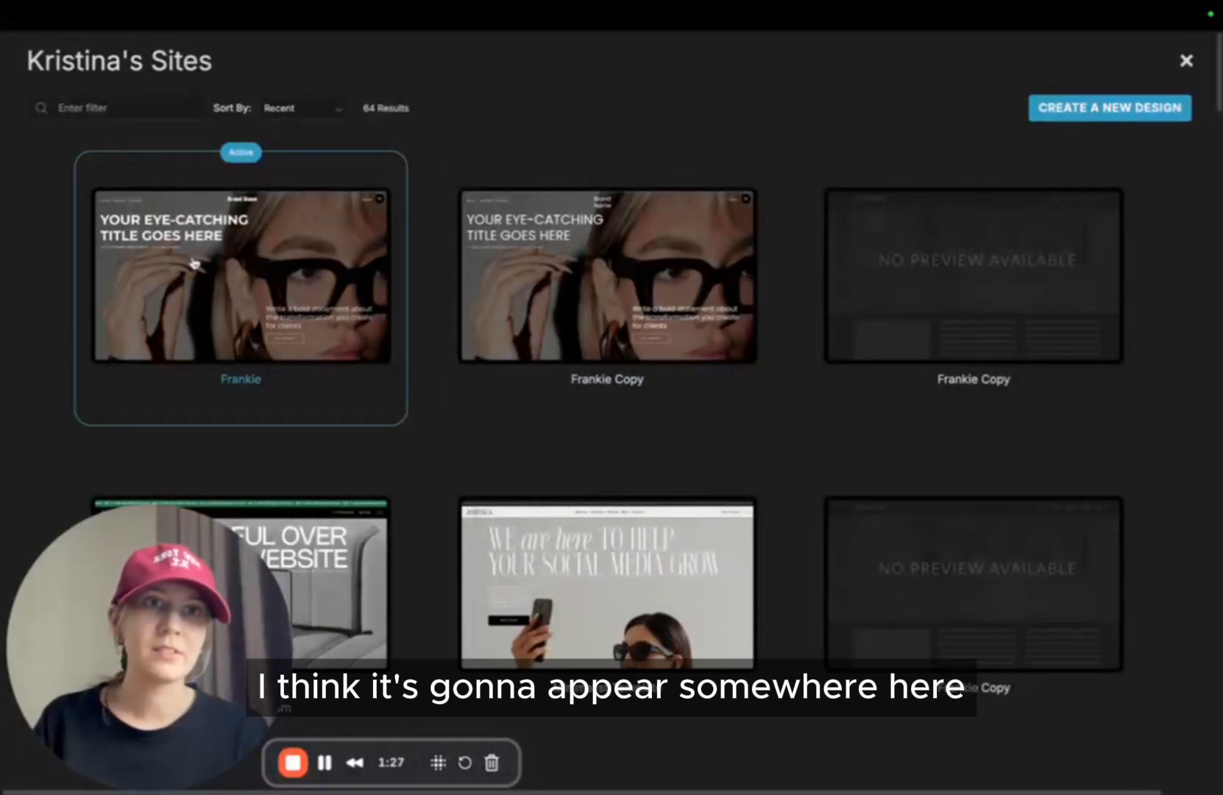
# Duplicate the active Frankie site design and confirm the duplication
pyautogui.moveTo(253, 241)
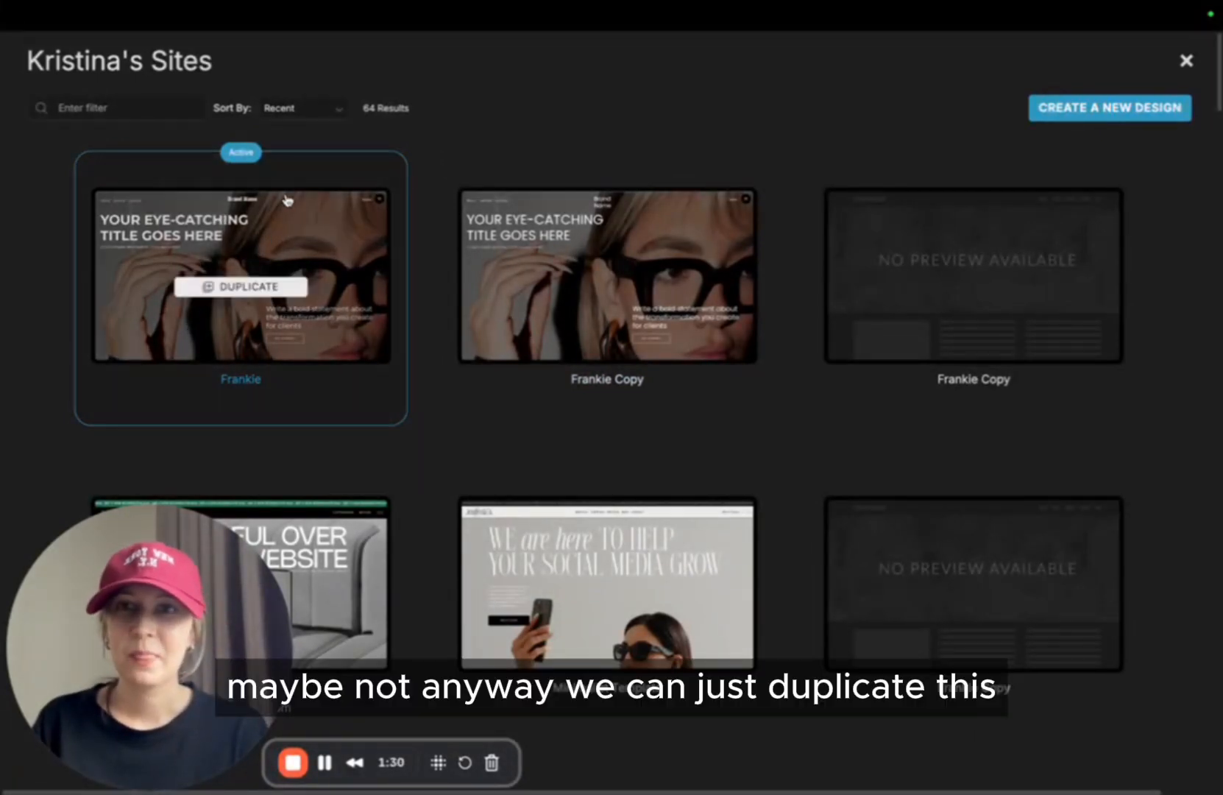
pyautogui.click(243, 288)
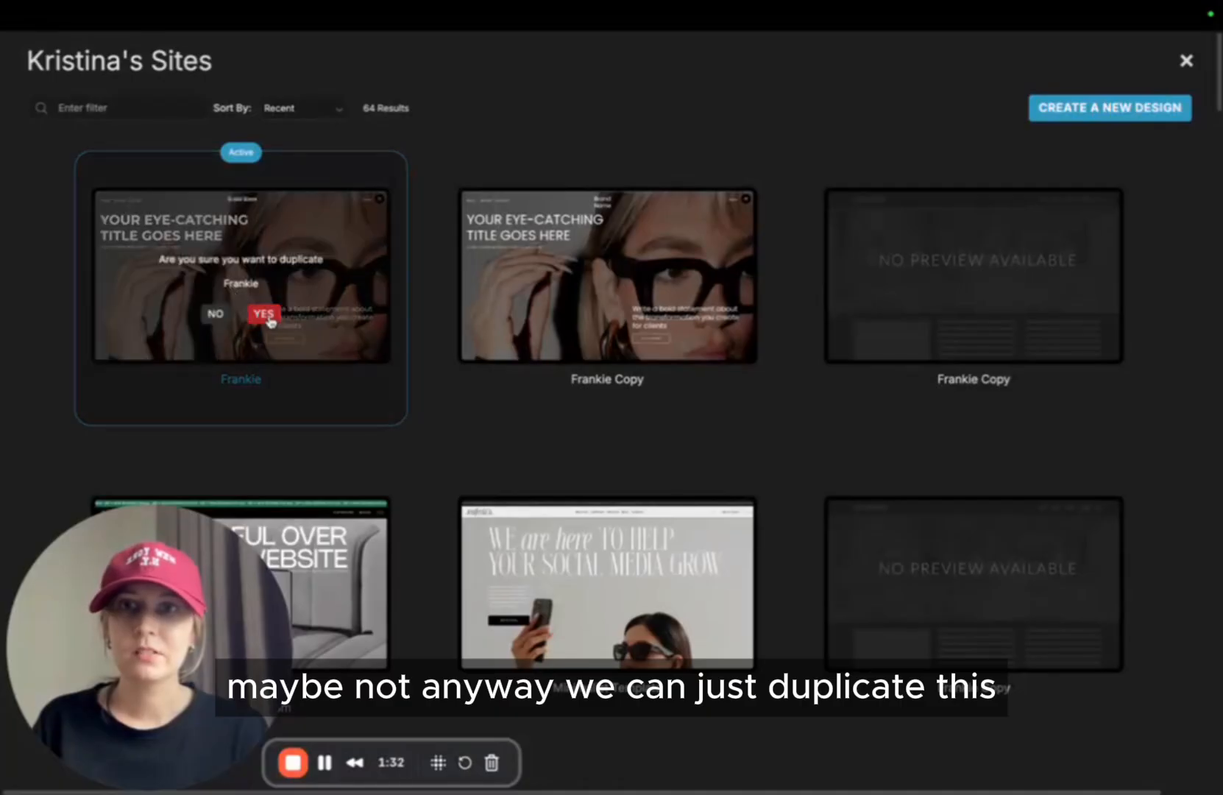
pyautogui.click(263, 310)
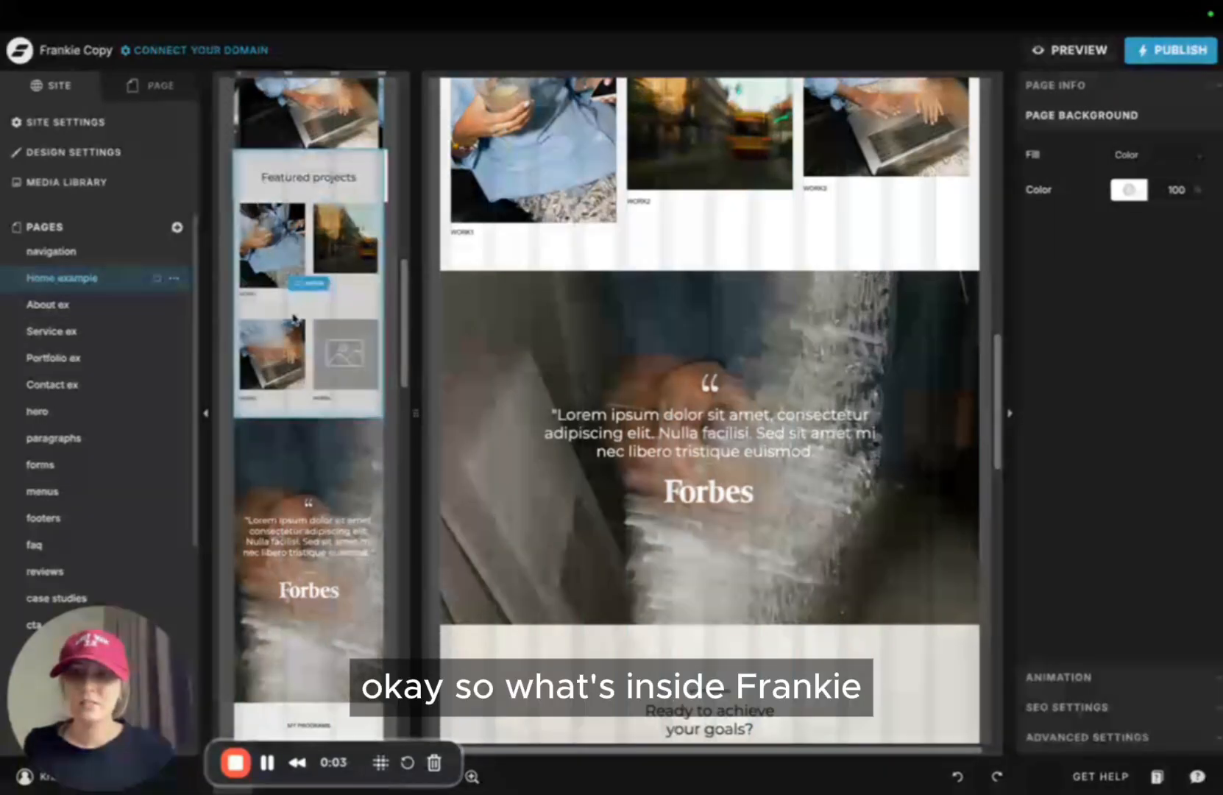
# Review the site's list of pages, from the example pages to the pages holding individual canvas types
pyautogui.scroll(-5, 195, 294)
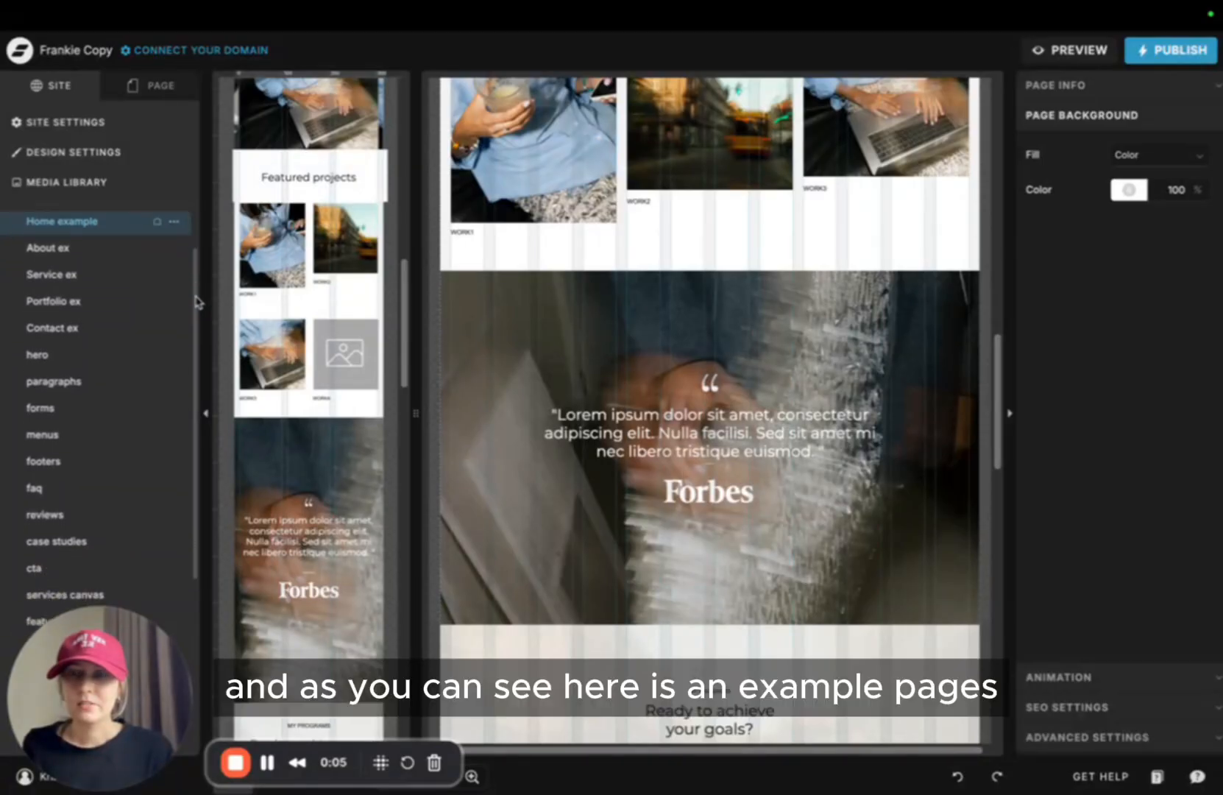
pyautogui.scroll(5, 198, 318)
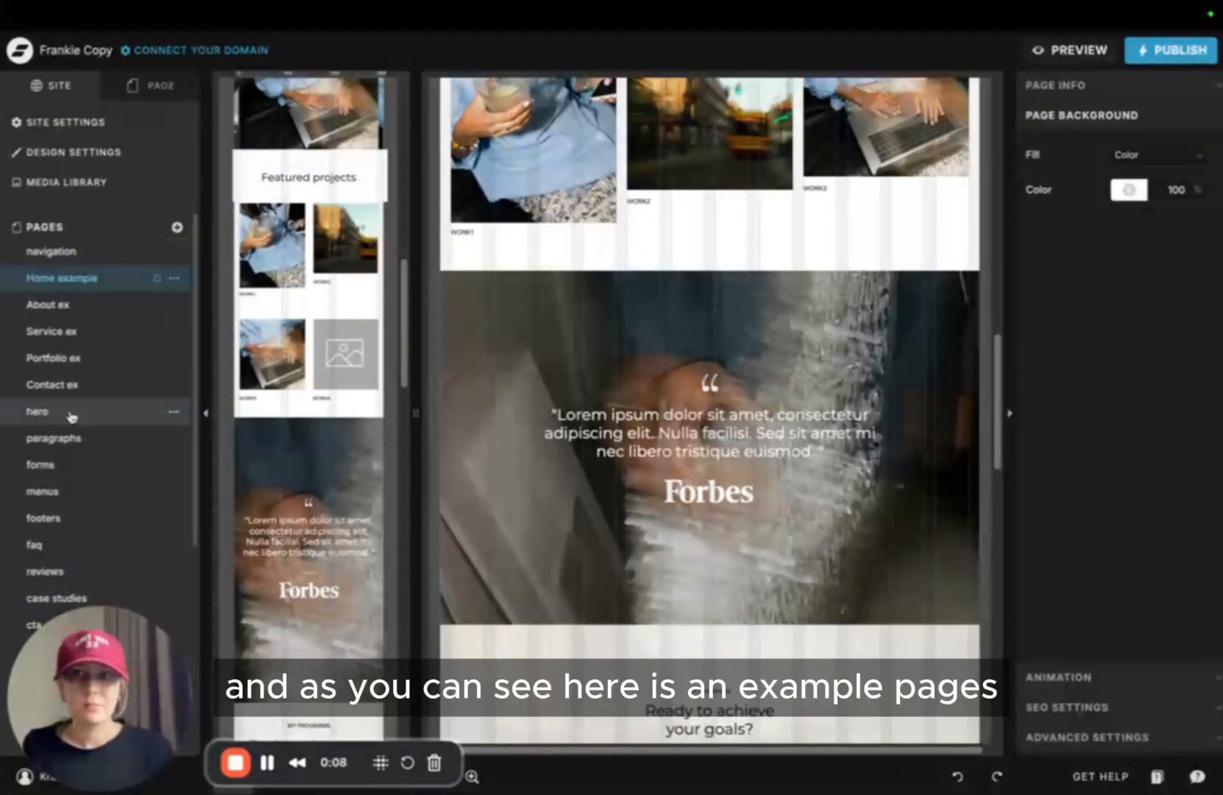
pyautogui.scroll(-5, 83, 368)
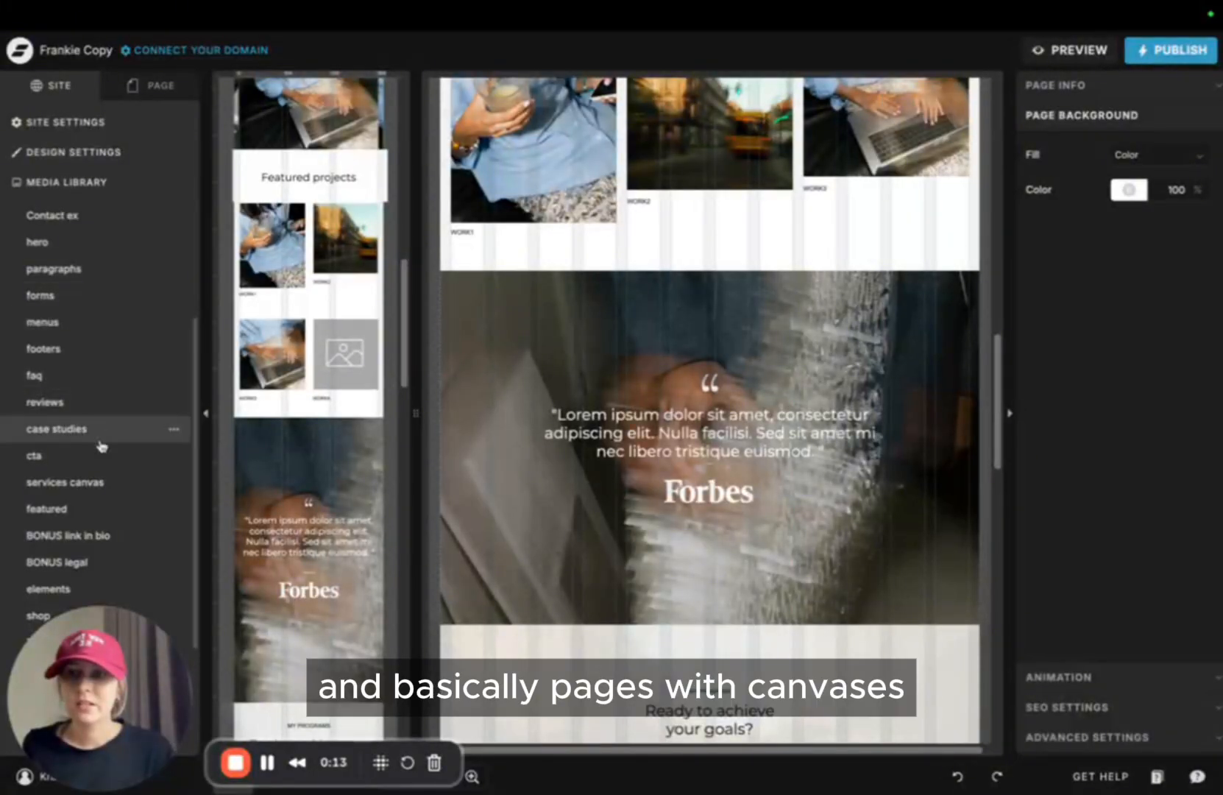
pyautogui.scroll(4, 84, 412)
pyautogui.scroll(2, 71, 272)
# List the canvases of the Home example page and look over its opening sections in the desktop layout
pyautogui.scroll(15, 608, 322)
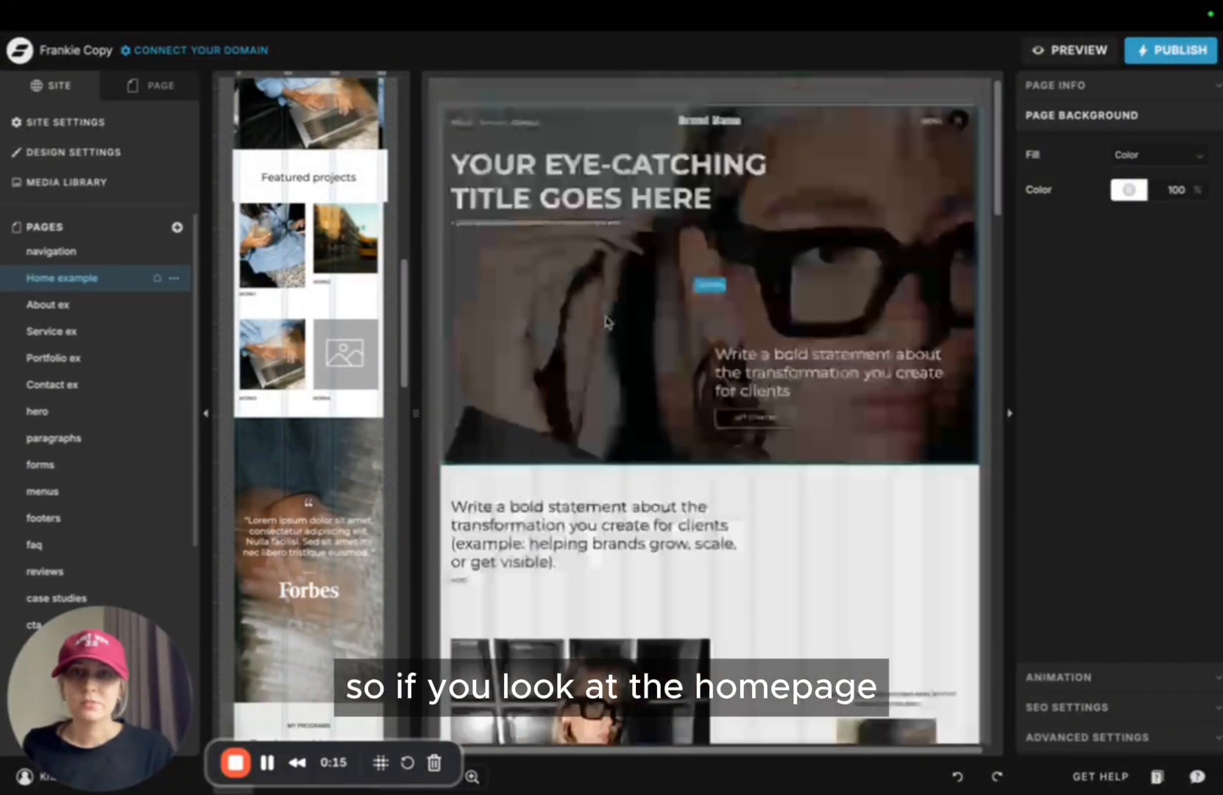
pyautogui.scroll(11, 280, 234)
pyautogui.click(135, 86)
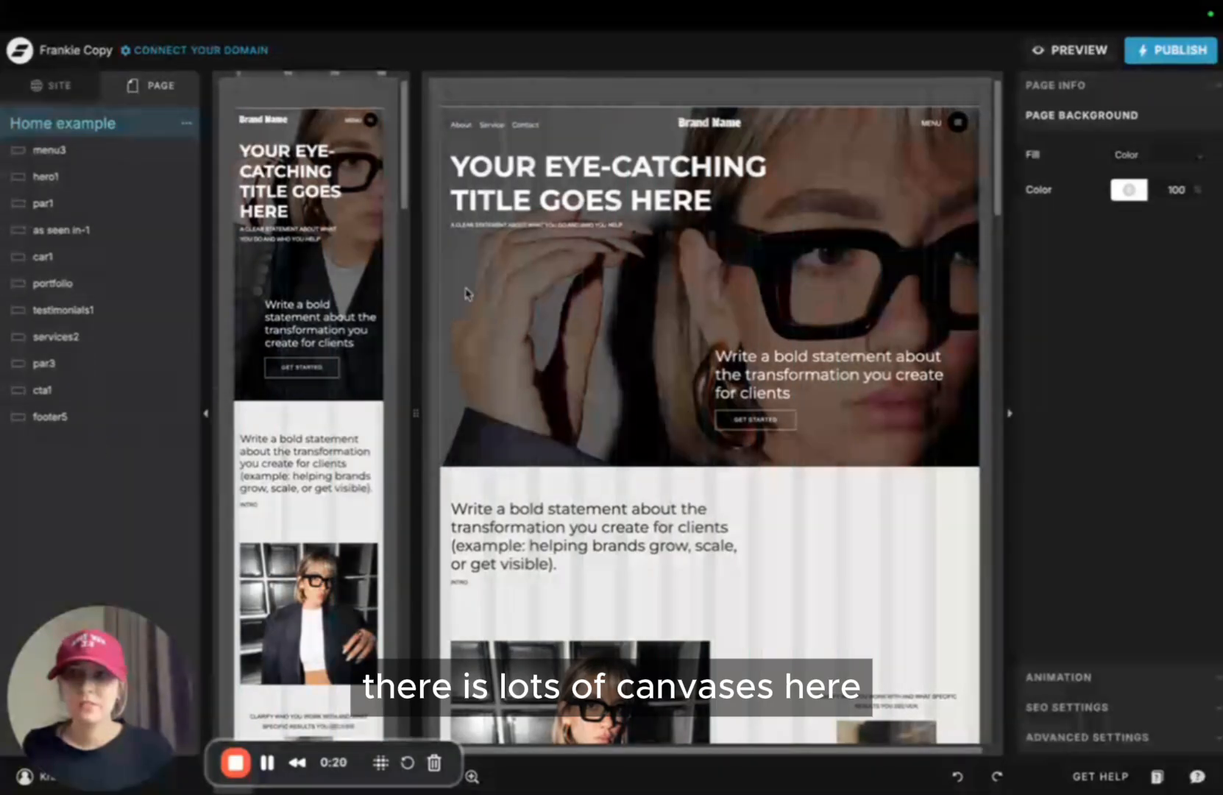
pyautogui.moveTo(993, 121); pyautogui.dragTo(1005, 160)
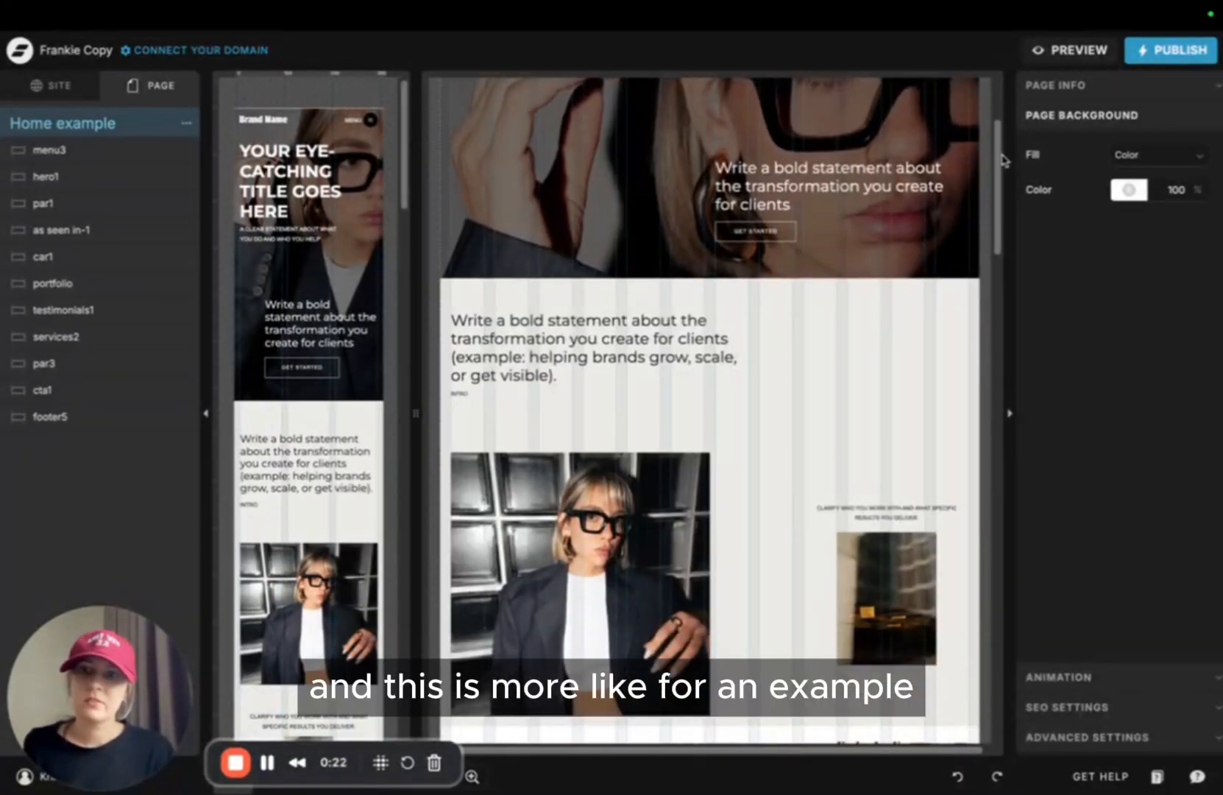
pyautogui.scroll(3, 731, 208)
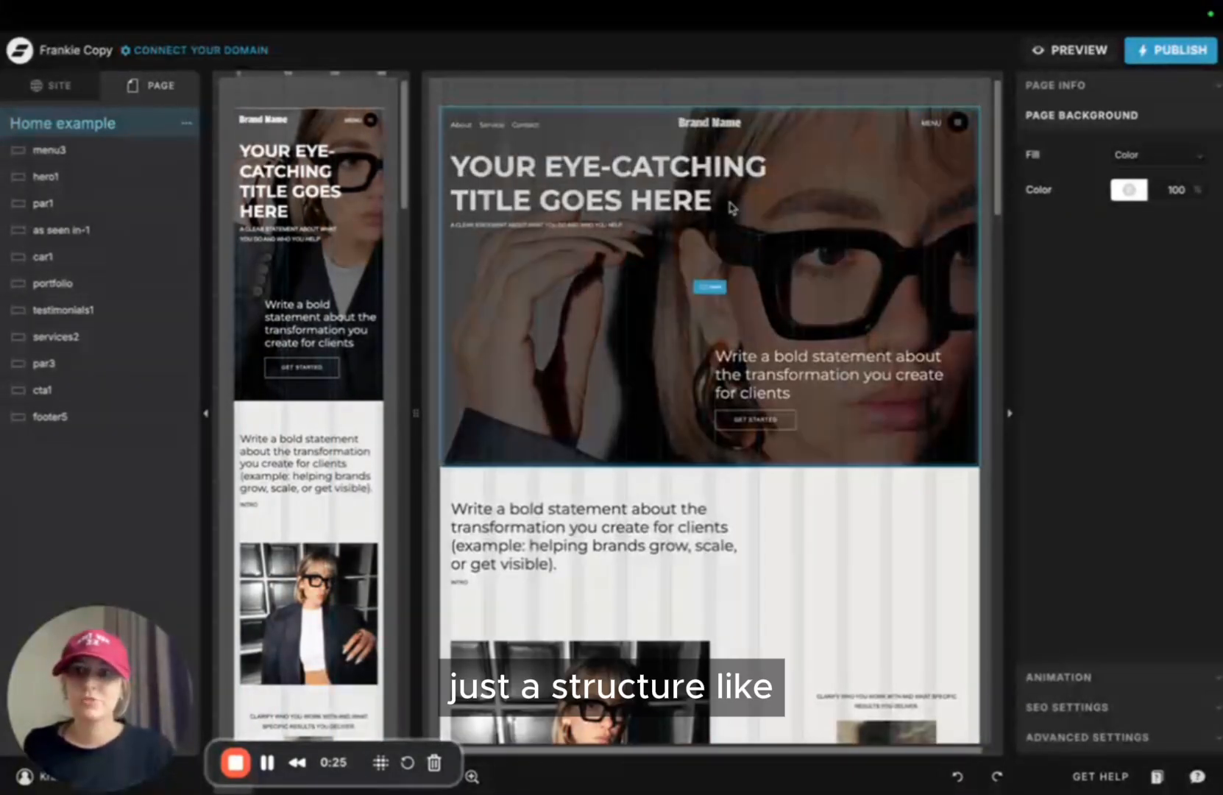
pyautogui.scroll(-5, 742, 202)
pyautogui.scroll(5, 688, 295)
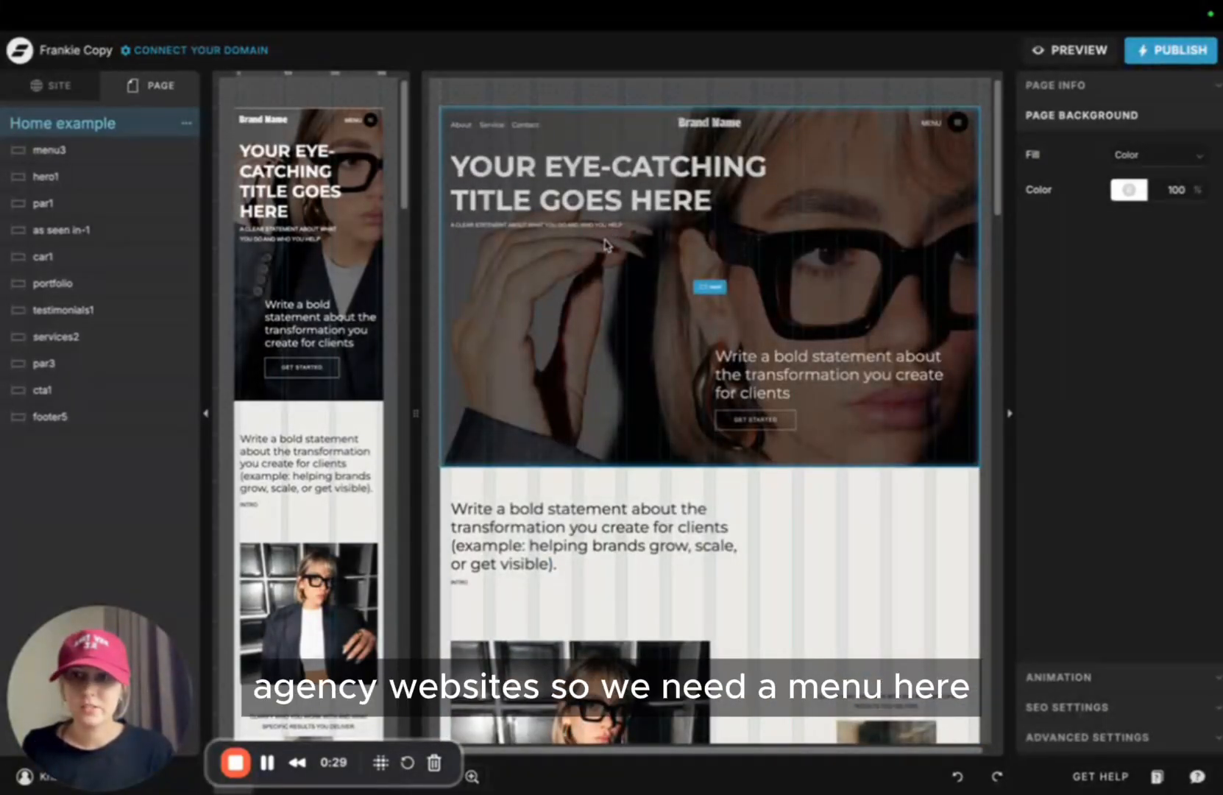
# Examine the hero, intro, as-seen-in and carousel canvases of the Home example page in order
pyautogui.click(786, 233)
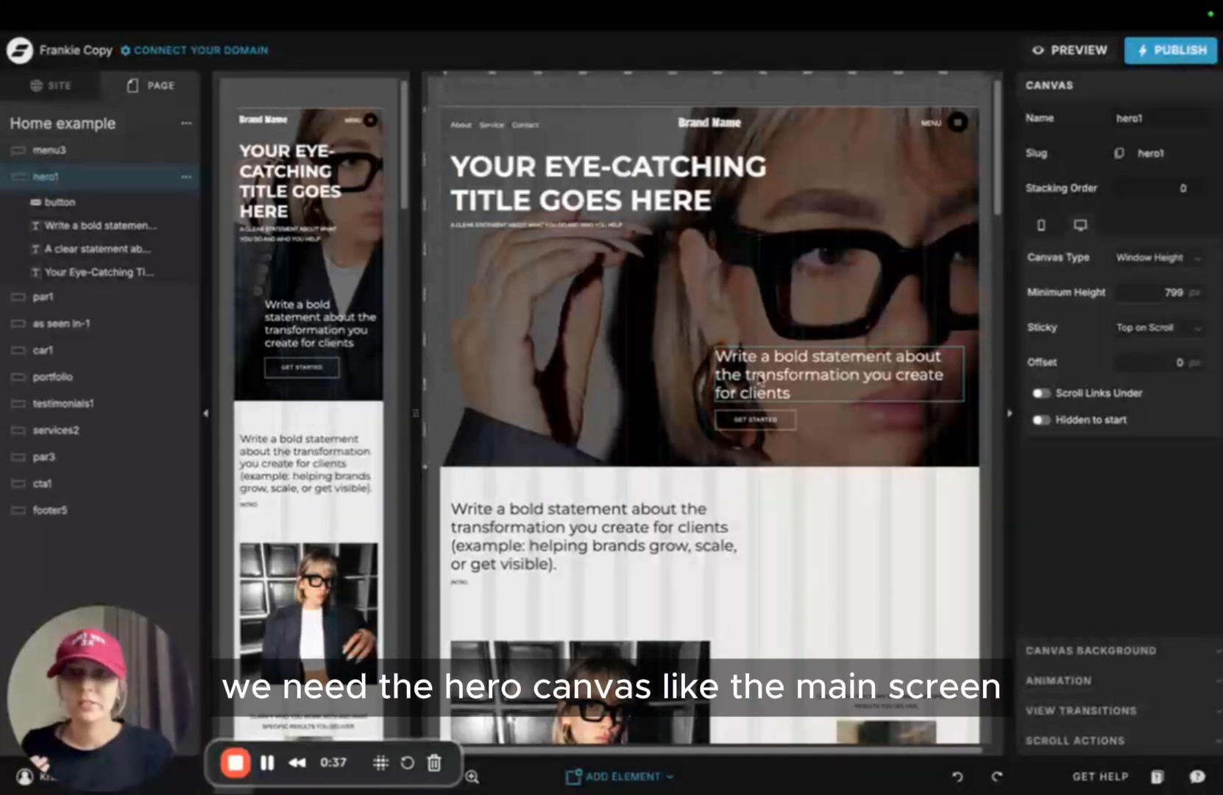
pyautogui.scroll(-3, 784, 315)
pyautogui.scroll(-2, 830, 263)
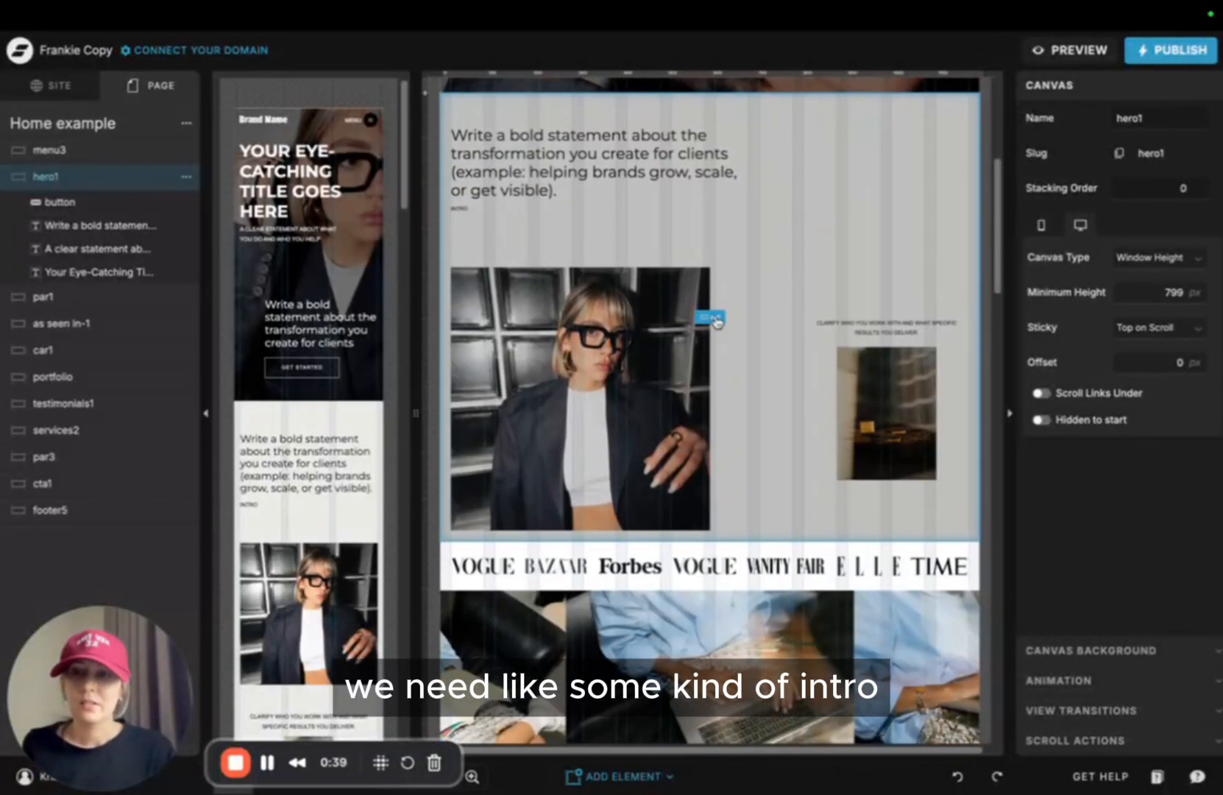
pyautogui.scroll(-2, 553, 278)
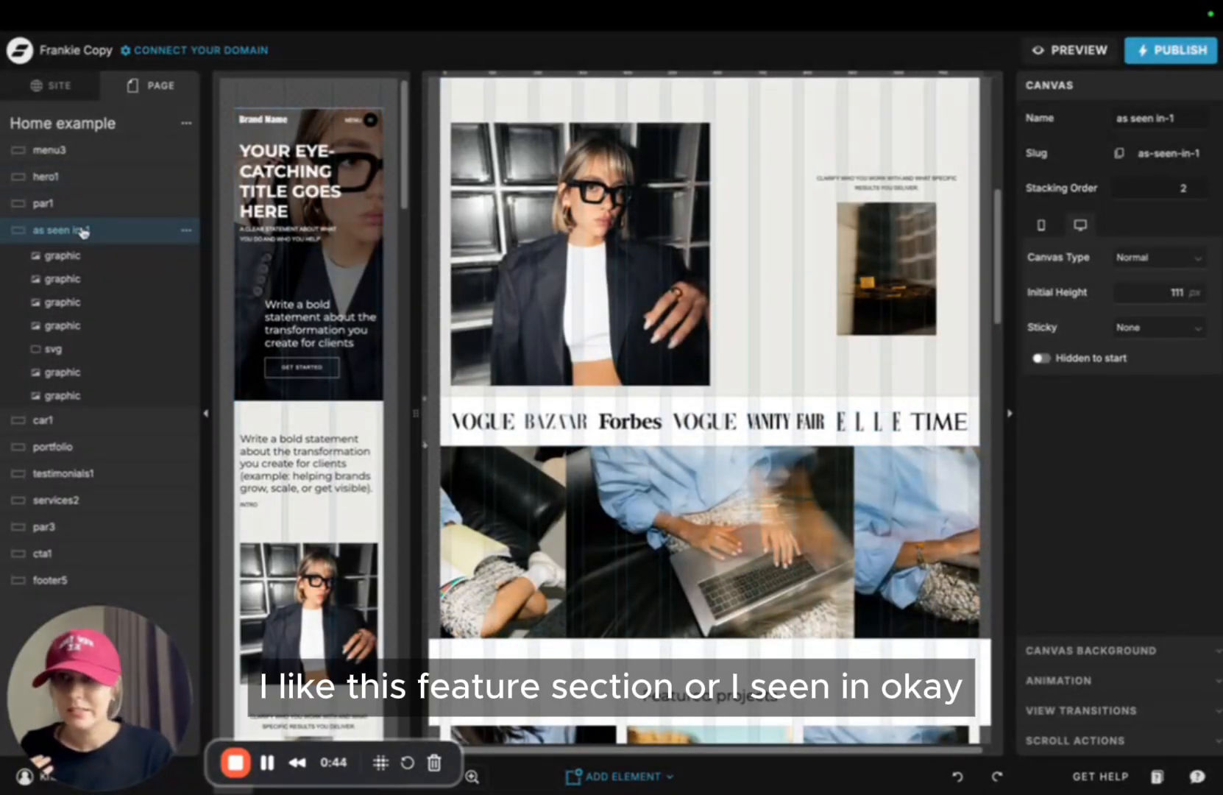
pyautogui.scroll(-2, 704, 374)
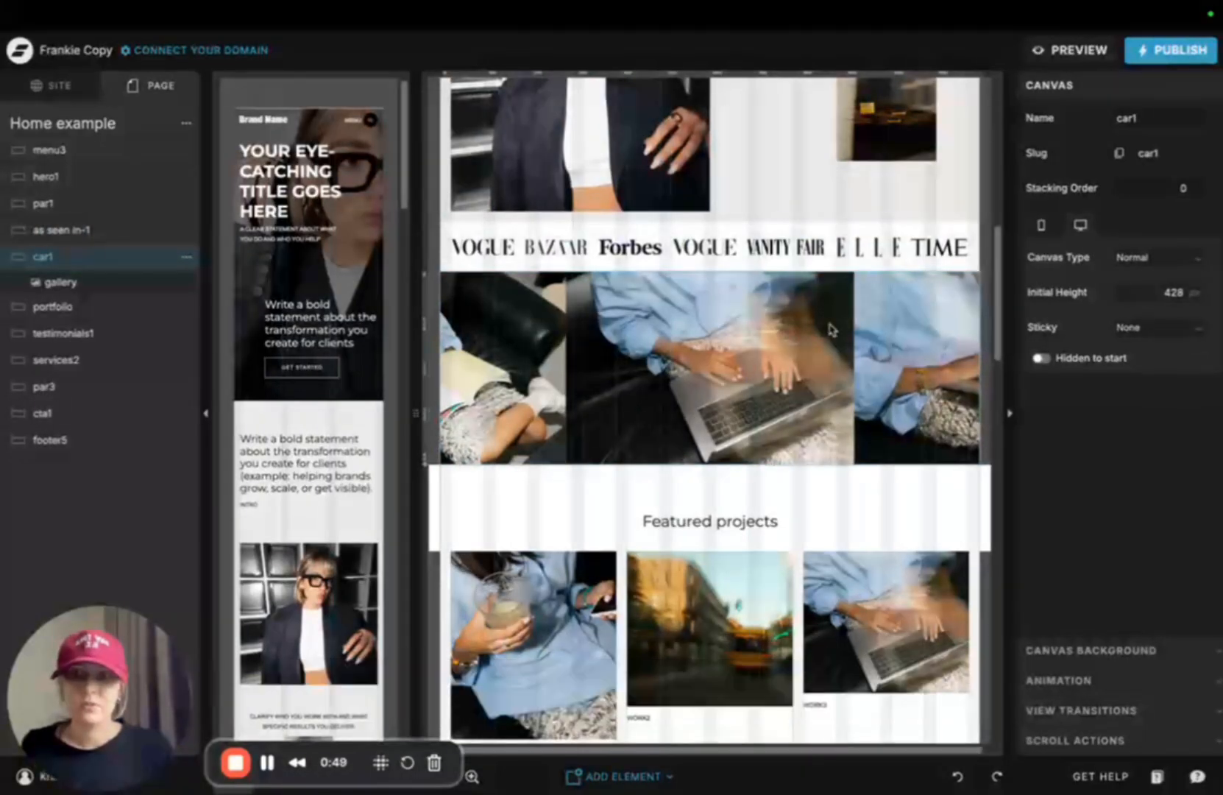
# Examine the portfolio canvas and each of its three featured project images
pyautogui.scroll(-3, 830, 330)
pyautogui.click(646, 206)
pyautogui.click(501, 339)
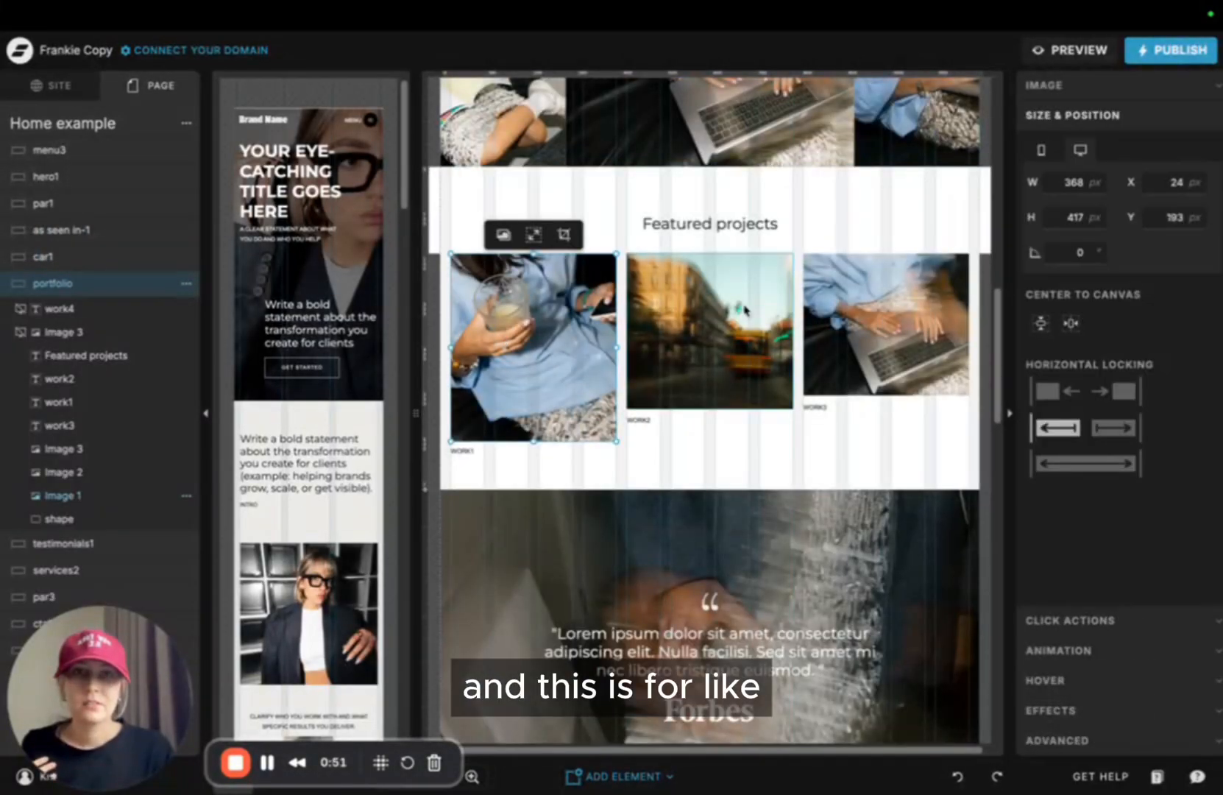
pyautogui.click(710, 320)
pyautogui.click(861, 324)
pyautogui.click(504, 354)
pyautogui.click(708, 339)
pyautogui.click(857, 338)
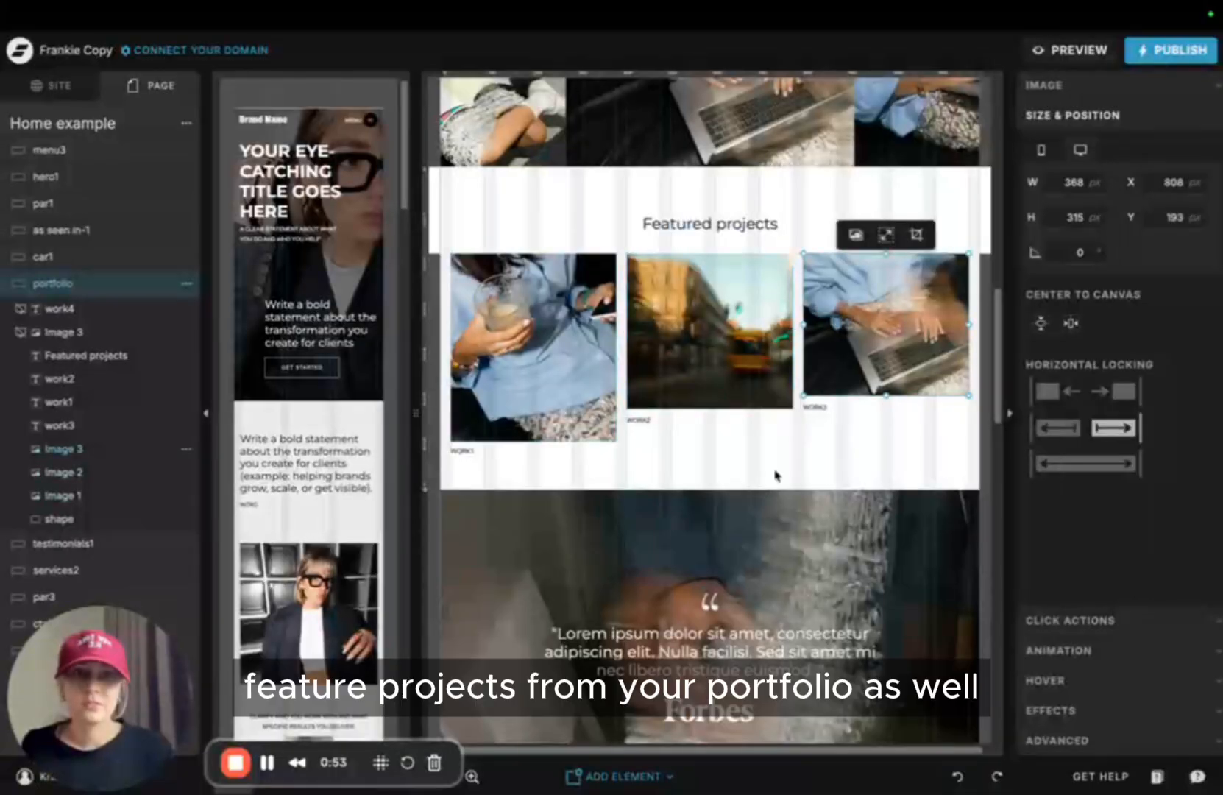
pyautogui.click(777, 475)
# Examine the testimonials1 canvas with the Forbes quote below the featured projects
pyautogui.scroll(-4, 738, 452)
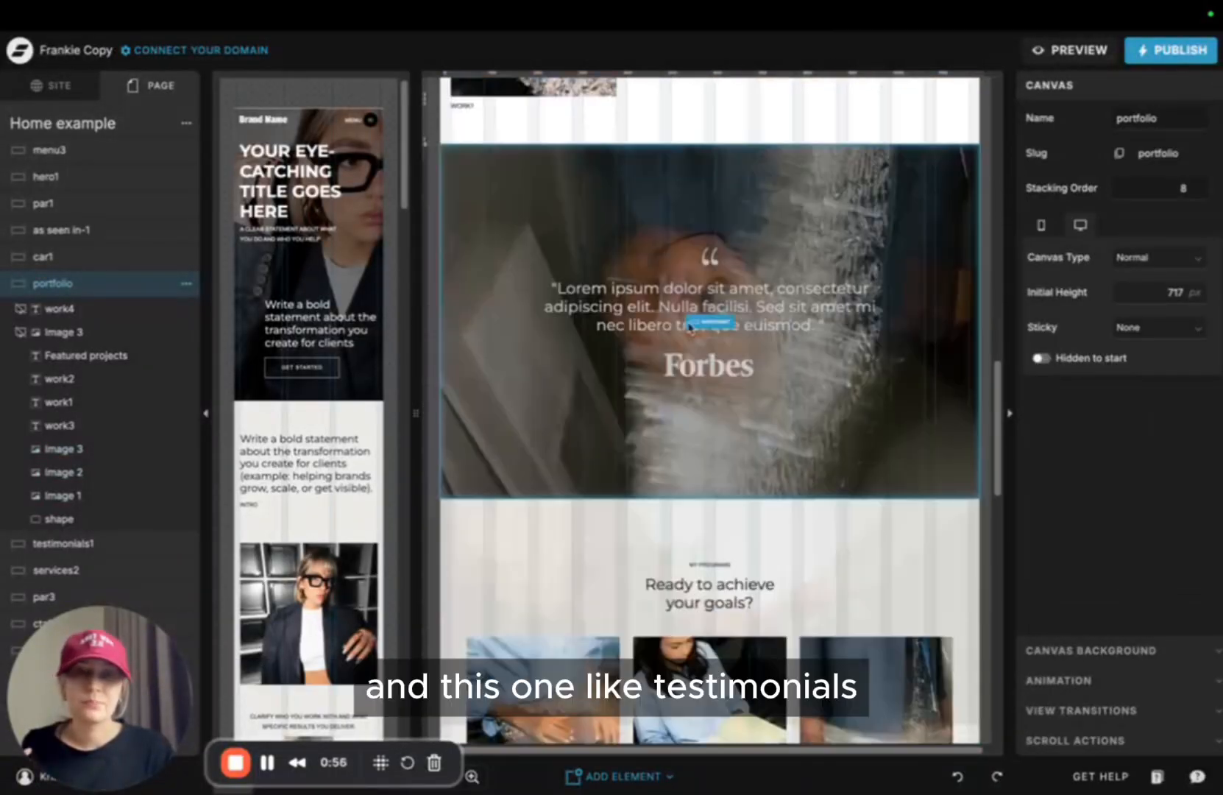
pyautogui.click(655, 229)
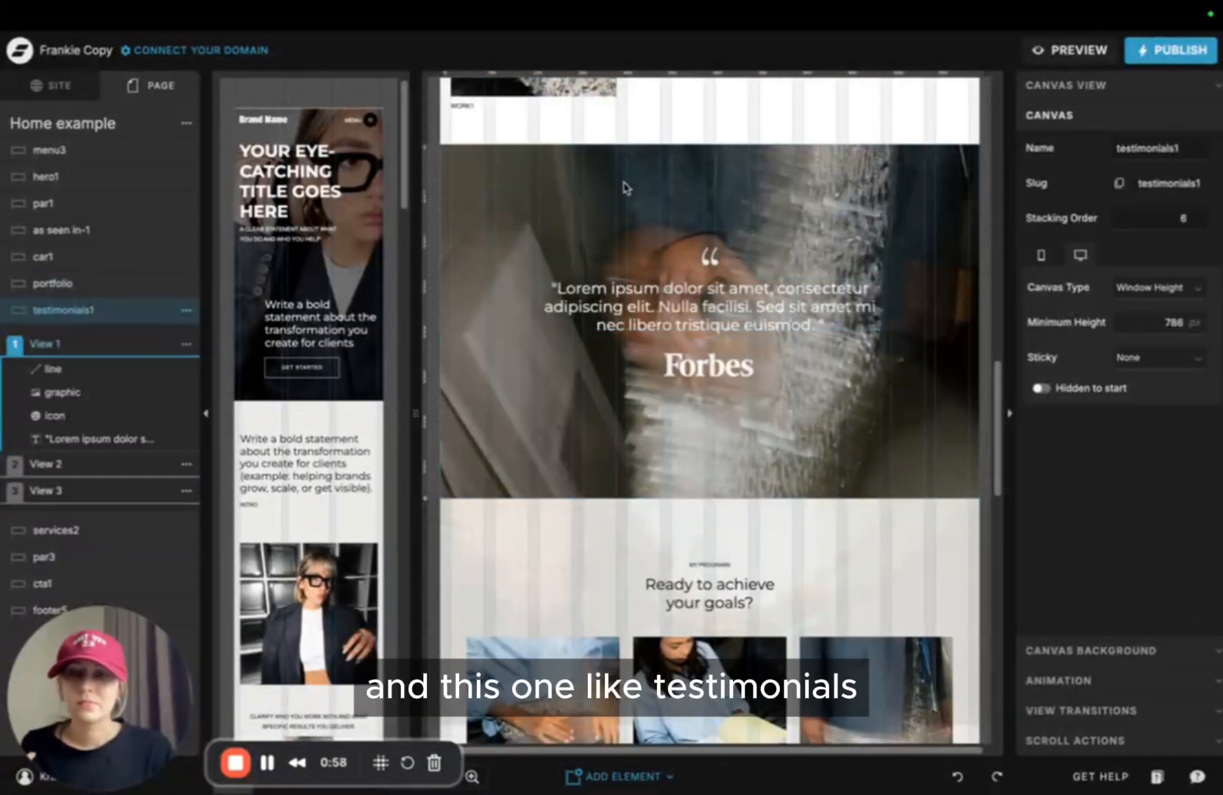
pyautogui.scroll(-3, 692, 294)
pyautogui.scroll(4, 753, 398)
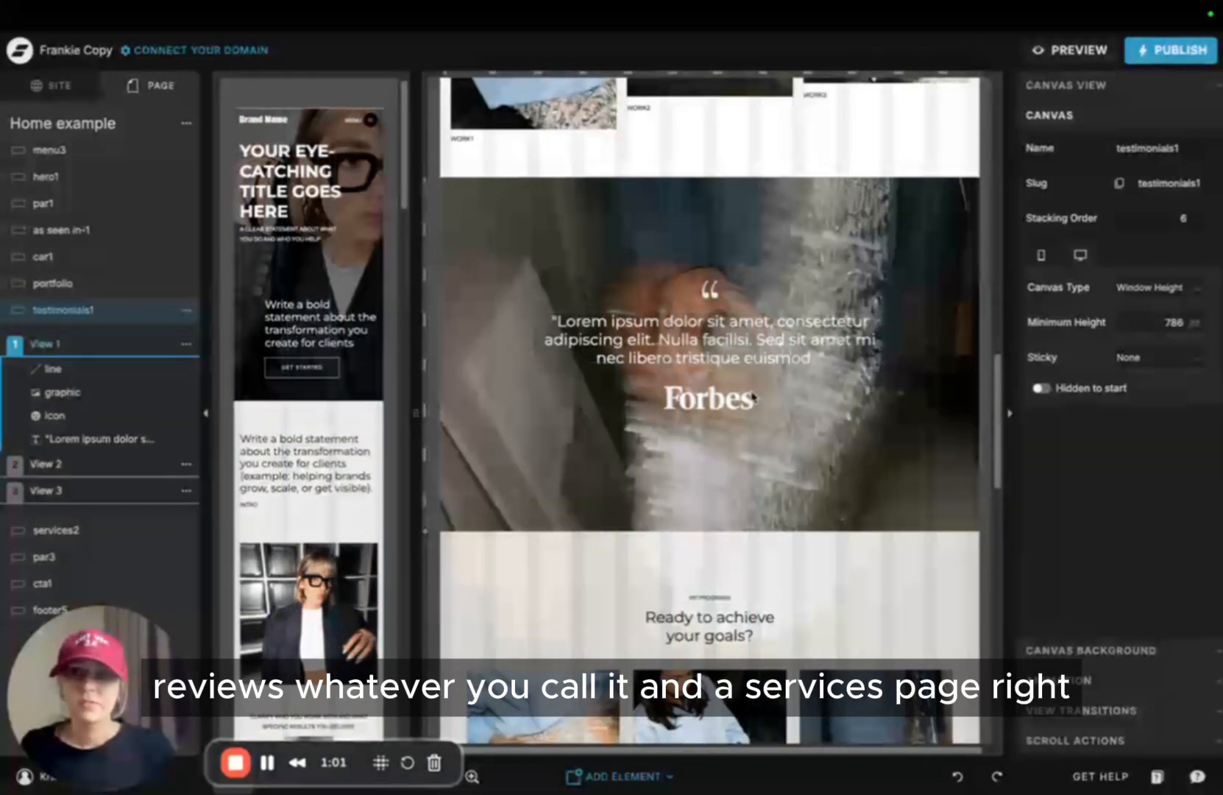
# Examine the services2 canvas and the three images that represent the ways to work together
pyautogui.scroll(-4, 749, 401)
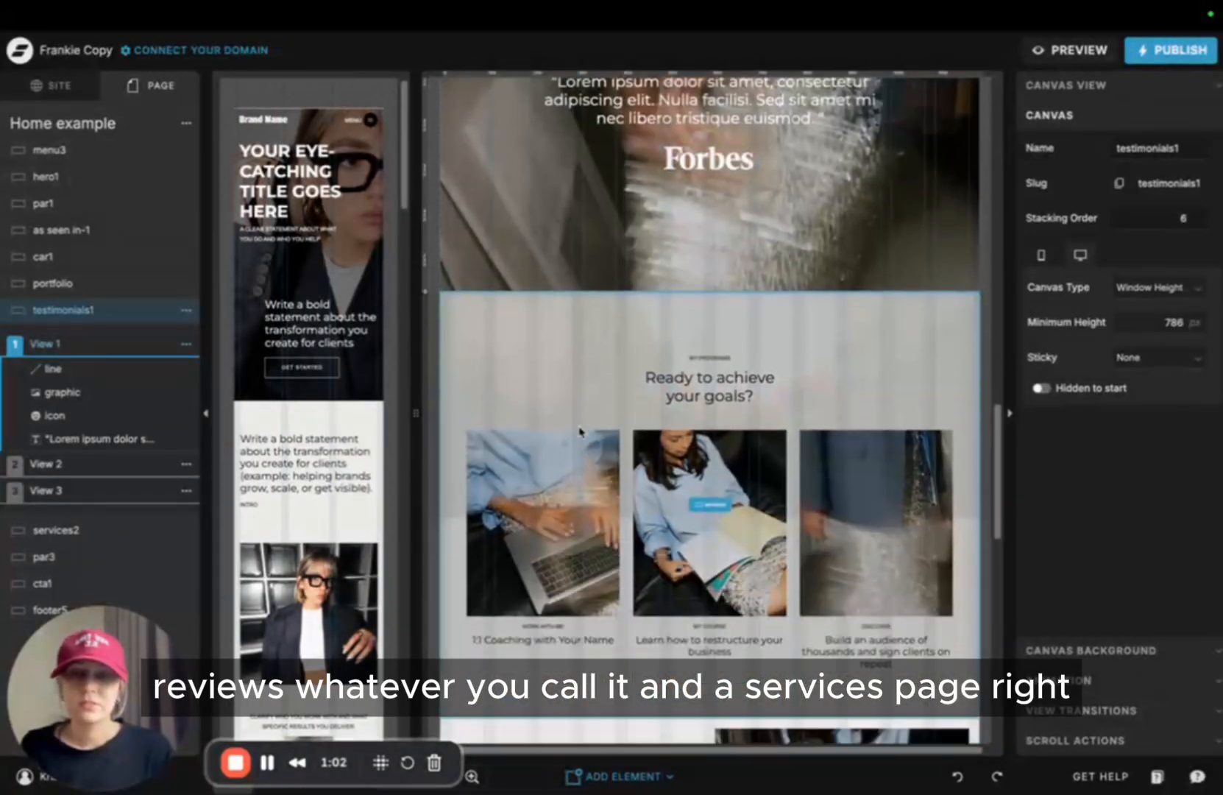
pyautogui.click(578, 350)
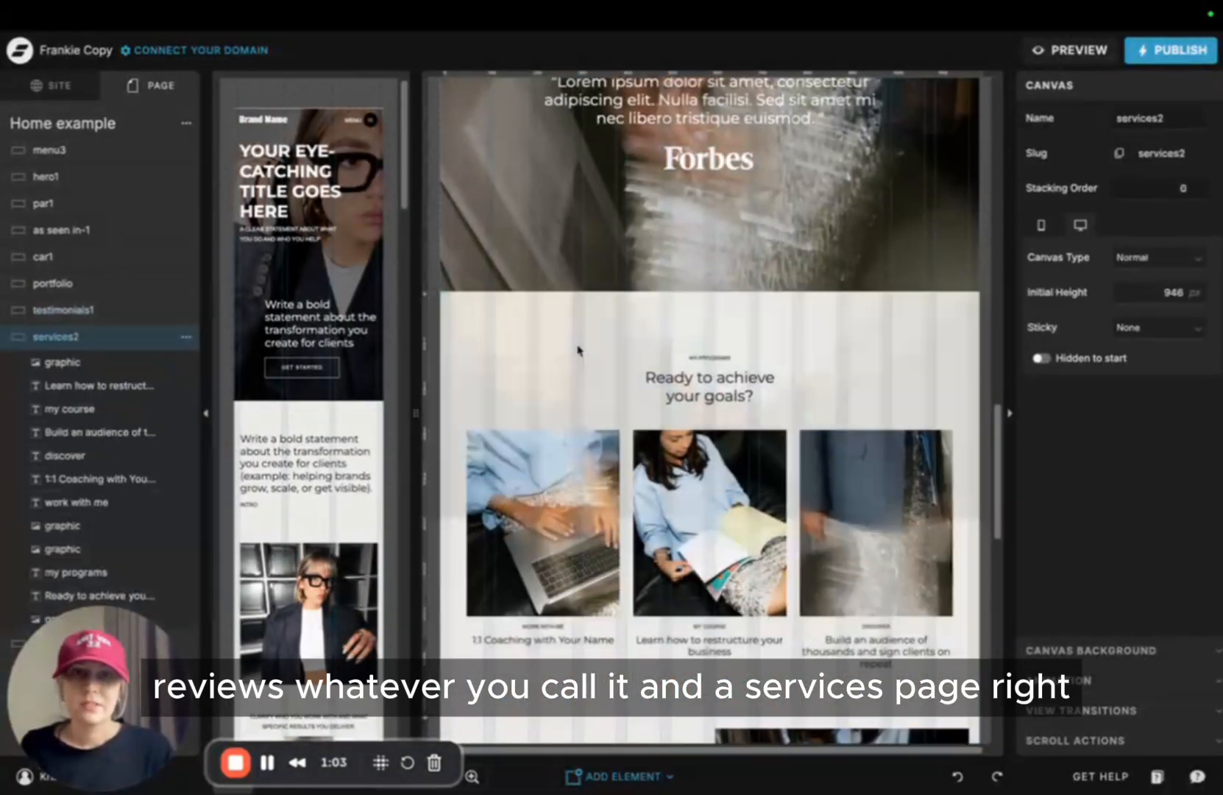
pyautogui.scroll(-3, 721, 388)
pyautogui.click(537, 435)
pyautogui.click(670, 381)
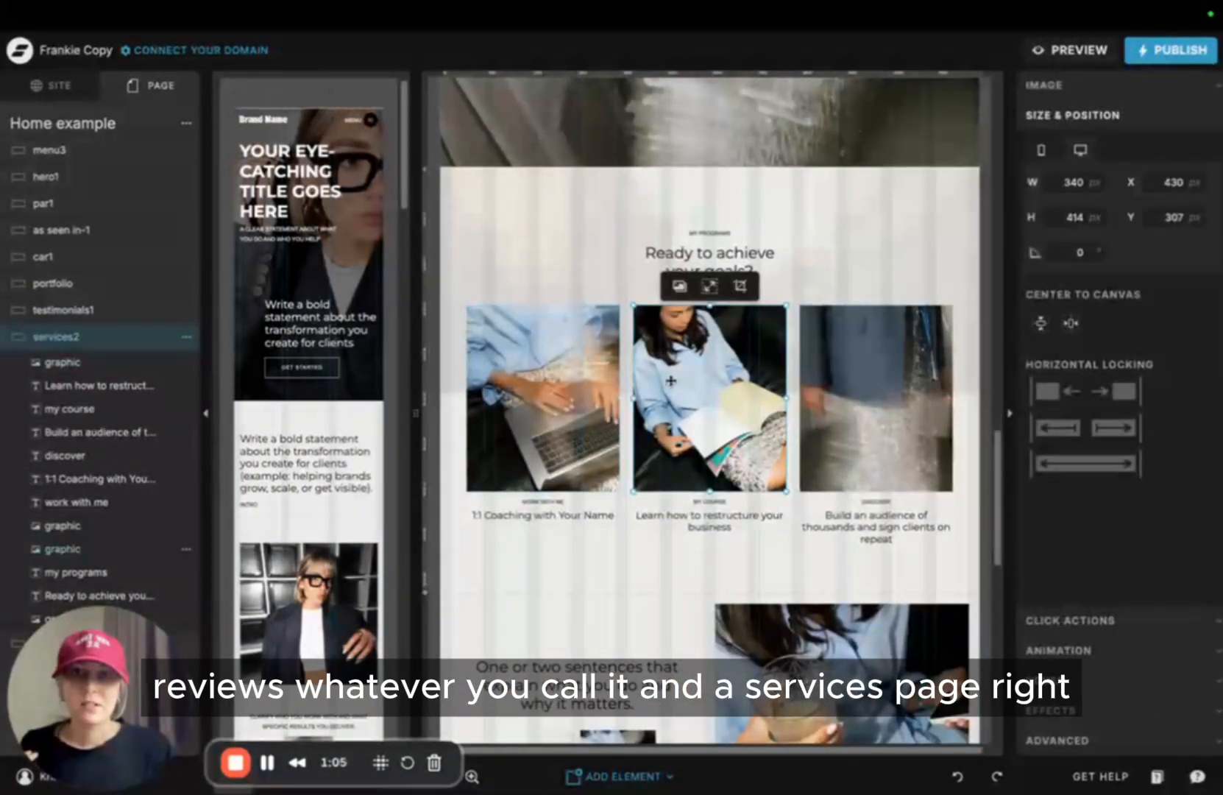
pyautogui.click(868, 382)
pyautogui.click(507, 396)
pyautogui.click(707, 390)
pyautogui.click(872, 372)
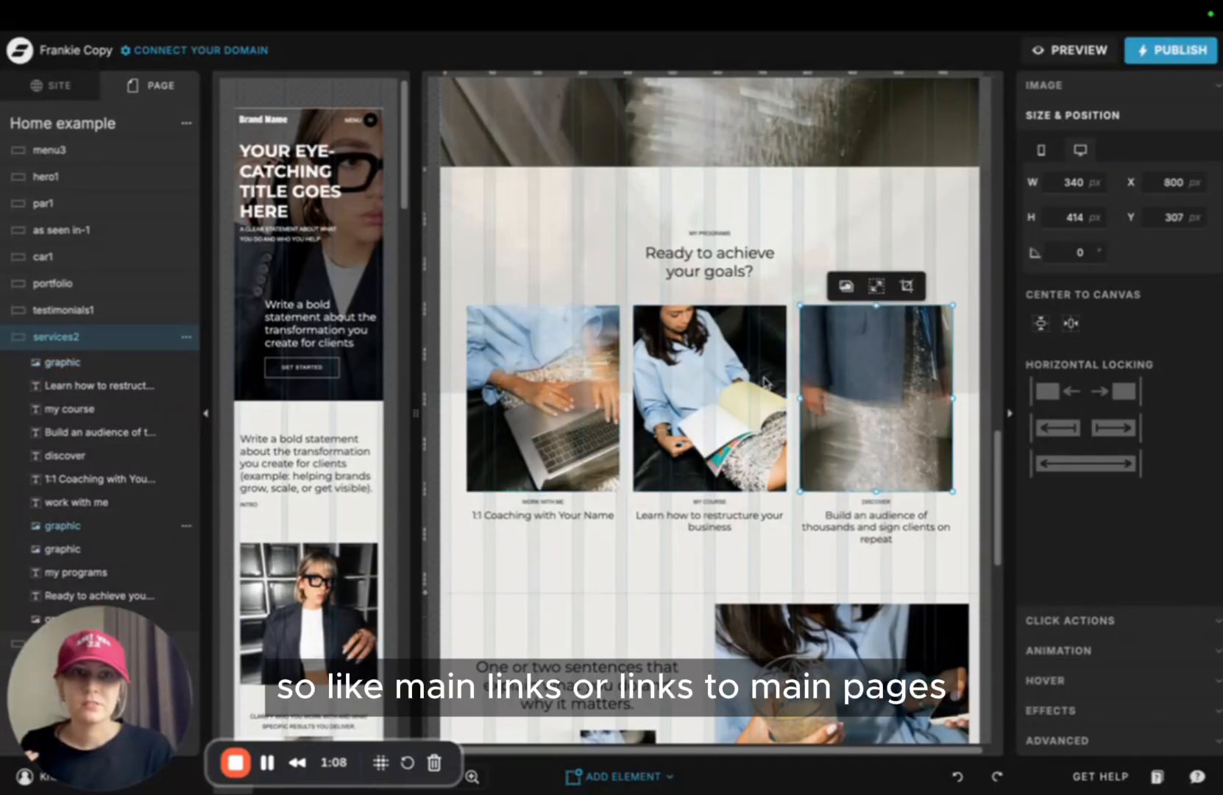
pyautogui.click(530, 397)
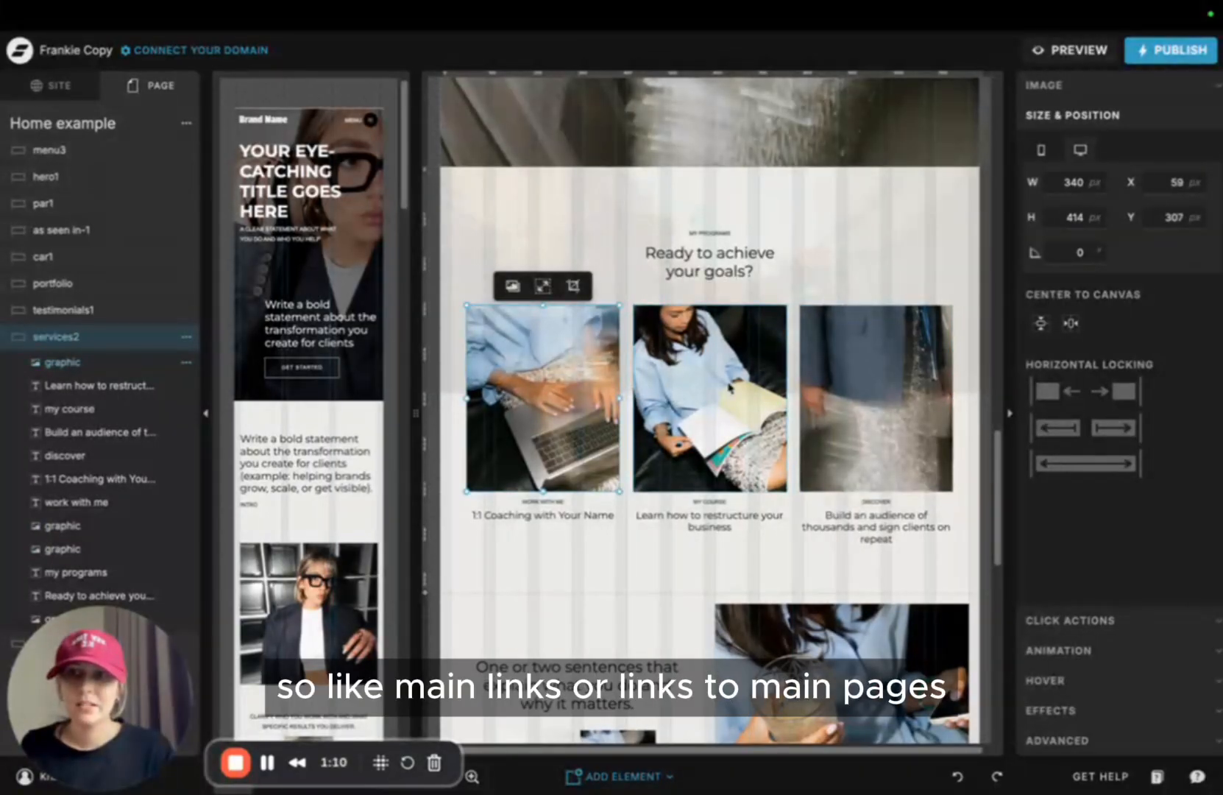
pyautogui.click(706, 390)
pyautogui.click(872, 383)
pyautogui.click(530, 398)
pyautogui.click(692, 399)
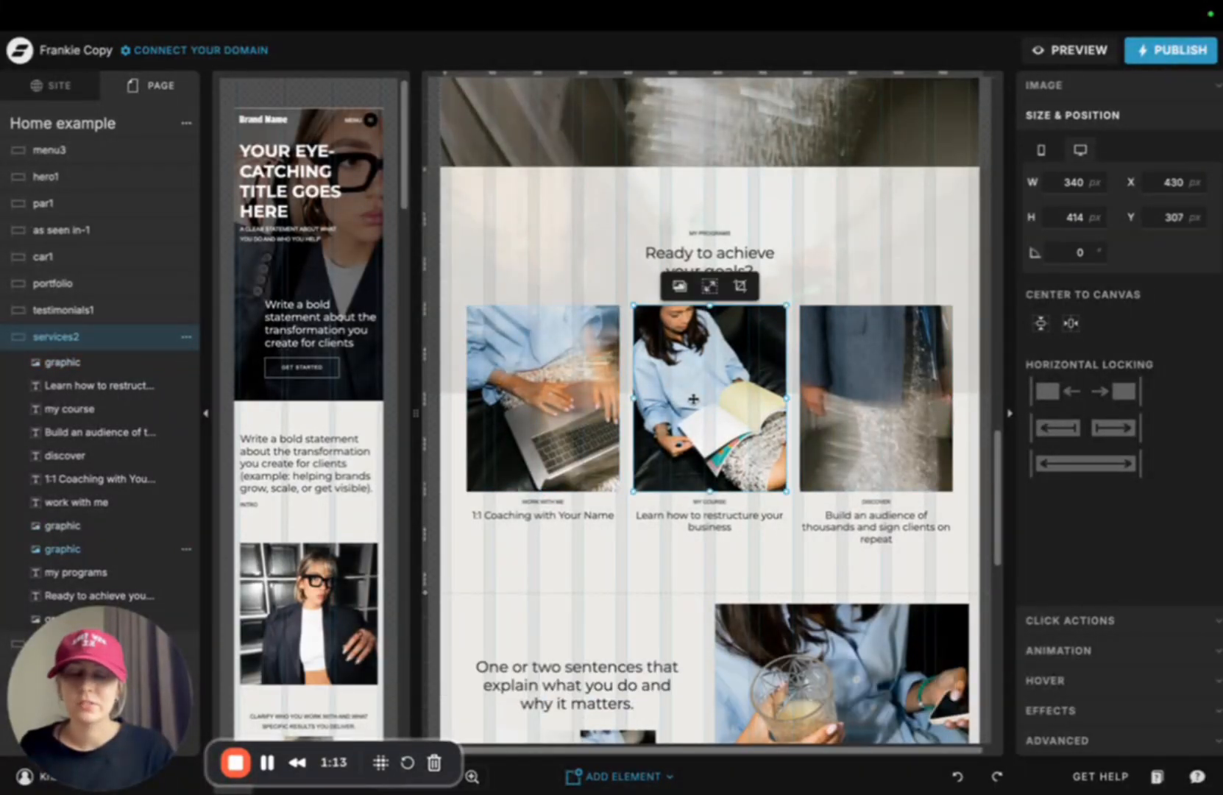
pyautogui.click(872, 382)
pyautogui.click(529, 397)
pyautogui.click(666, 419)
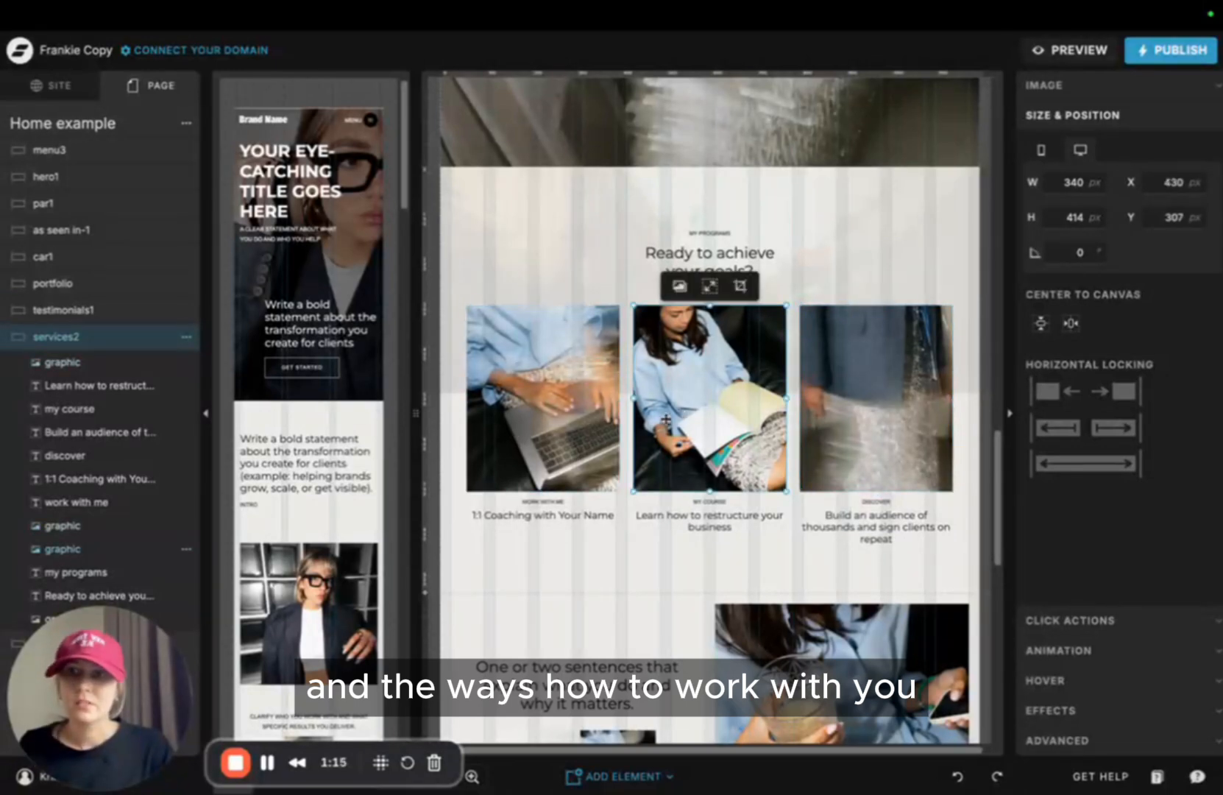
# Examine the par3 canvas, including its heading, small images and the About Us section around them
pyautogui.scroll(-4, 666, 420)
pyautogui.click(456, 427)
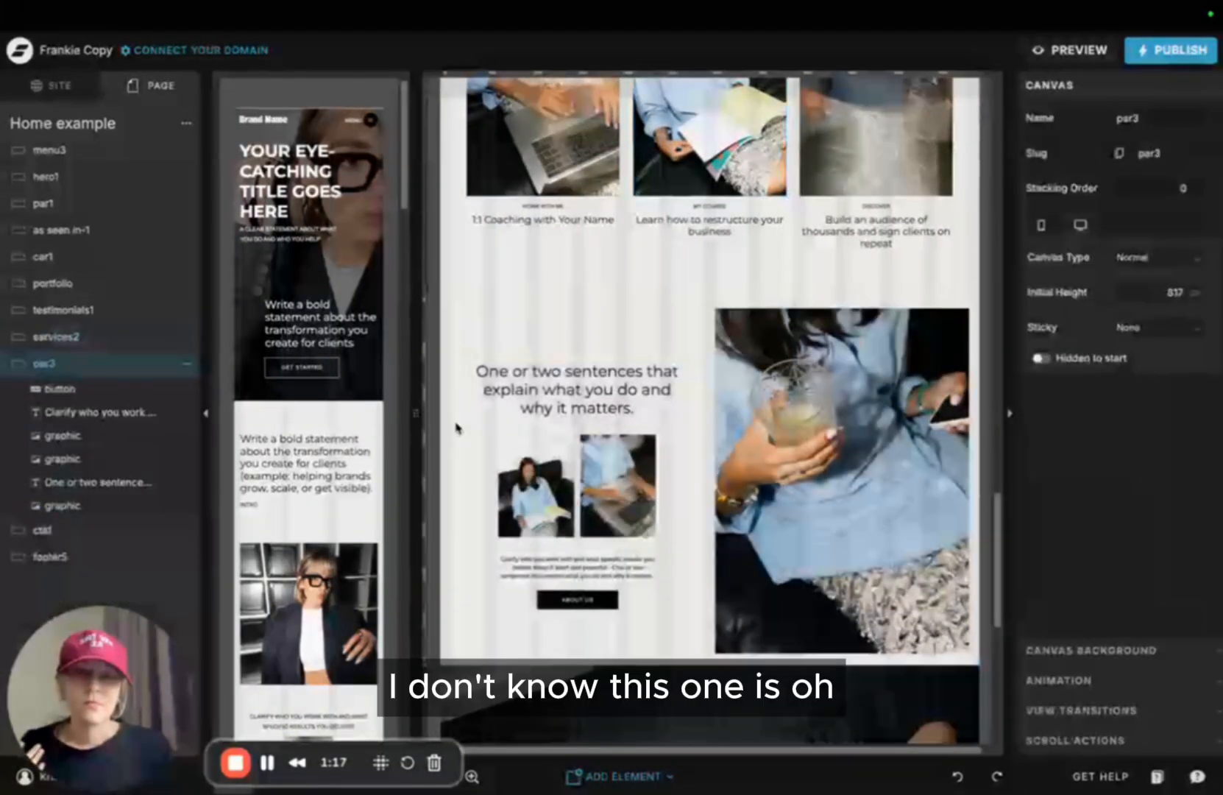
pyautogui.click(546, 390)
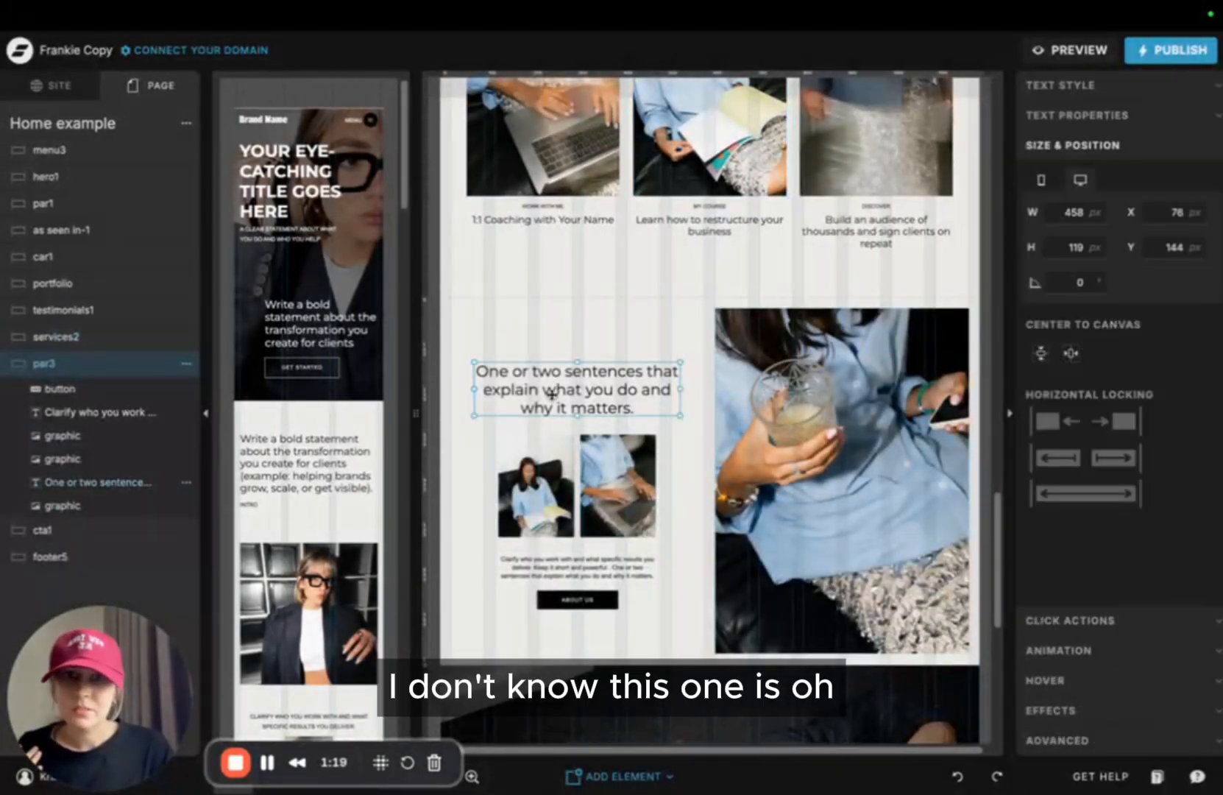
pyautogui.click(585, 519)
pyautogui.click(671, 621)
pyautogui.scroll(-4, 671, 427)
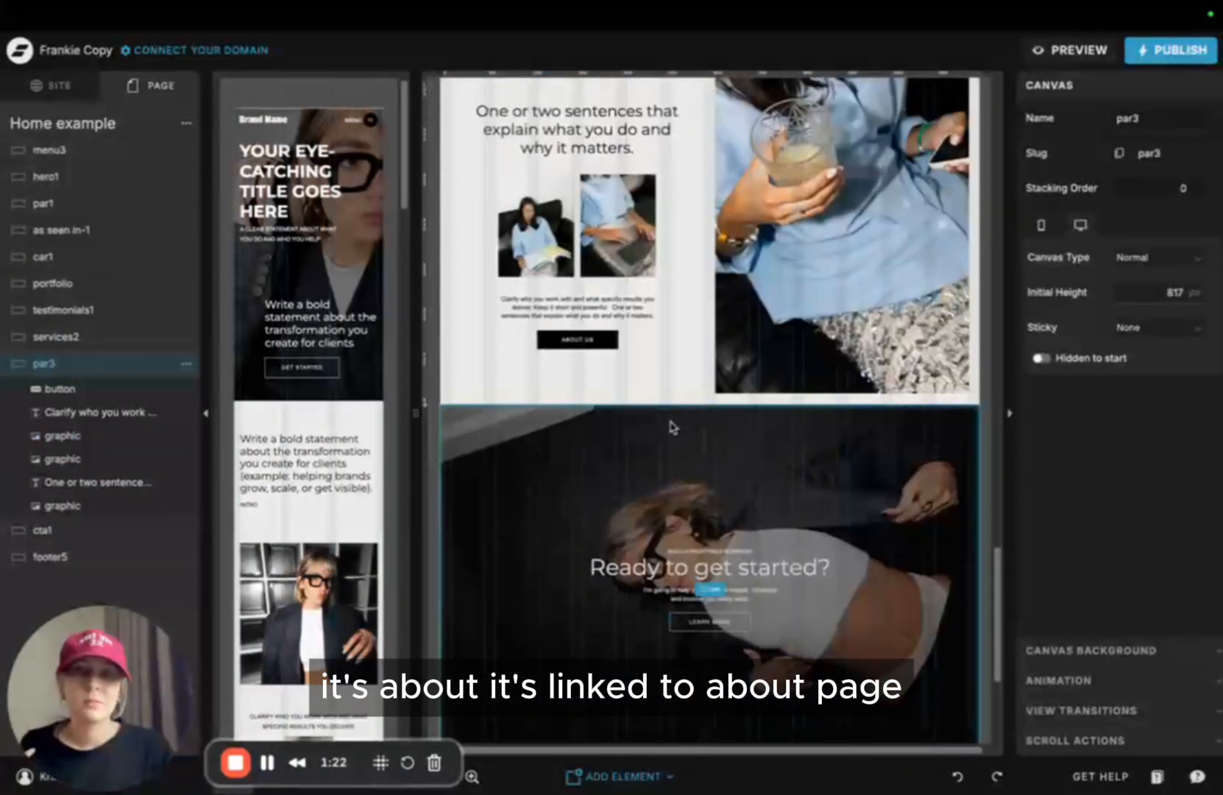
pyautogui.scroll(5, 662, 397)
pyautogui.scroll(-2, 596, 324)
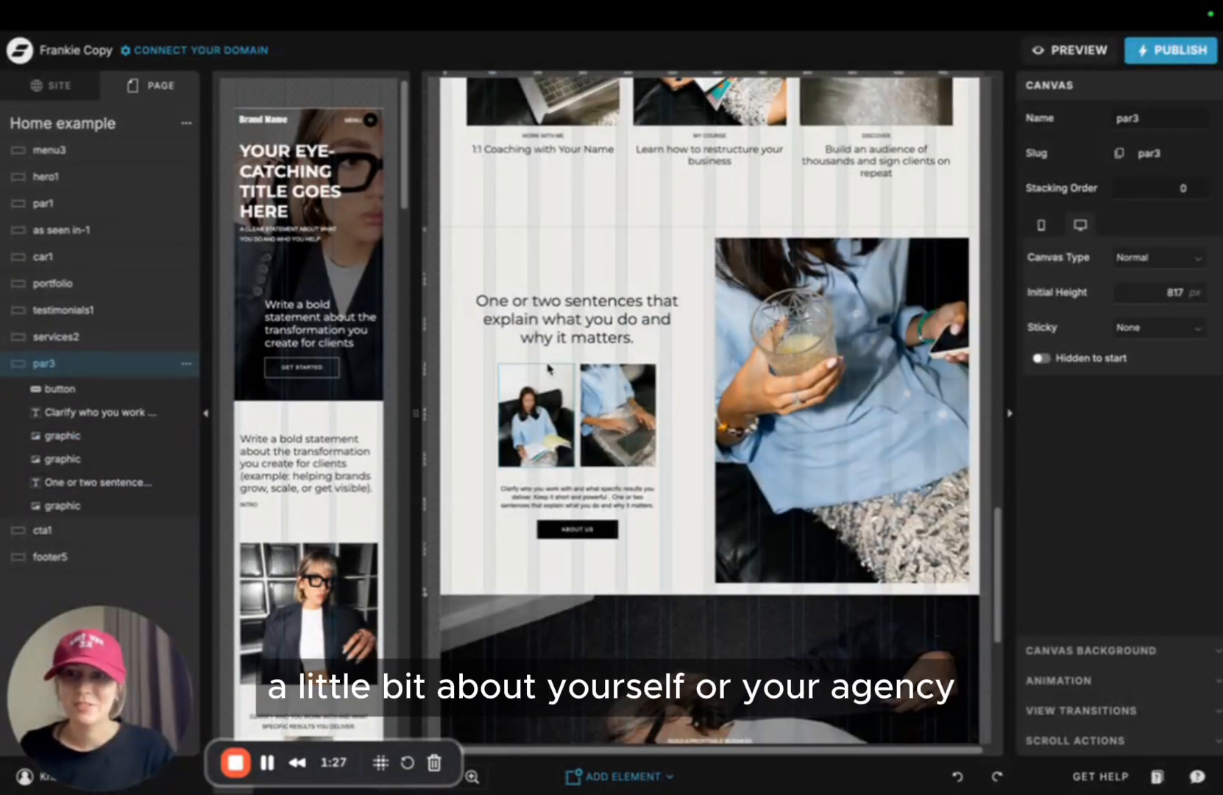
# Examine the cta1 canvas and check the click action settings of its Learn More button
pyautogui.scroll(-2, 581, 353)
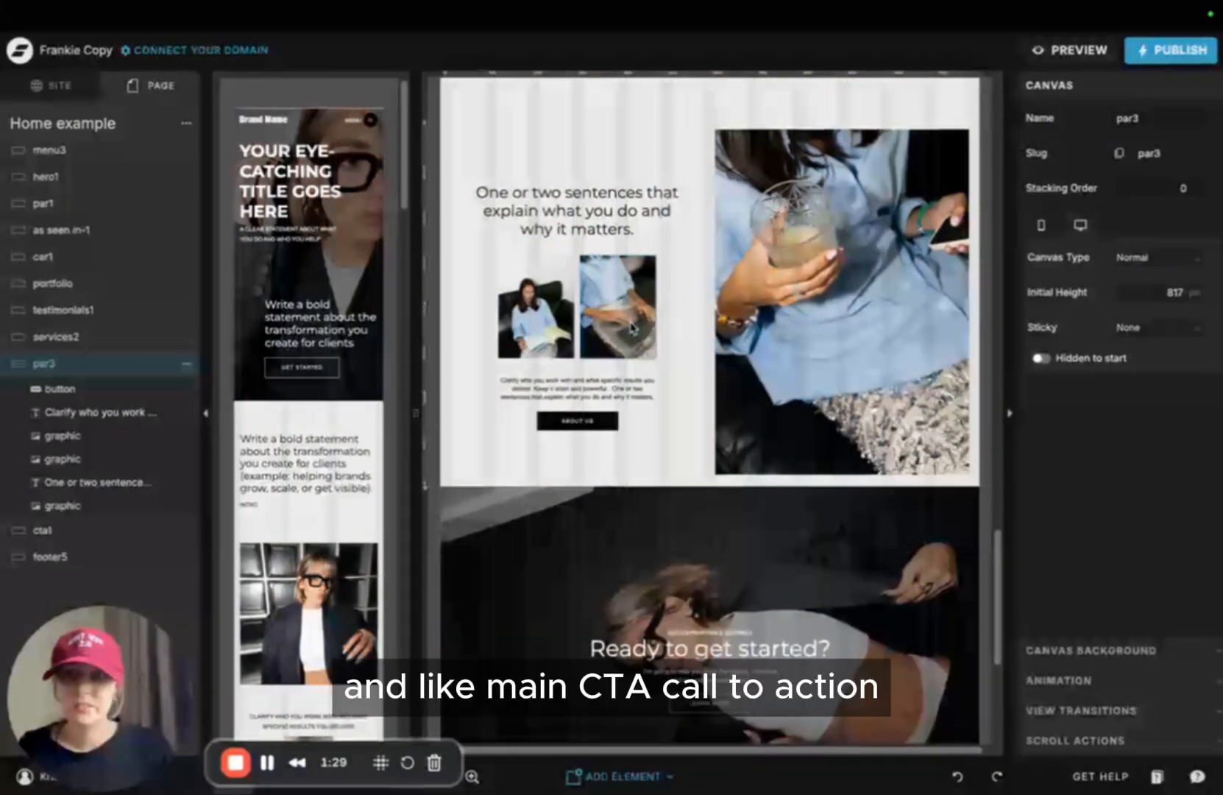
pyautogui.scroll(-5, 633, 331)
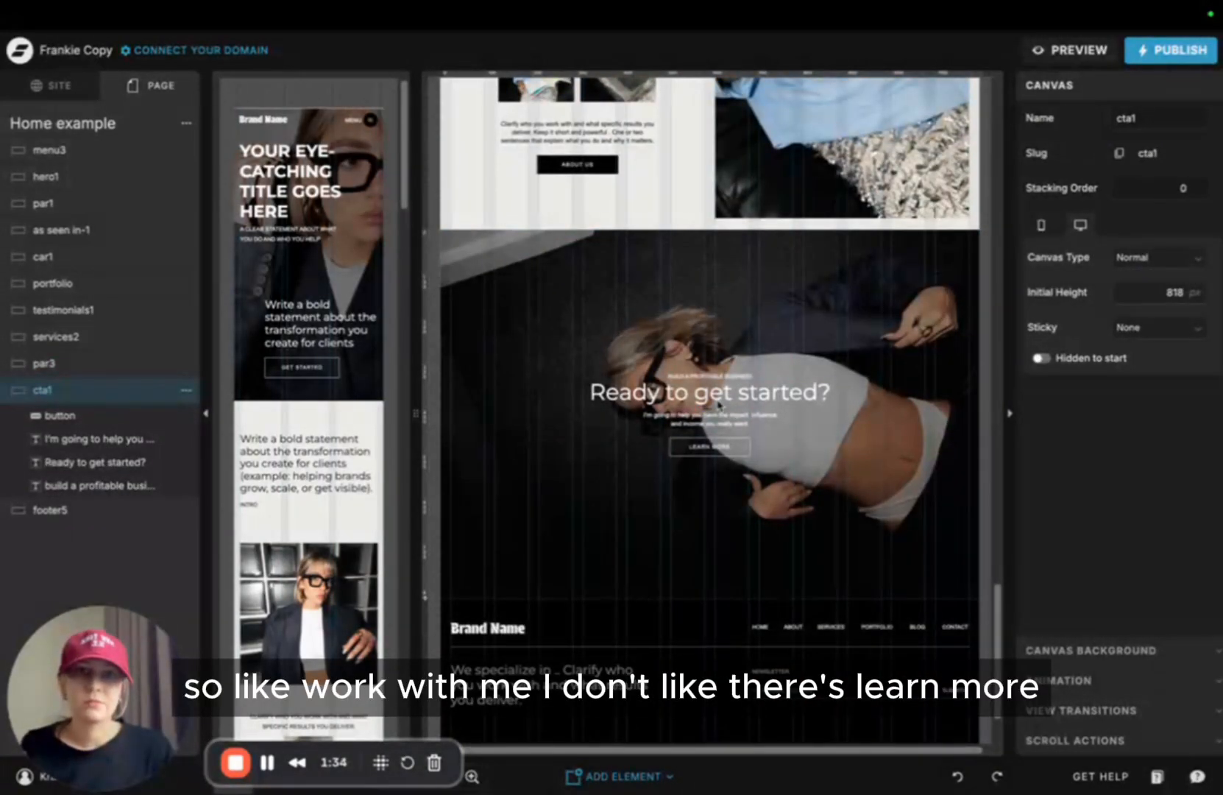
pyautogui.click(696, 454)
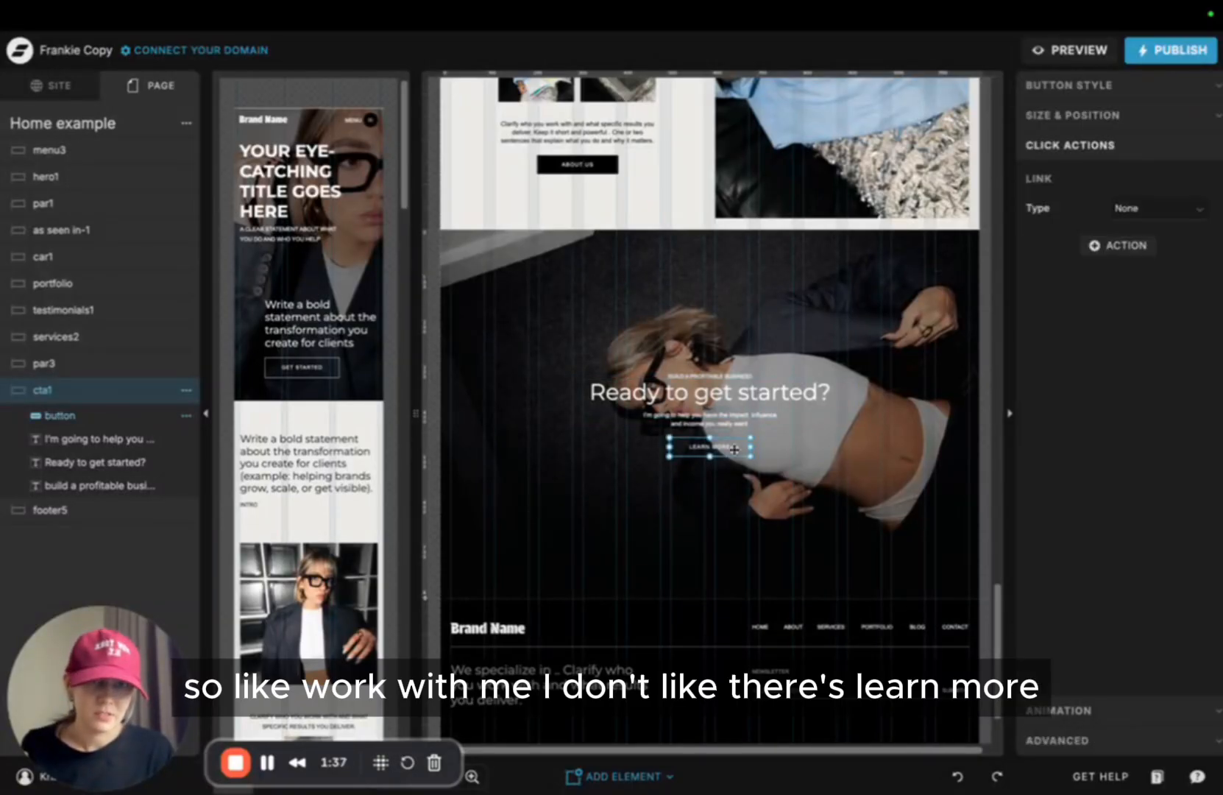
pyautogui.click(760, 462)
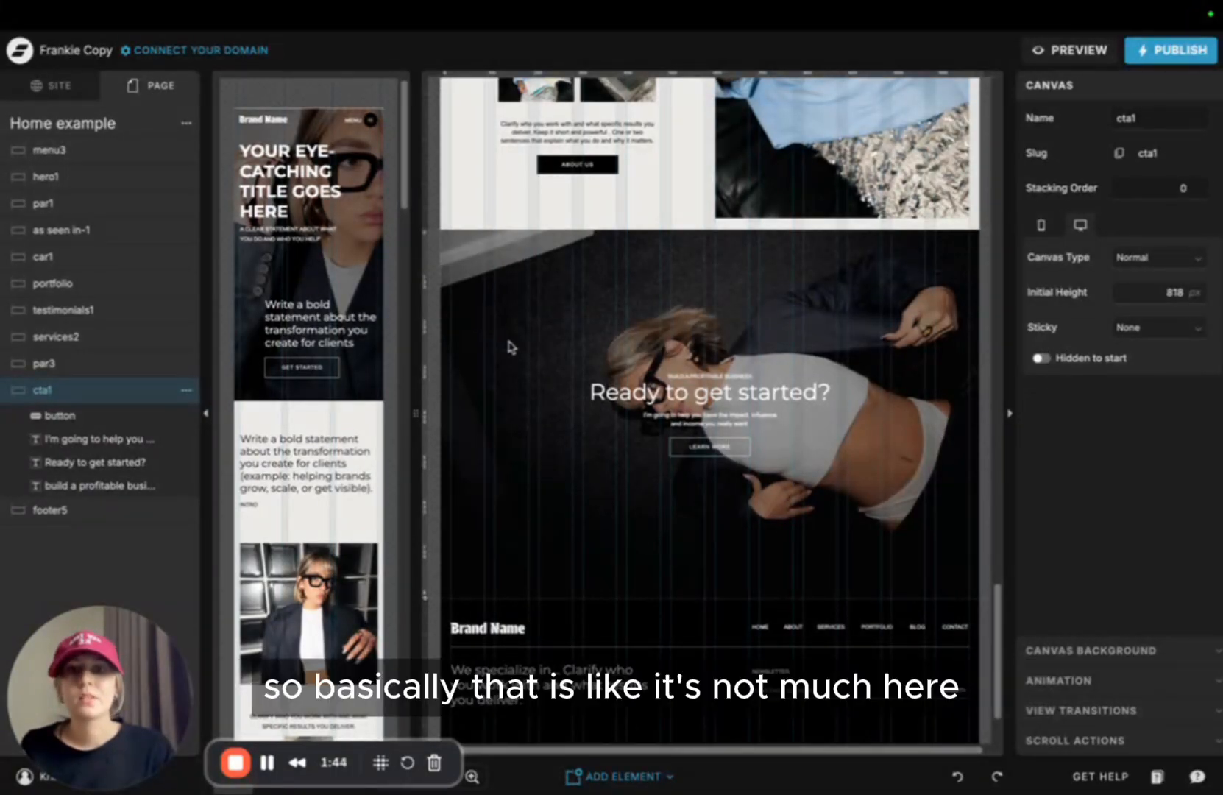
# Review the whole Home example page from the hero canvas down to the footer as a service provider website layout
pyautogui.scroll(15, 512, 347)
pyautogui.scroll(-5, 969, 253)
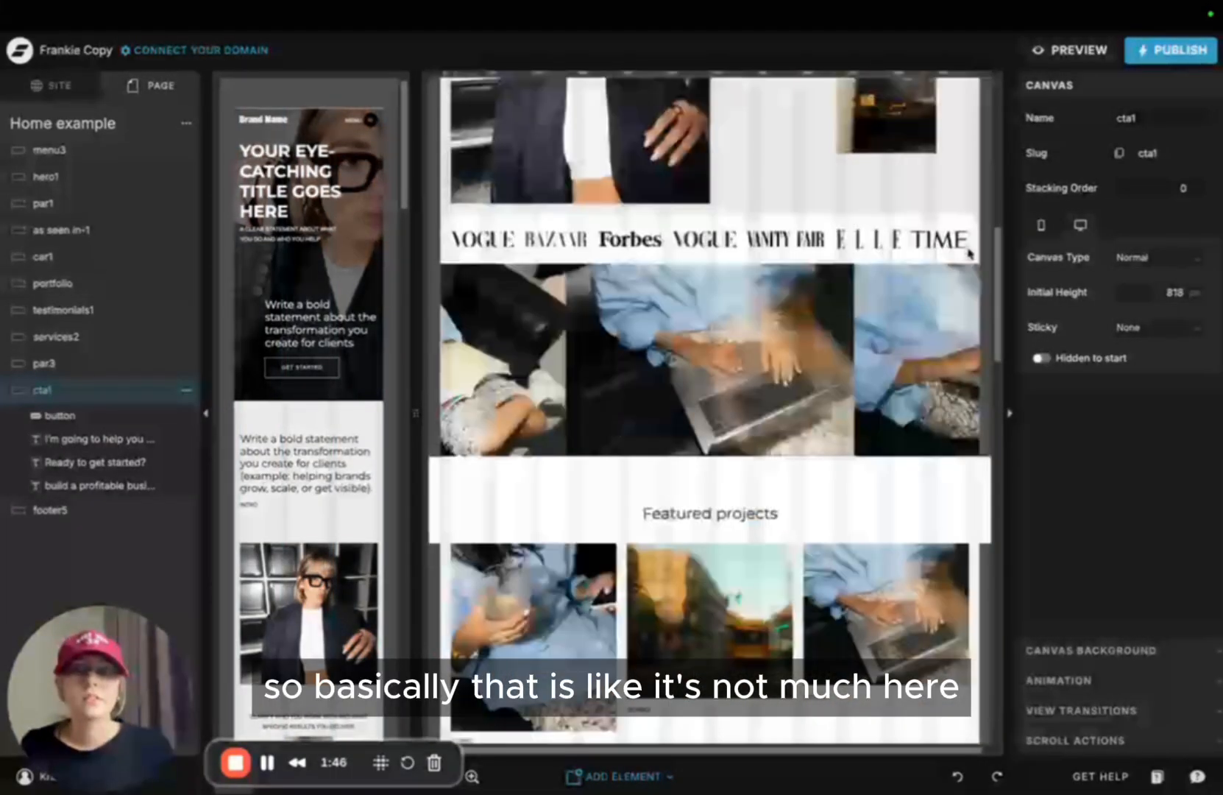
pyautogui.scroll(10, 969, 254)
pyautogui.scroll(-5, 970, 253)
pyautogui.scroll(5, 970, 253)
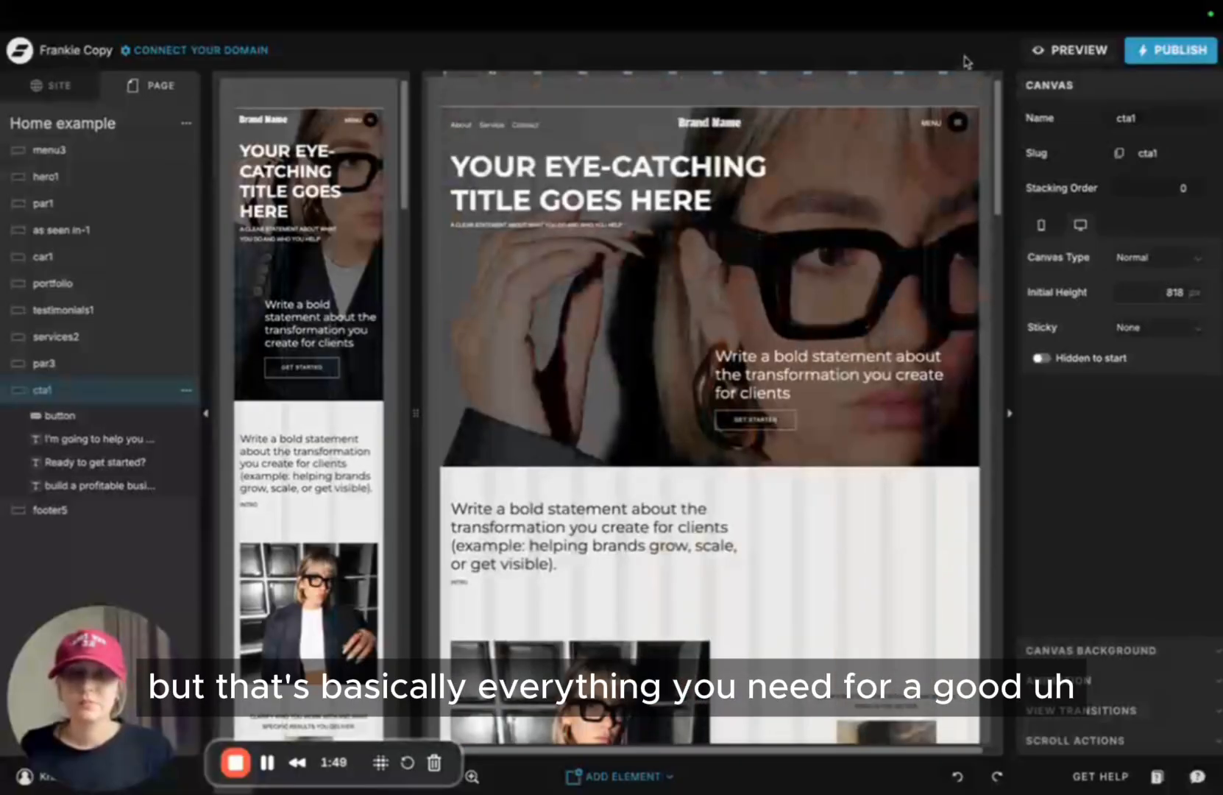
pyautogui.scroll(-5, 982, 213)
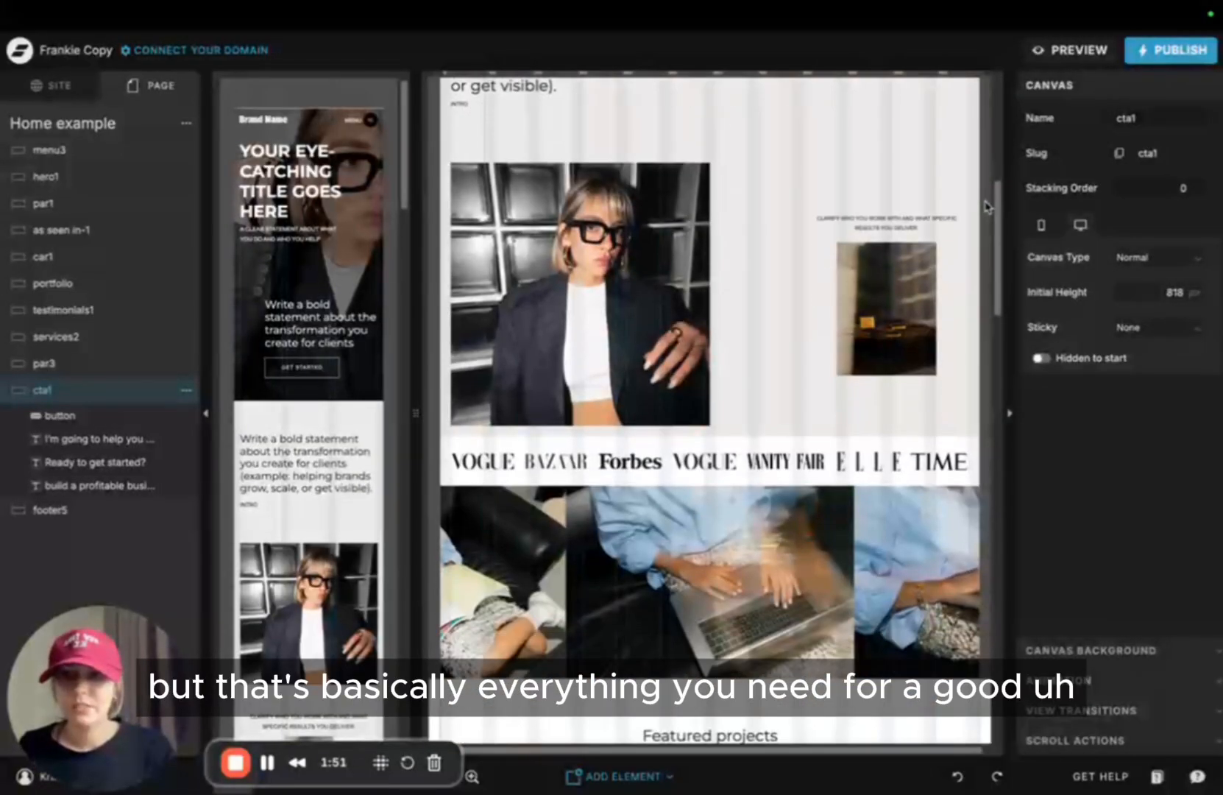
pyautogui.scroll(-1, 986, 223)
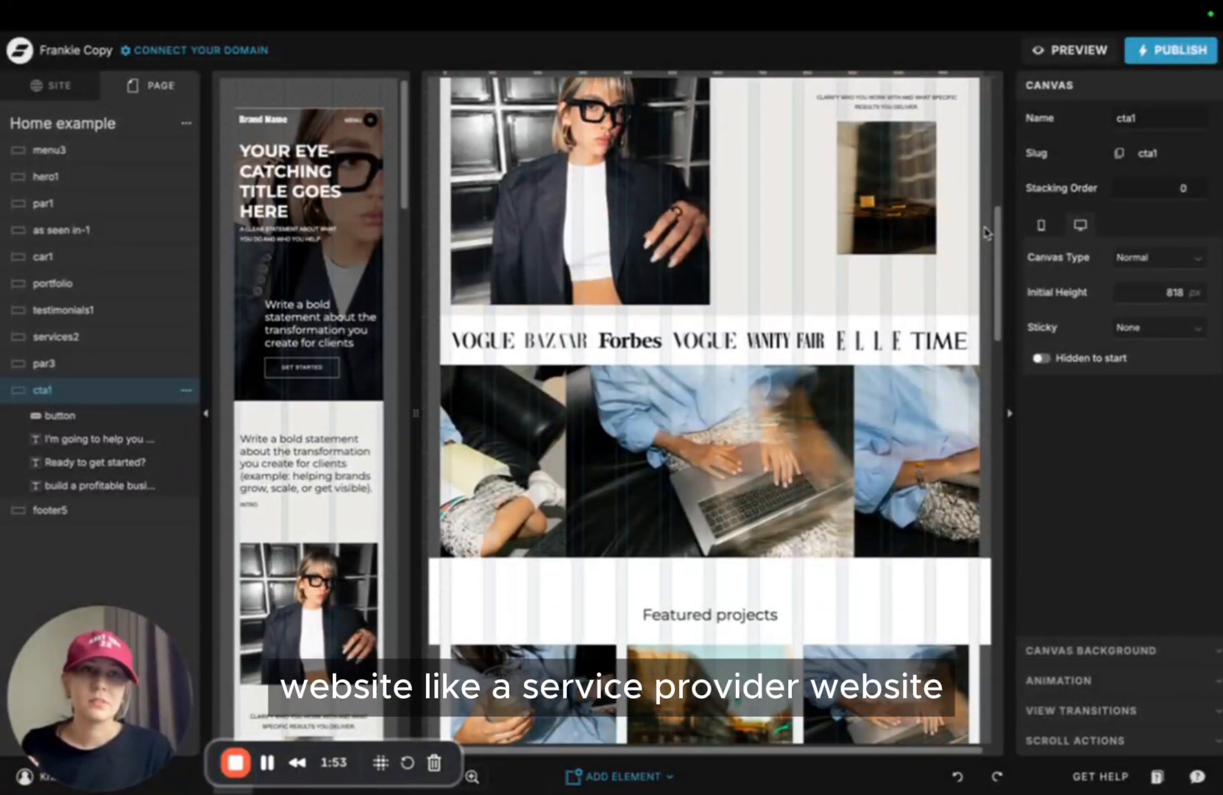
pyautogui.moveTo(985, 228); pyautogui.dragTo(1016, 585)
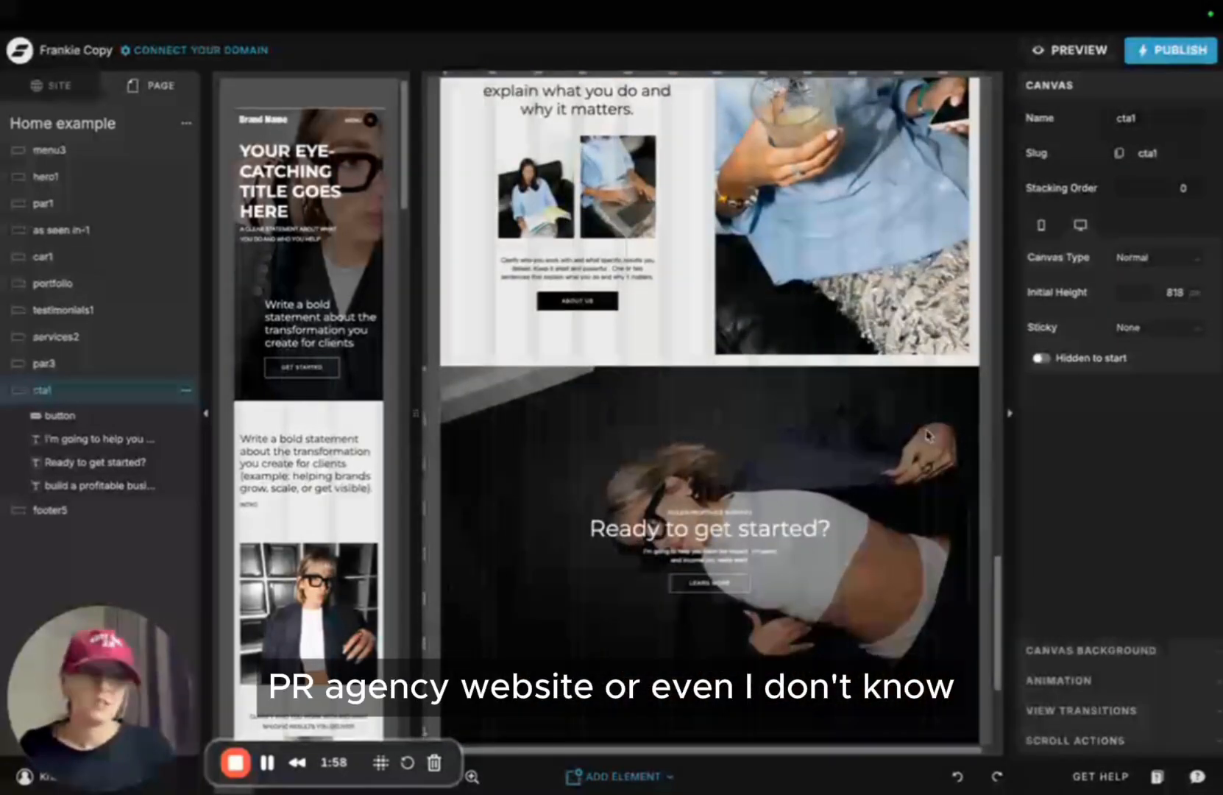
pyautogui.scroll(-3, 928, 434)
pyautogui.scroll(15, 827, 396)
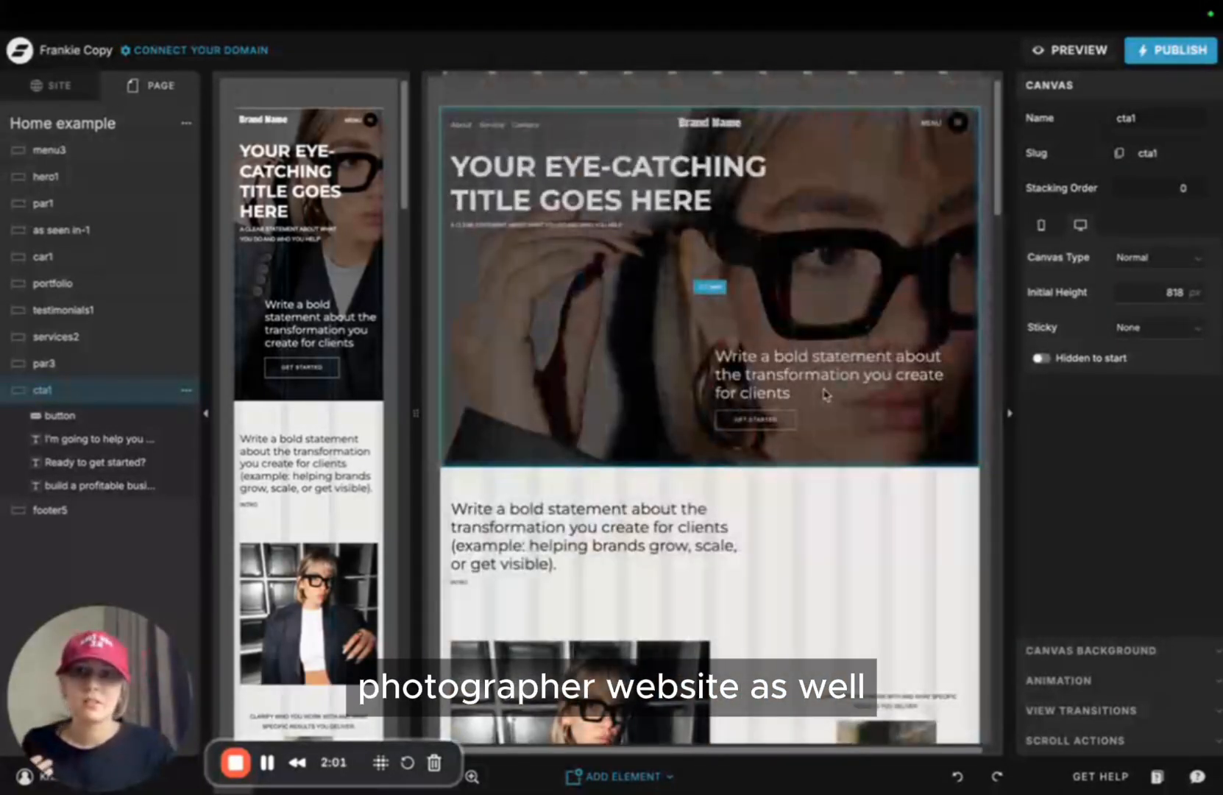
# Revisit the image gallery and Featured projects sections of the Home example page
pyautogui.scroll(-15, 723, 237)
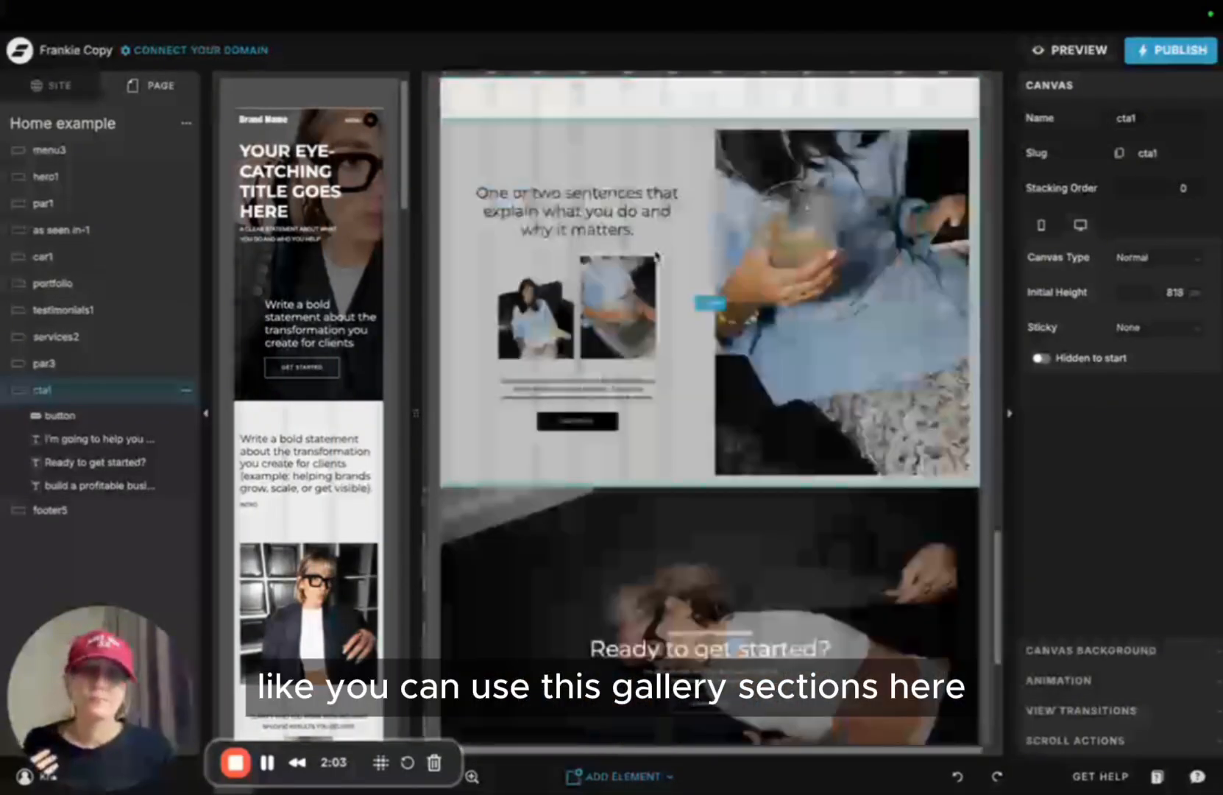
pyautogui.scroll(12, 673, 267)
pyautogui.scroll(-5, 673, 267)
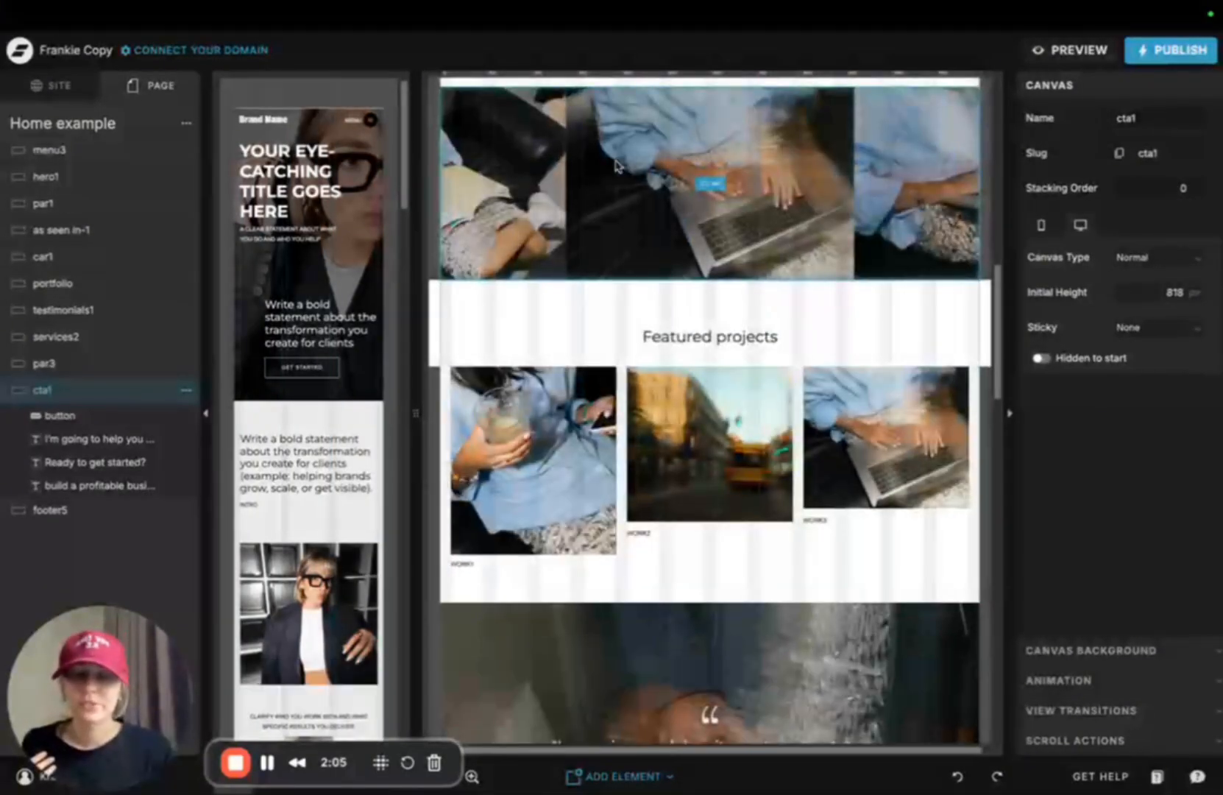
# Look through the site's full list of pages and blog templates
pyautogui.click(53, 86)
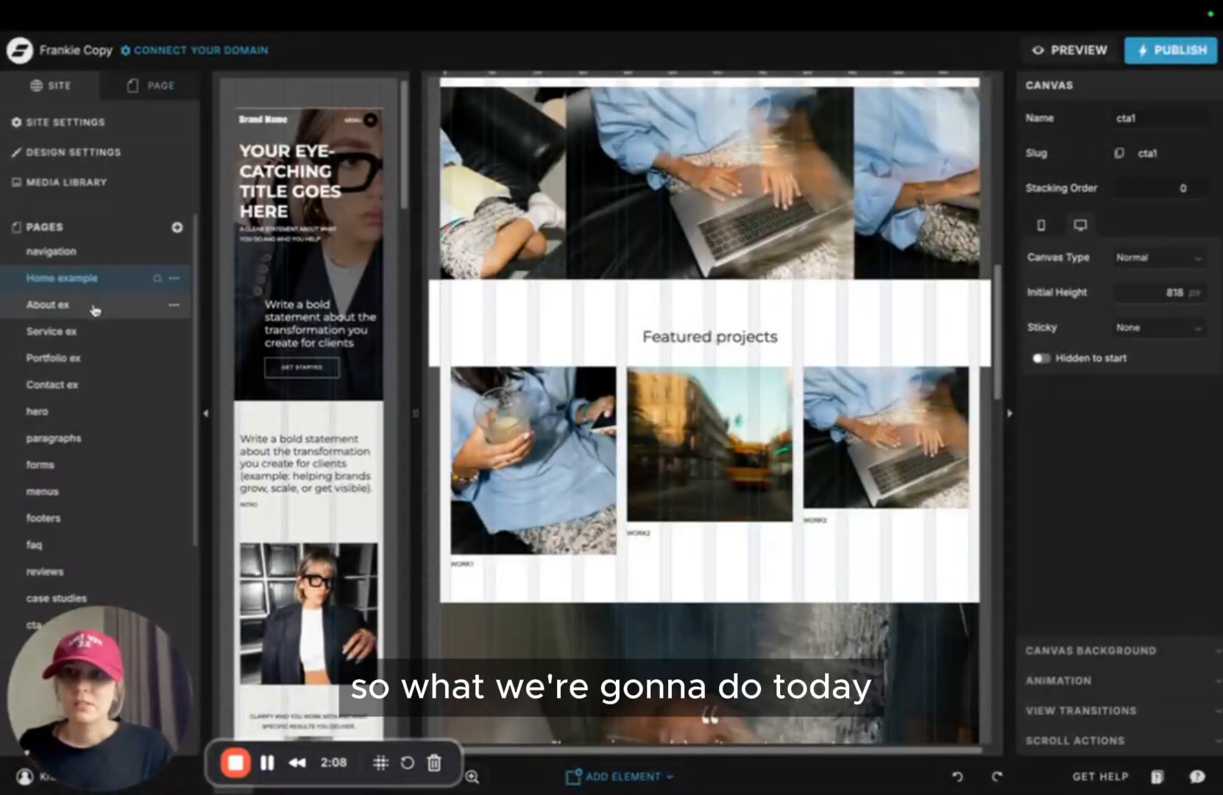
pyautogui.scroll(-5, 105, 304)
pyautogui.scroll(5, 103, 378)
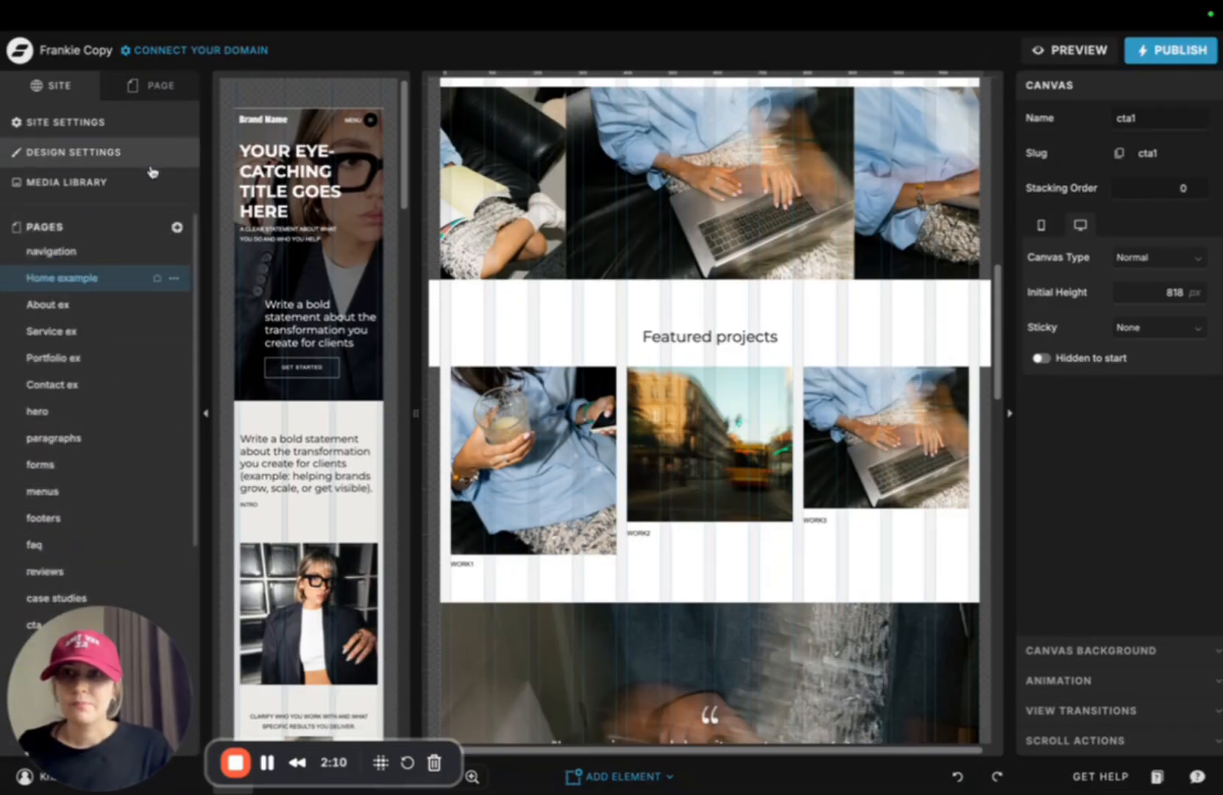
pyautogui.scroll(-5, 126, 276)
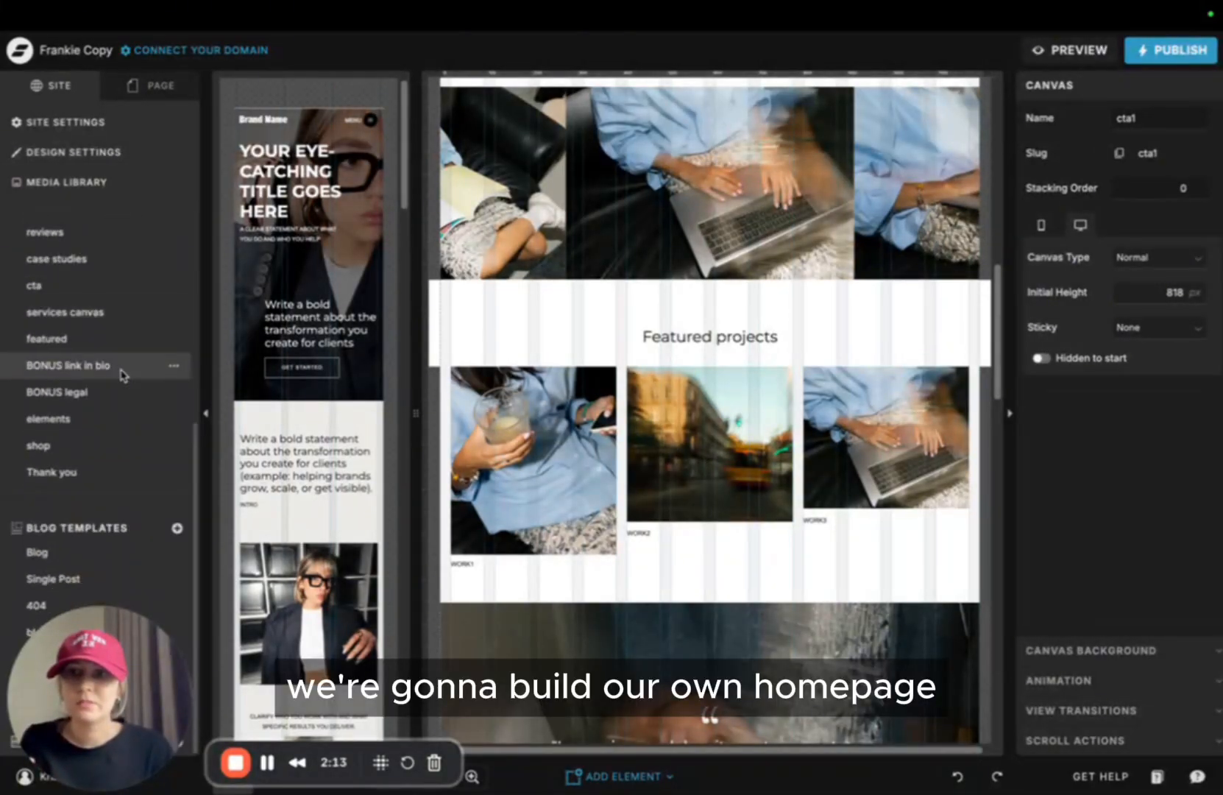
pyautogui.scroll(5, 120, 379)
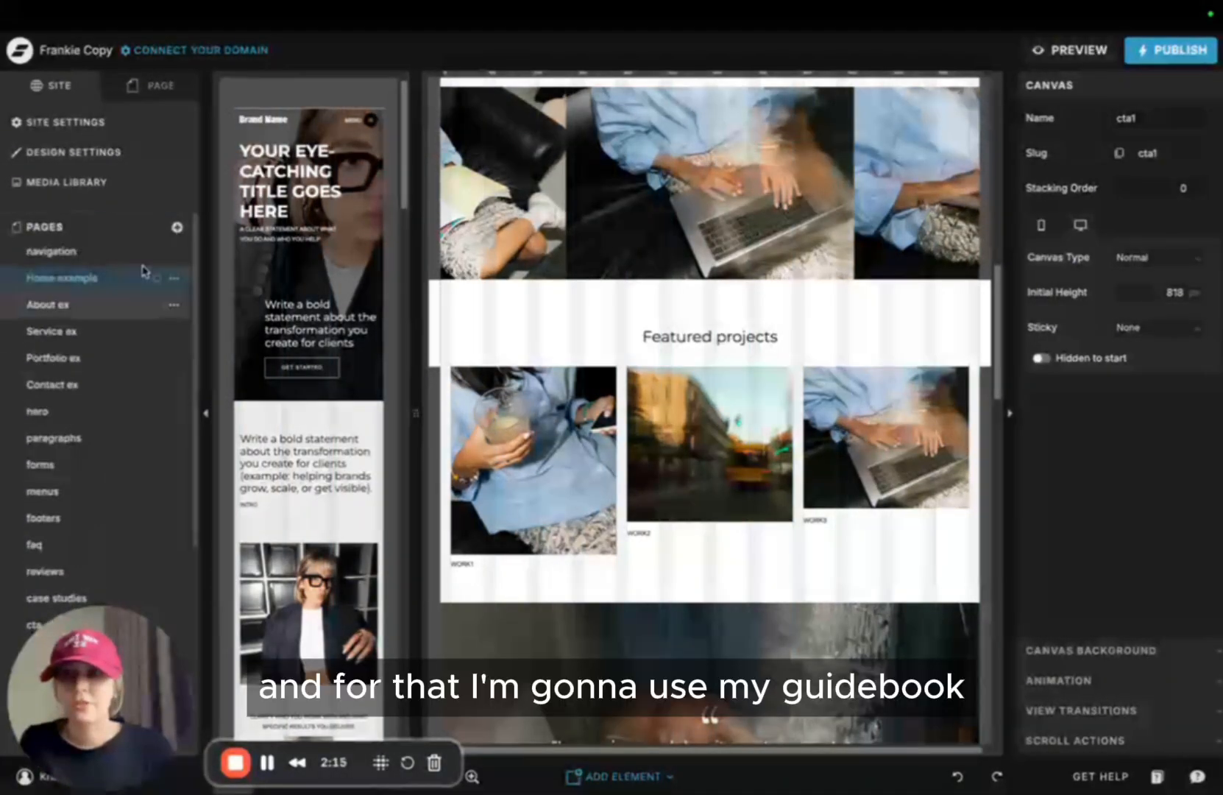
pyautogui.click(178, 229)
pyautogui.click(177, 228)
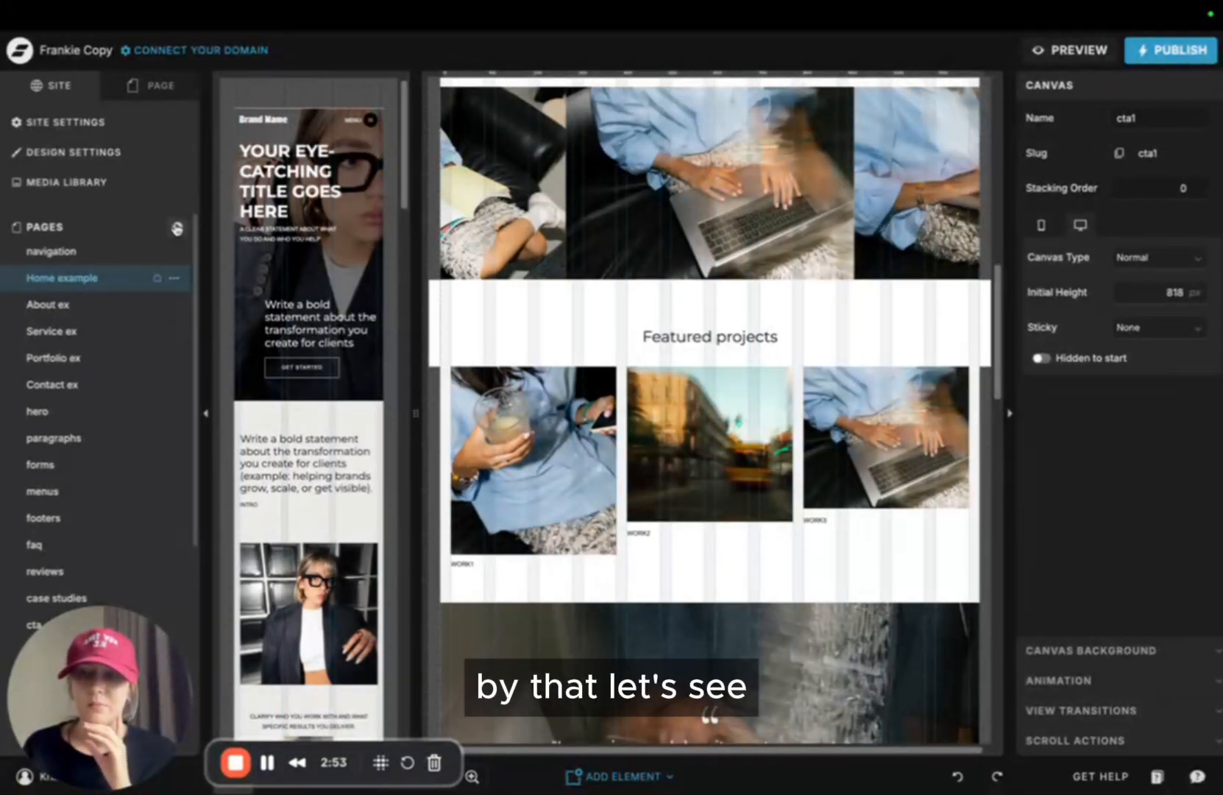
pyautogui.moveTo(150, 6)
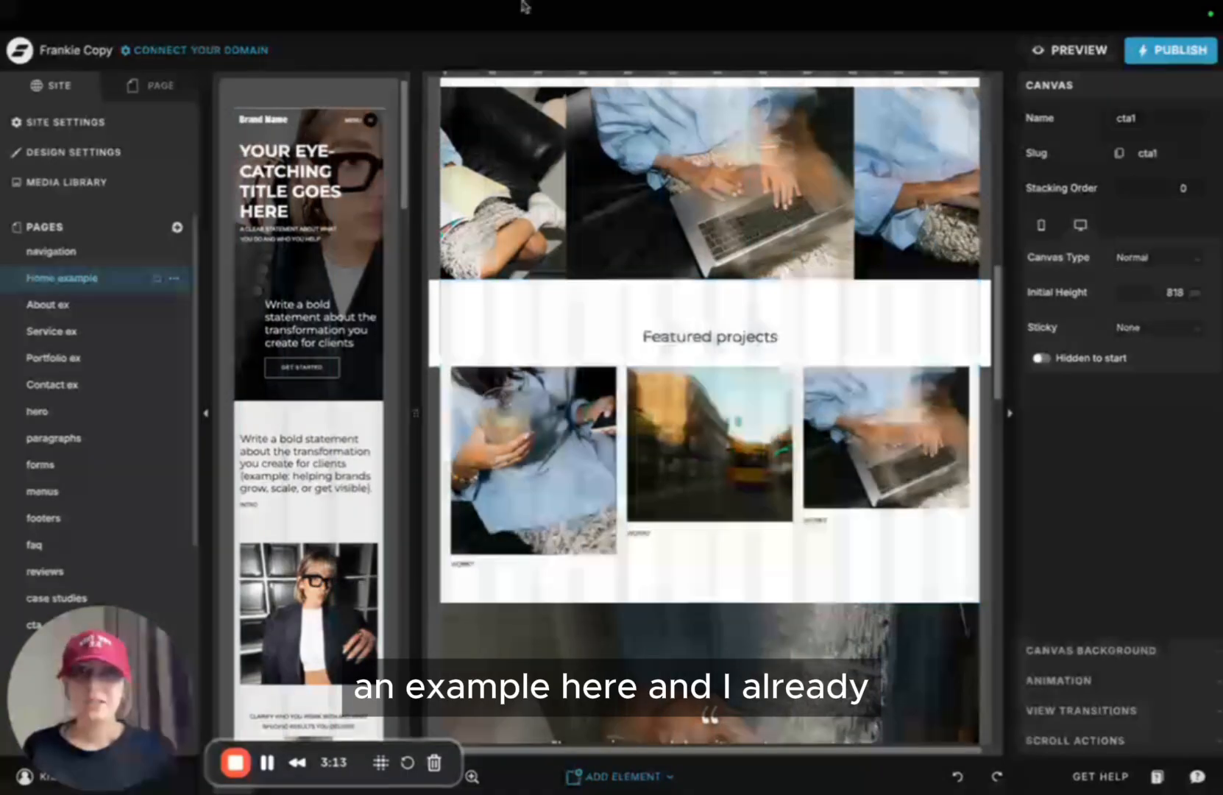
pyautogui.moveTo(524, 5)
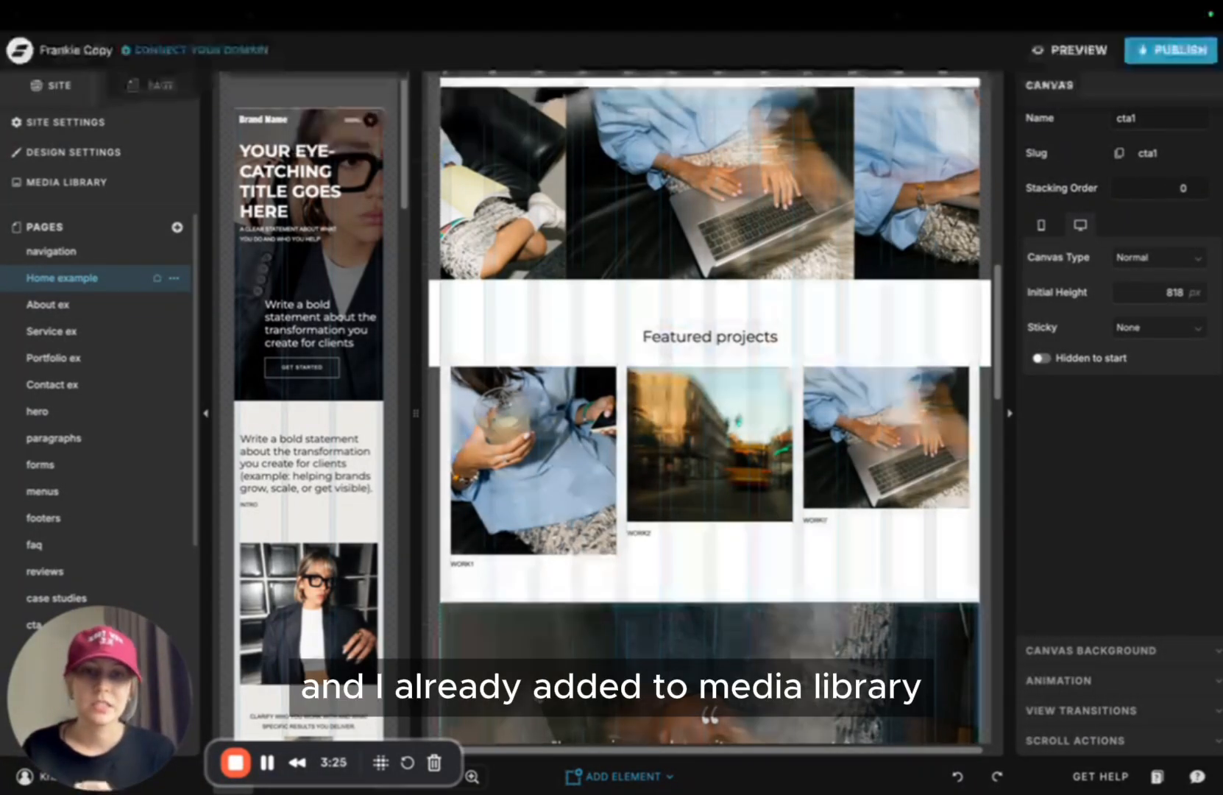
# Browse the greeny folder in the media library for the neon green brand images, and close the library
pyautogui.click(653, 779)
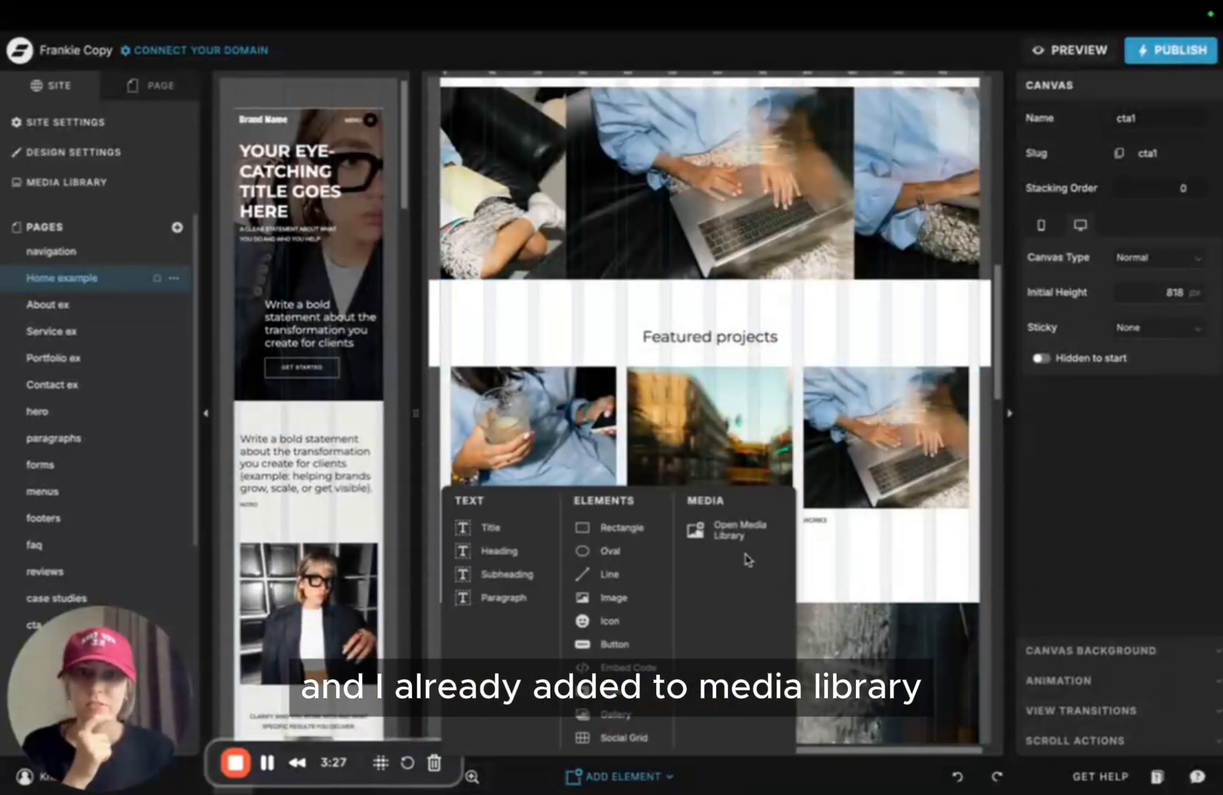
pyautogui.click(738, 530)
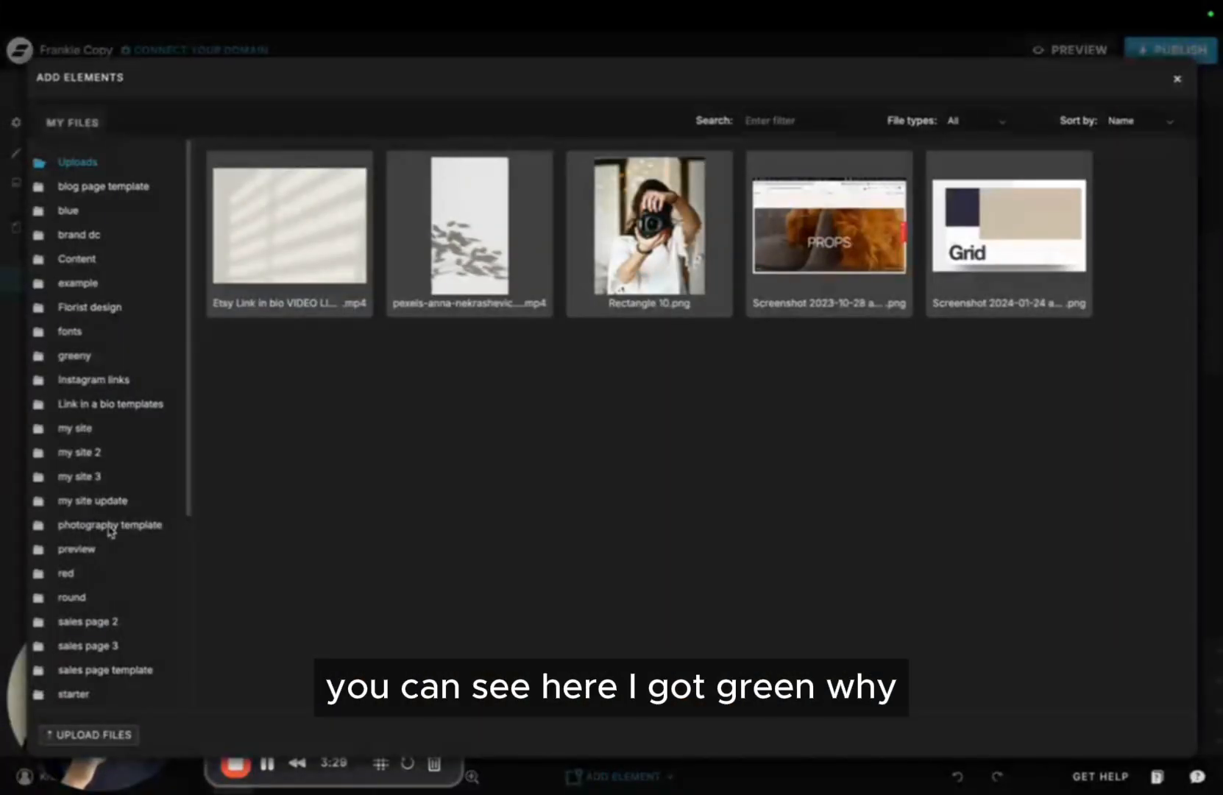
pyautogui.click(89, 359)
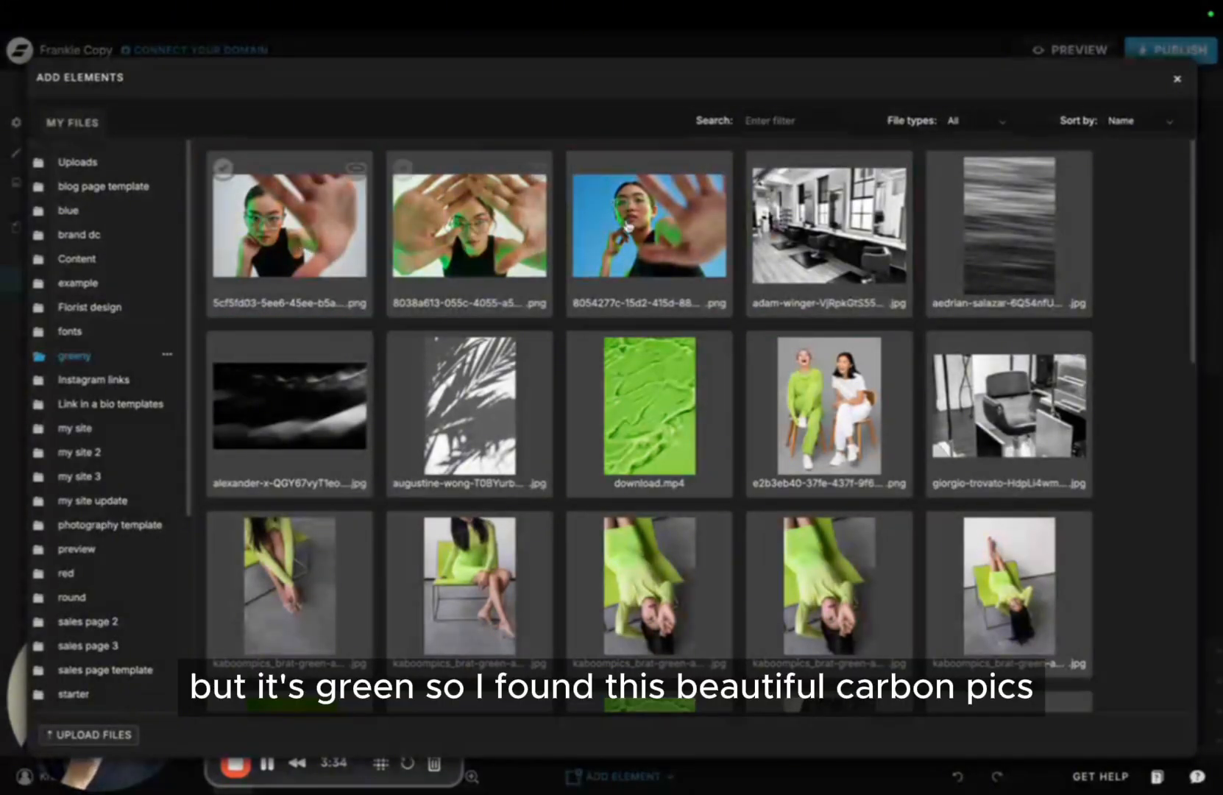
pyautogui.scroll(-2, 647, 397)
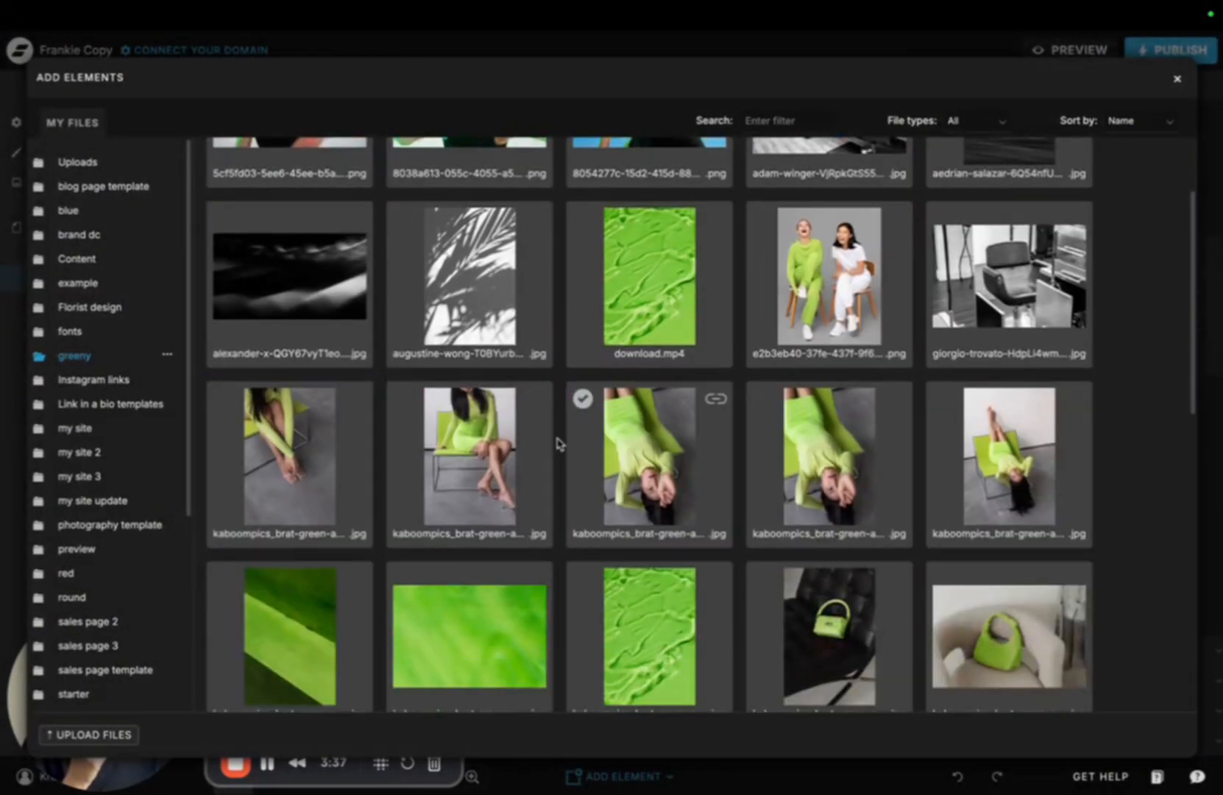
pyautogui.scroll(-2, 735, 442)
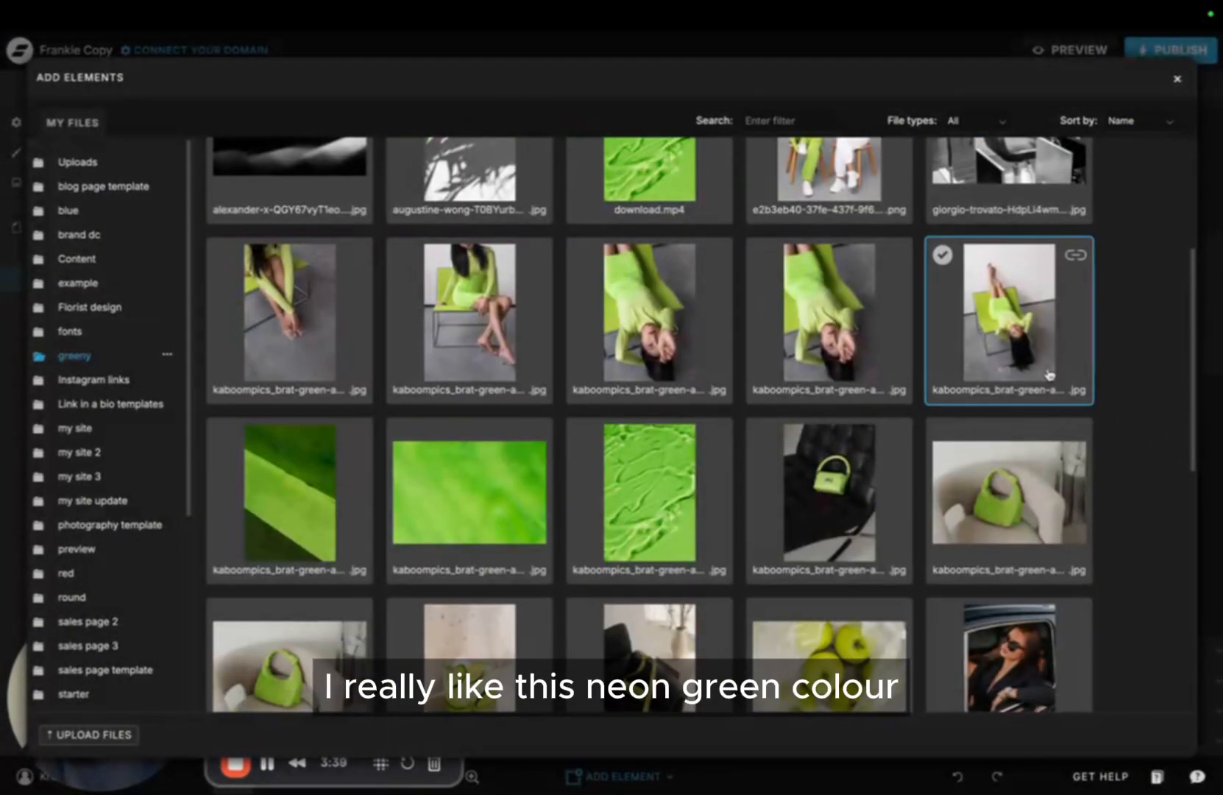
pyautogui.scroll(-2, 641, 501)
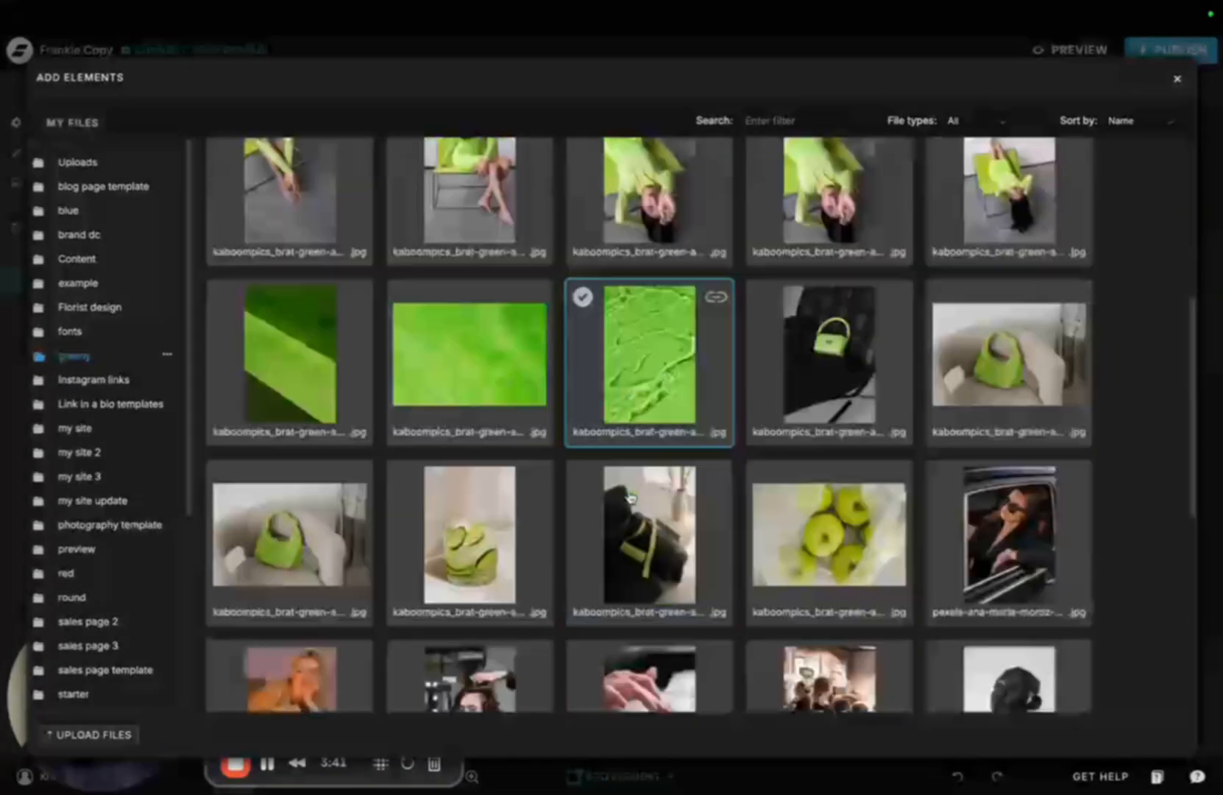
pyautogui.scroll(-4, 657, 475)
pyautogui.scroll(2, 663, 471)
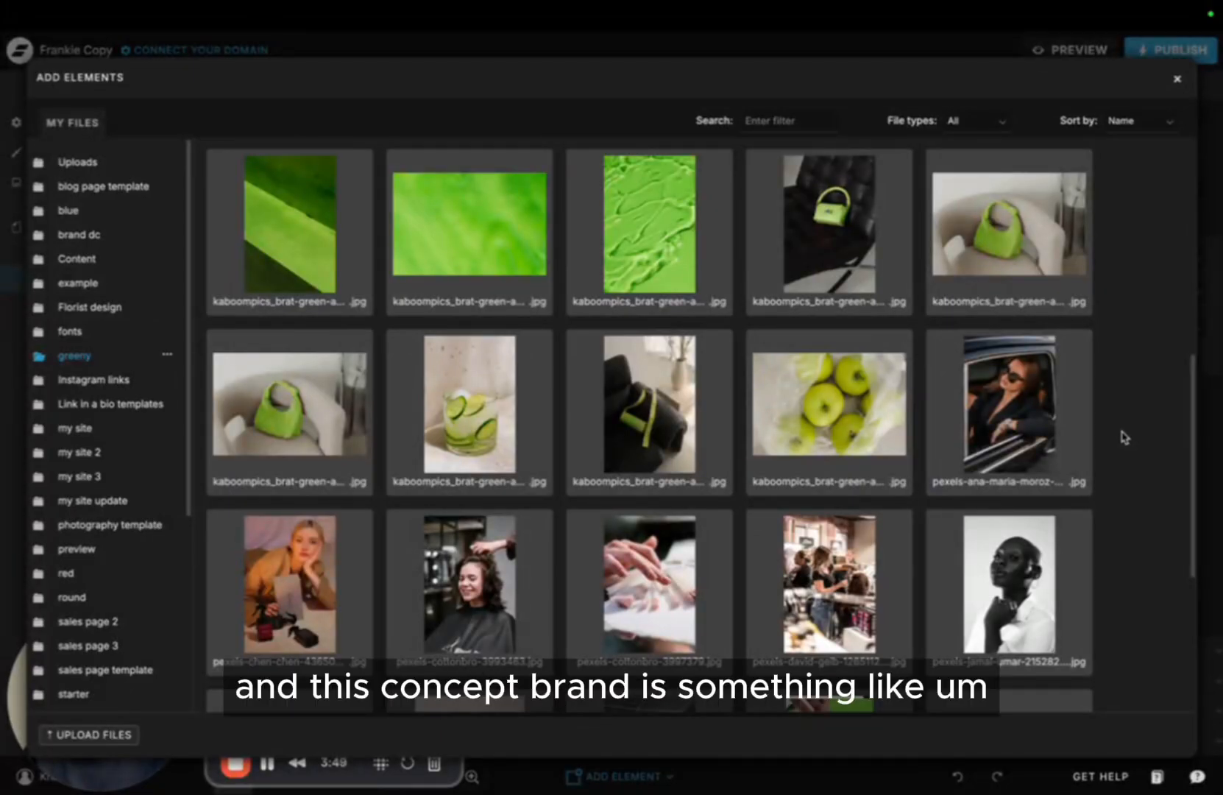
pyautogui.click(596, 315)
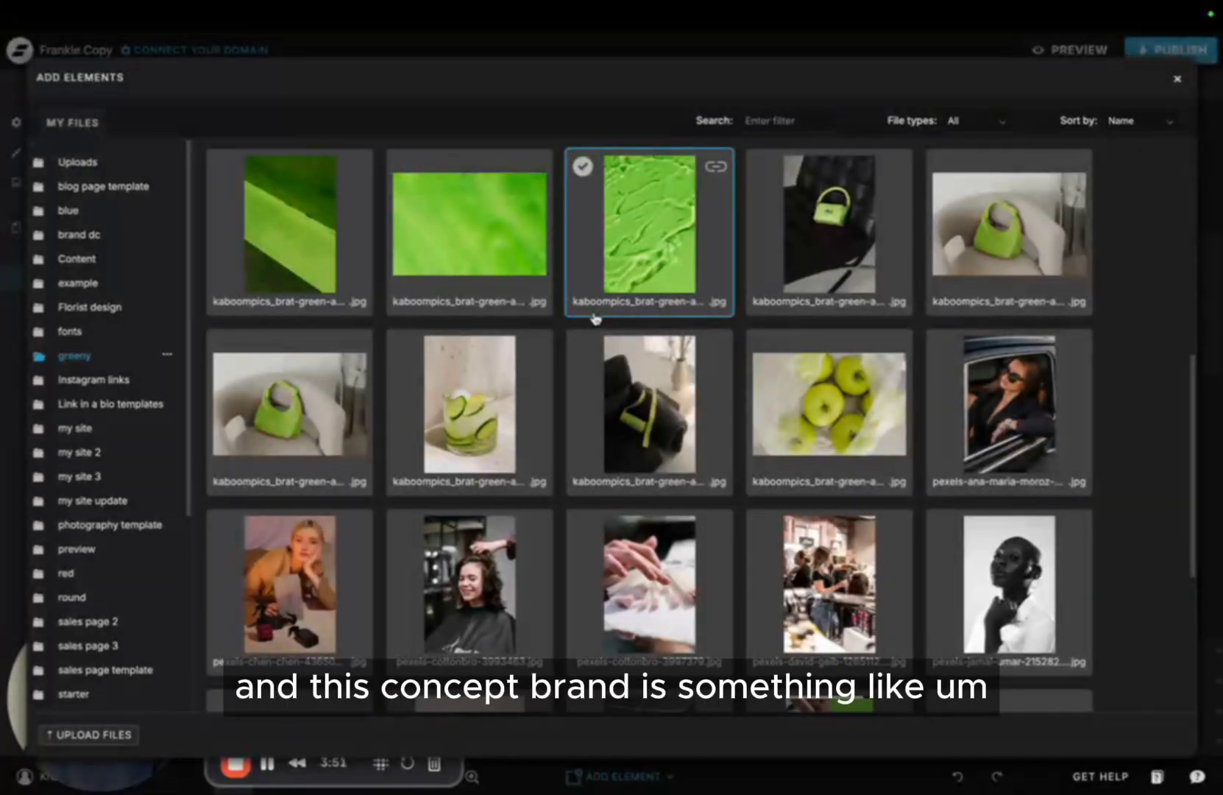
pyautogui.click(1177, 81)
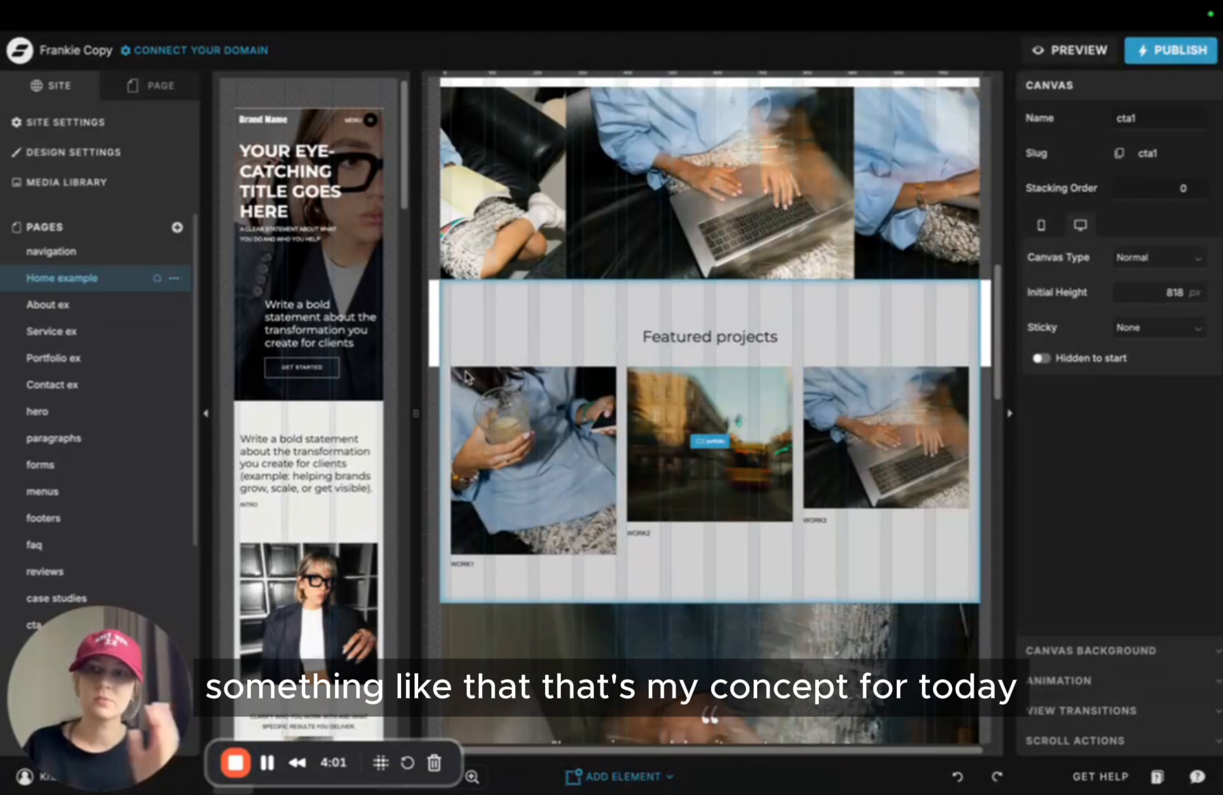
# Reopen the media library and check the uploaded images and the download.mp4 video in the greeny folder
pyautogui.click(634, 775)
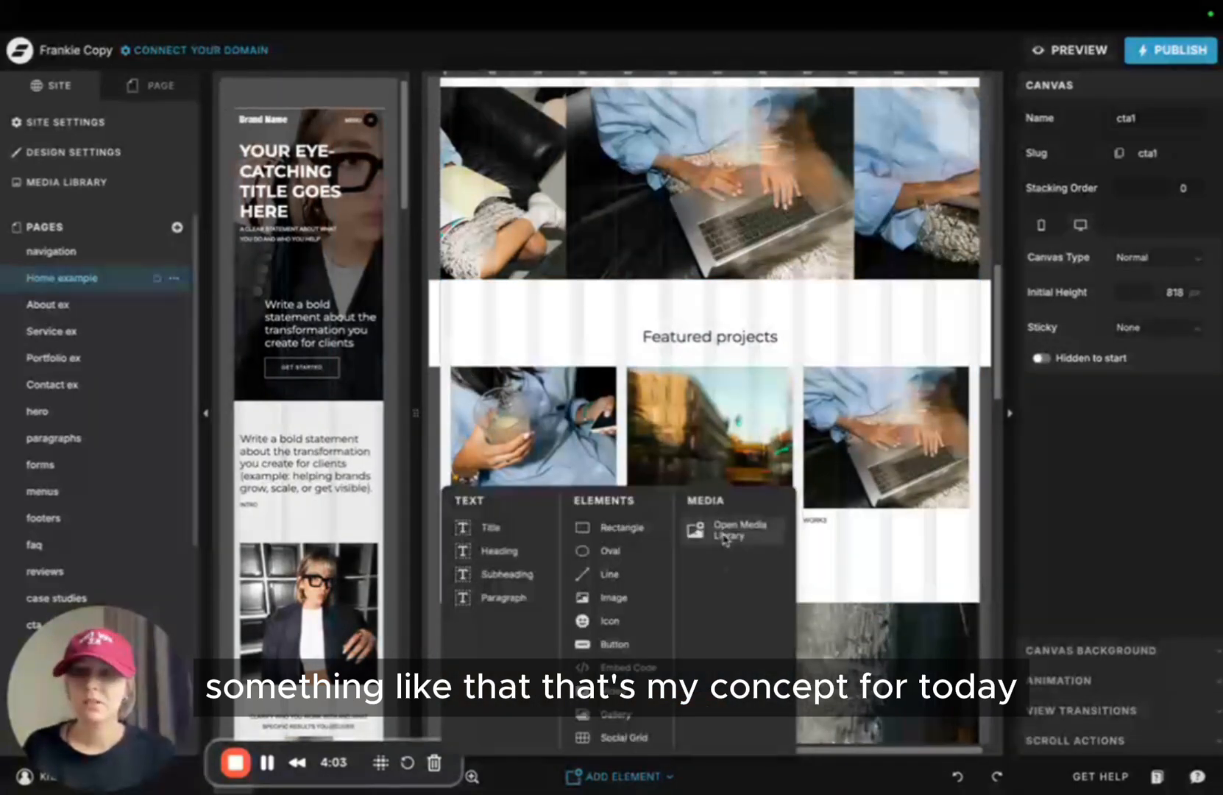
pyautogui.click(736, 530)
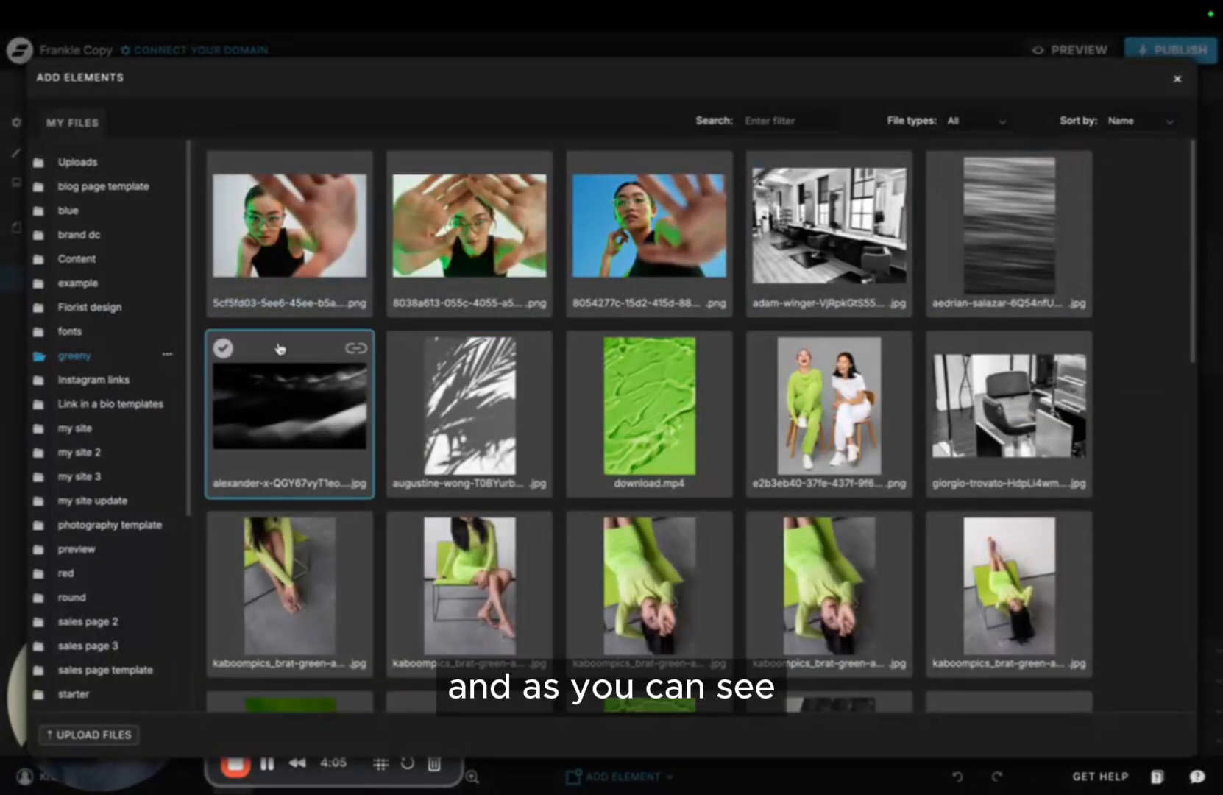
pyautogui.scroll(-4, 291, 404)
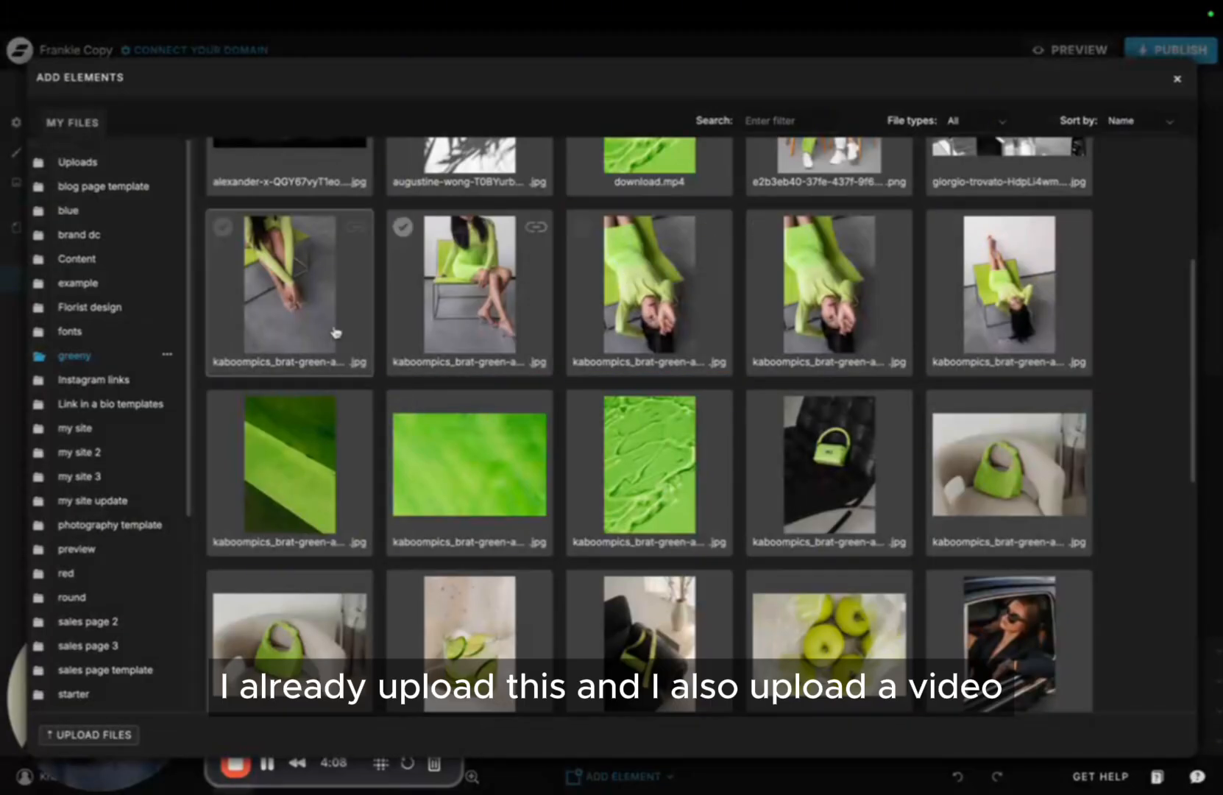
pyautogui.scroll(5, 403, 398)
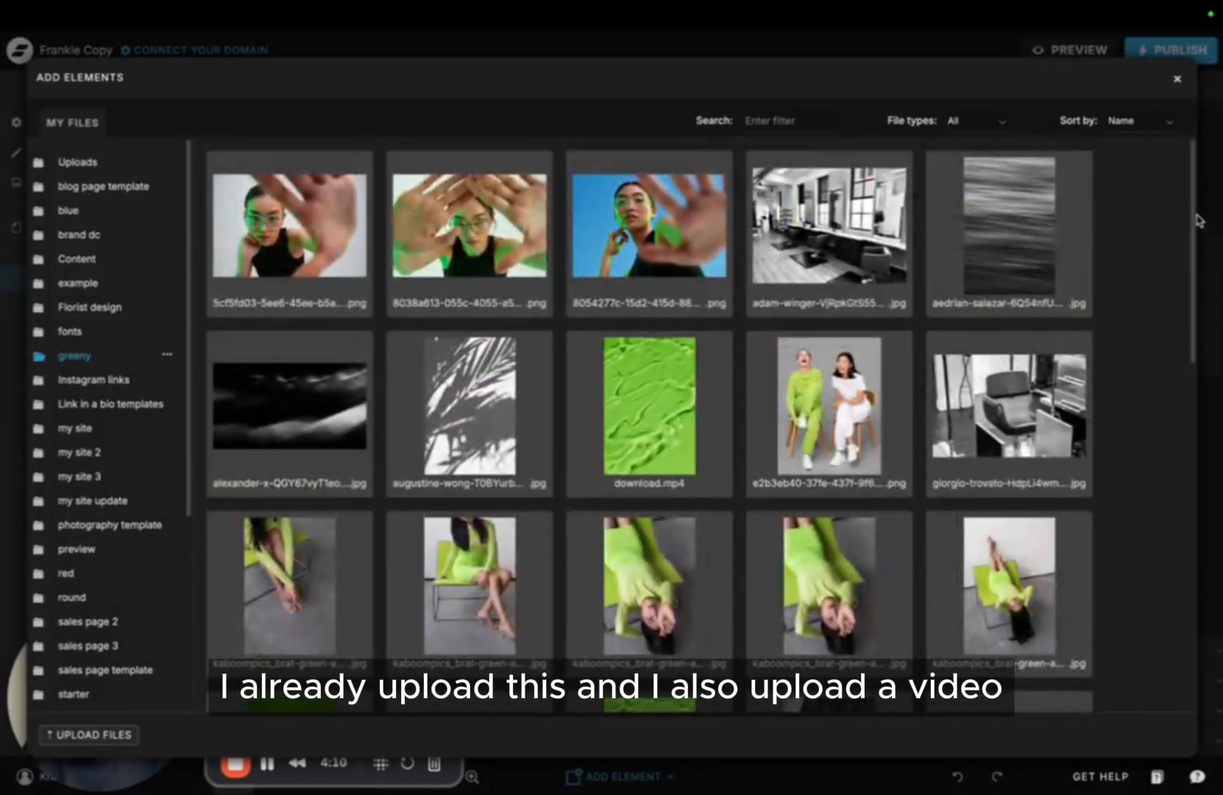
pyautogui.click(1176, 78)
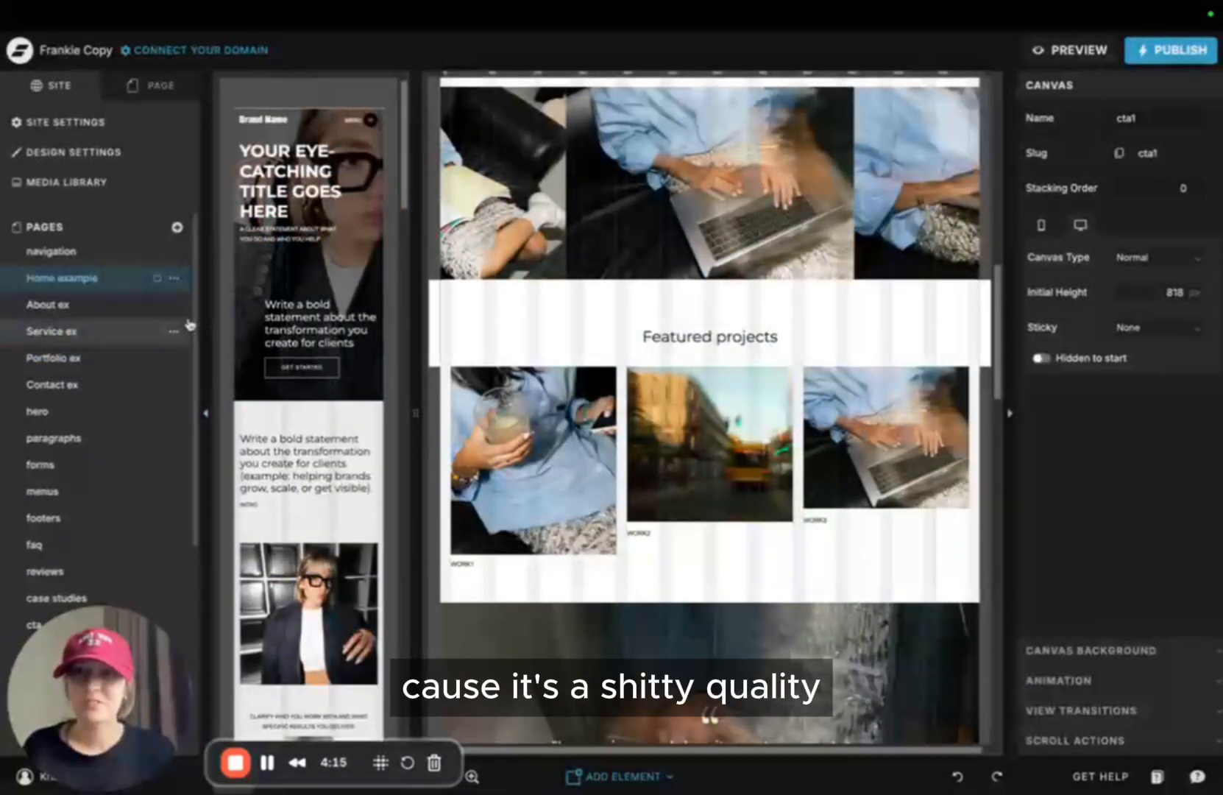
# Switch to the project page in Notion and examine its homepage copy and the two colour palettes
pyautogui.moveTo(194, 324); pyautogui.dragTo(208, 267)
pyautogui.moveTo(400, 43)
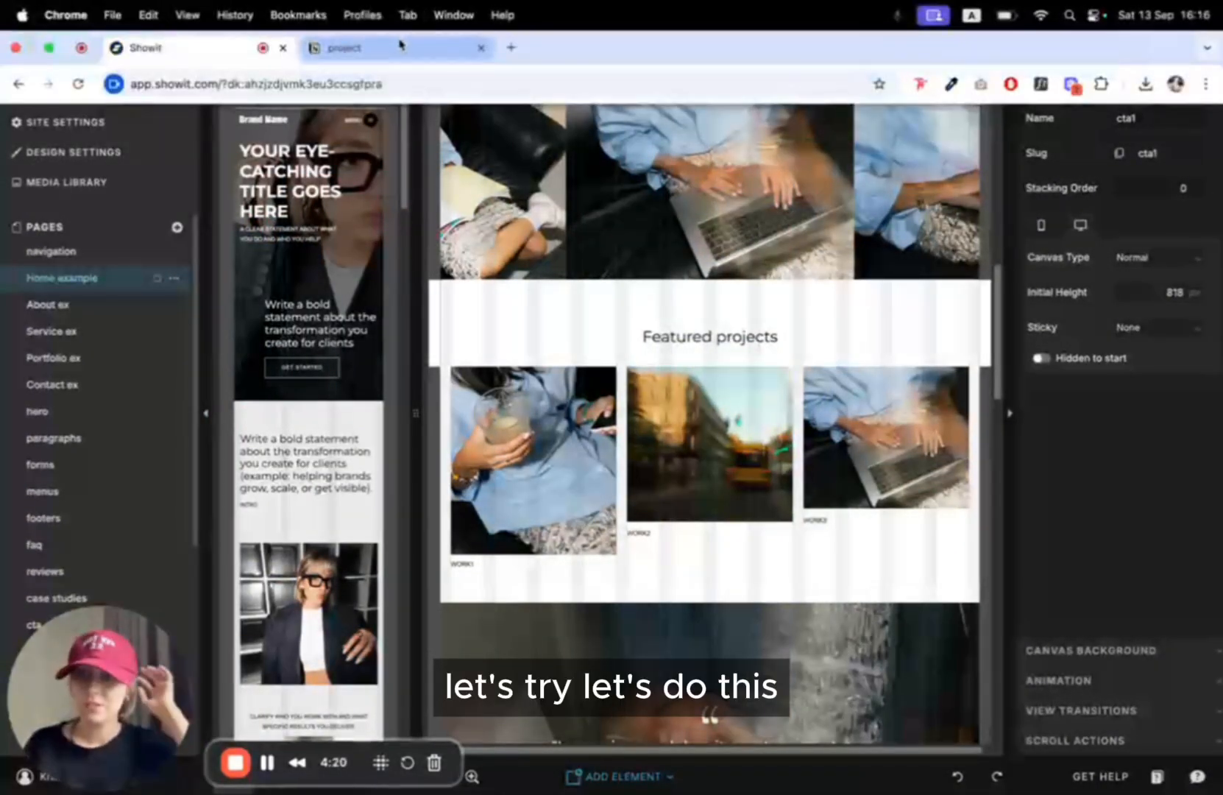
pyautogui.click(400, 46)
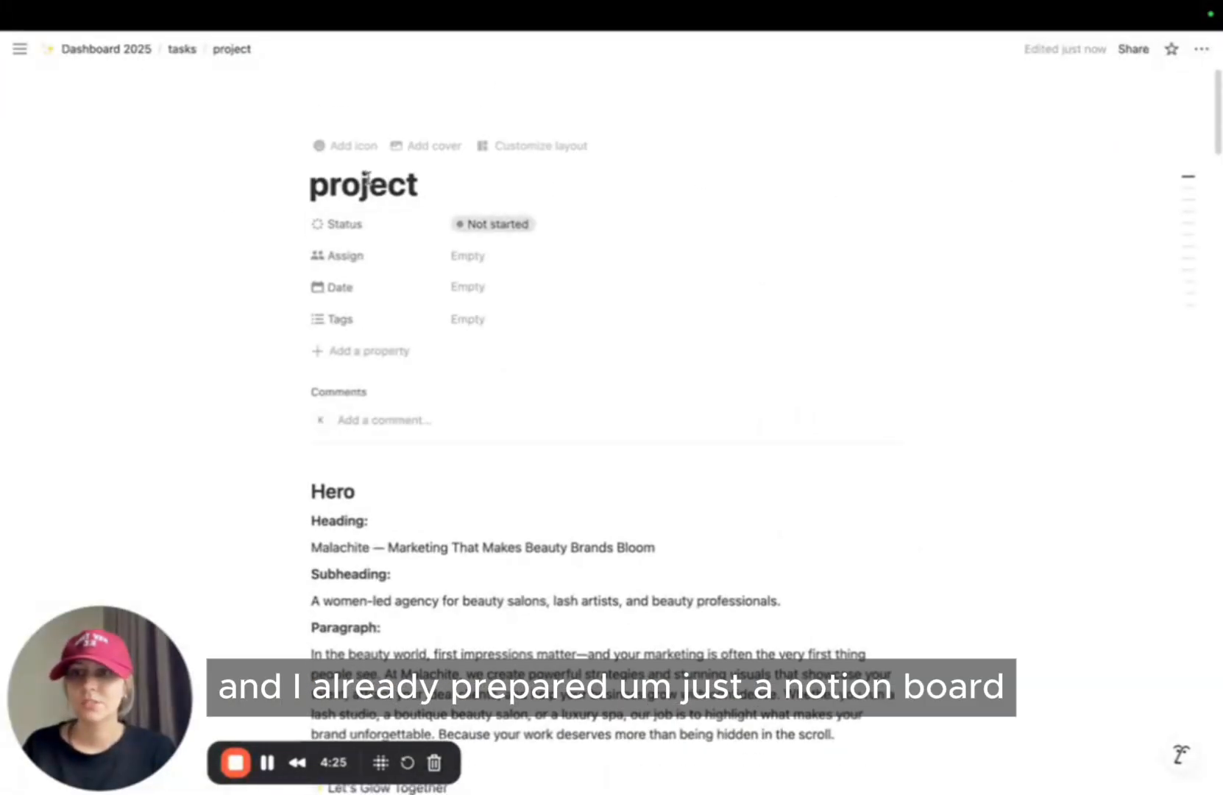
pyautogui.moveTo(1214, 120); pyautogui.dragTo(1215, 527)
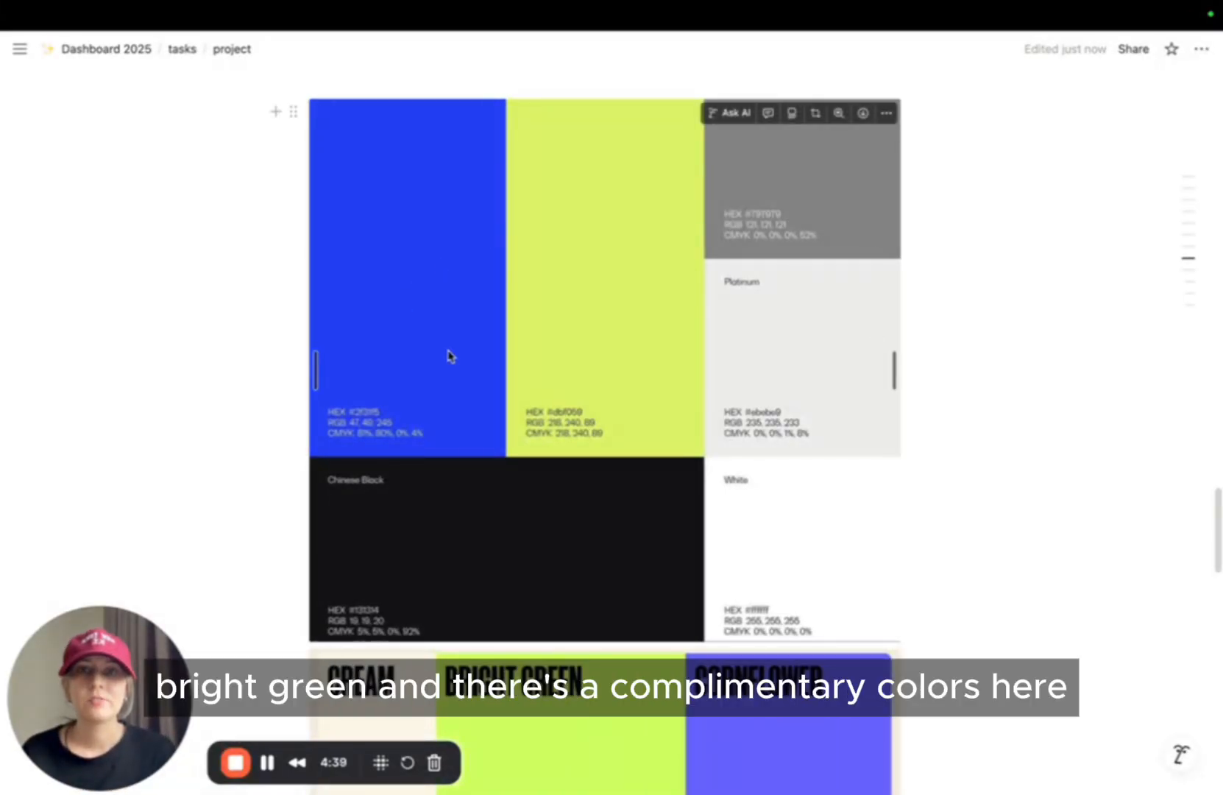
pyautogui.scroll(-4, 617, 282)
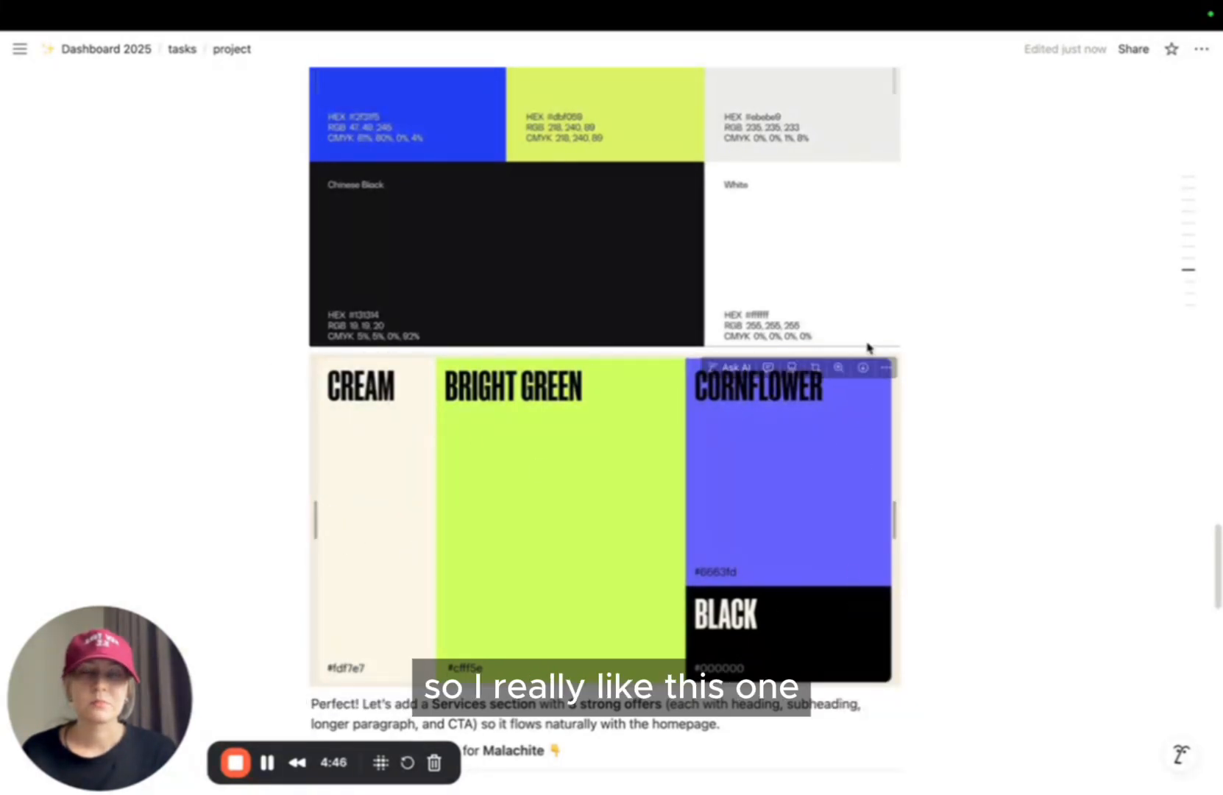
pyautogui.scroll(5, 838, 308)
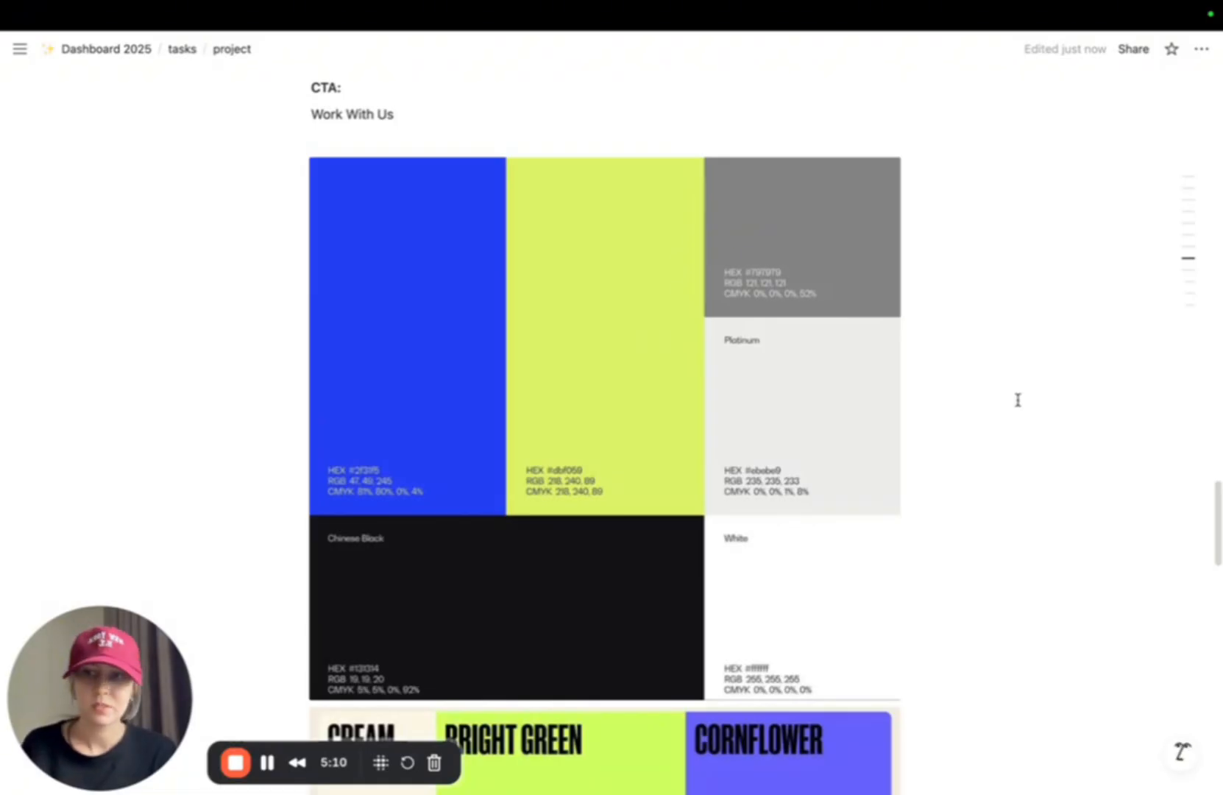
pyautogui.scroll(-4, 677, 284)
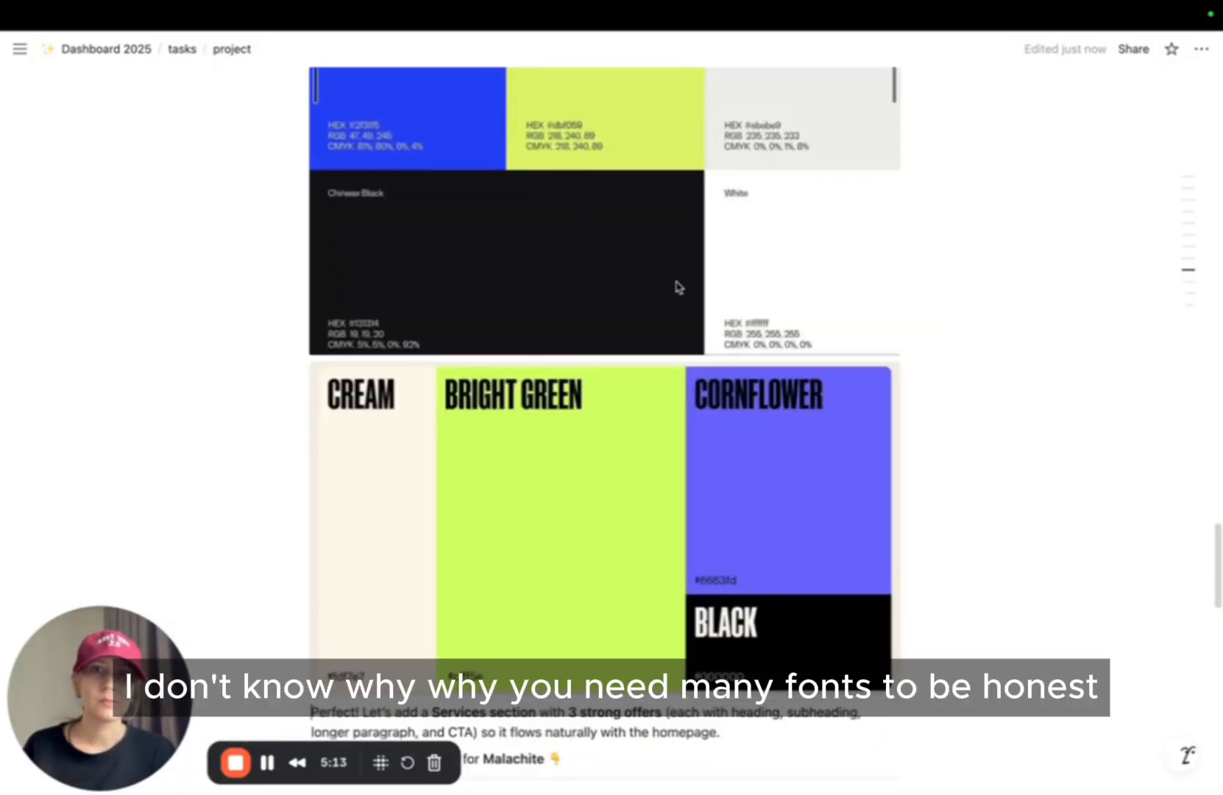
# Switch from the Notion palettes to the Showit editor and look through the fonts, site style and button design settings
pyautogui.scroll(10, 736, 322)
pyautogui.scroll(-10, 464, 496)
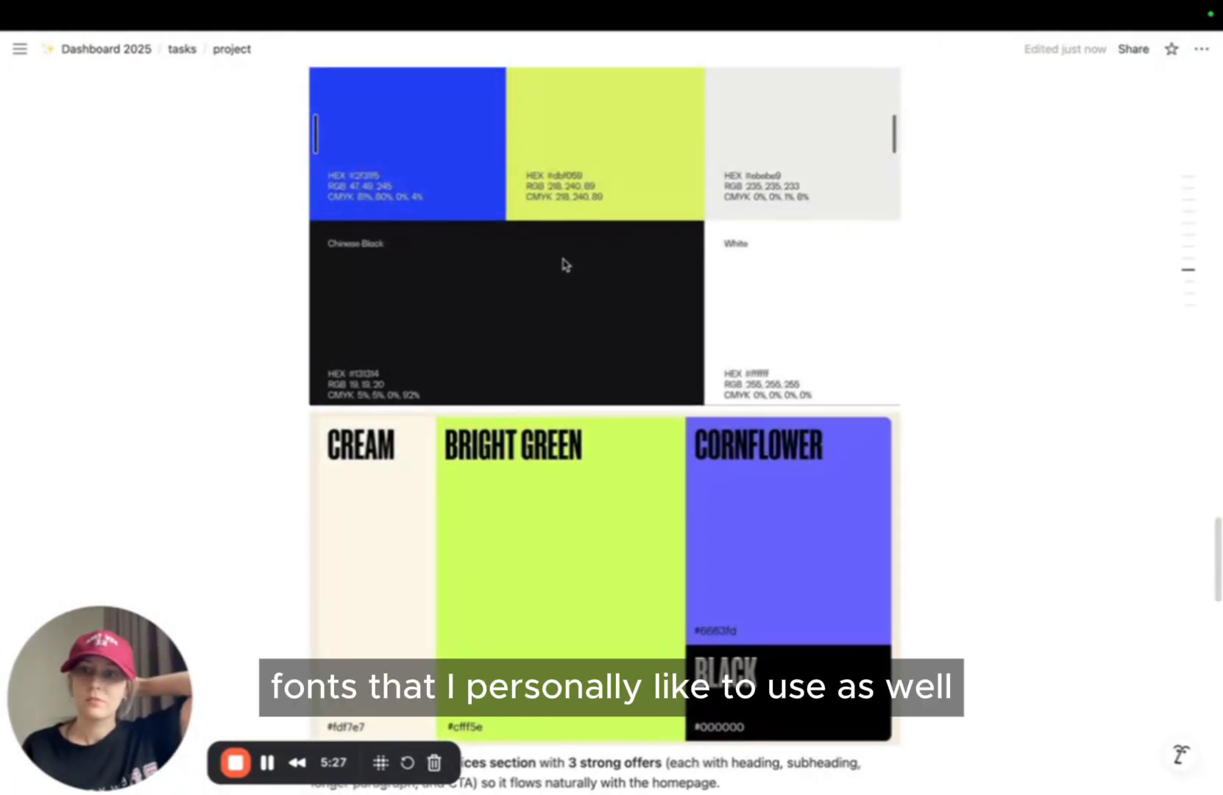
pyautogui.moveTo(183, 8)
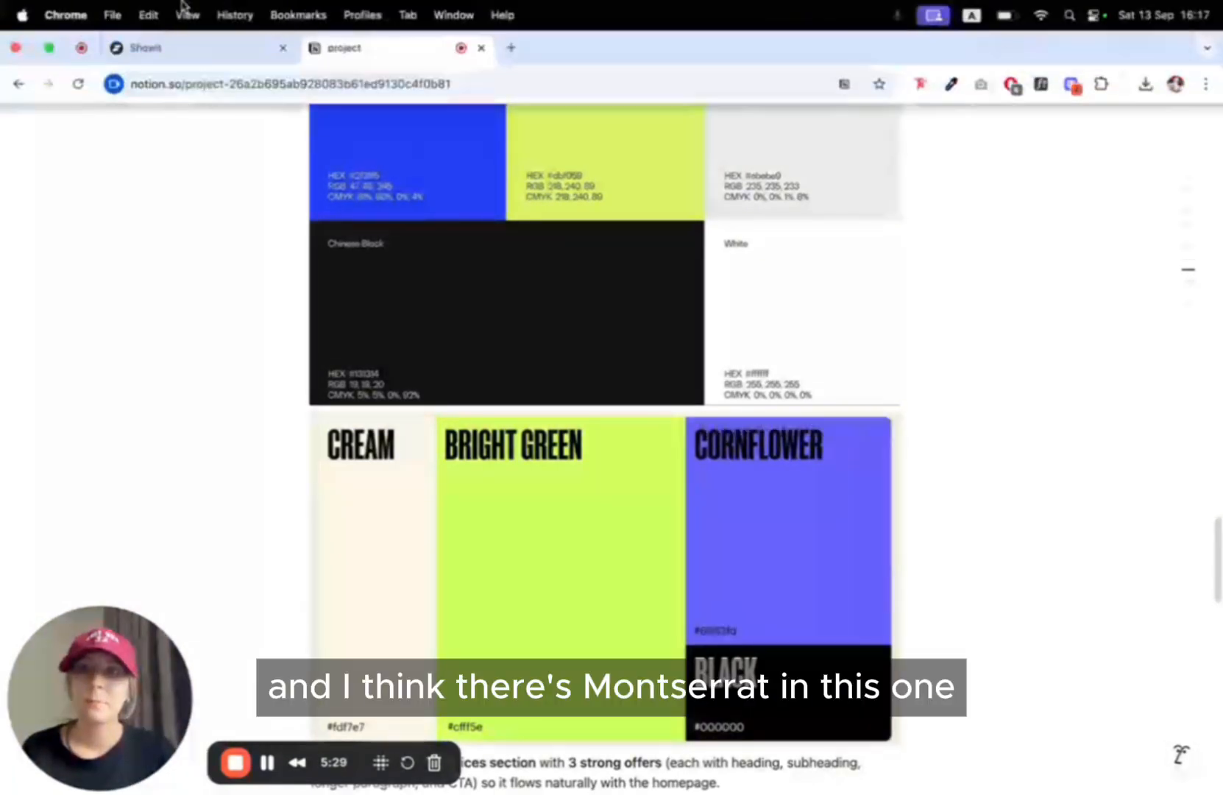
pyautogui.click(160, 55)
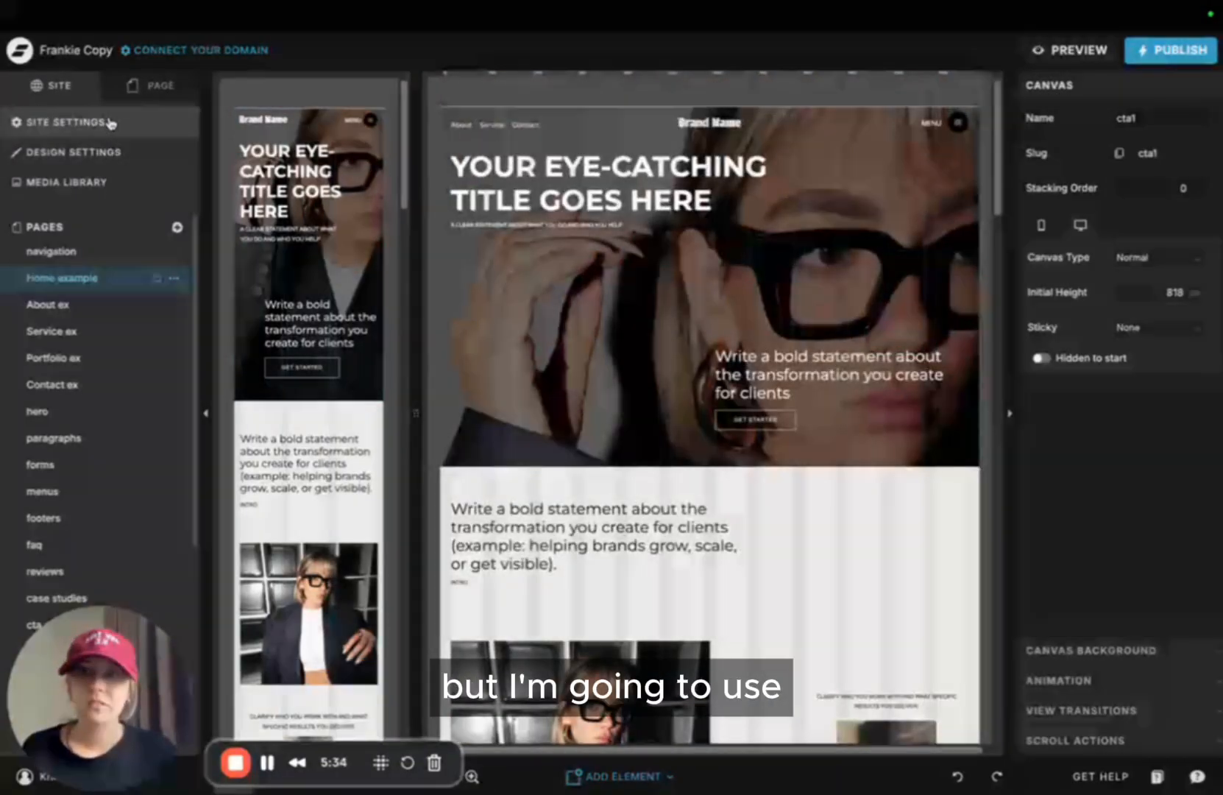
pyautogui.click(111, 124)
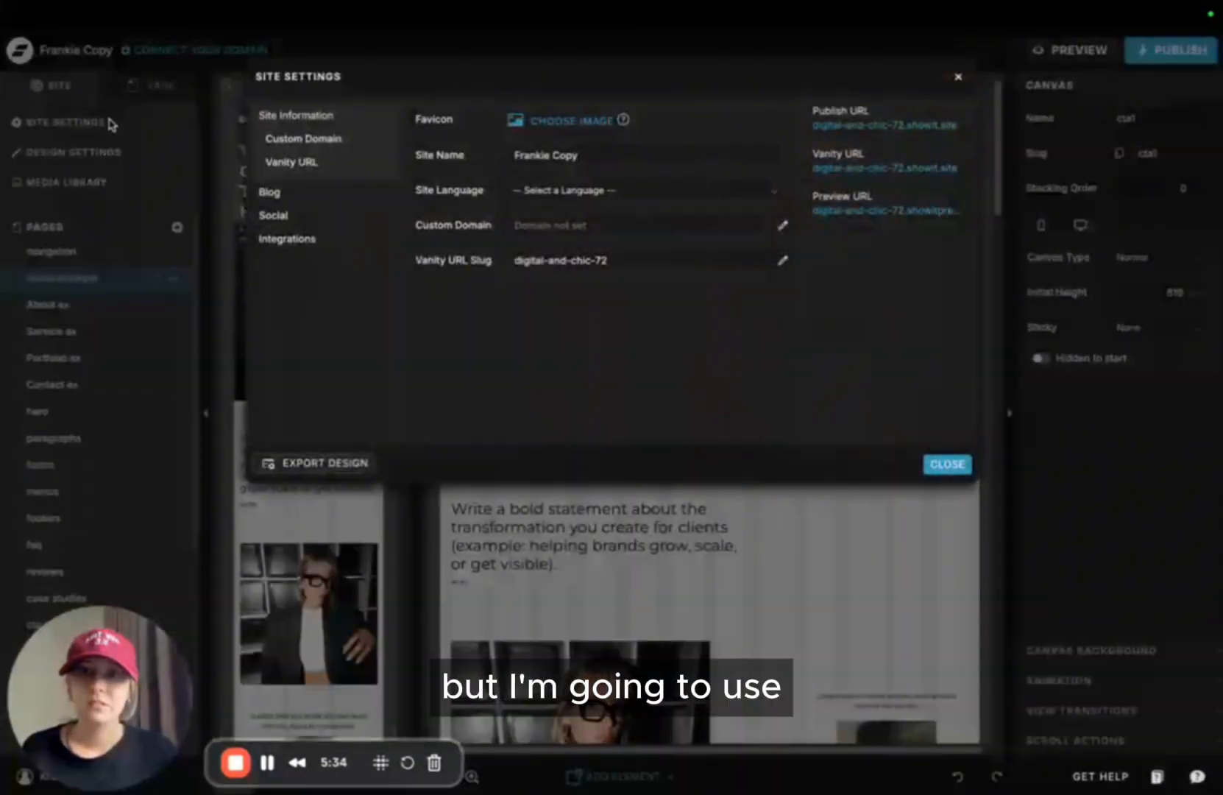
pyautogui.click(74, 152)
pyautogui.click(137, 121)
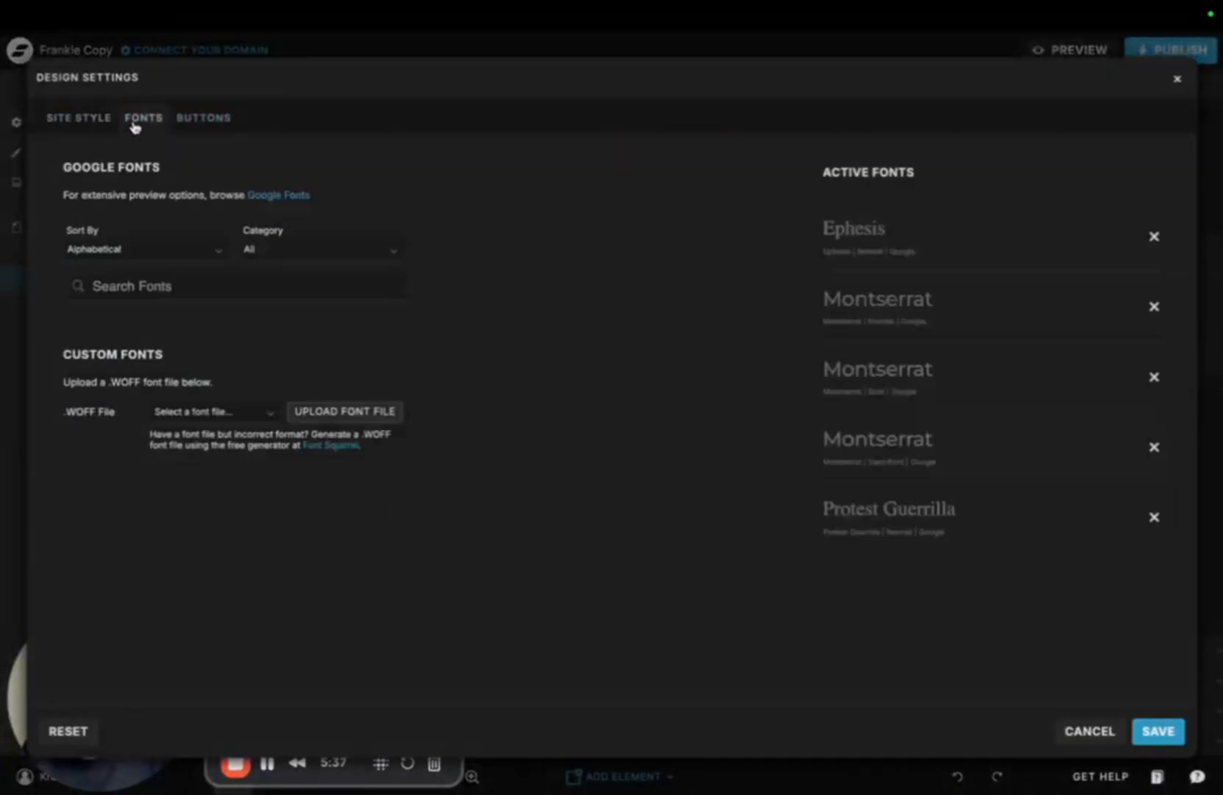
pyautogui.click(83, 121)
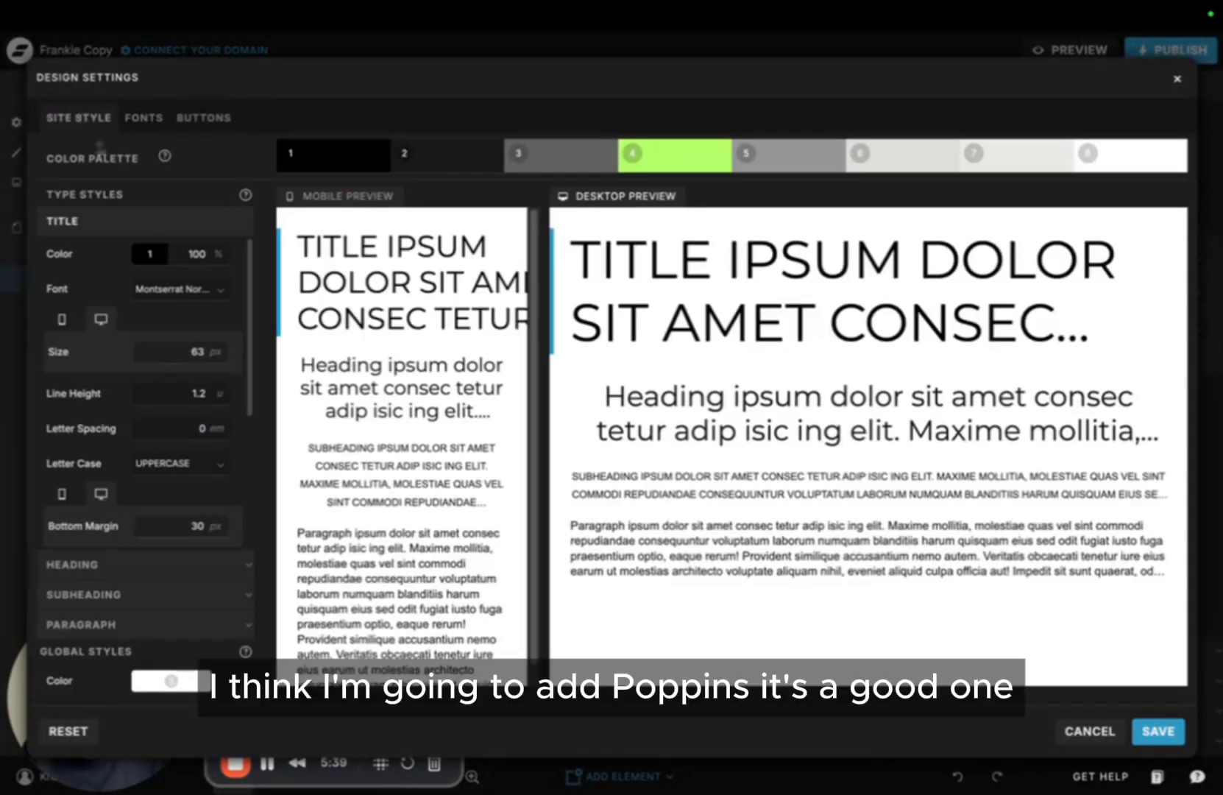
pyautogui.click(170, 287)
pyautogui.click(184, 122)
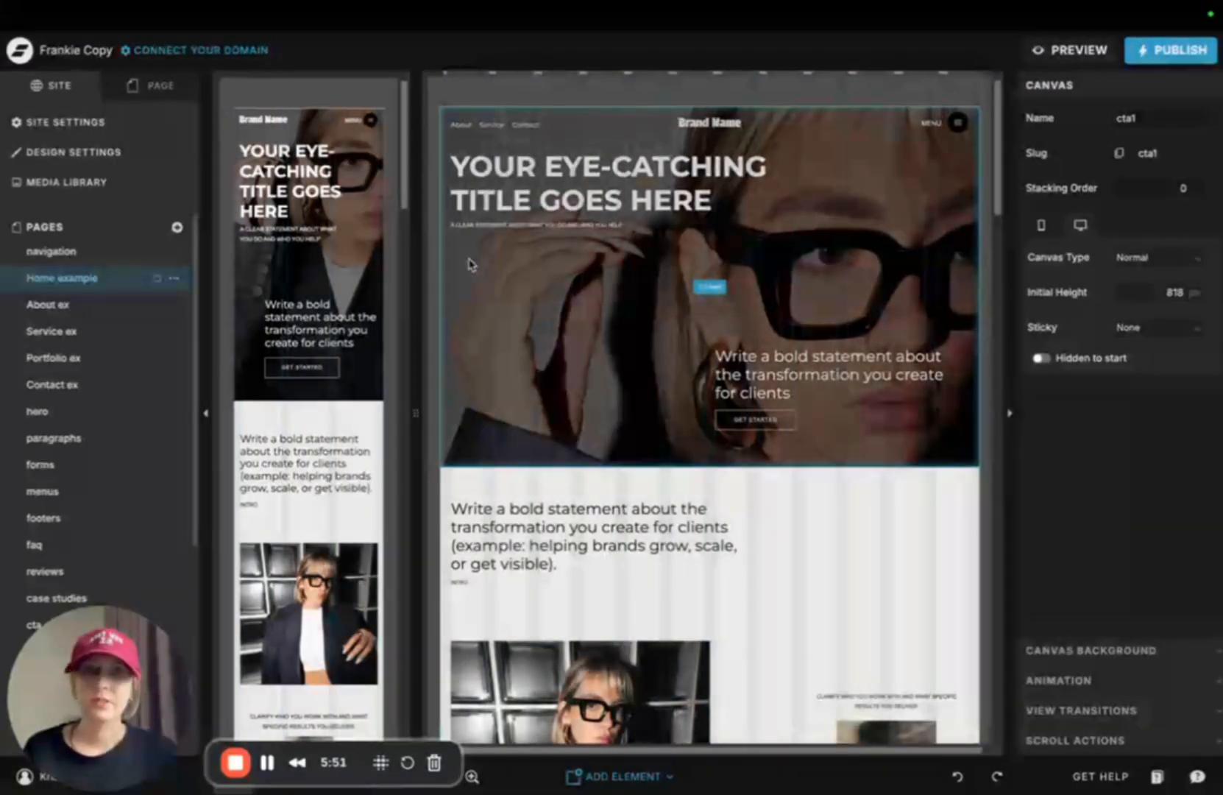
# View the greeny folder in the media picker for adding elements, and close it
pyautogui.click(662, 776)
pyautogui.click(697, 518)
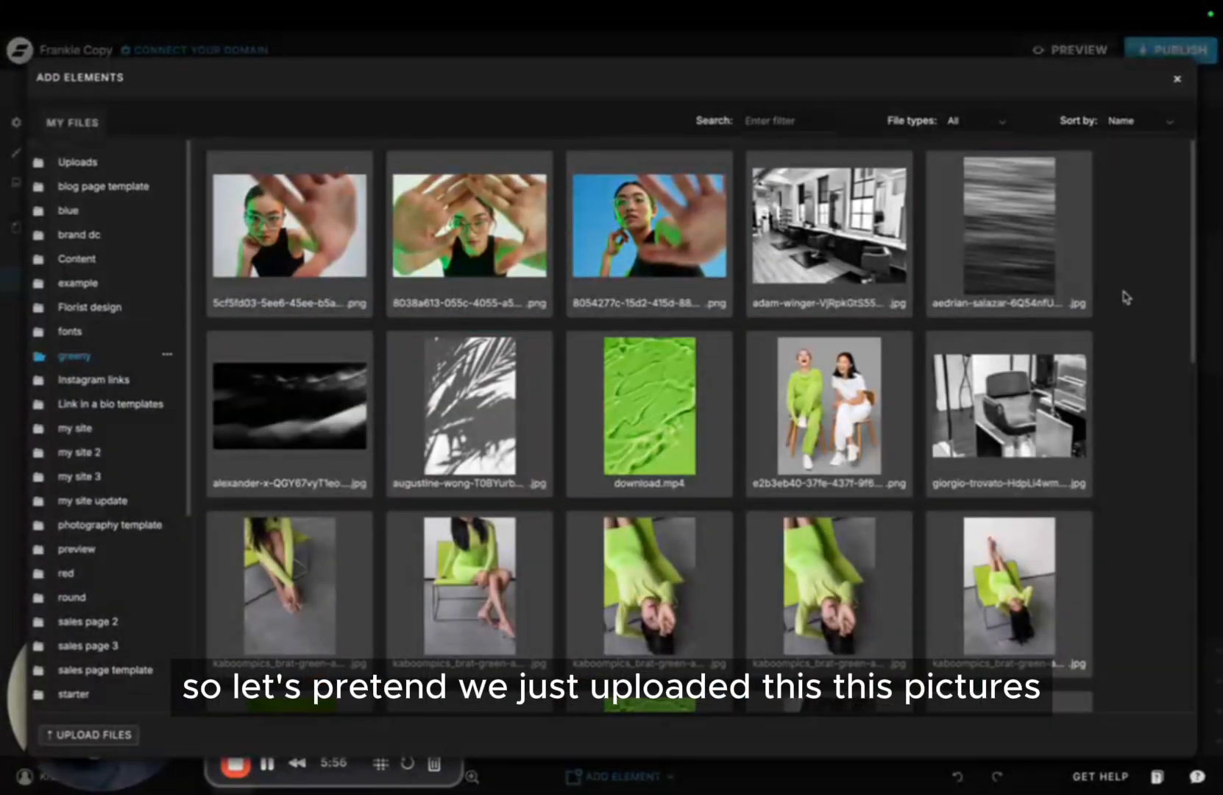
pyautogui.click(1177, 78)
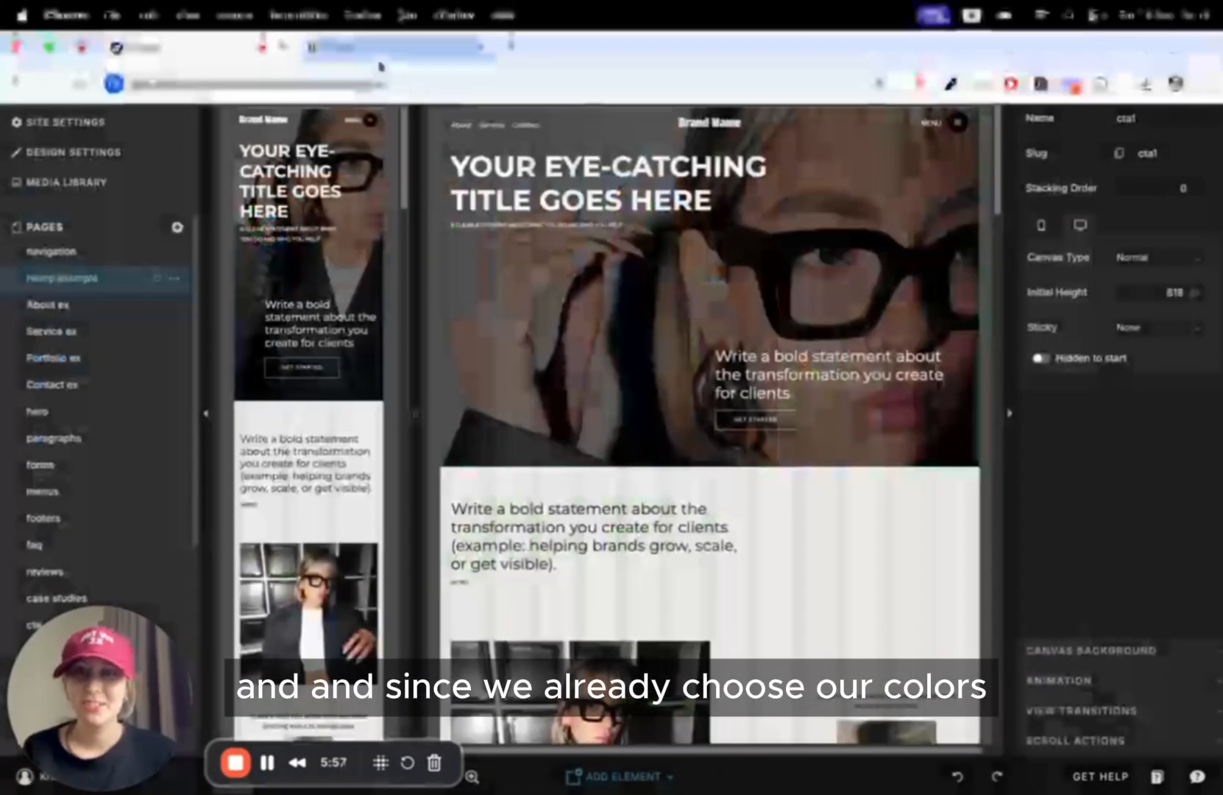
# Switch to the Notion project page to review both colour palettes, and return to the Showit editor
pyautogui.click(378, 50)
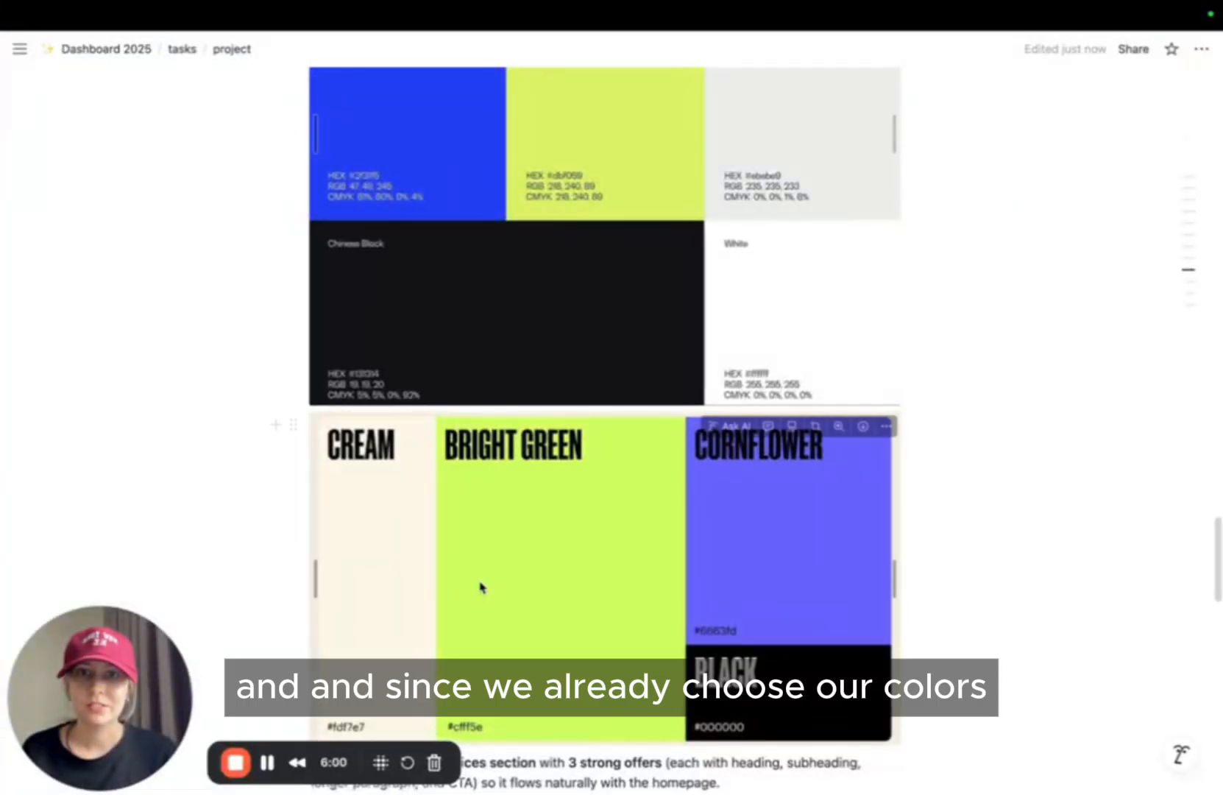
pyautogui.scroll(2, 698, 243)
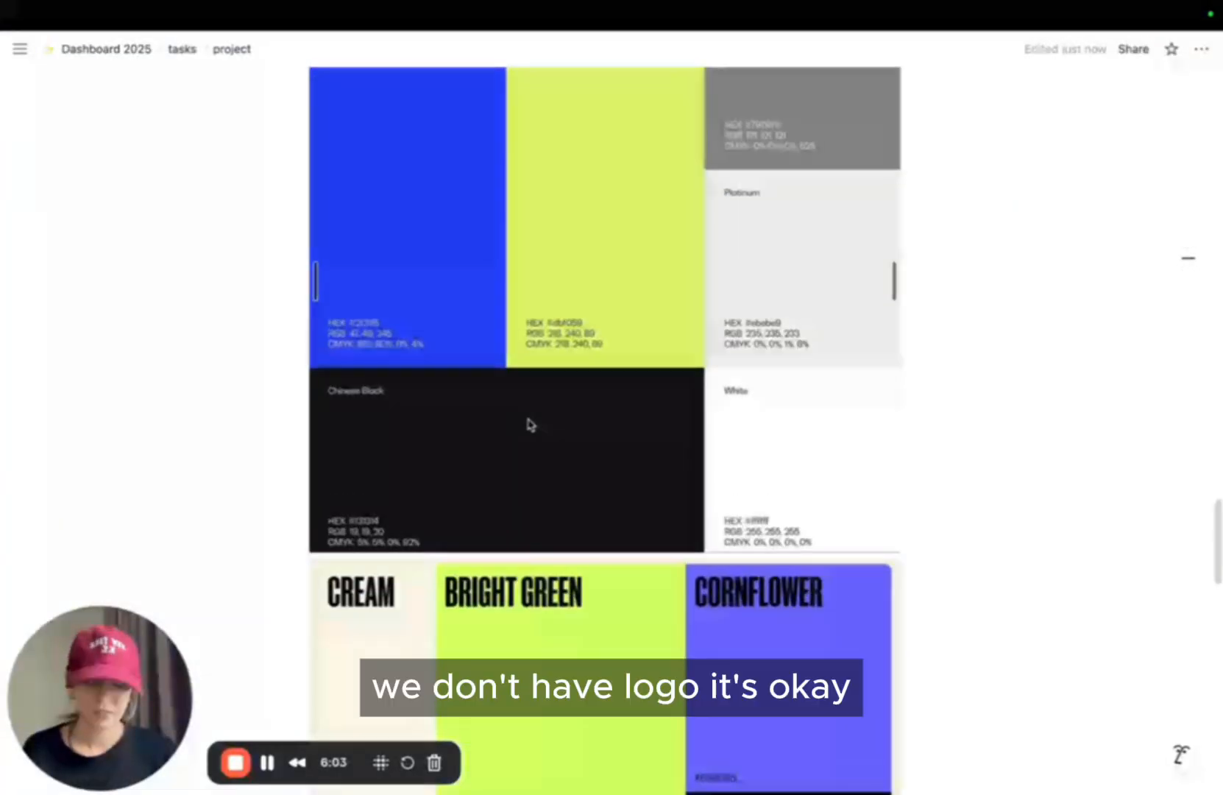
pyautogui.moveTo(62, 5)
pyautogui.click(155, 48)
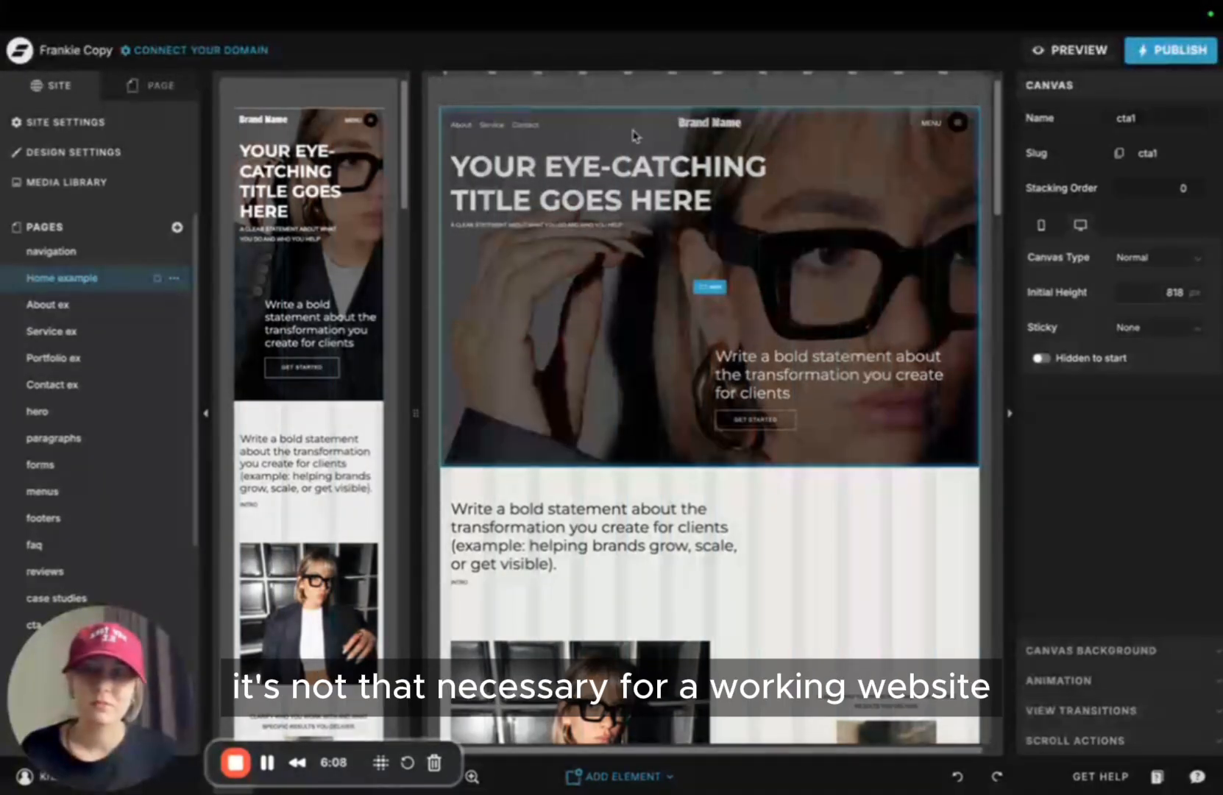
# Look through the site's page list and reselect the Home example page
pyautogui.scroll(-5, 148, 345)
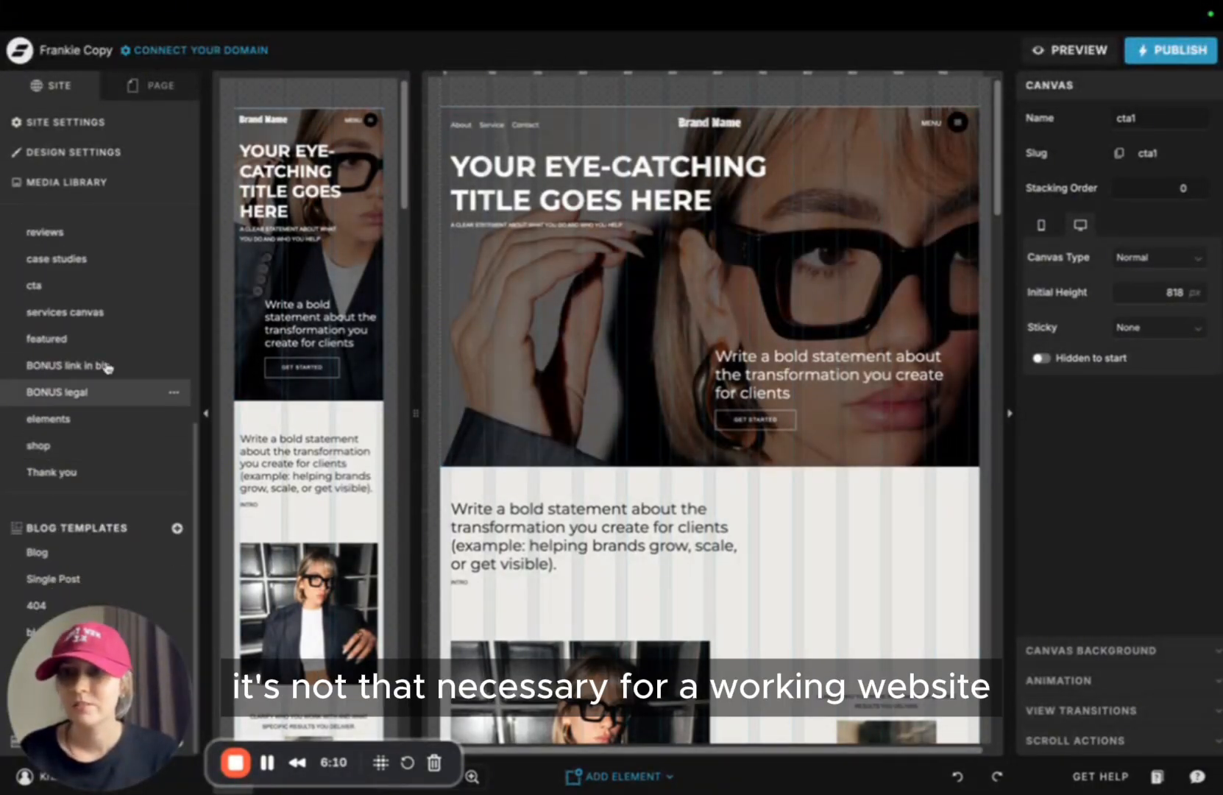
pyautogui.scroll(5, 140, 243)
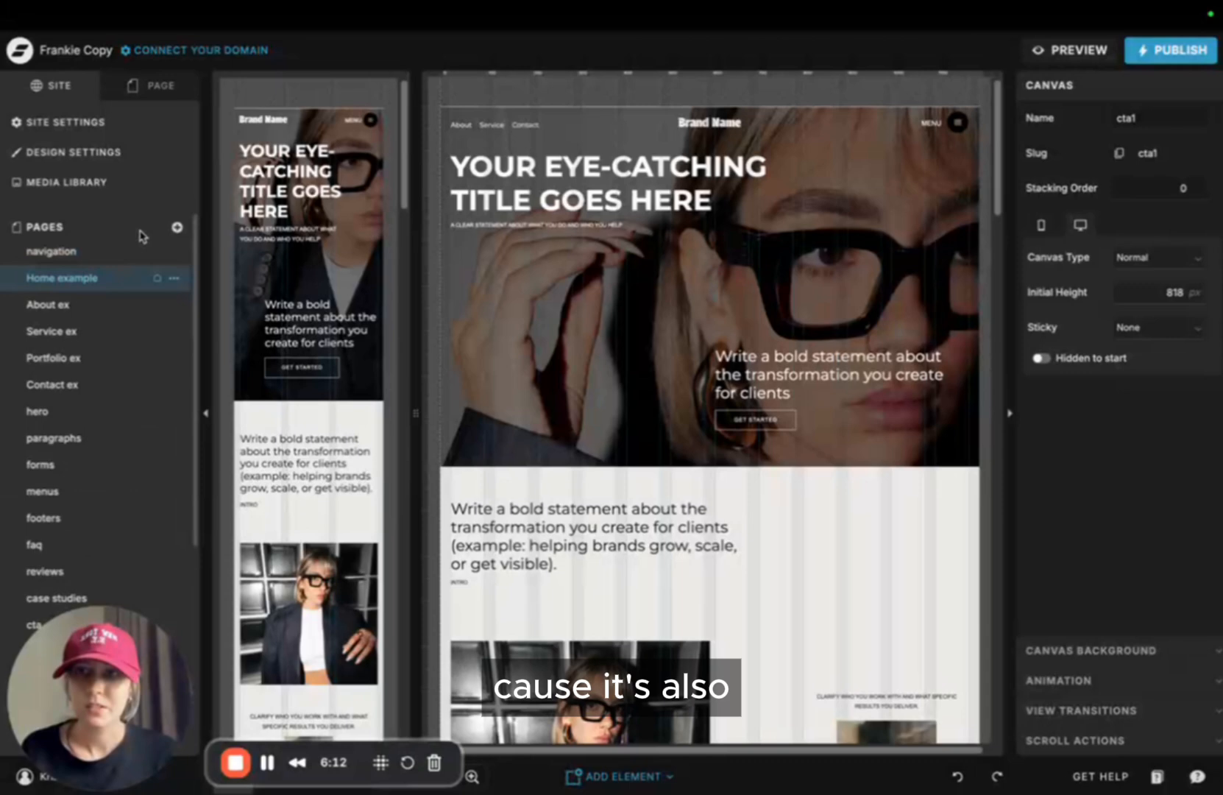
pyautogui.click(114, 251)
pyautogui.click(106, 276)
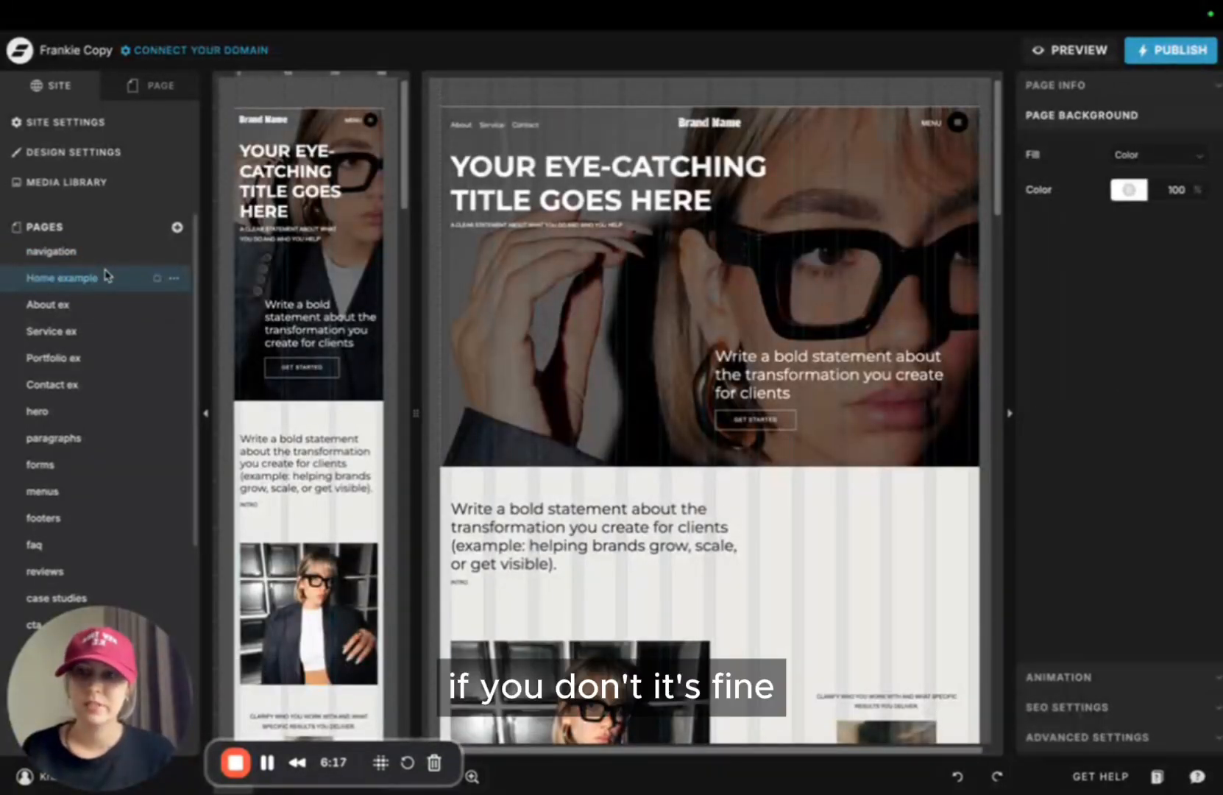
pyautogui.click(125, 251)
pyautogui.click(103, 283)
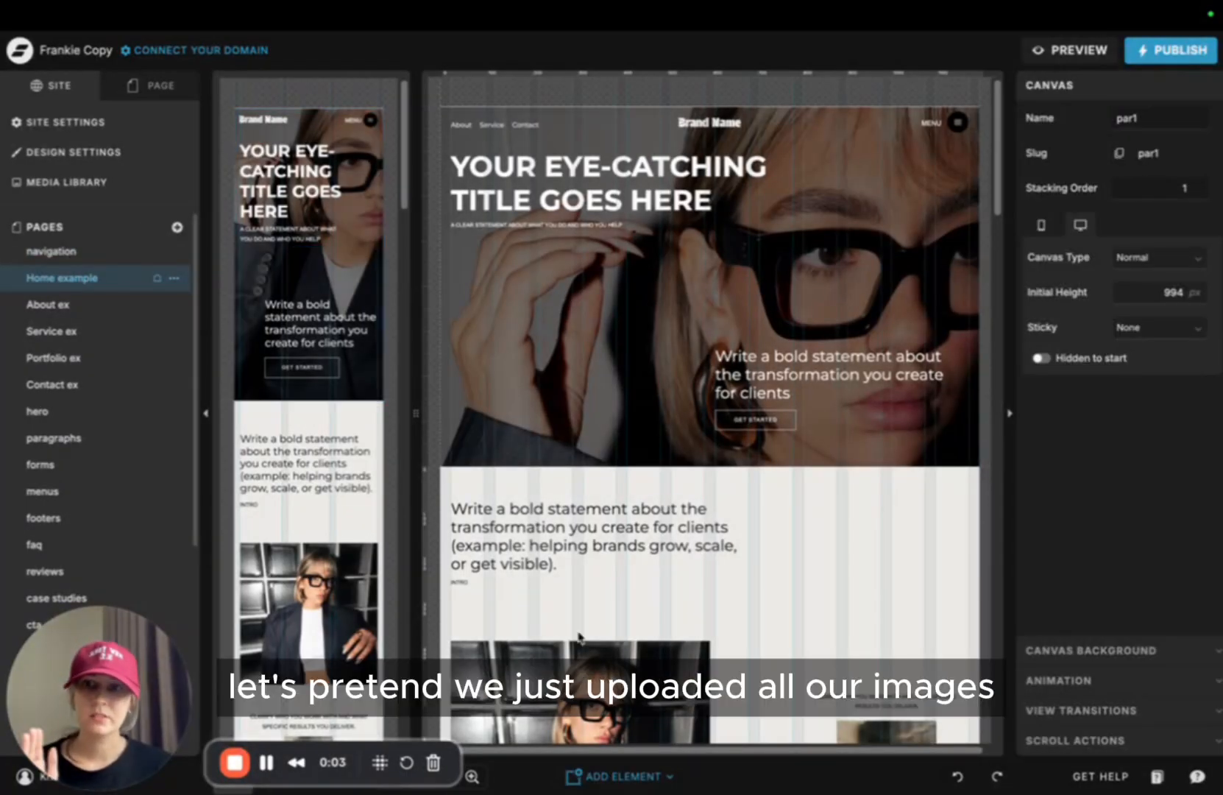
# Examine the media folder list and all the brand photos in the greeny folder, and close the media picker
pyautogui.click(622, 776)
pyautogui.click(725, 526)
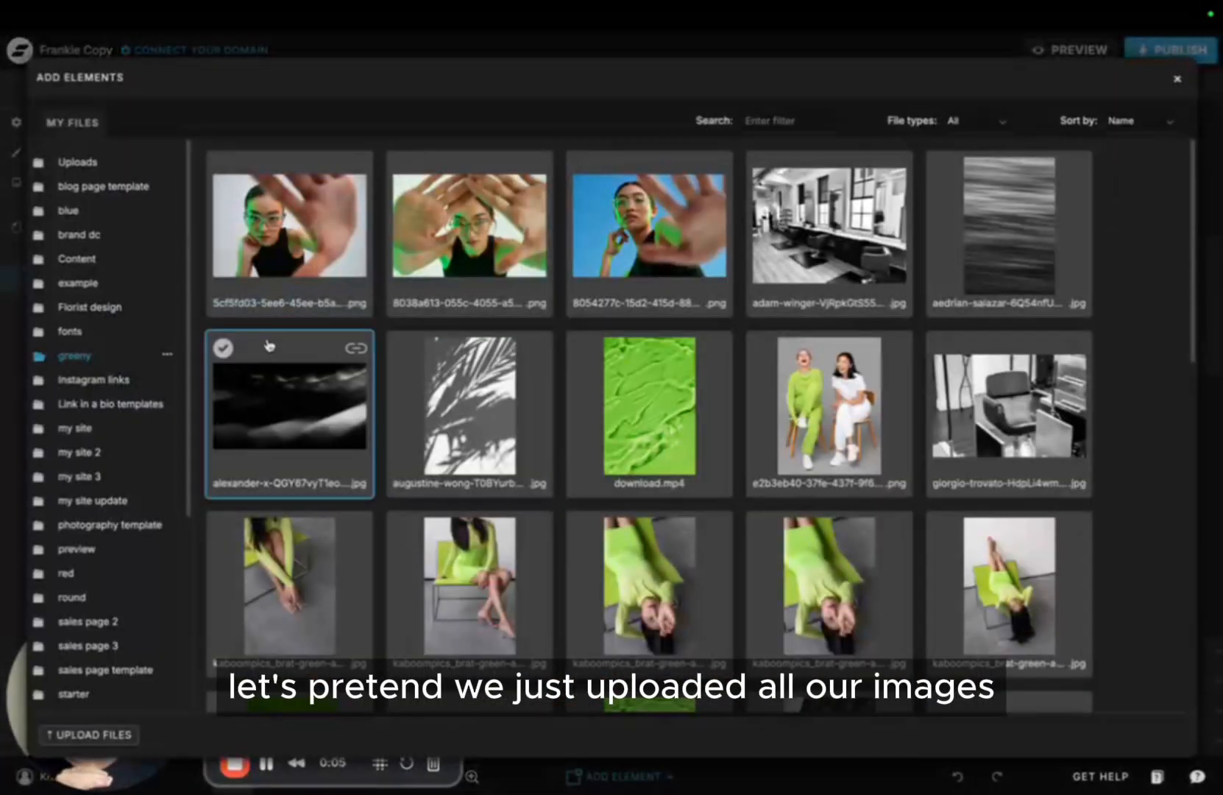
pyautogui.scroll(-4, 129, 692)
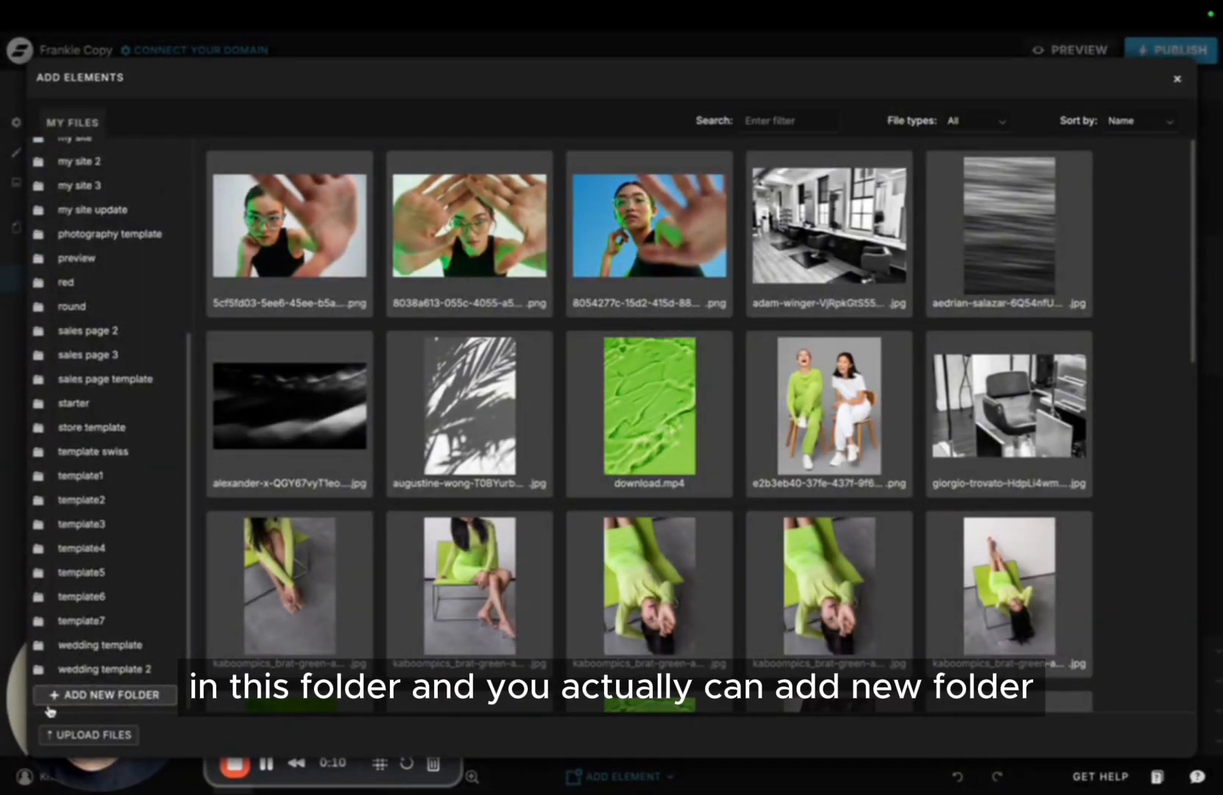
pyautogui.scroll(5, 116, 611)
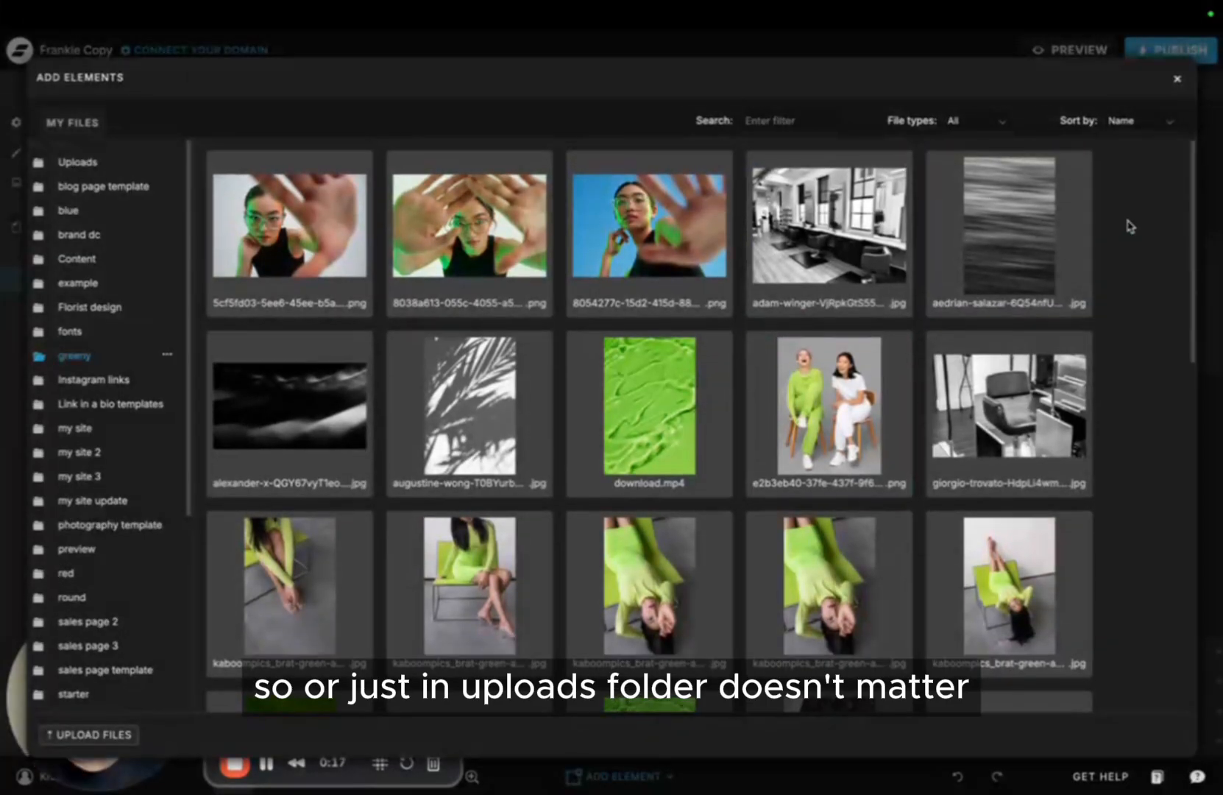
pyautogui.scroll(-10, 850, 252)
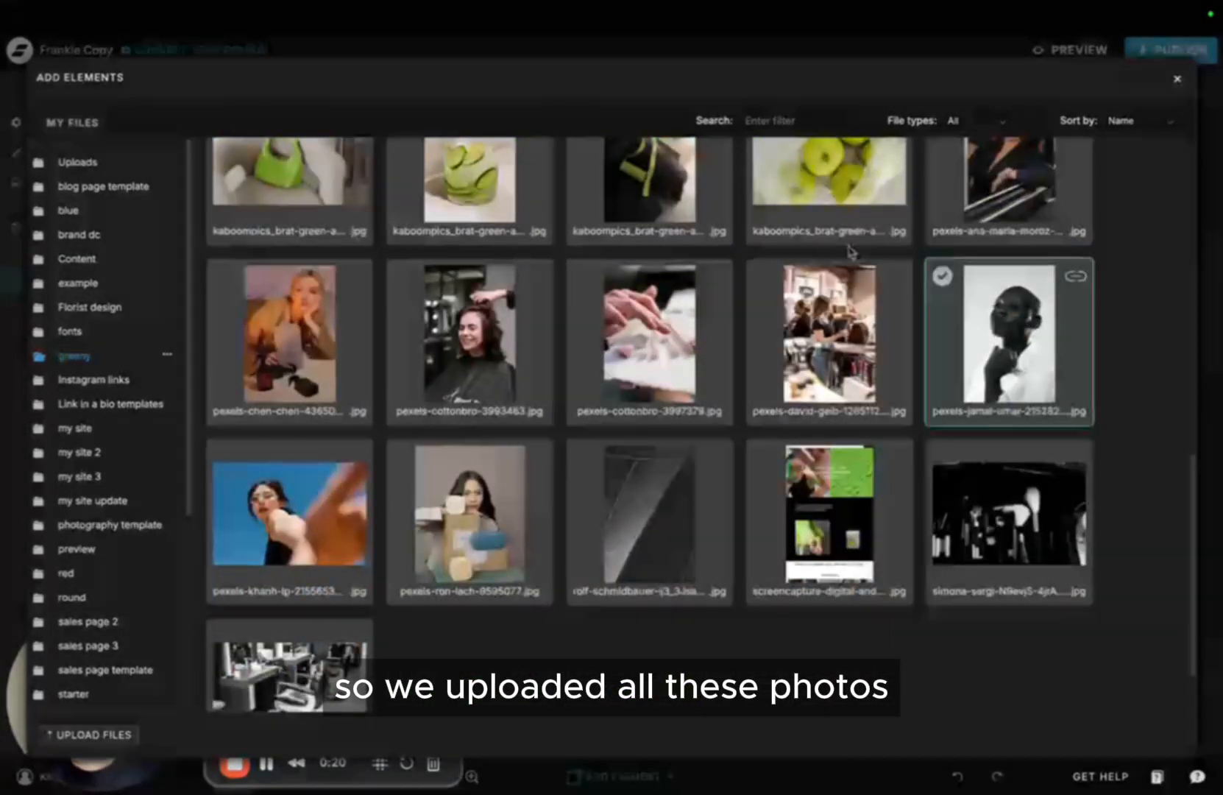
pyautogui.scroll(10, 850, 251)
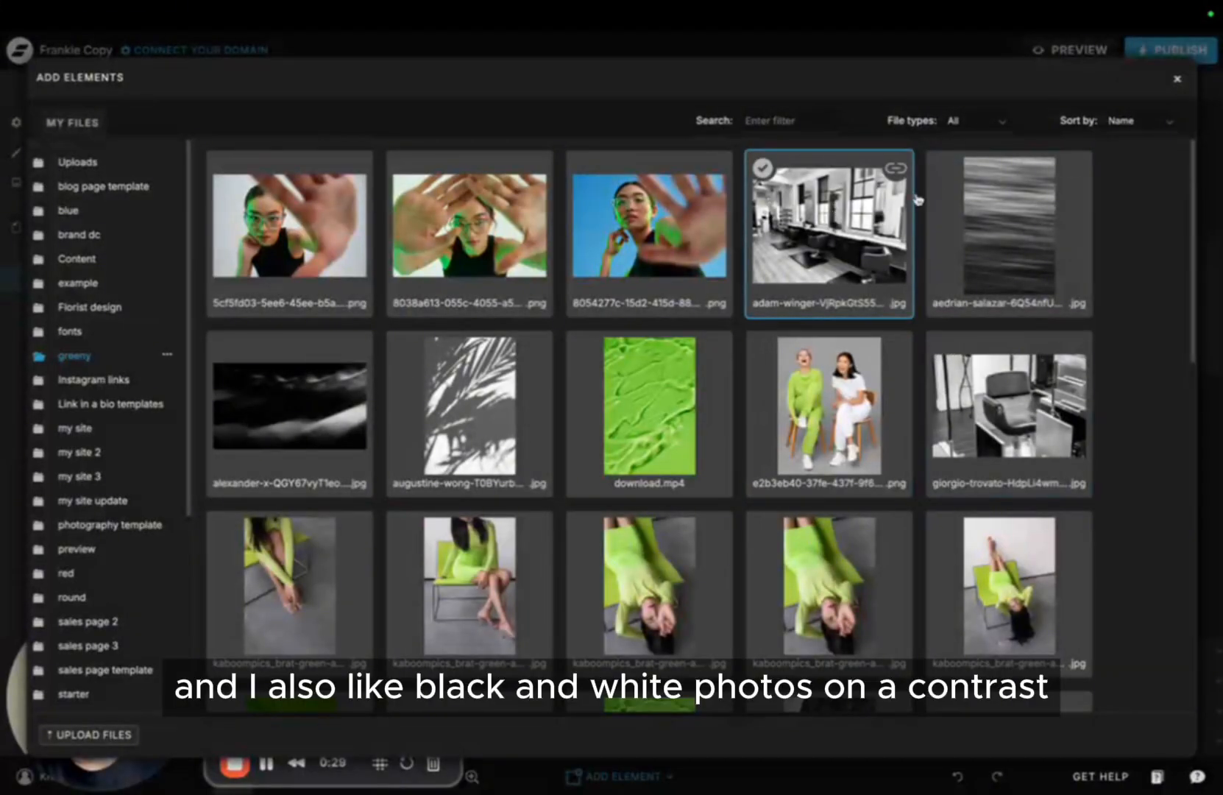
pyautogui.scroll(-1, 845, 358)
pyautogui.scroll(-10, 844, 360)
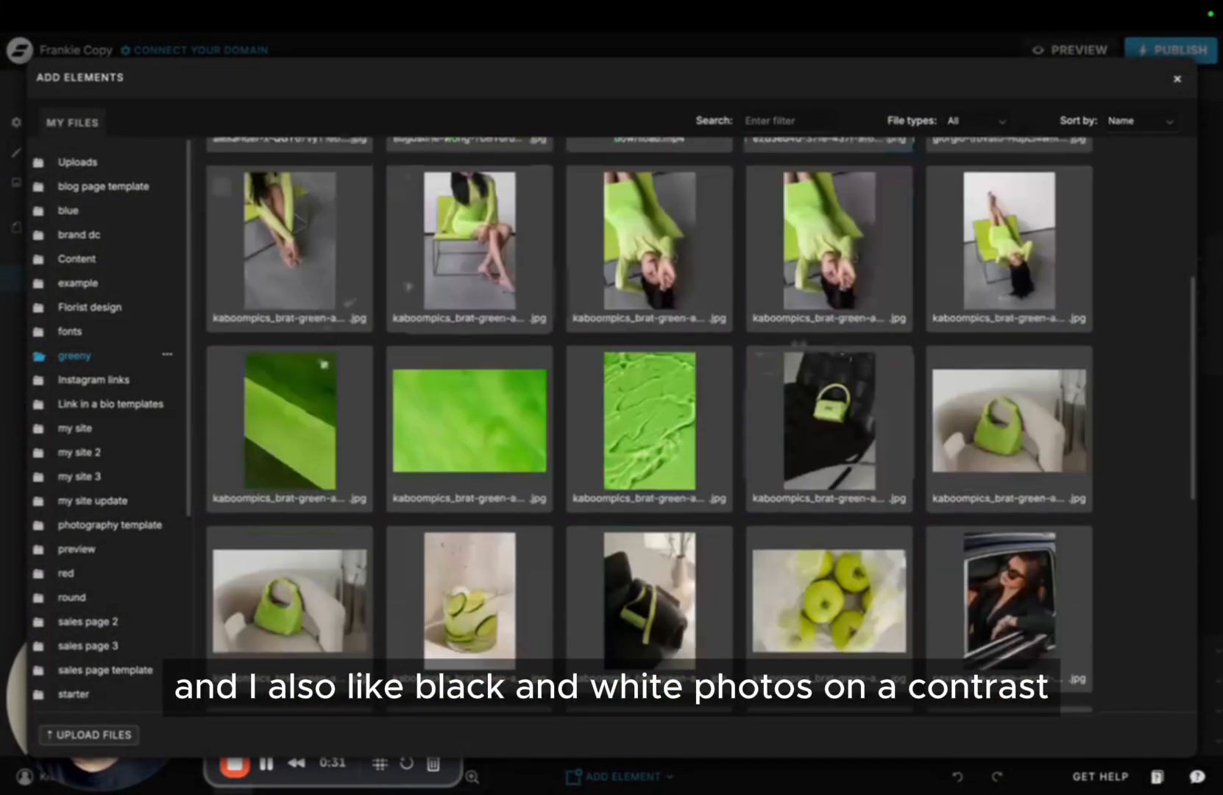
pyautogui.click(1175, 80)
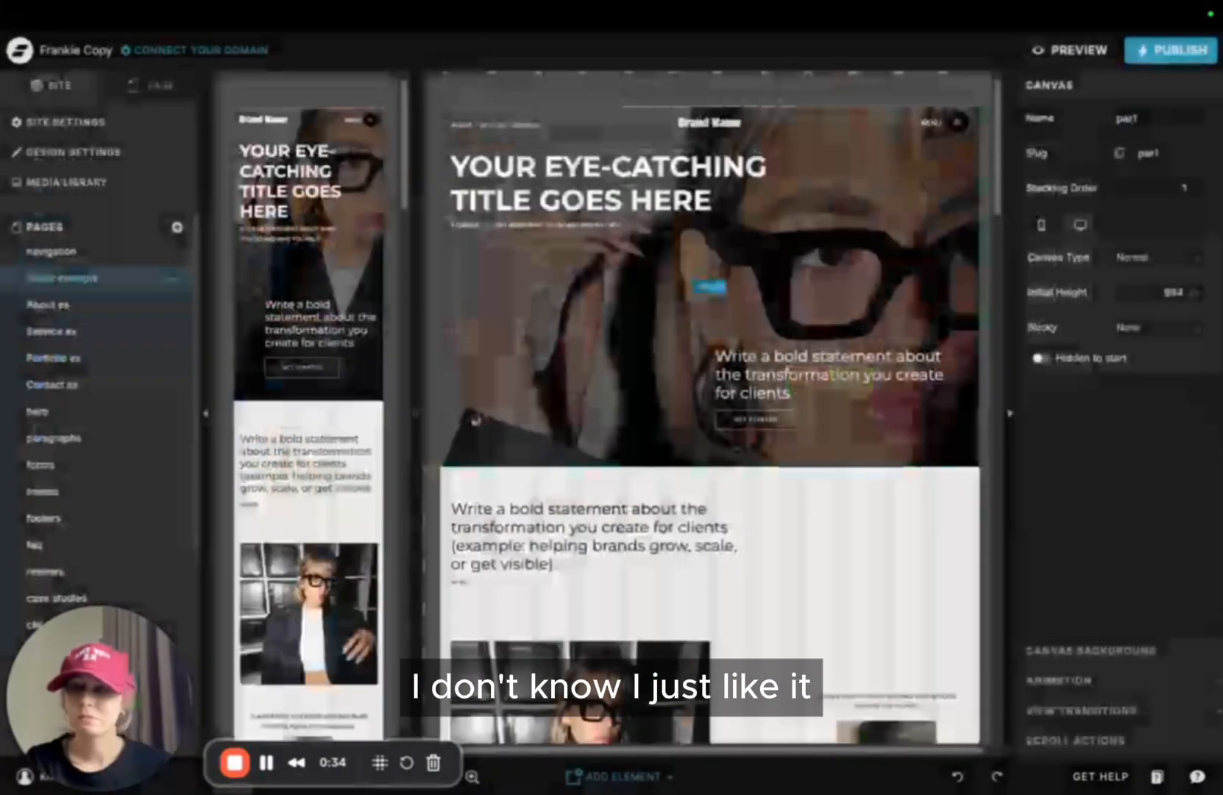
# Open the site style design settings containing the colour palette
pyautogui.click(65, 124)
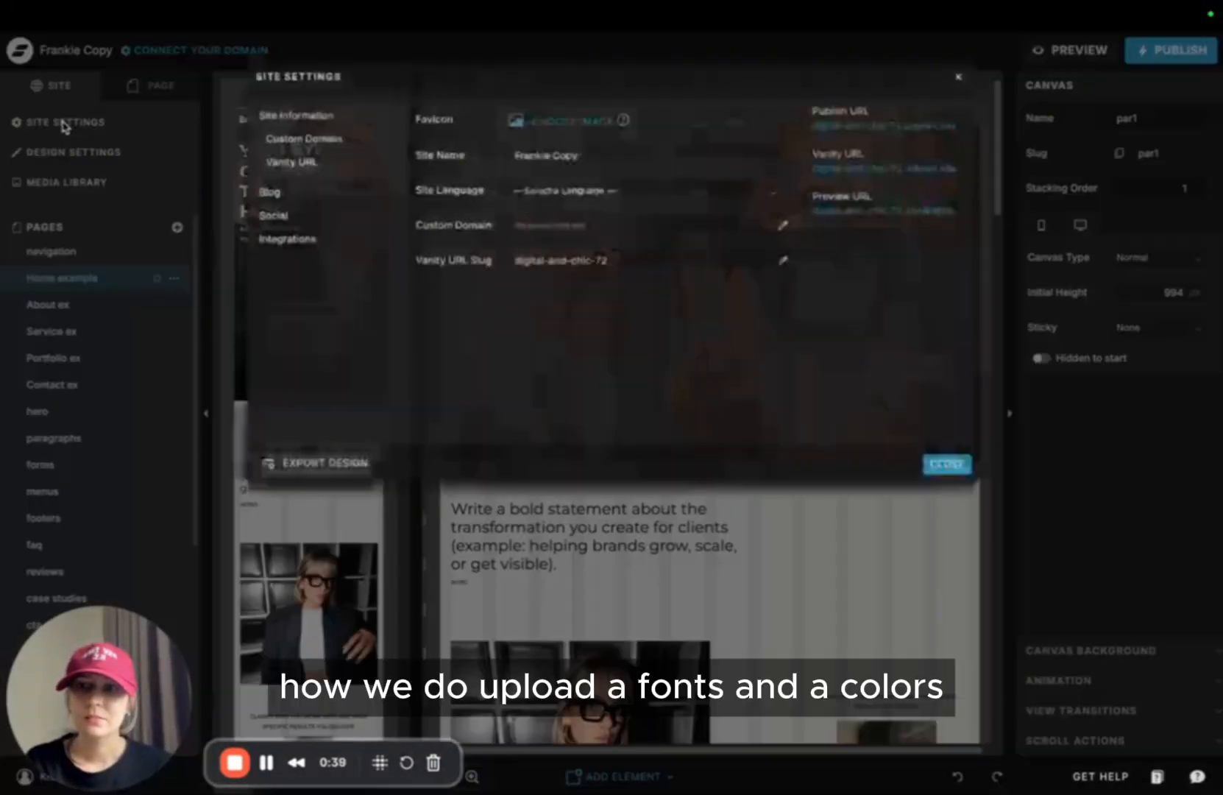
pyautogui.click(59, 157)
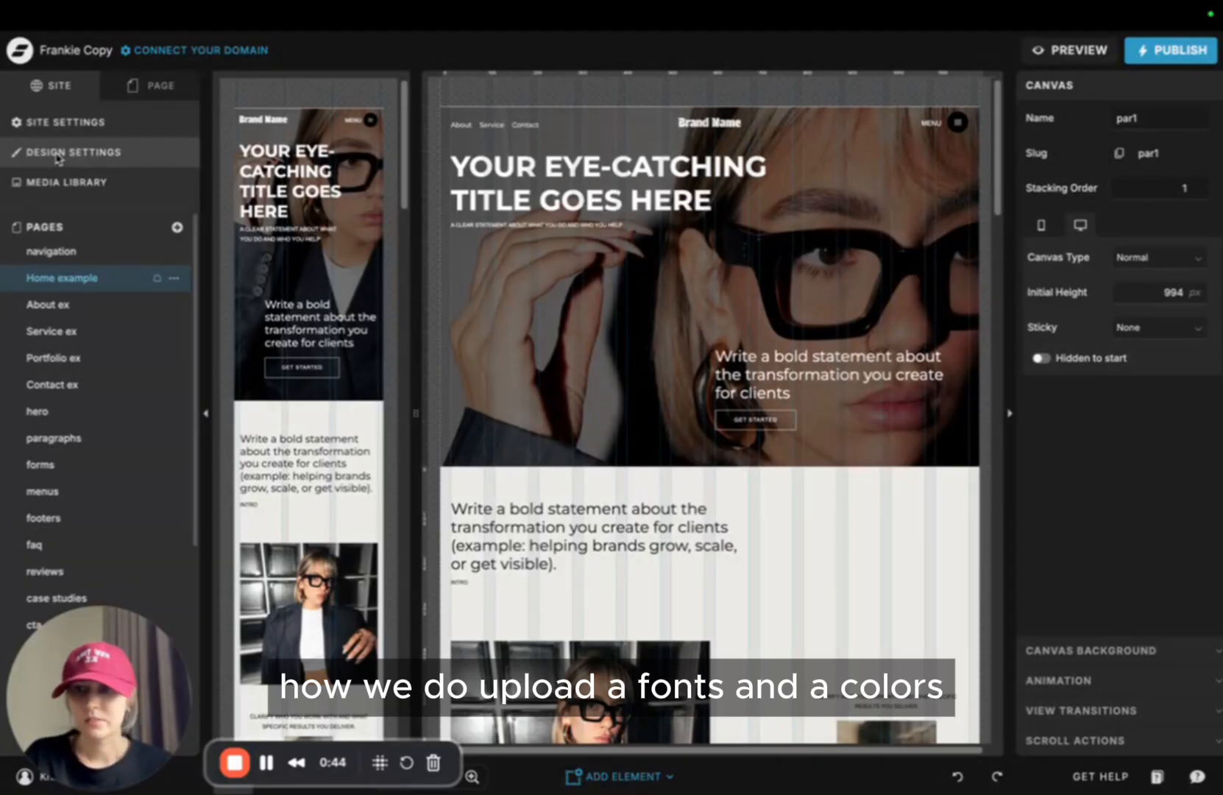
pyautogui.click(59, 158)
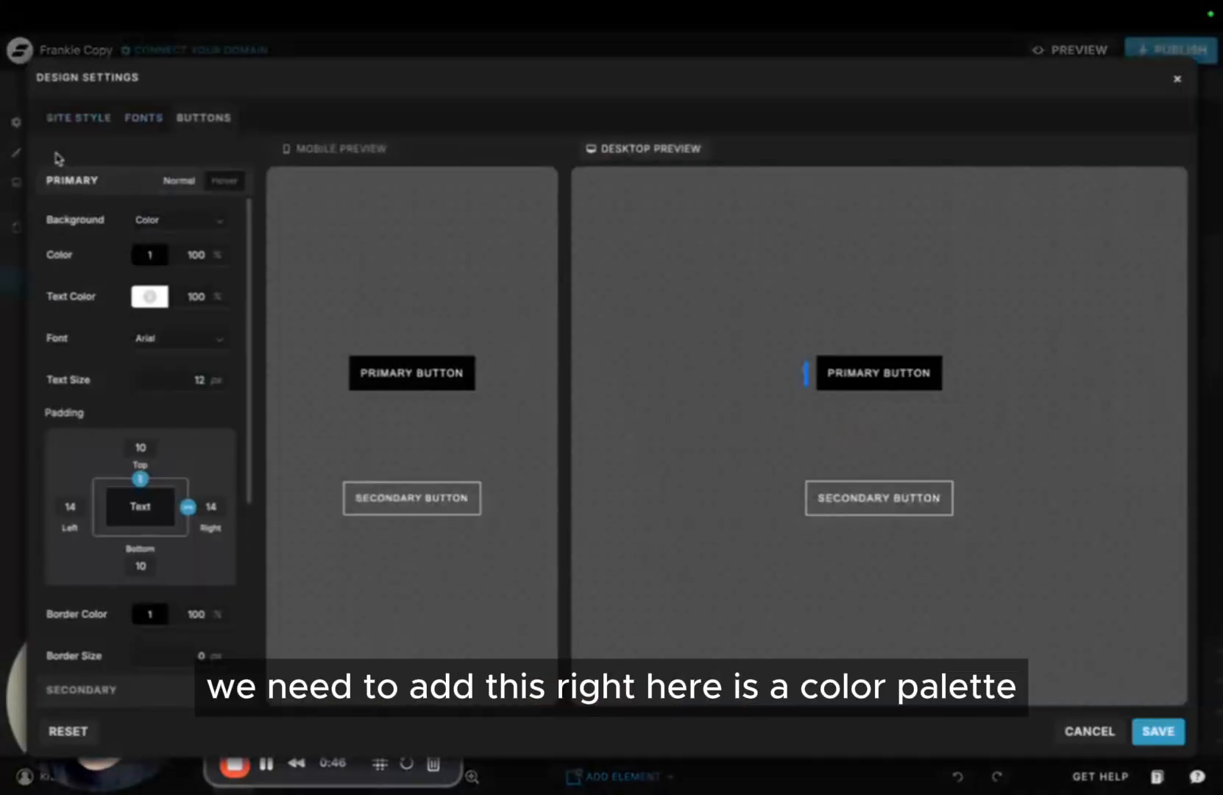
pyautogui.click(73, 118)
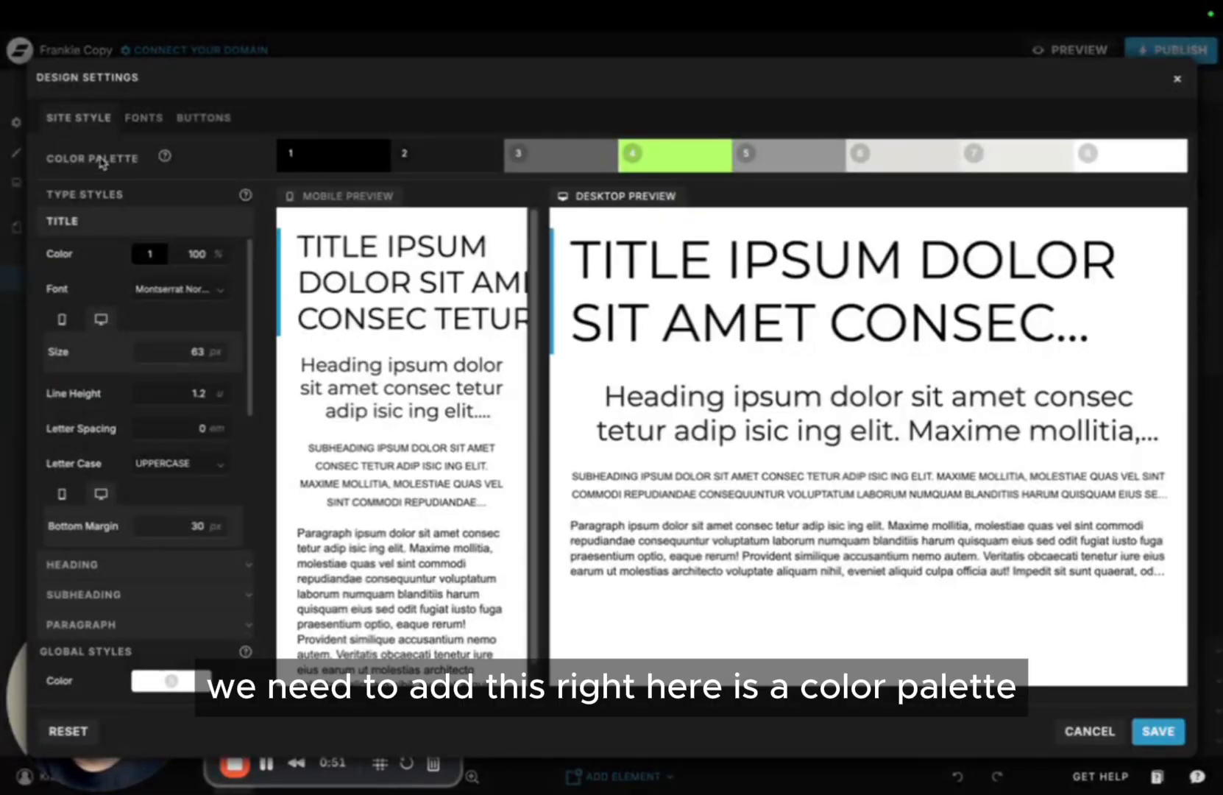
# Switch to the Notion project page and sample the Bright Green swatch of the lower palette with the eyedropper extension
pyautogui.moveTo(672, 5)
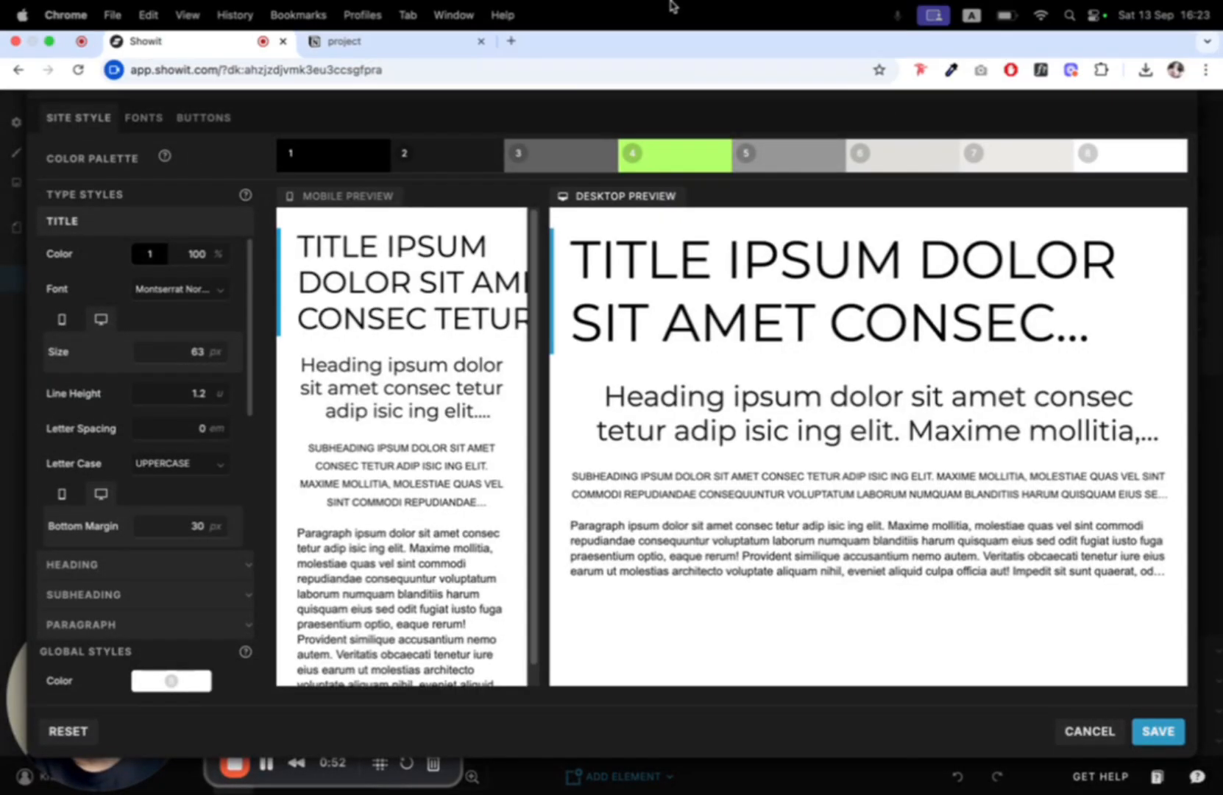
pyautogui.click(396, 49)
pyautogui.moveTo(949, 7)
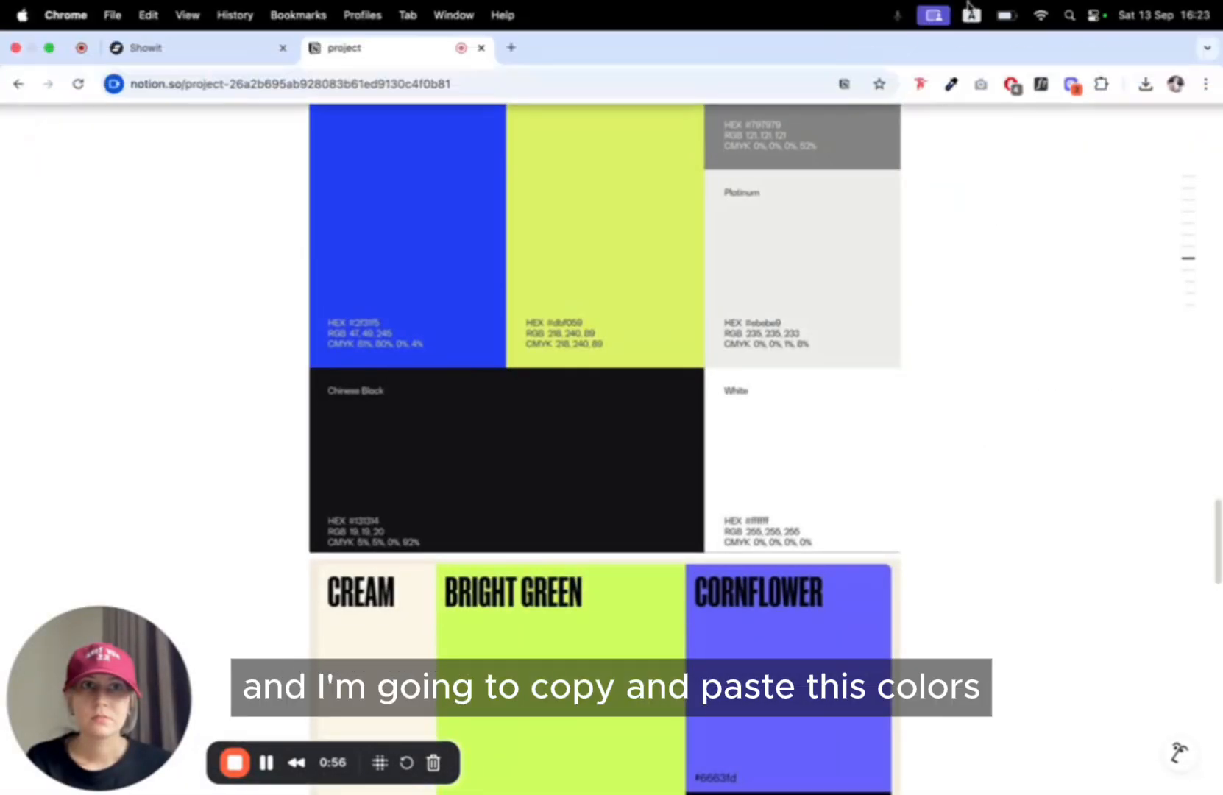
pyautogui.click(950, 84)
pyautogui.click(911, 120)
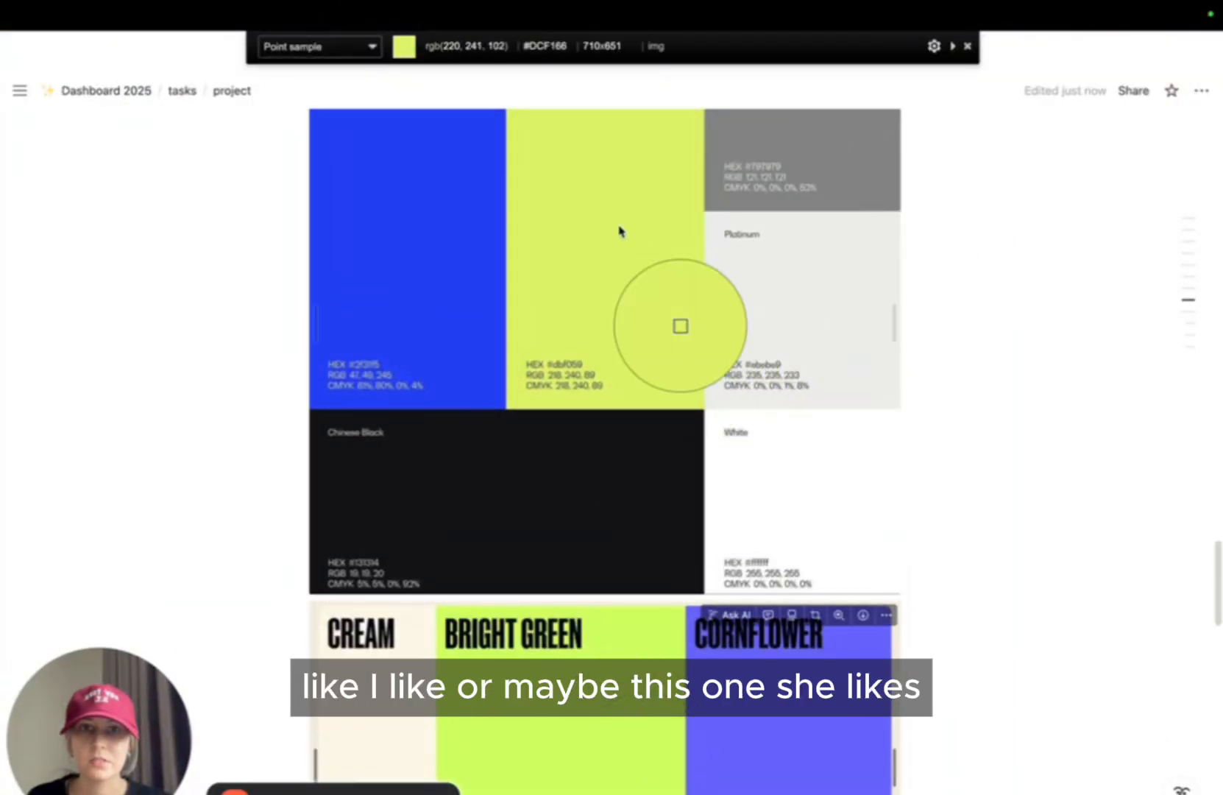
pyautogui.click(681, 765)
# Copy the sampled bright green as the hex code CEFF5F, without the hash sign
pyautogui.moveTo(991, 49)
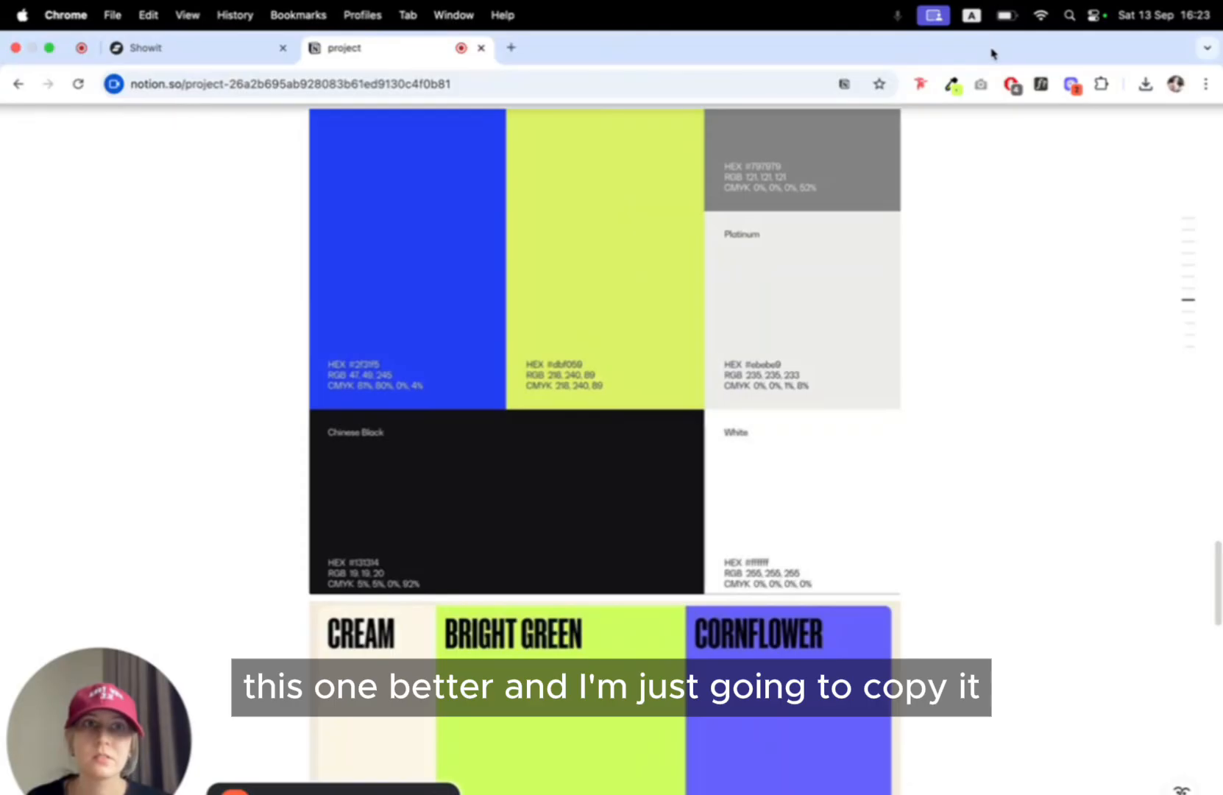
pyautogui.click(950, 83)
pyautogui.click(872, 188)
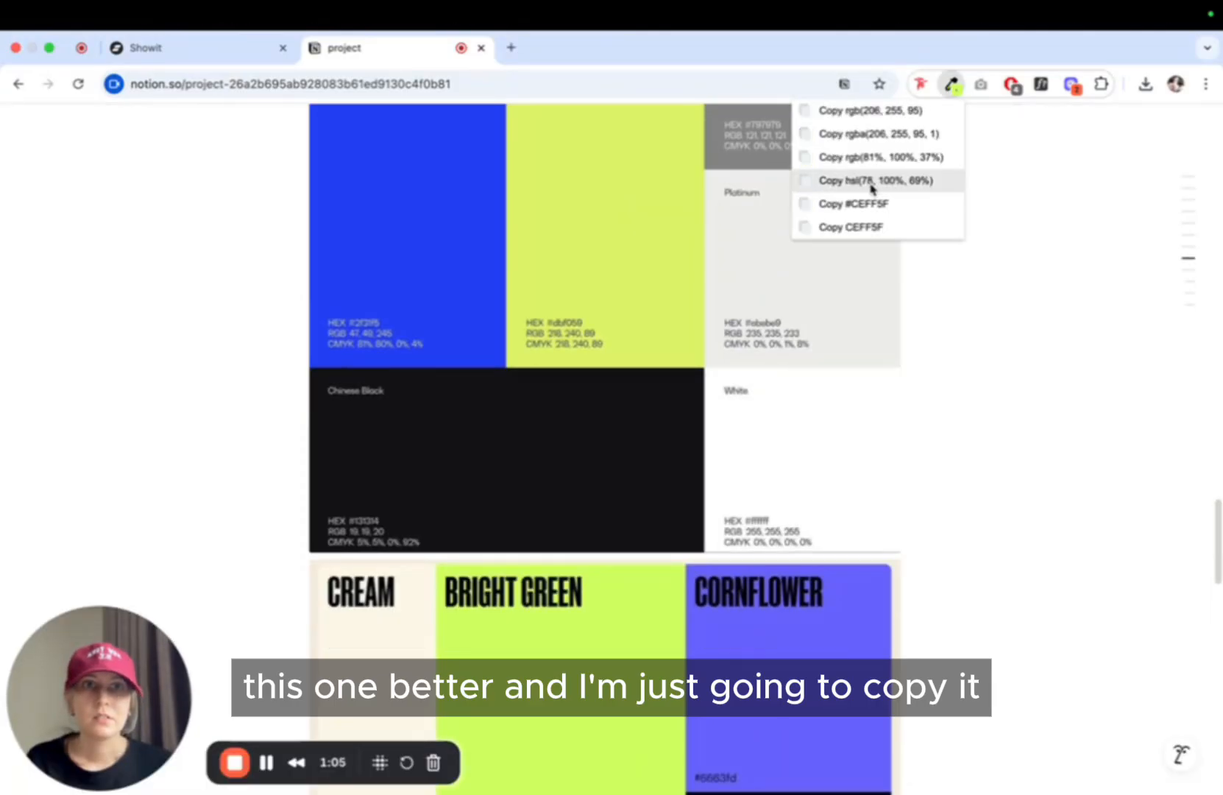
pyautogui.click(850, 227)
pyautogui.moveTo(193, 13)
pyautogui.click(954, 85)
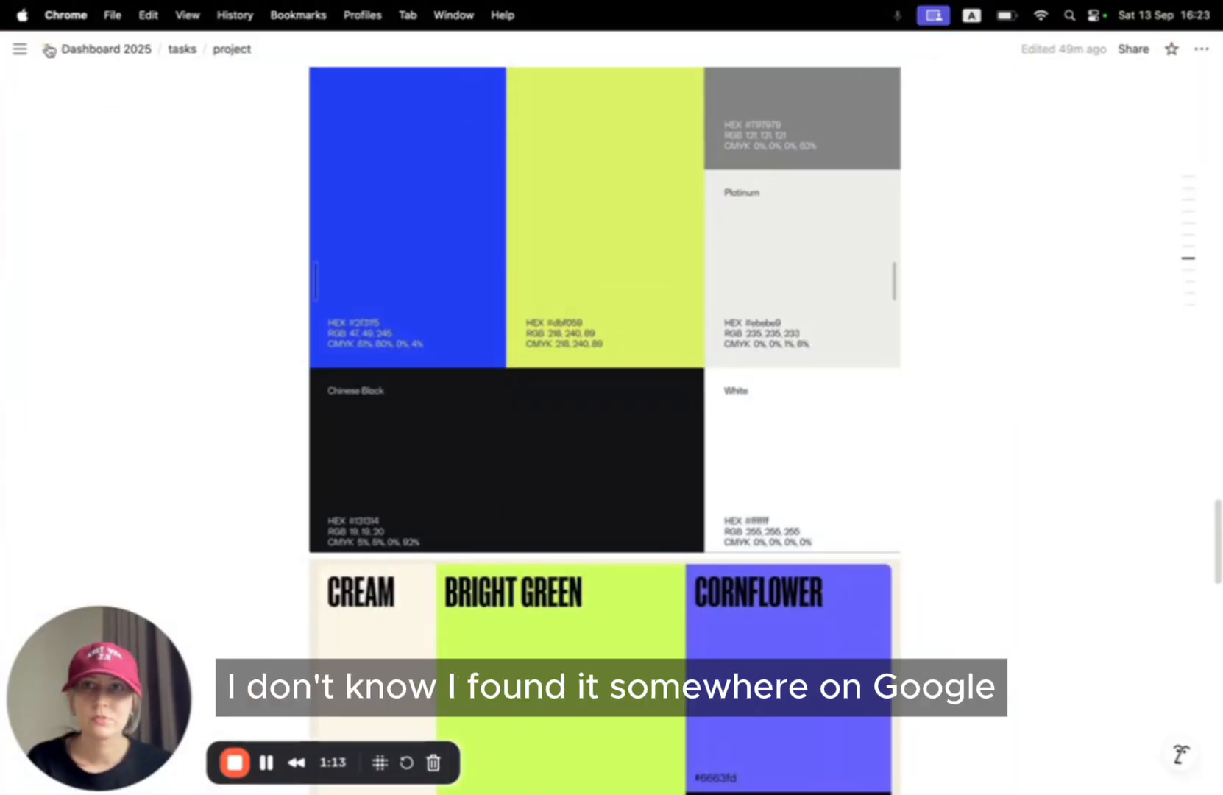
# Switch to the Showit design settings and set palette colour 4 to the copied bright green, CEFF5F
pyautogui.click(150, 47)
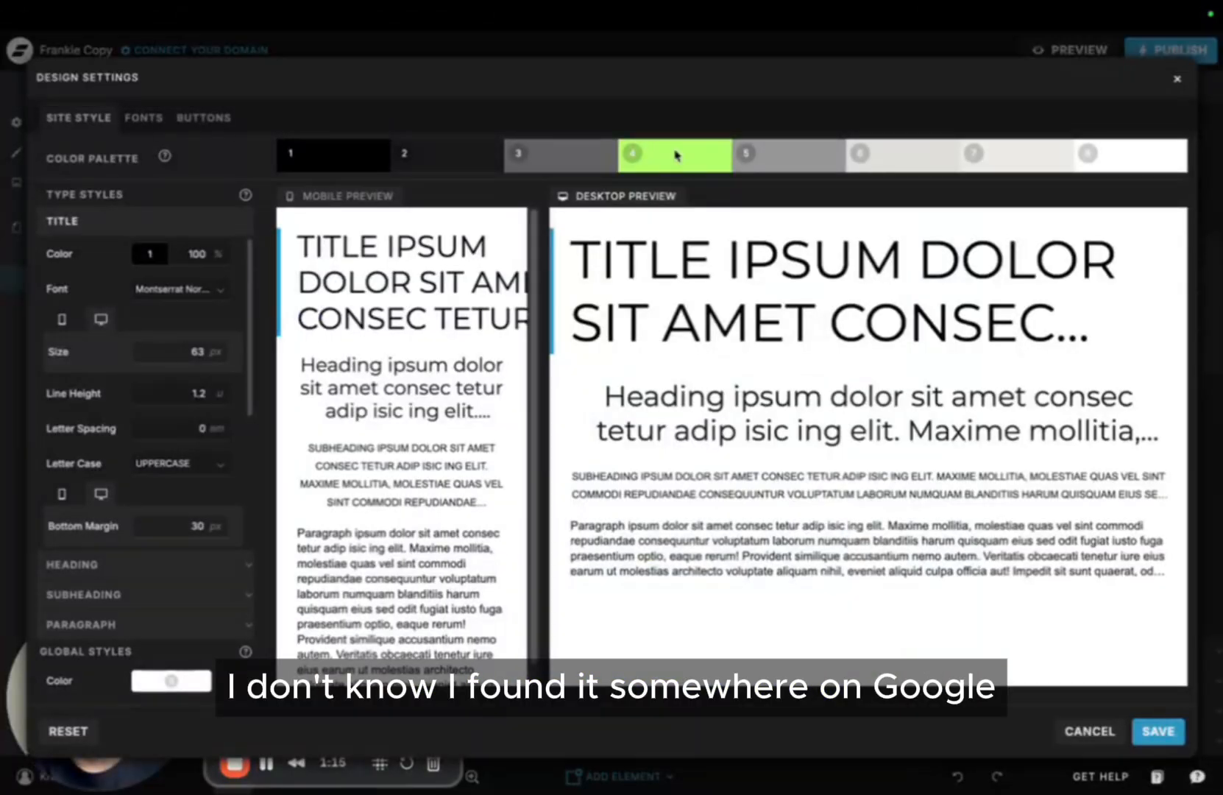
pyautogui.click(678, 159)
pyautogui.click(647, 364)
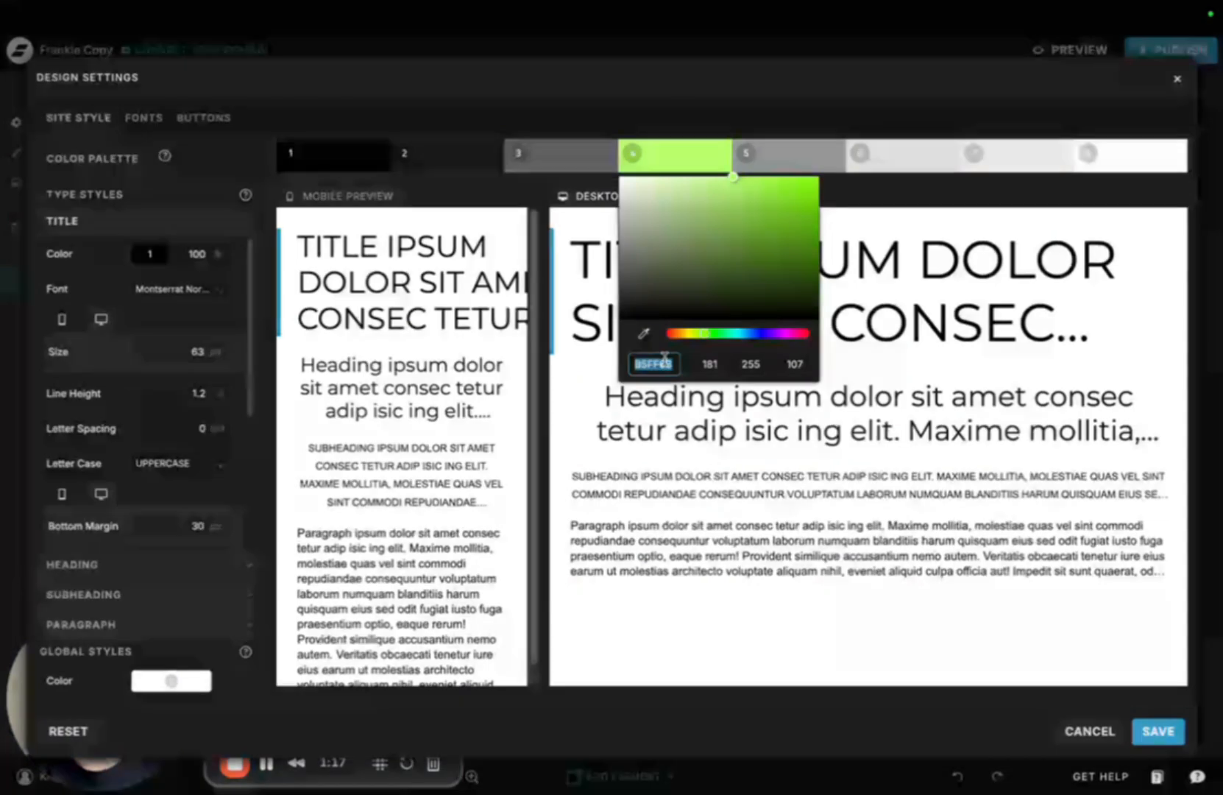
pyautogui.click(665, 360)
pyautogui.click(863, 181)
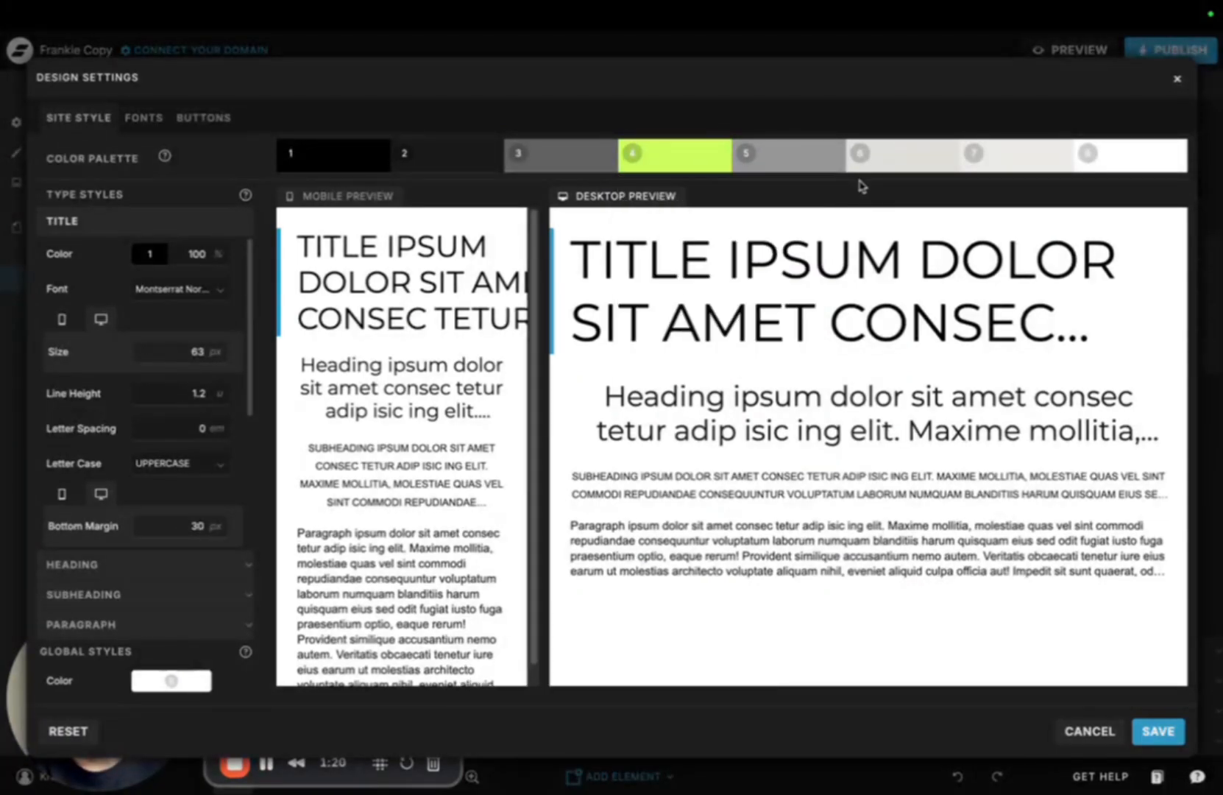
# Switch to the Notion project page and sample the Cornflower swatch of the lower palette with the eyedropper extension
pyautogui.moveTo(650, 5)
pyautogui.click(404, 47)
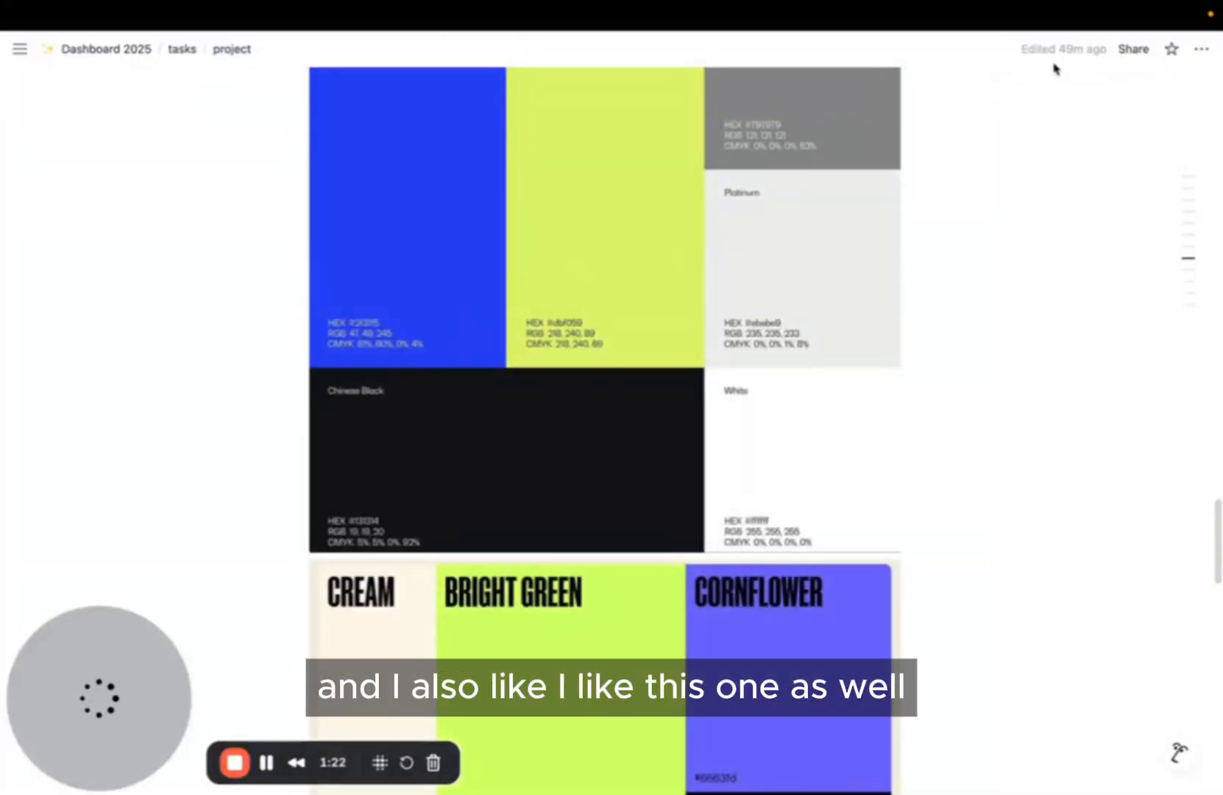
pyautogui.moveTo(949, 7)
pyautogui.click(952, 84)
pyautogui.click(868, 109)
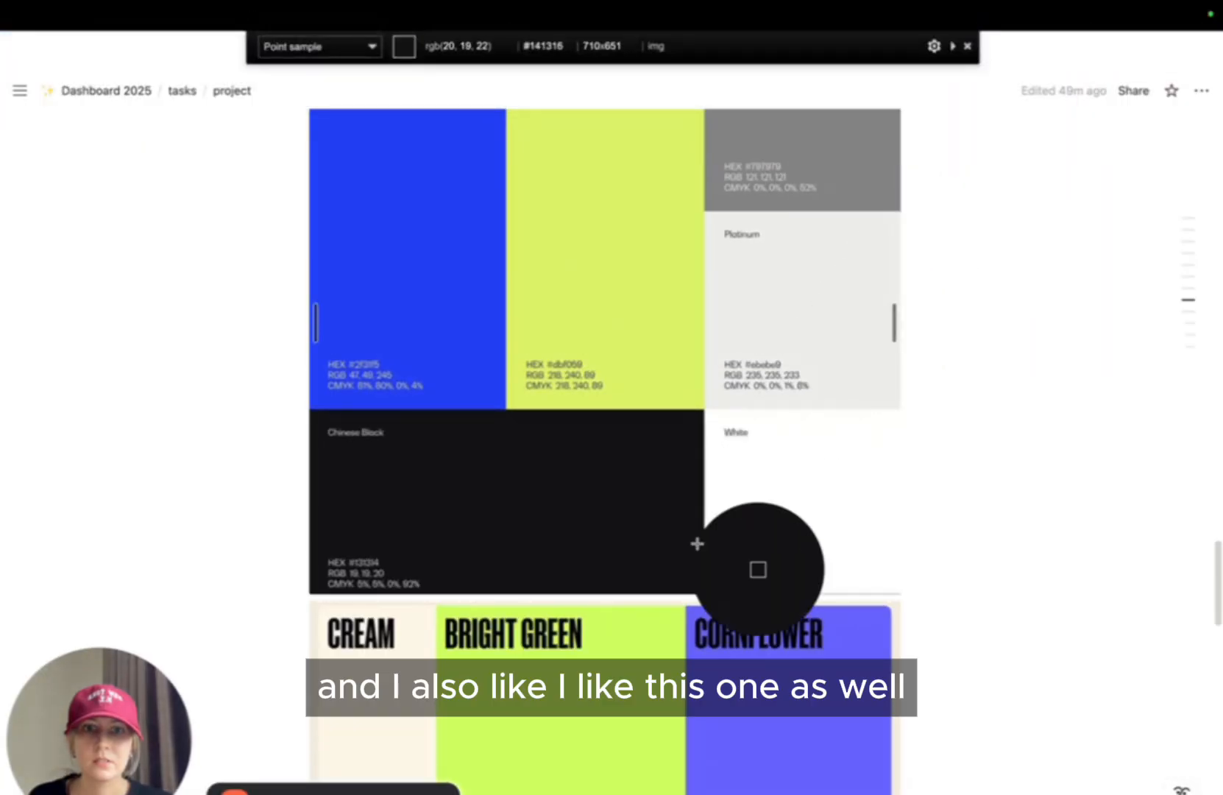
pyautogui.click(841, 763)
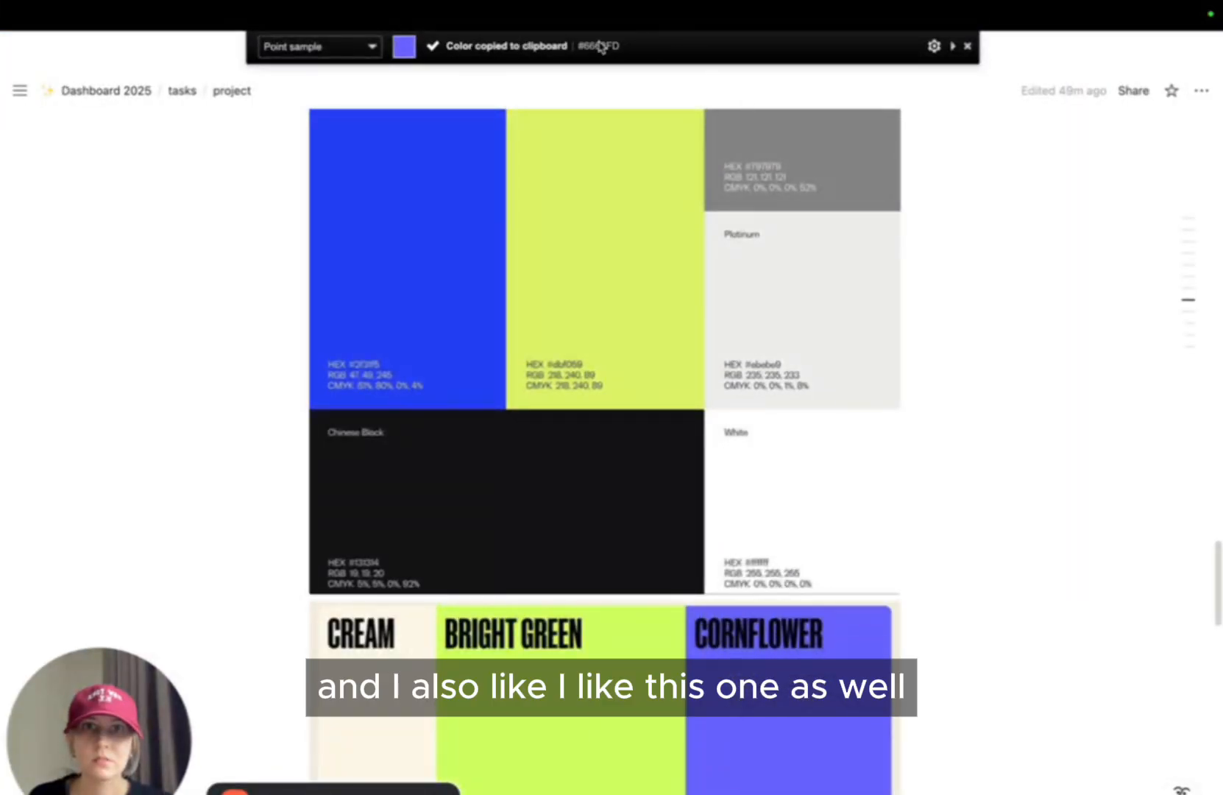
# Switch back to Showit and open the hex value of palette colour 3 for editing
pyautogui.moveTo(103, 8)
pyautogui.click(155, 53)
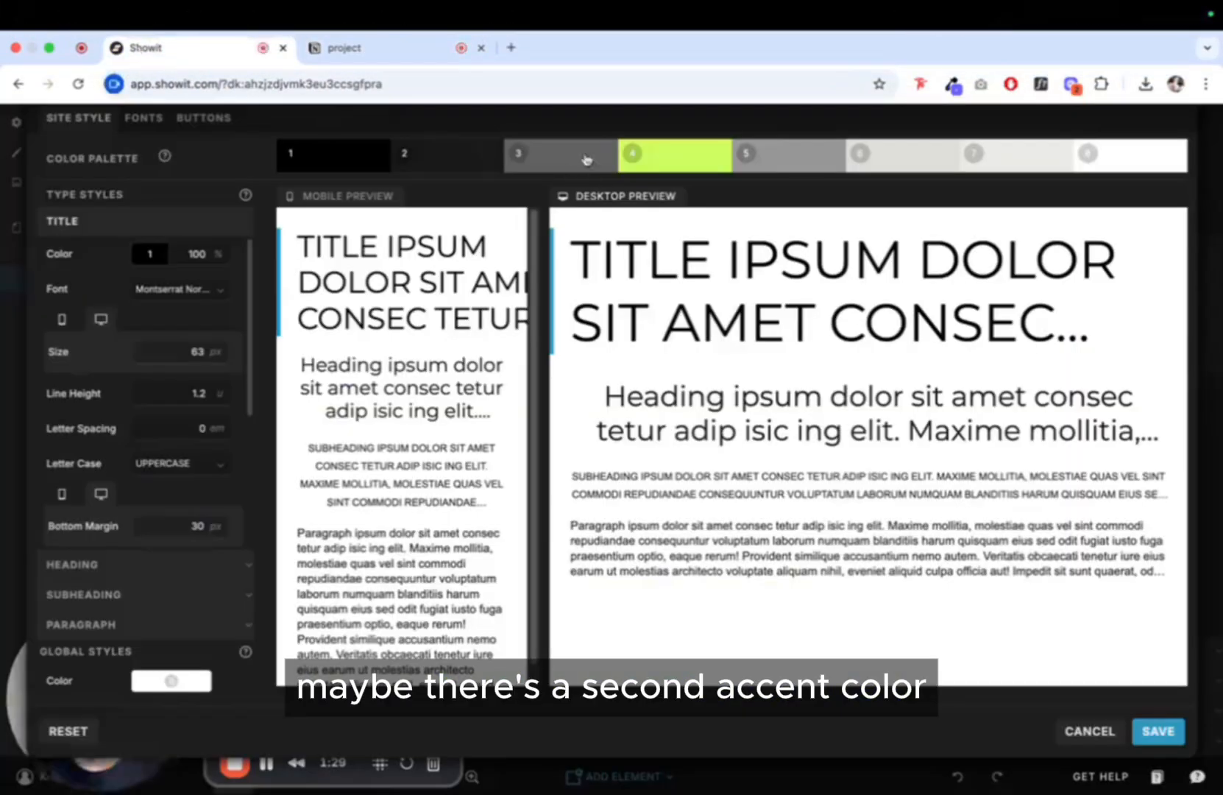
pyautogui.click(544, 156)
pyautogui.click(526, 365)
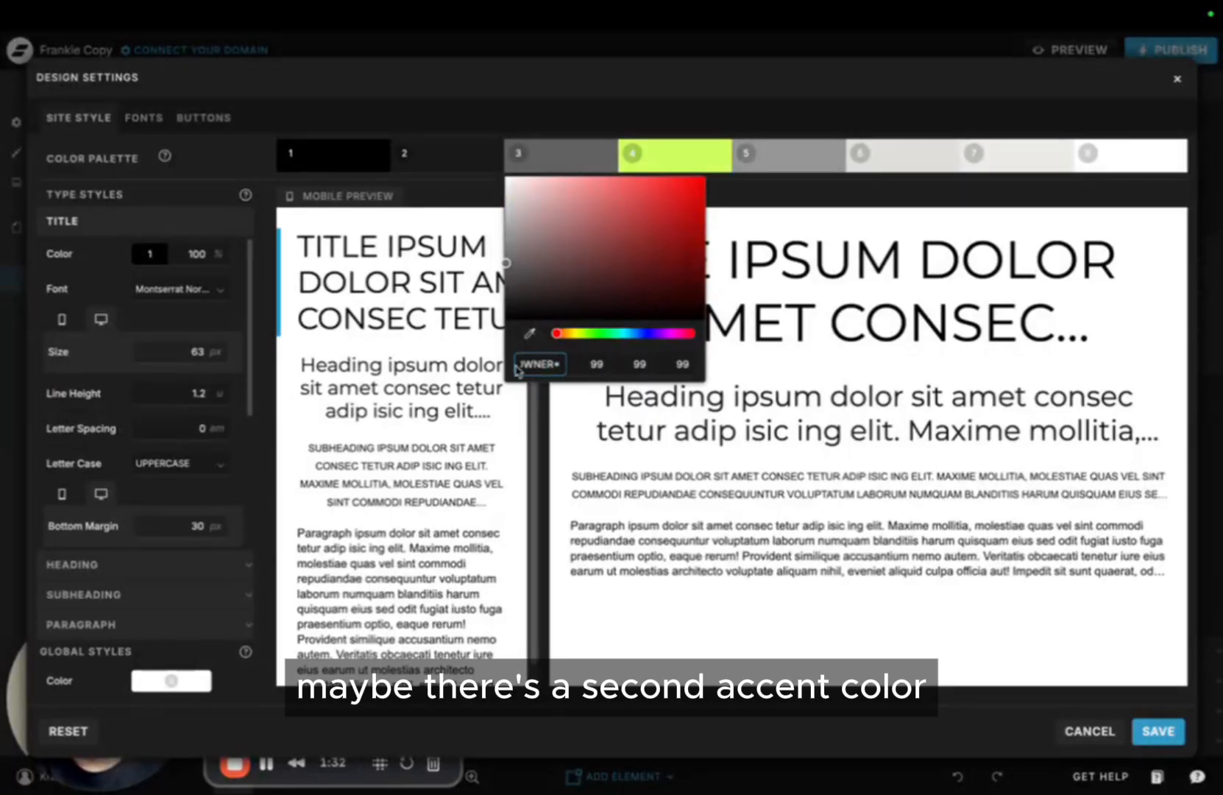
# Return to the Notion page and copy the sampled cornflower as the hex code 6663FD, without the hash sign
pyautogui.moveTo(404, 6)
pyautogui.click(404, 49)
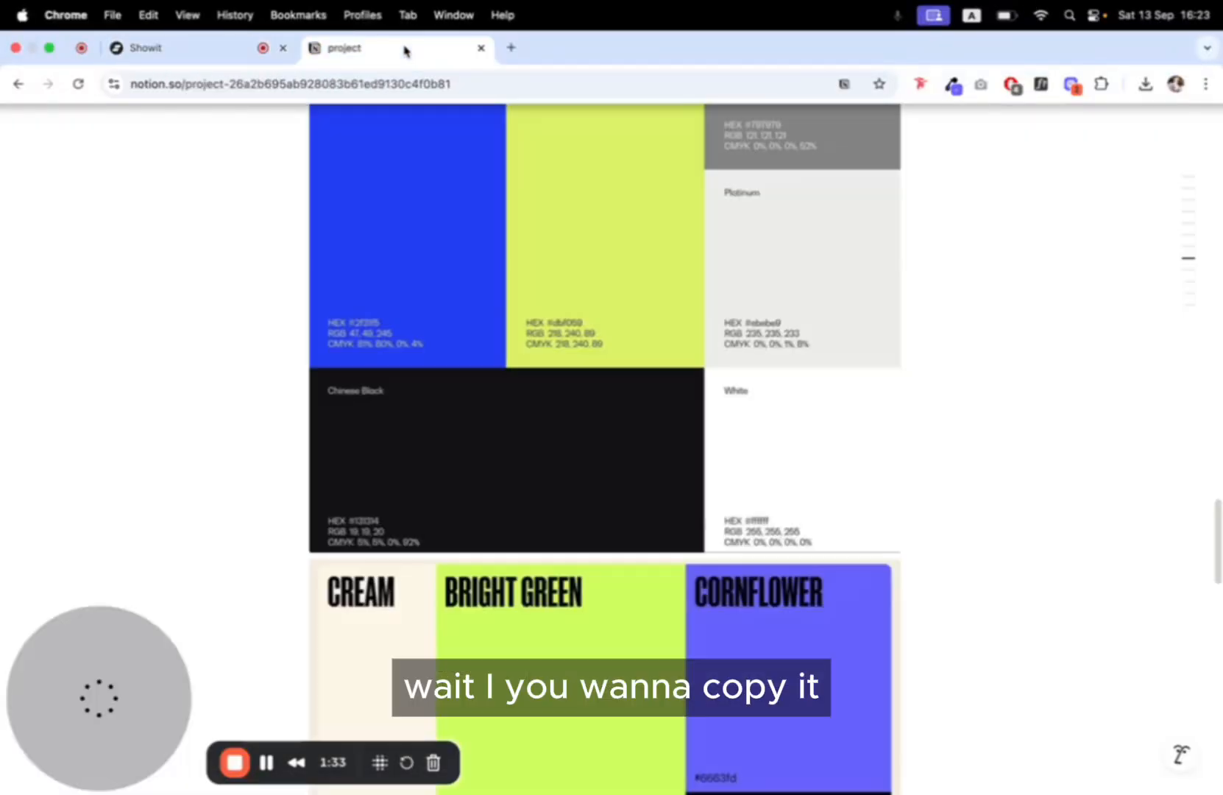
pyautogui.click(952, 89)
pyautogui.click(881, 192)
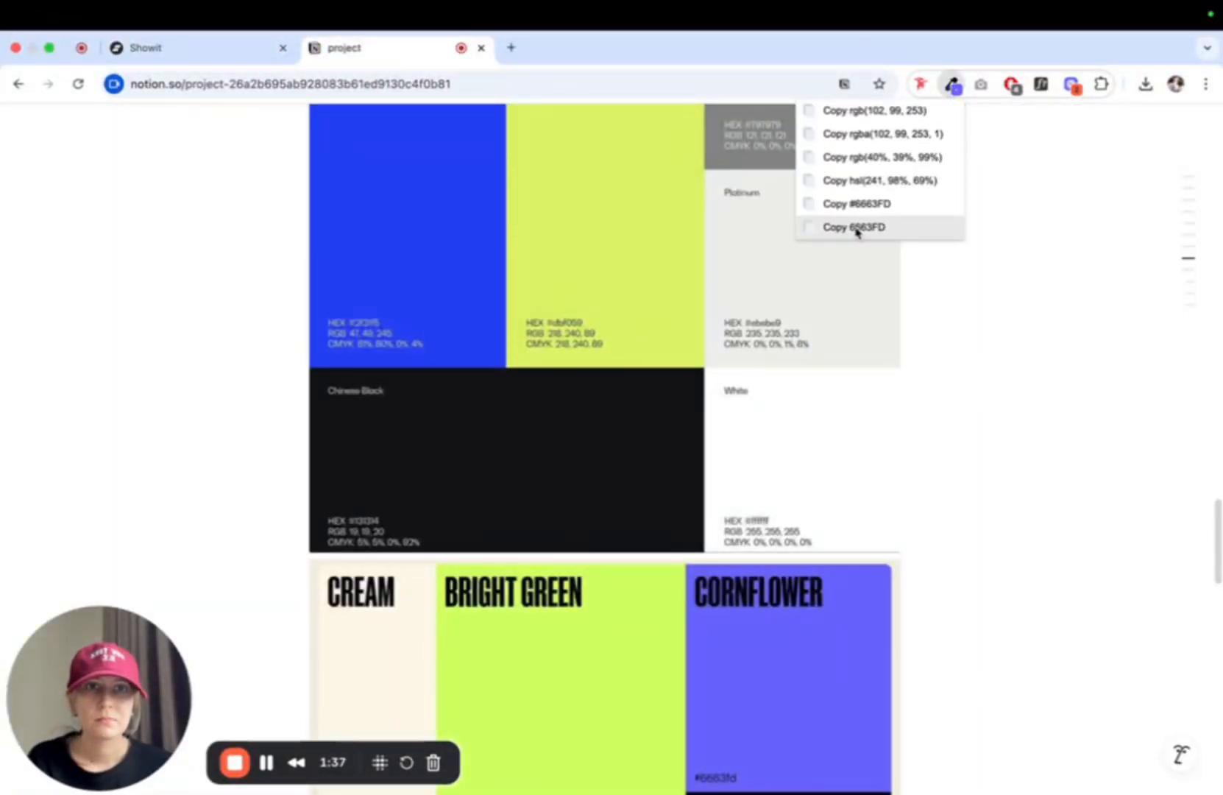
pyautogui.click(855, 228)
# Switch to Showit and set palette colour 3 to 6663FD
pyautogui.click(146, 48)
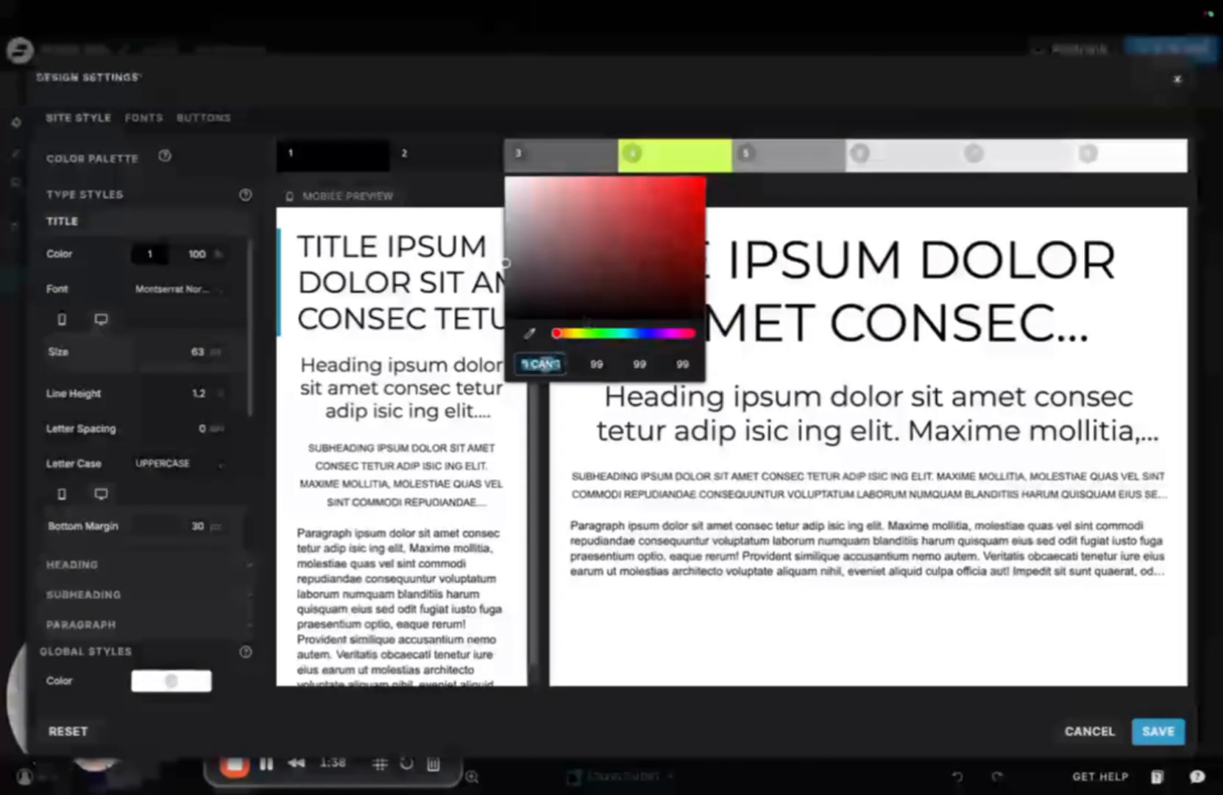
pyautogui.press('super+v')
pyautogui.press('Return')
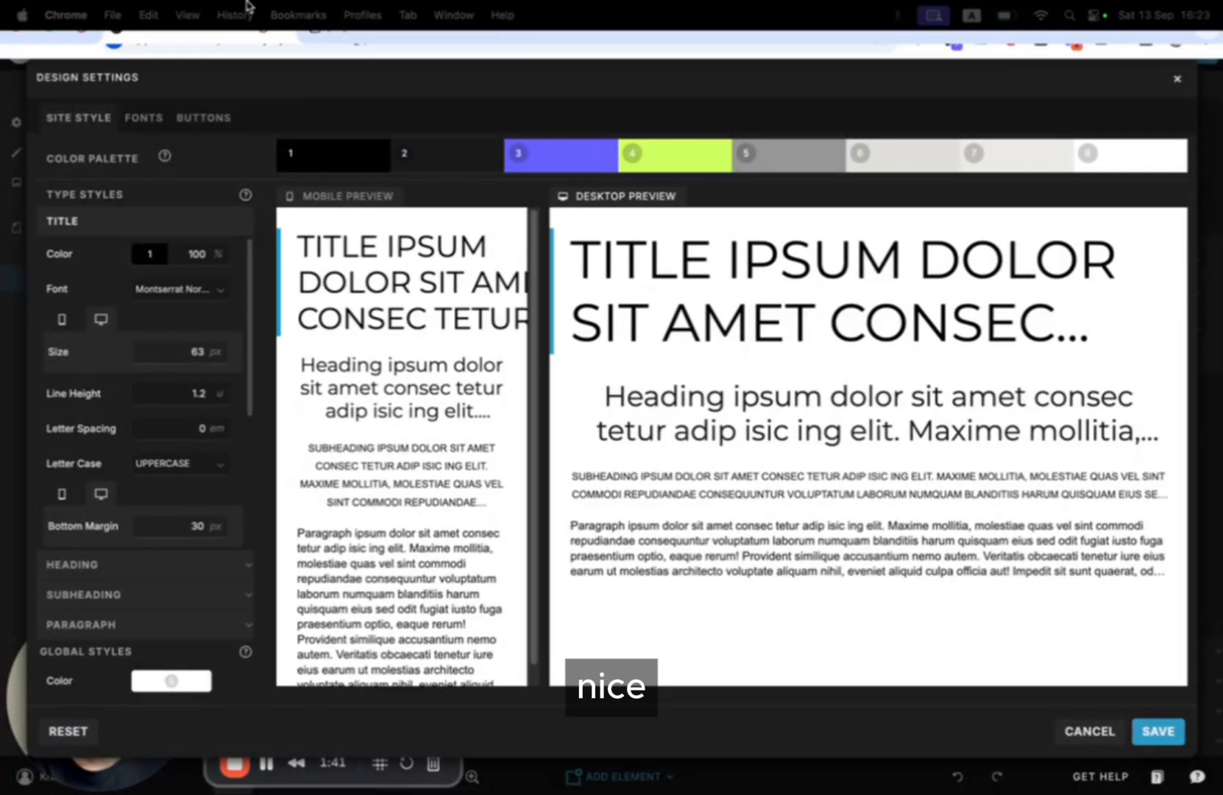
# Switch to the Notion page, compare both palettes and sample the Chinese Black swatch of the upper palette with the eyedropper extension
pyautogui.click(419, 48)
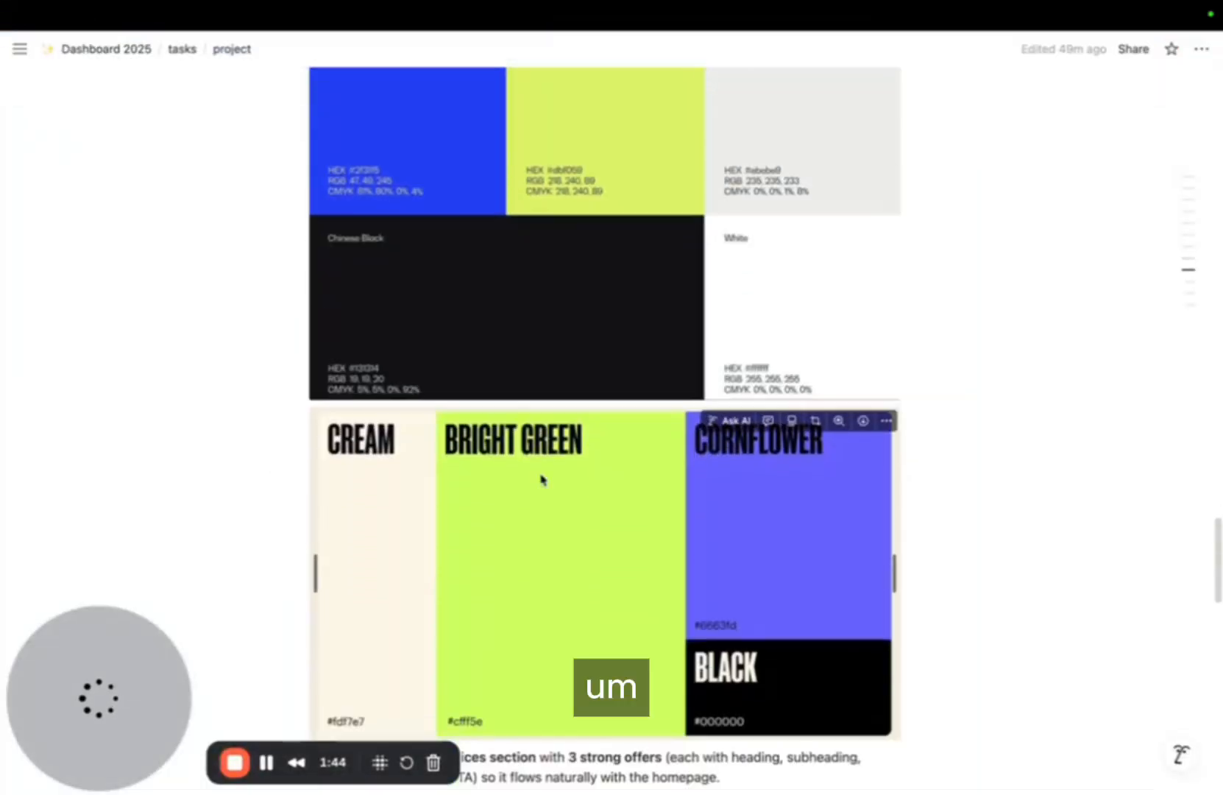
pyautogui.scroll(-2, 540, 480)
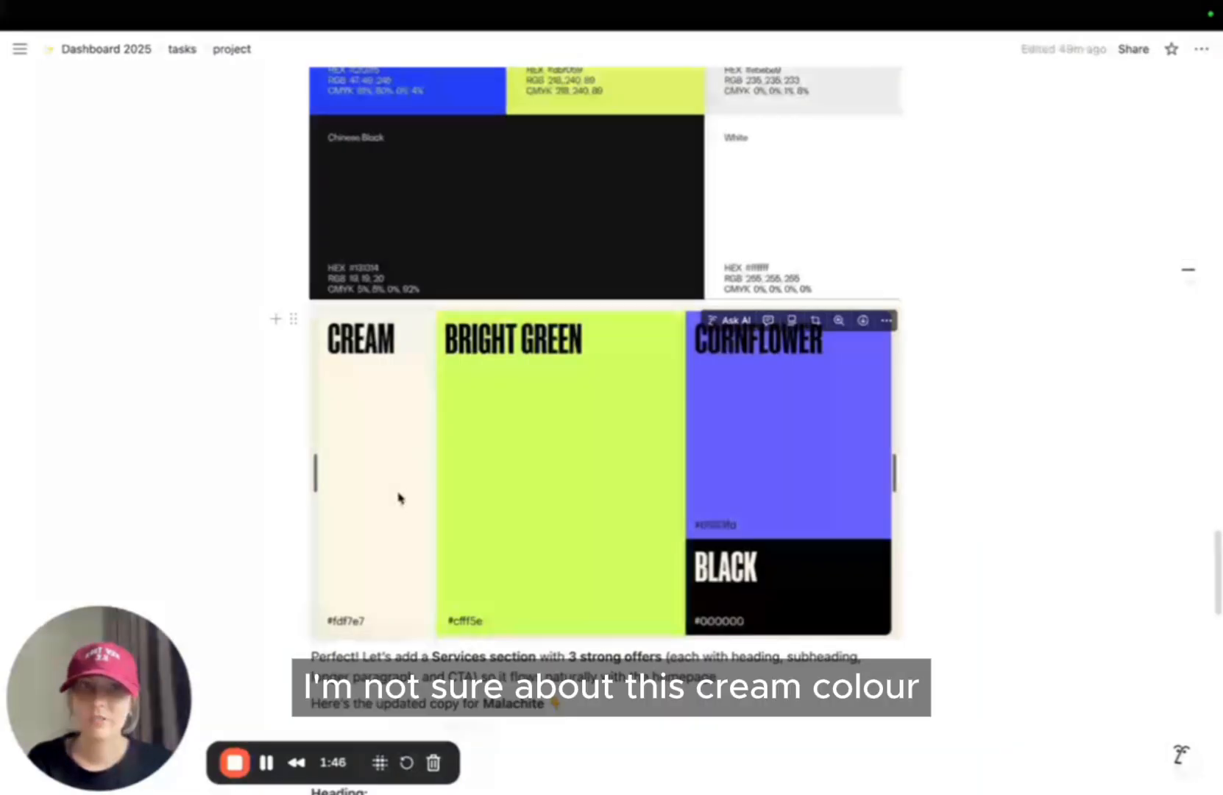
pyautogui.scroll(4, 369, 510)
pyautogui.scroll(-1, 367, 513)
pyautogui.scroll(-2, 367, 513)
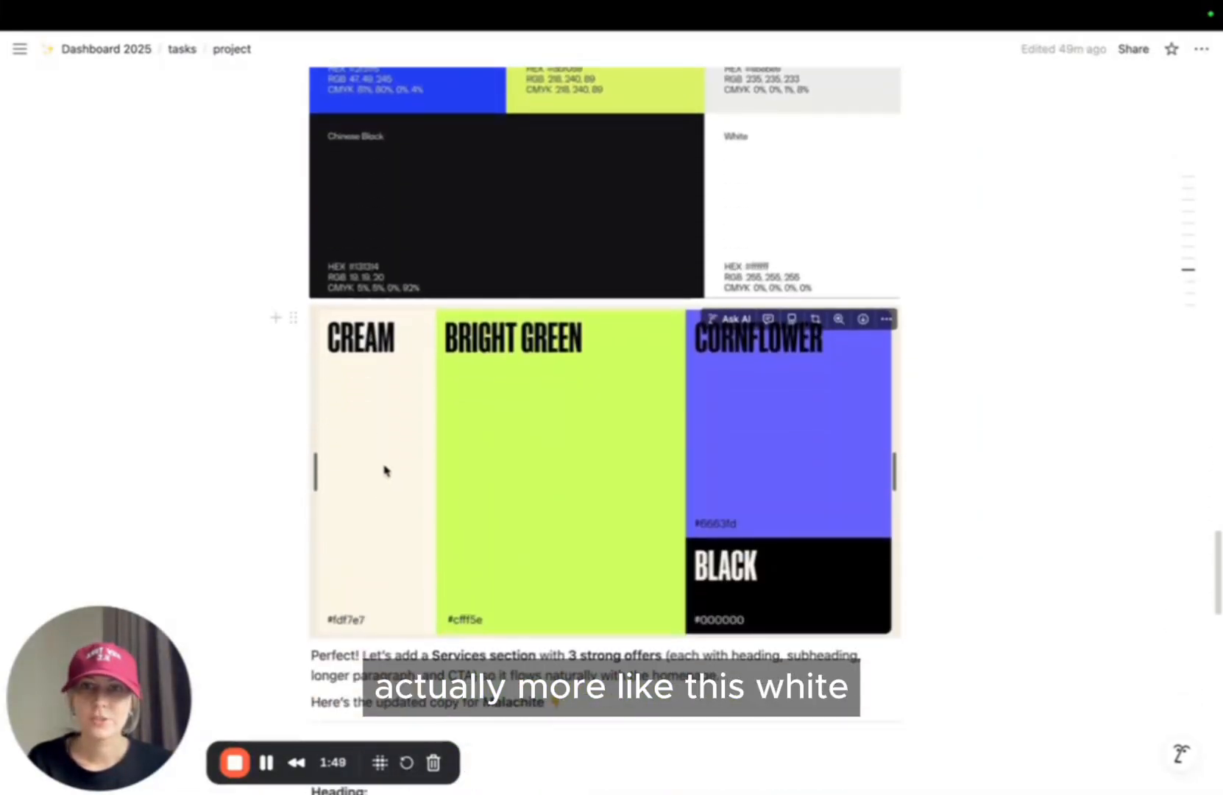
pyautogui.scroll(6, 758, 308)
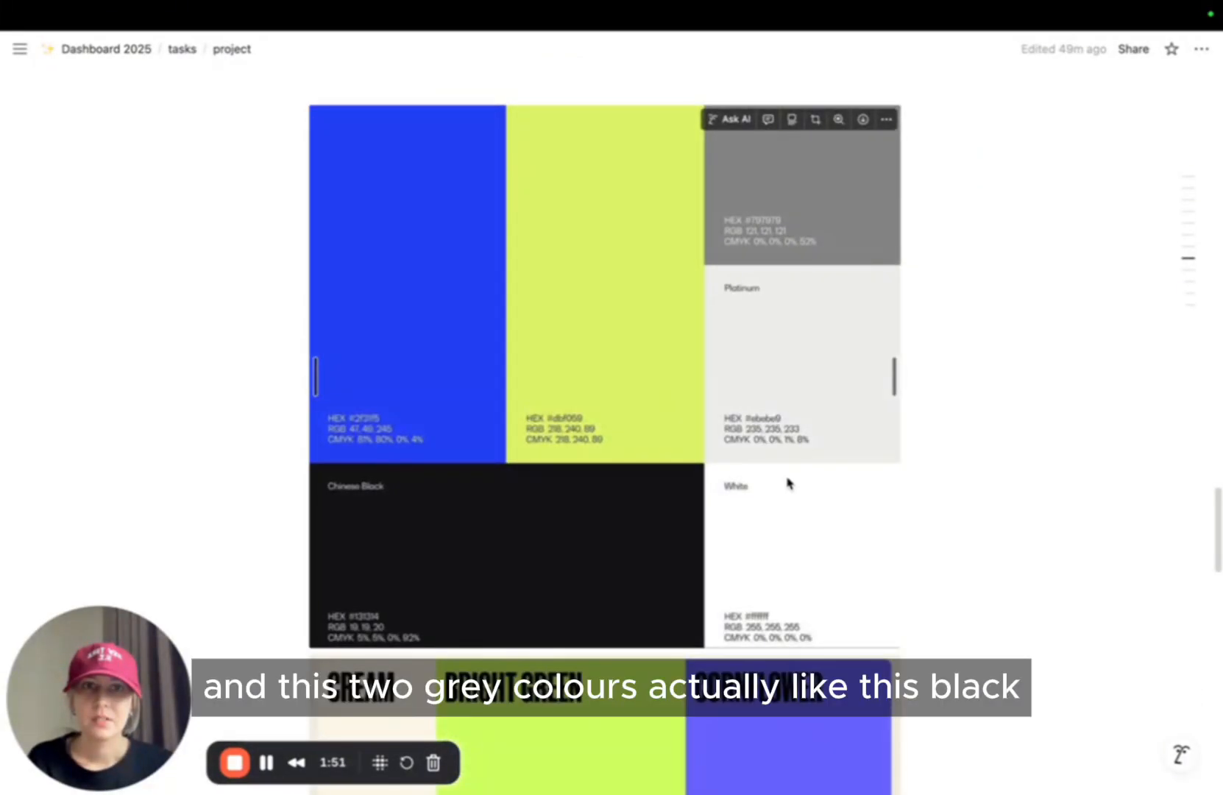
pyautogui.scroll(-1, 814, 469)
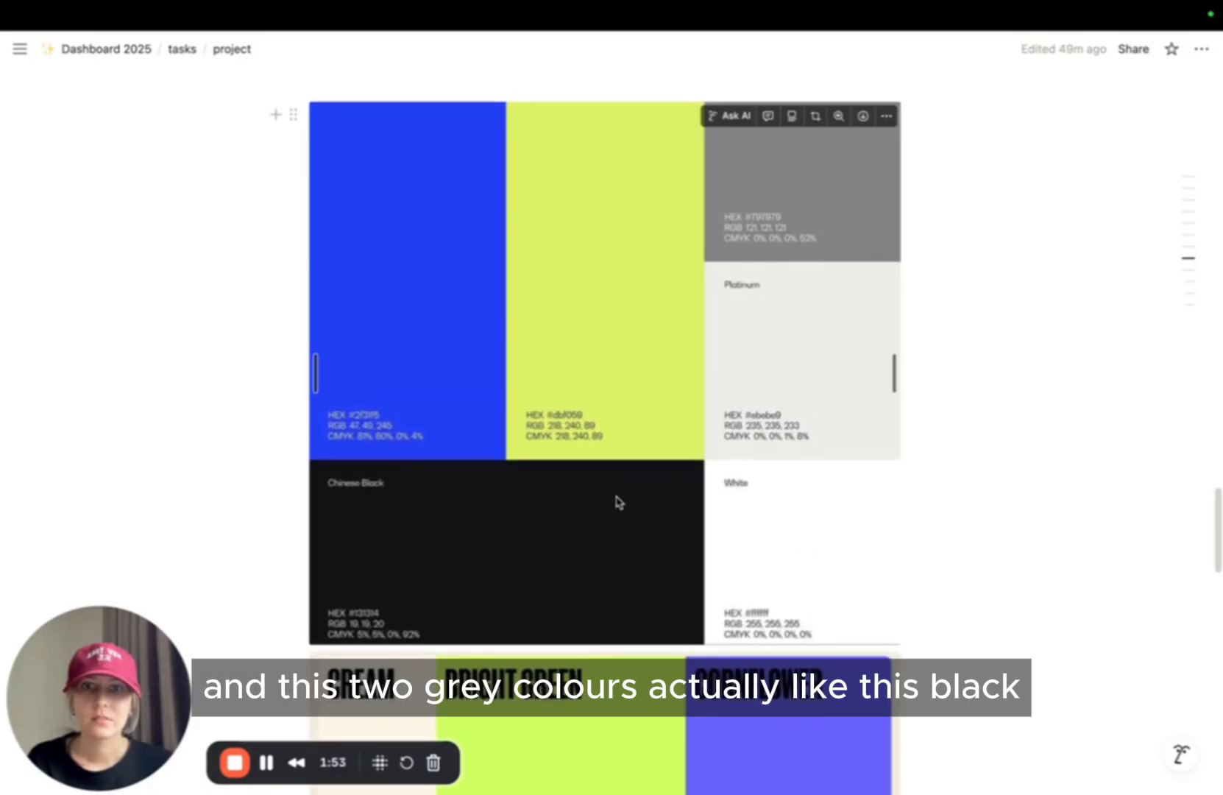
pyautogui.click(951, 86)
pyautogui.click(896, 115)
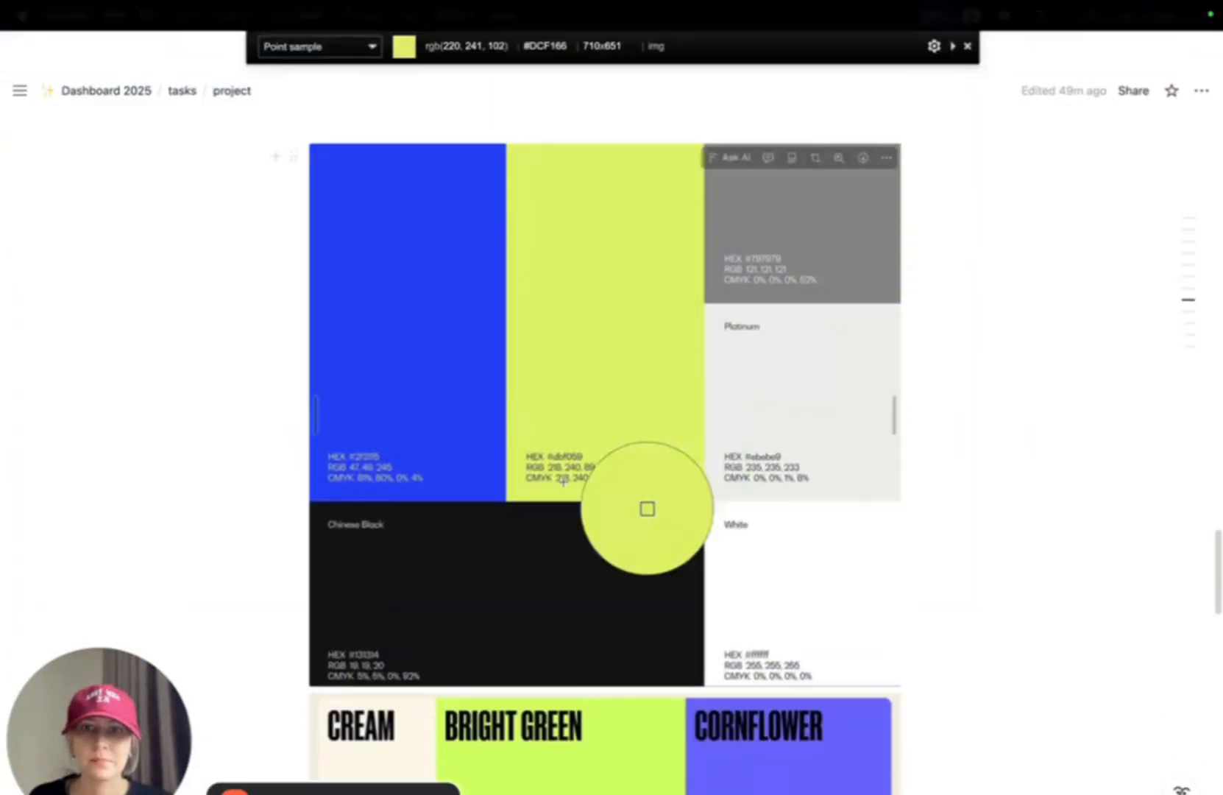
pyautogui.click(538, 568)
# Switch to Showit and set palette colour 1 to the sampled Chinese Black hex code
pyautogui.click(153, 53)
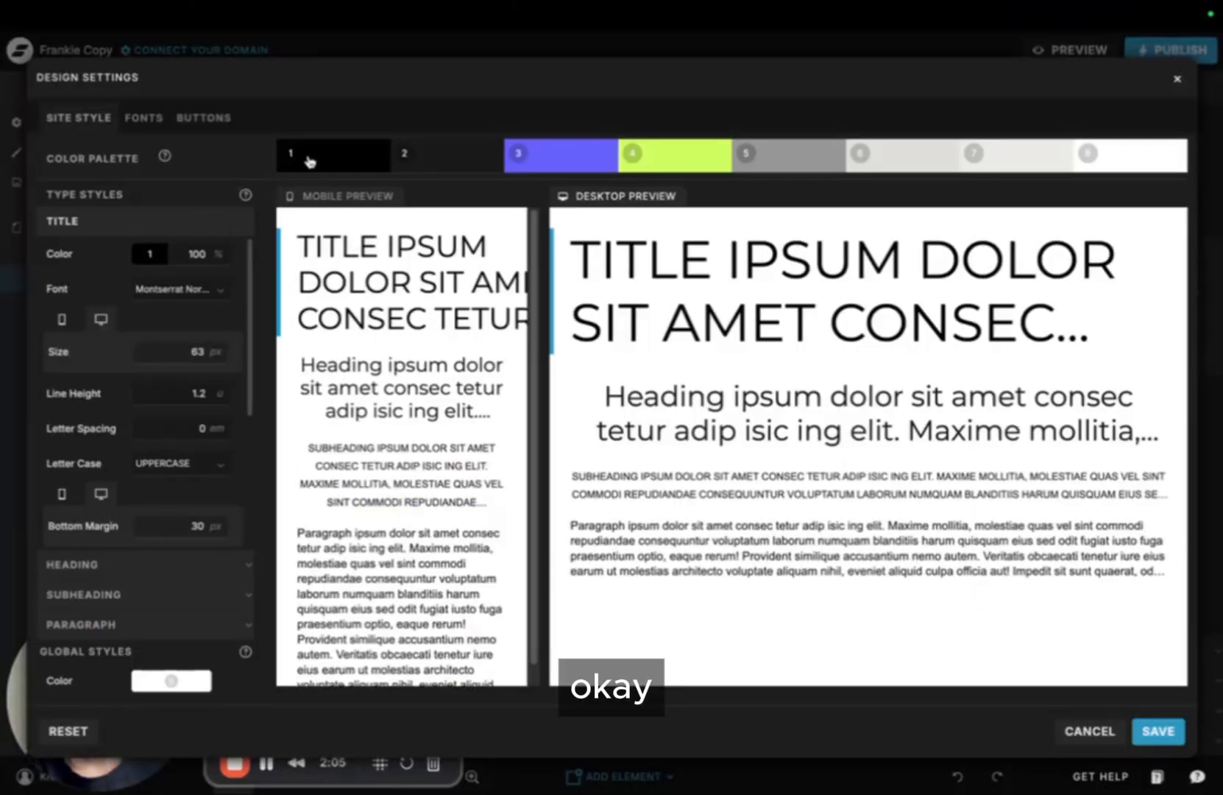
pyautogui.click(309, 160)
pyautogui.doubleClick(317, 363)
pyautogui.press('super+v')
pyautogui.click(246, 163)
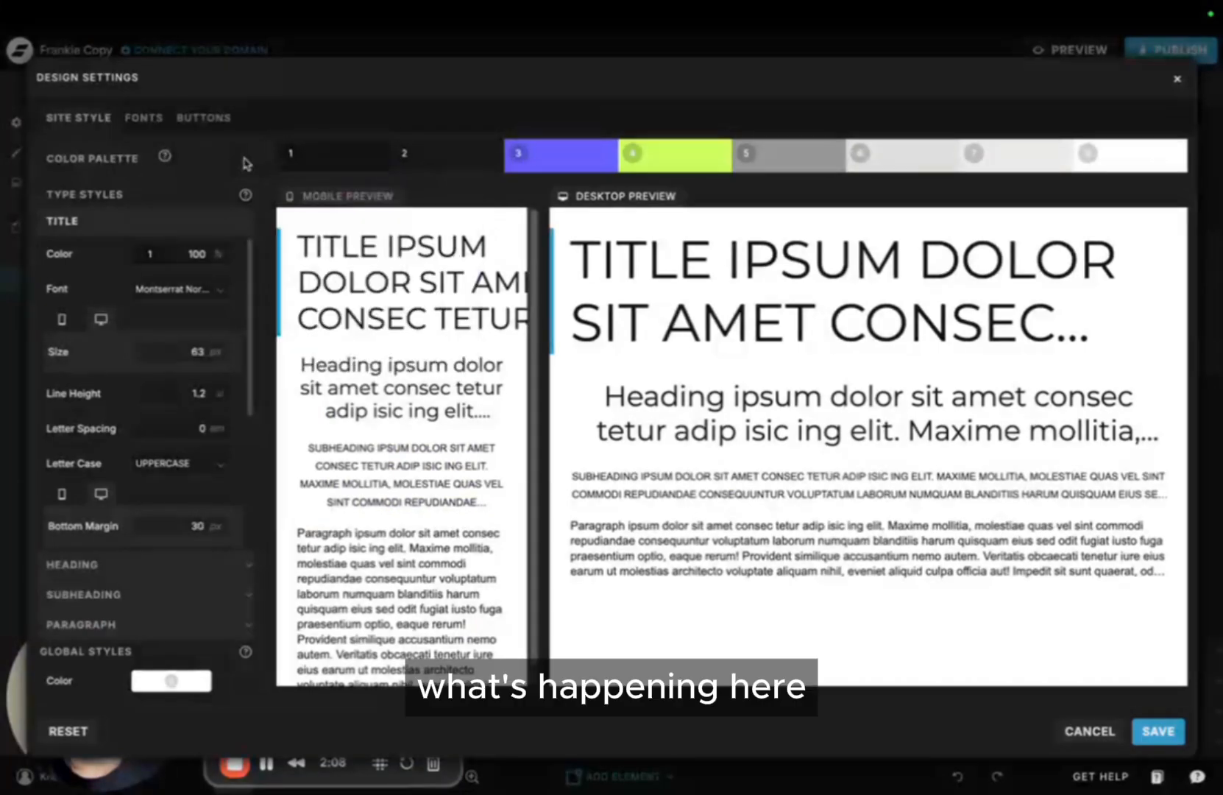
# Switch to the Notion page, sample the Platinum swatch with the eyedropper extension and copy it as the hex code #ECEDEA
pyautogui.click(338, 47)
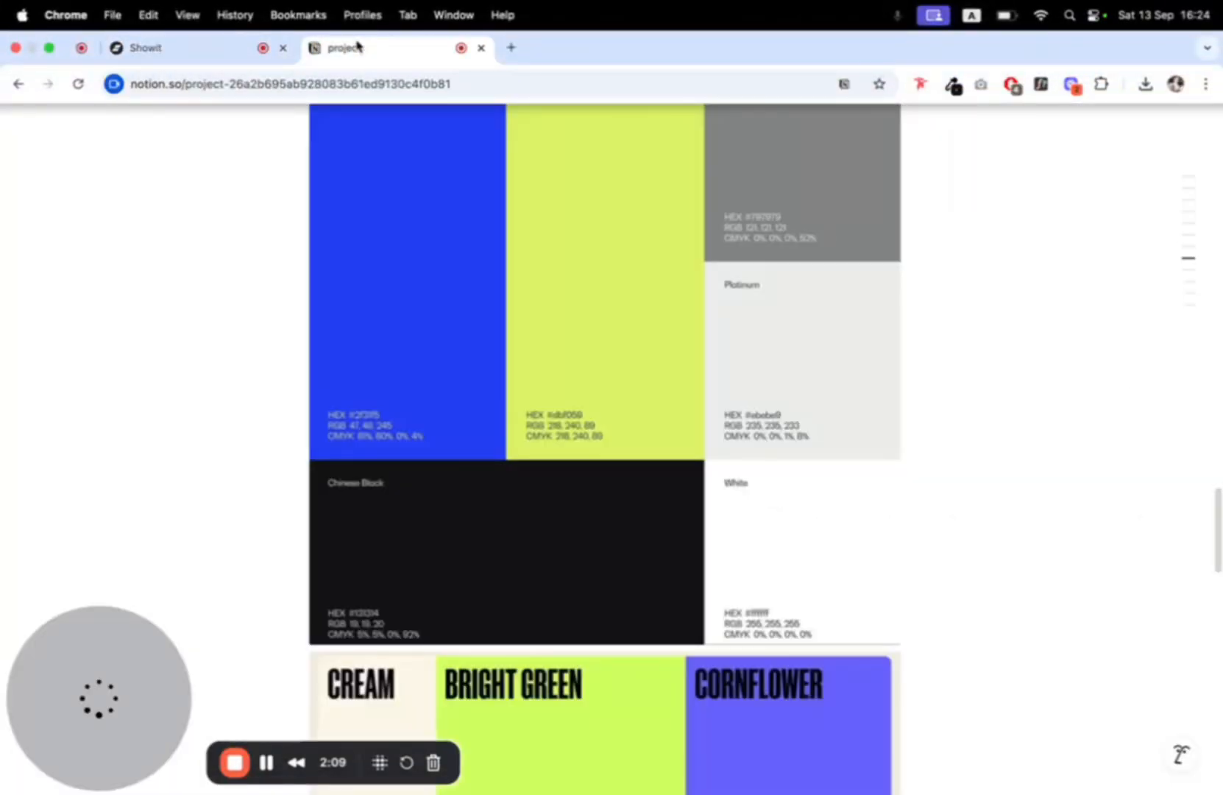
pyautogui.click(953, 86)
pyautogui.click(886, 111)
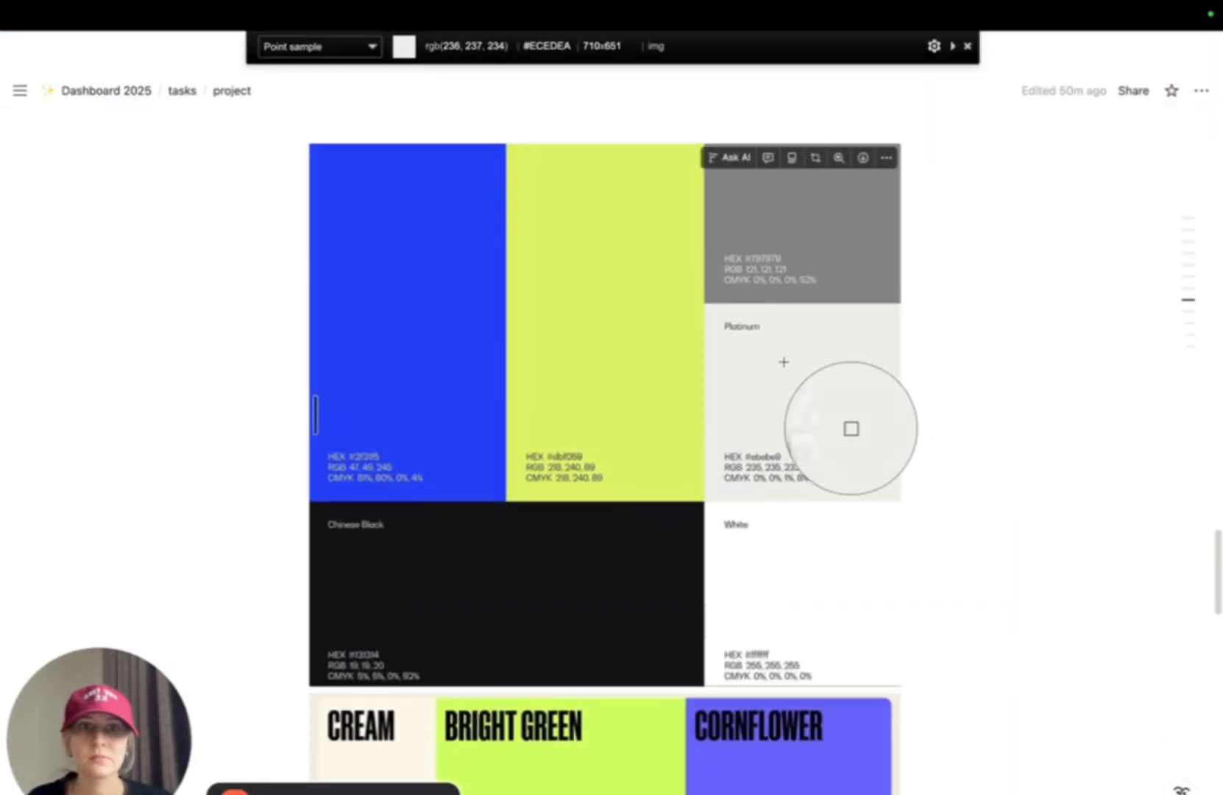
pyautogui.click(827, 339)
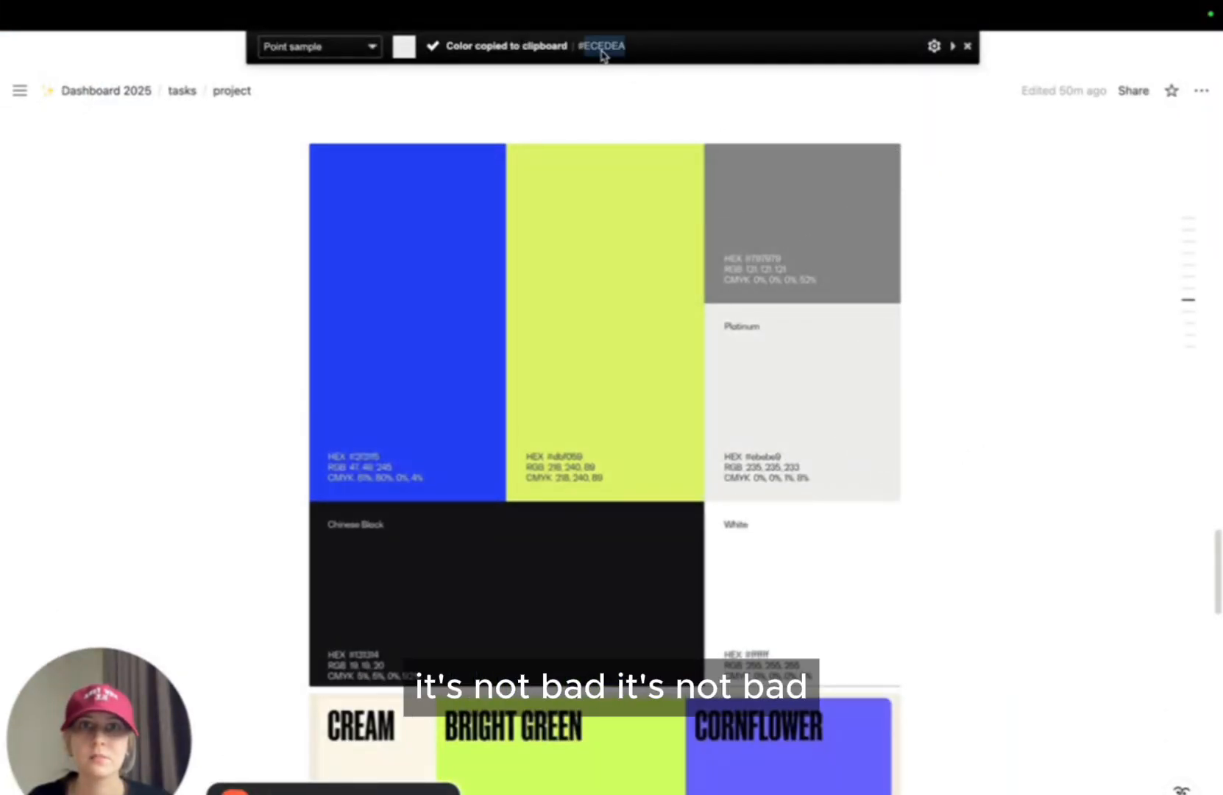
pyautogui.click(951, 84)
pyautogui.click(912, 186)
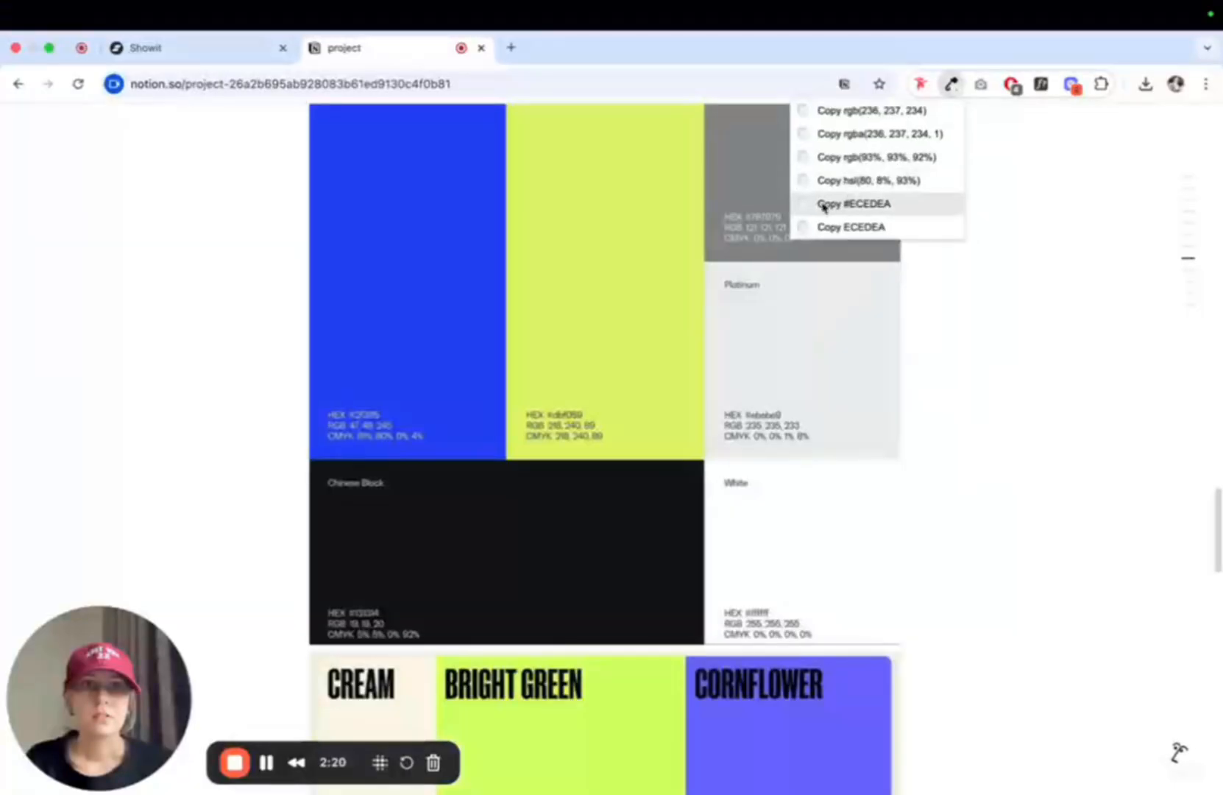
pyautogui.click(824, 208)
# Switch to Showit and set palette colour 7 to ECEDEA
pyautogui.moveTo(133, 9)
pyautogui.click(132, 48)
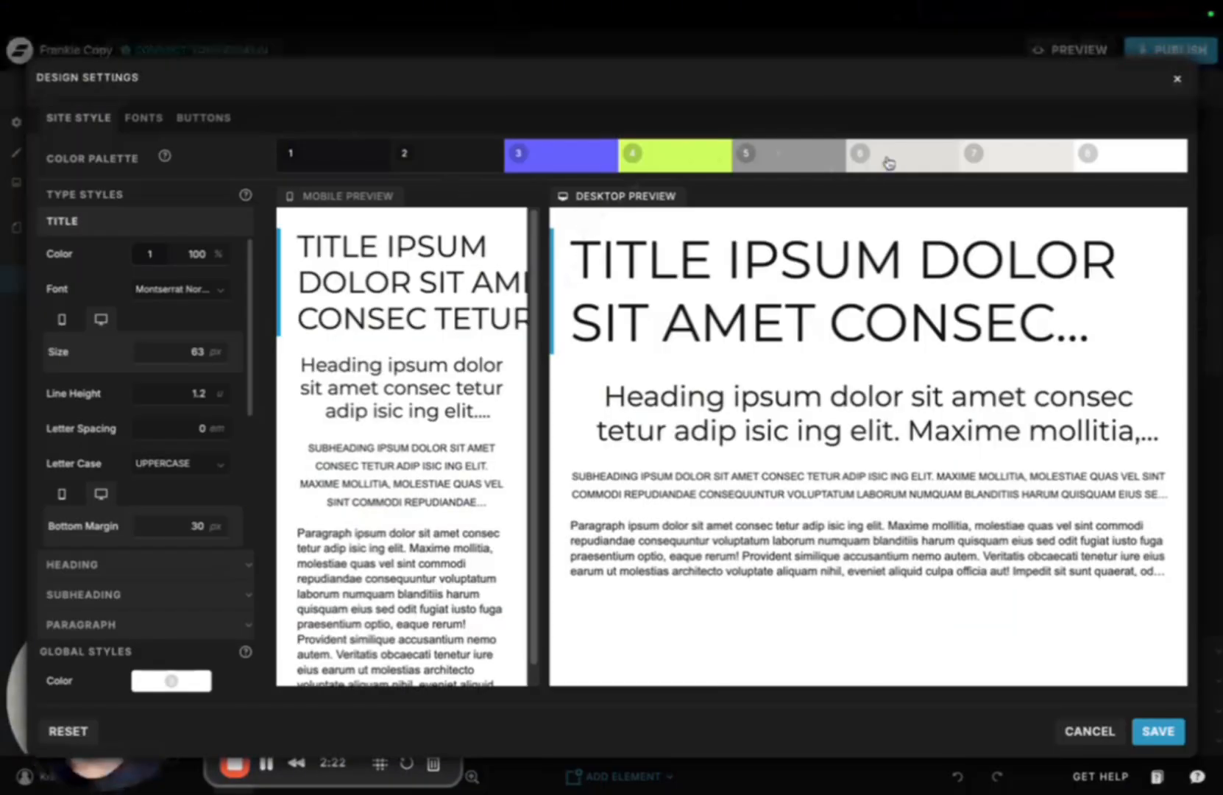
pyautogui.click(992, 166)
pyautogui.click(982, 361)
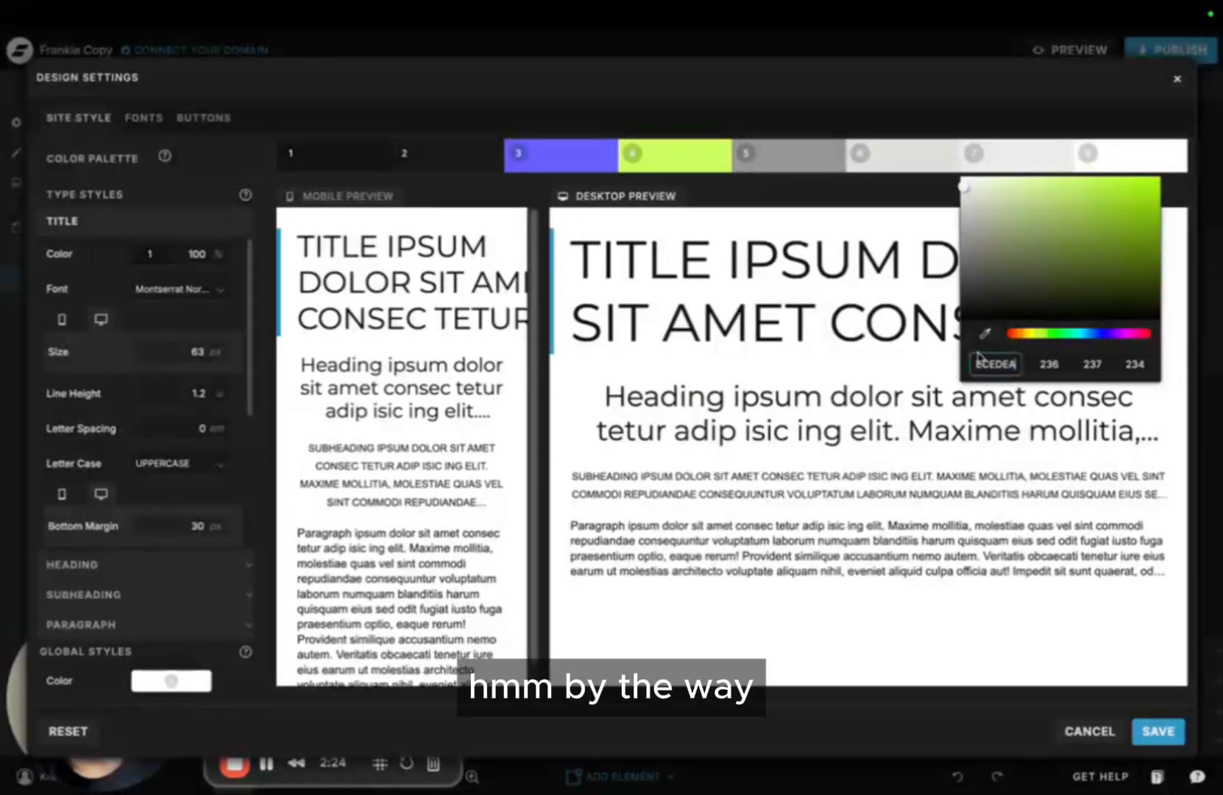
pyautogui.click(970, 119)
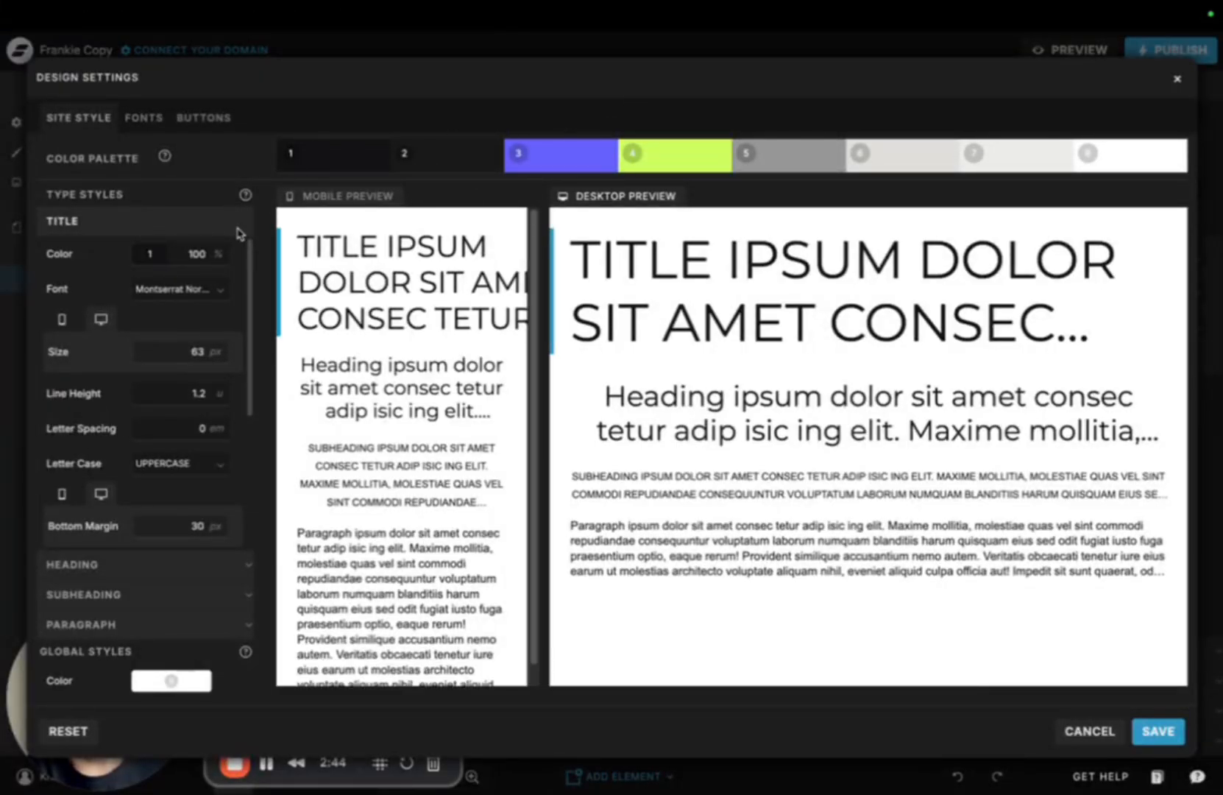
# Open the site's font settings, search the Google Fonts for "popp" and select Poppins
pyautogui.click(143, 117)
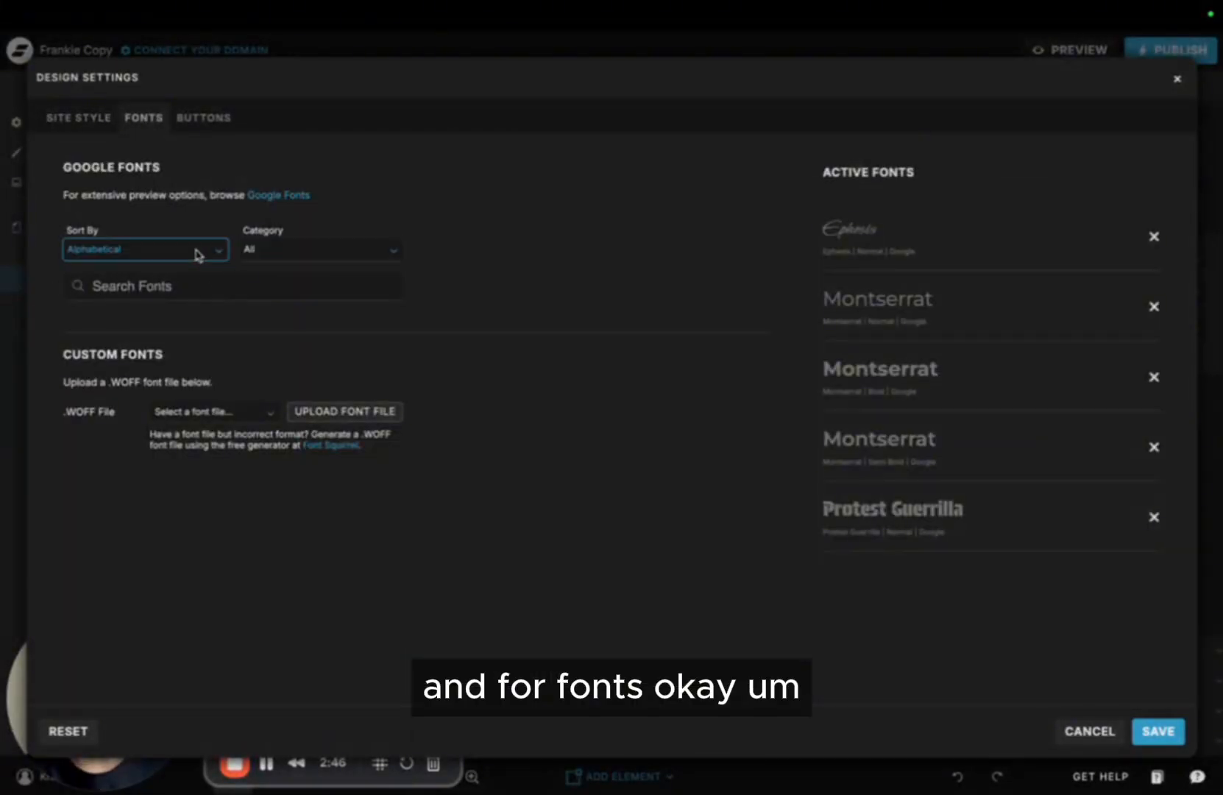
pyautogui.click(147, 253)
pyautogui.click(370, 256)
pyautogui.click(144, 252)
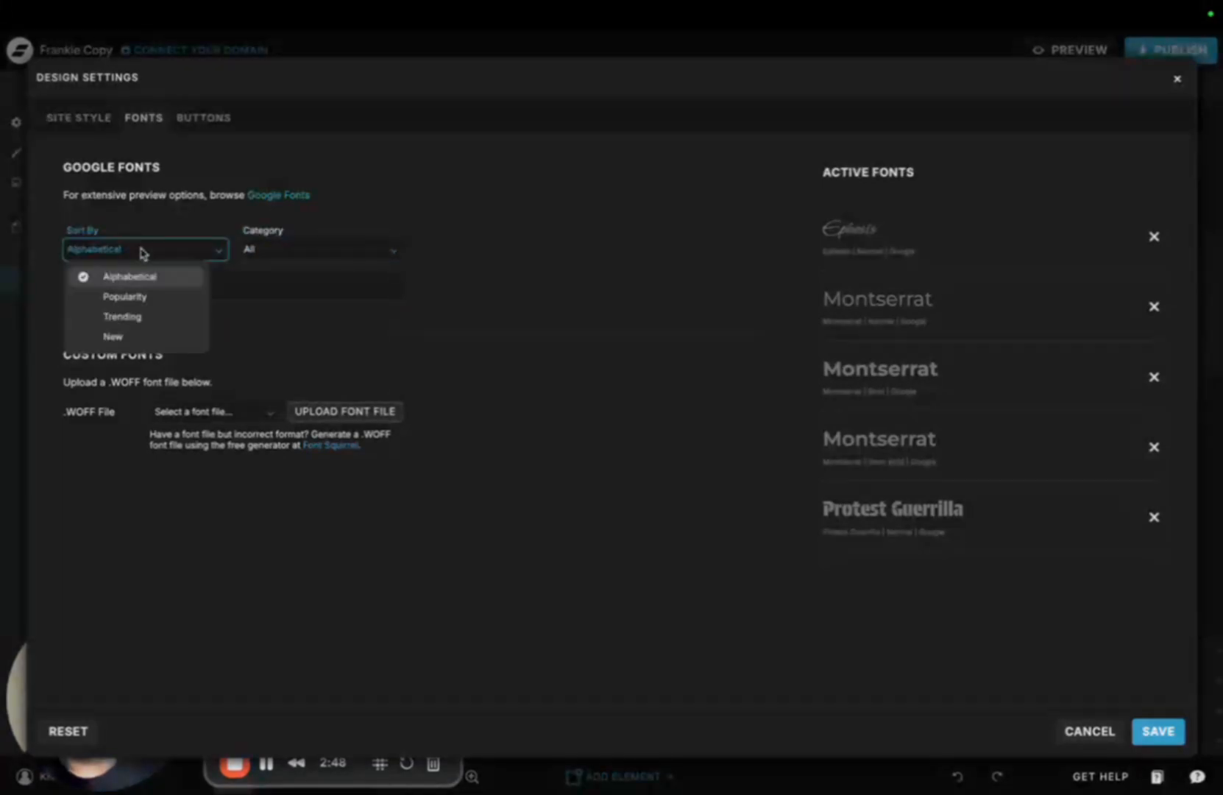
pyautogui.click(326, 279)
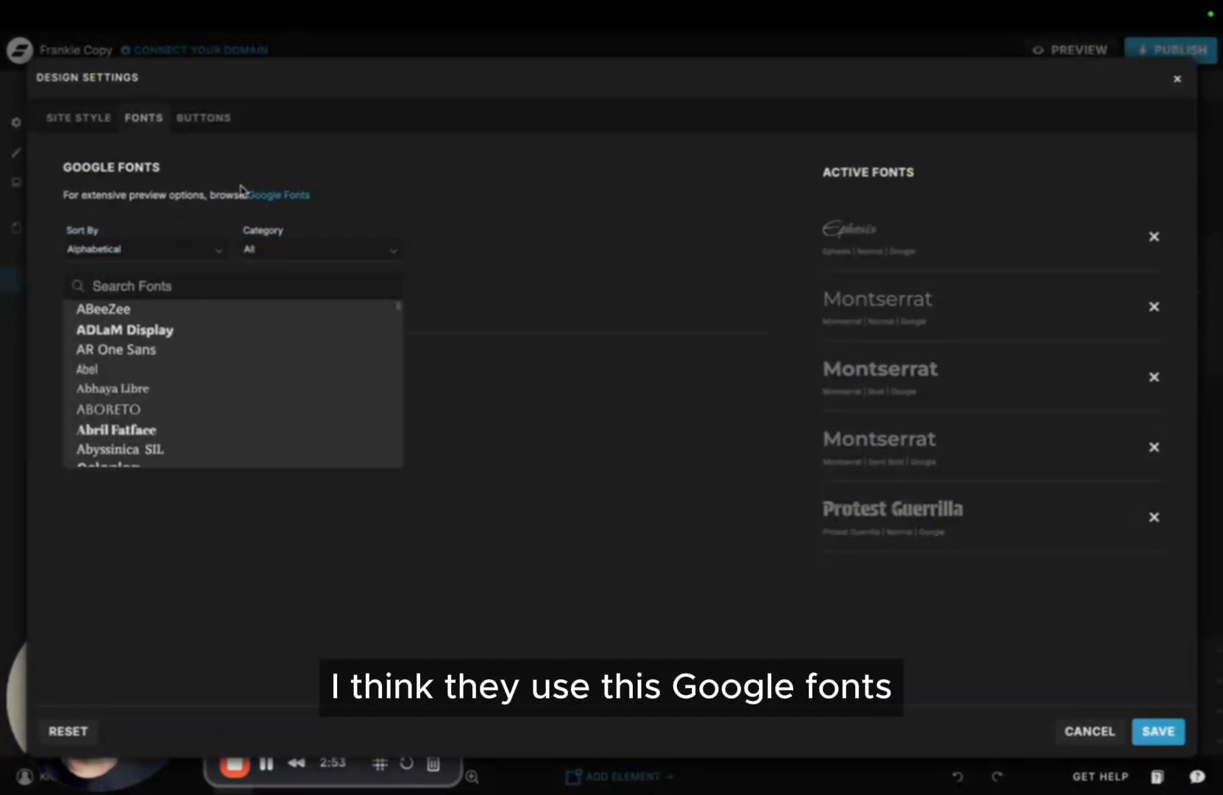
pyautogui.write('popp')
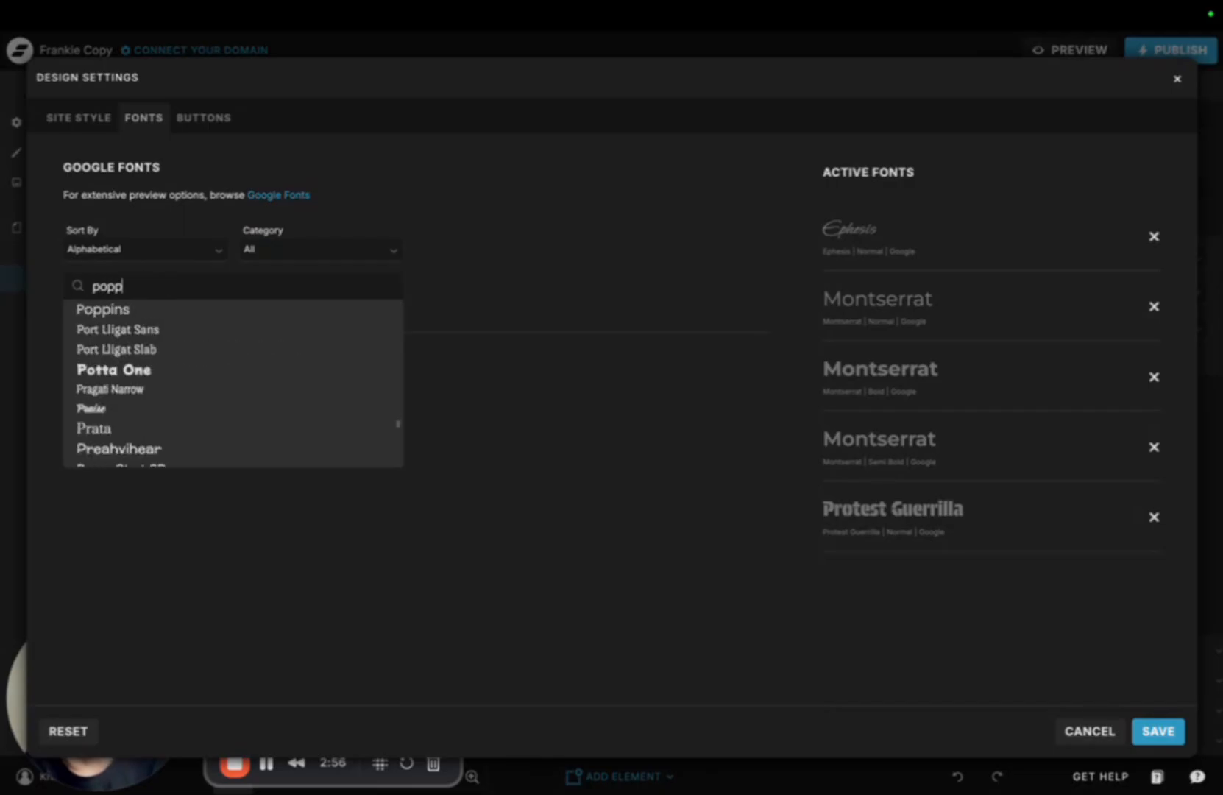
pyautogui.click(234, 317)
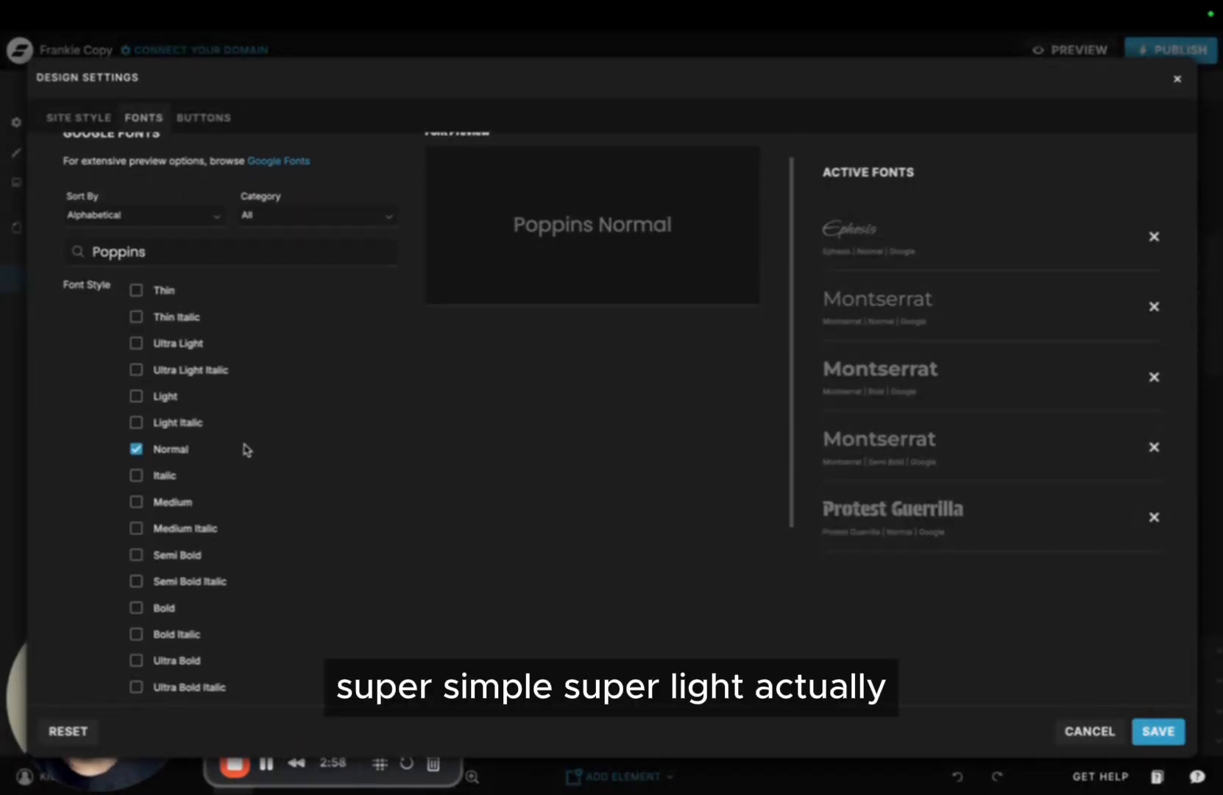
# Include the Light, Medium and Italic styles of Poppins in the font selection
pyautogui.click(137, 396)
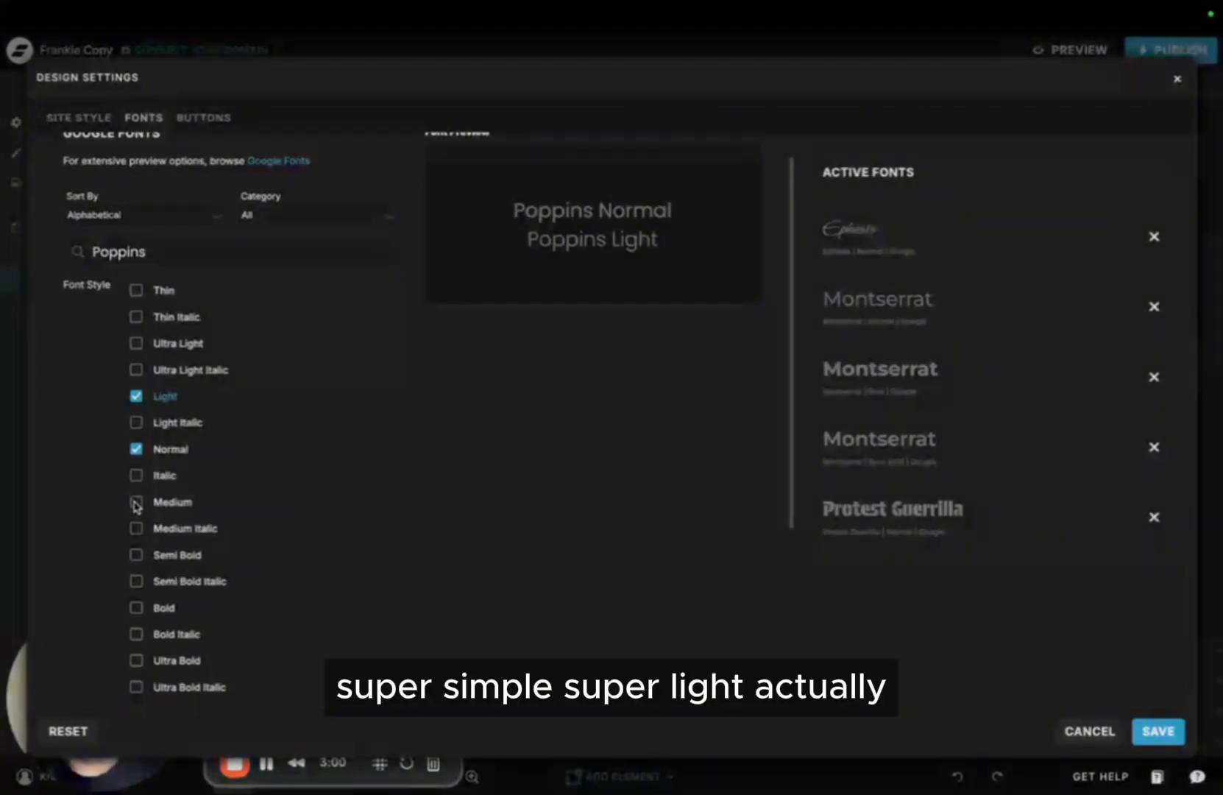
pyautogui.click(136, 503)
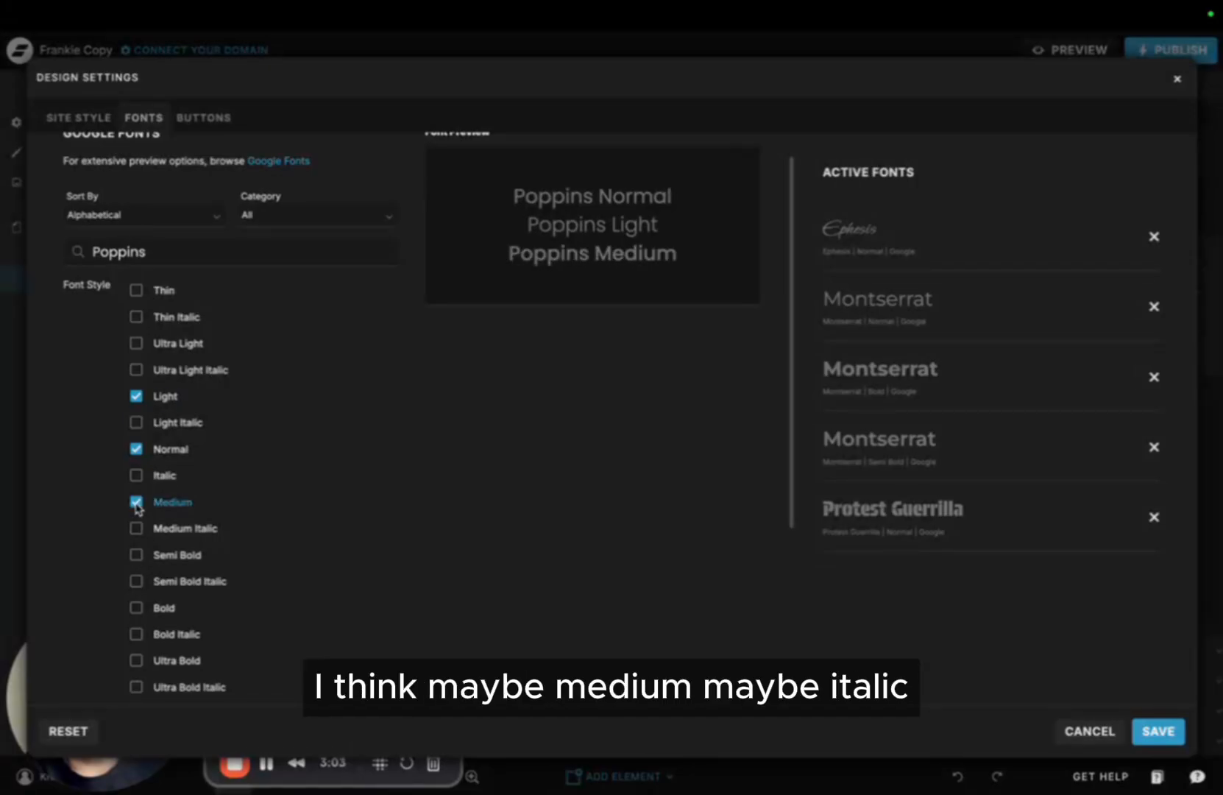
pyautogui.click(136, 476)
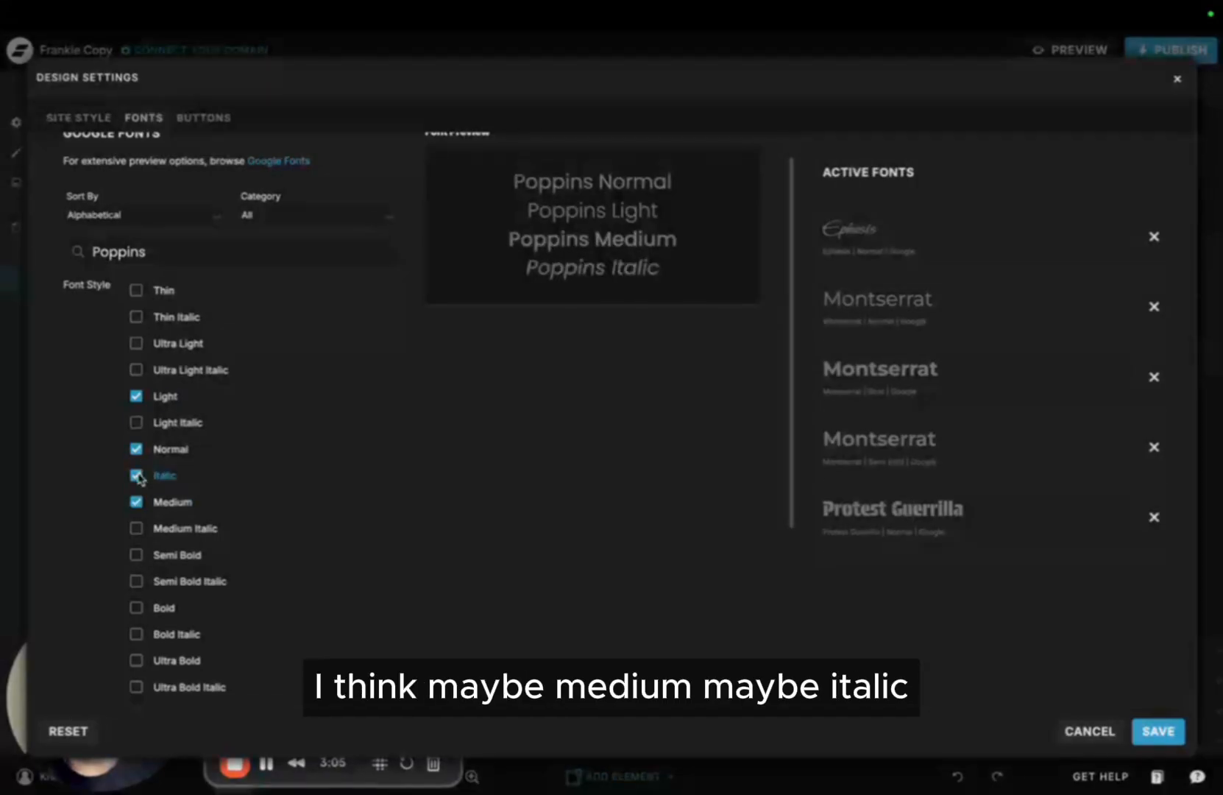
# Include the Light Italic style of Poppins in the font selection as well
pyautogui.click(136, 425)
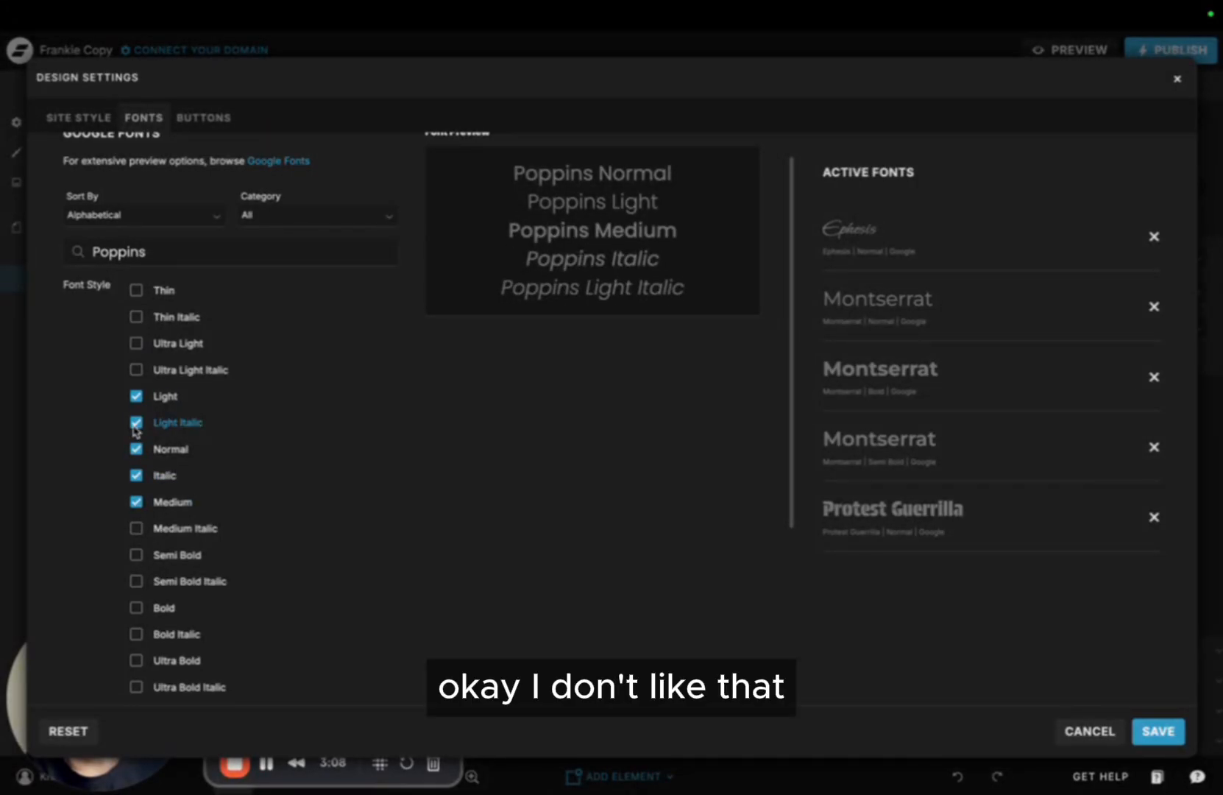
pyautogui.click(135, 424)
pyautogui.click(136, 425)
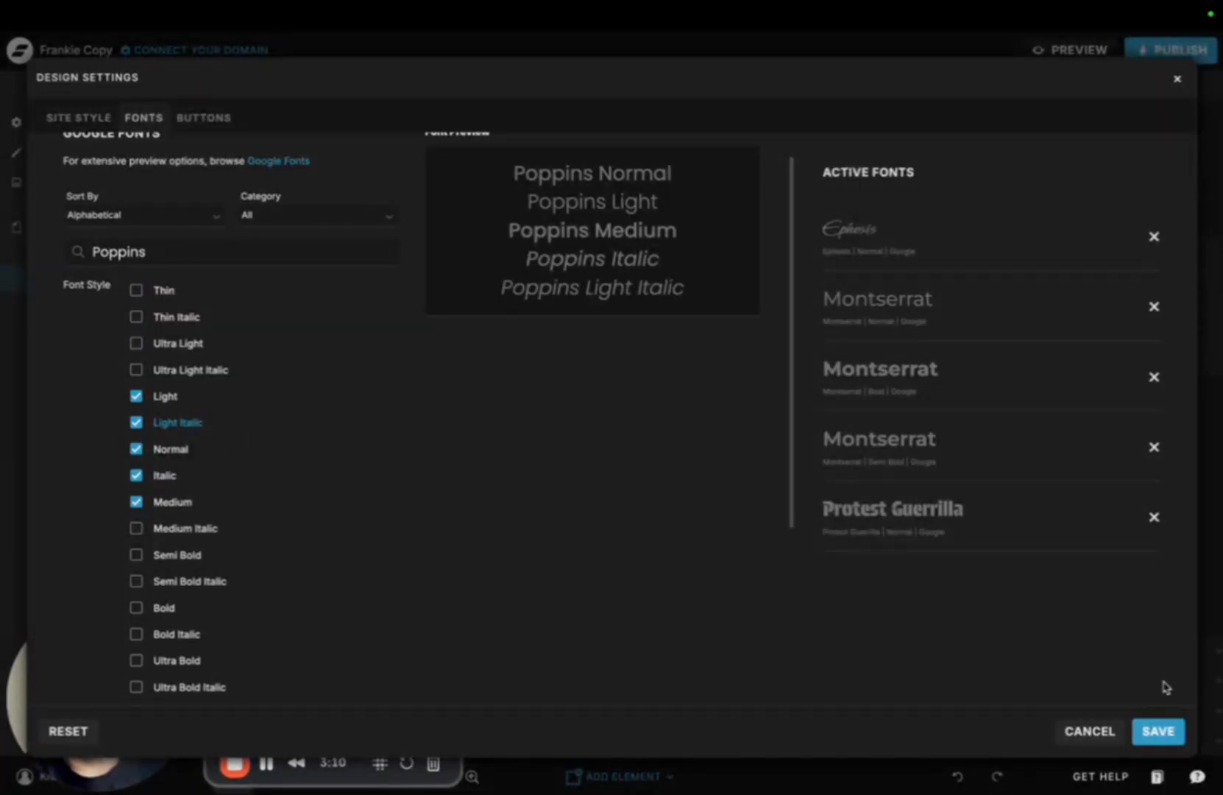
# Remove Ephesis, the Normal, Bold and Semi Bold styles of Montserrat, and Protest Guerrilla from the site's active fonts
pyautogui.click(1152, 237)
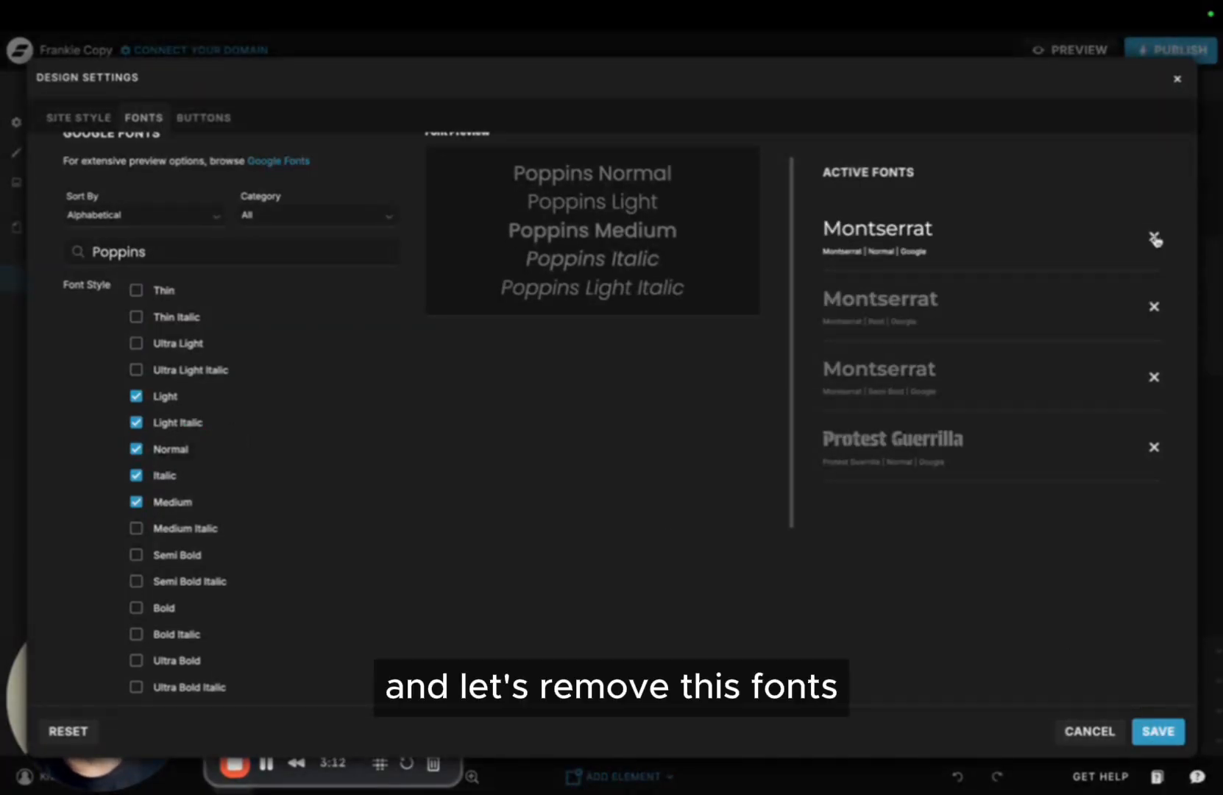
pyautogui.click(1154, 237)
pyautogui.click(1154, 237)
pyautogui.click(1153, 237)
pyautogui.click(1154, 237)
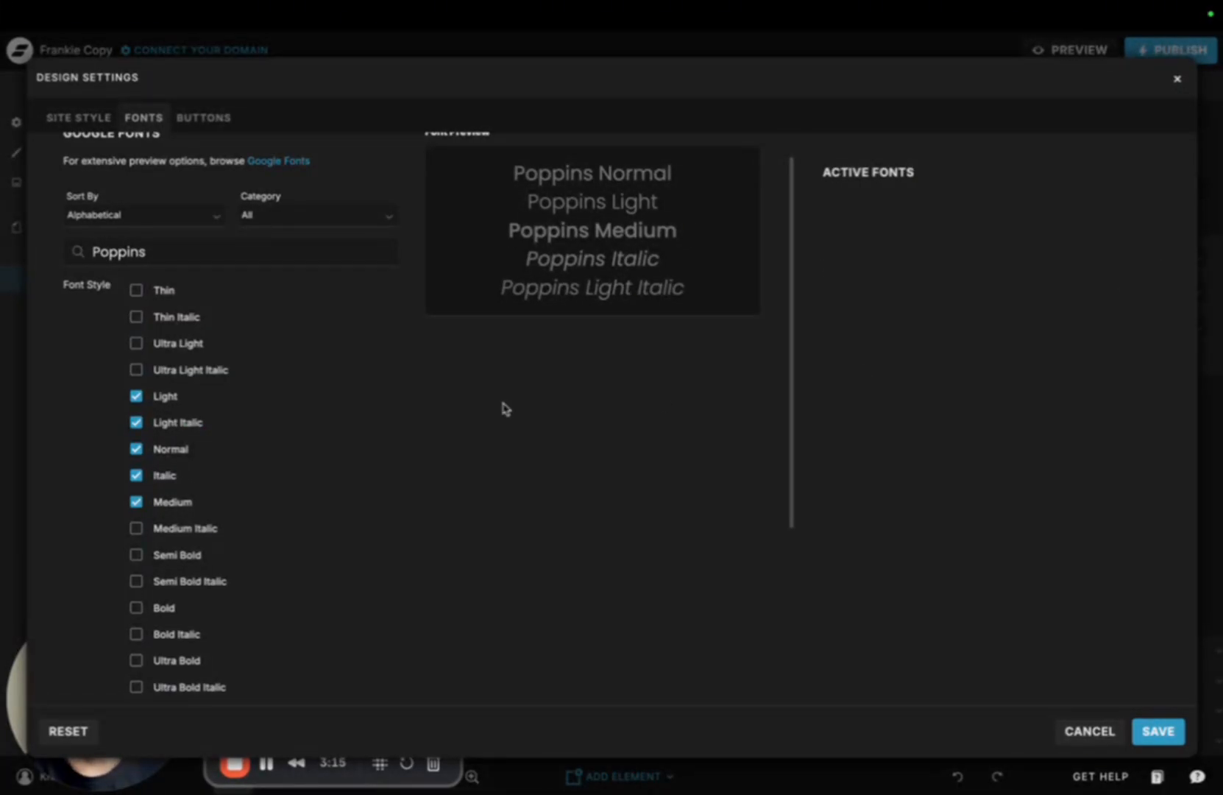
# Add the selected Poppins styles to the site's active fonts and save the design settings
pyautogui.scroll(-4, 335, 527)
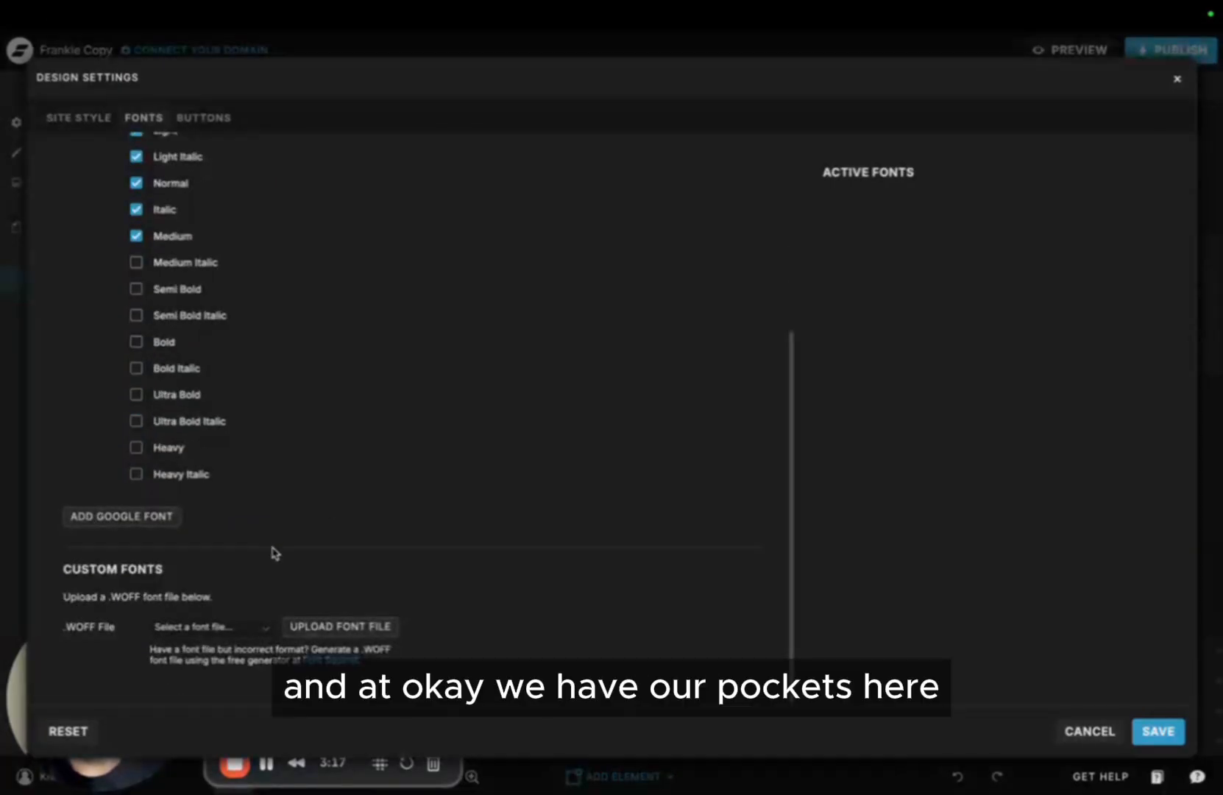
pyautogui.click(136, 518)
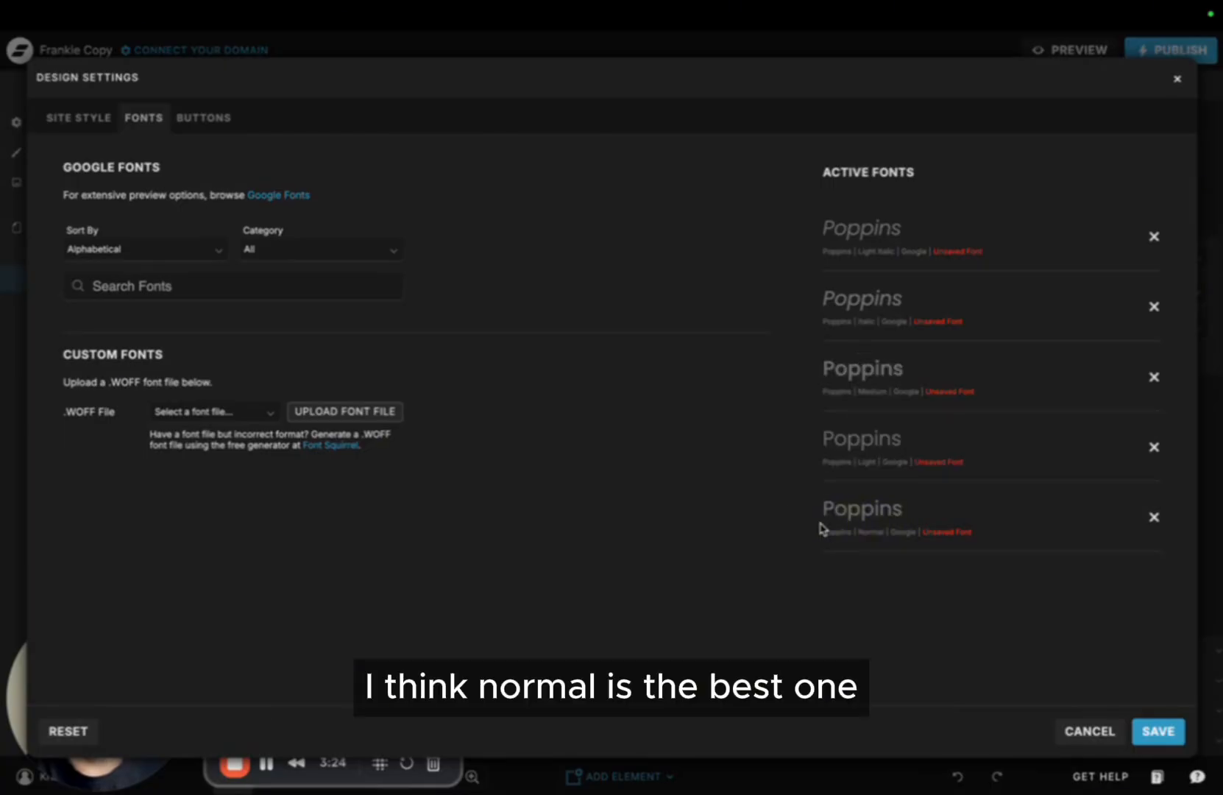
pyautogui.click(94, 120)
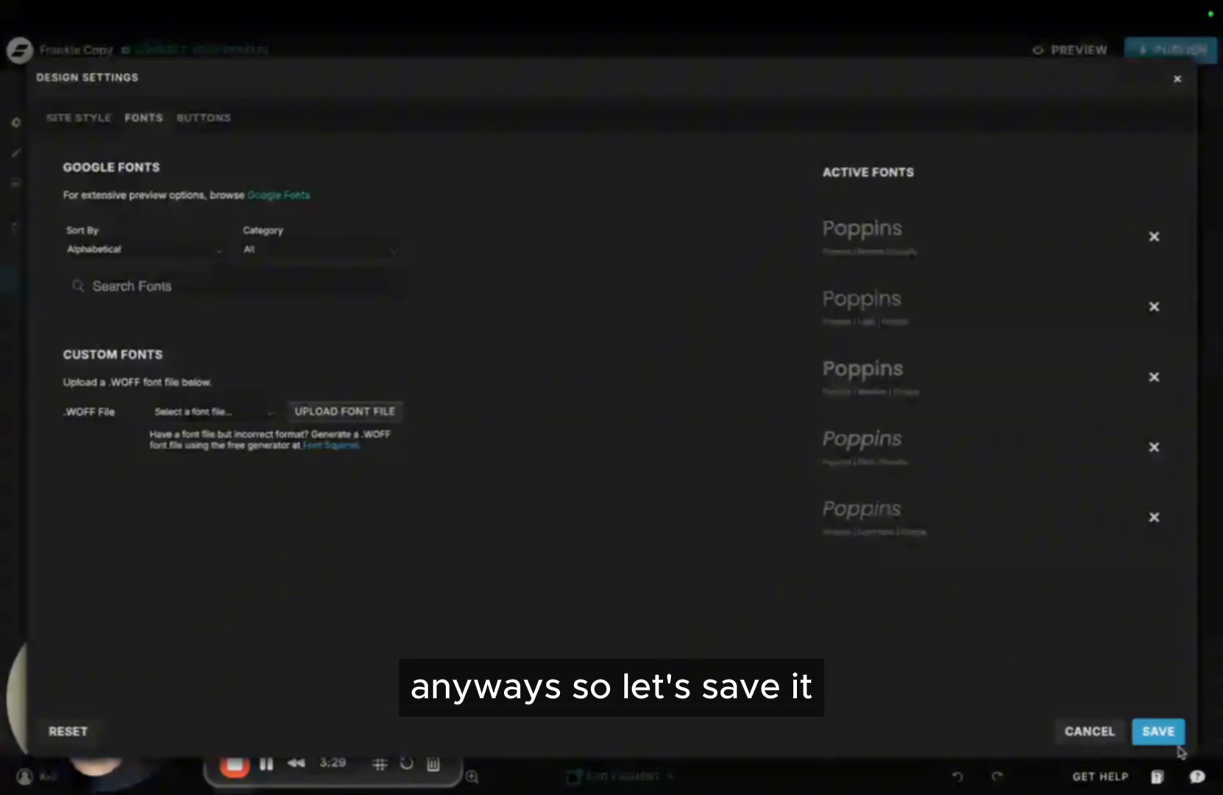
pyautogui.click(1157, 731)
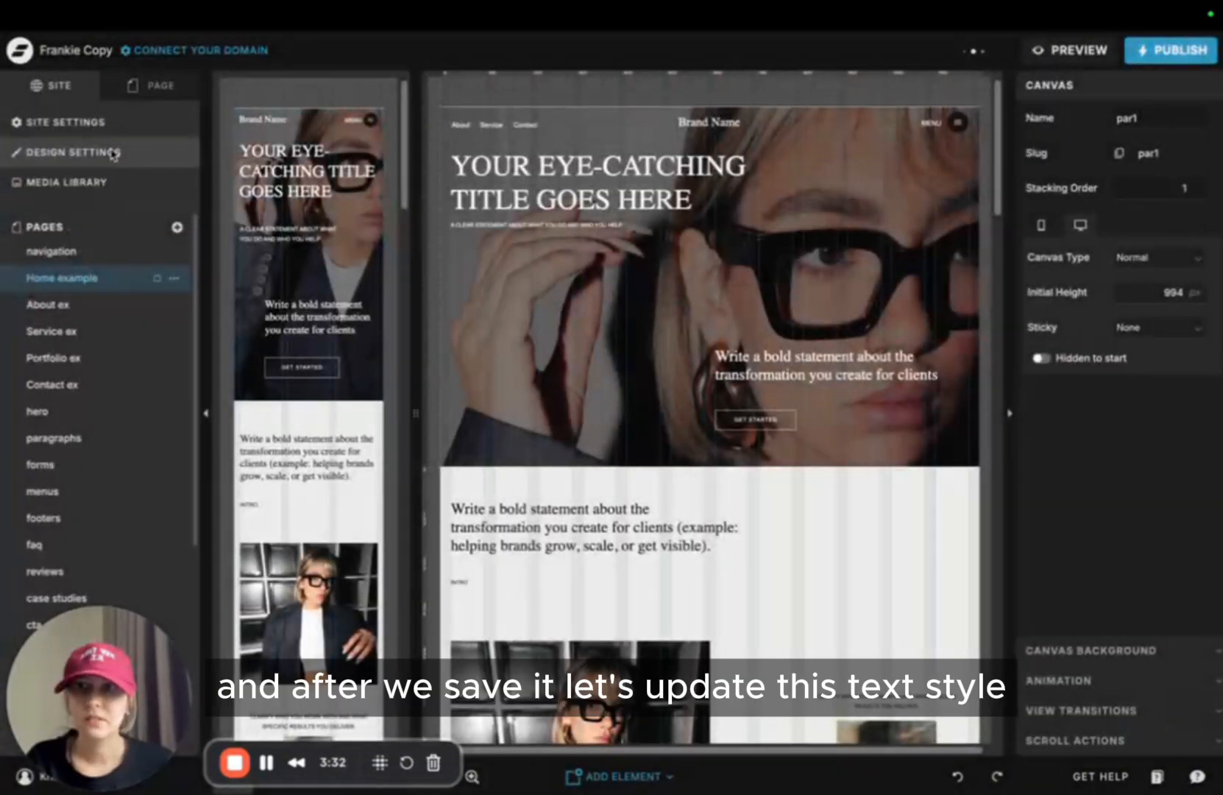
# Reopen the site style settings and set the Title and Heading type styles to Poppins Normal
pyautogui.click(108, 152)
pyautogui.click(67, 120)
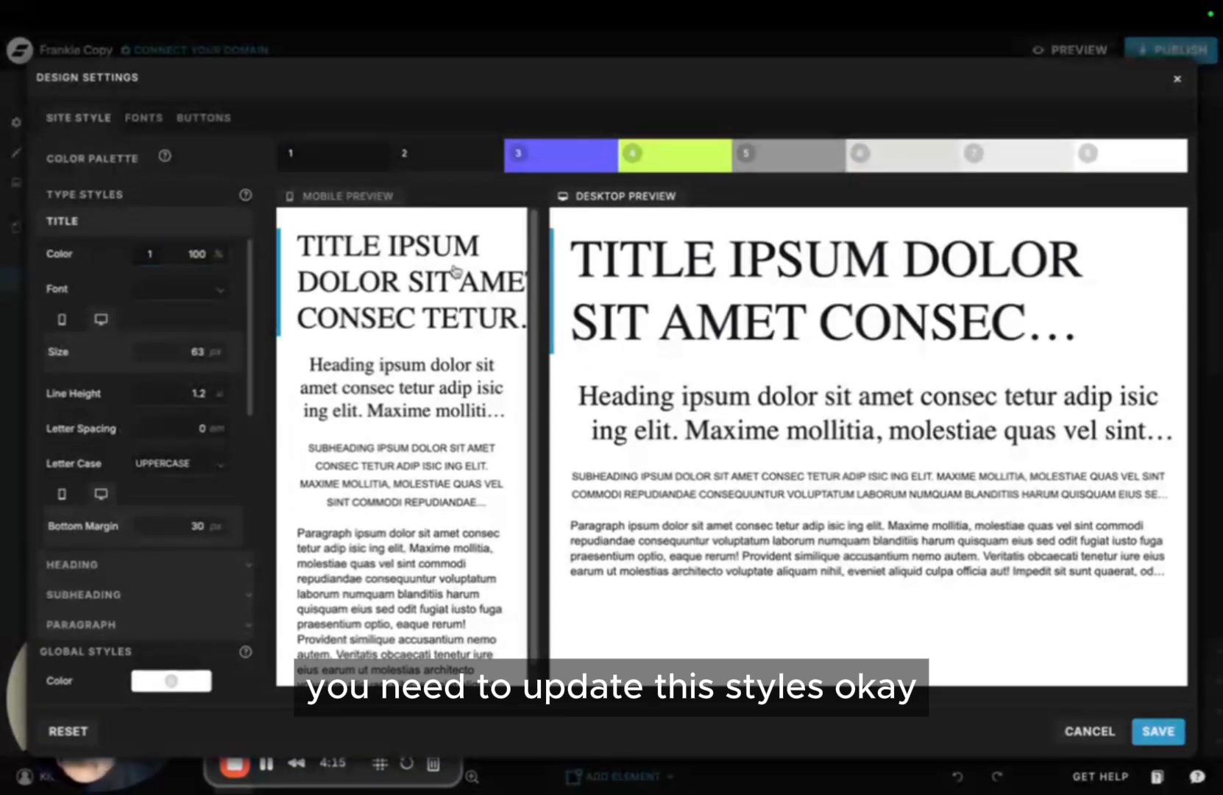
pyautogui.click(185, 290)
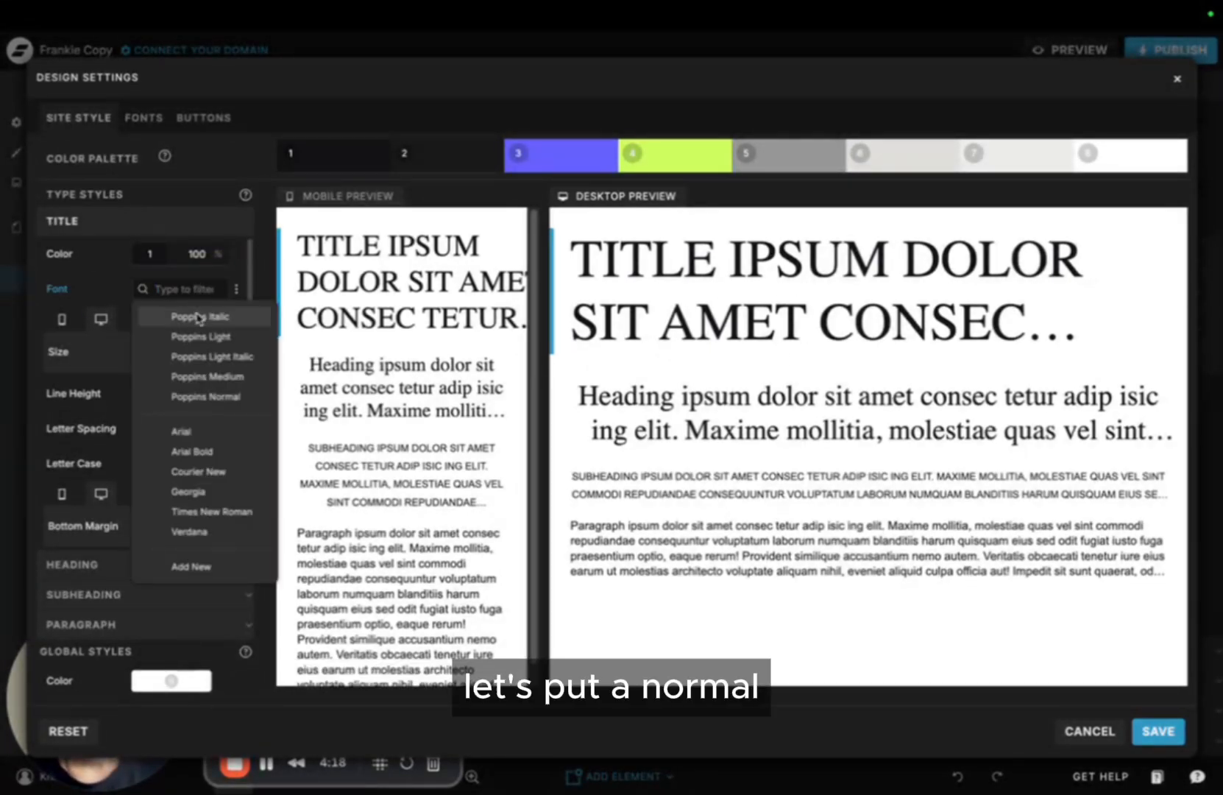
pyautogui.click(210, 397)
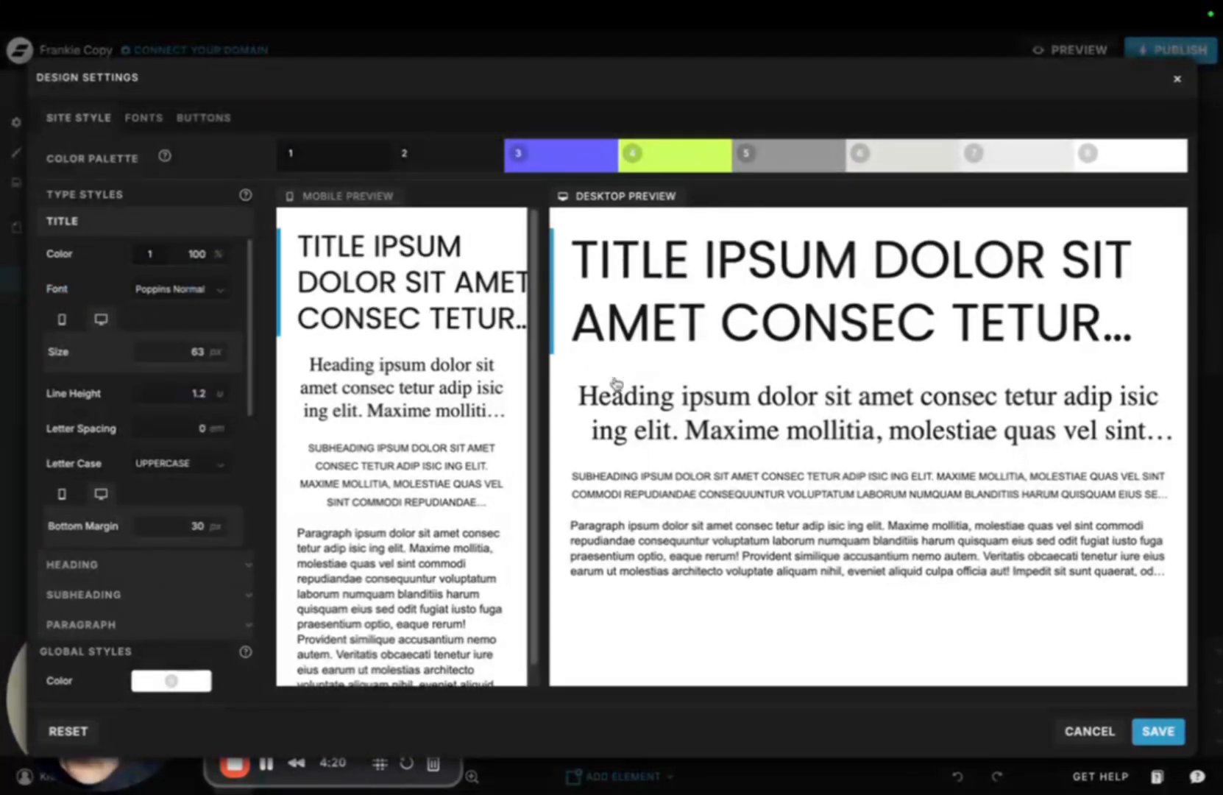
pyautogui.click(72, 564)
pyautogui.click(180, 318)
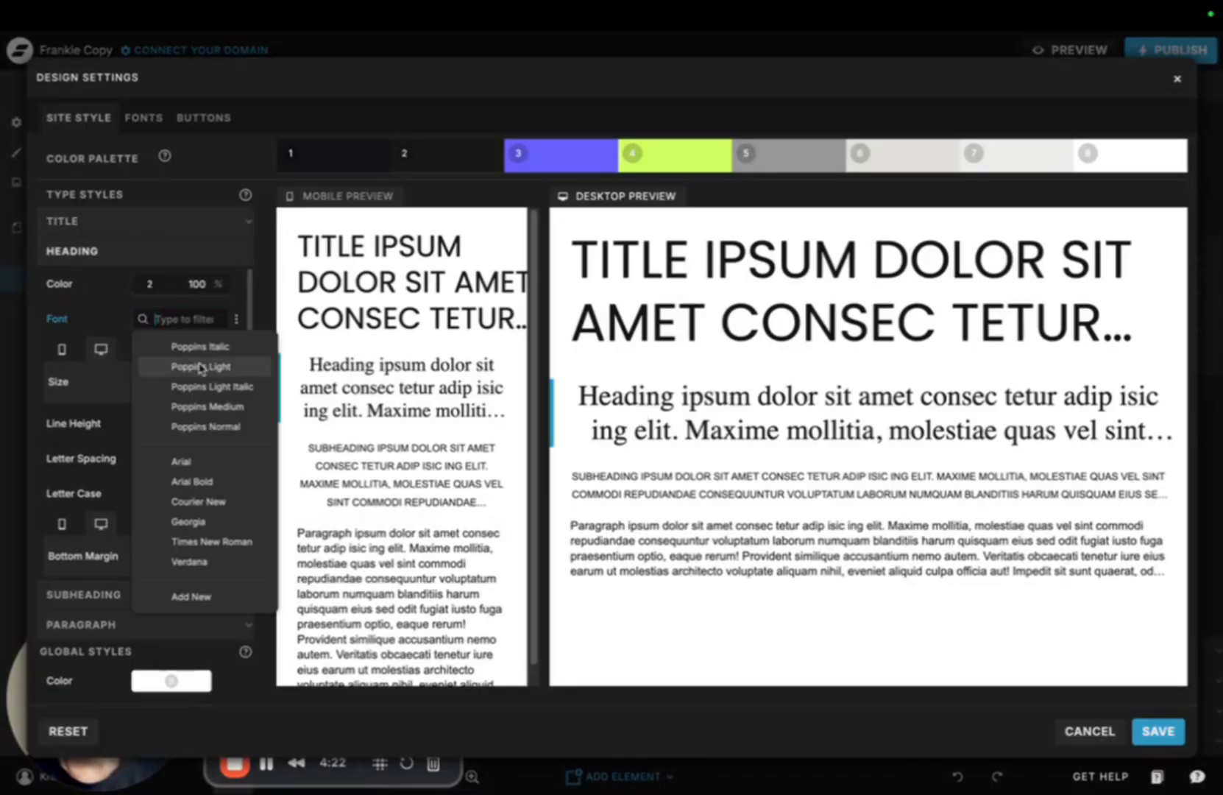
pyautogui.click(222, 427)
# Set the Subheading and Paragraph type styles to the Poppins Light font
pyautogui.click(661, 483)
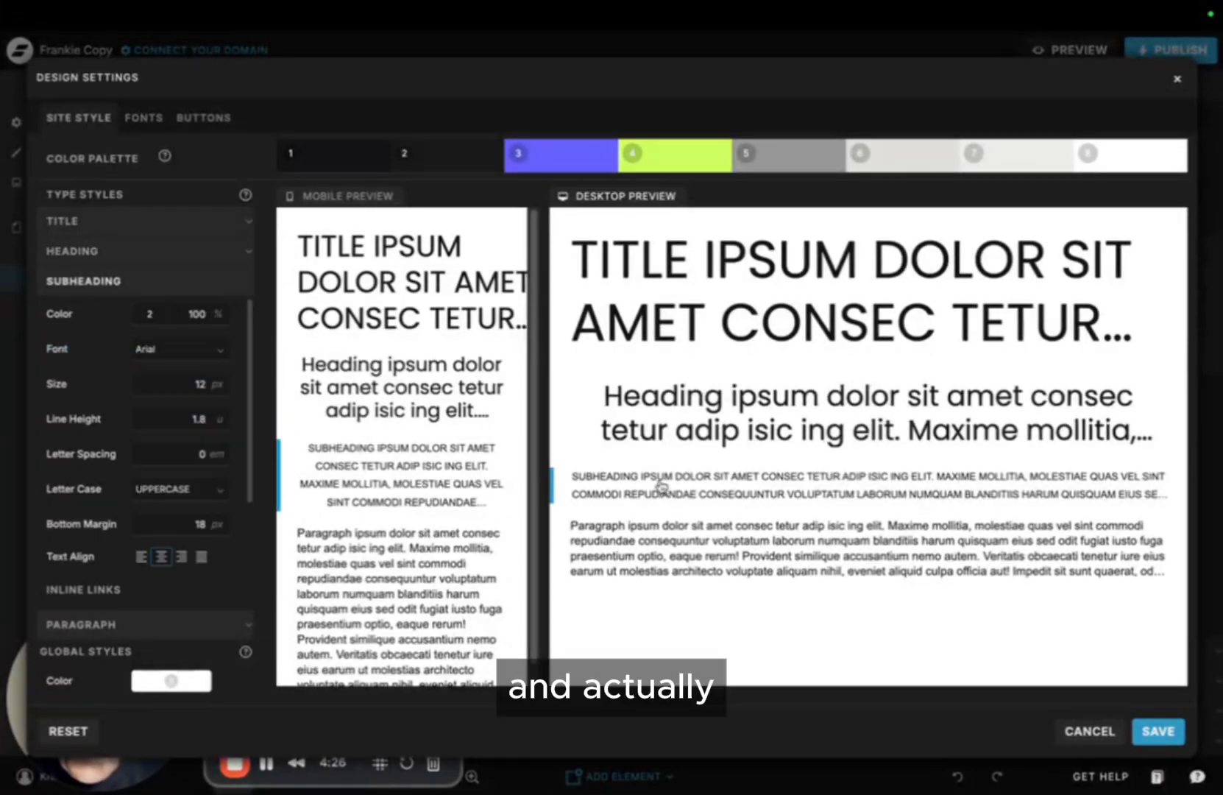
pyautogui.click(173, 348)
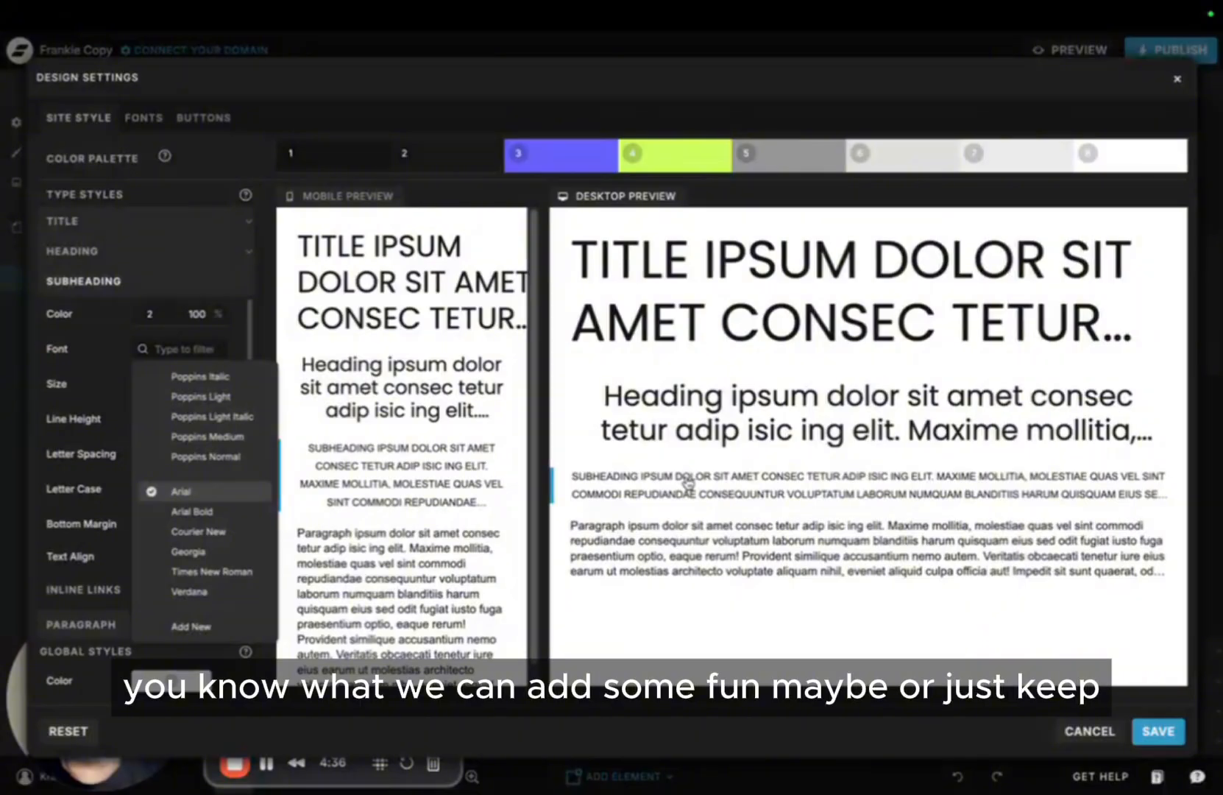
pyautogui.click(209, 397)
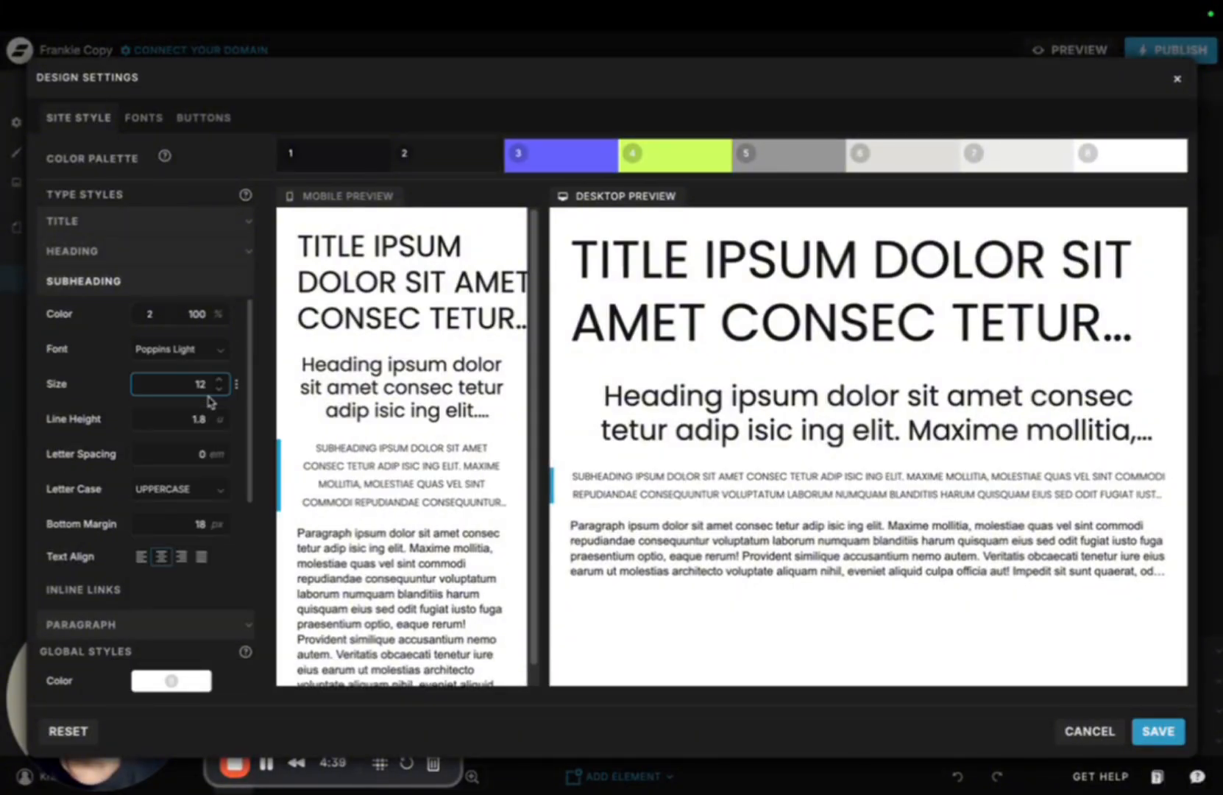
pyautogui.click(203, 385)
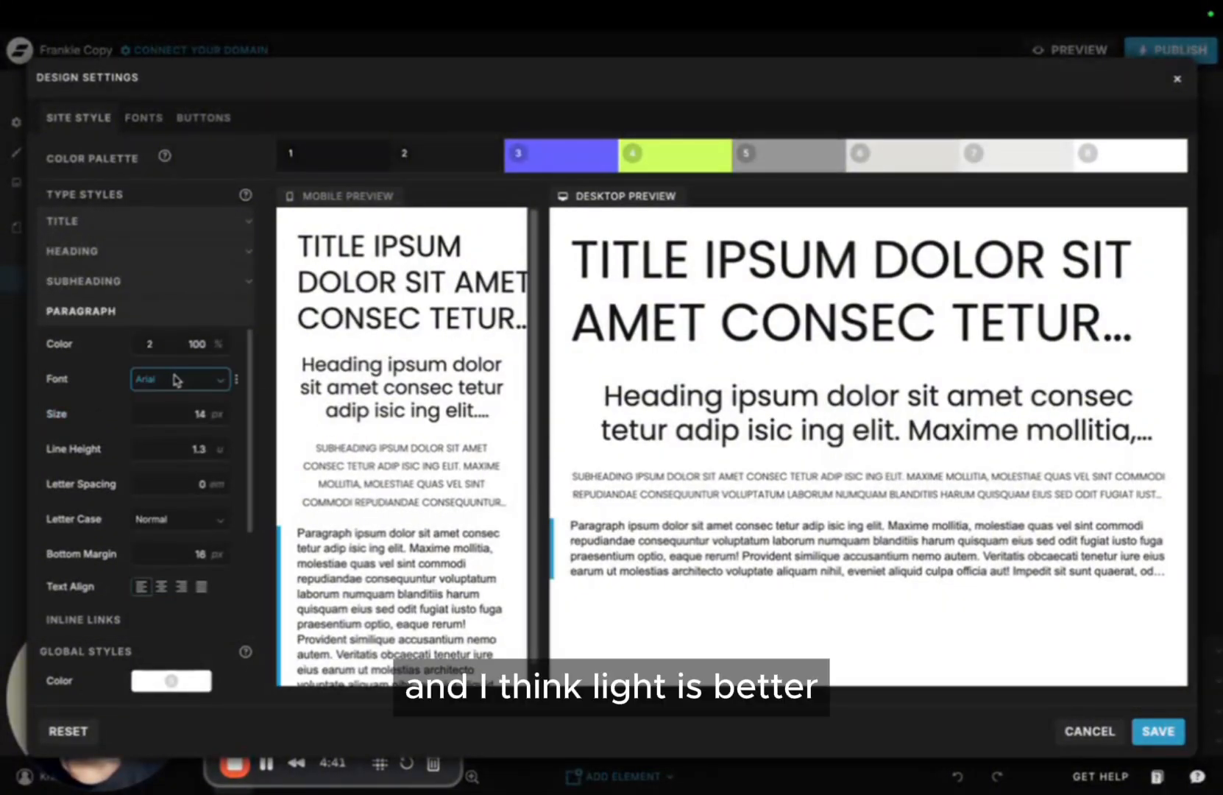
pyautogui.click(176, 379)
pyautogui.click(178, 425)
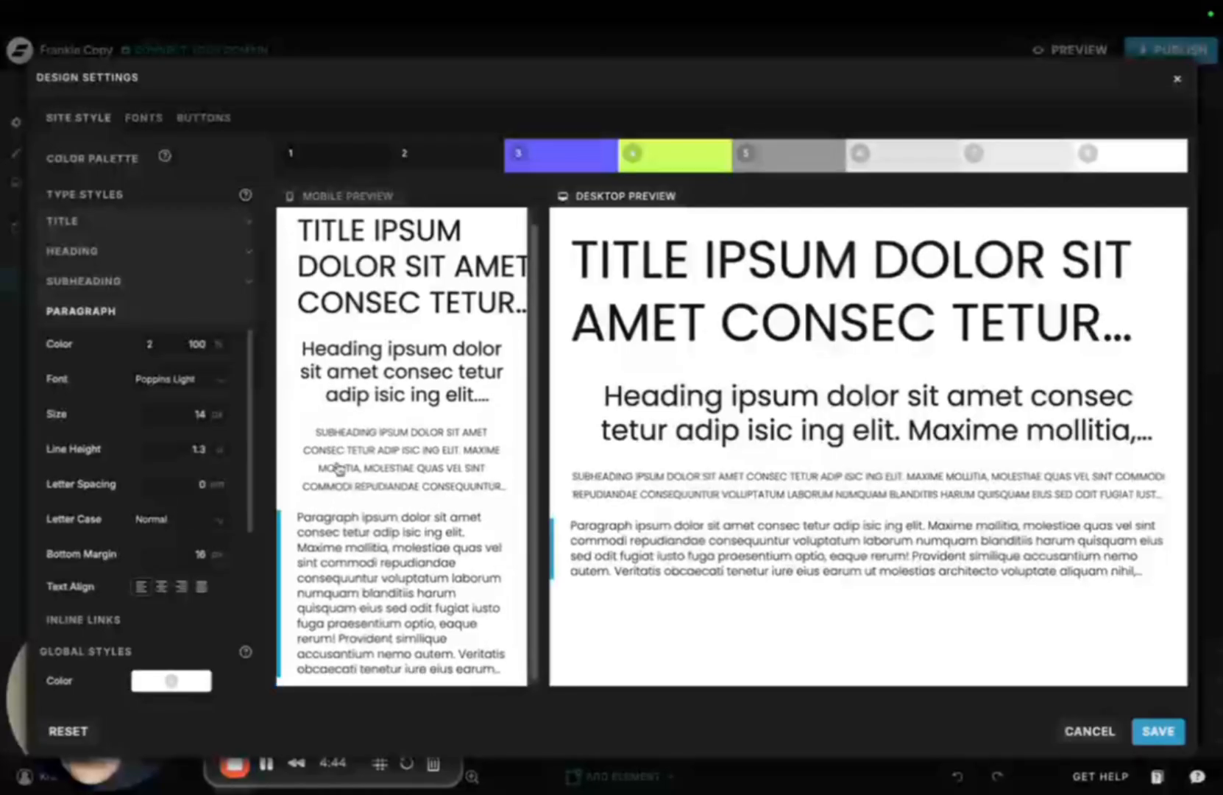
pyautogui.scroll(1, 392, 342)
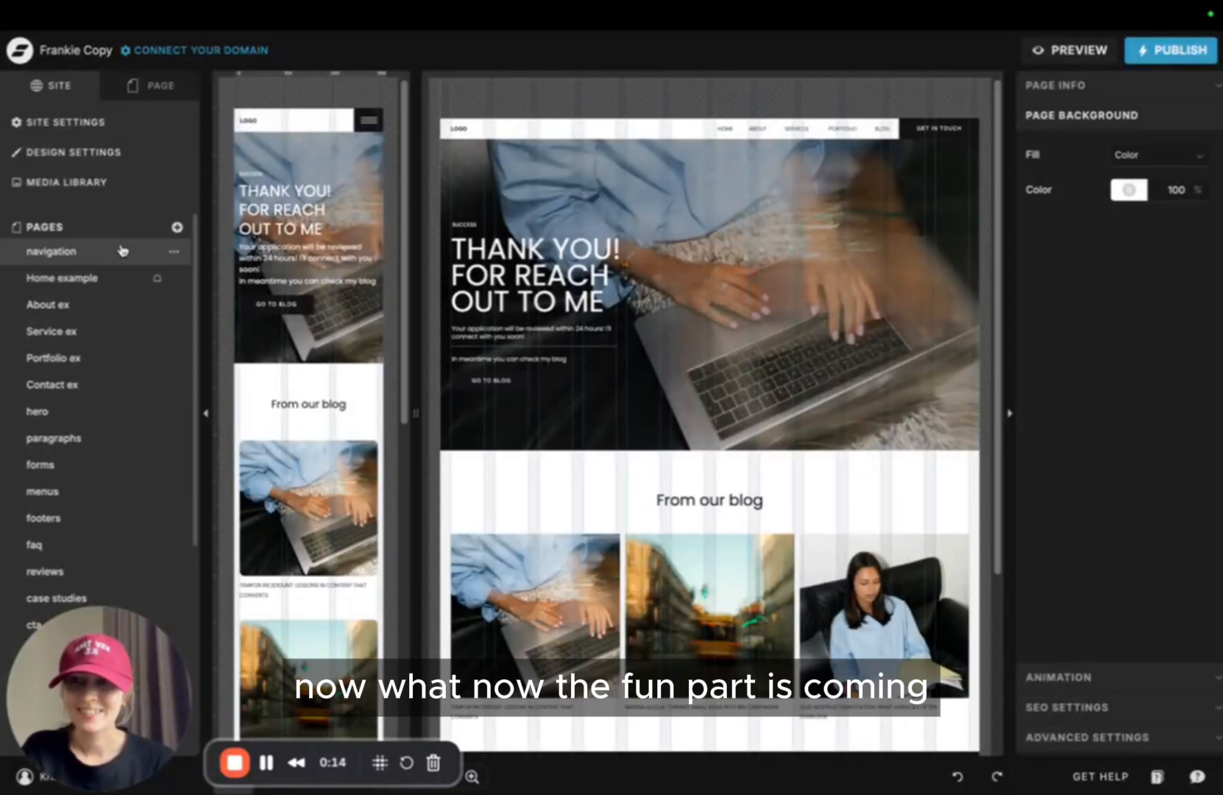
# Add a blank page to the site and rename it Homepage
pyautogui.click(178, 228)
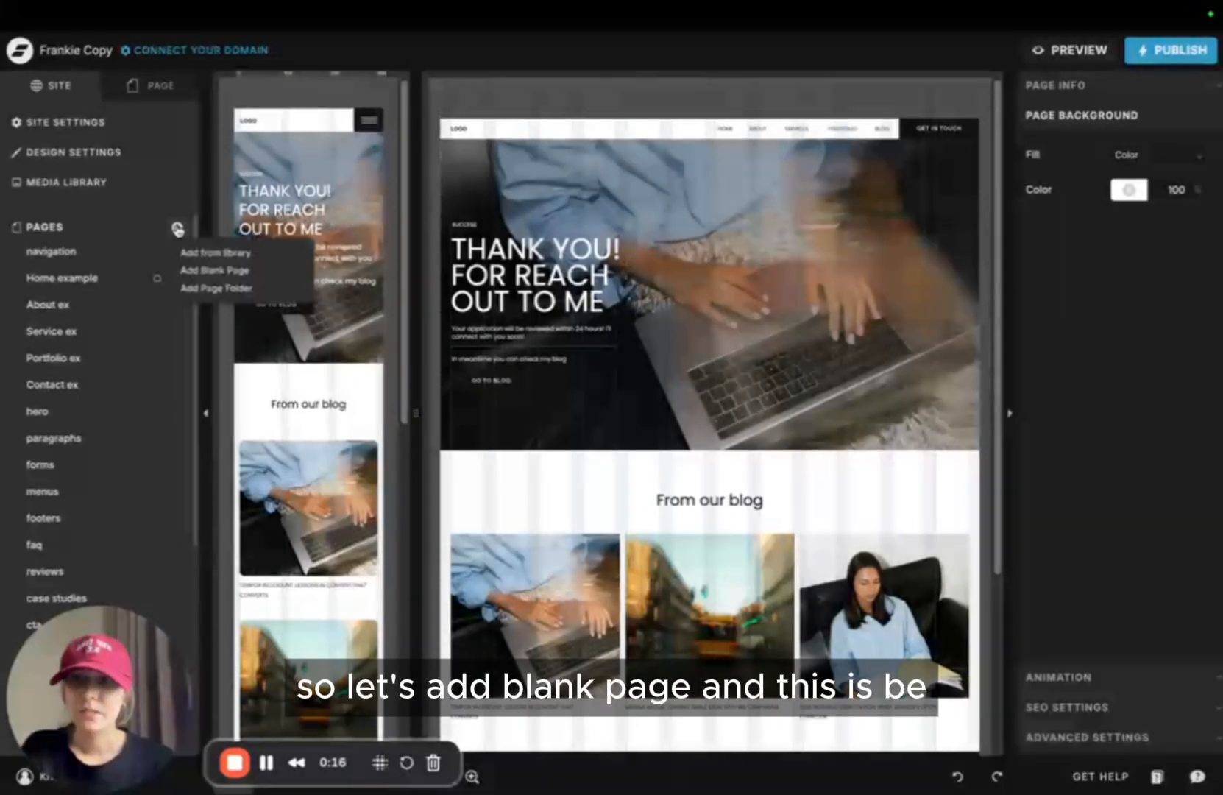
pyautogui.click(214, 270)
pyautogui.scroll(-4, 73, 331)
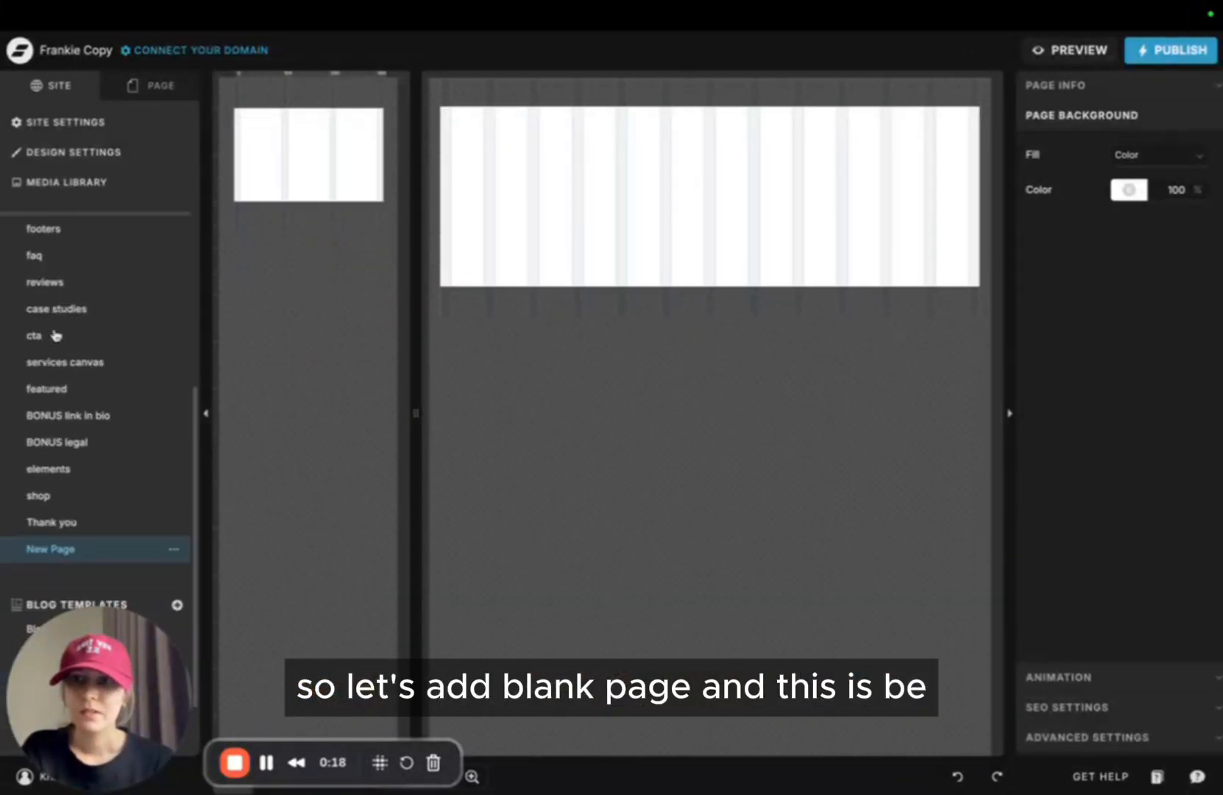
pyautogui.doubleClick(61, 555)
pyautogui.write('Homepage')
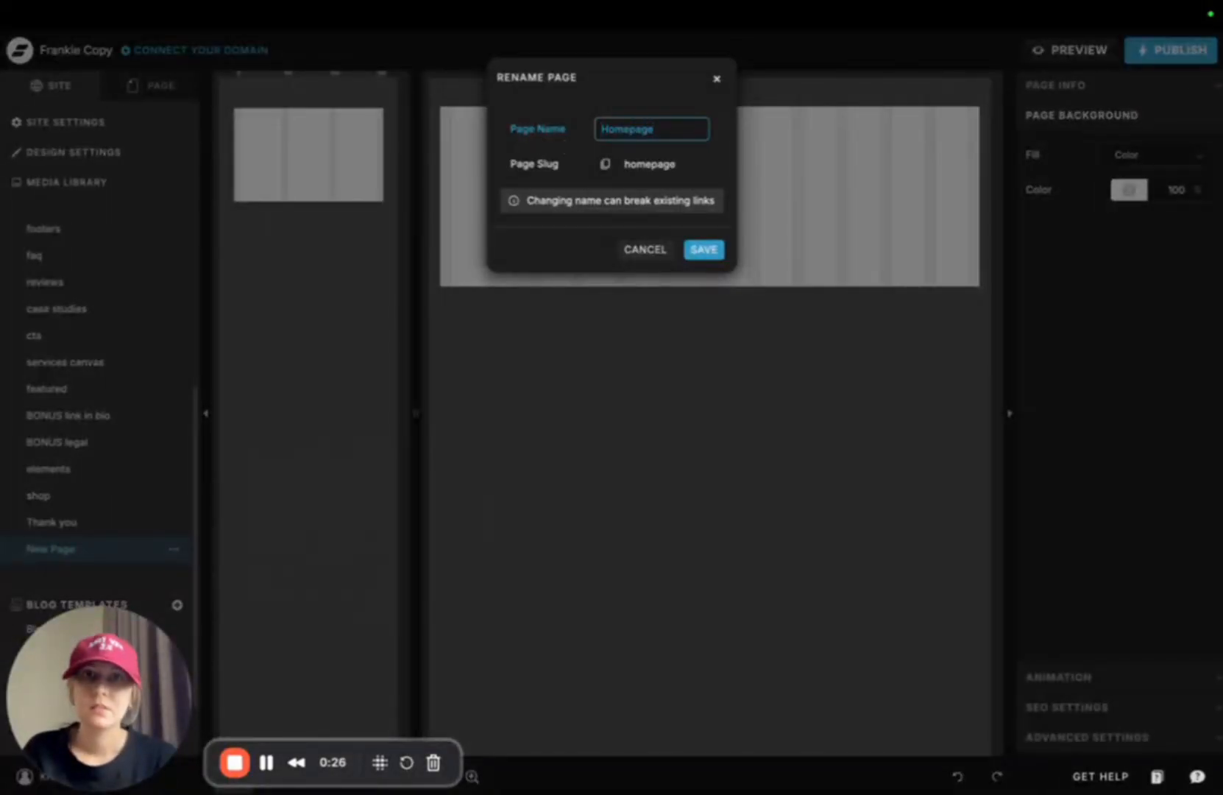
pyautogui.click(707, 253)
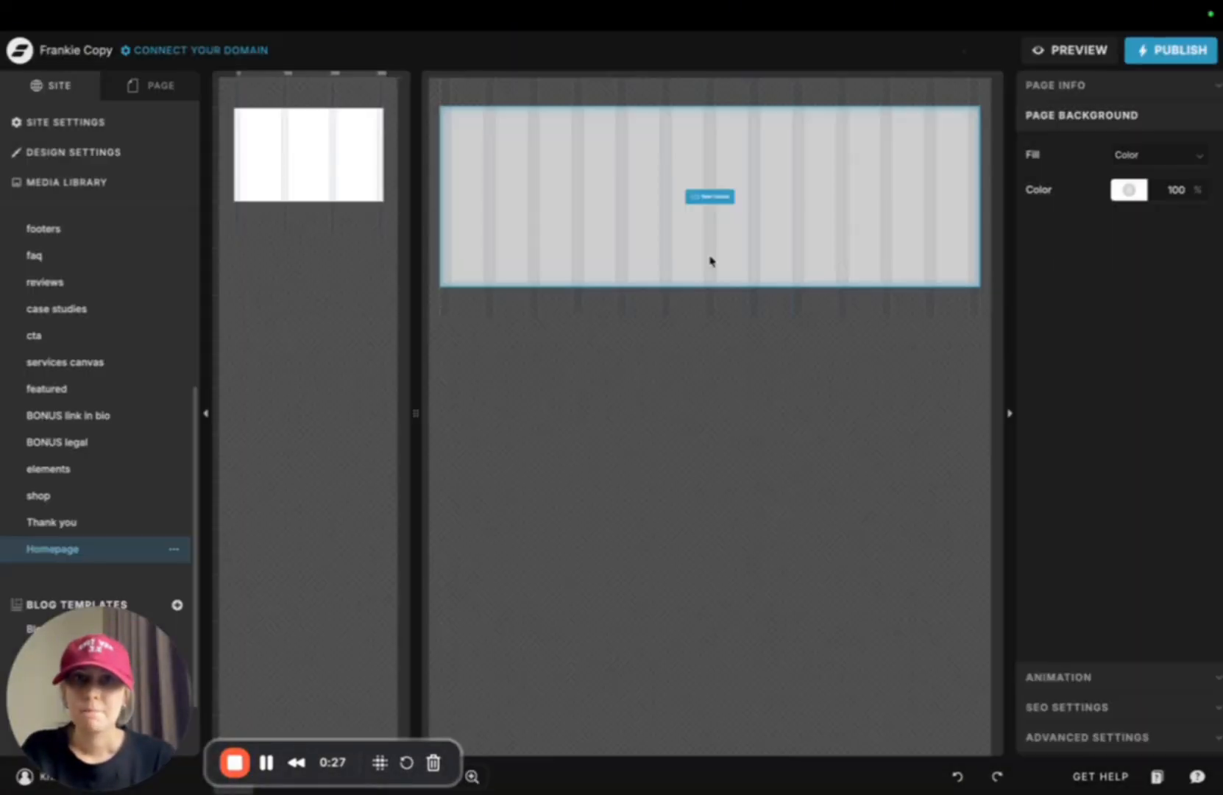
# Examine the Home example page's layout and canvas order, including its menu3 and hero1 canvases, as a structural reference
pyautogui.scroll(4, 88, 324)
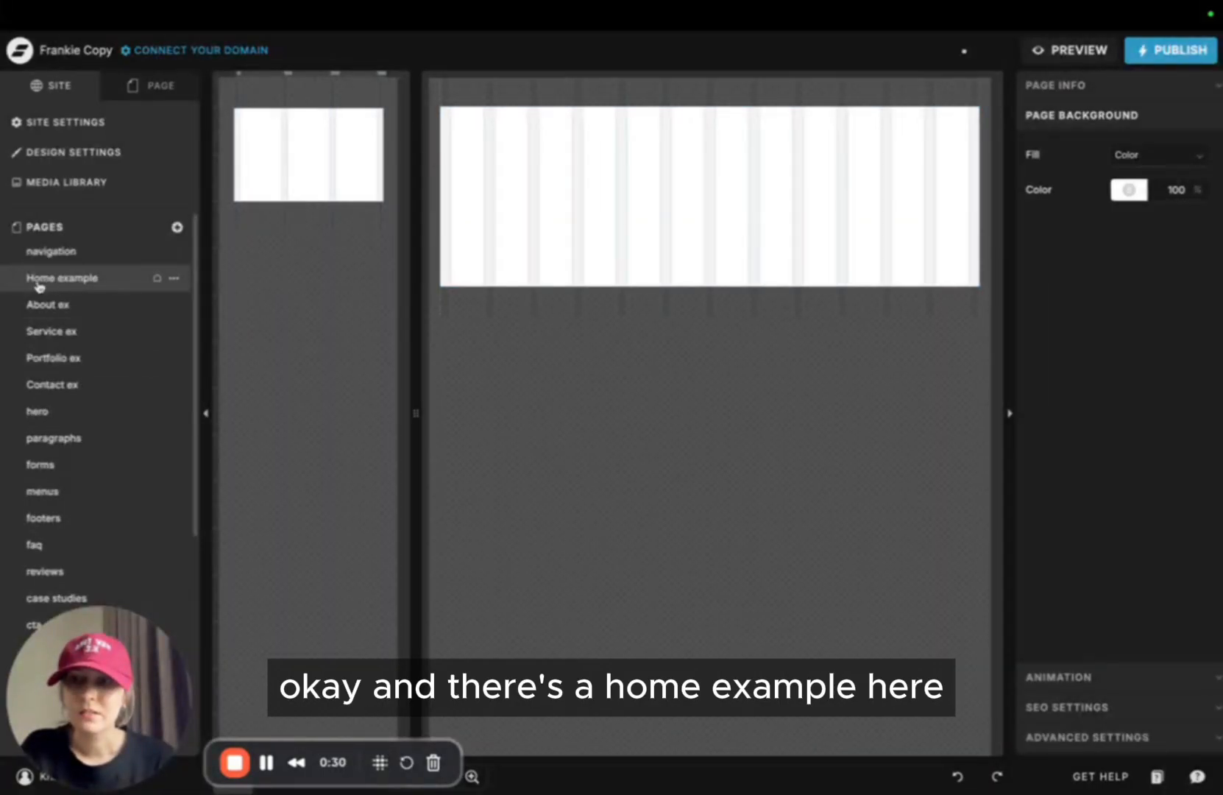
pyautogui.click(84, 278)
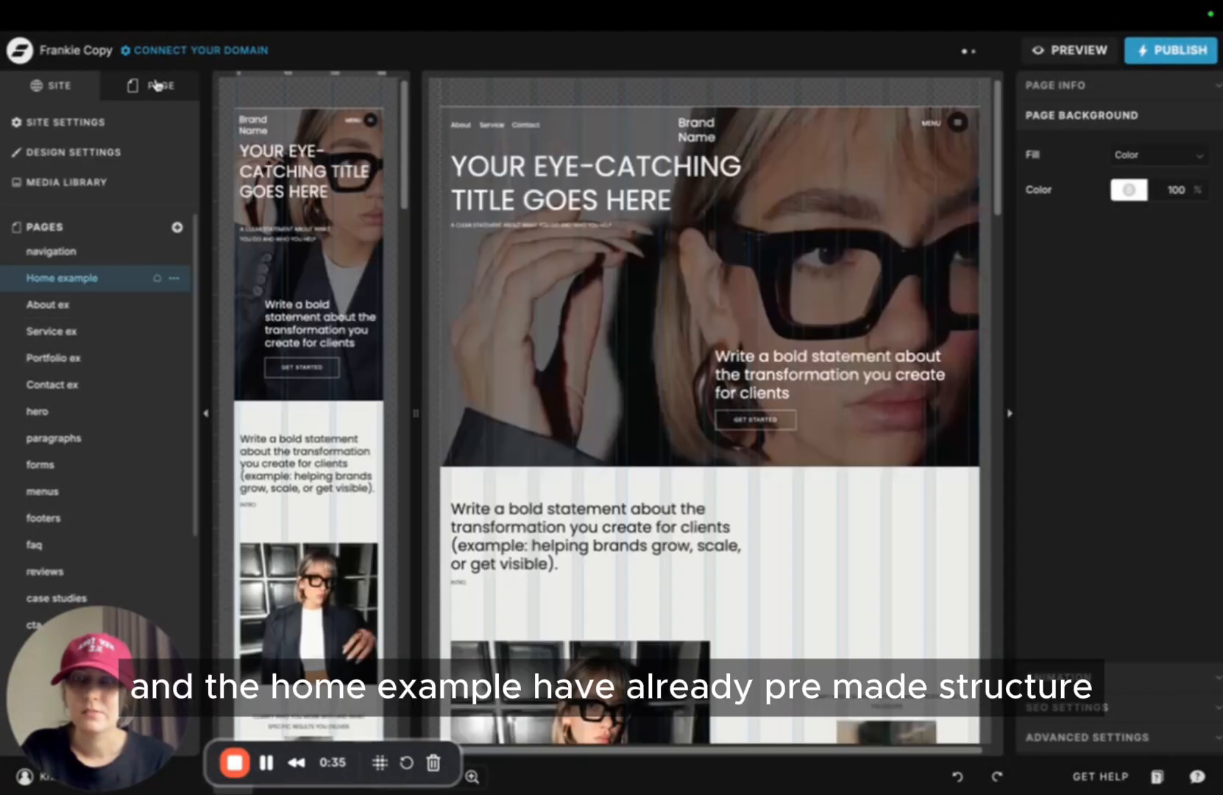
pyautogui.click(169, 88)
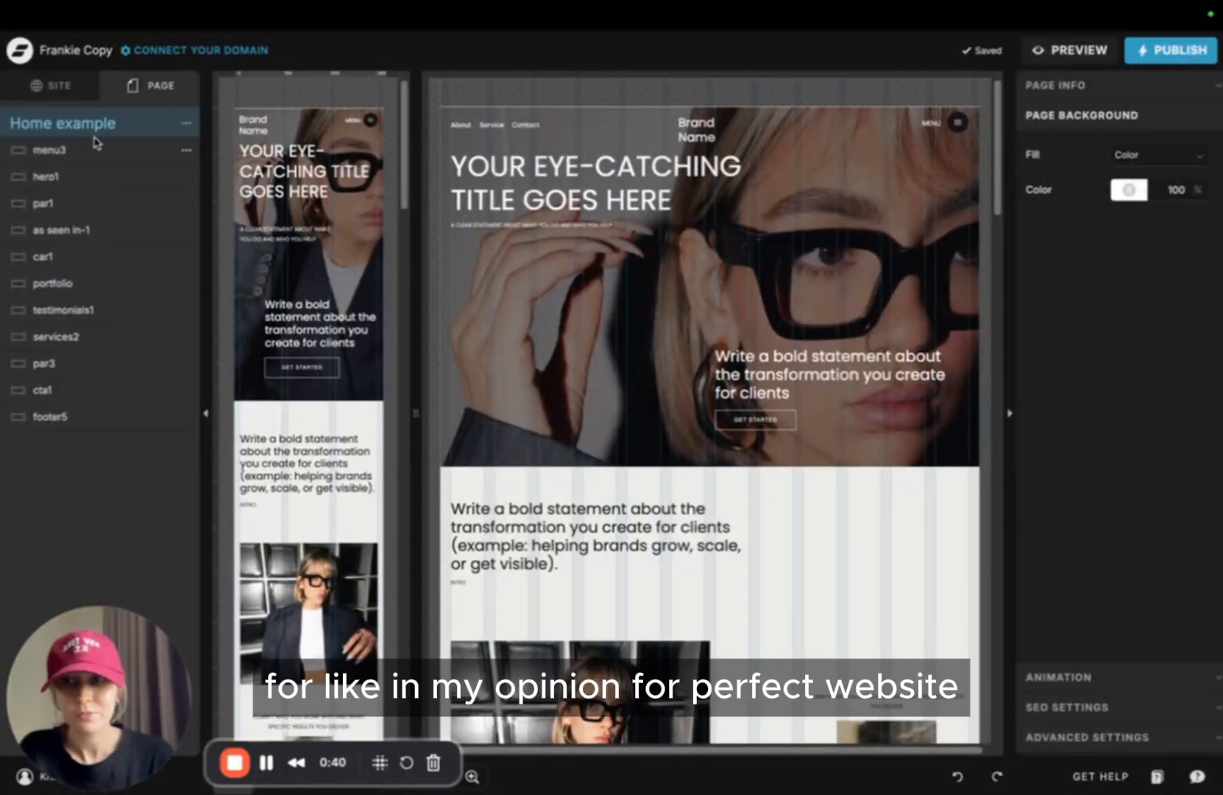
pyautogui.scroll(-10, 672, 223)
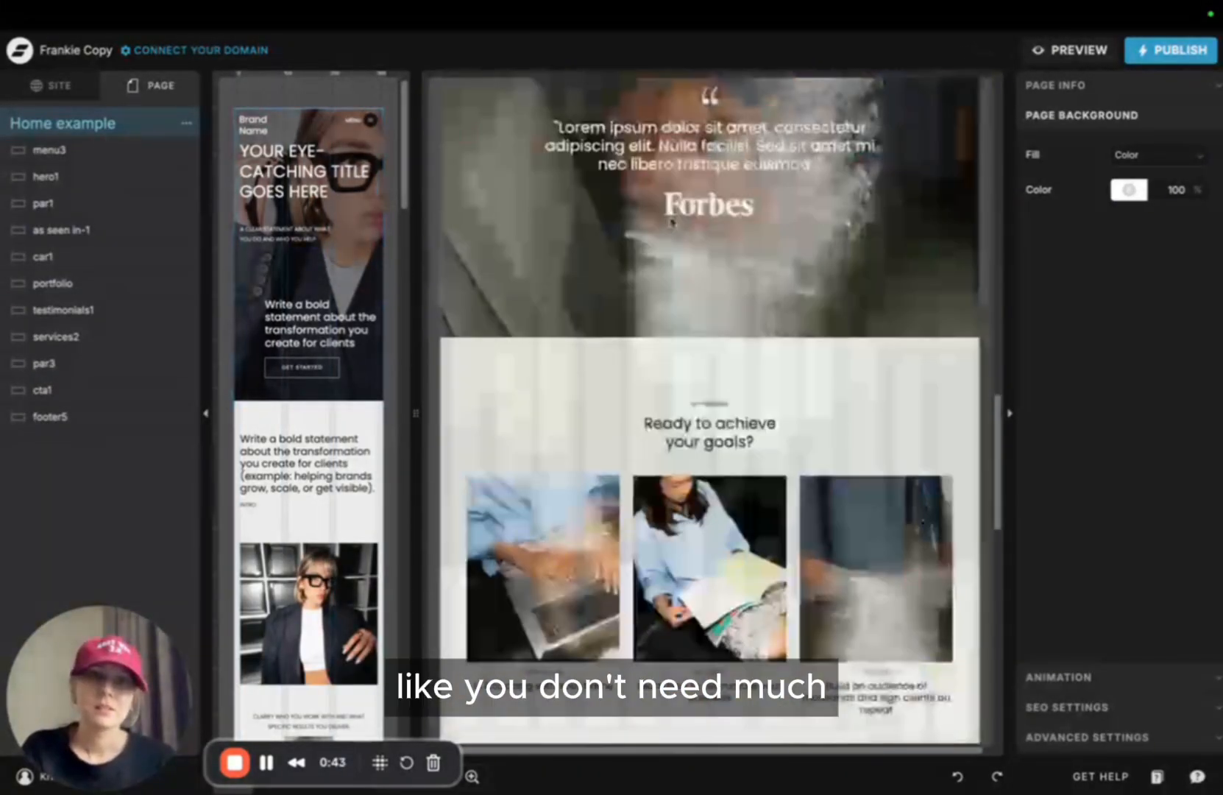
pyautogui.scroll(-5, 671, 222)
pyautogui.scroll(15, 691, 234)
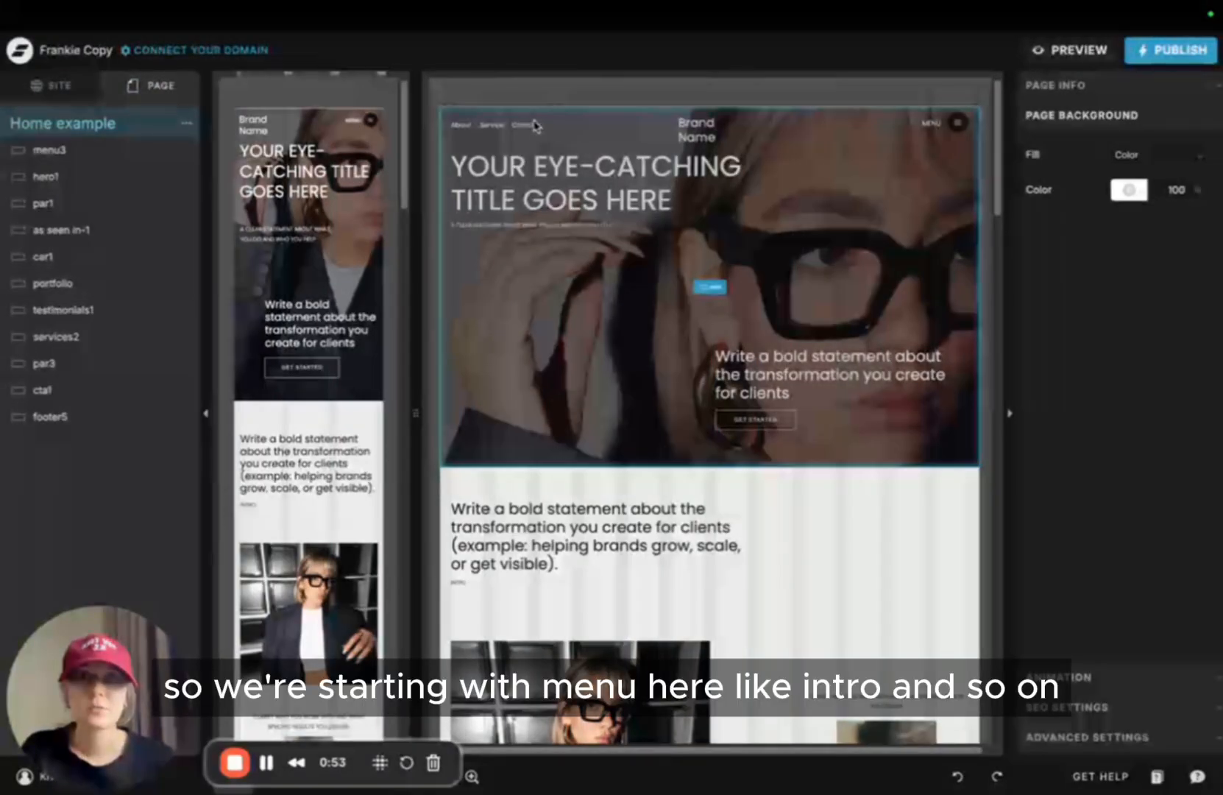
pyautogui.click(80, 152)
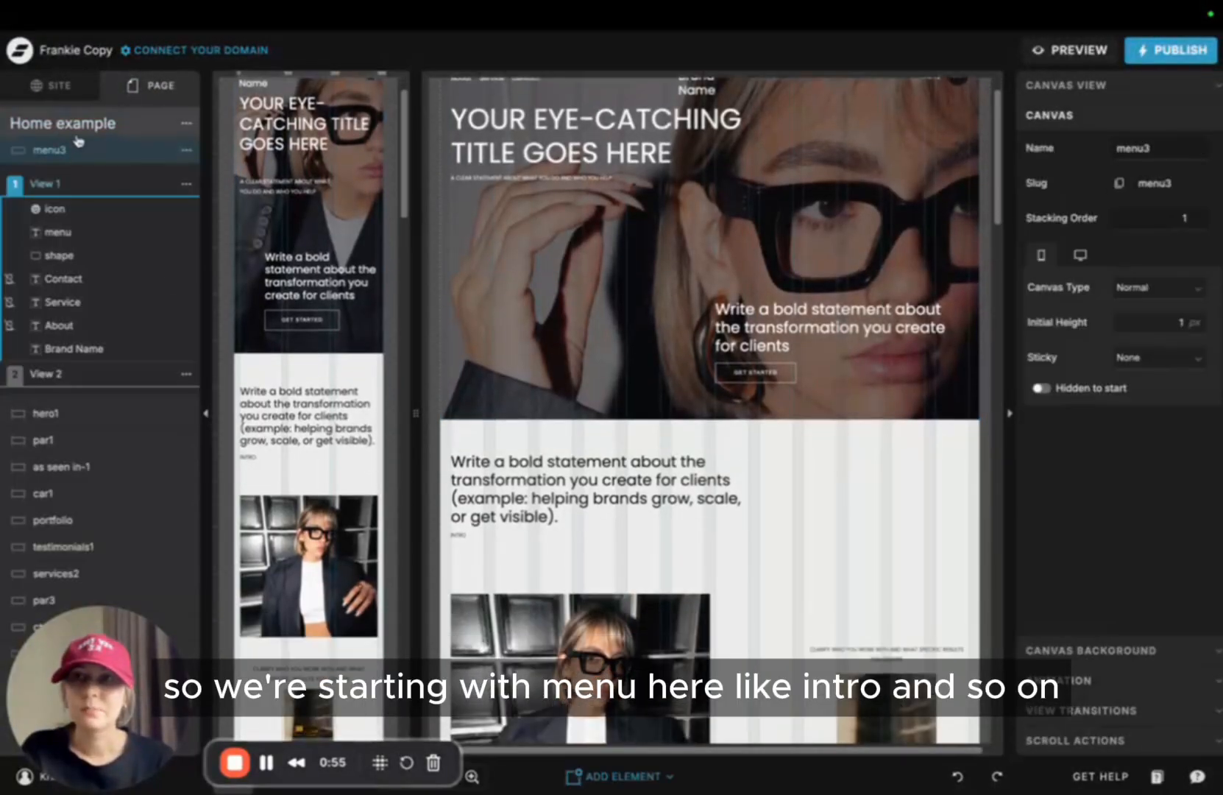
pyautogui.click(89, 416)
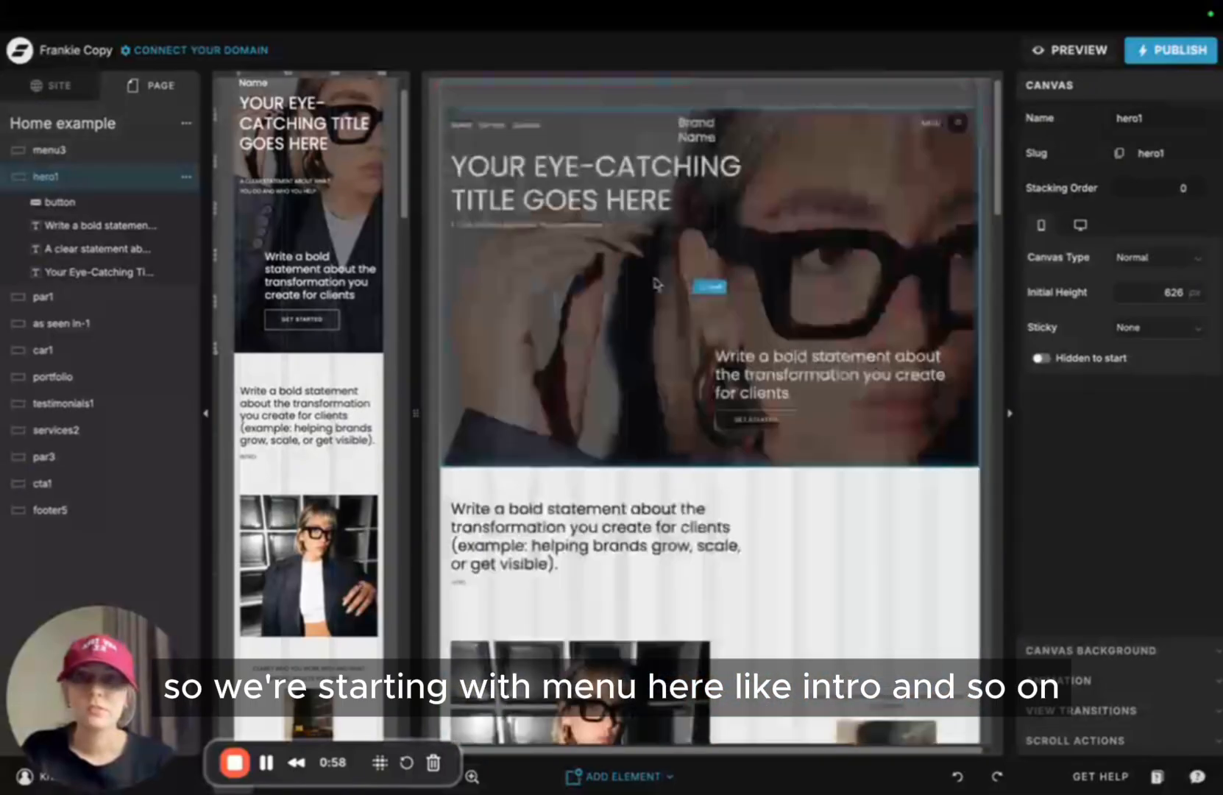
pyautogui.click(38, 89)
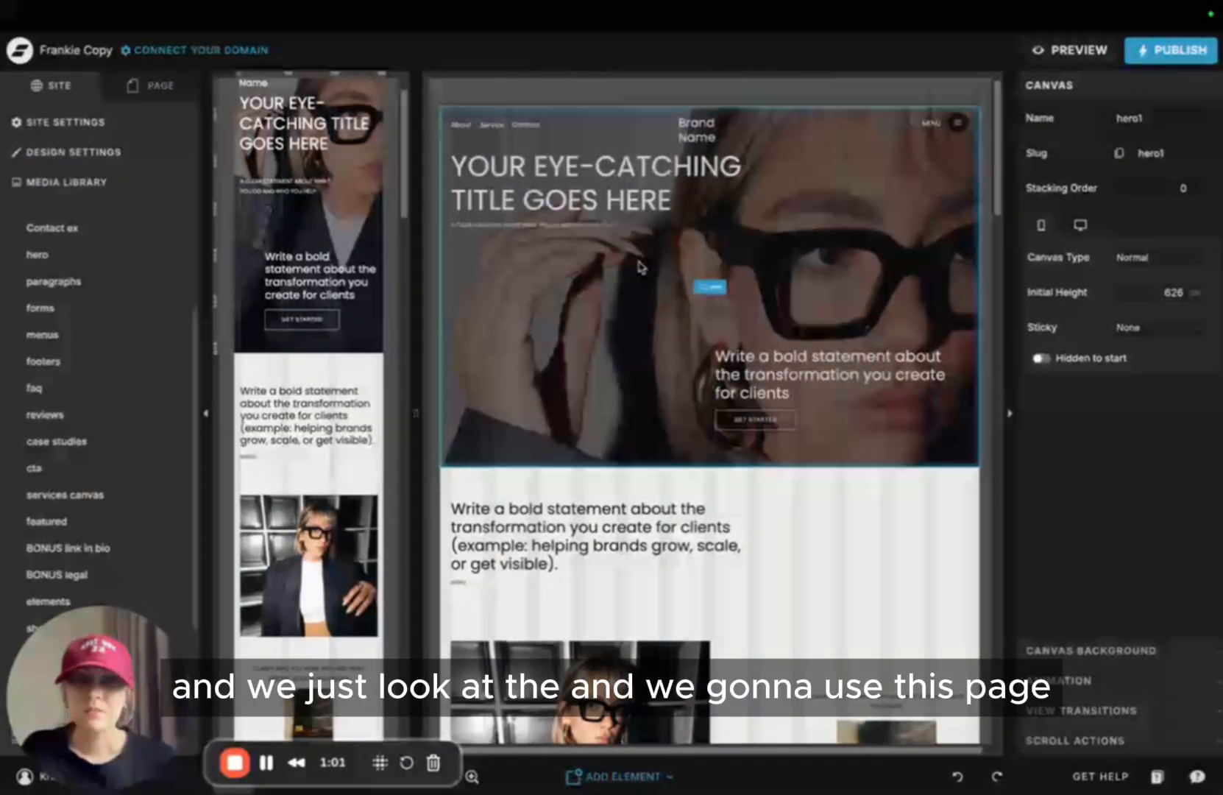
pyautogui.click(151, 85)
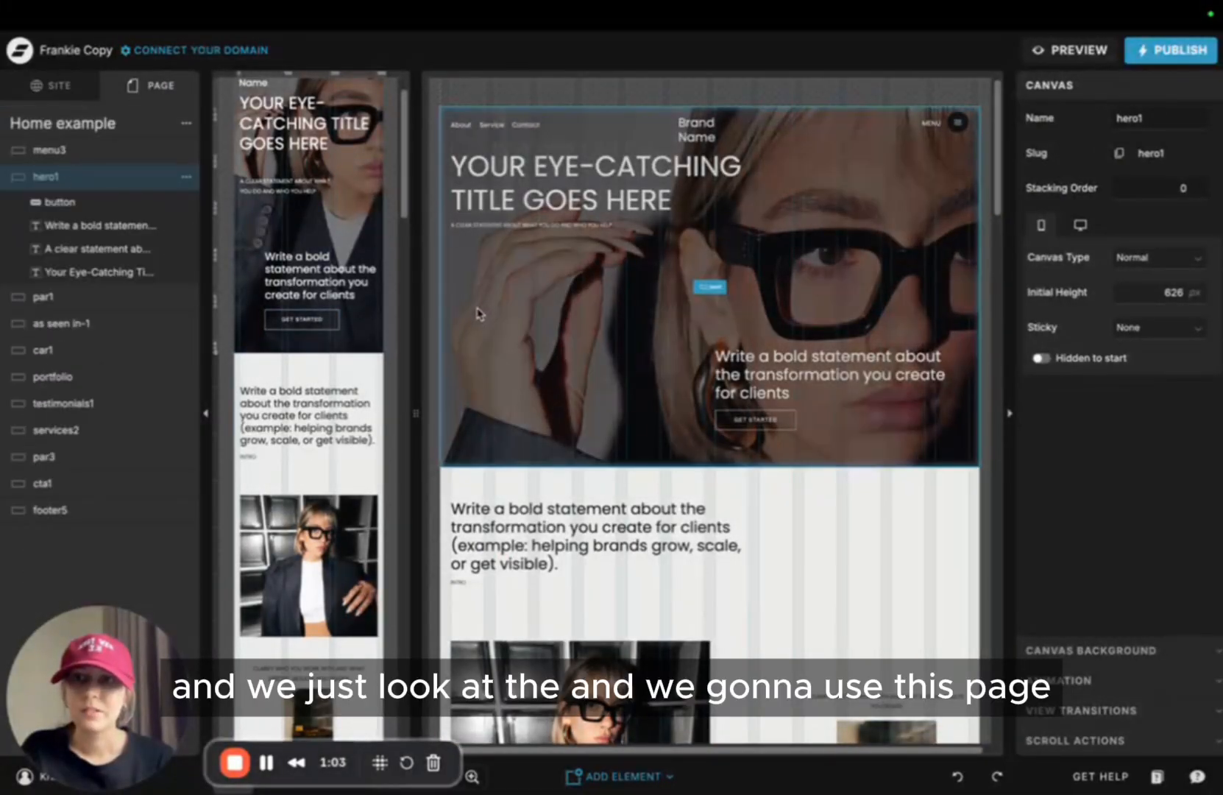
pyautogui.press('Escape')
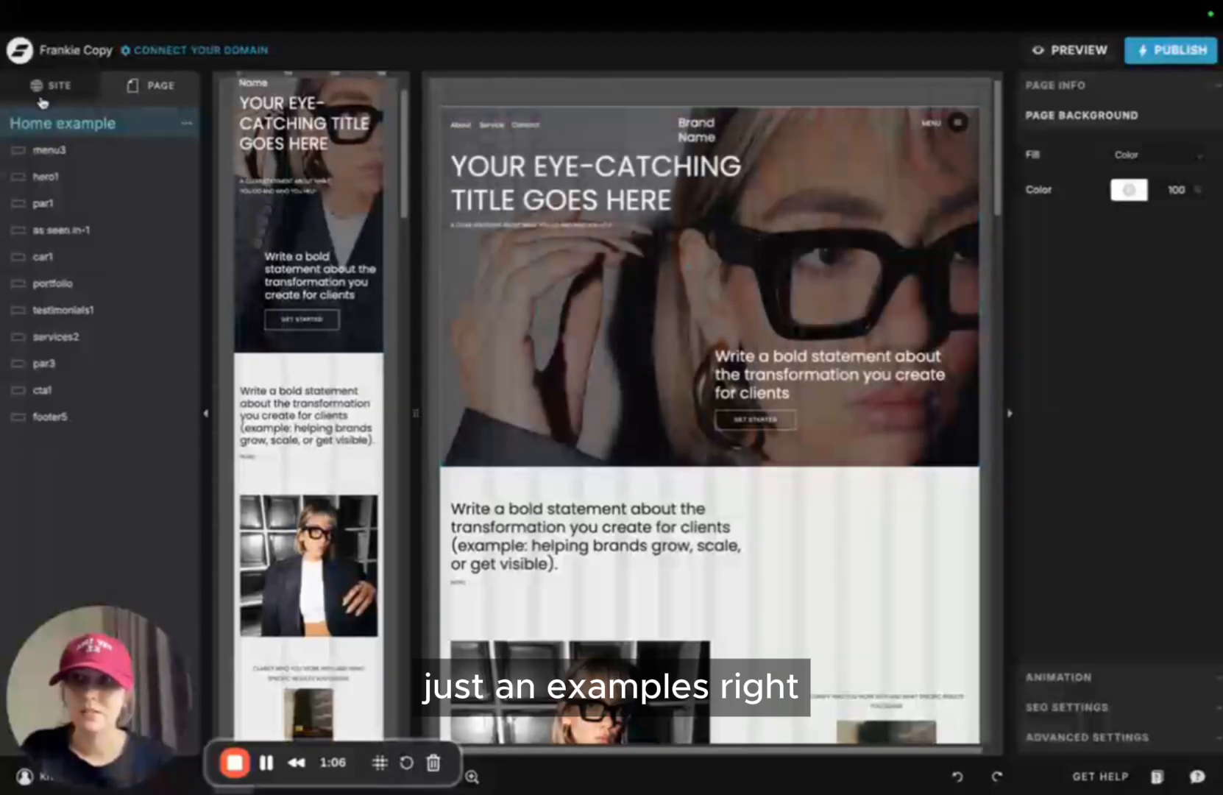
# Return to the Homepage page and open the canvas library for adding a canvas to it
pyautogui.click(46, 86)
pyautogui.scroll(-5, 125, 367)
pyautogui.click(82, 480)
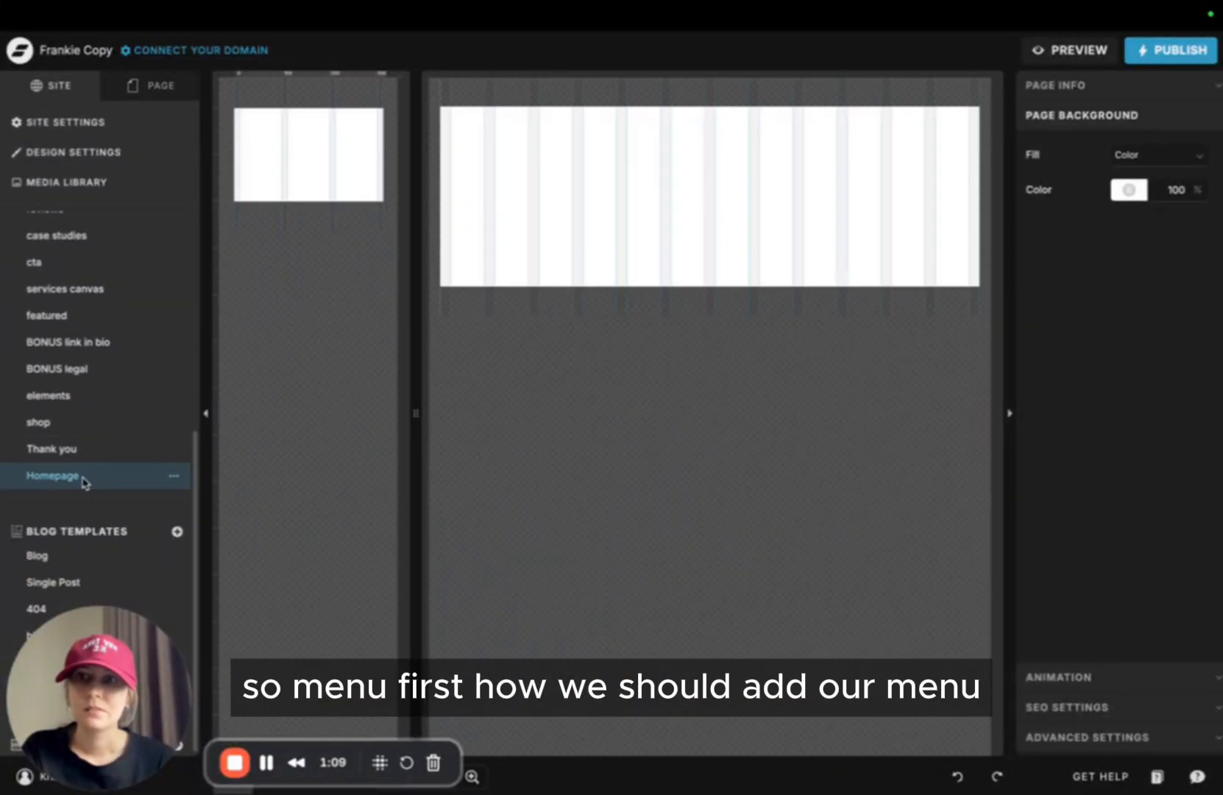
pyautogui.click(156, 87)
pyautogui.click(184, 129)
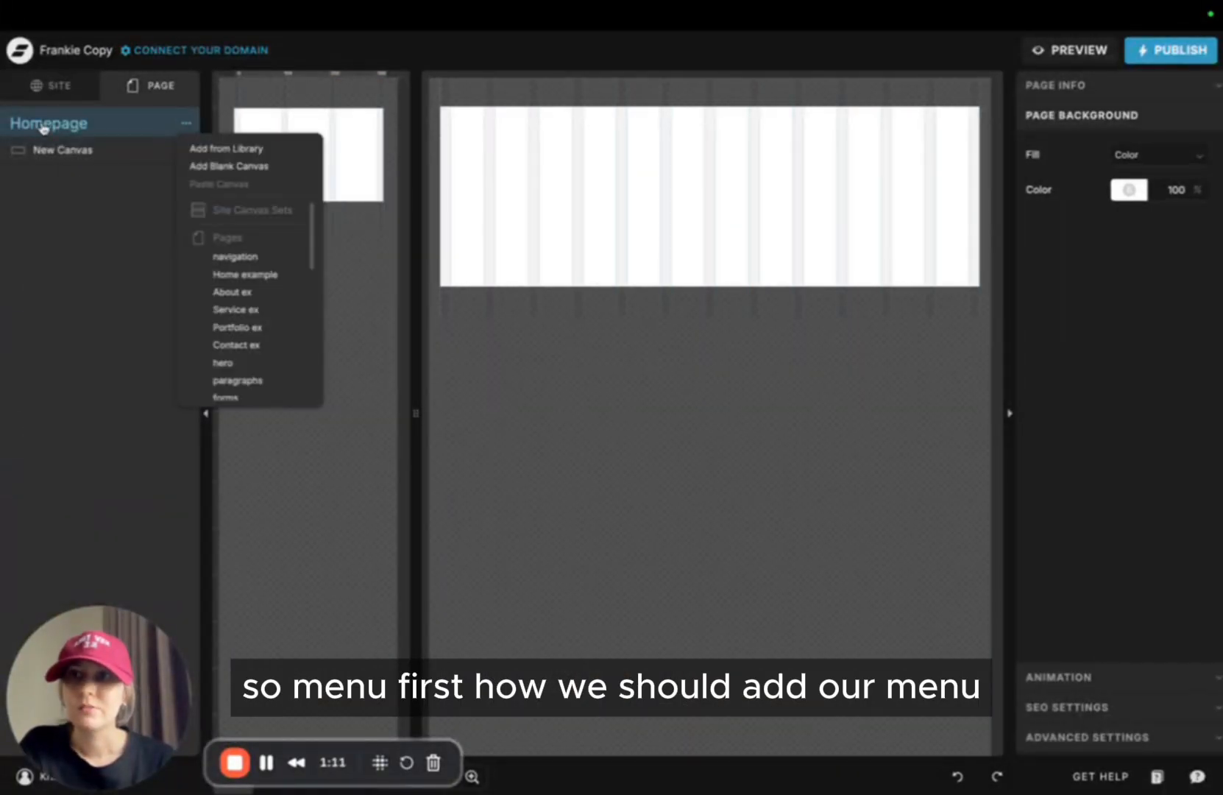
pyautogui.click(218, 150)
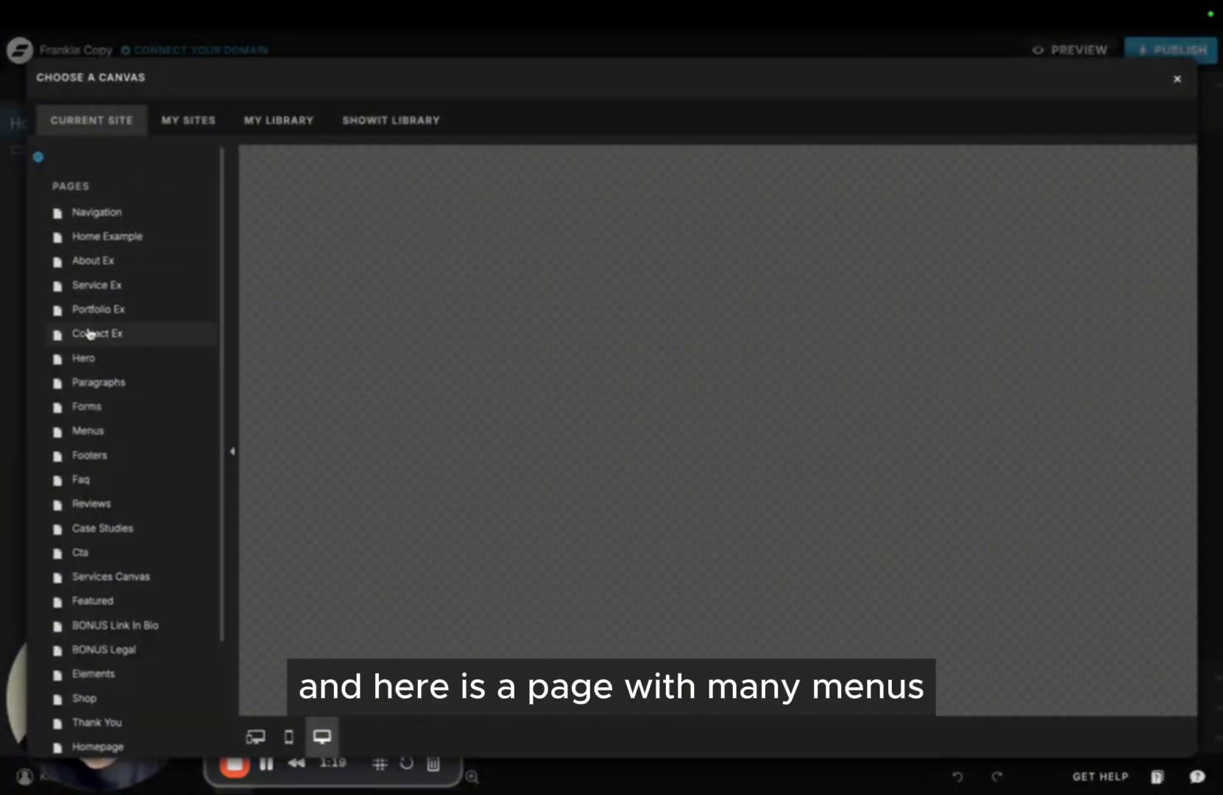
# Add the Menu1 canvas from the site's Menus page and move it above the blank canvas on the Homepage
pyautogui.click(96, 434)
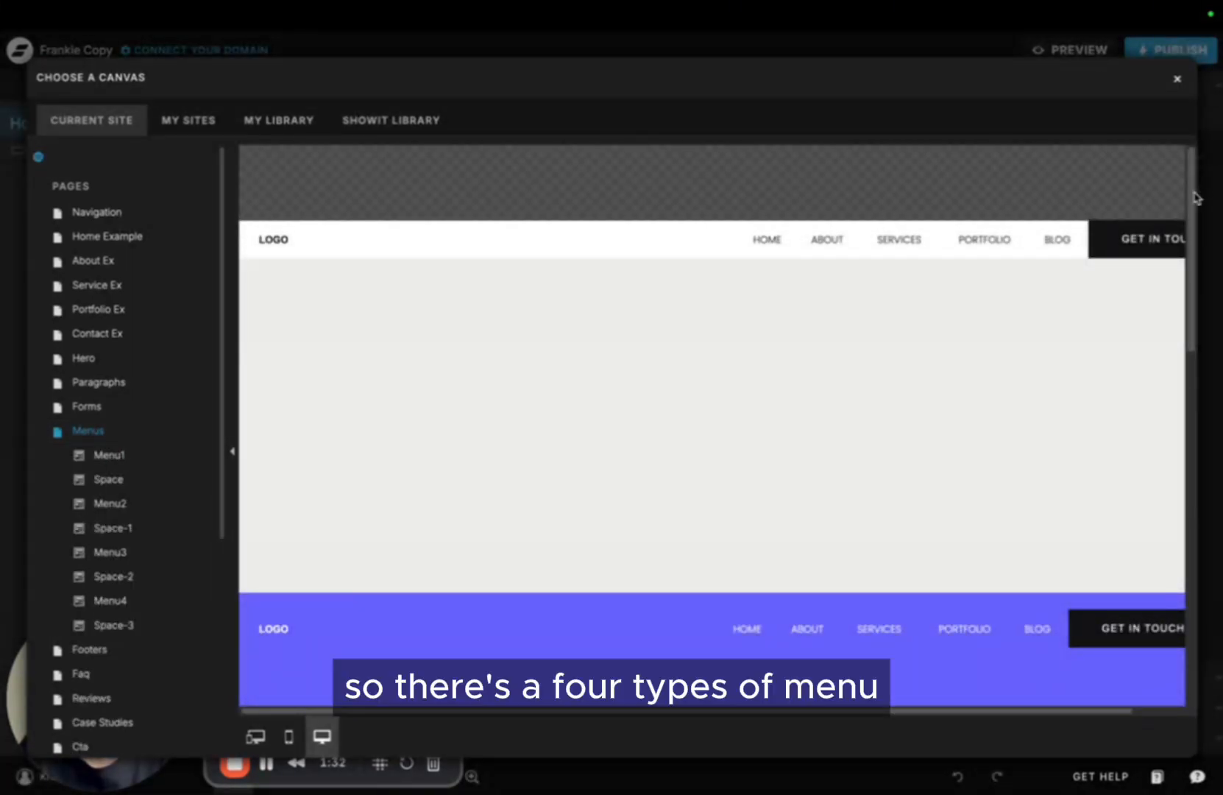
pyautogui.moveTo(1196, 198); pyautogui.dragTo(1170, 190)
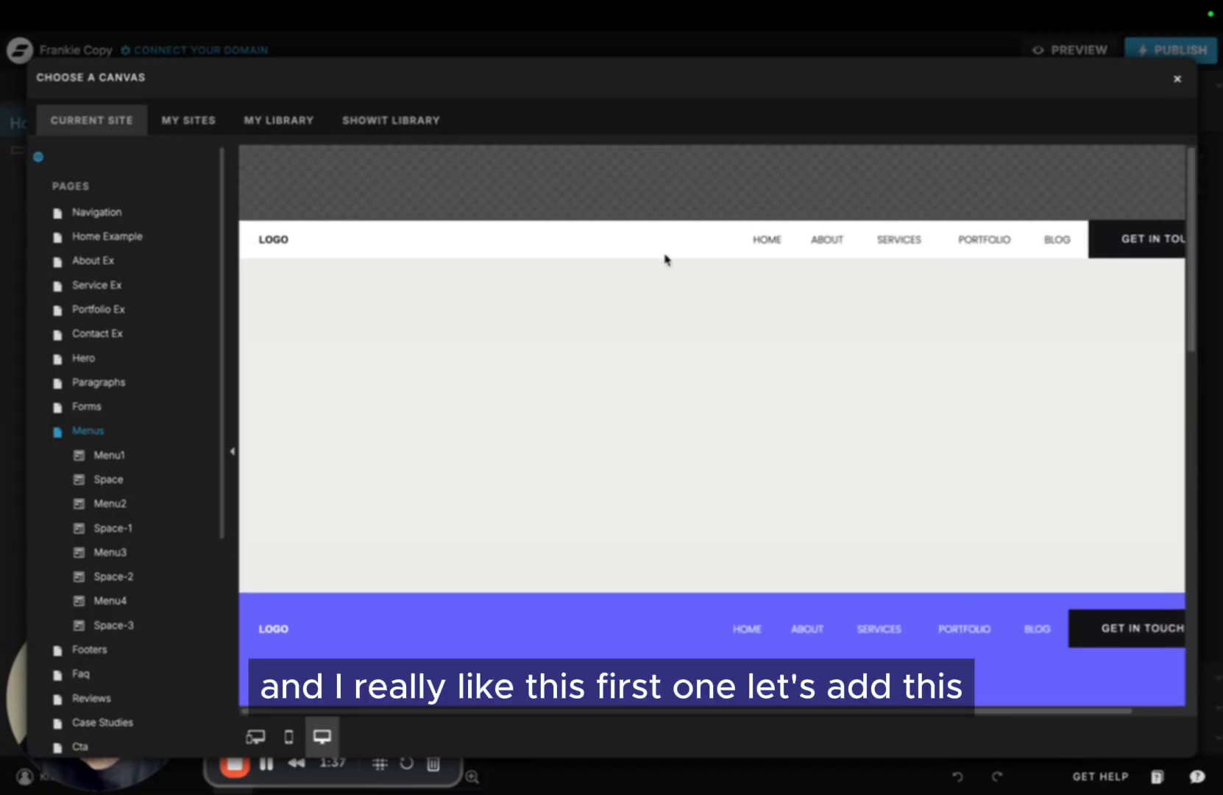
pyautogui.click(112, 456)
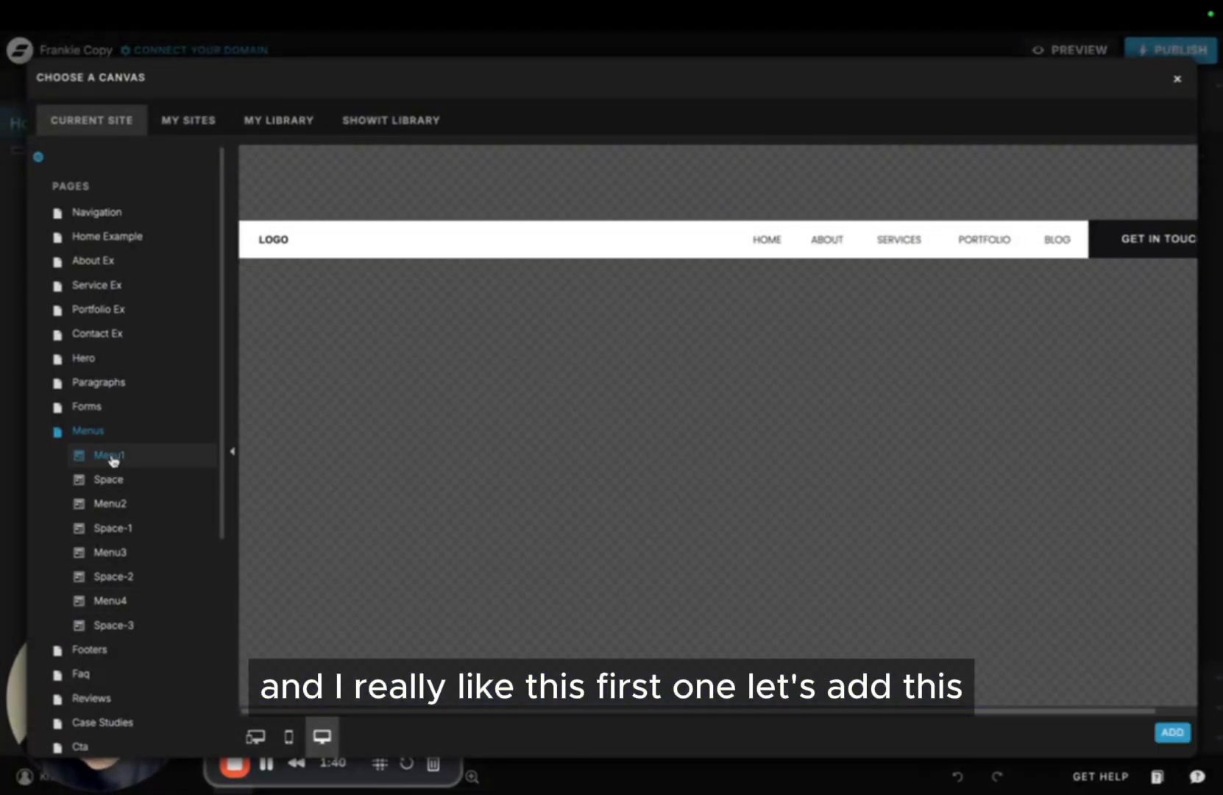
pyautogui.click(1170, 734)
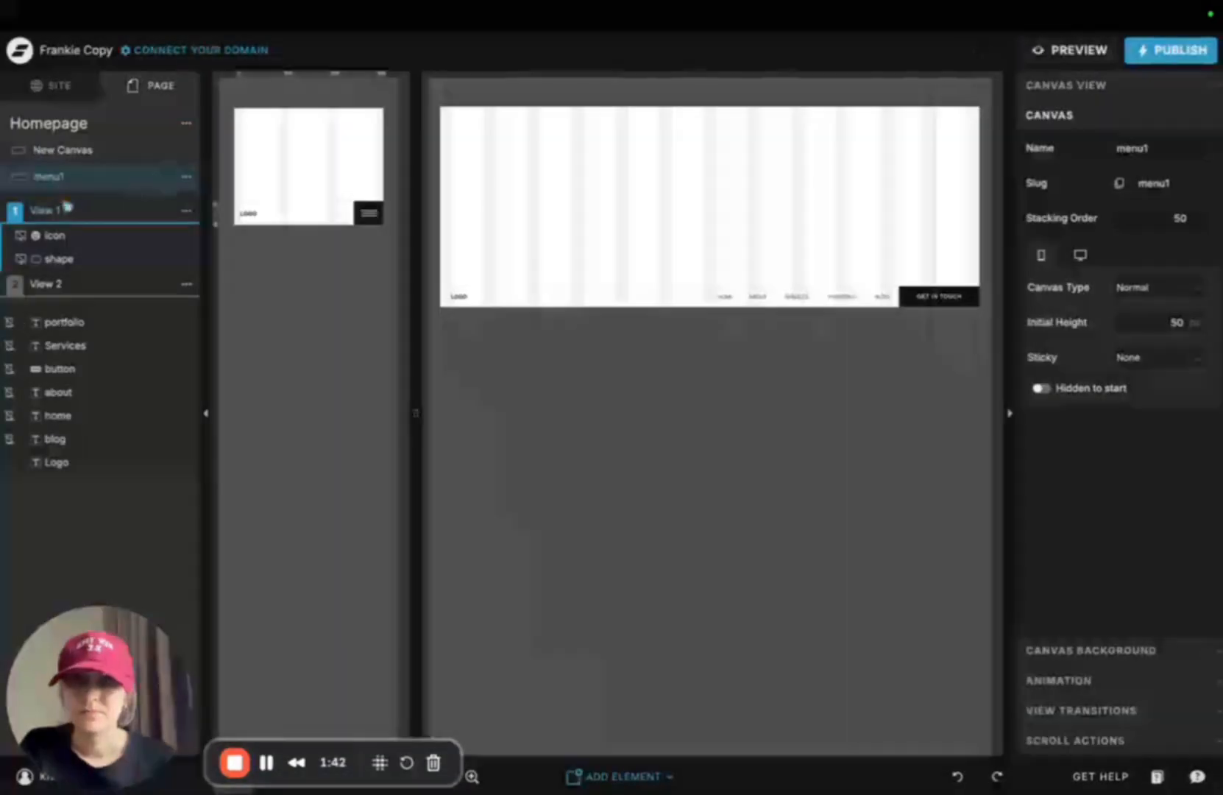
pyautogui.moveTo(57, 184); pyautogui.dragTo(65, 151)
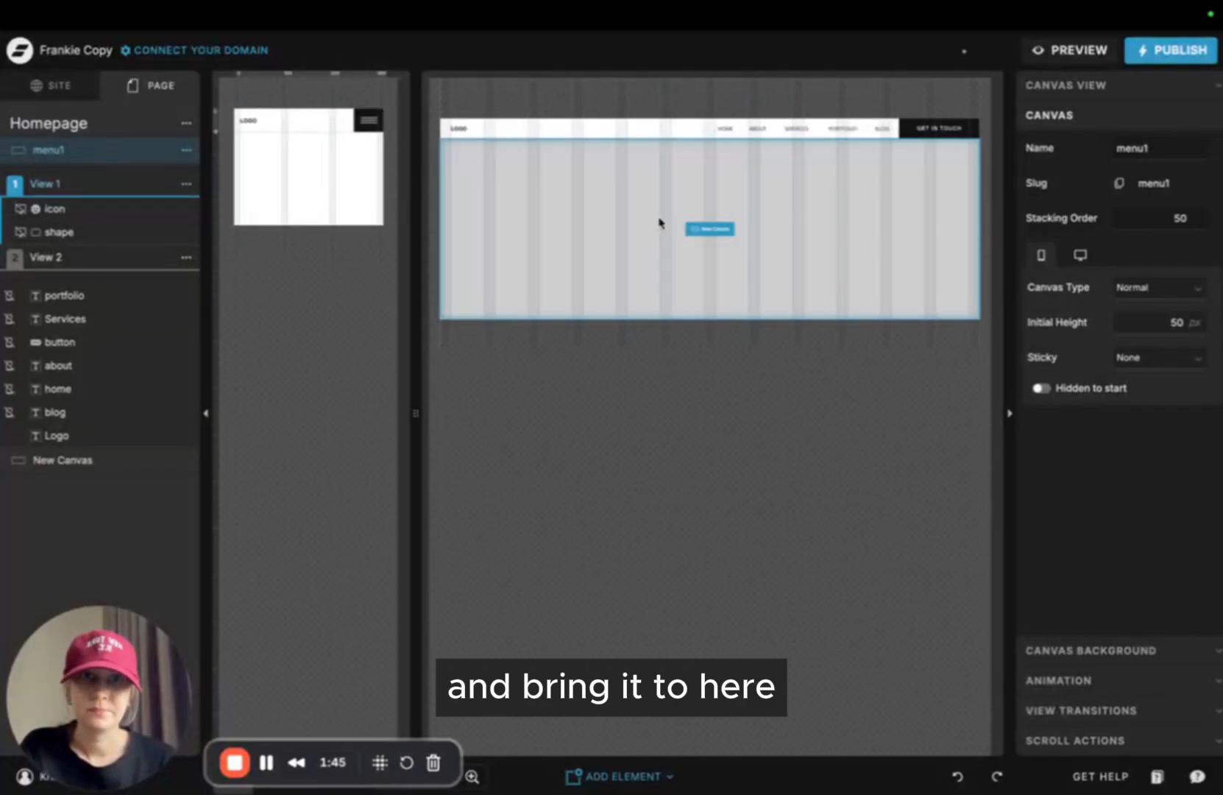
# Widen the logo text box in the desktop menu and replace its text with MALACHITE
pyautogui.click(642, 213)
pyautogui.click(467, 133)
pyautogui.click(461, 129)
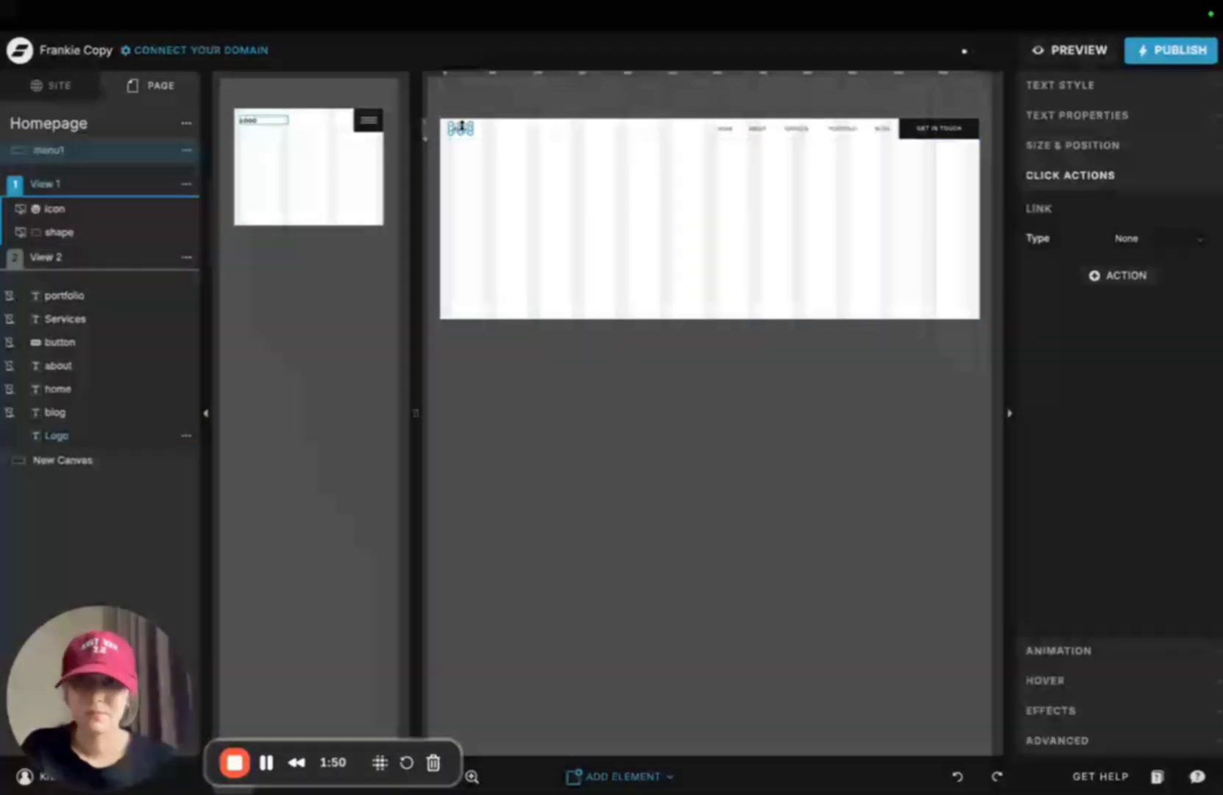
pyautogui.doubleClick(465, 129)
pyautogui.click(477, 133)
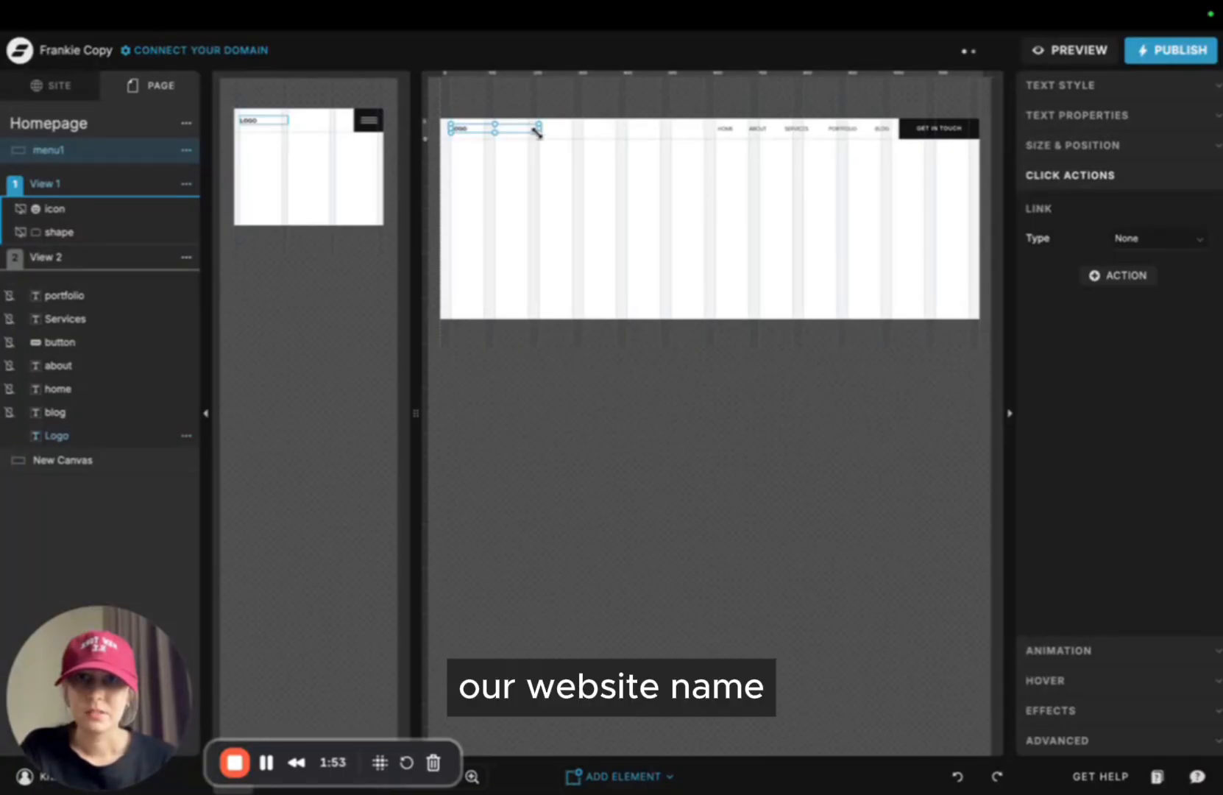
pyautogui.doubleClick(456, 129)
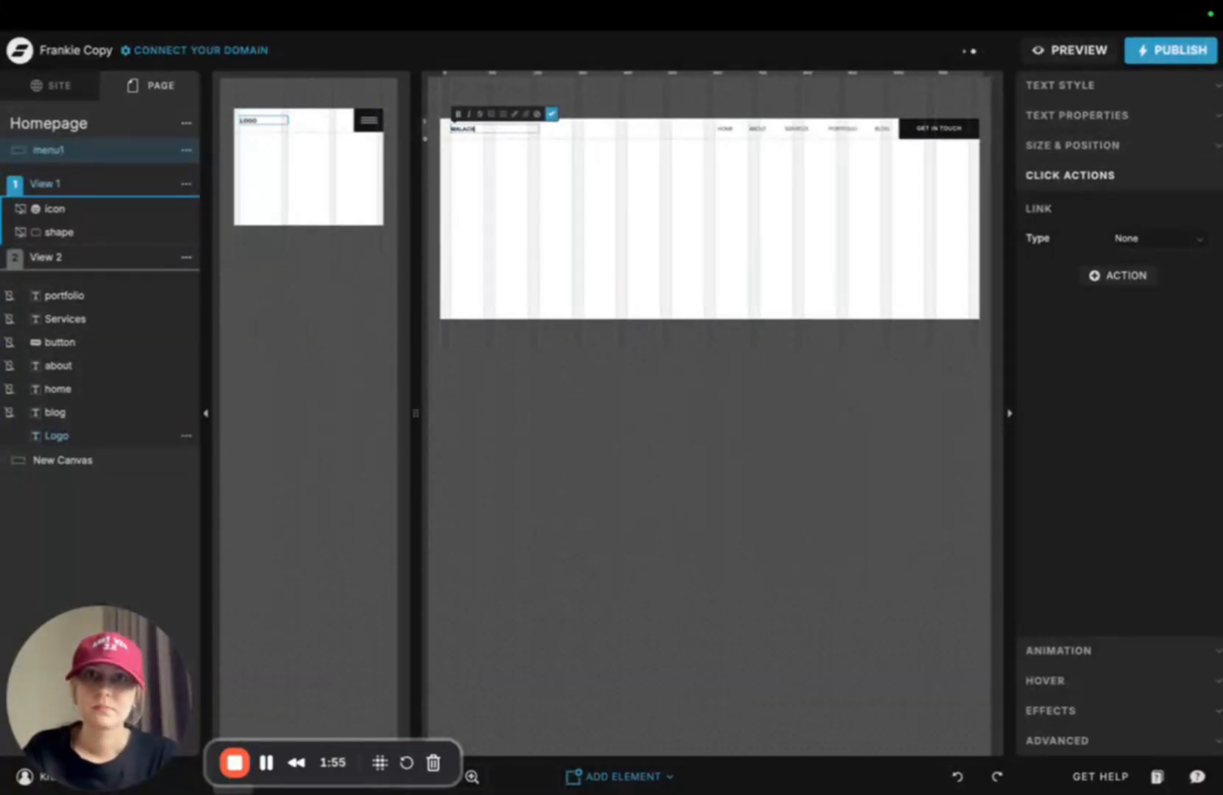
pyautogui.click(587, 224)
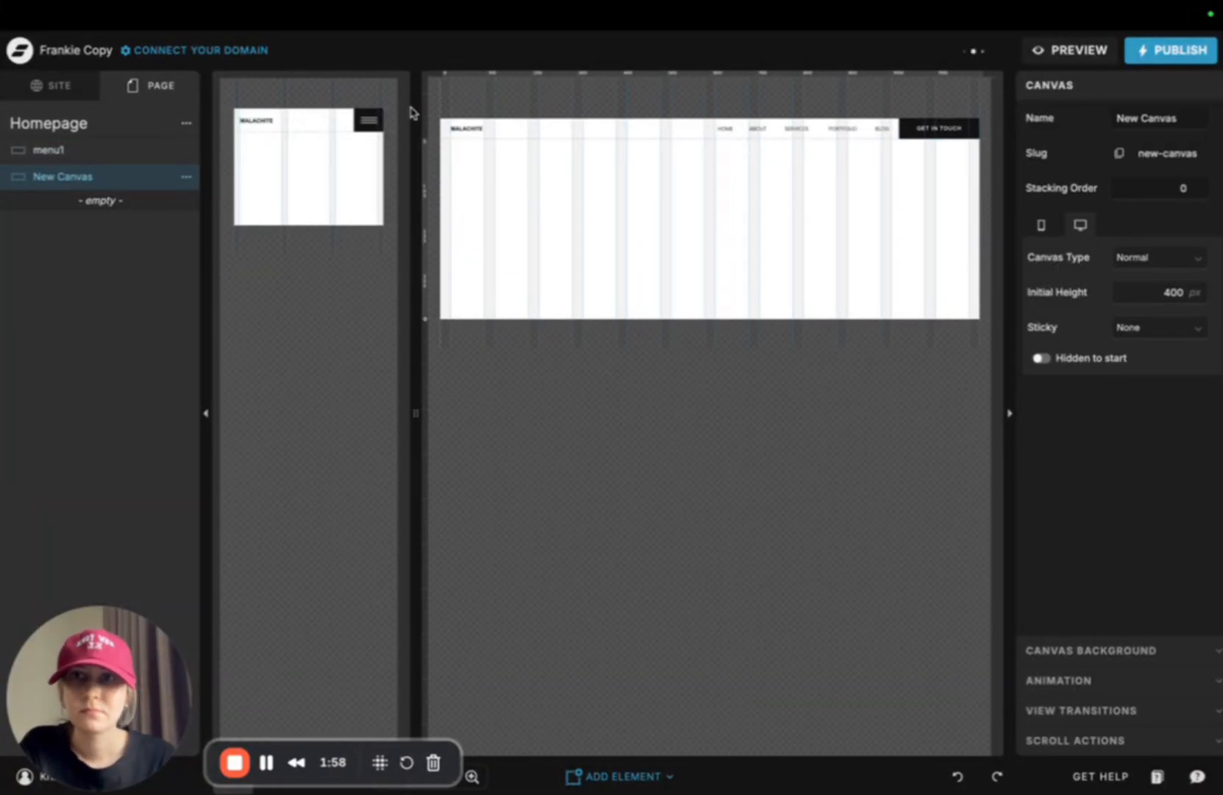
pyautogui.click(909, 136)
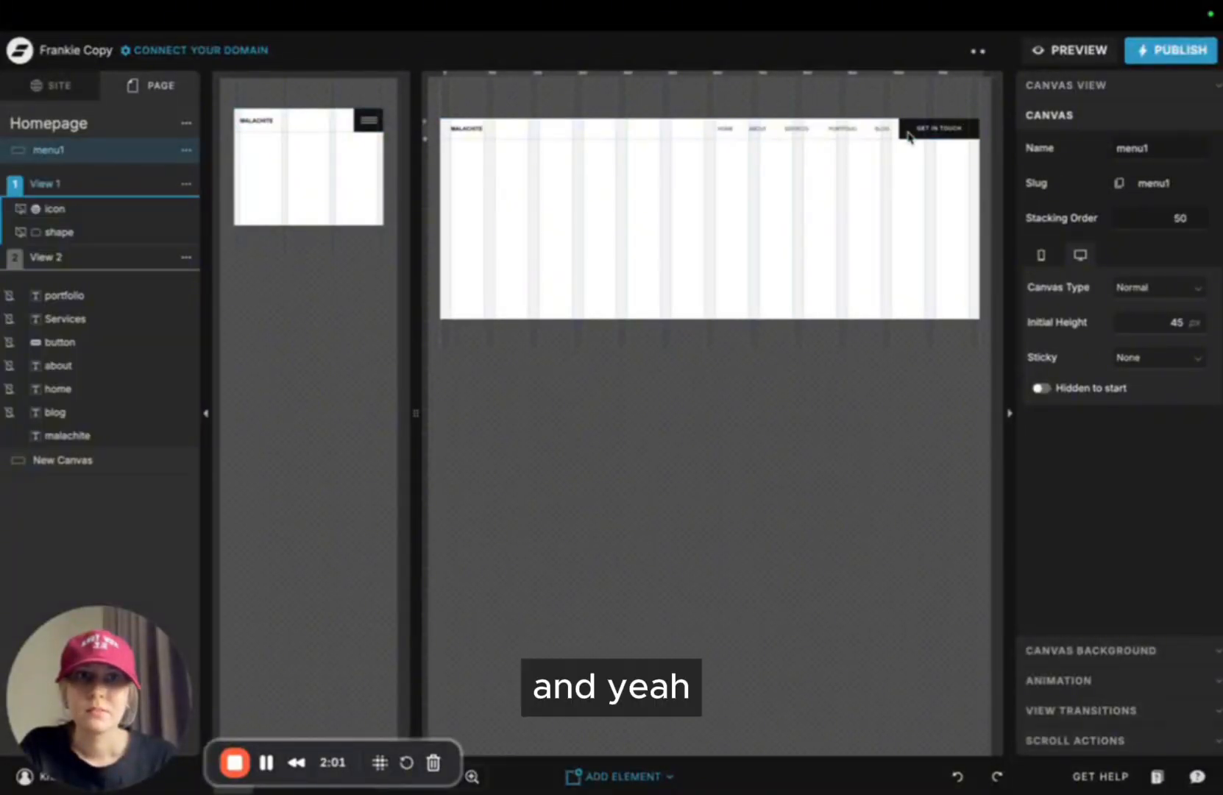
pyautogui.click(650, 224)
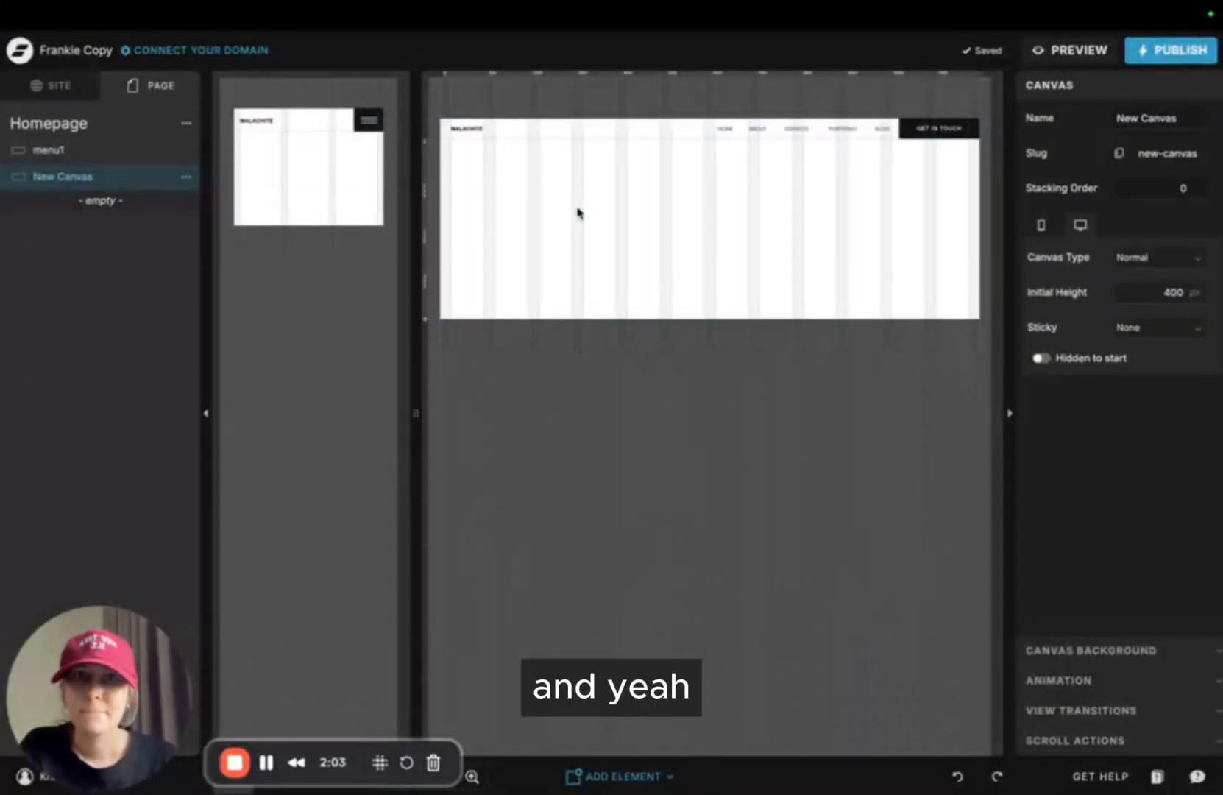
pyautogui.click(505, 135)
pyautogui.click(550, 265)
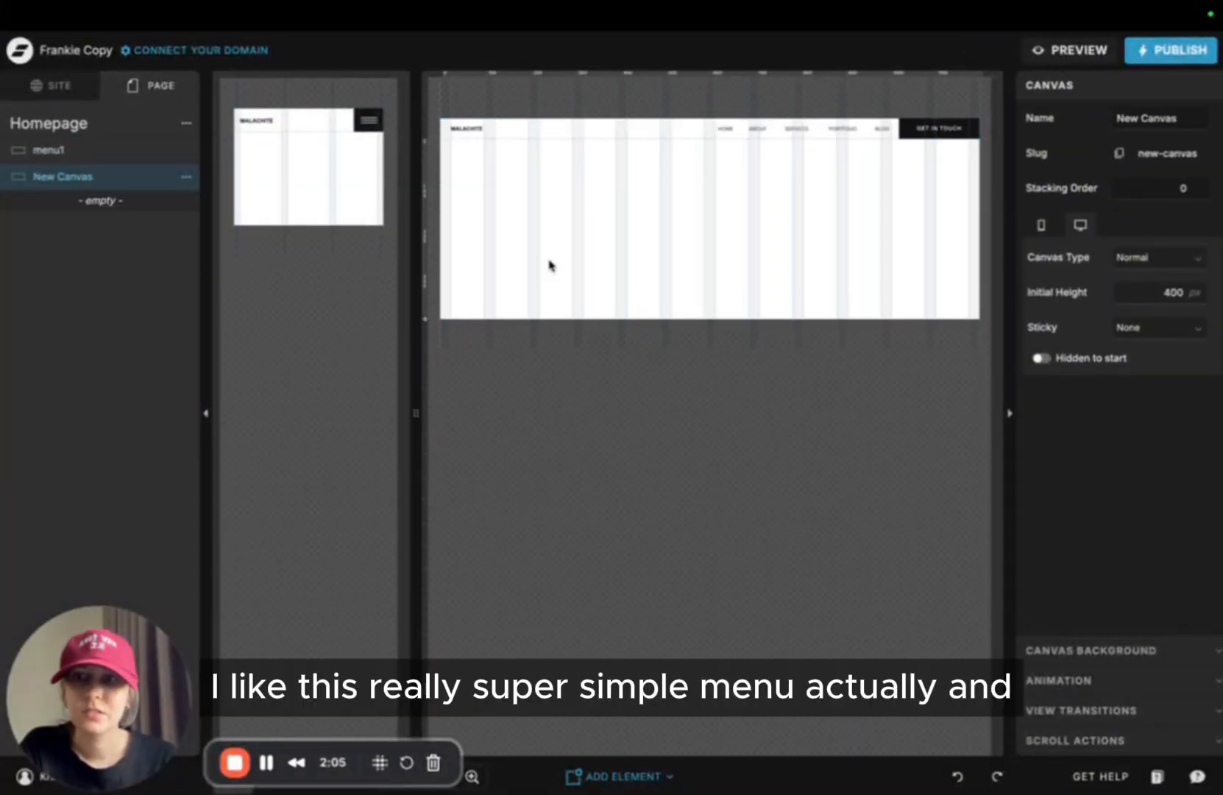
pyautogui.click(567, 132)
# Compare the Homepage menu with the menu designs on the Home example and Thank you pages
pyautogui.click(68, 96)
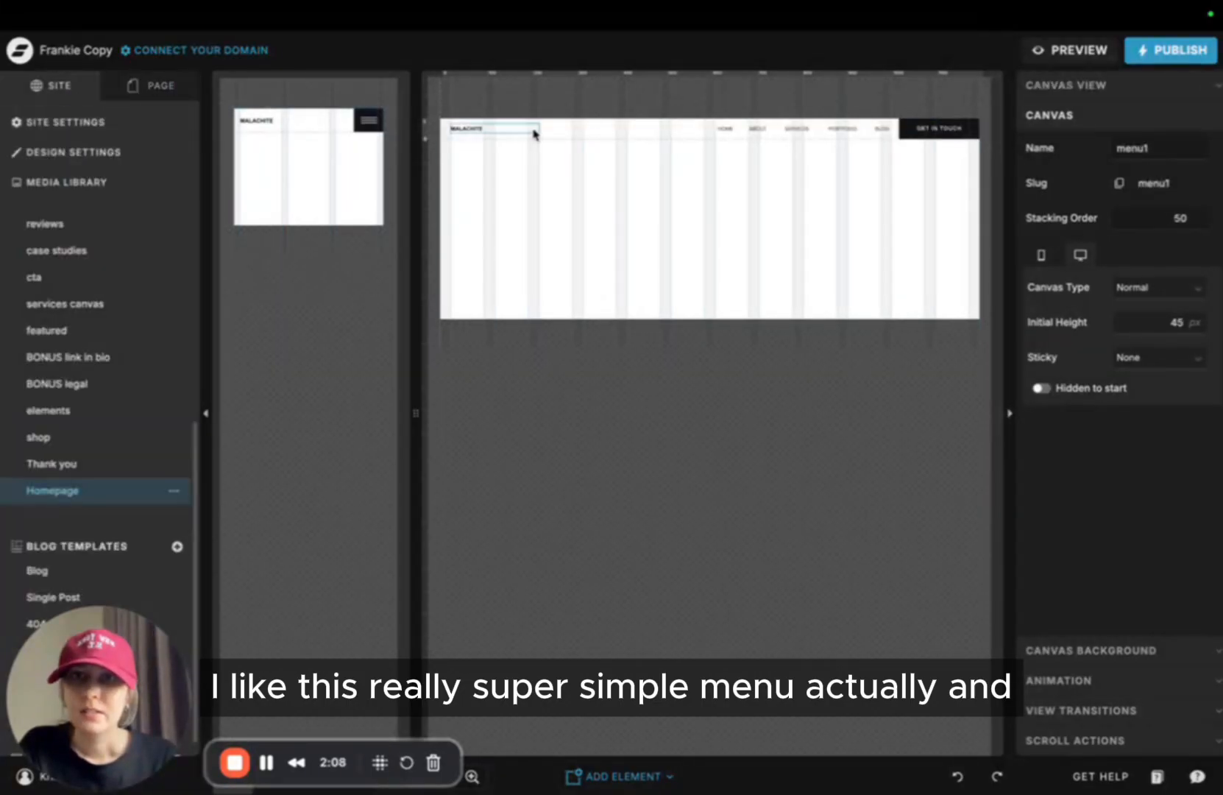
pyautogui.click(568, 191)
pyautogui.click(39, 123)
pyautogui.click(89, 180)
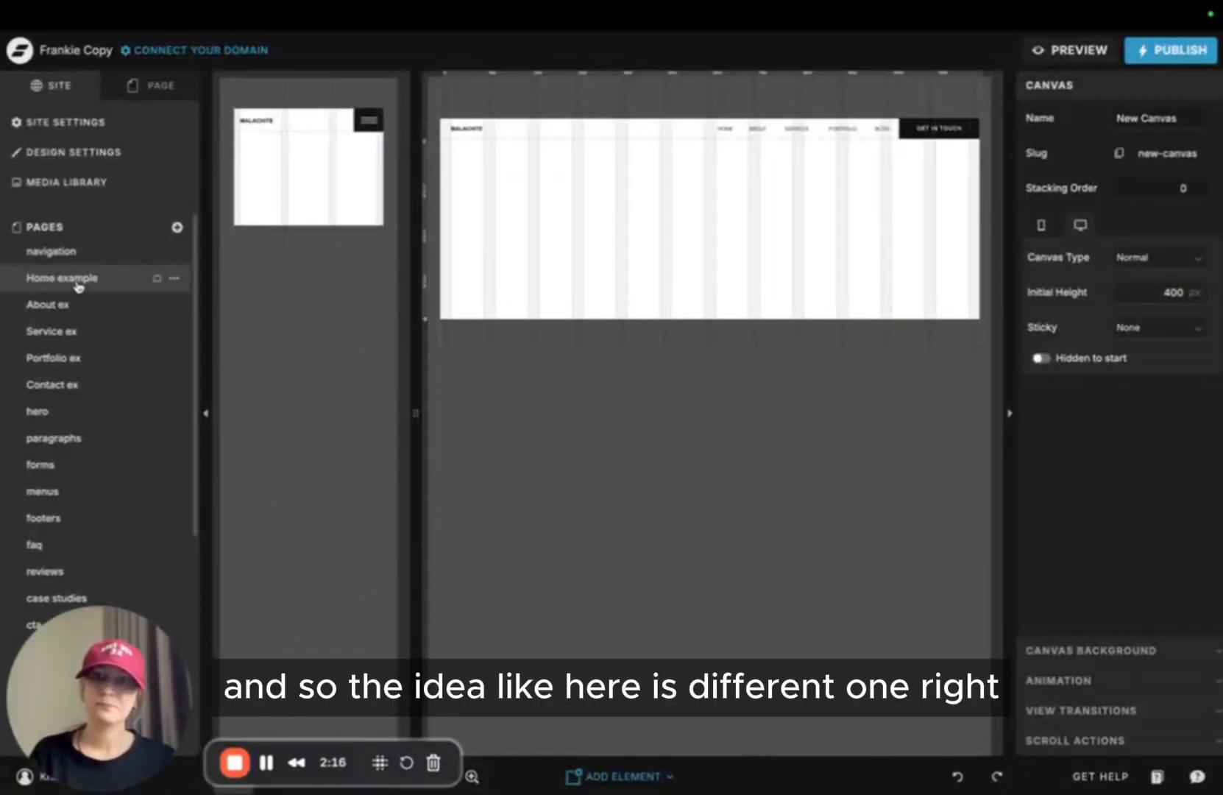
pyautogui.click(79, 285)
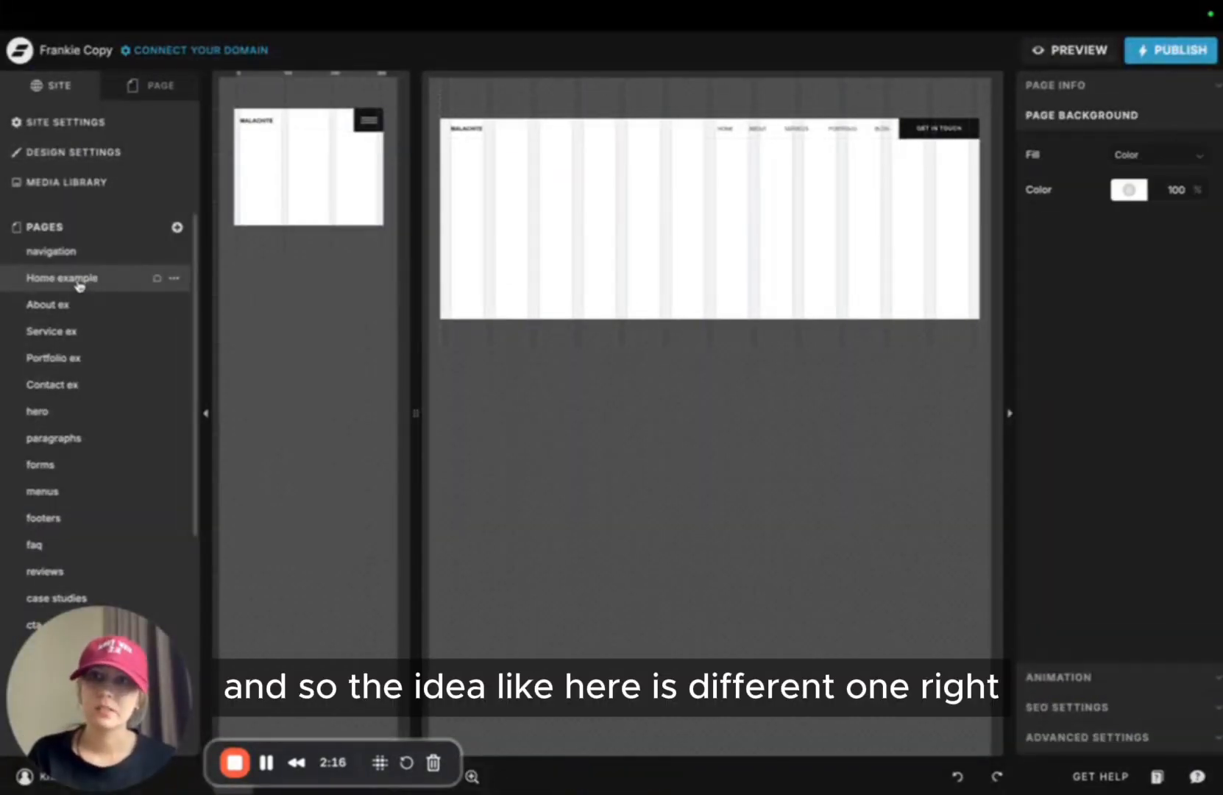
pyautogui.click(138, 94)
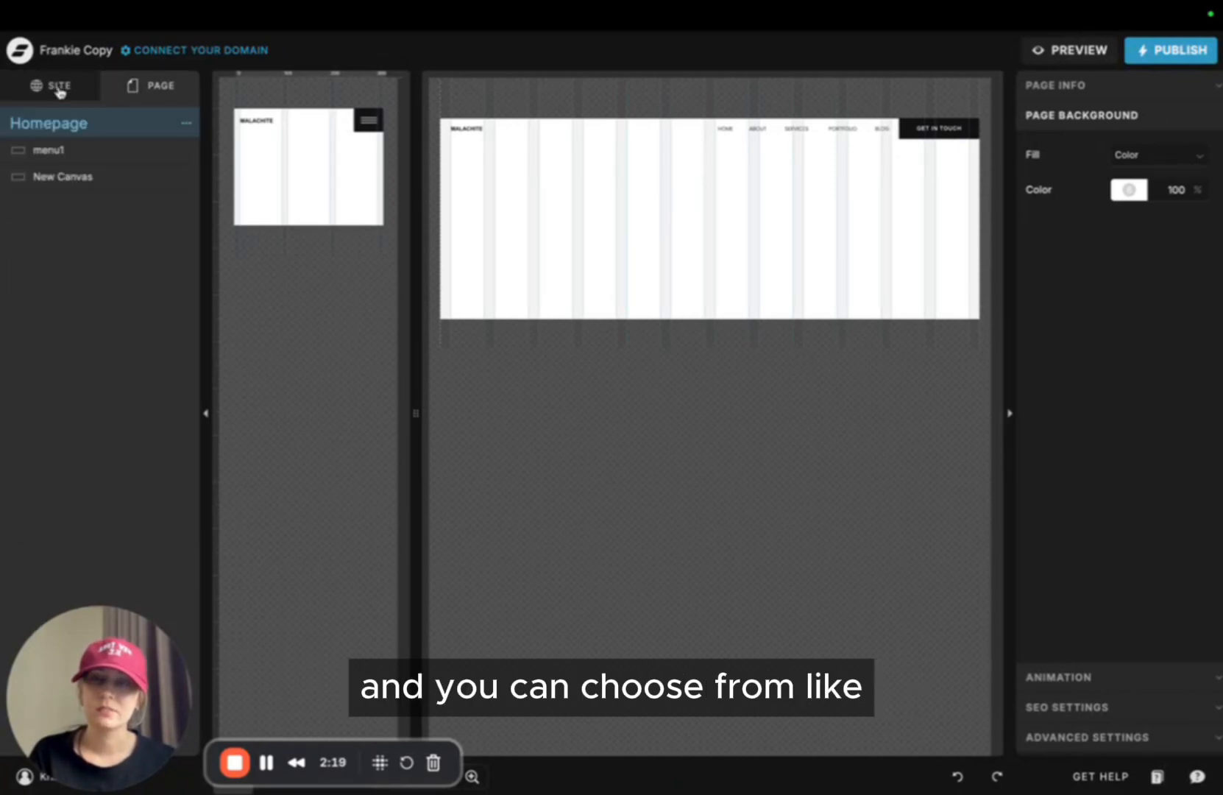
pyautogui.click(60, 92)
pyautogui.scroll(5, 76, 254)
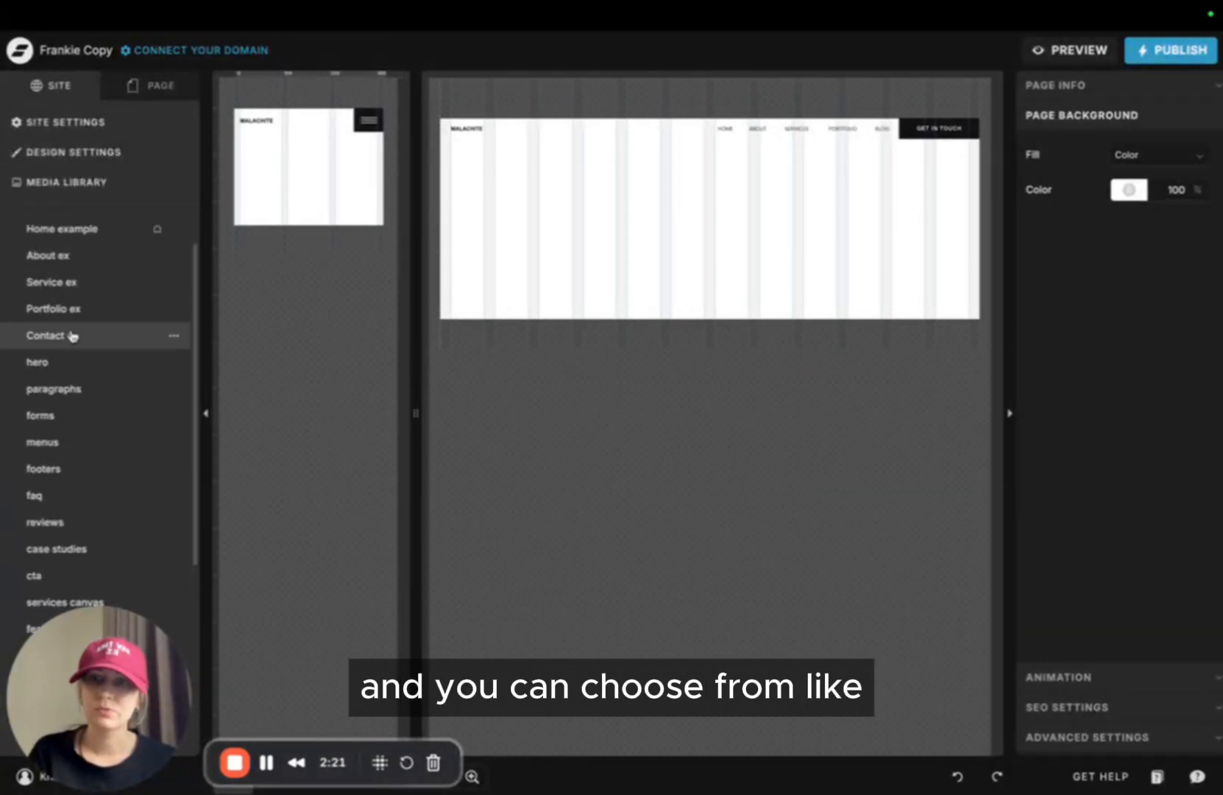
pyautogui.scroll(-5, 85, 438)
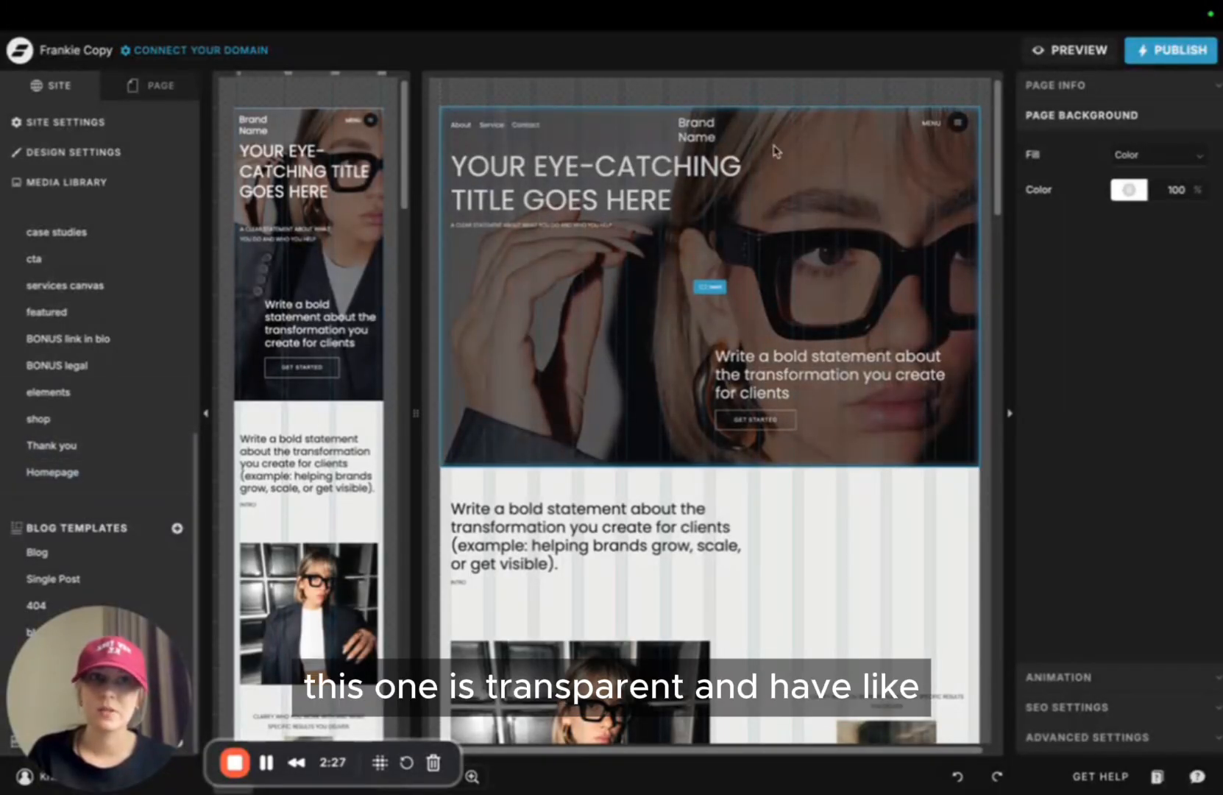
pyautogui.click(52, 445)
pyautogui.scroll(5, 95, 294)
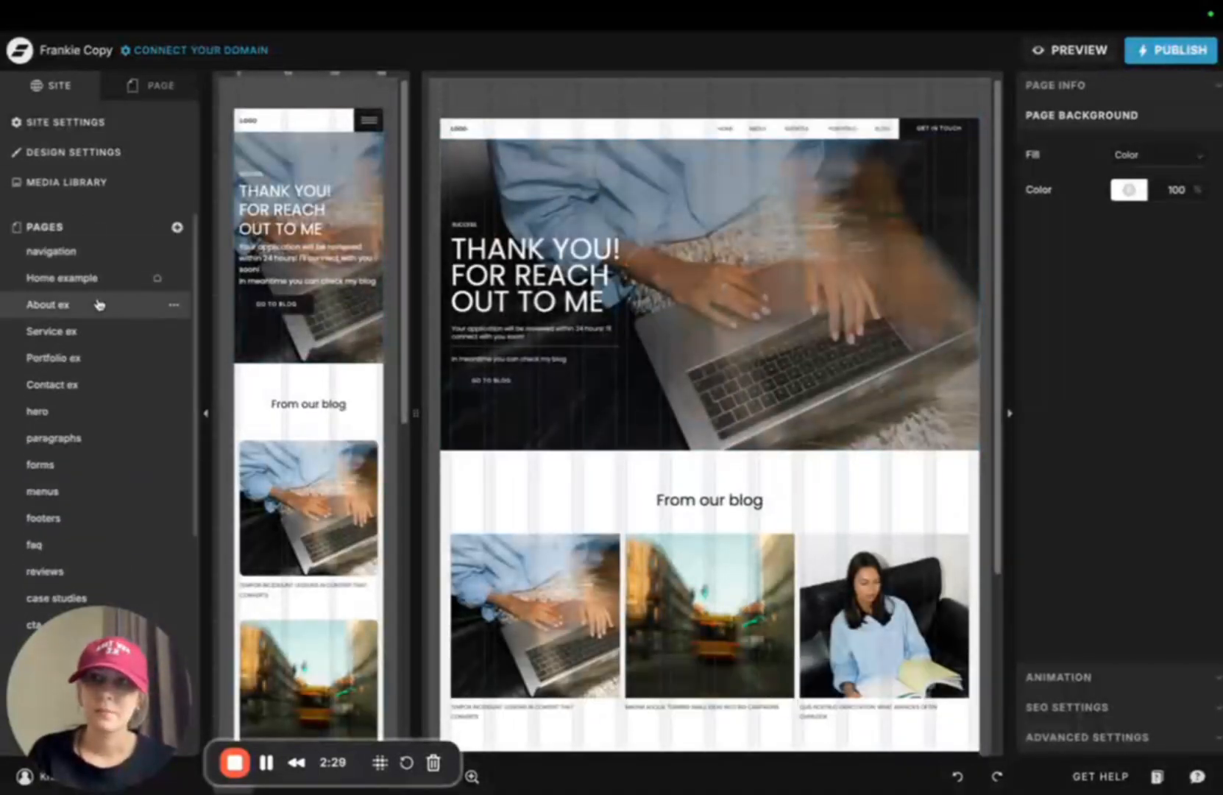
pyautogui.click(73, 277)
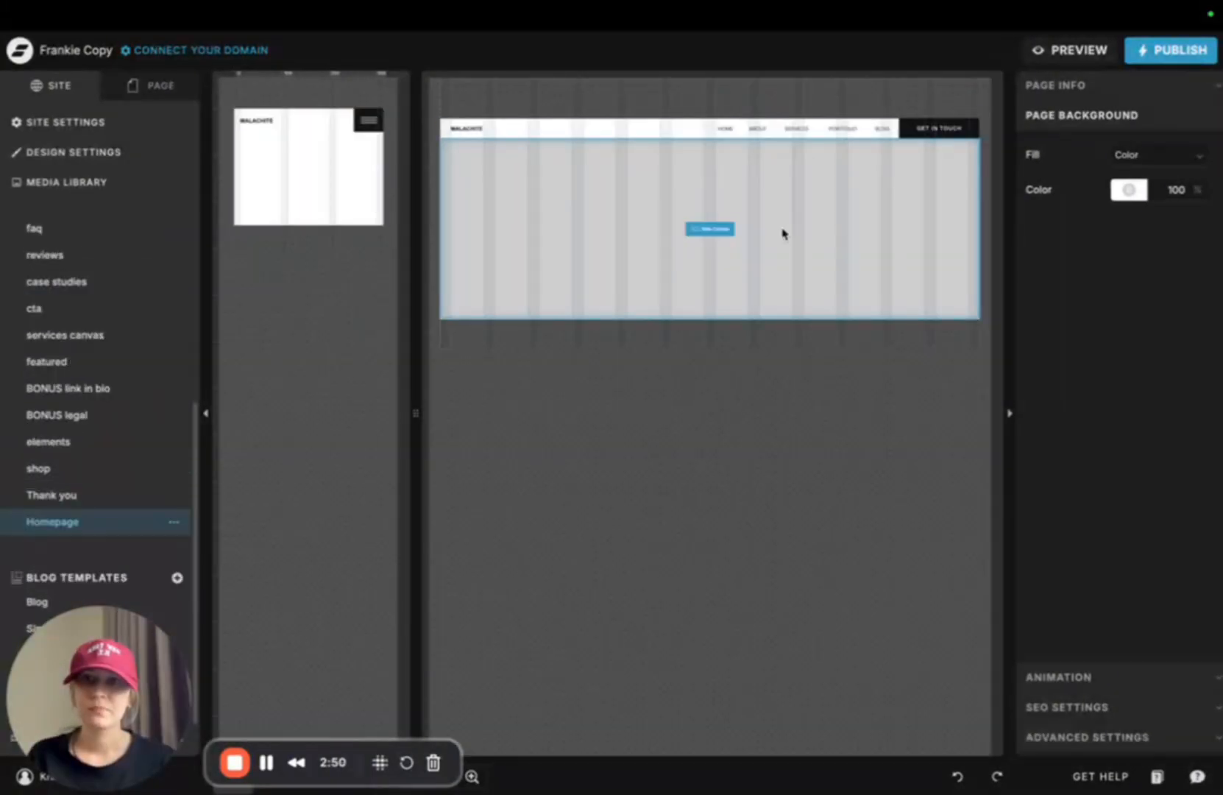
# Add the Hero5 canvas from the site's Hero page to the Homepage
pyautogui.click(572, 189)
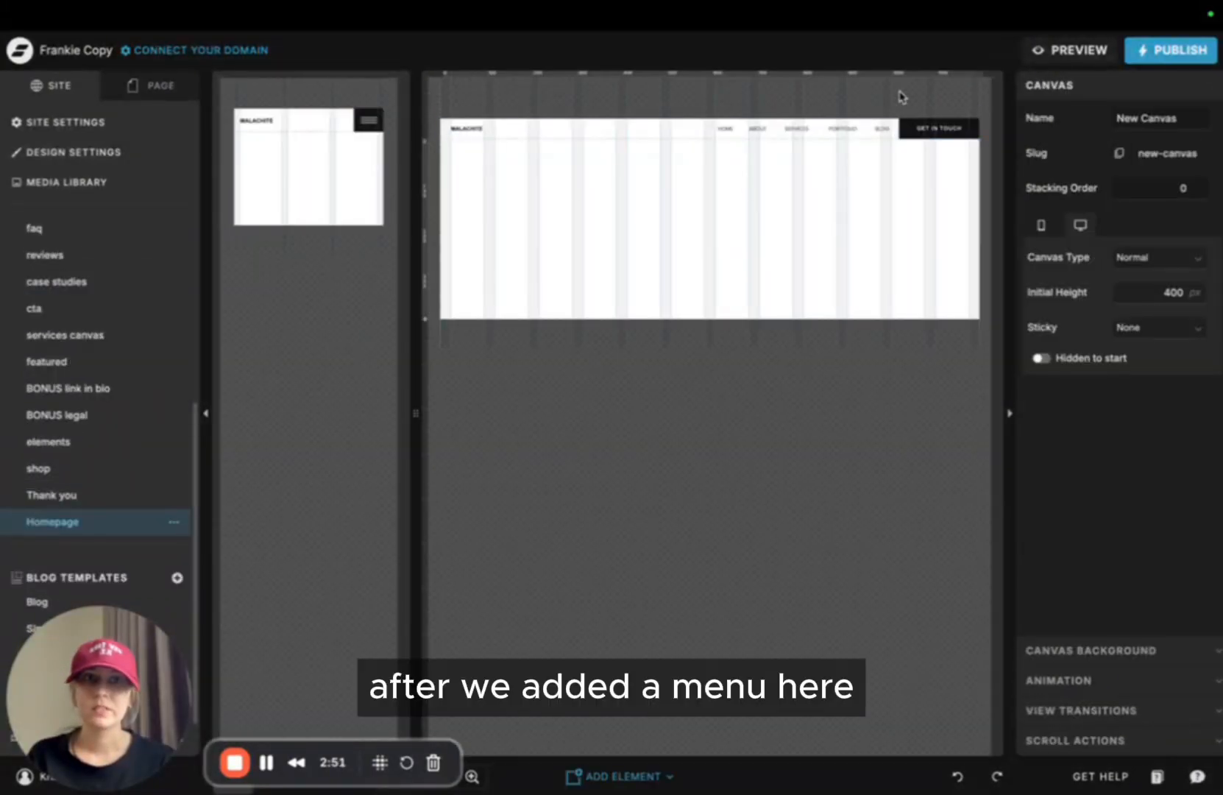
pyautogui.click(155, 85)
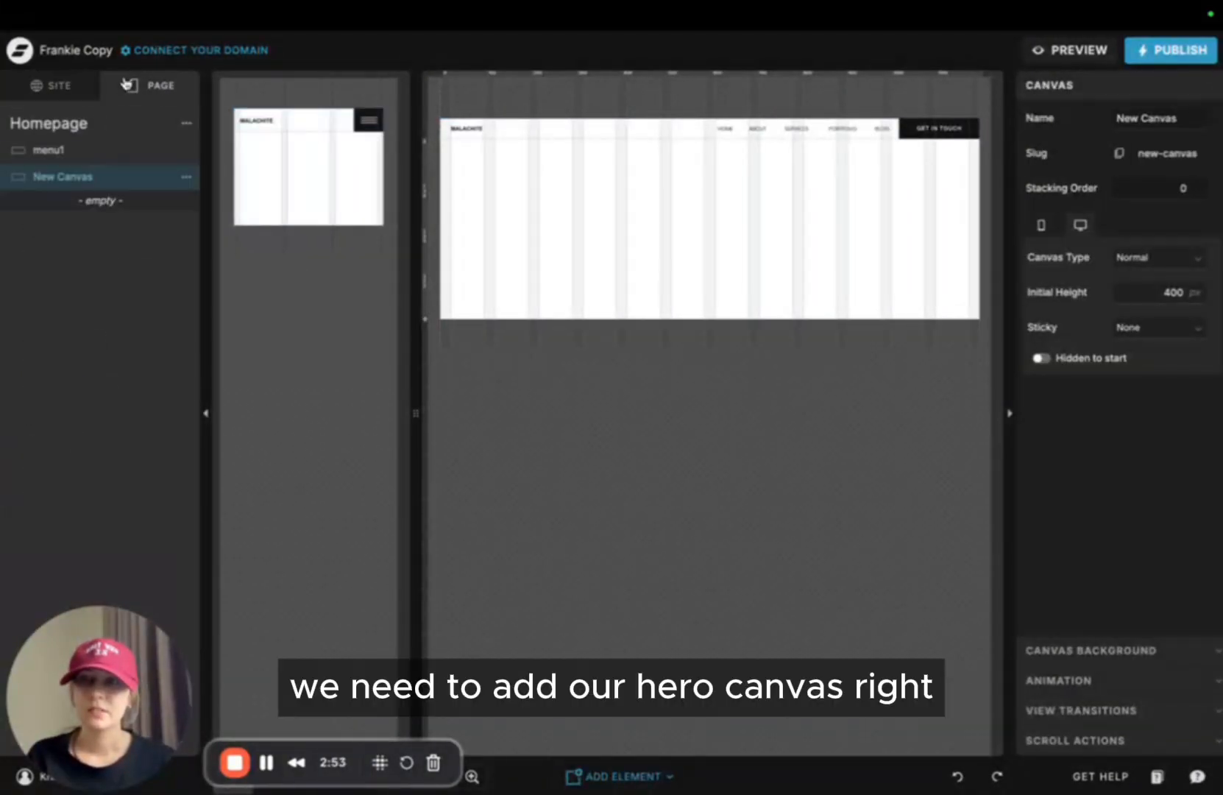
pyautogui.click(186, 124)
pyautogui.click(214, 150)
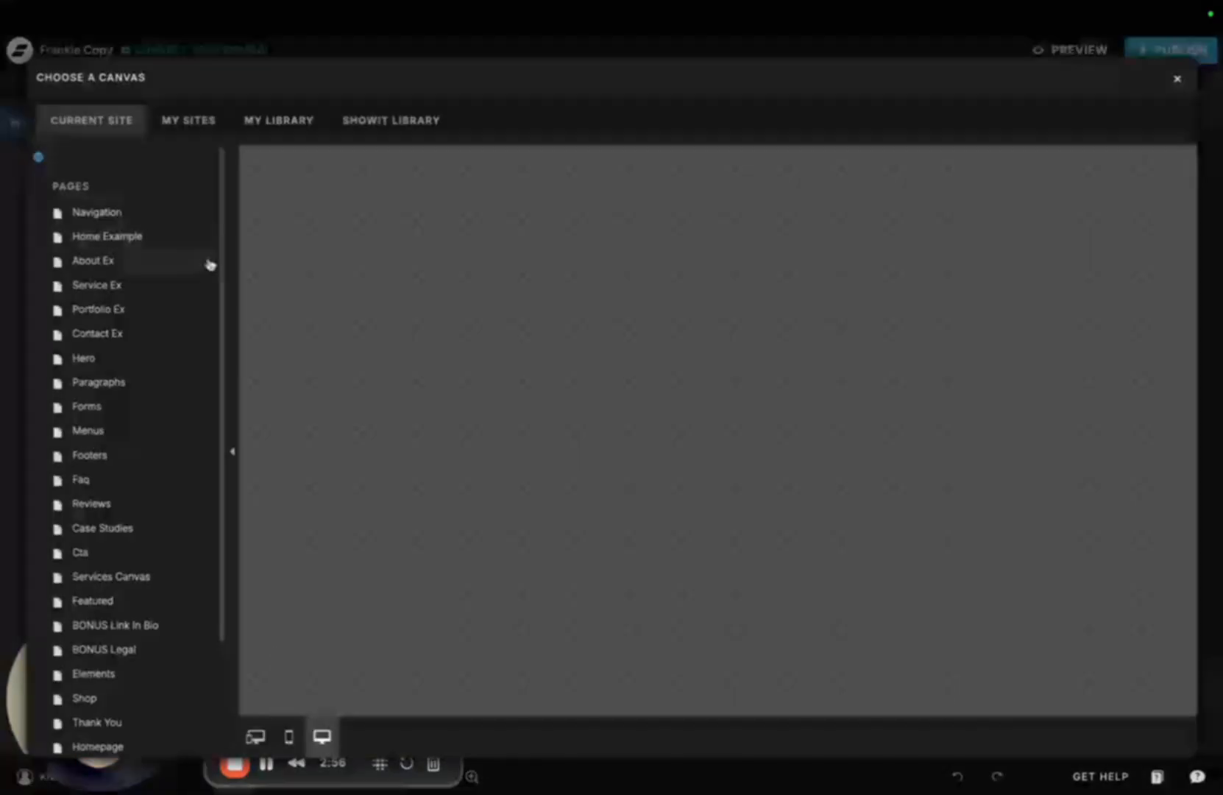
pyautogui.click(103, 360)
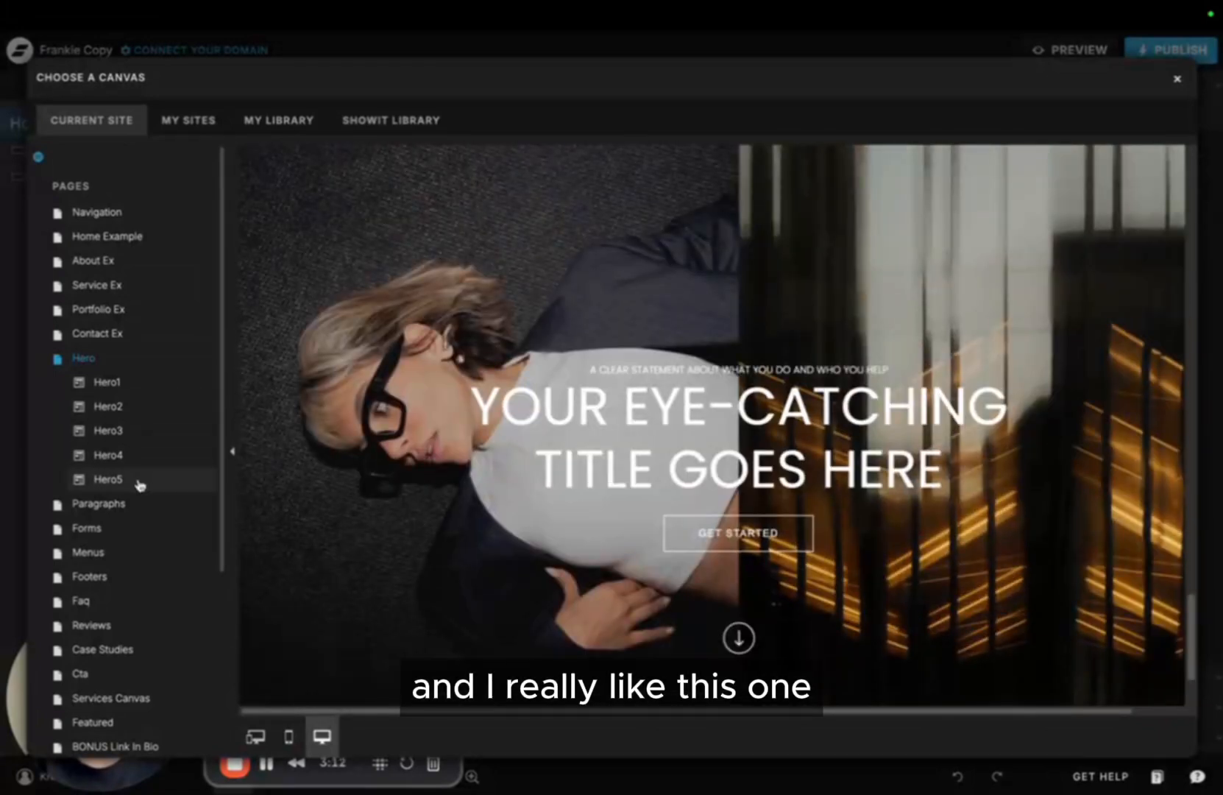
pyautogui.click(136, 480)
pyautogui.click(1172, 732)
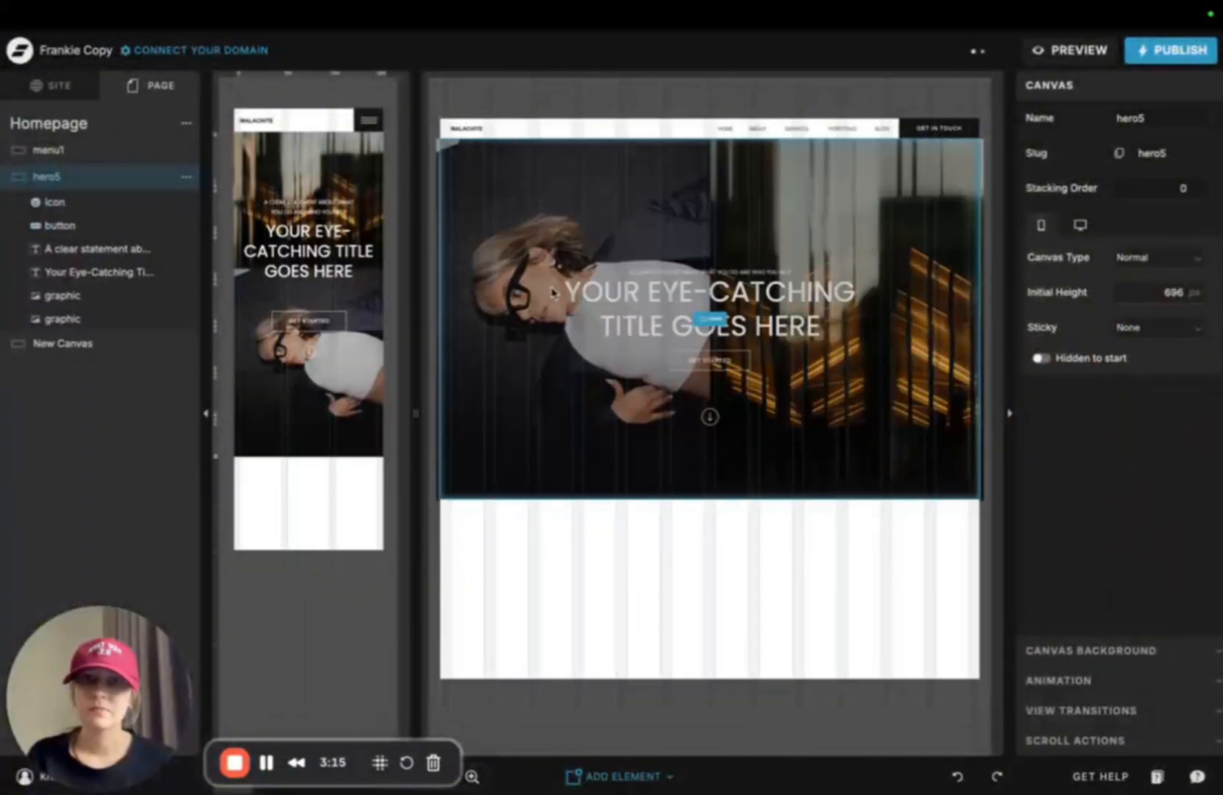
# Apply the Title text style to the Hero5 canvas's main title in the desktop view
pyautogui.click(573, 521)
pyautogui.click(560, 380)
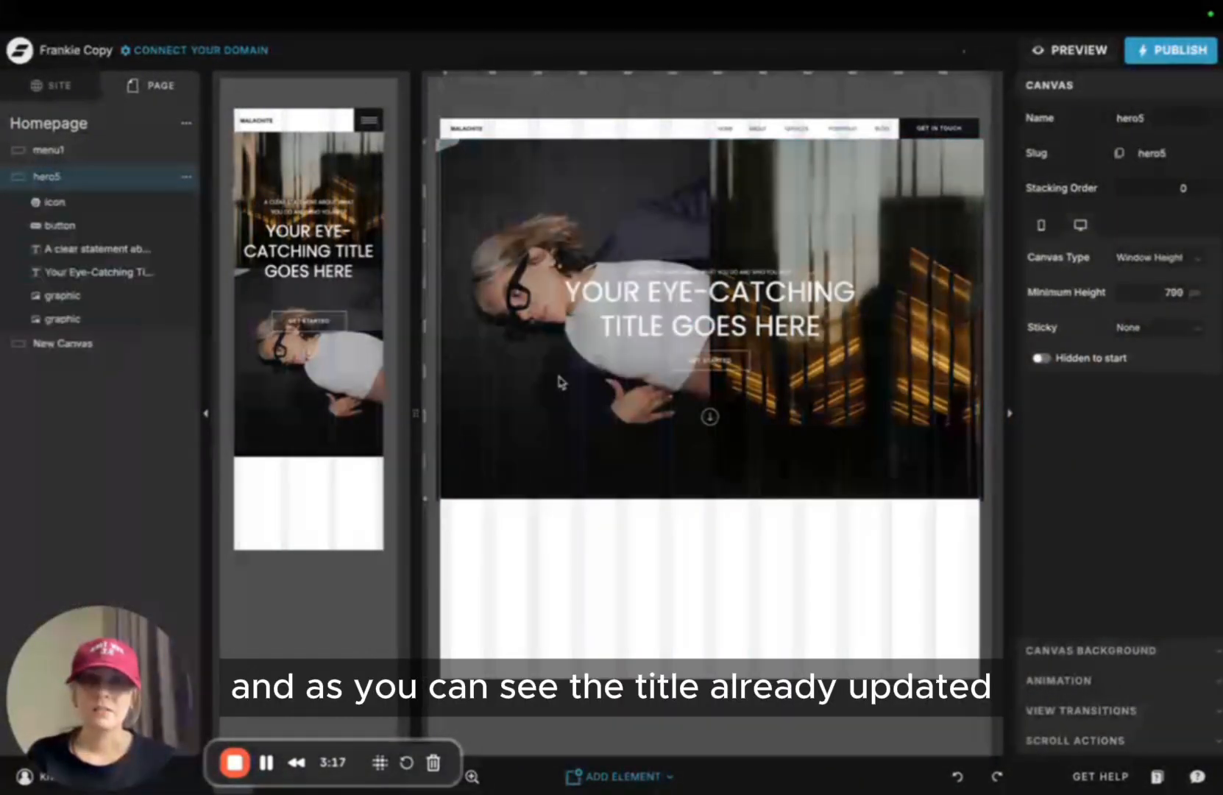
pyautogui.click(646, 303)
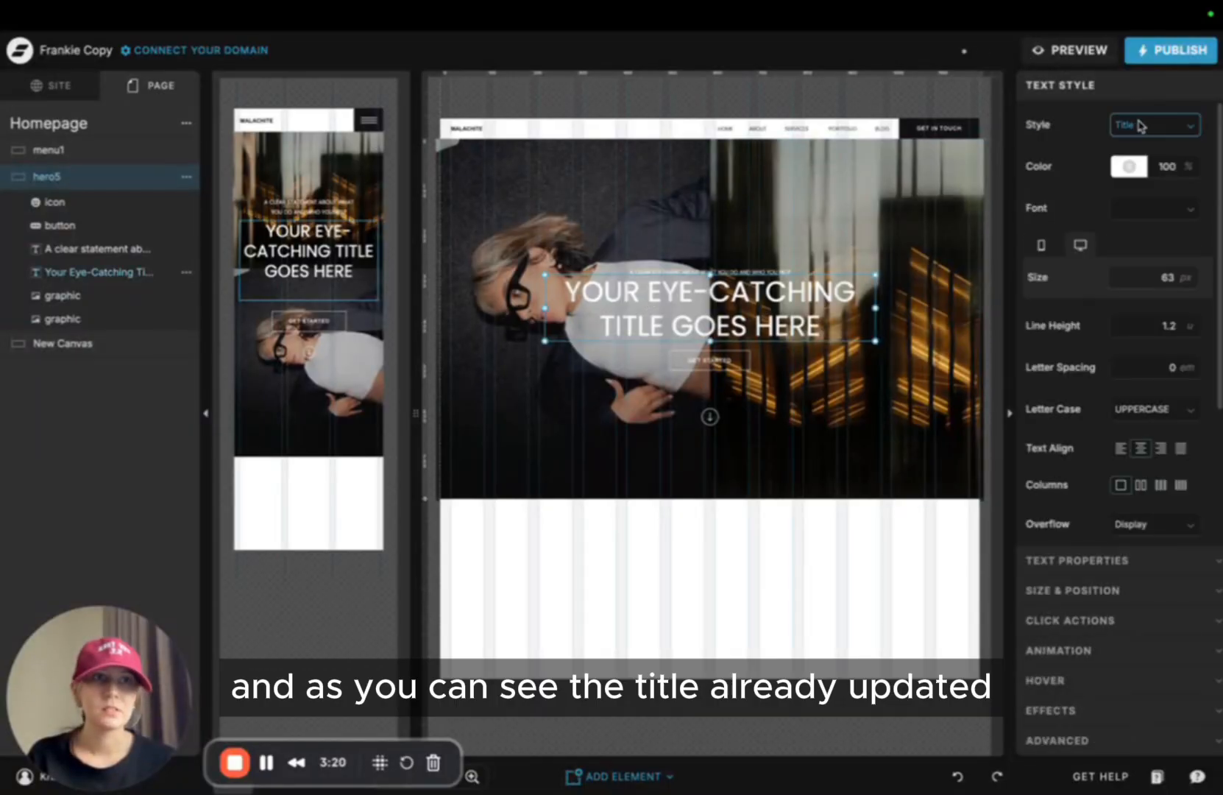
pyautogui.click(1125, 125)
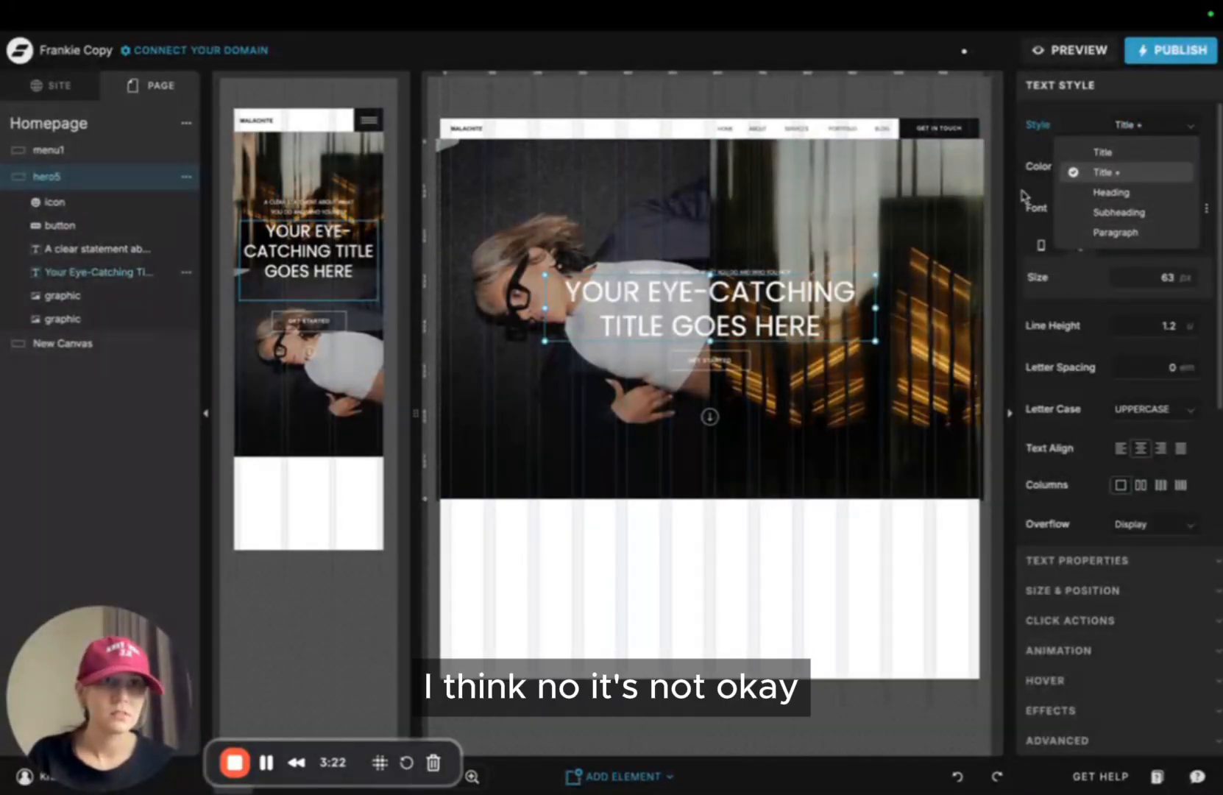
pyautogui.click(1021, 202)
pyautogui.click(1196, 209)
pyautogui.click(1046, 186)
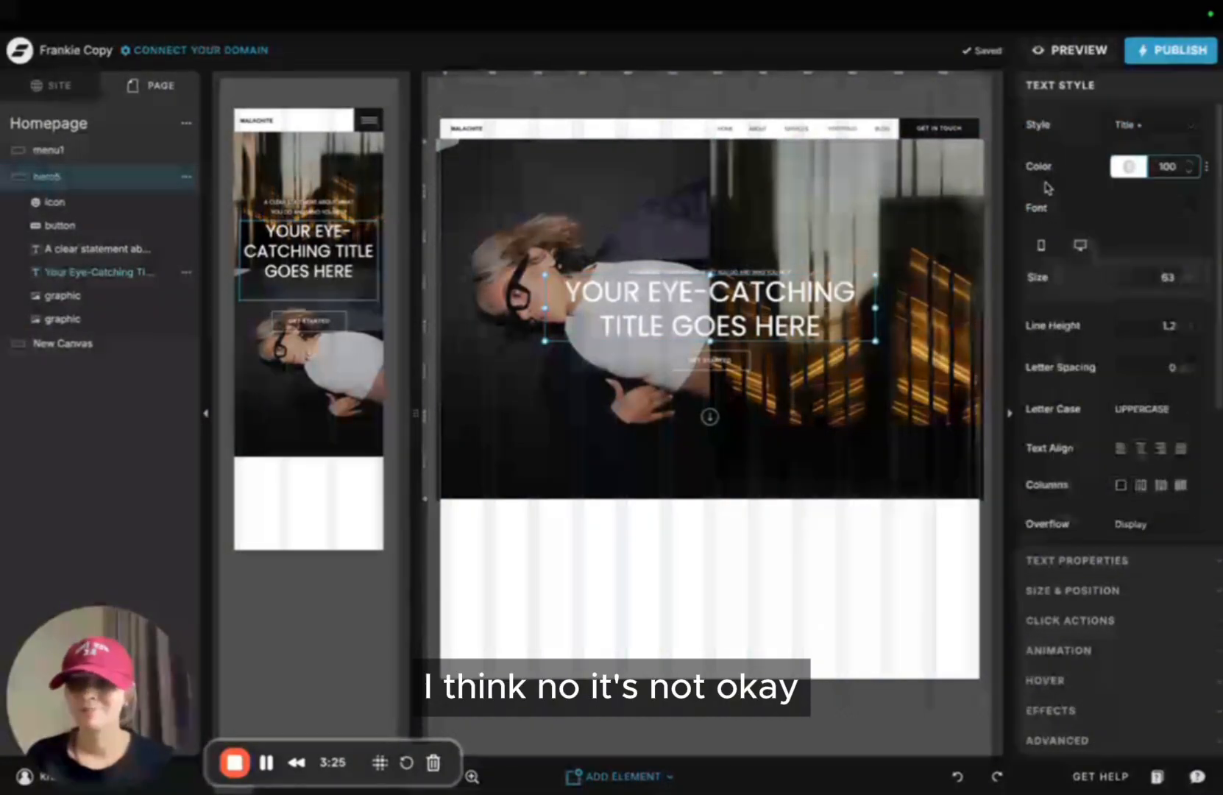
pyautogui.click(1169, 123)
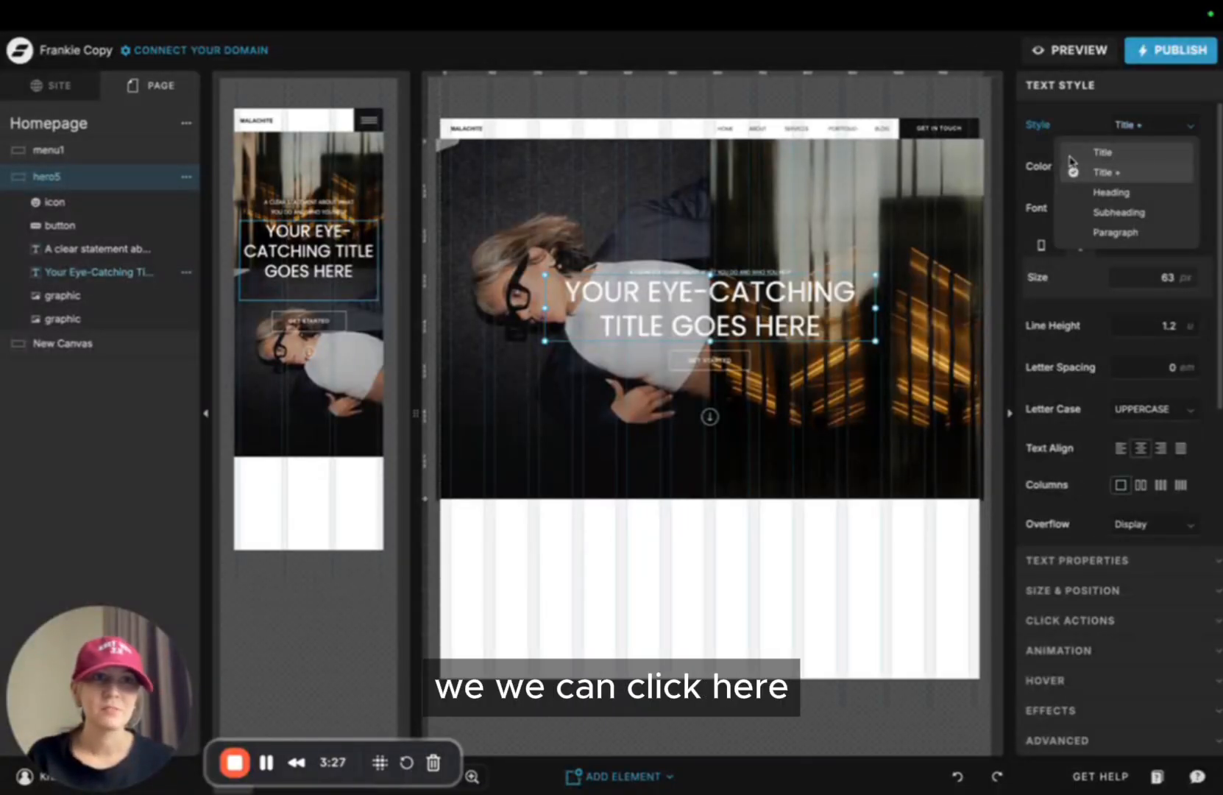
pyautogui.click(1101, 153)
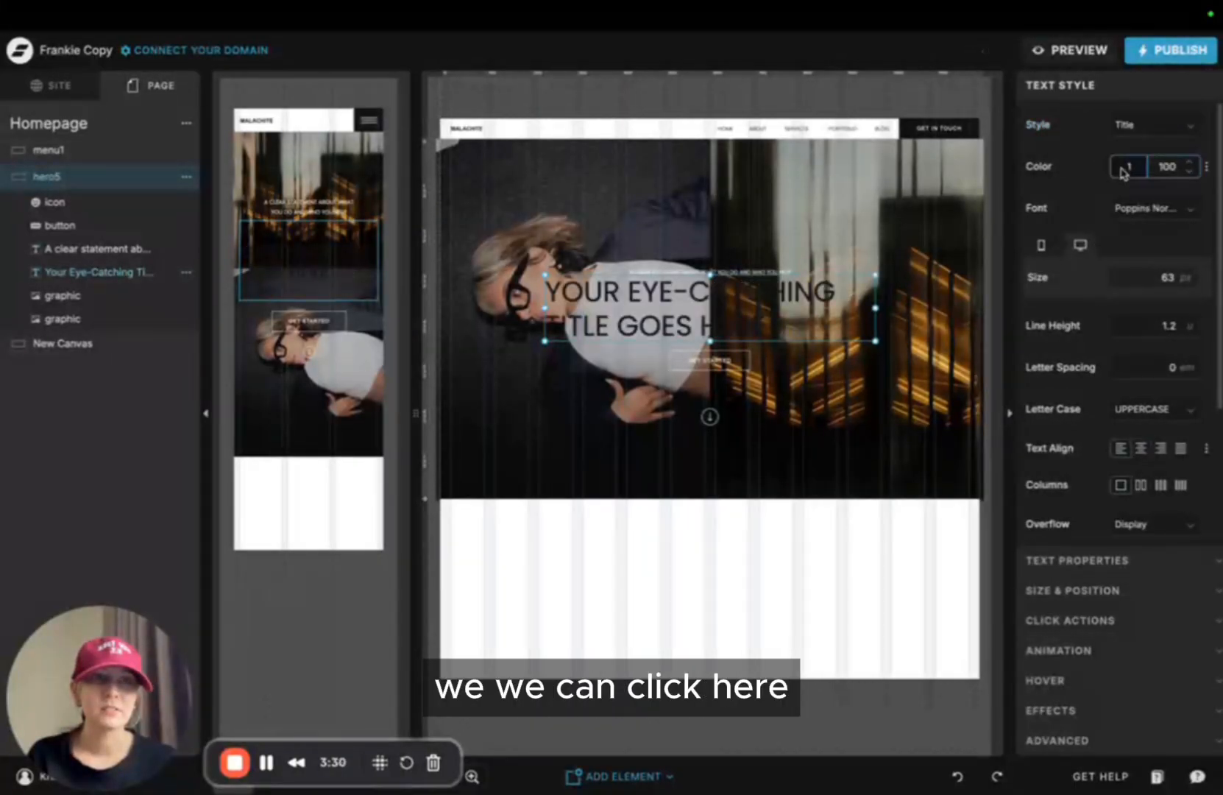
# Set the hero title's text colour to white (FFFFFF) and centre its alignment
pyautogui.click(1125, 208)
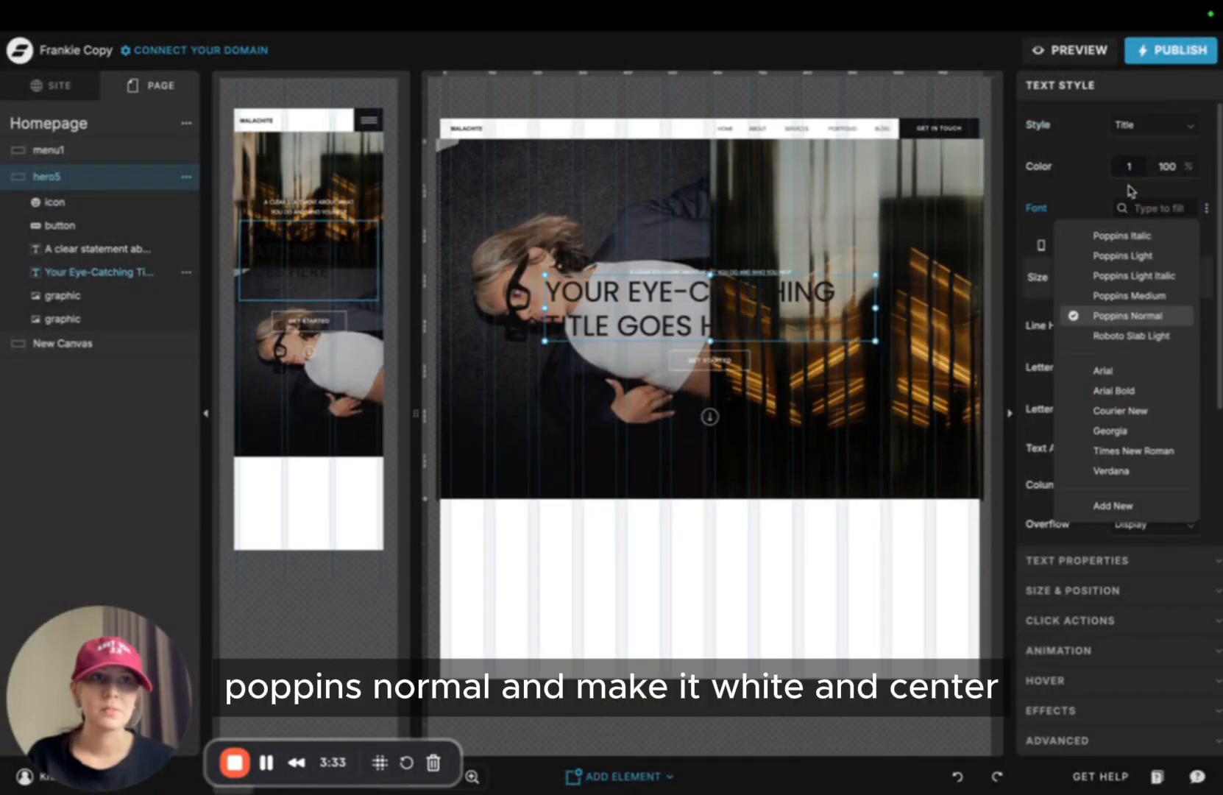
pyautogui.click(1071, 185)
pyautogui.click(1124, 168)
pyautogui.click(980, 204)
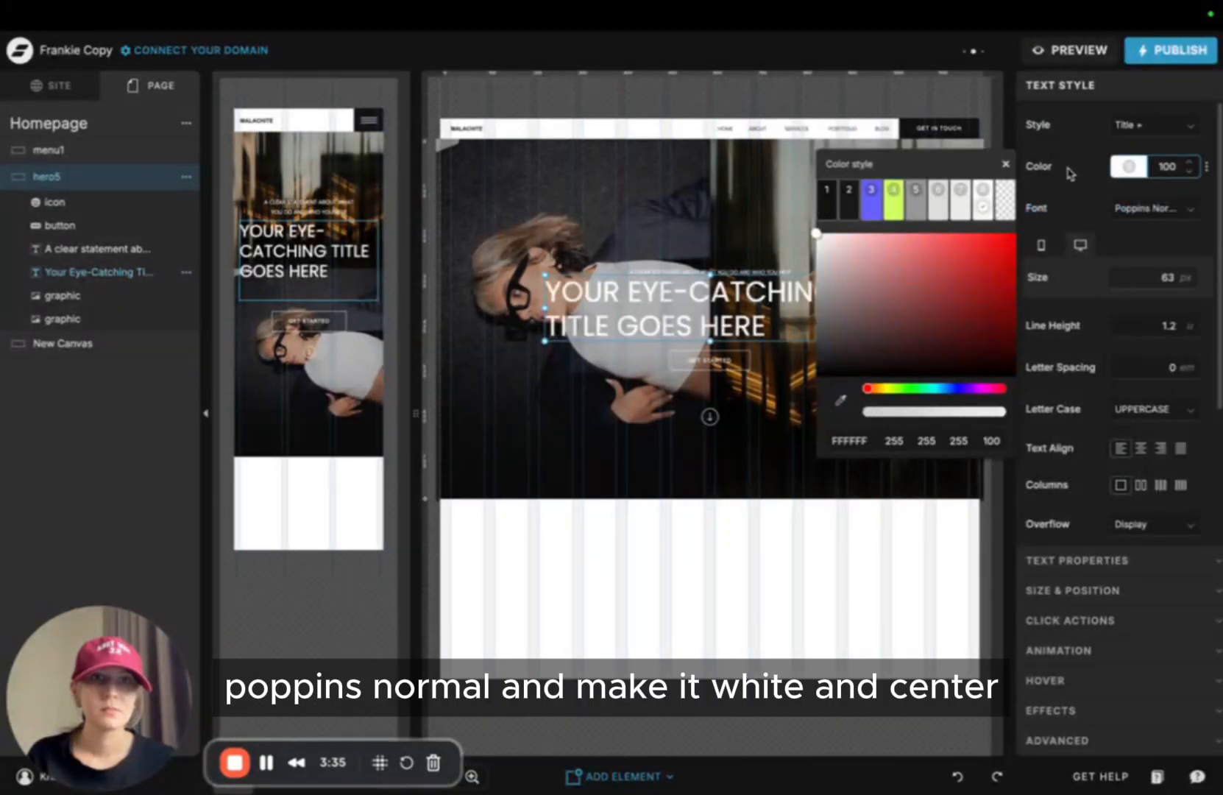
pyautogui.click(1076, 158)
pyautogui.click(1141, 449)
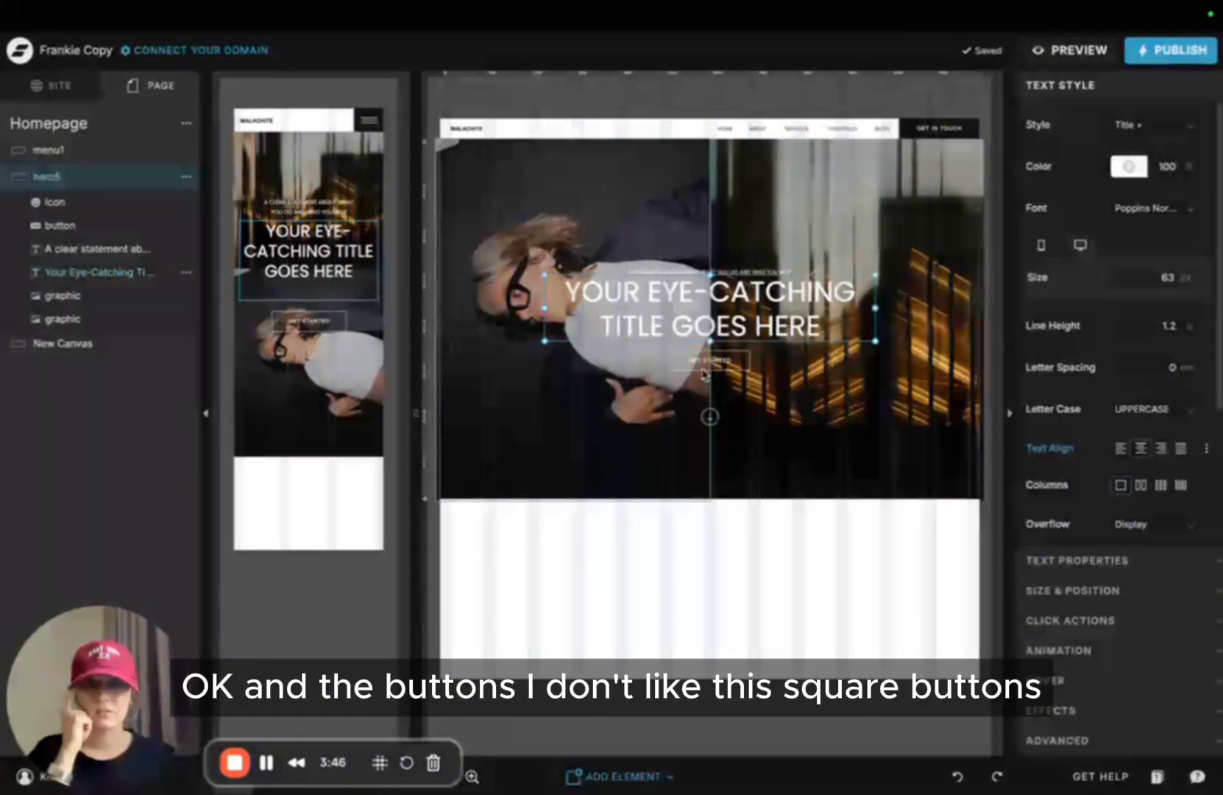
pyautogui.click(309, 321)
pyautogui.click(30, 92)
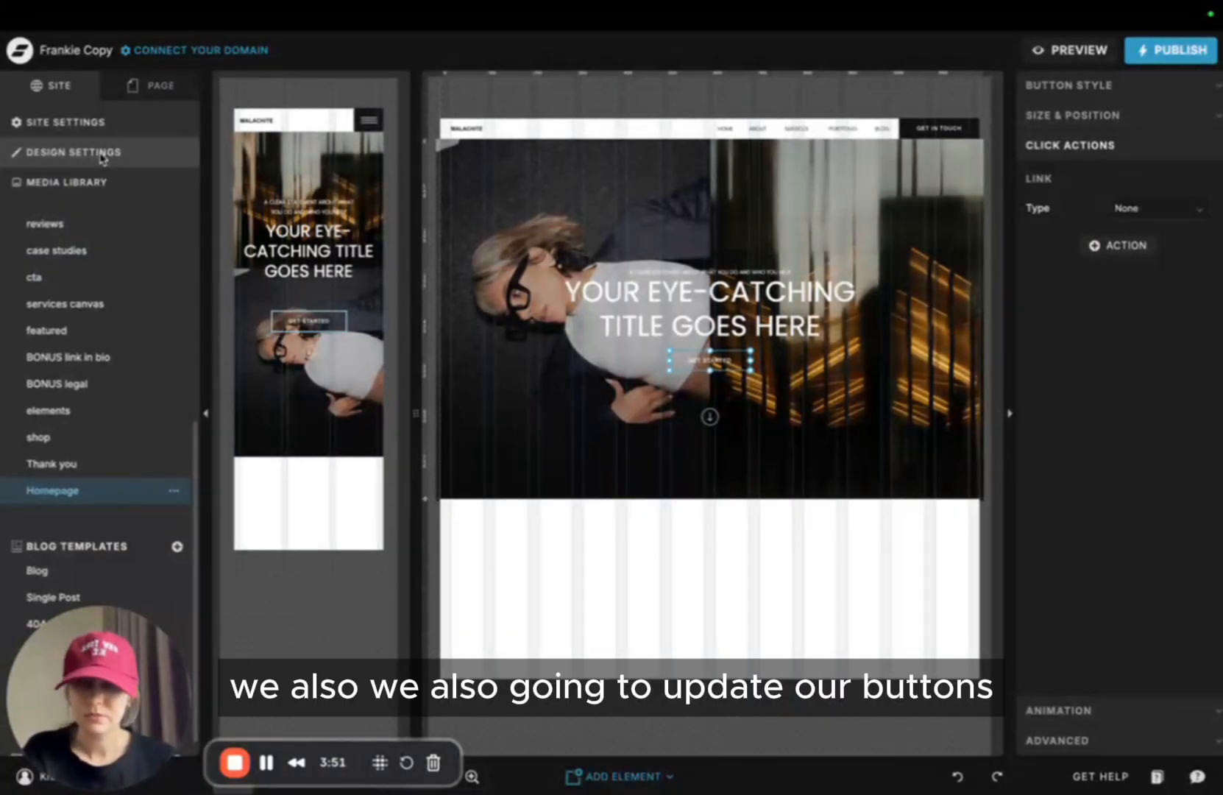
pyautogui.click(103, 153)
pyautogui.click(205, 120)
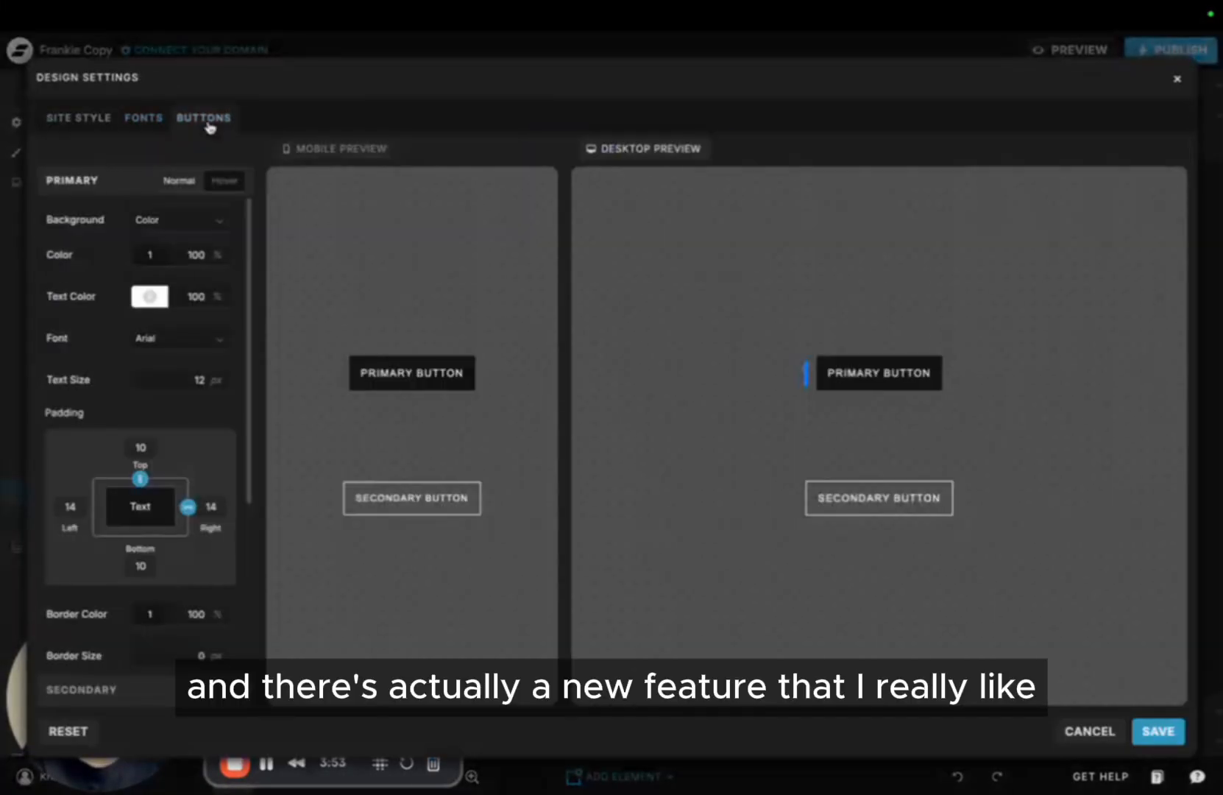
pyautogui.click(1175, 79)
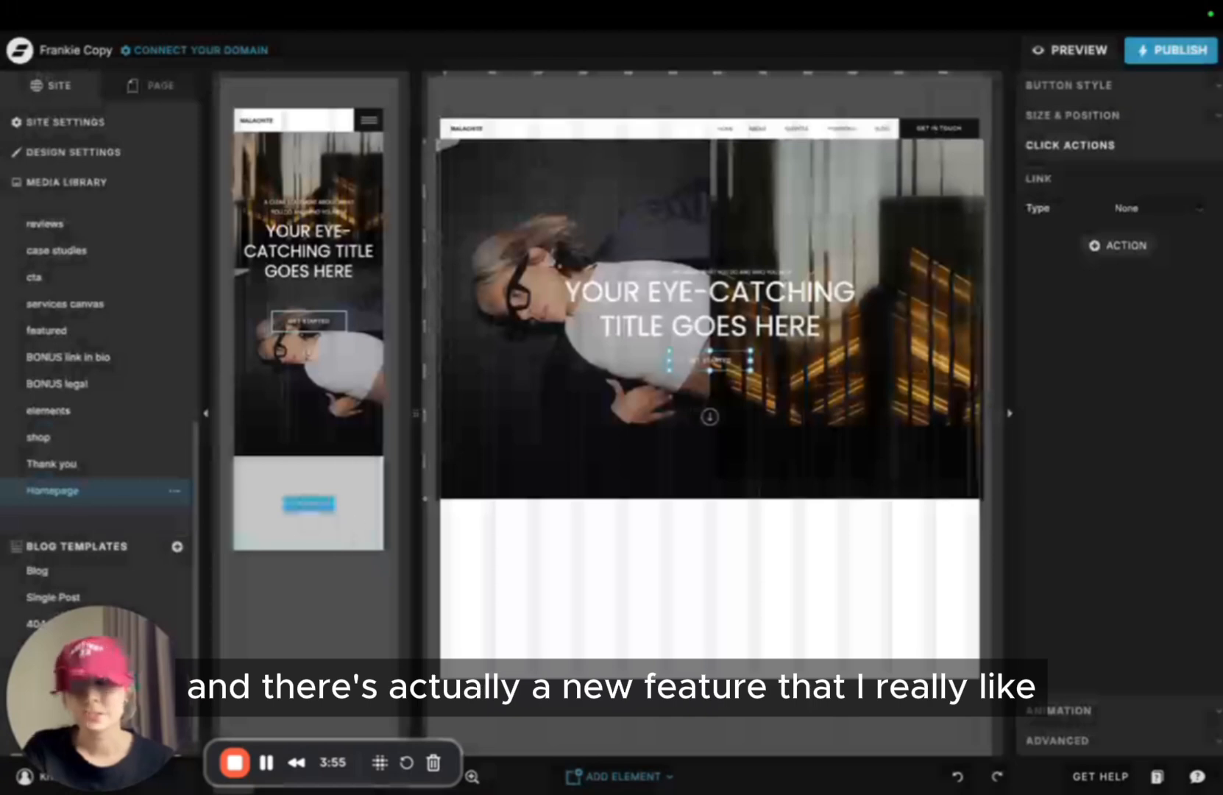
pyautogui.click(576, 582)
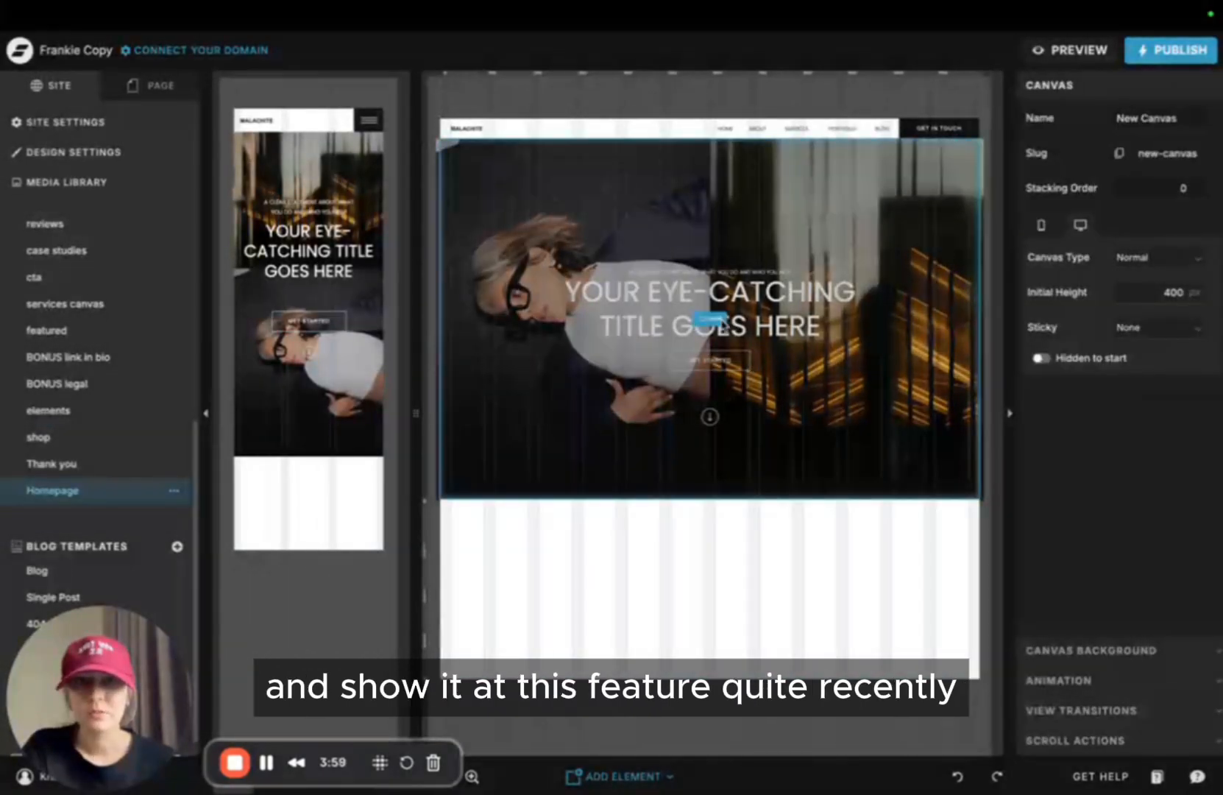
pyautogui.click(676, 376)
pyautogui.click(688, 365)
pyautogui.click(611, 559)
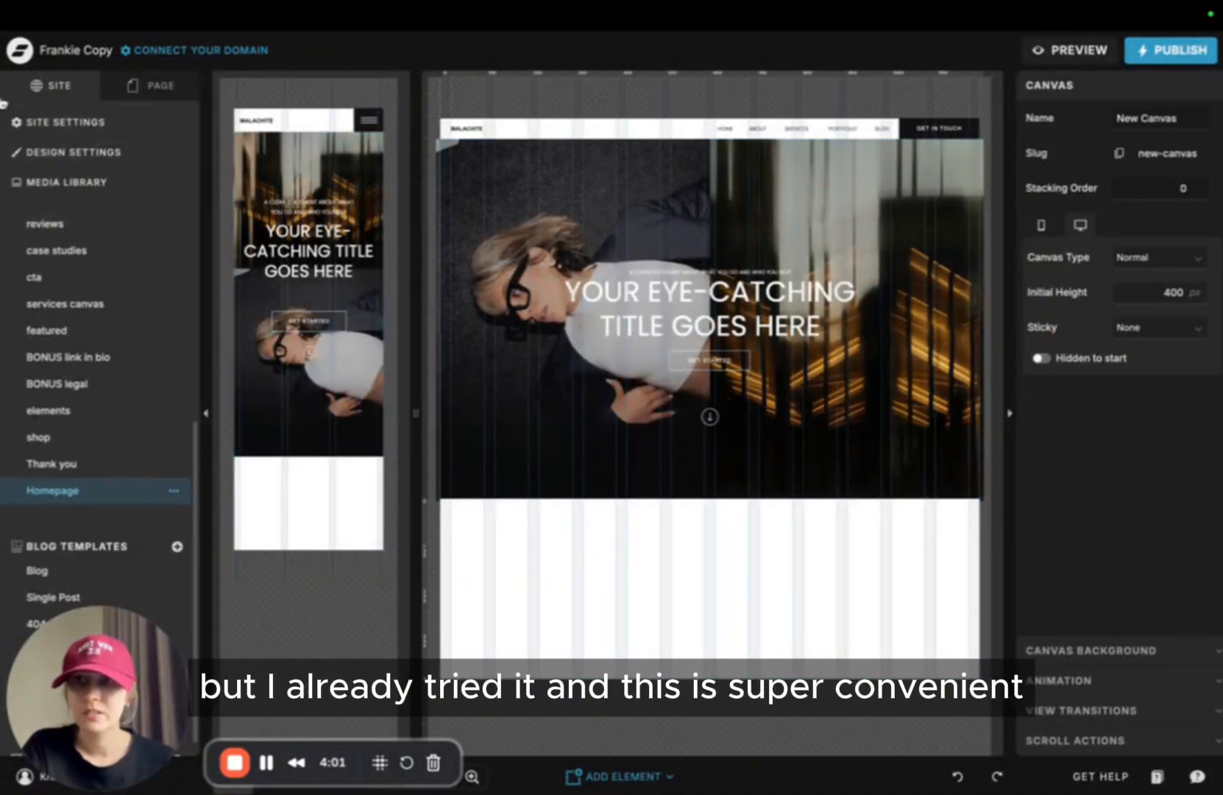
# Give the site-wide primary button style rounded corners with a corner radius of 100 in the design settings
pyautogui.click(64, 153)
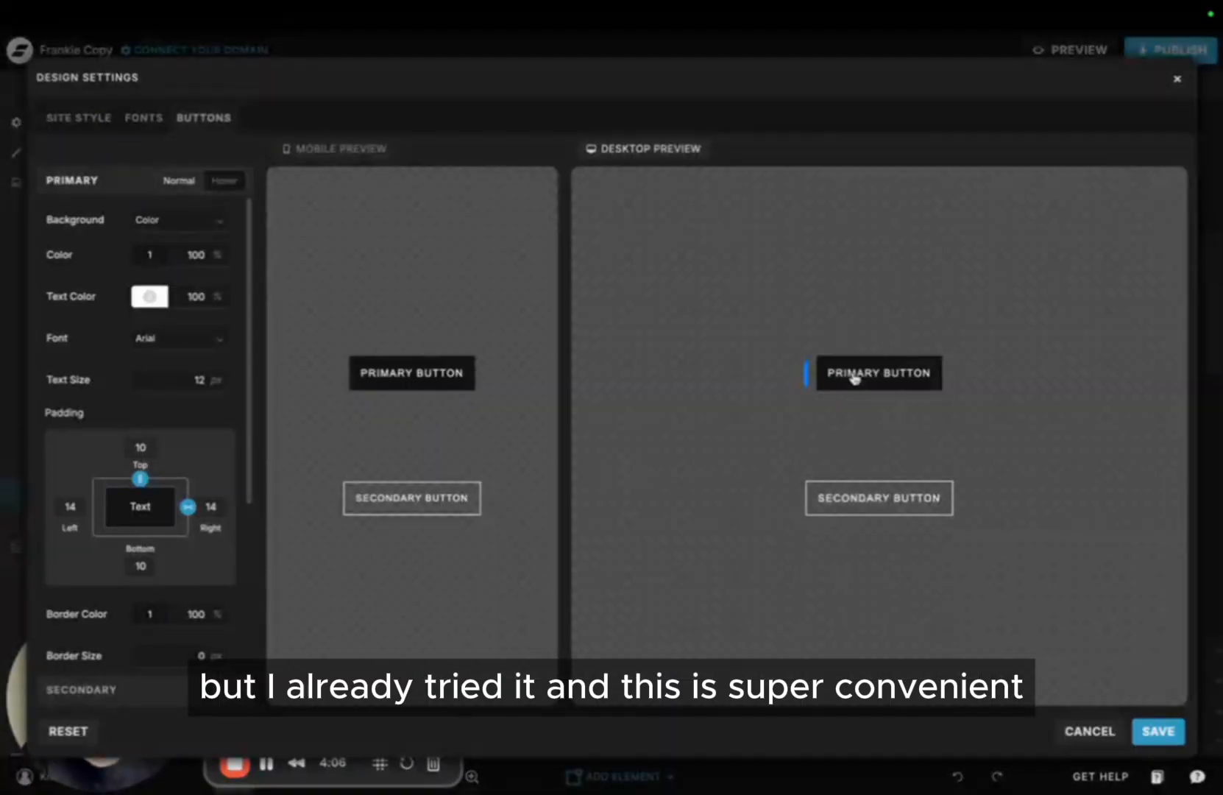
pyautogui.click(1175, 88)
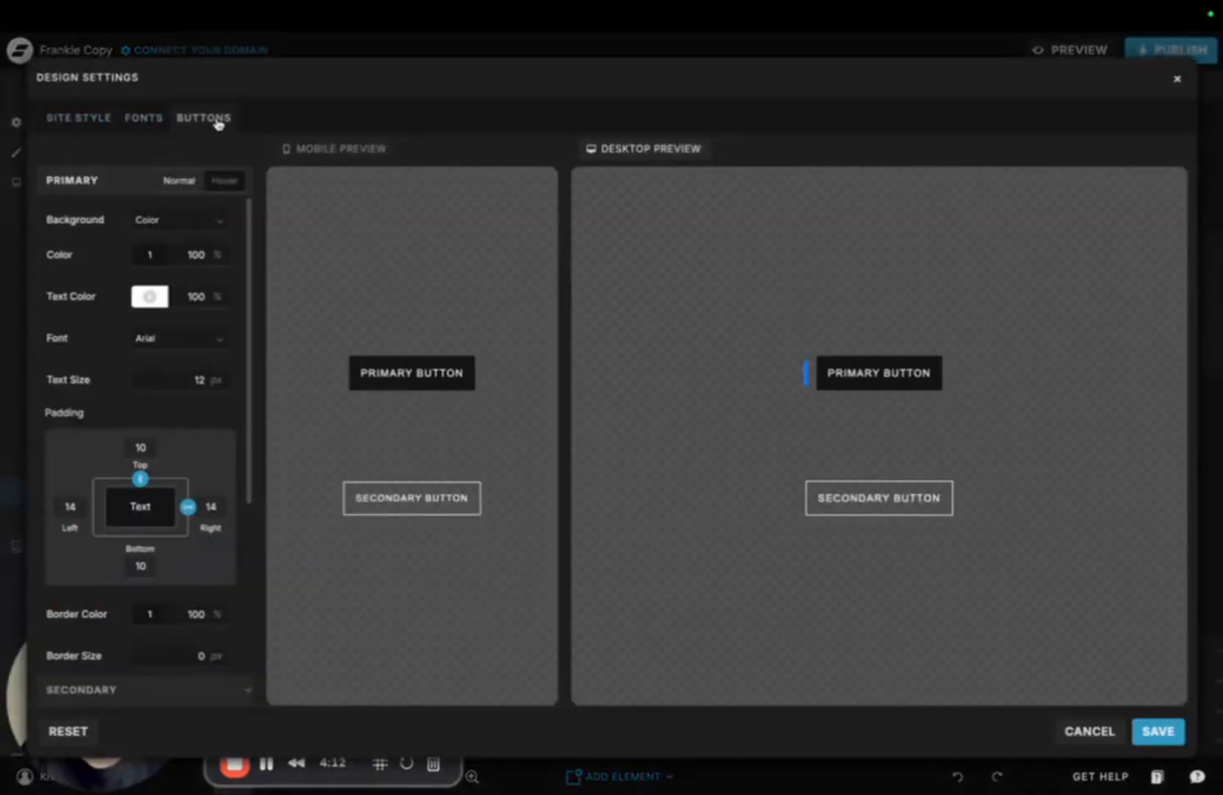
pyautogui.click(76, 118)
pyautogui.click(203, 117)
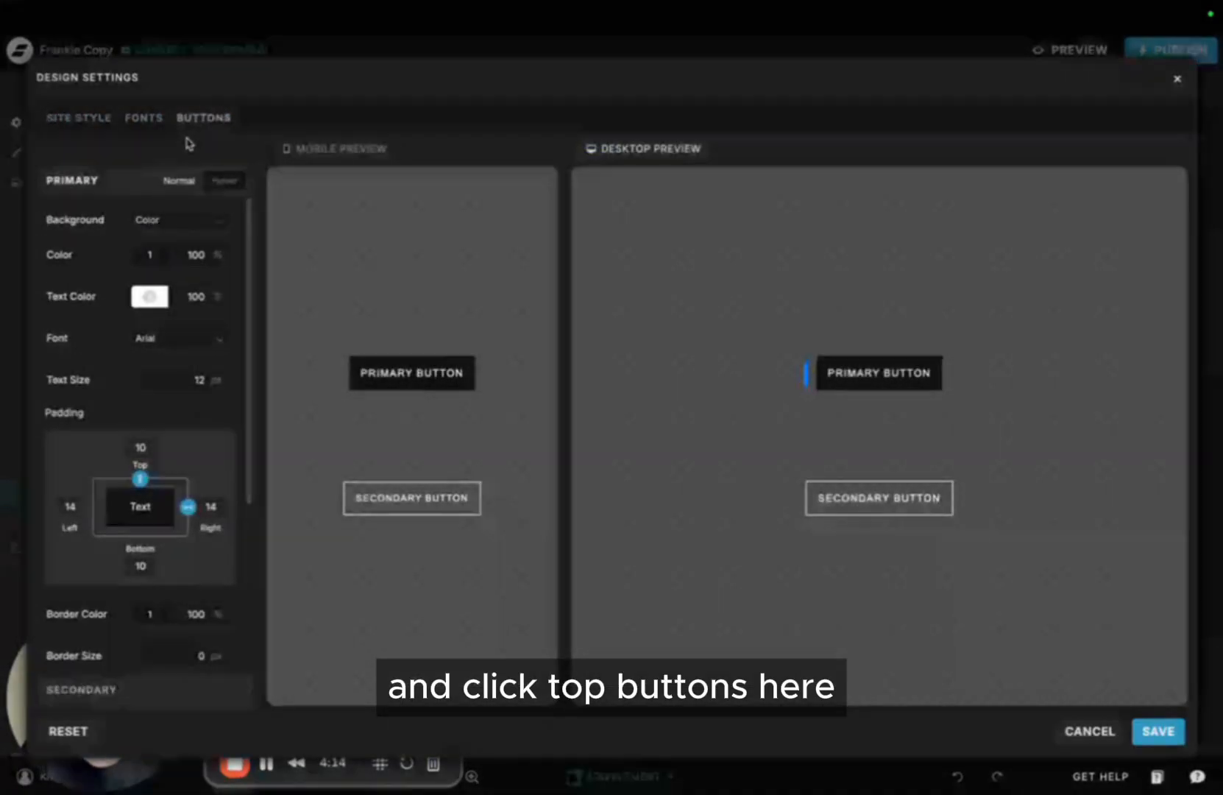
pyautogui.click(198, 371)
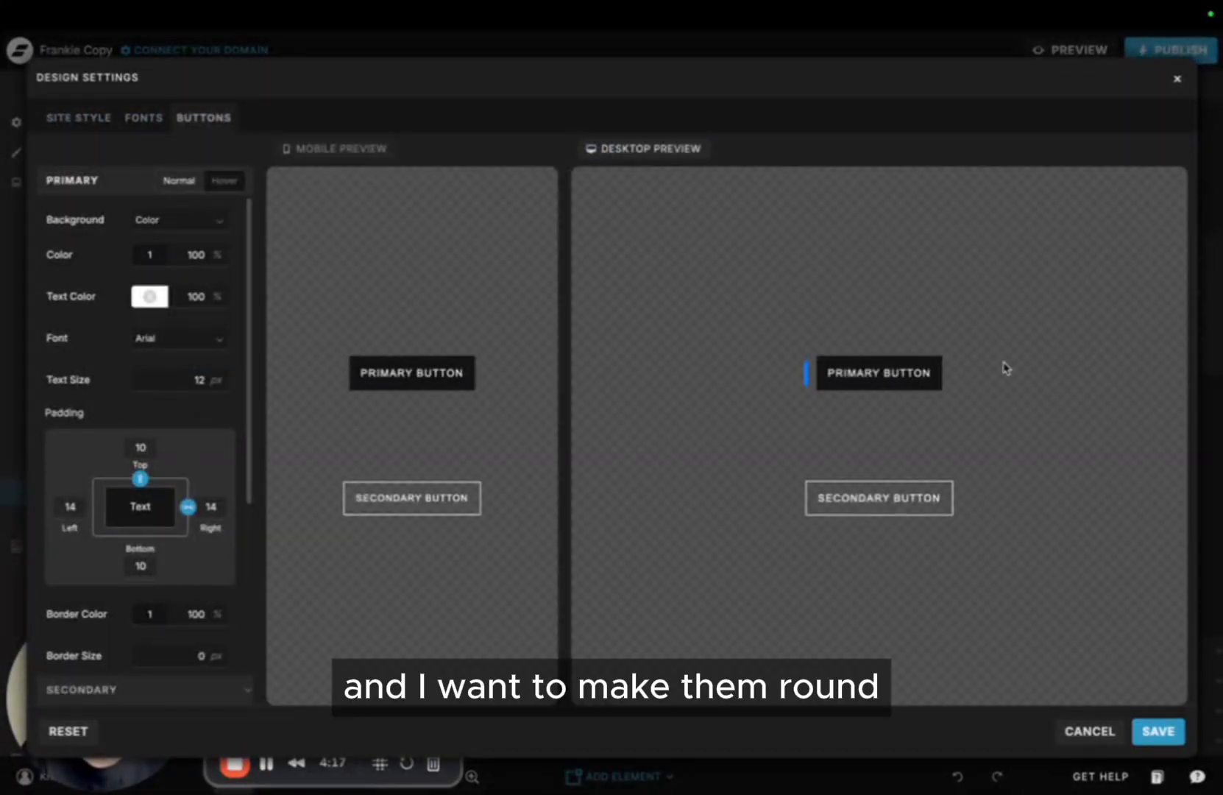
pyautogui.scroll(-4, 191, 450)
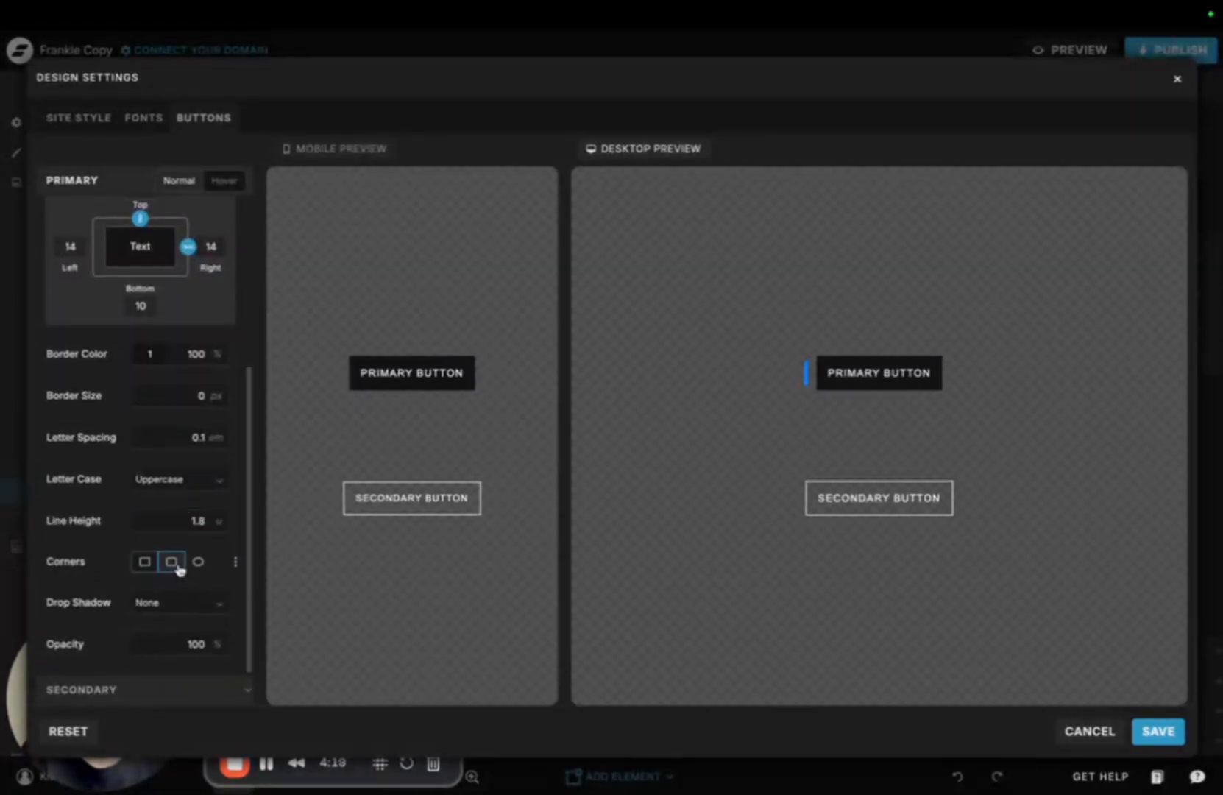
pyautogui.click(171, 562)
pyautogui.doubleClick(175, 593)
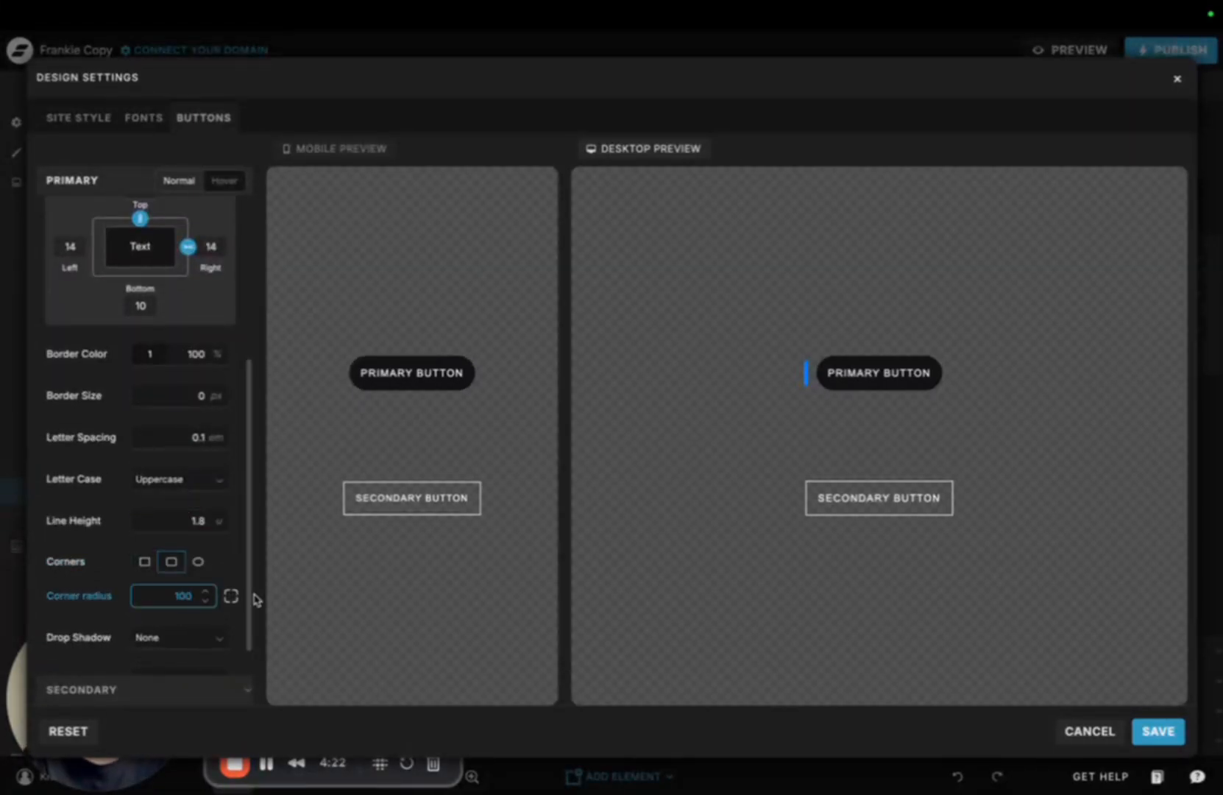
# Give the secondary button style rounded corners with a corner radius of 100
pyautogui.click(370, 508)
pyautogui.scroll(-4, 180, 464)
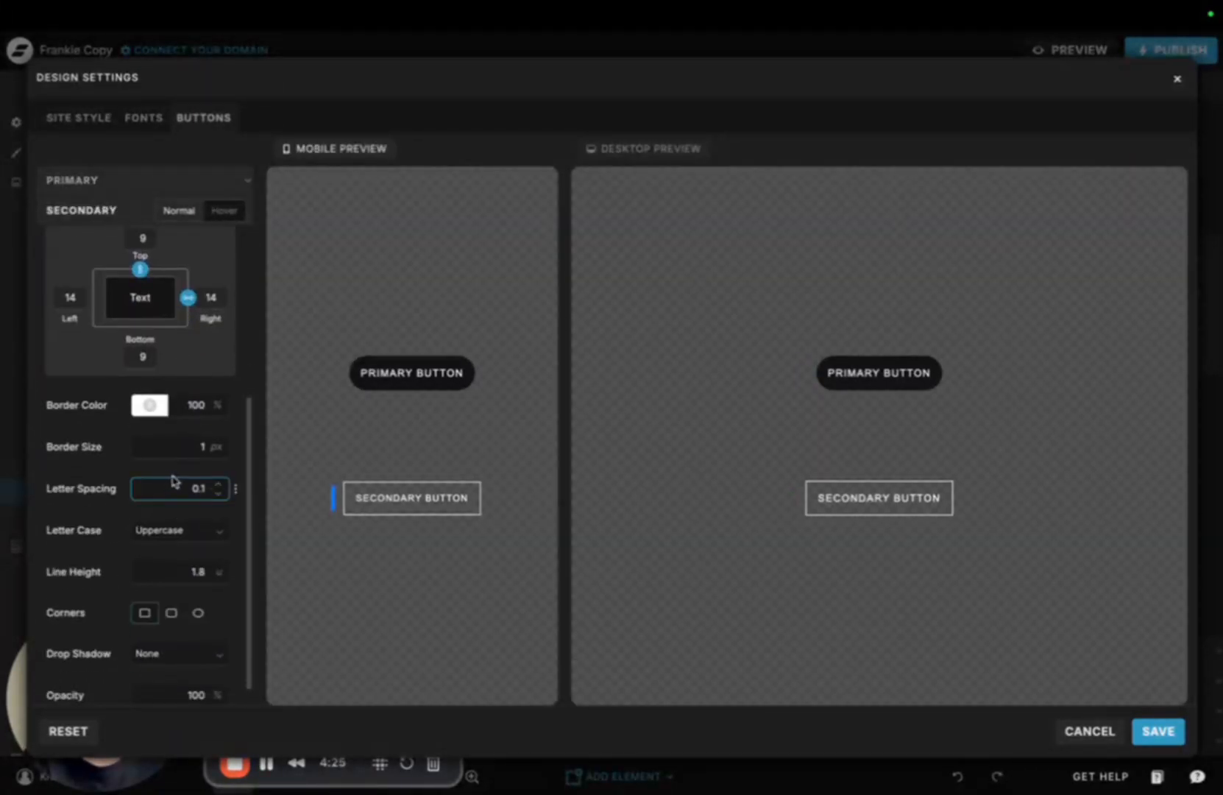
pyautogui.scroll(5, 182, 478)
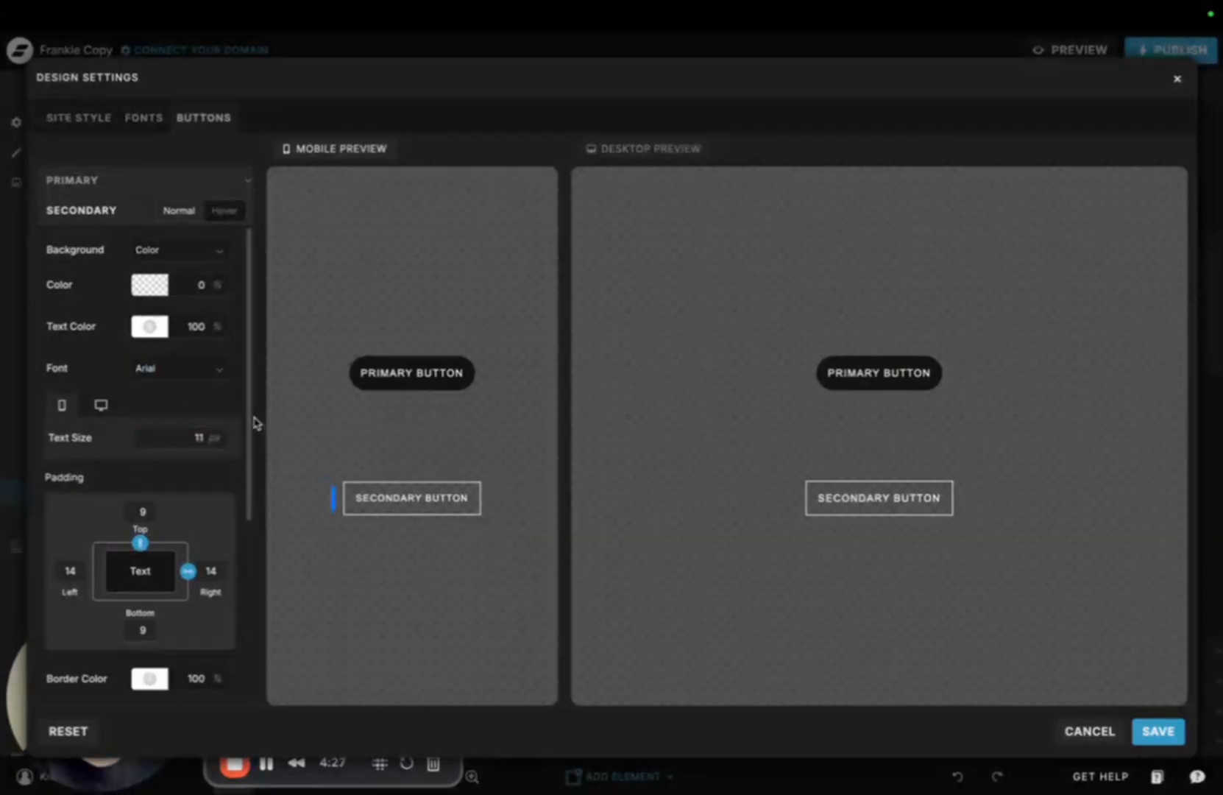
pyautogui.scroll(-4, 142, 501)
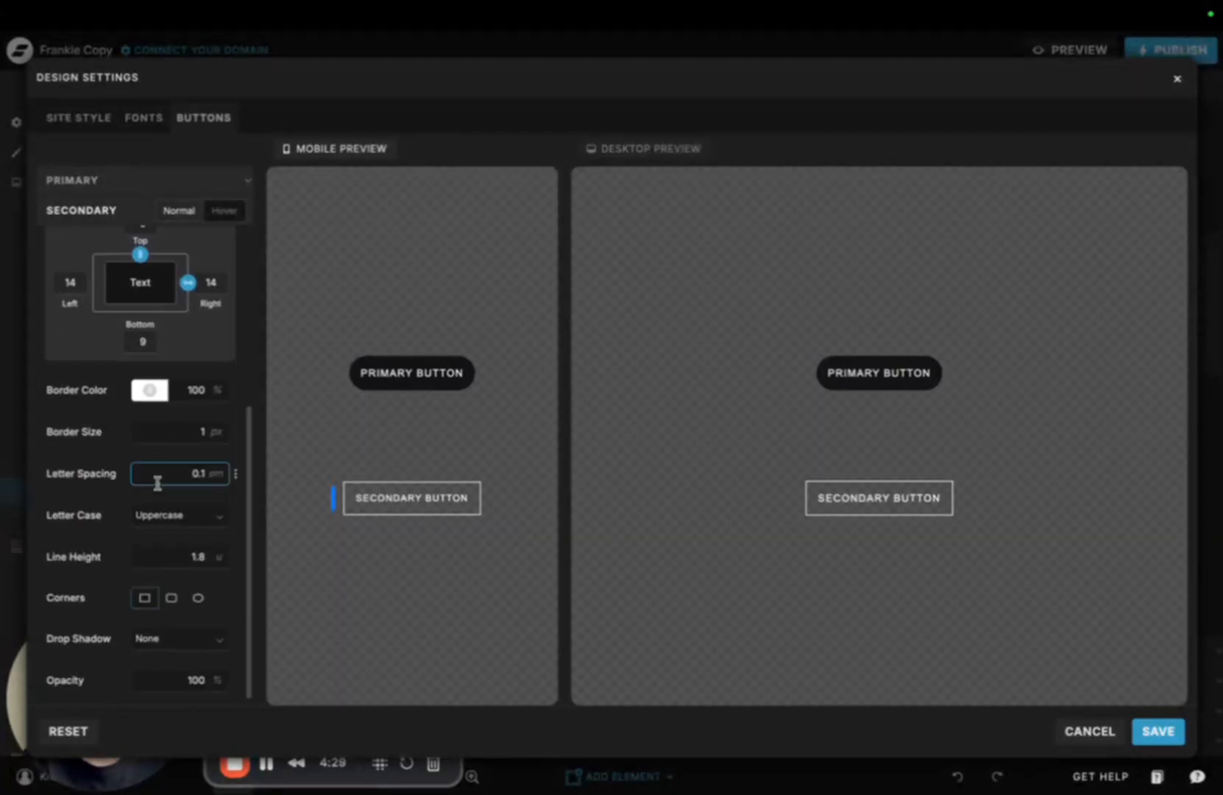
pyautogui.click(175, 432)
pyautogui.click(173, 600)
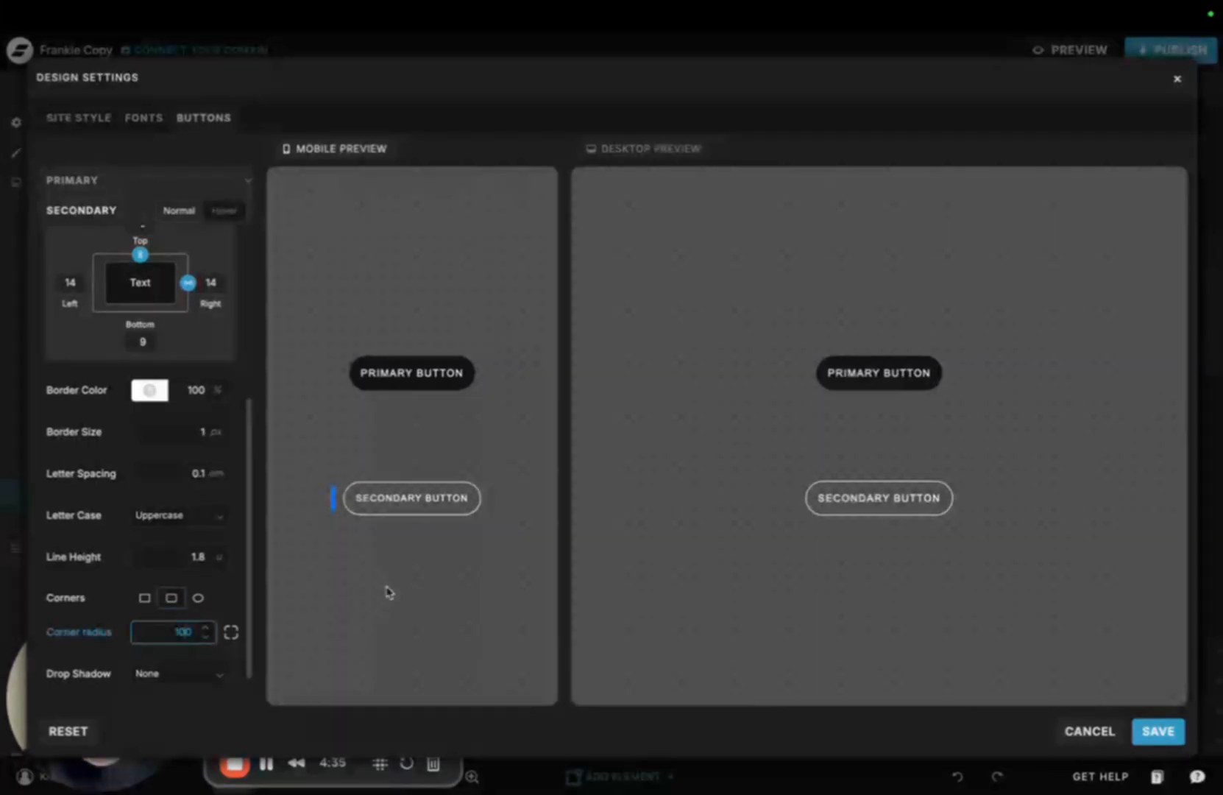
# Set the secondary button's hover background to lime colour 4 (CEFF5F) and save the design settings
pyautogui.scroll(-1, 169, 469)
pyautogui.scroll(5, 176, 413)
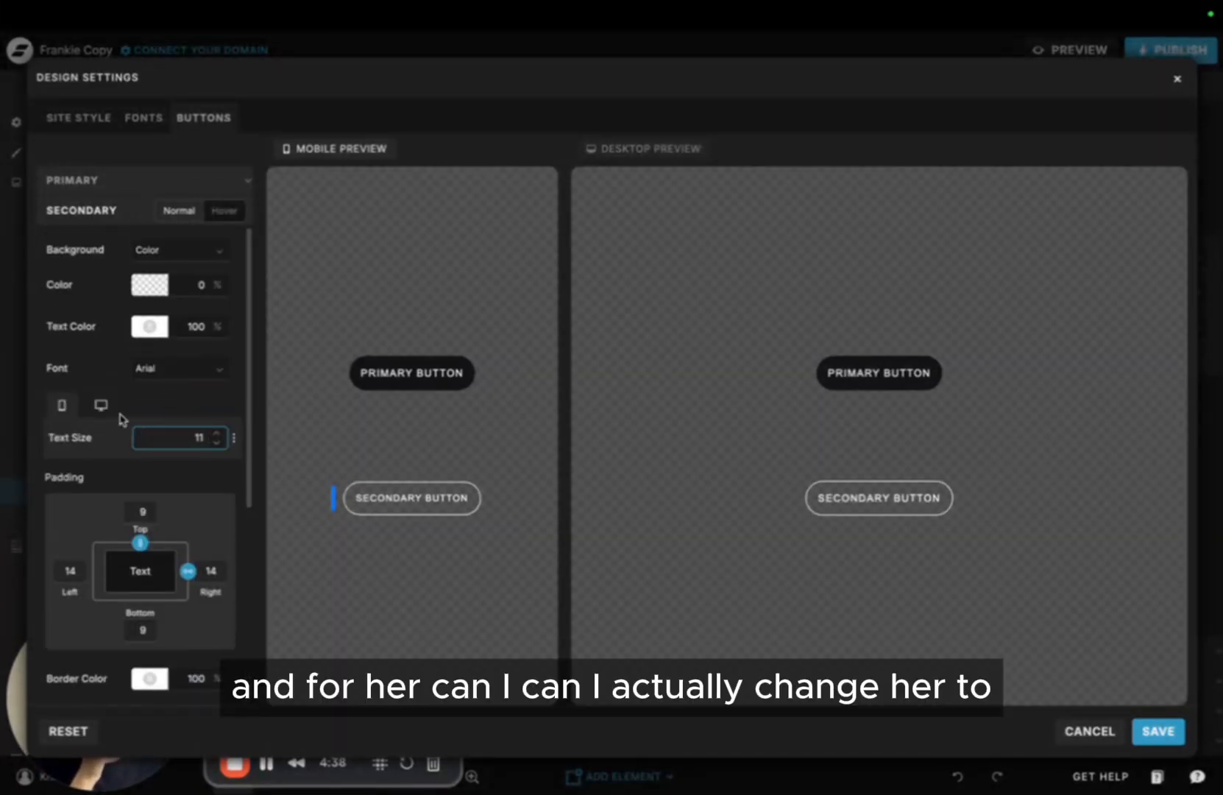
pyautogui.click(225, 210)
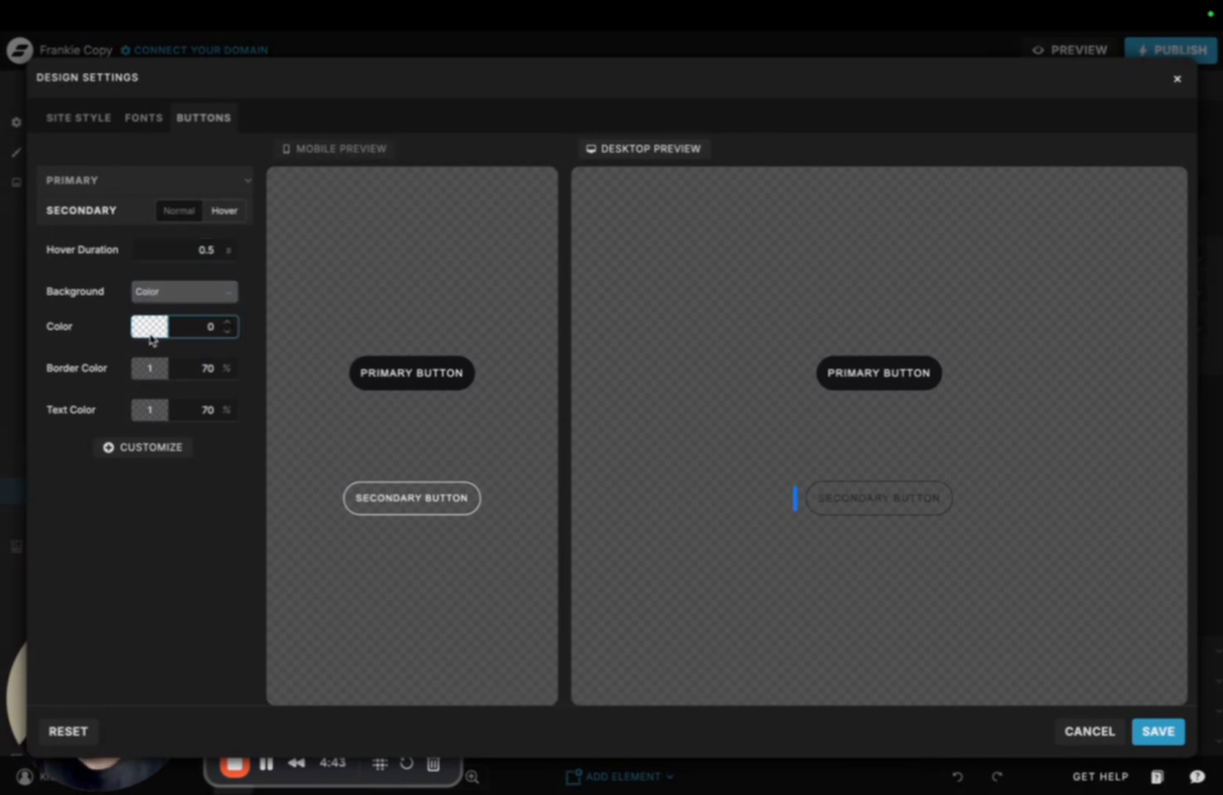
pyautogui.click(152, 327)
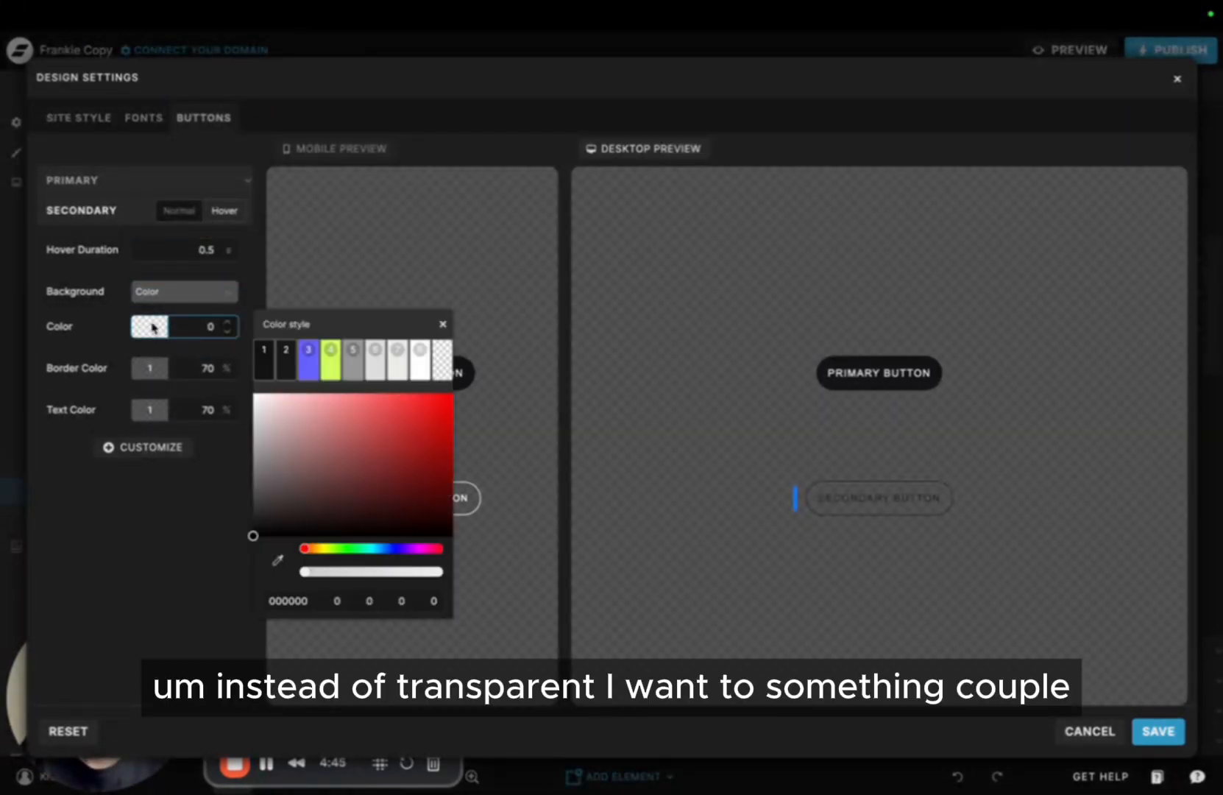
pyautogui.click(328, 372)
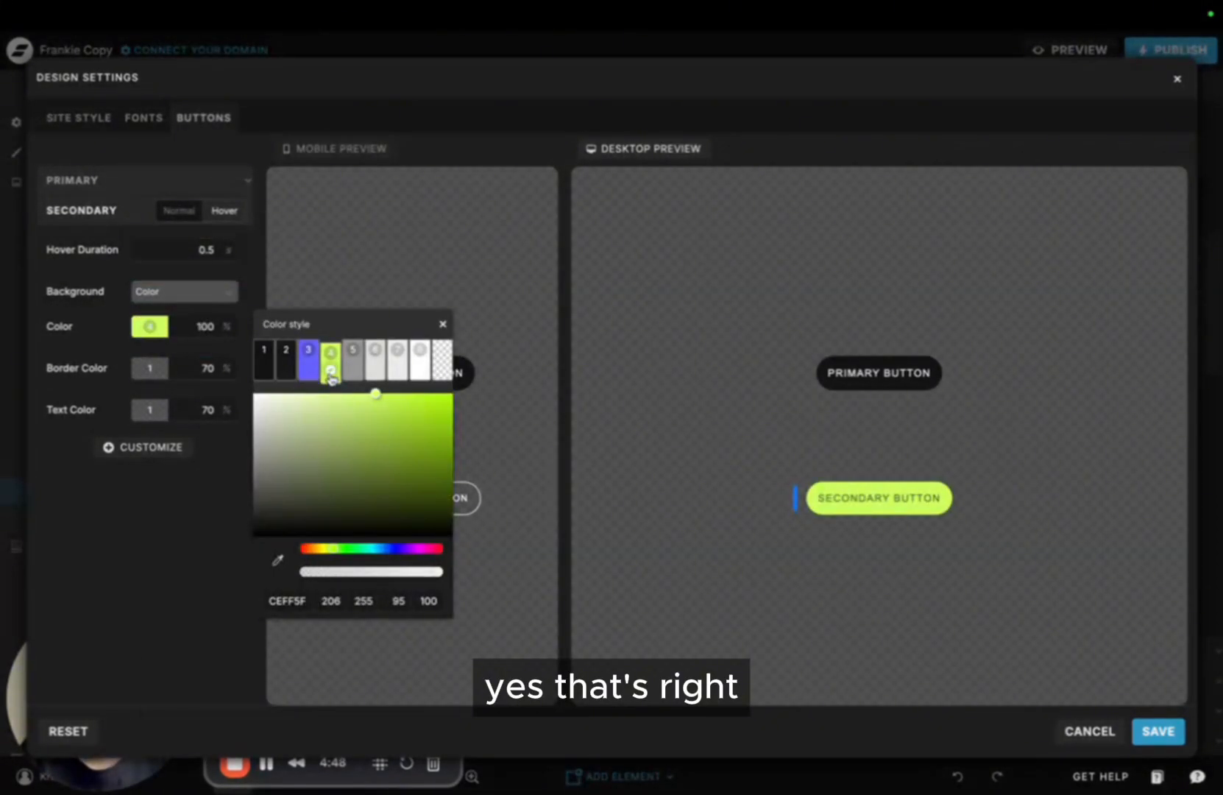
pyautogui.click(745, 504)
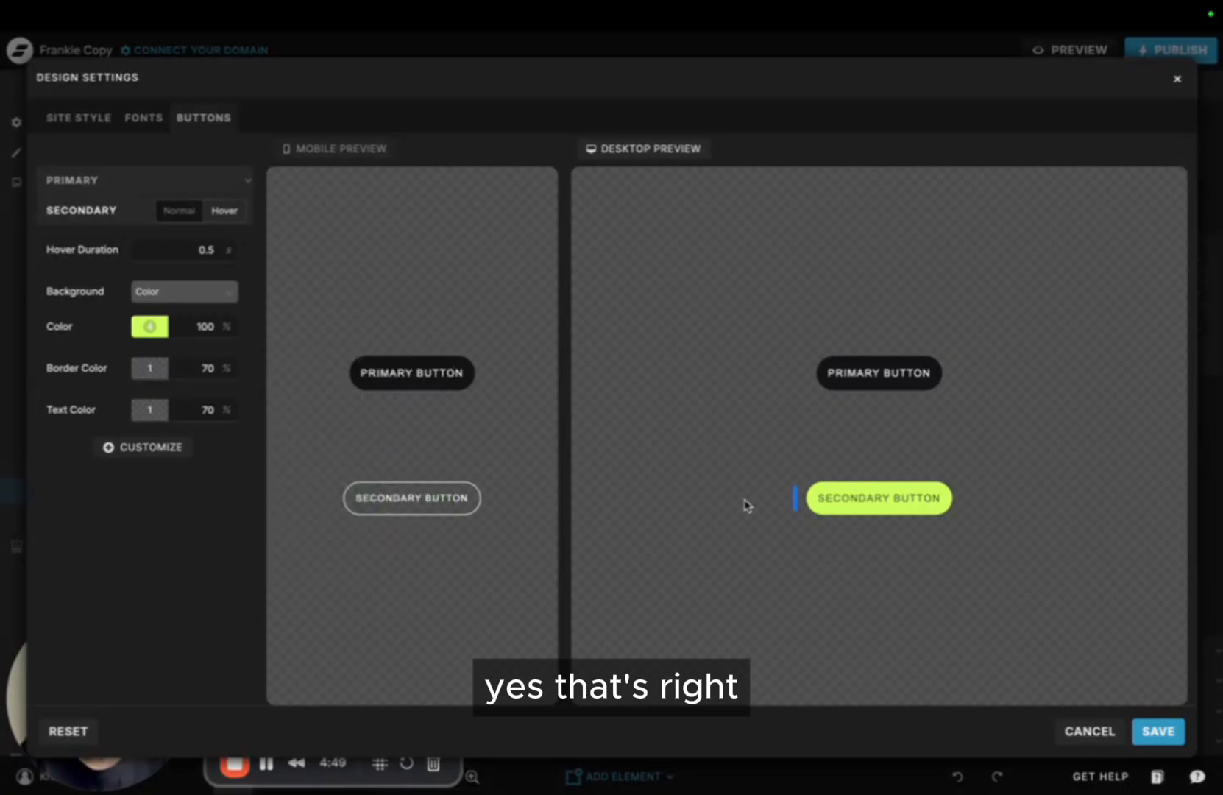
pyautogui.click(1159, 732)
# Check the Get Started button, title and images of the Homepage hero canvas against the saved button styles
pyautogui.click(710, 361)
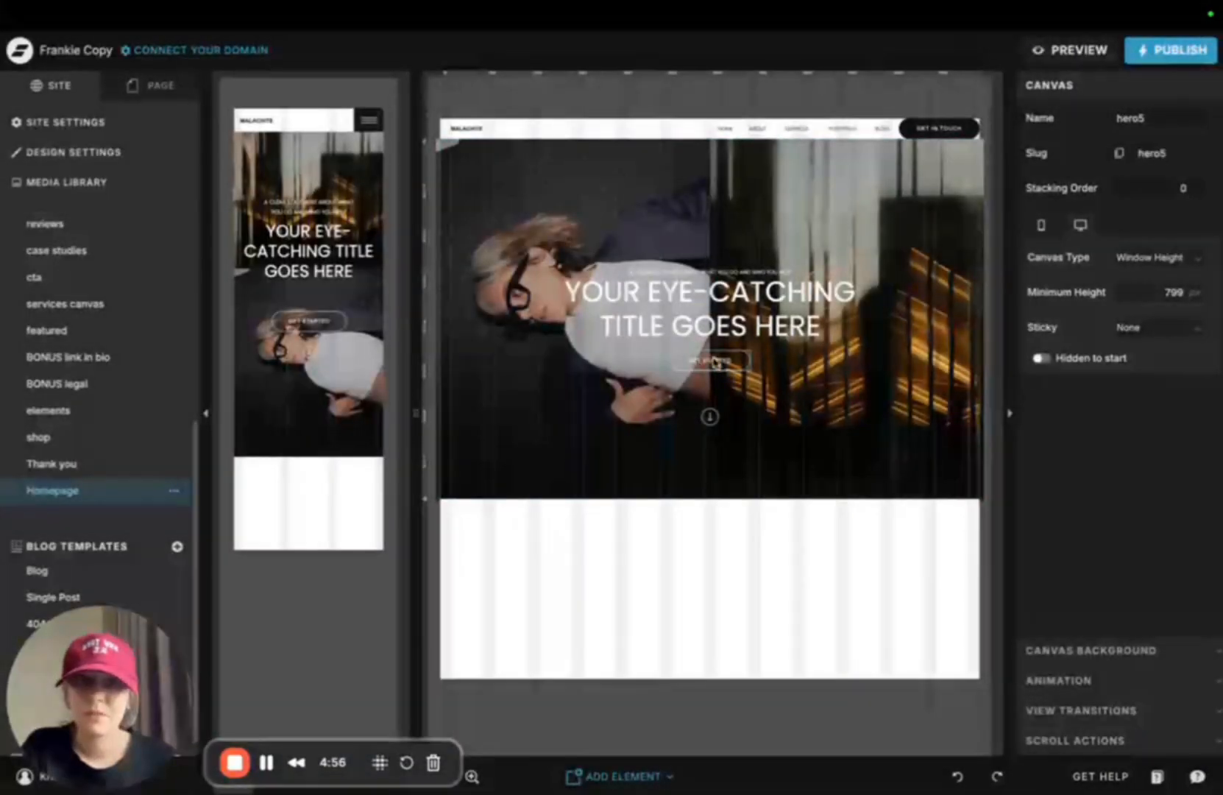
pyautogui.click(710, 361)
pyautogui.click(578, 577)
pyautogui.click(651, 292)
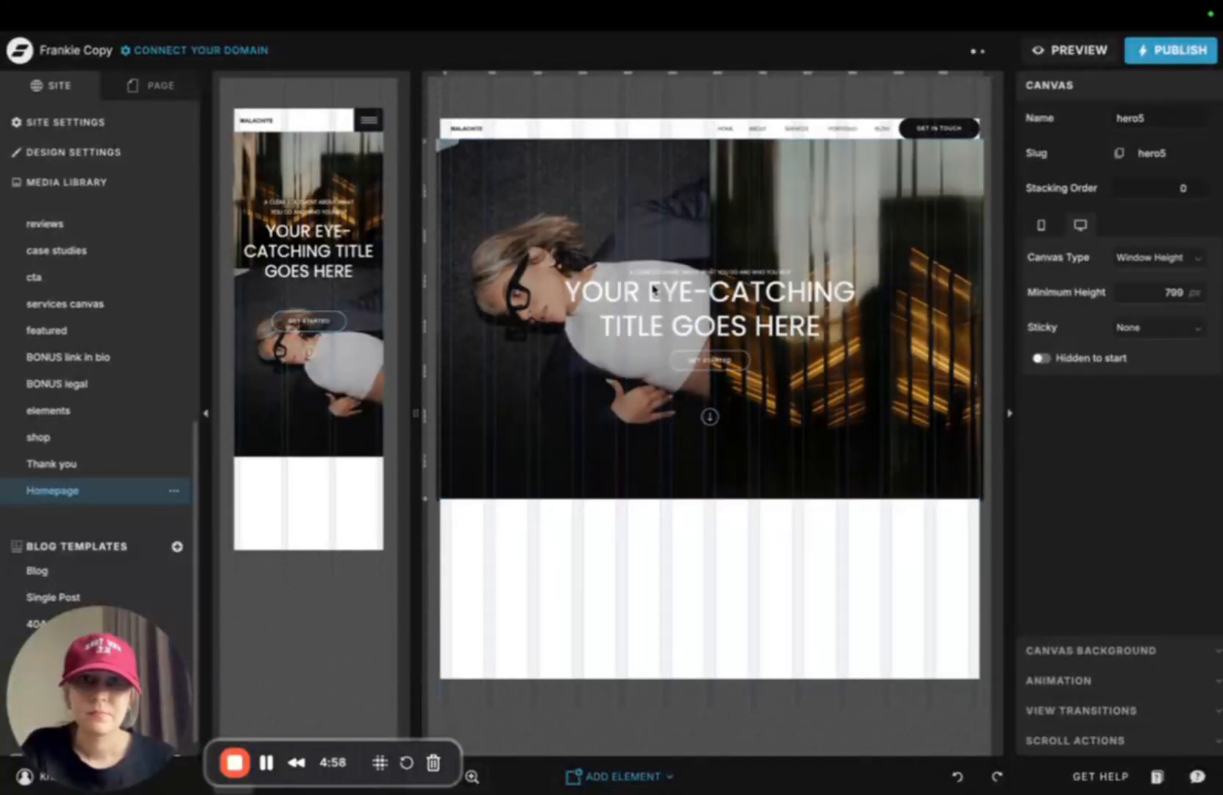
pyautogui.click(578, 189)
pyautogui.click(794, 210)
pyautogui.click(647, 211)
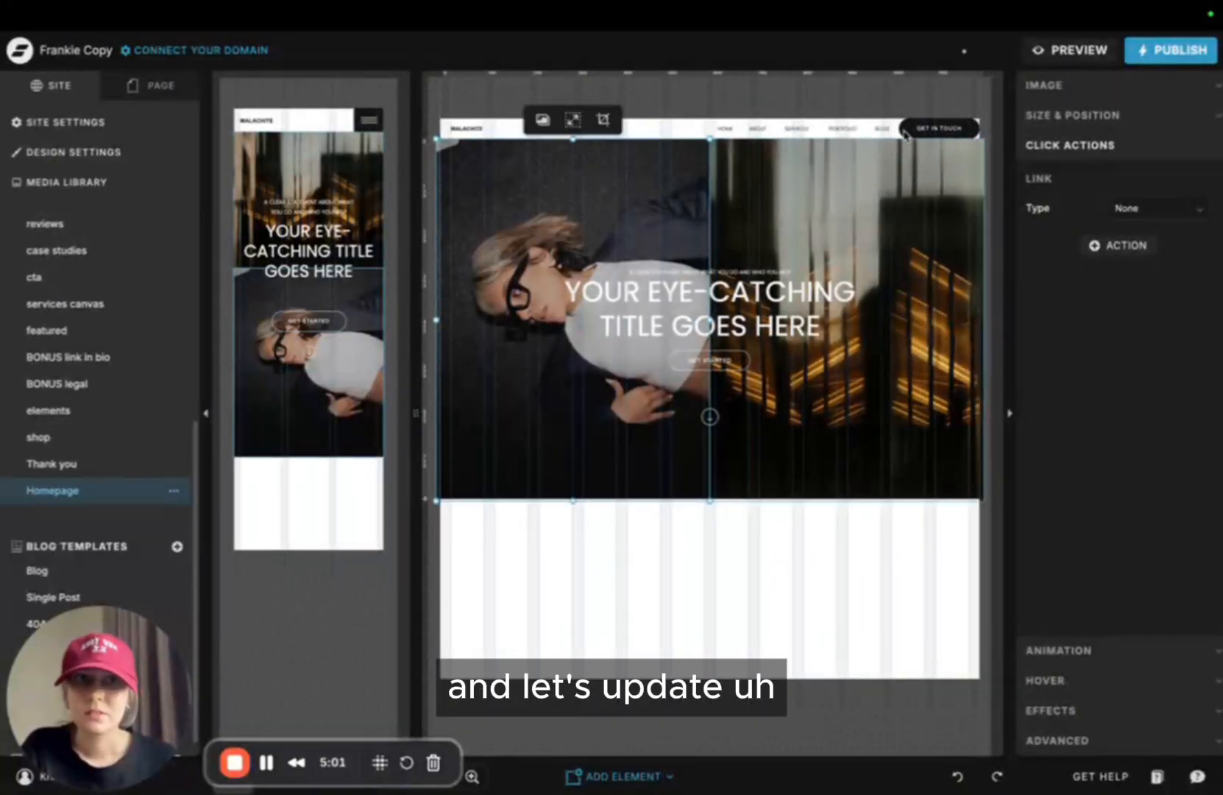
# Move the Get in Touch button in the desktop menu slightly to the right
pyautogui.click(941, 129)
pyautogui.click(941, 129)
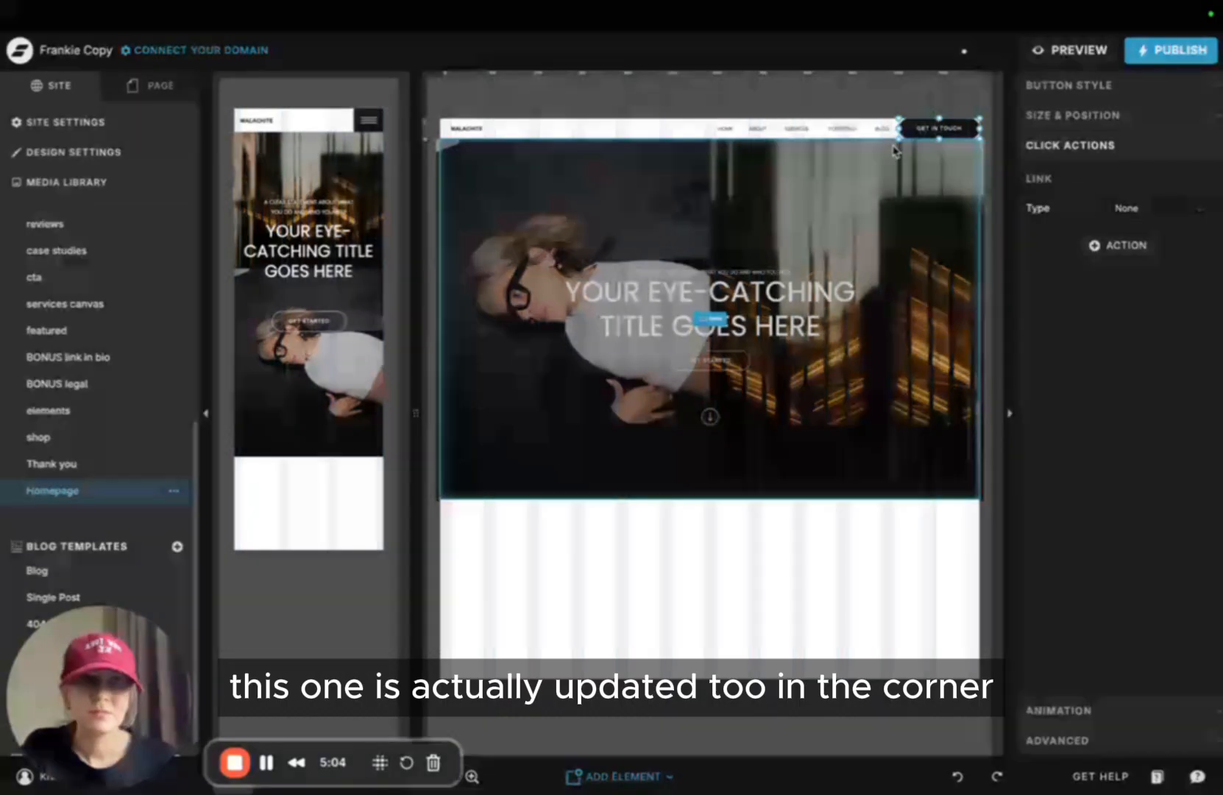
pyautogui.moveTo(929, 129); pyautogui.dragTo(935, 130)
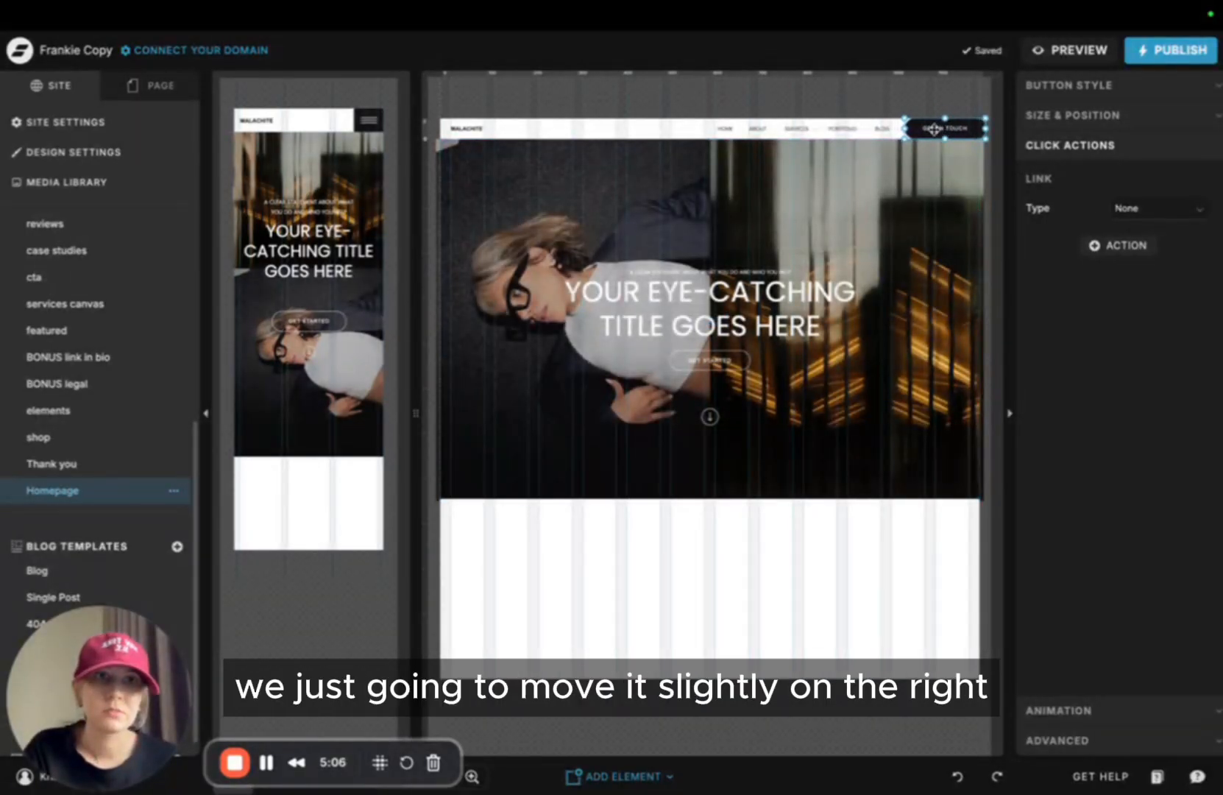
pyautogui.click(887, 219)
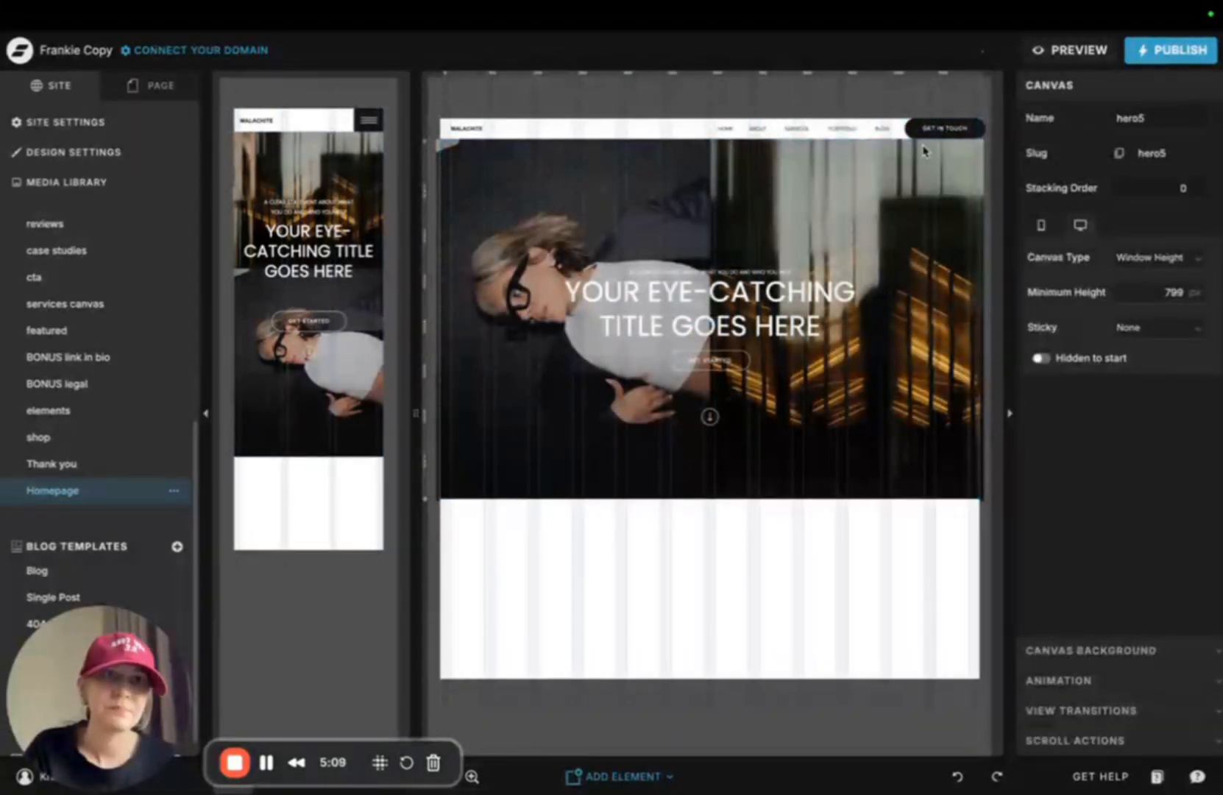
# Fine-tune the horizontal position of the Get in Touch button at the end of the desktop menu
pyautogui.click(955, 131)
pyautogui.click(954, 129)
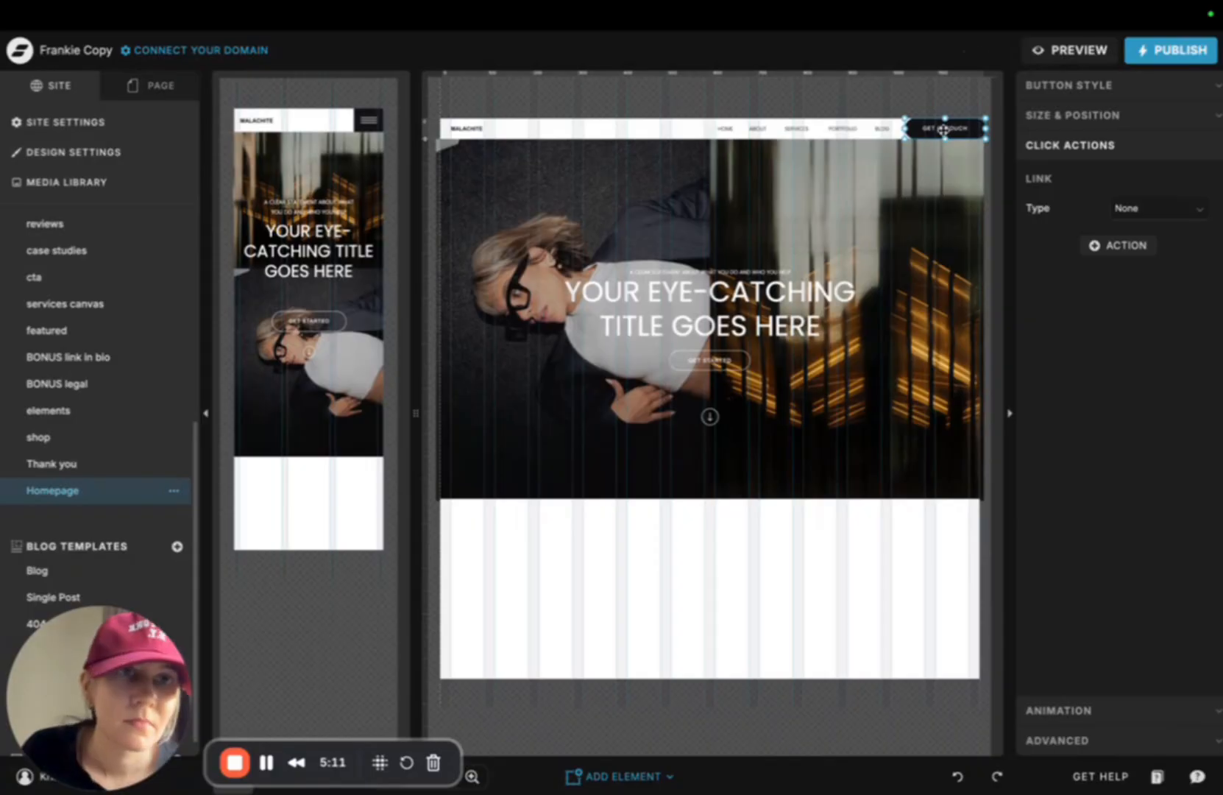
pyautogui.moveTo(943, 130); pyautogui.dragTo(948, 130)
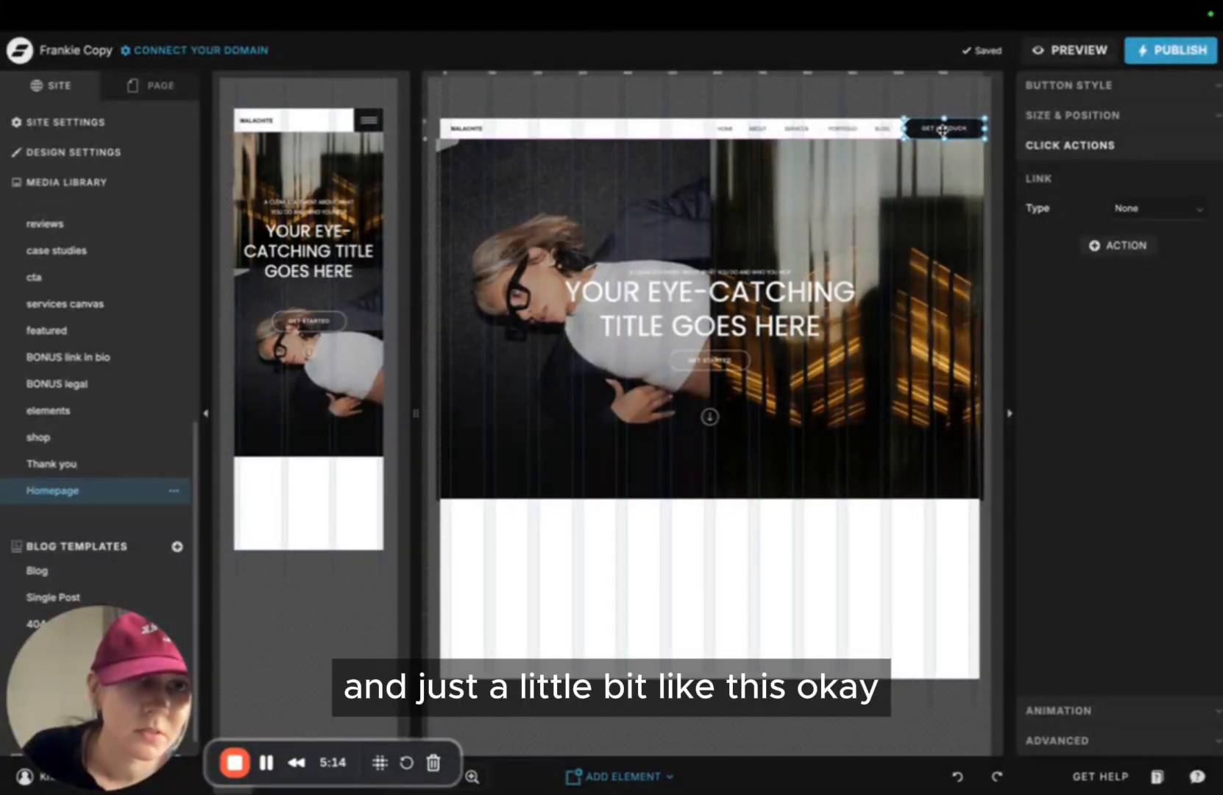
pyautogui.click(881, 488)
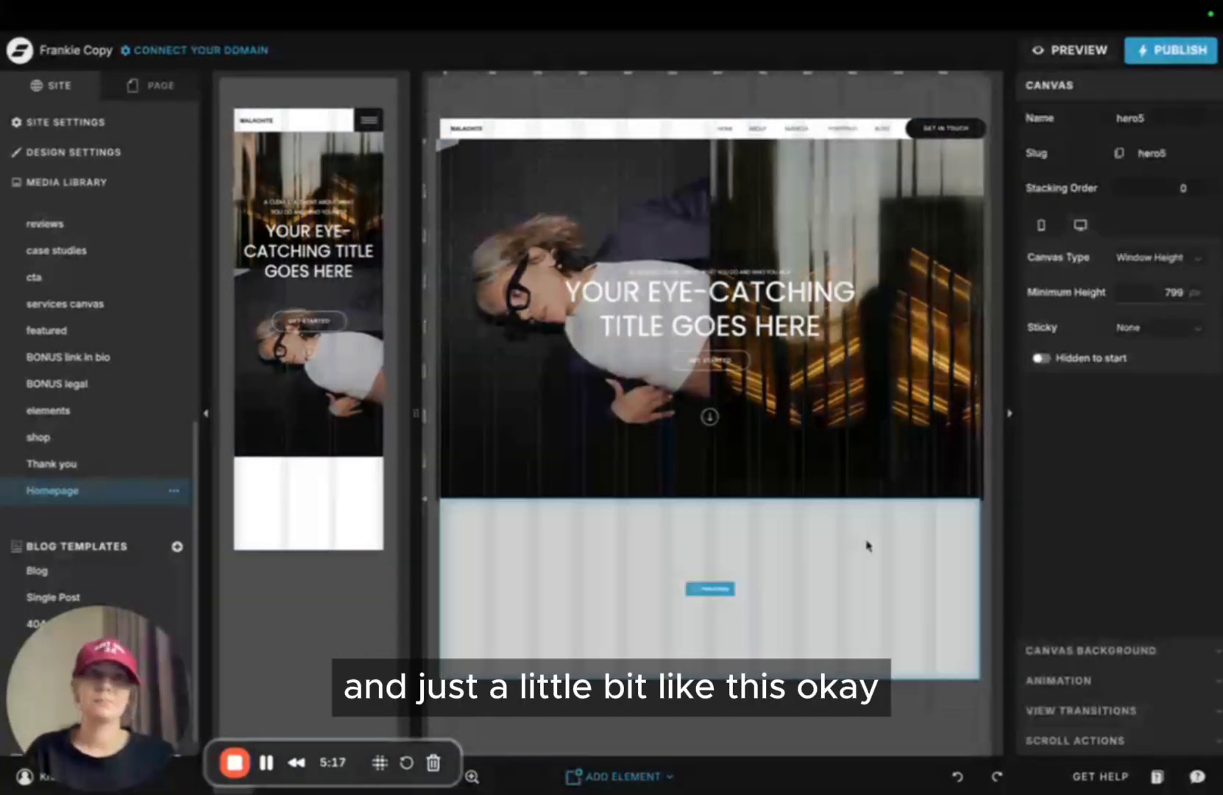
pyautogui.click(866, 551)
# Swap the hero's left image for the portrait with green glasses and an outstretched hand from the greeny folder
pyautogui.click(577, 233)
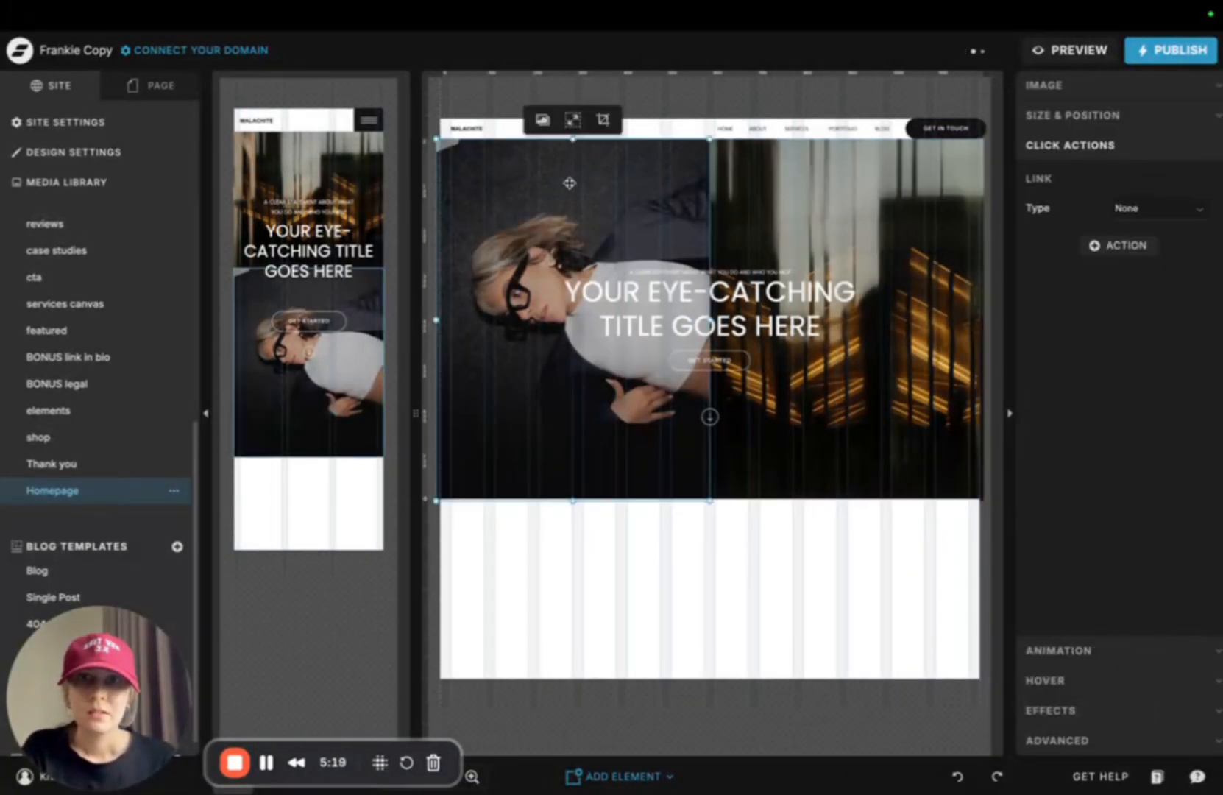
pyautogui.click(1110, 87)
pyautogui.click(1081, 288)
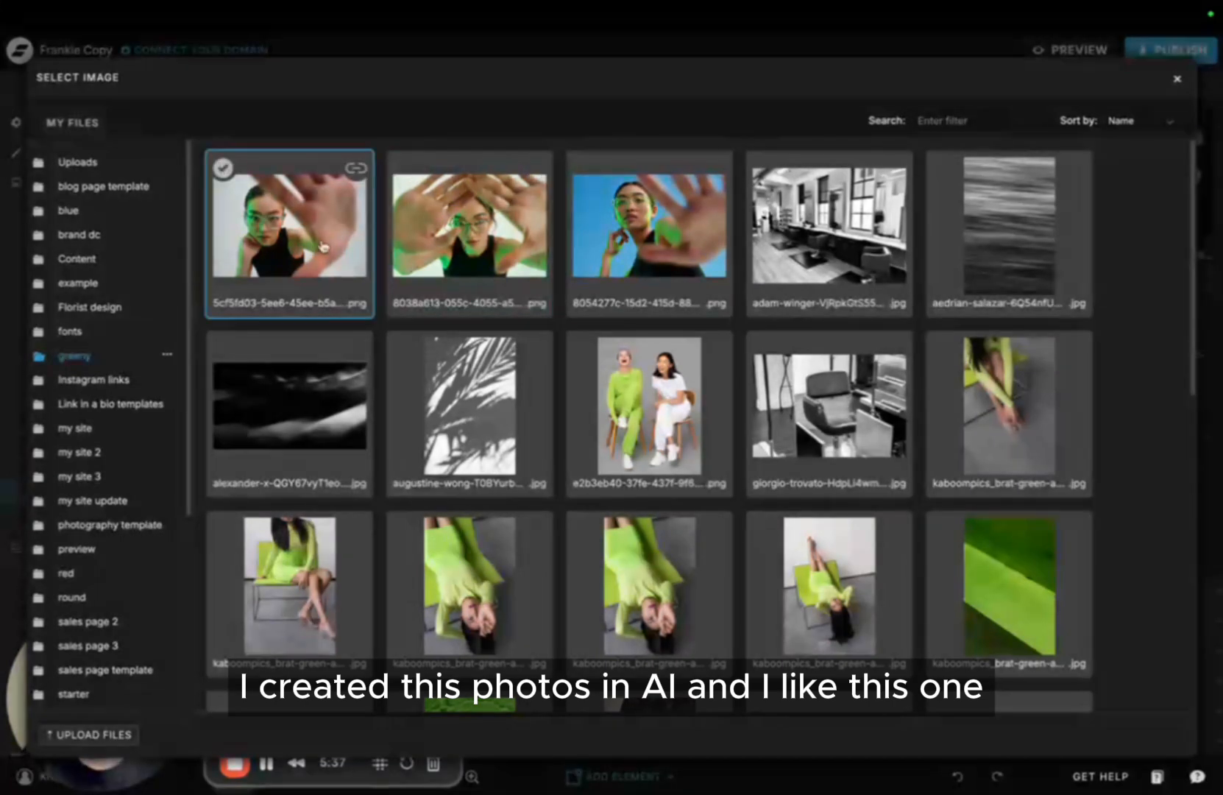
pyautogui.click(298, 224)
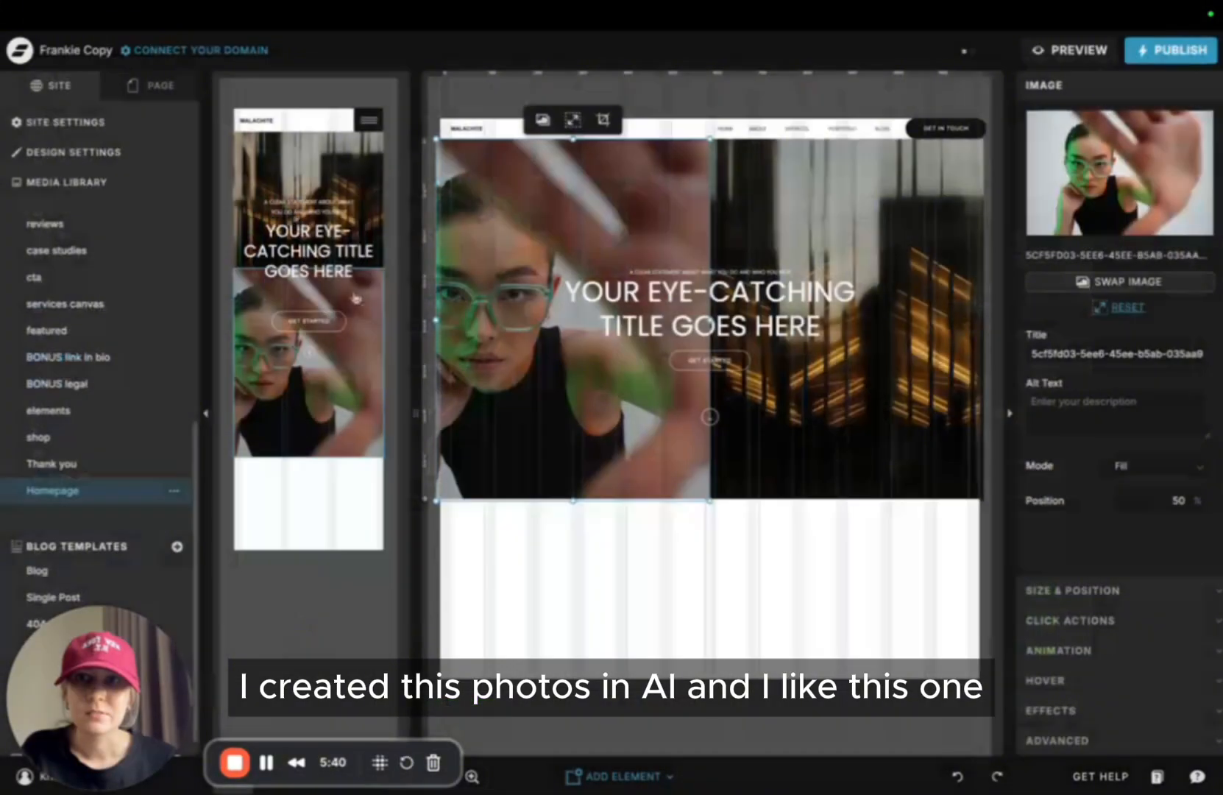
pyautogui.click(789, 170)
pyautogui.click(644, 368)
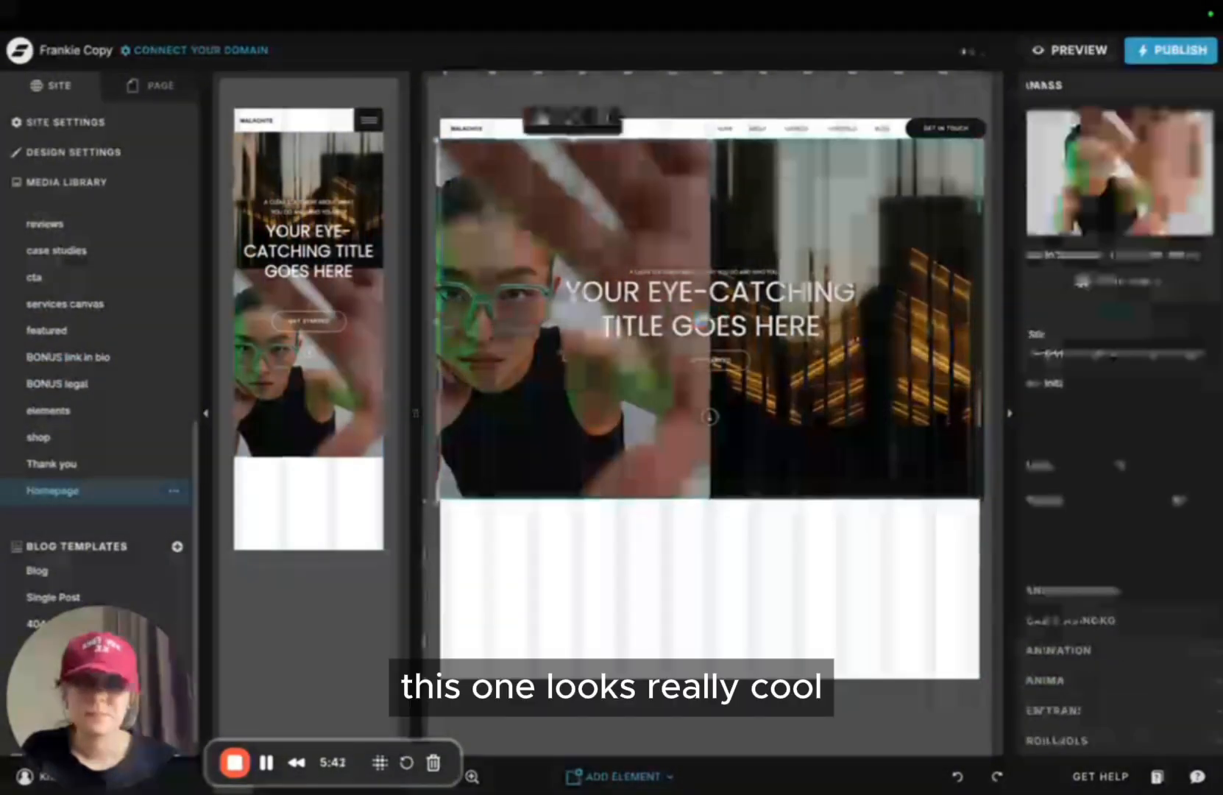
pyautogui.click(824, 548)
pyautogui.click(868, 382)
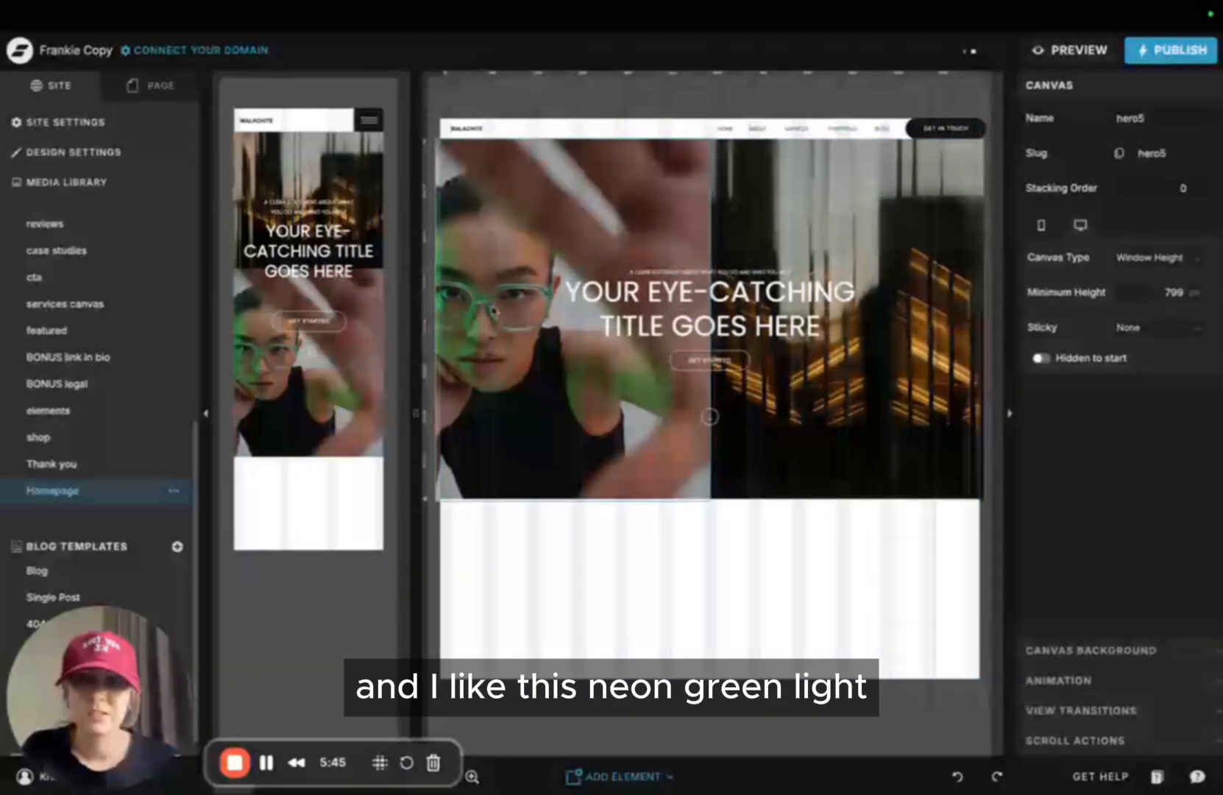
# Replace the hero's dark street photo on the right half with the green paint-texture image
pyautogui.click(953, 318)
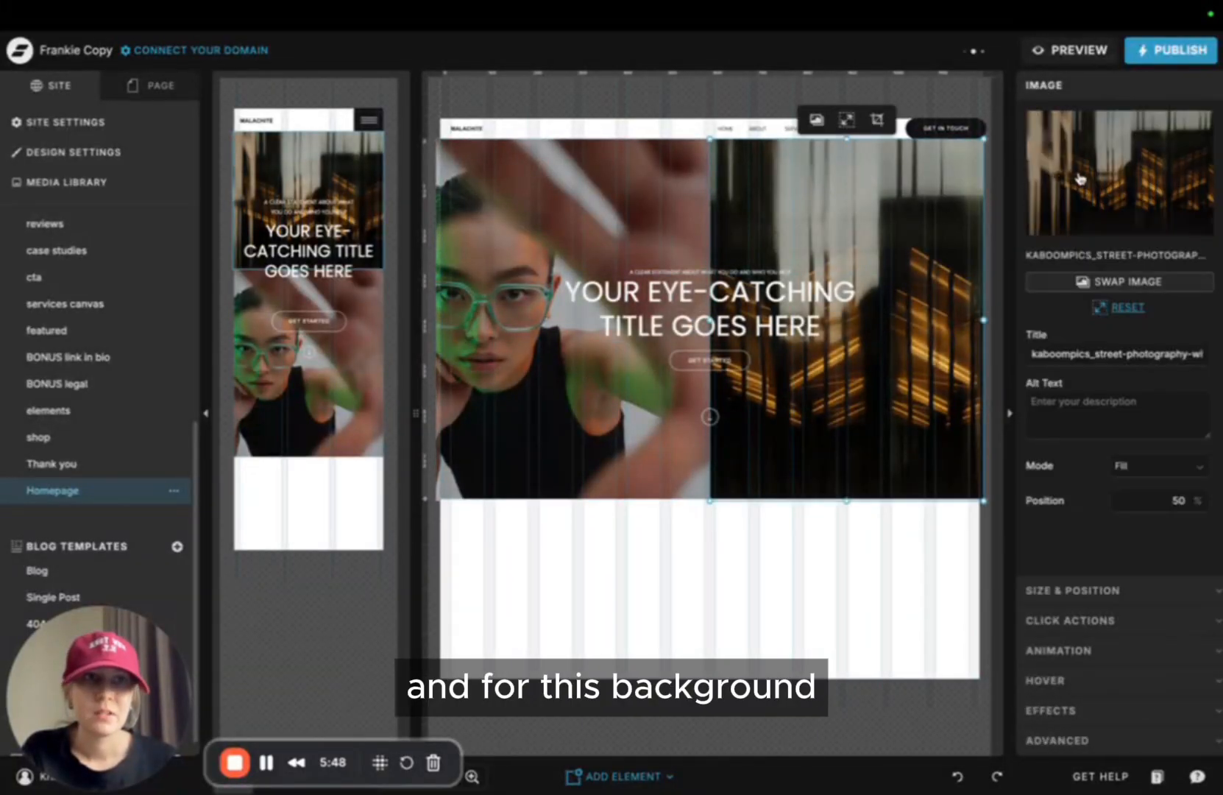
pyautogui.click(1086, 182)
pyautogui.scroll(-6, 485, 331)
pyautogui.click(486, 331)
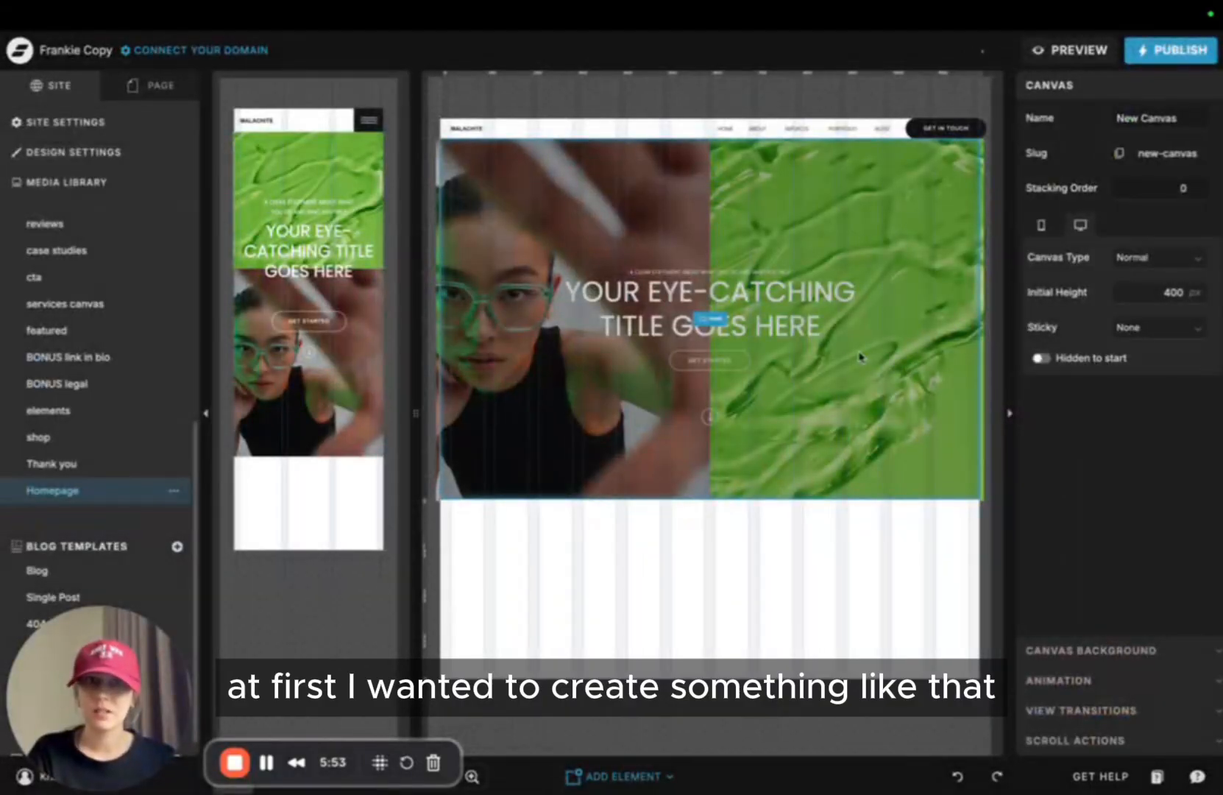
pyautogui.click(884, 253)
pyautogui.click(884, 253)
pyautogui.click(717, 585)
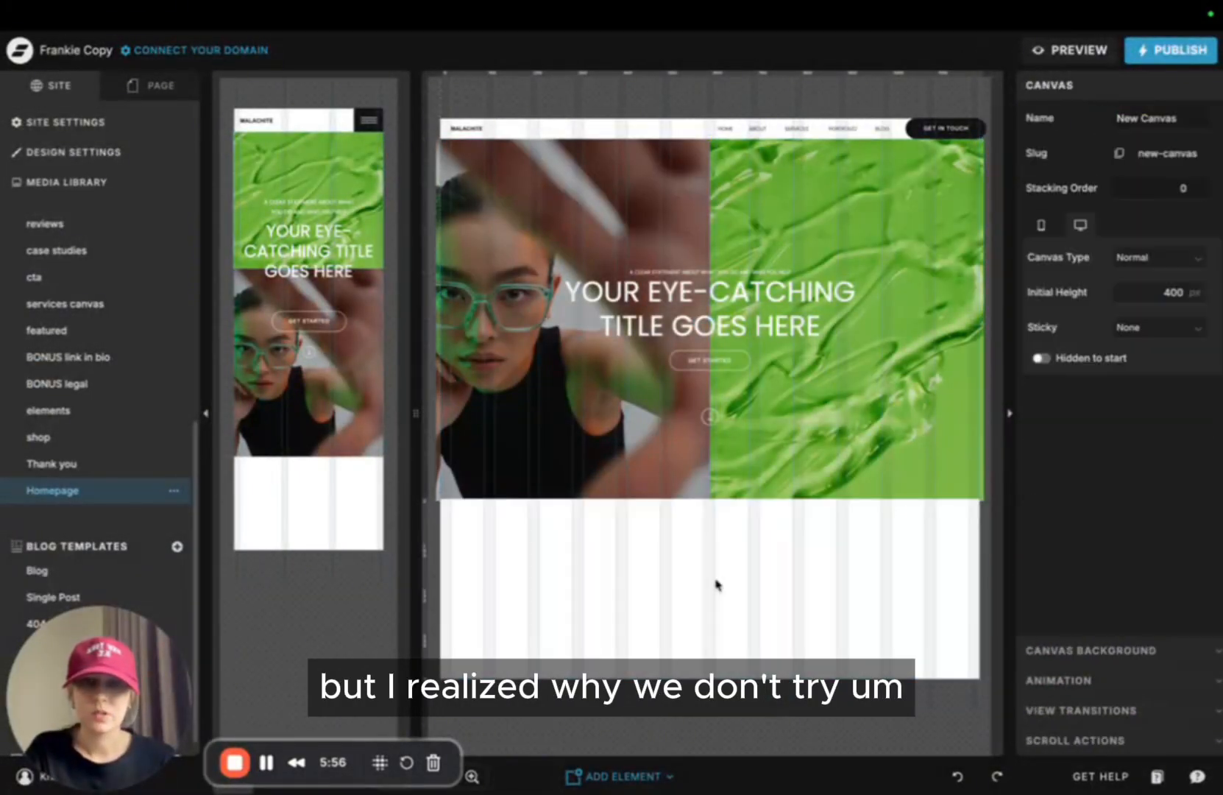
# Add a video element and size it to cover the right half of the desktop hero
pyautogui.click(622, 776)
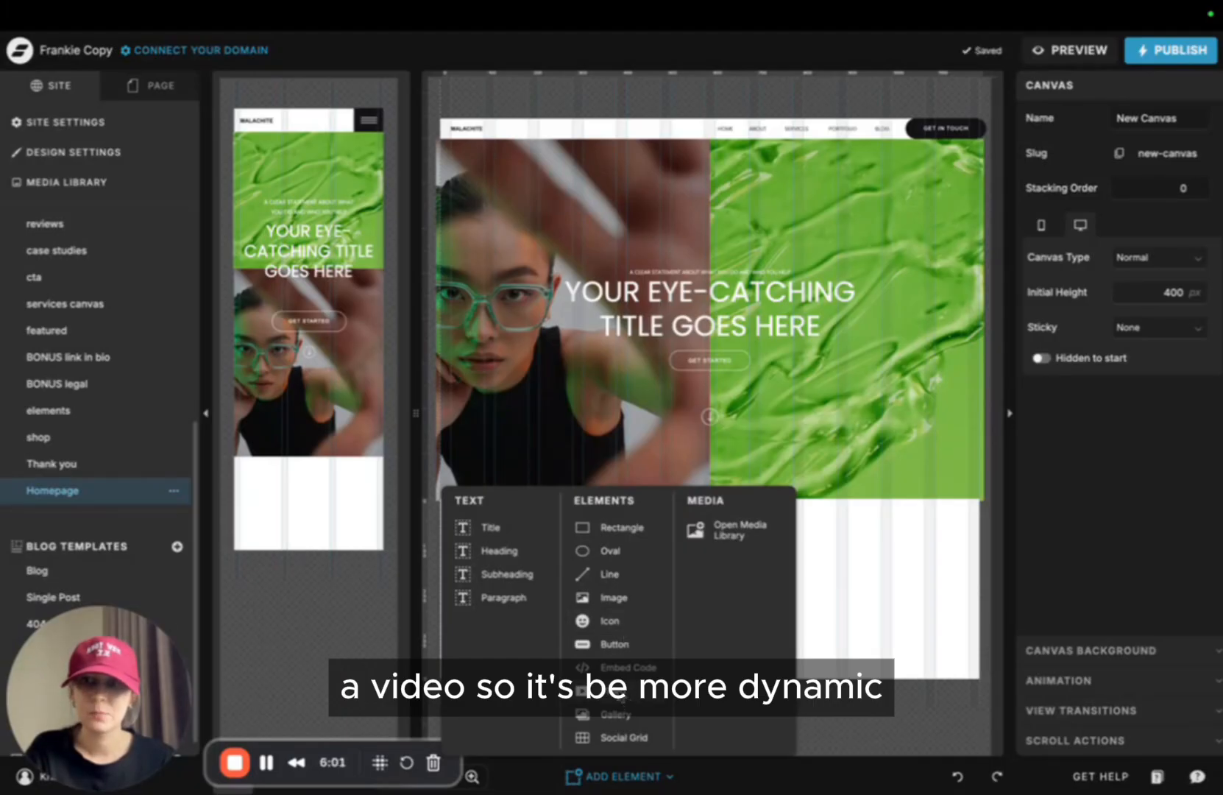
pyautogui.click(615, 690)
pyautogui.moveTo(680, 588); pyautogui.dragTo(793, 173)
pyautogui.moveTo(925, 212); pyautogui.dragTo(985, 497)
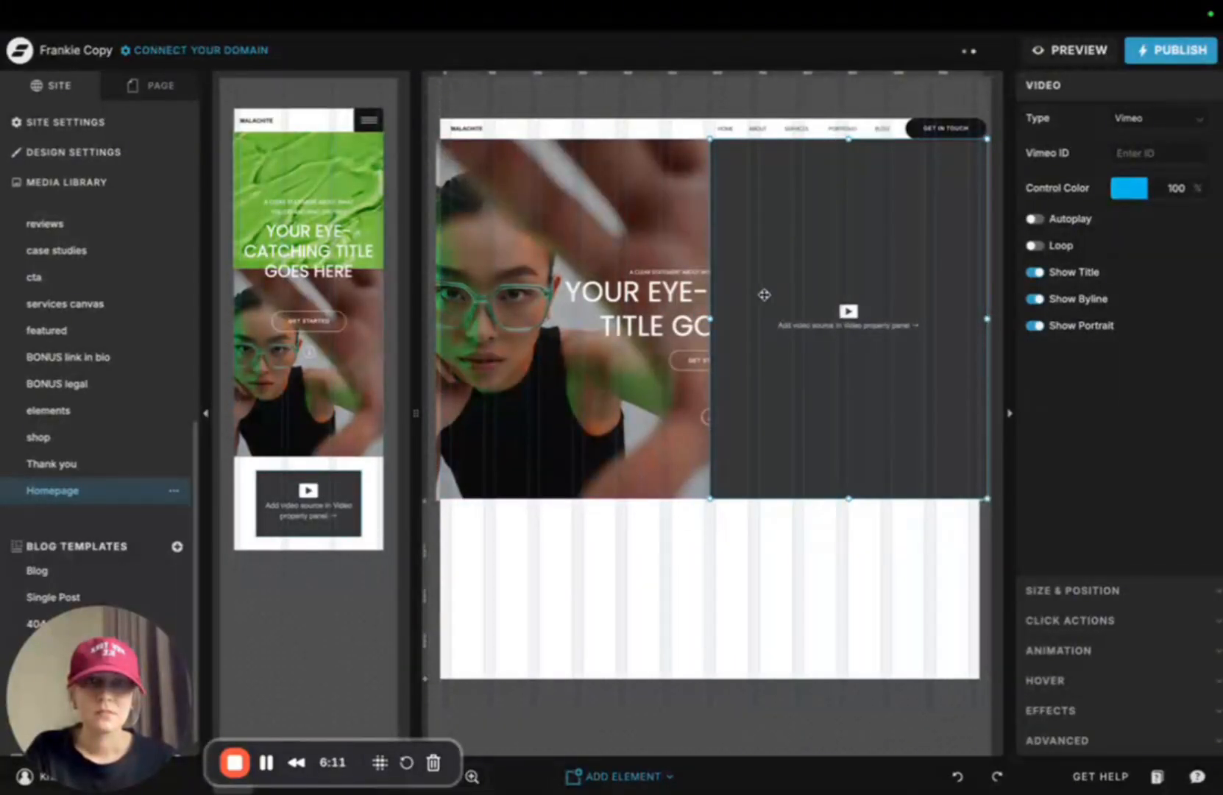
# Move the video layer into the hero5 canvas, realign it over the right half, and stack it below the title and above the graphics
pyautogui.click(140, 86)
pyautogui.moveTo(63, 230); pyautogui.dragTo(66, 181)
pyautogui.click(65, 176)
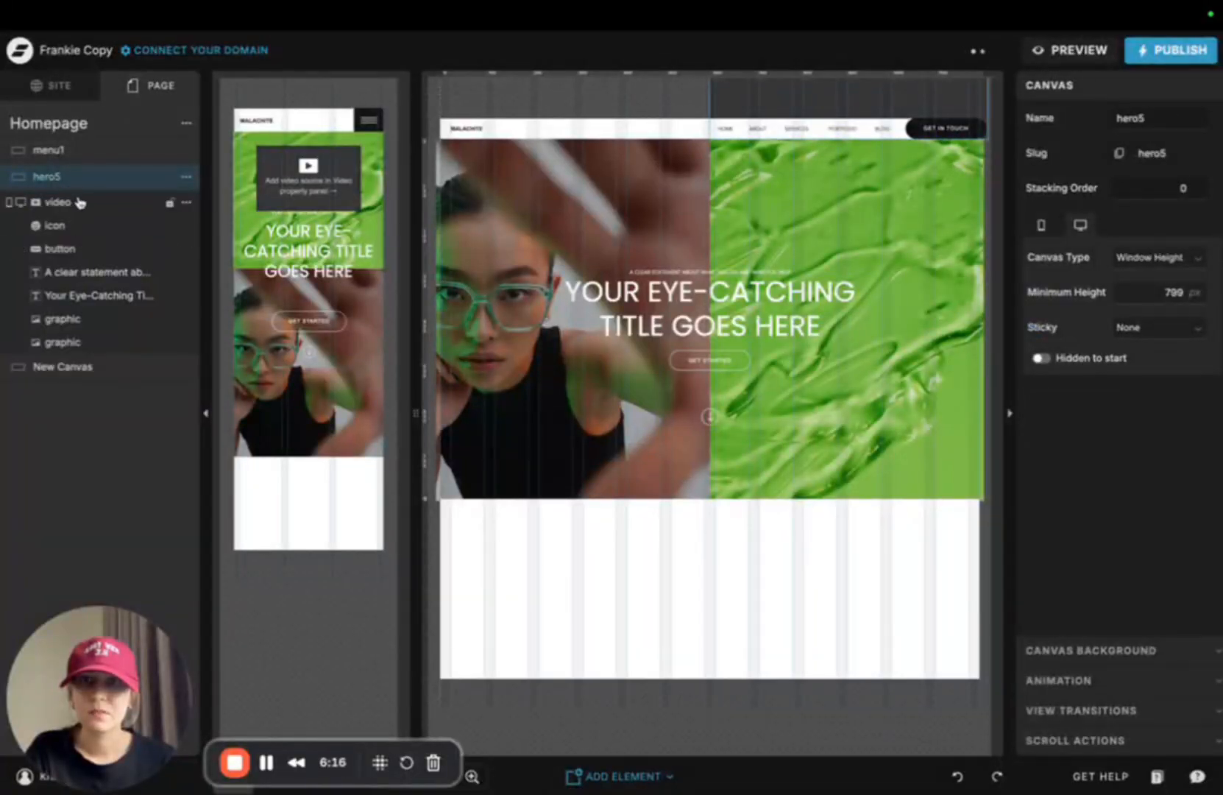
pyautogui.click(778, 92)
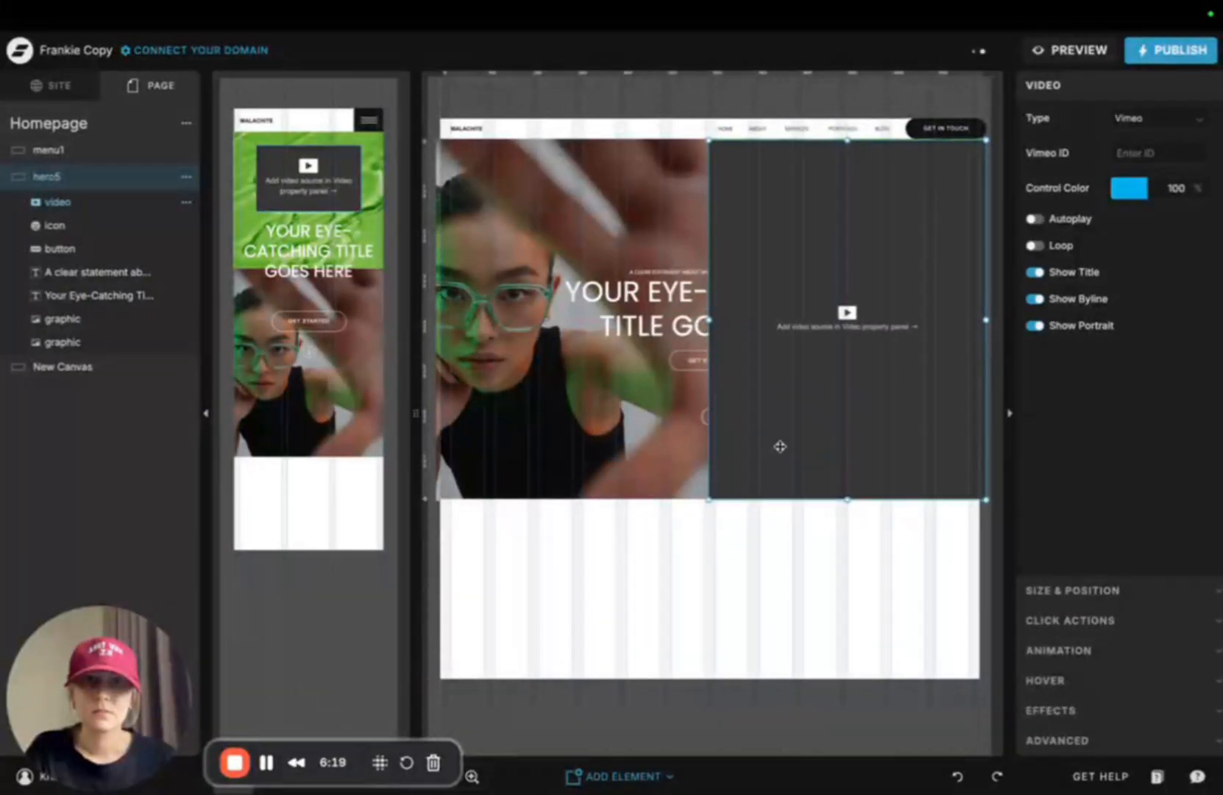
pyautogui.moveTo(73, 203); pyautogui.dragTo(103, 295)
pyautogui.click(1133, 590)
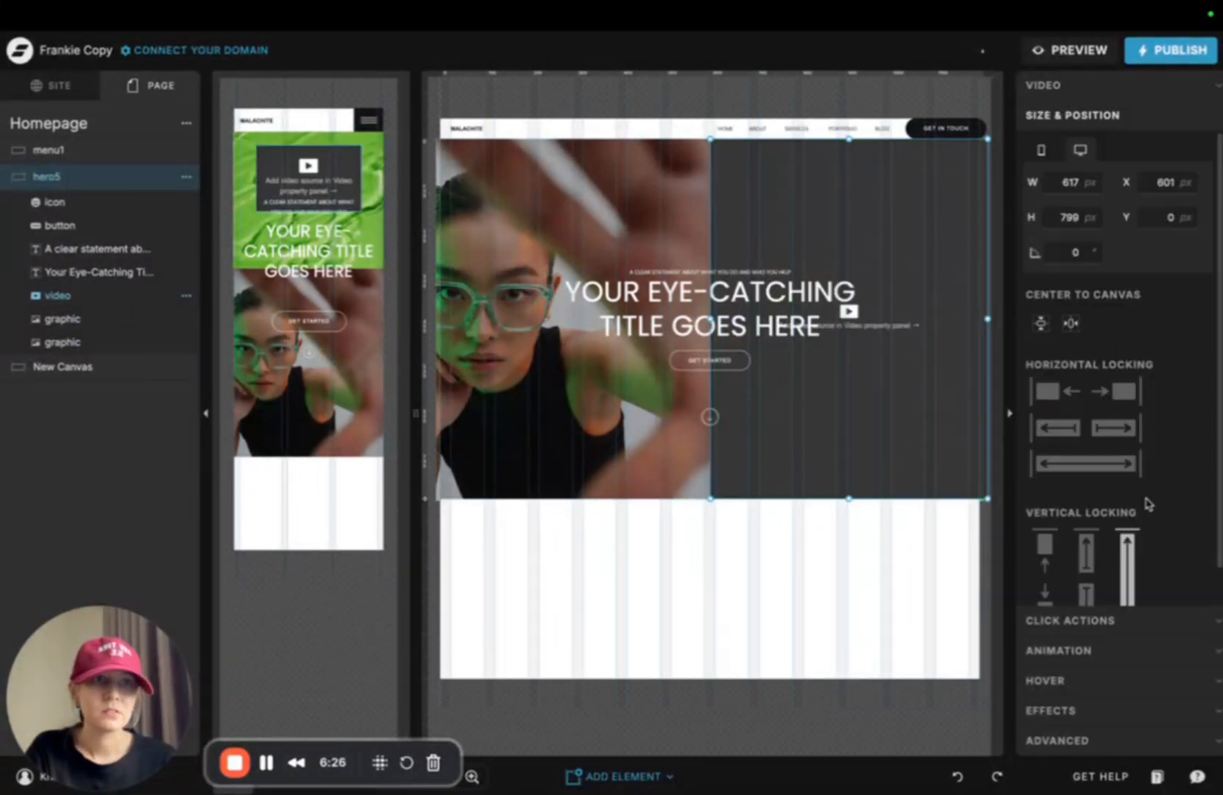
# Set the hero video's type to Media Library and choose download.mp4 from the greeny folder
pyautogui.click(1069, 89)
pyautogui.click(1137, 122)
pyautogui.click(1133, 186)
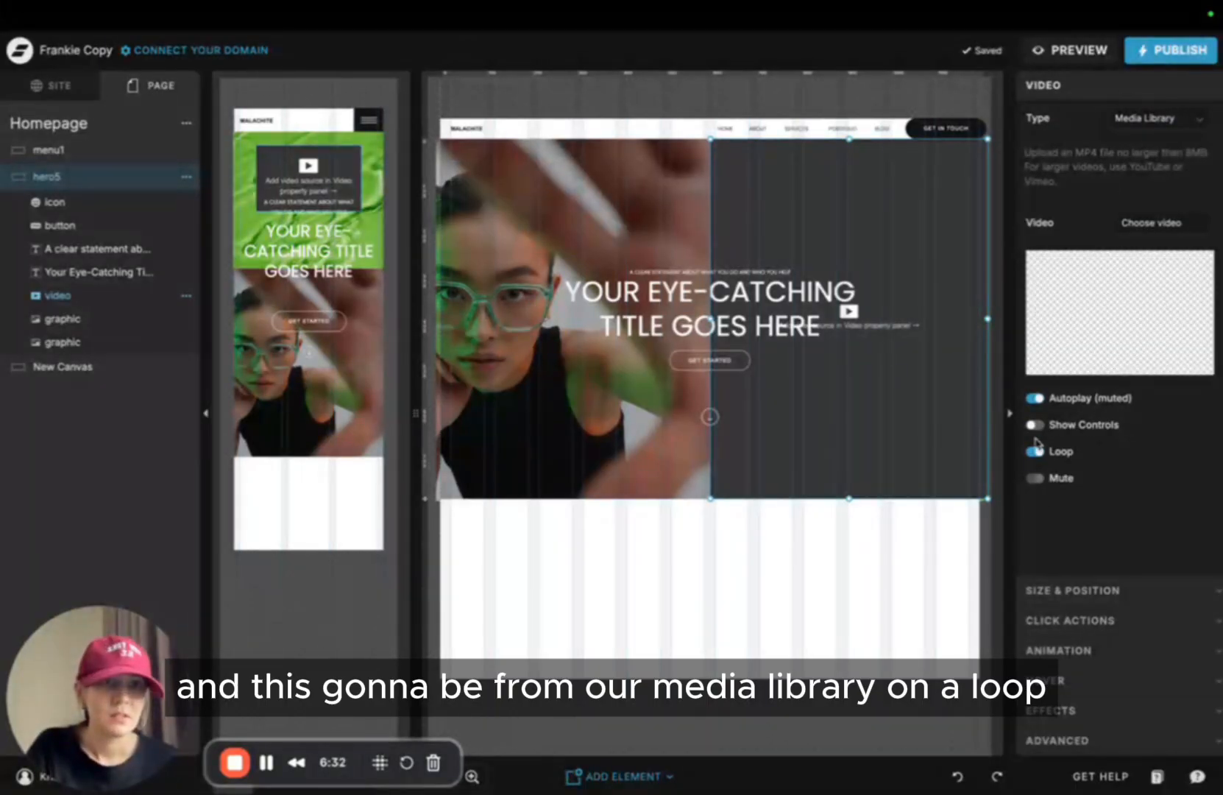
pyautogui.click(1095, 276)
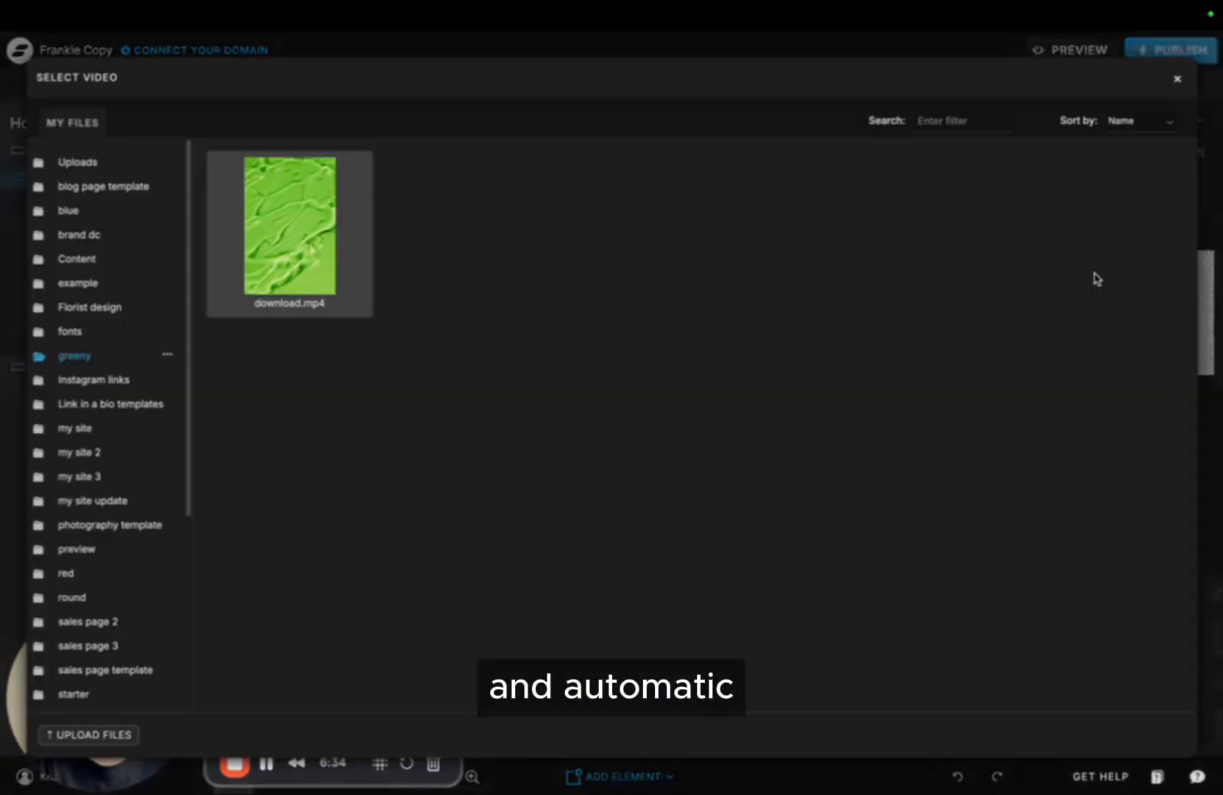
pyautogui.click(313, 229)
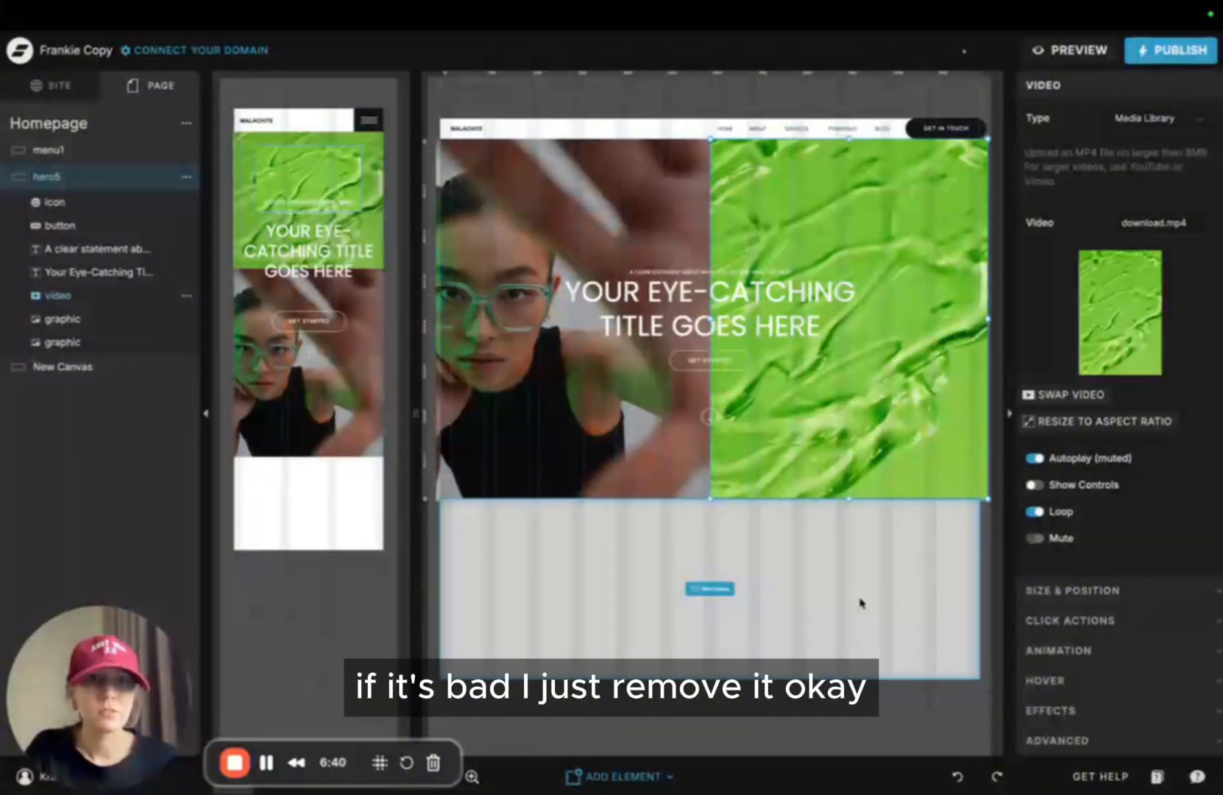
# Preview the Homepage on desktop and check how the video fills the right side of the hero
pyautogui.click(829, 565)
pyautogui.click(880, 390)
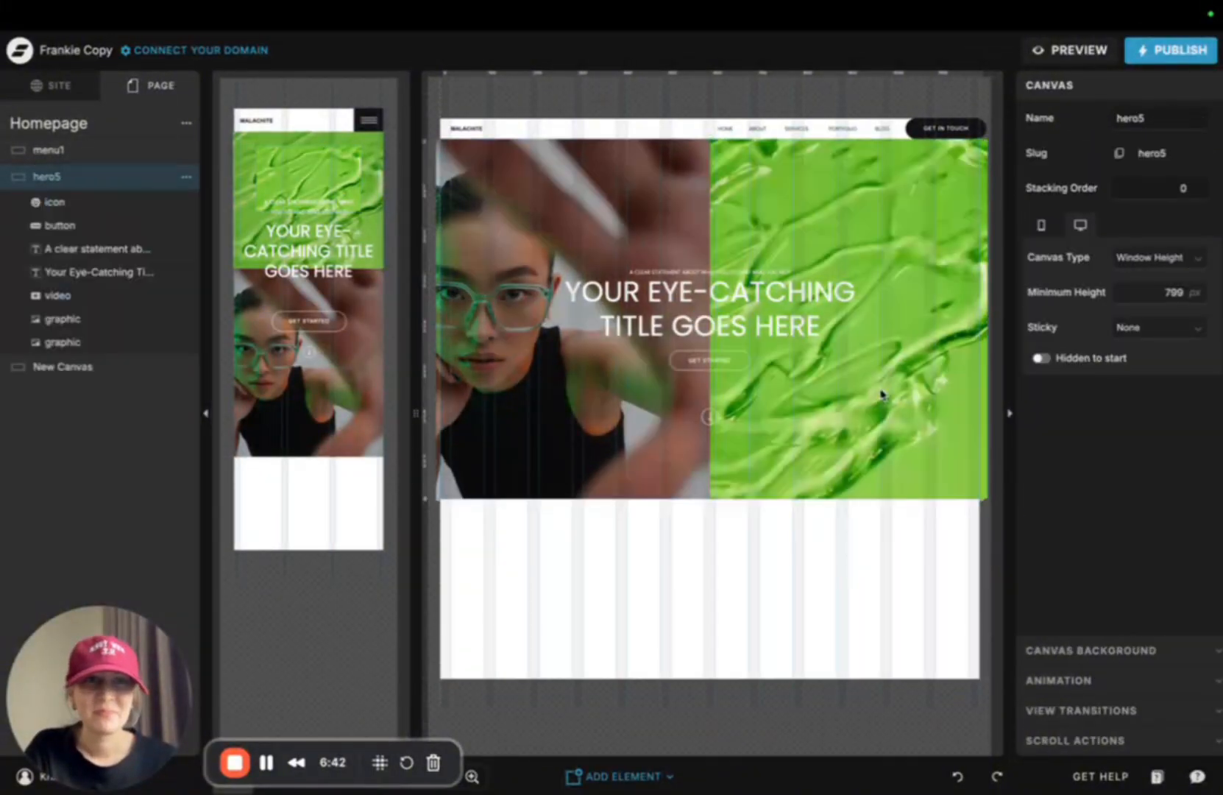
pyautogui.click(879, 391)
pyautogui.click(1068, 53)
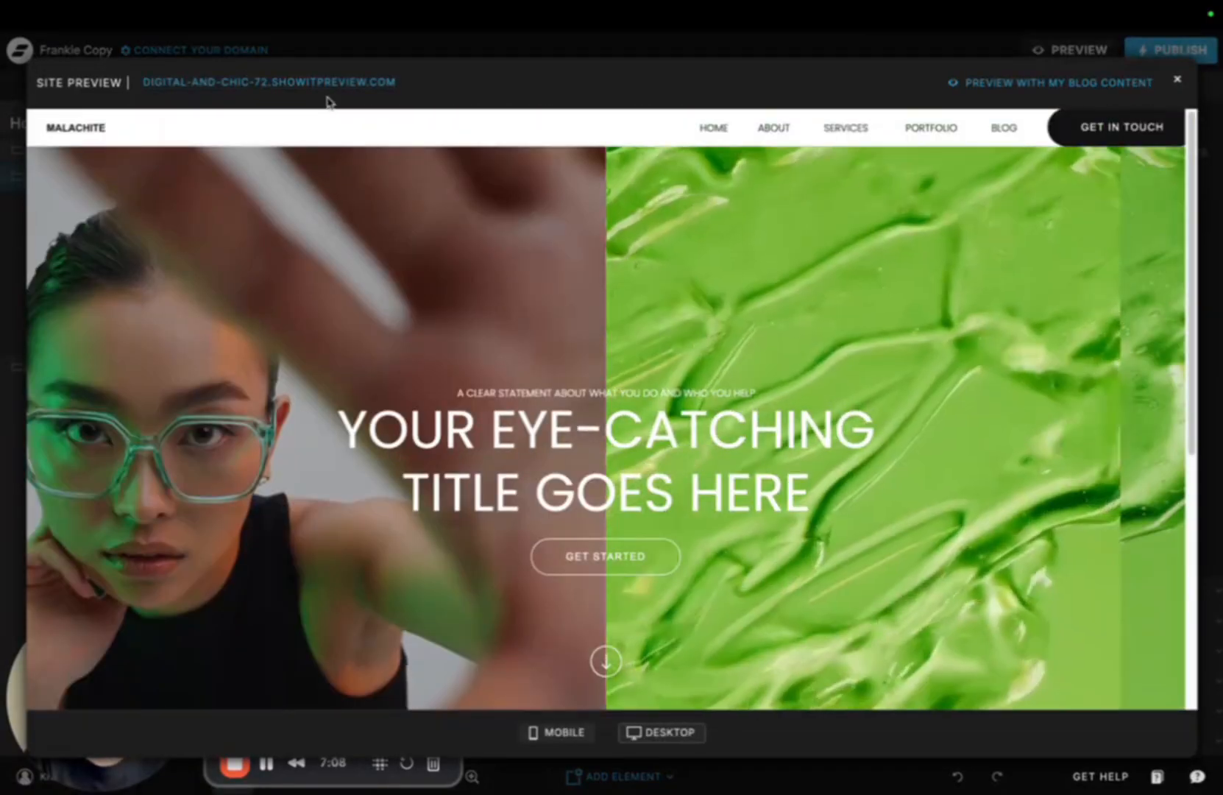
pyautogui.click(1177, 79)
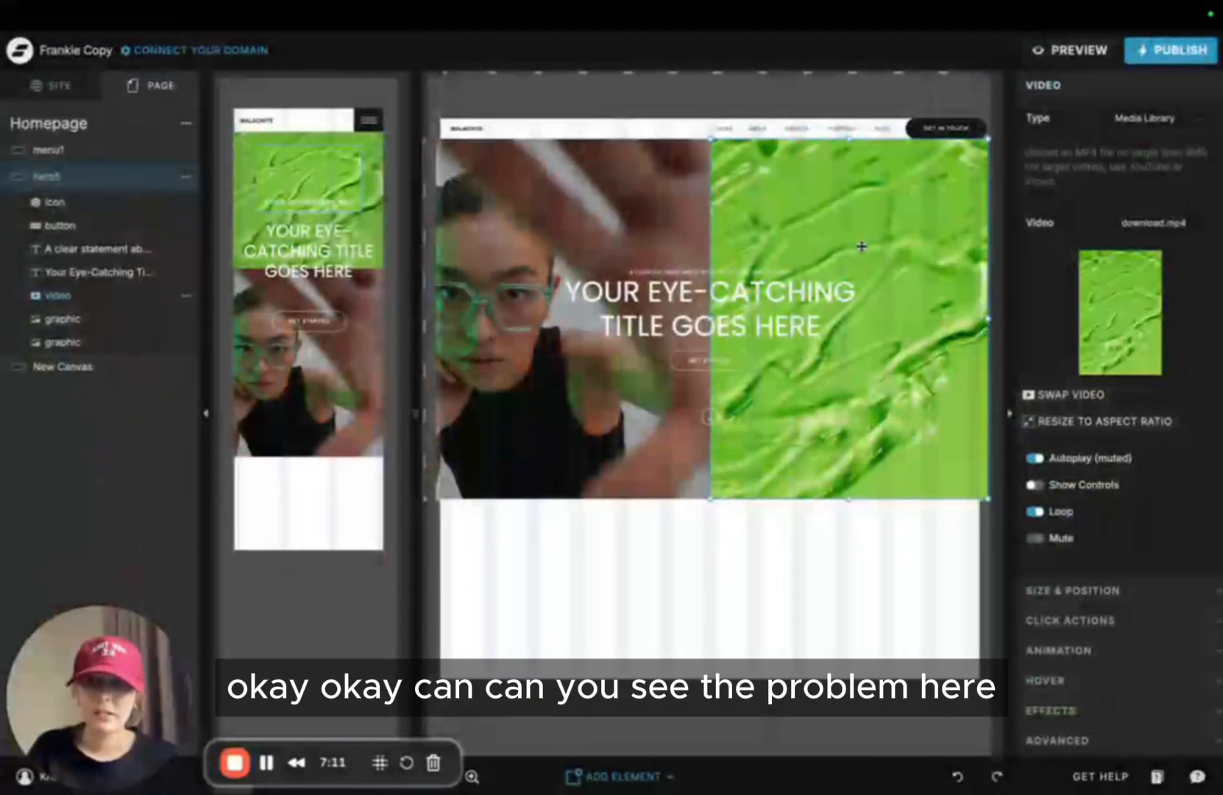
pyautogui.click(1071, 50)
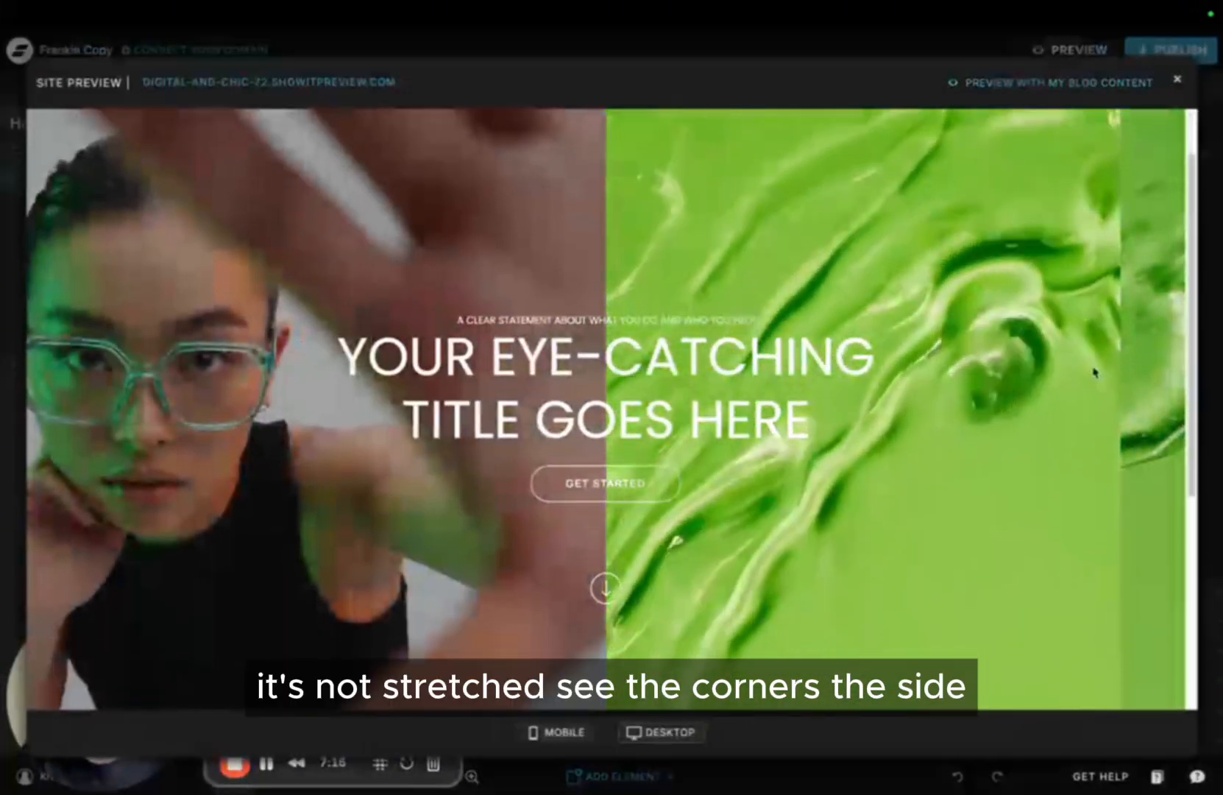
pyautogui.click(1177, 79)
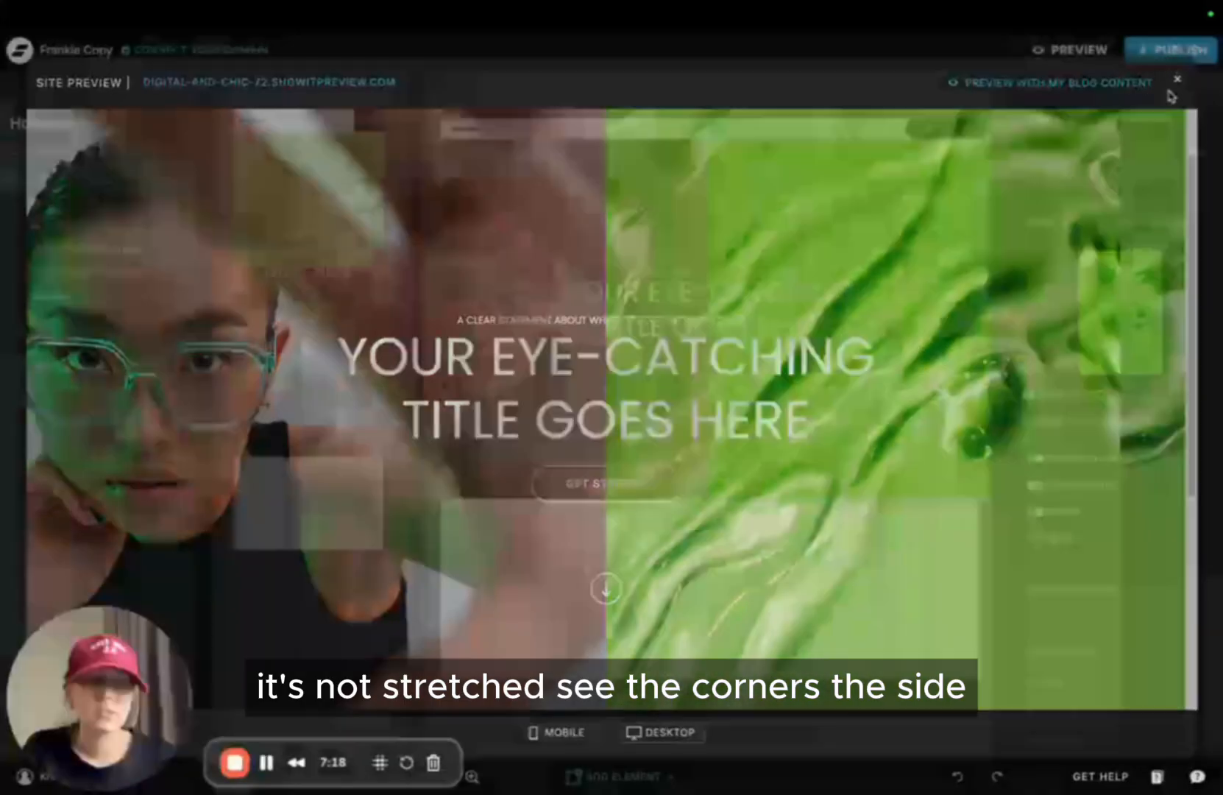
# Set the hero video's horizontal locking to stretch to the right edge of the window
pyautogui.click(1041, 593)
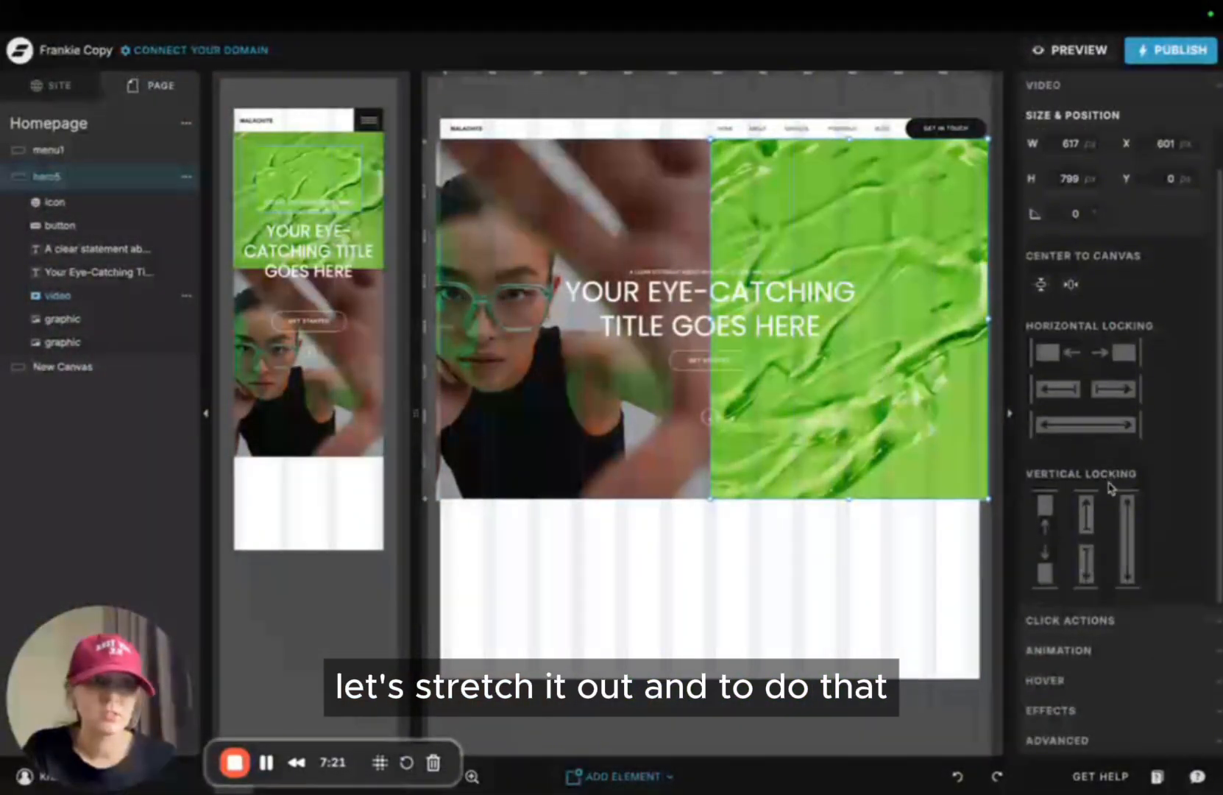
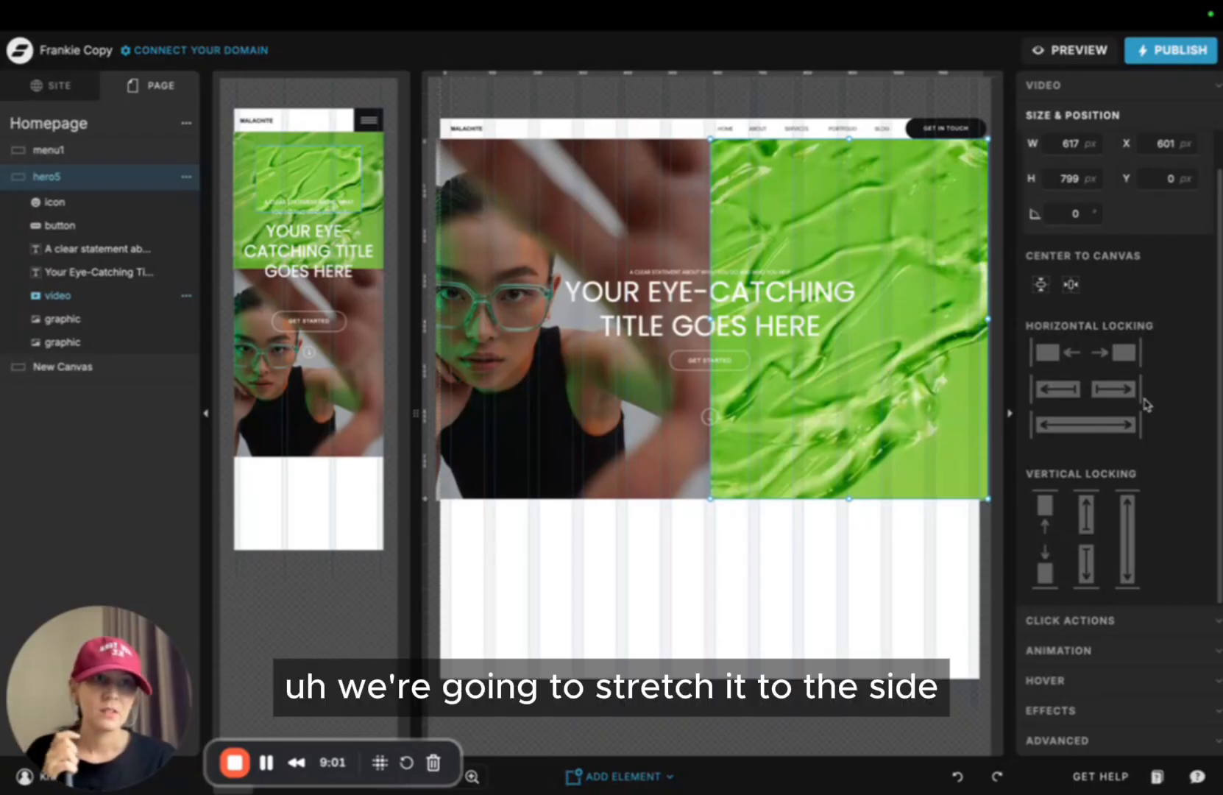
pyautogui.click(1117, 400)
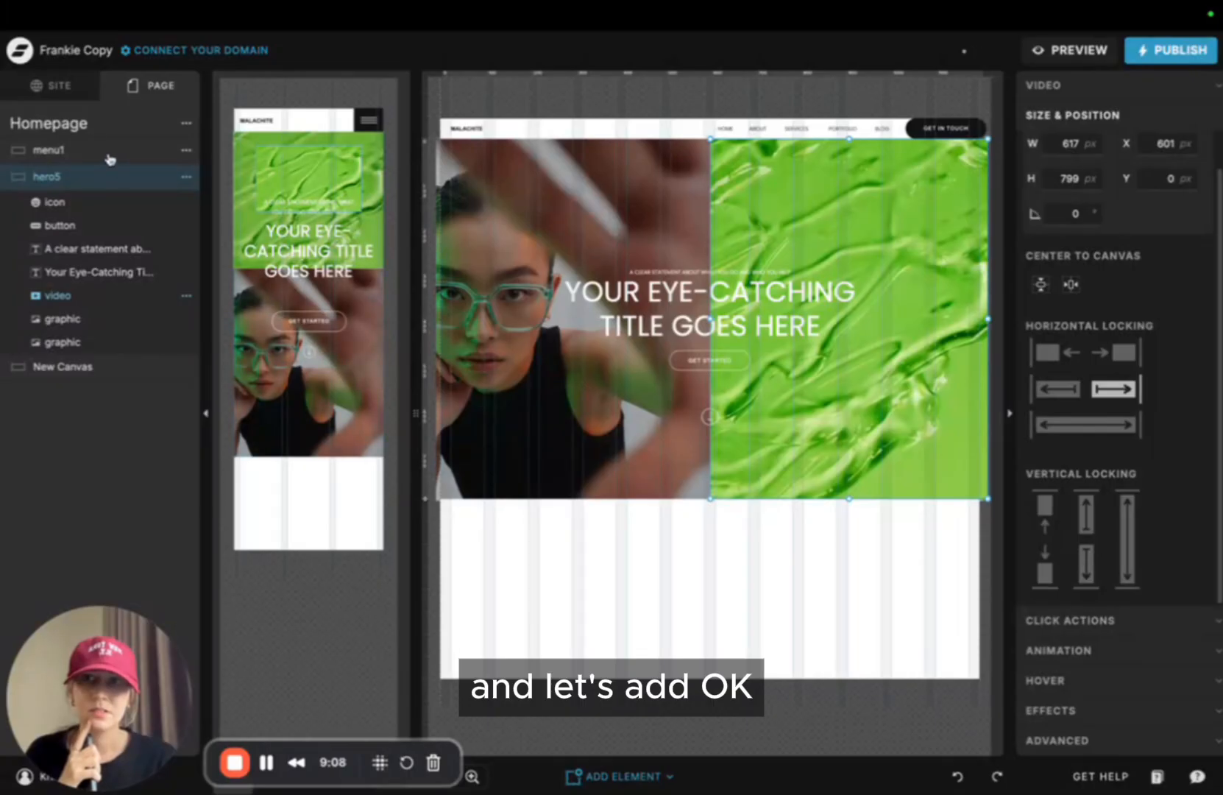
pyautogui.click(110, 158)
pyautogui.click(727, 239)
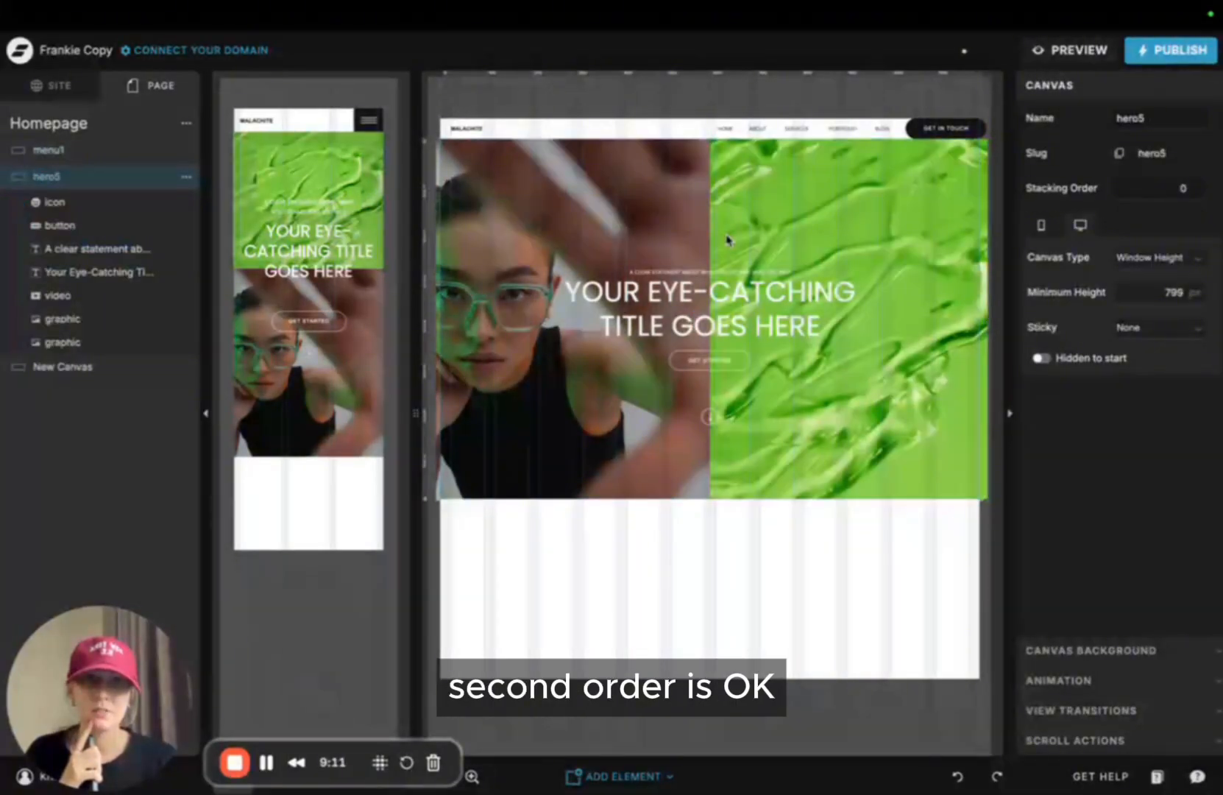
pyautogui.click(808, 197)
pyautogui.click(835, 552)
pyautogui.click(832, 412)
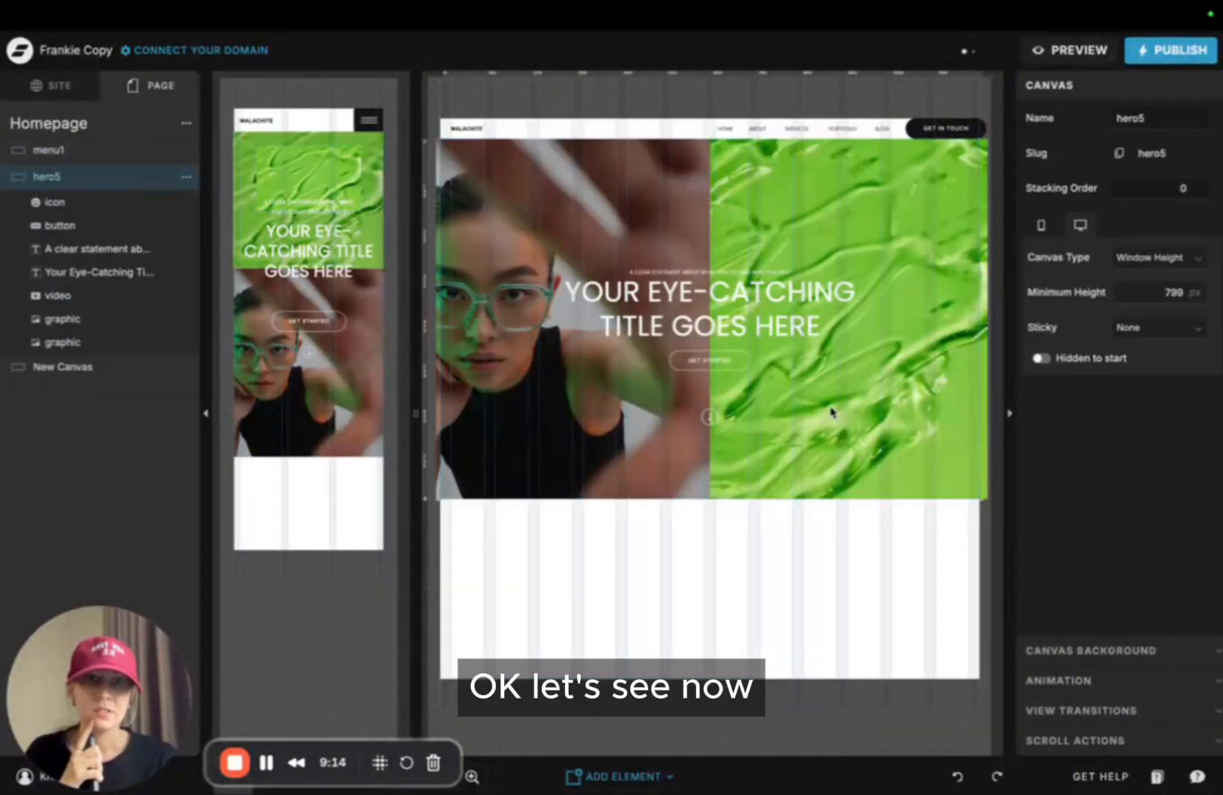
pyautogui.click(832, 412)
# Preview the Homepage and inspect the edges of the stretched hero video, including where it meets the portrait
pyautogui.click(1058, 50)
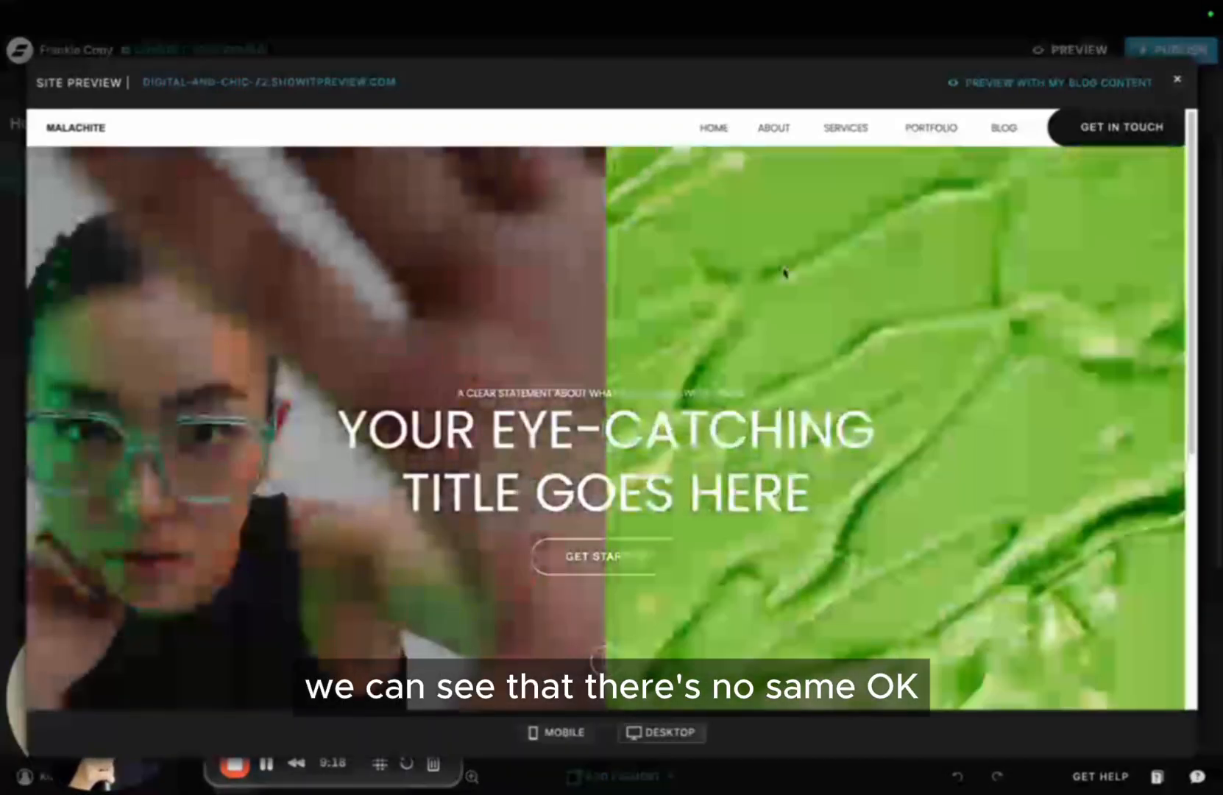
pyautogui.scroll(-2, 854, 282)
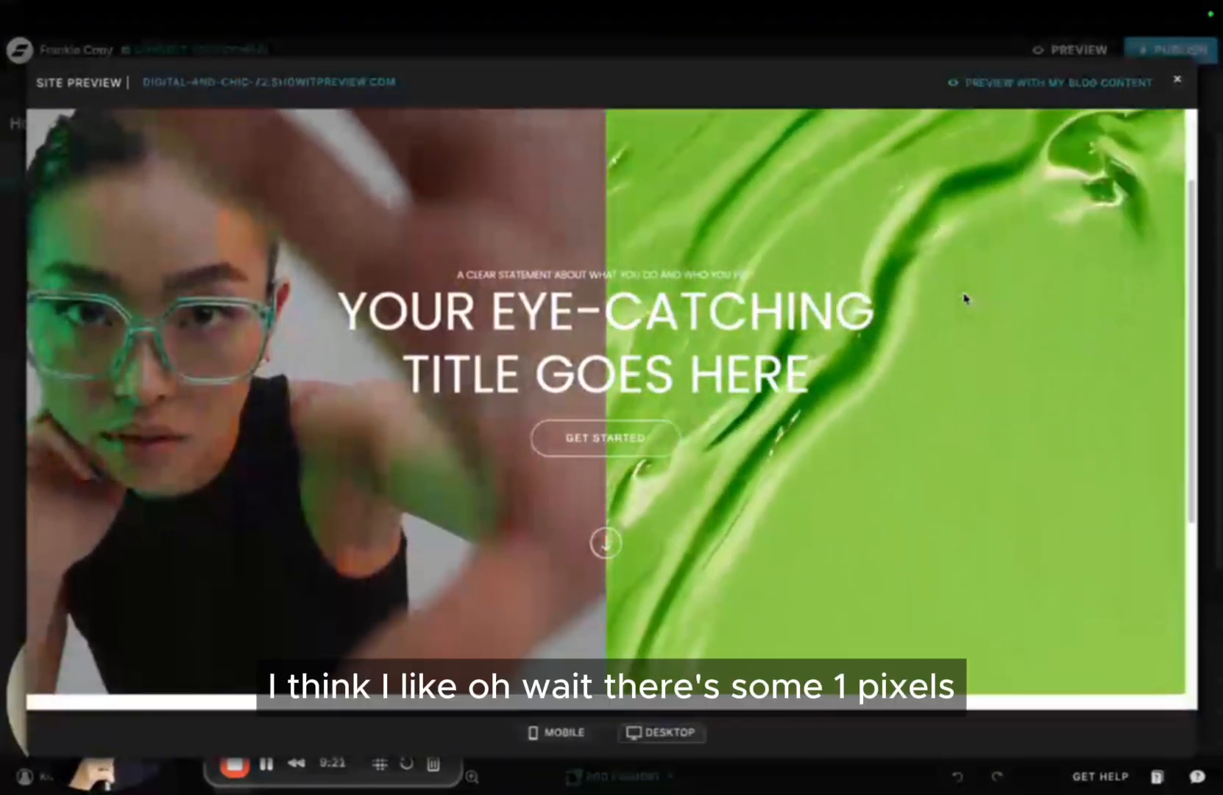
pyautogui.scroll(2, 964, 295)
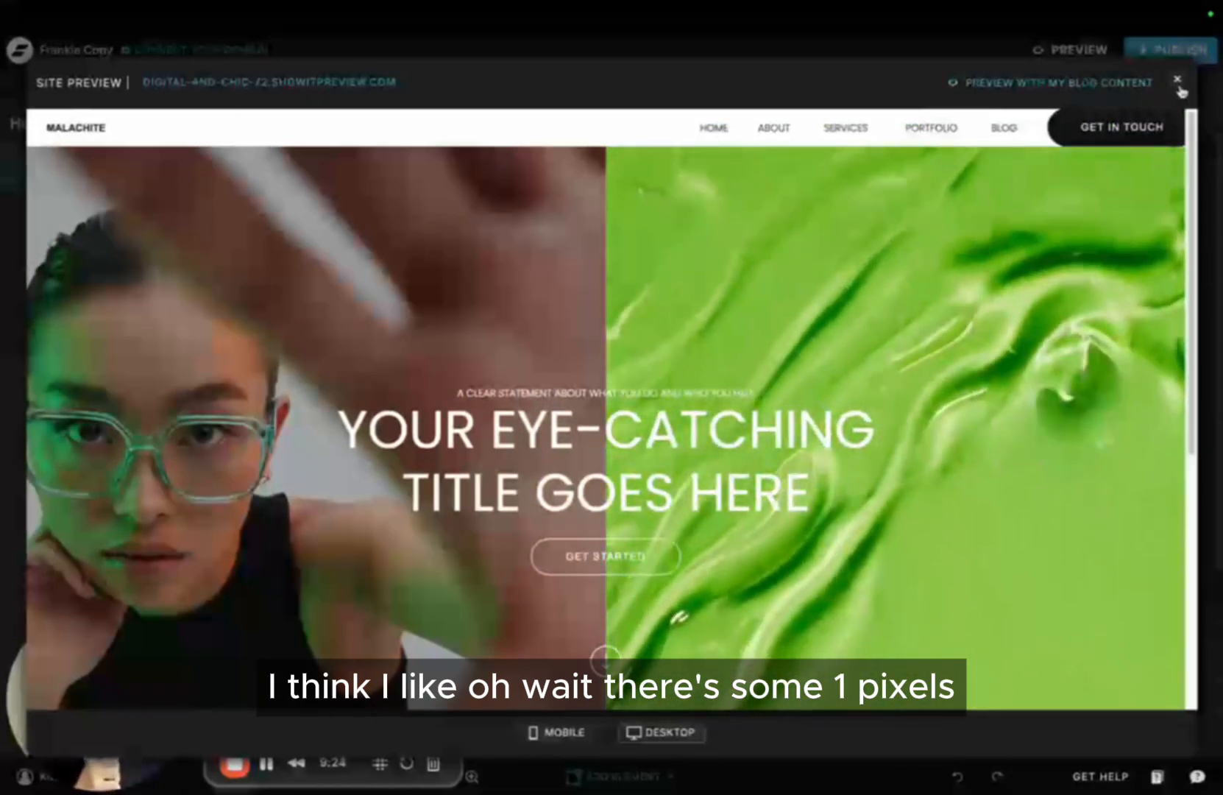
# Set the hero video's X position to 600 px and recheck the hero in the site preview
pyautogui.click(1177, 78)
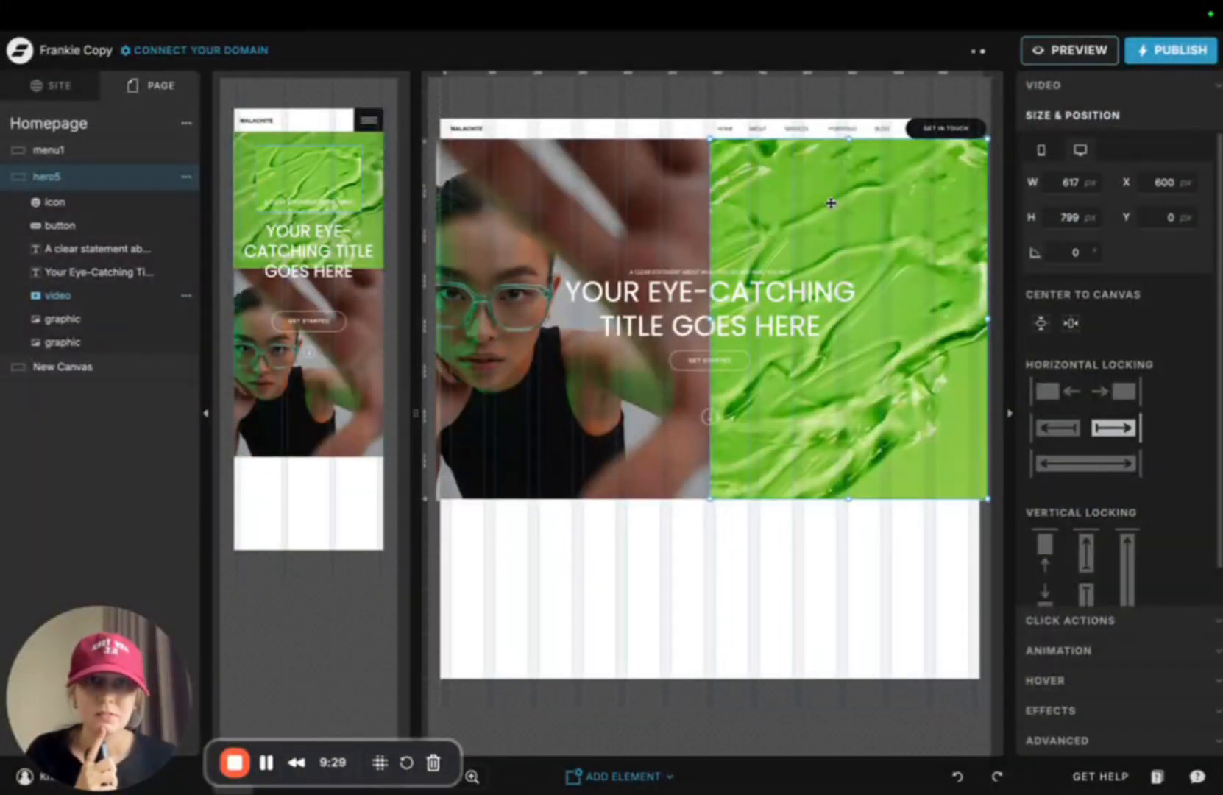
pyautogui.click(1056, 53)
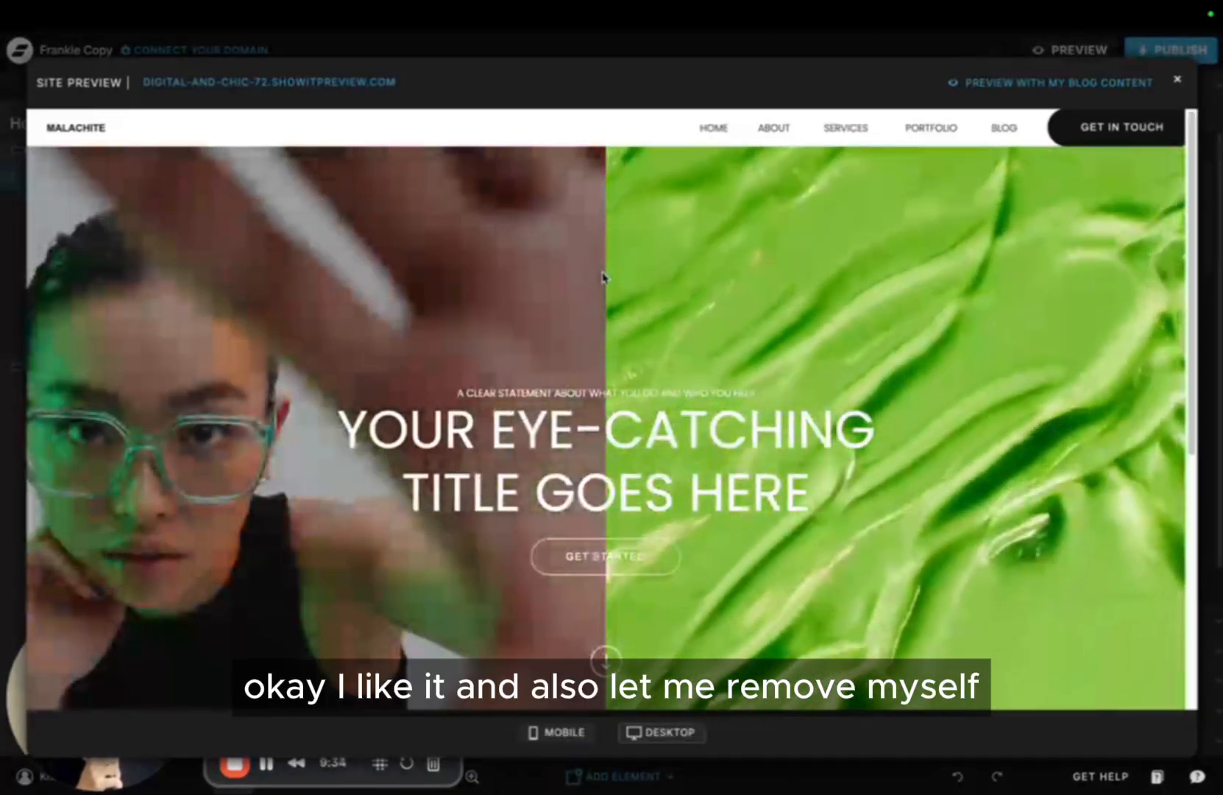
pyautogui.press('Escape')
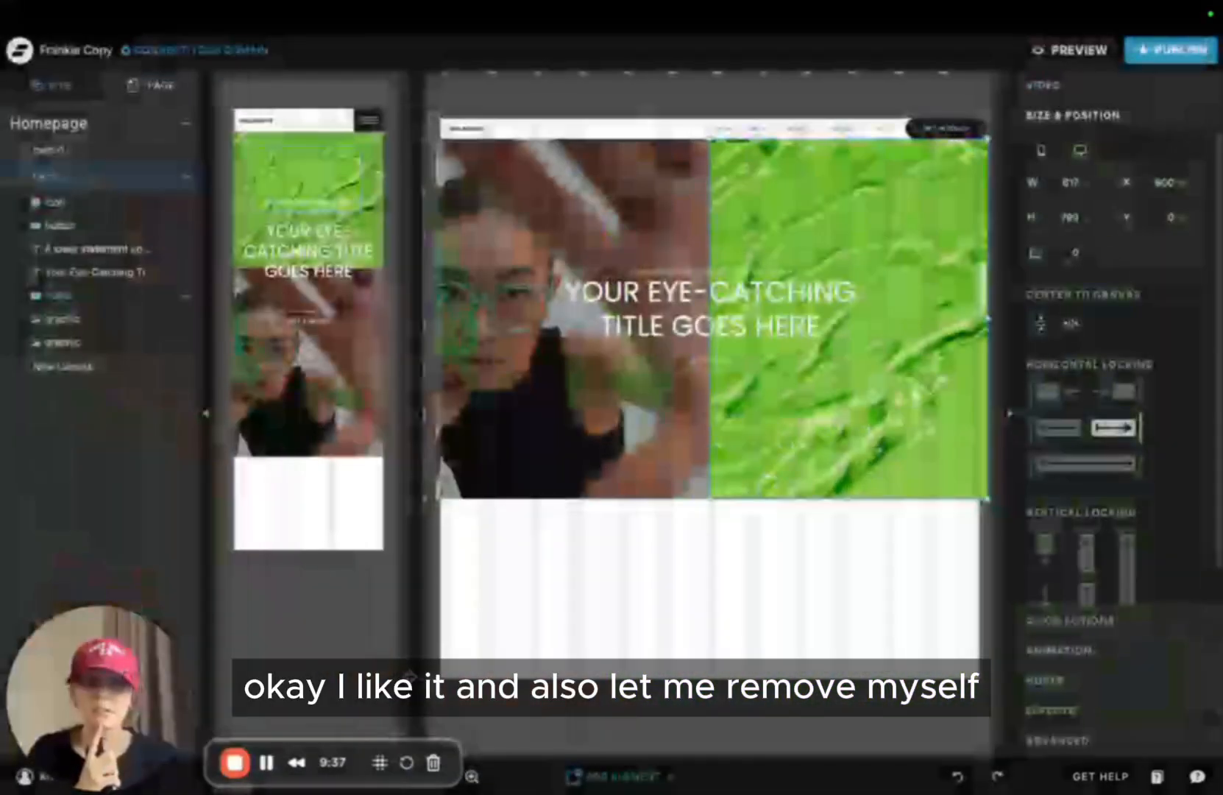
# Enlarge the hero video on the mobile layout to about 337 by 293 px and shift it to span the canvas width
pyautogui.moveTo(143, 704); pyautogui.dragTo(758, 704)
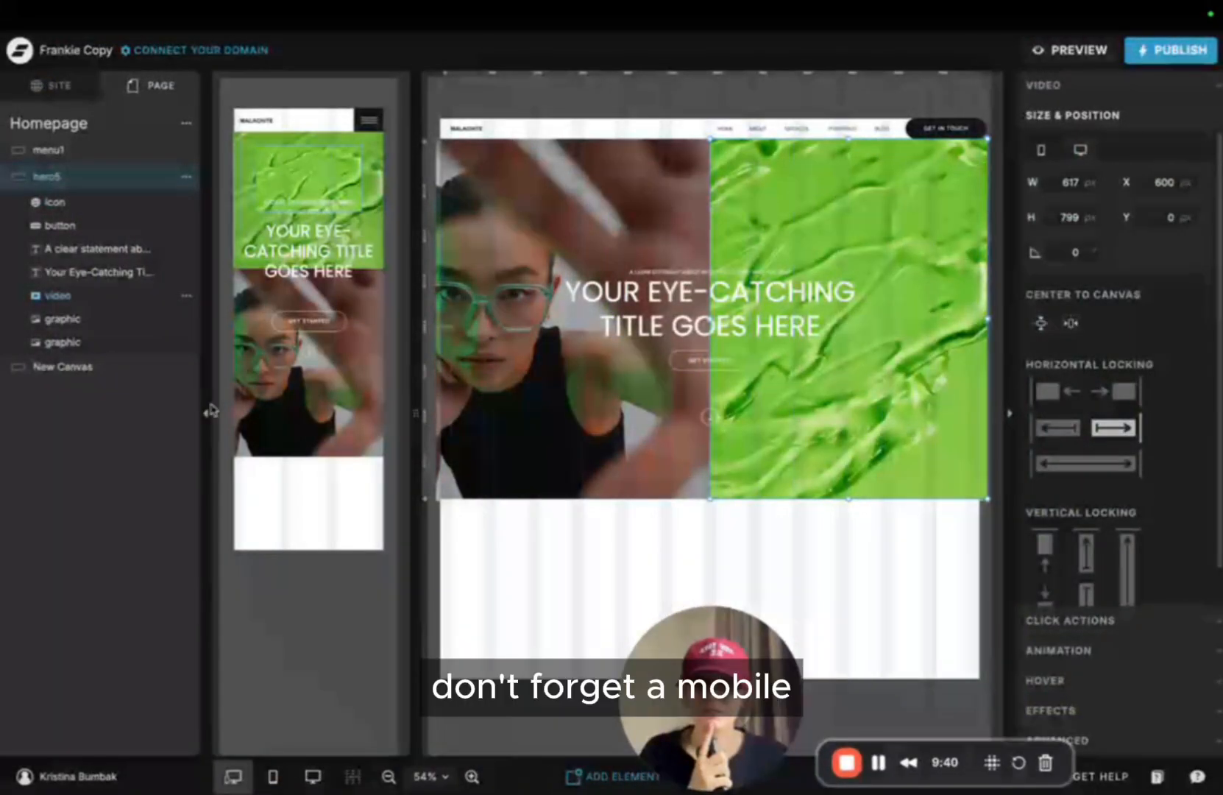
pyautogui.click(301, 171)
pyautogui.moveTo(301, 172); pyautogui.dragTo(388, 270)
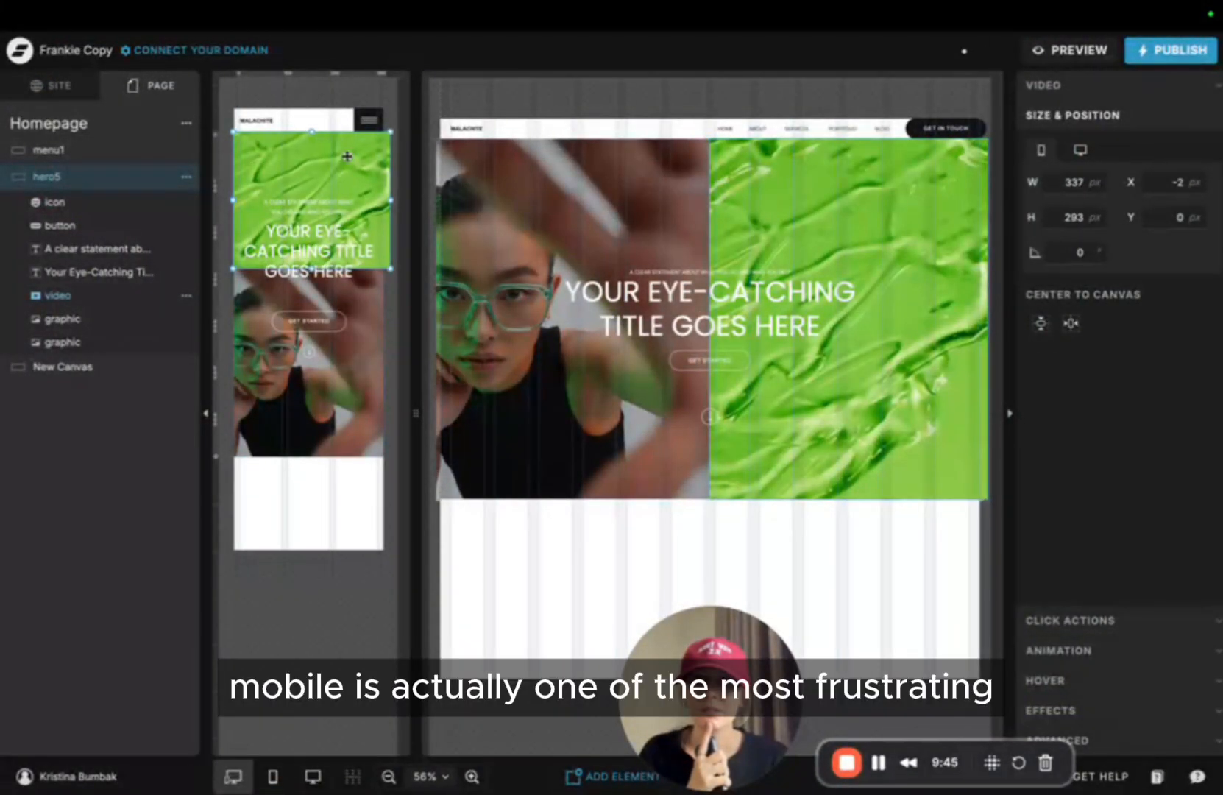
pyautogui.moveTo(336, 142); pyautogui.dragTo(333, 142)
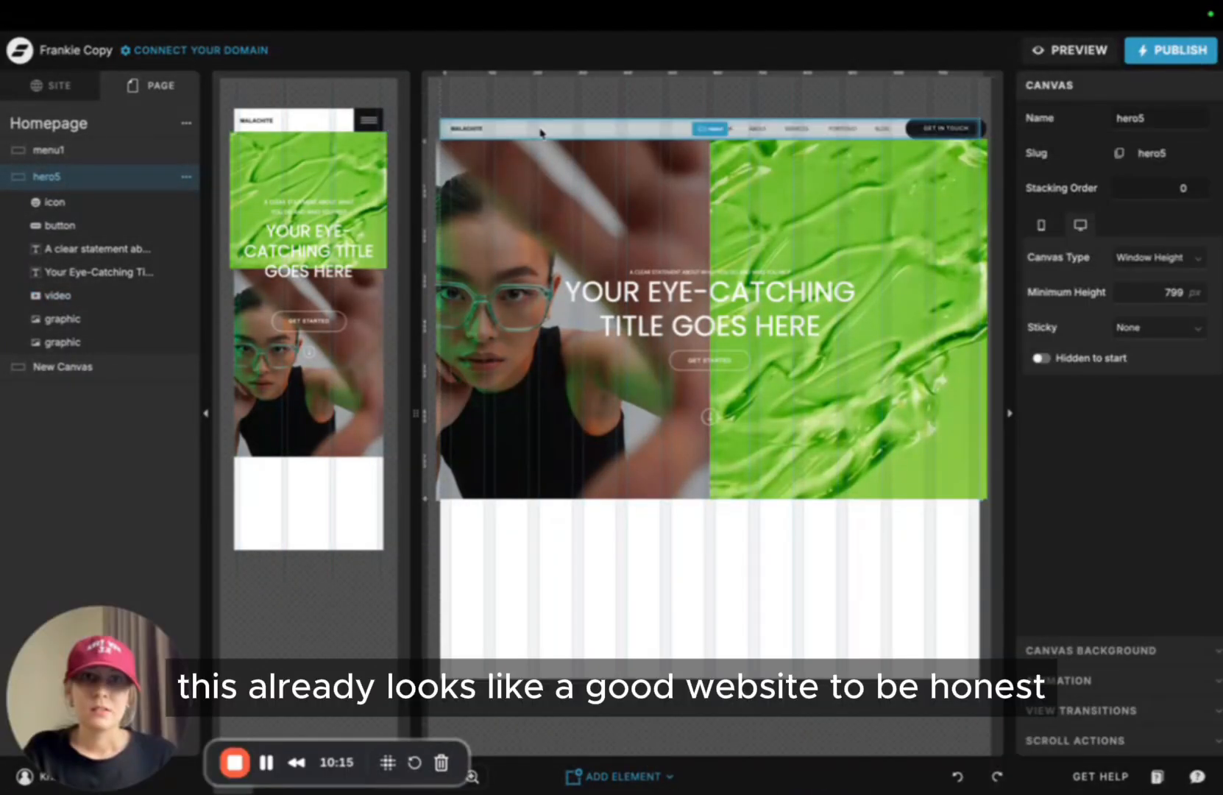
# Examine the desktop size, position and locking settings of the hero's button, tagline and arrow icon
pyautogui.click(535, 128)
pyautogui.click(812, 583)
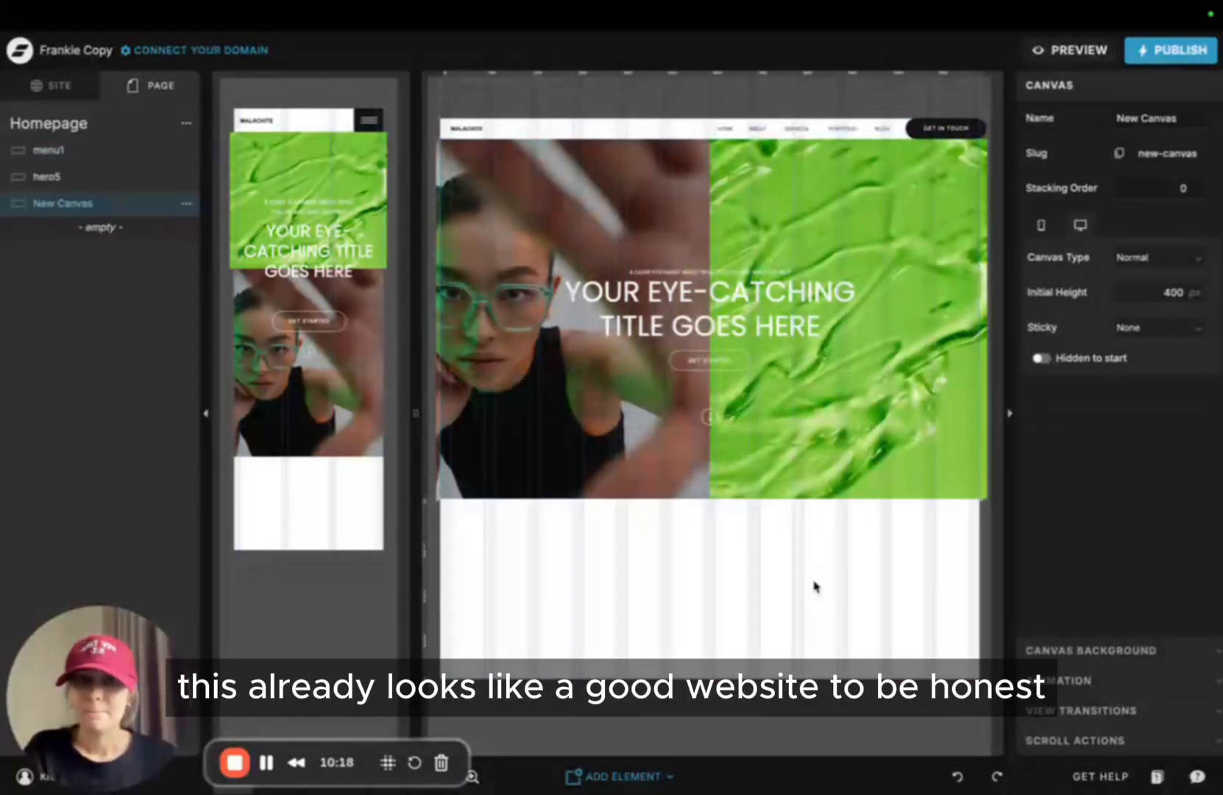
pyautogui.click(723, 382)
pyautogui.click(710, 360)
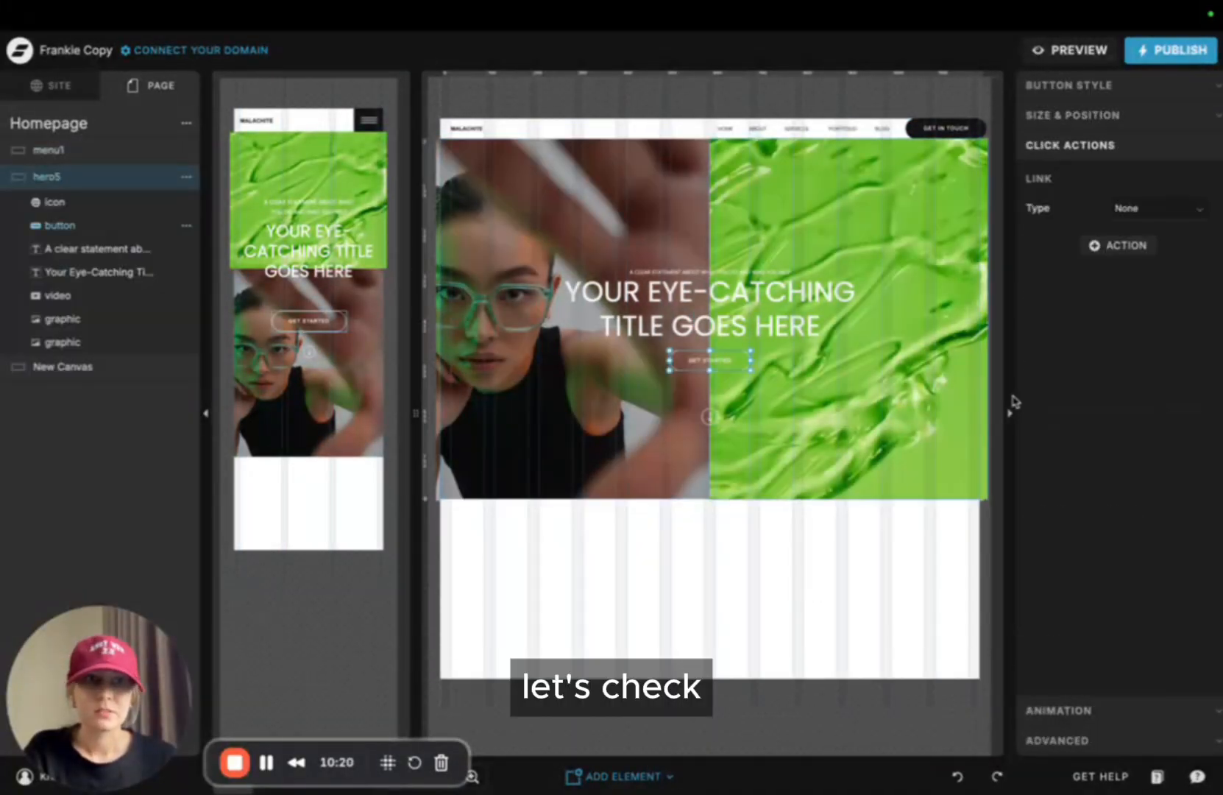
pyautogui.click(1060, 116)
pyautogui.click(727, 290)
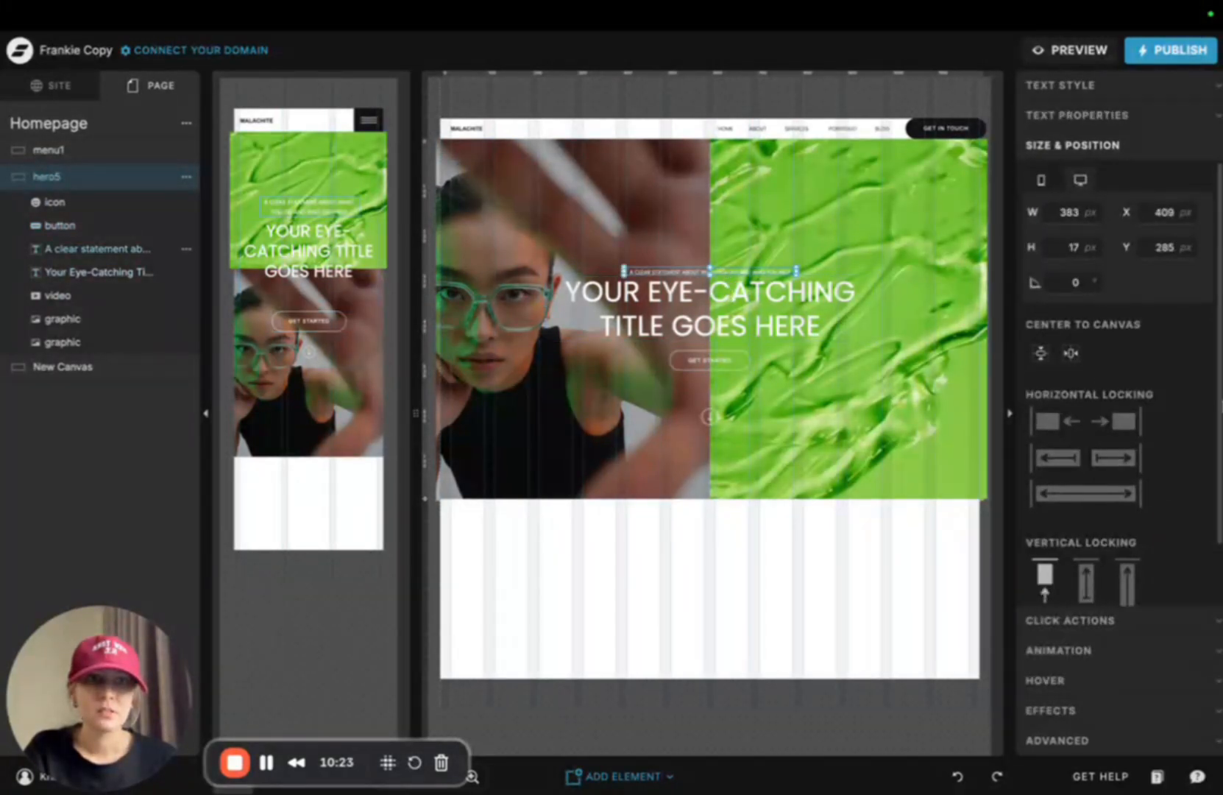
pyautogui.click(710, 416)
pyautogui.click(710, 416)
pyautogui.click(1073, 116)
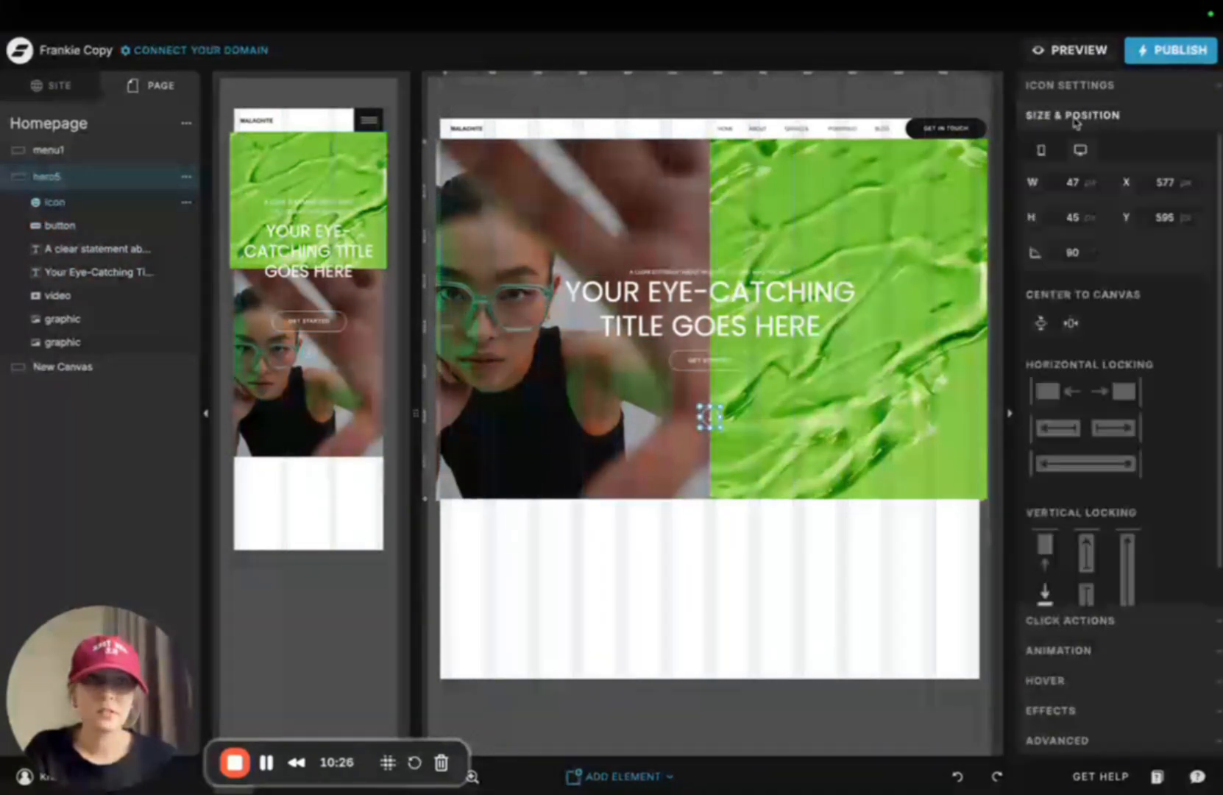
pyautogui.click(695, 363)
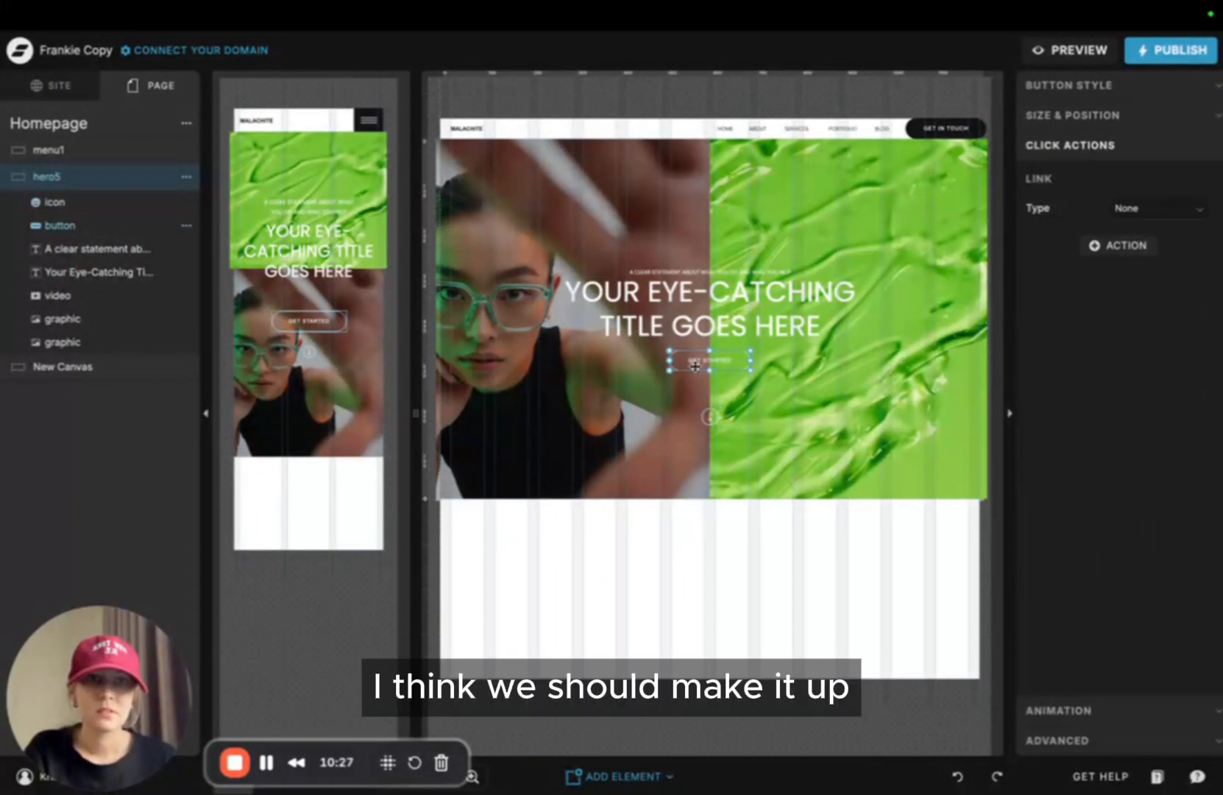
pyautogui.click(1064, 116)
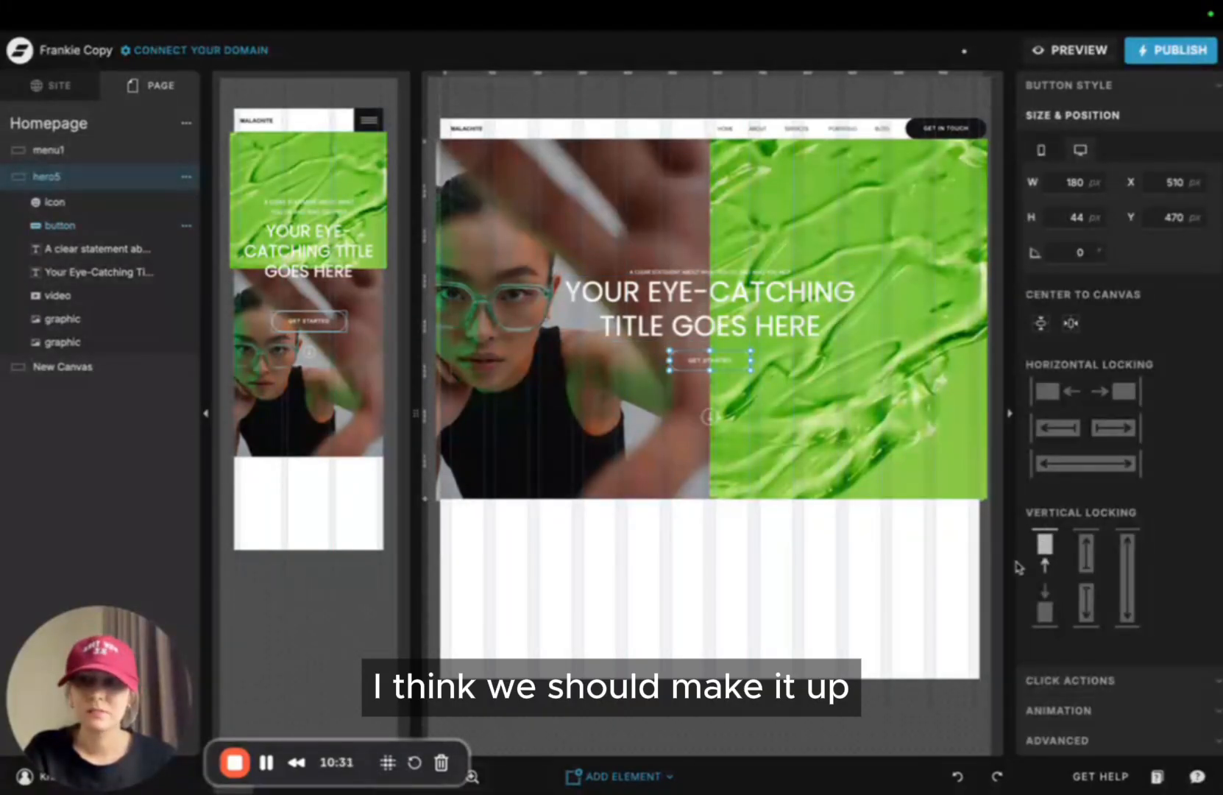
# Preview the Homepage at full size in a separate browser tab, check the hero, and return to the editor
pyautogui.click(1059, 49)
pyautogui.click(259, 83)
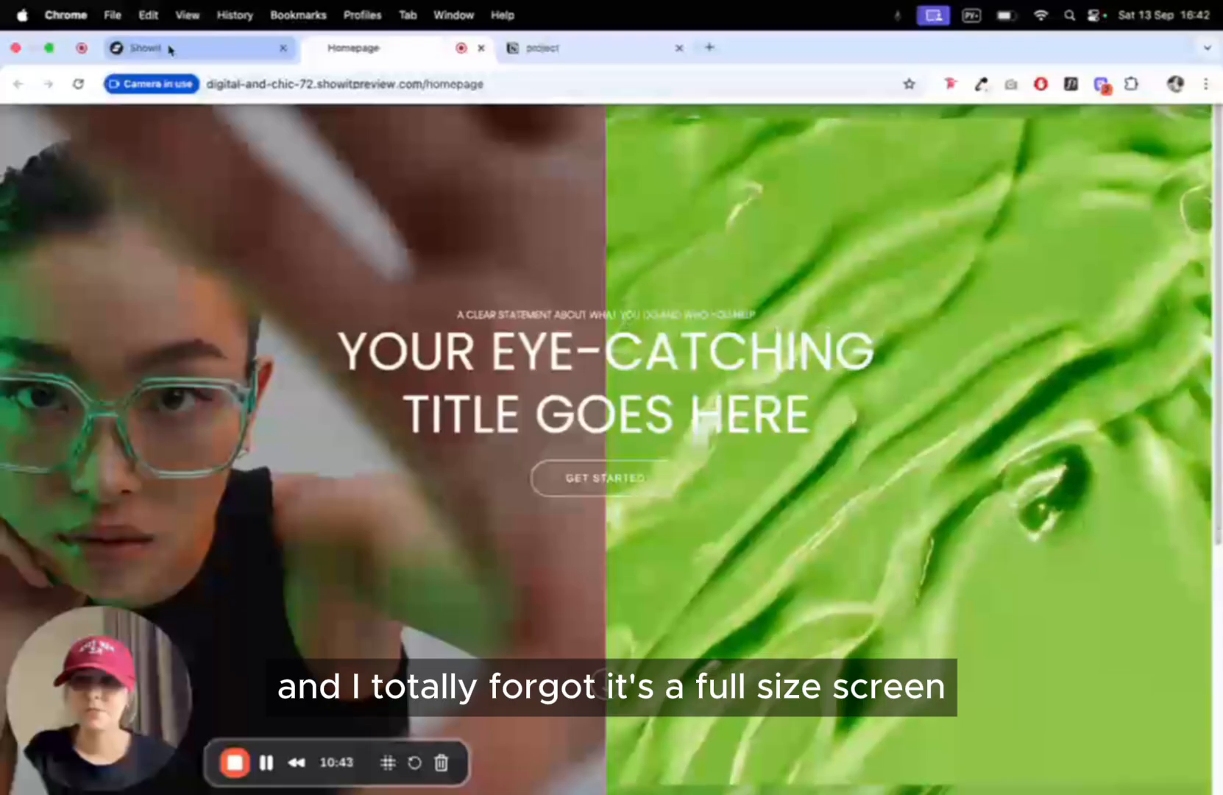
pyautogui.click(169, 47)
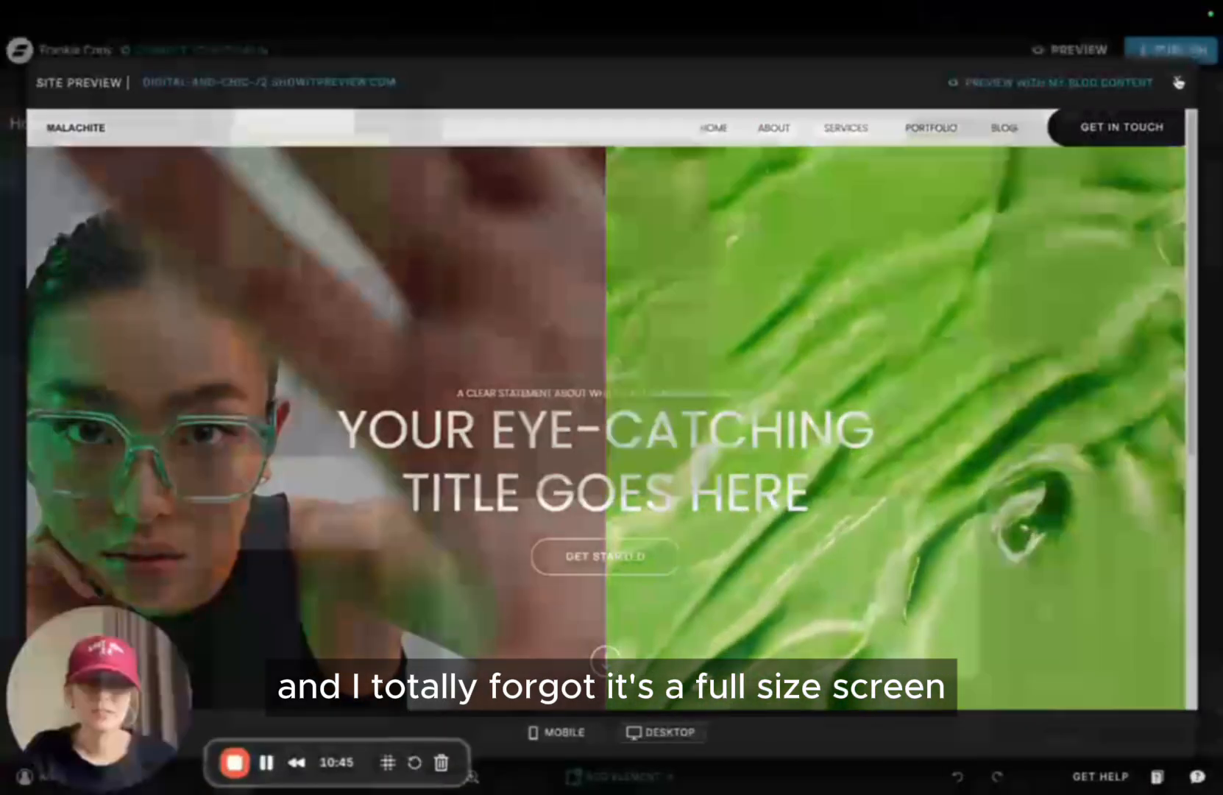
pyautogui.click(1177, 82)
# Select the hero video on the desktop layout and look over its vertical locking options
pyautogui.click(731, 530)
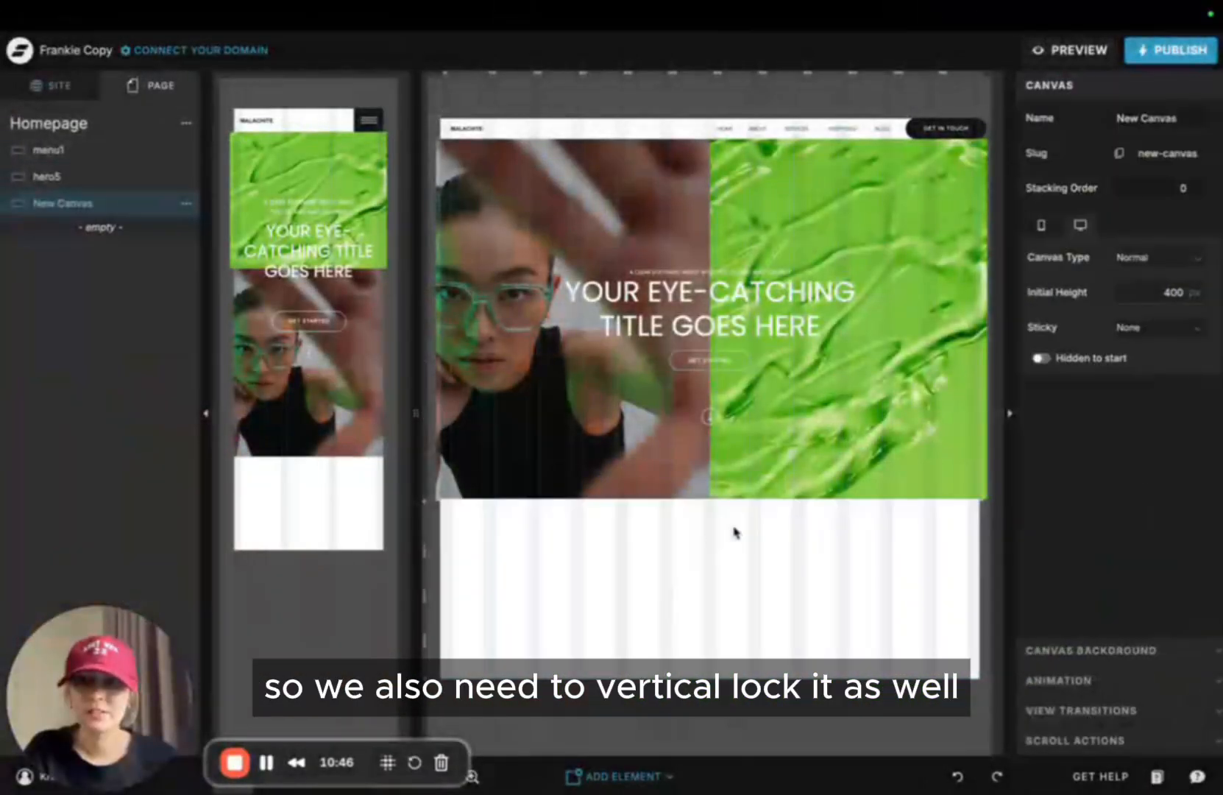
pyautogui.click(934, 240)
pyautogui.click(971, 265)
pyautogui.scroll(-1, 1125, 546)
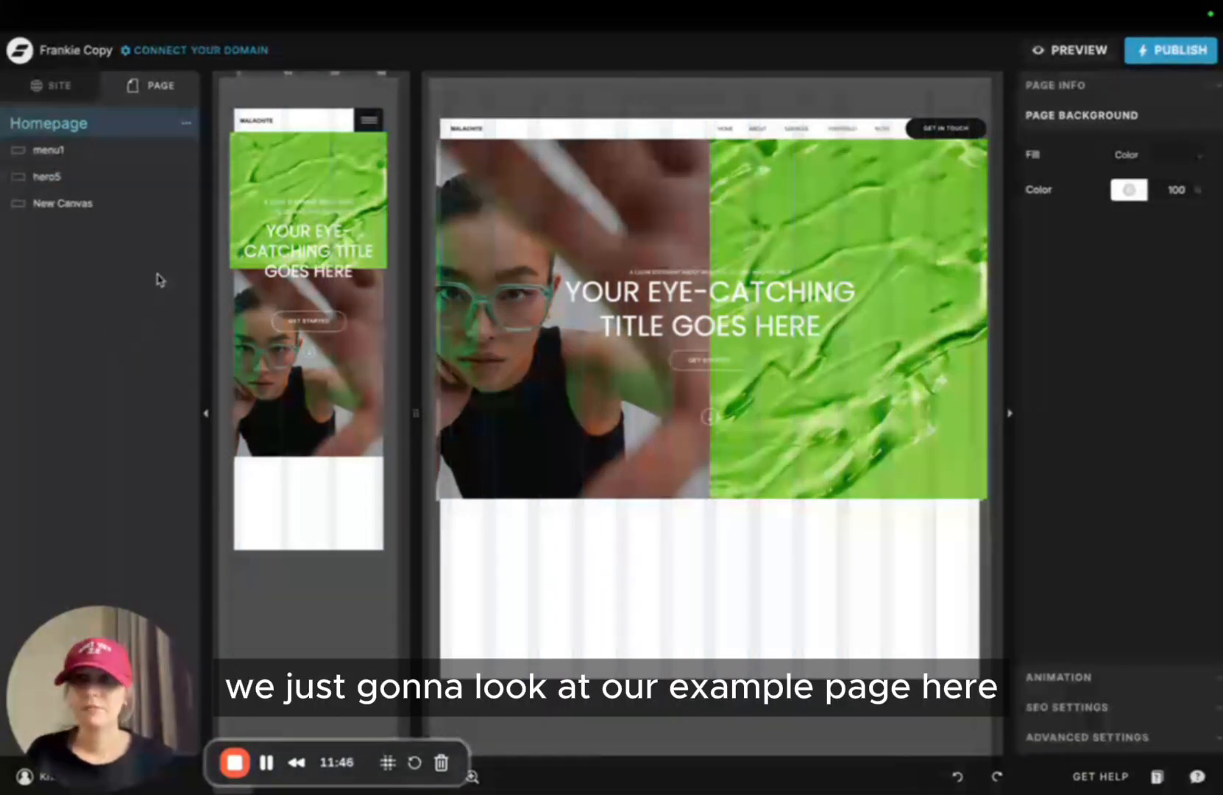
# Bring up the site's page list and locate the Home example page for reference
pyautogui.click(59, 87)
pyautogui.scroll(5, 96, 258)
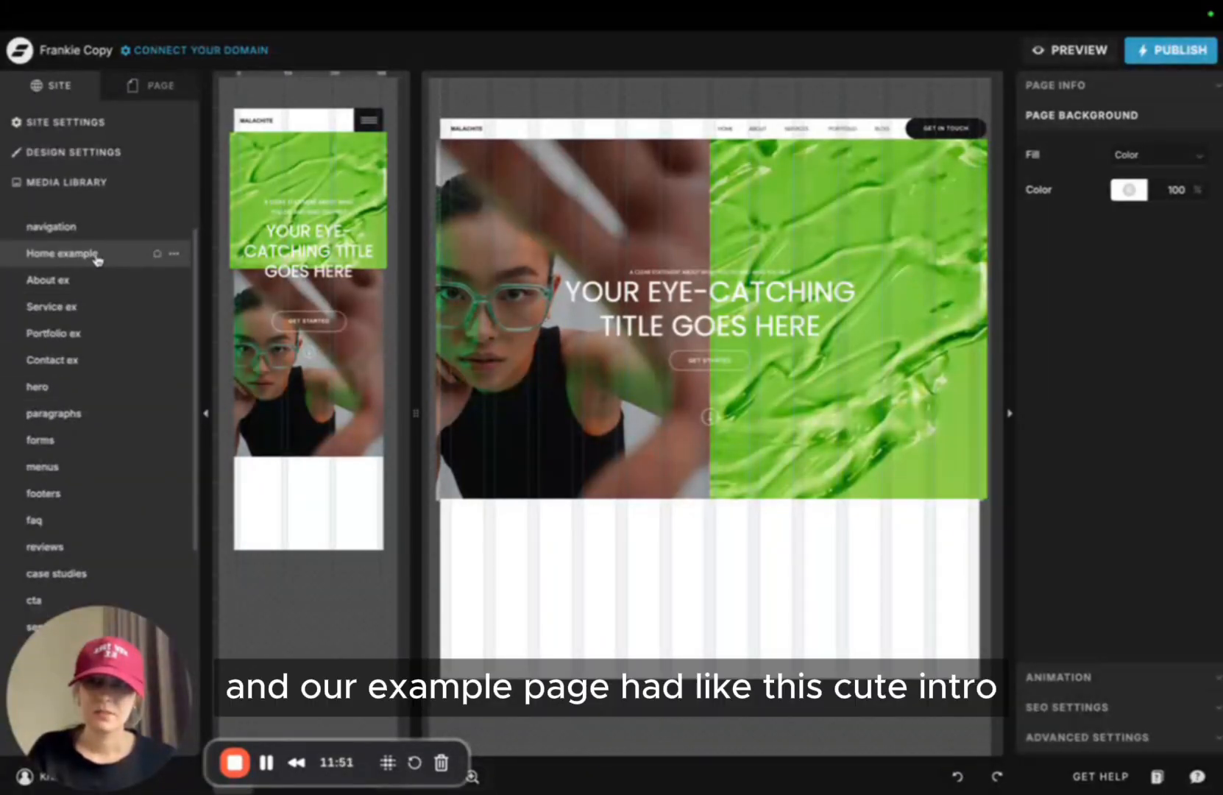
# Open the Home example page and examine the intro section's heading, photos and captions below the hero
pyautogui.click(95, 254)
pyautogui.scroll(-5, 645, 229)
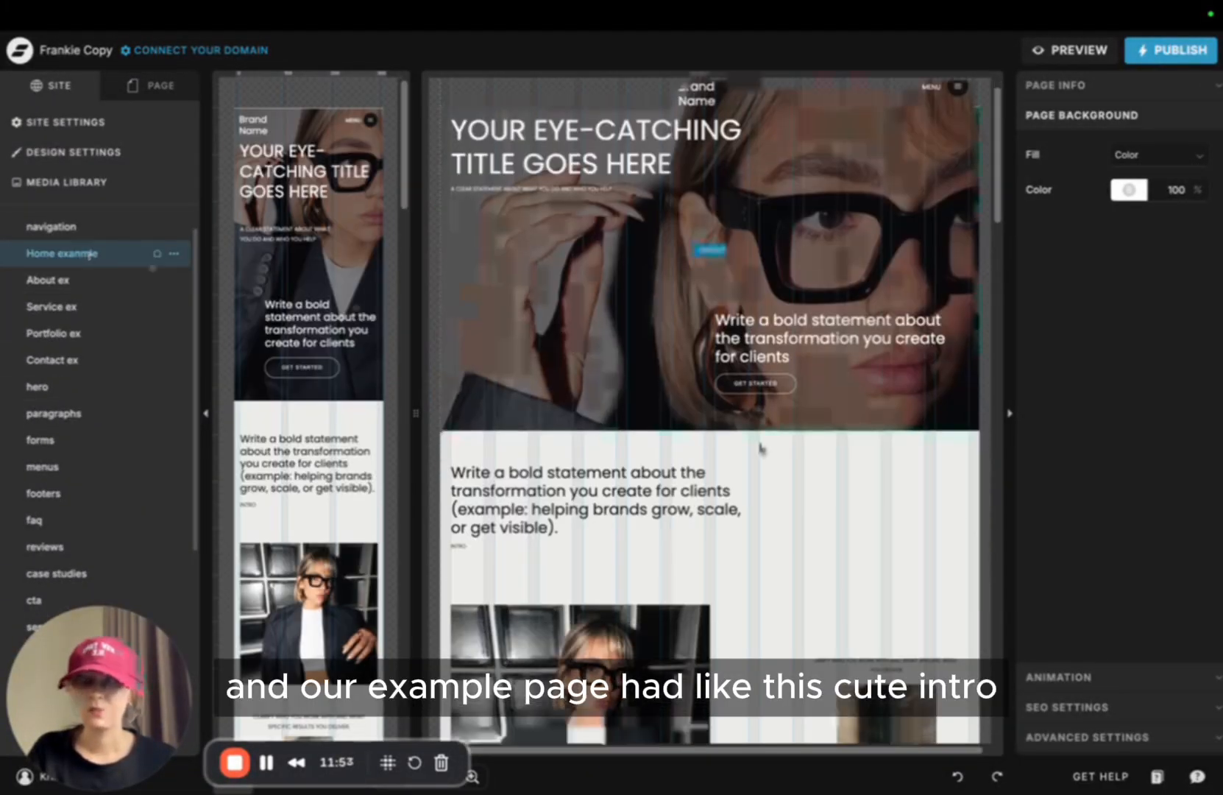
pyautogui.click(485, 195)
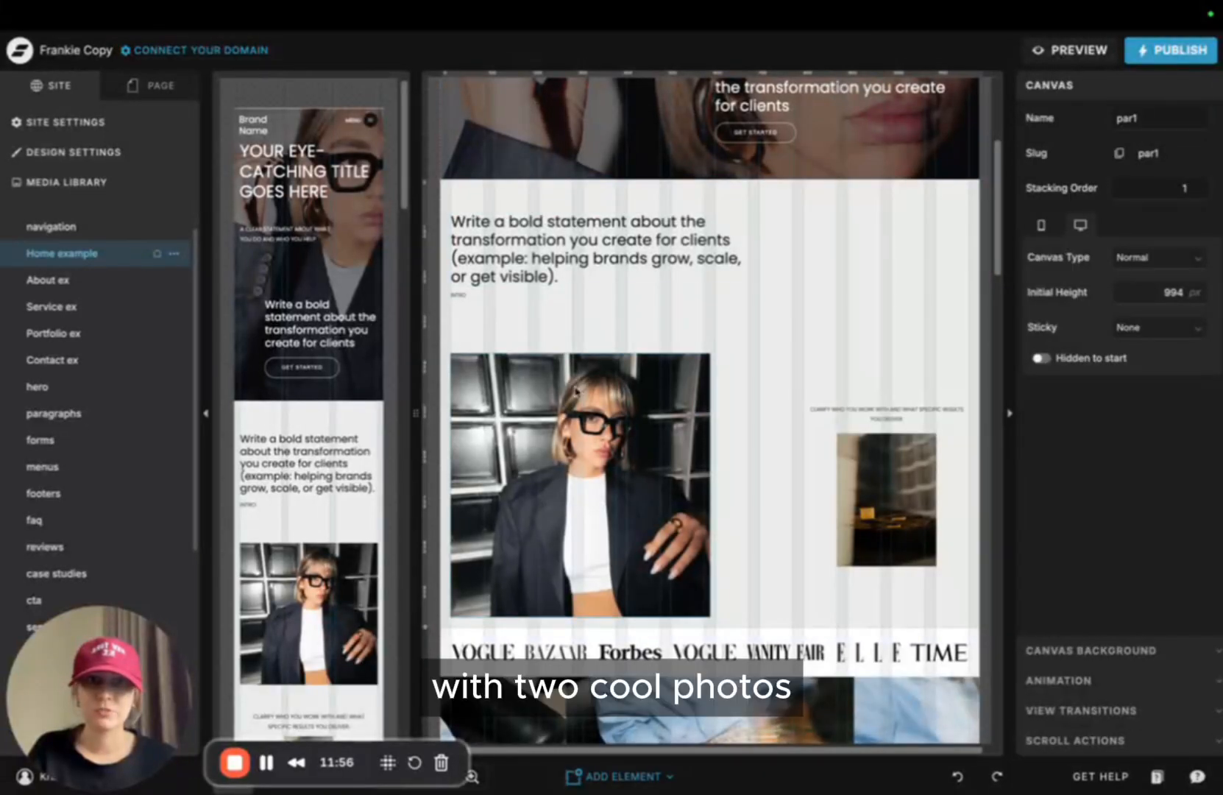
pyautogui.click(764, 547)
pyautogui.click(599, 493)
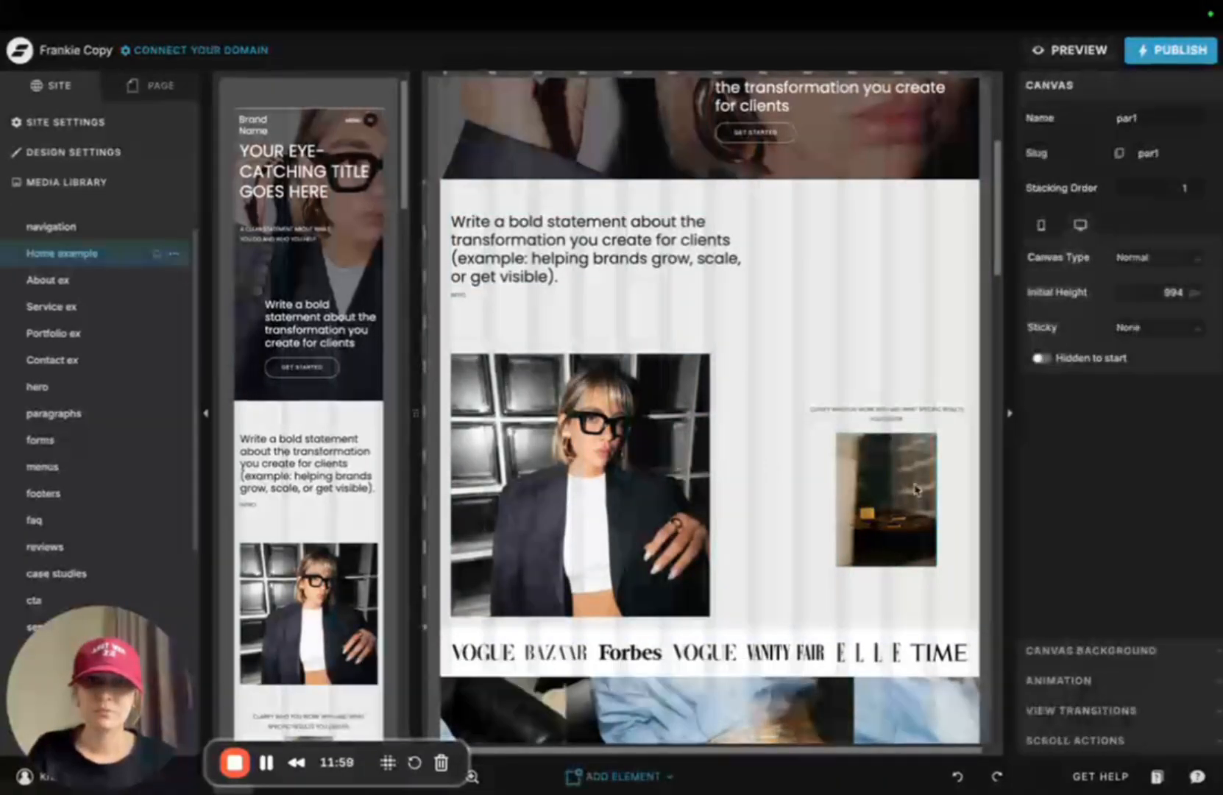
pyautogui.click(918, 492)
pyautogui.click(688, 411)
pyautogui.click(902, 394)
pyautogui.click(890, 415)
pyautogui.click(610, 240)
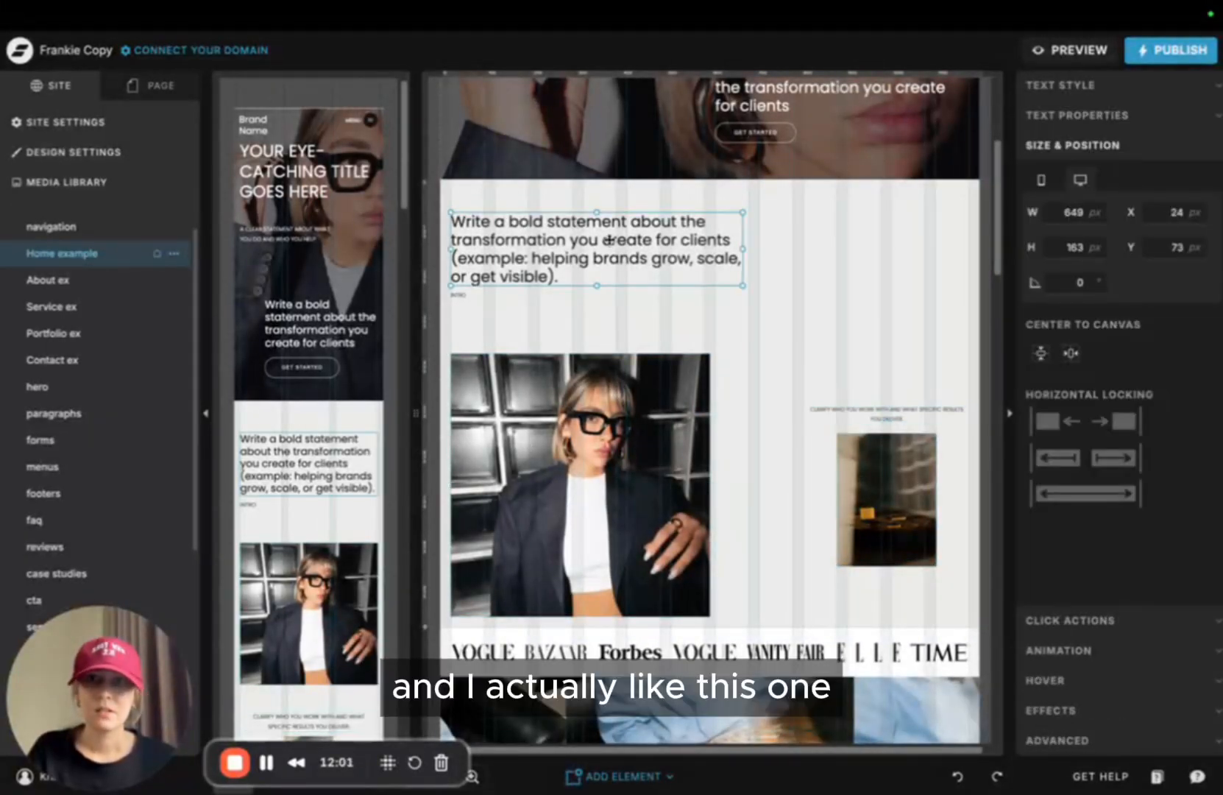
pyautogui.click(413, 265)
pyautogui.click(646, 473)
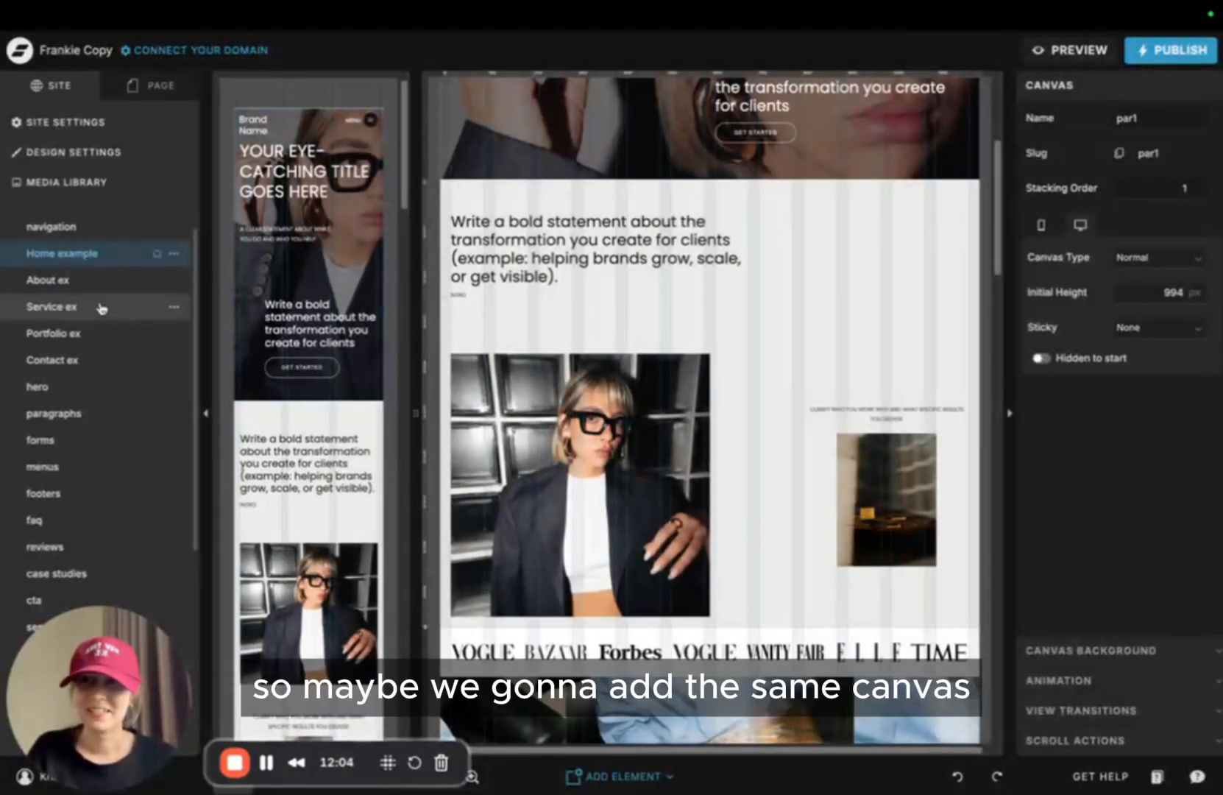
# Open the Homepage and list its canvases
pyautogui.scroll(-5, 103, 309)
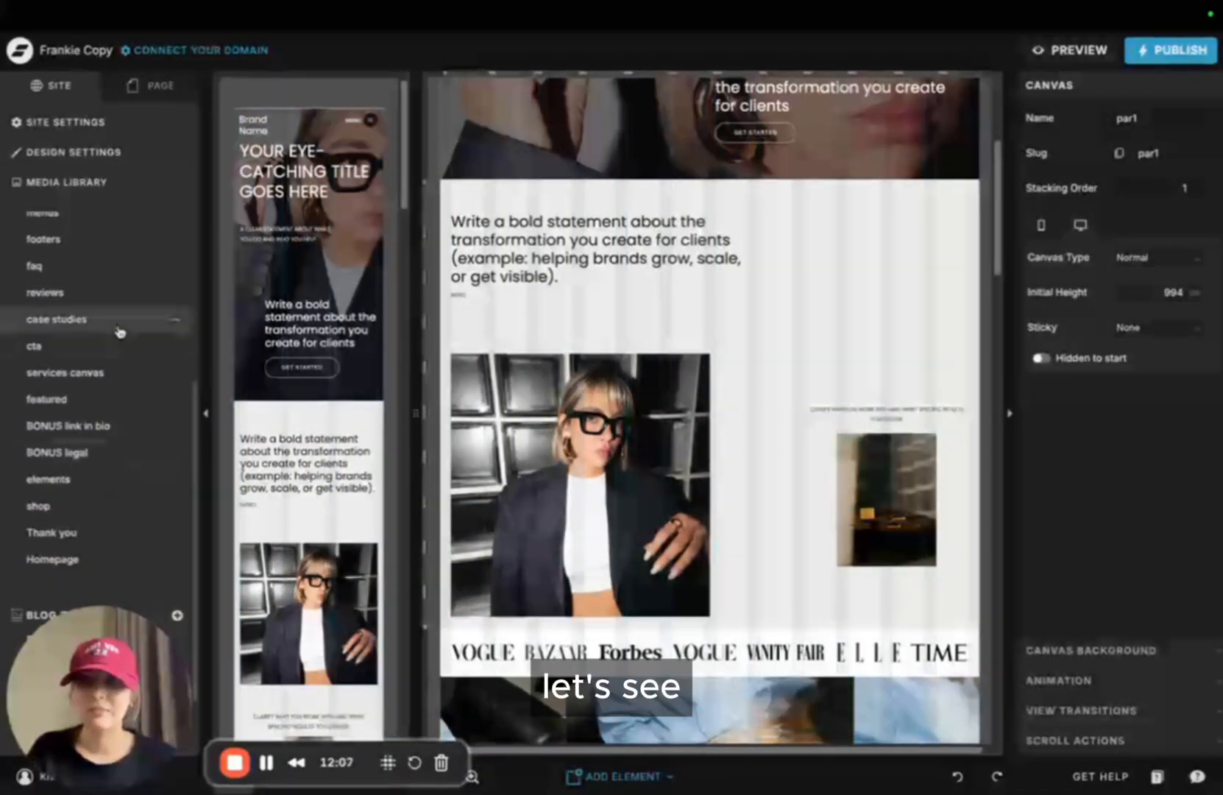
pyautogui.scroll(-3, 120, 332)
pyautogui.click(53, 469)
pyautogui.click(159, 88)
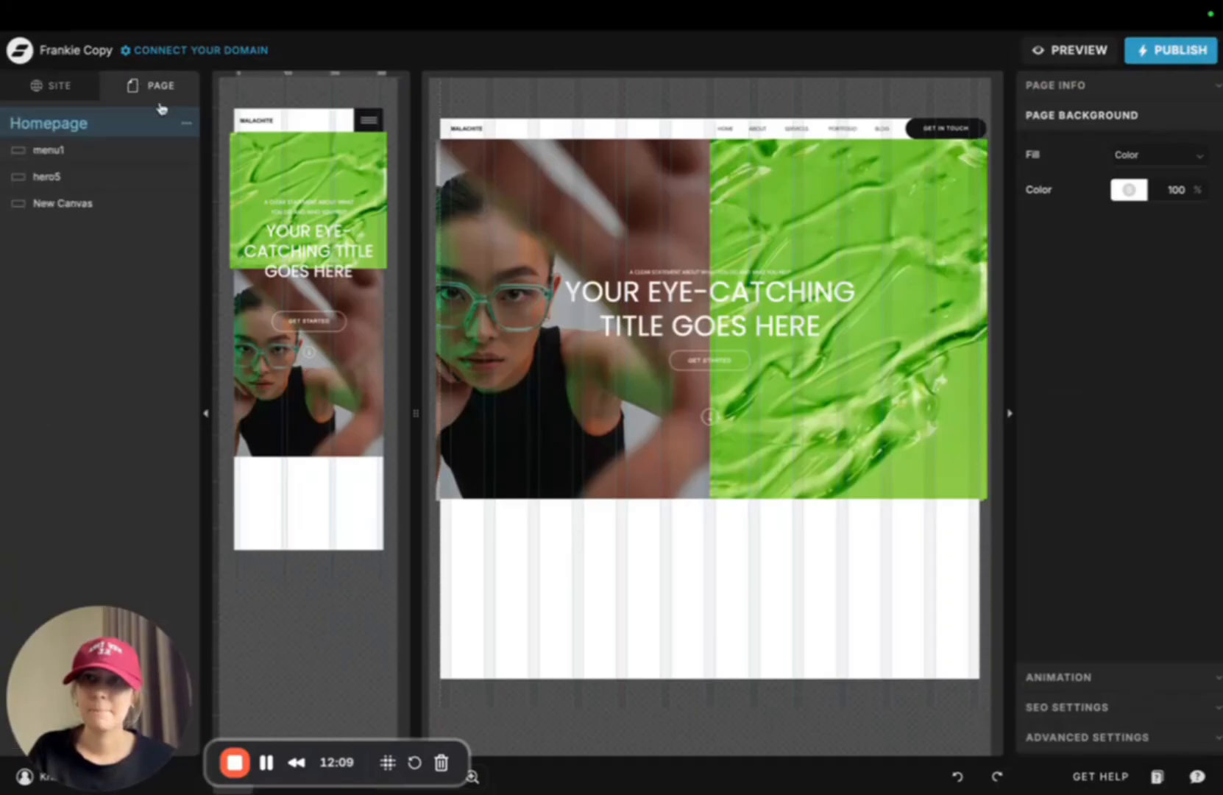
pyautogui.click(186, 123)
# Select the hero5 title, switch to the Notion project page and copy "Marketing That Makes Beauty Brands Bloom" from the Hero heading
pyautogui.click(632, 205)
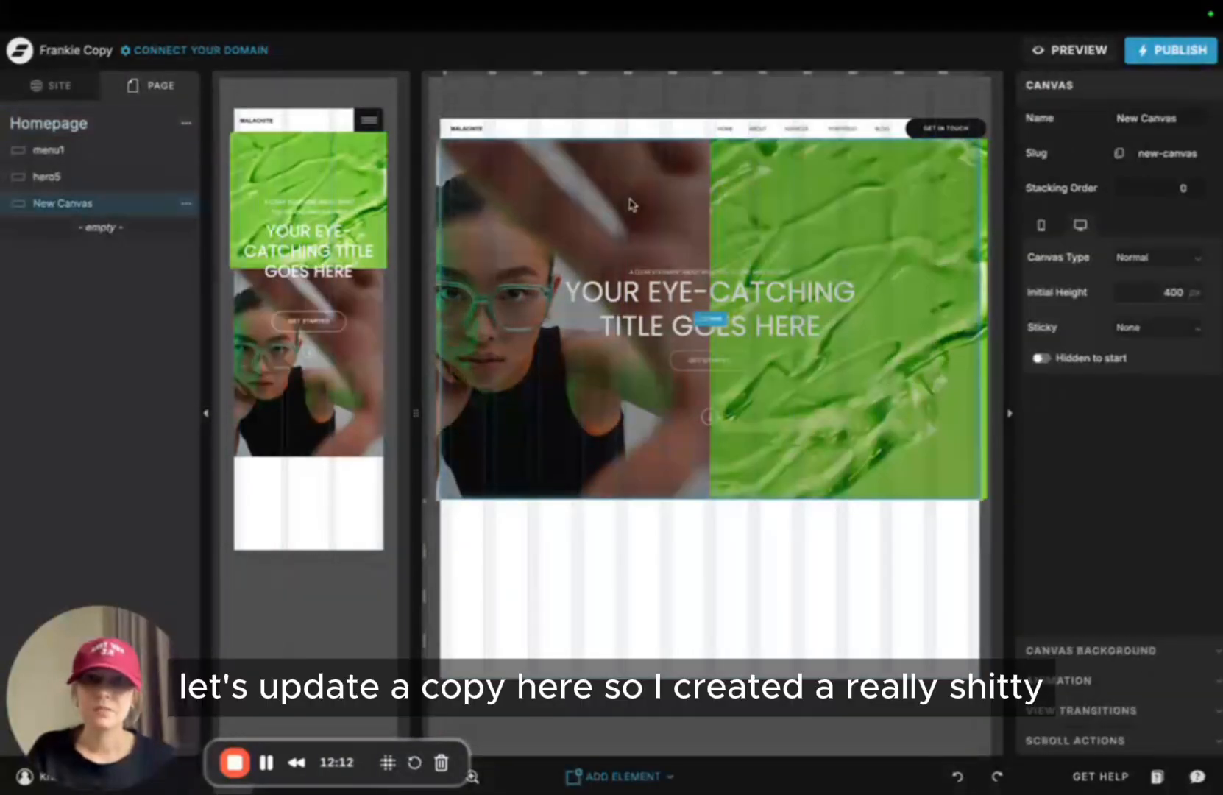
pyautogui.click(642, 265)
pyautogui.click(652, 267)
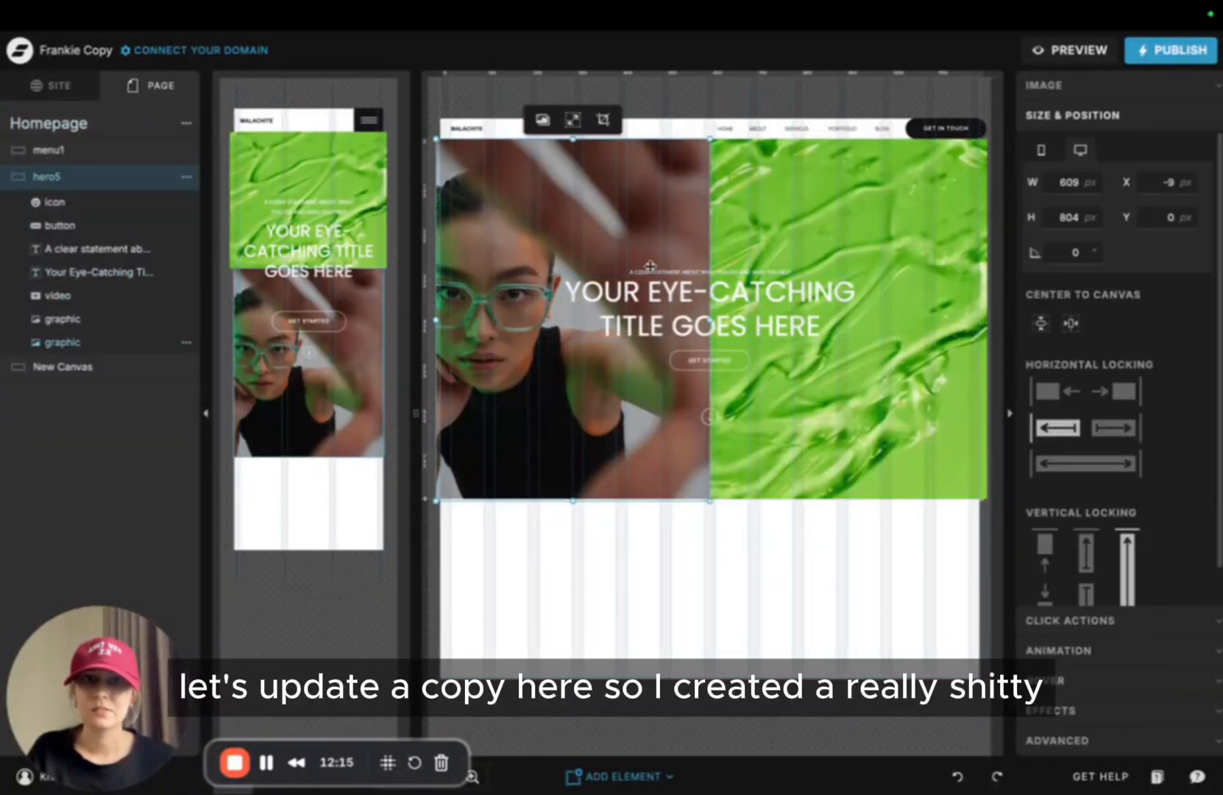
pyautogui.click(652, 284)
pyautogui.moveTo(261, 9)
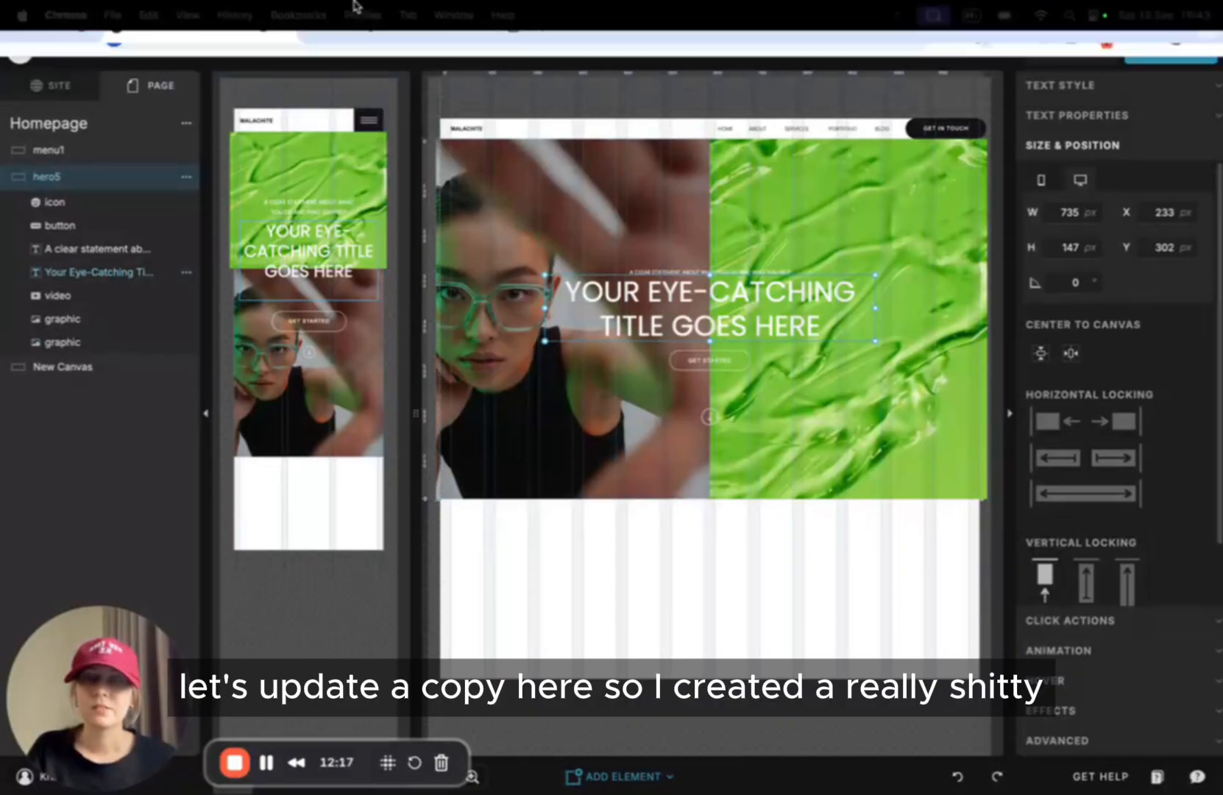
pyautogui.click(481, 47)
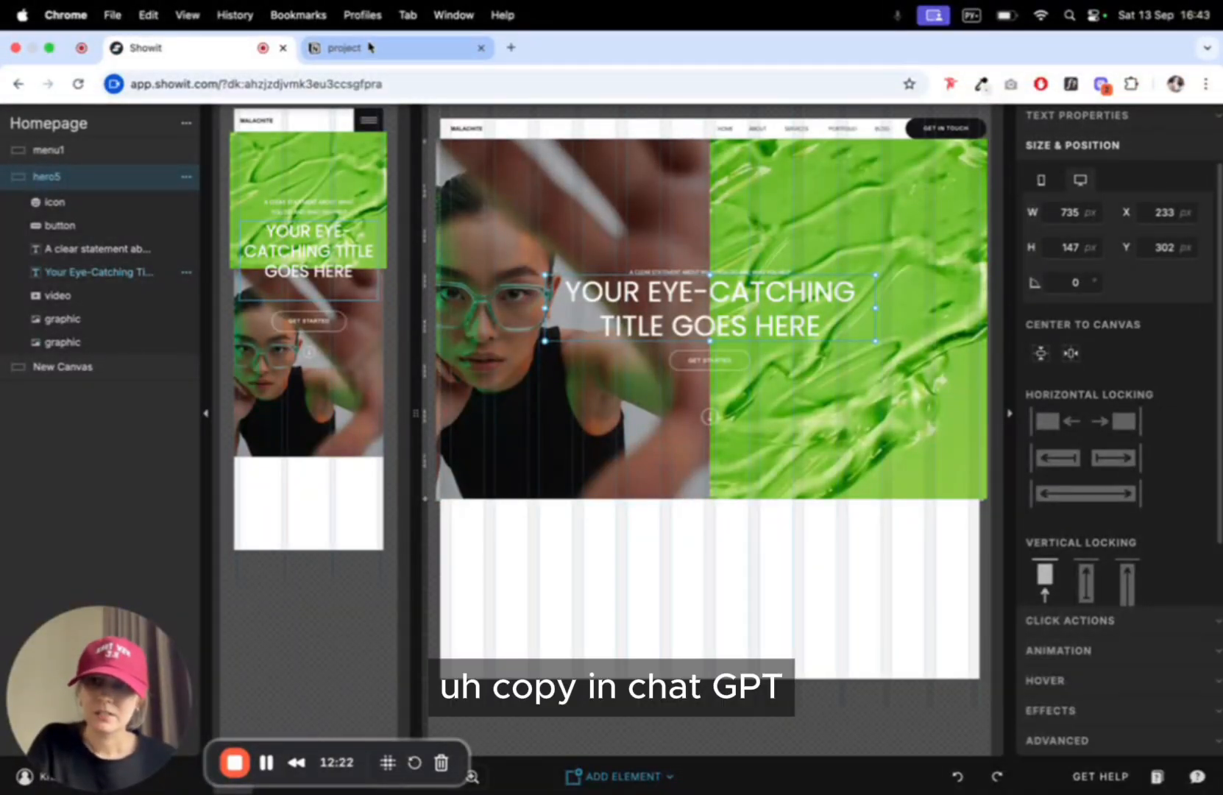
pyautogui.click(370, 48)
pyautogui.scroll(20, 487, 298)
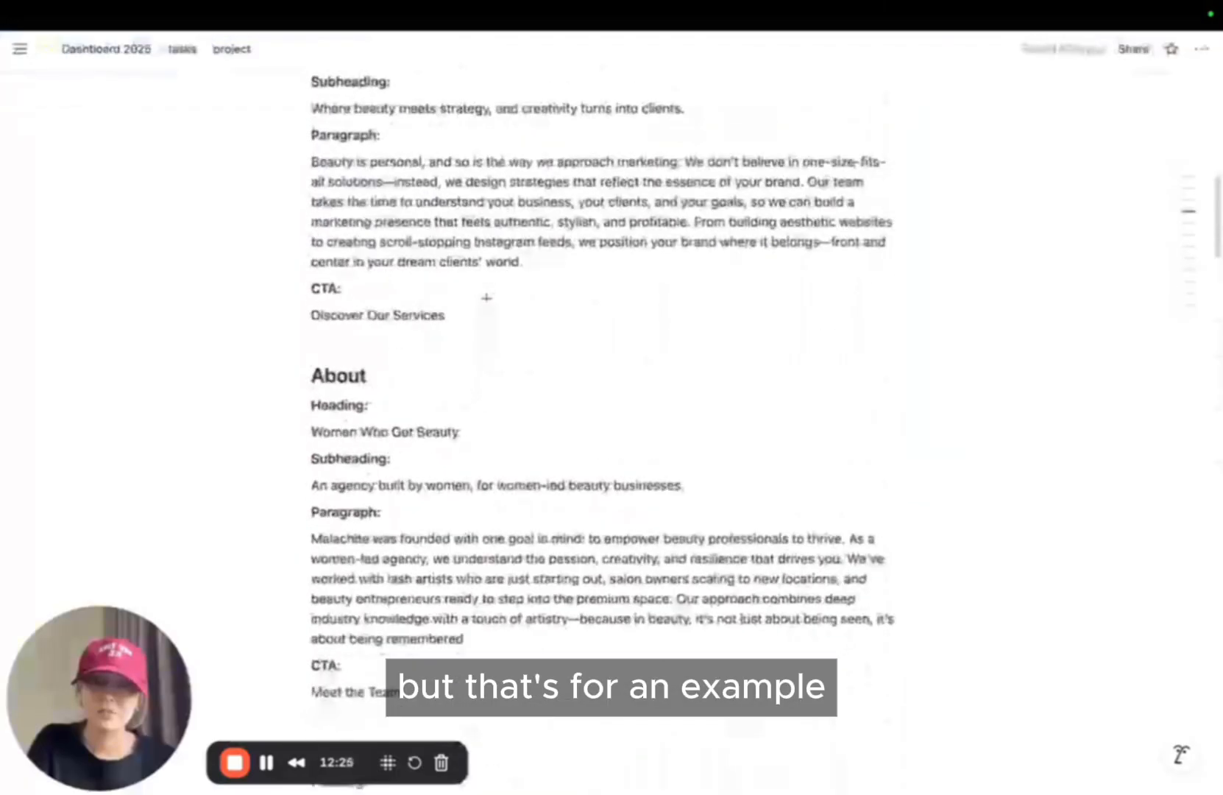
pyautogui.scroll(-8, 489, 304)
pyautogui.scroll(5, 379, 290)
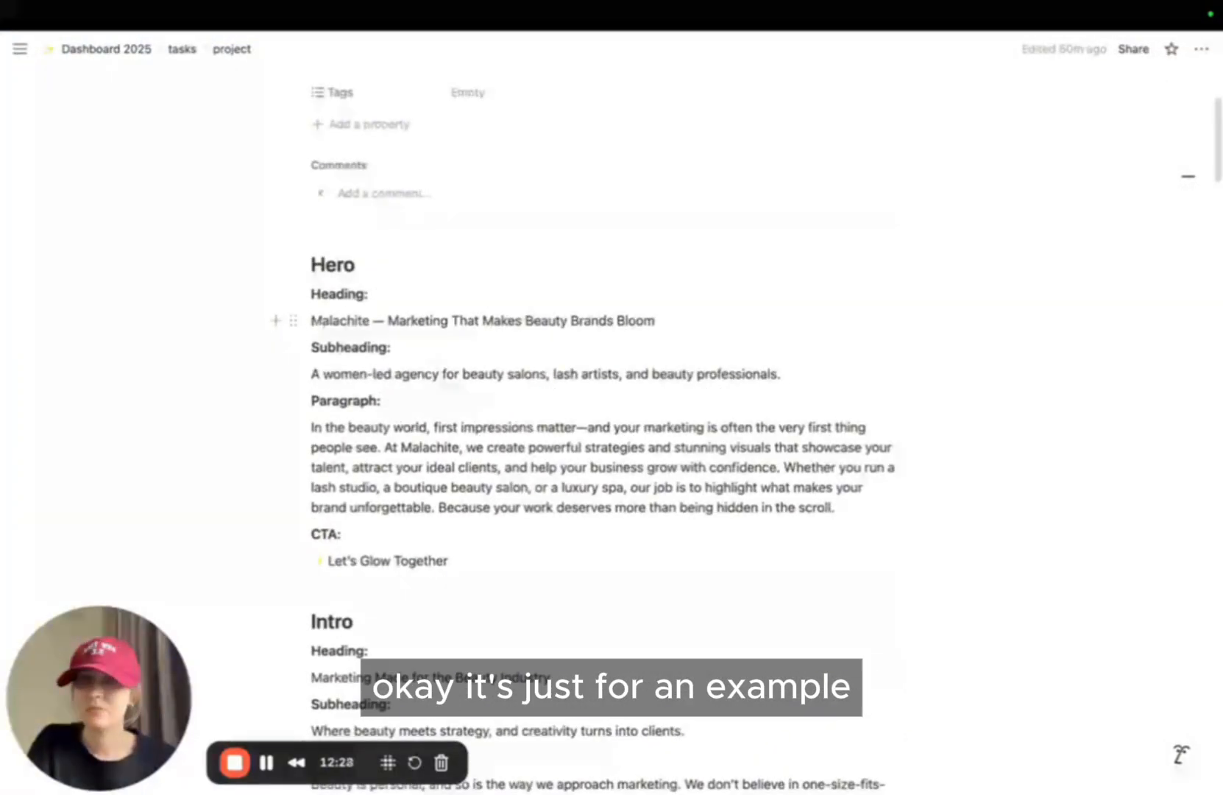
pyautogui.moveTo(670, 320); pyautogui.dragTo(381, 318)
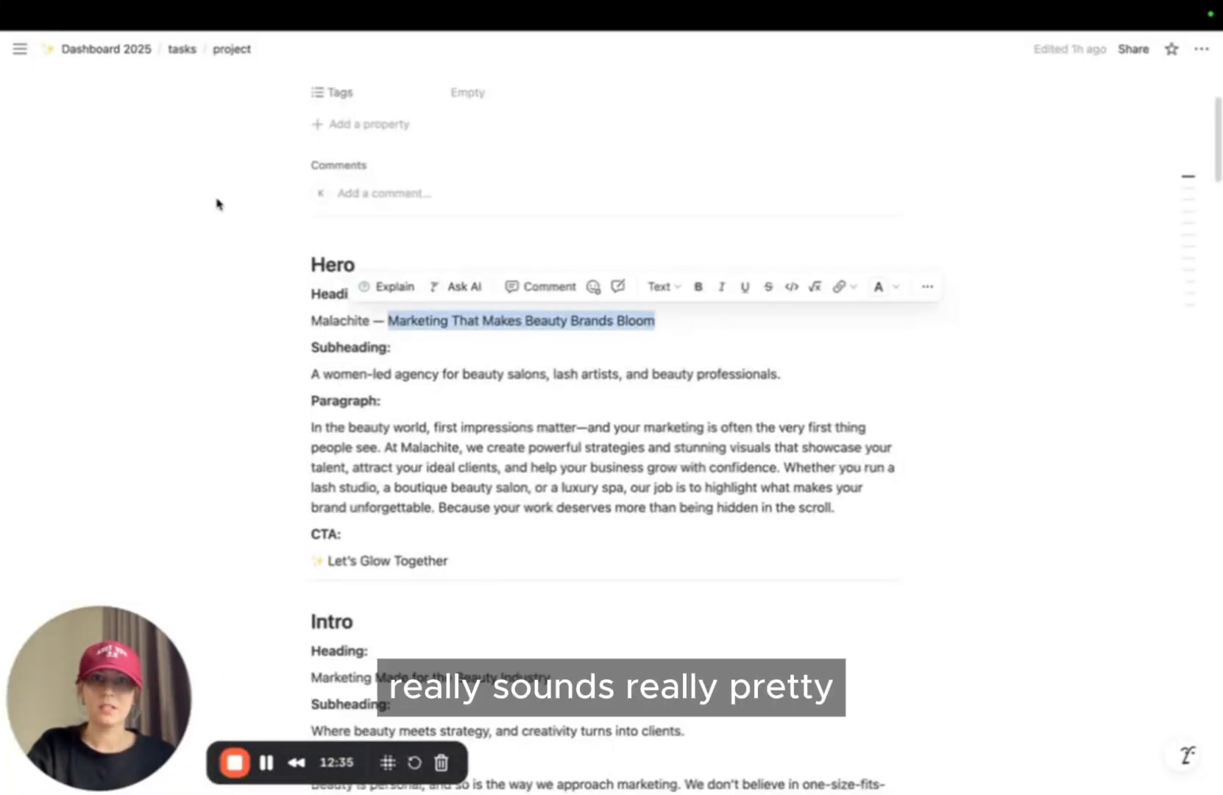
# Back in Showit, replace the hero title with "Marketing That Makes Beauty Brands Bloom"
pyautogui.click(155, 46)
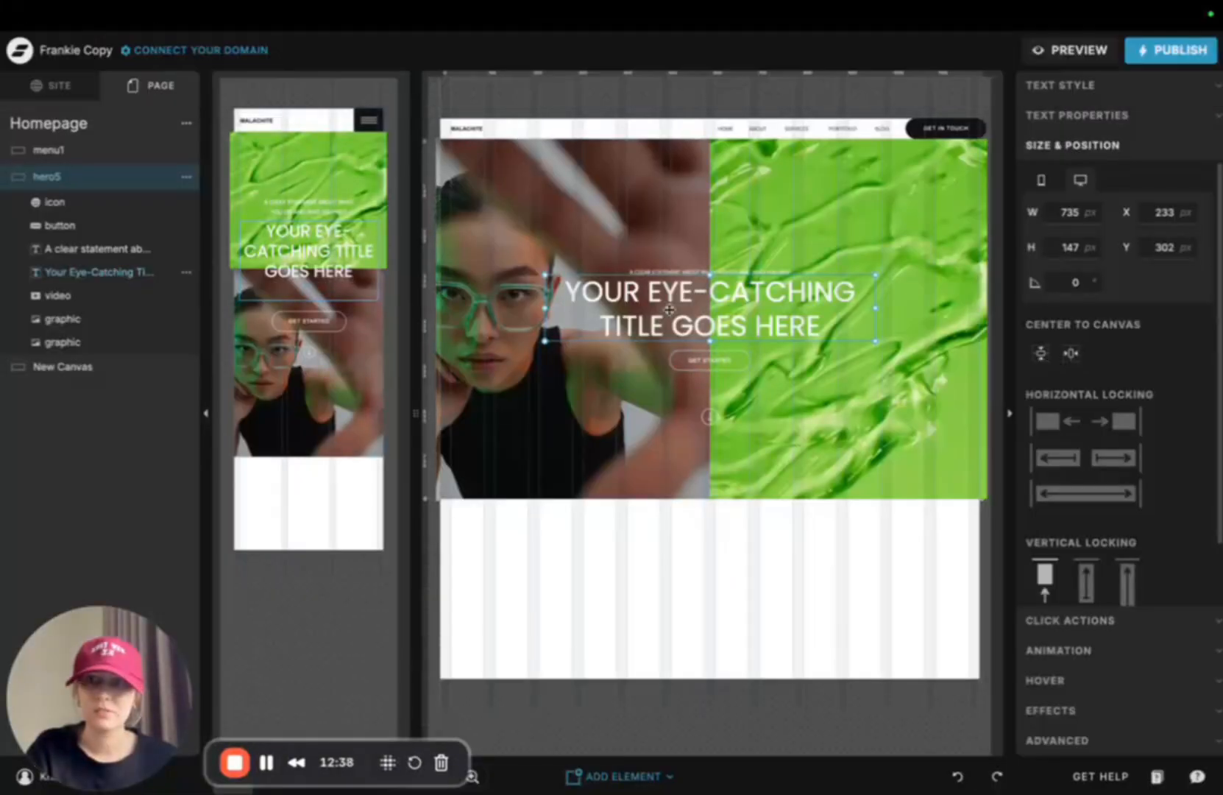
pyautogui.write('MARKETING THAT MAKES BEAUTY BRANDS BLOOM')
pyautogui.click(704, 602)
pyautogui.click(809, 317)
pyautogui.click(817, 318)
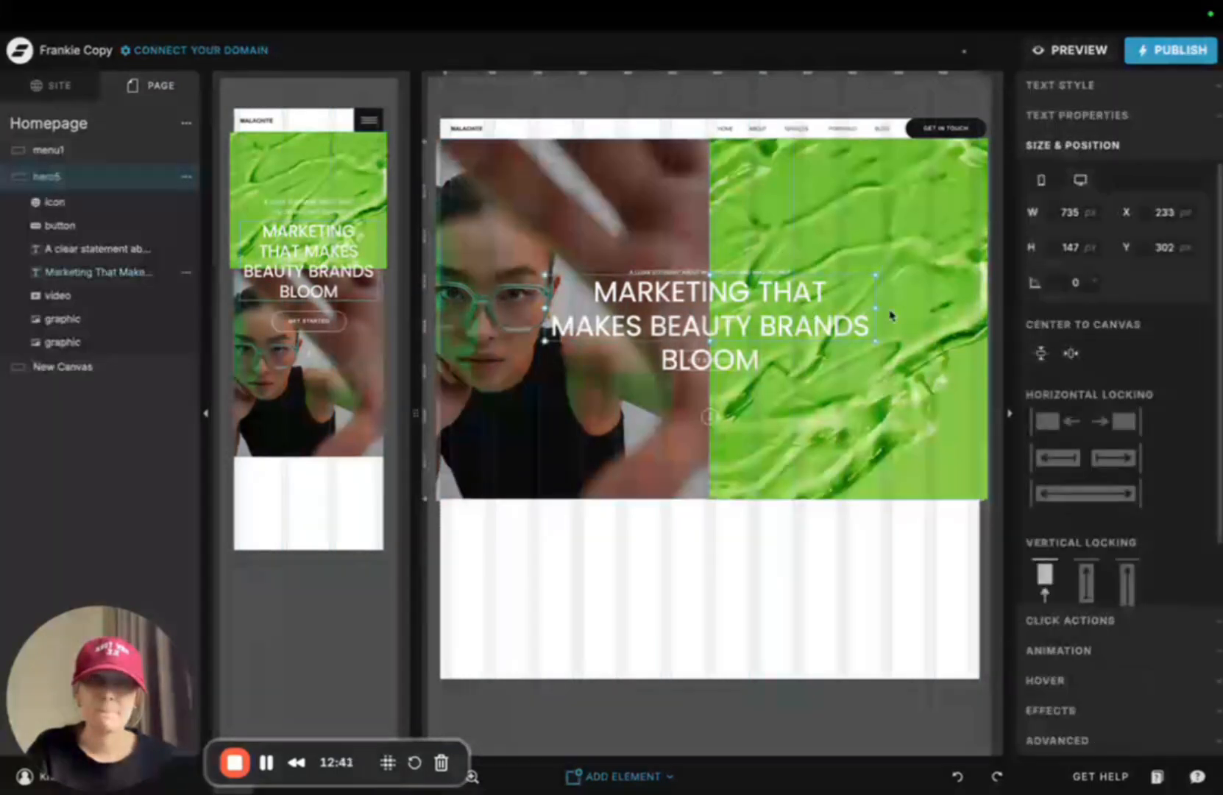
# Widen the desktop hero title to about 818 px and center it horizontally on the canvas
pyautogui.moveTo(878, 308); pyautogui.dragTo(913, 307)
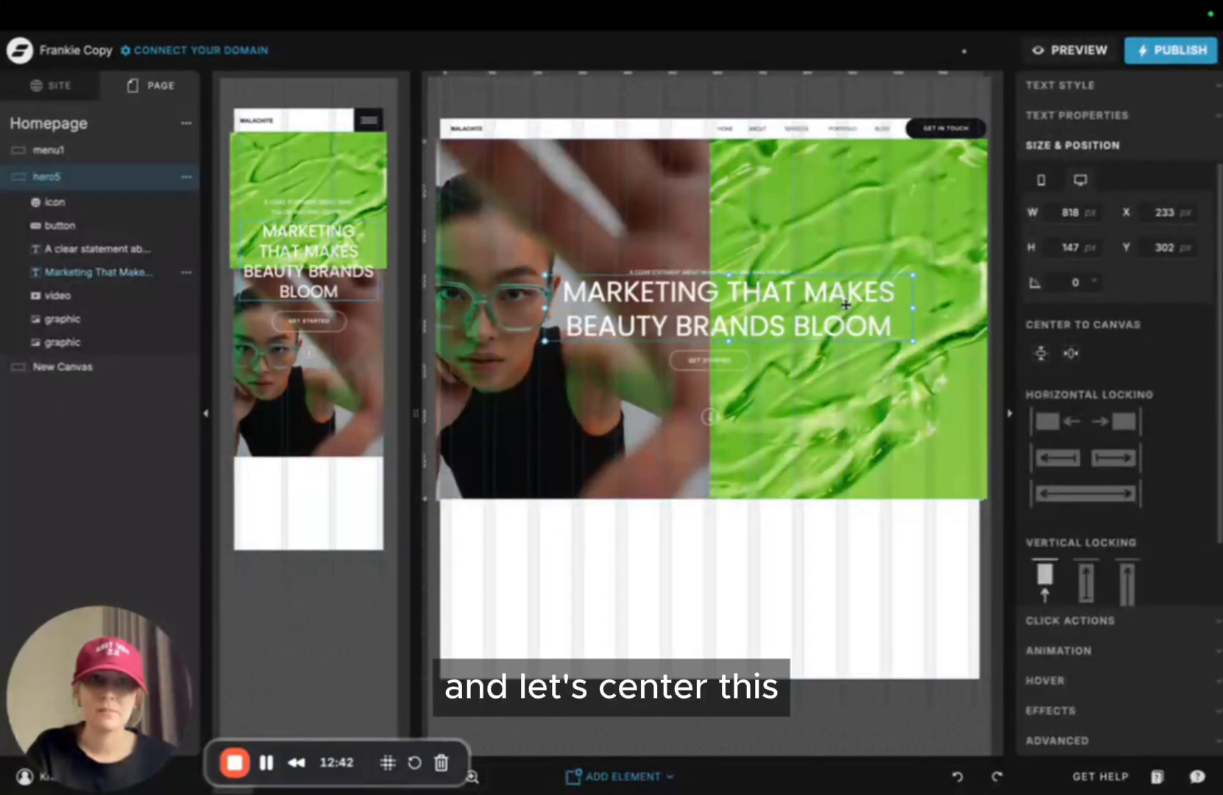
pyautogui.click(1058, 87)
pyautogui.click(1089, 590)
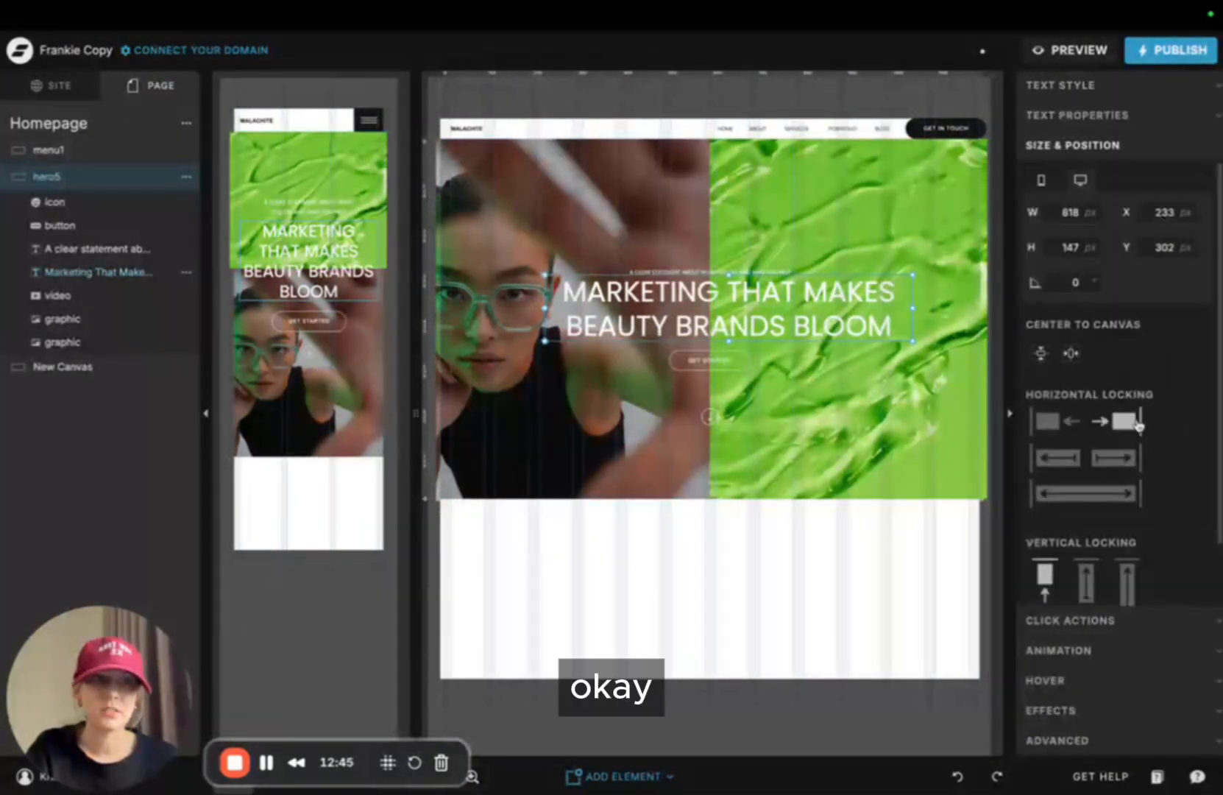
pyautogui.click(1070, 356)
pyautogui.click(688, 641)
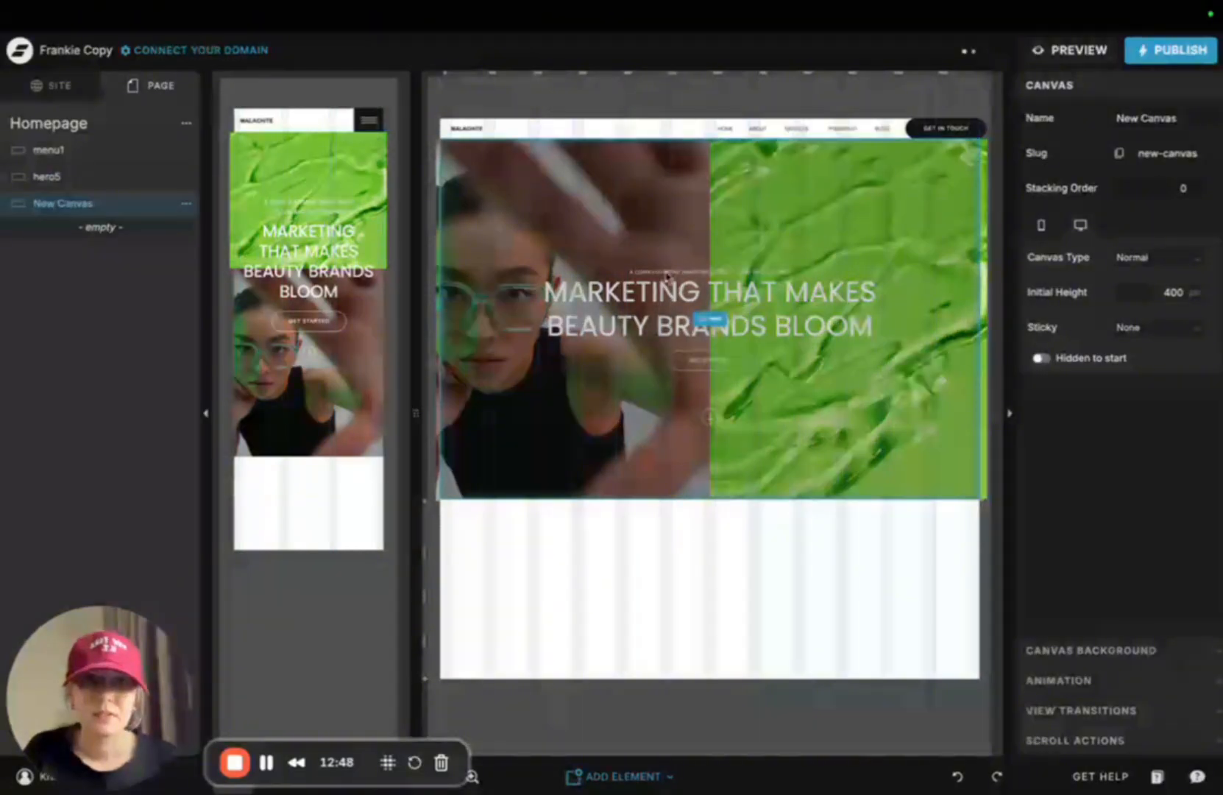
# Select the small hero statement, switch to the Notion project page and copy the Hero subheading "A women-led agency for beauty salons, lash artists, and beauty professionals."
pyautogui.click(660, 270)
pyautogui.moveTo(396, 13)
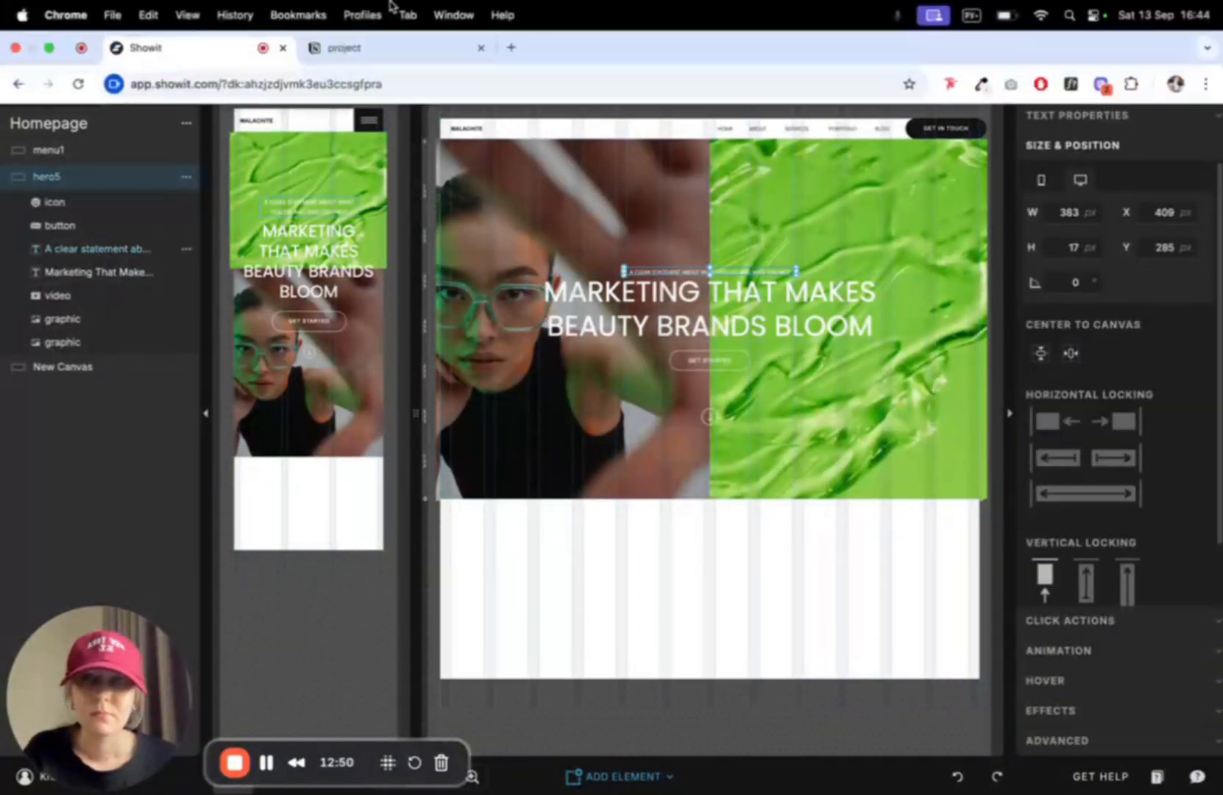
pyautogui.click(359, 48)
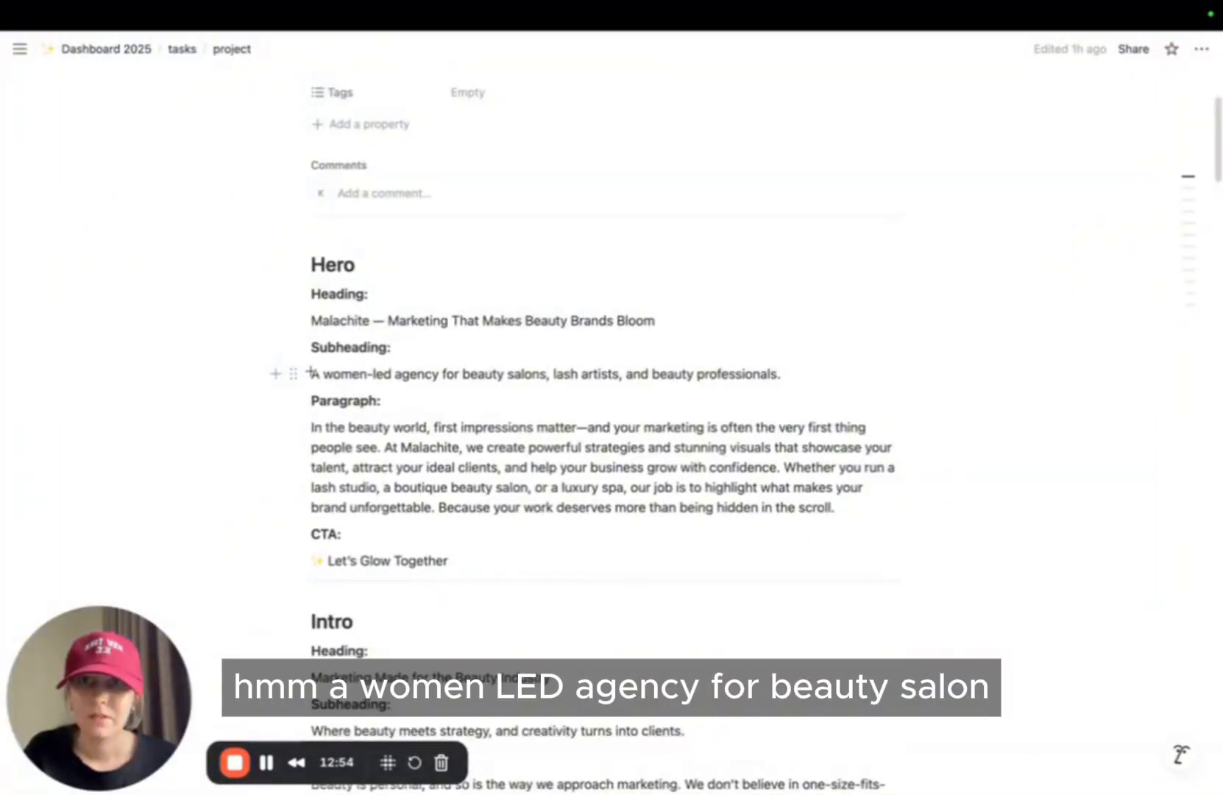
pyautogui.moveTo(494, 374); pyautogui.dragTo(482, 375)
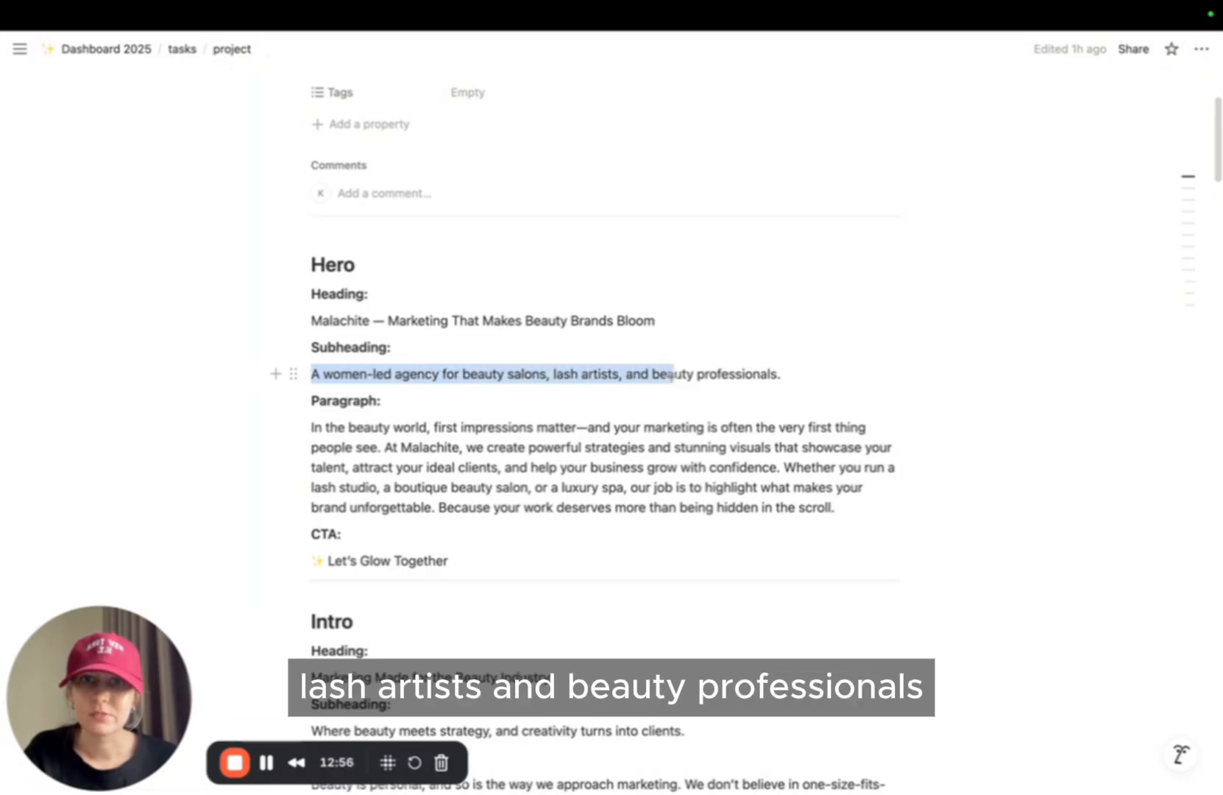
pyautogui.moveTo(785, 377); pyautogui.dragTo(790, 378)
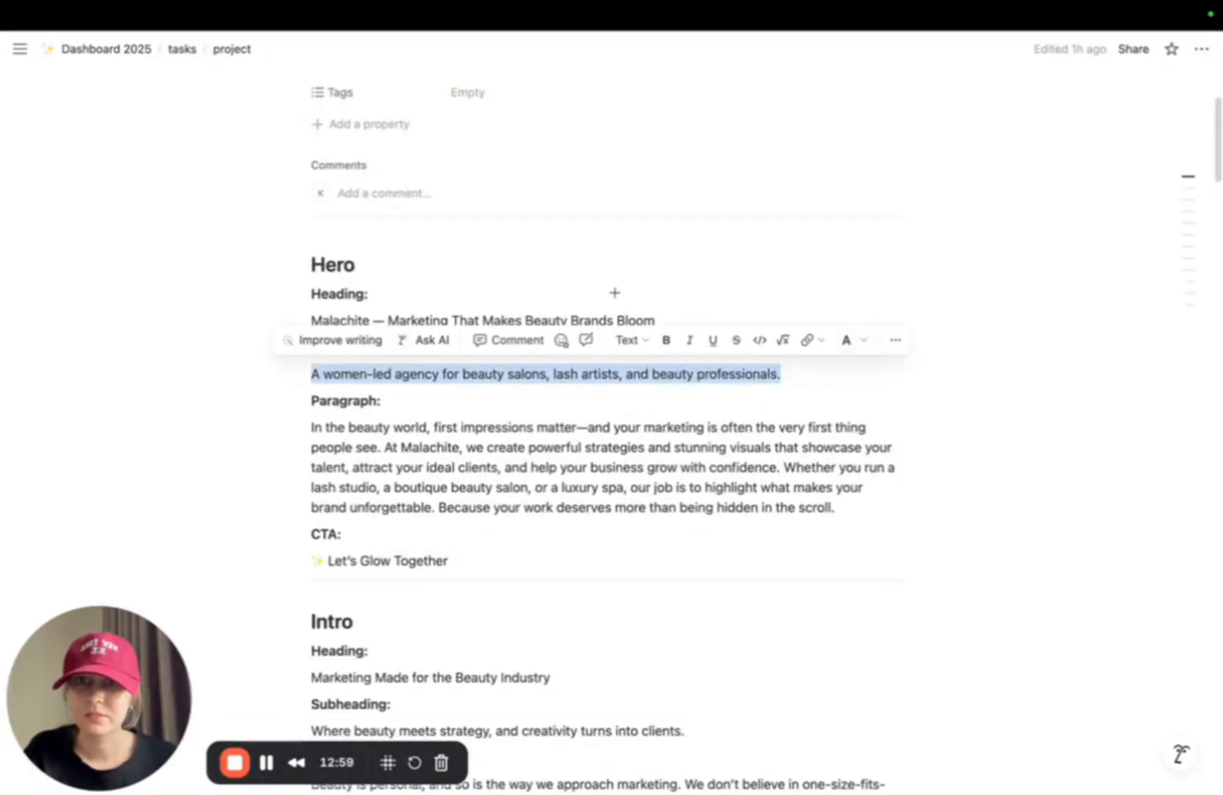
# Back in Showit, replace the small statement above the hero title with the copied subheading
pyautogui.click(156, 48)
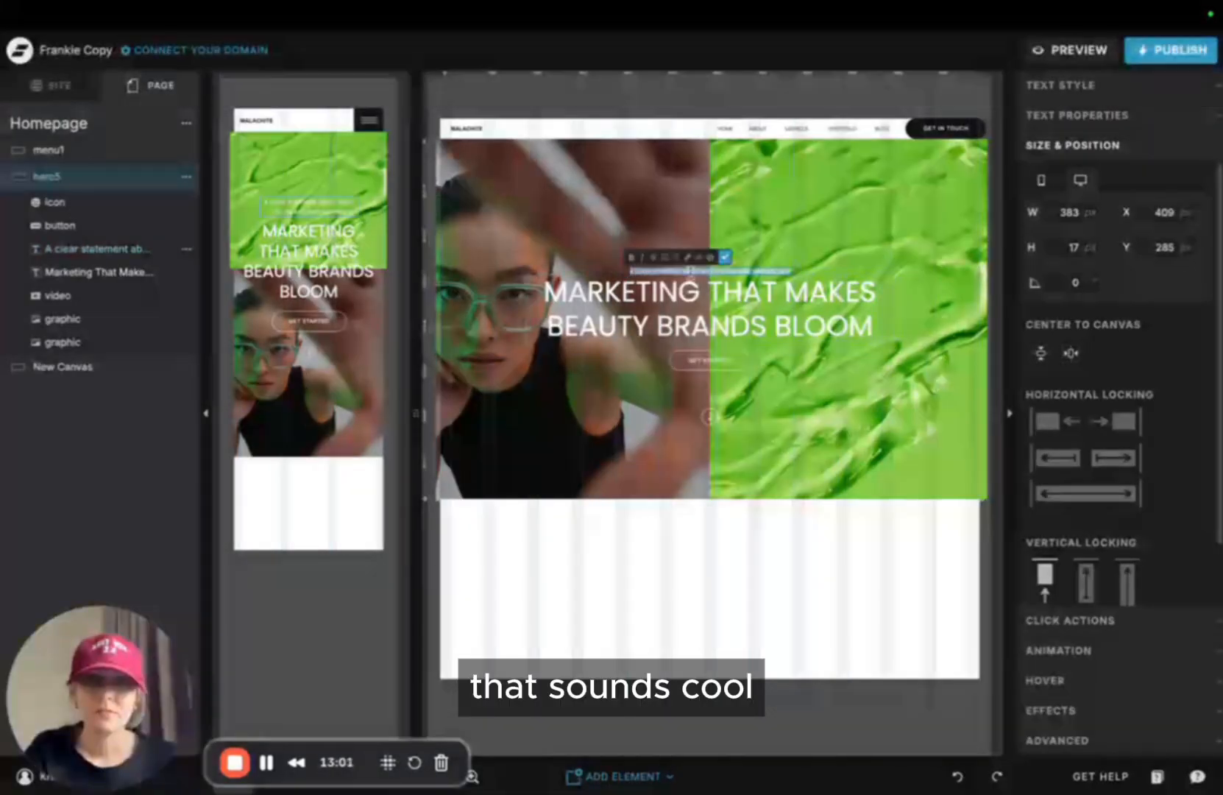
pyautogui.hotkey('ctrl', 'v')
pyautogui.click(663, 568)
# Widen the desktop hero subheading to about 661 px and center it horizontally on the canvas
pyautogui.click(774, 273)
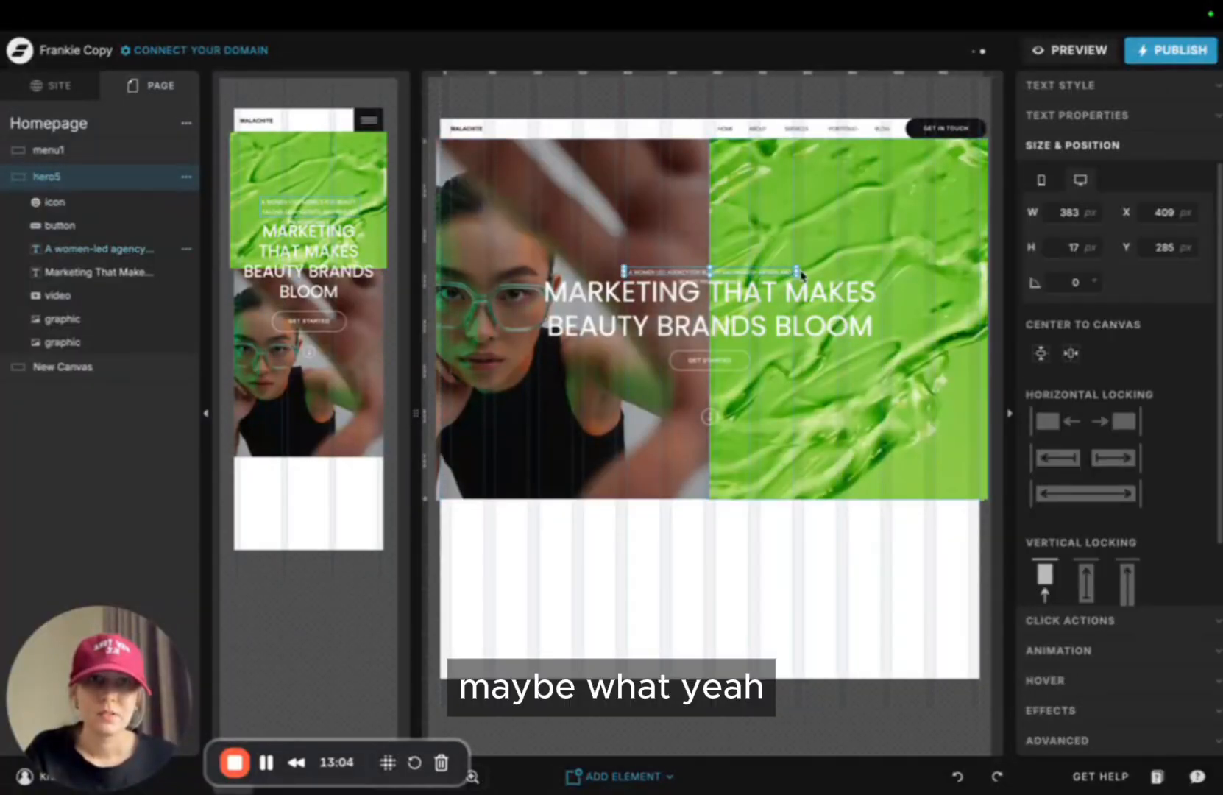
pyautogui.moveTo(800, 273); pyautogui.dragTo(920, 272)
pyautogui.click(1071, 353)
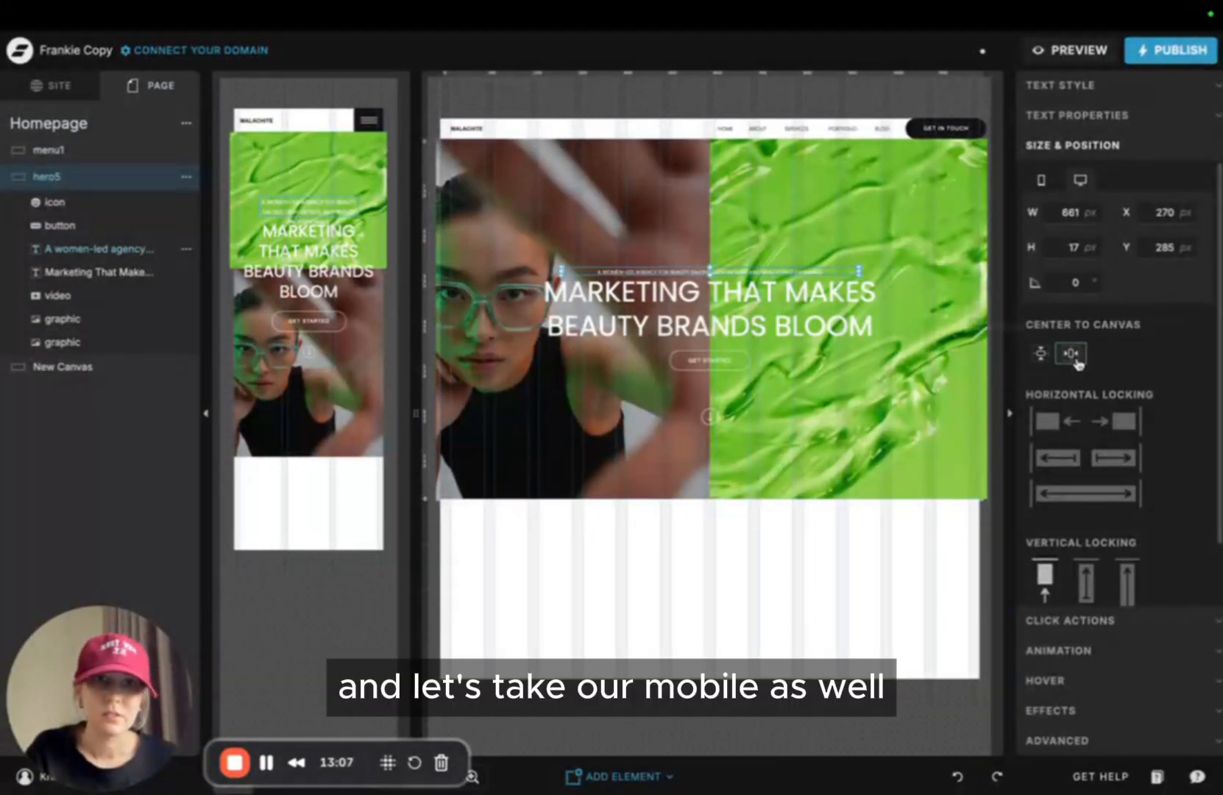
pyautogui.click(655, 513)
# Widen the mobile hero subheading to about 307 px and move it to about X 7, Y 138
pyautogui.click(308, 214)
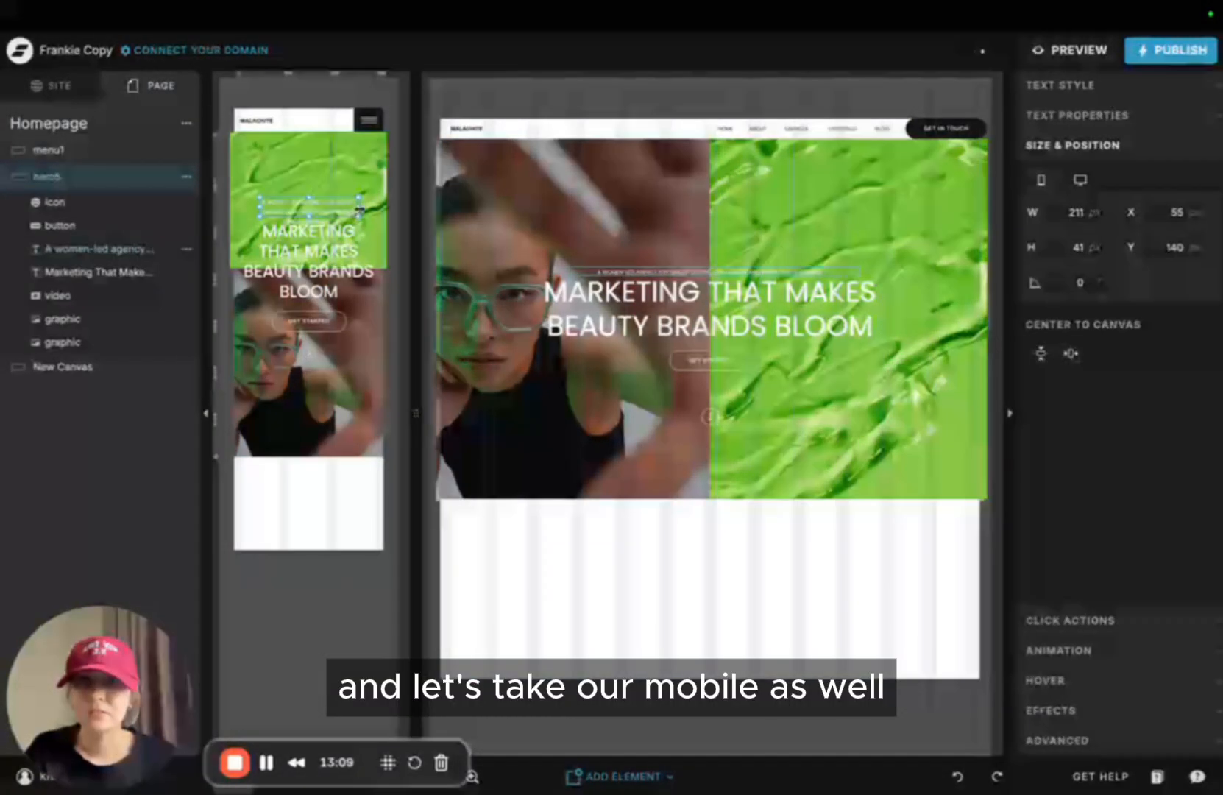
pyautogui.moveTo(360, 211); pyautogui.dragTo(404, 218)
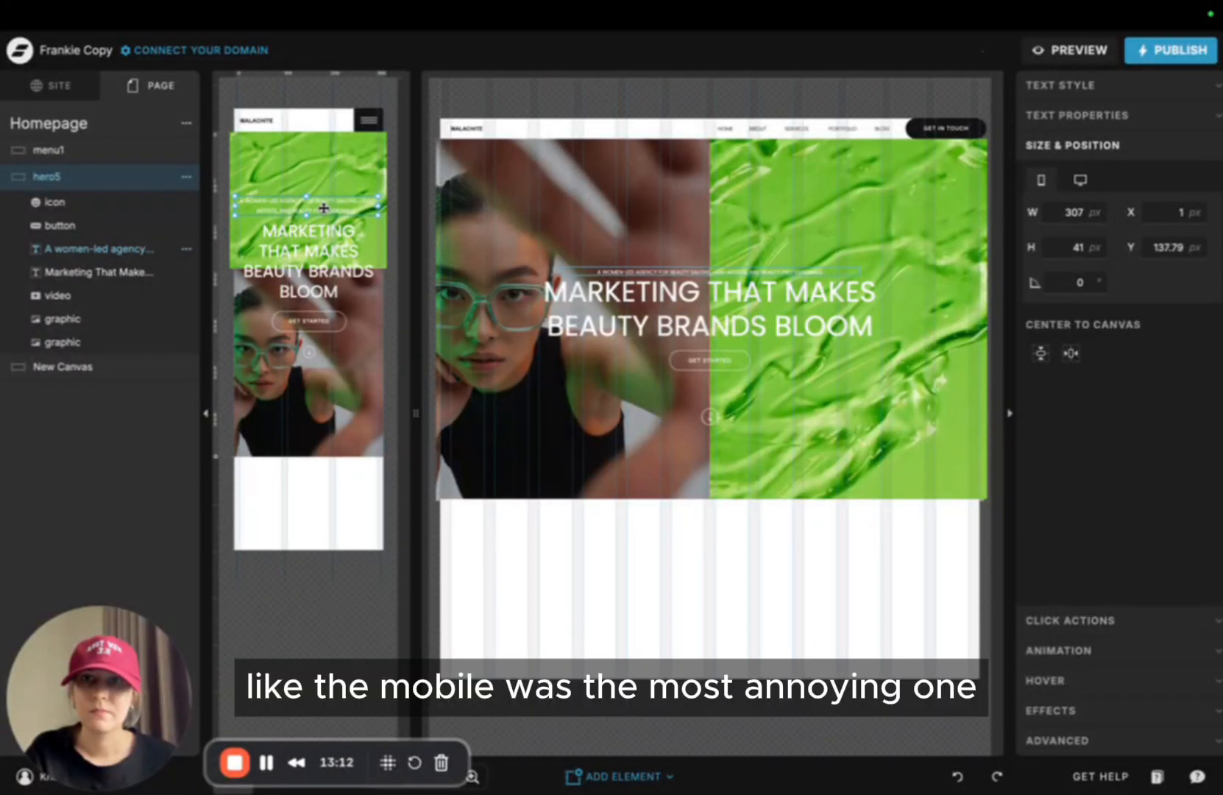
pyautogui.moveTo(325, 209); pyautogui.dragTo(325, 208)
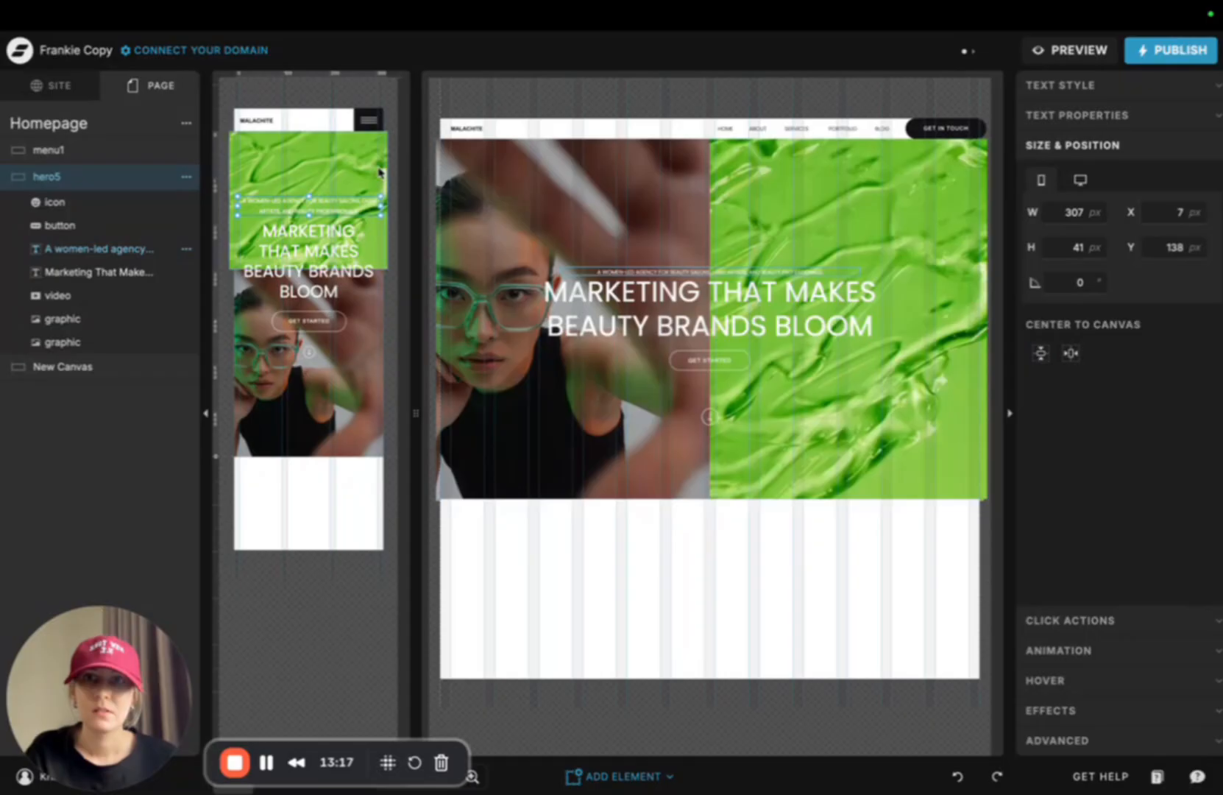
# Delete the graphic that sits behind the video in the desktop hero
pyautogui.click(316, 186)
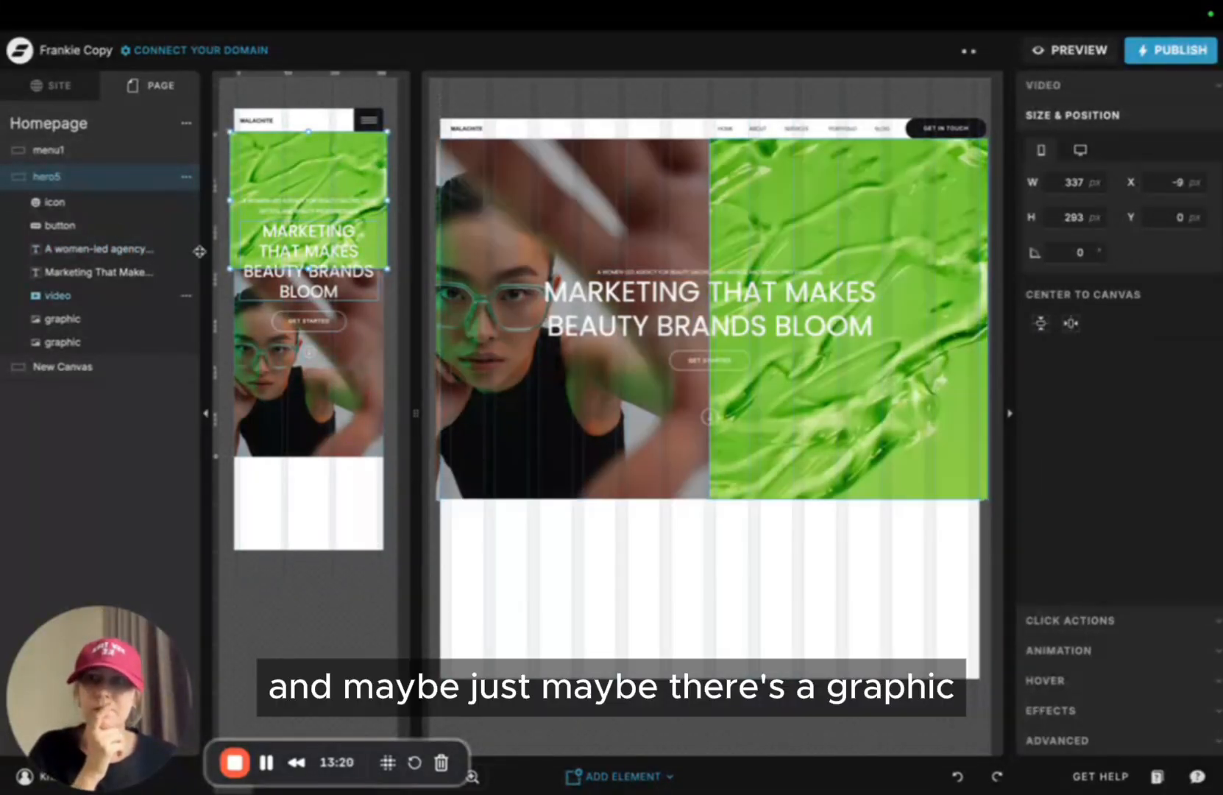
pyautogui.click(729, 190)
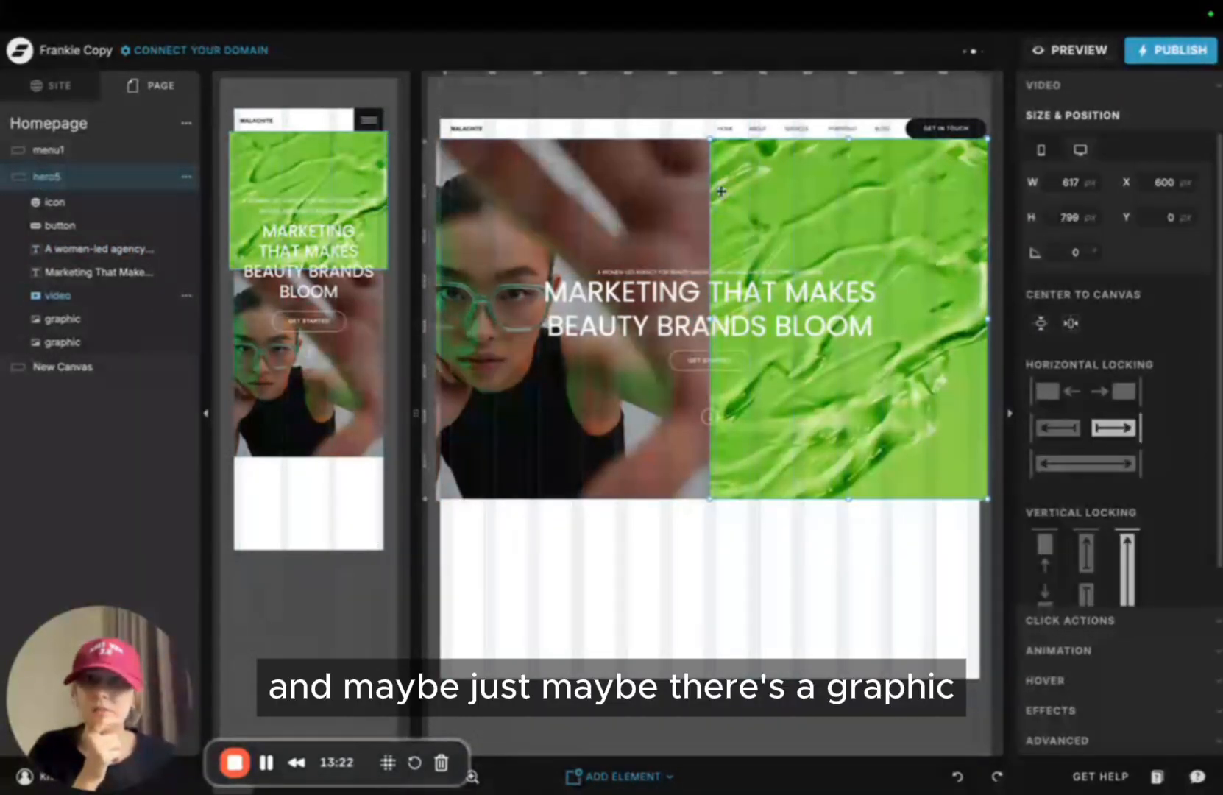
pyautogui.click(74, 317)
pyautogui.click(186, 318)
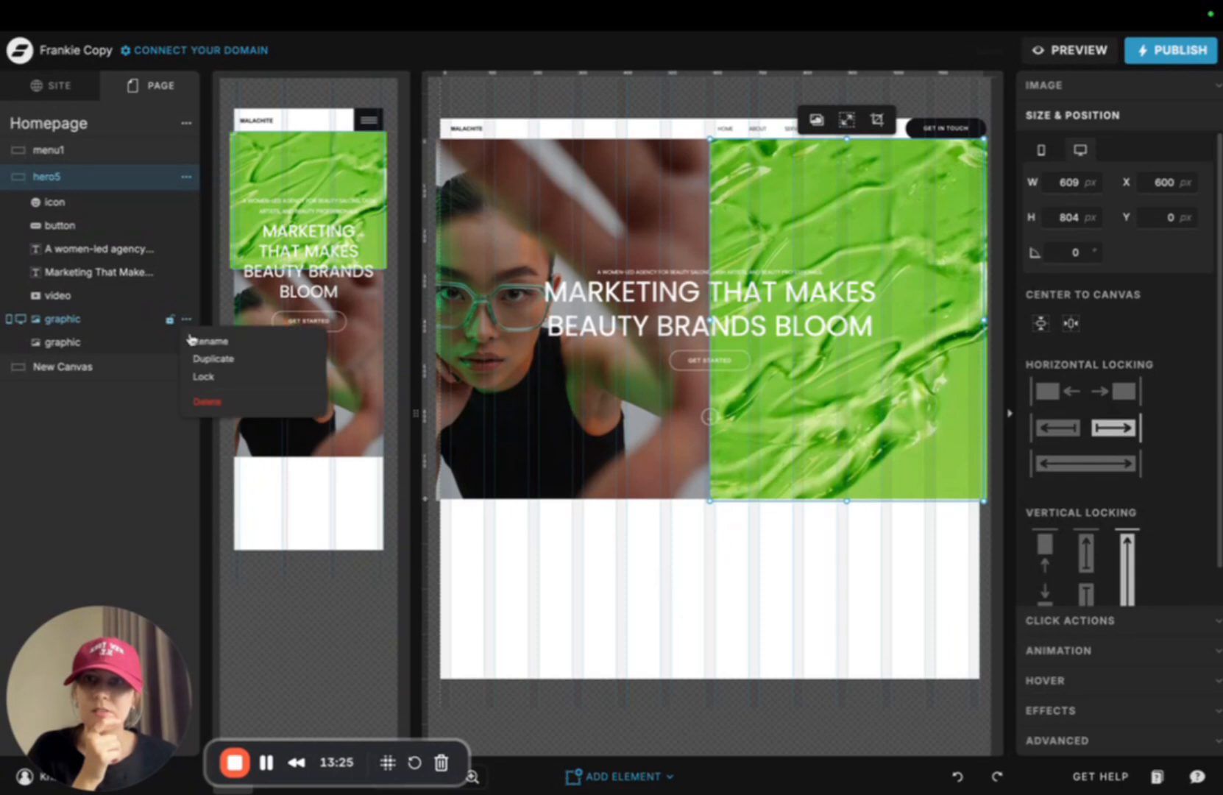
pyautogui.click(226, 400)
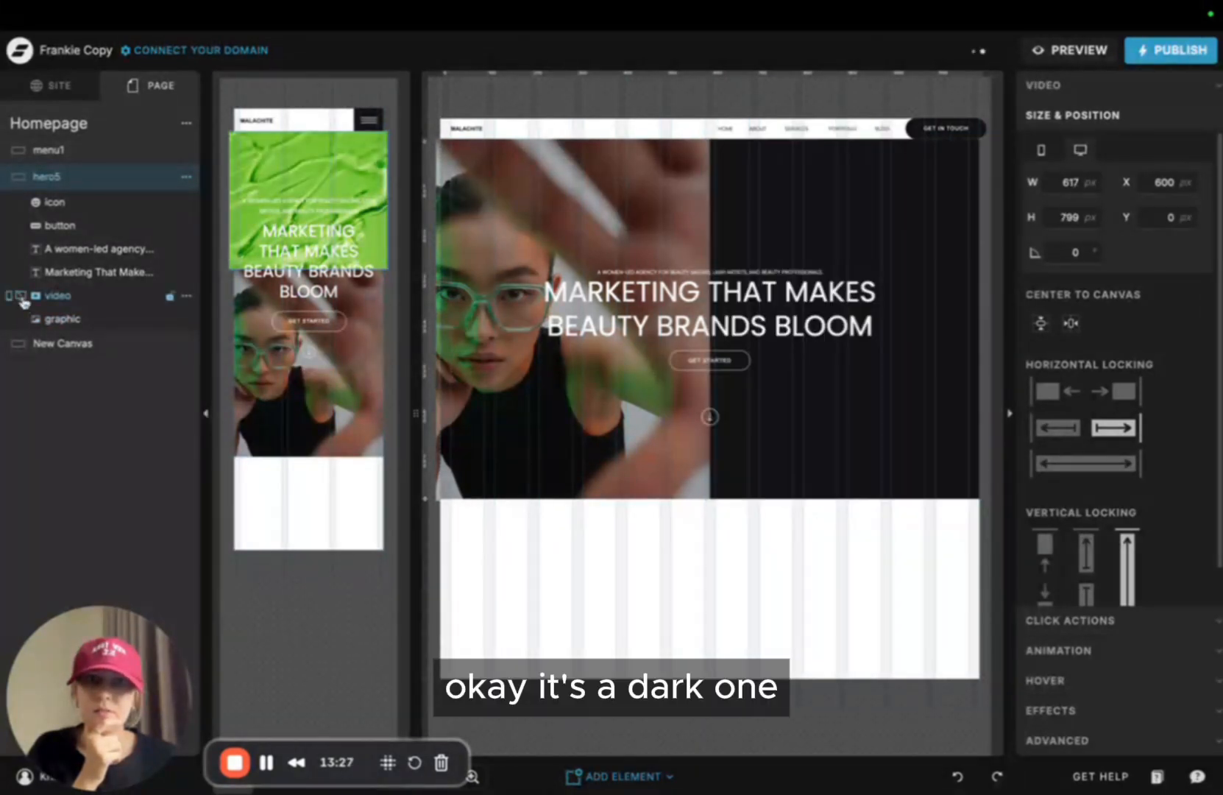
# Show the green texture video in the desktop hero again and lower its opacity to 80%
pyautogui.click(22, 297)
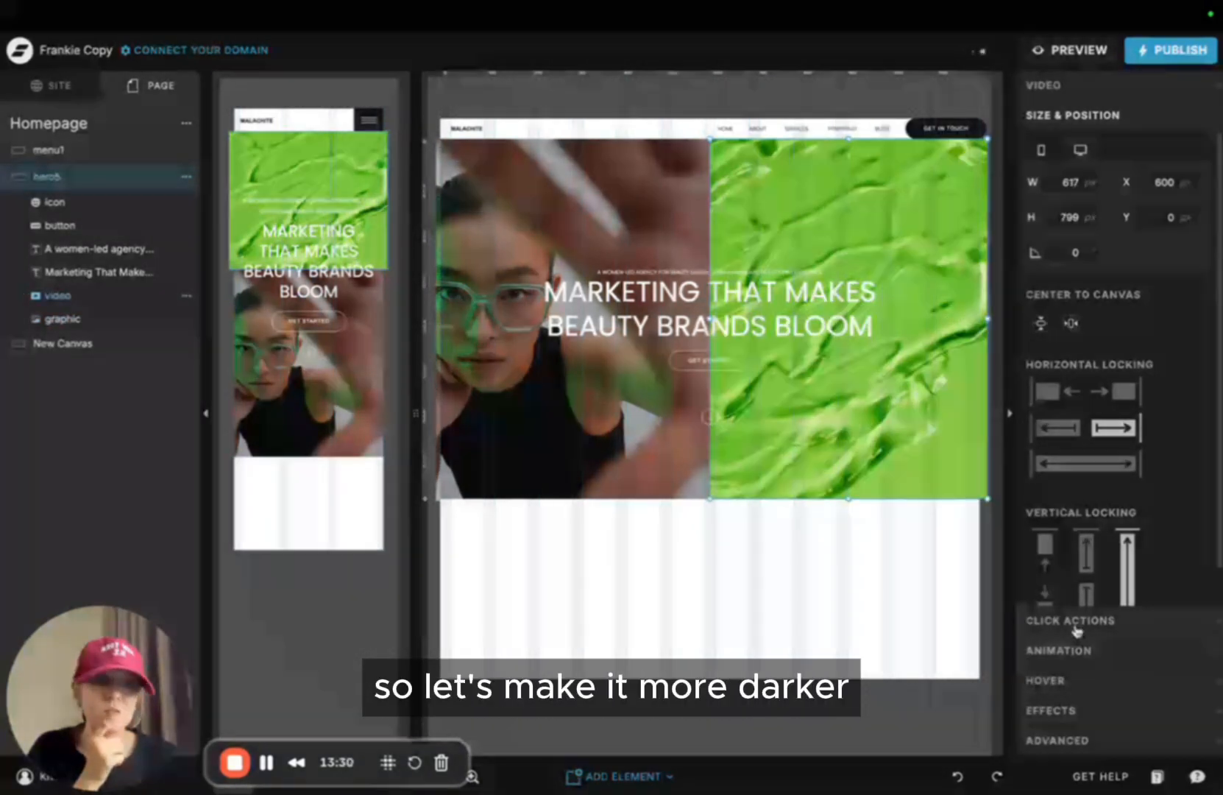
pyautogui.click(1084, 738)
pyautogui.click(1100, 238)
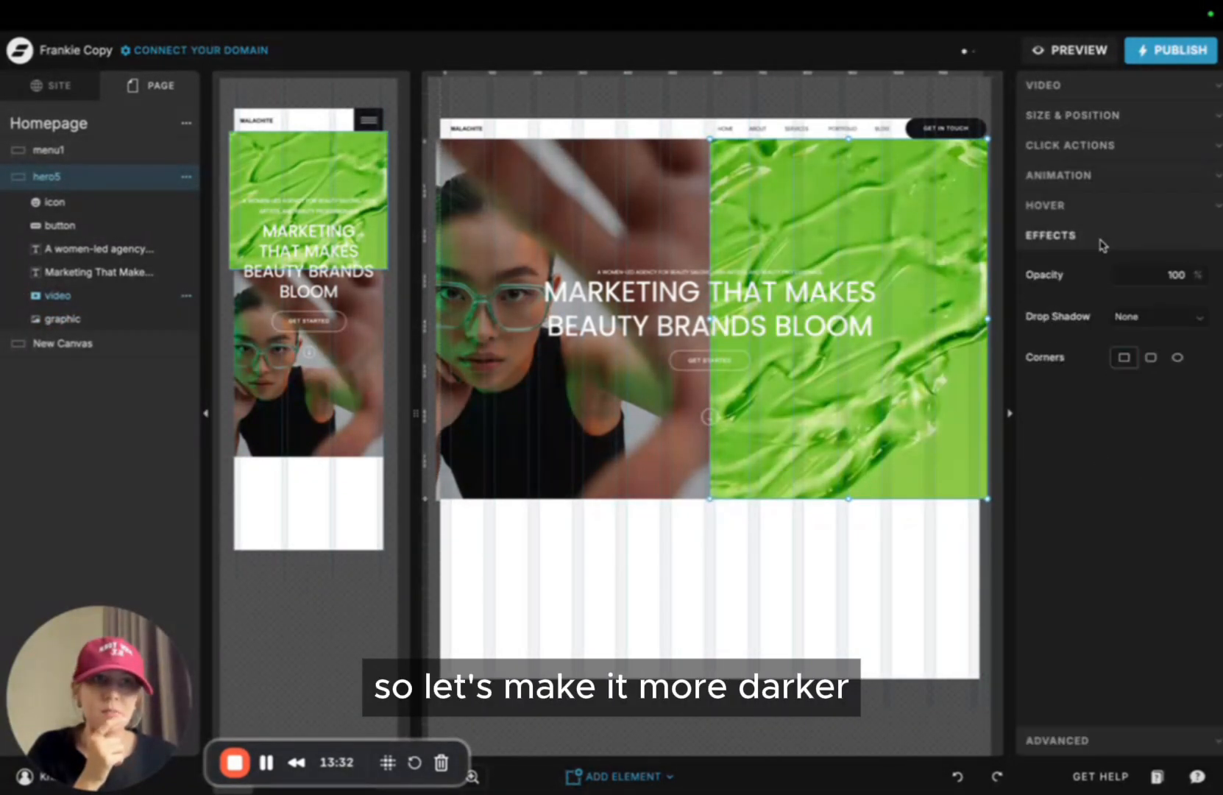
pyautogui.click(1198, 281)
pyautogui.click(1198, 281)
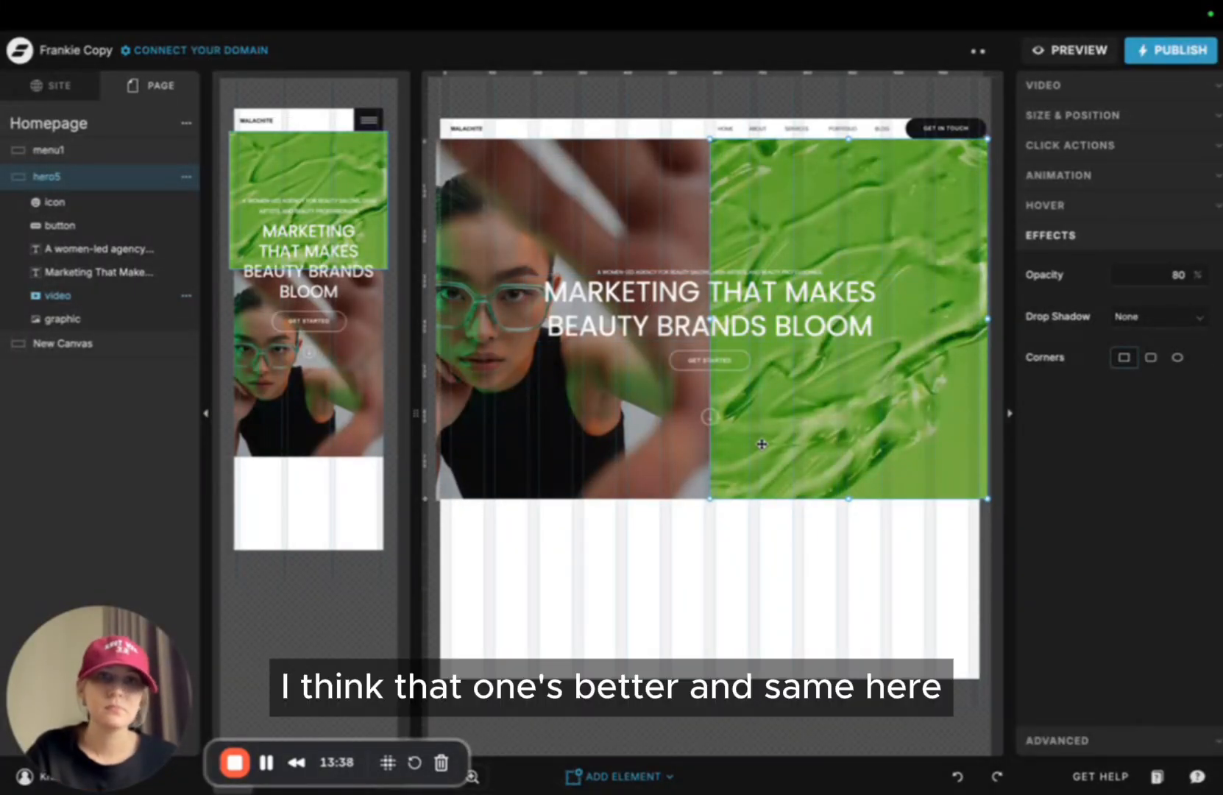
pyautogui.click(639, 451)
pyautogui.click(717, 548)
pyautogui.click(633, 382)
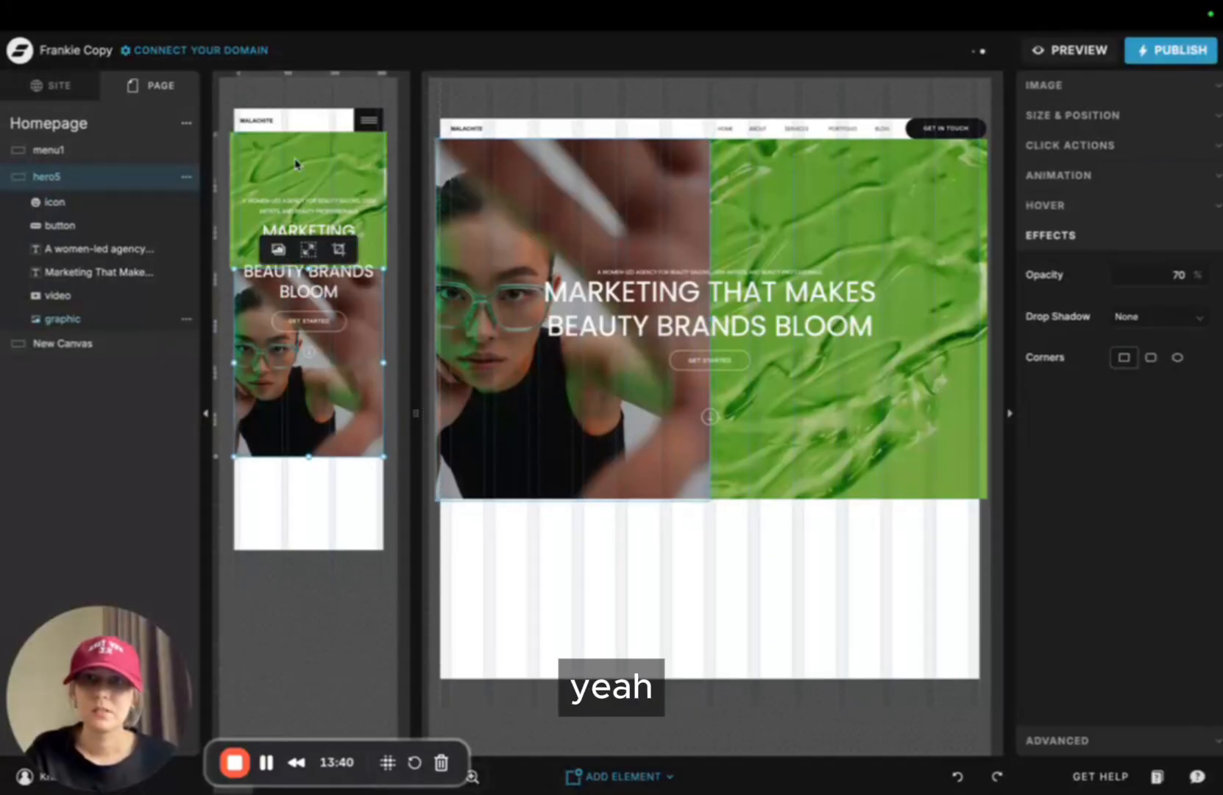
# Open the canvas library to add a ready-made canvas to the Homepage
pyautogui.click(570, 644)
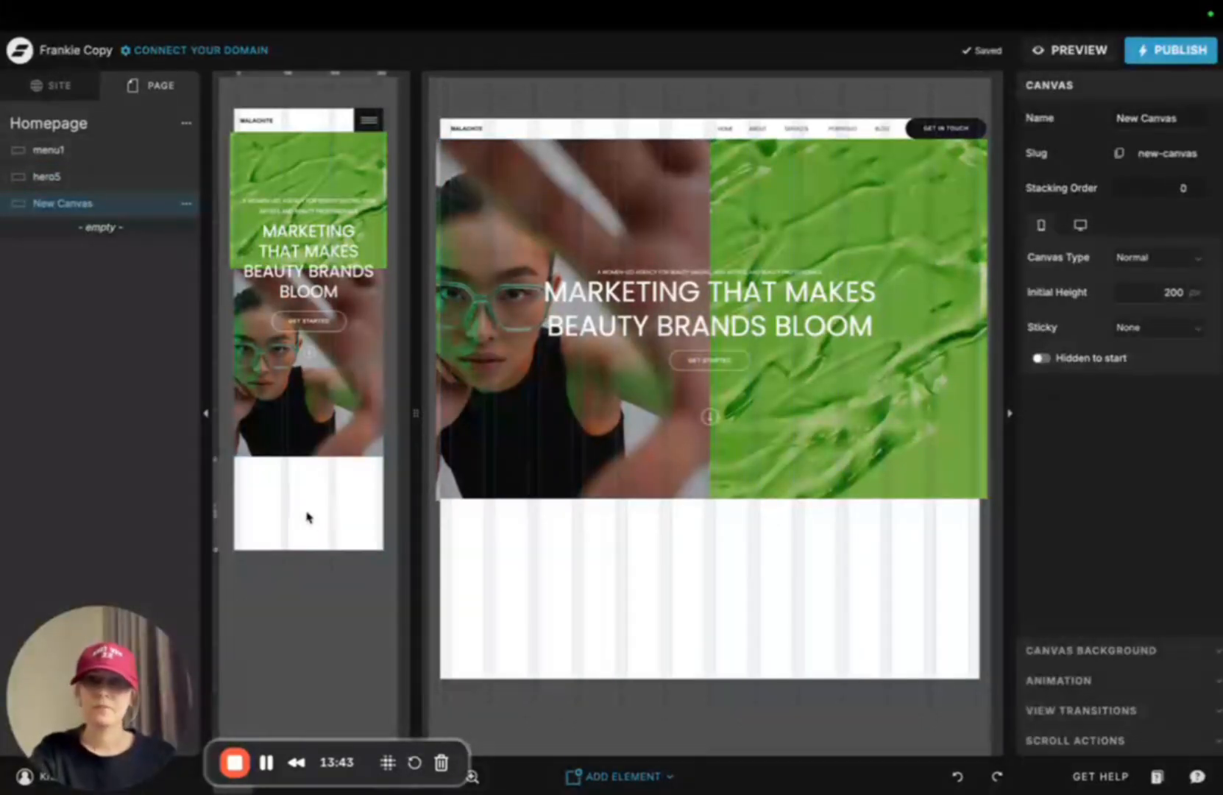
pyautogui.click(570, 575)
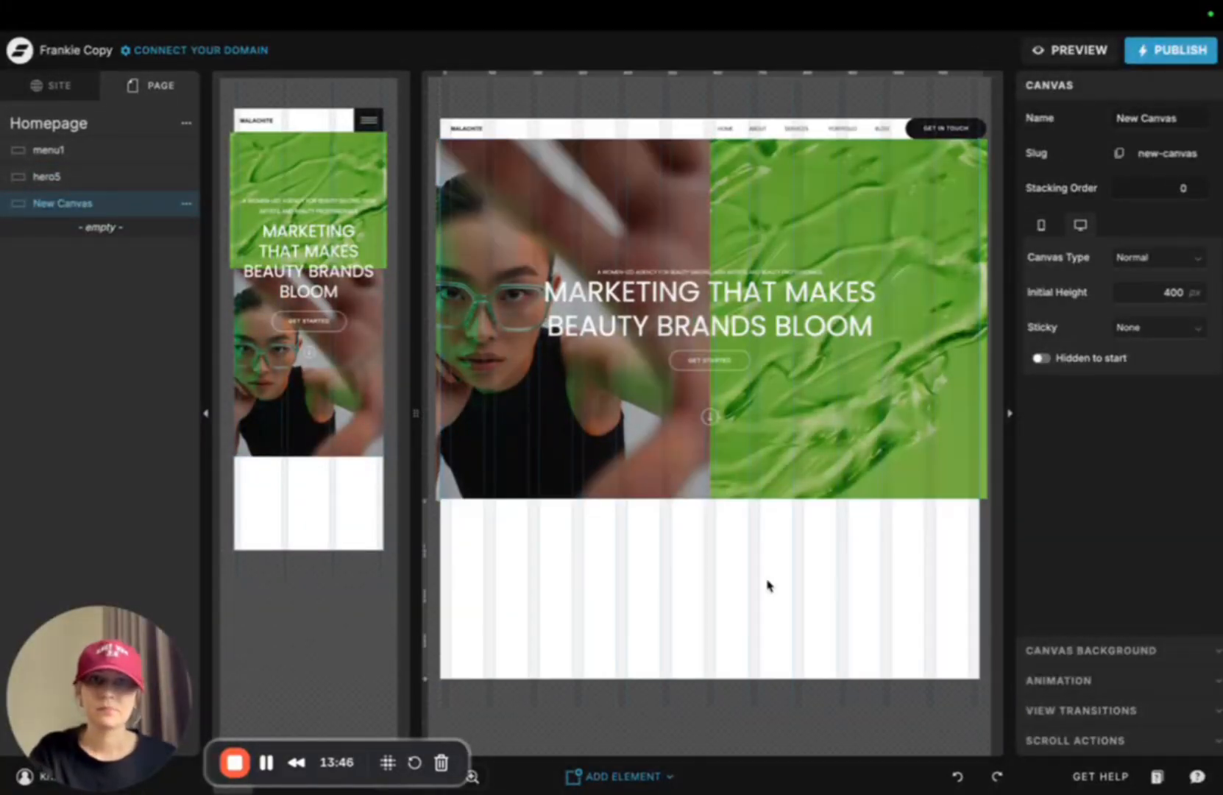
pyautogui.click(101, 129)
pyautogui.click(183, 125)
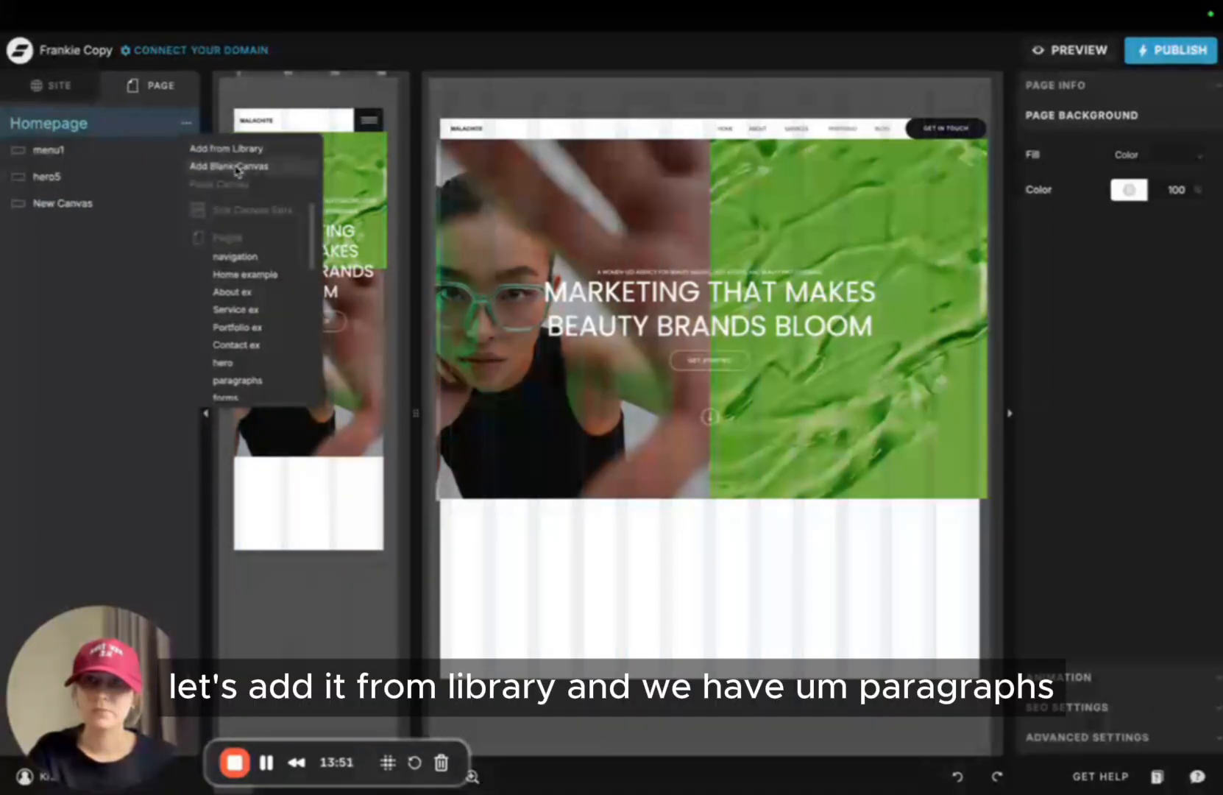
pyautogui.click(227, 149)
pyautogui.scroll(-3, 121, 383)
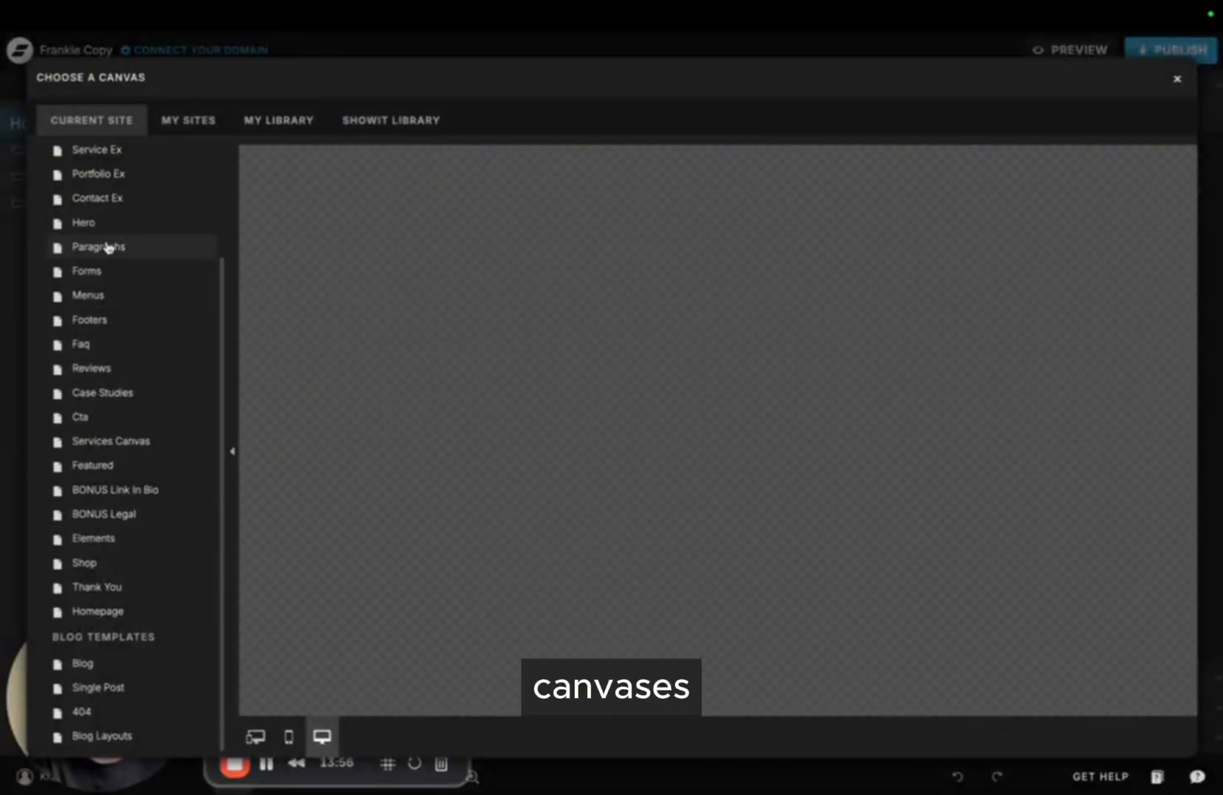
# Look through the current site's Paragraphs canvas designs for a section to place under the hero
pyautogui.click(108, 248)
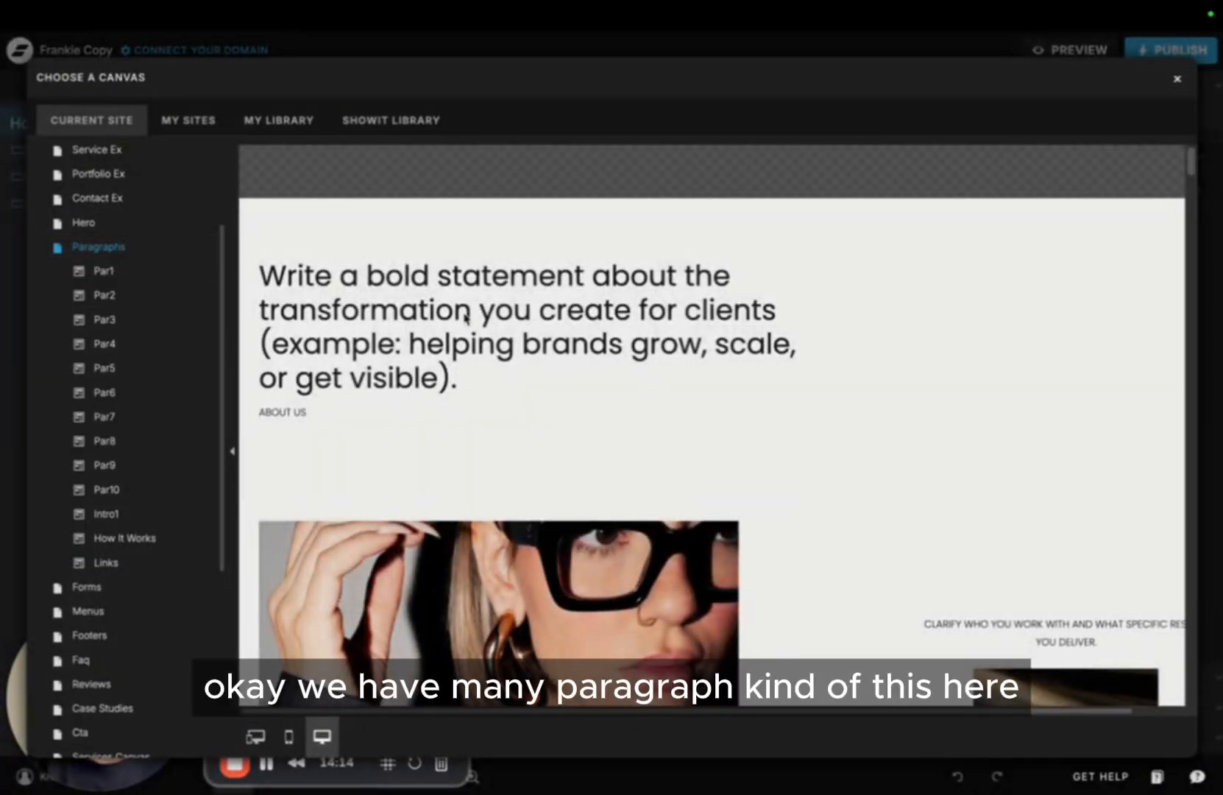
pyautogui.scroll(-10, 466, 316)
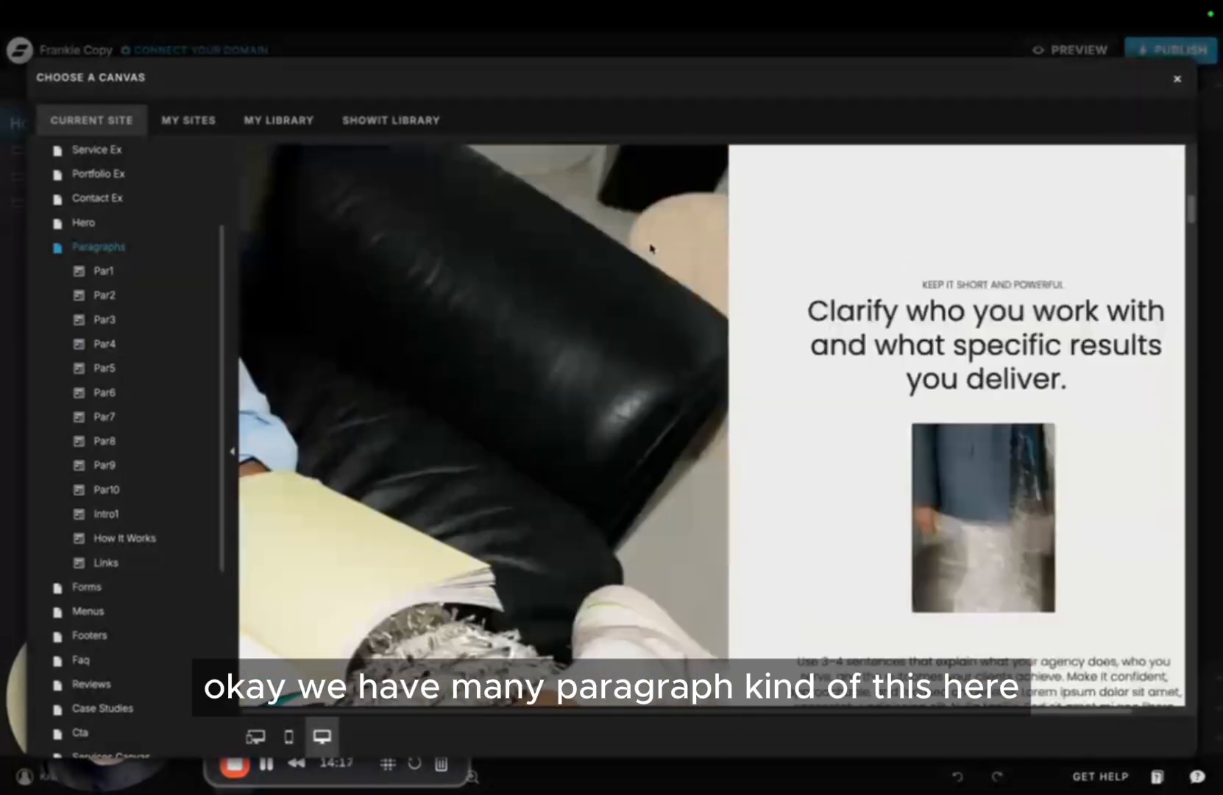
pyautogui.scroll(-10, 651, 249)
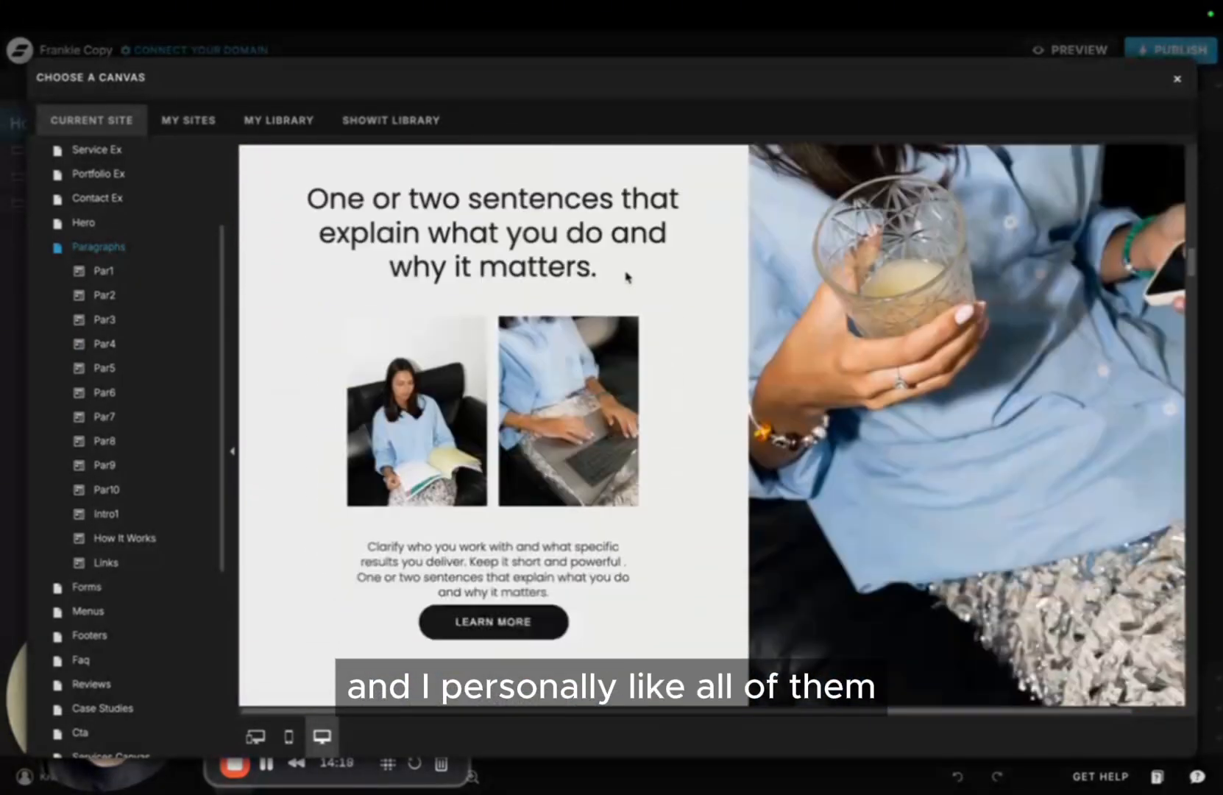
pyautogui.scroll(-15, 714, 250)
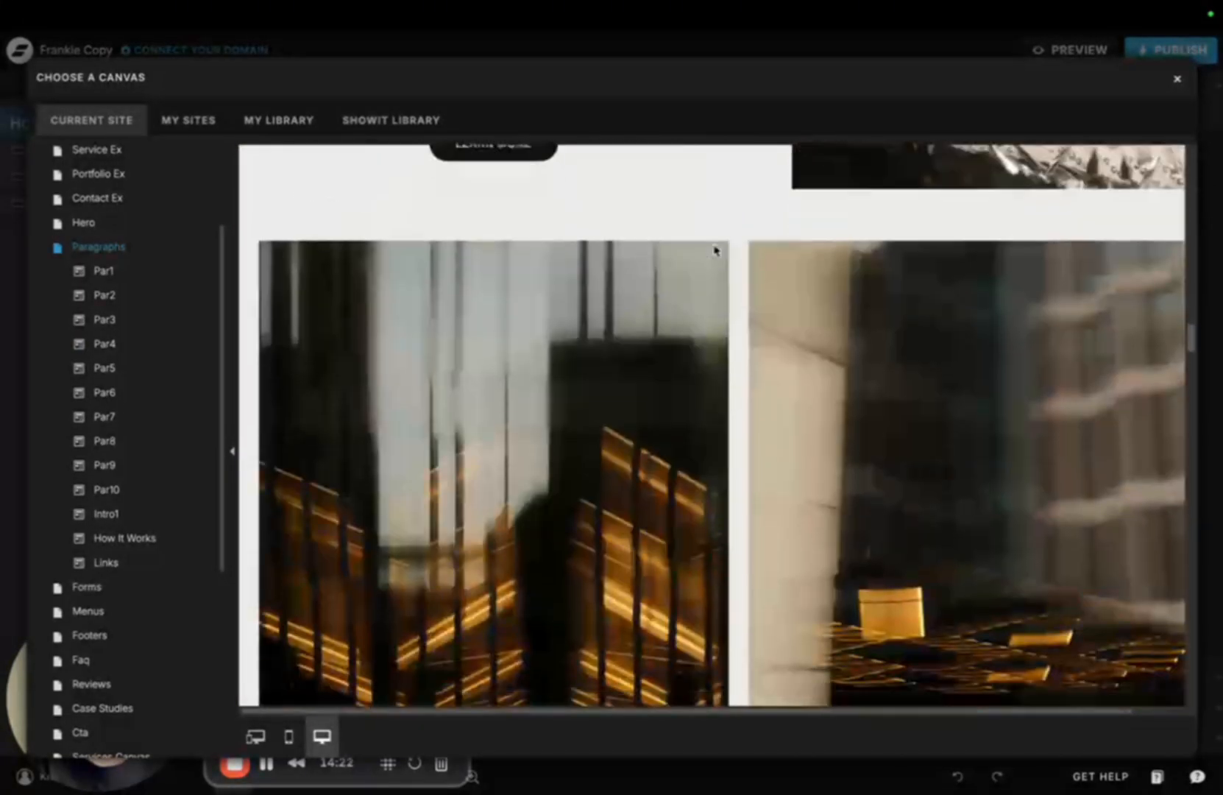
pyautogui.scroll(-15, 715, 250)
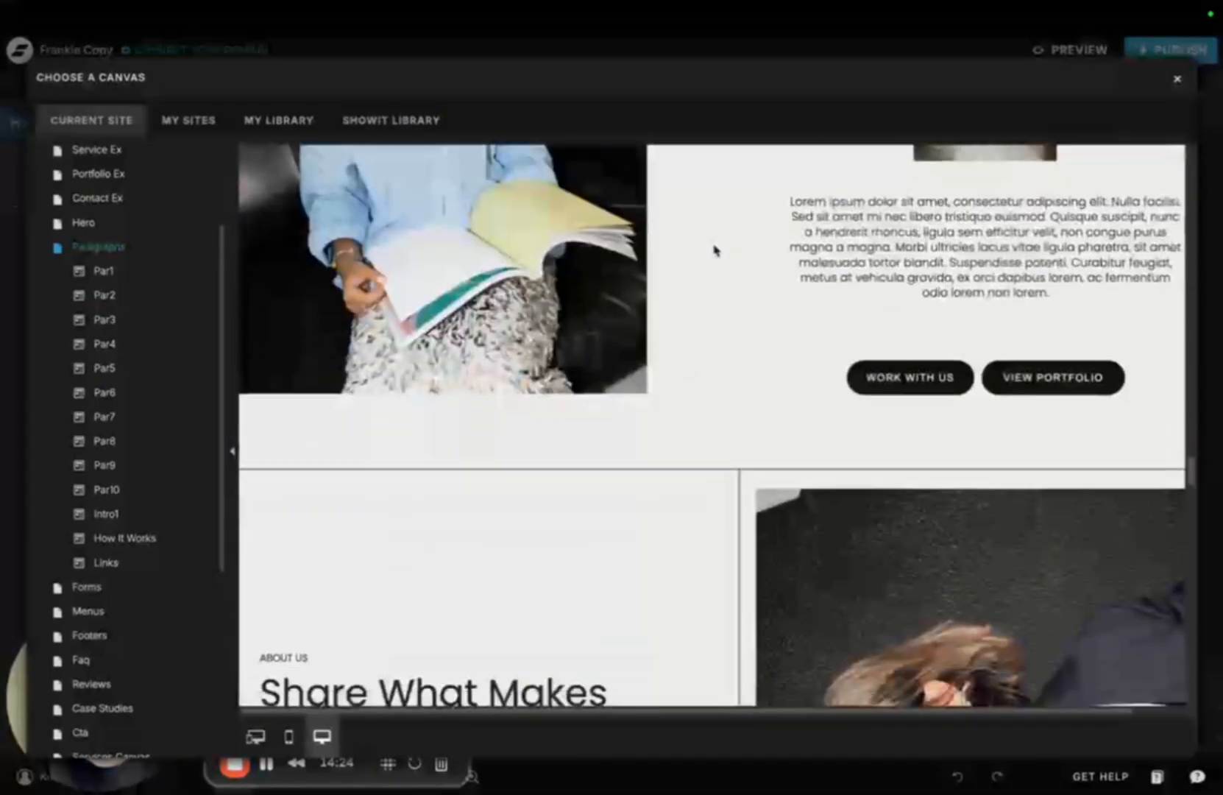
pyautogui.scroll(-15, 715, 250)
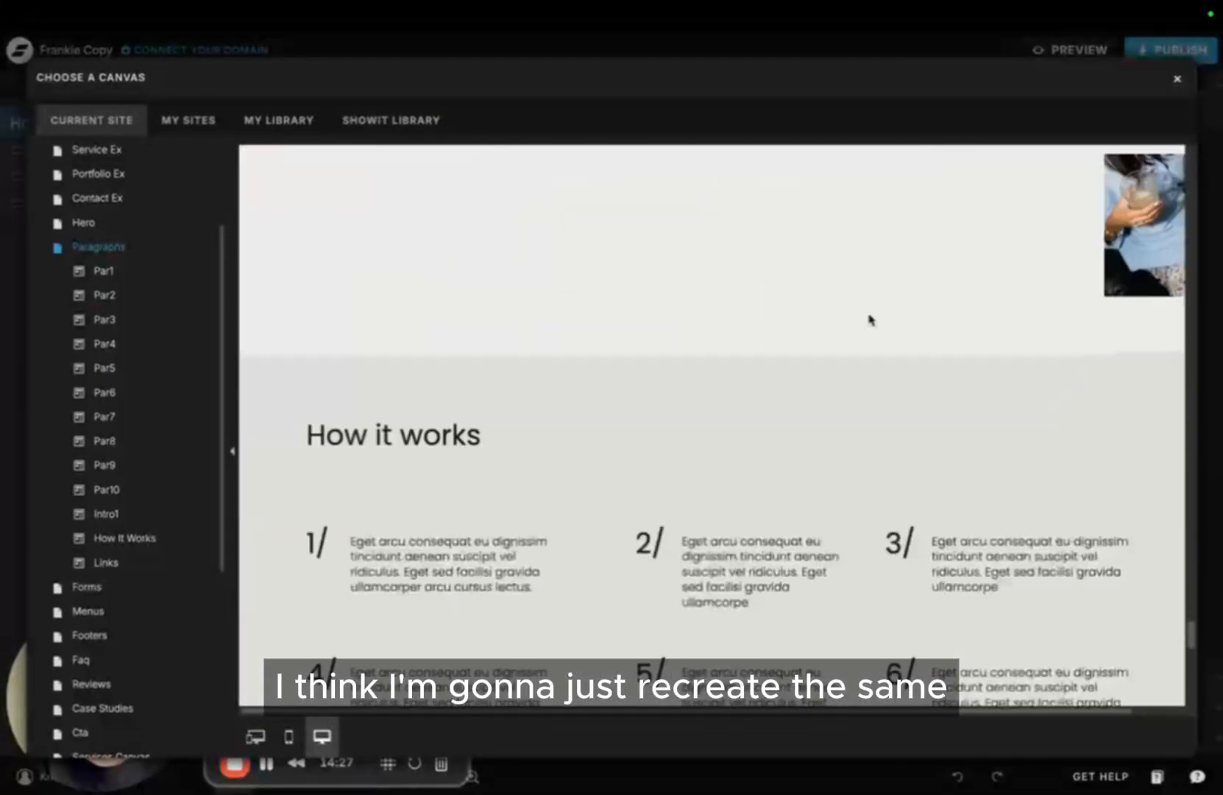
pyautogui.scroll(-15, 1021, 428)
pyautogui.moveTo(1192, 694); pyautogui.dragTo(1072, 188)
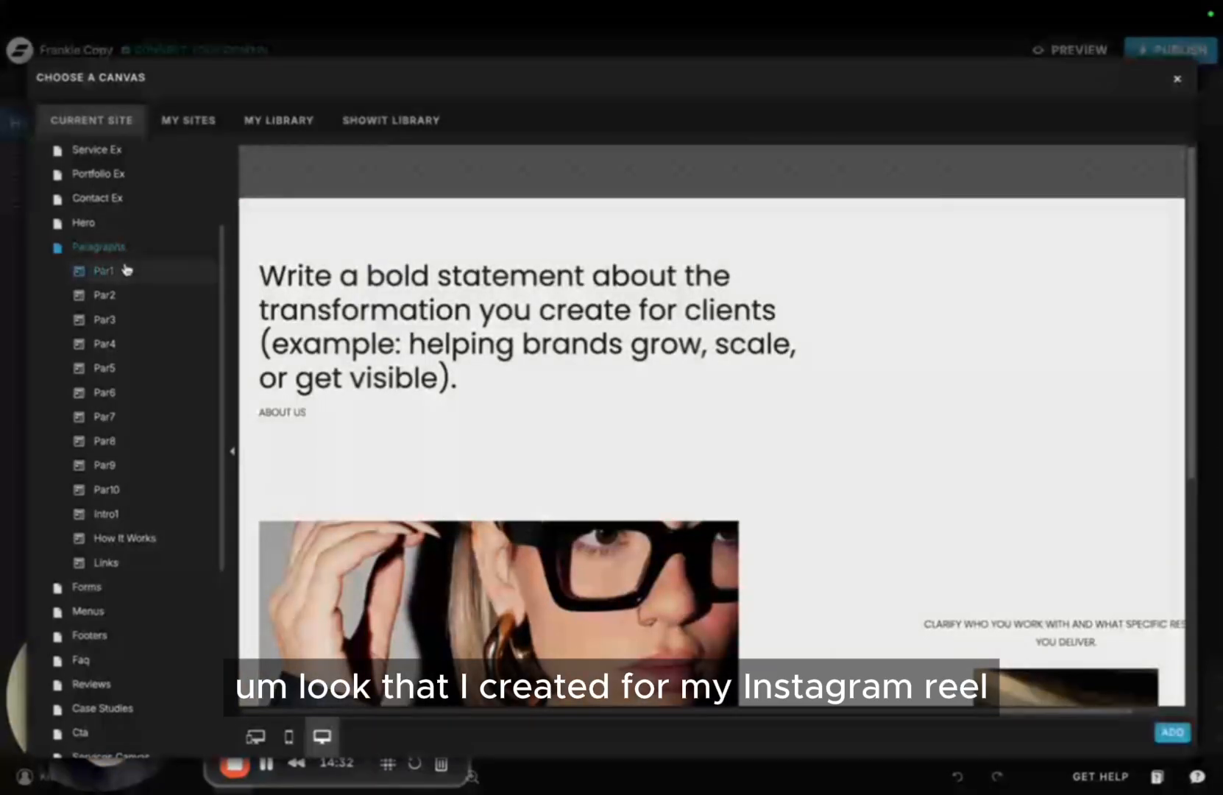
# Add the Par1 canvas to the Homepage and place it between hero5 and New Canvas
pyautogui.click(123, 298)
pyautogui.click(120, 273)
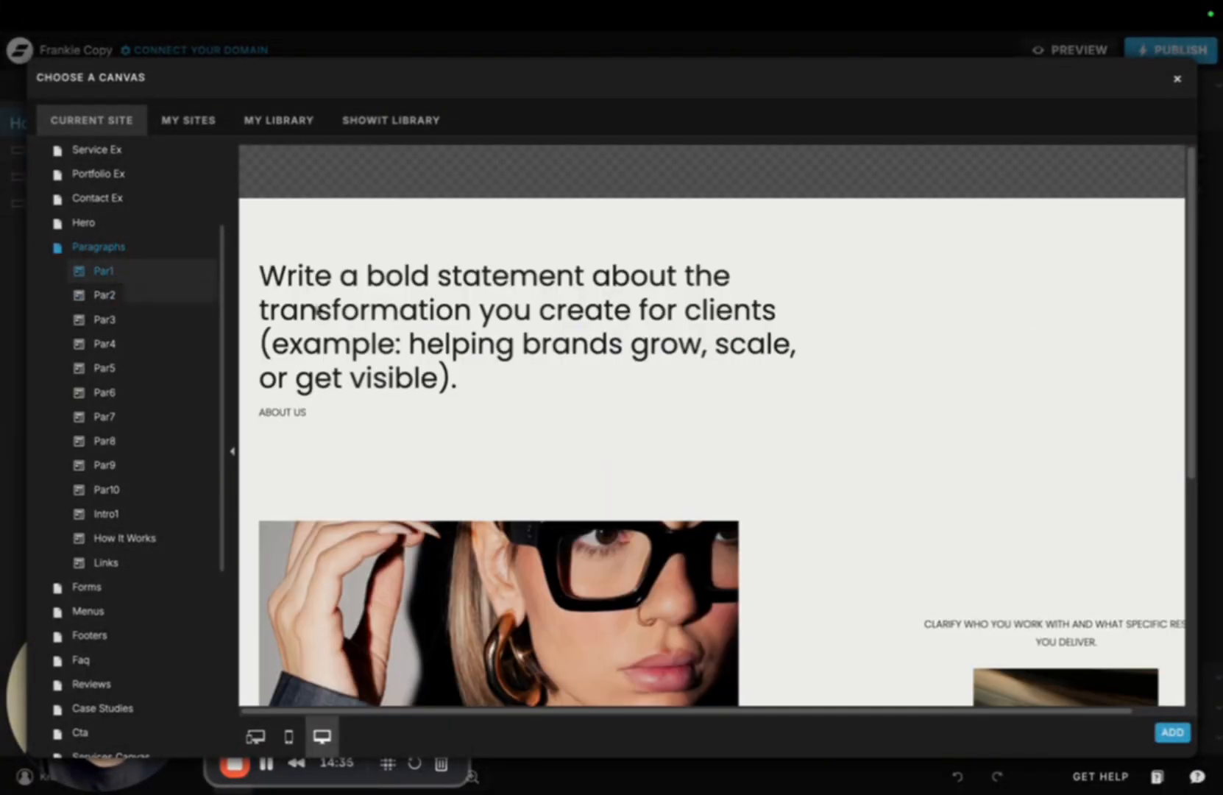
pyautogui.click(1172, 732)
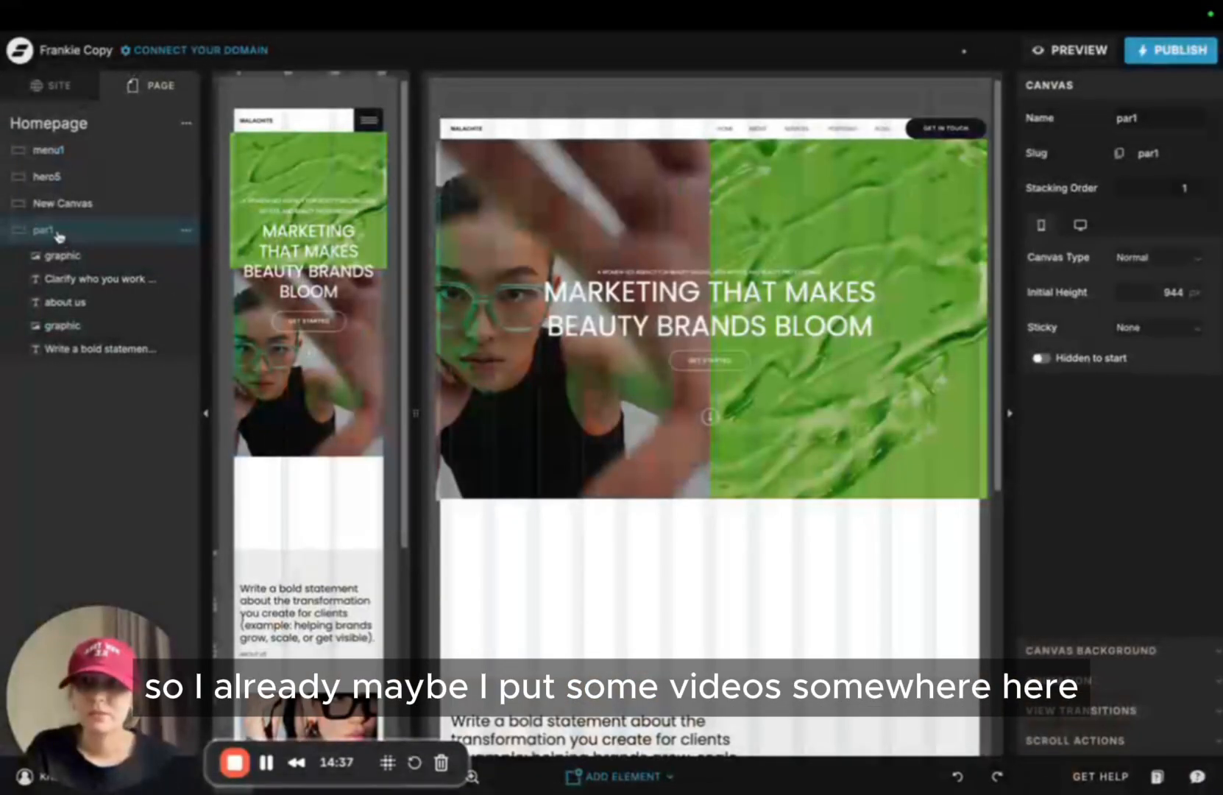
pyautogui.moveTo(59, 194); pyautogui.dragTo(60, 192)
# Swap the large image in par1 for the greeny folder's photo of the upside-down woman in a green outfit
pyautogui.scroll(-6, 544, 341)
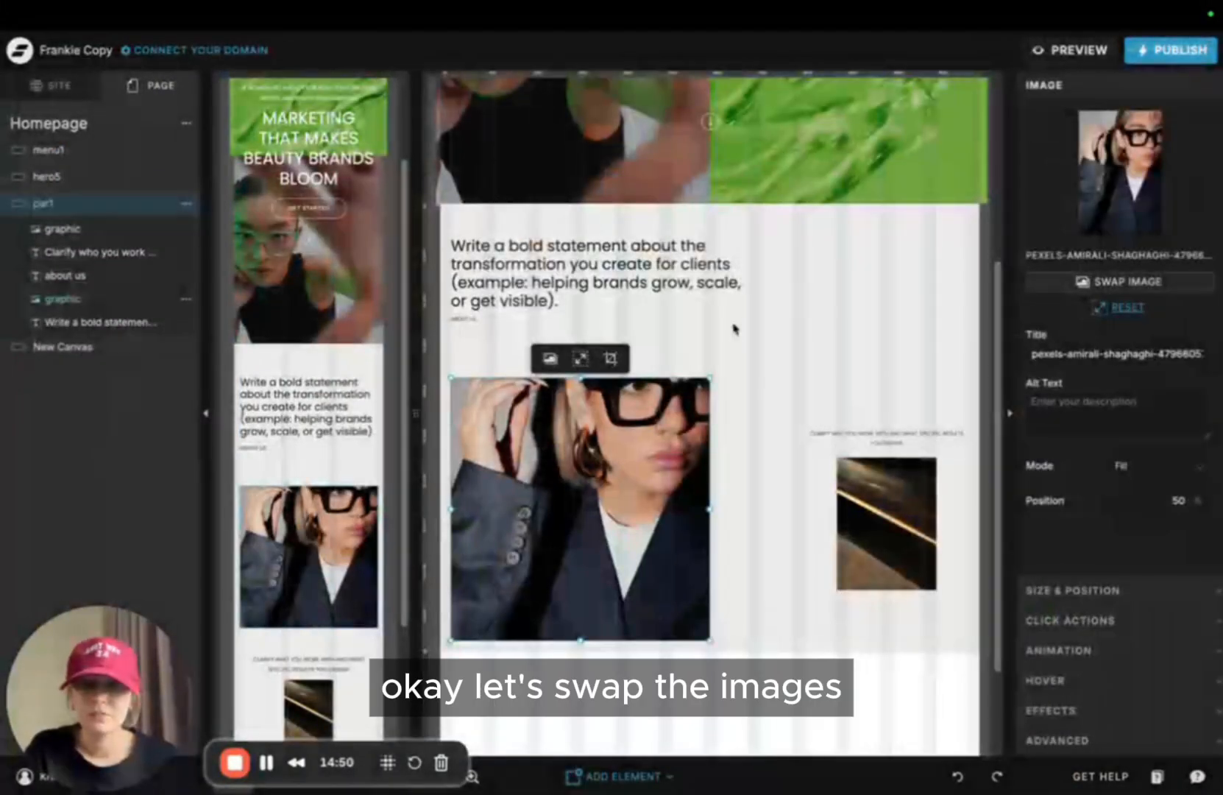
pyautogui.click(733, 329)
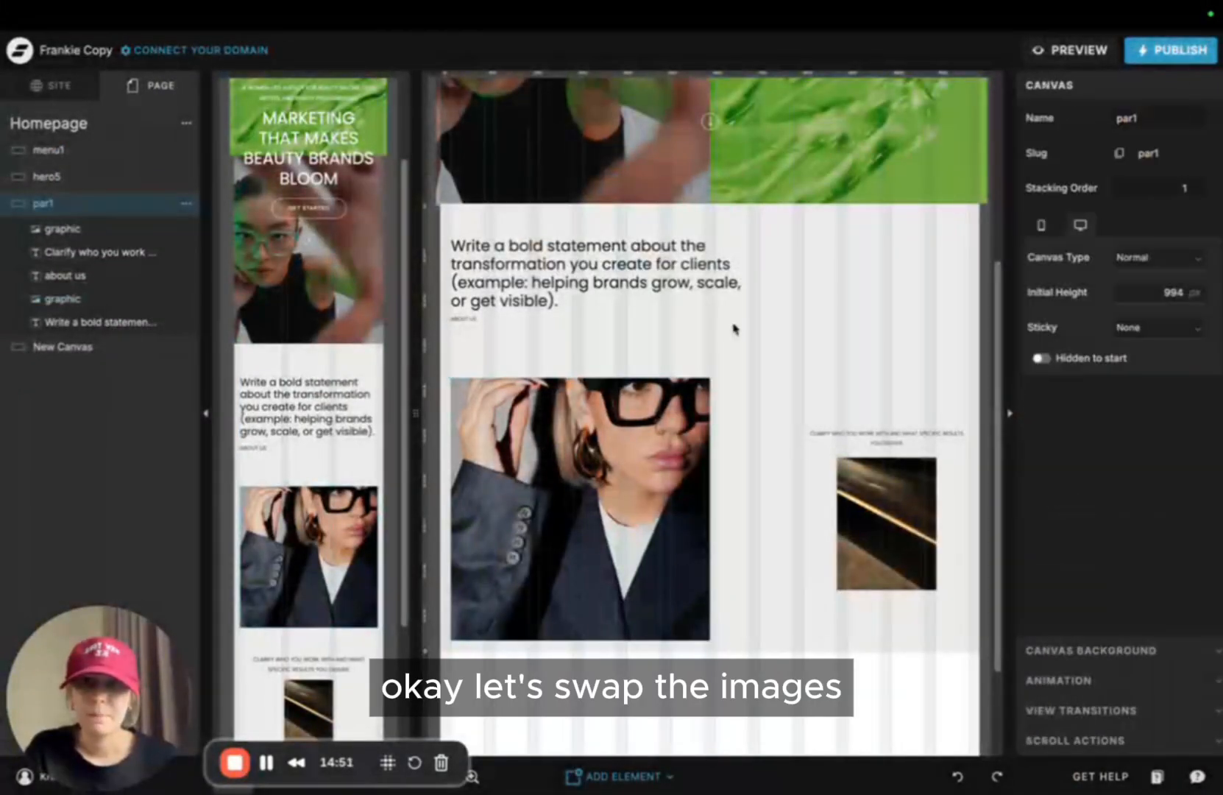
pyautogui.click(662, 442)
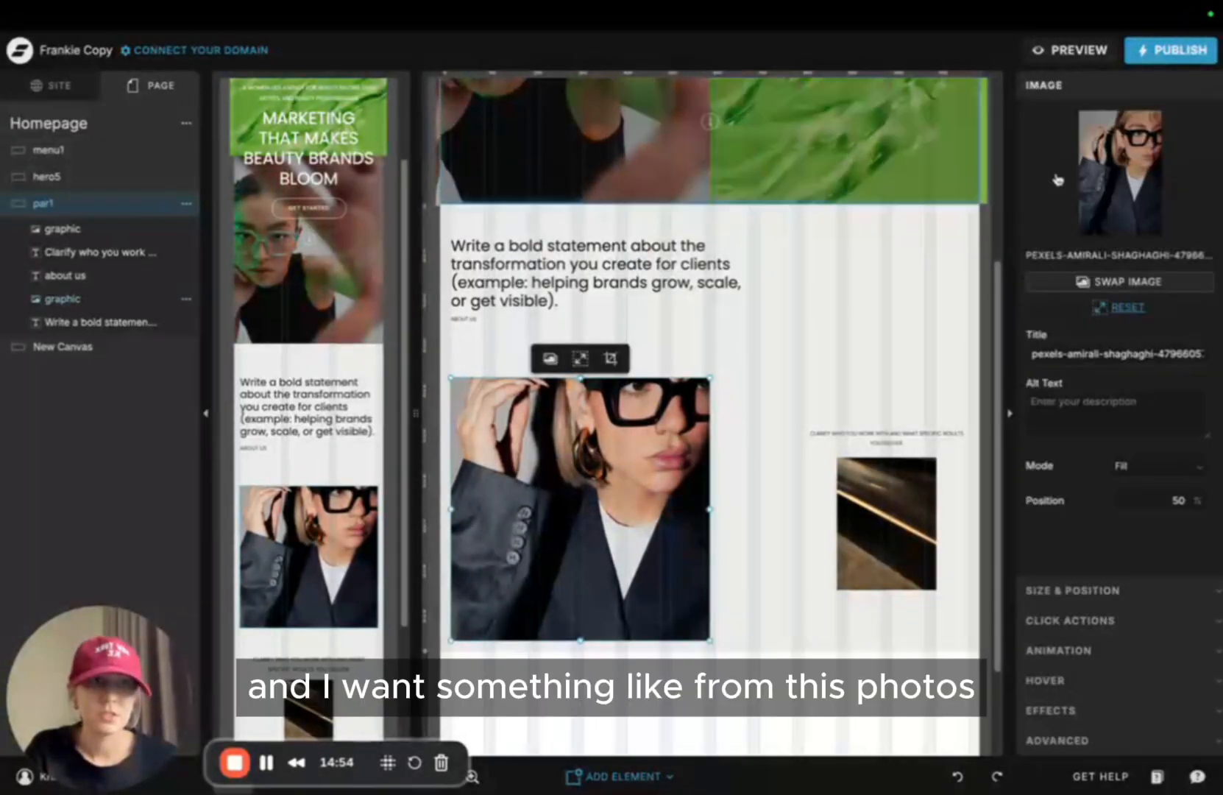
pyautogui.click(1059, 181)
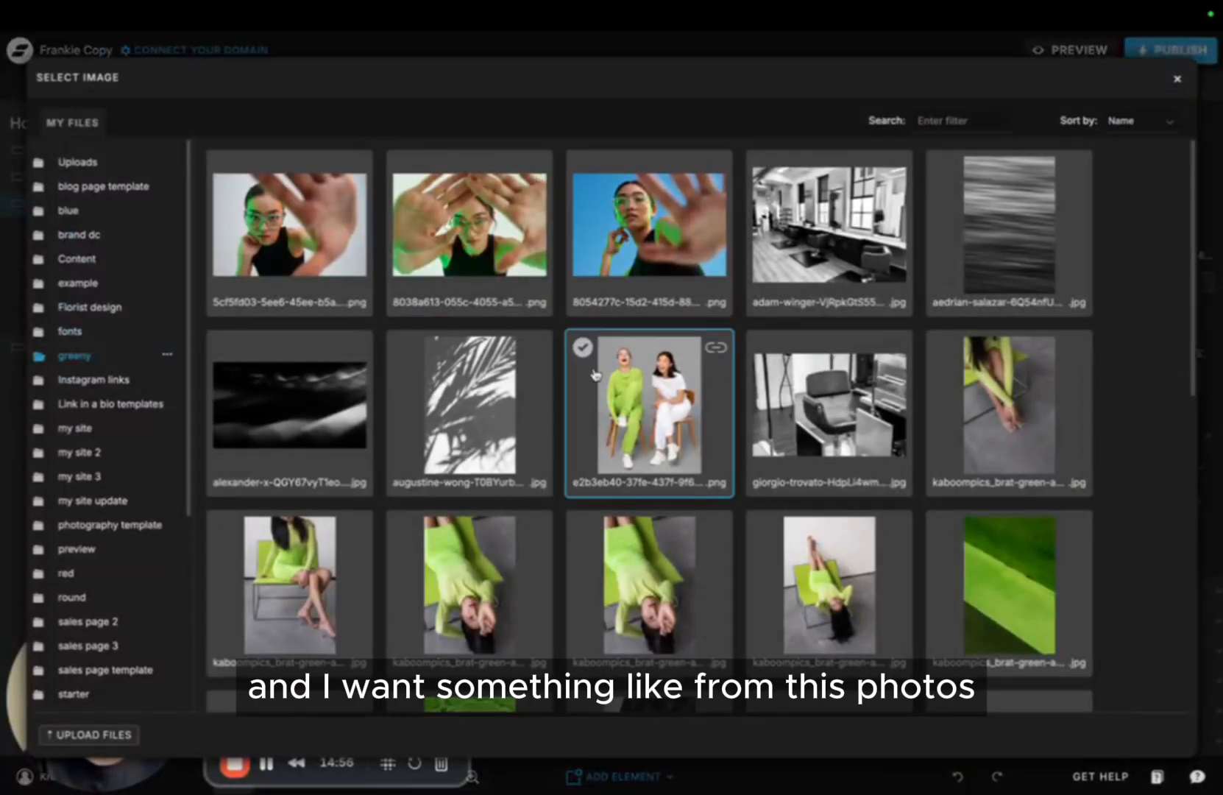
pyautogui.scroll(-10, 631, 342)
pyautogui.scroll(8, 631, 343)
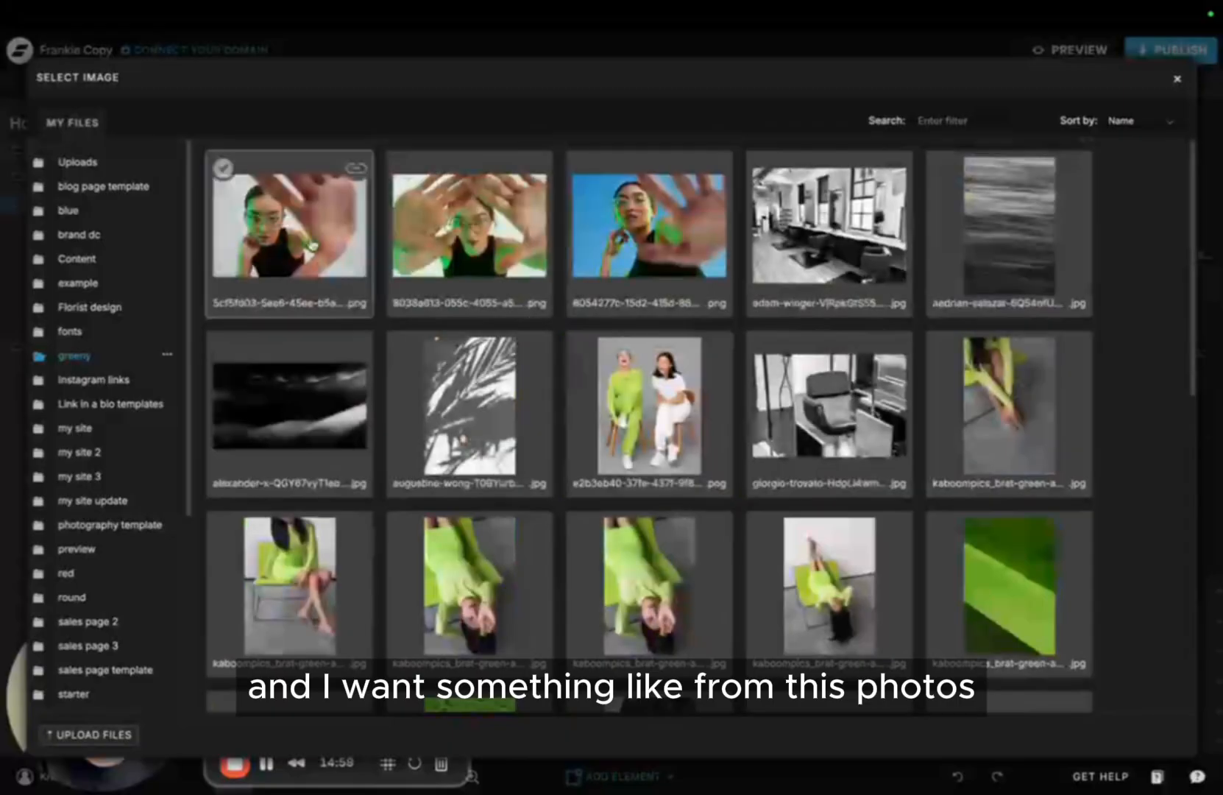
pyautogui.scroll(-2, 279, 508)
pyautogui.click(447, 493)
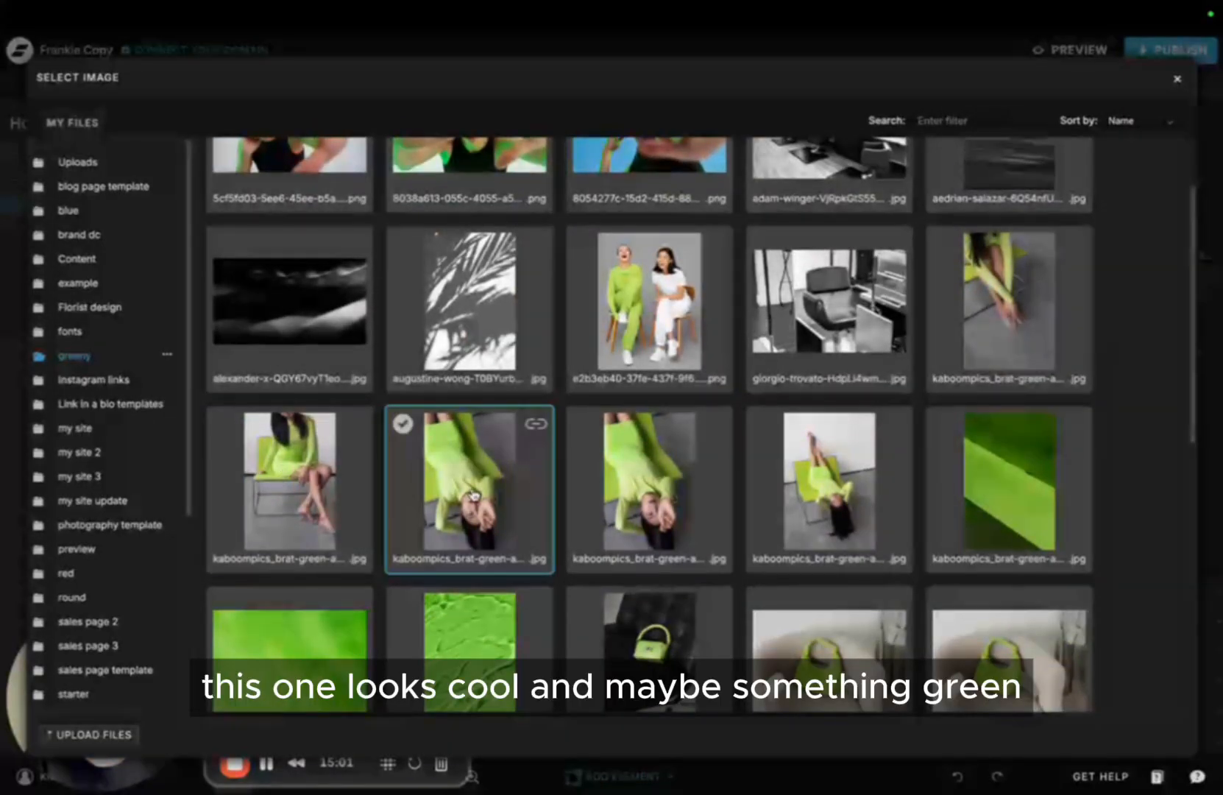
# Swap the small image in par1 for the photo of the green handbag on a black background
pyautogui.click(871, 521)
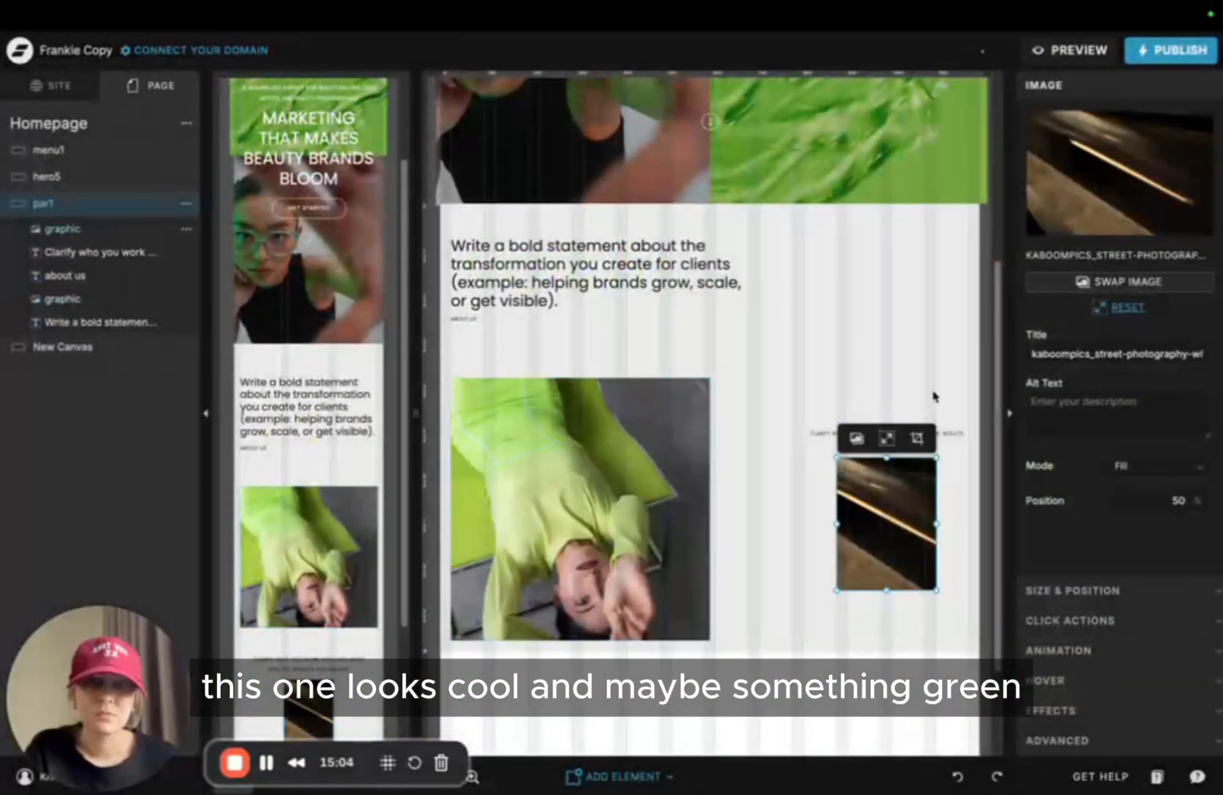
pyautogui.click(1081, 175)
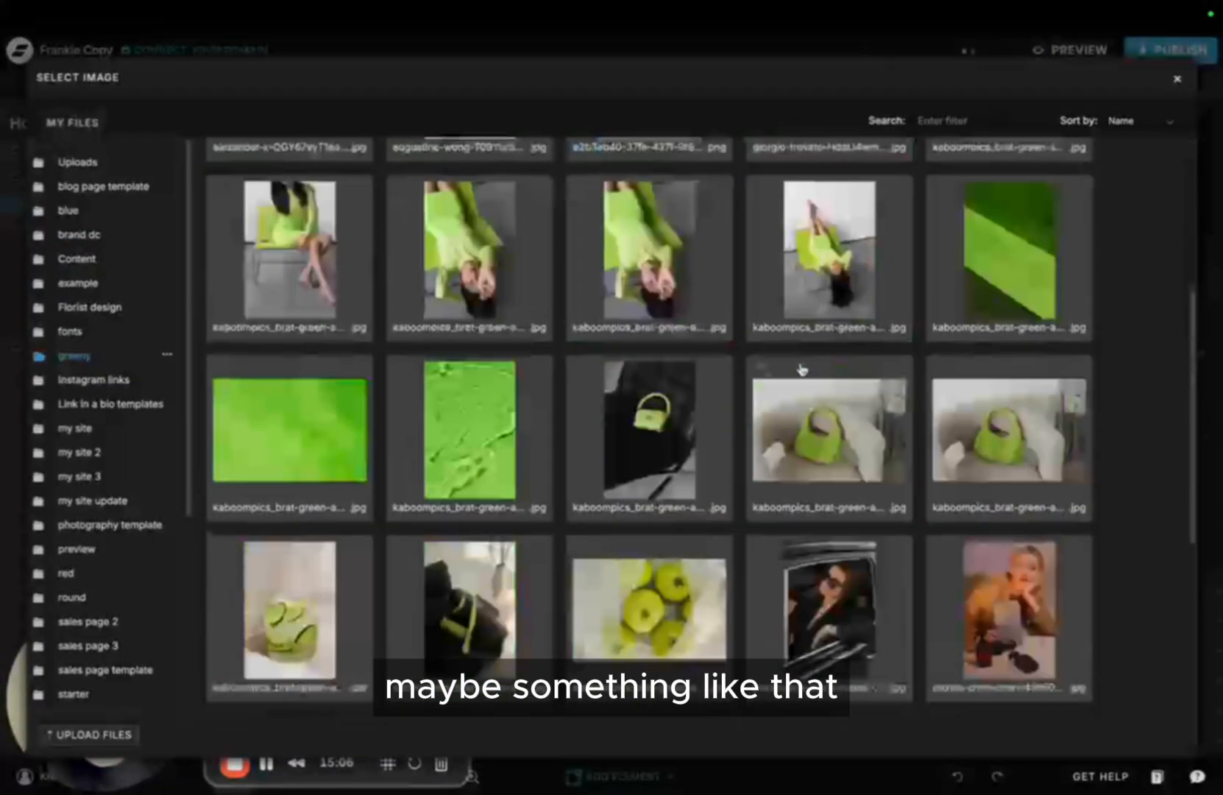
pyautogui.click(629, 460)
# Try light grey DFDEDA as the par1 canvas background, settling on white FFFFFF
pyautogui.click(791, 321)
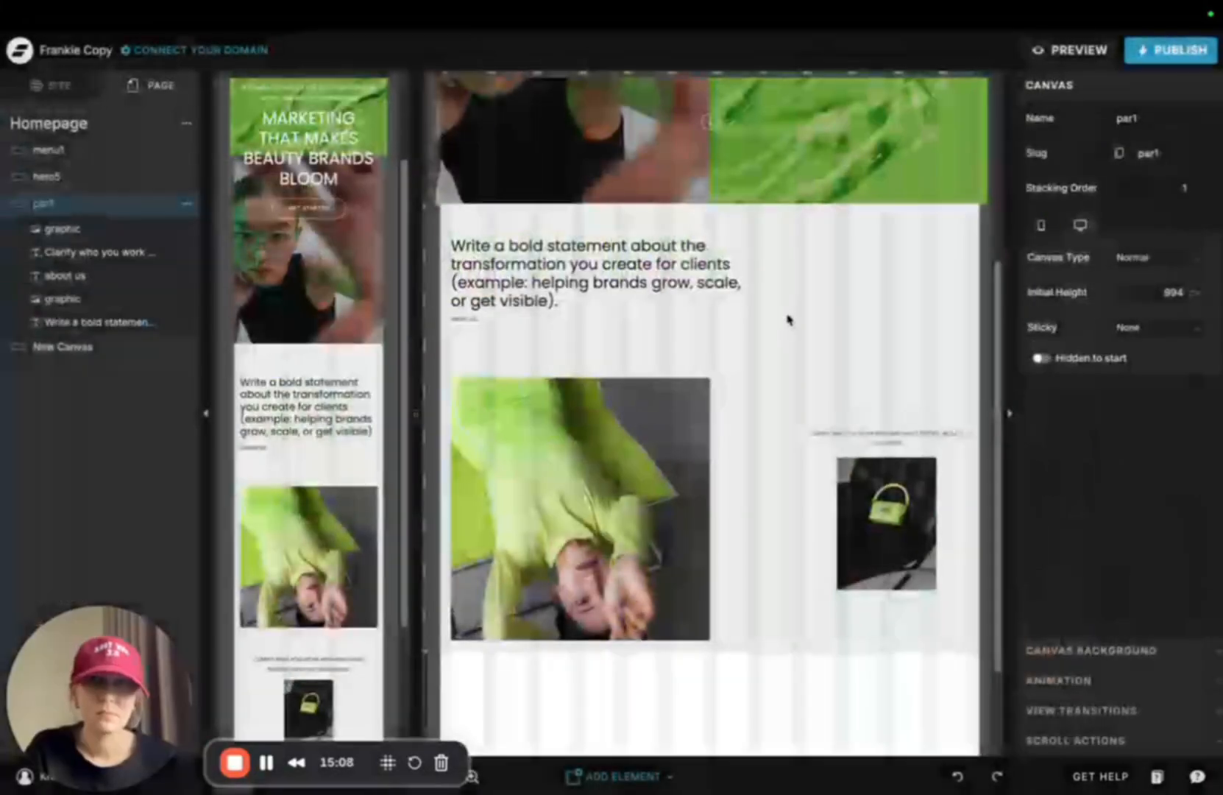
pyautogui.click(1102, 652)
pyautogui.click(1127, 231)
pyautogui.click(946, 274)
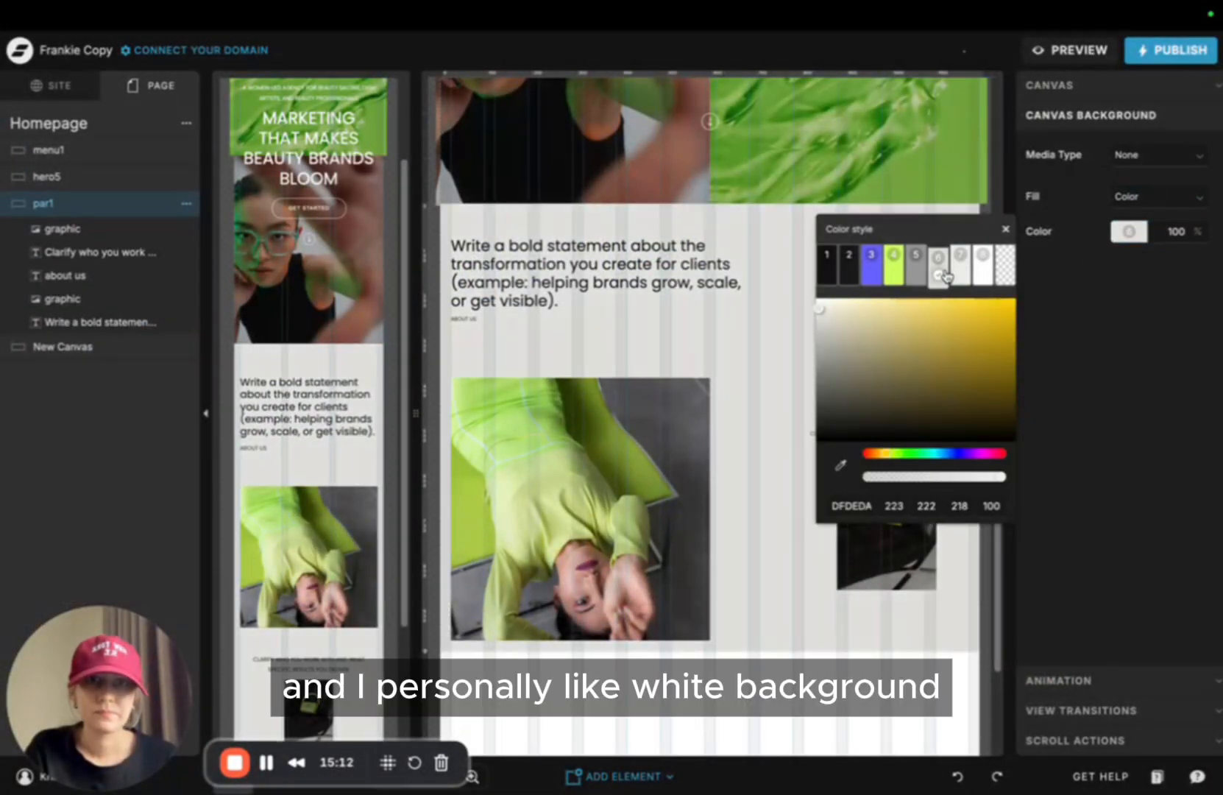
pyautogui.click(960, 273)
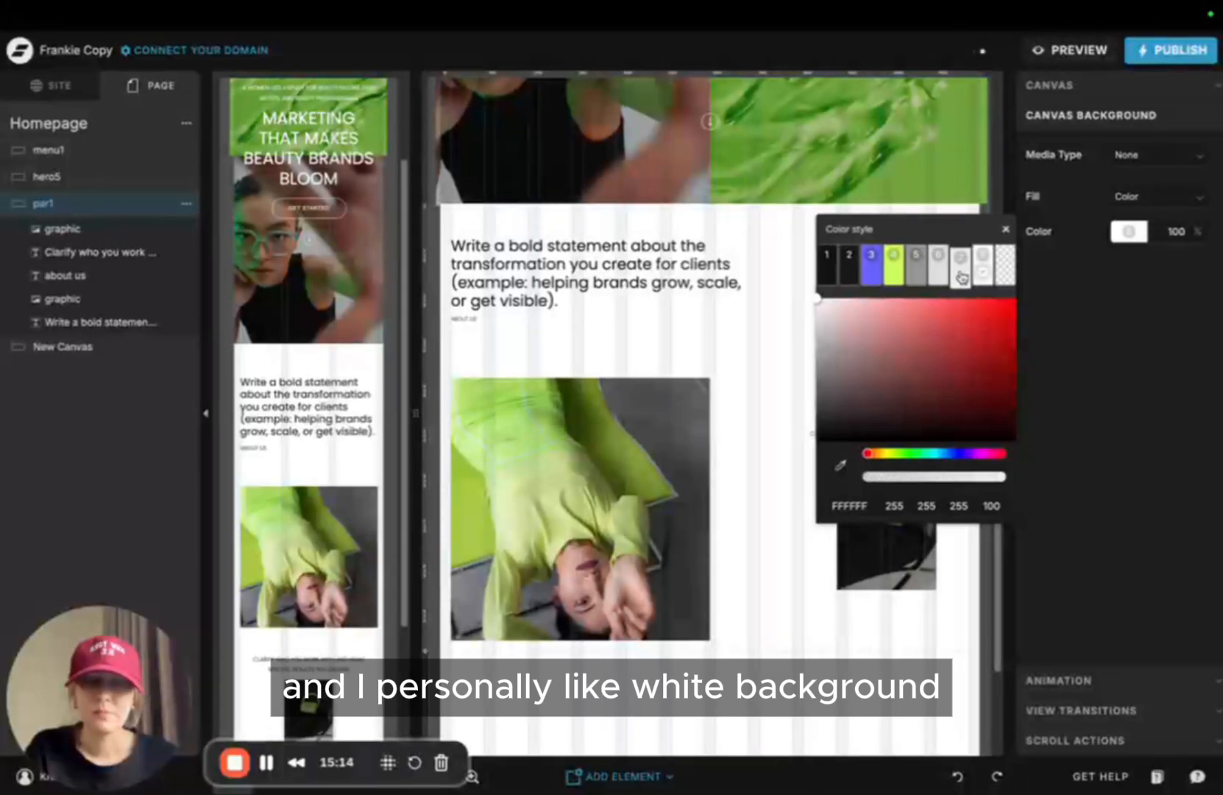
# Try light greys, white, lime CEFF5F, purple 6663FD and near-black 141316 as the par1 canvas background
pyautogui.click(936, 259)
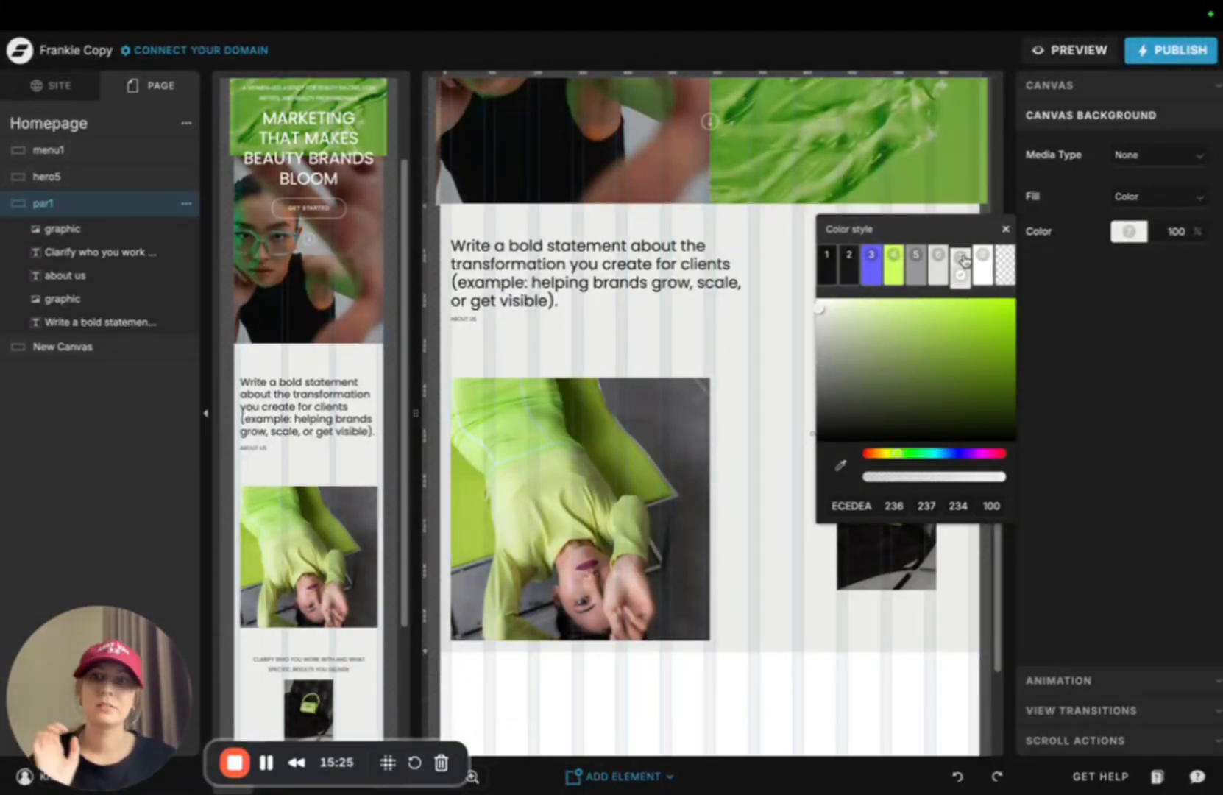
pyautogui.click(984, 271)
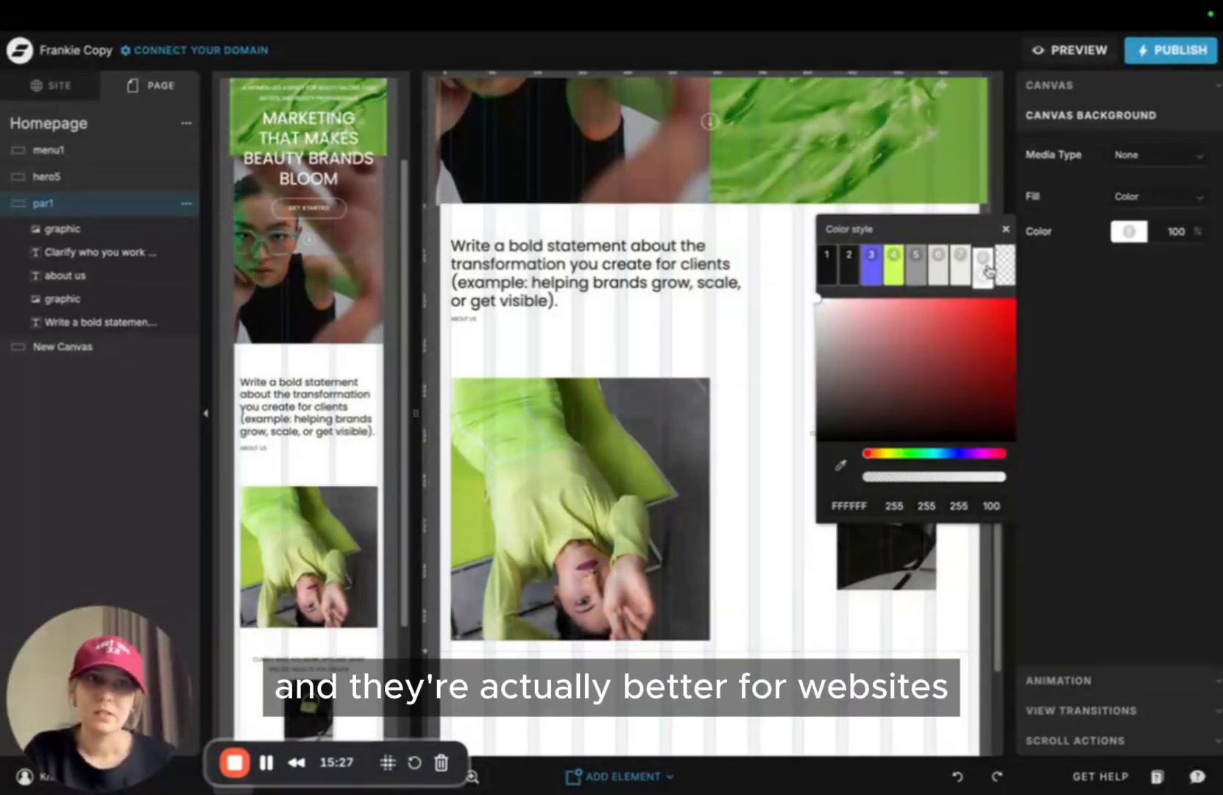
pyautogui.click(964, 270)
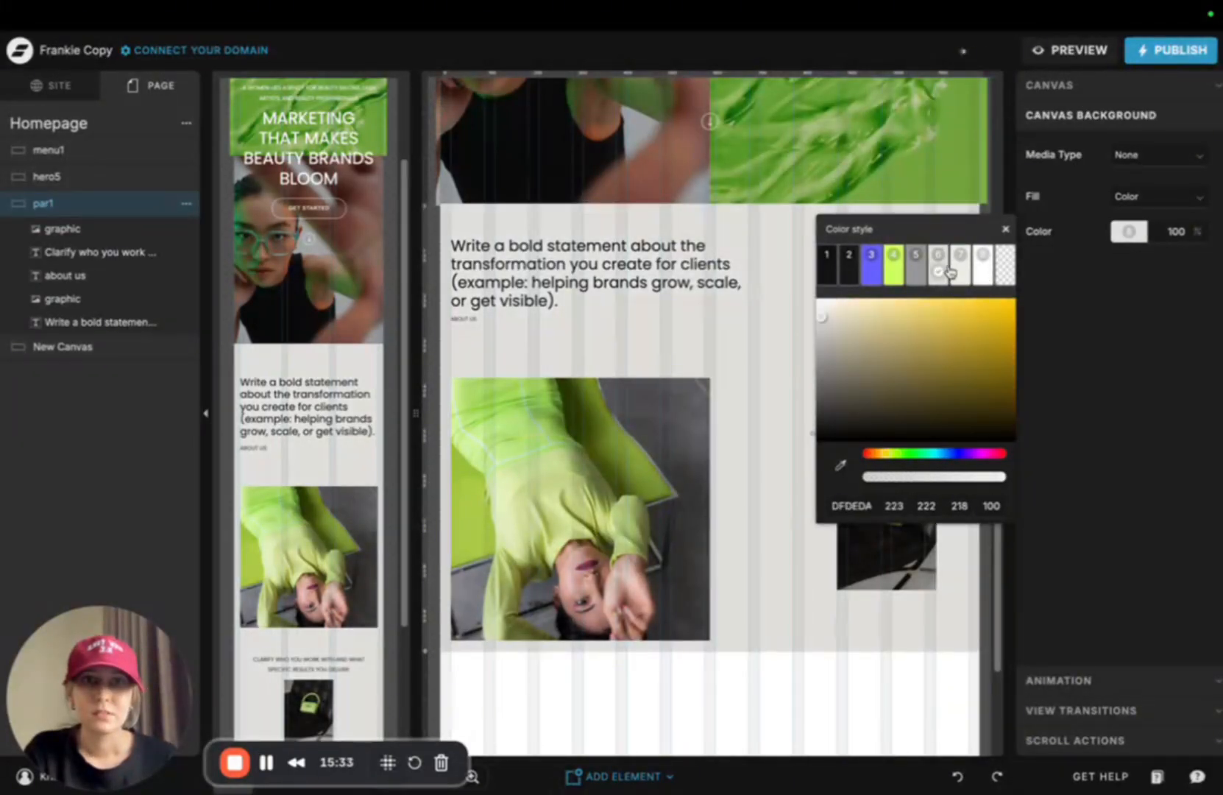
pyautogui.click(893, 265)
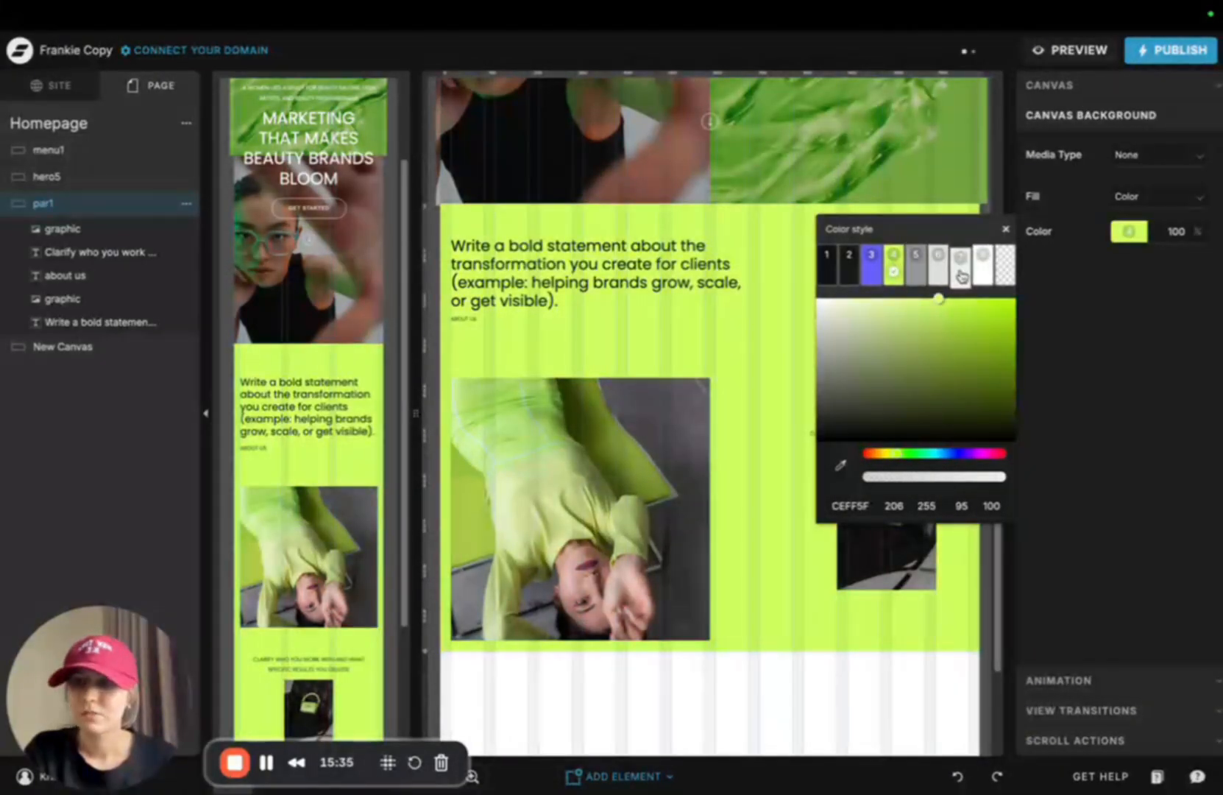
pyautogui.click(869, 266)
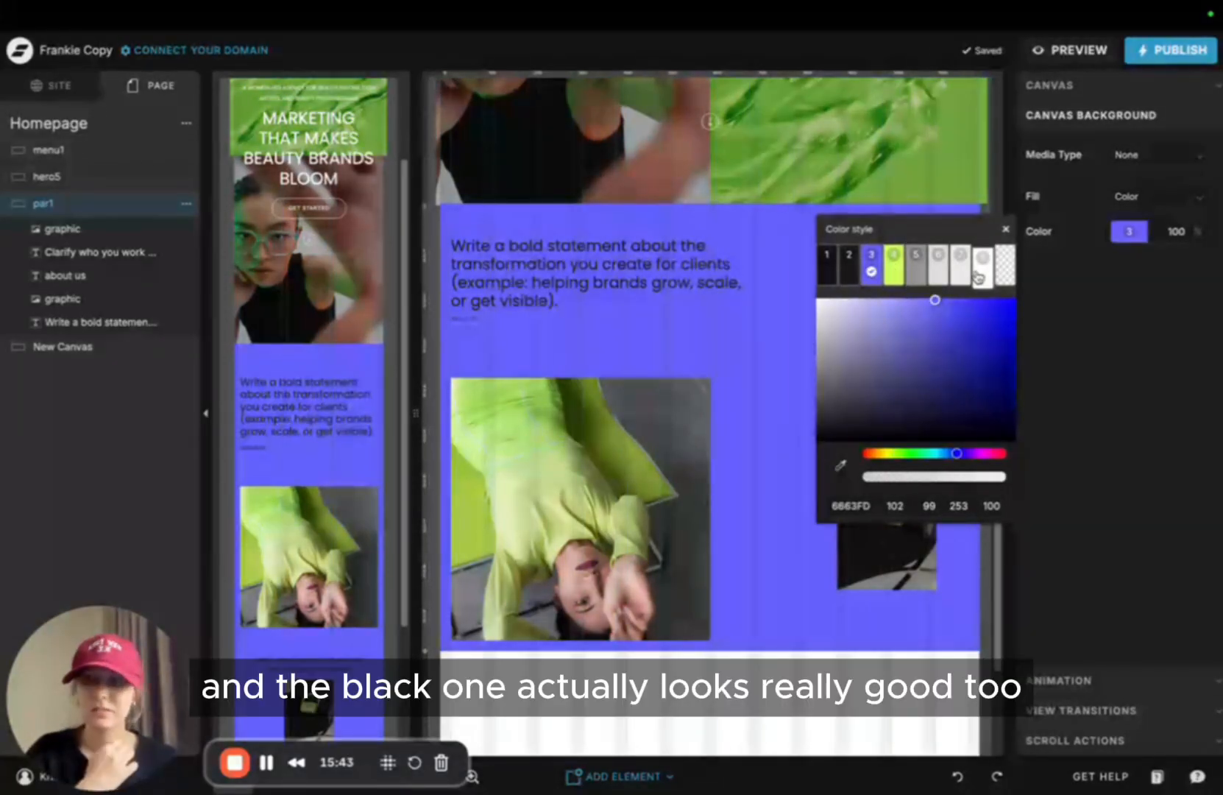
pyautogui.click(825, 278)
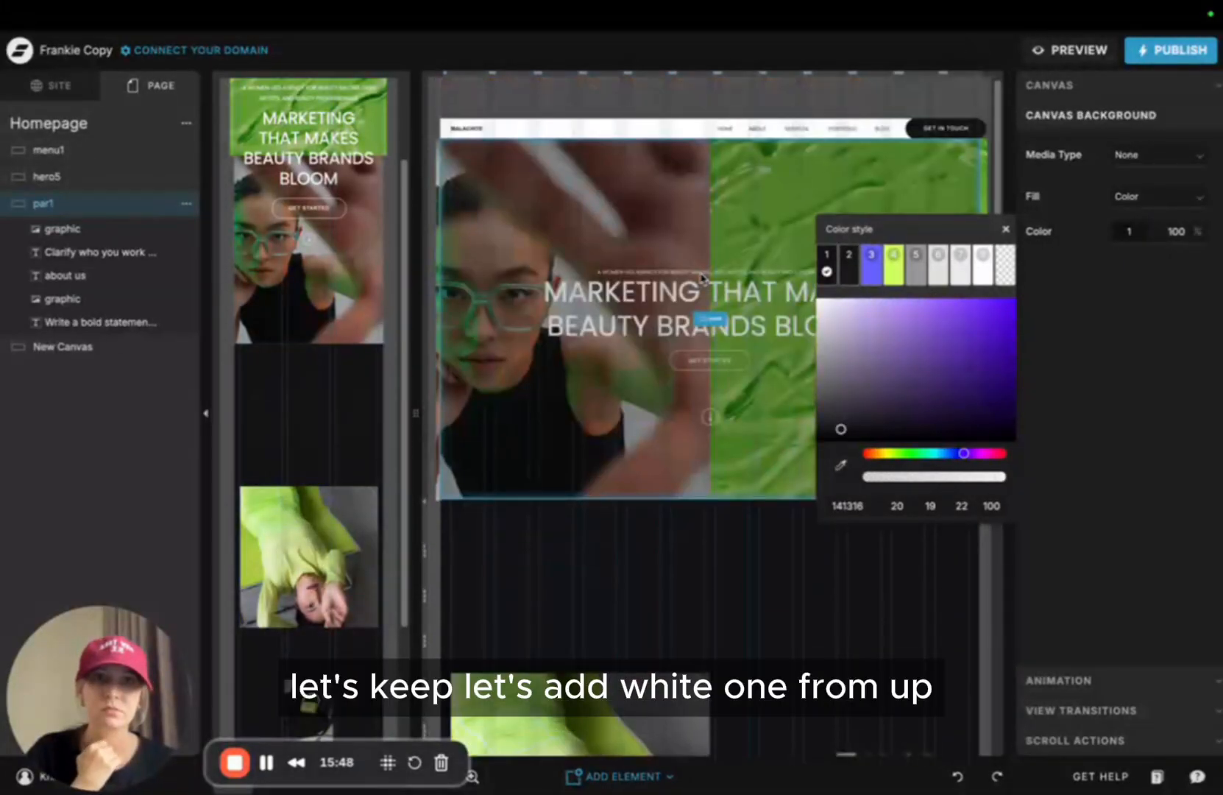
# Return the par1 canvas background to the white color style and close the color picker
pyautogui.click(981, 271)
pyautogui.scroll(-2, 789, 506)
pyautogui.click(788, 507)
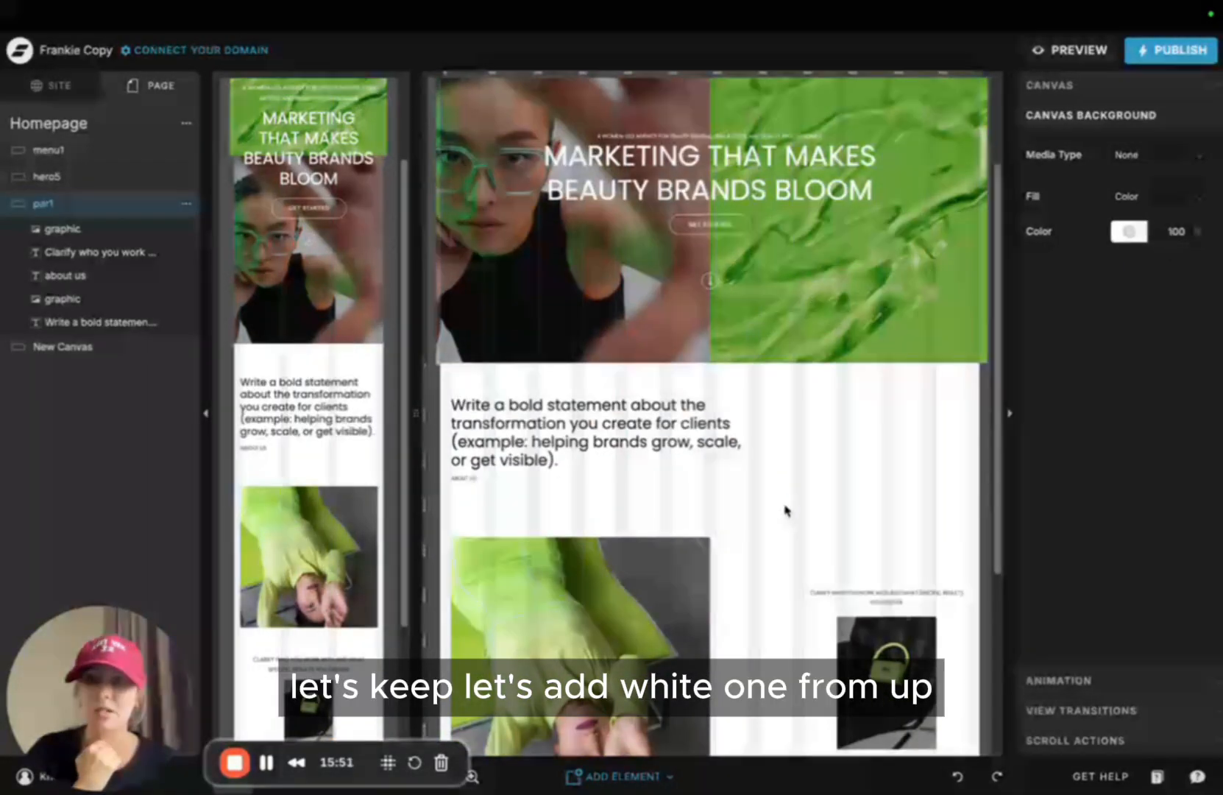
# Move the about us label above the par1 statement, then shift the label and statement slightly down together
pyautogui.scroll(-2, 785, 504)
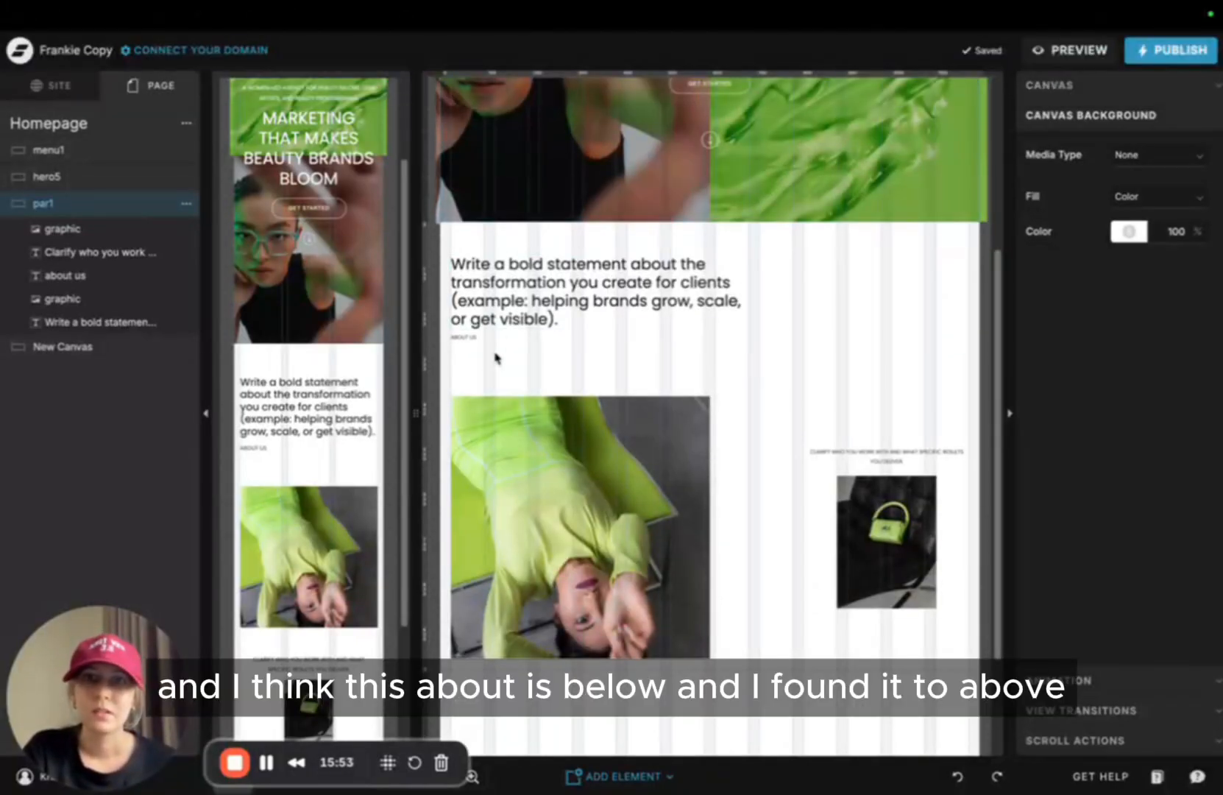
pyautogui.click(468, 339)
pyautogui.click(495, 368)
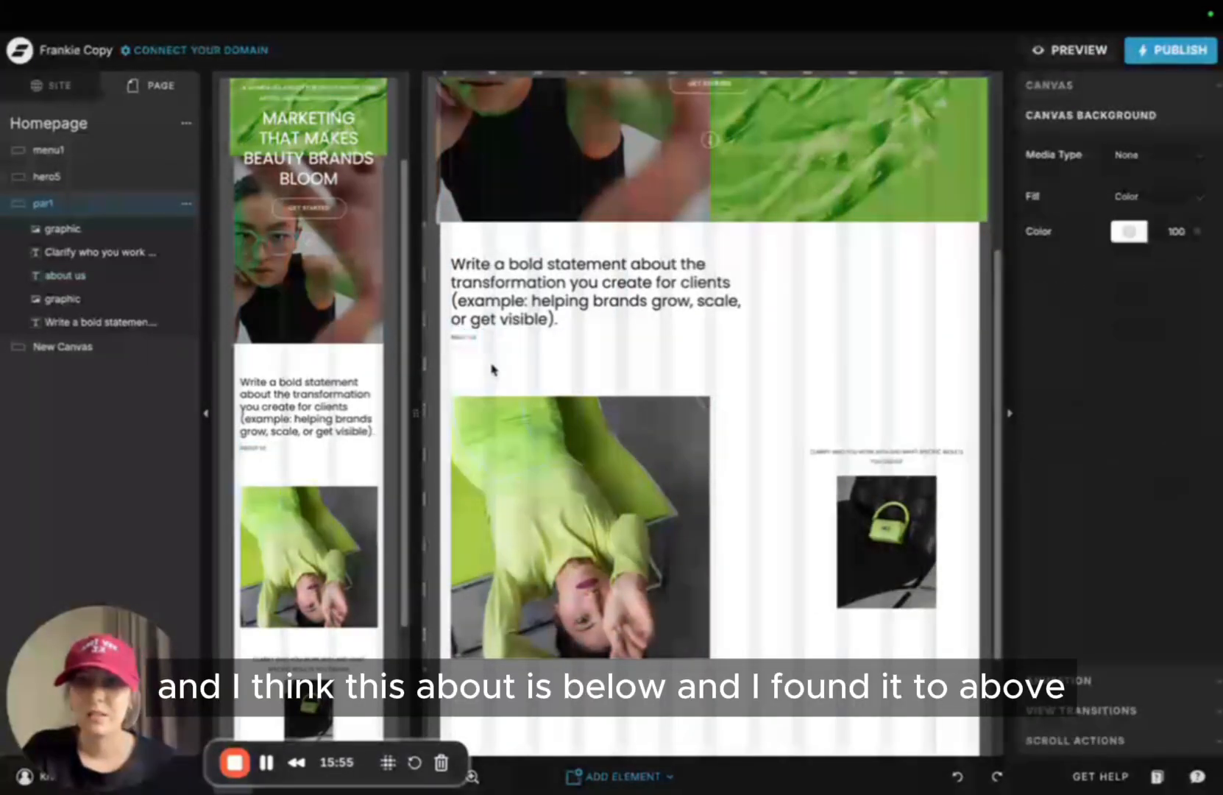
pyautogui.click(465, 340)
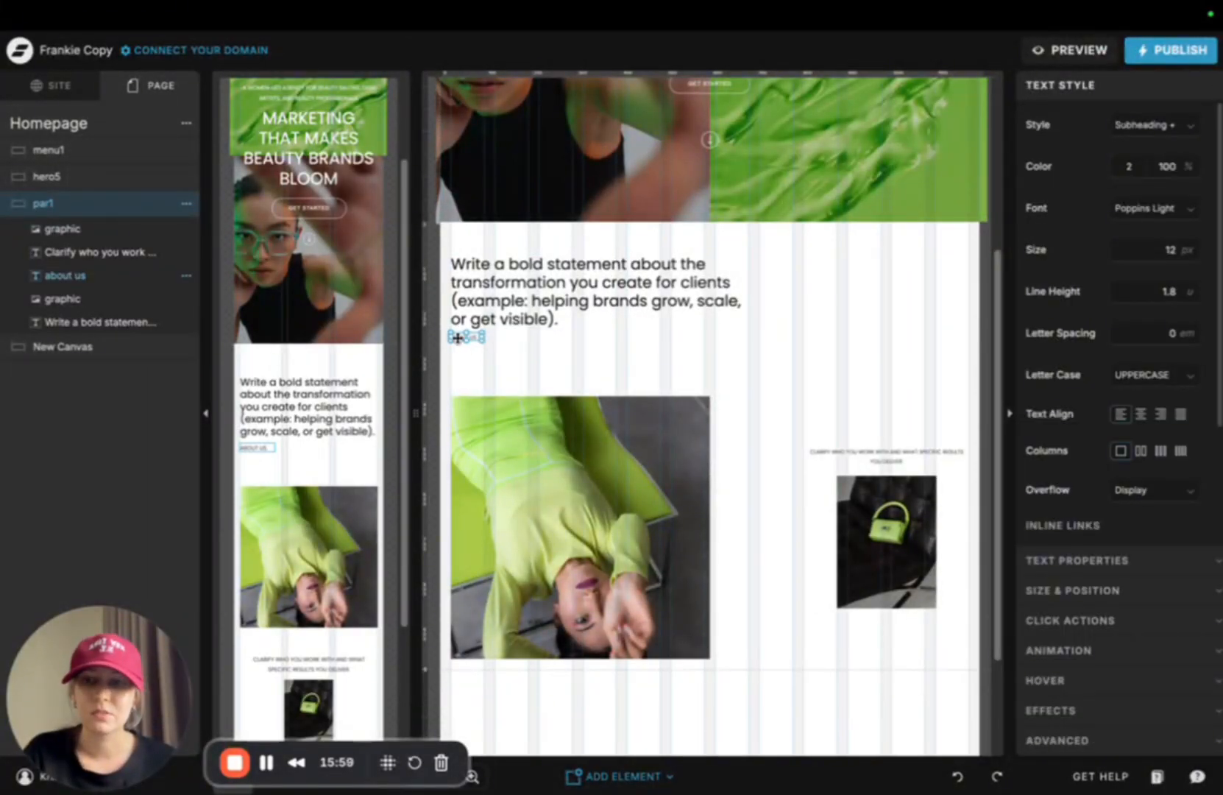
pyautogui.keyDown('shift'); pyautogui.click(489, 289); pyautogui.keyUp('shift')
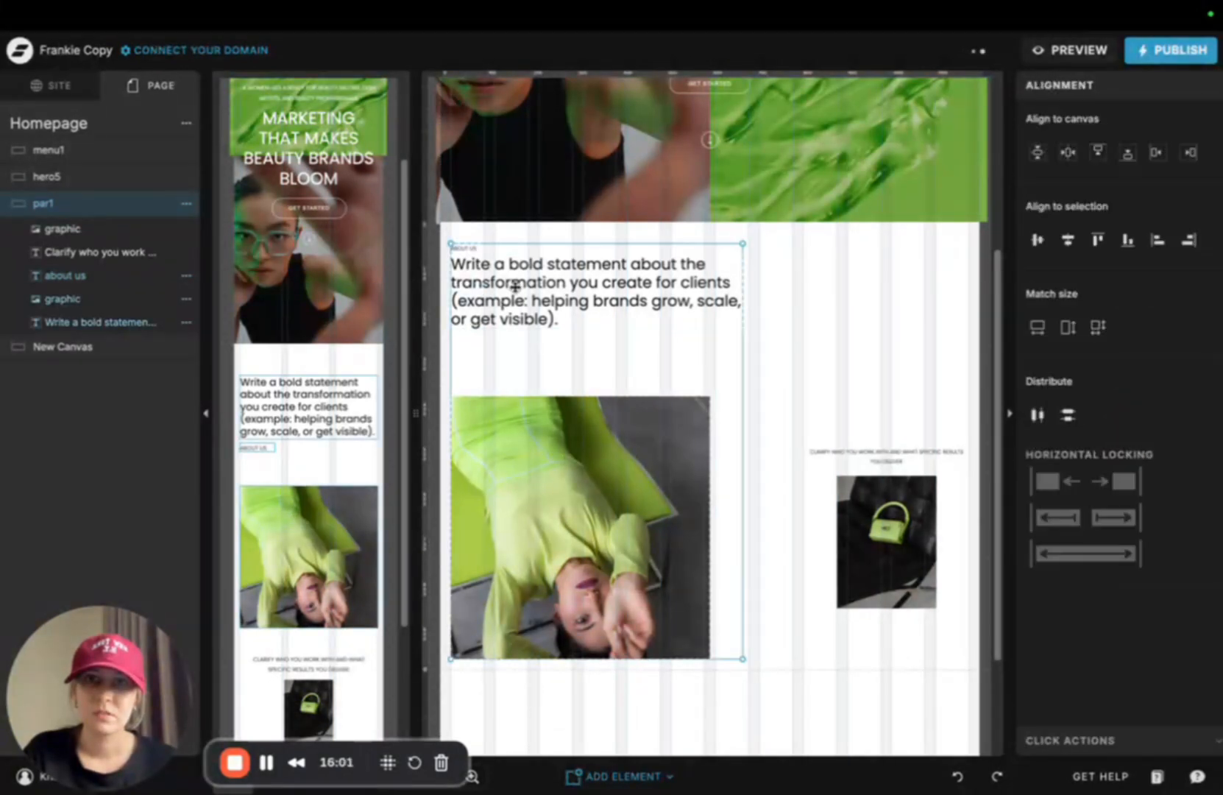
pyautogui.click(872, 314)
pyautogui.moveTo(768, 244); pyautogui.dragTo(464, 353)
pyautogui.moveTo(500, 309); pyautogui.dragTo(502, 325)
pyautogui.click(857, 315)
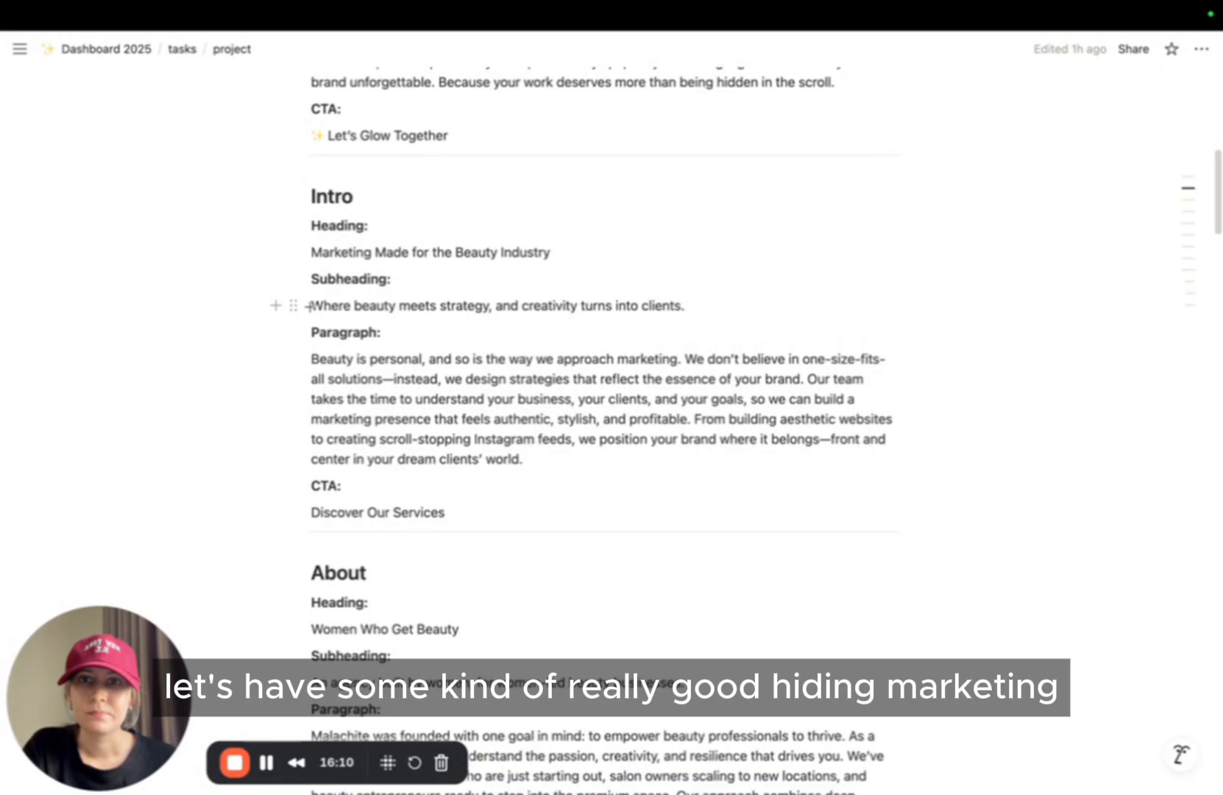
# In the Notion project notes, copy the first two sentences of the Intro paragraph, ending with "reflect the essence of your brand."
pyautogui.moveTo(312, 249); pyautogui.dragTo(571, 251)
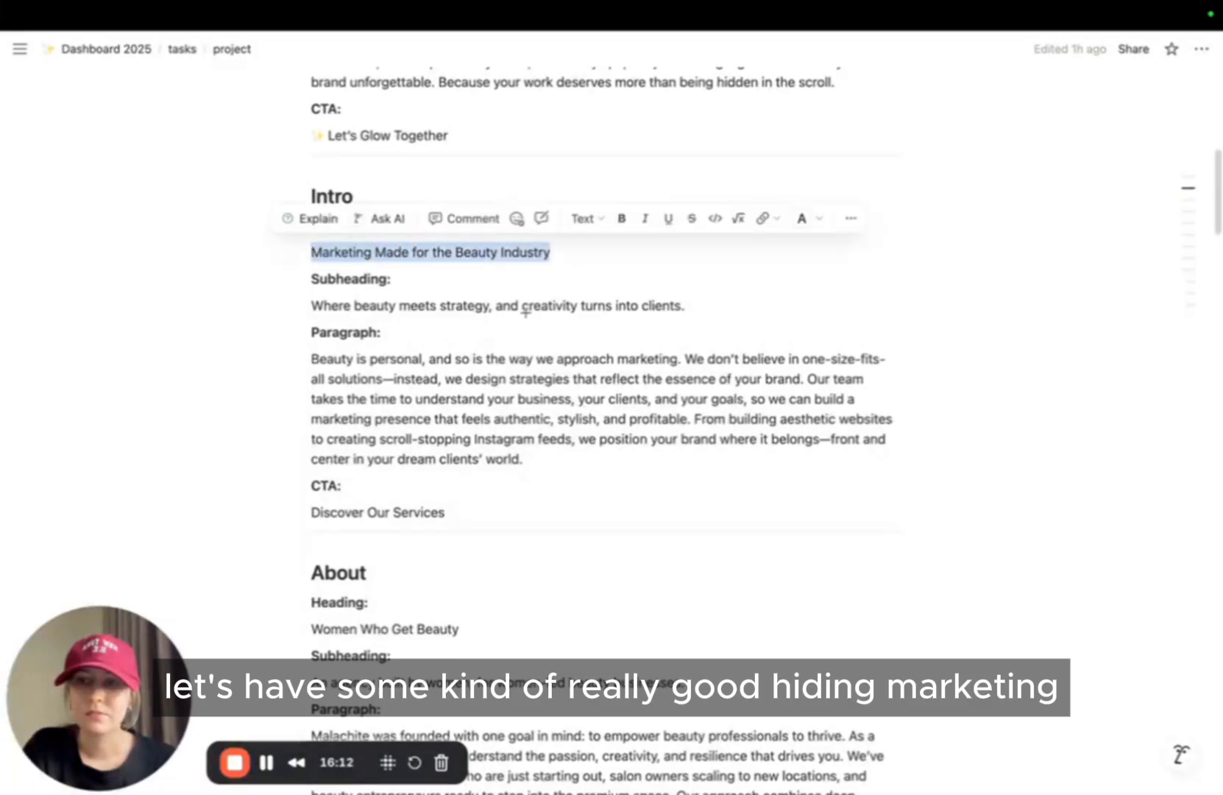
pyautogui.scroll(5, 482, 229)
pyautogui.click(481, 229)
pyautogui.scroll(-3, 399, 331)
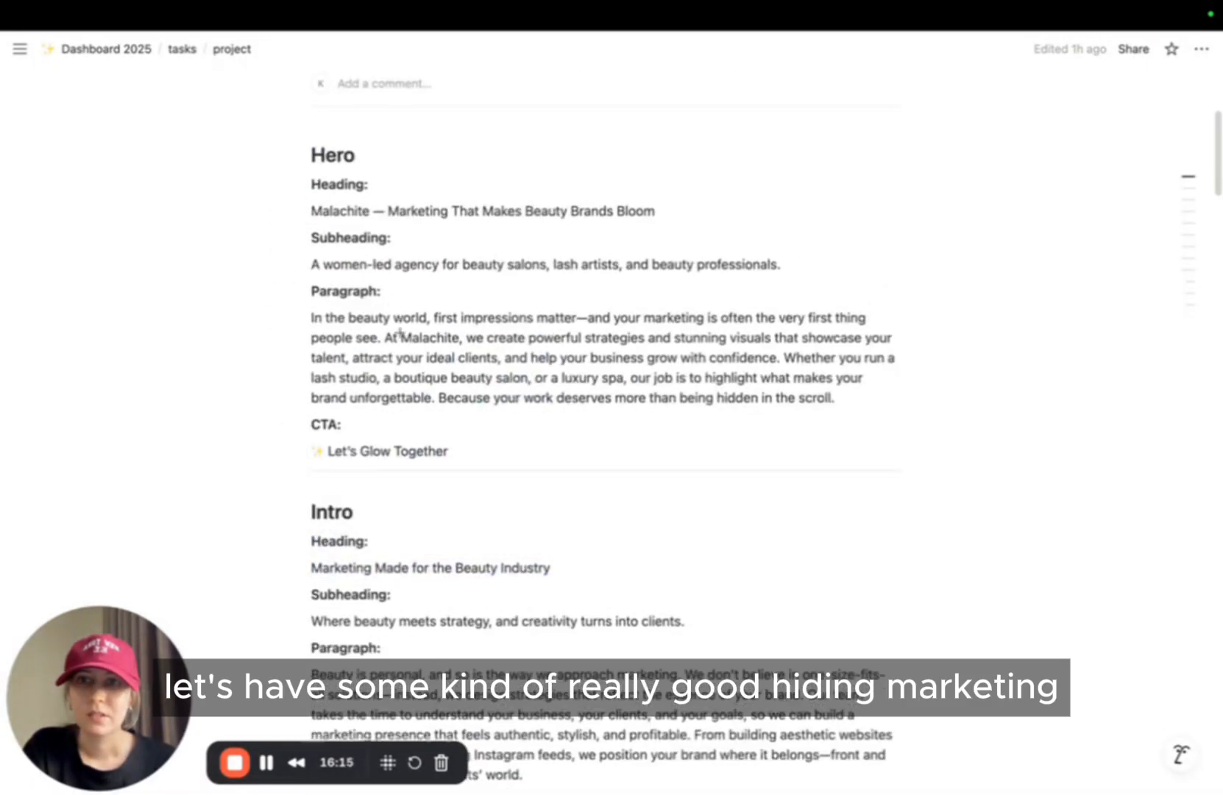
pyautogui.moveTo(313, 434); pyautogui.dragTo(561, 434)
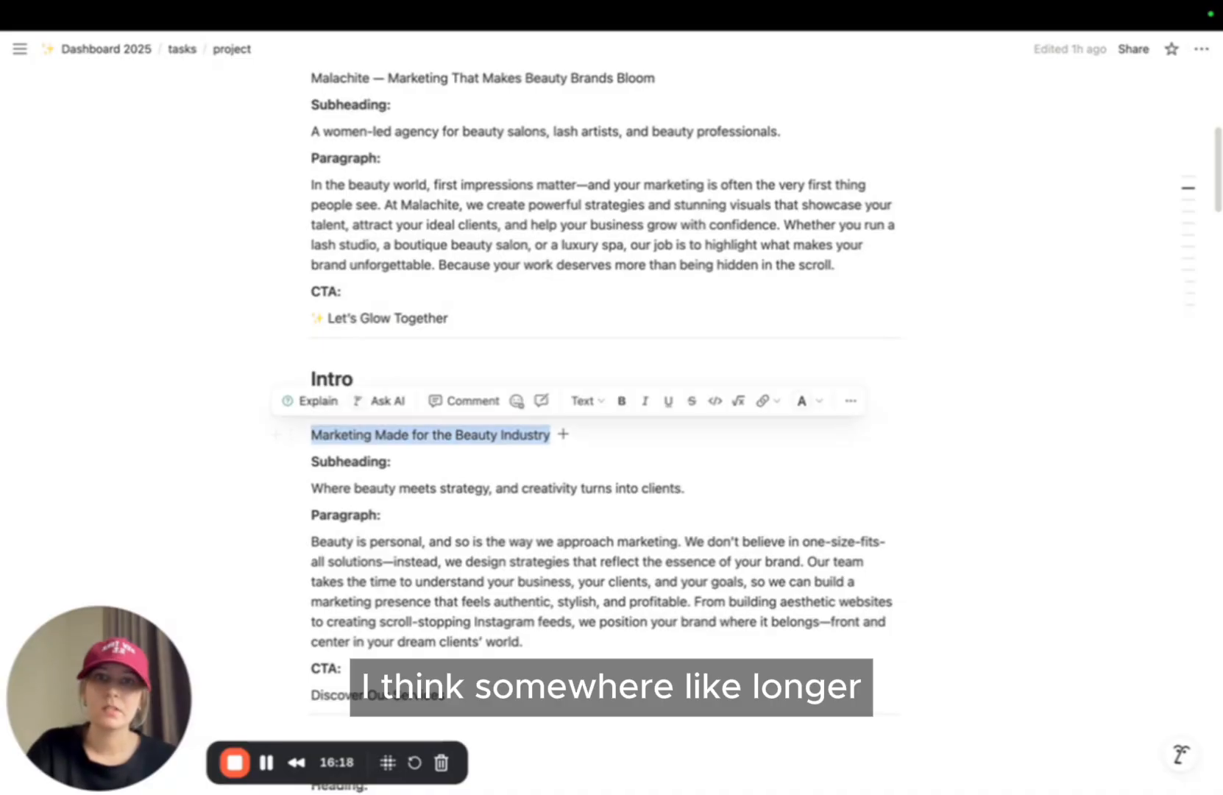
pyautogui.click(308, 488)
pyautogui.moveTo(686, 488); pyautogui.dragTo(316, 482)
pyautogui.moveTo(311, 542); pyautogui.dragTo(803, 561)
pyautogui.press('super+c')
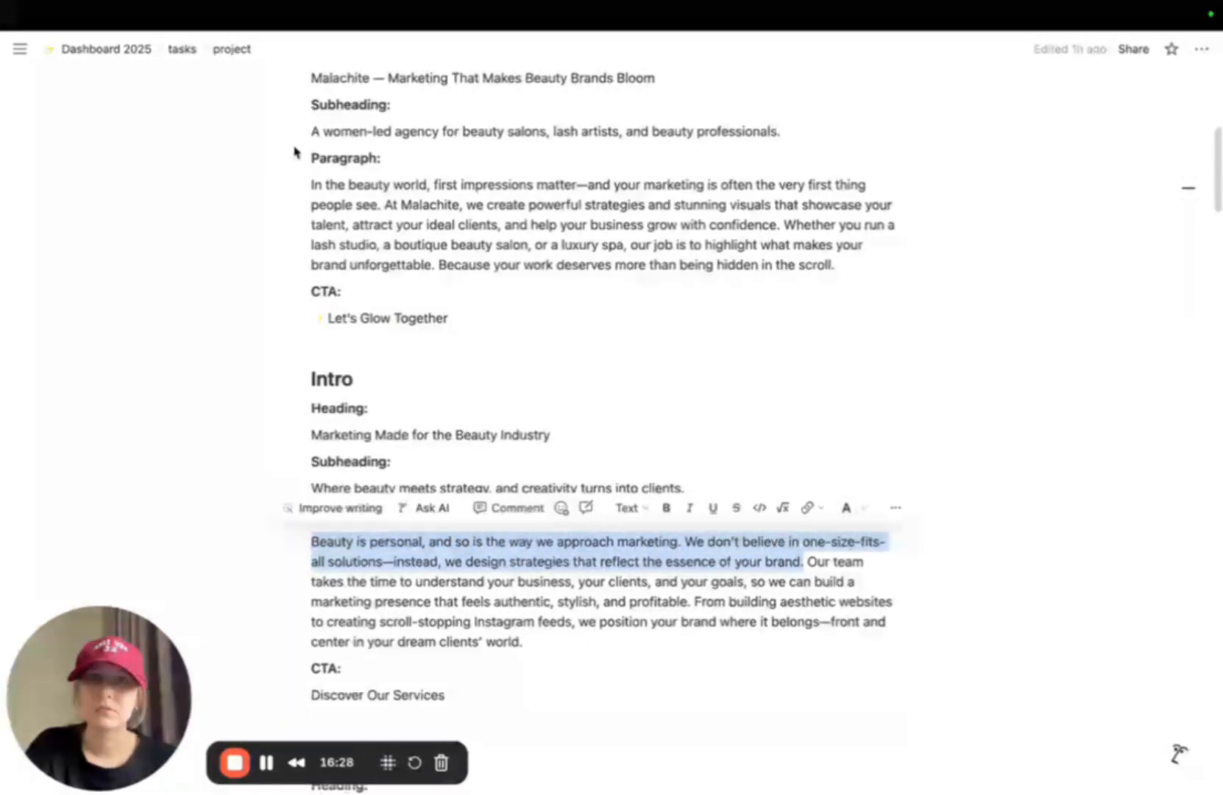
# Return to Showit and replace the bold statement placeholder in par1 with the copied Intro sentences
pyautogui.click(129, 46)
pyautogui.doubleClick(559, 300)
pyautogui.press('super+v')
pyautogui.click(813, 330)
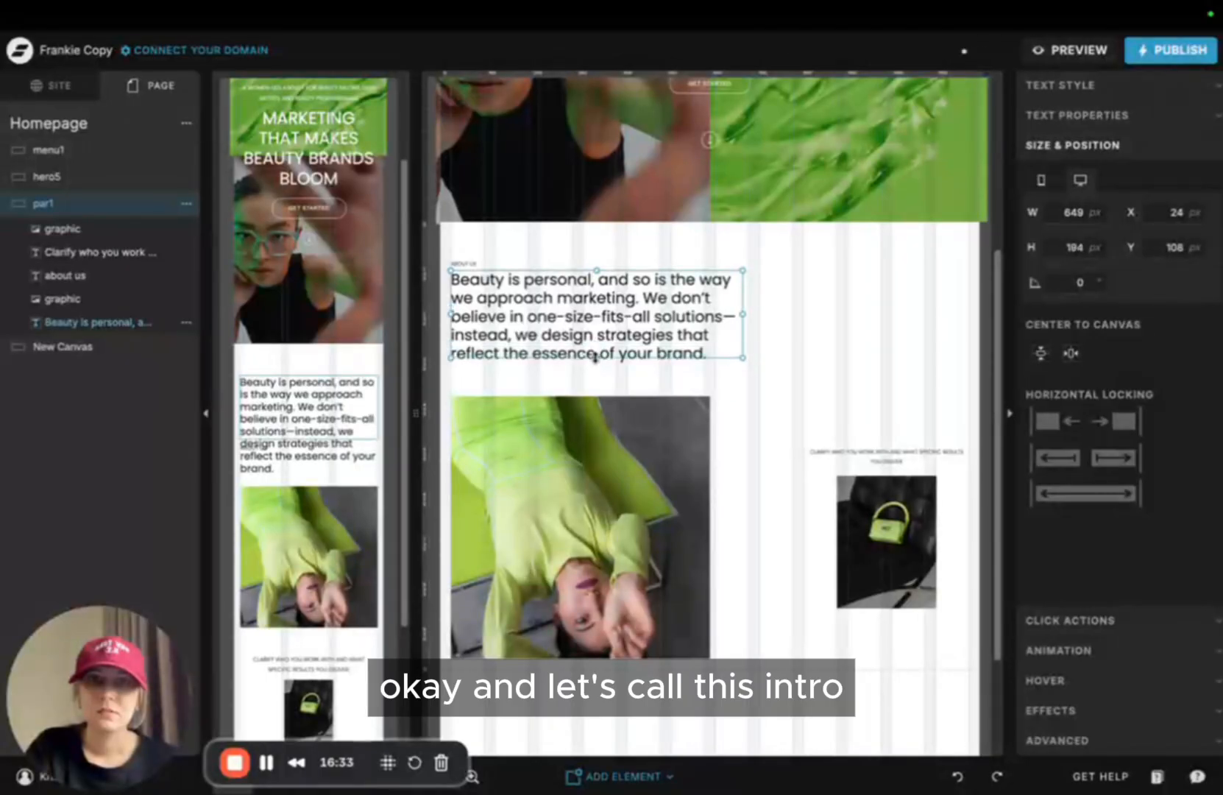
# Change the about us label above the par1 statement to "intro"
pyautogui.click(519, 241)
pyautogui.click(466, 264)
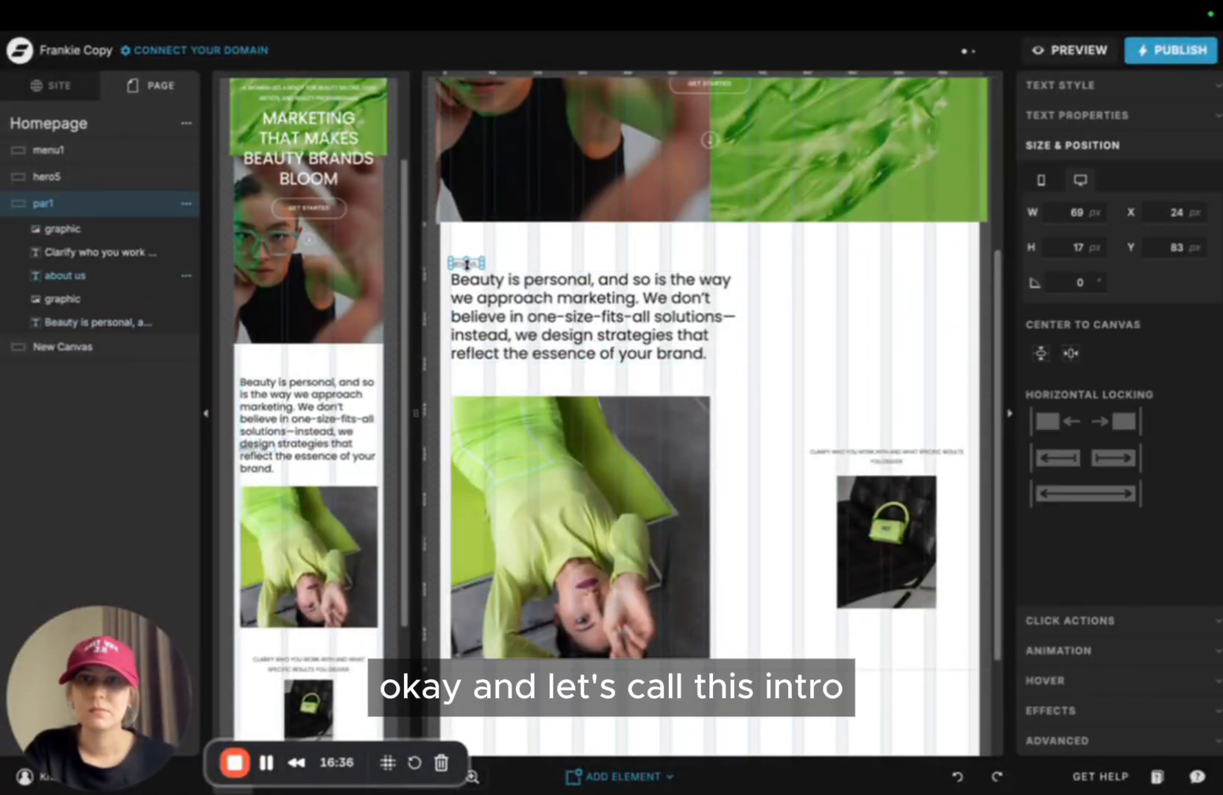
pyautogui.click(460, 264)
pyautogui.doubleClick(461, 264)
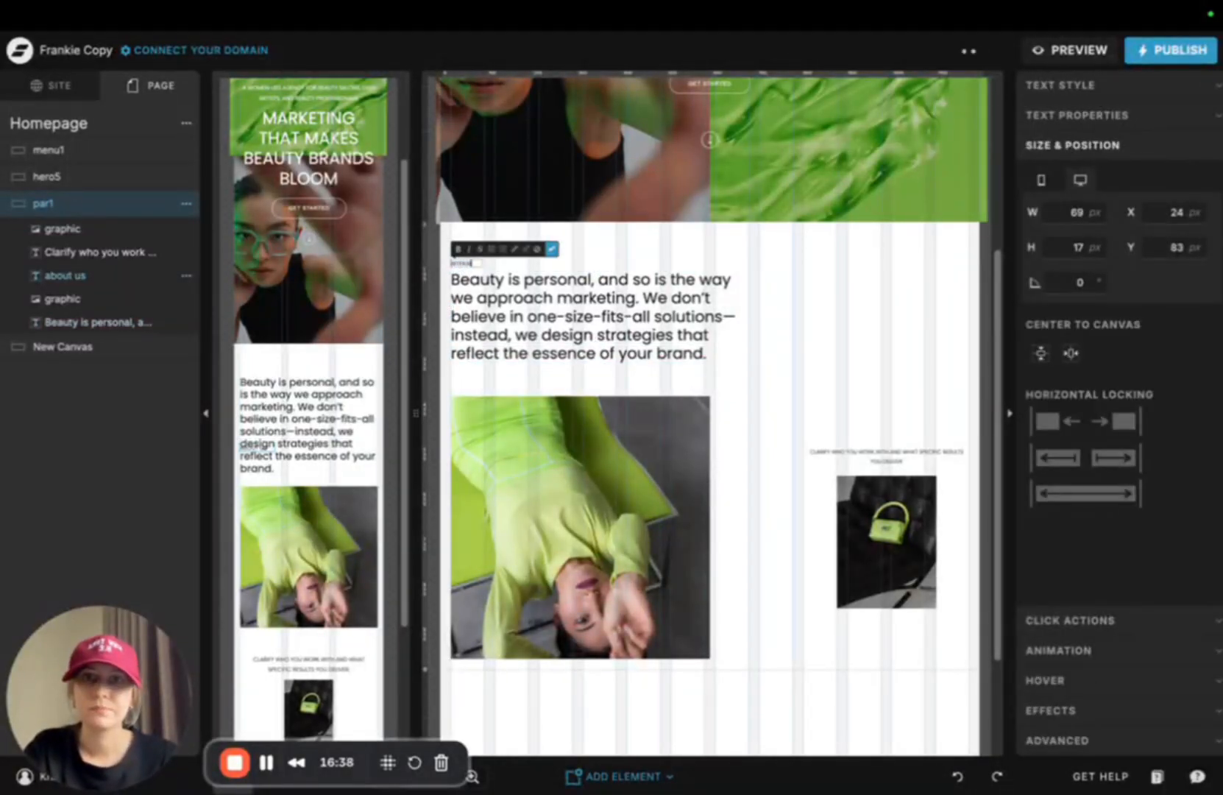
pyautogui.write('in')
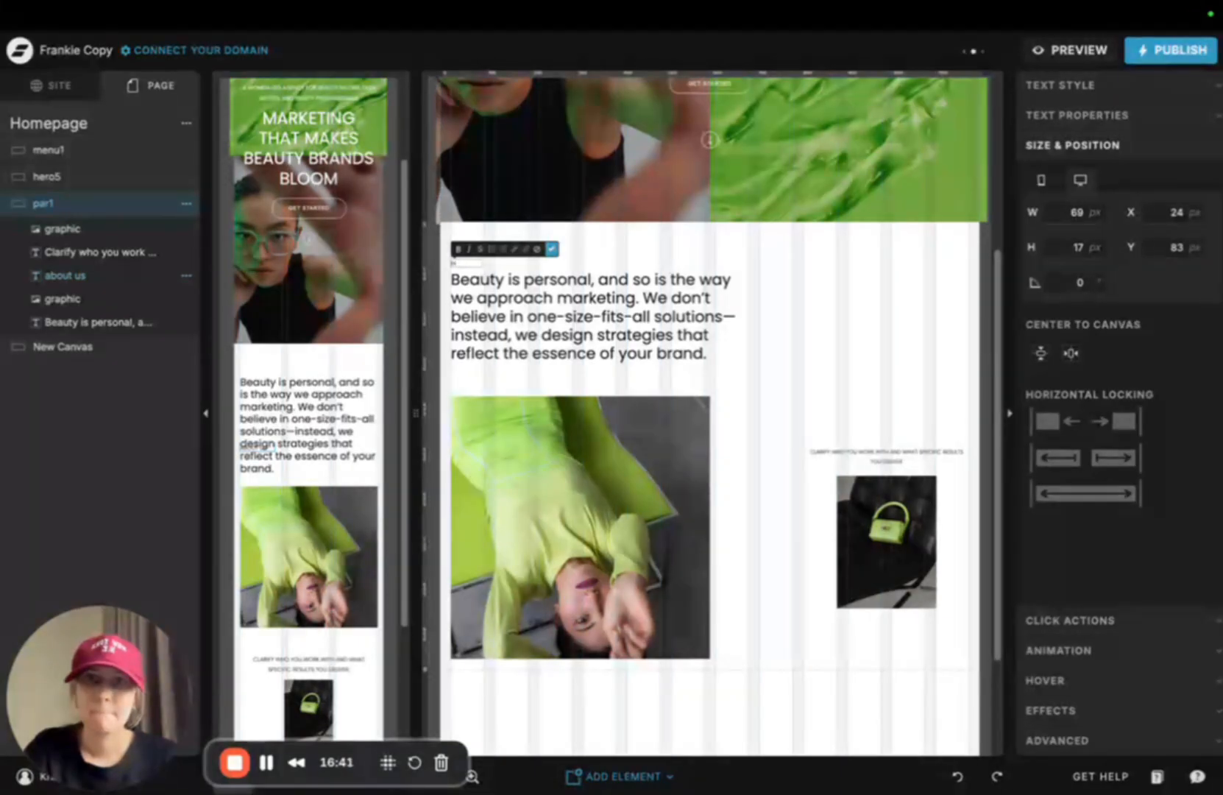
pyautogui.write('tro')
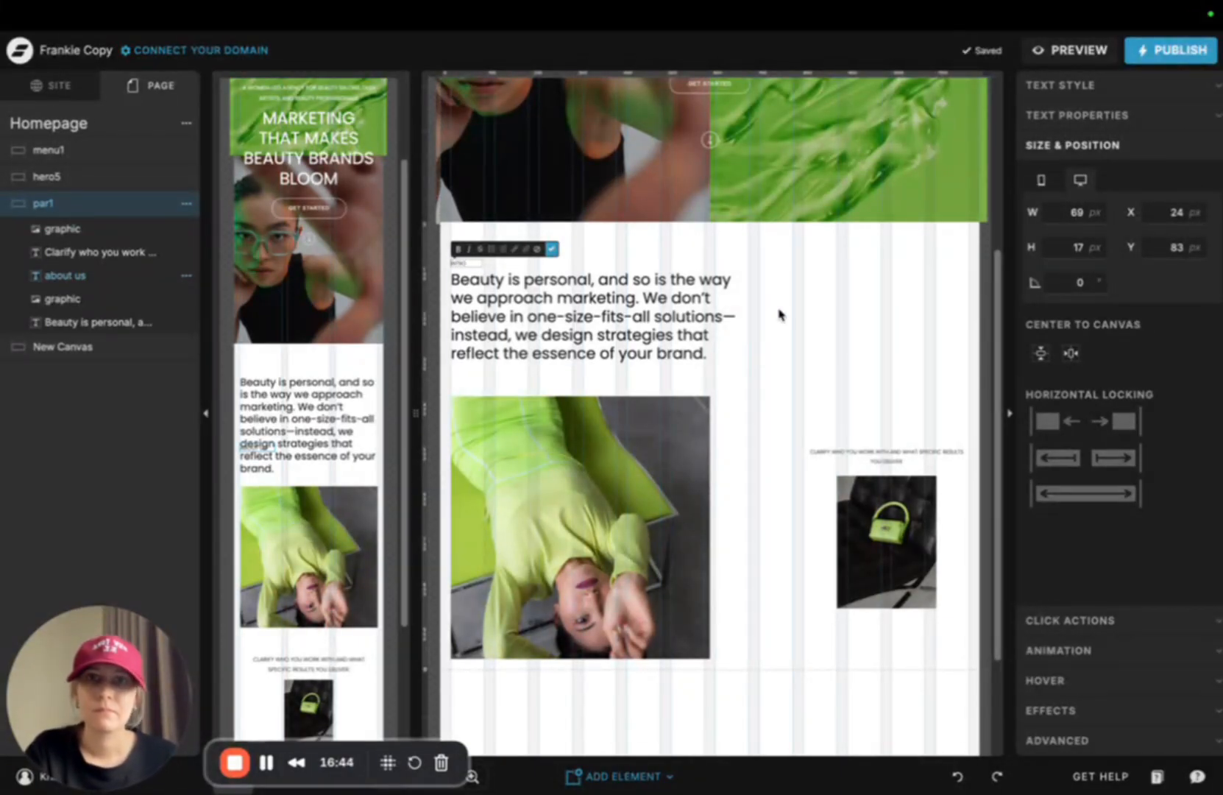
pyautogui.click(784, 312)
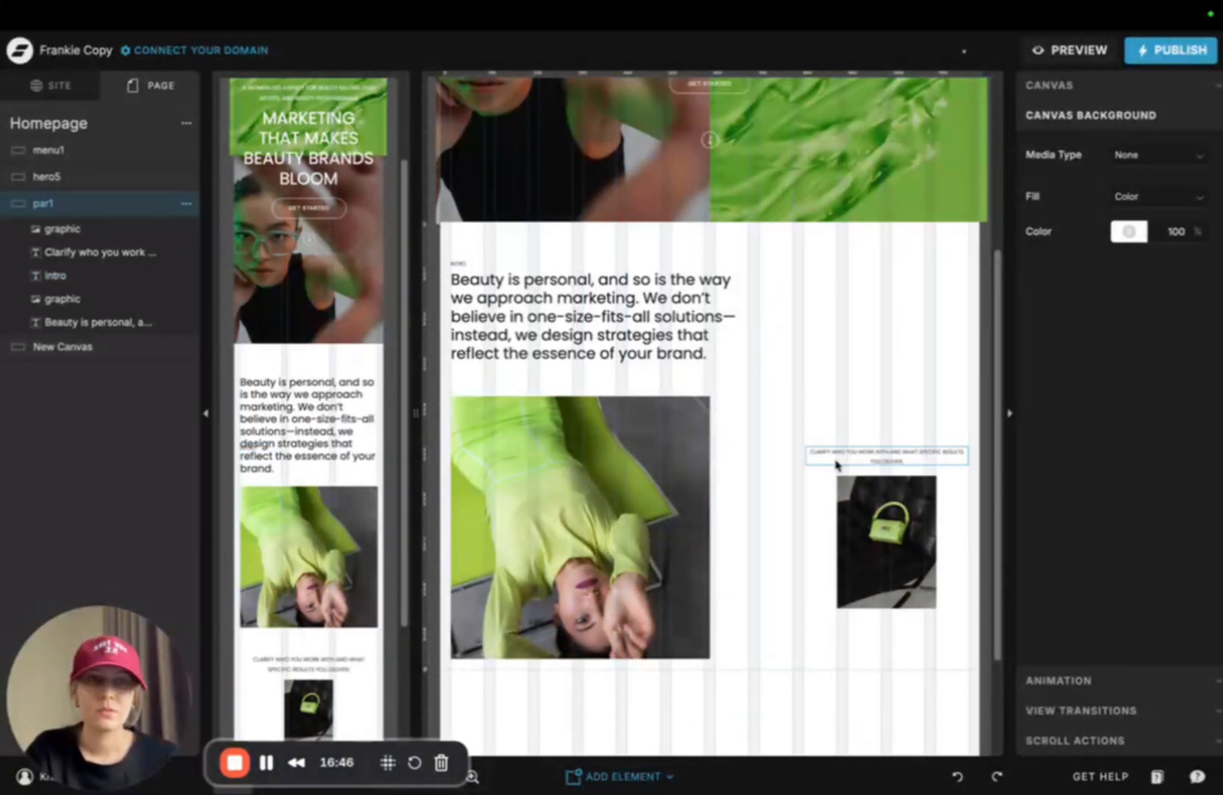
# Copy the Intro subheading "Where beauty meets strategy, and creativity turns into clients." from the Notion project notes
pyautogui.click(851, 511)
pyautogui.click(695, 316)
pyautogui.moveTo(432, 22)
pyautogui.click(384, 47)
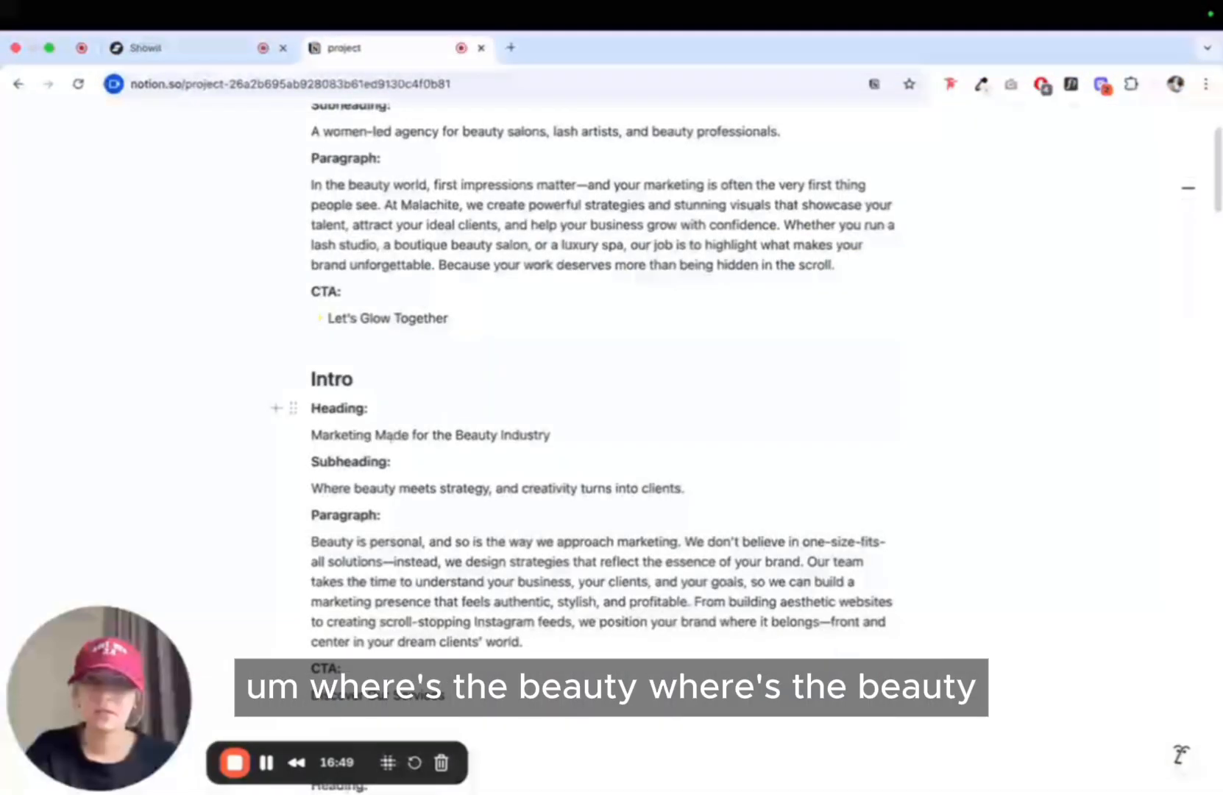
pyautogui.moveTo(308, 488); pyautogui.dragTo(706, 493)
pyautogui.press('super+c')
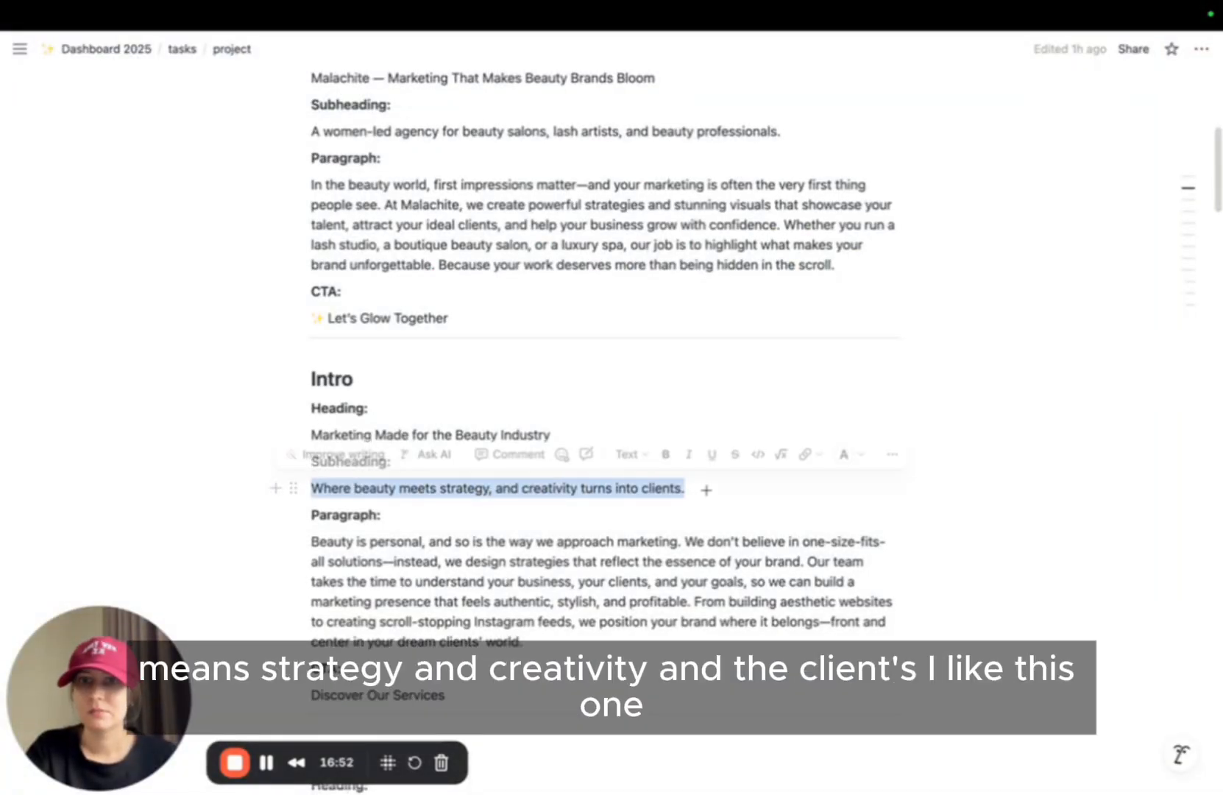
# Back in Showit, replace the caption above the handbag photo with the copied subheading and nudge it into line with the photo
pyautogui.click(147, 46)
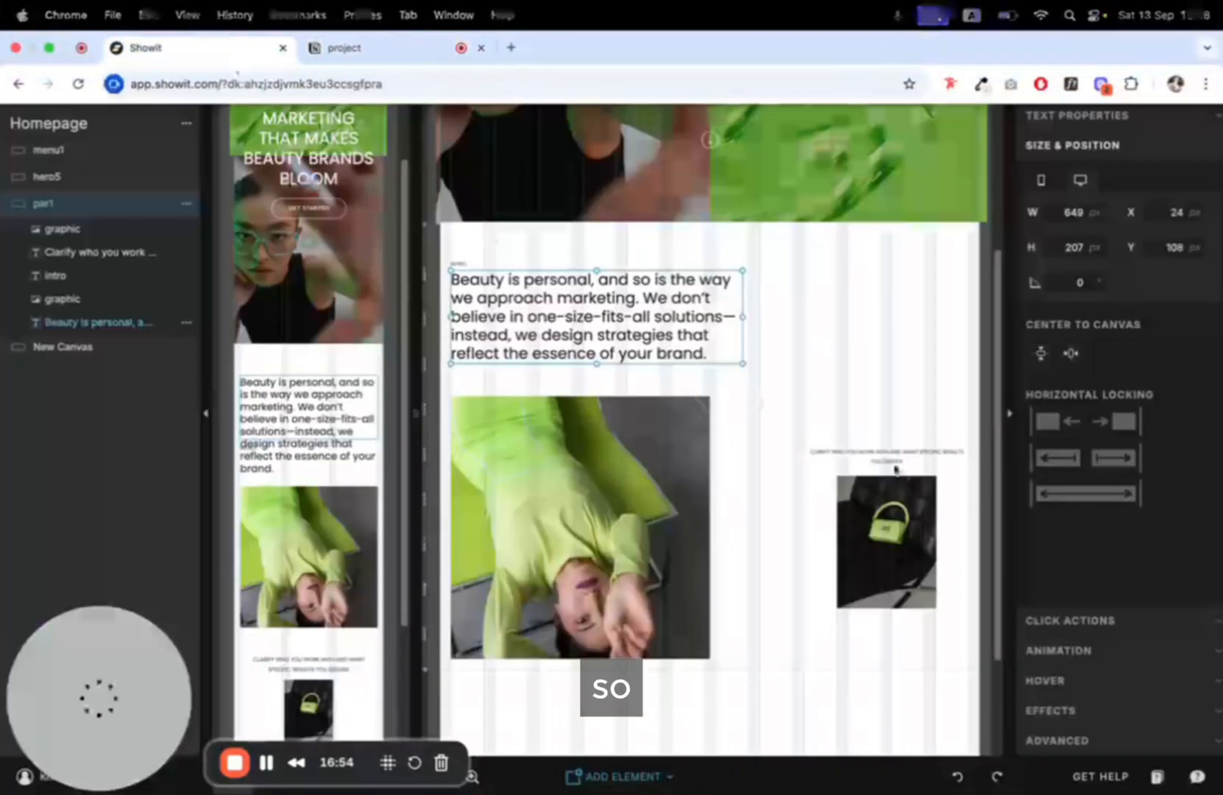
pyautogui.click(883, 450)
pyautogui.doubleClick(879, 451)
pyautogui.press('super+a')
pyautogui.press('super+v')
pyautogui.click(907, 437)
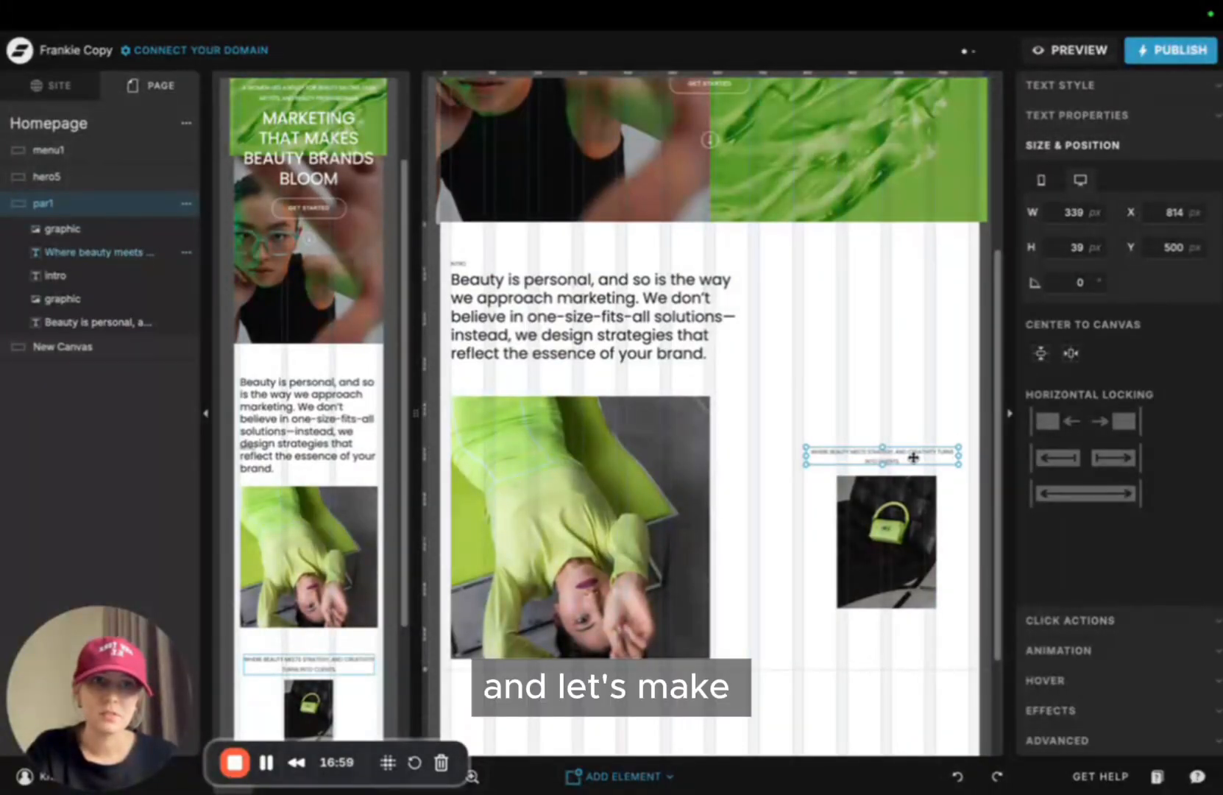
pyautogui.moveTo(913, 457); pyautogui.dragTo(908, 457)
pyautogui.click(903, 386)
# In the mobile layout of par1, move the intro label above the statement, to about X 13, Y 47
pyautogui.scroll(-3, 309, 368)
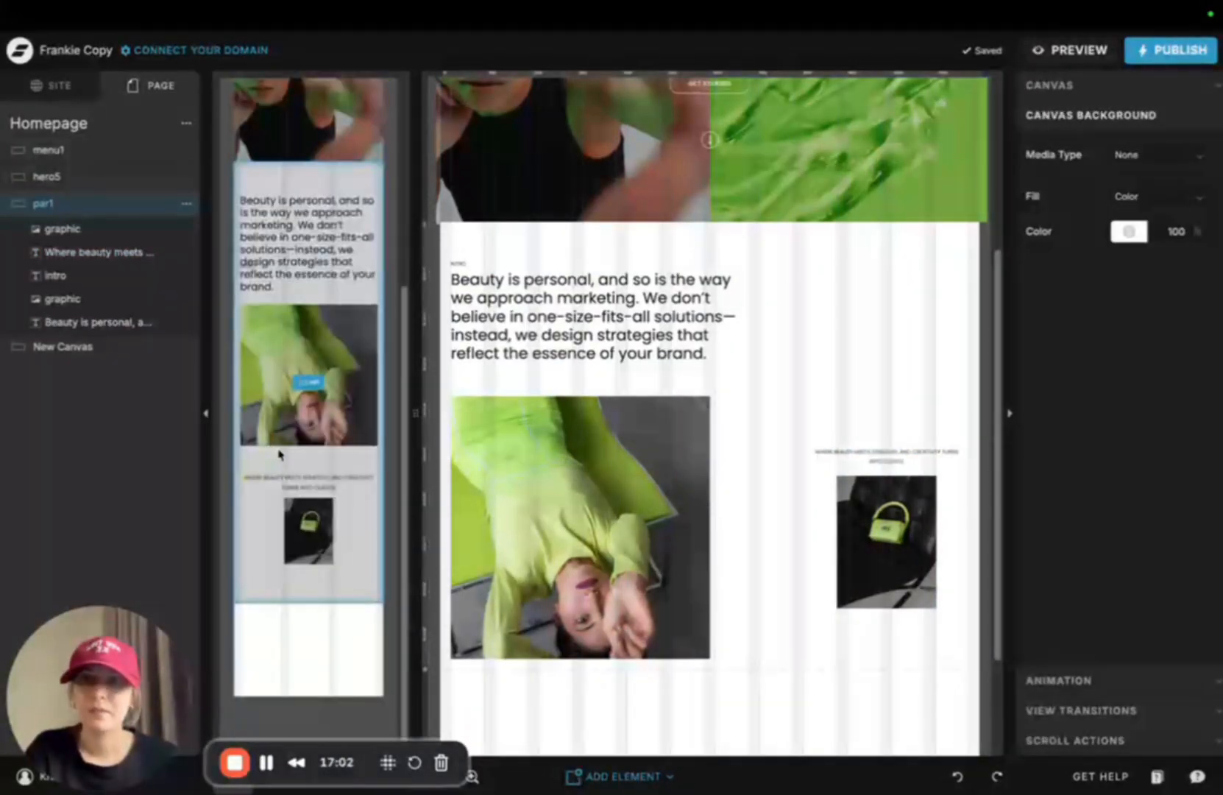
pyautogui.click(309, 484)
pyautogui.click(369, 560)
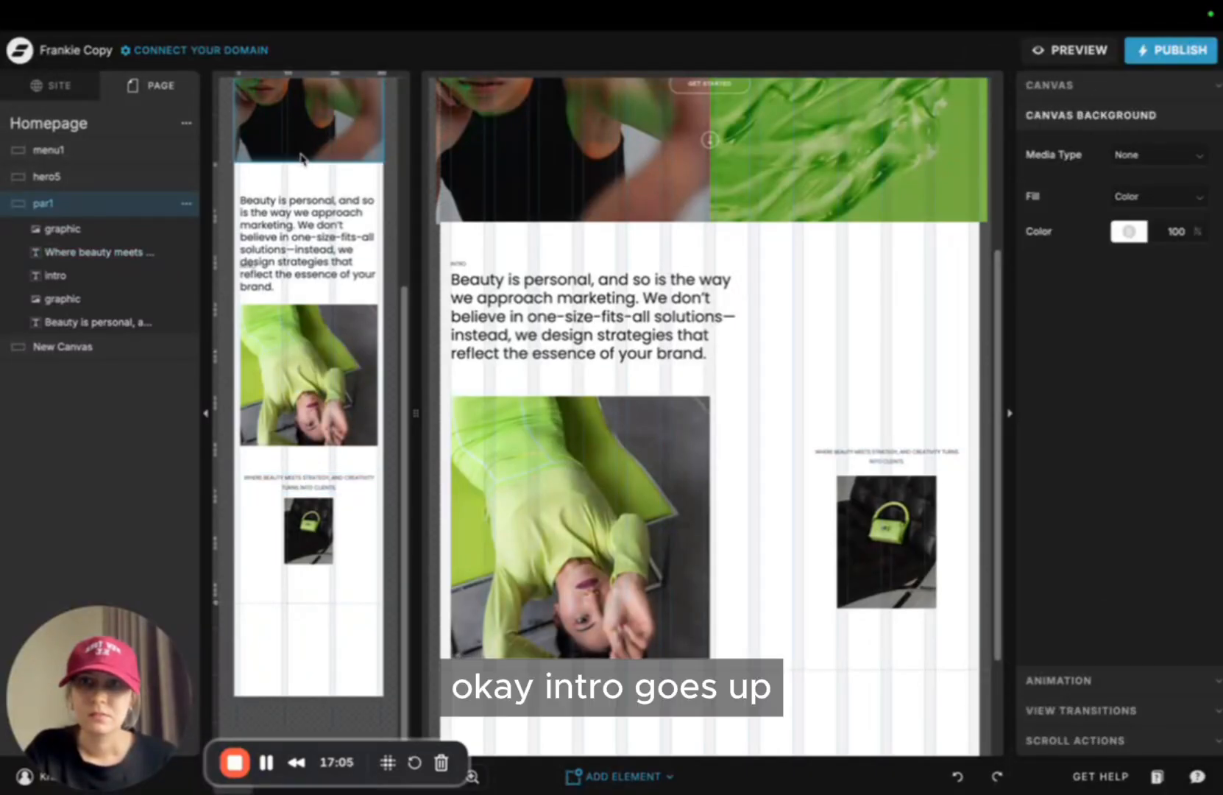
pyautogui.click(251, 185)
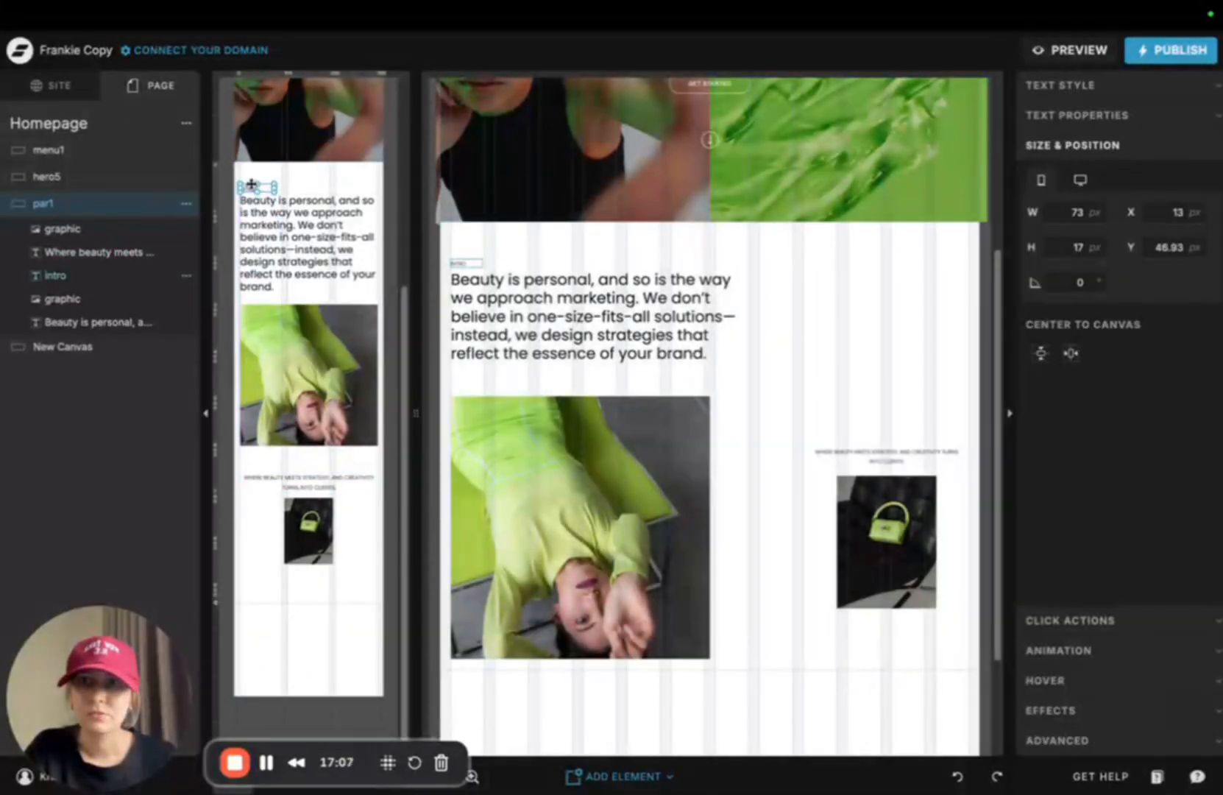
pyautogui.click(296, 181)
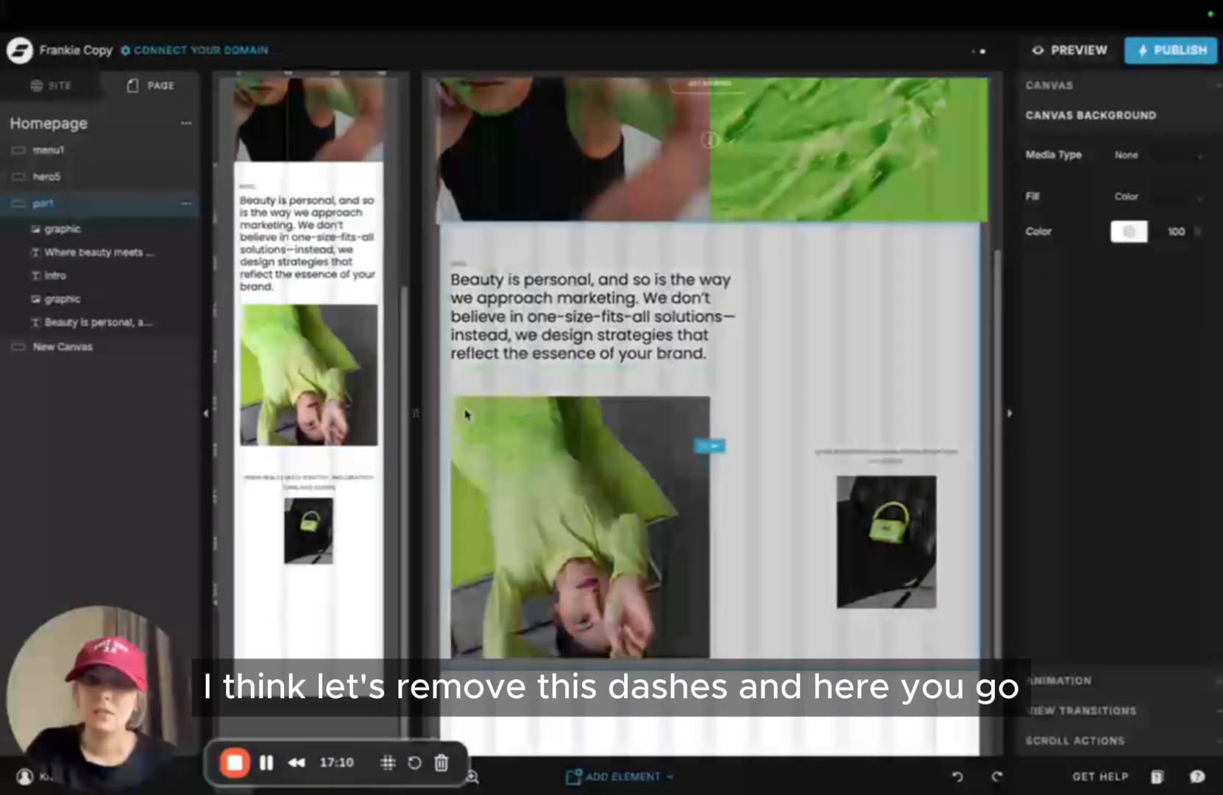
# Remove the dash between "solutions" and "instead" in the par1 statement
pyautogui.click(594, 348)
pyautogui.doubleClick(736, 317)
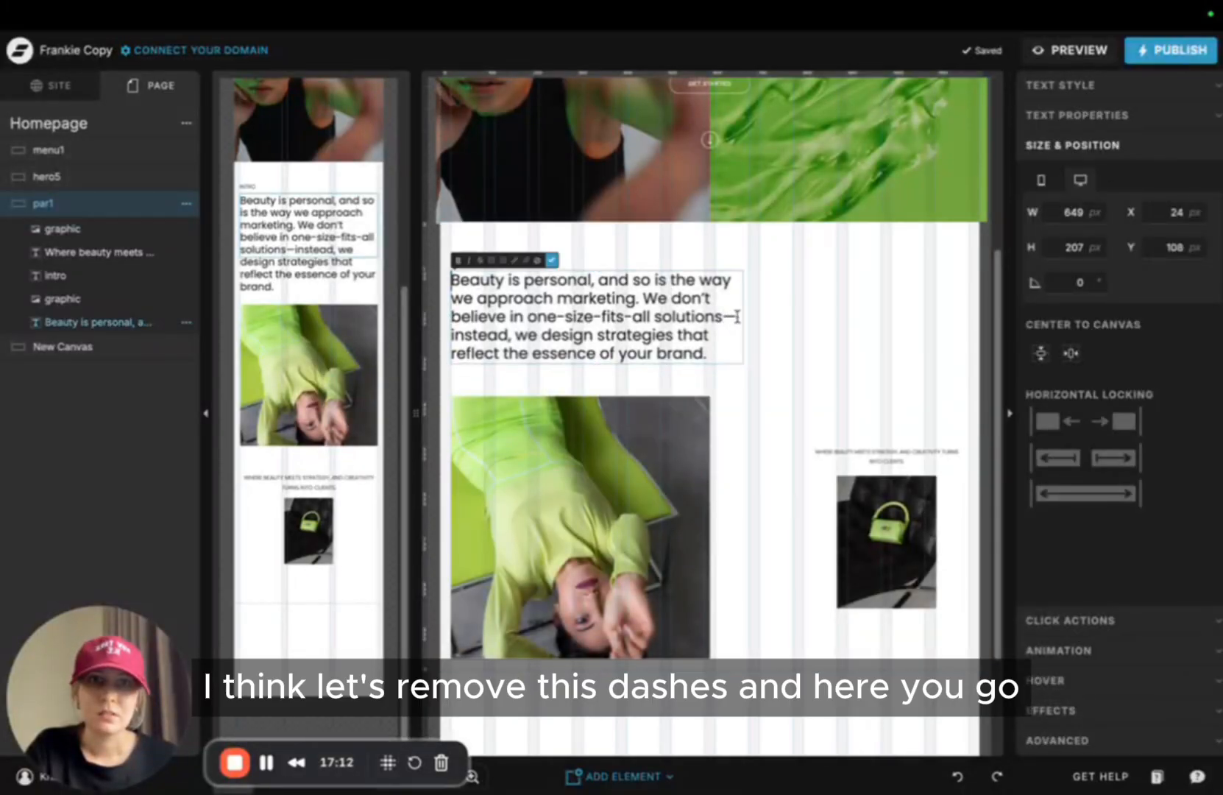
pyautogui.press('BackSpace')
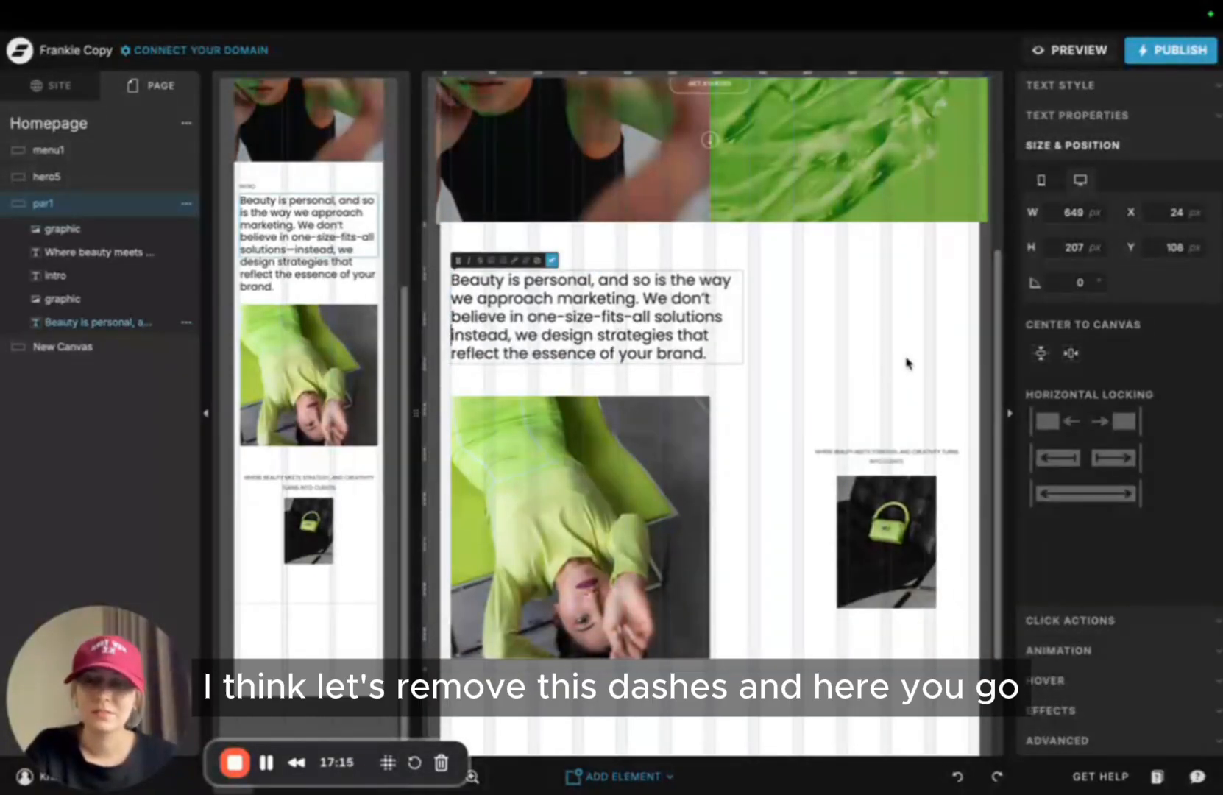
pyautogui.click(822, 337)
# Review the hero and intro sections of the homepage in the desktop and mobile layouts
pyautogui.scroll(4, 794, 356)
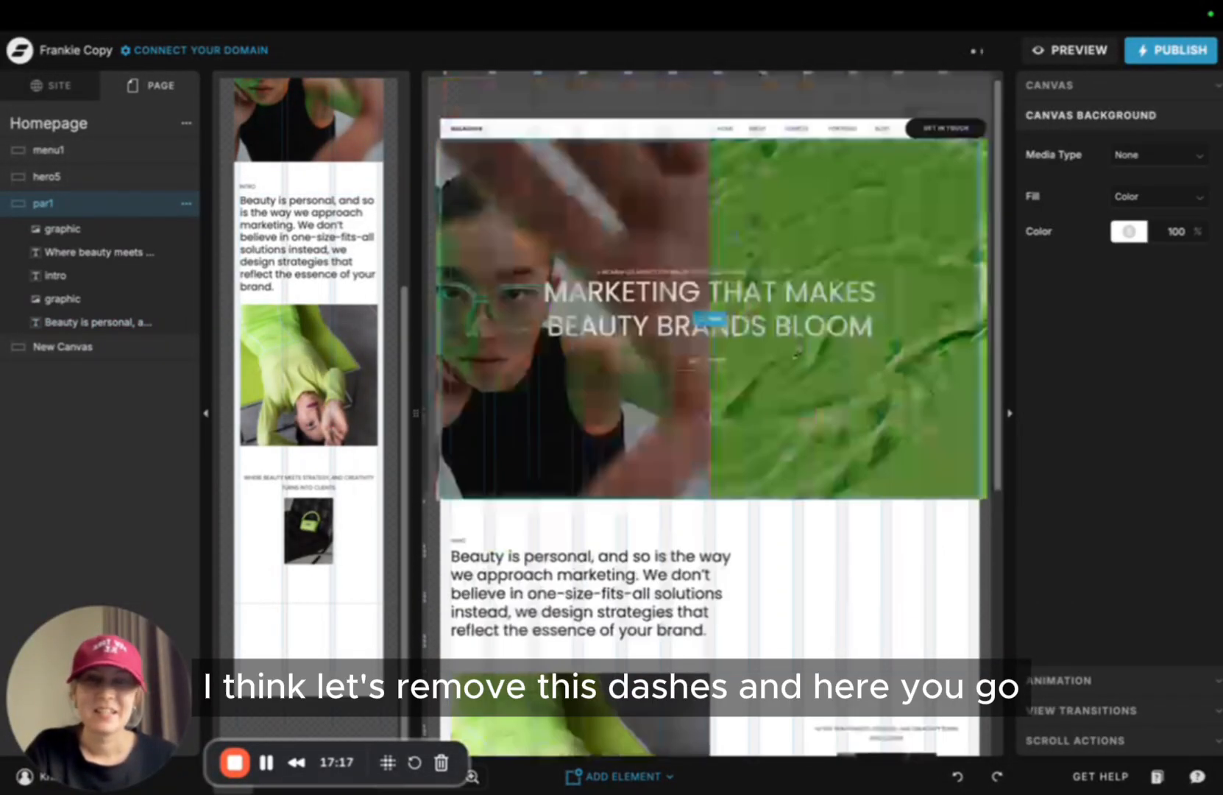
pyautogui.scroll(-6, 792, 317)
pyautogui.click(713, 570)
pyautogui.scroll(1, 748, 376)
pyautogui.scroll(5, 747, 375)
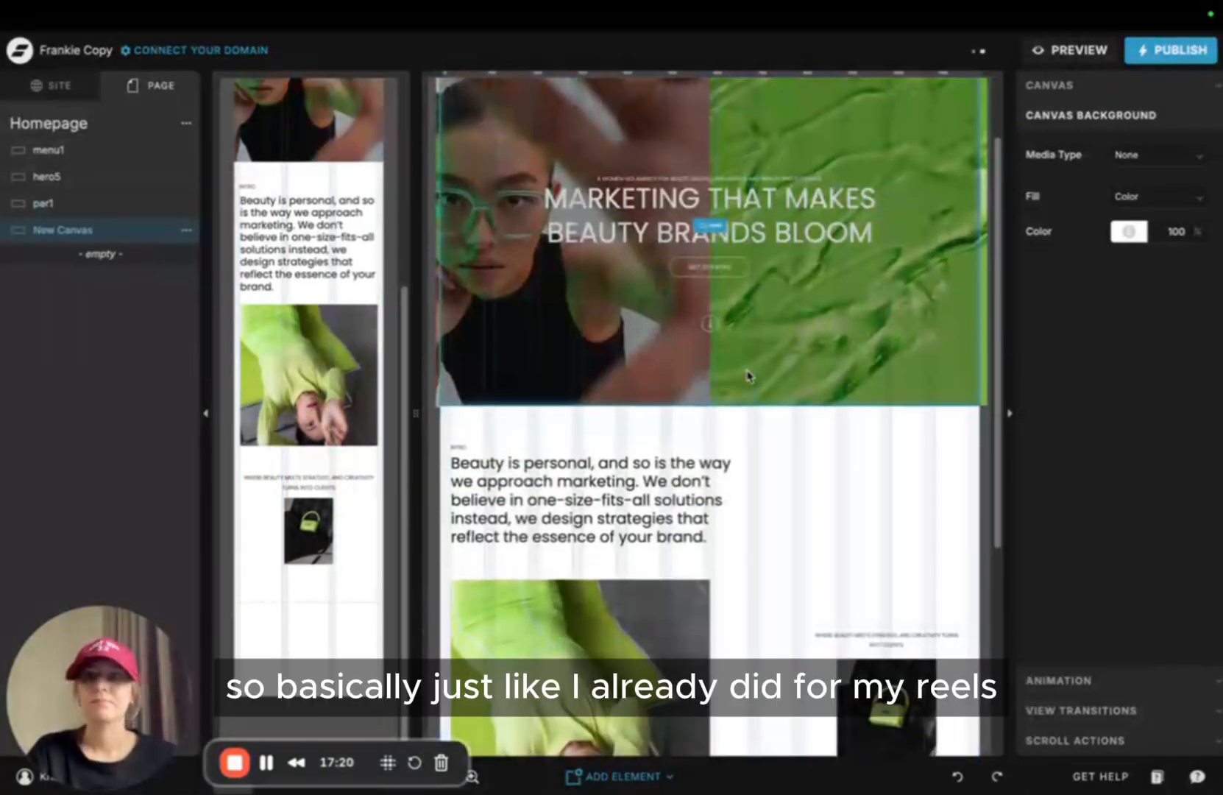
pyautogui.scroll(-6, 790, 379)
pyautogui.click(778, 236)
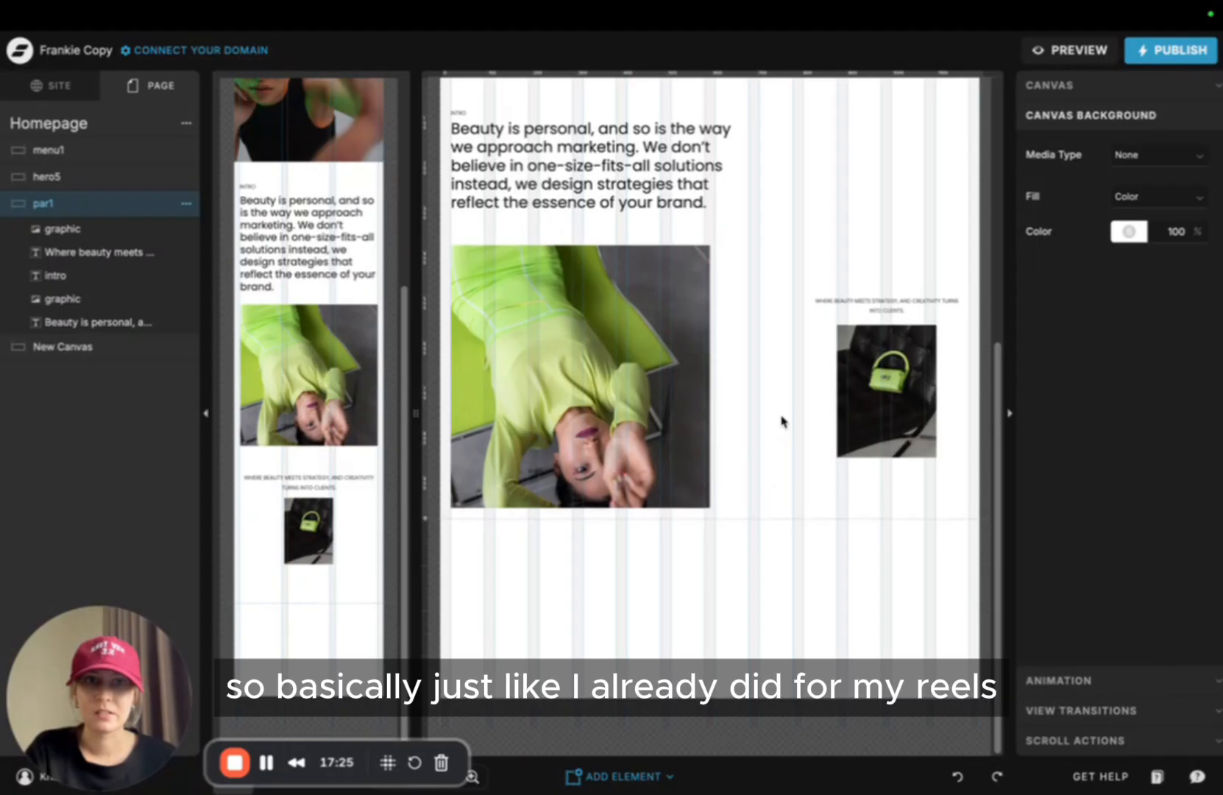
pyautogui.scroll(5, 783, 420)
pyautogui.click(301, 149)
pyautogui.scroll(-5, 719, 271)
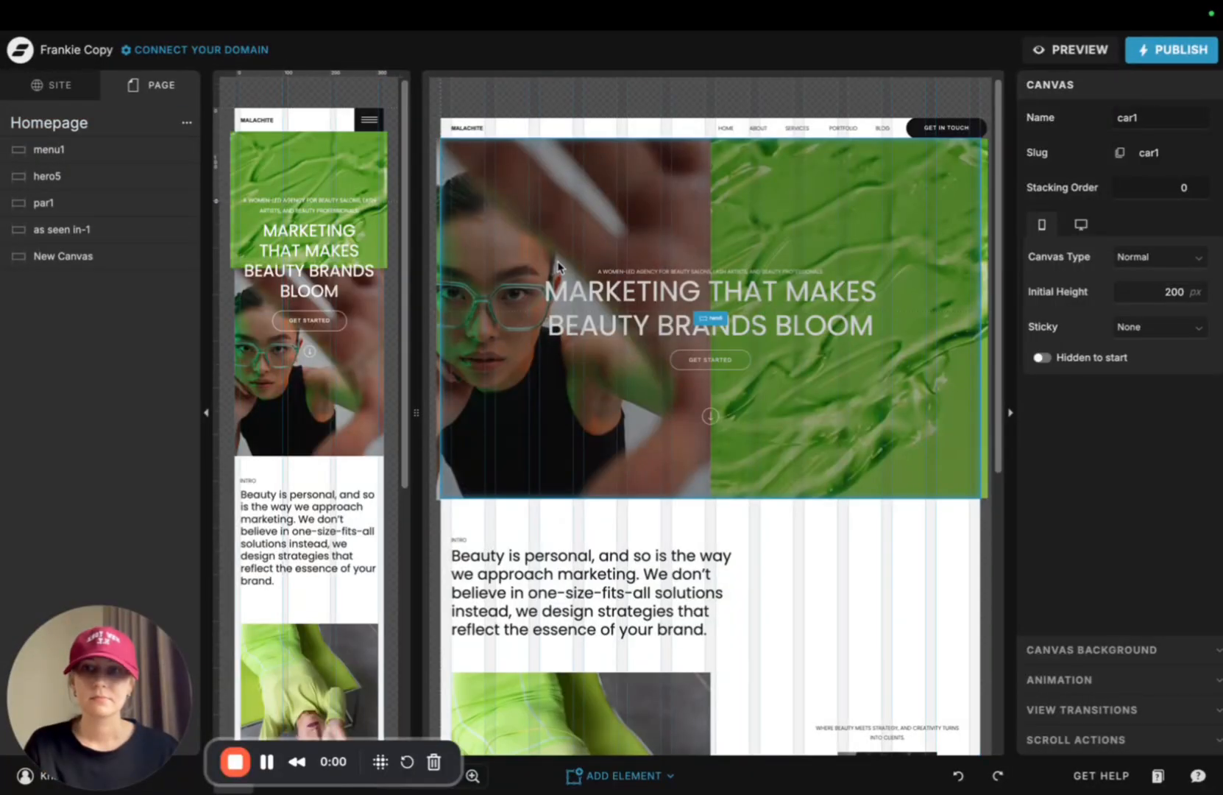
# Inspect the as seen in-1 canvas with the magazine logos and the empty canvas below it
pyautogui.scroll(-5, 715, 212)
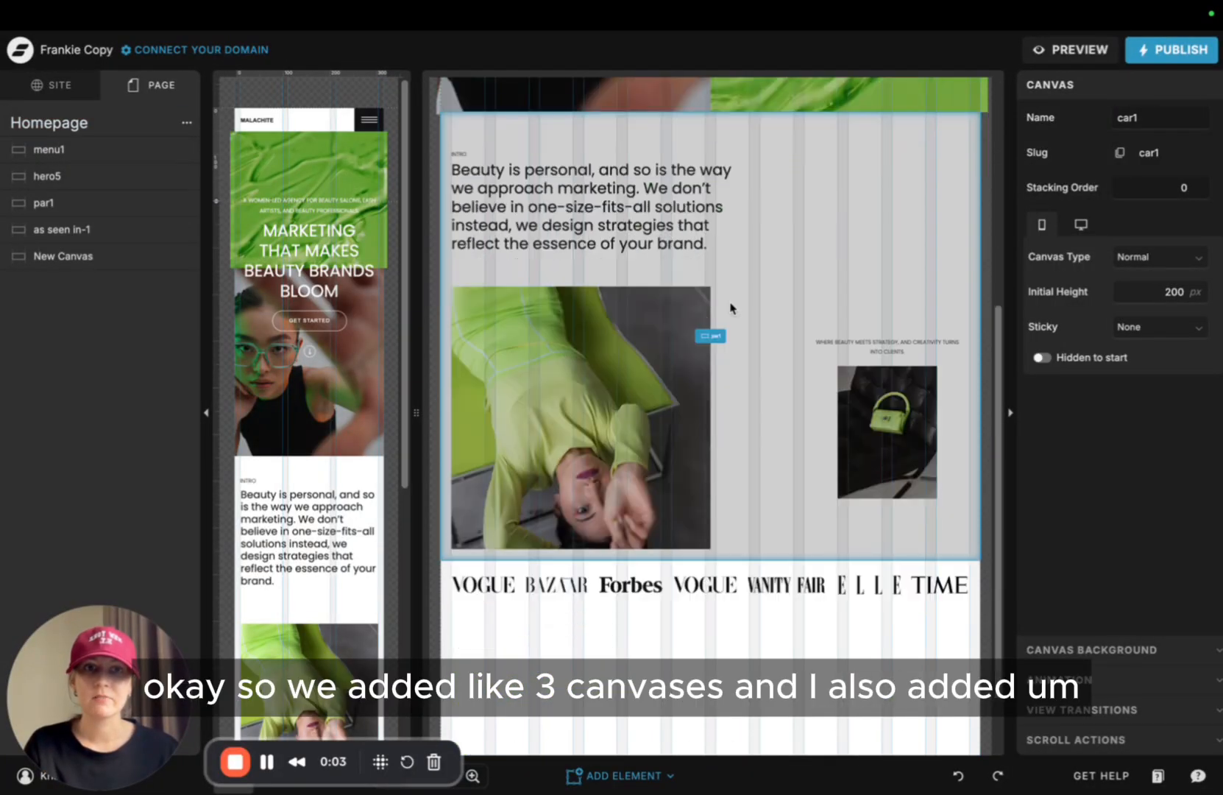
pyautogui.click(577, 588)
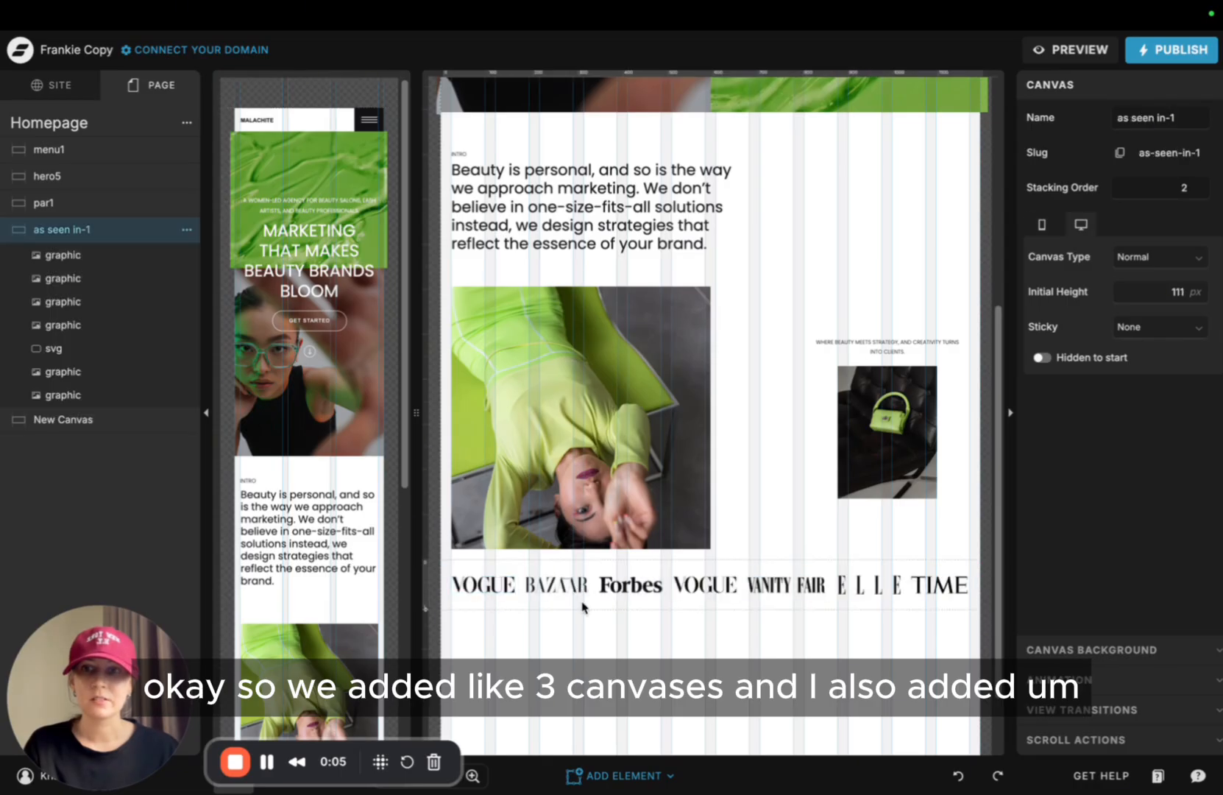
pyautogui.click(575, 636)
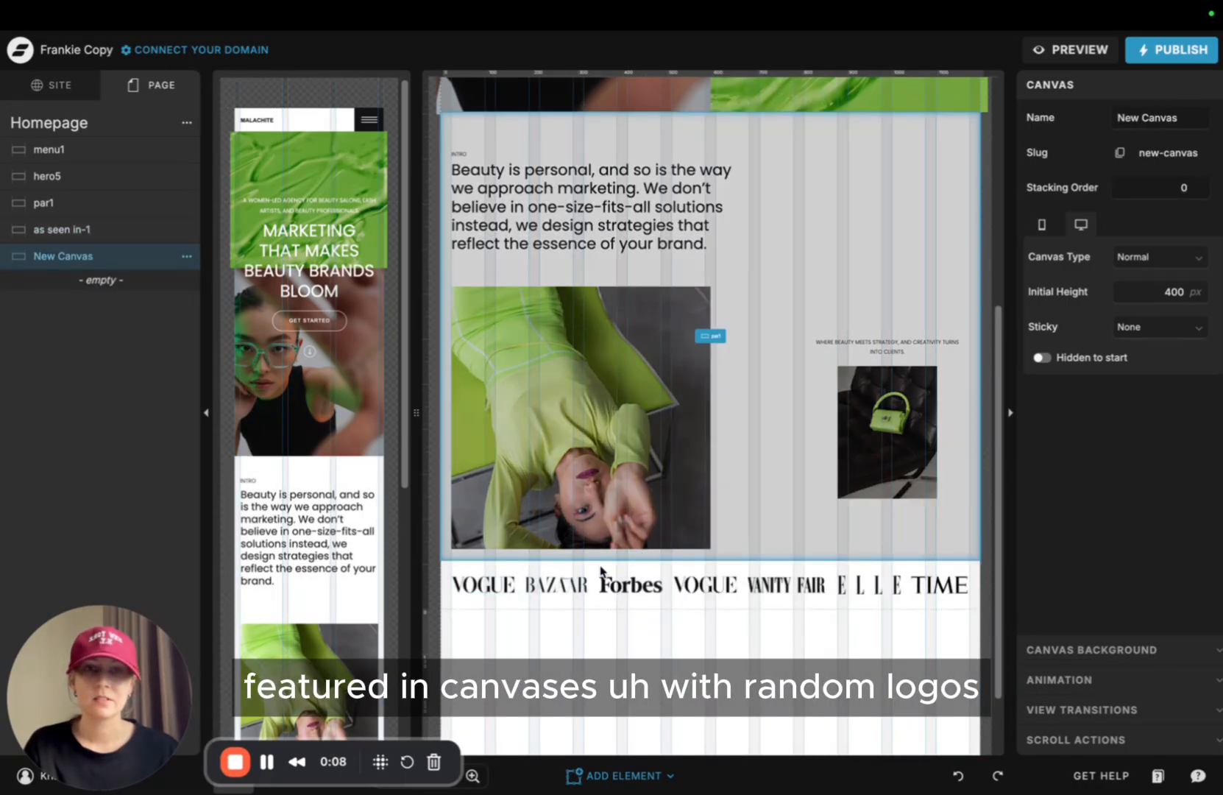
pyautogui.click(553, 593)
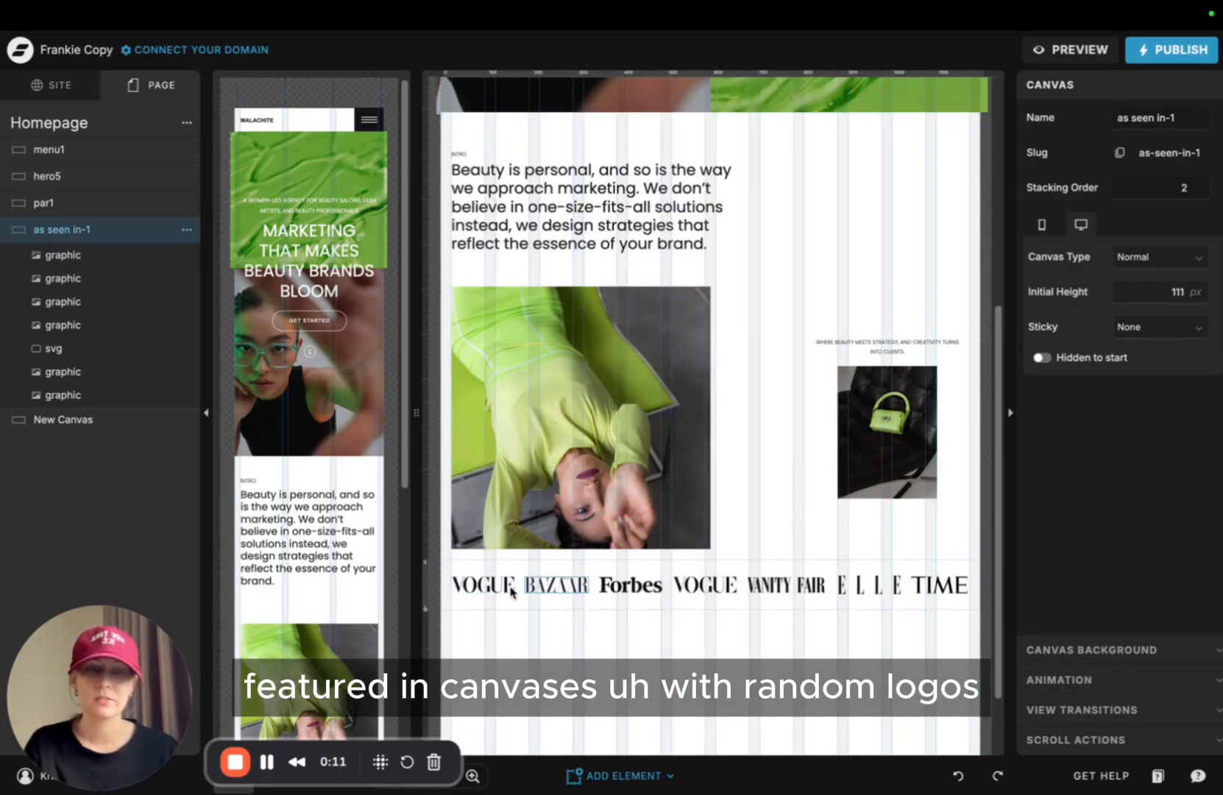
# Open the Home example page and review its canvases for the homepage's next sections, including the featured projects canvas
pyautogui.click(187, 122)
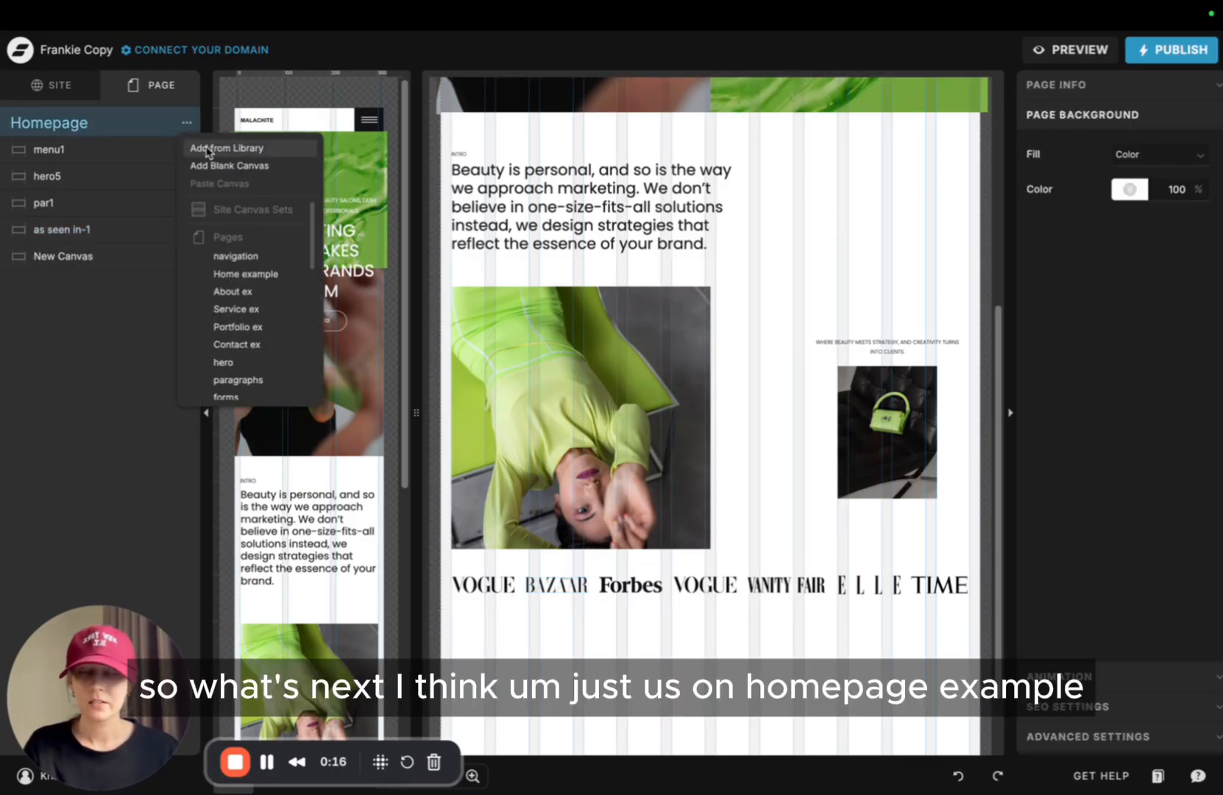
pyautogui.click(209, 149)
pyautogui.scroll(5, 81, 242)
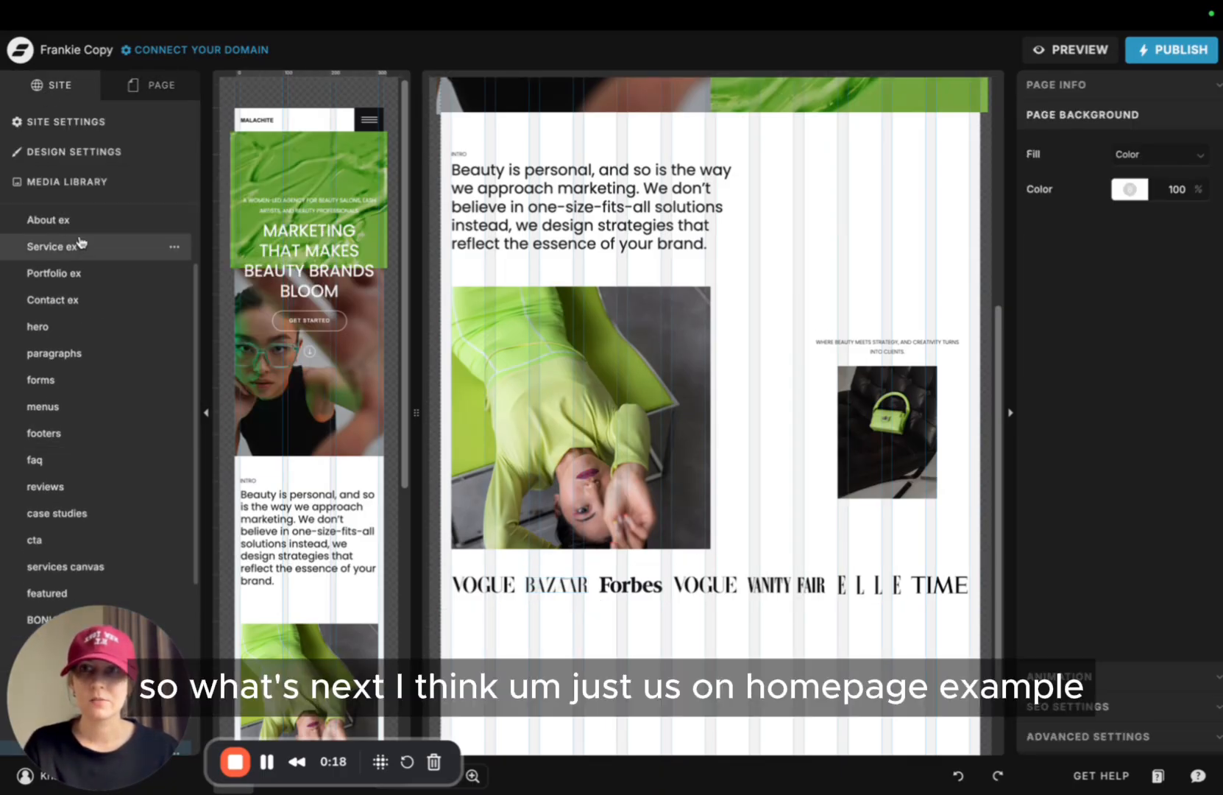
pyautogui.scroll(1, 81, 243)
pyautogui.click(81, 230)
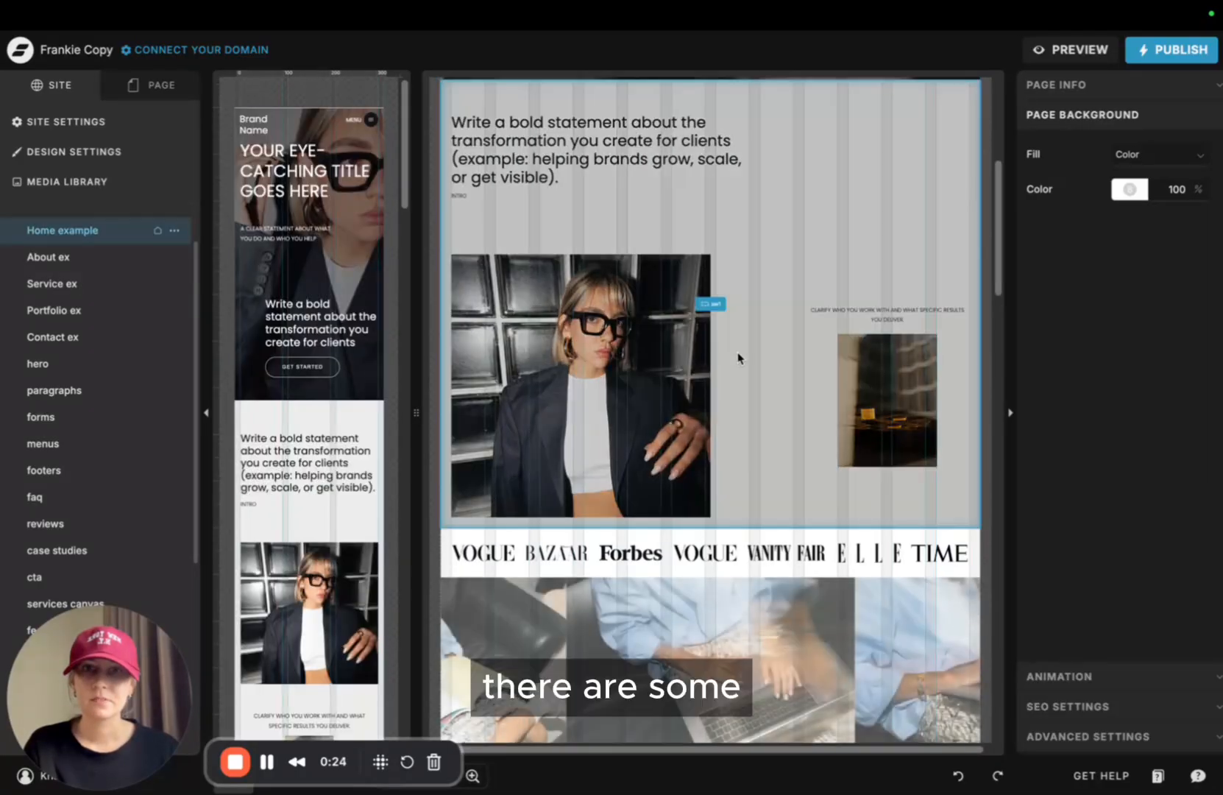
pyautogui.scroll(-10, 694, 337)
pyautogui.scroll(-12, 694, 337)
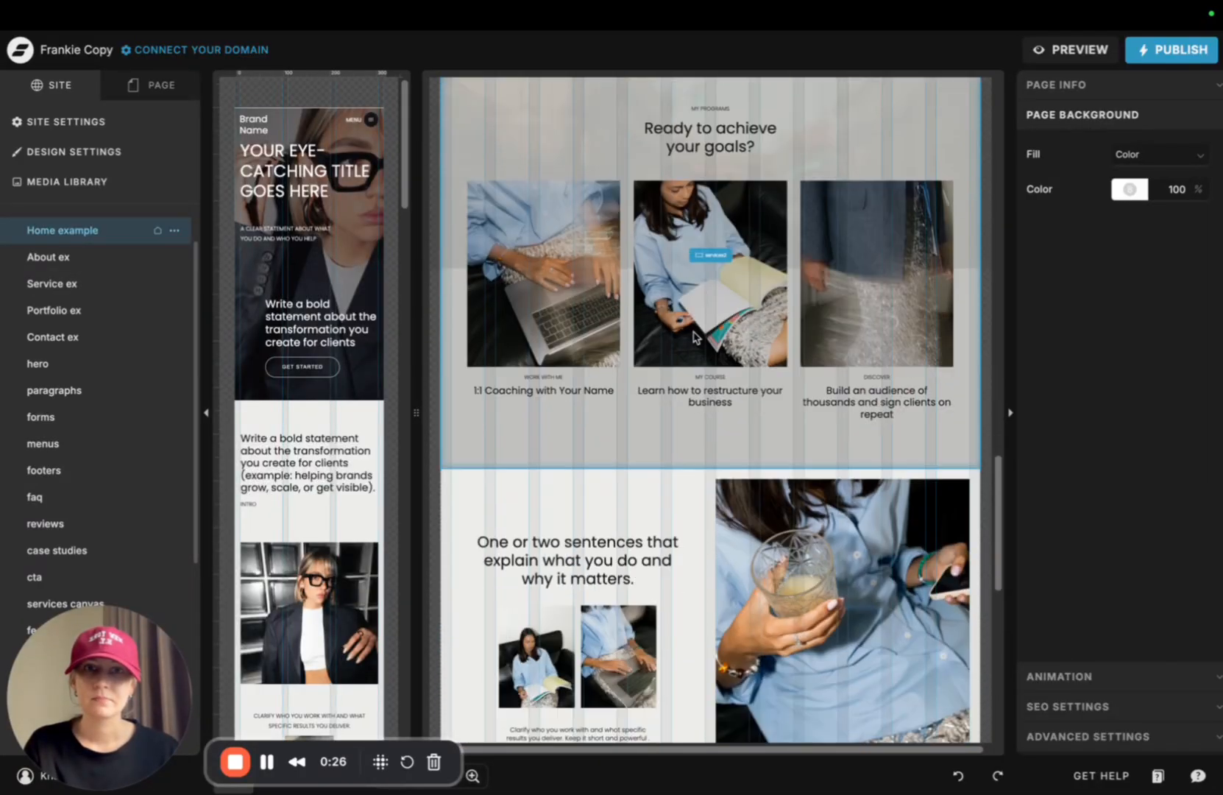
pyautogui.scroll(15, 694, 337)
pyautogui.scroll(4, 694, 337)
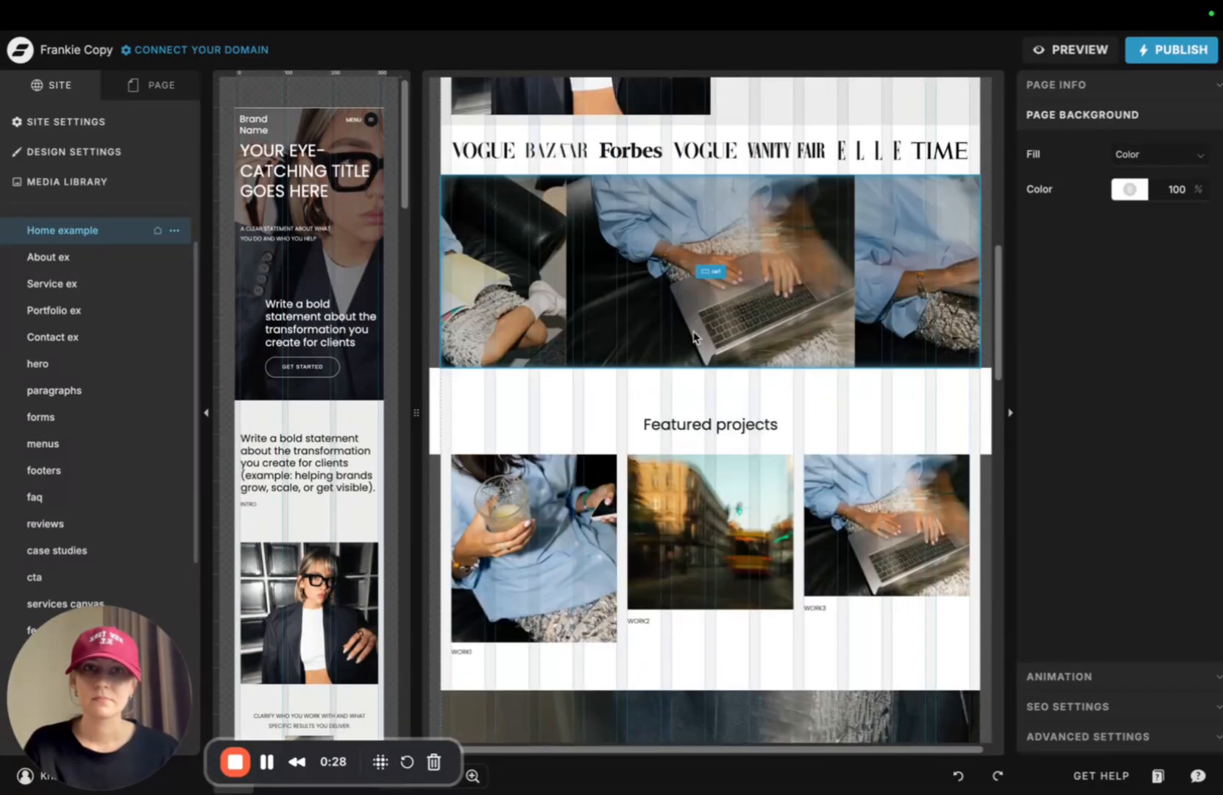
pyautogui.click(665, 421)
pyautogui.scroll(-5, 73, 519)
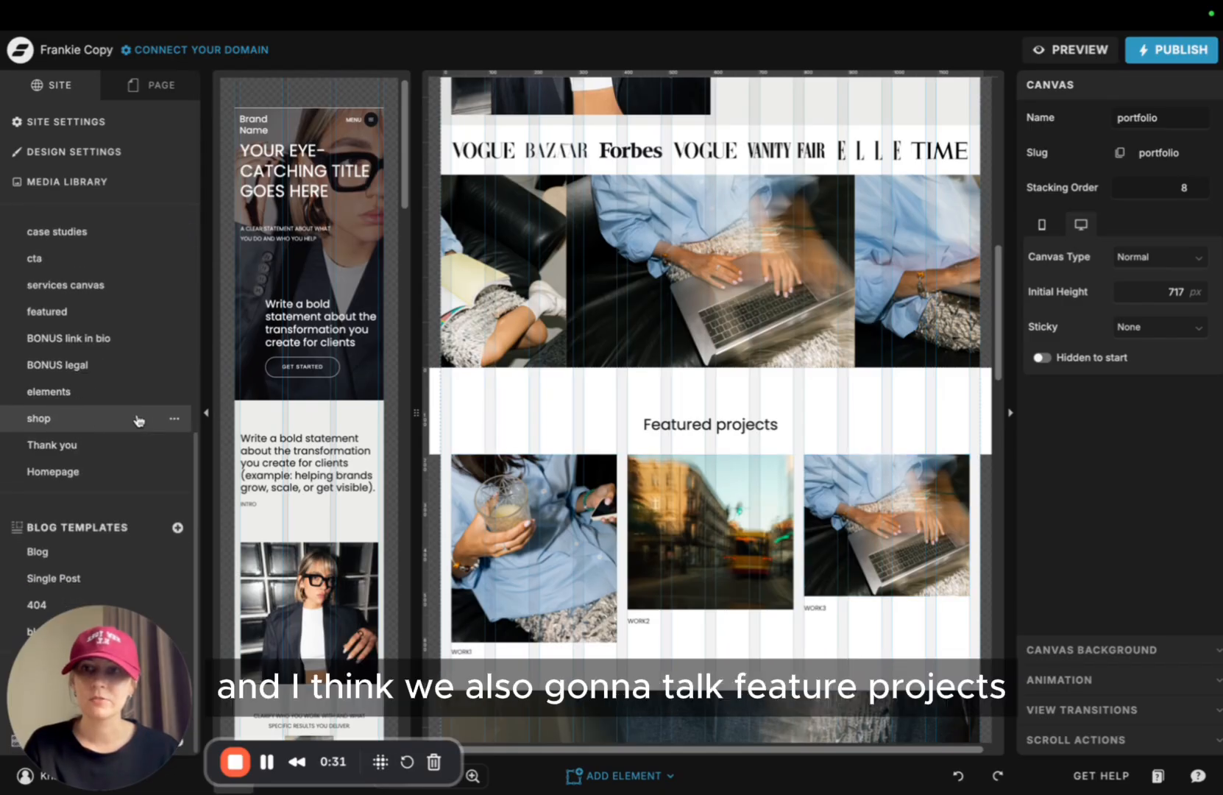
# Return to the Homepage and open the Case Studies page in the current site's canvas library
pyautogui.click(68, 471)
pyautogui.click(151, 84)
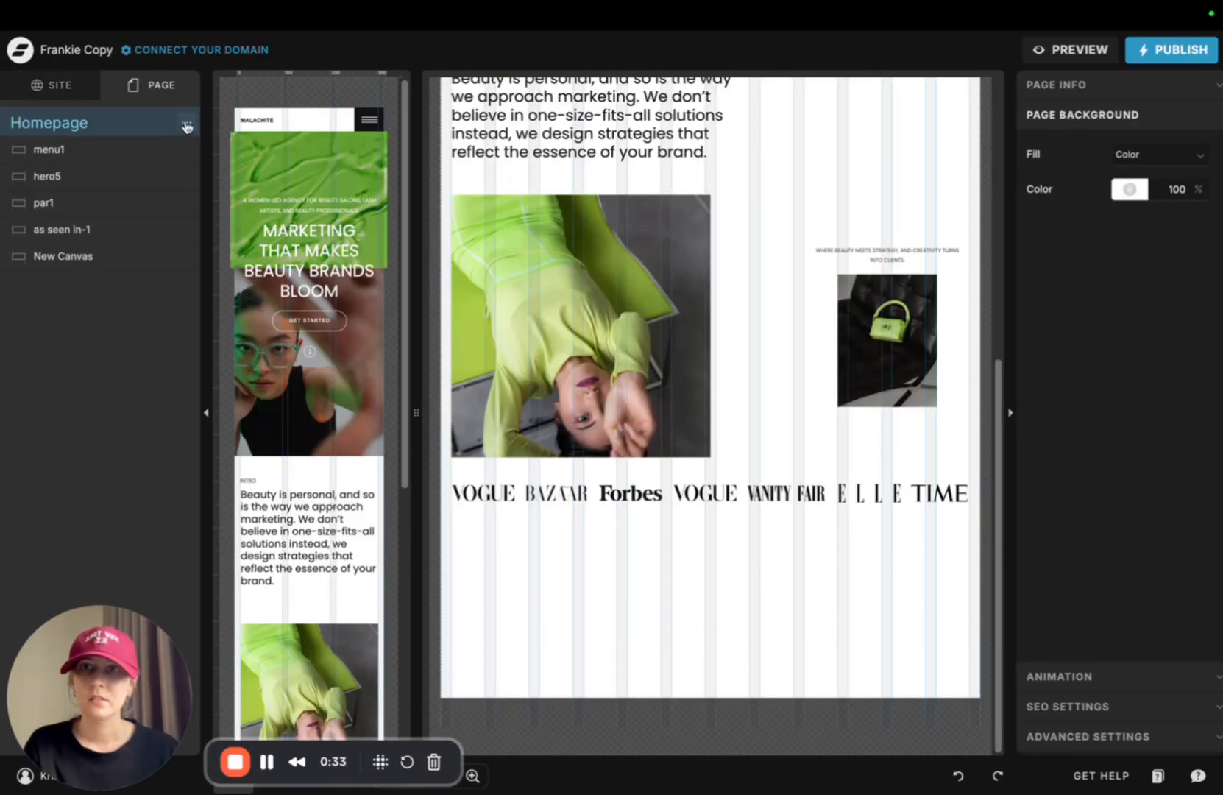
pyautogui.click(183, 123)
pyautogui.click(234, 153)
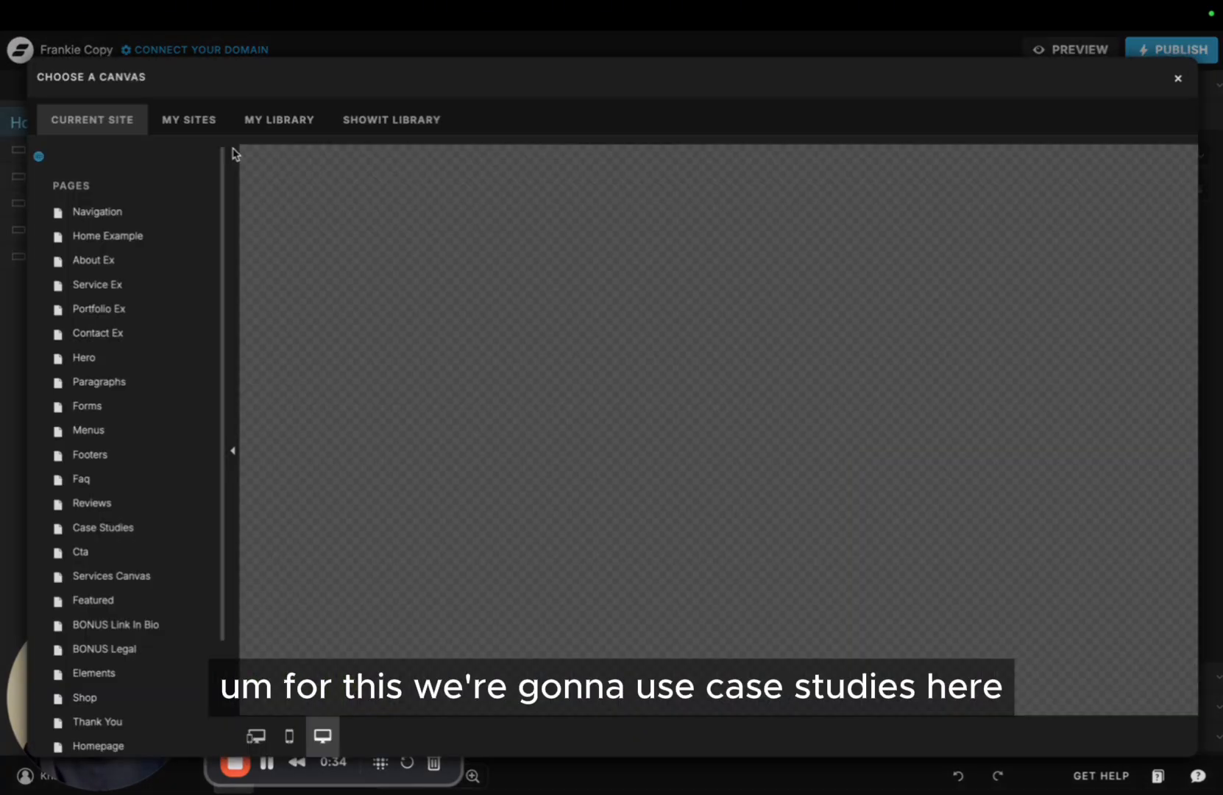
pyautogui.click(135, 529)
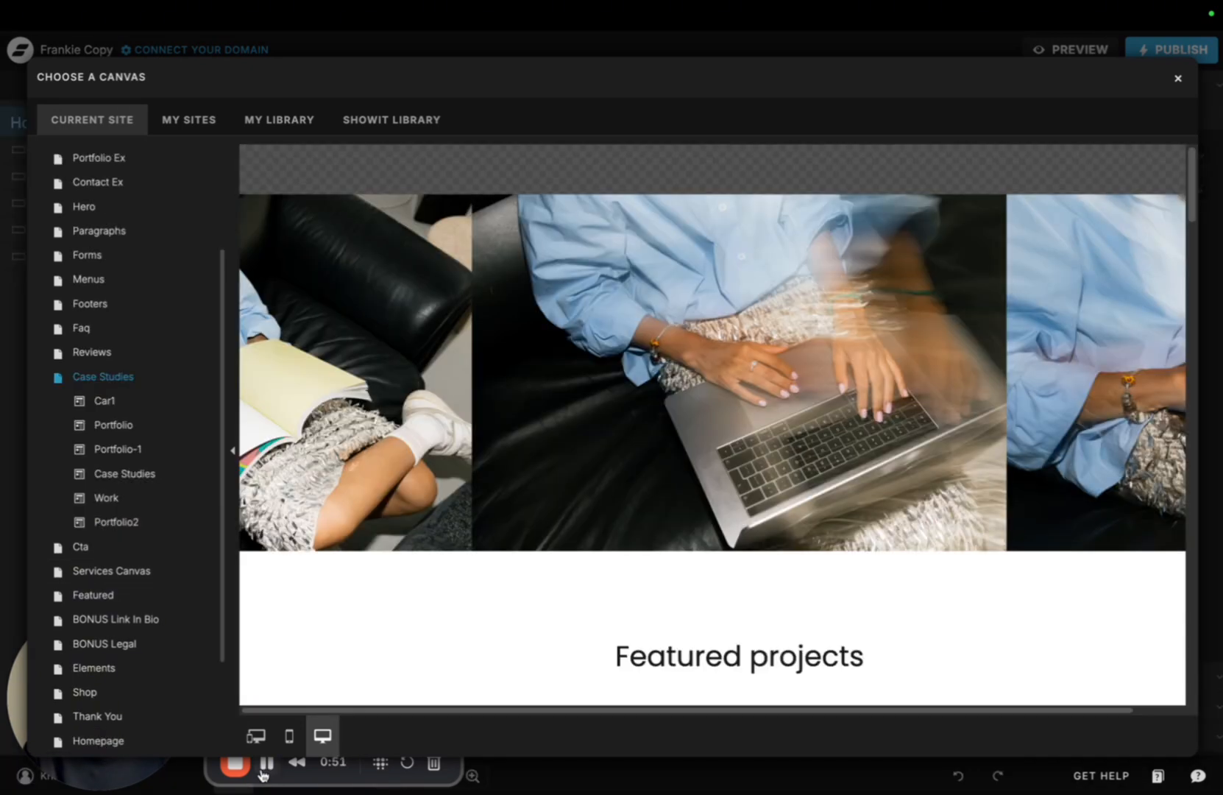
# Examine the portfolio and case study layouts offered on the Case Studies page of the canvas library
pyautogui.moveTo(1191, 177); pyautogui.dragTo(1210, 356)
pyautogui.scroll(-10, 752, 403)
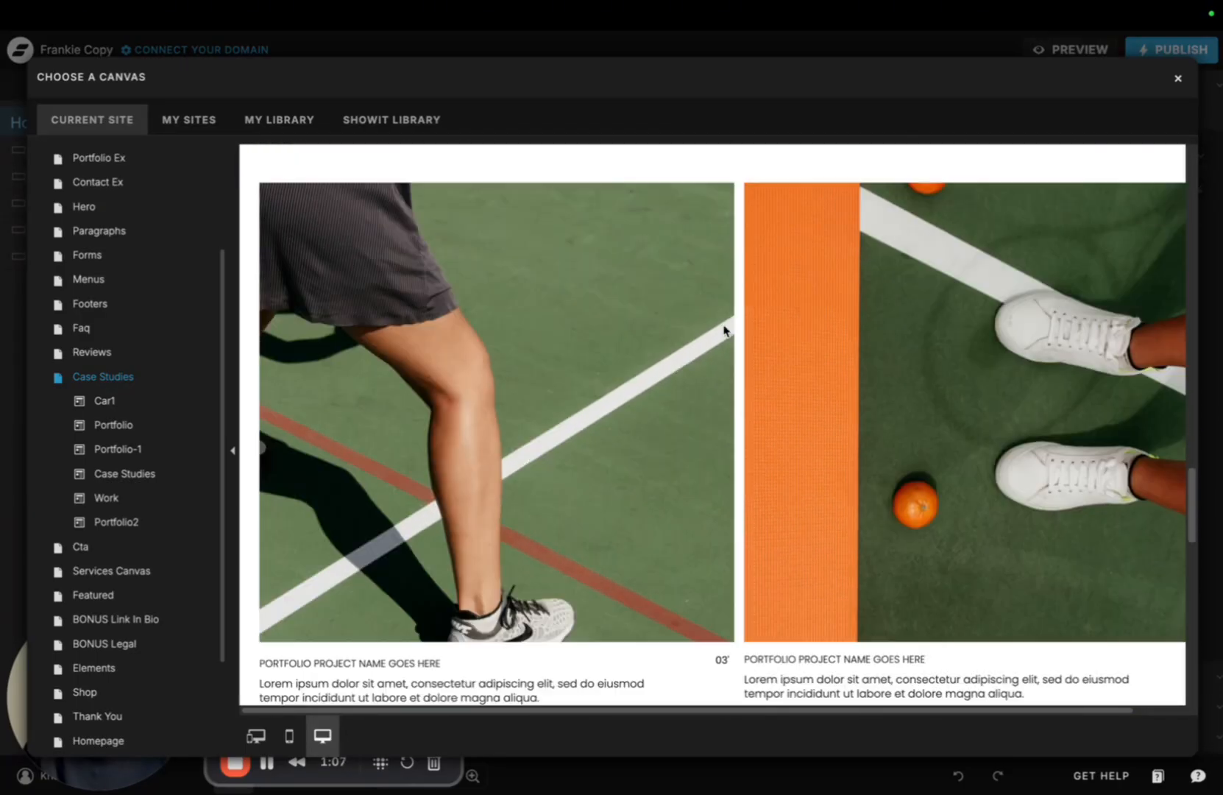
pyautogui.scroll(15, 723, 330)
pyautogui.scroll(-2, 500, 366)
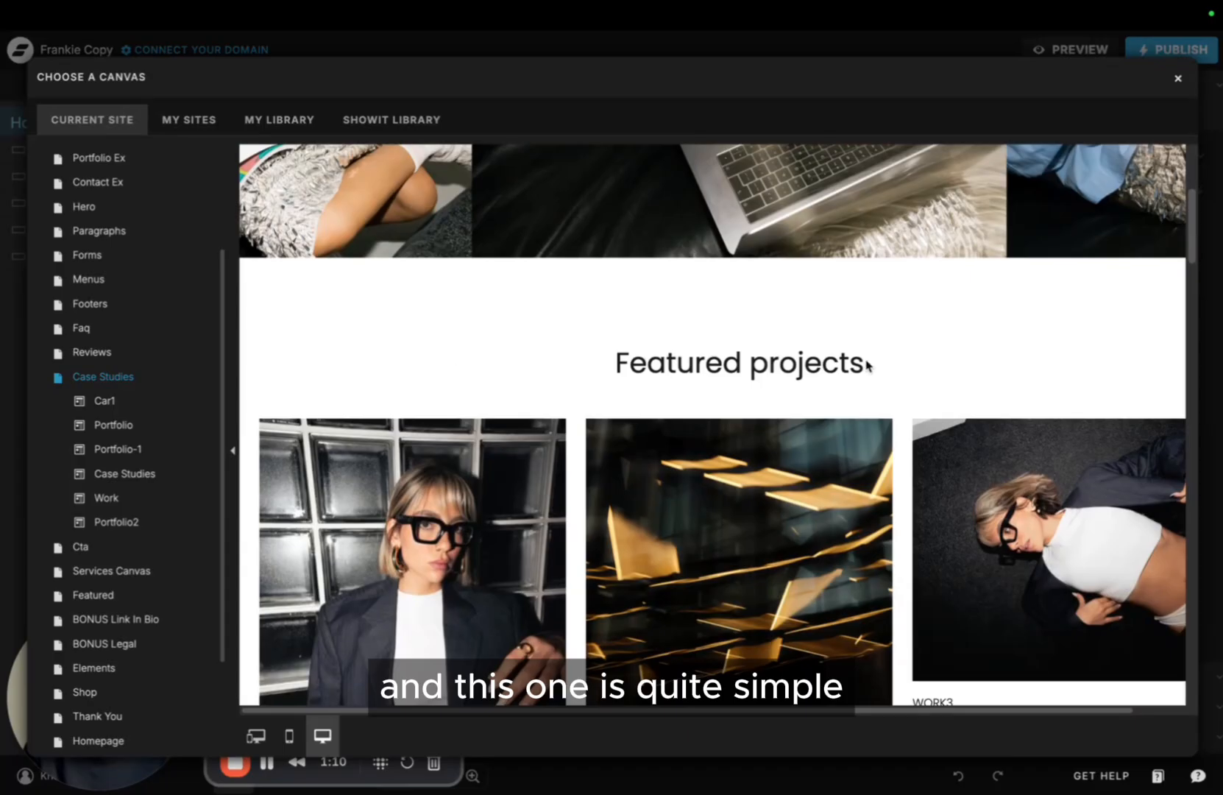
pyautogui.click(126, 377)
pyautogui.click(118, 378)
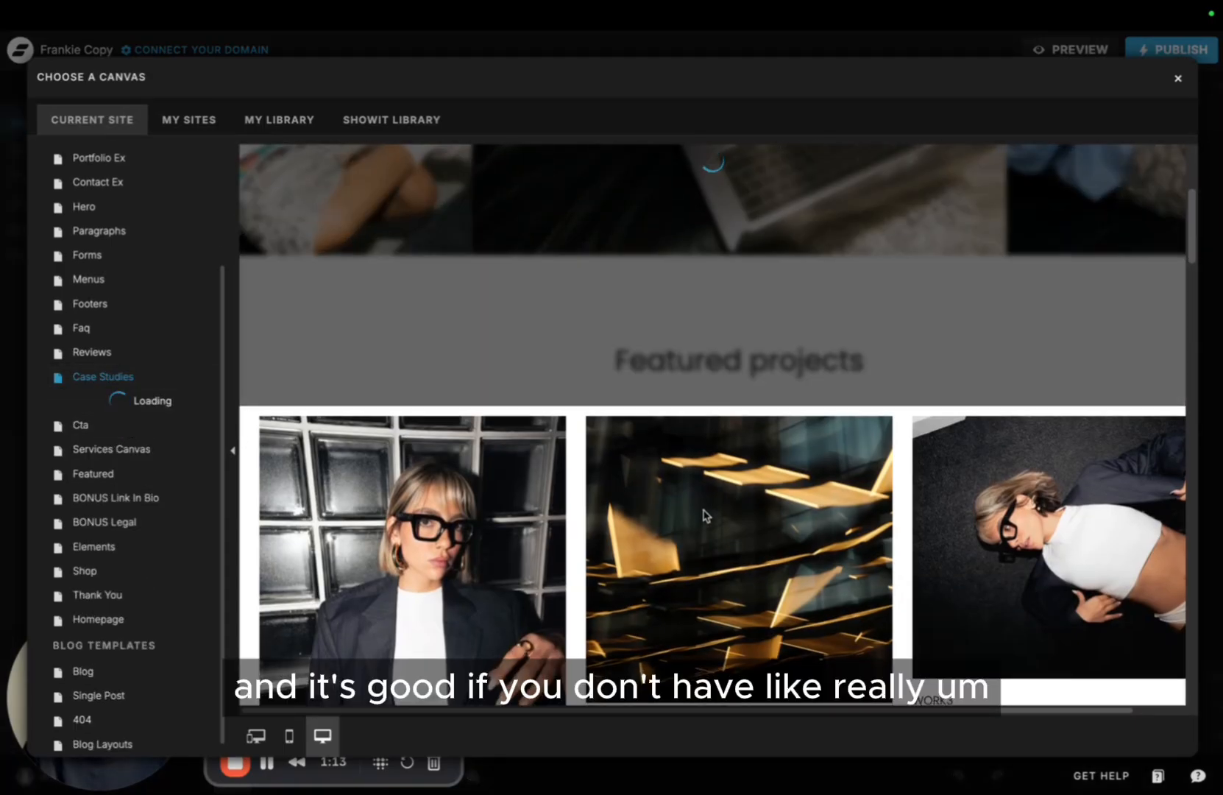
pyautogui.scroll(-4, 464, 311)
pyautogui.scroll(2, 576, 346)
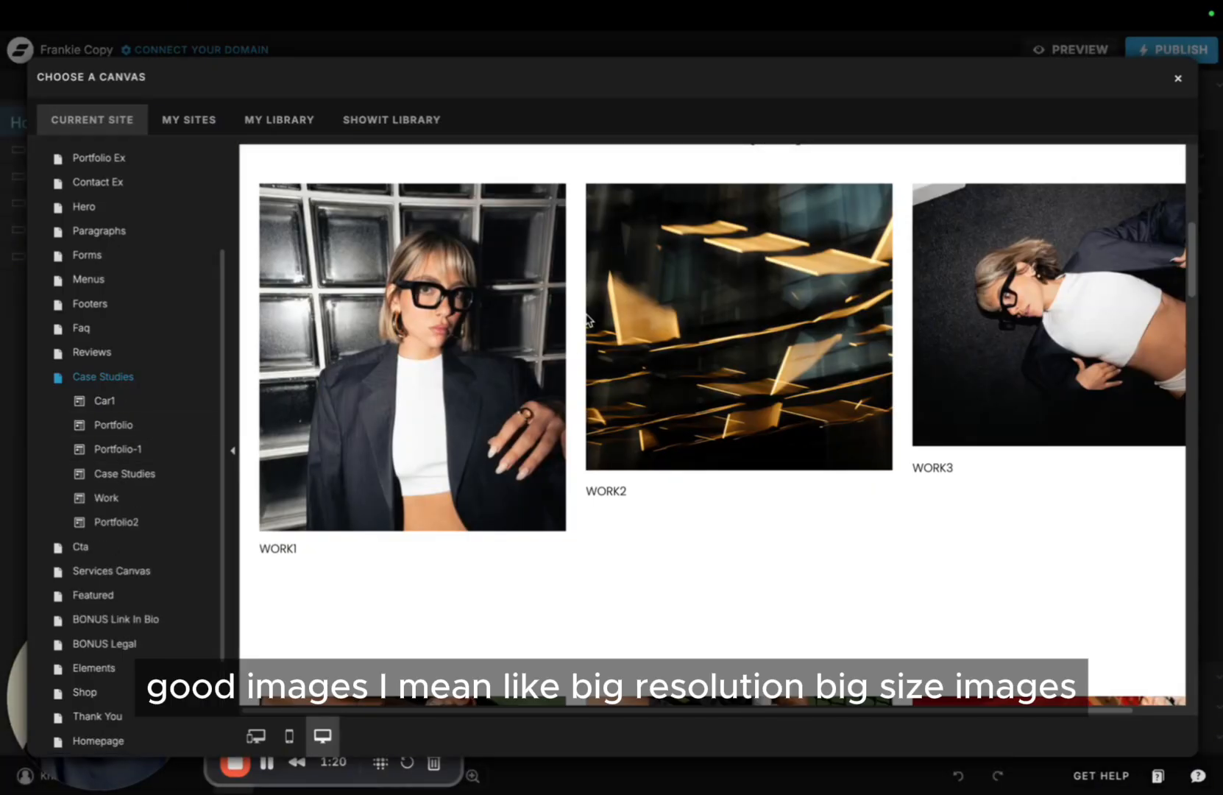
# Compare the Portfolio and Portfolio-1 canvases and add Portfolio to the homepage
pyautogui.click(125, 425)
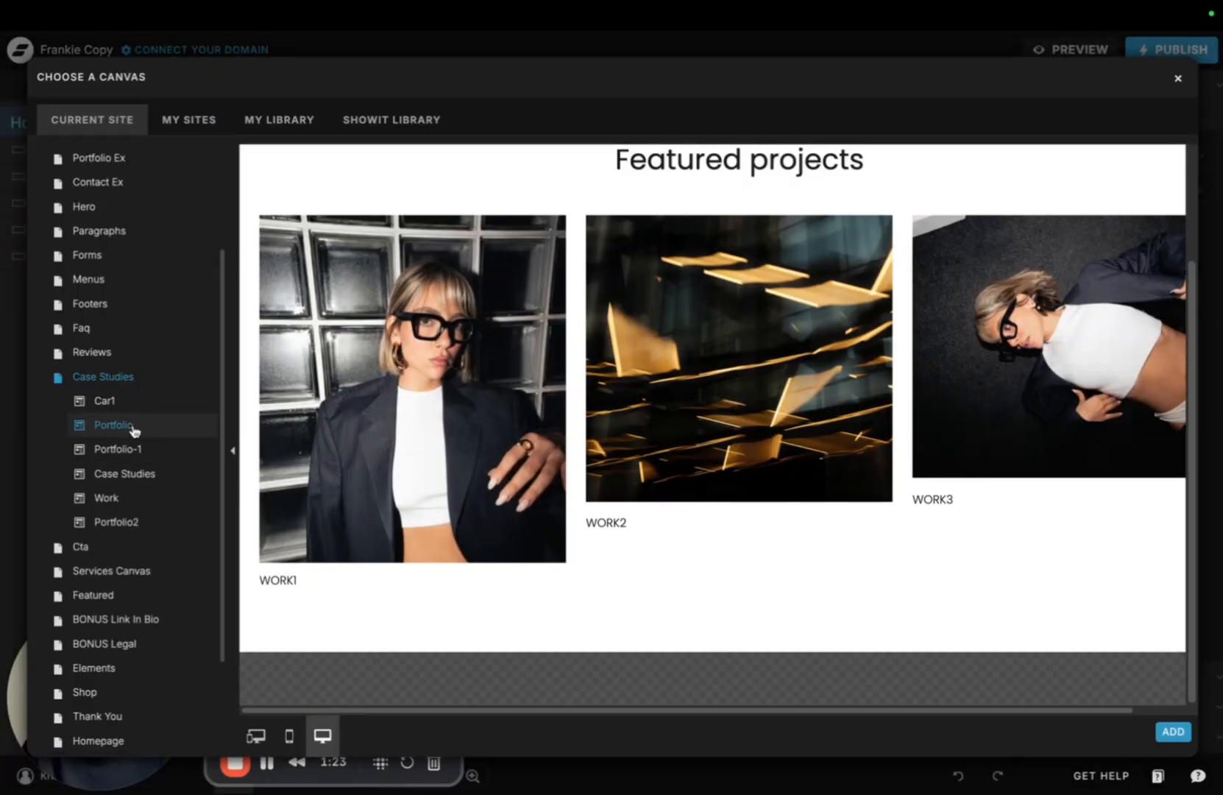
pyautogui.click(126, 450)
pyautogui.click(125, 425)
pyautogui.click(1172, 731)
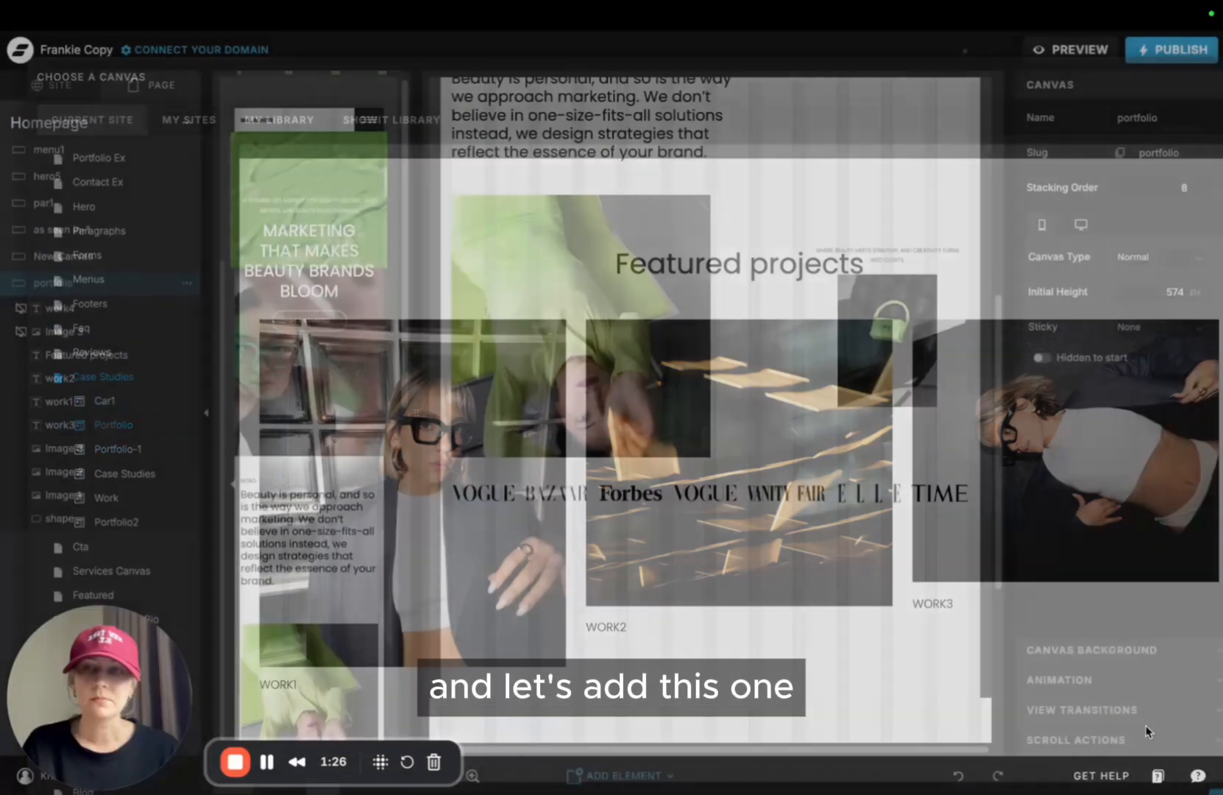
# Add the Portfolio-1 canvas from the site's Case Studies page to the homepage
pyautogui.click(185, 124)
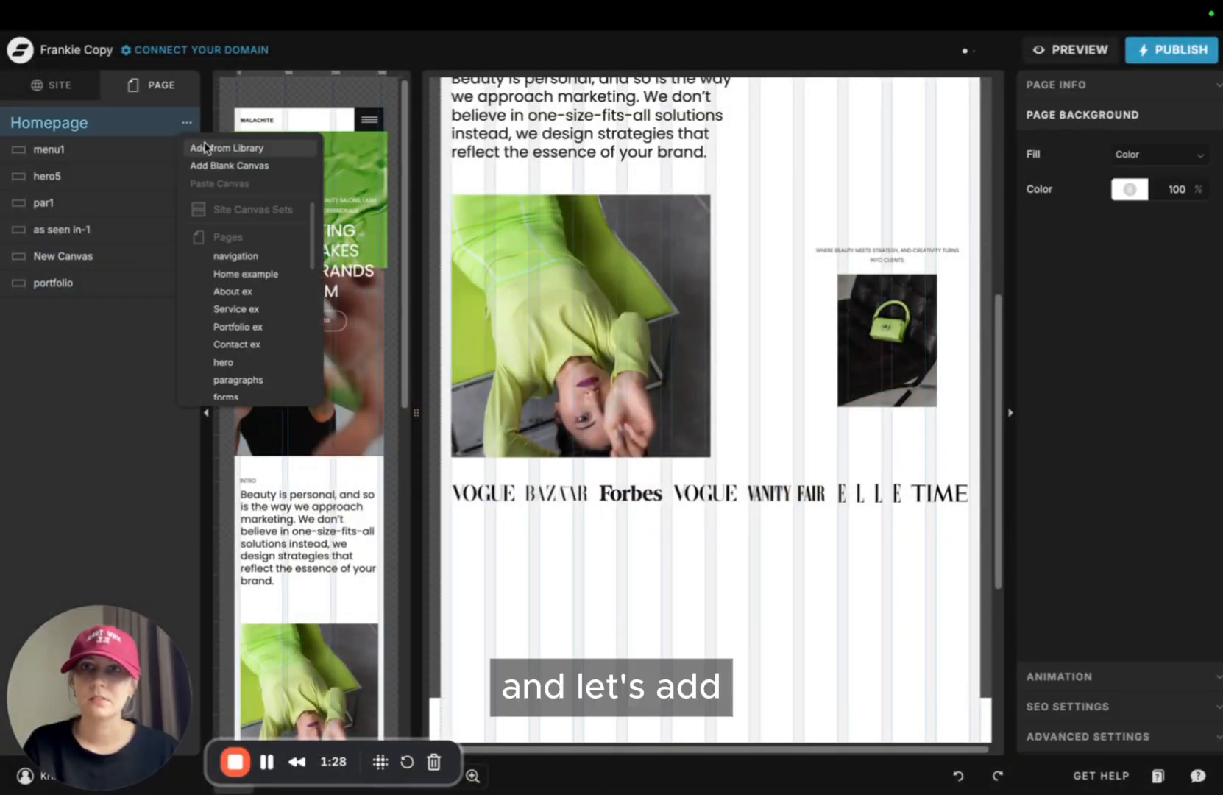
pyautogui.click(206, 147)
pyautogui.click(198, 118)
pyautogui.click(95, 122)
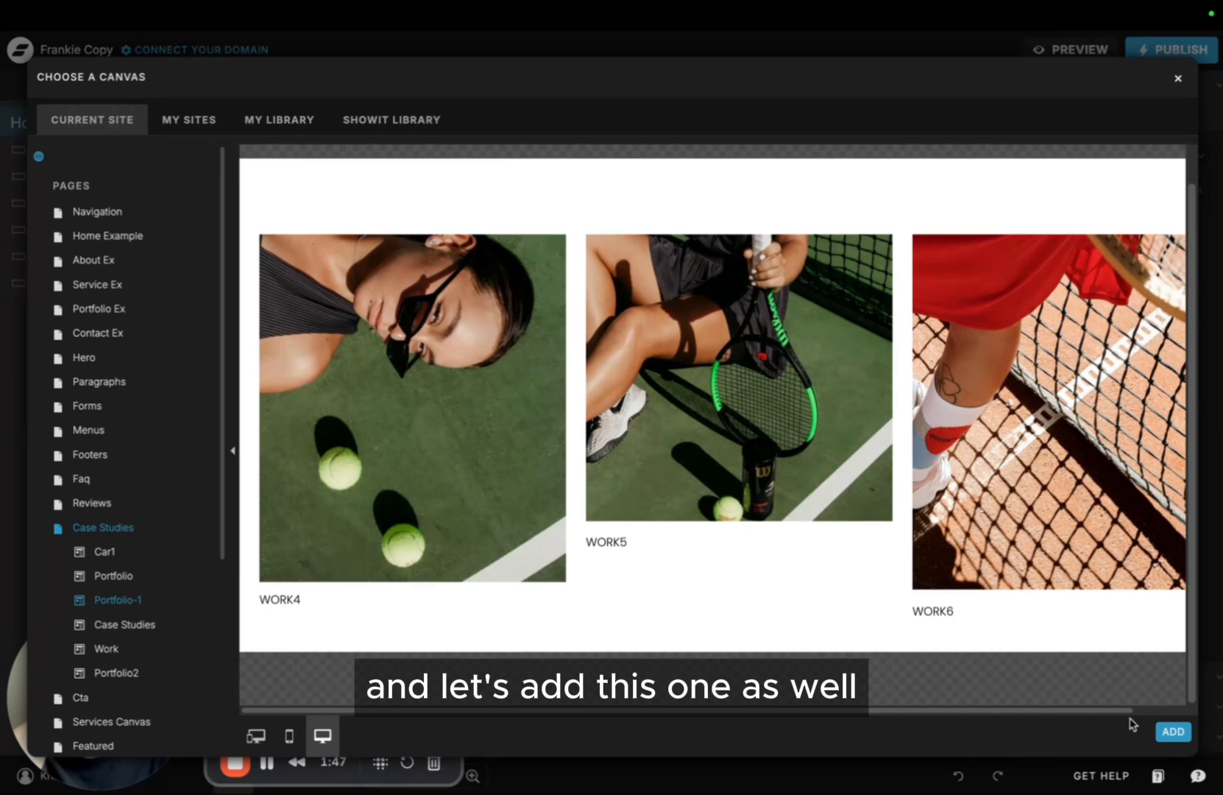
pyautogui.click(1173, 732)
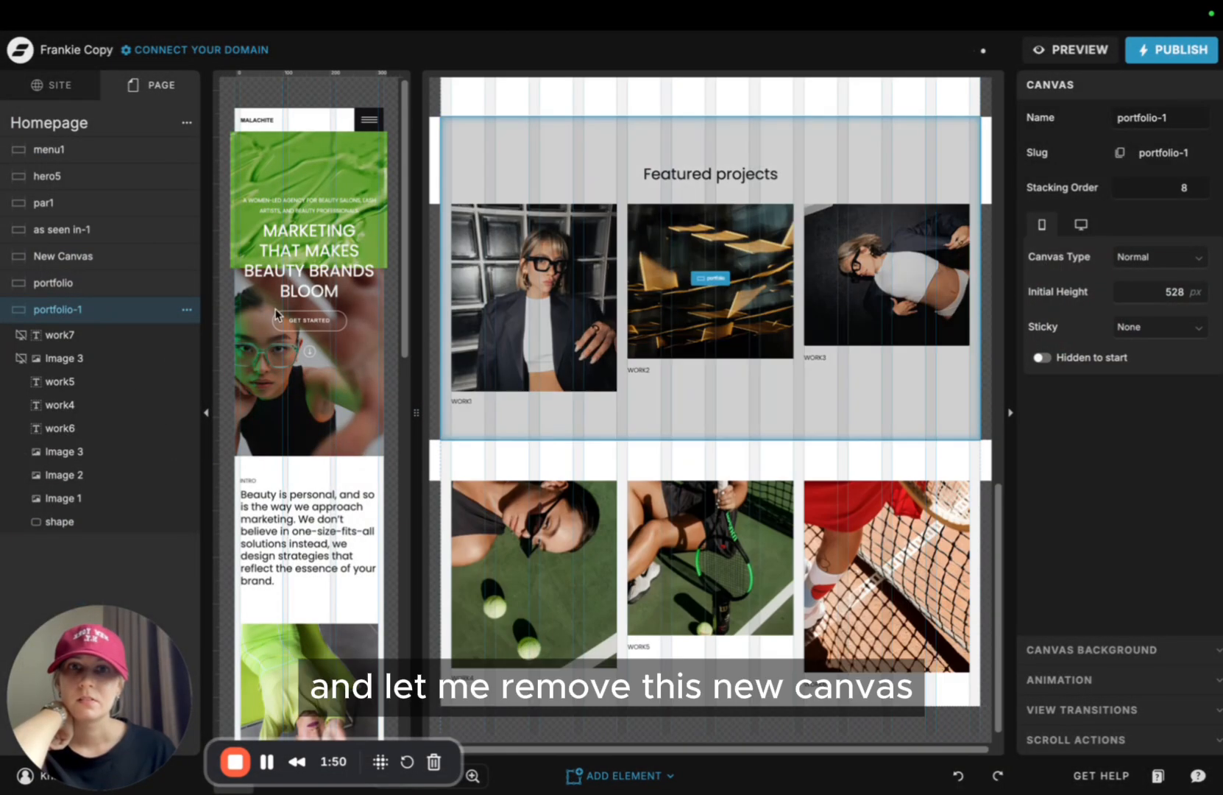
# Move the New Canvas below portfolio-1 at the end of the homepage's canvas order
pyautogui.moveTo(70, 257); pyautogui.dragTo(79, 531)
pyautogui.scroll(5, 515, 316)
pyautogui.click(546, 309)
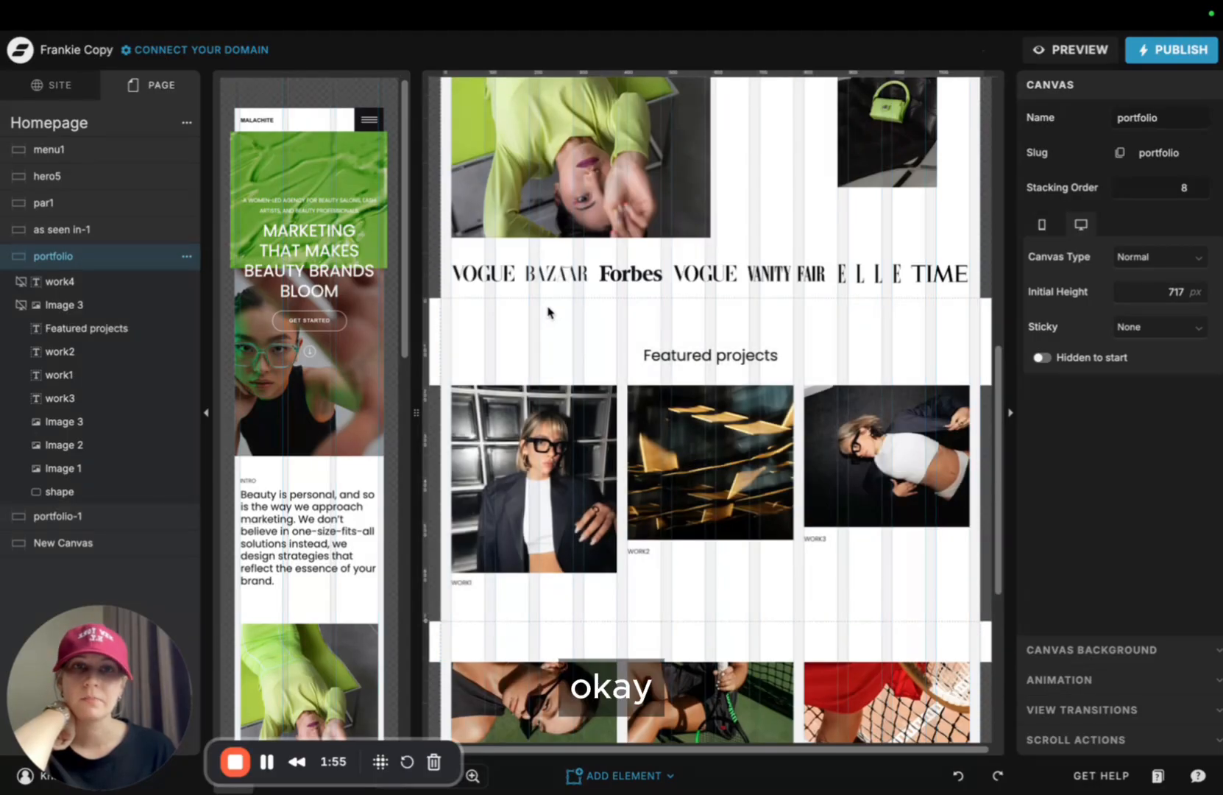
# Check the text style and text properties of the "Featured projects" title in the portfolio canvas
pyautogui.click(666, 354)
pyautogui.click(1064, 86)
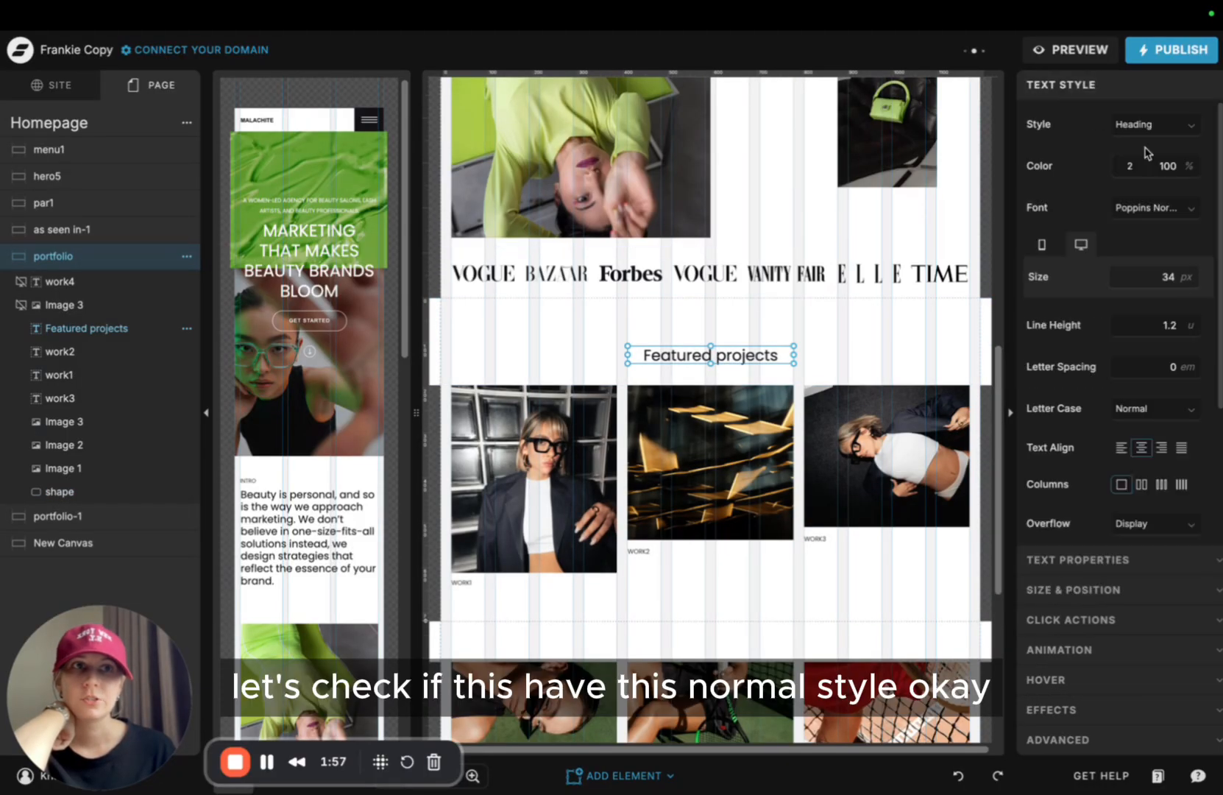
pyautogui.click(1145, 210)
pyautogui.click(1037, 188)
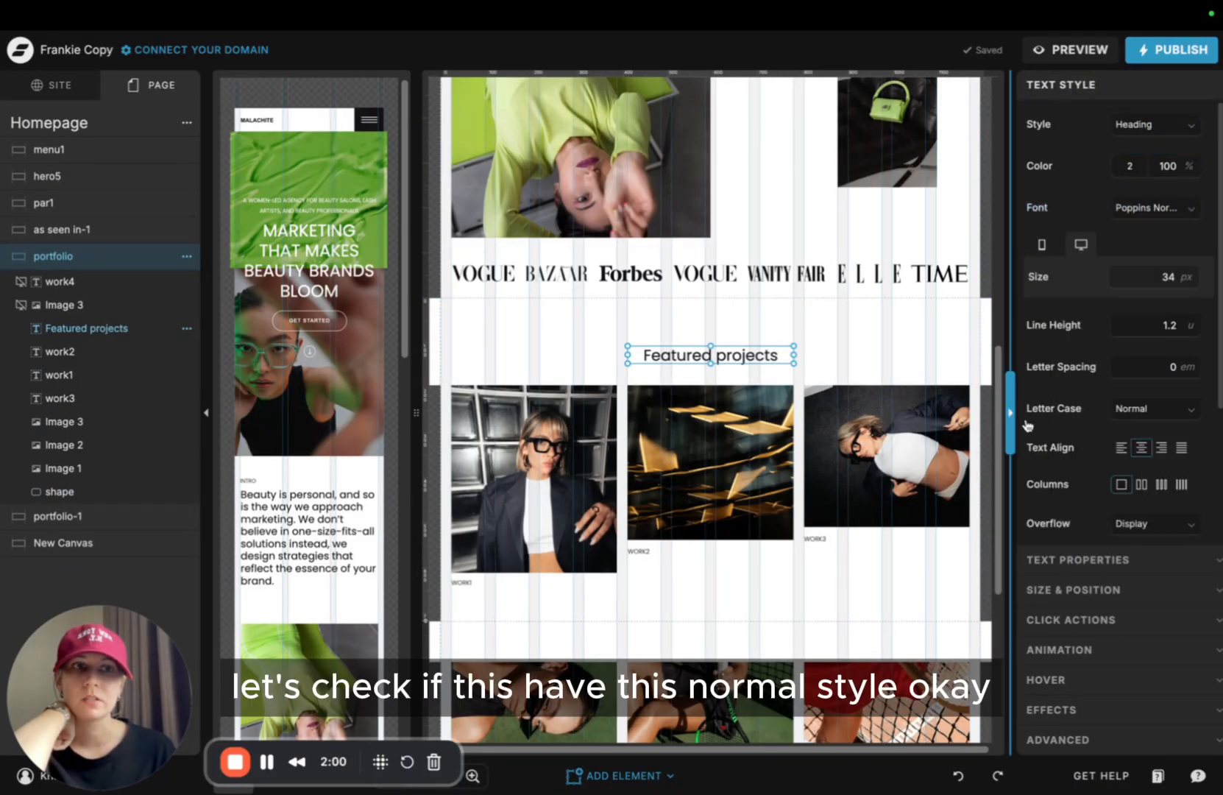
pyautogui.click(1077, 560)
# Swap the six project images in the portfolio and portfolio-1 canvases for beauty and portrait photos from the greeny folder
pyautogui.click(554, 457)
pyautogui.click(721, 466)
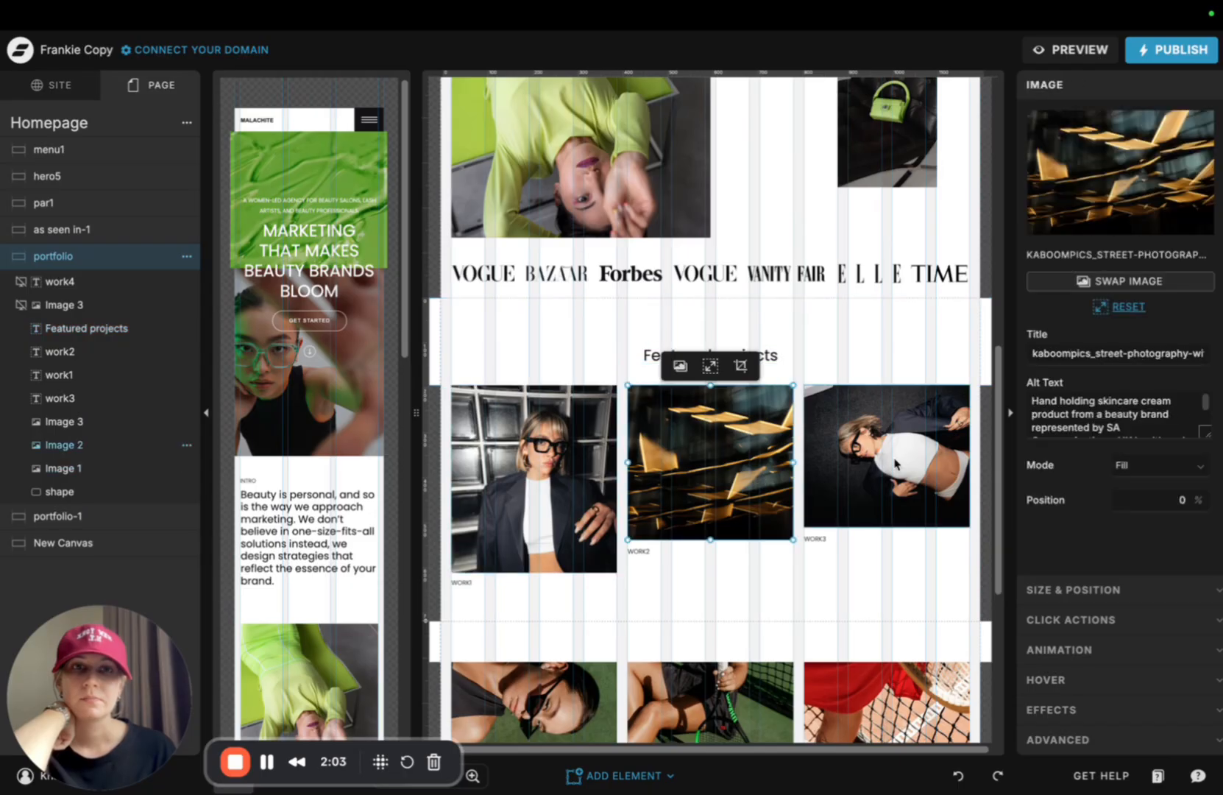
pyautogui.click(478, 479)
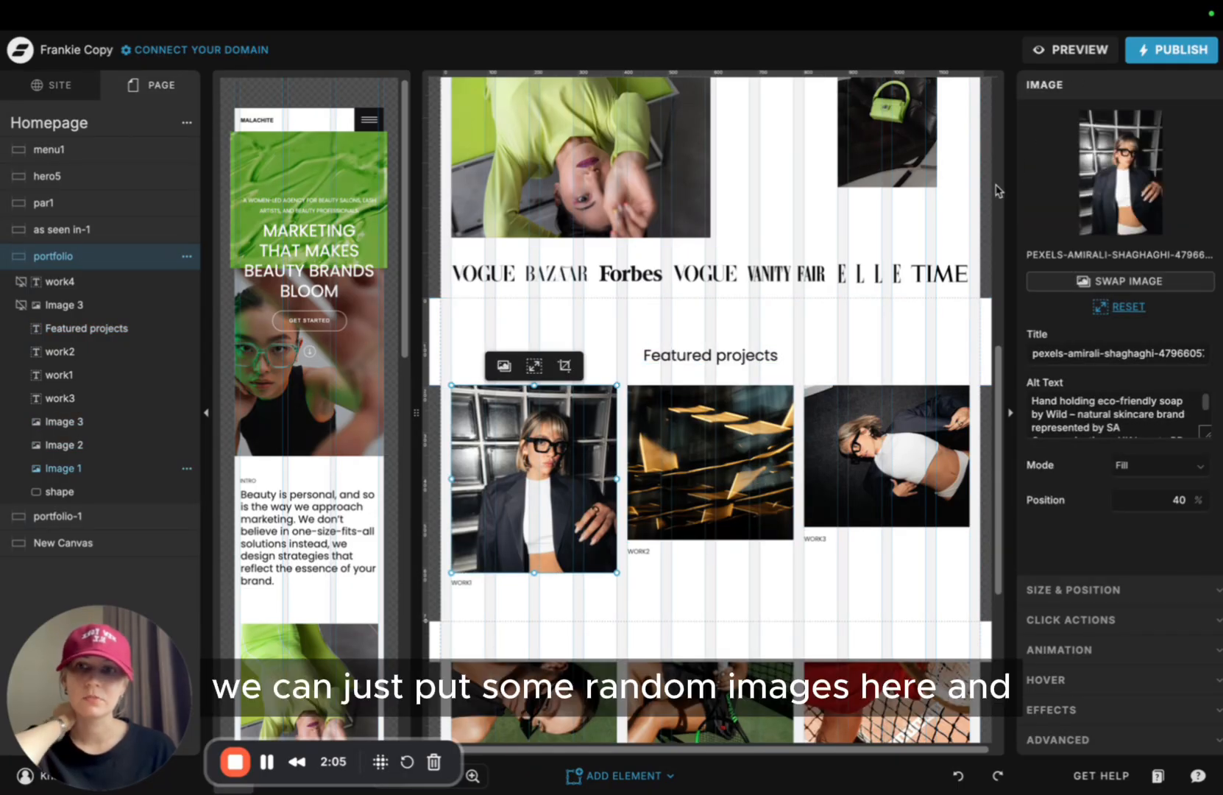
pyautogui.click(1071, 128)
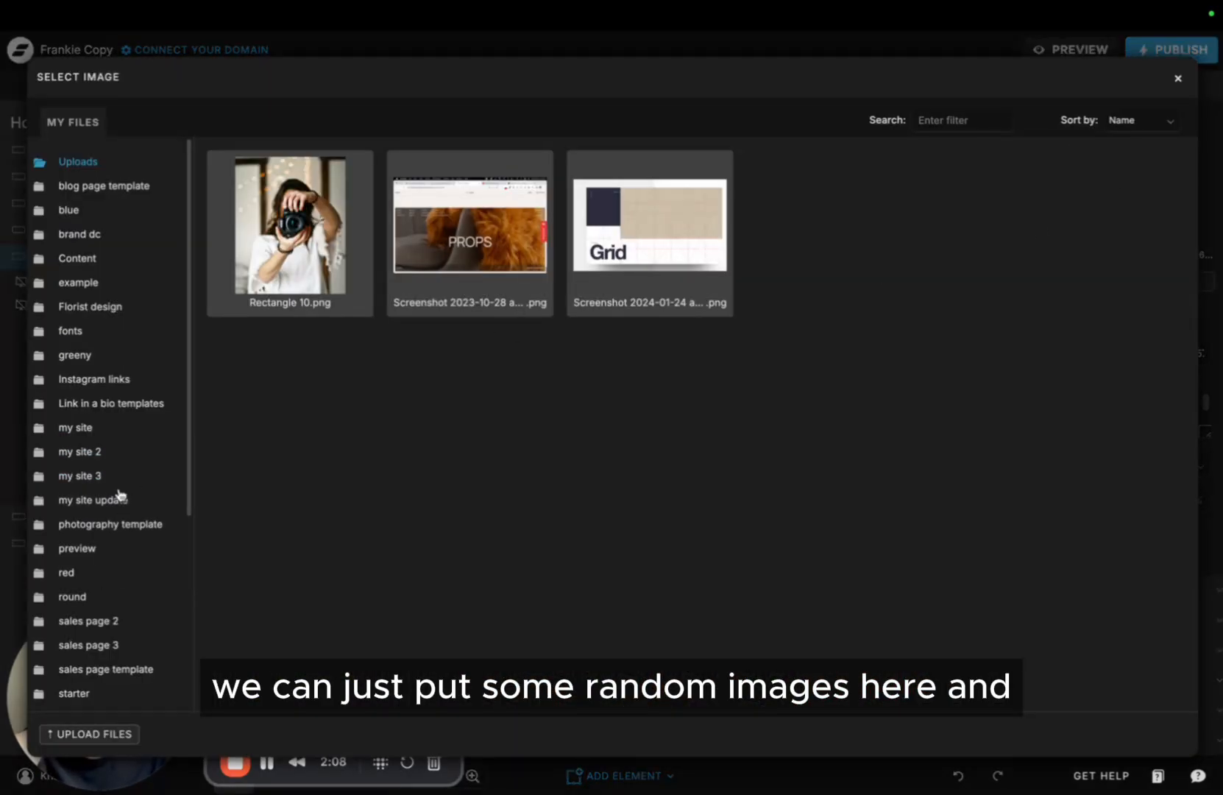
pyautogui.scroll(-5, 120, 485)
pyautogui.scroll(5, 112, 317)
pyautogui.click(104, 358)
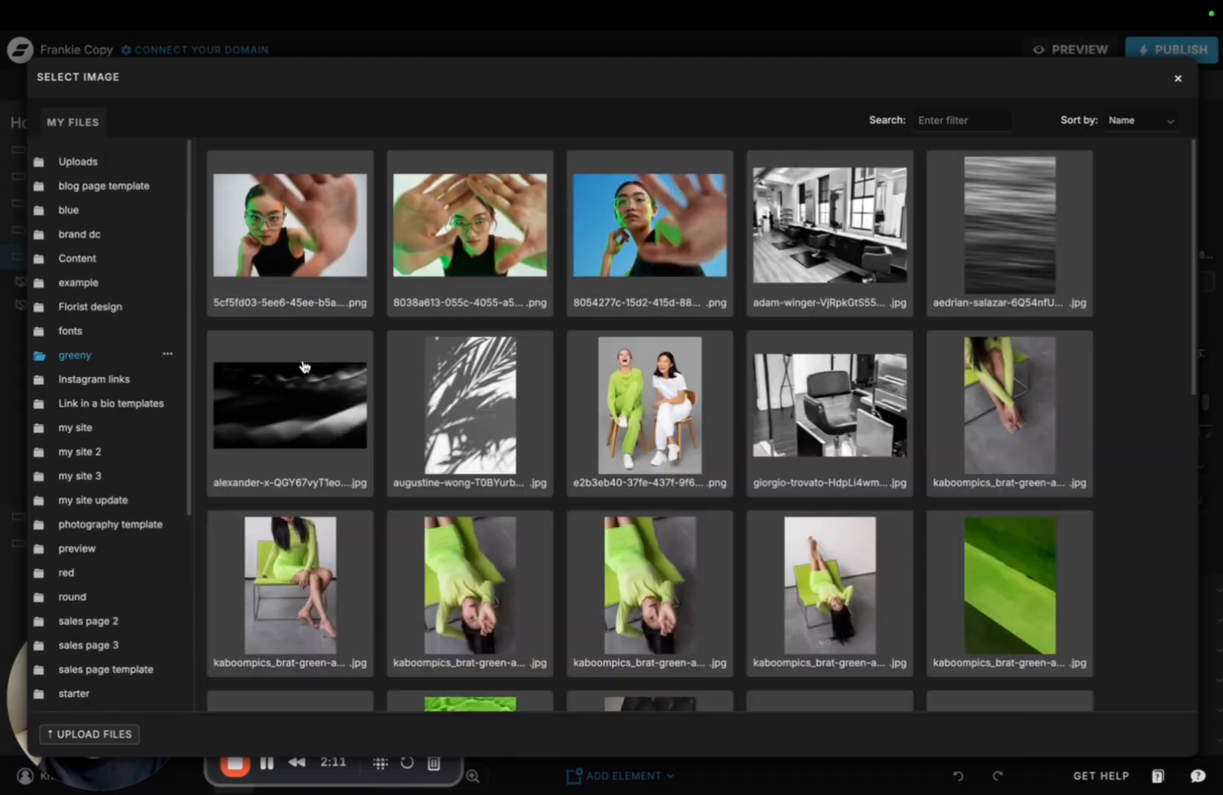
pyautogui.scroll(-3, 774, 426)
pyautogui.scroll(-5, 774, 425)
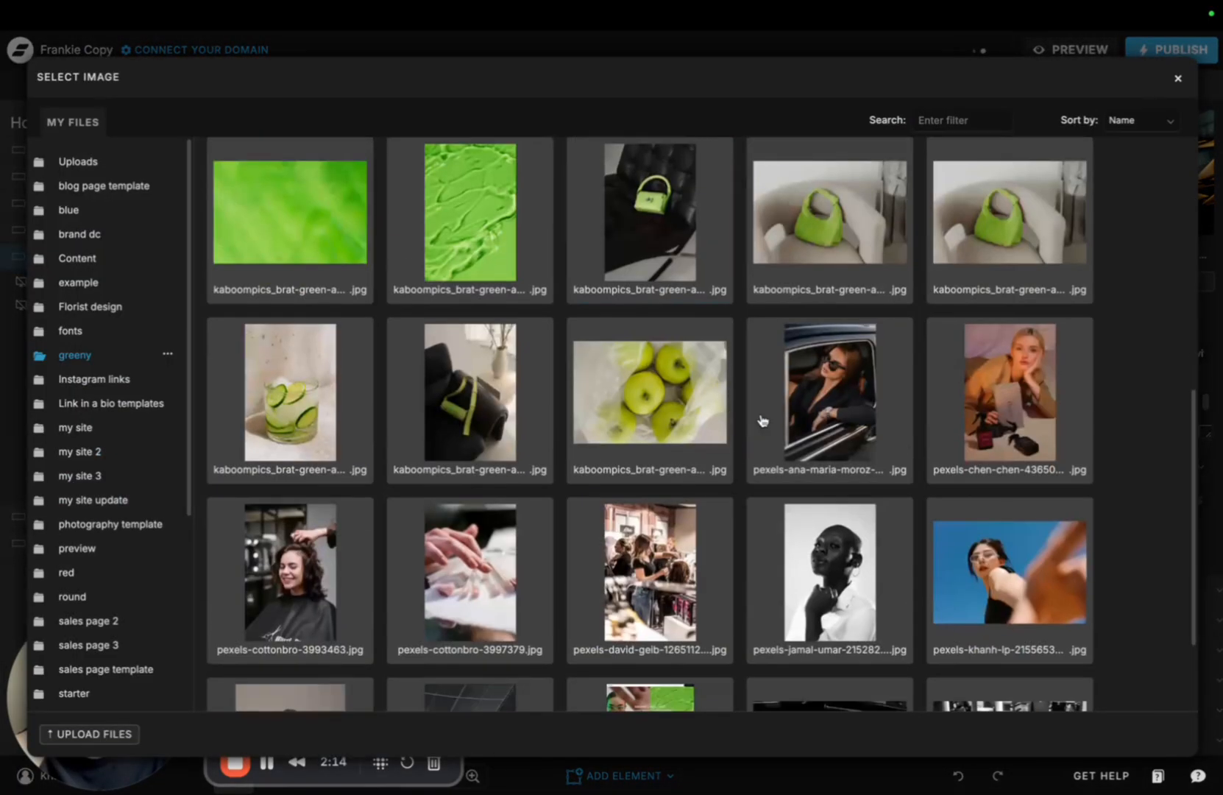
pyautogui.scroll(-2, 883, 368)
pyautogui.click(977, 285)
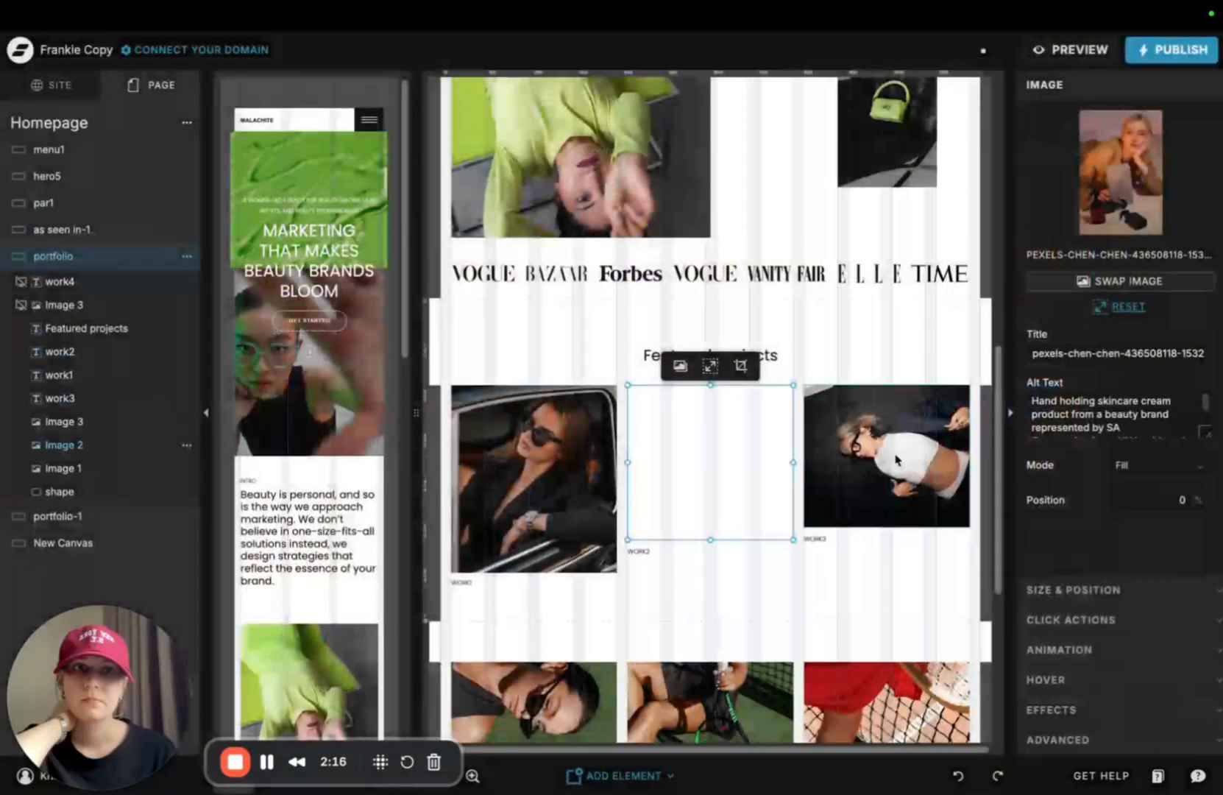
pyautogui.click(539, 488)
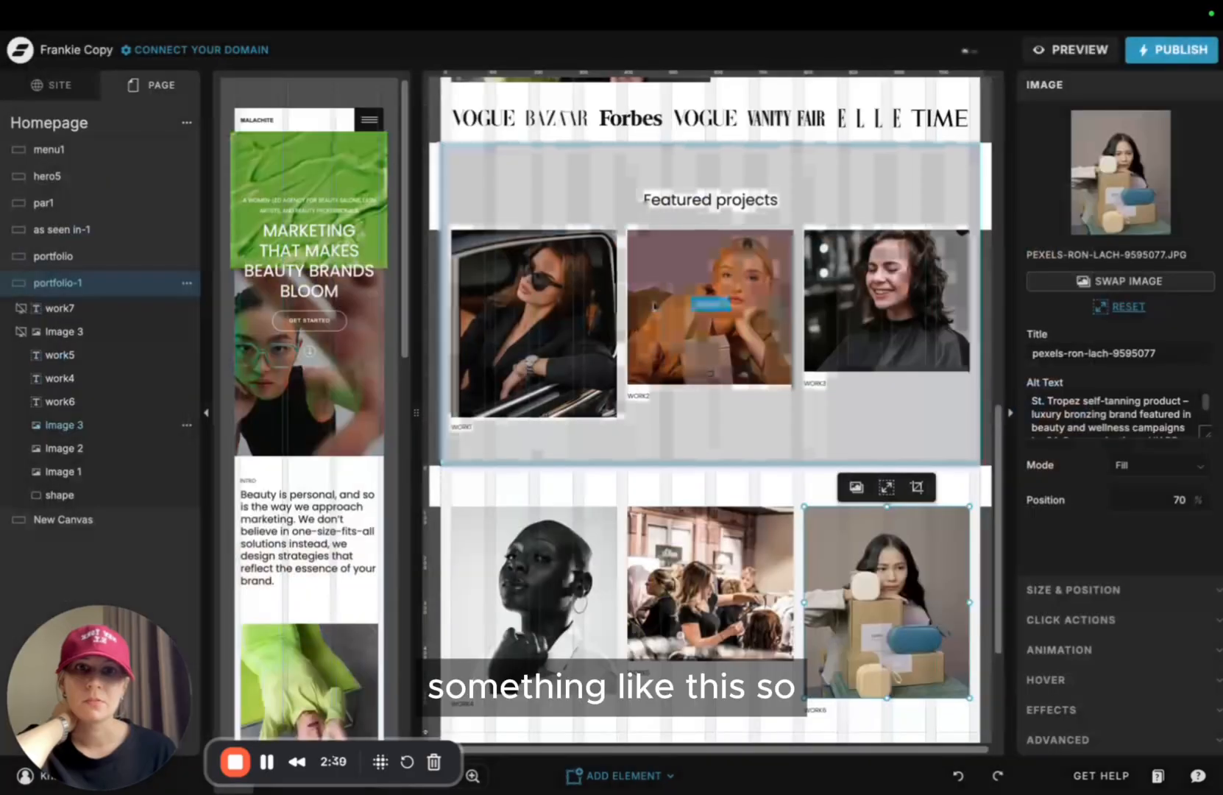
# Delete the placeholder image and its work4 label from the mobile layout of the portfolio canvas
pyautogui.click(721, 394)
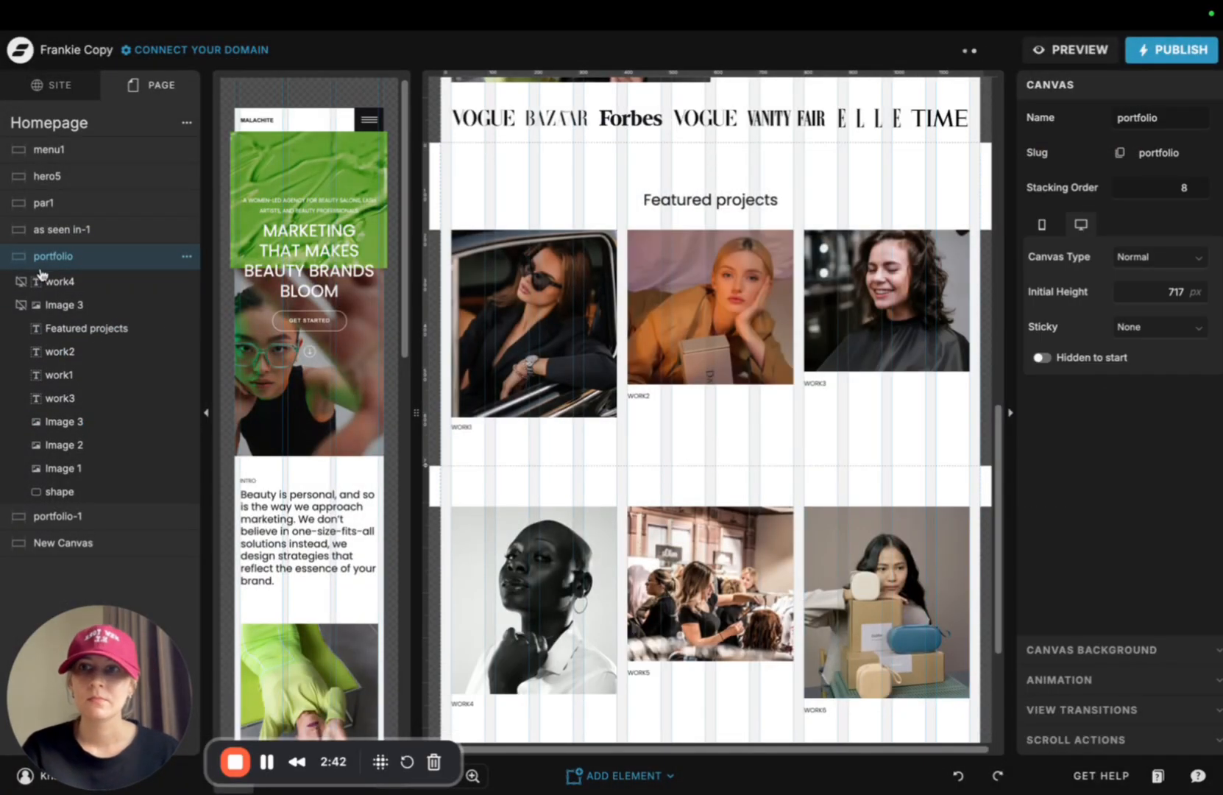
pyautogui.scroll(-2, 362, 340)
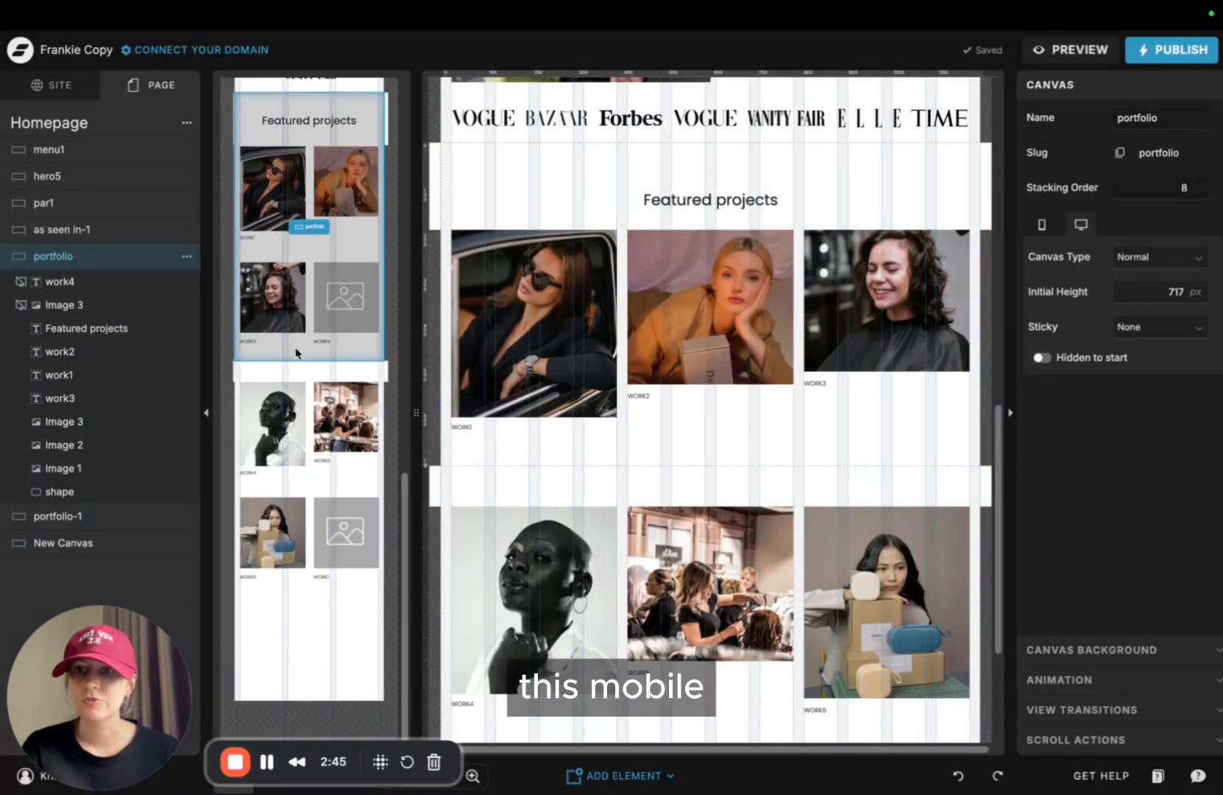
pyautogui.click(336, 289)
pyautogui.click(344, 298)
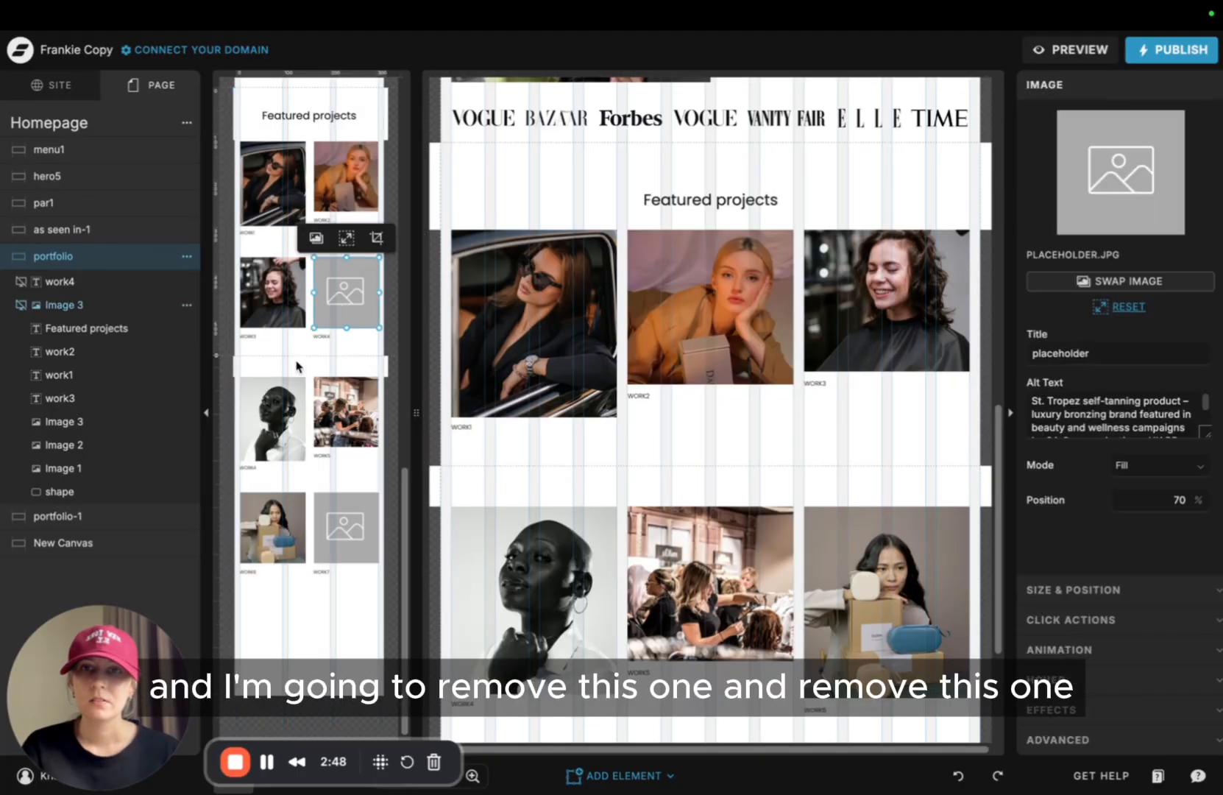
pyautogui.click(323, 337)
pyautogui.click(335, 353)
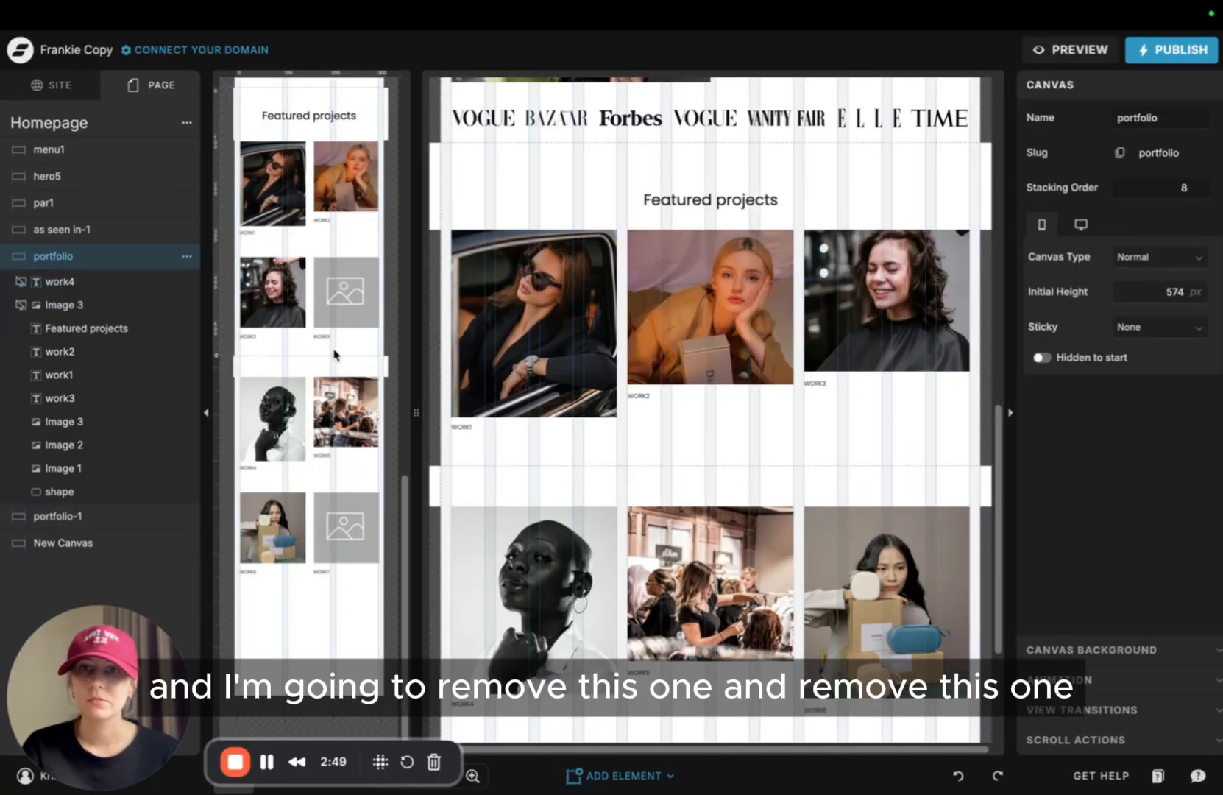
pyautogui.click(320, 278)
pyautogui.press('Delete')
# Delete the placeholder image and its work7 label from the mobile layout of portfolio-1
pyautogui.click(329, 478)
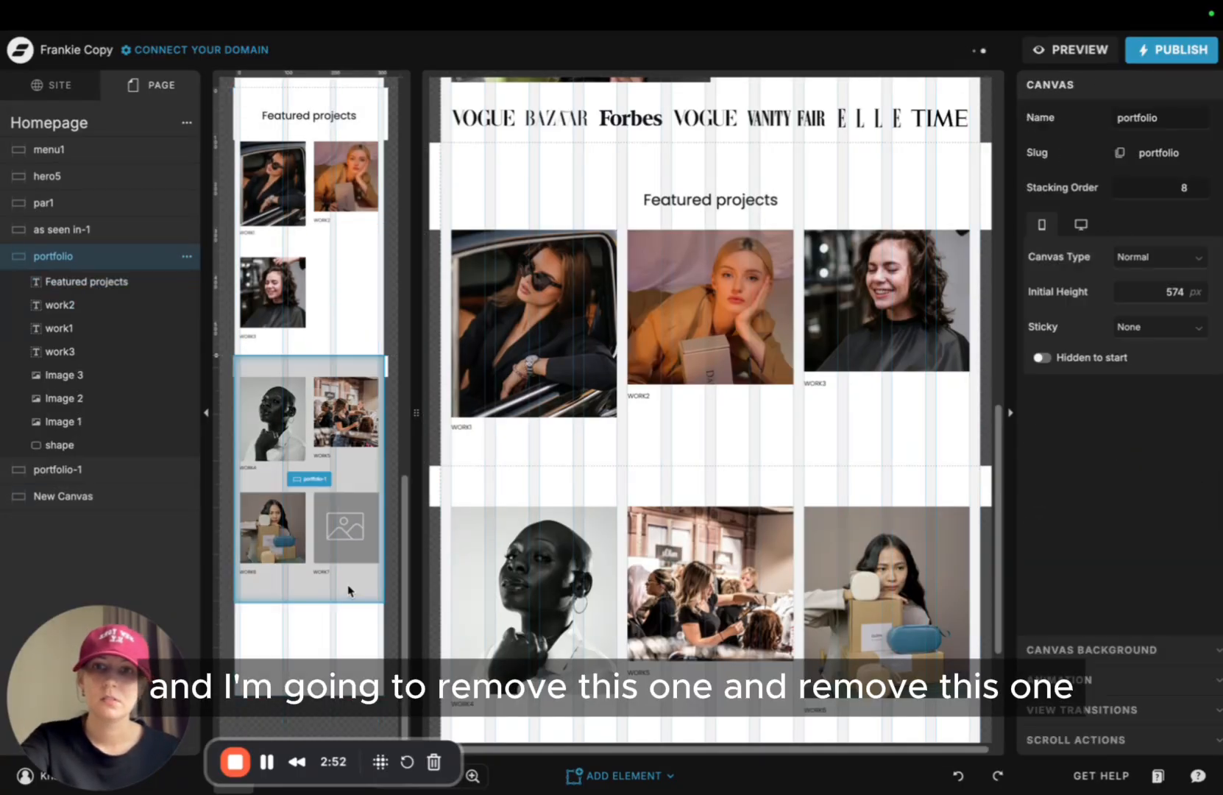
pyautogui.click(330, 492)
pyautogui.press('Delete')
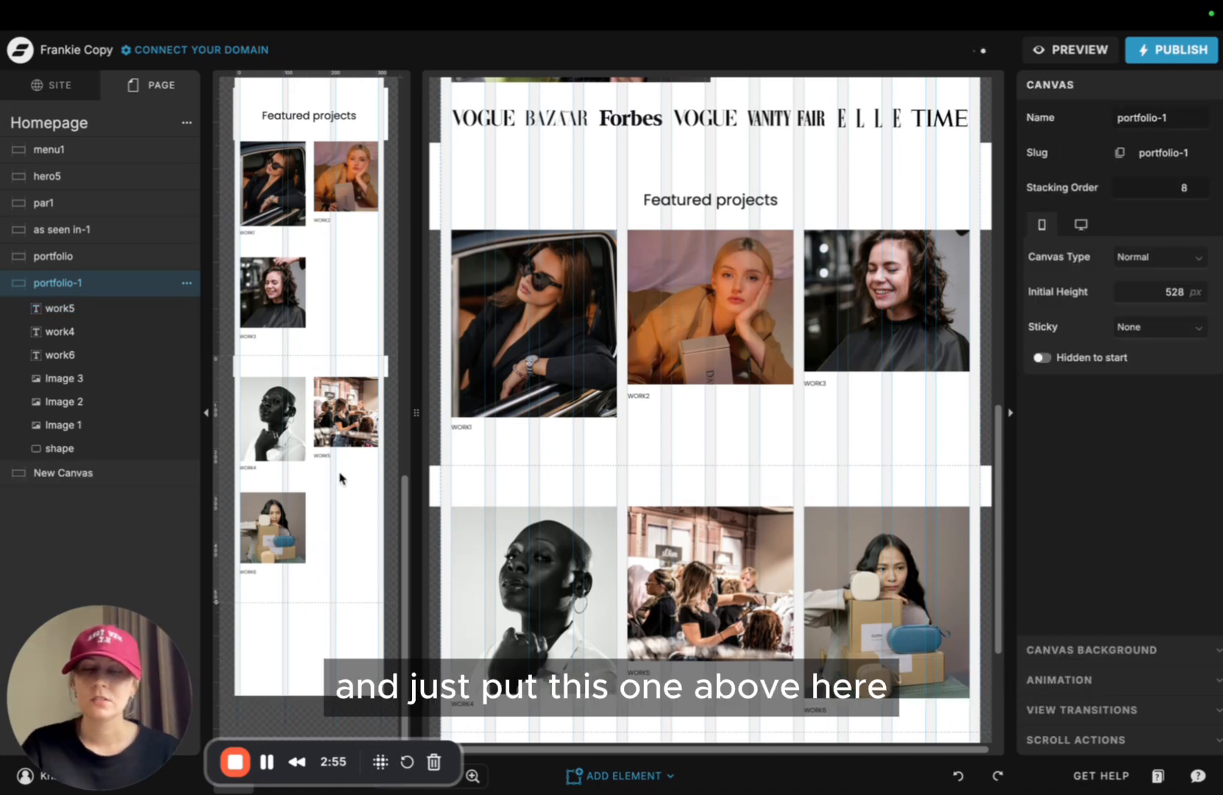
# In the mobile layout, move the work6 image and label beside work3, and shorten the portfolio-1 canvas to fit its two remaining projects
pyautogui.click(284, 520)
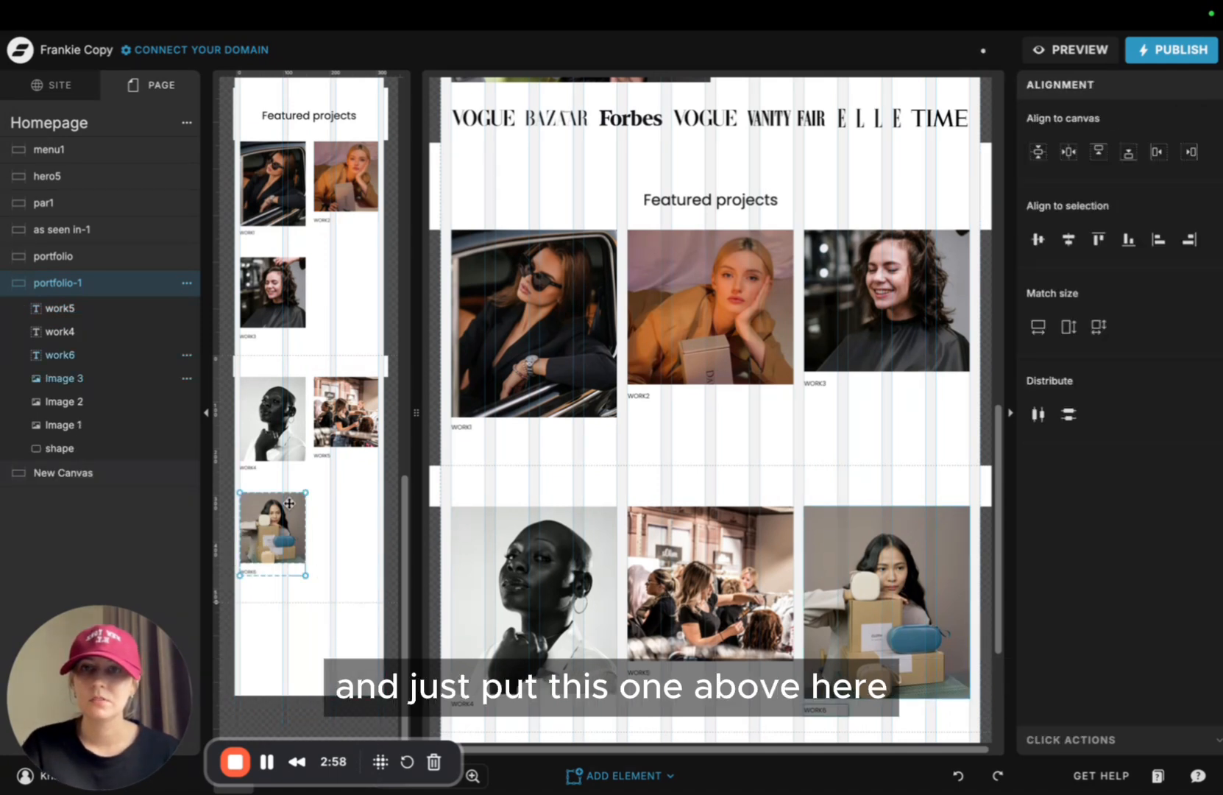
pyautogui.moveTo(289, 504); pyautogui.dragTo(336, 307)
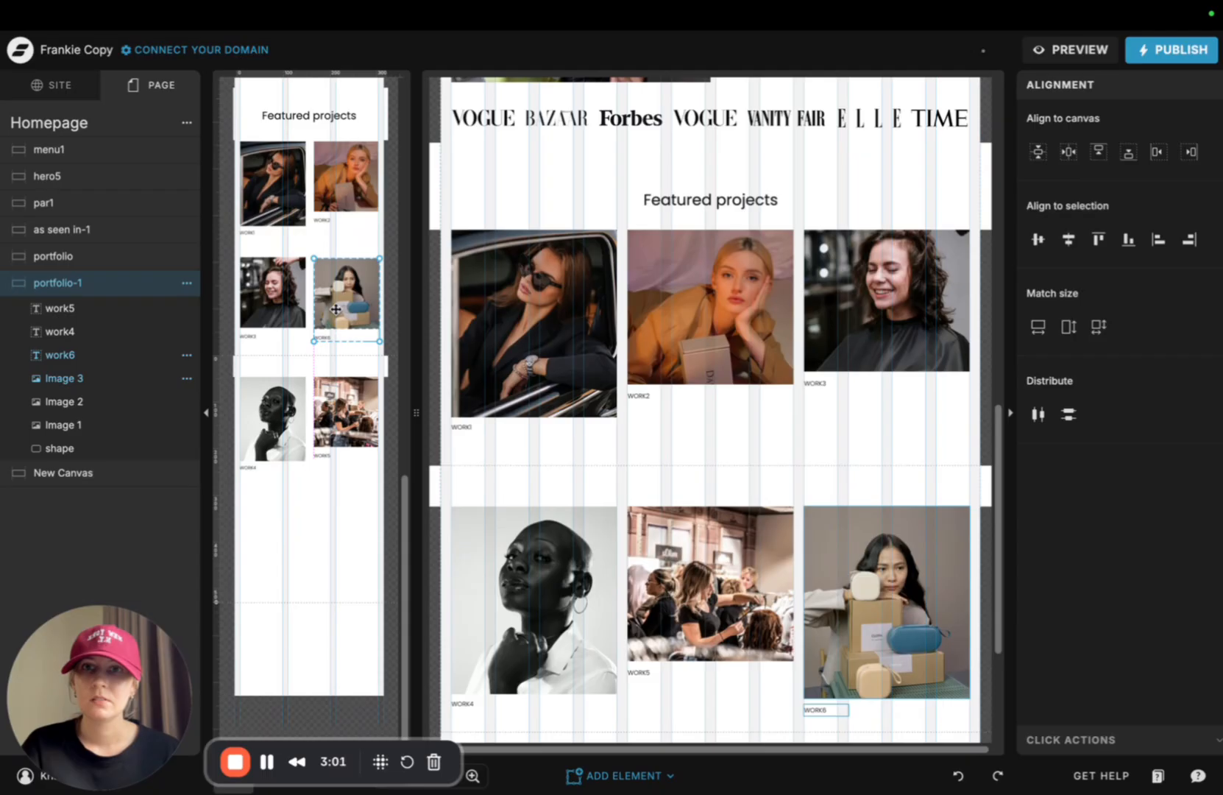
pyautogui.click(360, 533)
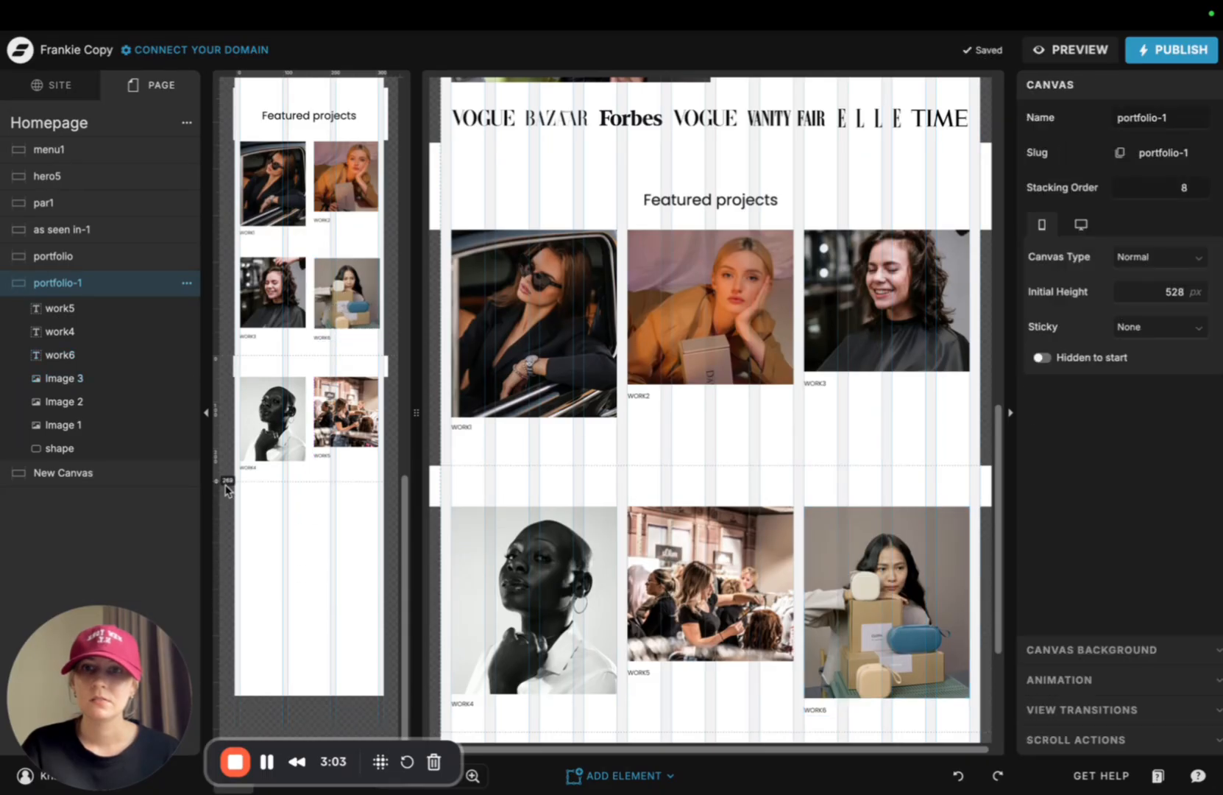
pyautogui.moveTo(226, 487); pyautogui.dragTo(225, 493)
pyautogui.click(702, 514)
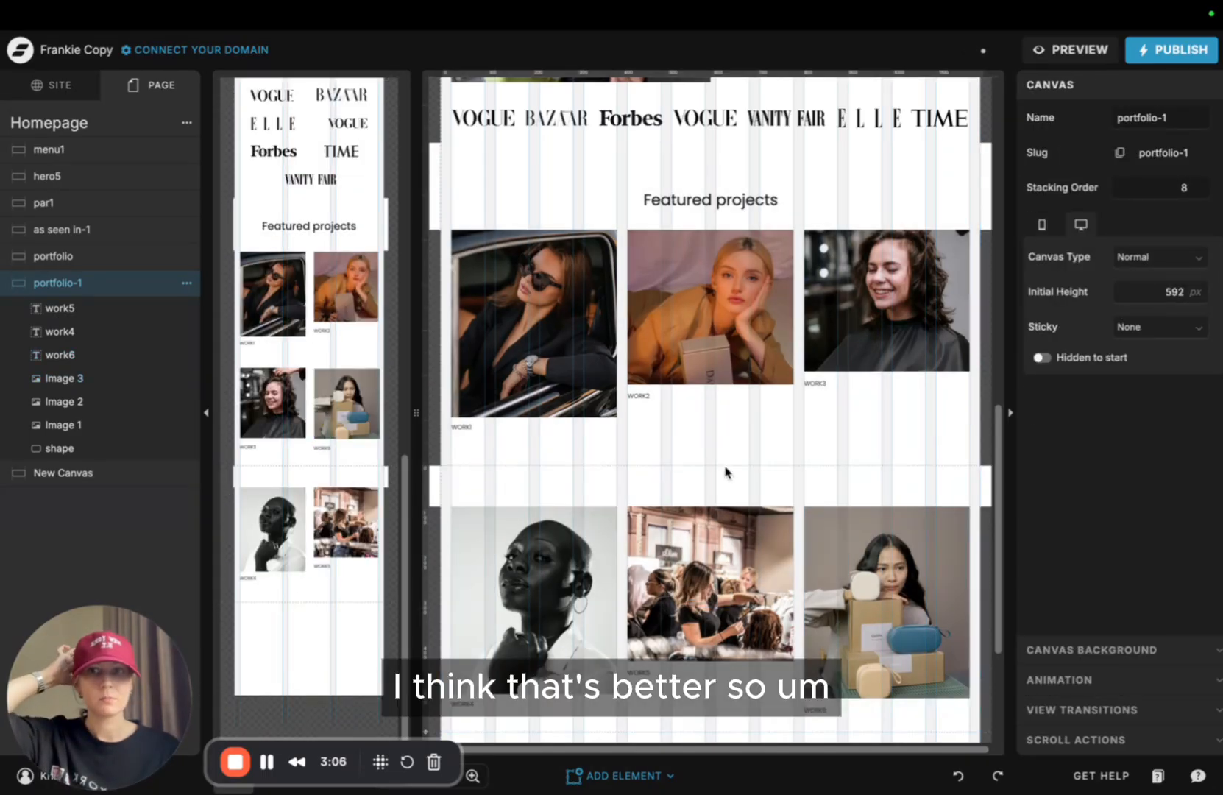
# Switch to the Notion project page and copy the name "Lash Luxe Studio" from the Portfolio Cases section
pyautogui.click(704, 428)
pyautogui.click(515, 397)
pyautogui.click(471, 440)
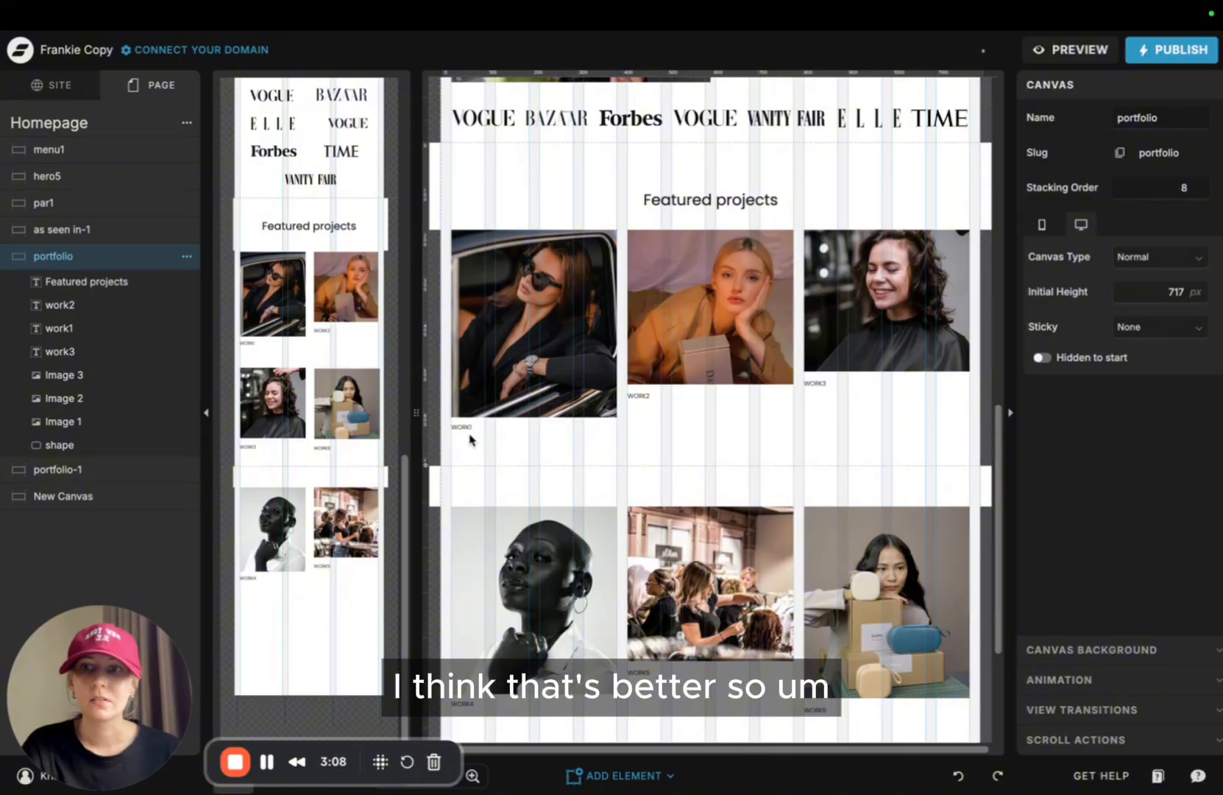
pyautogui.moveTo(428, 4)
pyautogui.click(371, 48)
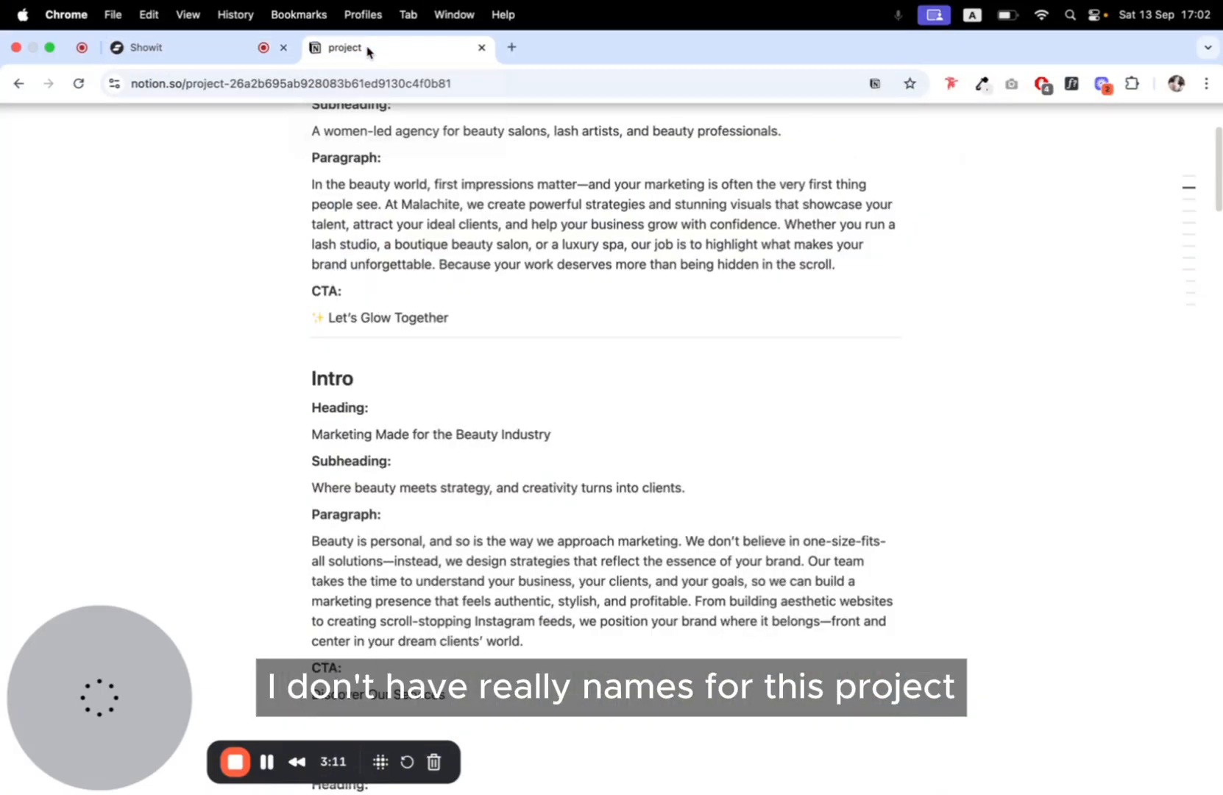
pyautogui.scroll(-15, 539, 349)
pyautogui.scroll(-20, 541, 348)
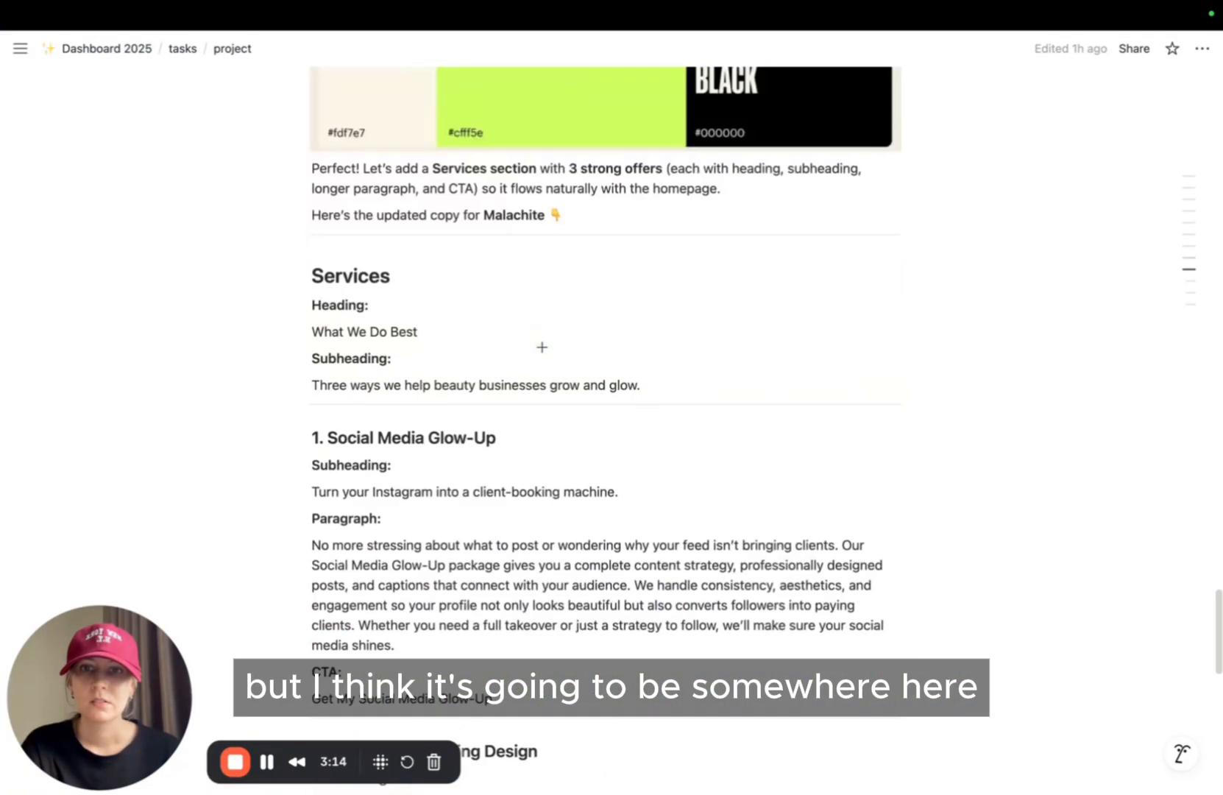
pyautogui.scroll(10, 542, 347)
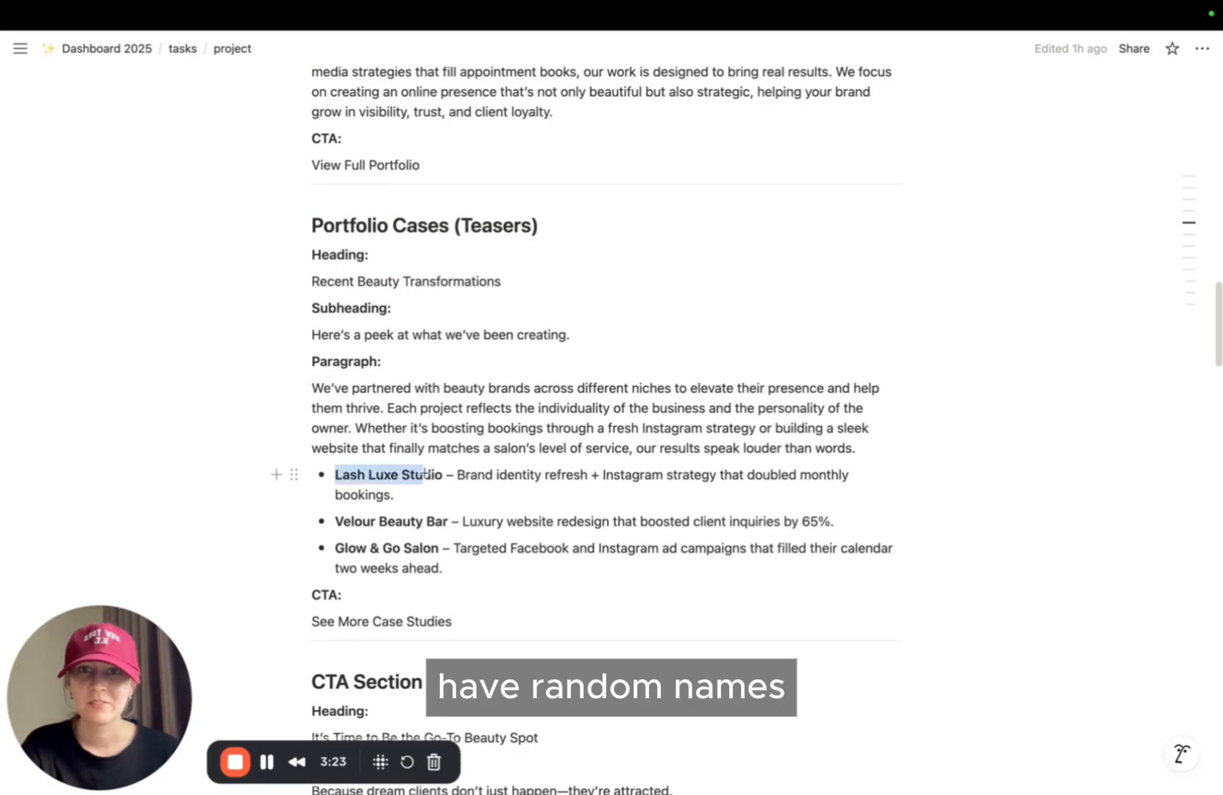
pyautogui.moveTo(440, 474); pyautogui.dragTo(442, 474)
pyautogui.click(184, 47)
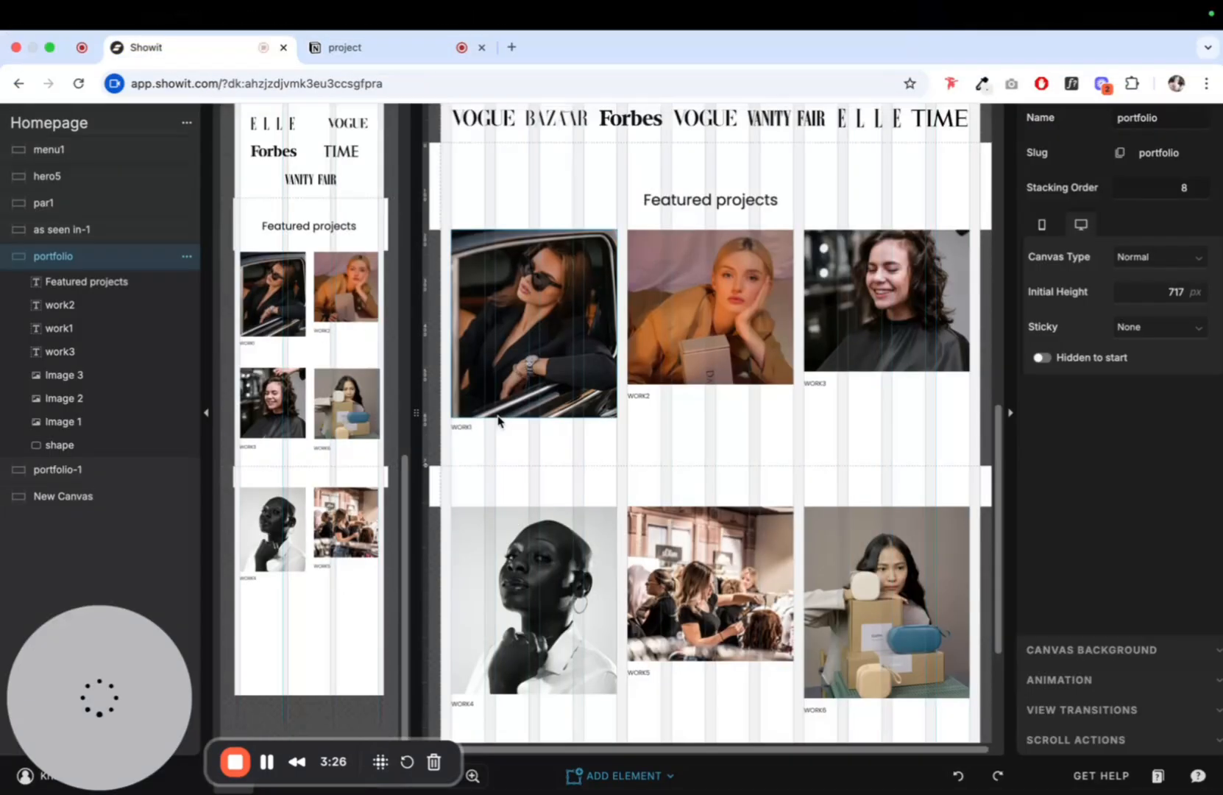
# Replace the work1 and work3 labels with Lash Luxe Studio, widening the work1 label so the name fits on one line
pyautogui.doubleClick(473, 424)
pyautogui.write('LASH LUXE')
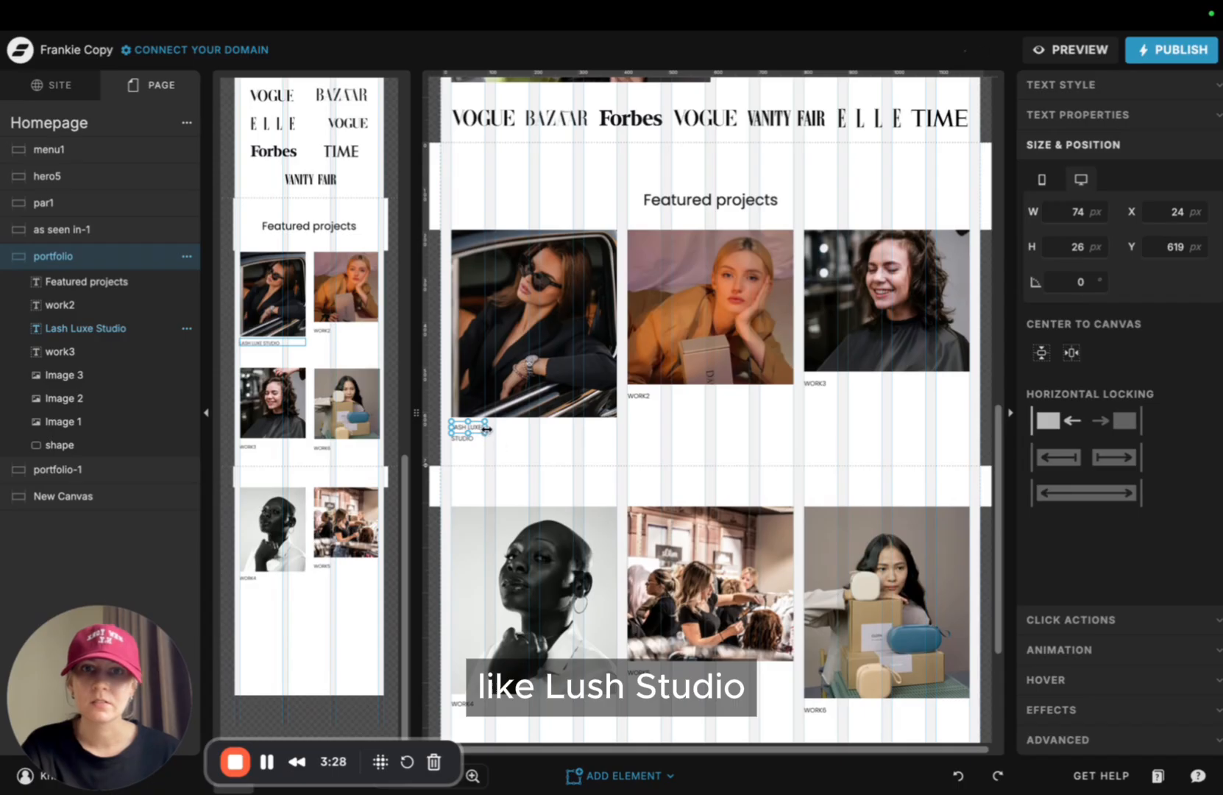
pyautogui.click(600, 469)
pyautogui.click(826, 382)
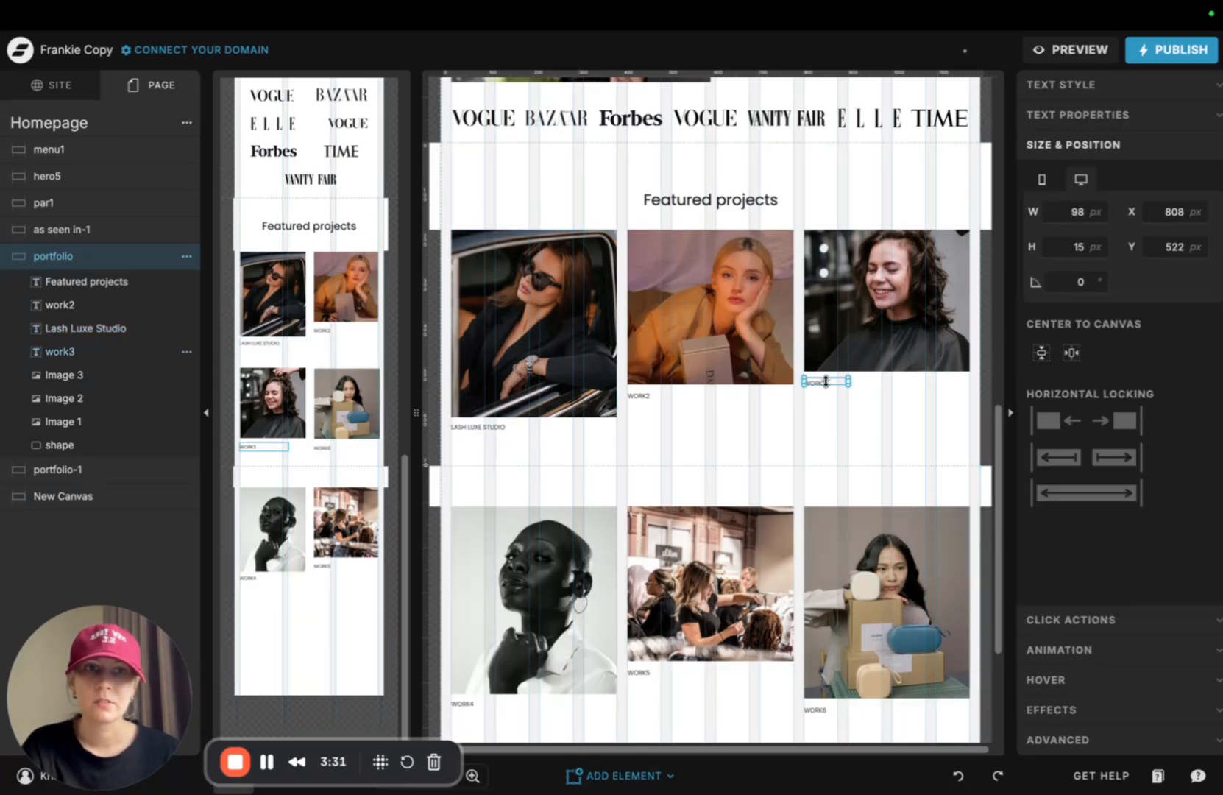
pyautogui.click(887, 430)
# Relabel work2 and work5 as Velour Beauty Bar, and work4 and work6 as Glow & Go Salon, using the names from the Notion project page
pyautogui.click(346, 46)
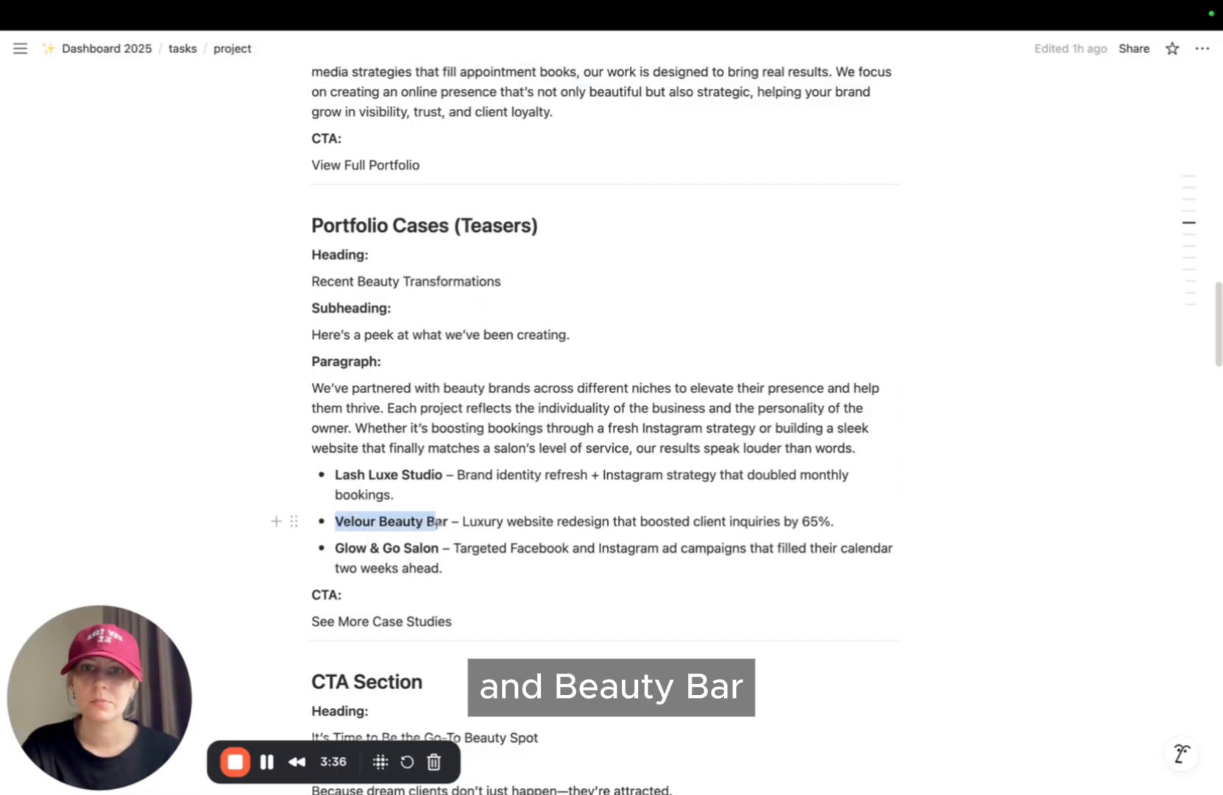
pyautogui.moveTo(437, 520); pyautogui.dragTo(447, 521)
pyautogui.click(151, 47)
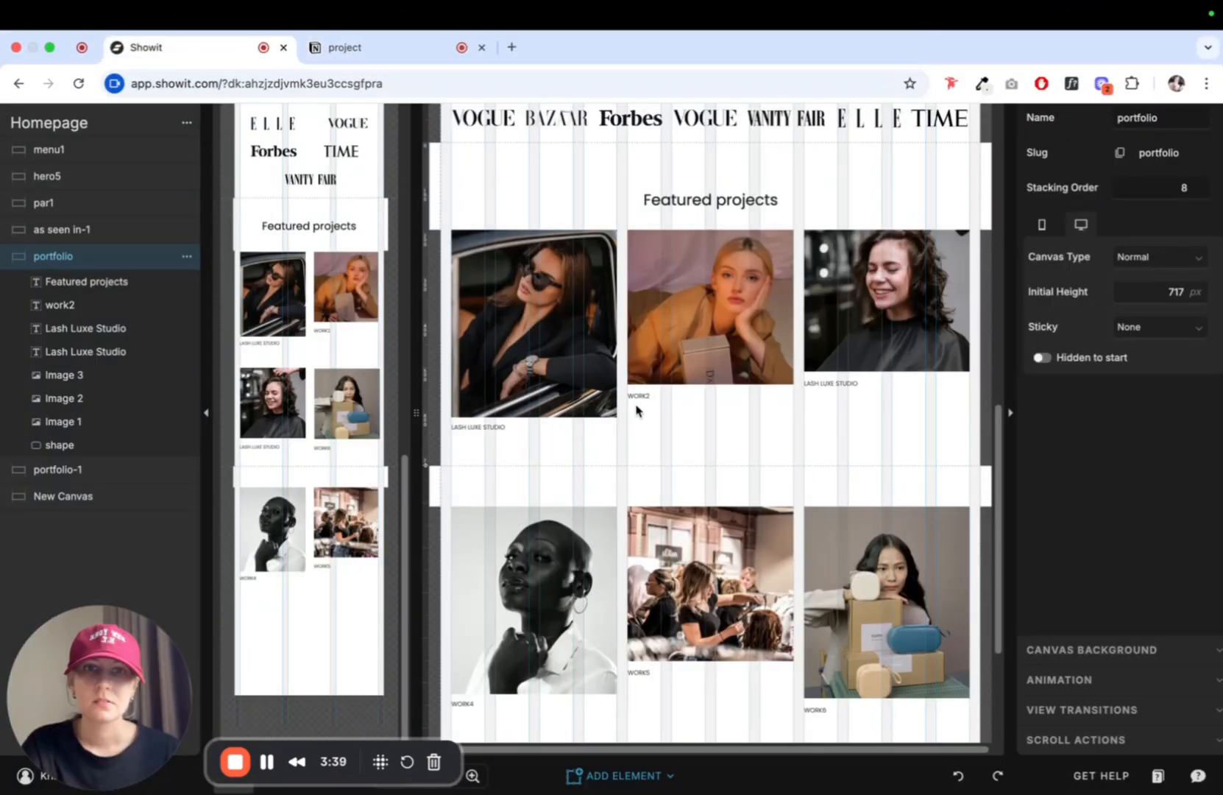
pyautogui.click(637, 395)
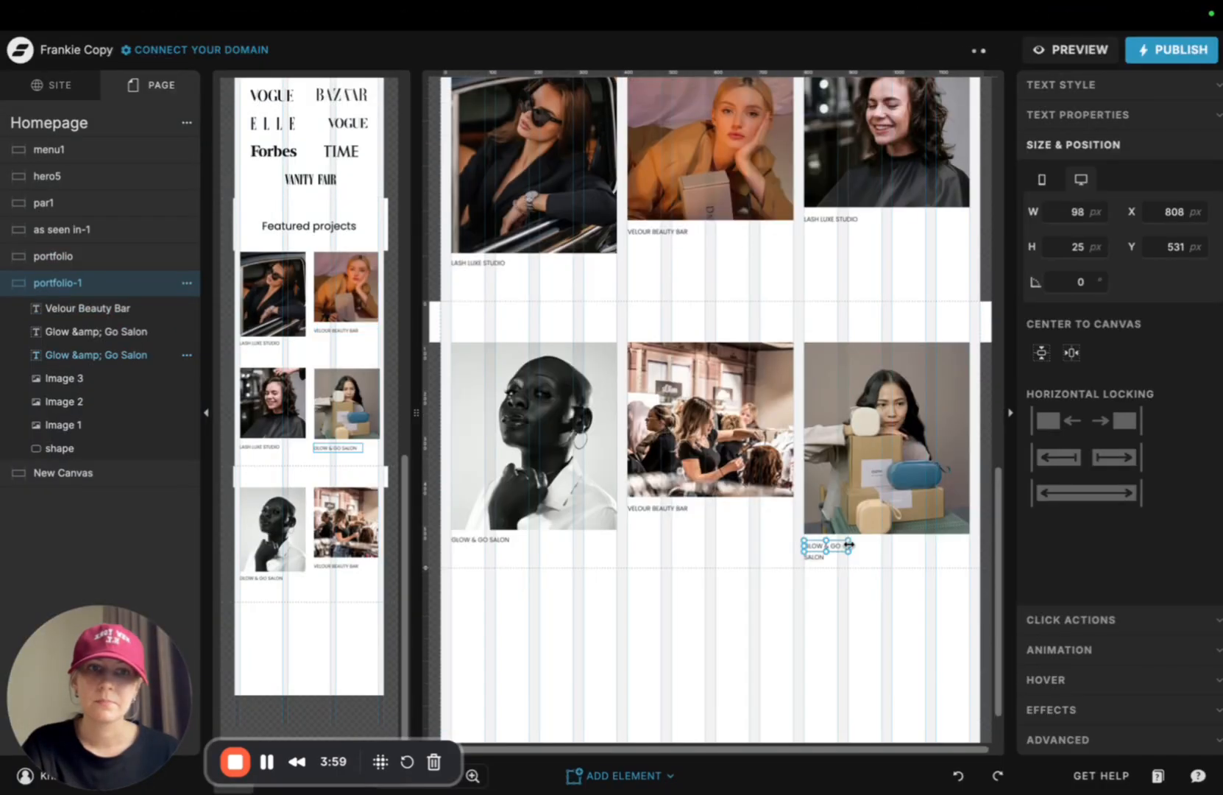
pyautogui.click(780, 569)
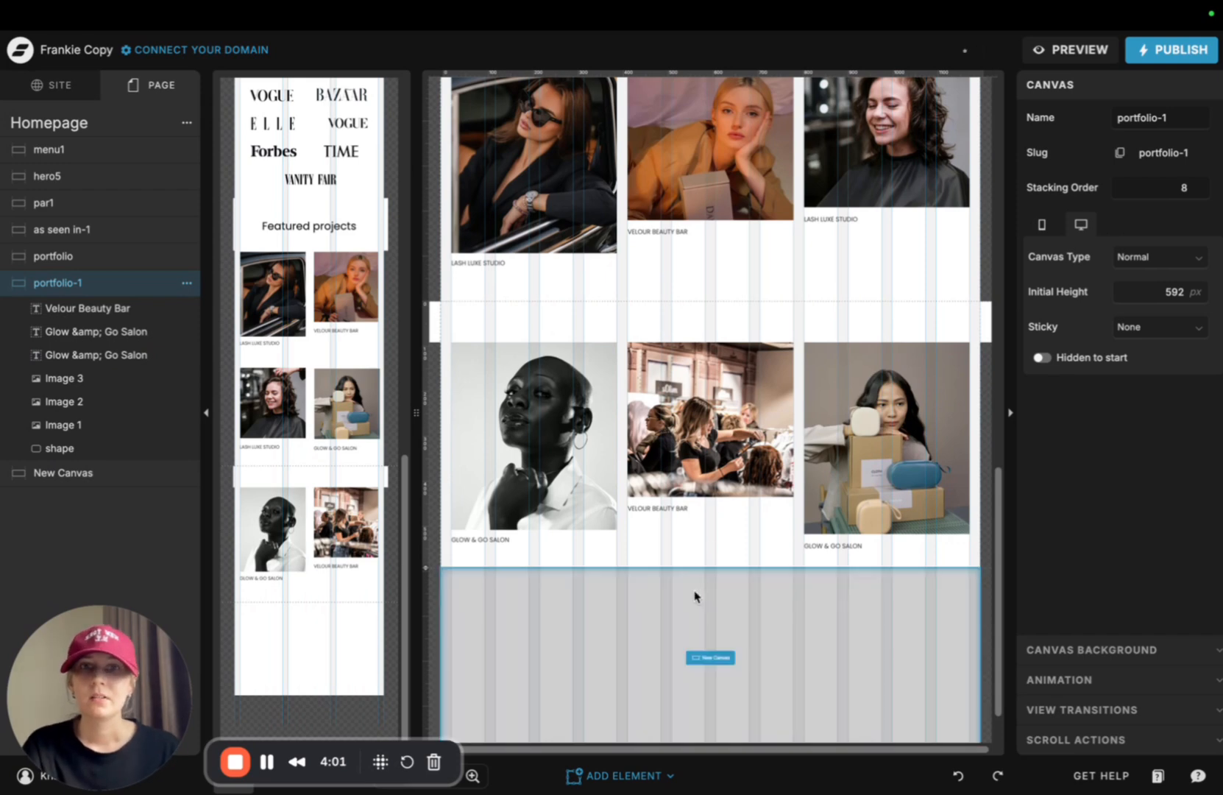
# Move the white shape behind the "Featured projects" title above the three images in the portfolio canvas's layer order
pyautogui.click(696, 595)
pyautogui.scroll(2, 714, 524)
pyautogui.doubleClick(607, 165)
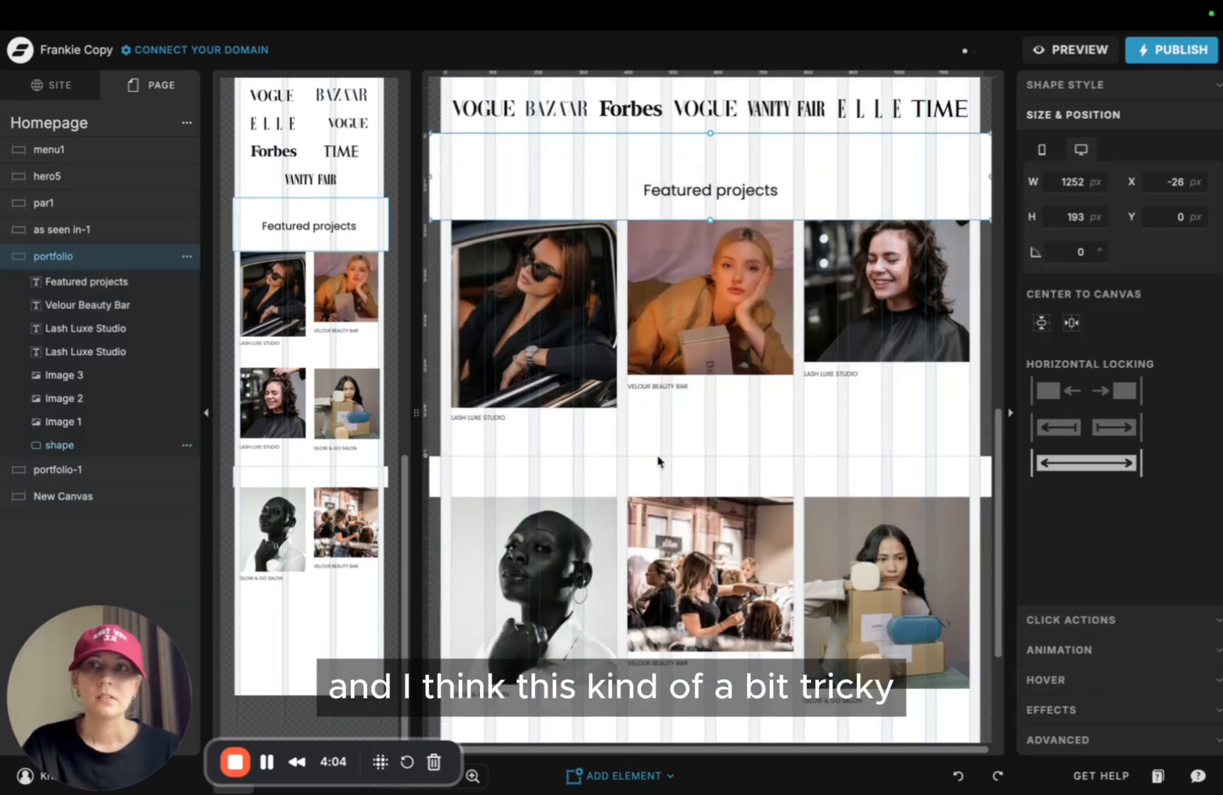
pyautogui.click(703, 454)
pyautogui.scroll(2, 608, 206)
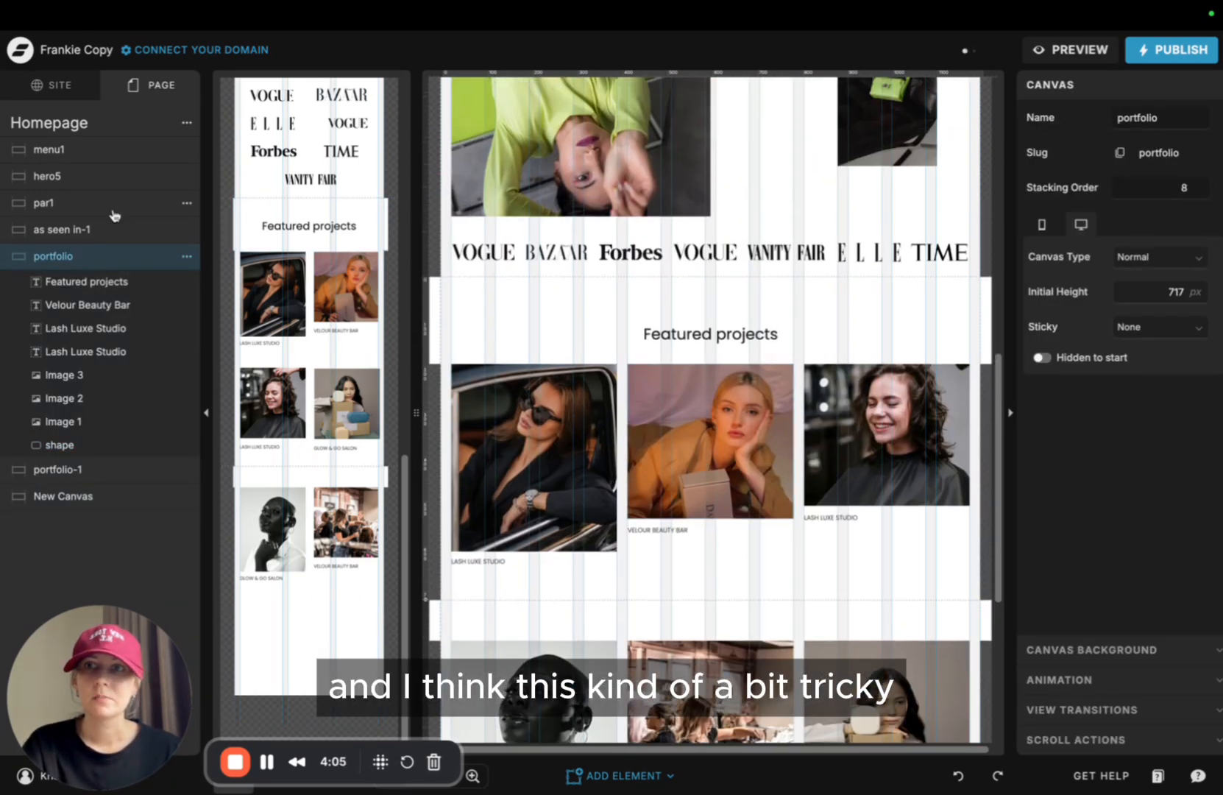
pyautogui.click(596, 338)
pyautogui.moveTo(80, 444)
pyautogui.mouseDown()
pyautogui.moveTo(101, 338)
pyautogui.moveTo(90, 444)
pyautogui.mouseUp()
pyautogui.moveTo(103, 384); pyautogui.dragTo(102, 370)
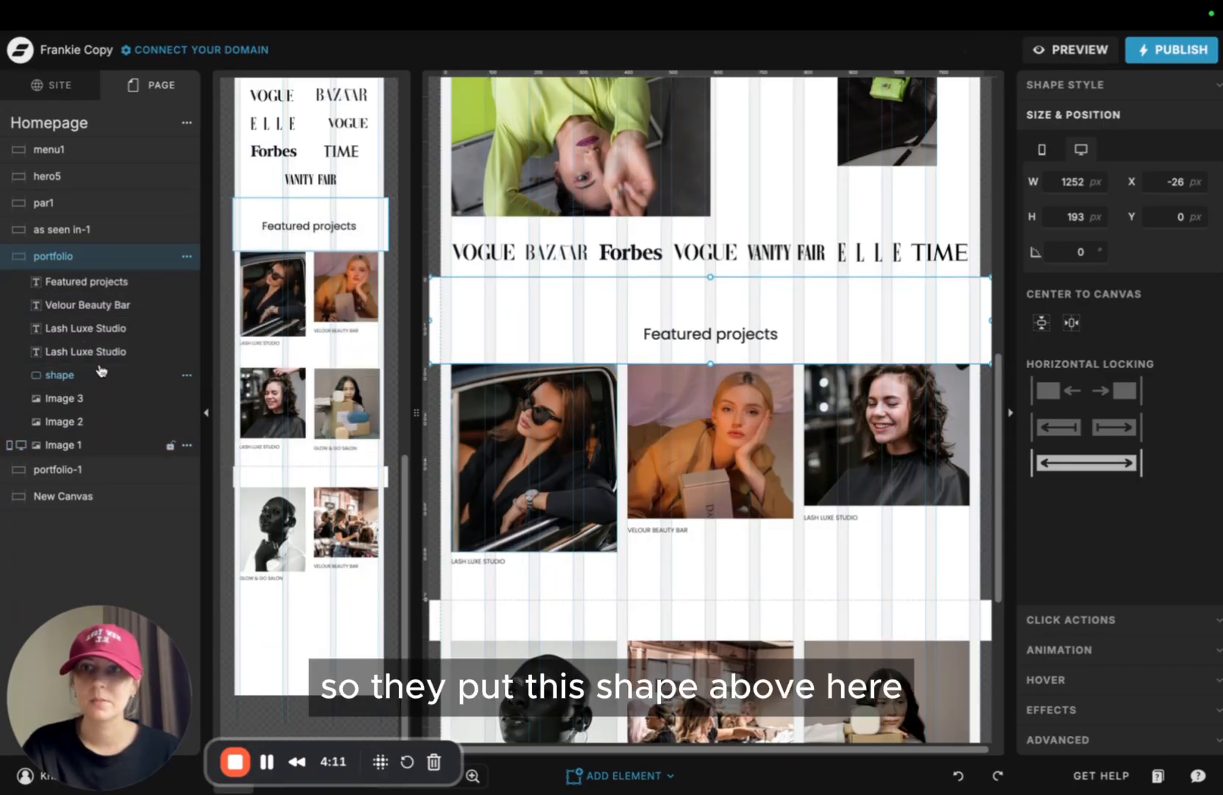
pyautogui.click(797, 576)
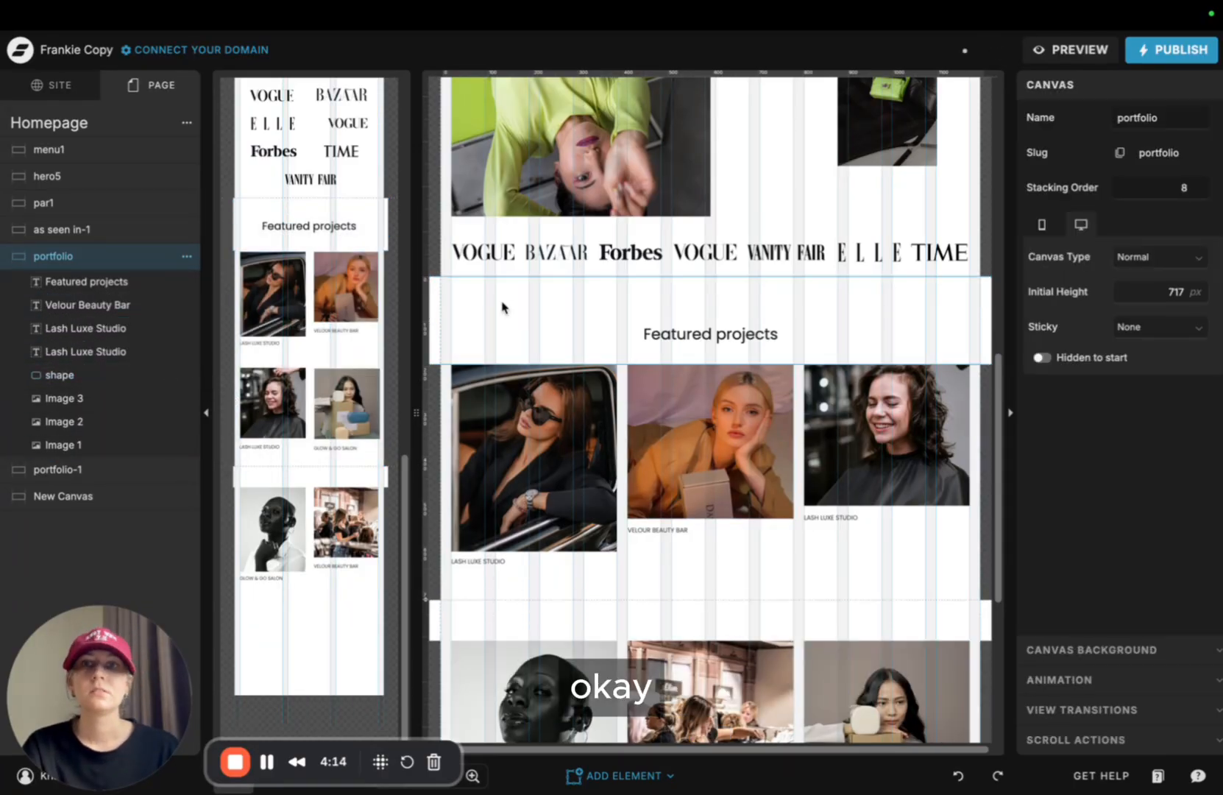
# Review the hero and intro sections of the desktop layout for a place to add a scroll effect
pyautogui.scroll(10, 682, 372)
pyautogui.click(800, 382)
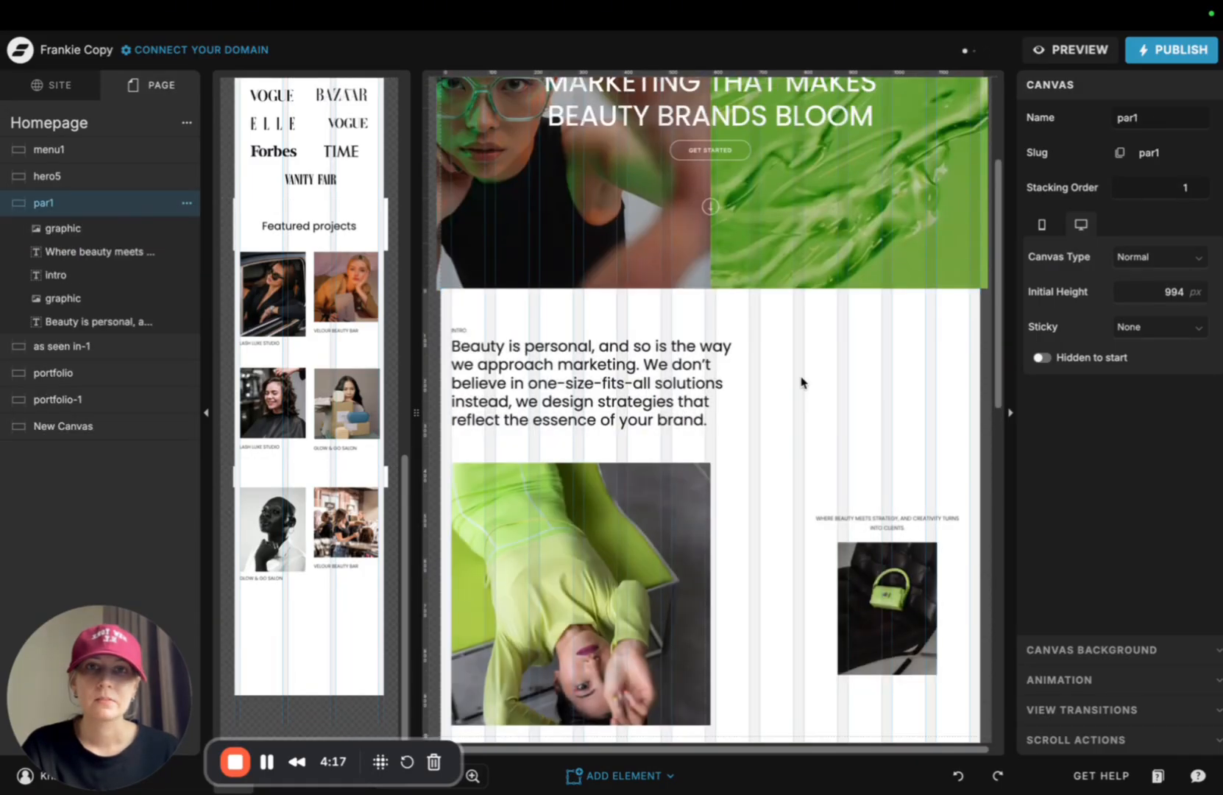
pyautogui.scroll(5, 662, 234)
pyautogui.scroll(-15, 662, 240)
pyautogui.scroll(15, 662, 240)
pyautogui.scroll(-2, 834, 452)
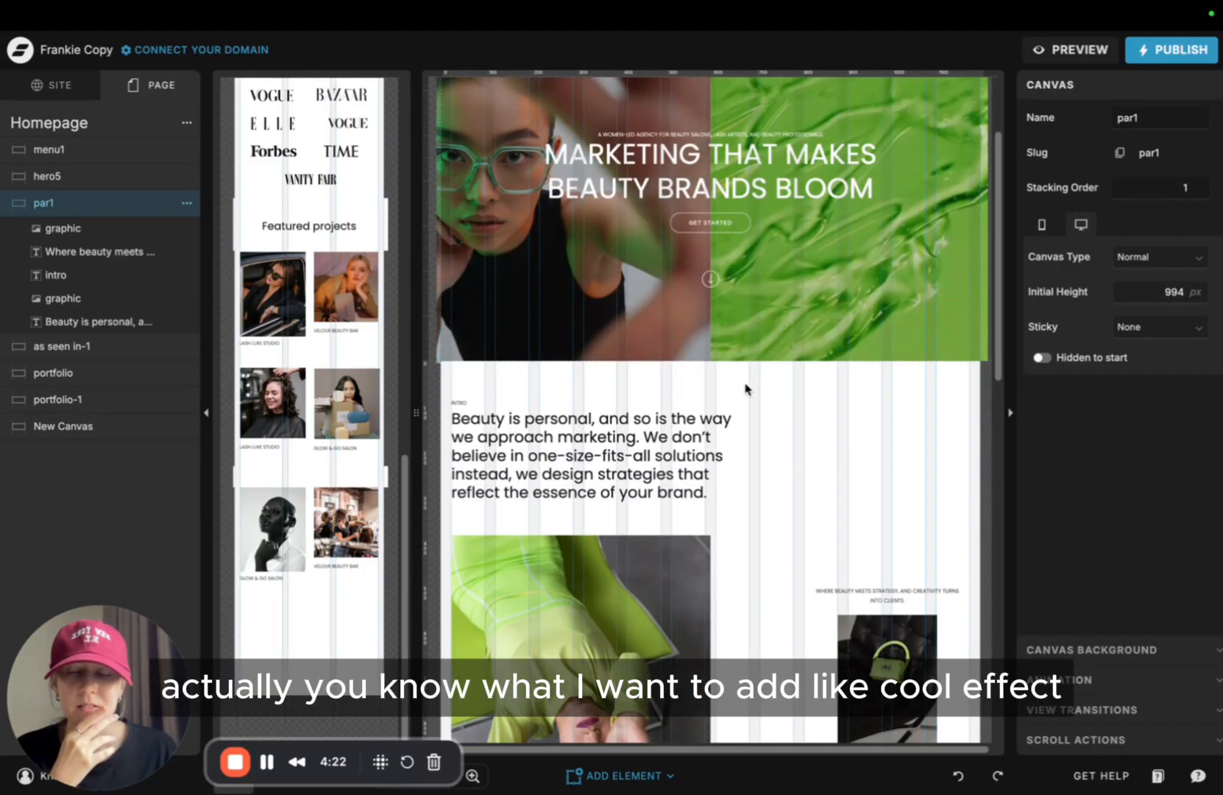
pyautogui.click(813, 347)
pyautogui.click(802, 416)
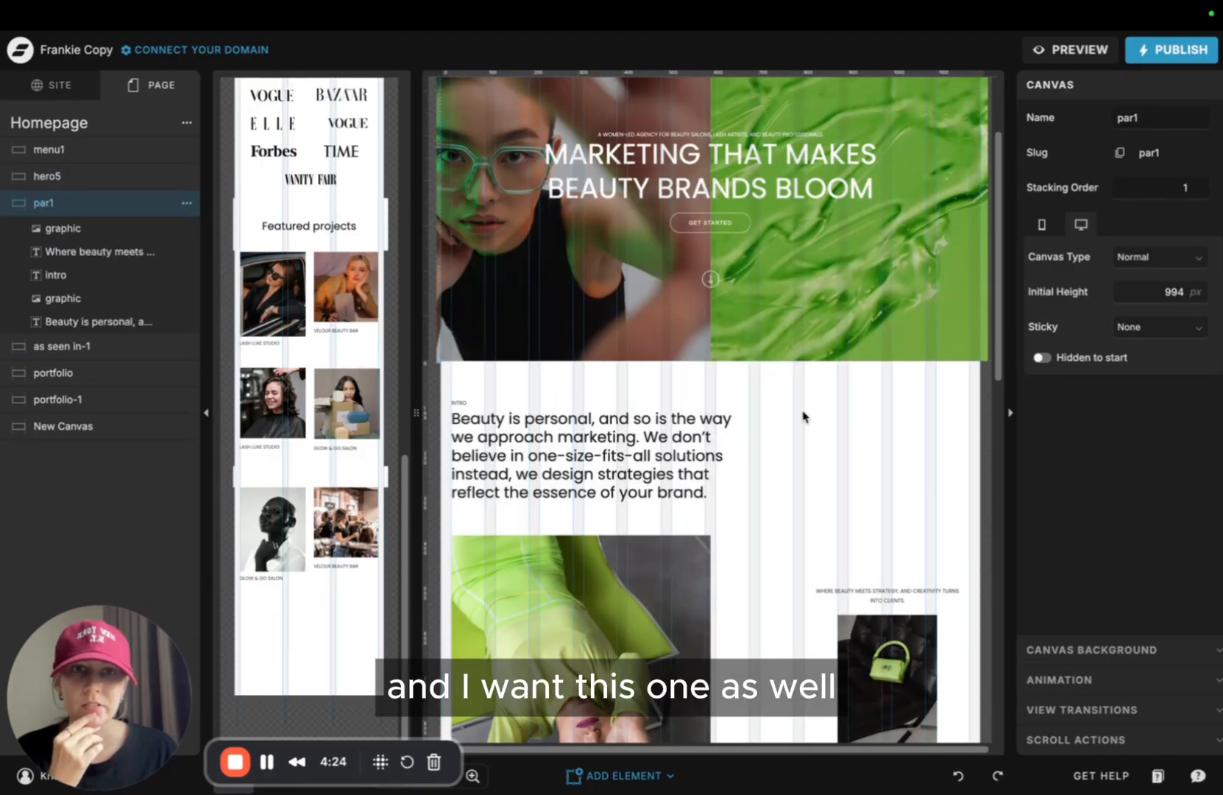
pyautogui.click(732, 292)
pyautogui.click(811, 445)
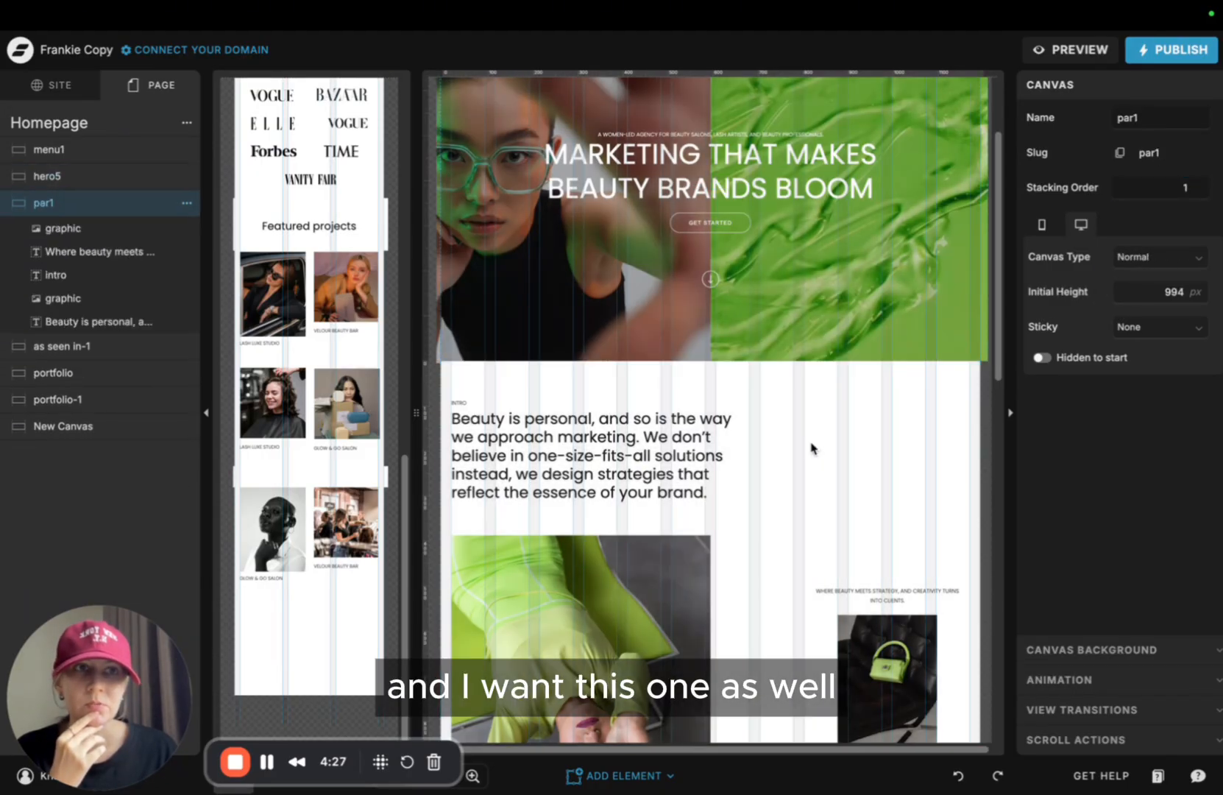
# Set the hero5 canvas's desktop Sticky option to Top on Scroll
pyautogui.click(834, 281)
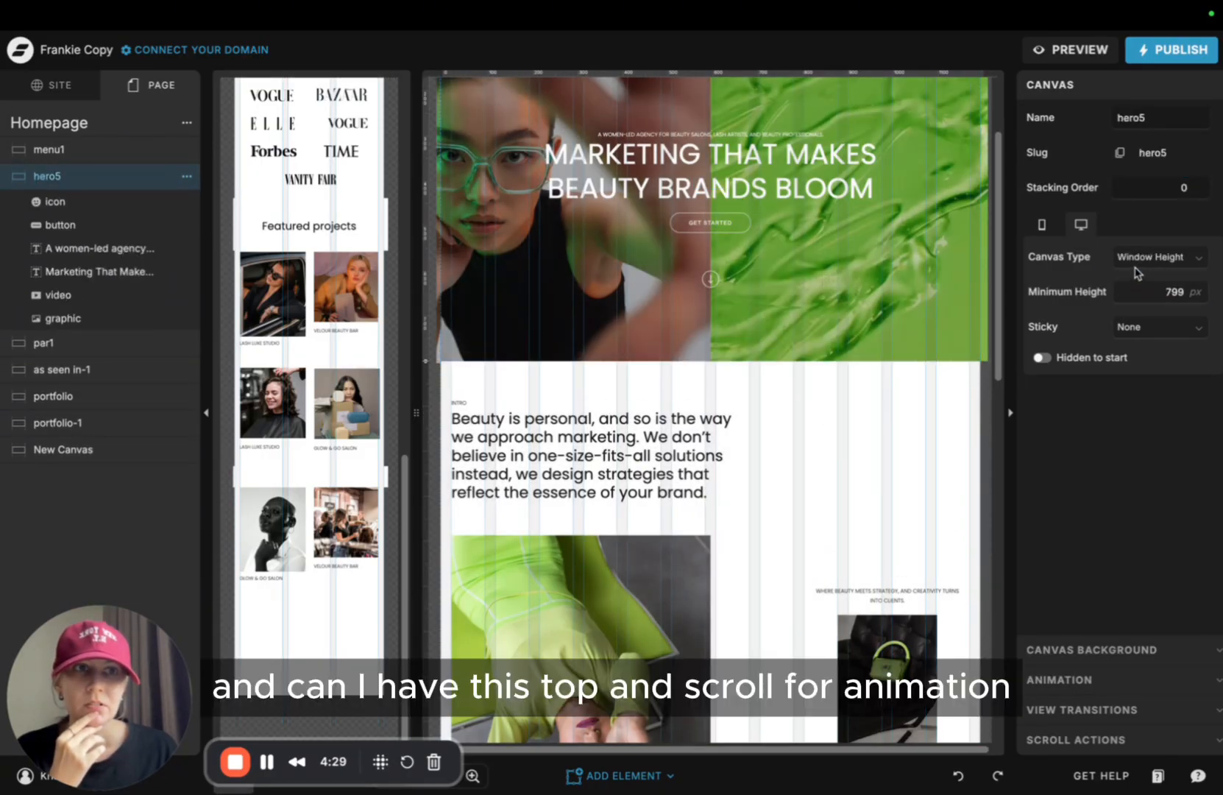
pyautogui.click(1153, 334)
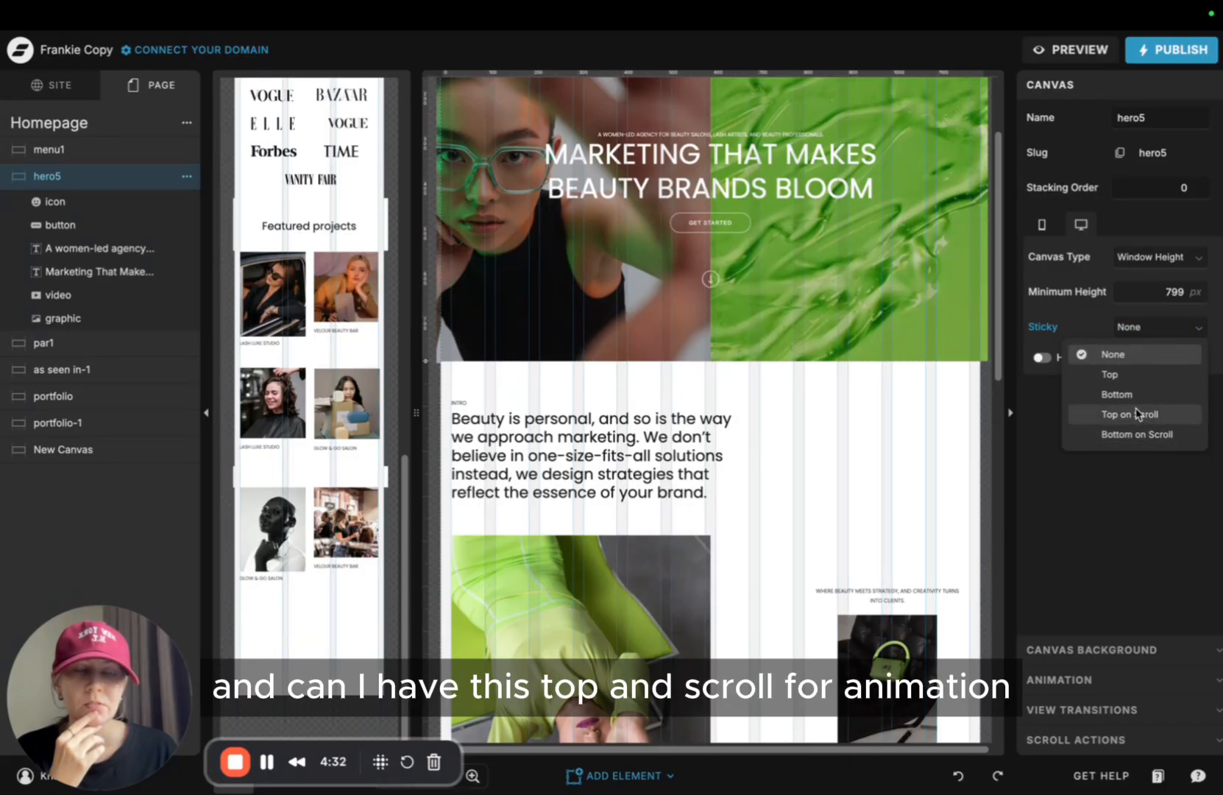
pyautogui.click(1137, 414)
pyautogui.click(822, 448)
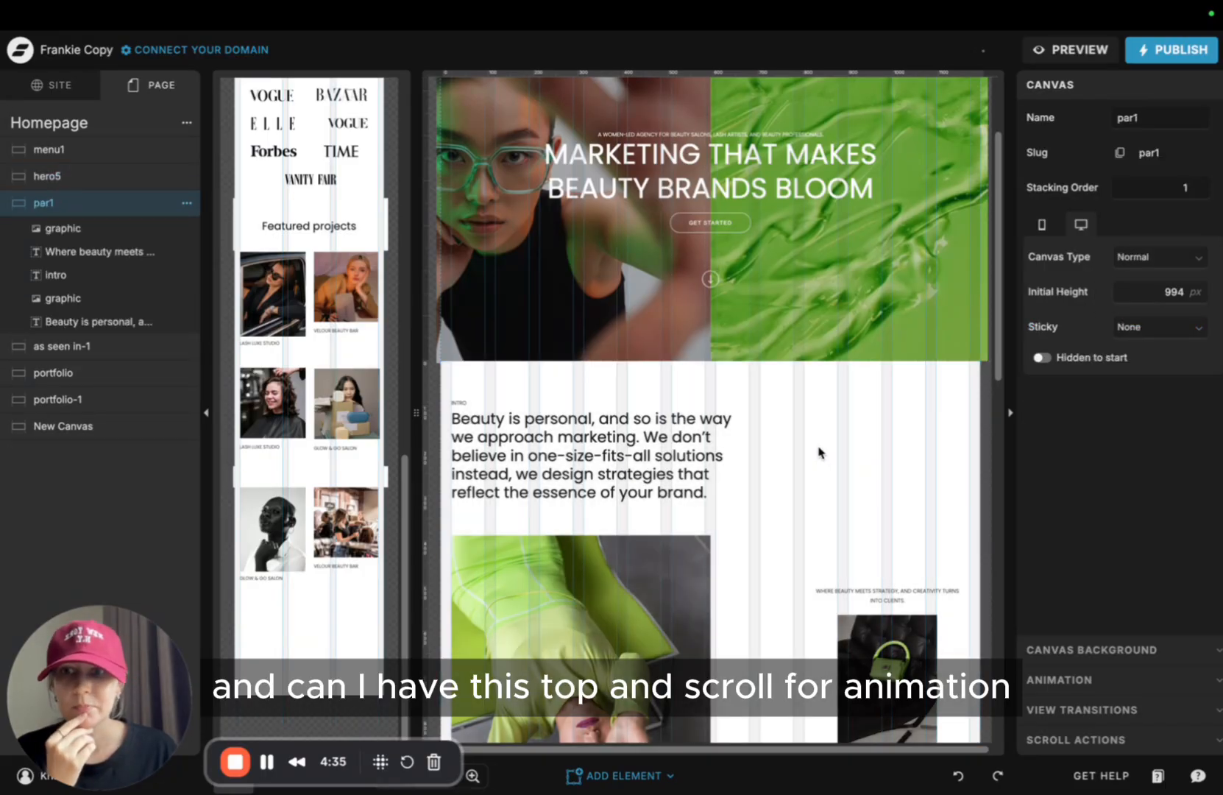
# Compare the stacking order of the sticky hero5 canvas with that of the par1, as seen in-1 and portfolio canvases
pyautogui.scroll(-3, 874, 330)
pyautogui.scroll(5, 874, 331)
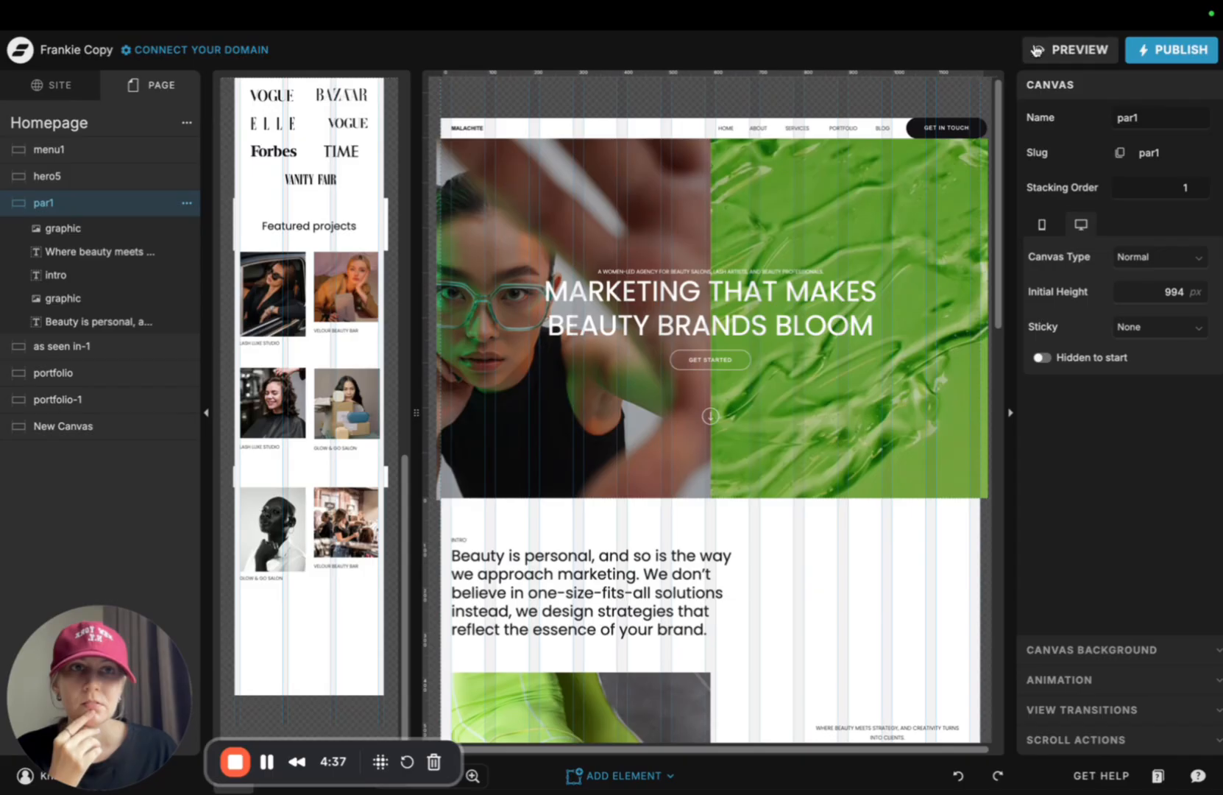
pyautogui.scroll(-3, 704, 287)
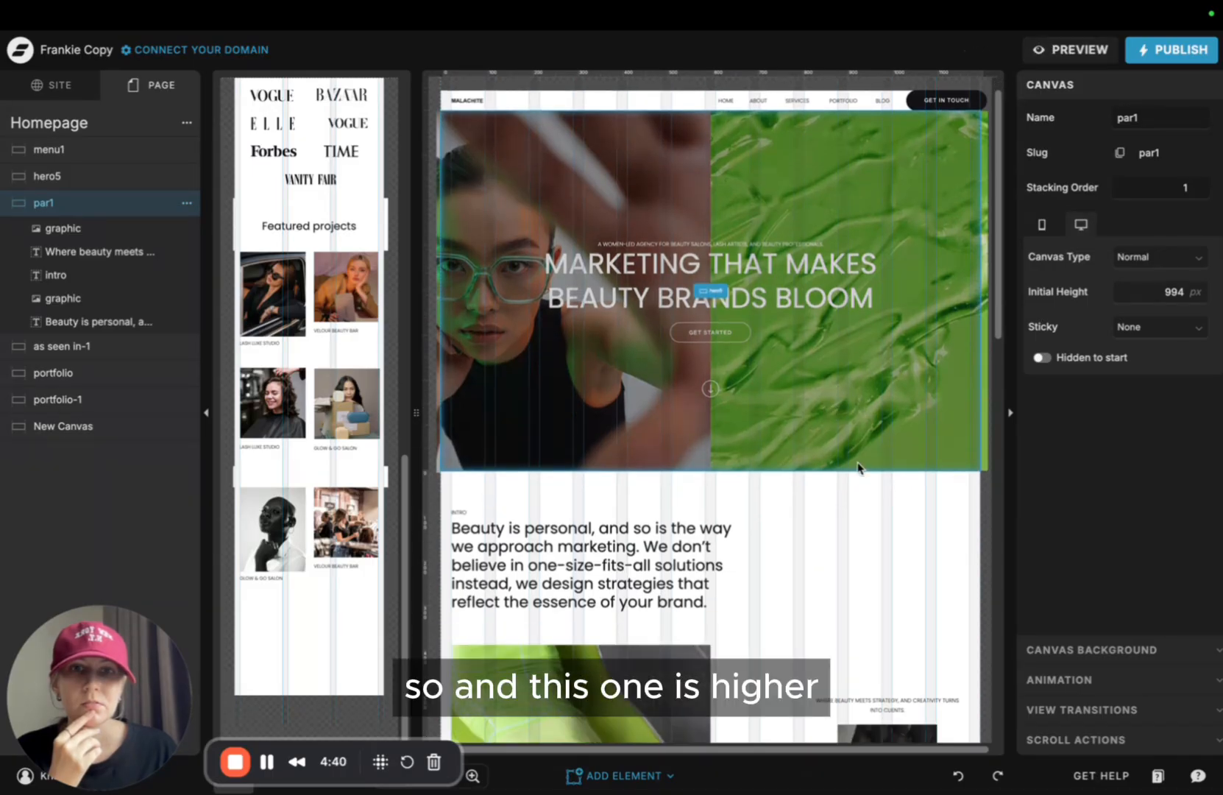
pyautogui.scroll(-3, 804, 487)
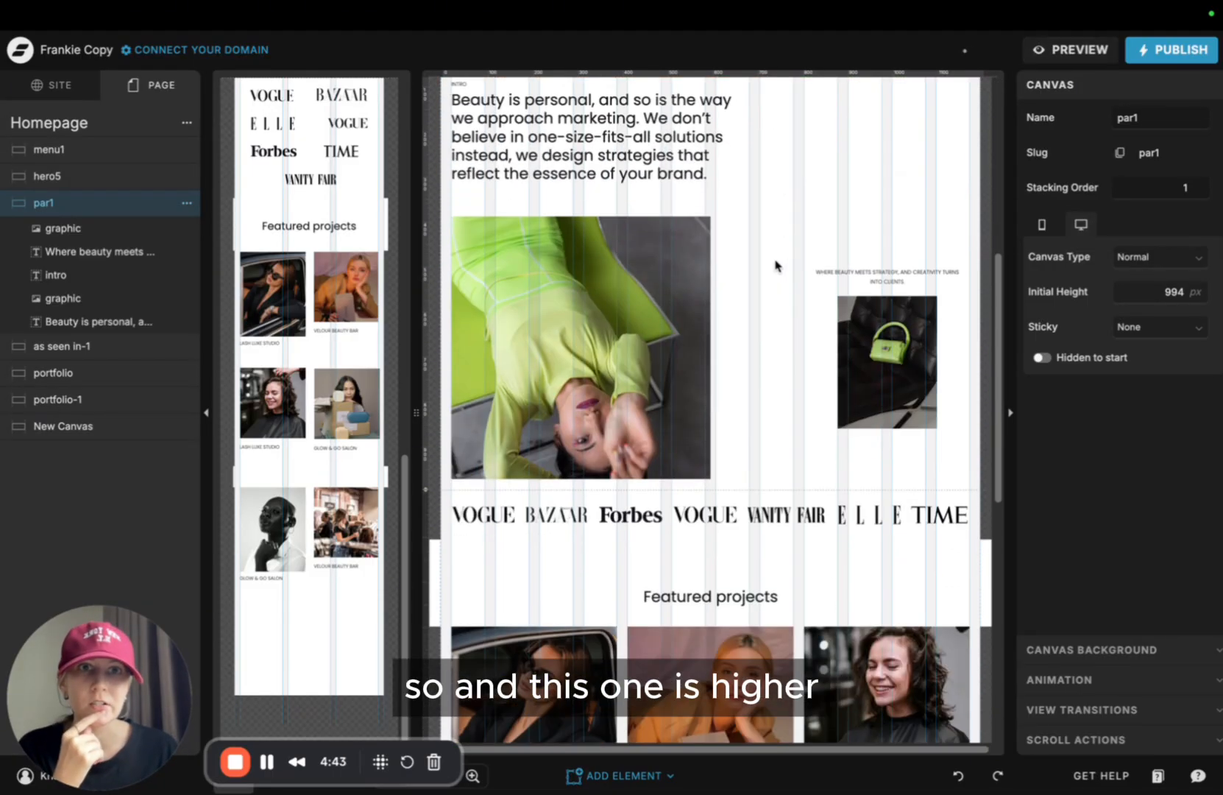
pyautogui.click(778, 529)
pyautogui.click(869, 581)
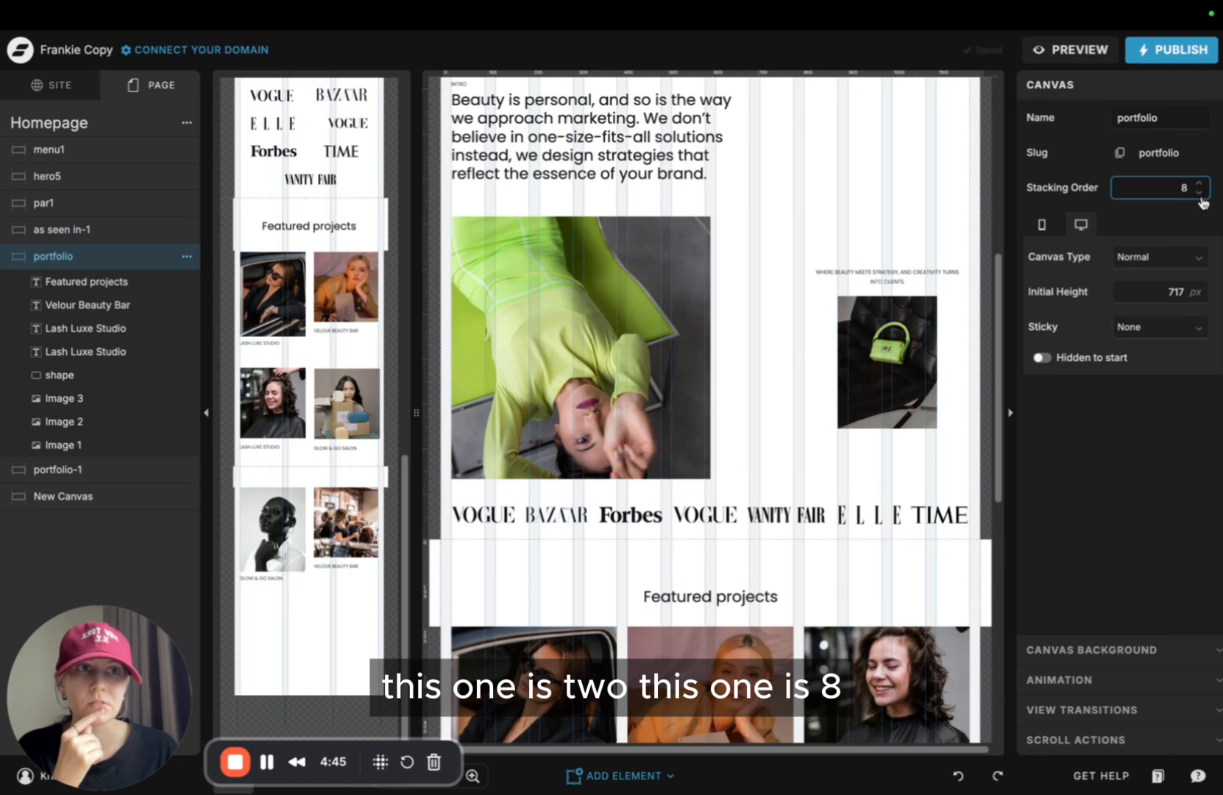
pyautogui.scroll(6, 801, 289)
pyautogui.click(901, 412)
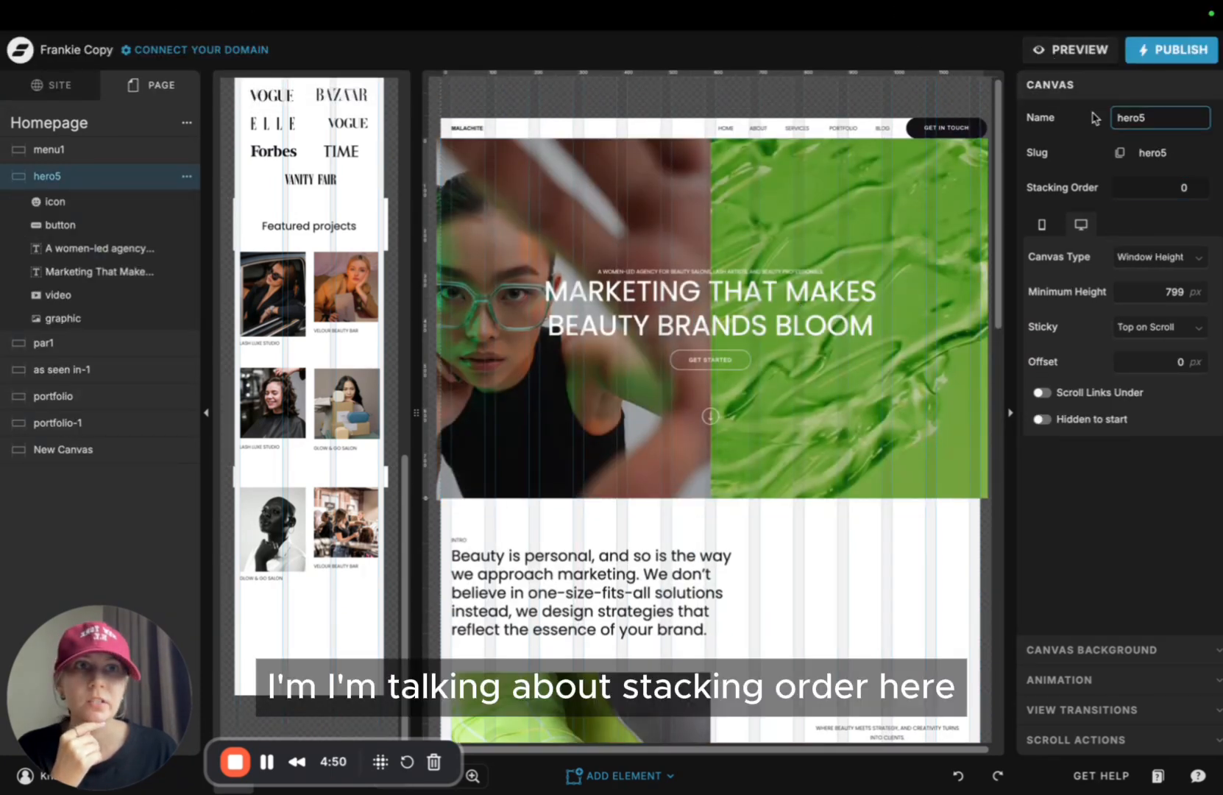
# Preview the site on desktop to check the hero's sticky scroll effect, and return to the featured projects in the editor
pyautogui.click(1038, 50)
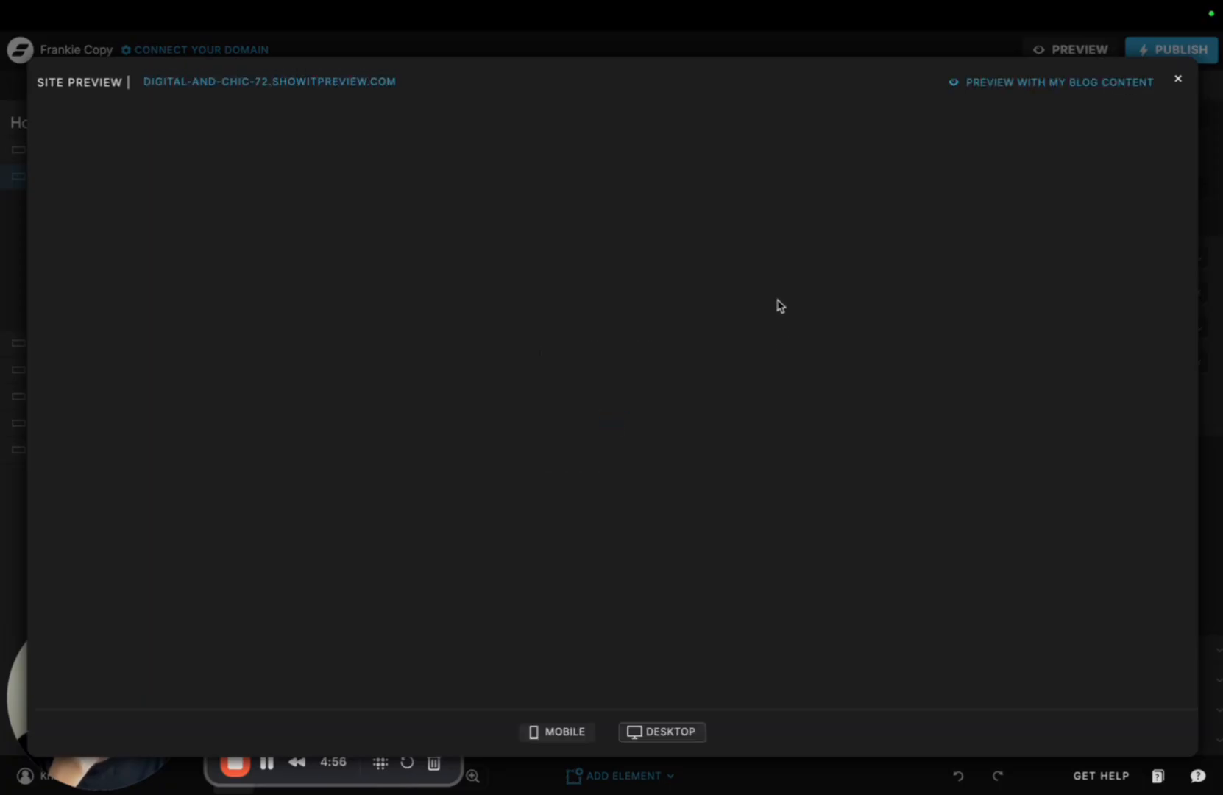
pyautogui.scroll(-3, 766, 357)
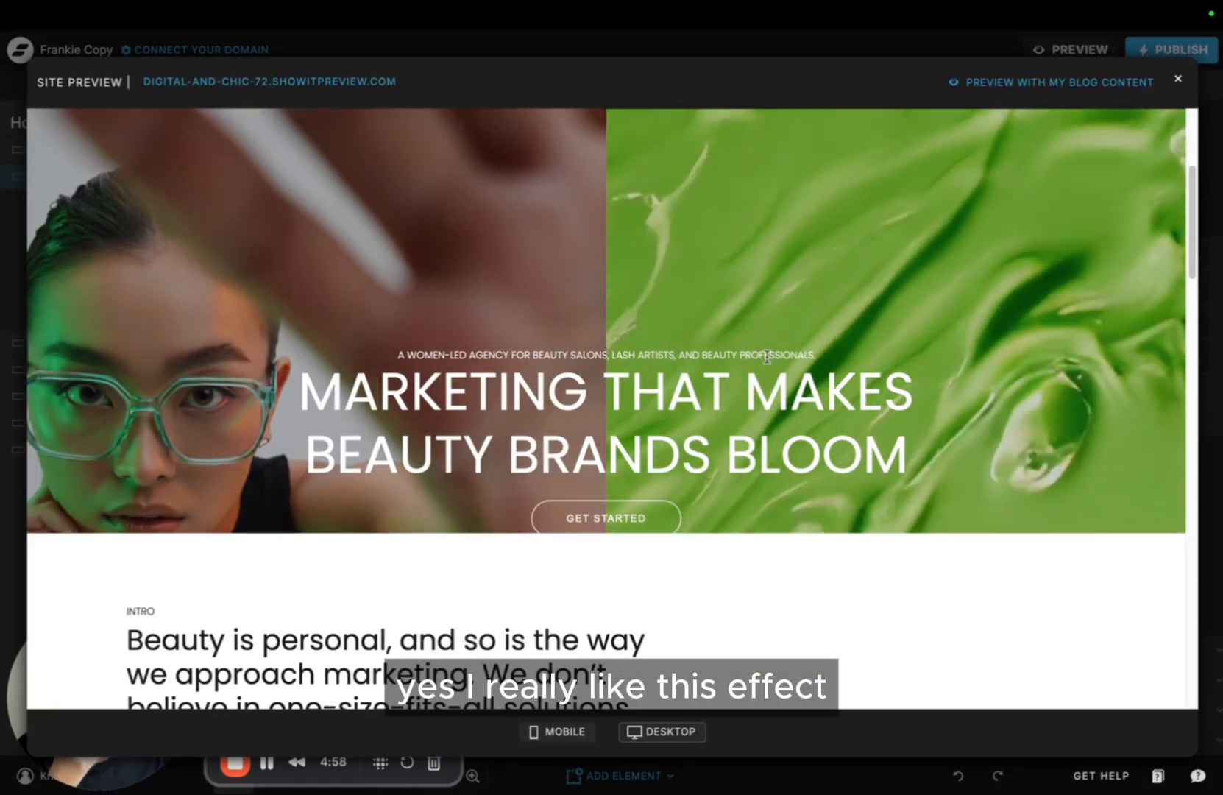
pyautogui.scroll(-8, 766, 357)
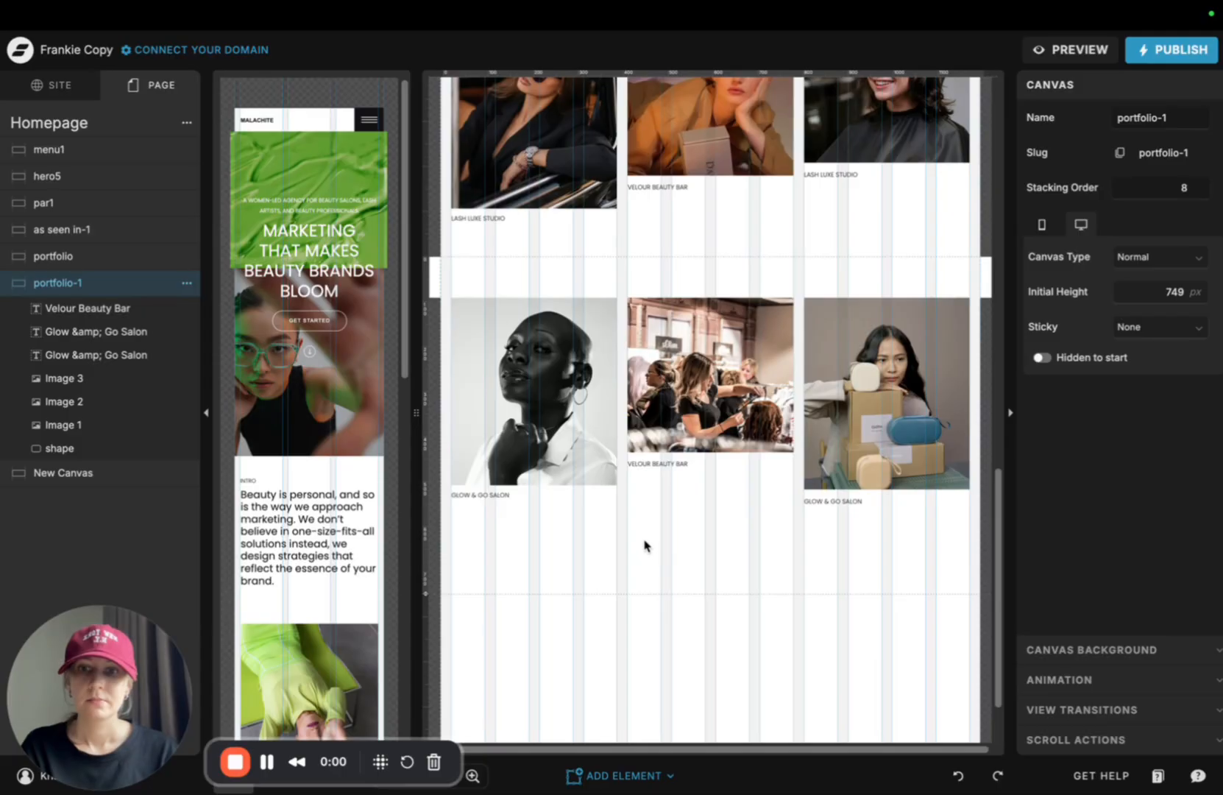
pyautogui.scroll(3, 646, 546)
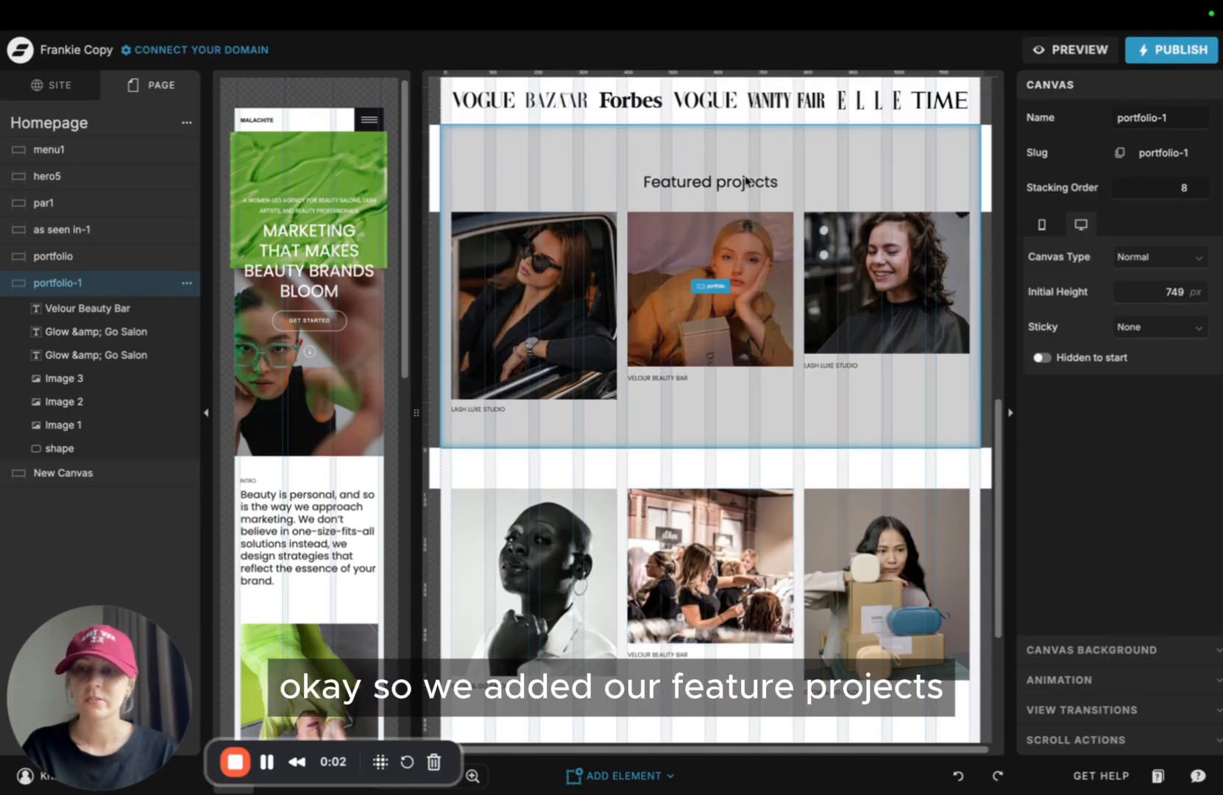
# Add a button labelled VIEW PORTFOLIO to the portfolio-1 canvas on desktop, centred just below the last row of projects
pyautogui.scroll(-4, 746, 181)
pyautogui.click(615, 773)
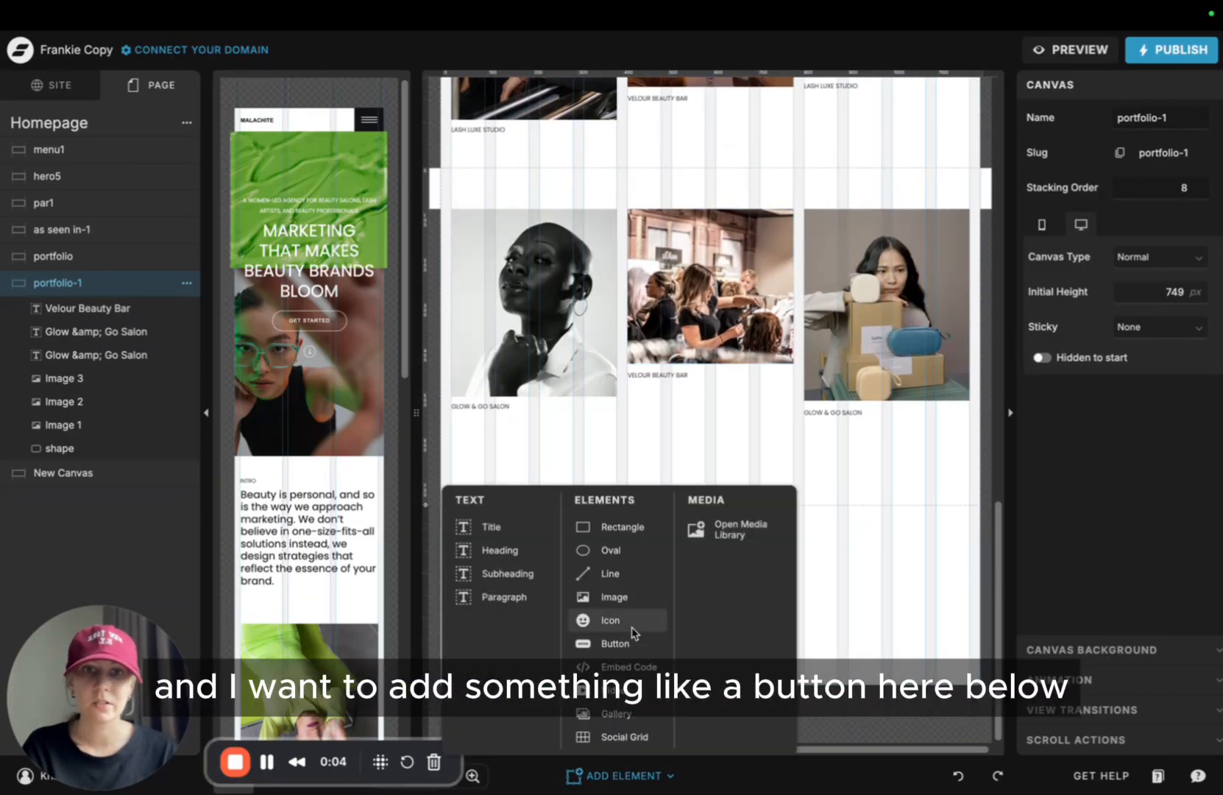
pyautogui.click(618, 644)
pyautogui.moveTo(712, 337); pyautogui.dragTo(720, 476)
pyautogui.write('V')
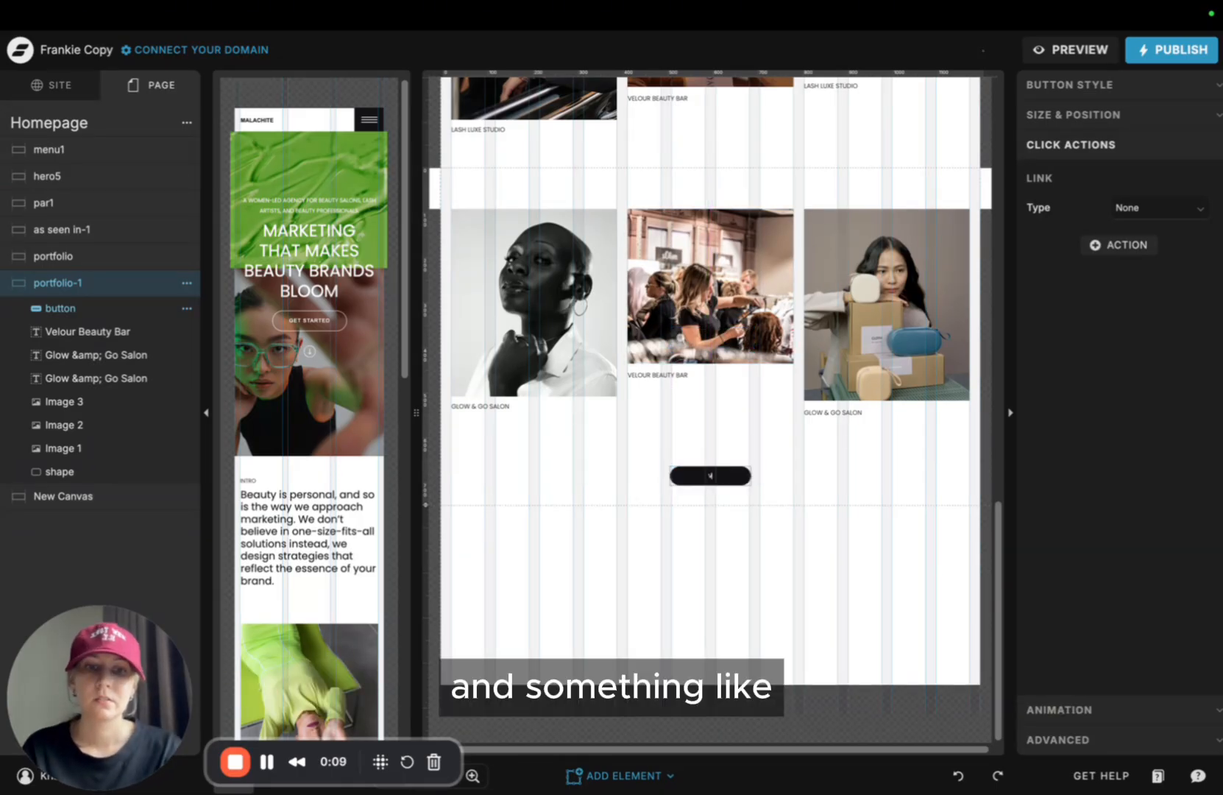
pyautogui.write('IEW PORTFOLIO')
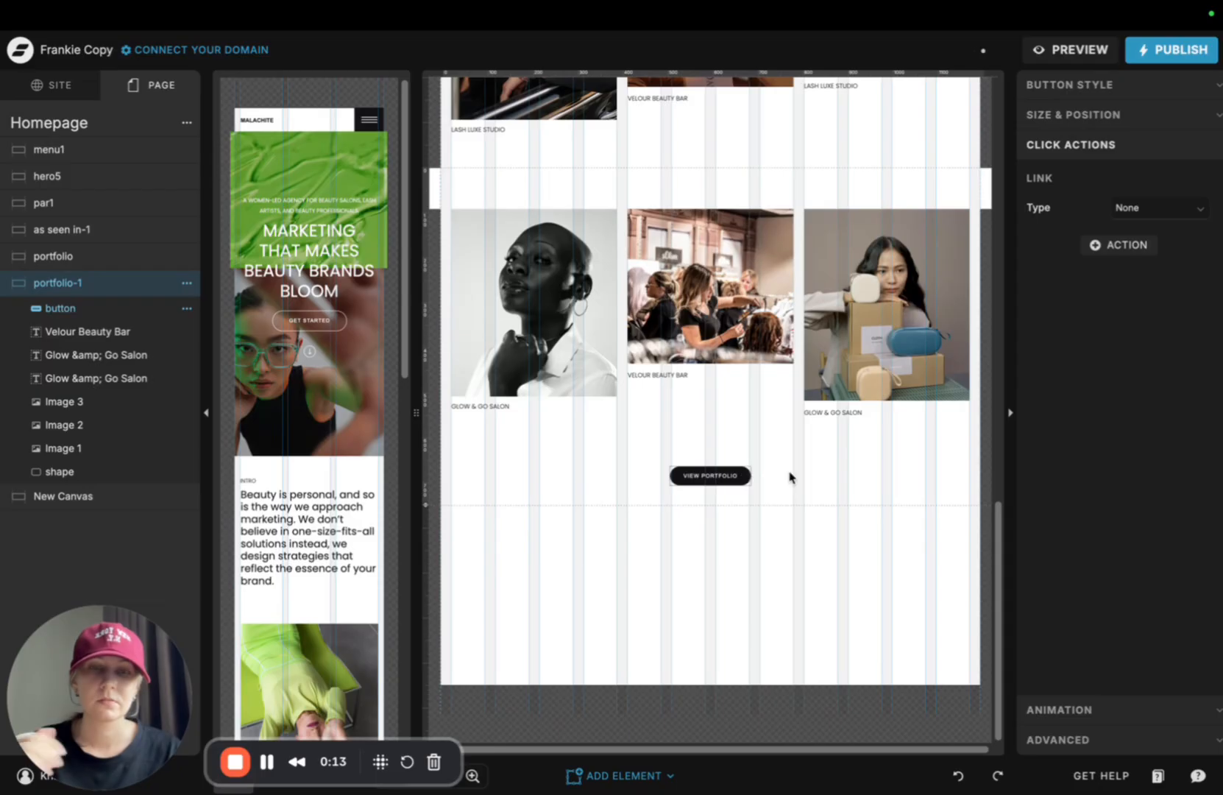
pyautogui.click(841, 477)
pyautogui.click(704, 475)
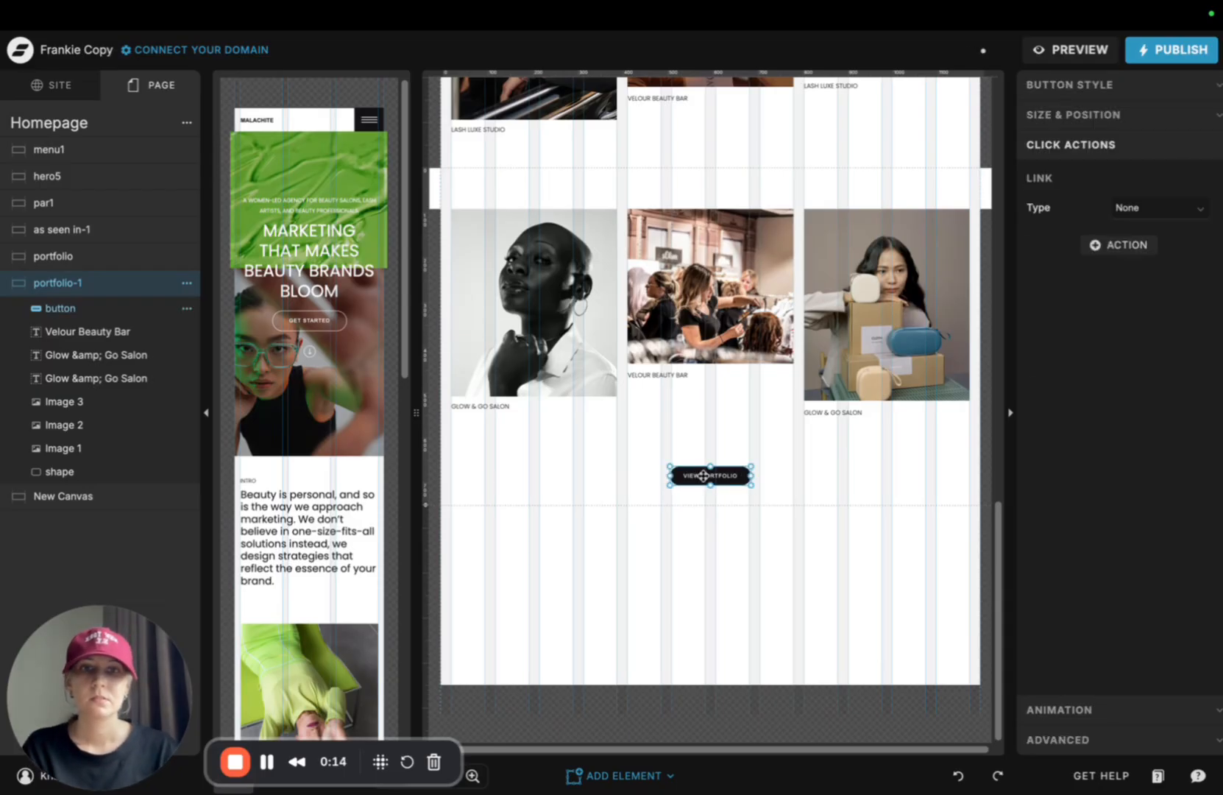
pyautogui.click(612, 499)
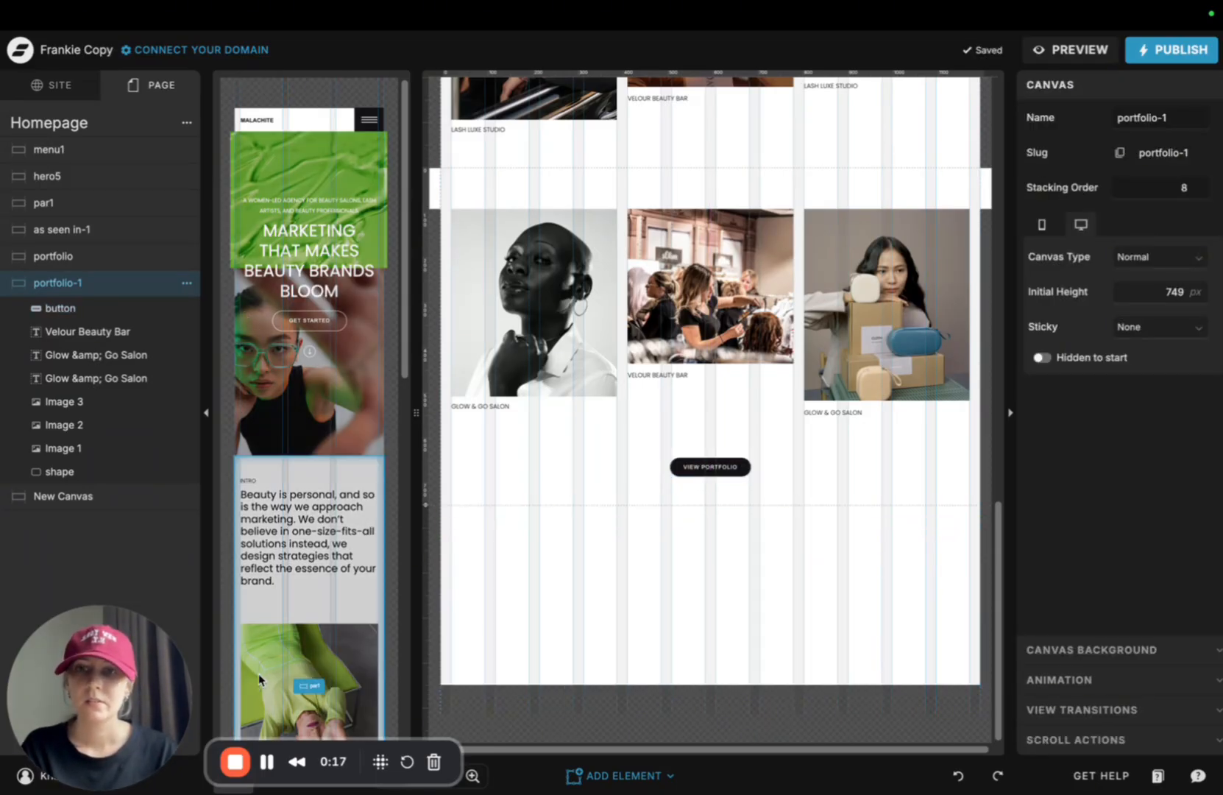
# Extend the portfolio-1 canvas on mobile and move the View Portfolio button below its last project row
pyautogui.scroll(-7, 321, 408)
pyautogui.scroll(-4, 321, 410)
pyautogui.click(258, 593)
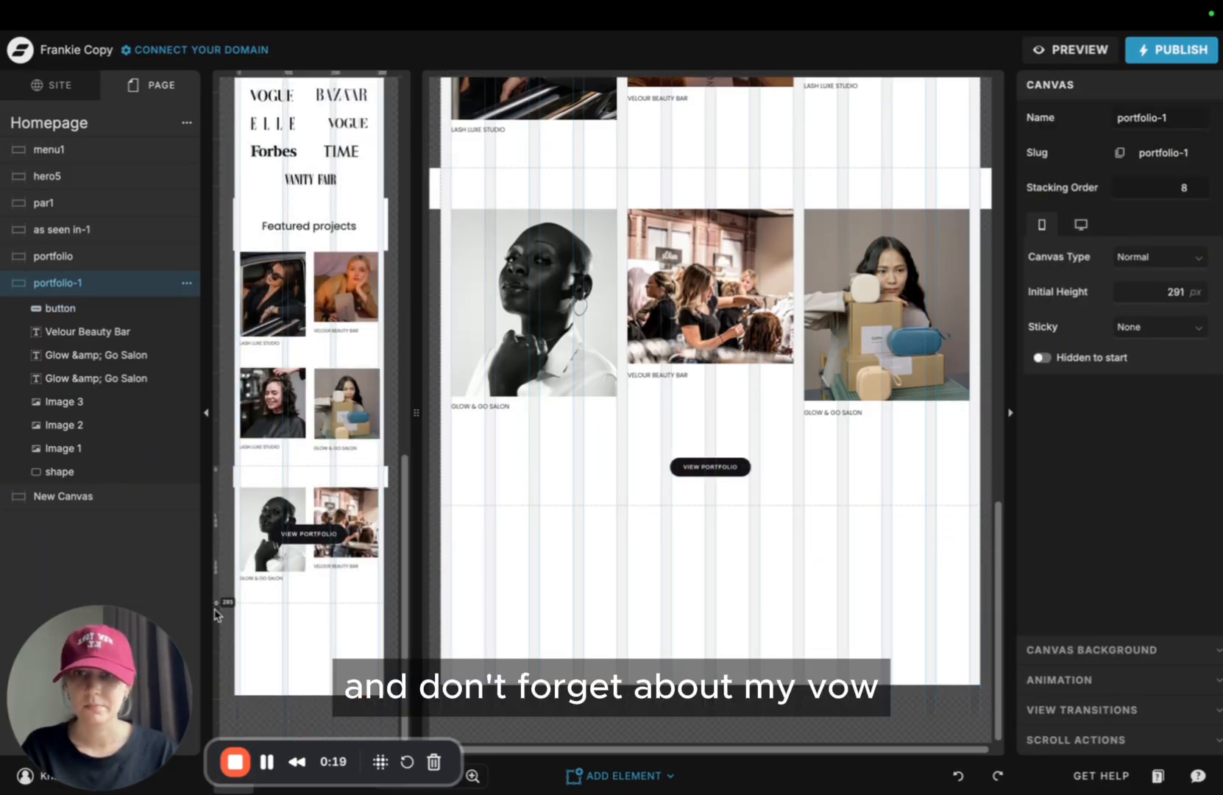
pyautogui.moveTo(216, 602); pyautogui.dragTo(215, 643)
pyautogui.moveTo(303, 534); pyautogui.dragTo(317, 620)
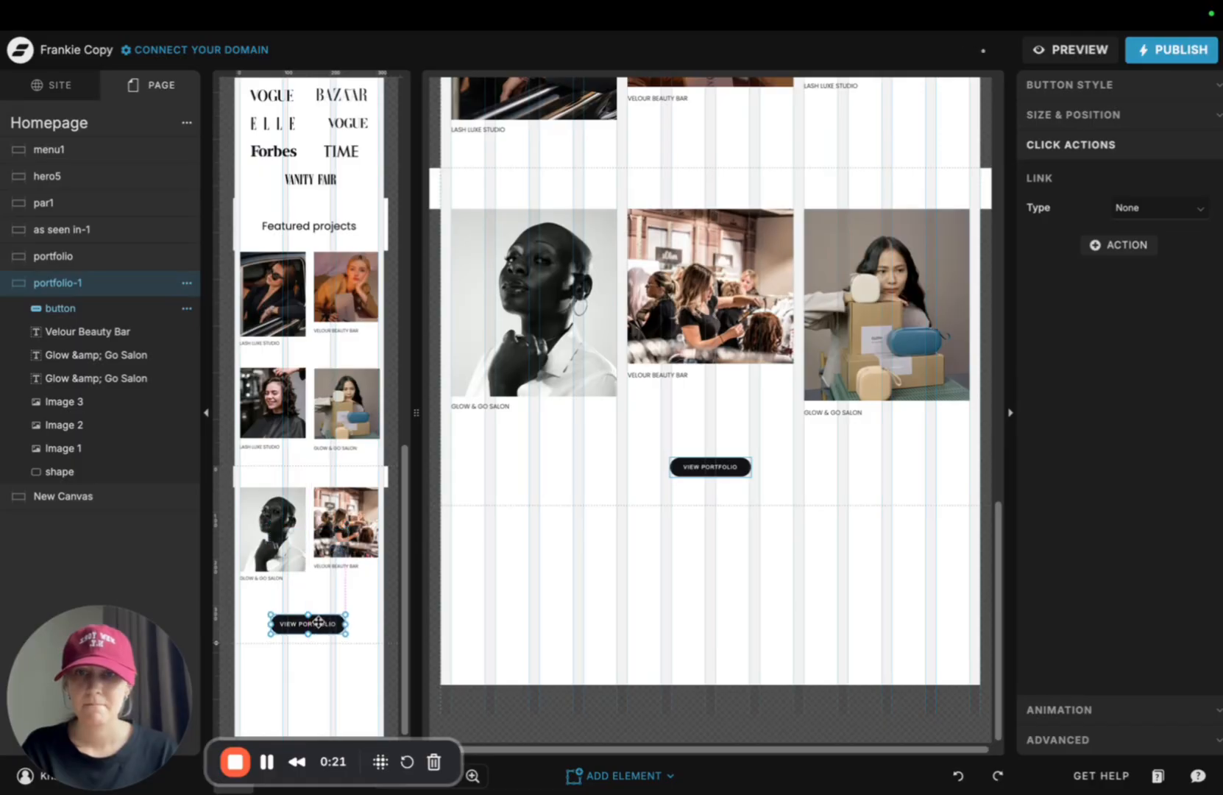
pyautogui.moveTo(318, 617); pyautogui.dragTo(316, 616)
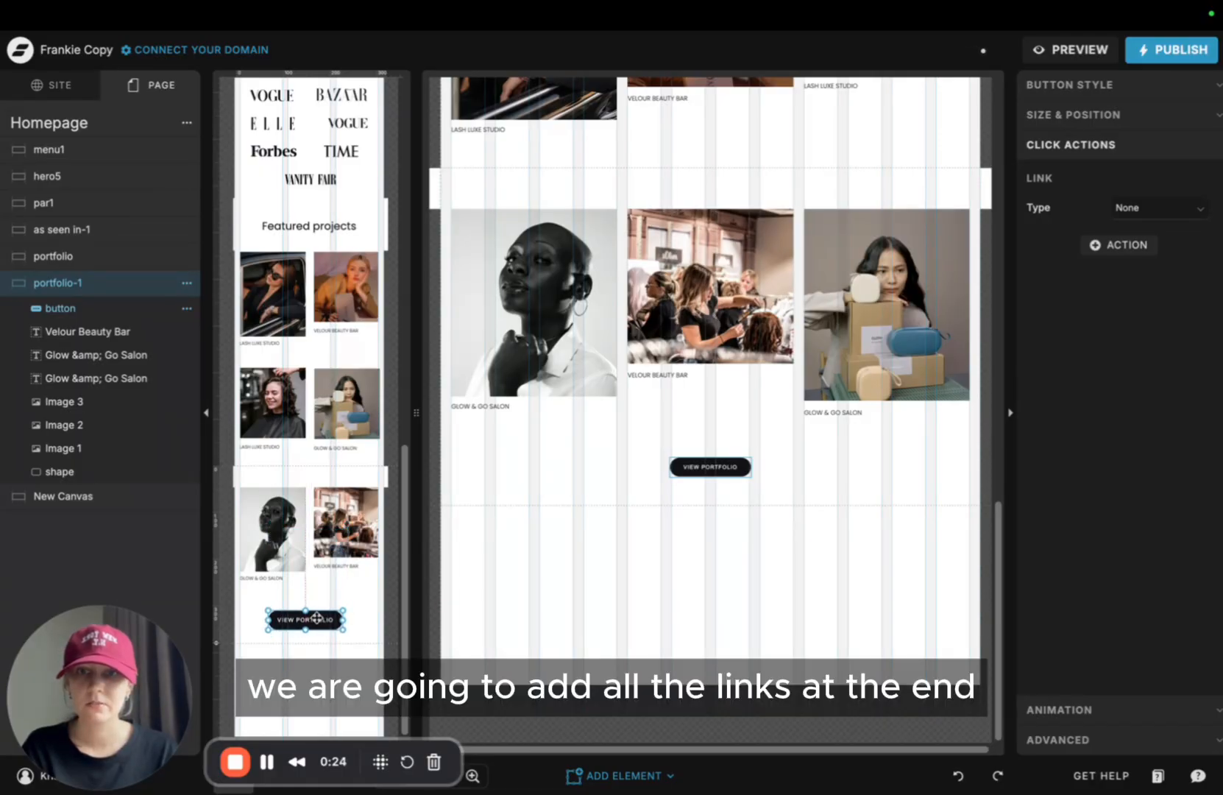
# Centre the mobile View Portfolio button horizontally on the canvas and raise it slightly to Y 300 px
pyautogui.click(1091, 118)
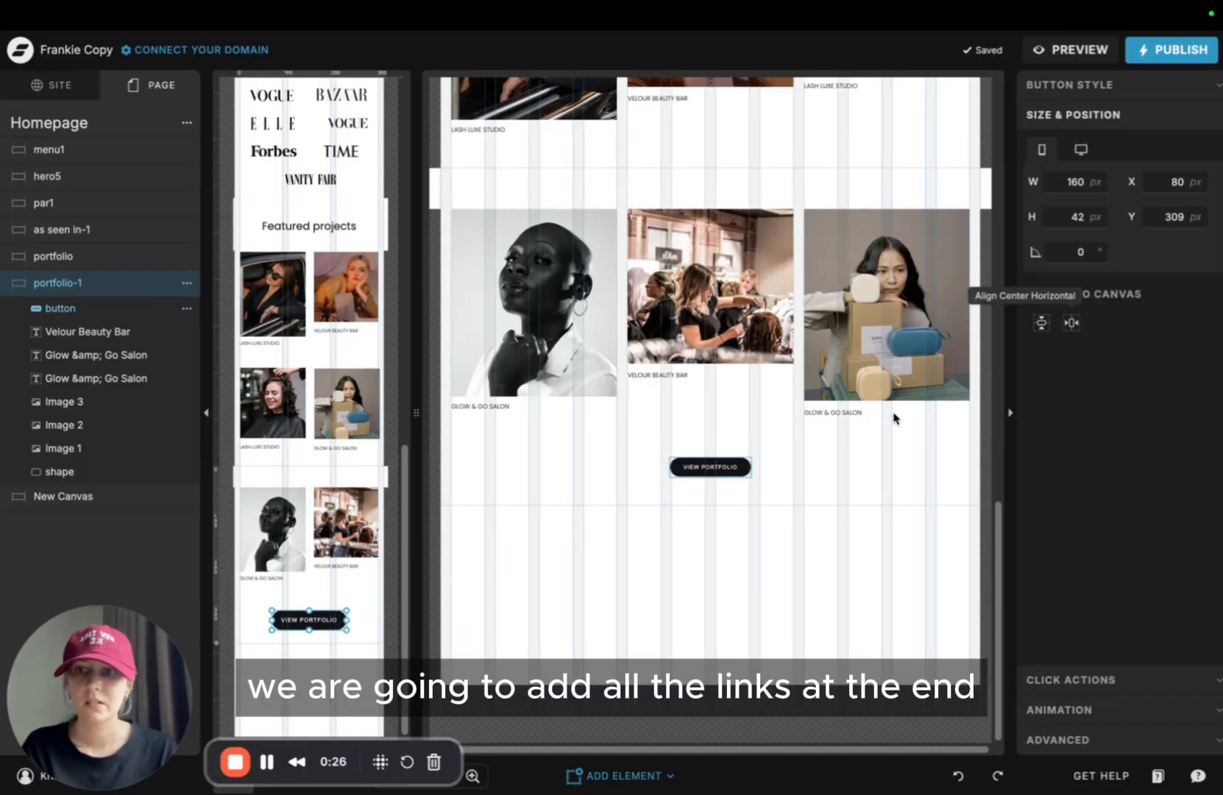
pyautogui.click(532, 544)
pyautogui.click(314, 618)
pyautogui.click(305, 611)
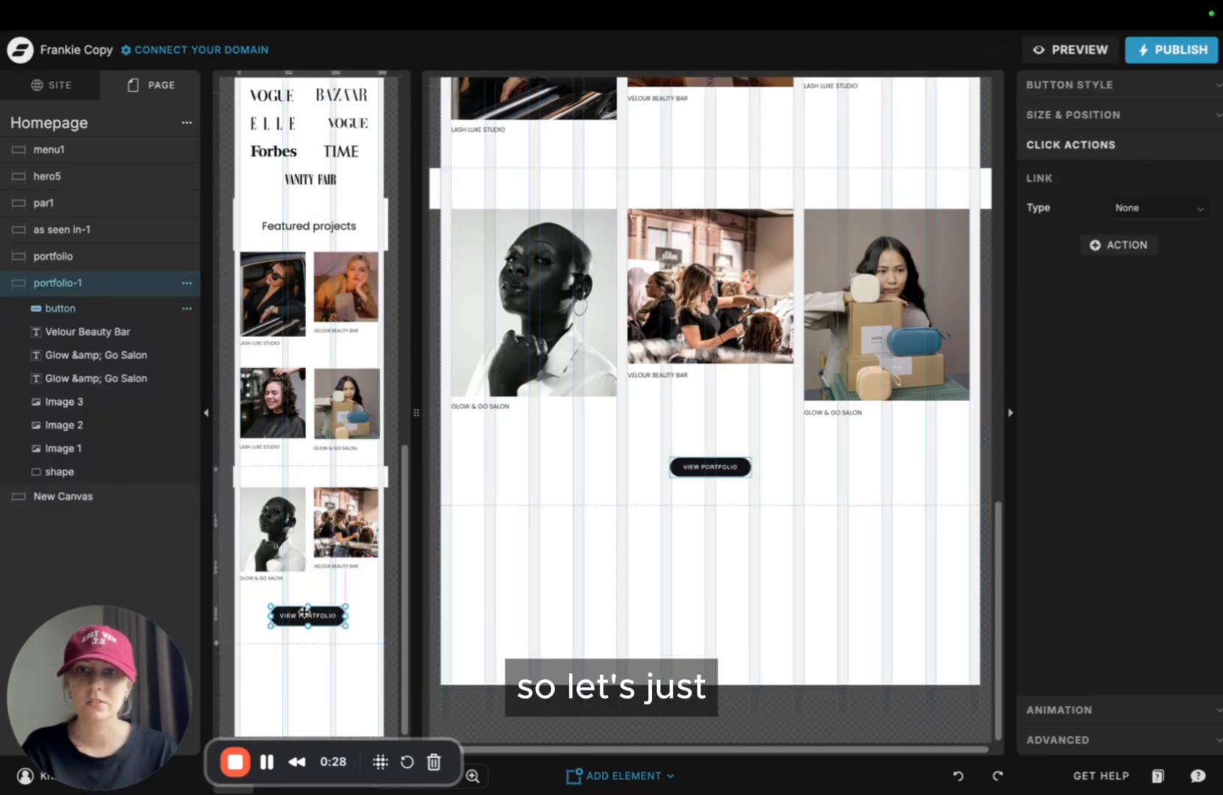
pyautogui.click(1081, 115)
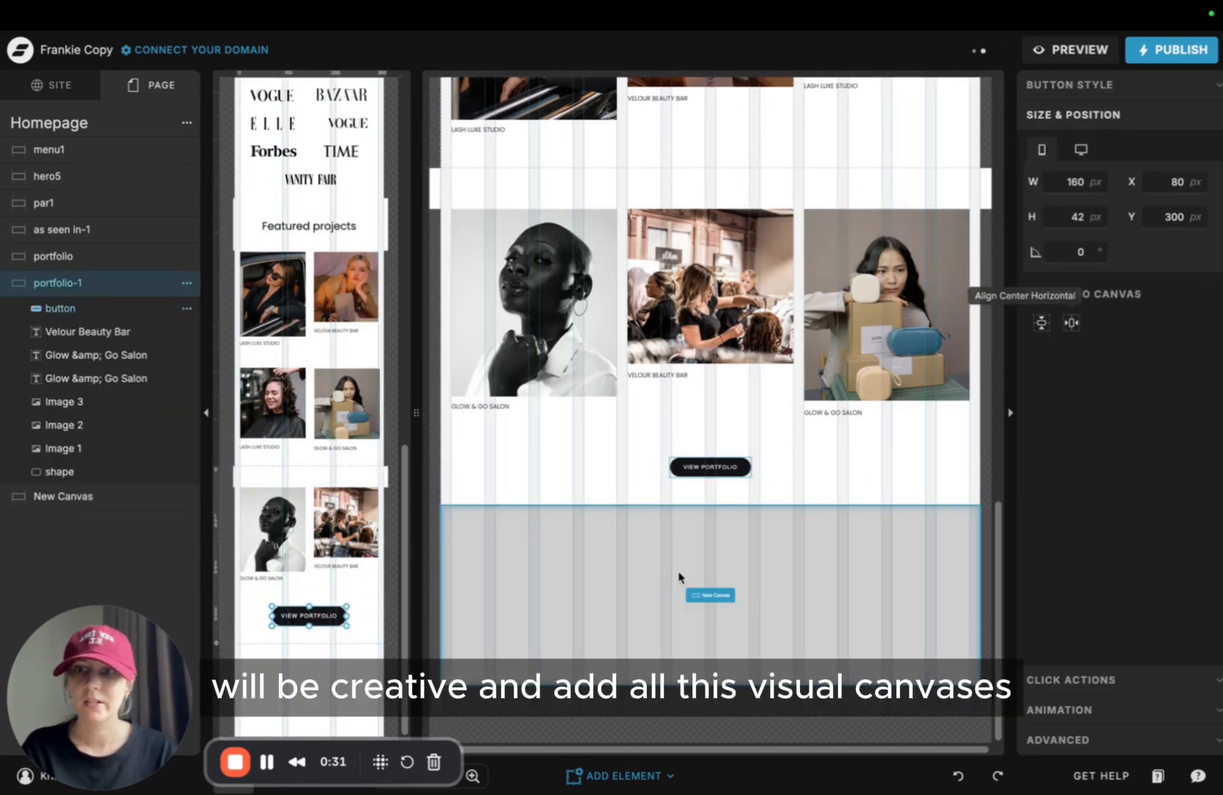
# Add the Testimonials4 canvas from the current site's Reviews page to the Homepage
pyautogui.click(678, 577)
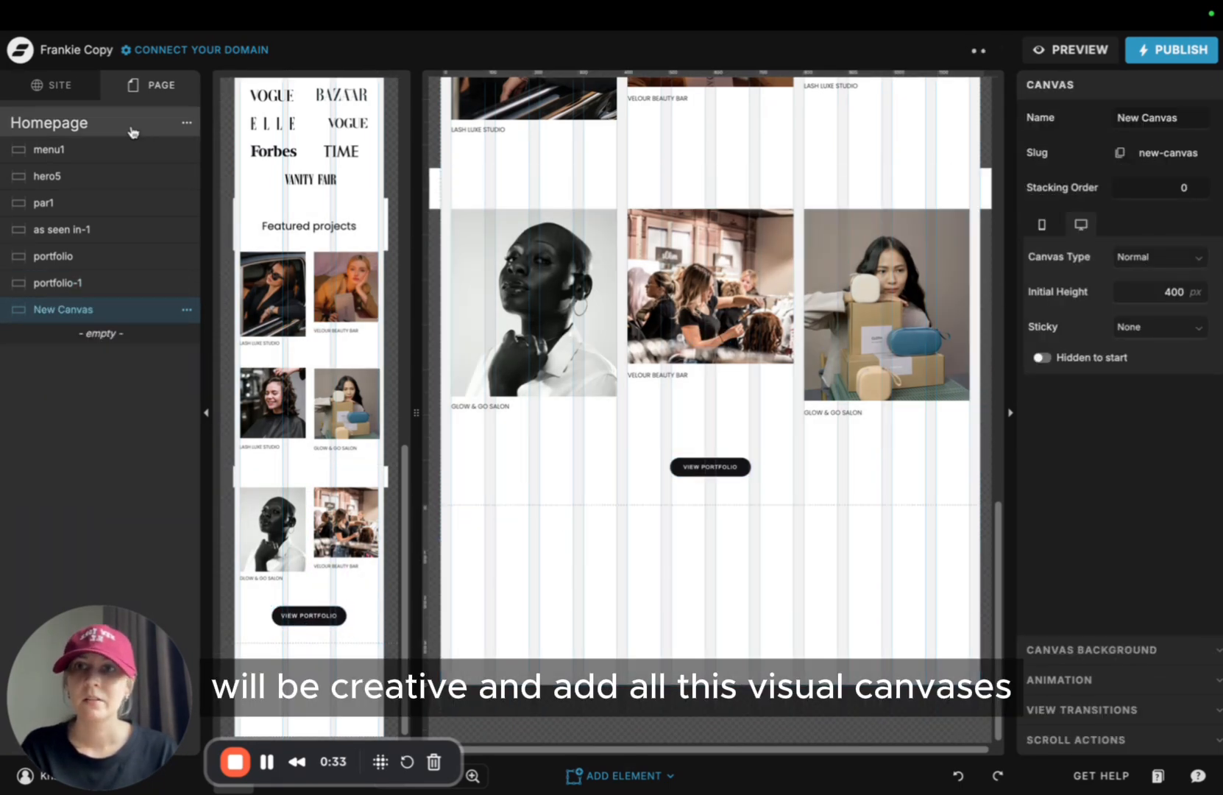
pyautogui.click(132, 131)
pyautogui.click(186, 123)
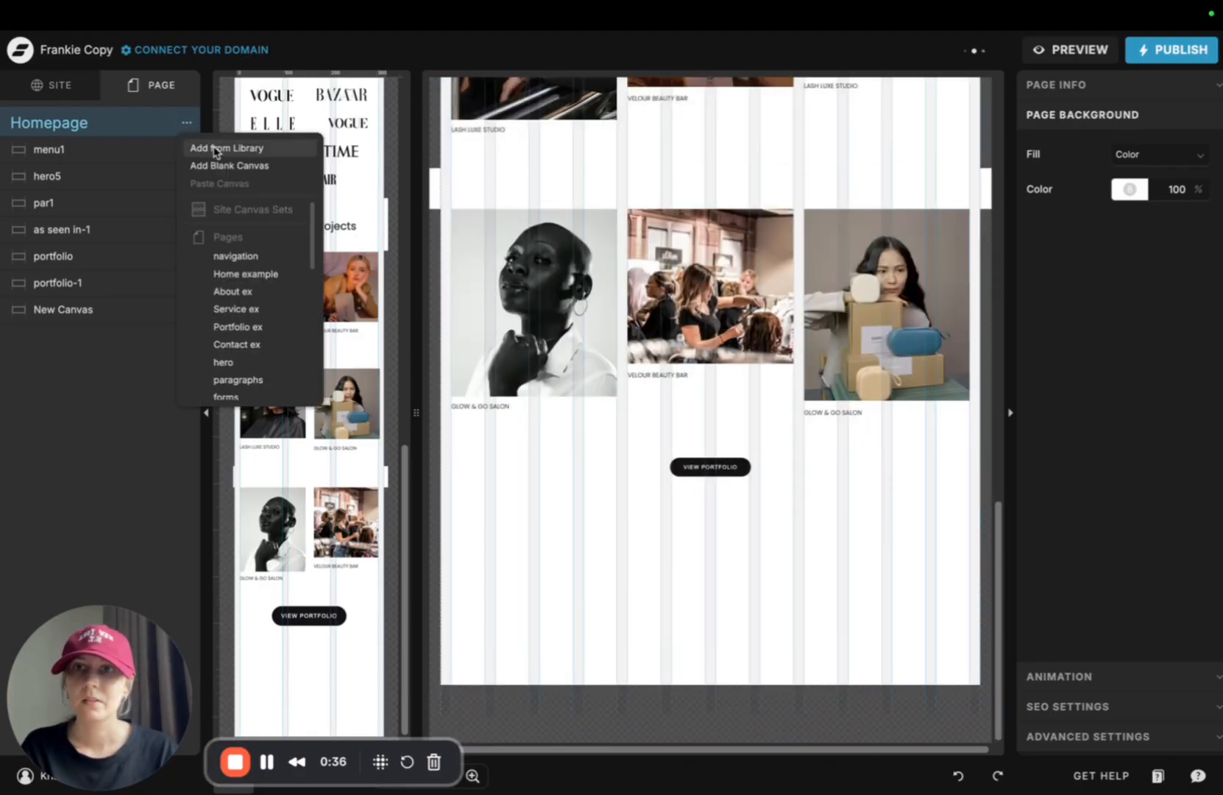
pyautogui.click(215, 149)
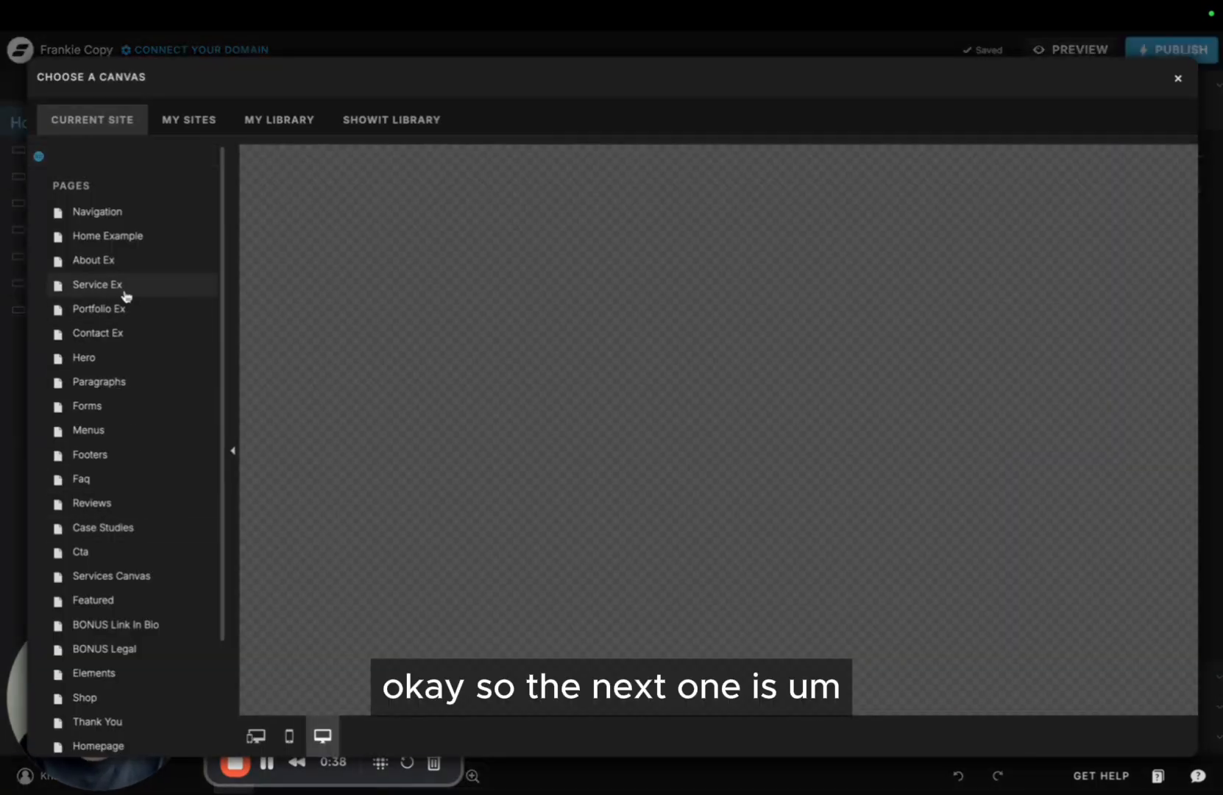
pyautogui.scroll(-2, 104, 372)
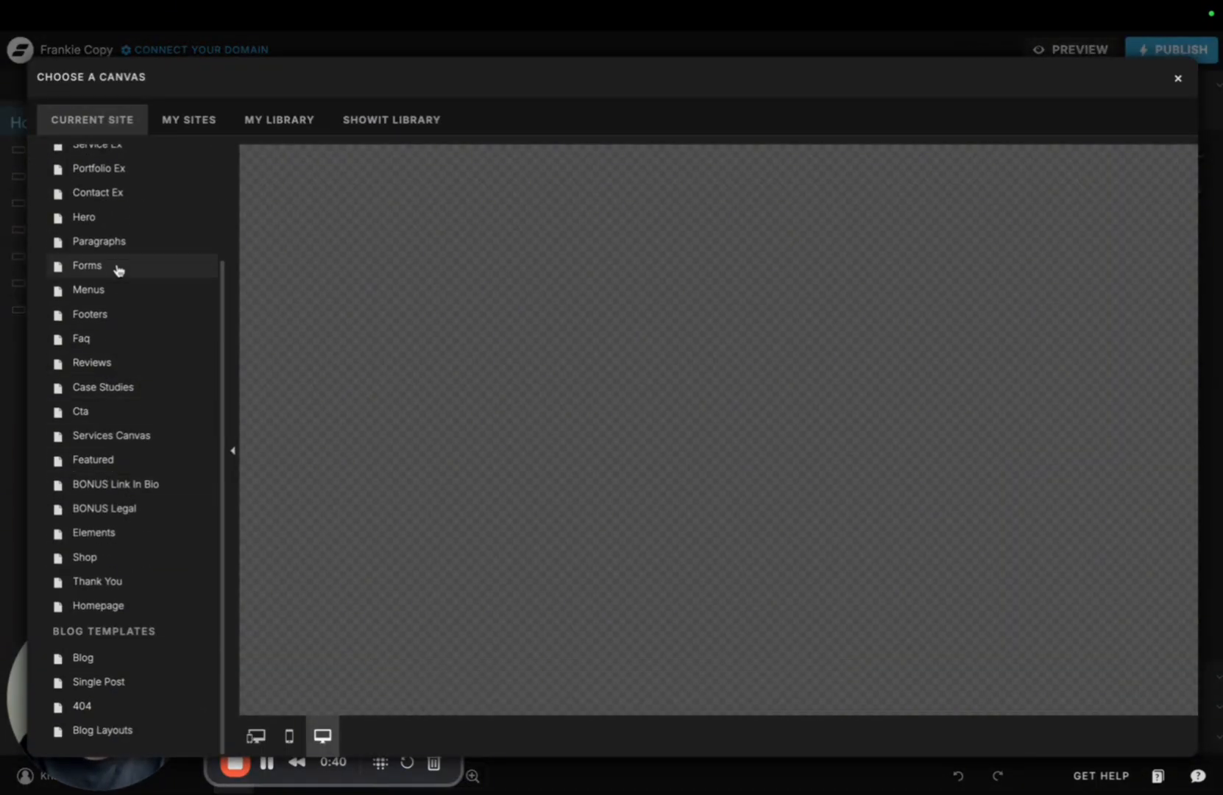
pyautogui.click(112, 364)
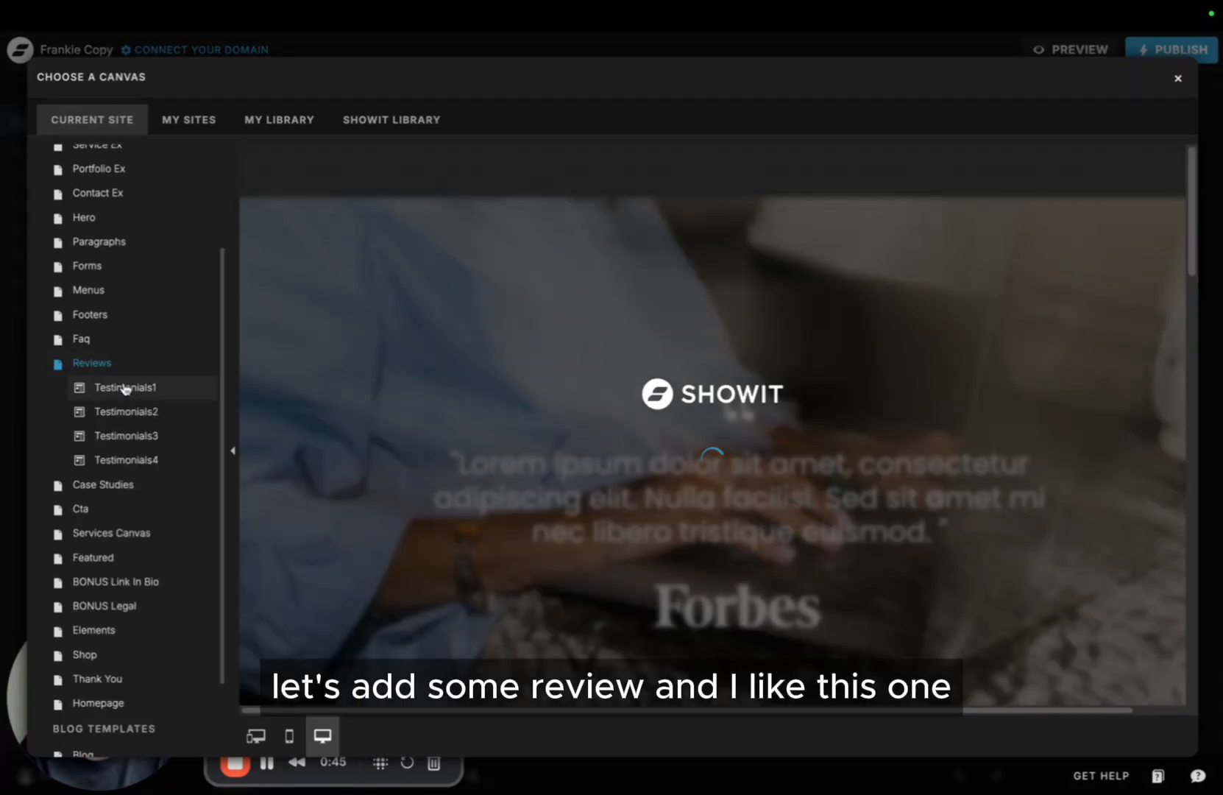
pyautogui.click(147, 461)
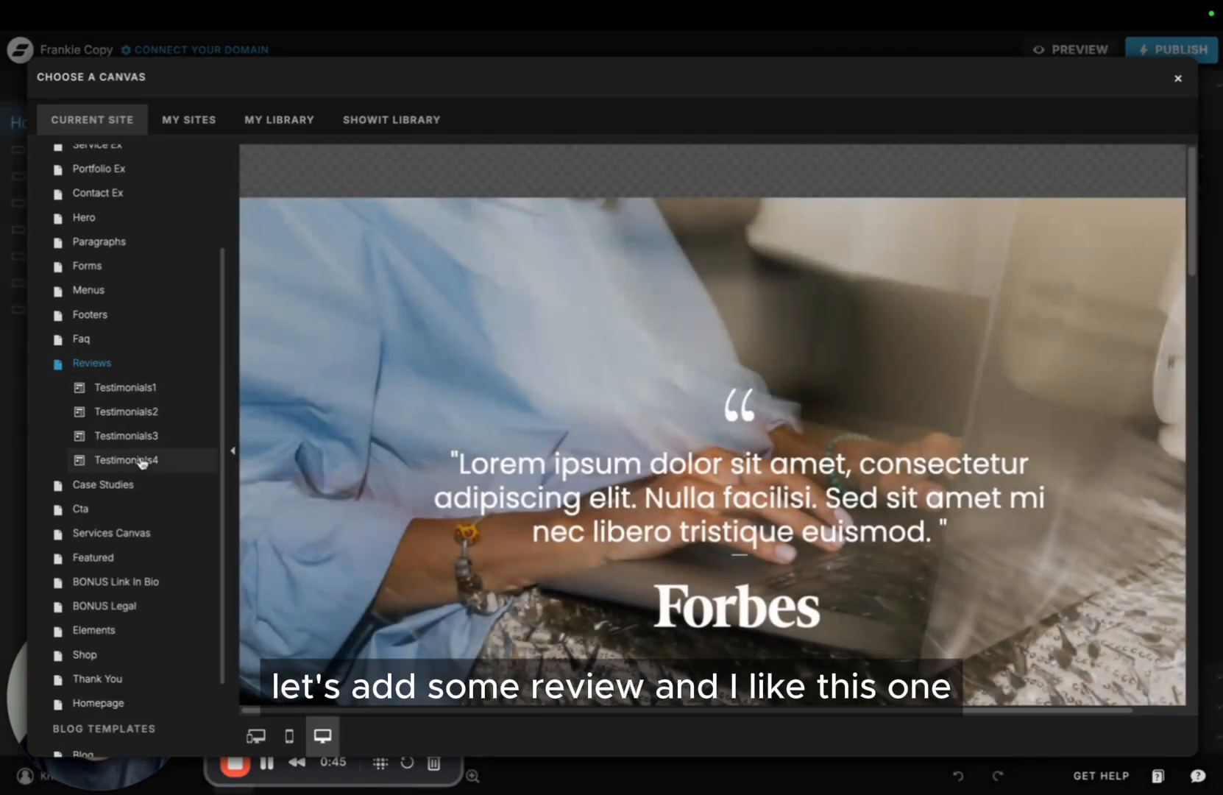
pyautogui.click(1173, 731)
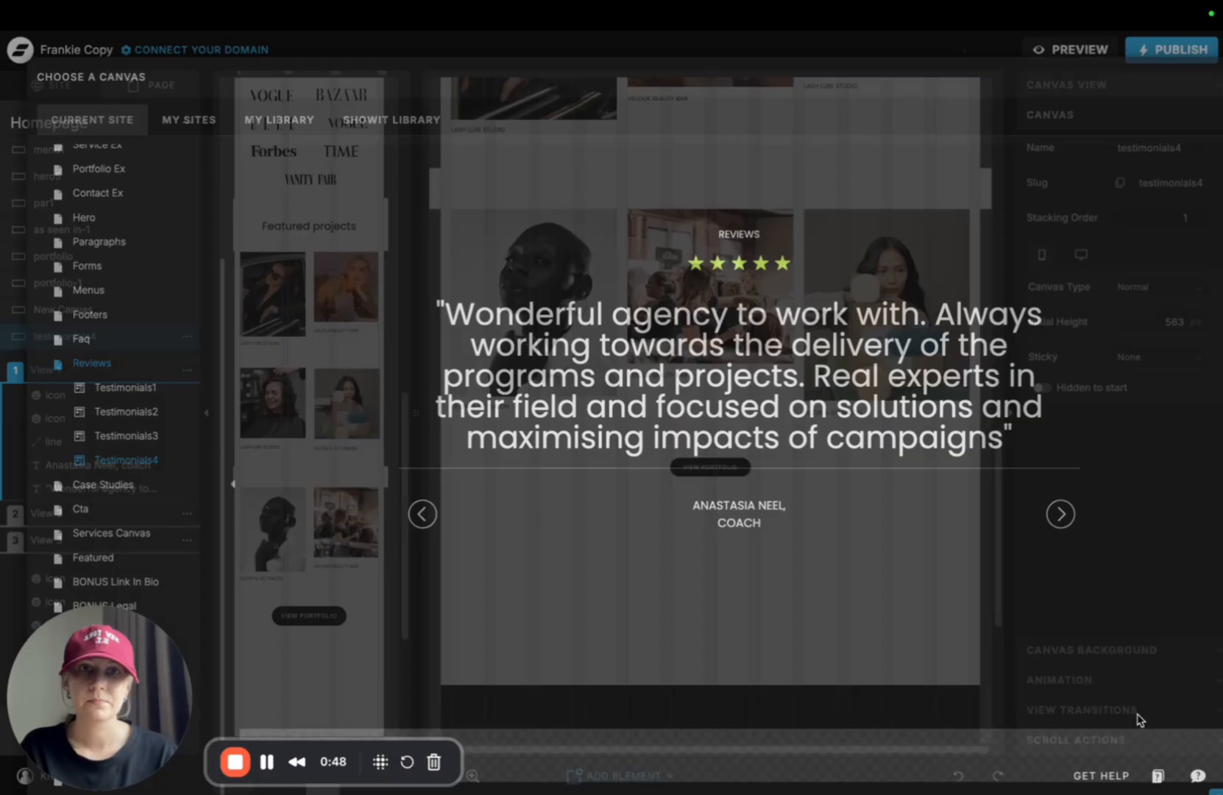
# Move the testimonials4 canvas above New Canvas so it directly follows portfolio-1
pyautogui.click(557, 372)
pyautogui.moveTo(76, 339); pyautogui.dragTo(75, 301)
pyautogui.scroll(2, 553, 341)
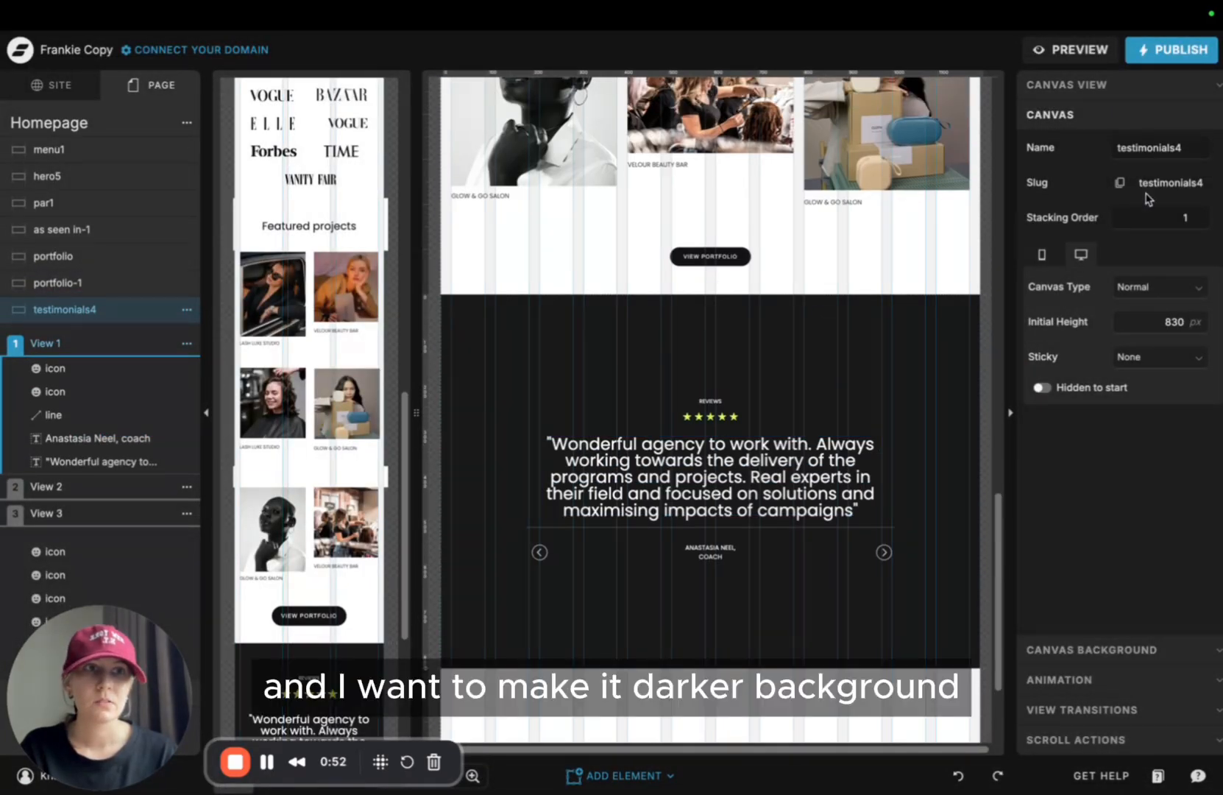
# Set the testimonials4 canvas's background to the darker colour style 1
pyautogui.click(1136, 650)
pyautogui.click(1131, 261)
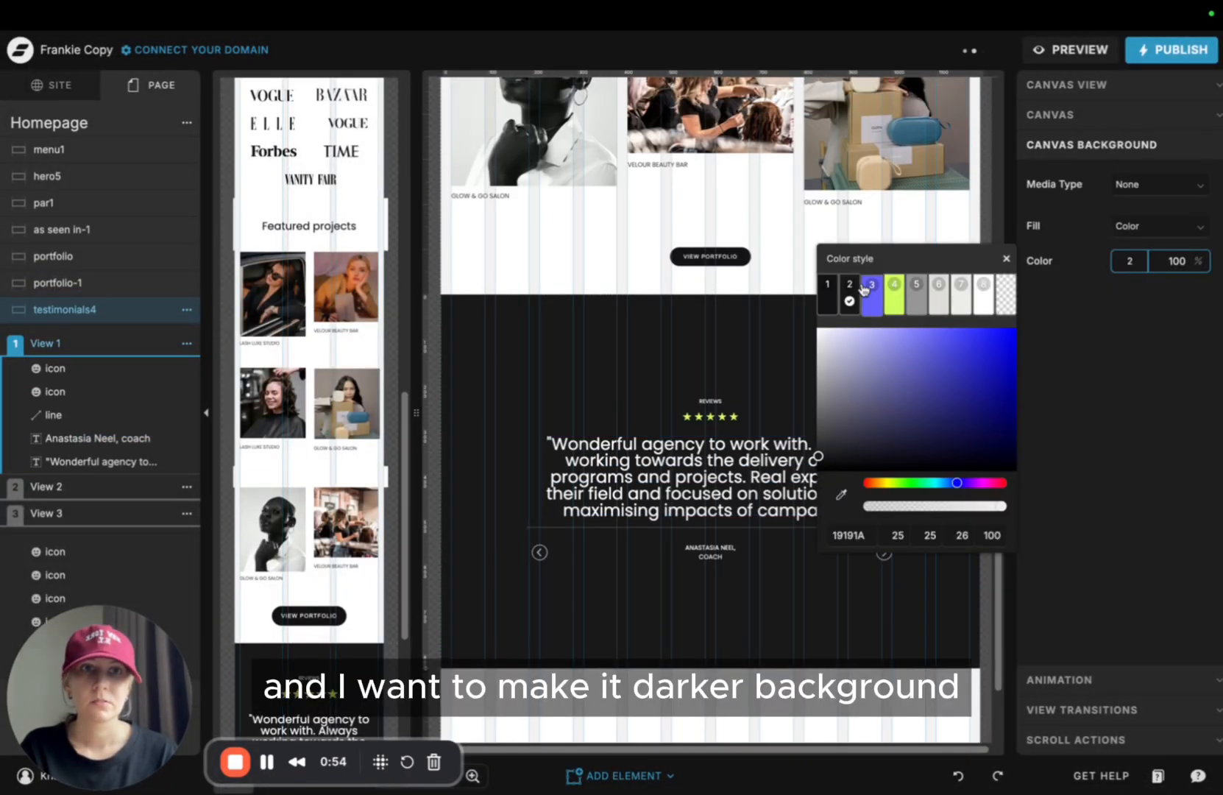
pyautogui.click(831, 304)
pyautogui.click(651, 359)
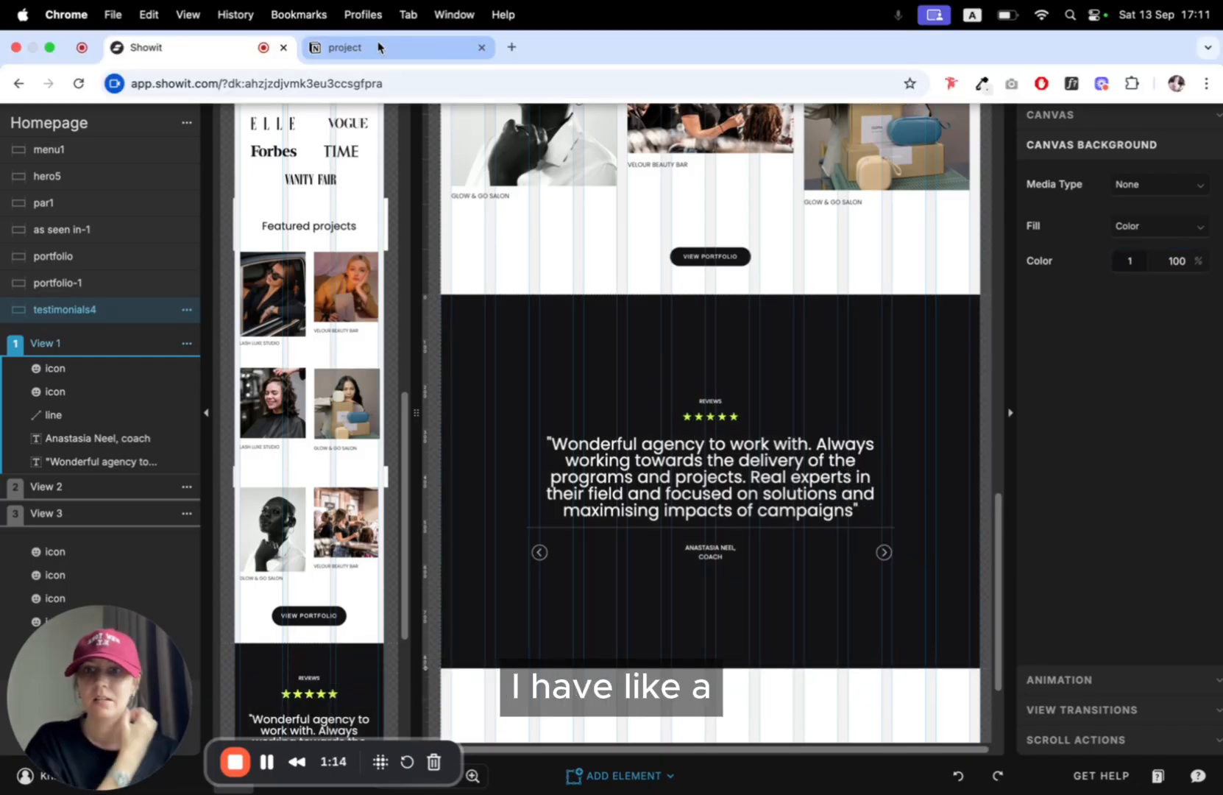
# Switch to the Notion project document and copy the Review paragraph's text from "Working with Malachite" through "how I show up online."
pyautogui.click(377, 48)
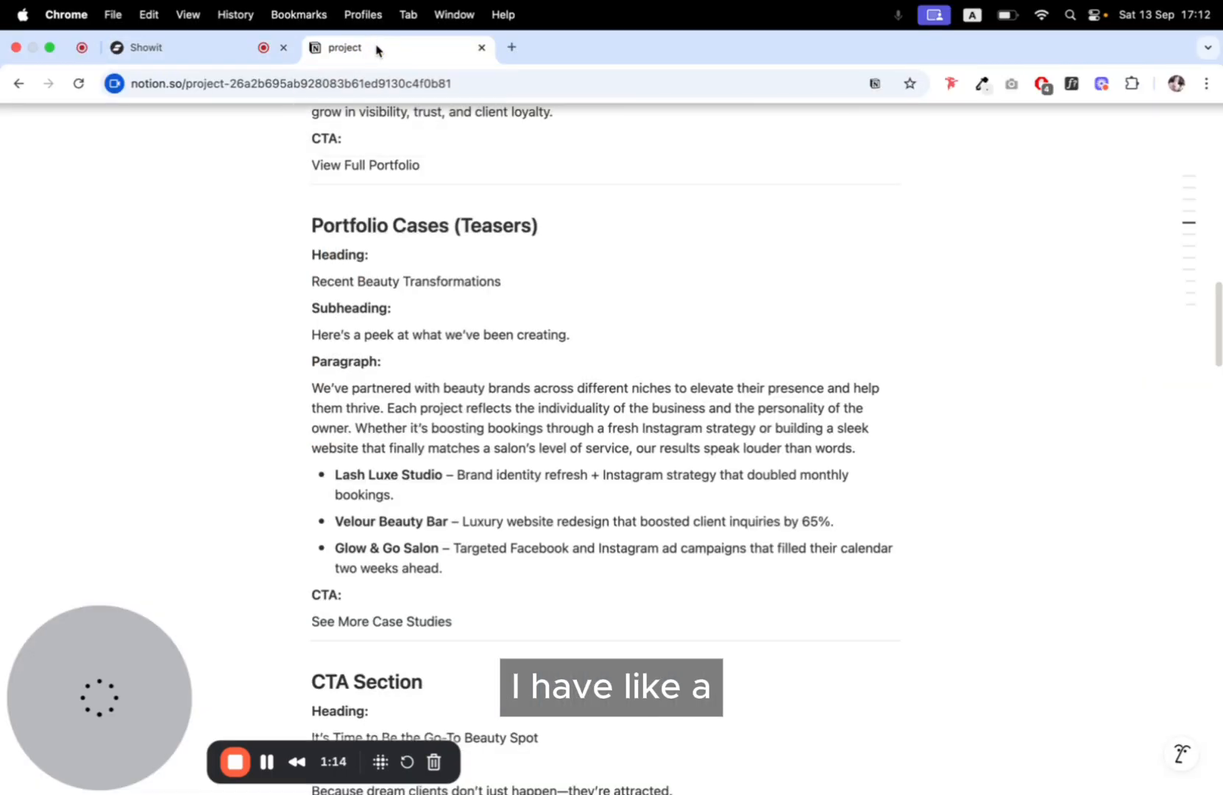
pyautogui.press('ctrl+super+f')
pyautogui.scroll(-10, 603, 363)
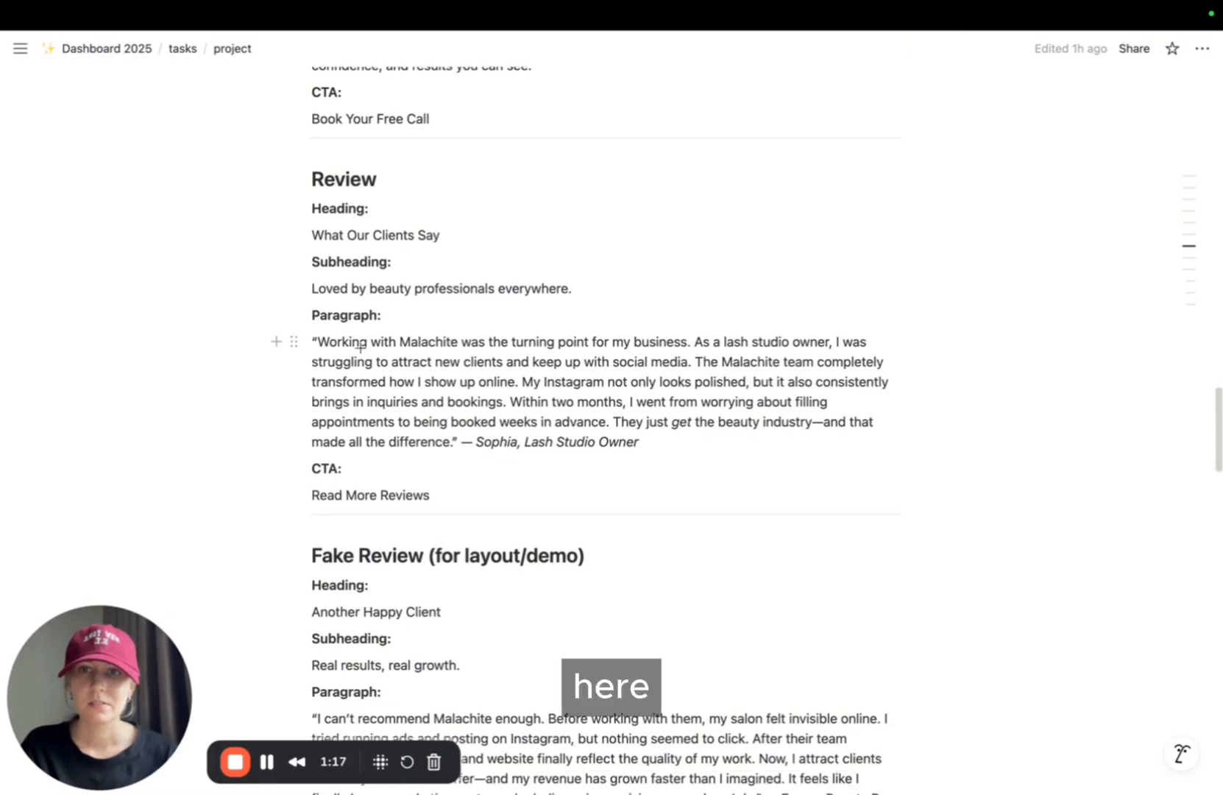
pyautogui.moveTo(319, 341); pyautogui.dragTo(528, 382)
pyautogui.press('cmd+c')
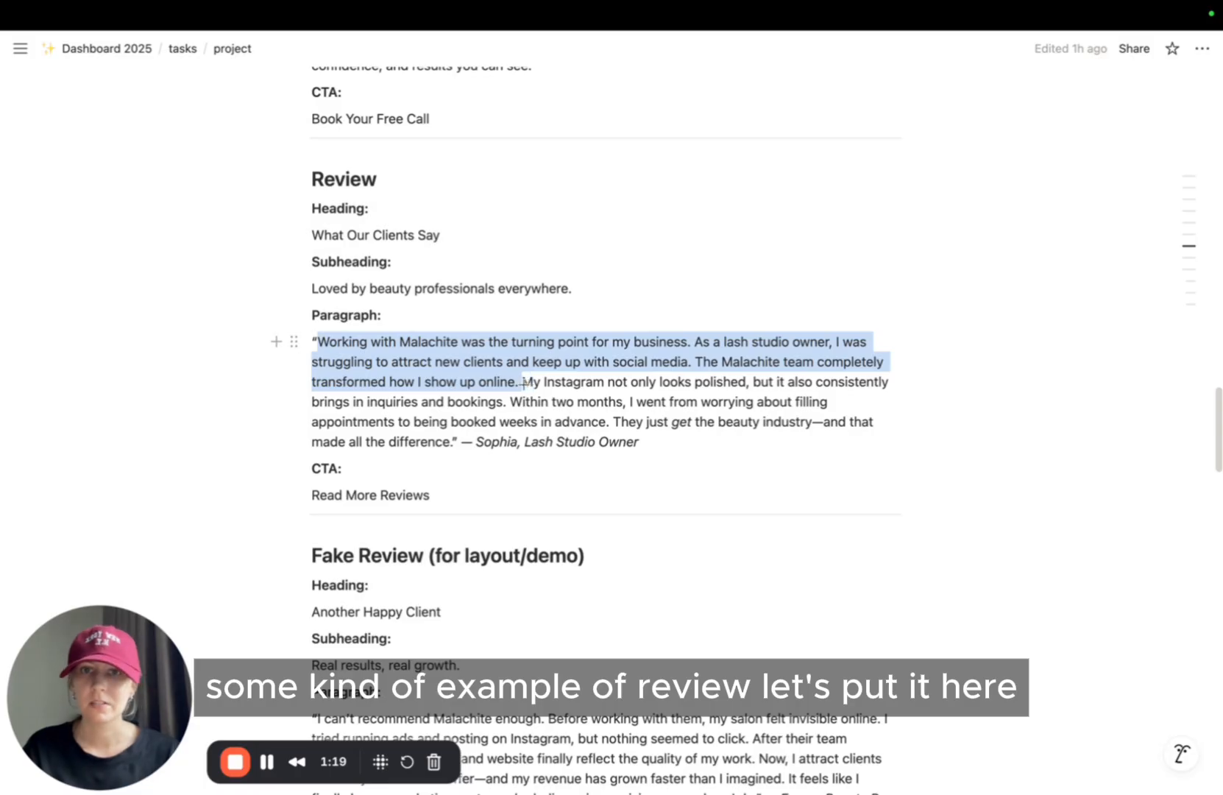
# In Showit, replace the View 1 testimonial quote with the copied review and trim it to end at "keep up with social media."
pyautogui.click(140, 48)
pyautogui.doubleClick(703, 477)
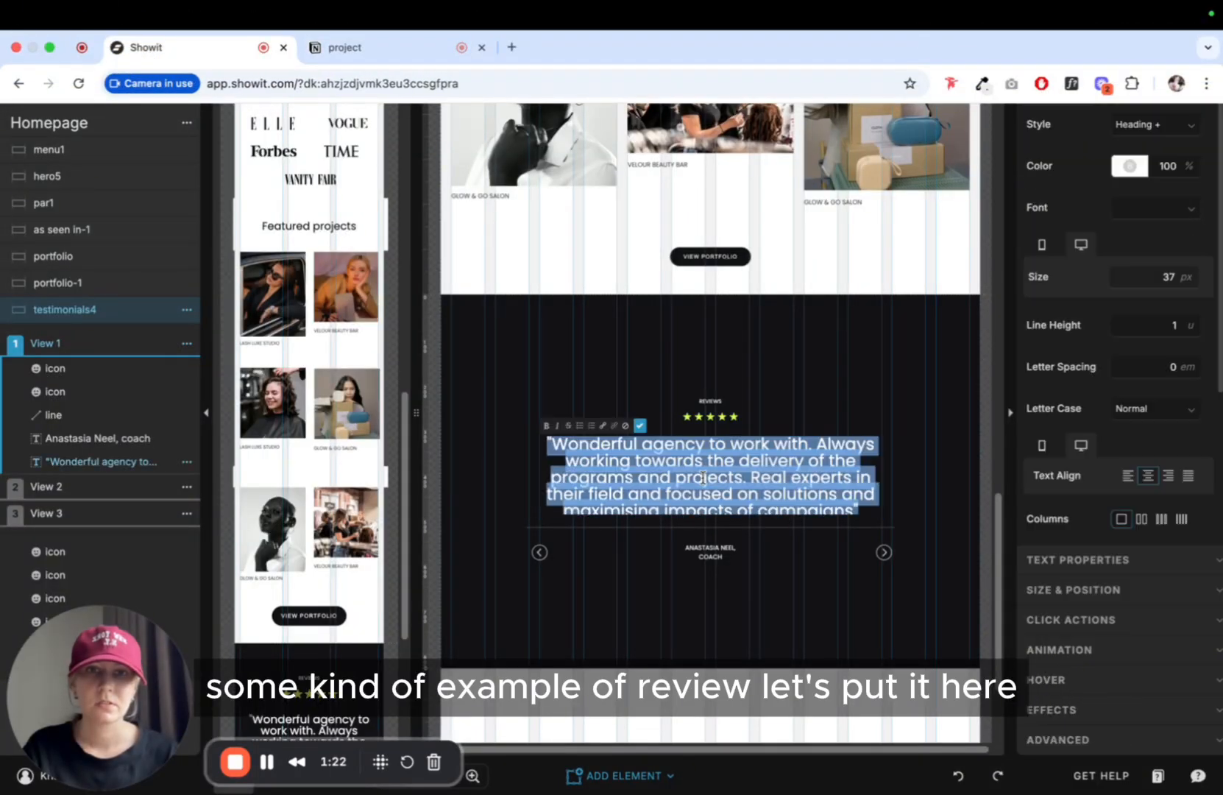
pyautogui.press('cmd+v')
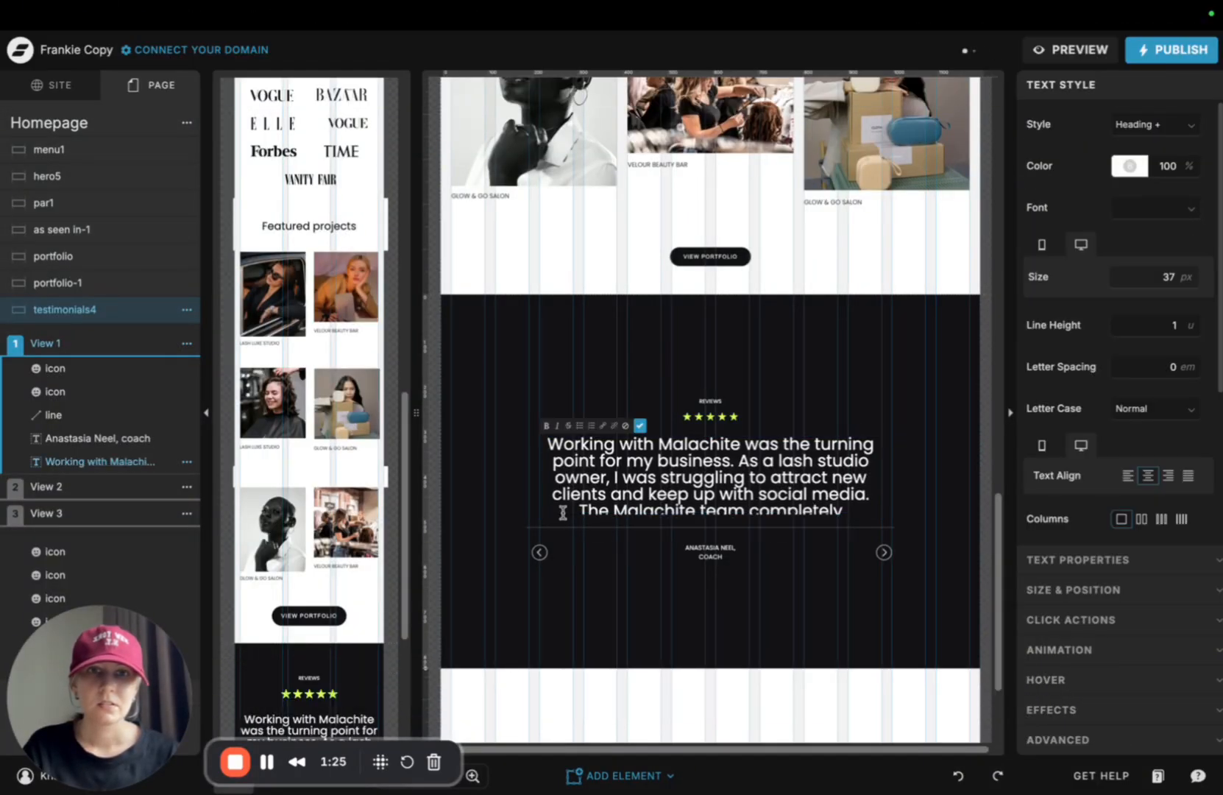
pyautogui.moveTo(562, 512); pyautogui.dragTo(671, 598)
pyautogui.press('BackSpace')
pyautogui.click(908, 364)
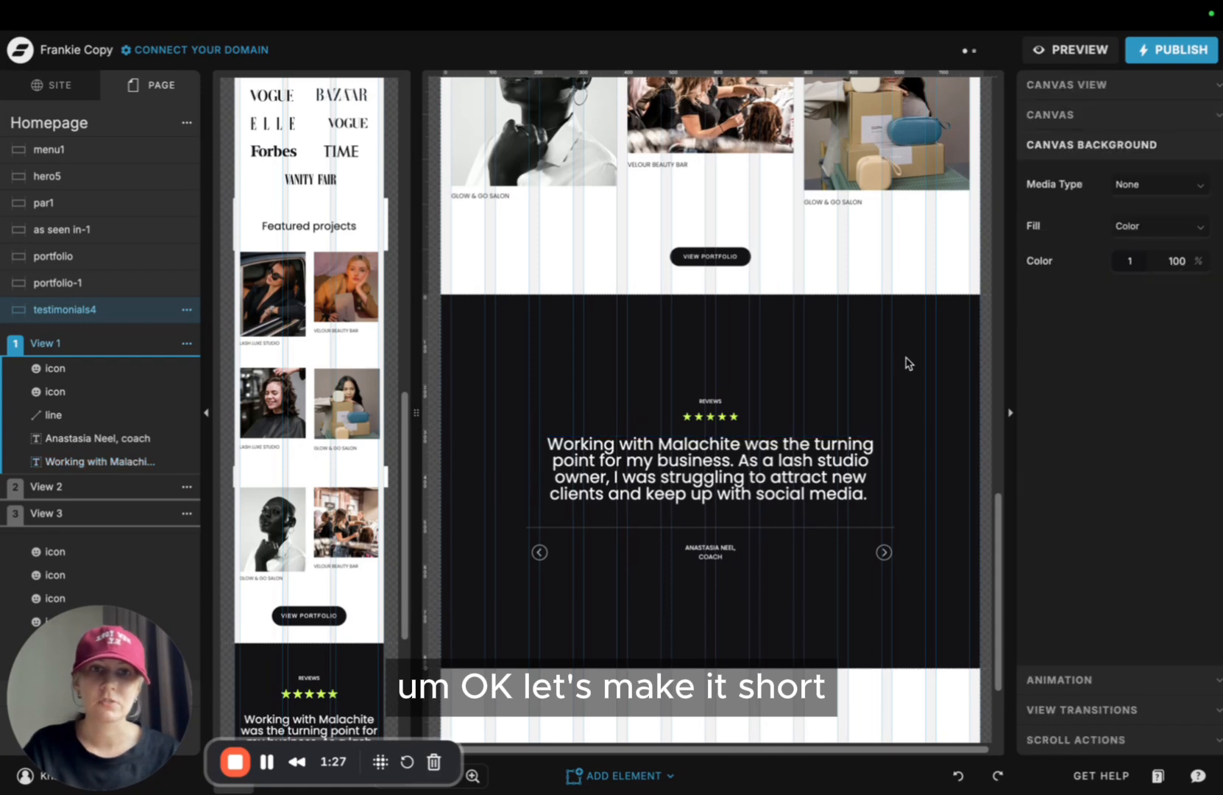
# Replace the View 1 reviewer line with the reviewer's name and "Lash Studio Owner" from the Notion review, splitting it over two lines
pyautogui.moveTo(381, 3)
pyautogui.click(349, 47)
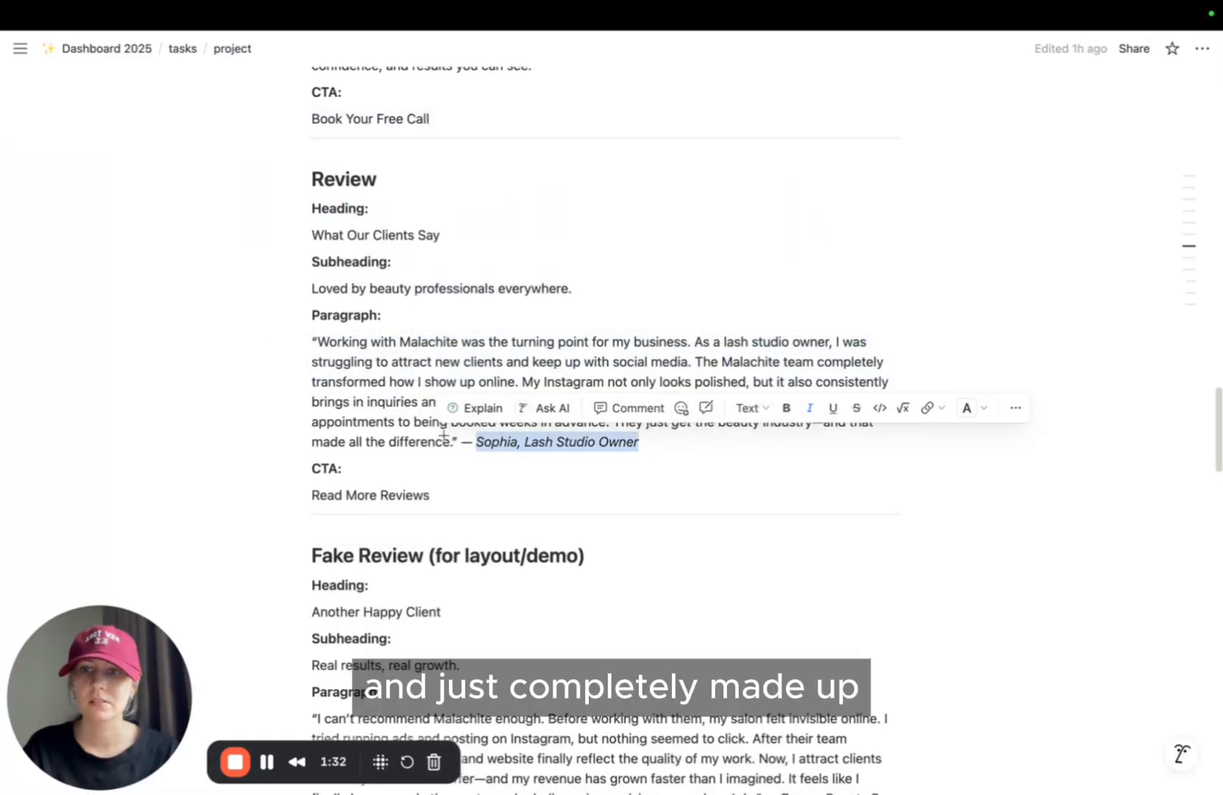
pyautogui.click(188, 45)
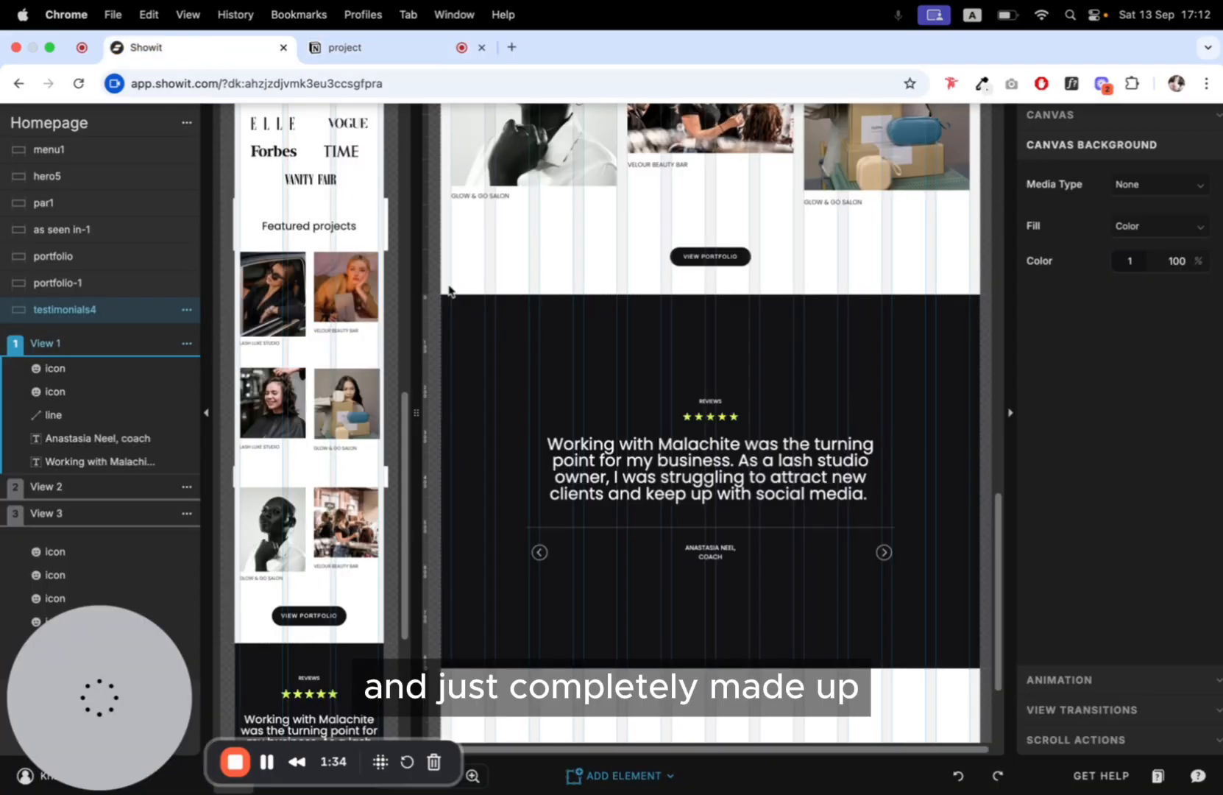
pyautogui.doubleClick(709, 548)
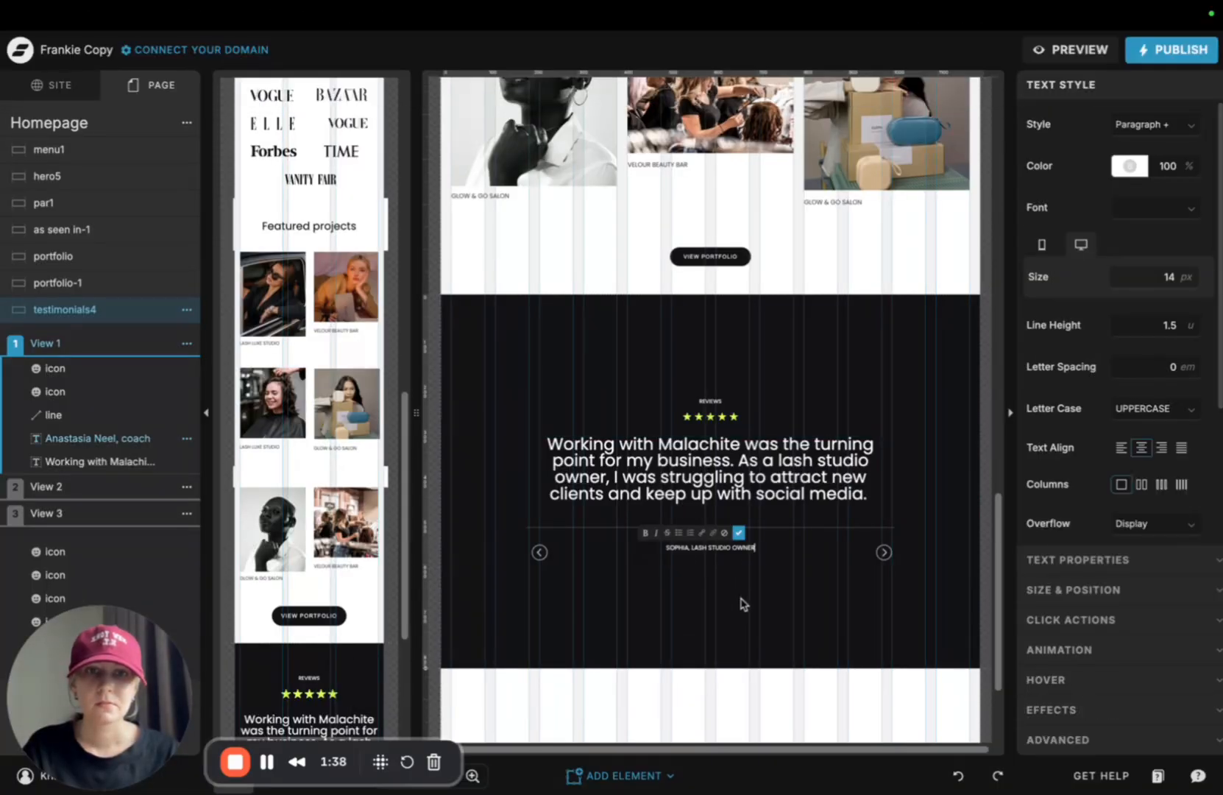
pyautogui.click(803, 620)
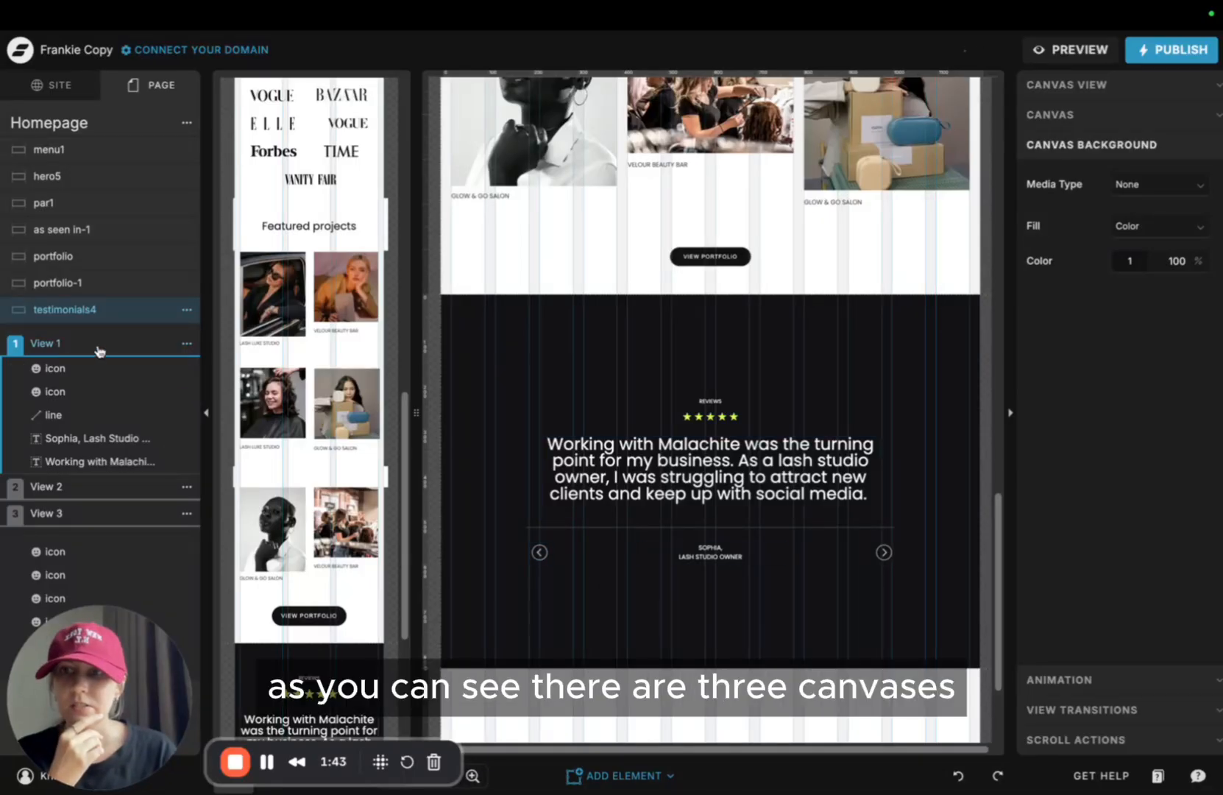
# Compare the quotes and reviewer lines in View 1, View 2 and View 3 of the testimonials4 canvas
pyautogui.click(73, 489)
pyautogui.click(74, 521)
pyautogui.click(76, 346)
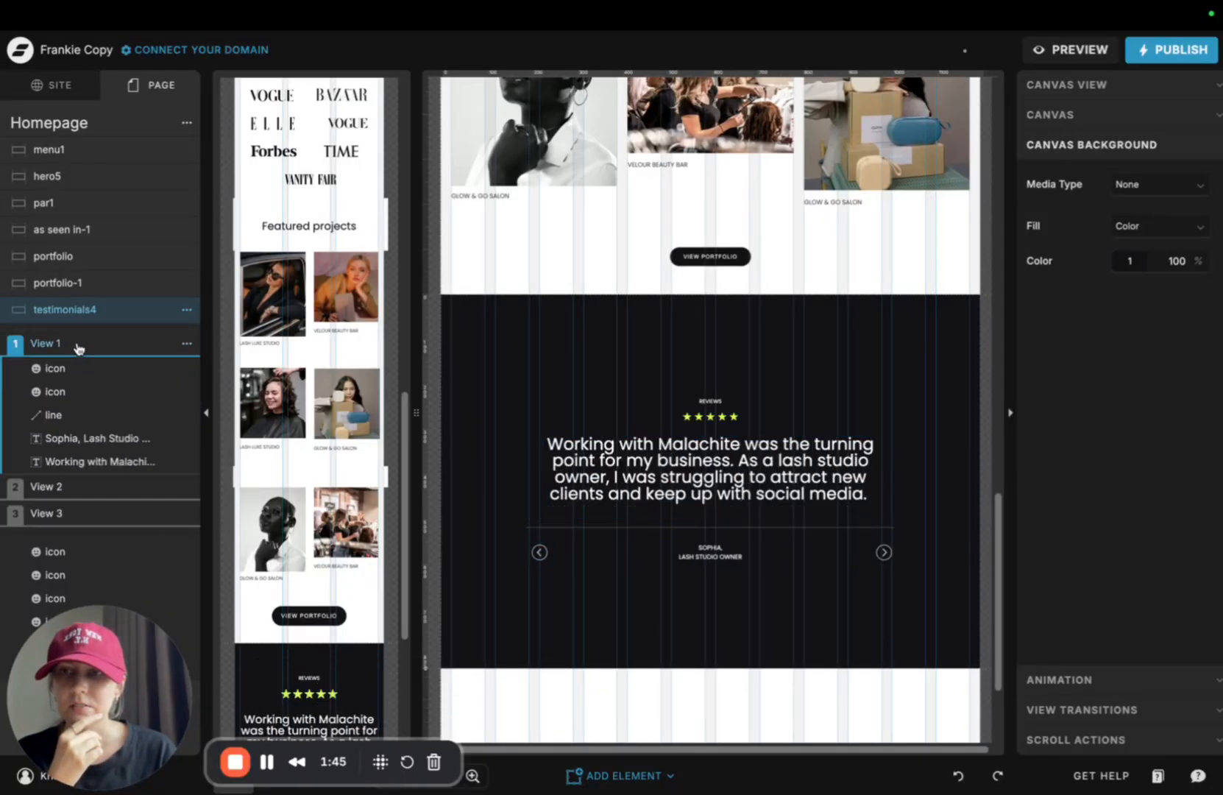
pyautogui.click(73, 485)
pyautogui.click(88, 515)
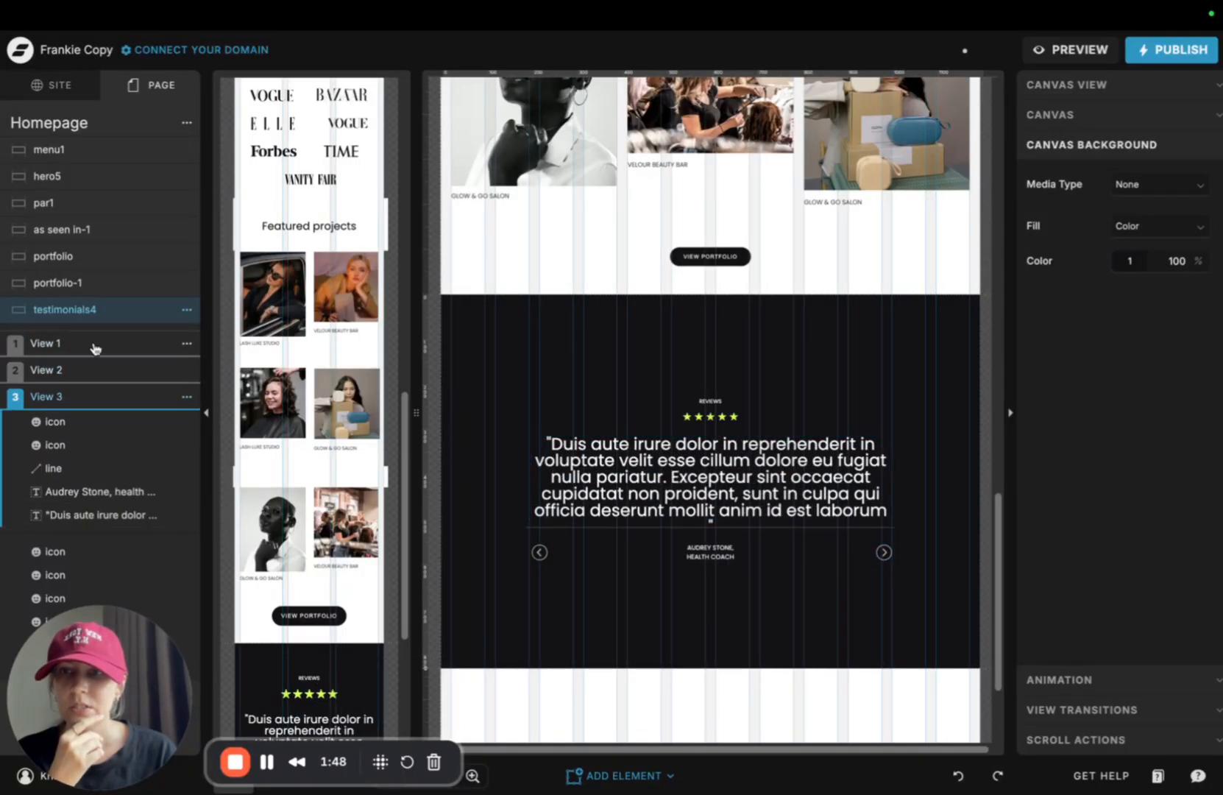
pyautogui.click(94, 349)
pyautogui.click(79, 495)
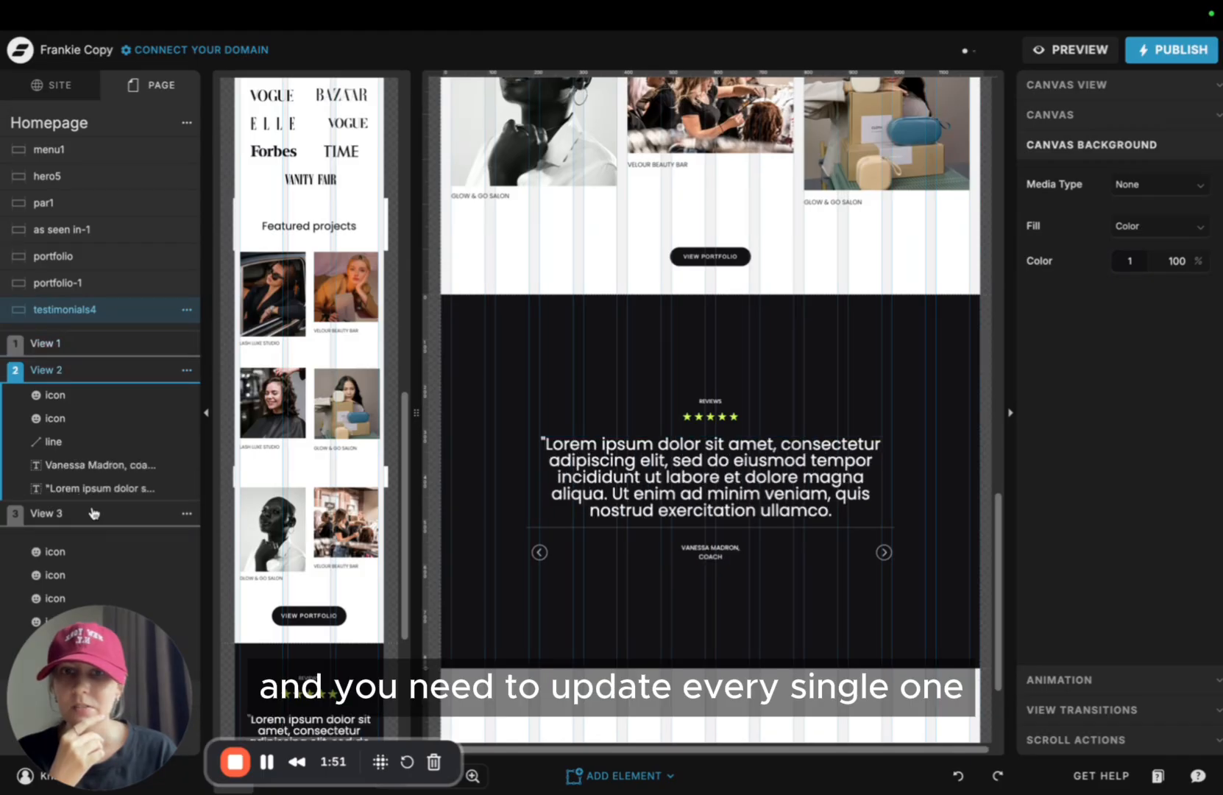
pyautogui.click(88, 513)
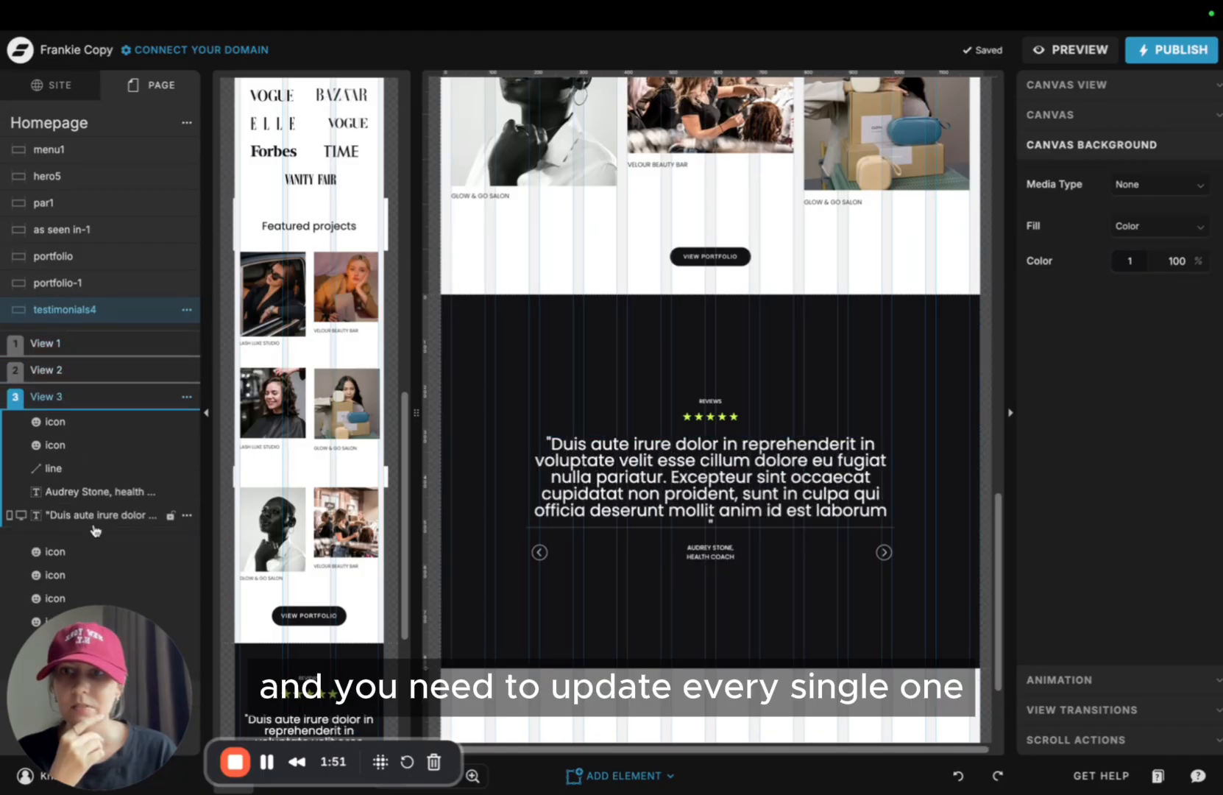
# Check the client review in View 1 of the testimonials4 canvas and select the empty canvas below it
pyautogui.click(86, 344)
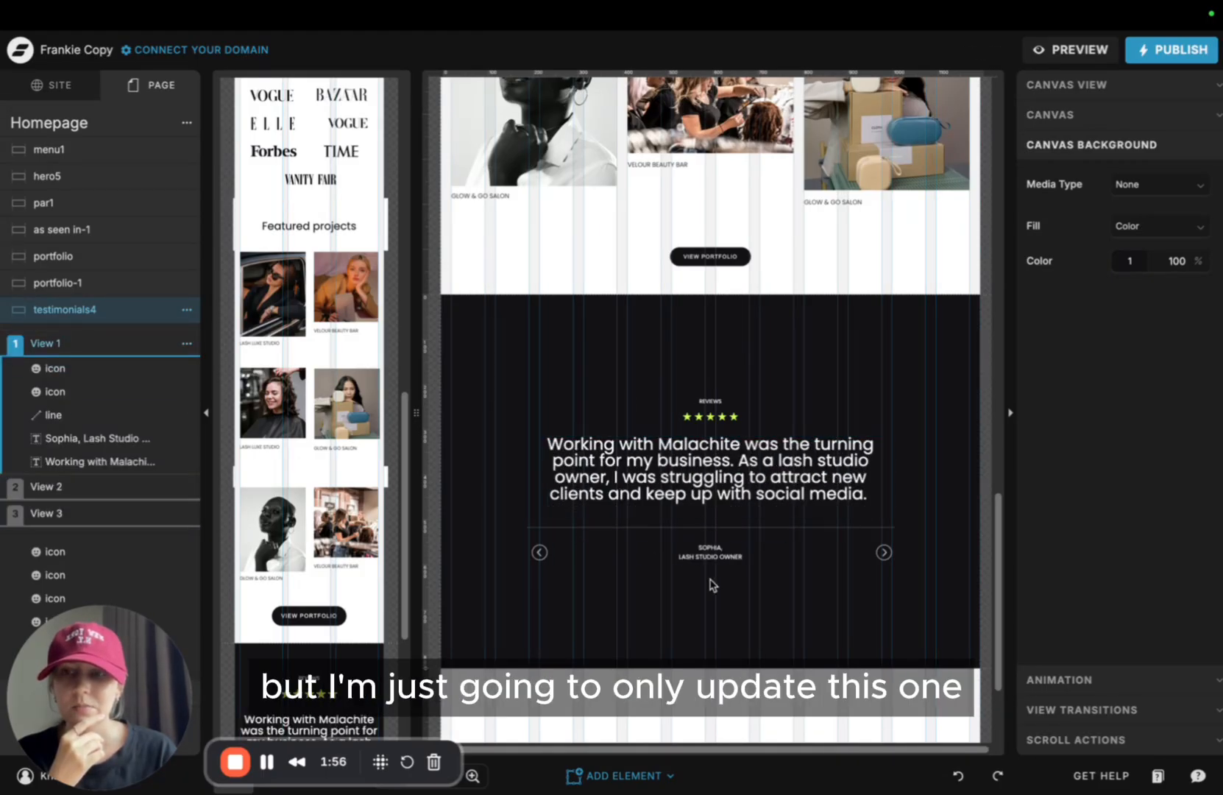
pyautogui.scroll(-3, 603, 352)
pyautogui.click(557, 578)
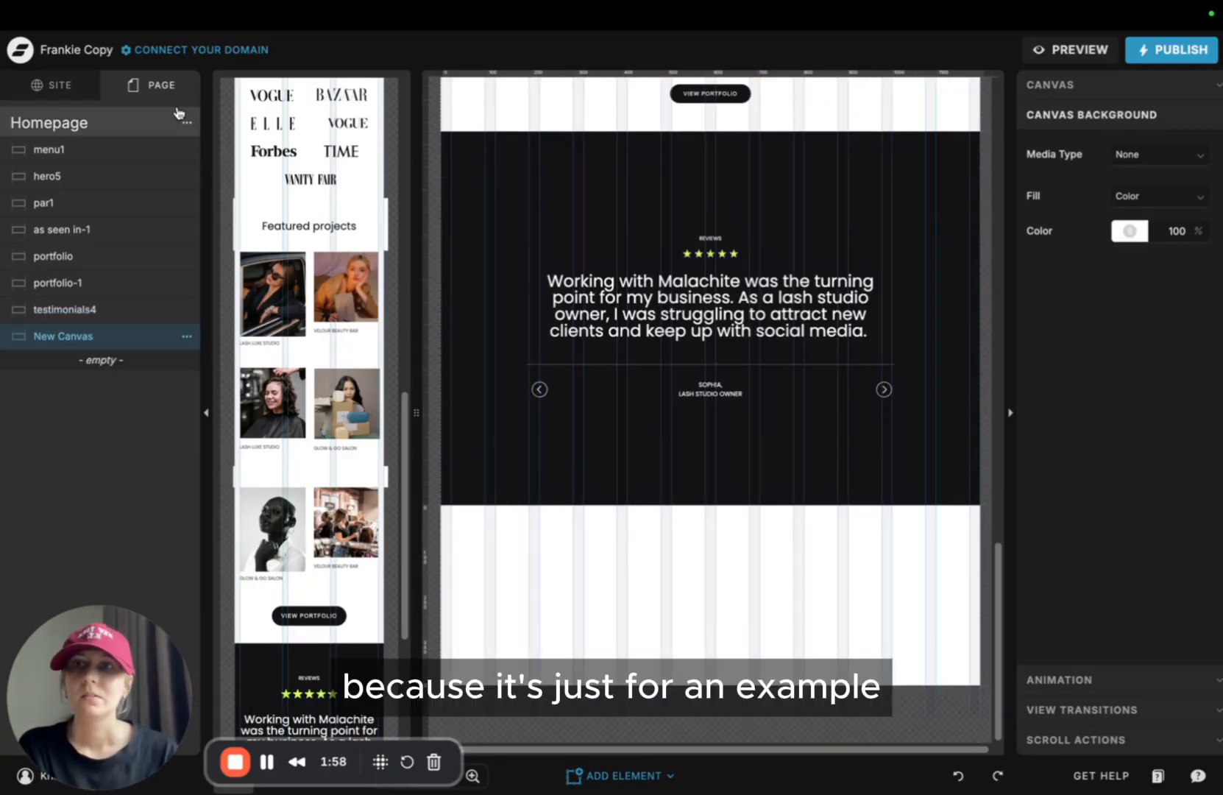
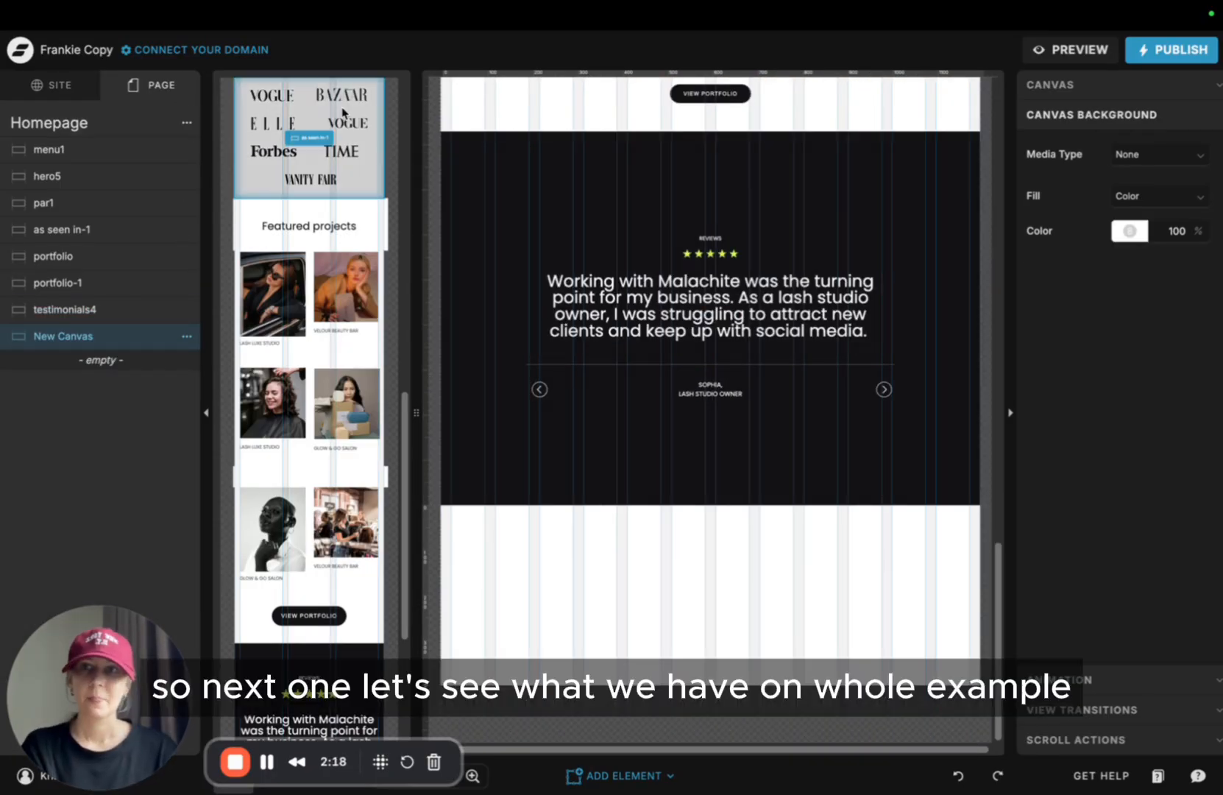
# Open the Home example page and examine which section follows the testimonial there
pyautogui.click(77, 97)
pyautogui.scroll(10, 92, 309)
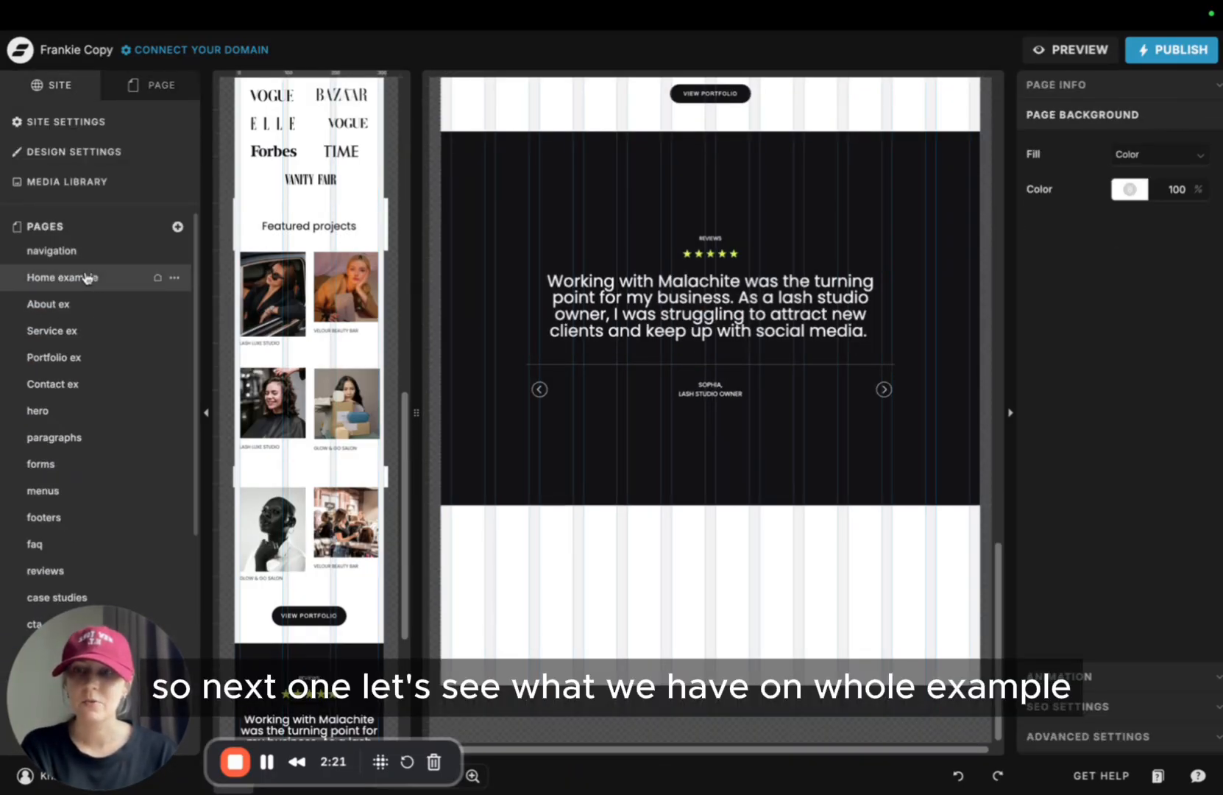
pyautogui.click(87, 279)
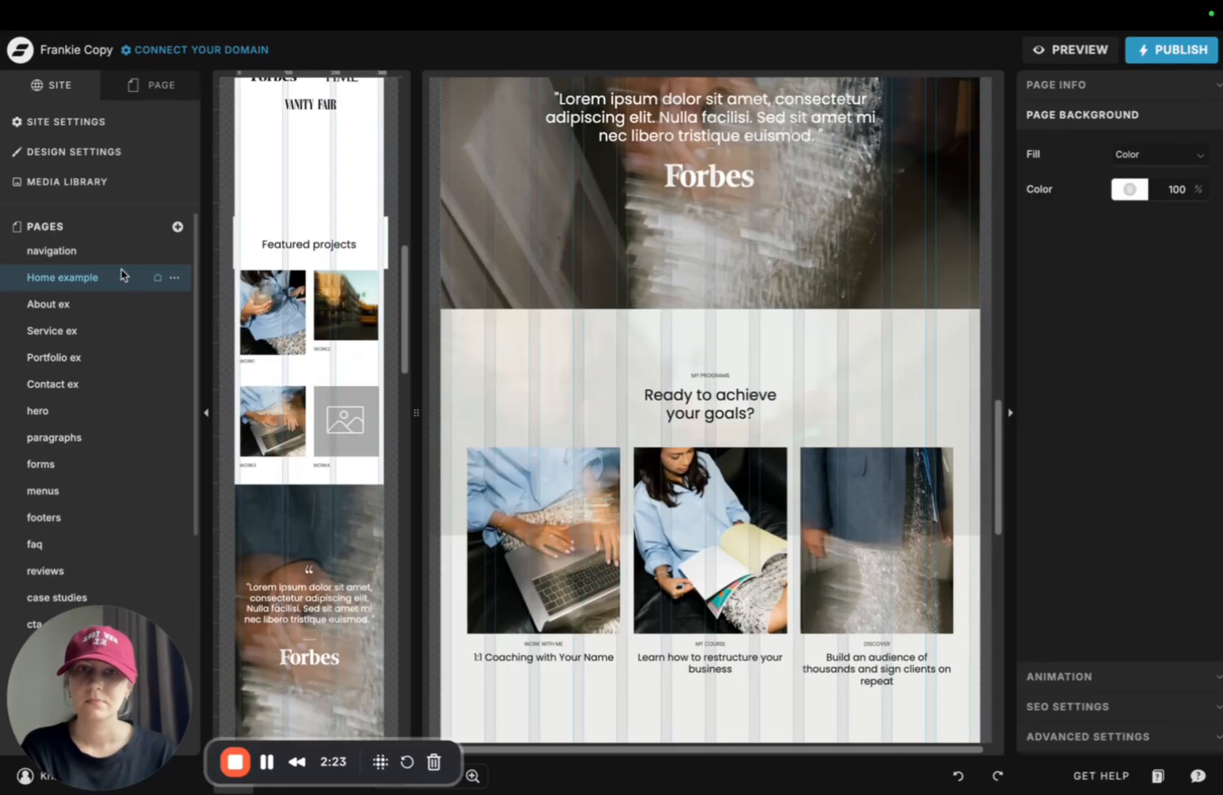
pyautogui.scroll(-2, 695, 226)
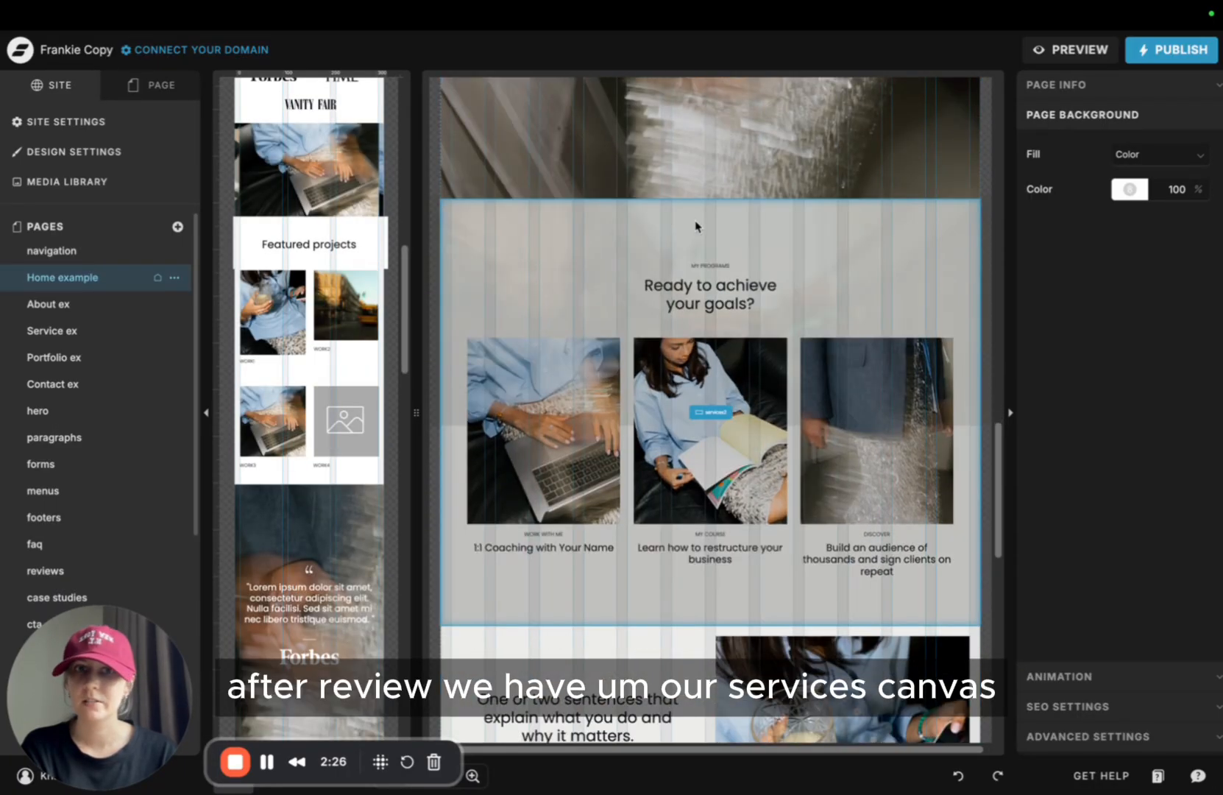
pyautogui.click(819, 300)
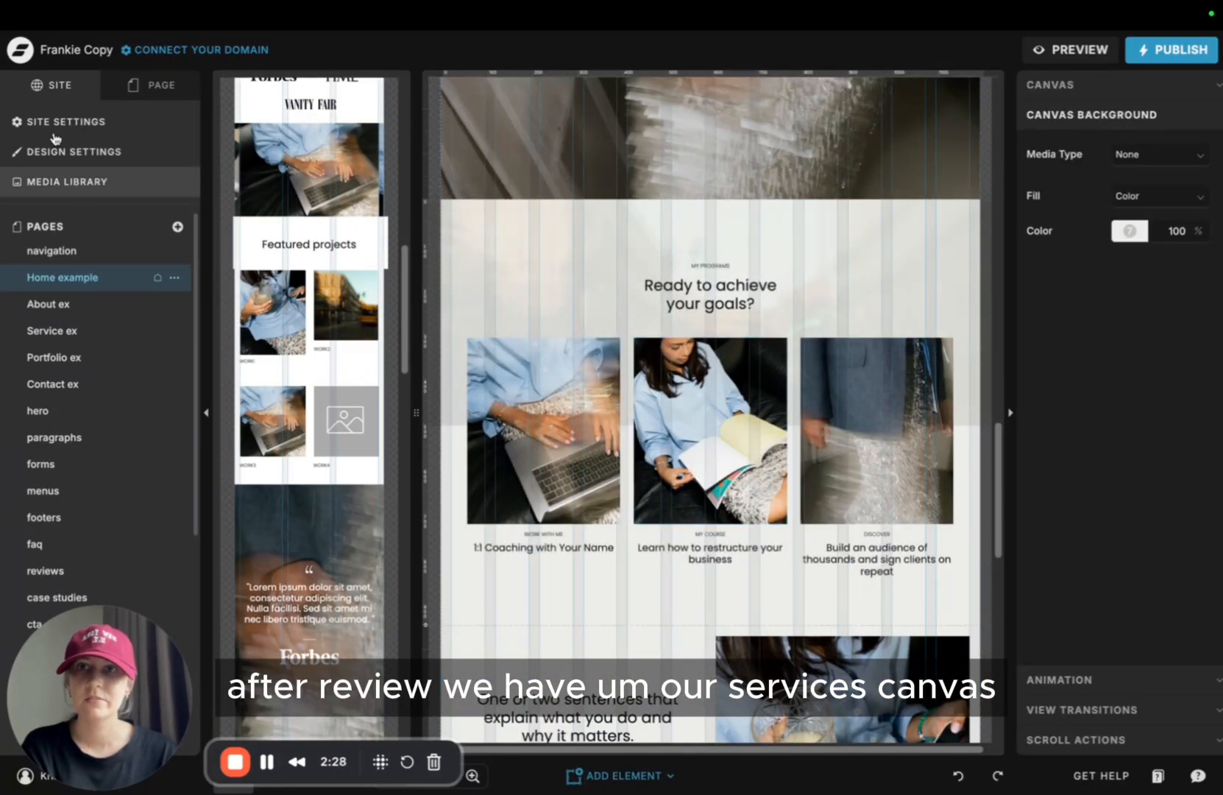
pyautogui.click(153, 84)
pyautogui.click(51, 85)
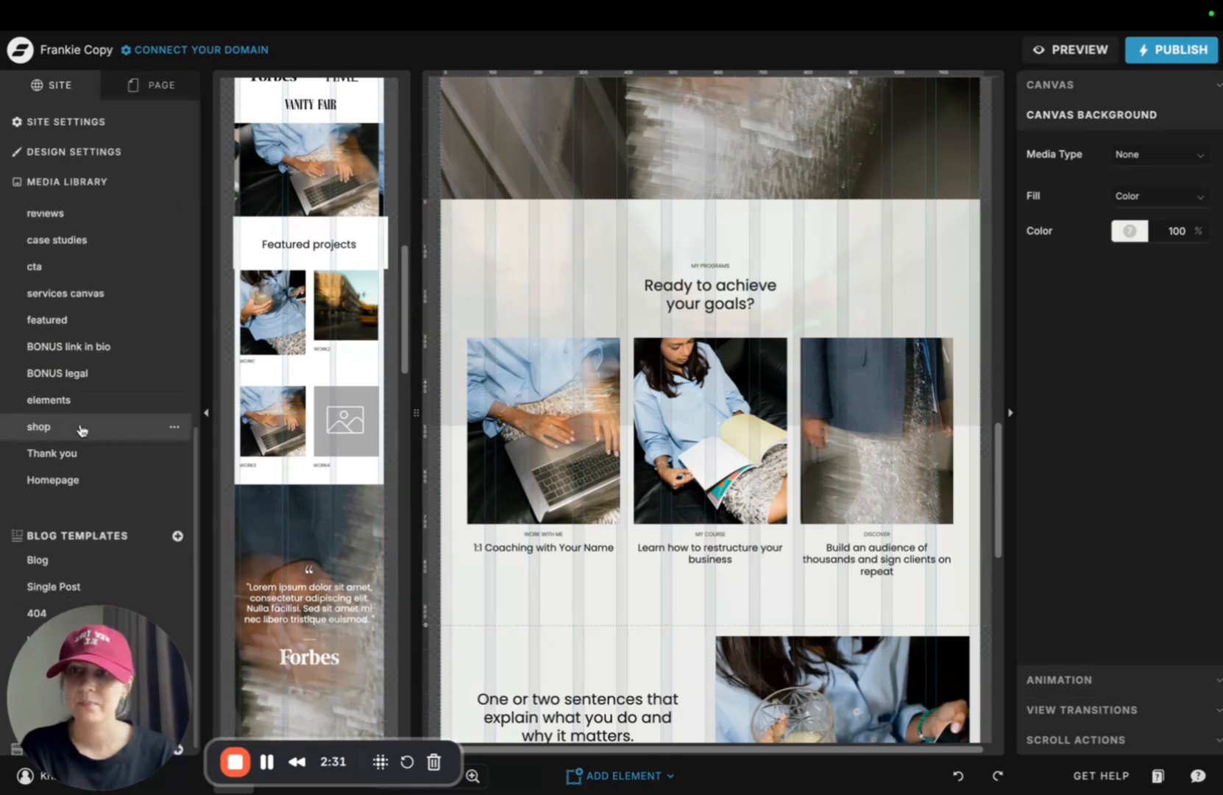
# Return to the Homepage and add the Services5 canvas from the current site's Services Canvas page
pyautogui.click(90, 480)
pyautogui.click(155, 84)
pyautogui.click(190, 125)
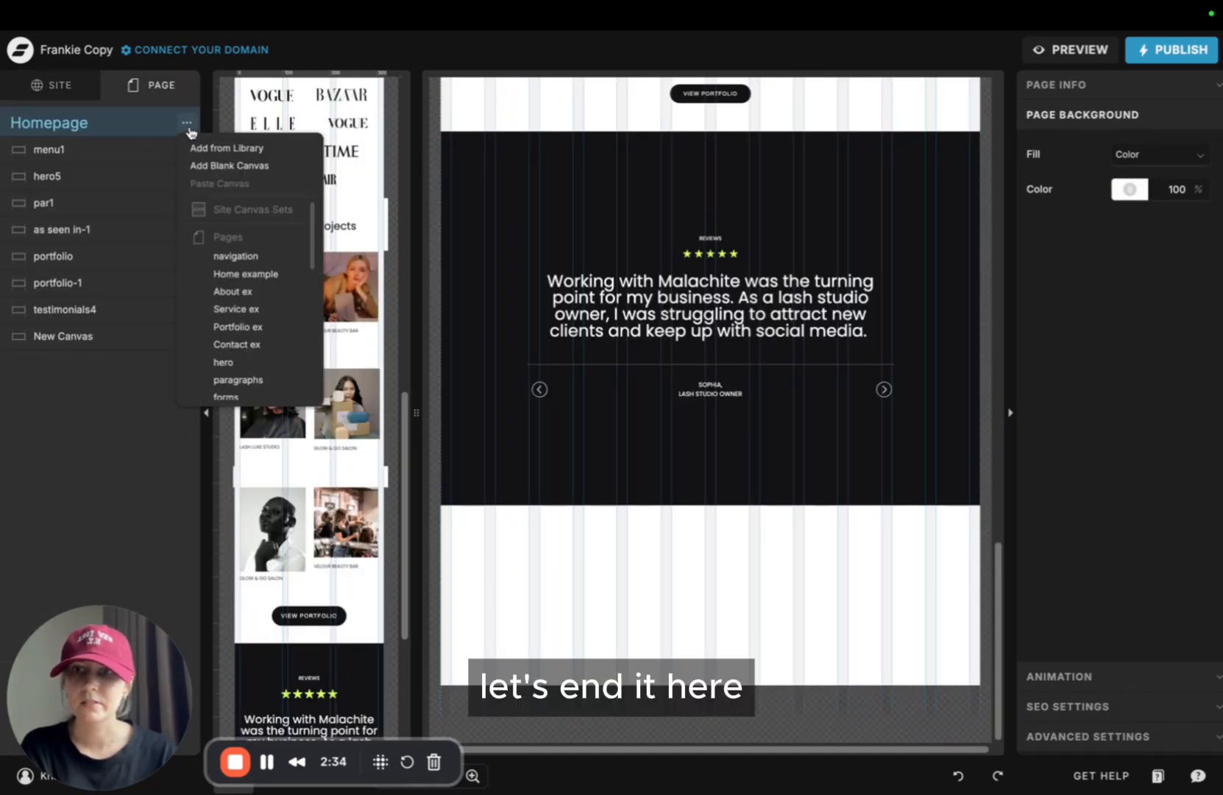
pyautogui.click(209, 144)
pyautogui.scroll(-3, 187, 365)
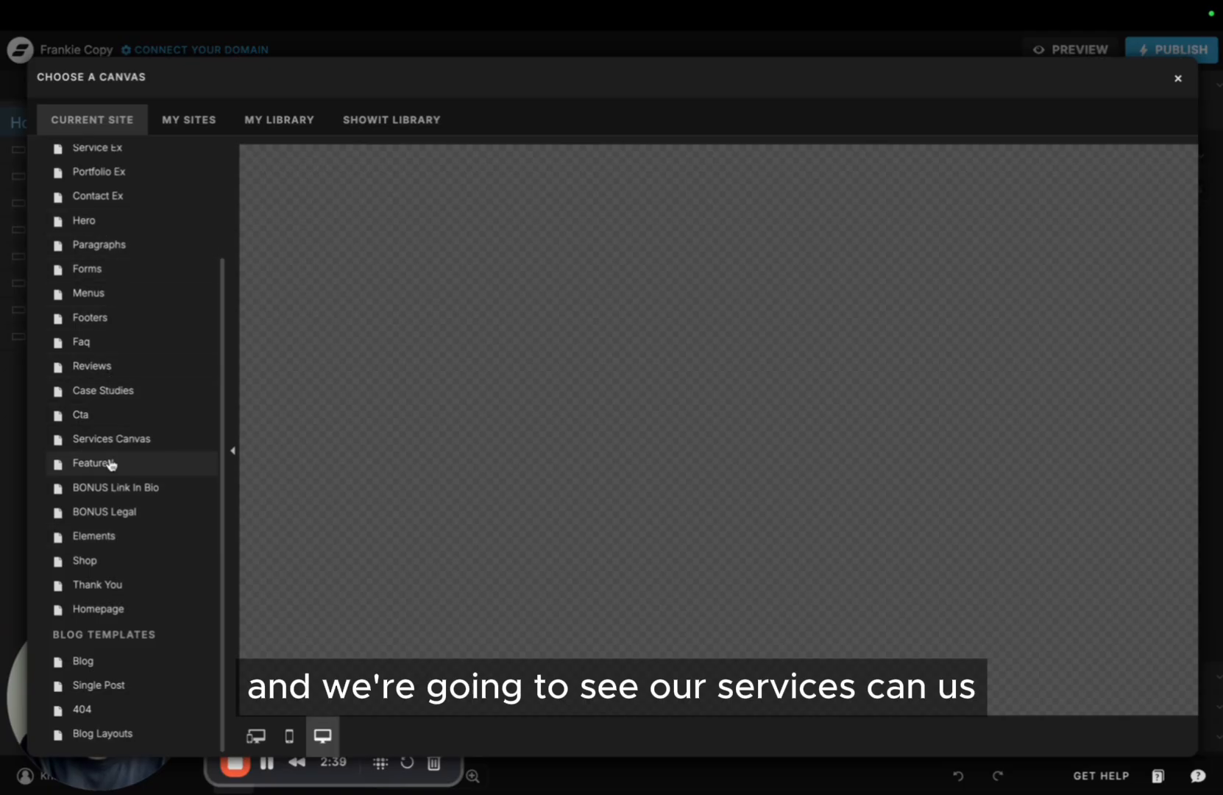
pyautogui.click(109, 438)
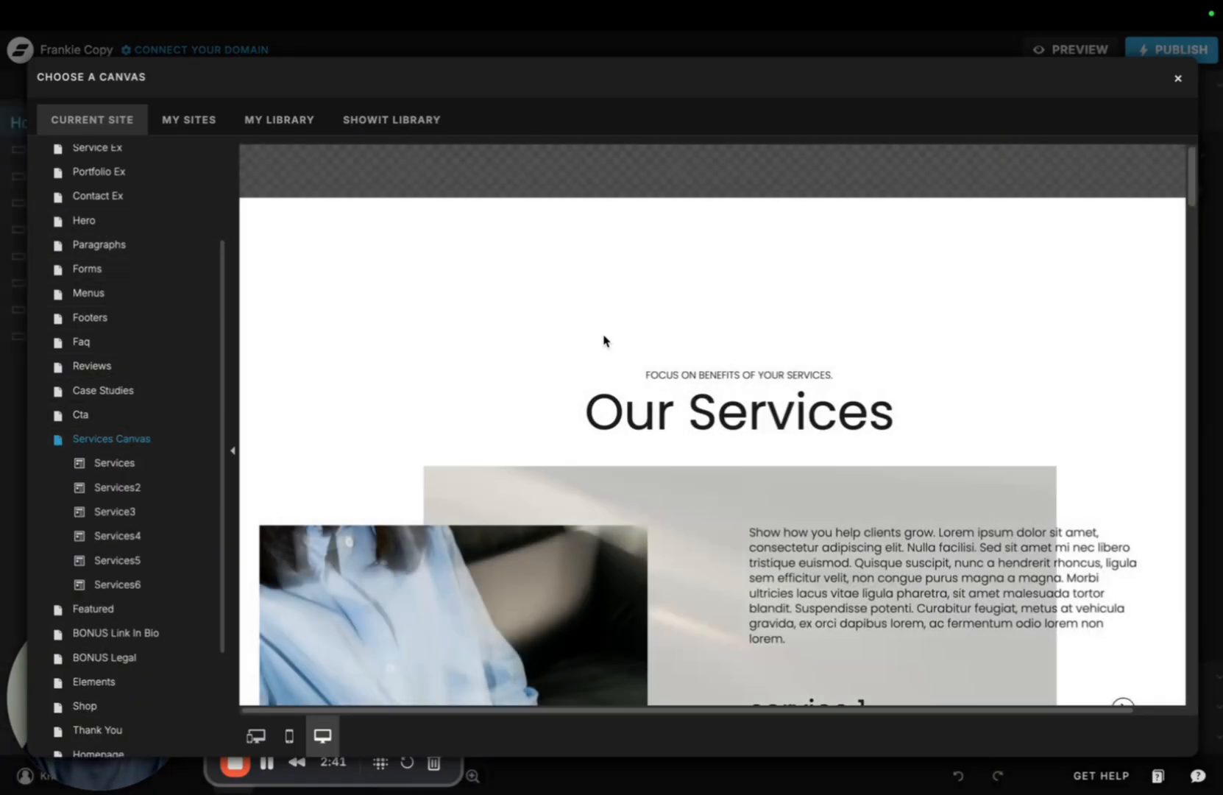
pyautogui.scroll(-10, 615, 333)
pyautogui.scroll(-15, 618, 328)
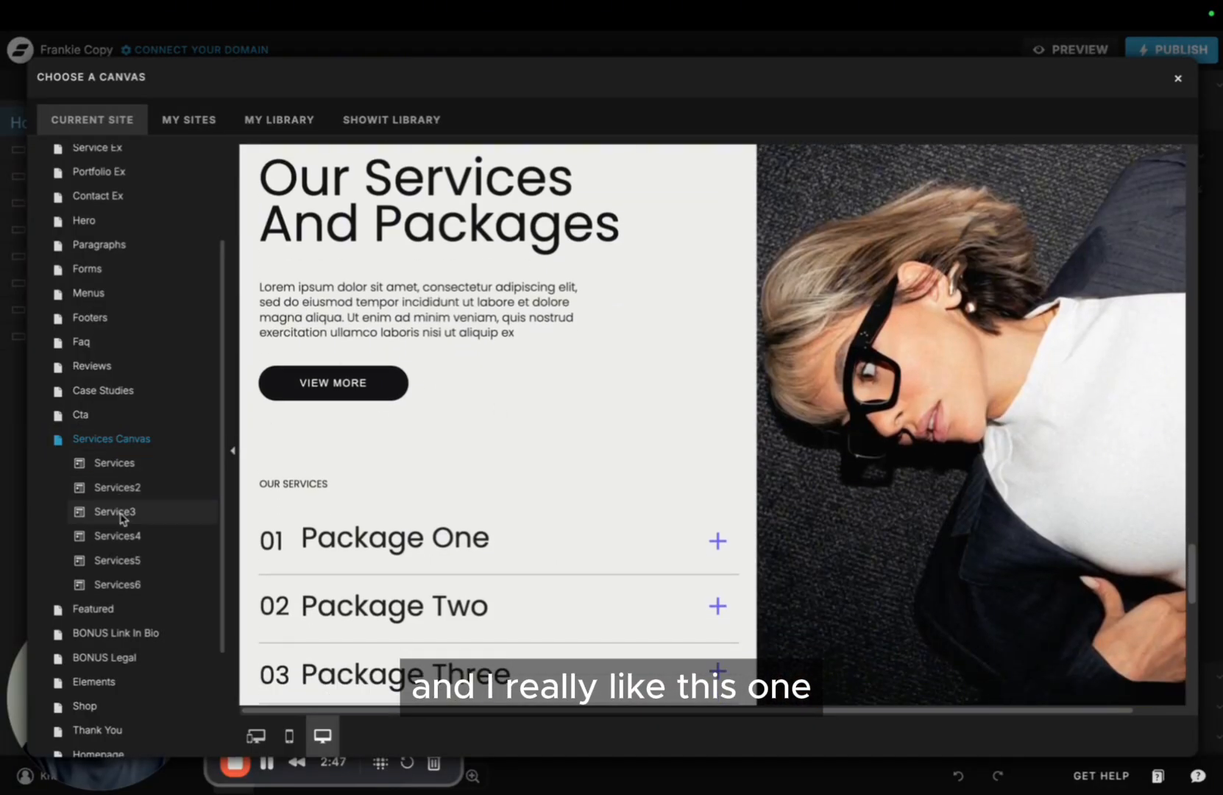
pyautogui.click(127, 559)
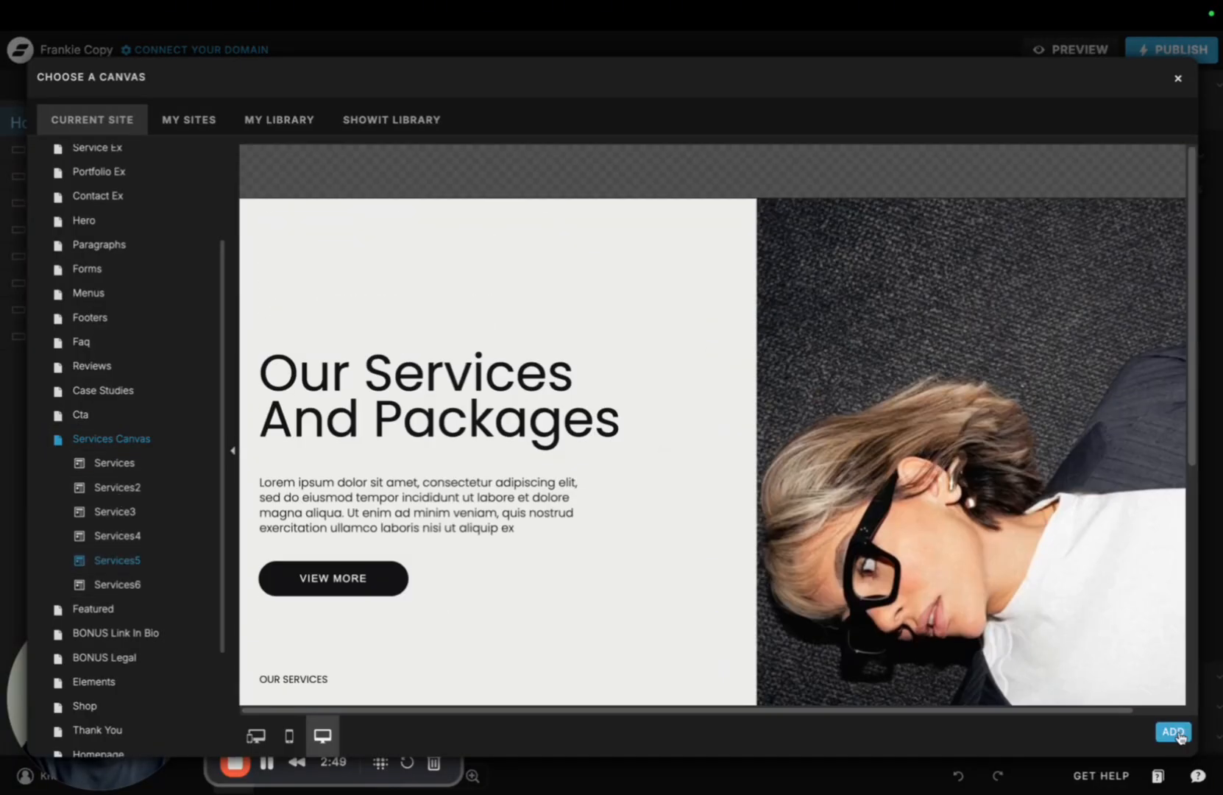
pyautogui.click(1174, 732)
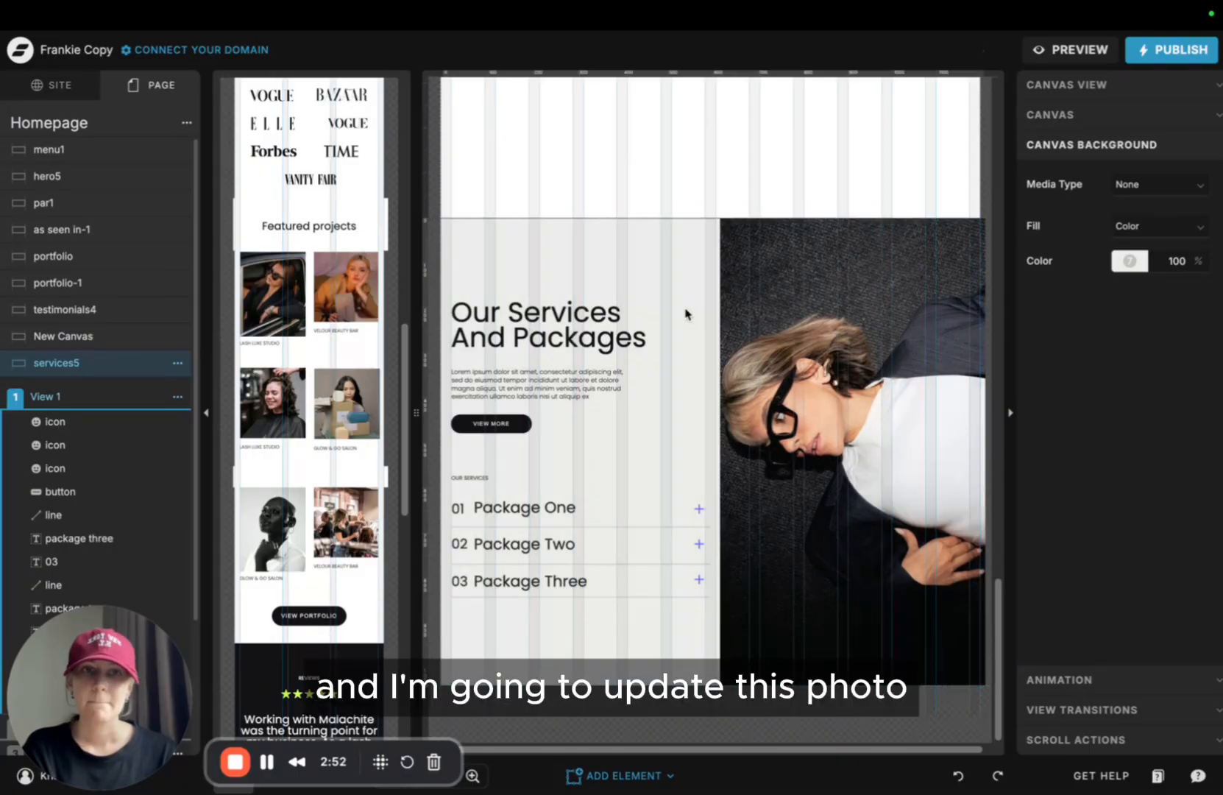
# Replace the services5 photo with the greeny folder's image of a woman in a green dress sitting on a green chair
pyautogui.click(835, 298)
pyautogui.click(1105, 175)
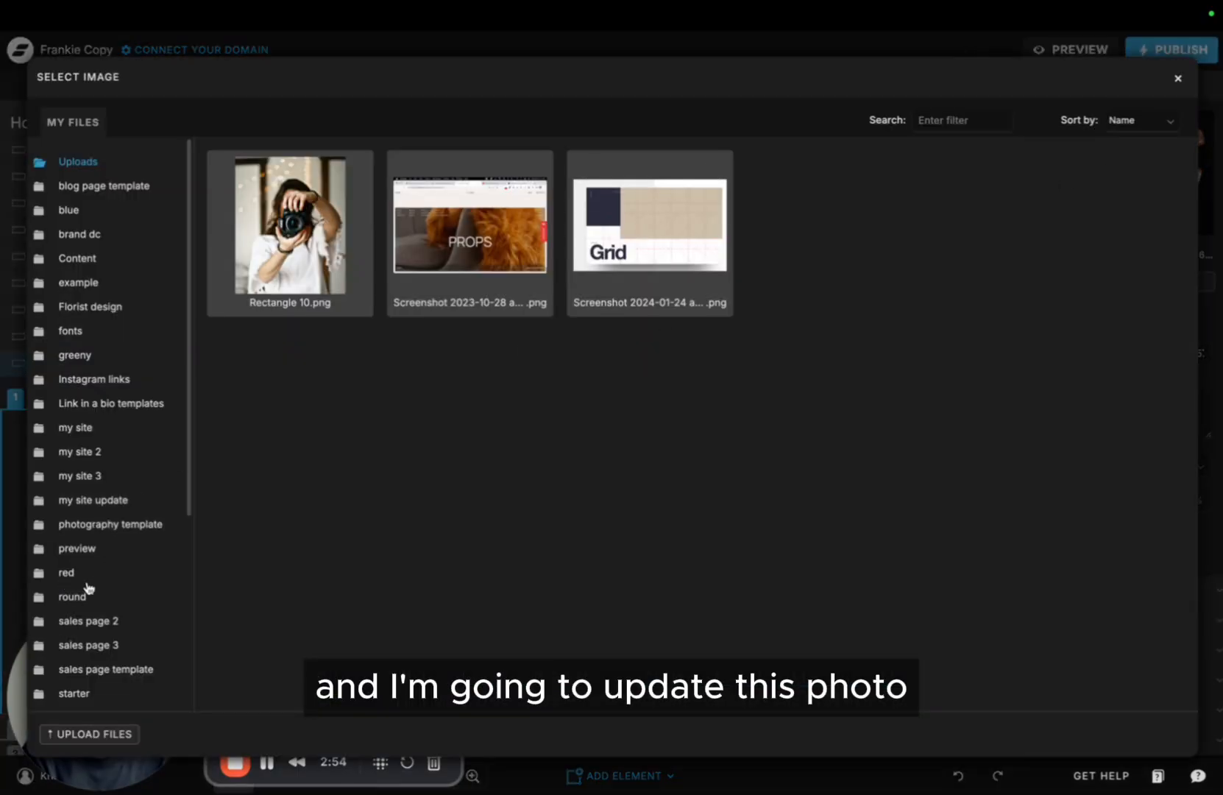
pyautogui.click(94, 355)
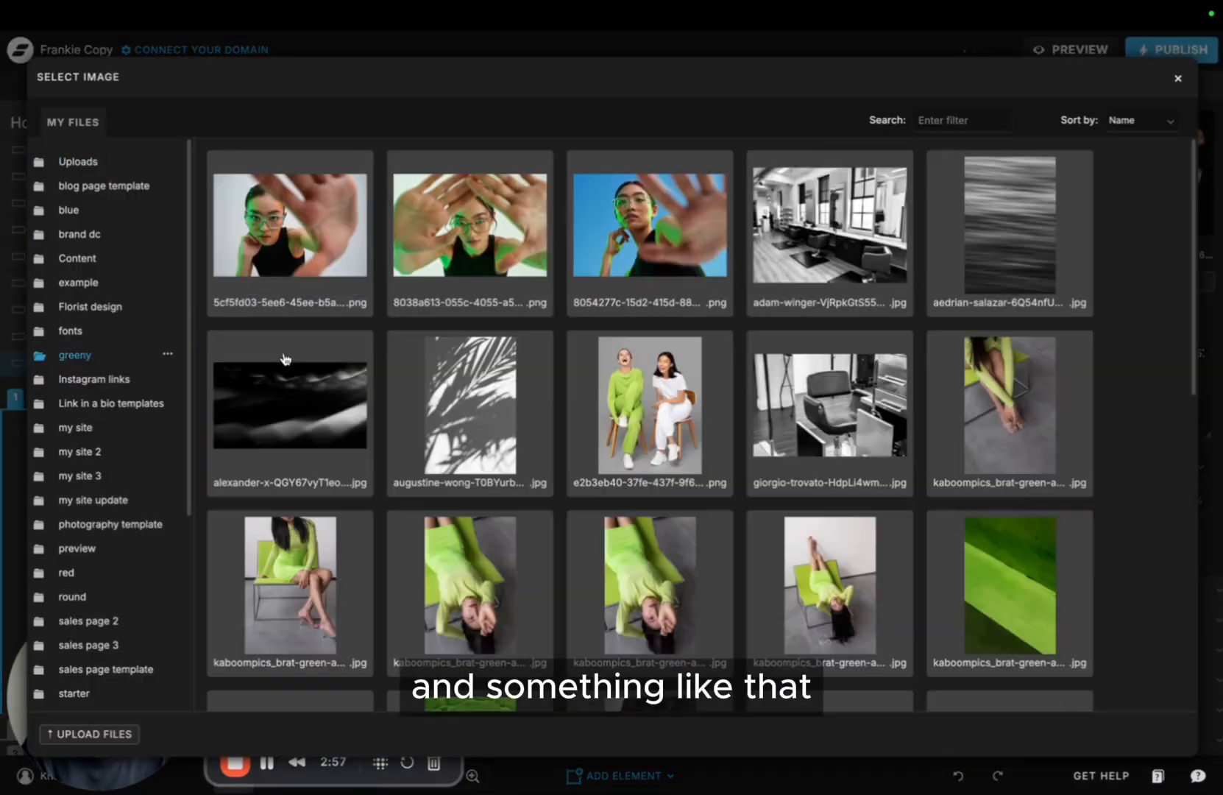
pyautogui.scroll(-3, 702, 437)
pyautogui.click(308, 406)
pyautogui.click(569, 190)
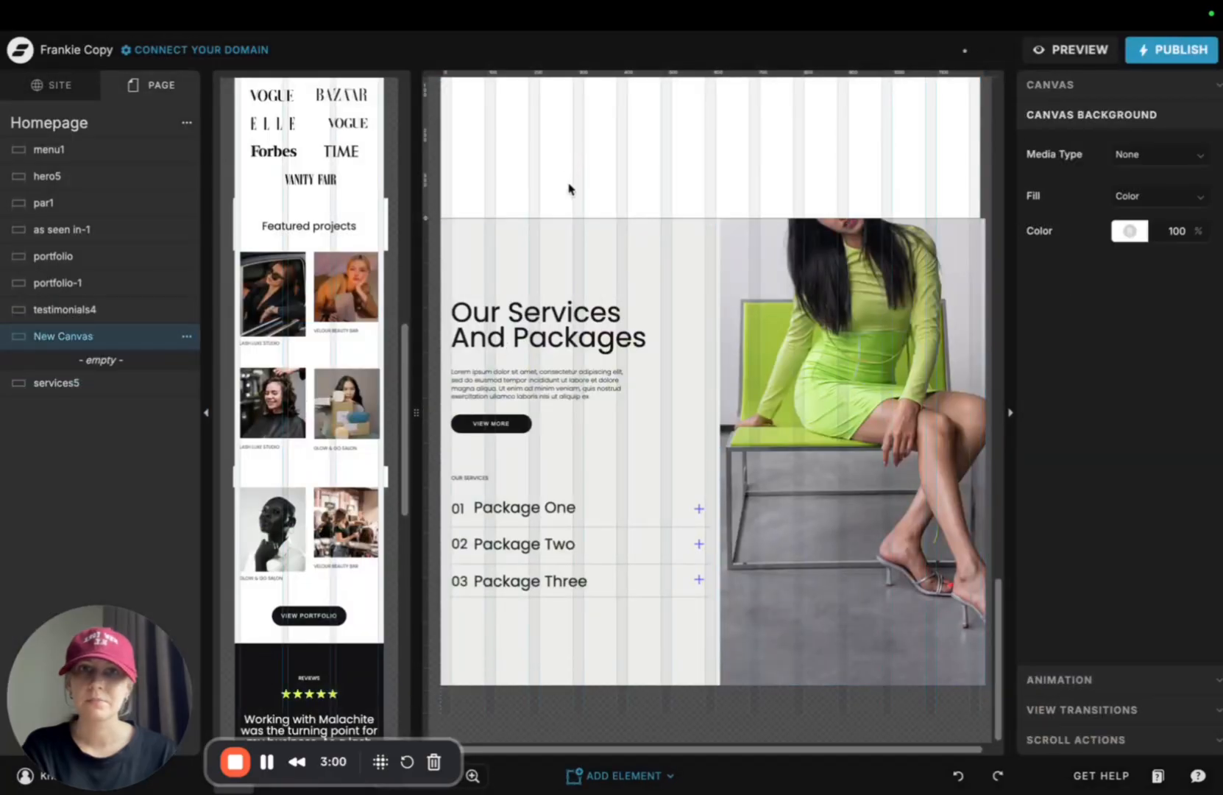
# Reorder the canvases so services5 sits directly below testimonials4 and above the empty New Canvas
pyautogui.scroll(5, 473, 206)
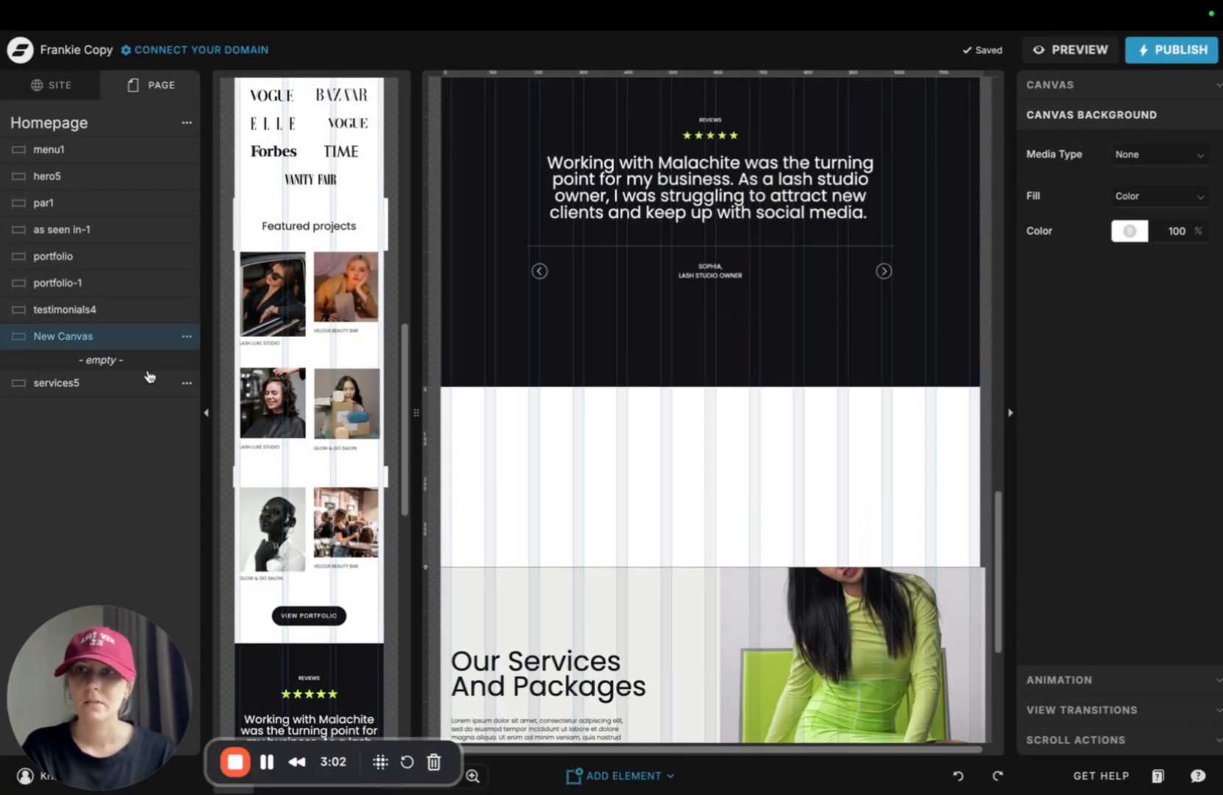
pyautogui.moveTo(99, 403); pyautogui.dragTo(104, 397)
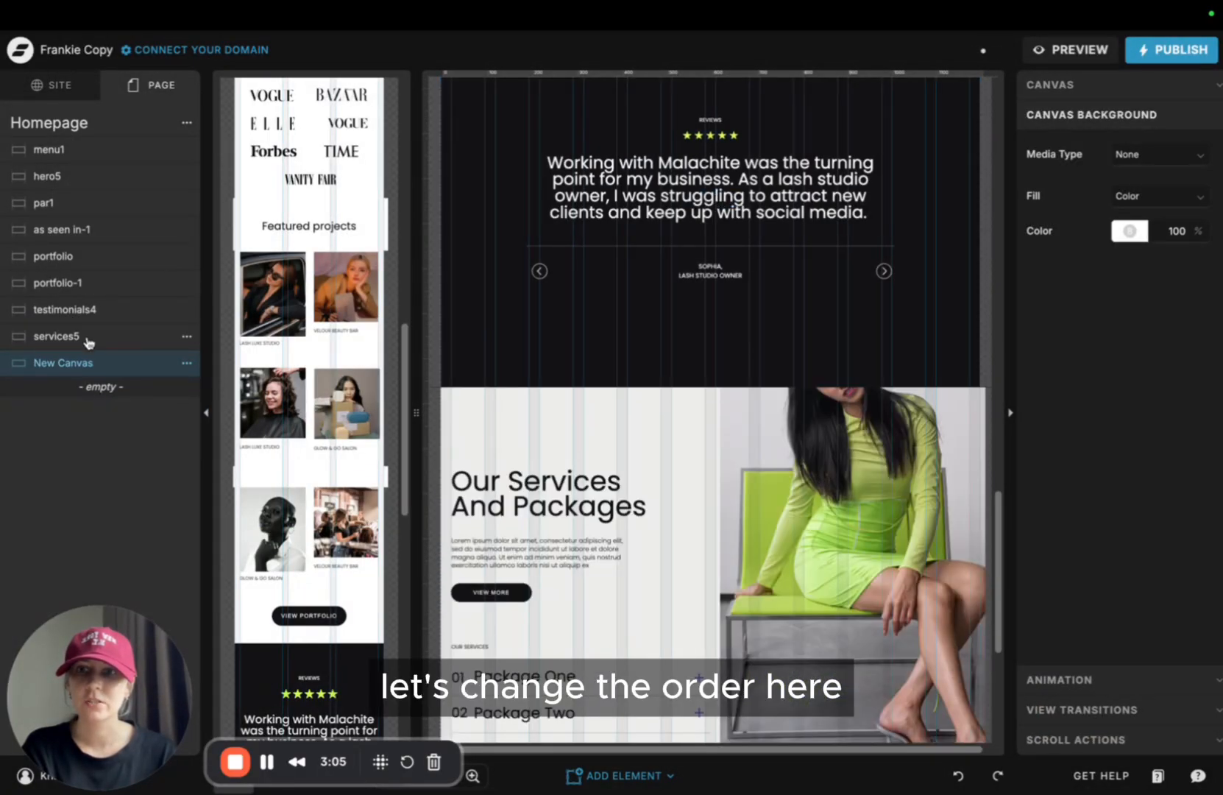
pyautogui.scroll(-4, 647, 374)
# Switch to the Notion project document and copy the Services heading "What We Do Best"
pyautogui.click(627, 172)
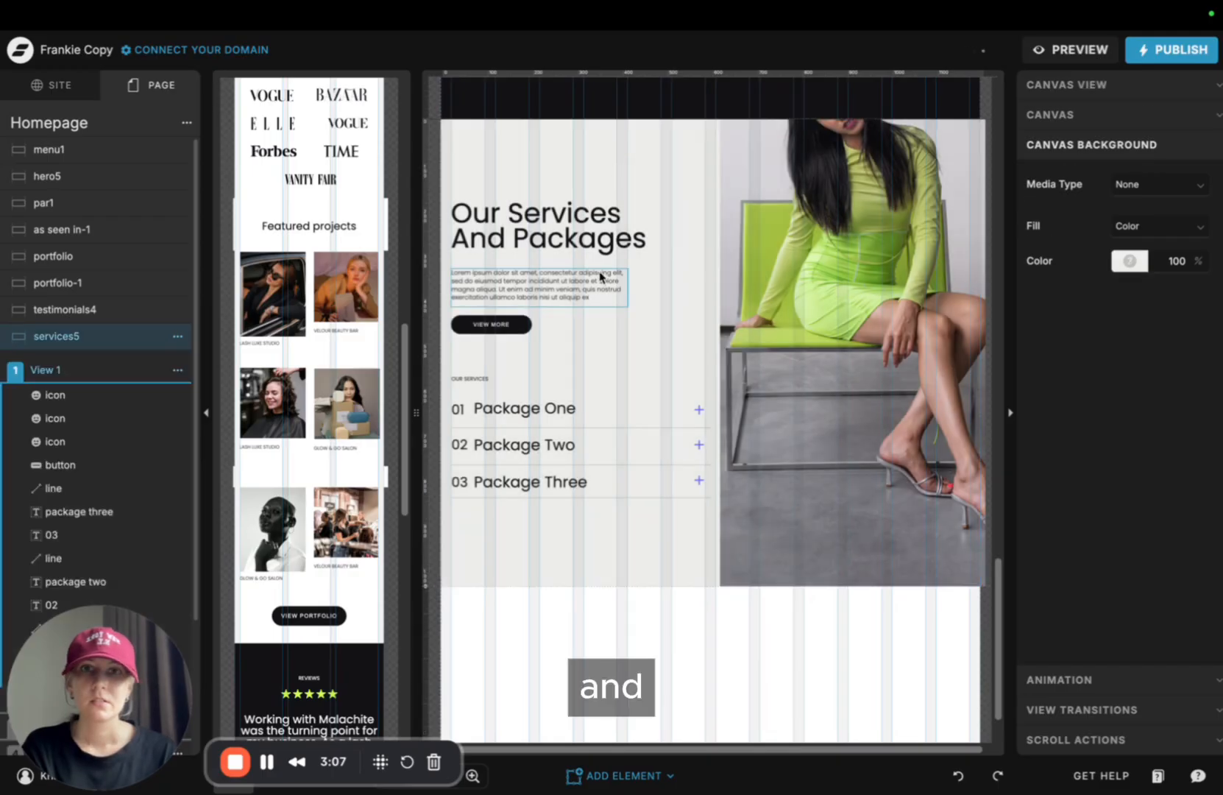
pyautogui.click(540, 212)
pyautogui.click(536, 279)
pyautogui.click(531, 230)
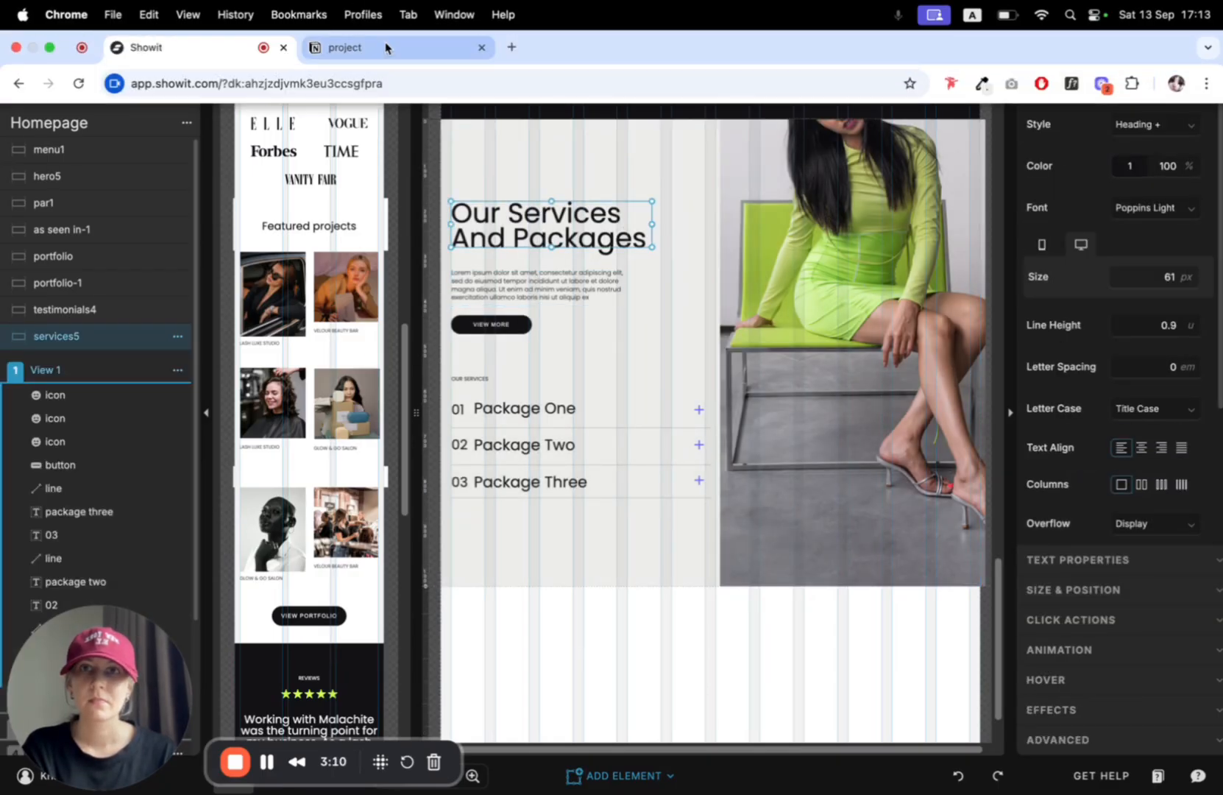
pyautogui.click(385, 48)
pyautogui.scroll(10, 519, 341)
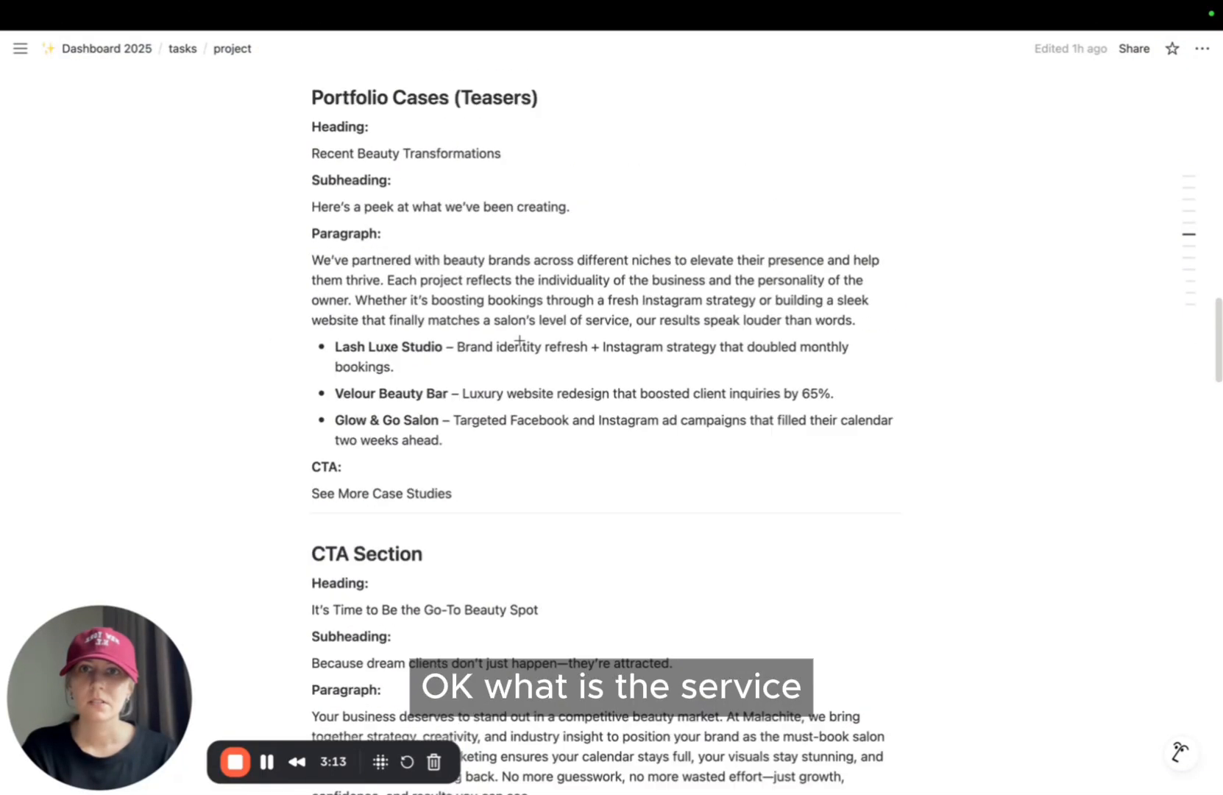
pyautogui.scroll(10, 519, 341)
pyautogui.scroll(-8, 520, 341)
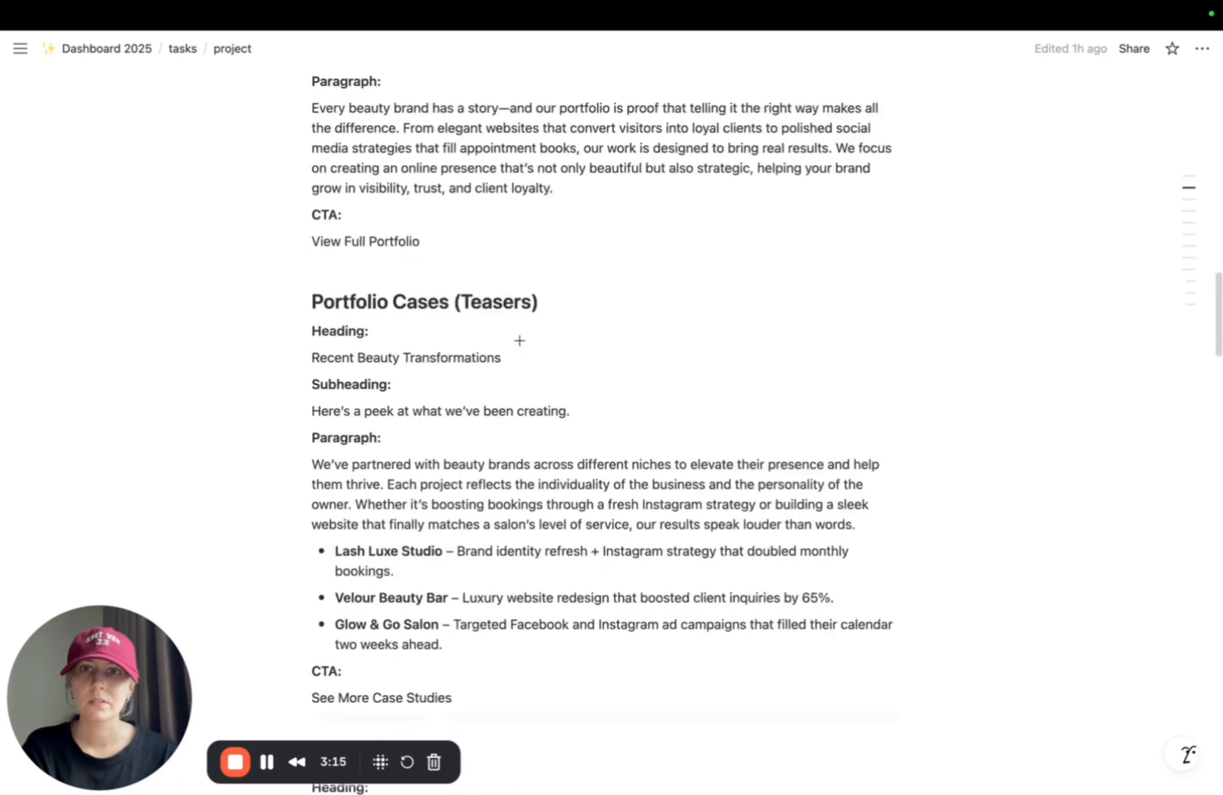
pyautogui.scroll(-20, 519, 341)
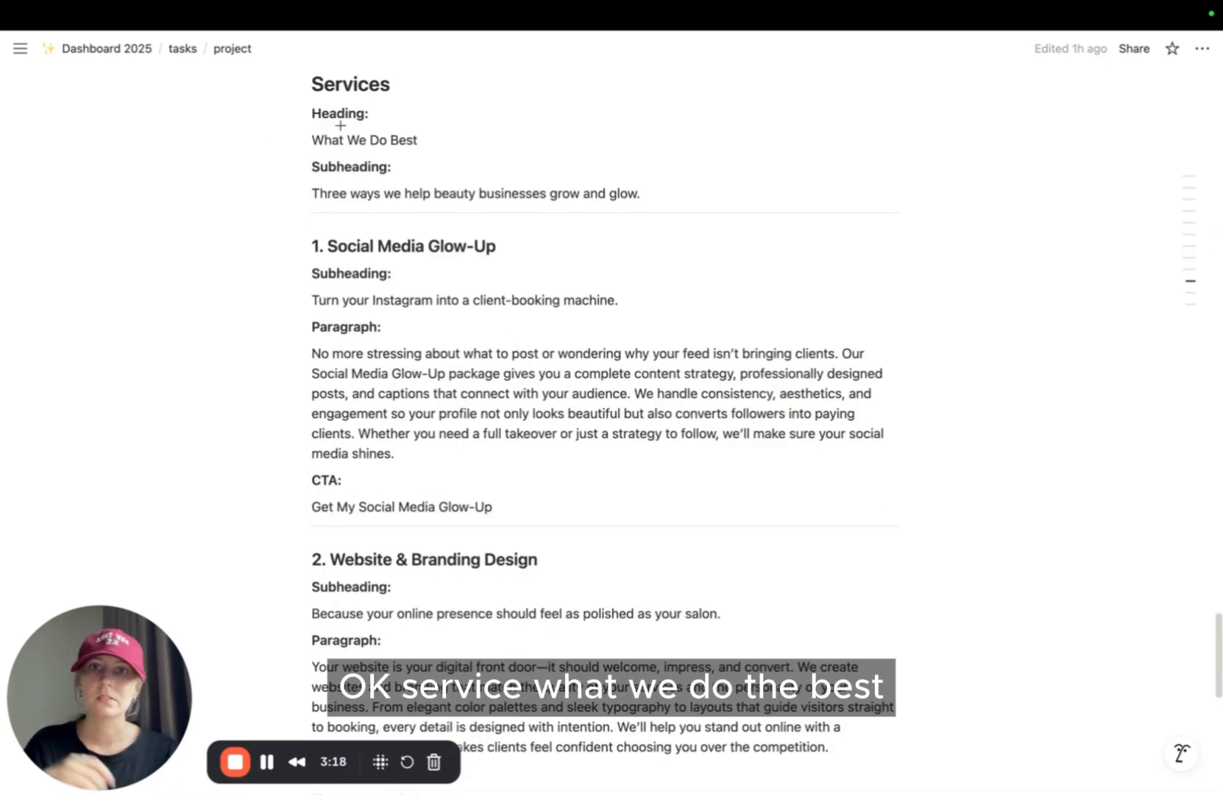
pyautogui.moveTo(313, 139); pyautogui.dragTo(435, 150)
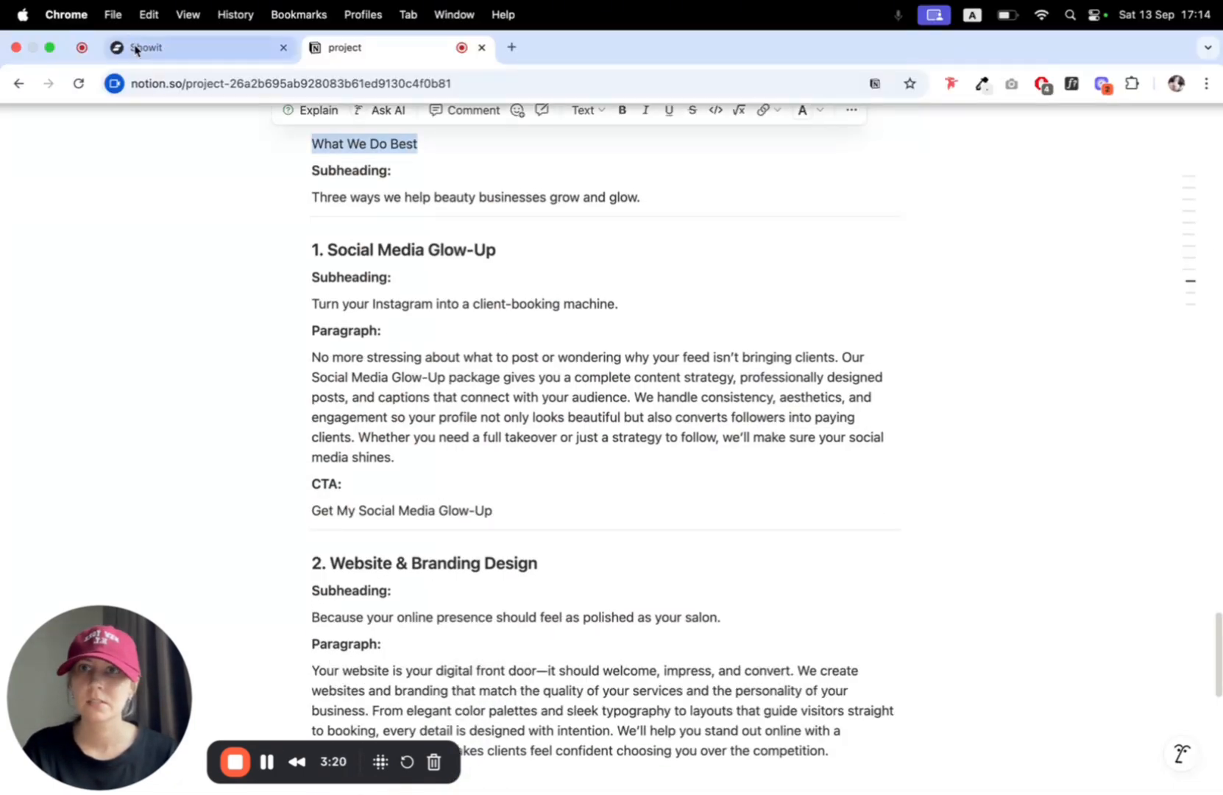
# In Showit, replace the services5 heading with "What We Do Best" and narrow its text box so it wraps over two lines
pyautogui.click(133, 47)
pyautogui.tripleClick(557, 235)
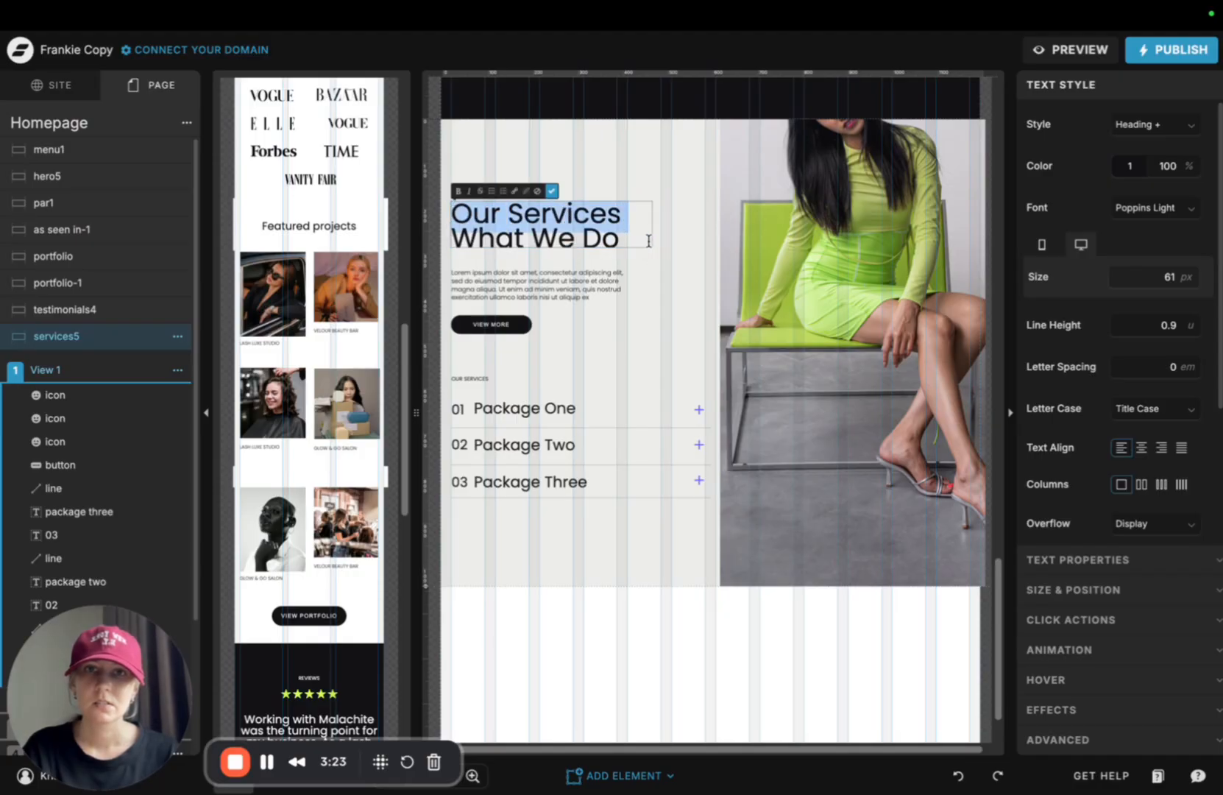
pyautogui.press('BackSpace')
pyautogui.moveTo(652, 225); pyautogui.dragTo(593, 224)
# In Notion, select the Social Media Glow-Up paragraph from "No more stressing" through "connect with your audience."
pyautogui.click(295, 47)
pyautogui.moveTo(312, 302); pyautogui.dragTo(620, 304)
pyautogui.moveTo(312, 356); pyautogui.dragTo(630, 398)
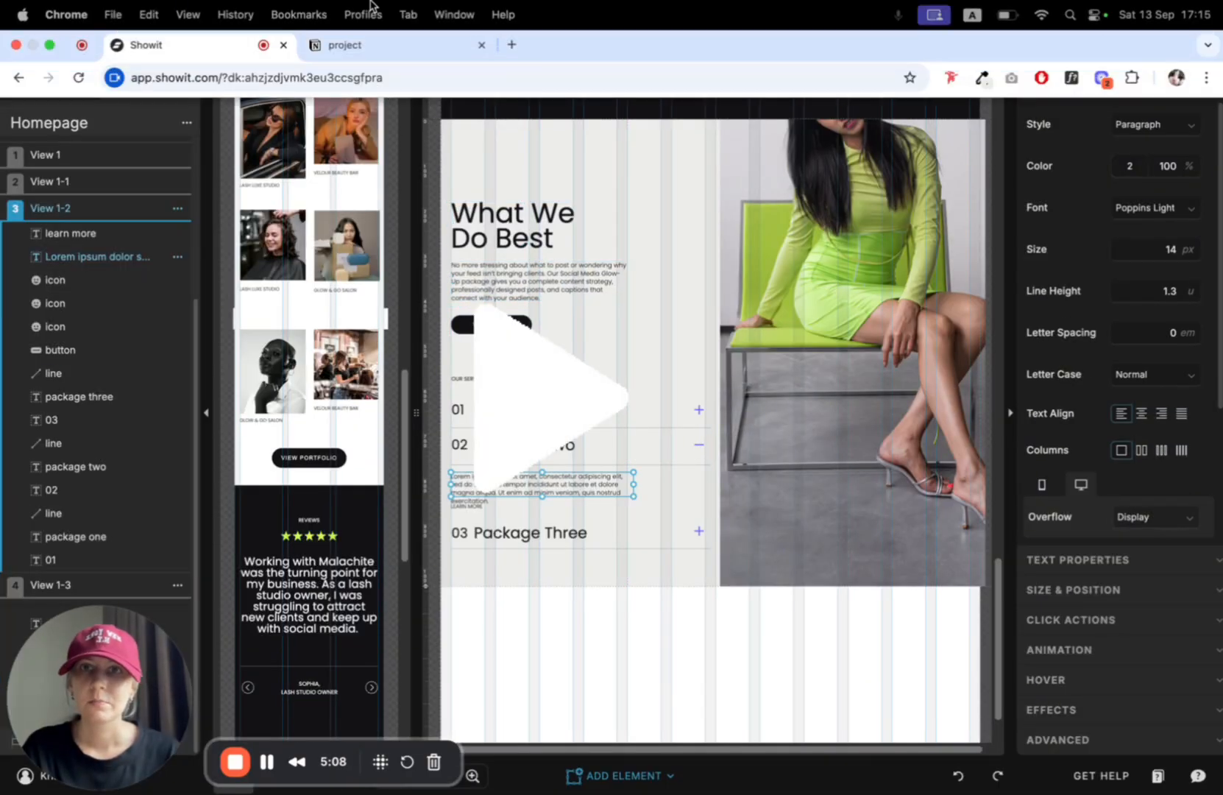
# Copy the "Social Media Glow-Up" title from View 1 of services5 and paste it over "Package One" in View 1-1
pyautogui.click(90, 180)
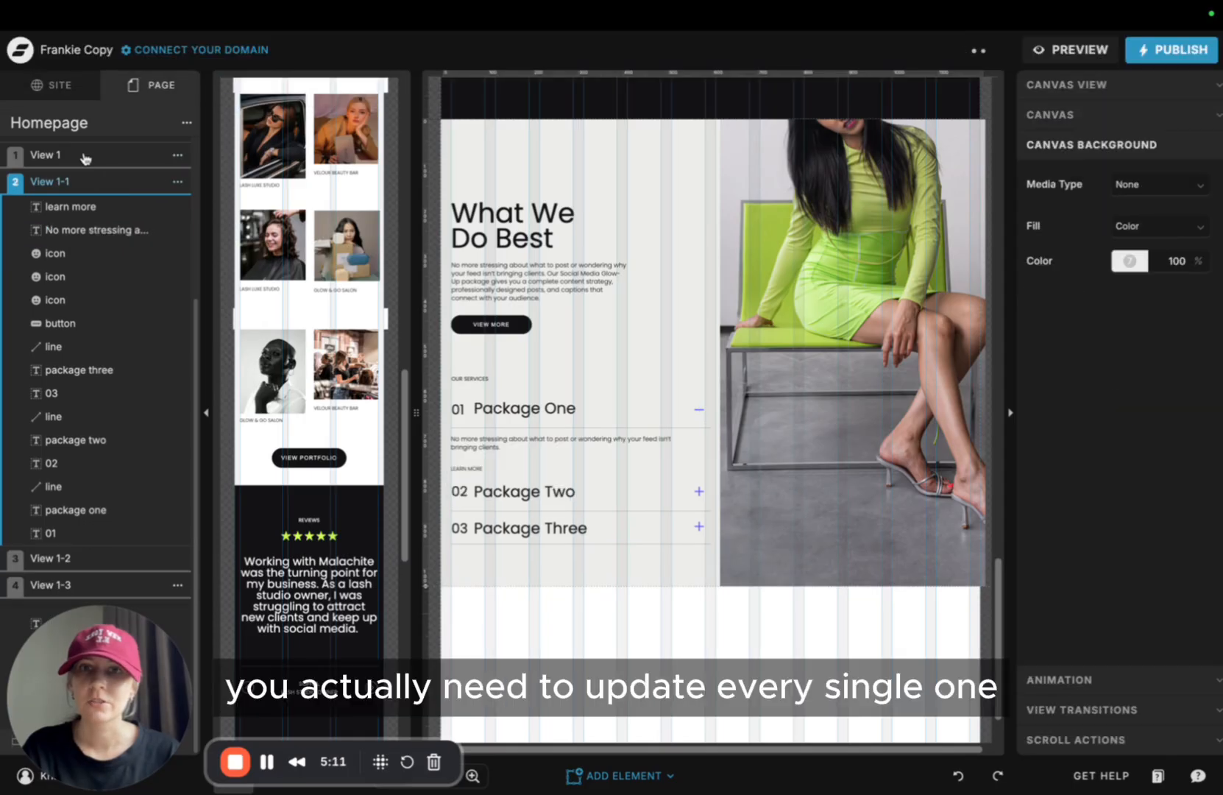
pyautogui.click(85, 156)
pyautogui.doubleClick(515, 409)
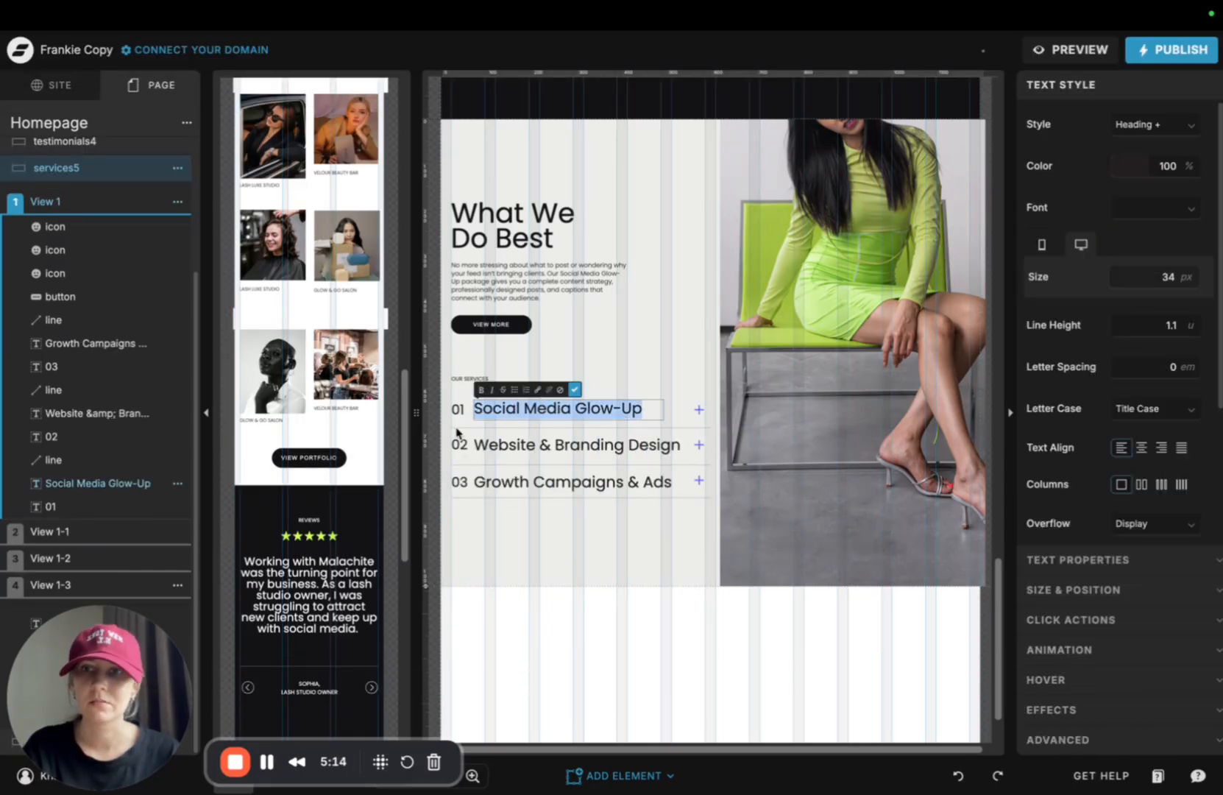
pyautogui.press('super+c')
pyautogui.click(50, 531)
pyautogui.doubleClick(515, 409)
pyautogui.press('super+v')
# Replace the first package title in View 1-2 with "Social Media Glow-Up" and open View 1-3
pyautogui.click(50, 557)
pyautogui.doubleClick(515, 409)
pyautogui.press('super+v')
pyautogui.click(50, 585)
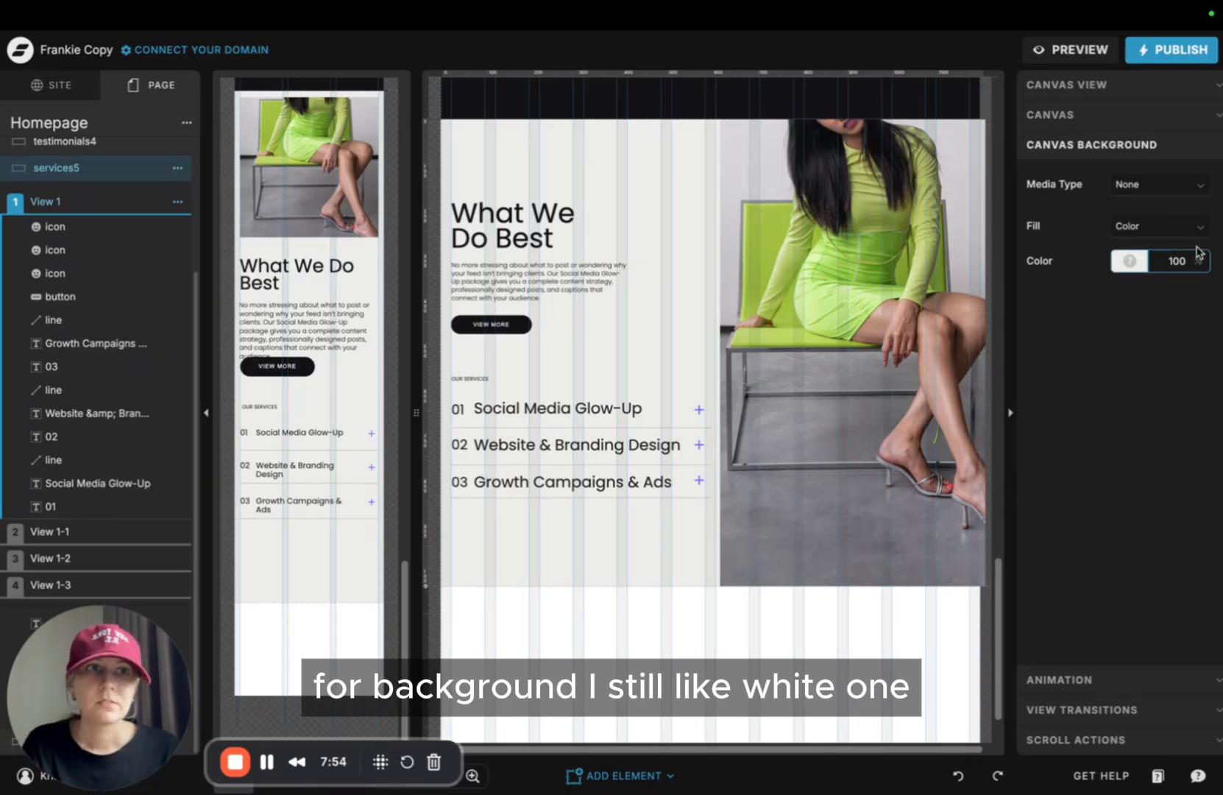
# Set the canvas background colour of View 1 in services5 to the white colour style
pyautogui.click(1131, 261)
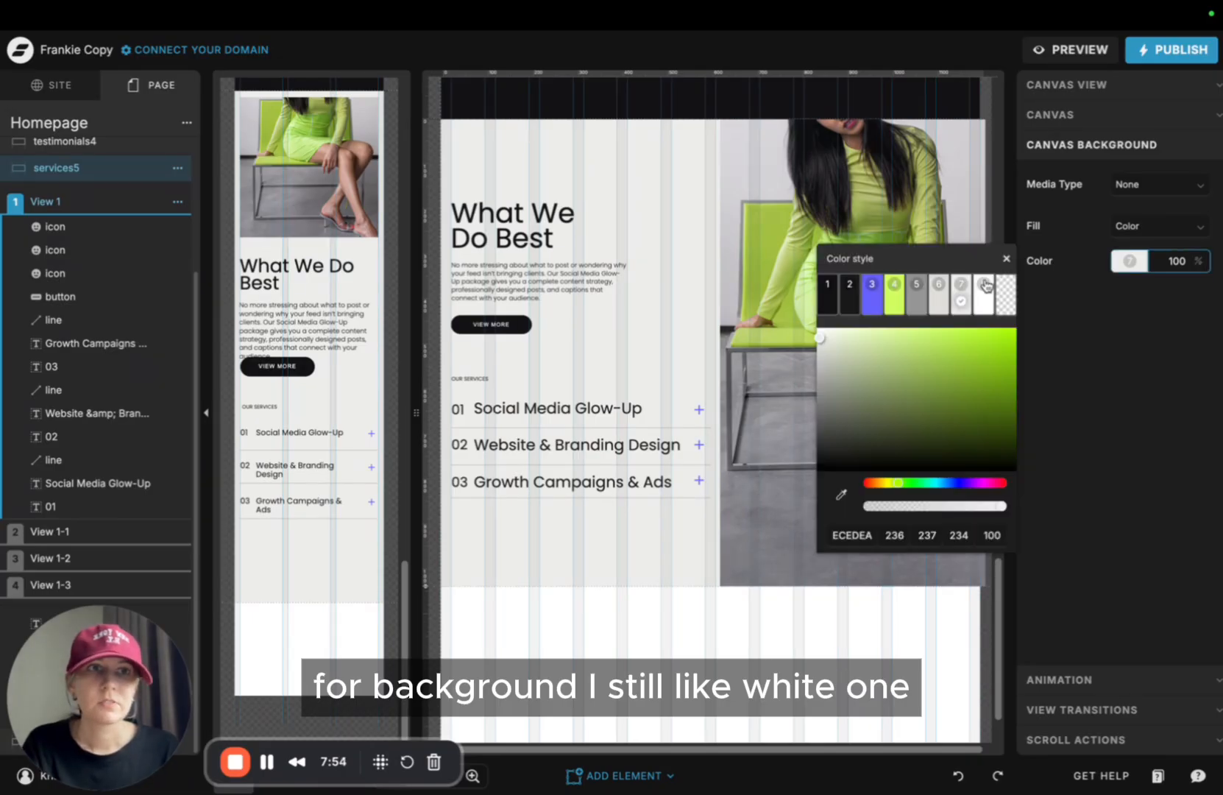
pyautogui.click(983, 288)
pyautogui.click(616, 177)
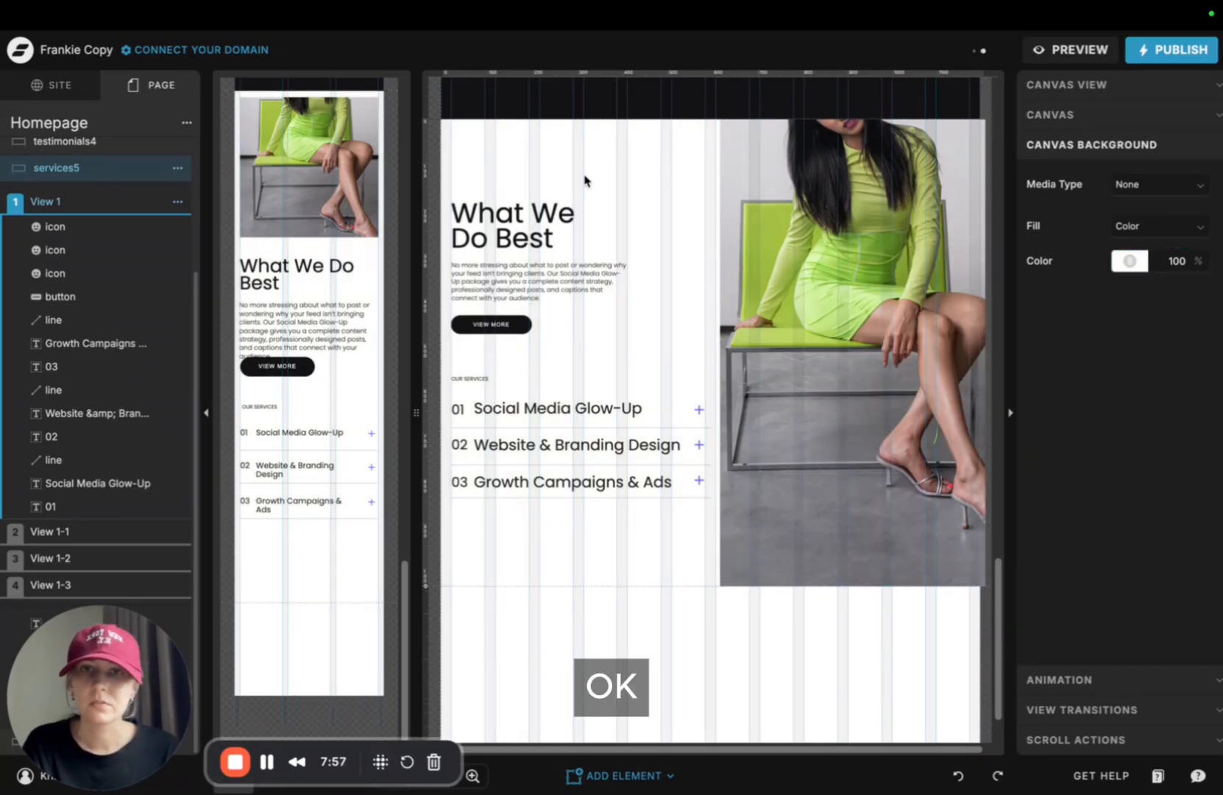
# Open the Home example page and examine the about us and call-to-action canvases after its services section
pyautogui.click(98, 122)
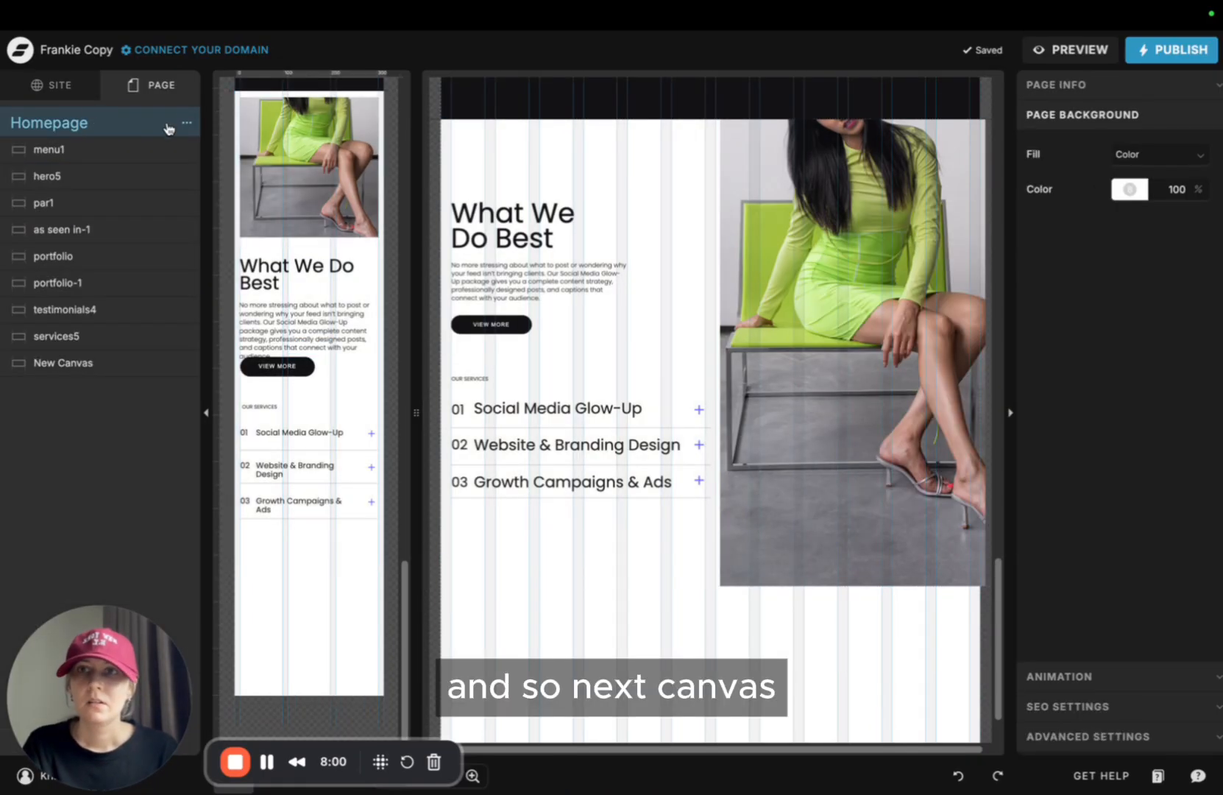
pyautogui.click(33, 89)
pyautogui.scroll(5, 90, 243)
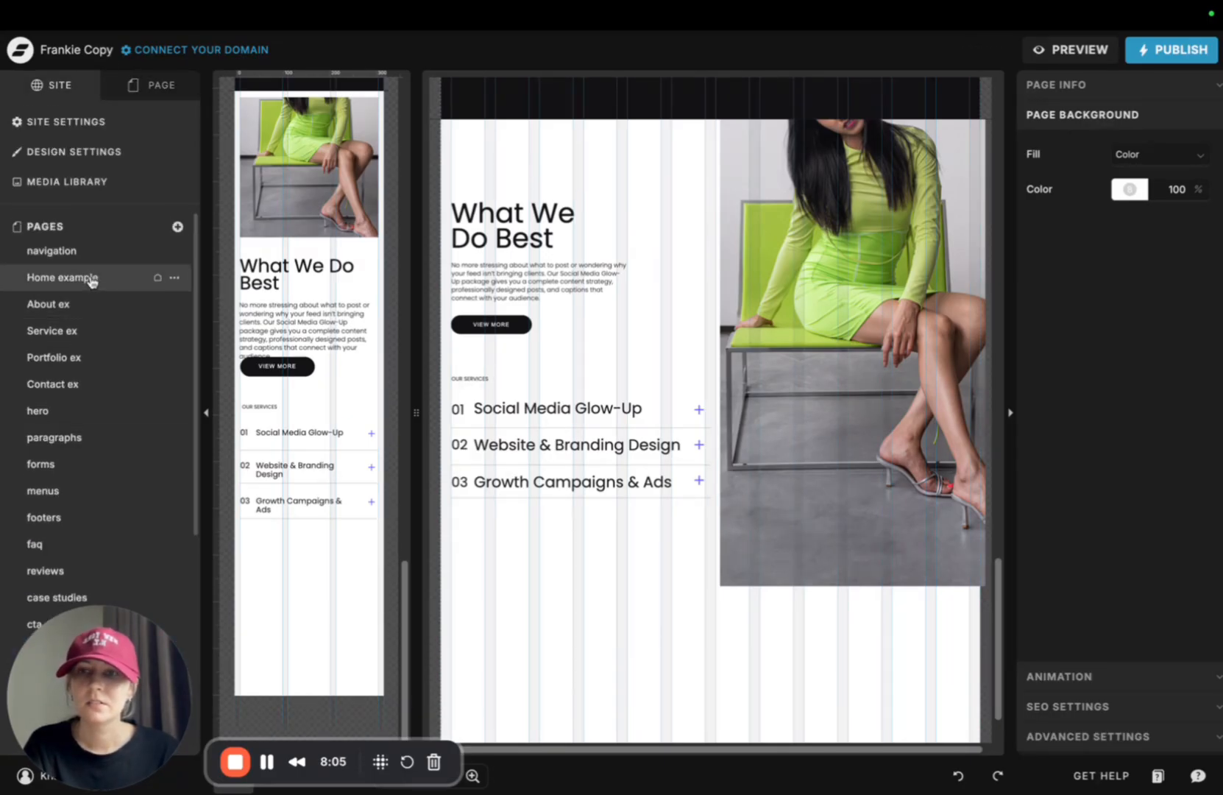
pyautogui.click(92, 278)
pyautogui.scroll(-5, 774, 403)
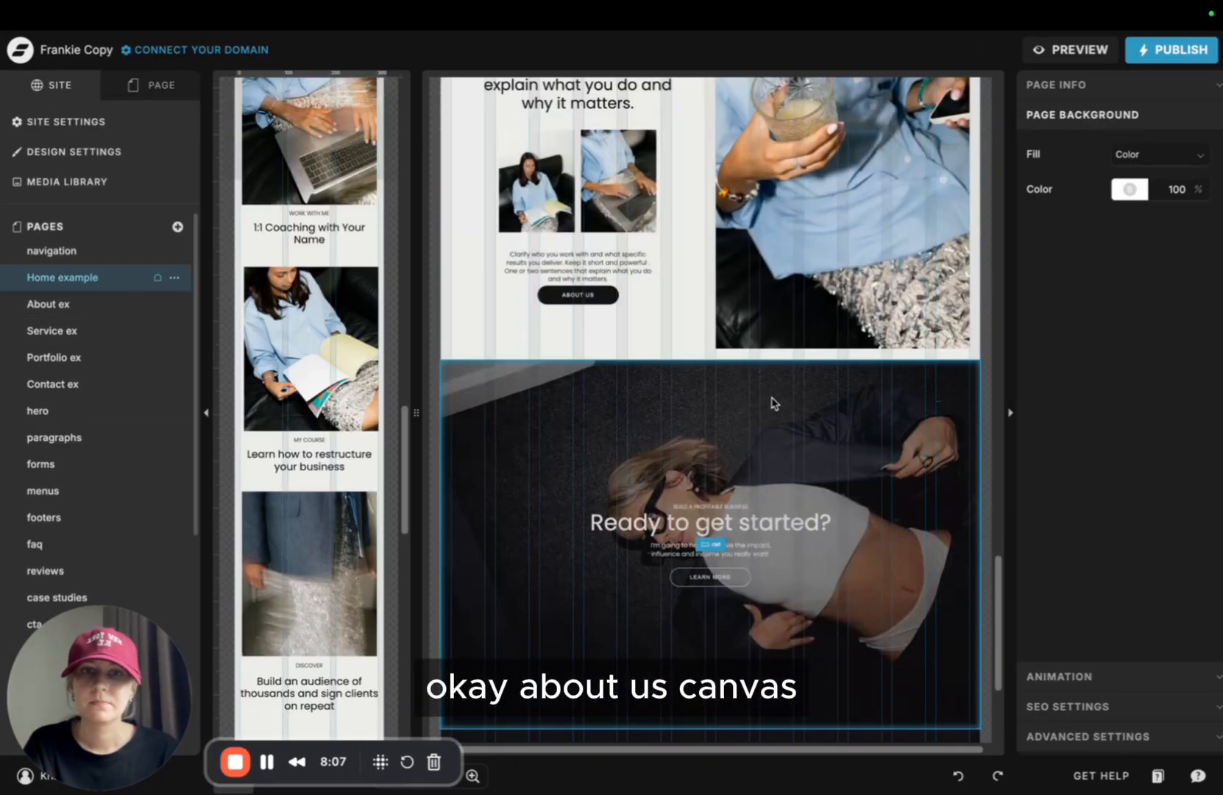
# Review the closing canvases of the Home example page down to its footer and return to the Homepage
pyautogui.scroll(5, 699, 353)
pyautogui.scroll(-2, 625, 305)
pyautogui.click(624, 304)
pyautogui.scroll(-4, 624, 305)
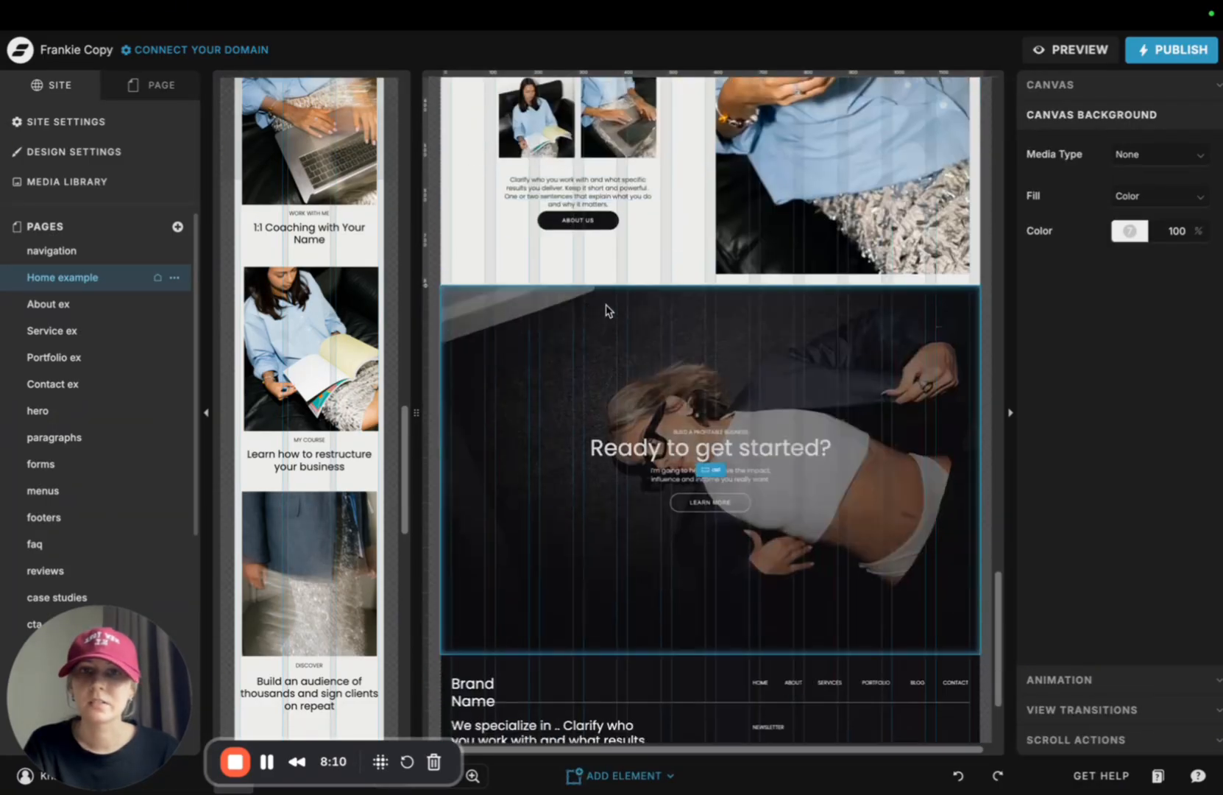
pyautogui.scroll(-5, 31, 358)
pyautogui.click(68, 517)
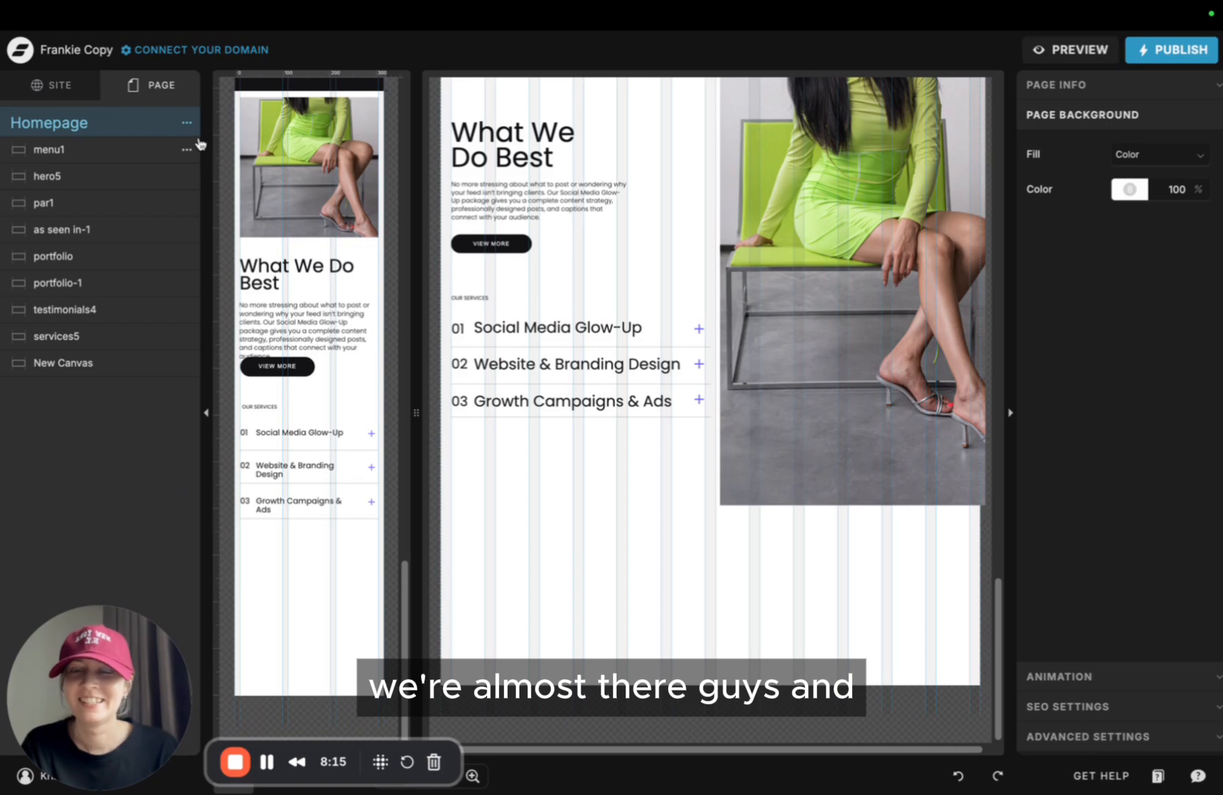
# Add the Par7 canvas from the current site's Paragraphs page to the Homepage, placing it between services5 and New Canvas
pyautogui.click(186, 123)
pyautogui.click(206, 142)
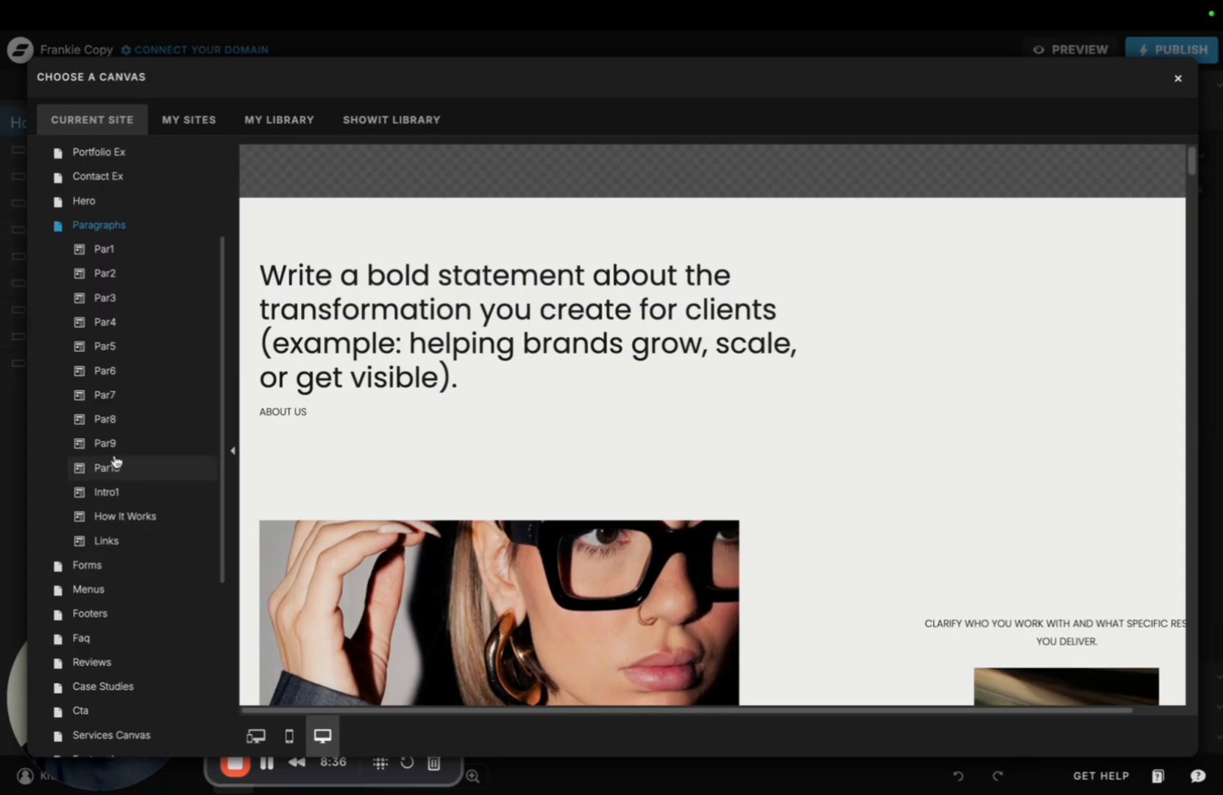
pyautogui.scroll(-4, 605, 329)
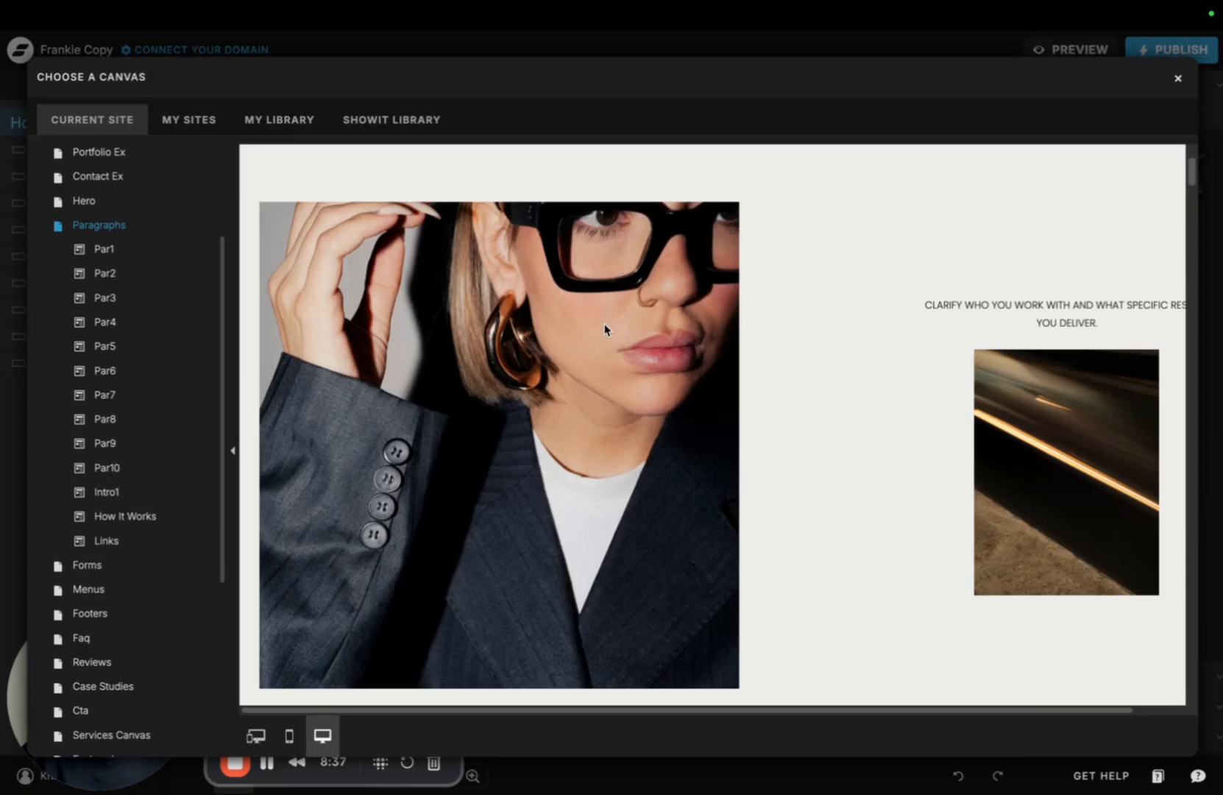
pyautogui.scroll(-6, 605, 329)
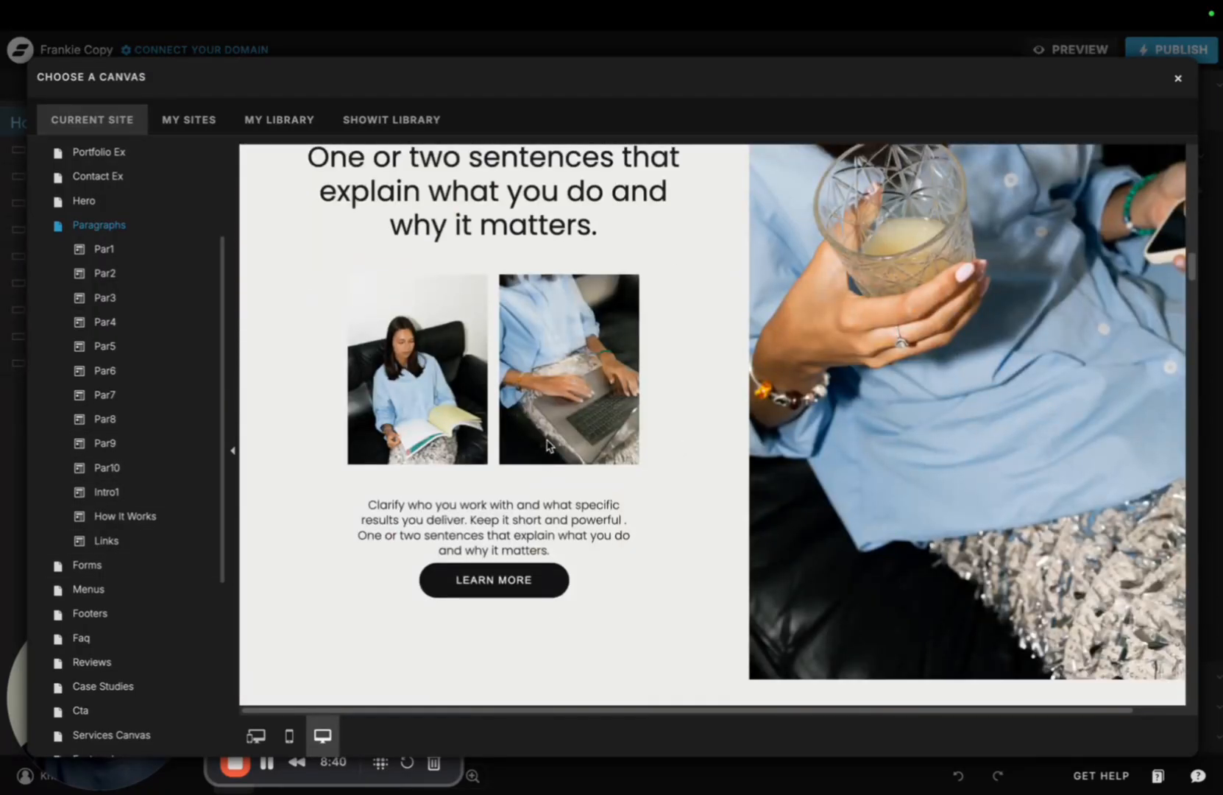
pyautogui.scroll(-10, 689, 401)
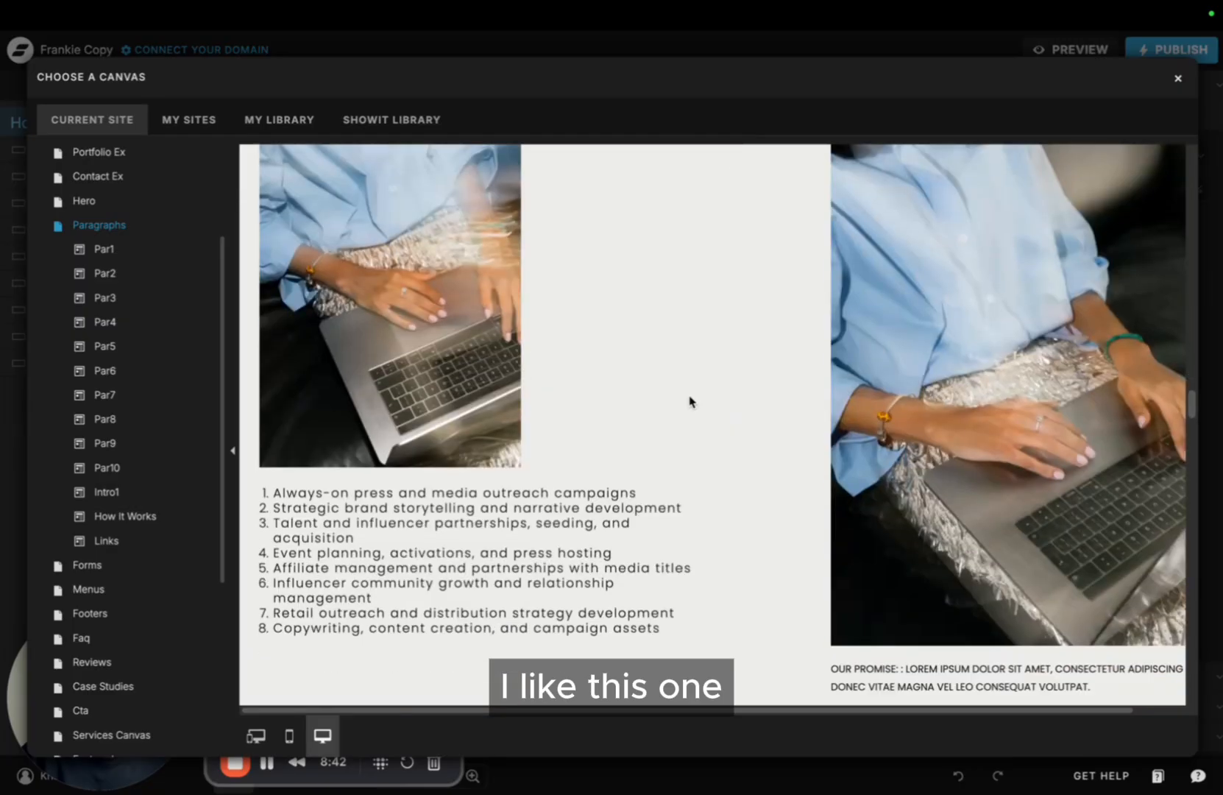
pyautogui.scroll(-6, 689, 401)
pyautogui.scroll(2, 688, 401)
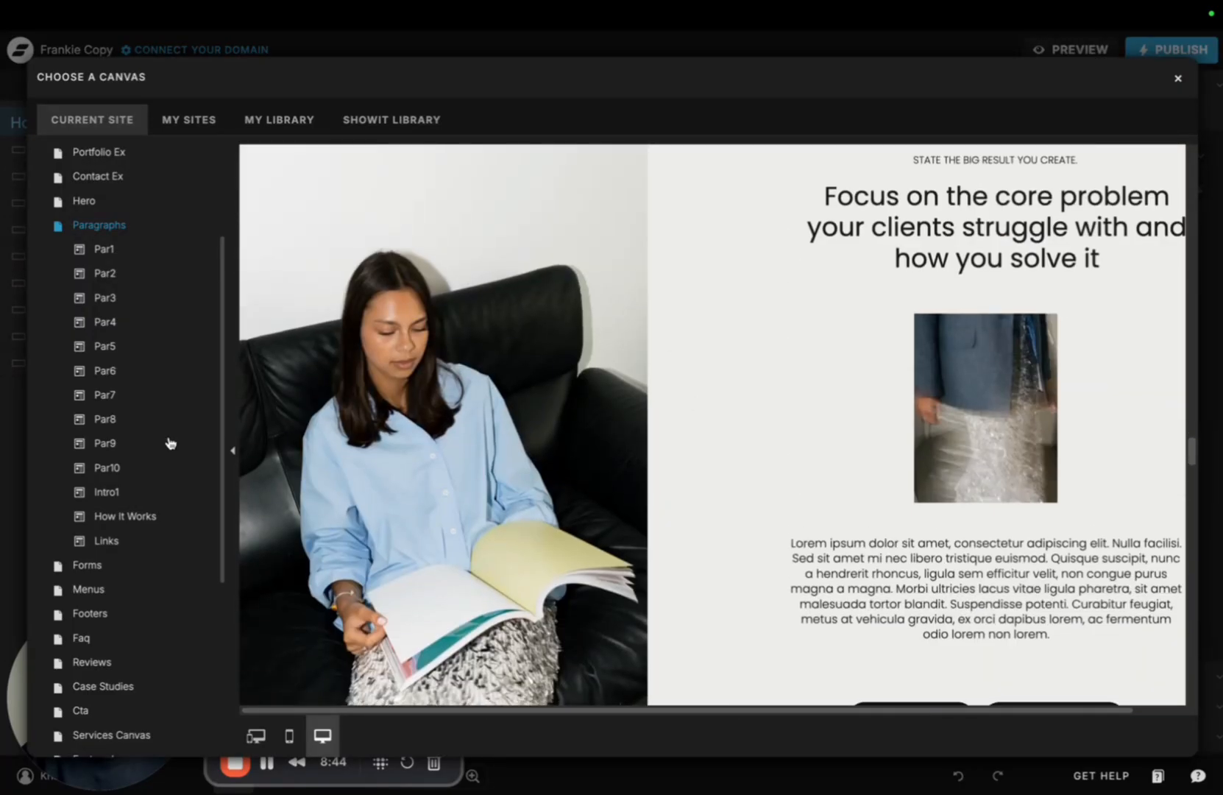
pyautogui.click(127, 471)
pyautogui.click(121, 441)
pyautogui.click(122, 420)
pyautogui.click(123, 396)
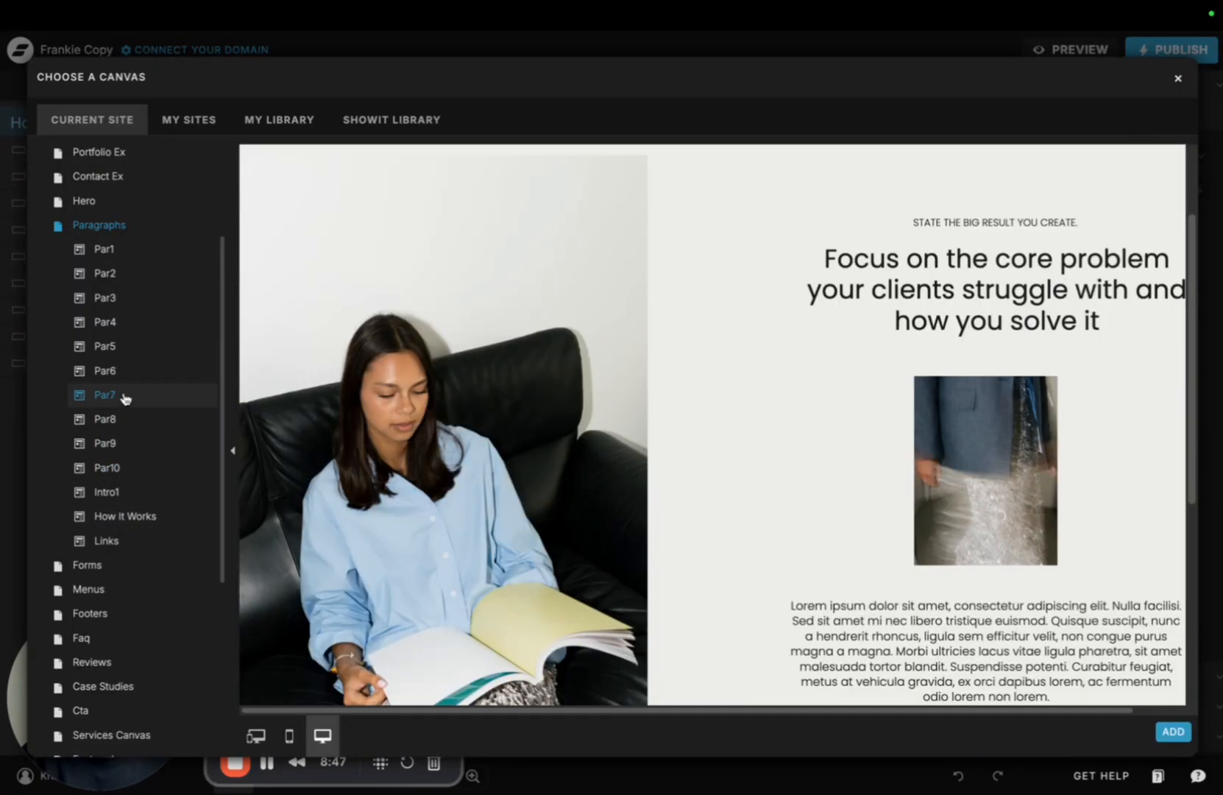
pyautogui.scroll(-5, 1102, 657)
pyautogui.click(1173, 731)
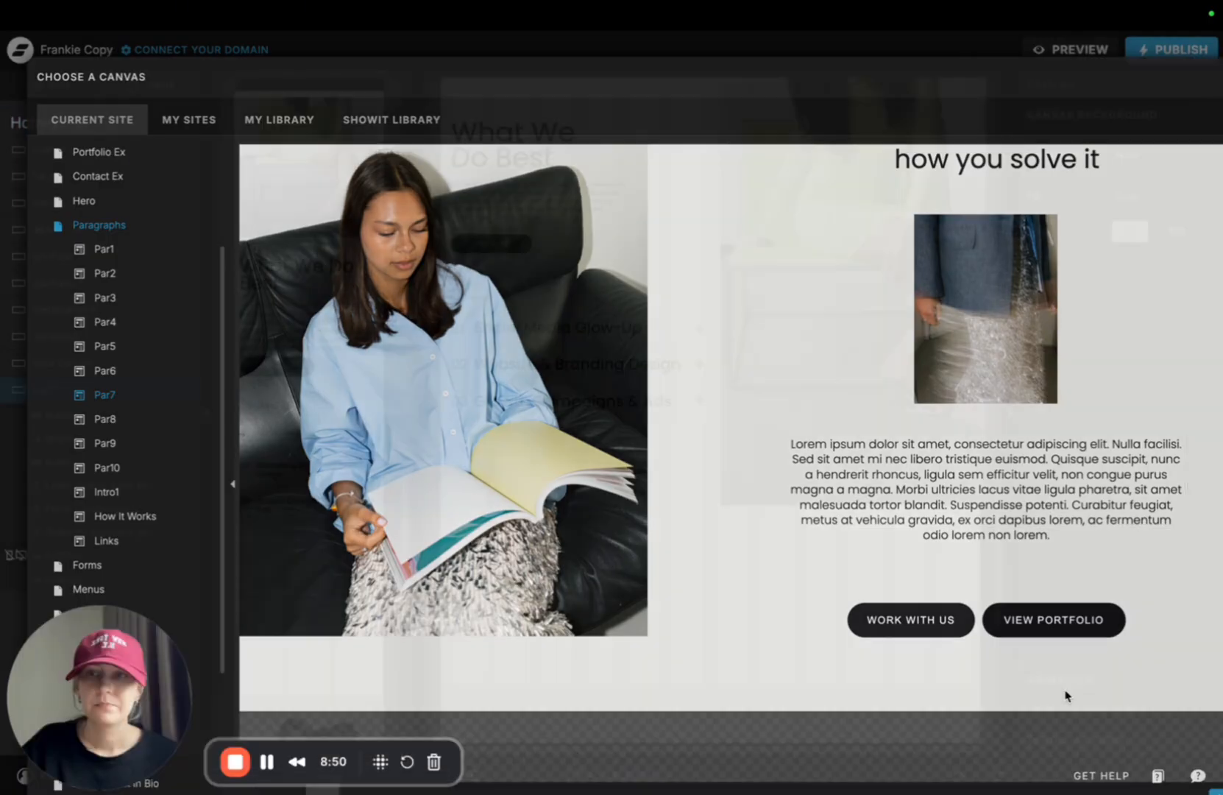
pyautogui.moveTo(98, 356); pyautogui.dragTo(97, 351)
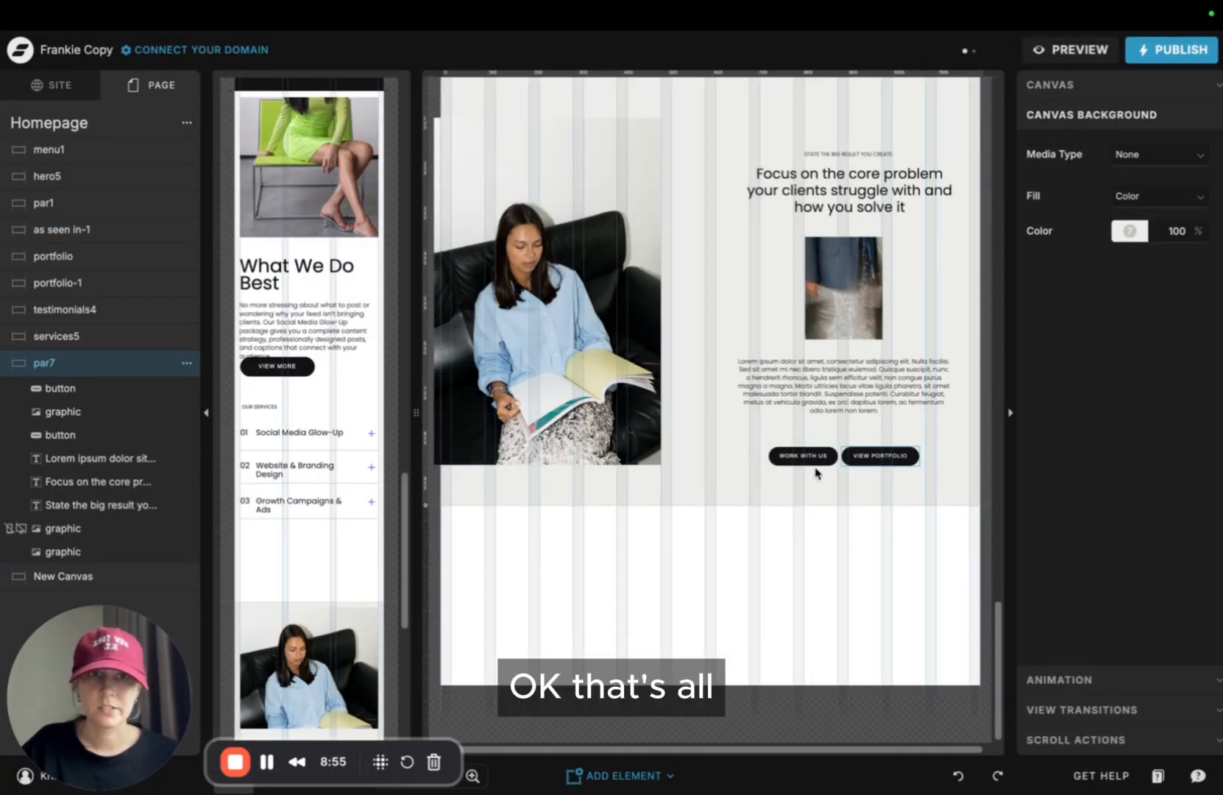
pyautogui.click(811, 459)
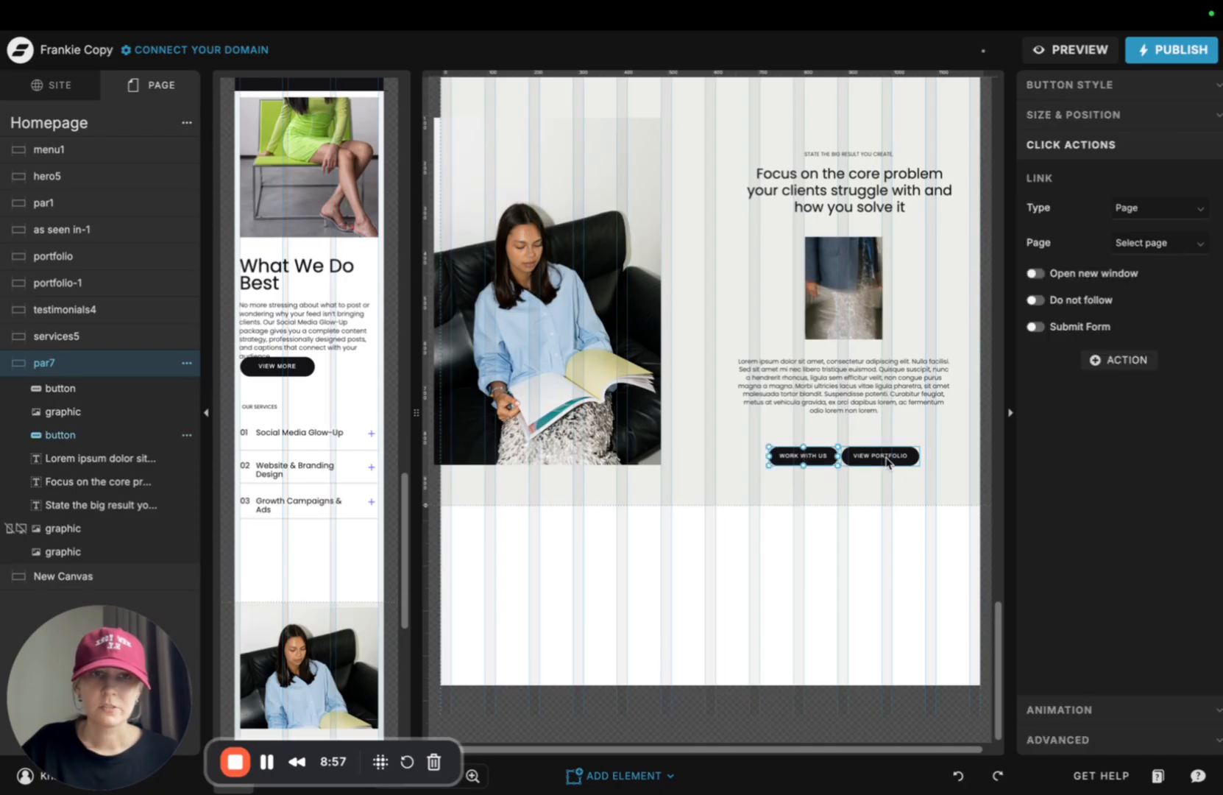
pyautogui.click(686, 448)
pyautogui.click(835, 388)
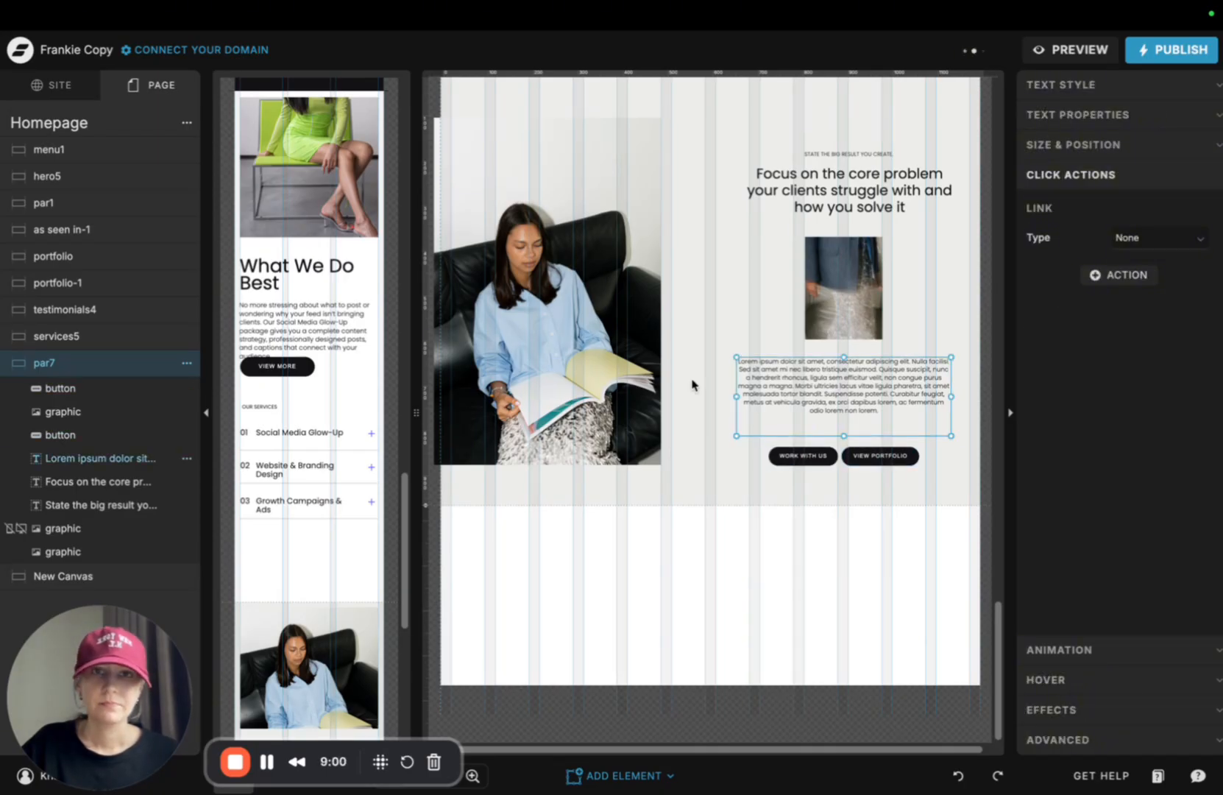
pyautogui.click(707, 314)
# Swap the large image in par7 for the greeny folder's photo of the woman leaning forward with her hands at her ankles
pyautogui.click(617, 300)
pyautogui.click(1050, 97)
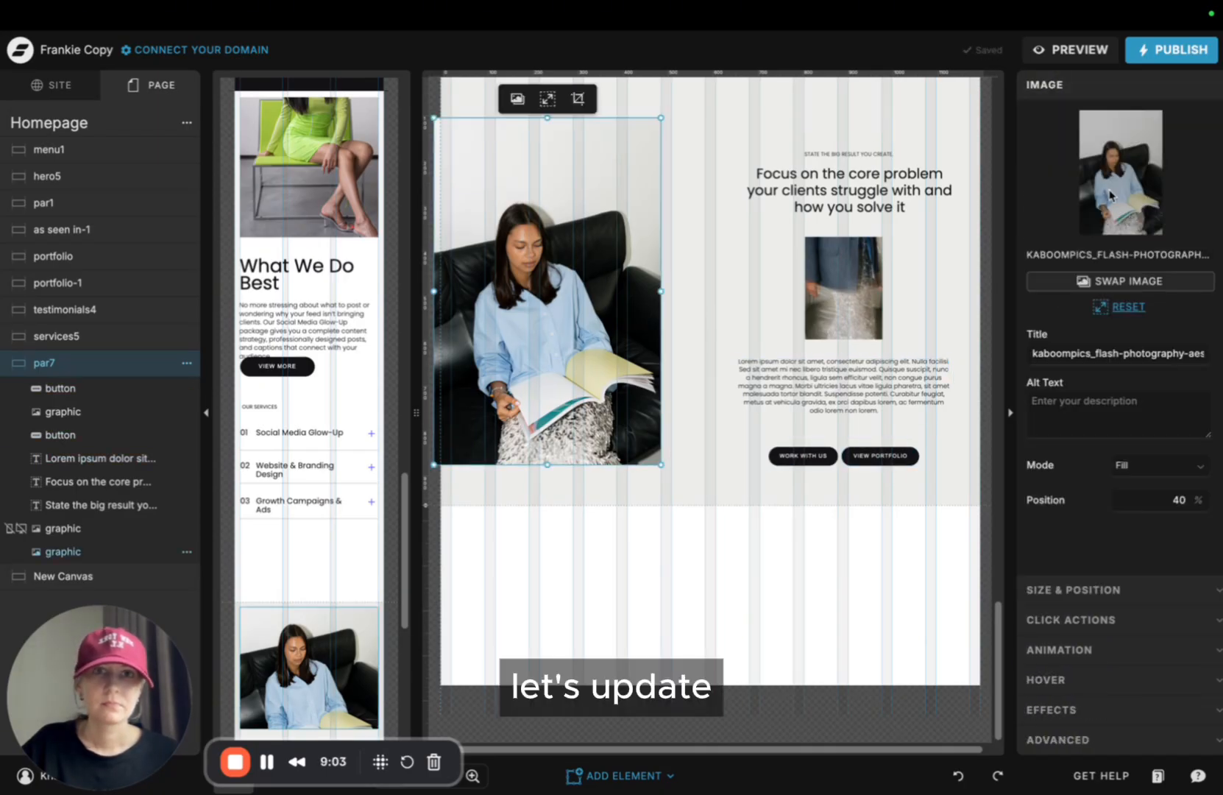
pyautogui.click(1124, 276)
pyautogui.scroll(-1, 604, 486)
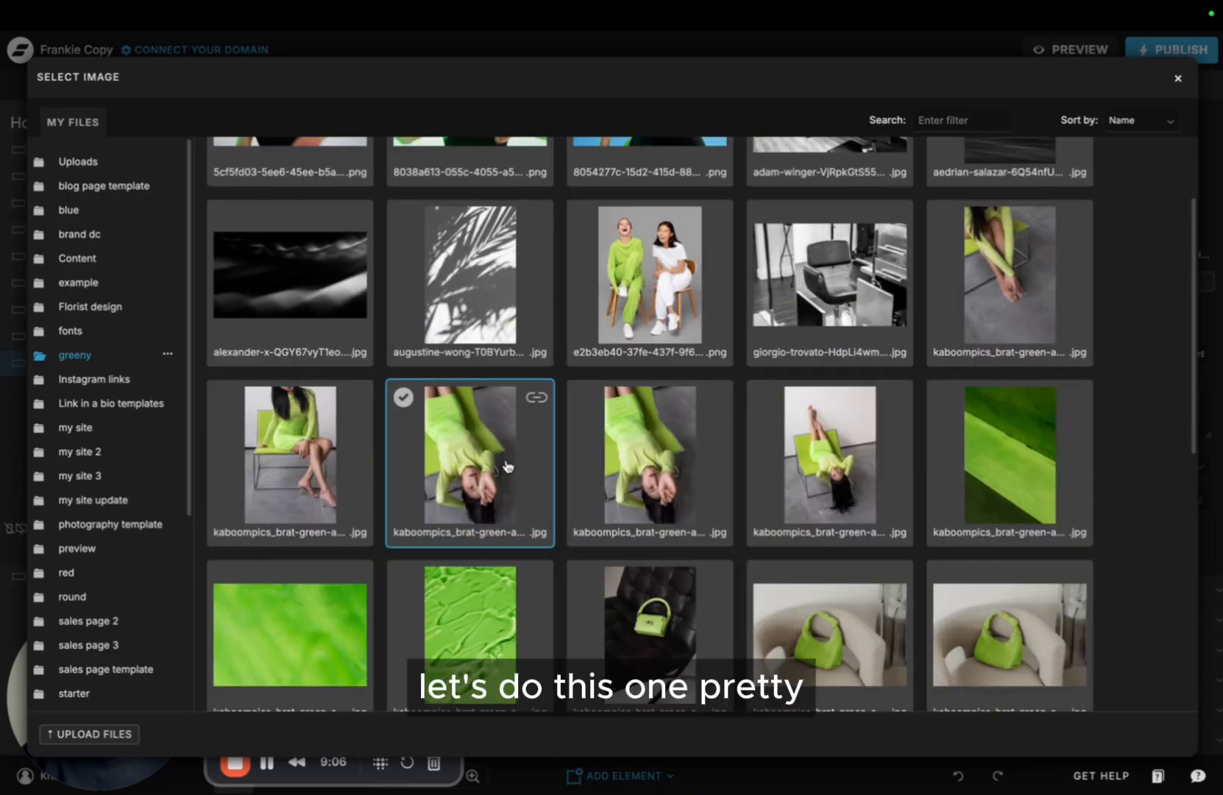
pyautogui.click(821, 465)
pyautogui.click(1088, 281)
pyautogui.click(996, 404)
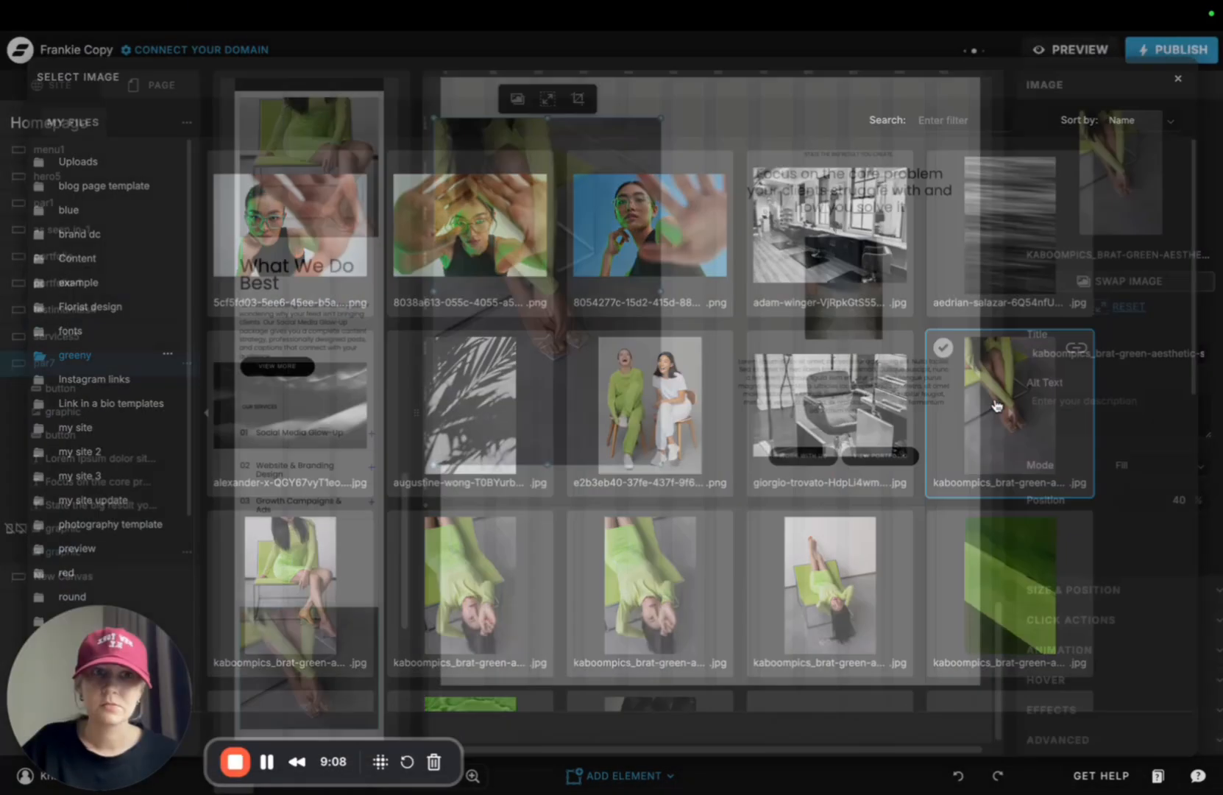
# Swap the small image in par7 for the diagonal green abstract photo from the greeny folder
pyautogui.click(847, 272)
pyautogui.click(1098, 215)
pyautogui.scroll(-6, 775, 500)
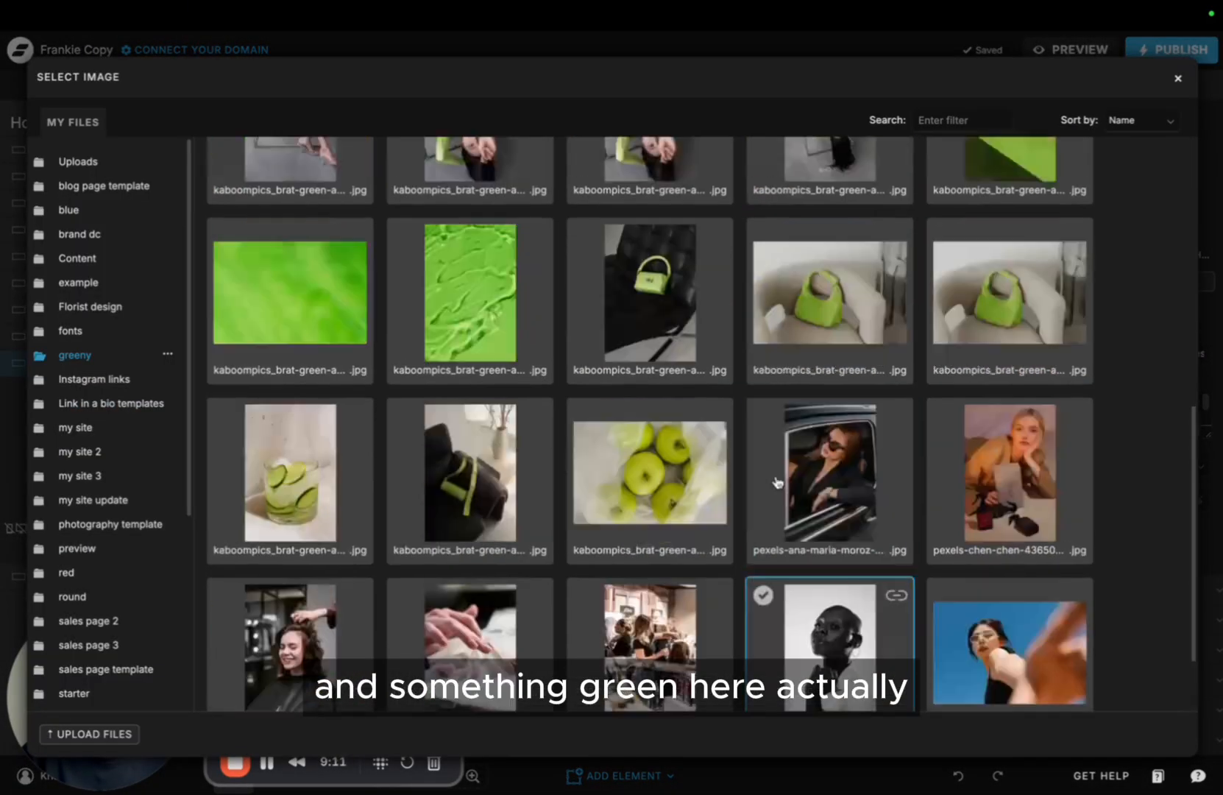
pyautogui.scroll(5, 778, 489)
pyautogui.click(1025, 492)
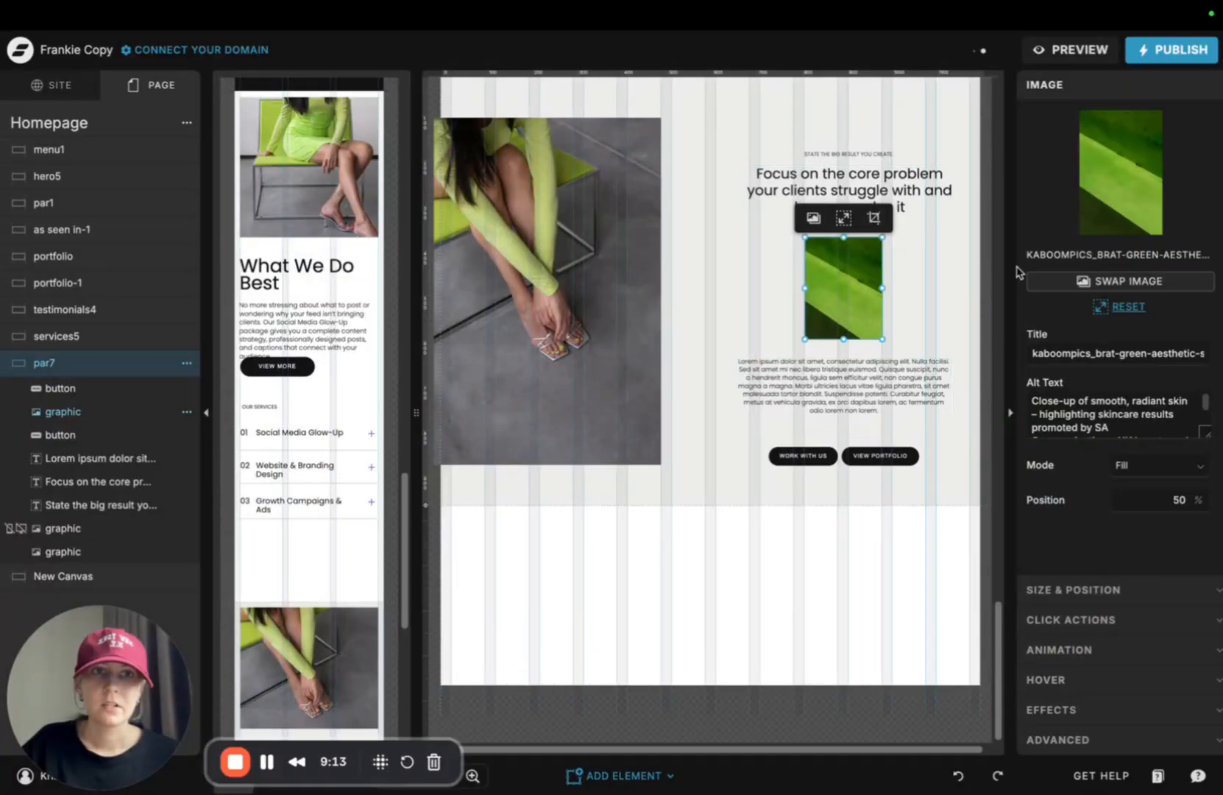
# Replace the small image in par7 with the greeny folder's photo of two laughing women on chairs
pyautogui.click(1118, 177)
pyautogui.scroll(-3, 486, 450)
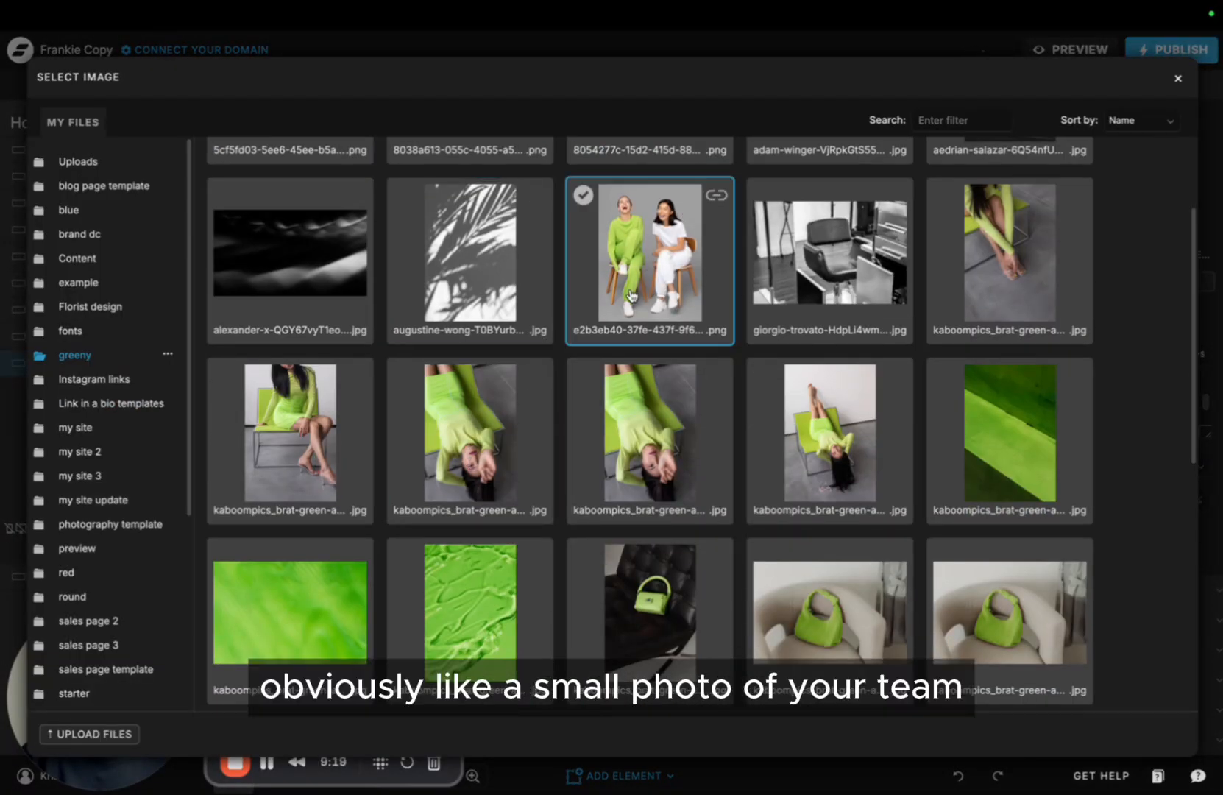
pyautogui.click(632, 296)
pyautogui.click(746, 575)
pyautogui.click(834, 301)
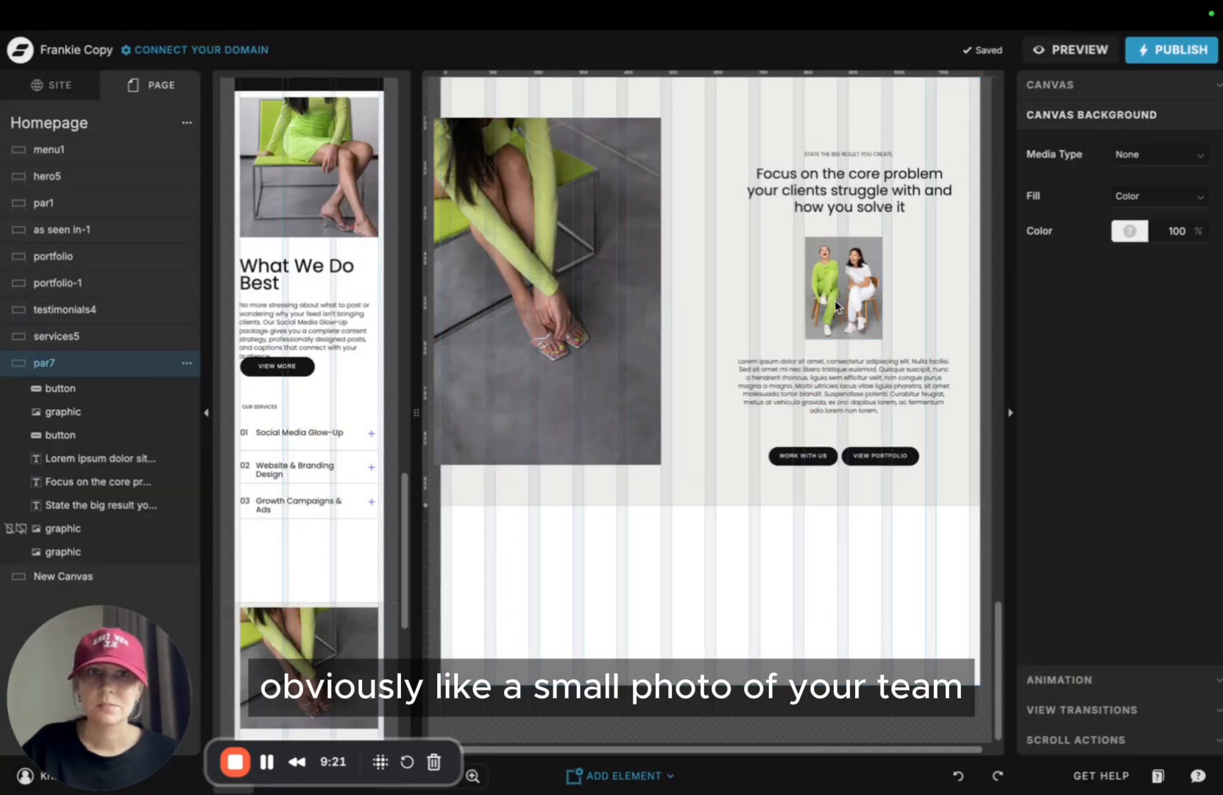
pyautogui.click(833, 301)
pyautogui.scroll(1, 731, 431)
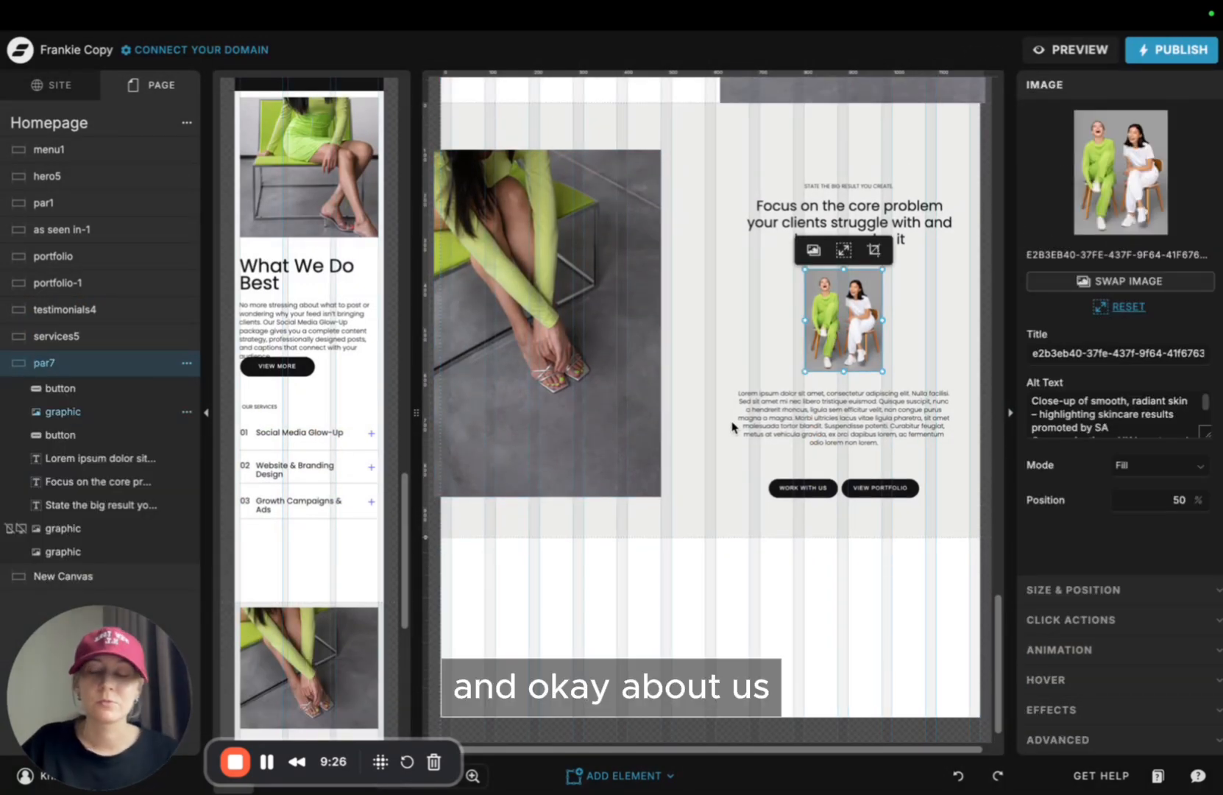
# Change the small subheading above the par7 heading to "about us"
pyautogui.click(721, 323)
pyautogui.click(848, 185)
pyautogui.moveTo(326, 58)
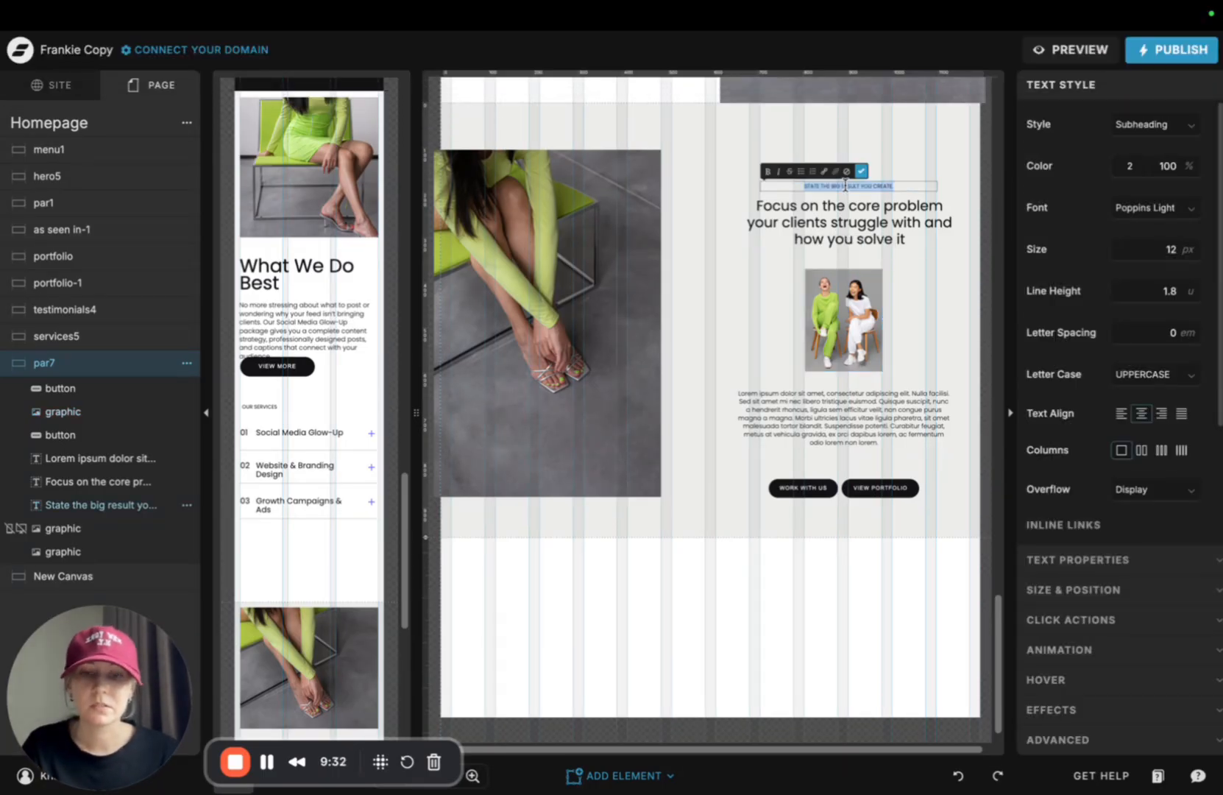
pyautogui.click(848, 222)
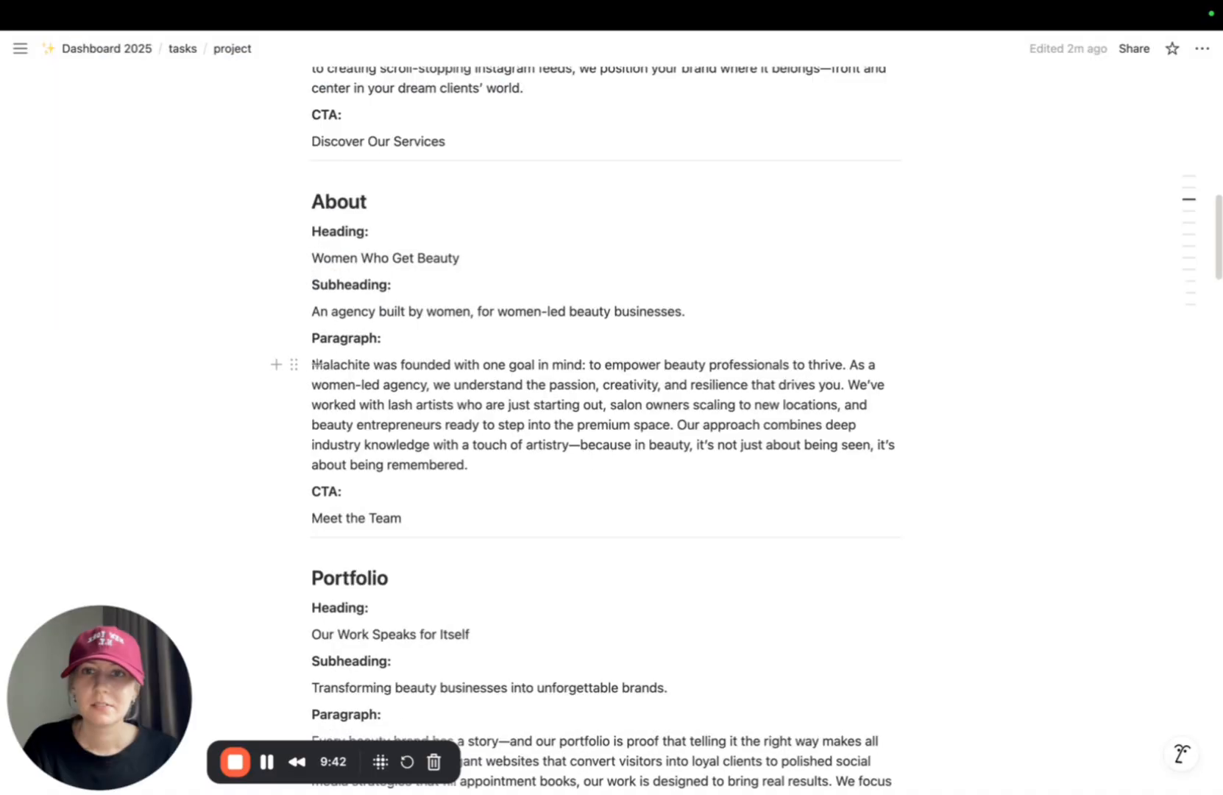
# Copy the About paragraph from the Notion project page and paste it over the placeholder paragraph in par7
pyautogui.moveTo(311, 364); pyautogui.dragTo(673, 465)
pyautogui.press('super+c')
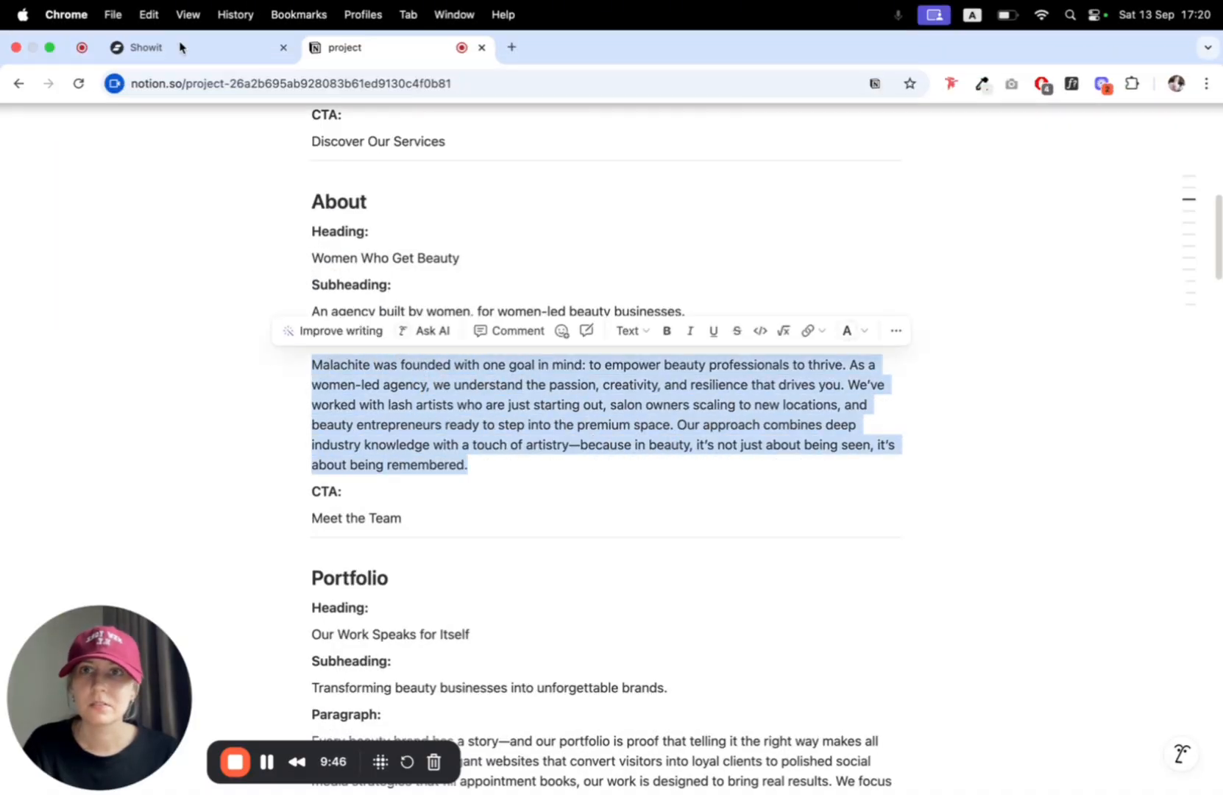
pyautogui.click(180, 45)
pyautogui.doubleClick(786, 409)
pyautogui.press('super+v')
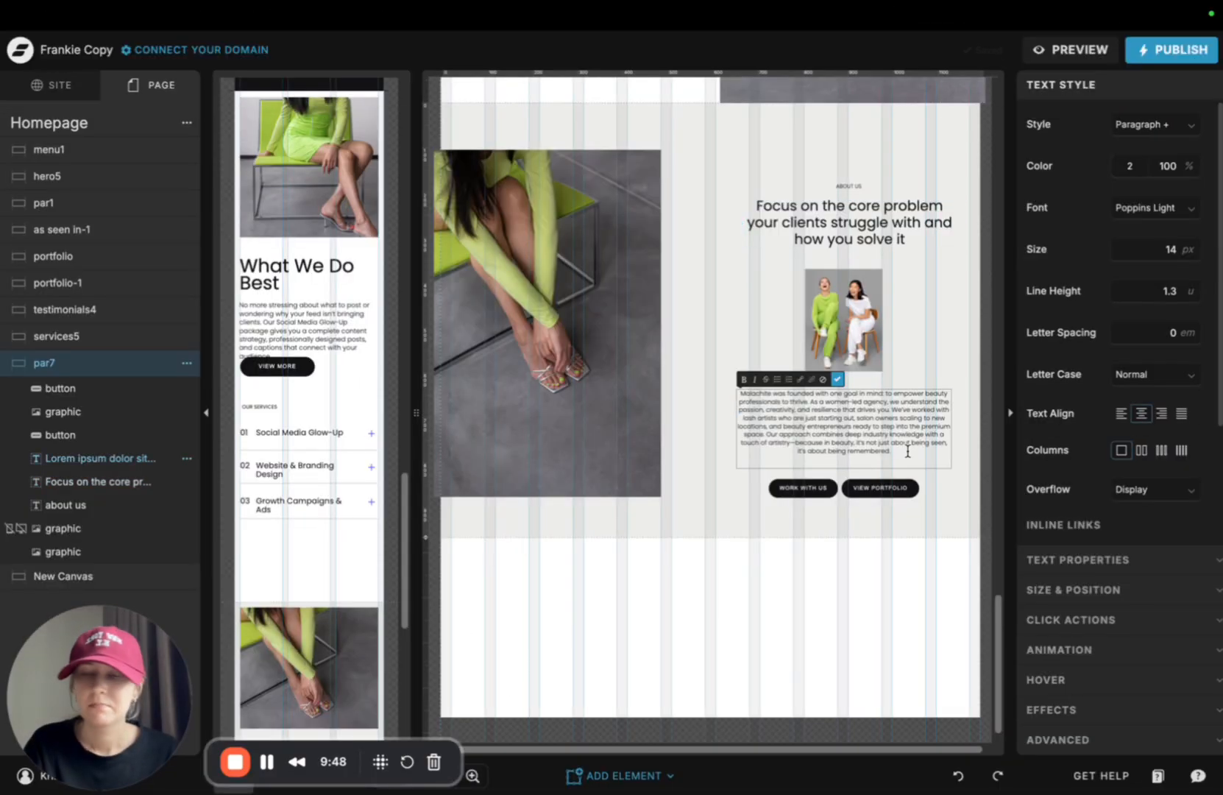
pyautogui.click(811, 605)
# Narrow the par7 paragraph's text box slightly from its left edge
pyautogui.click(827, 426)
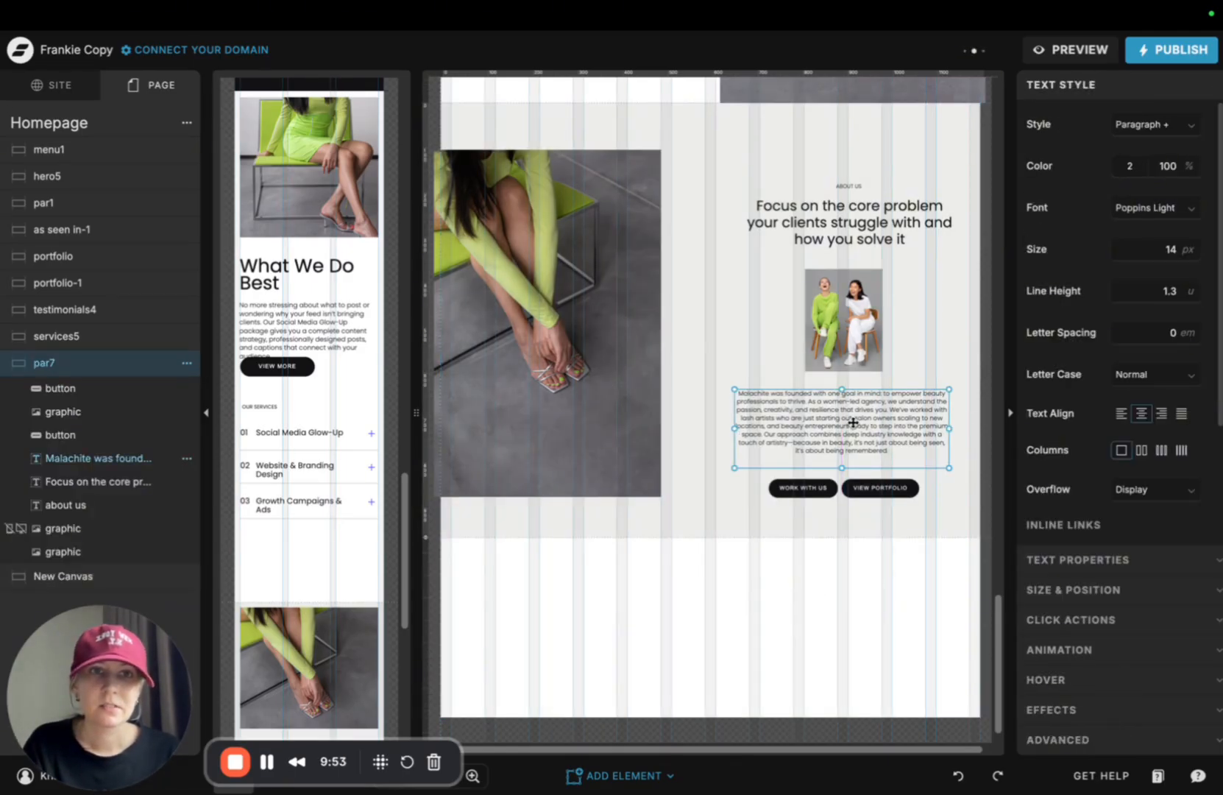
pyautogui.moveTo(733, 428); pyautogui.dragTo(738, 428)
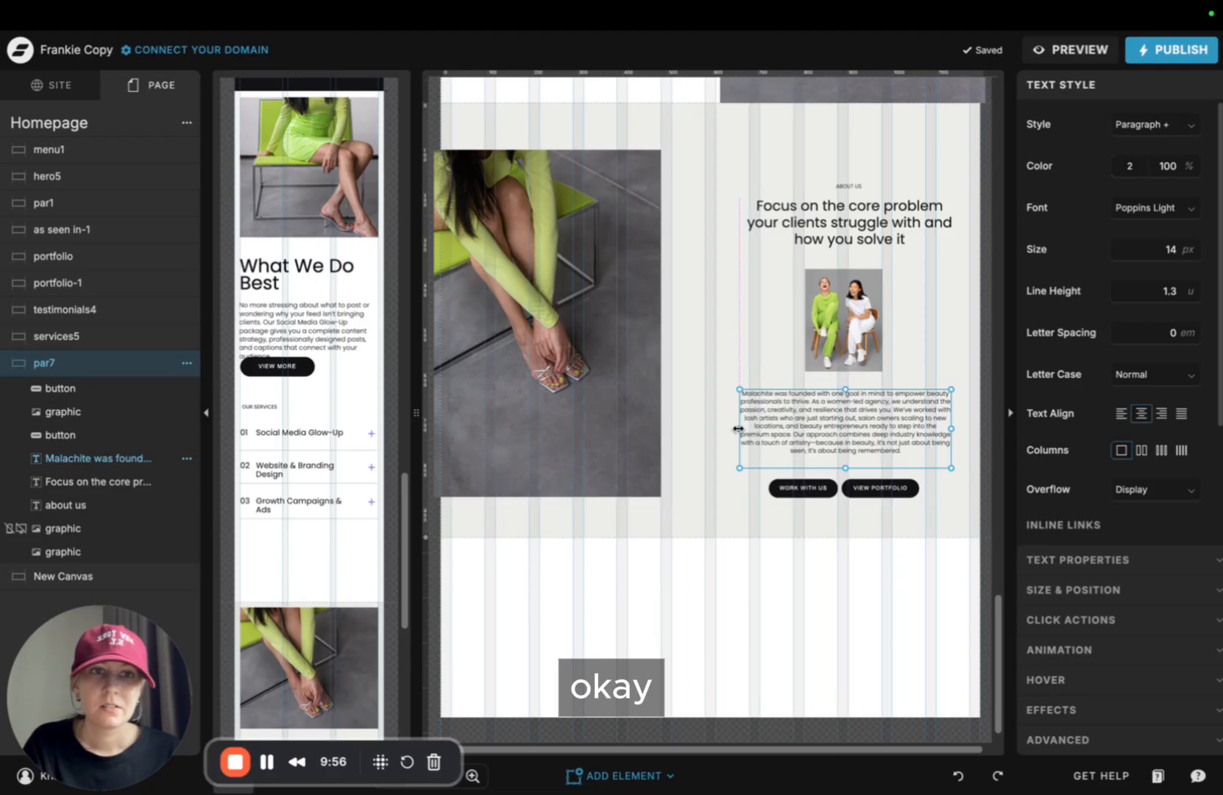
pyautogui.click(915, 592)
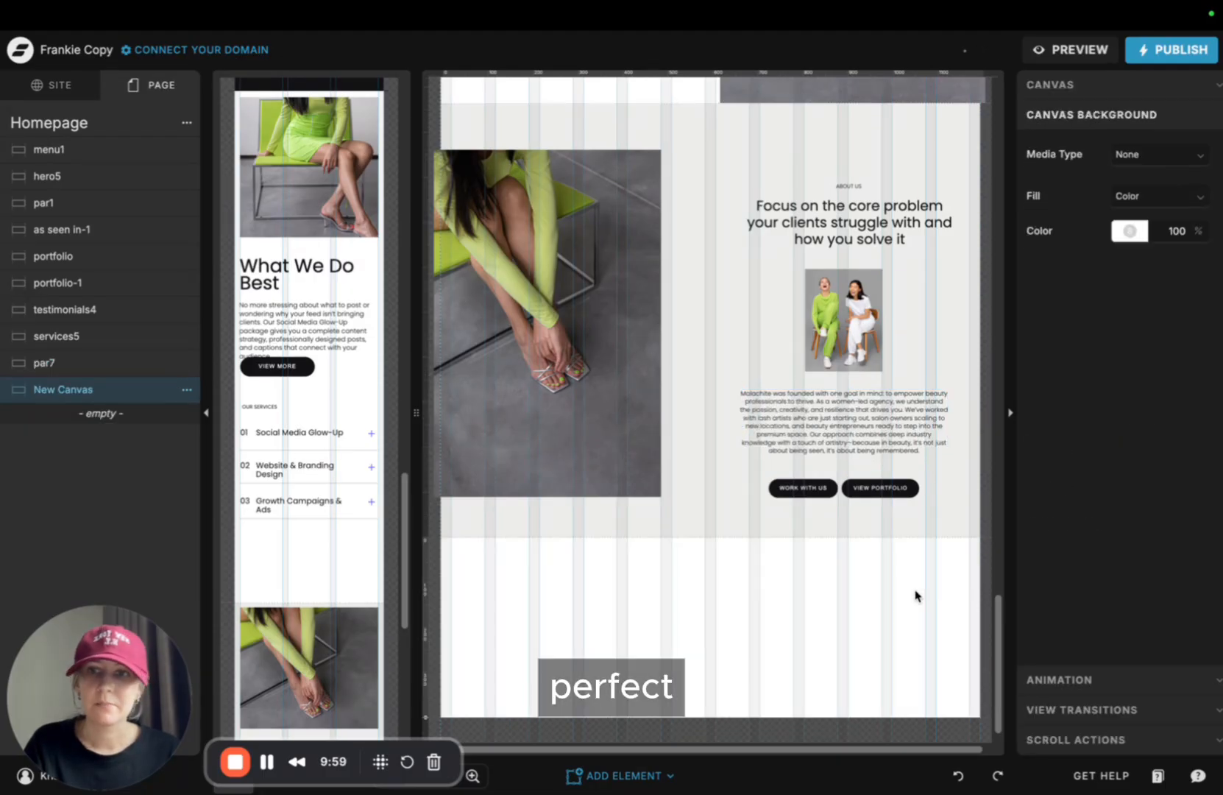
# Select the Work With Us and View Portfolio buttons together and move them up slightly, closer to the paragraph
pyautogui.click(783, 531)
pyautogui.click(815, 489)
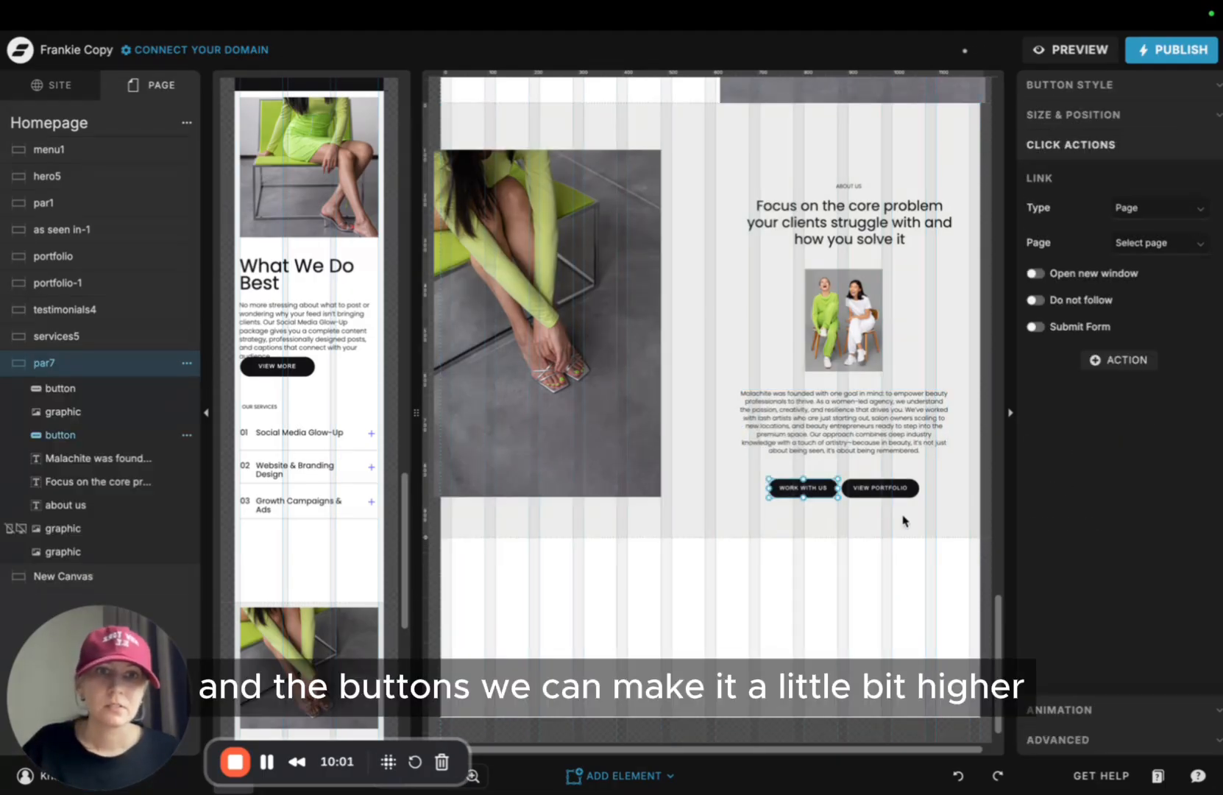
pyautogui.moveTo(896, 516); pyautogui.dragTo(818, 490)
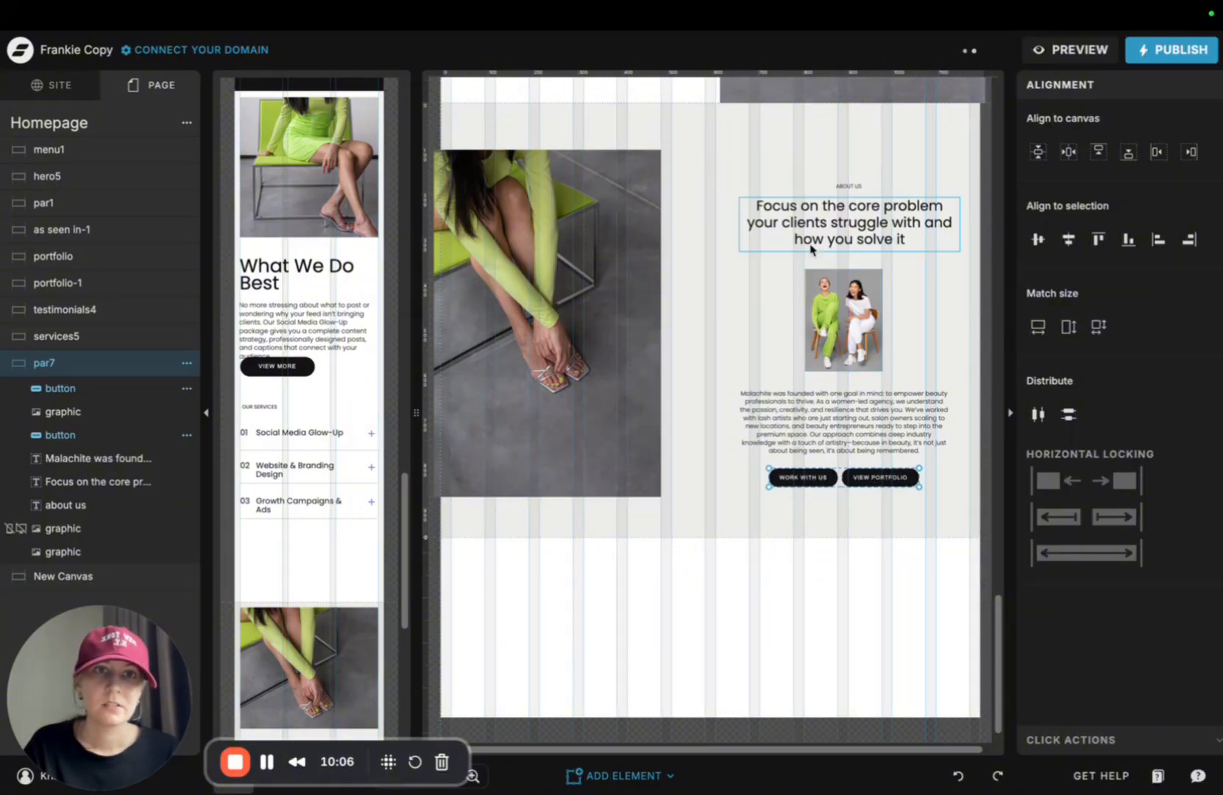
# Replace the par7 heading with "An agency built by women, for women-led beauty businesses." copied from the About section in Notion
pyautogui.click(871, 325)
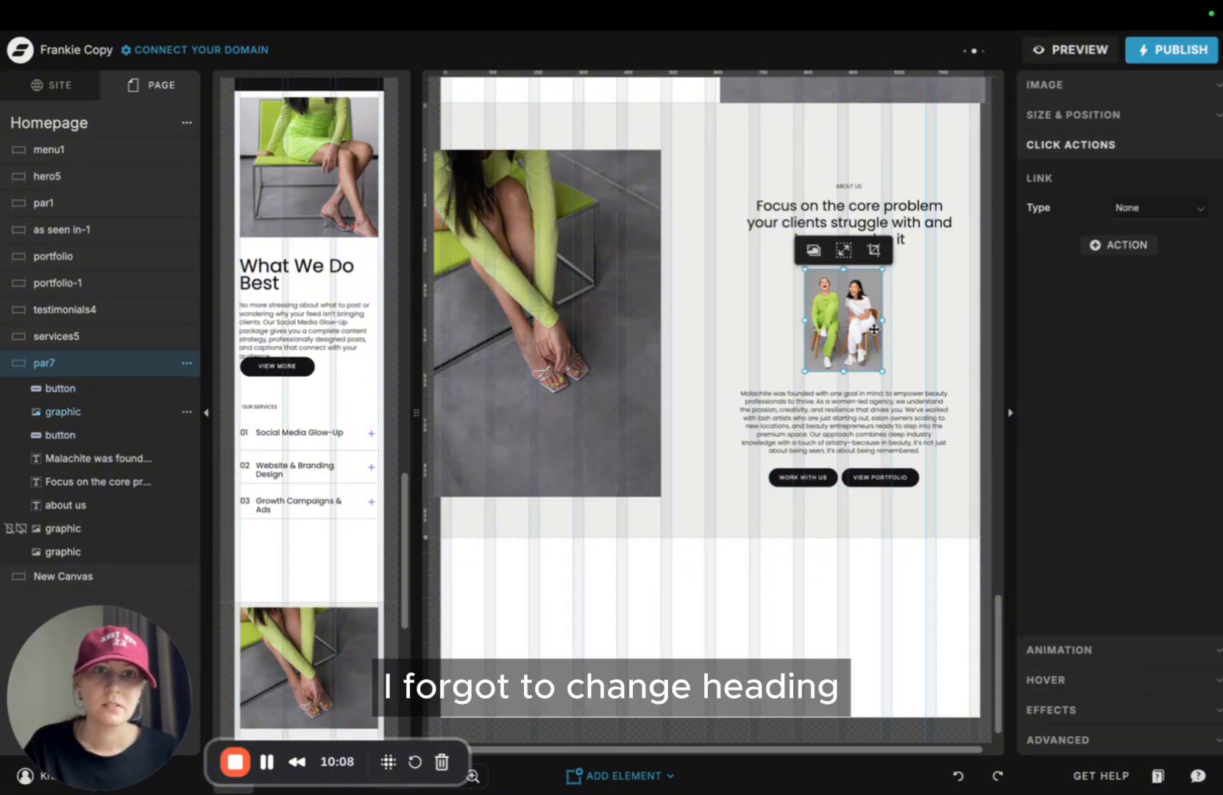
pyautogui.click(935, 334)
pyautogui.click(346, 47)
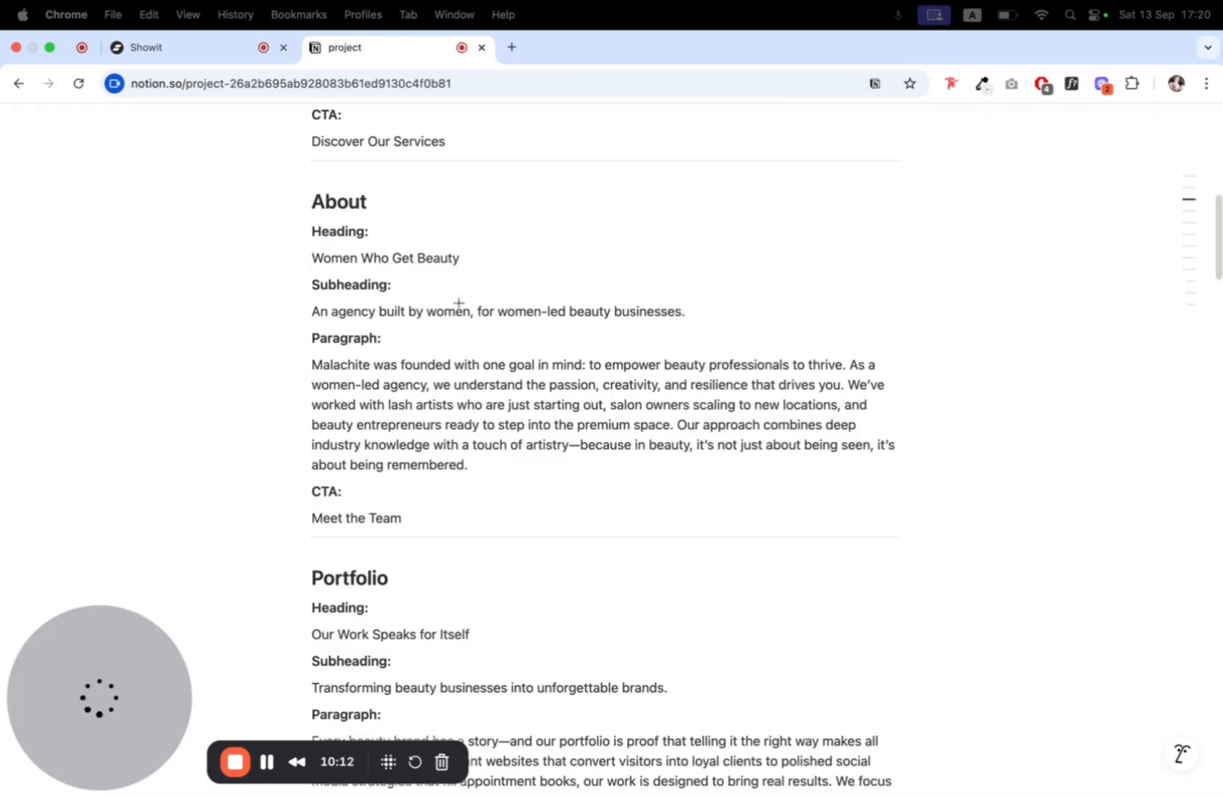
pyautogui.press('super+c')
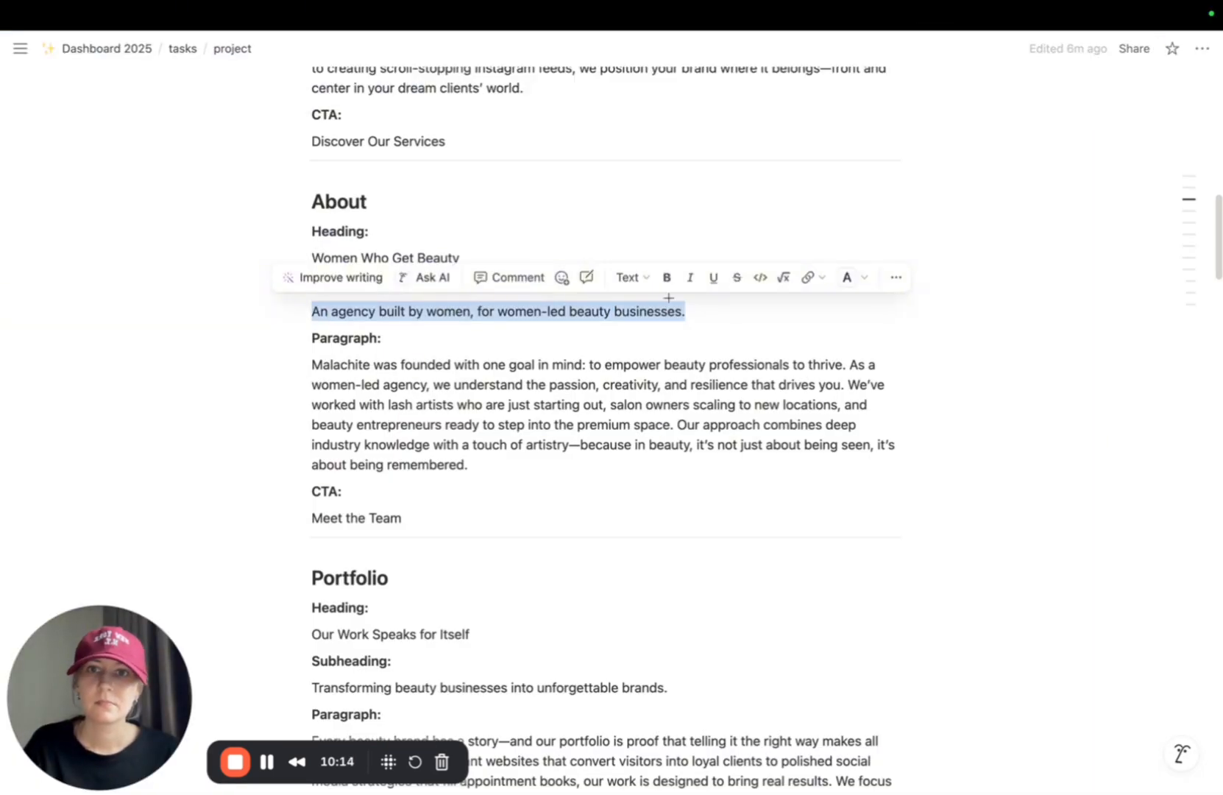
pyautogui.click(180, 47)
pyautogui.press('super+v')
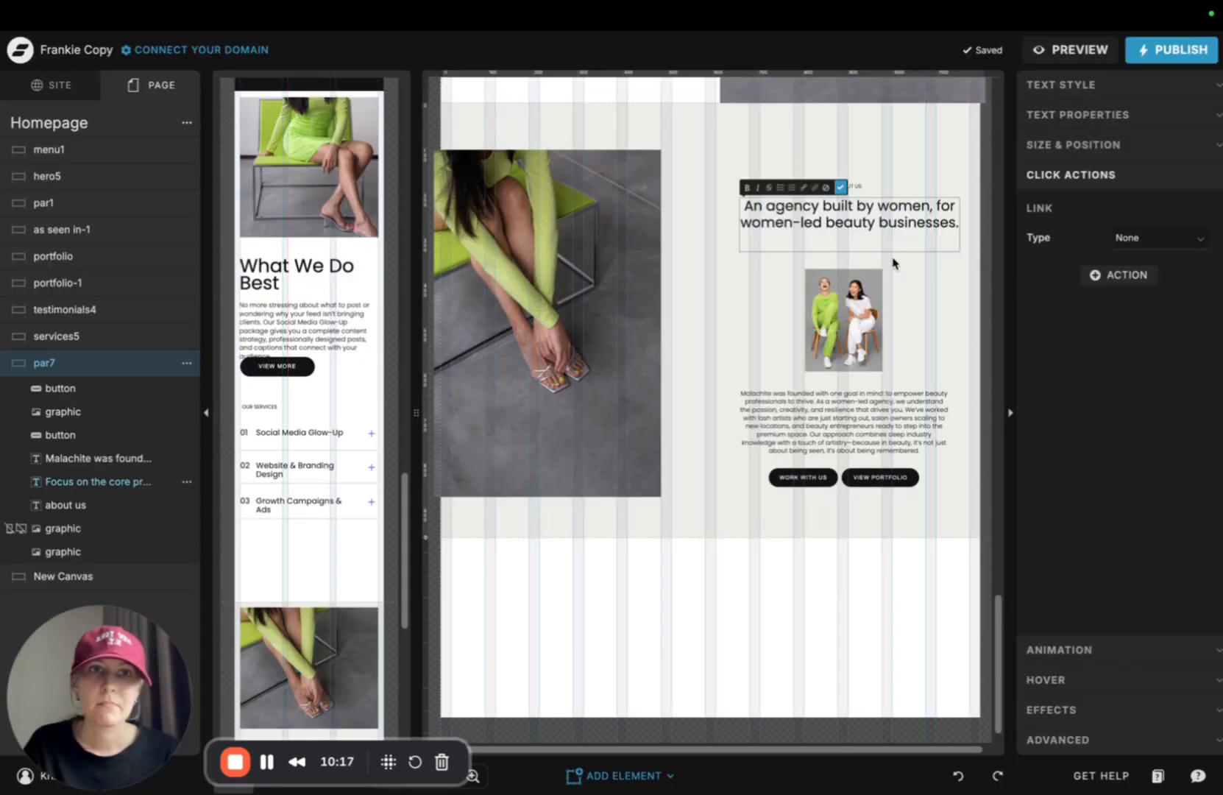
# Move the "about us" subheading and the heading down together, closer to the small team photo in par7
pyautogui.keyDown('shift'); pyautogui.click(853, 190); pyautogui.keyUp('shift')
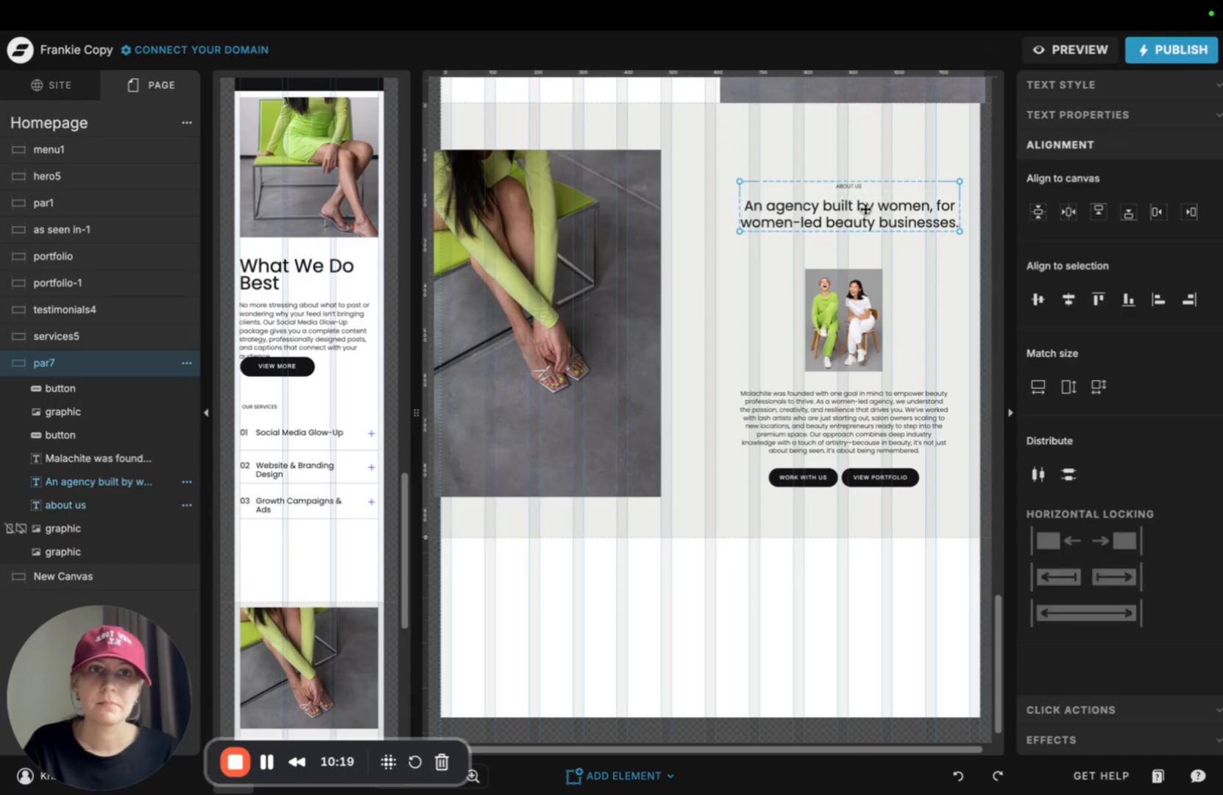
pyautogui.moveTo(865, 206); pyautogui.dragTo(824, 234)
pyautogui.click(865, 176)
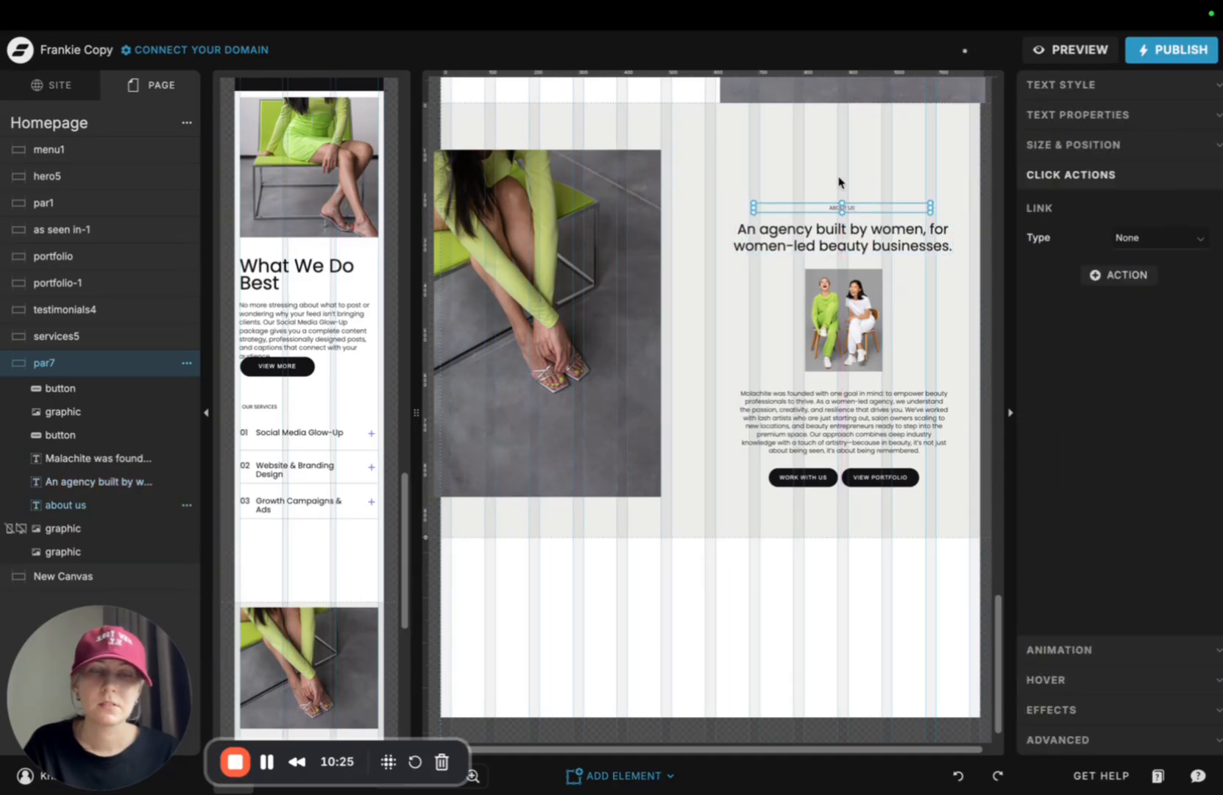
# Select the par7 text, team photo and buttons together on desktop and move them up to centre them vertically in the canvas
pyautogui.moveTo(800, 170); pyautogui.dragTo(884, 503)
pyautogui.moveTo(861, 358); pyautogui.dragTo(860, 333)
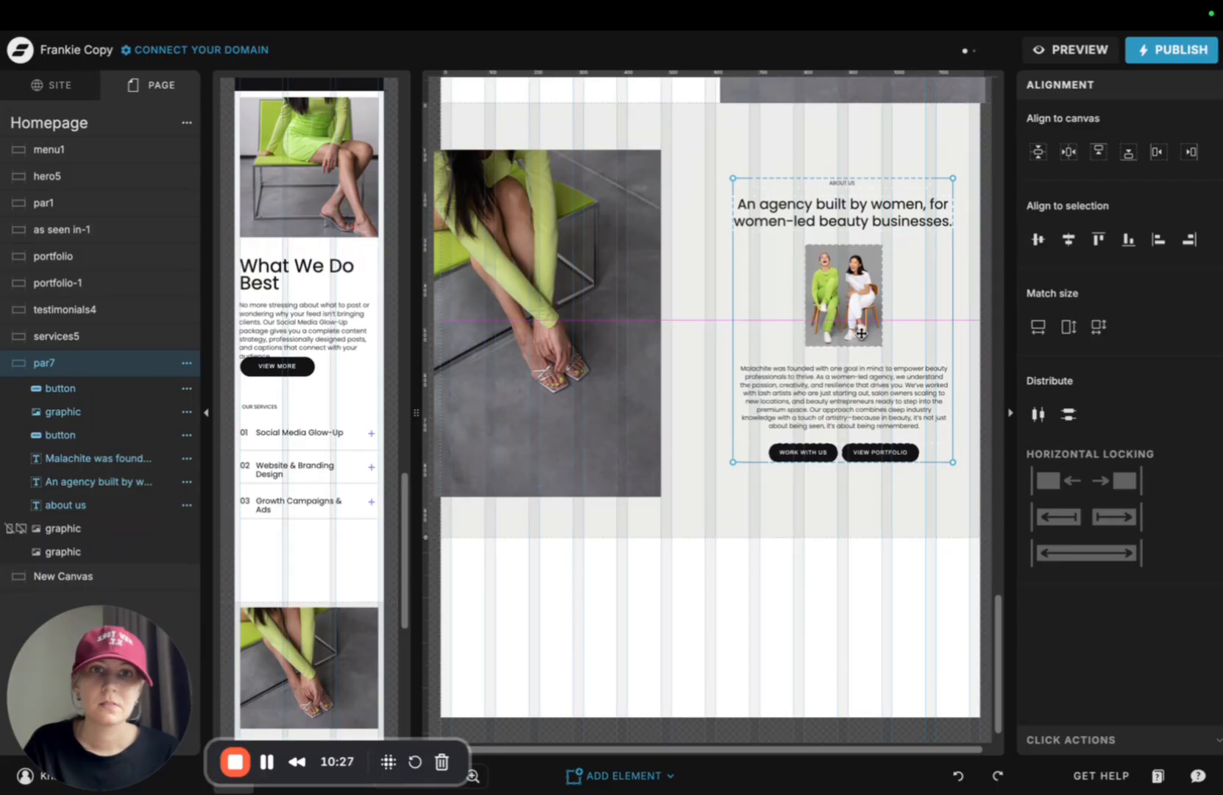
pyautogui.click(800, 534)
# Tighten par7's mobile spacing by moving the subheading and heading up, and the team photo, paragraph and buttons up beneath them
pyautogui.scroll(-5, 328, 519)
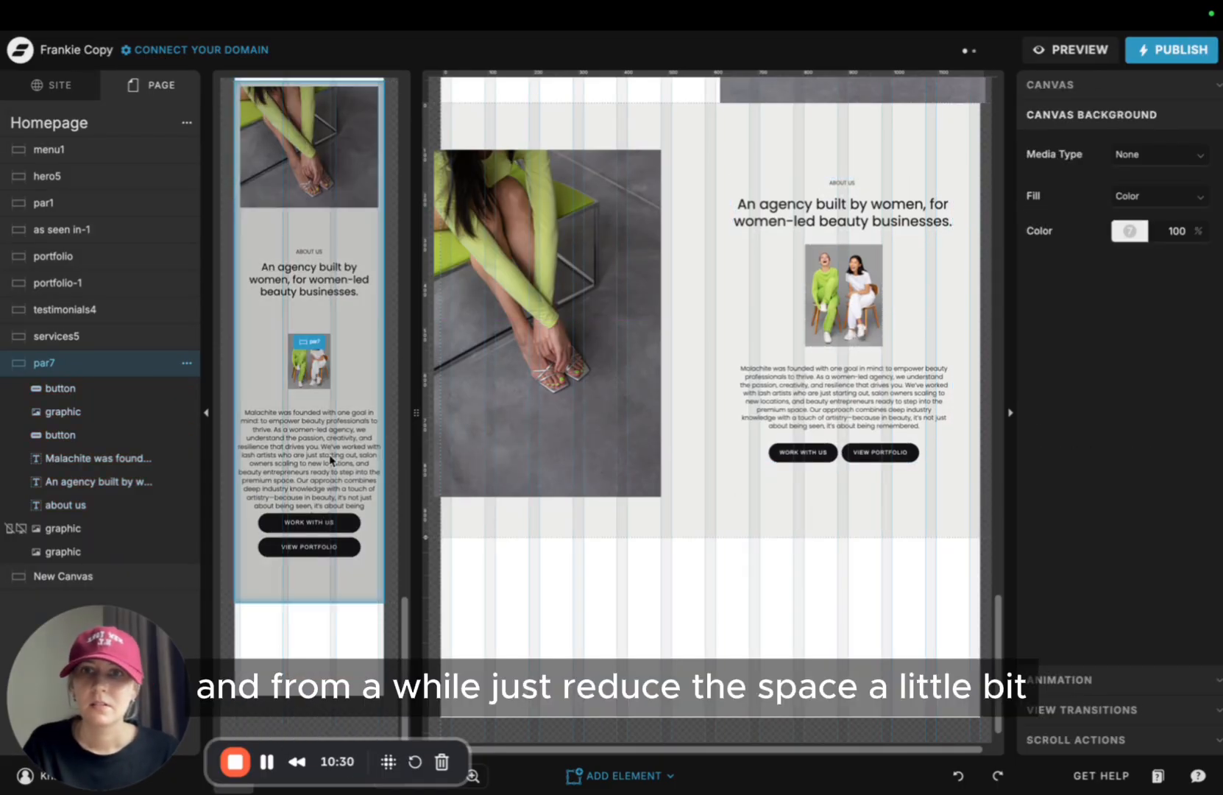
pyautogui.moveTo(297, 243); pyautogui.dragTo(316, 282)
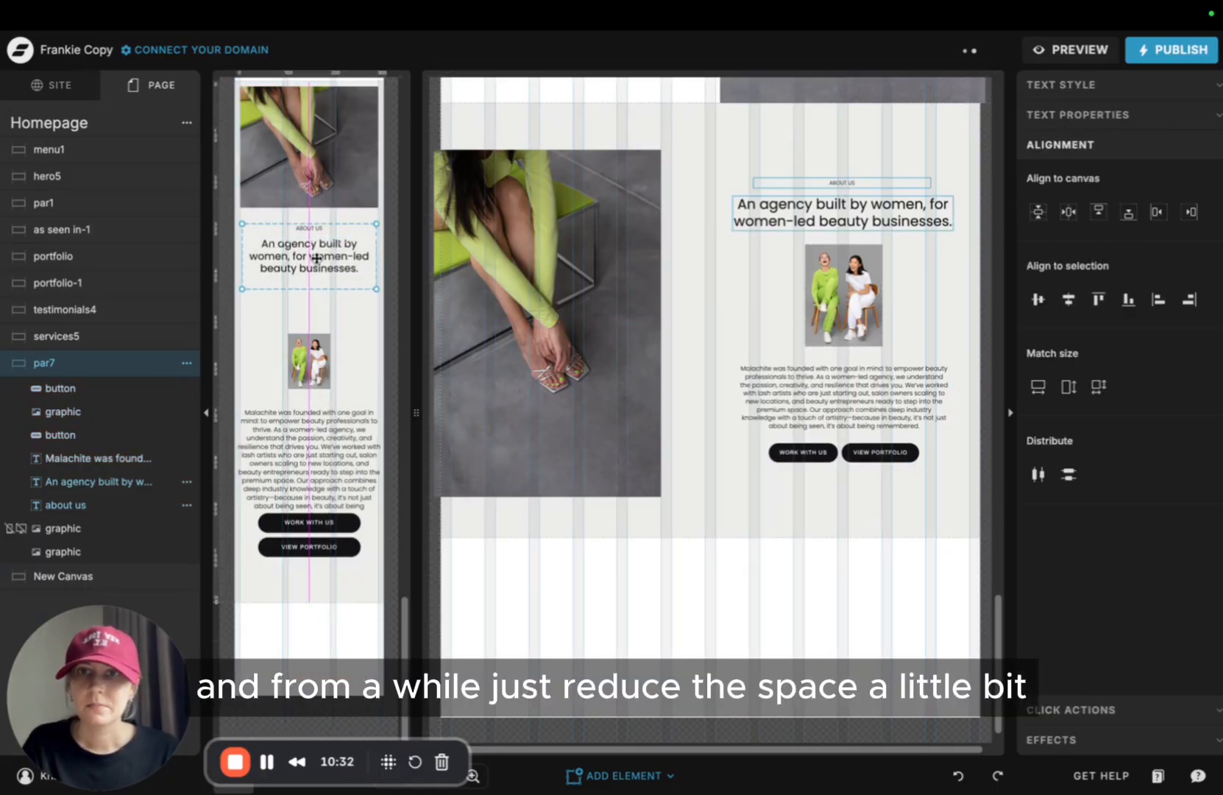
pyautogui.moveTo(254, 315); pyautogui.dragTo(374, 592)
pyautogui.moveTo(325, 442); pyautogui.dragTo(321, 412)
pyautogui.click(321, 425)
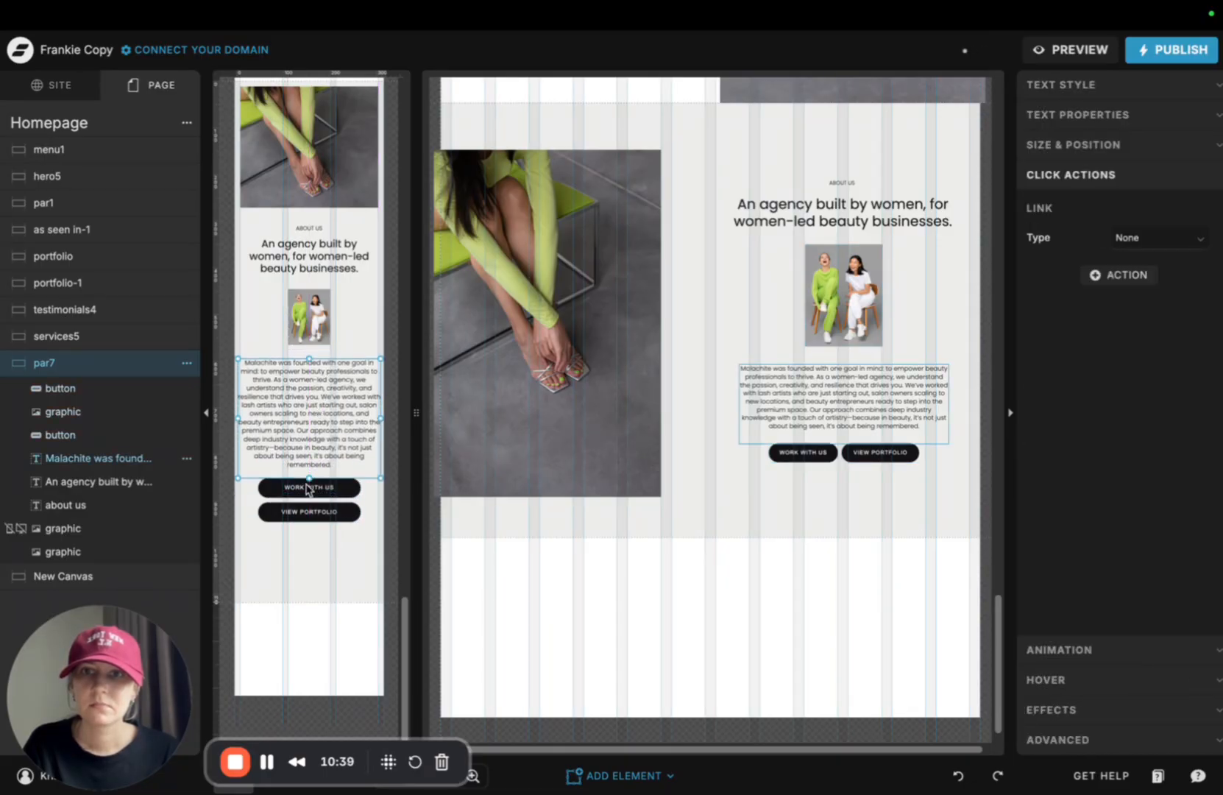
# Set the par7 canvas background colour to white
pyautogui.click(338, 605)
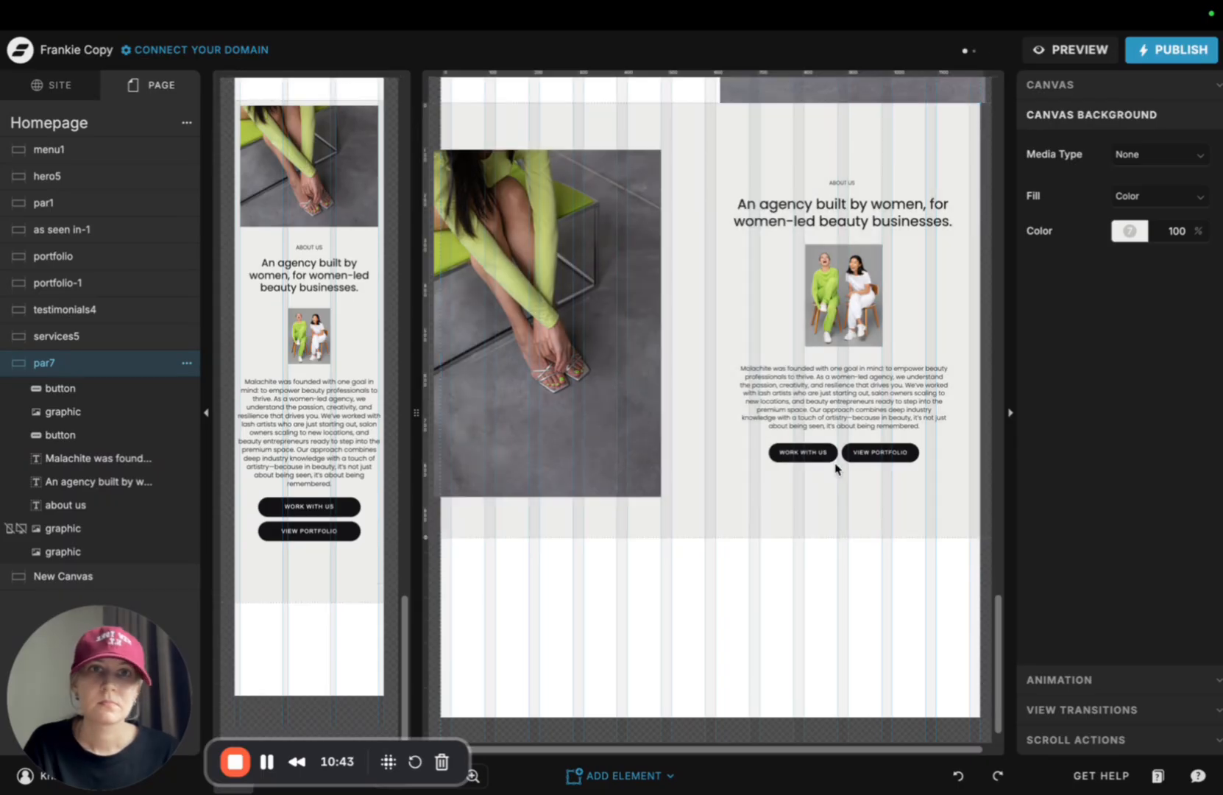
pyautogui.click(1130, 231)
pyautogui.click(992, 275)
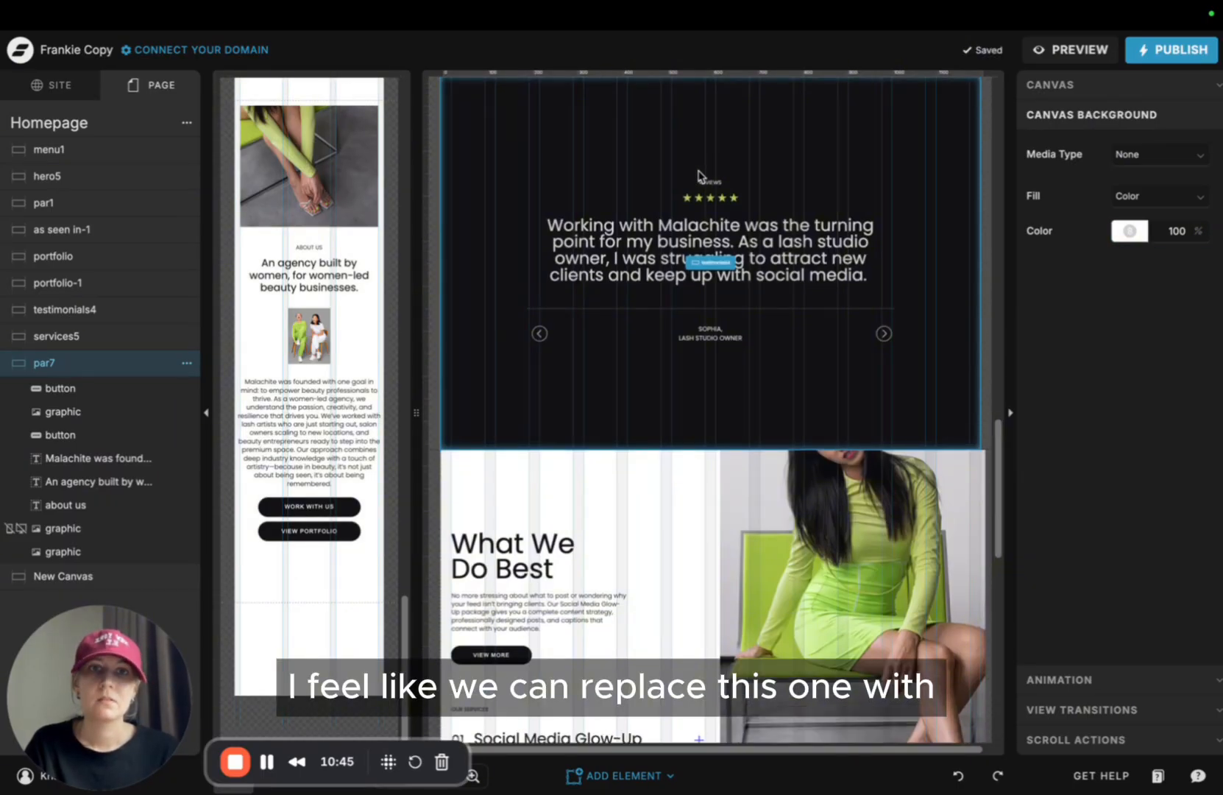
pyautogui.scroll(2, 696, 295)
pyautogui.scroll(4, 701, 293)
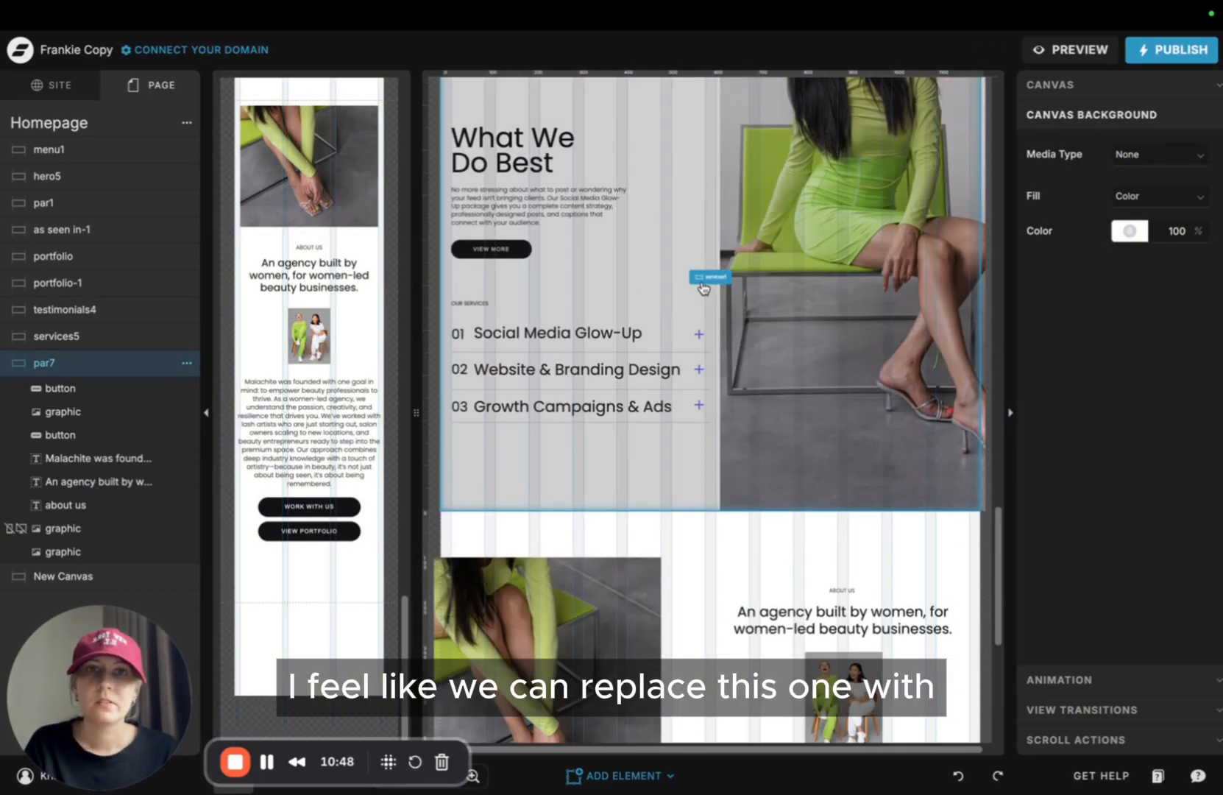
# Move the par7 about-us canvas above the services5 canvas in the homepage's canvas order
pyautogui.click(640, 152)
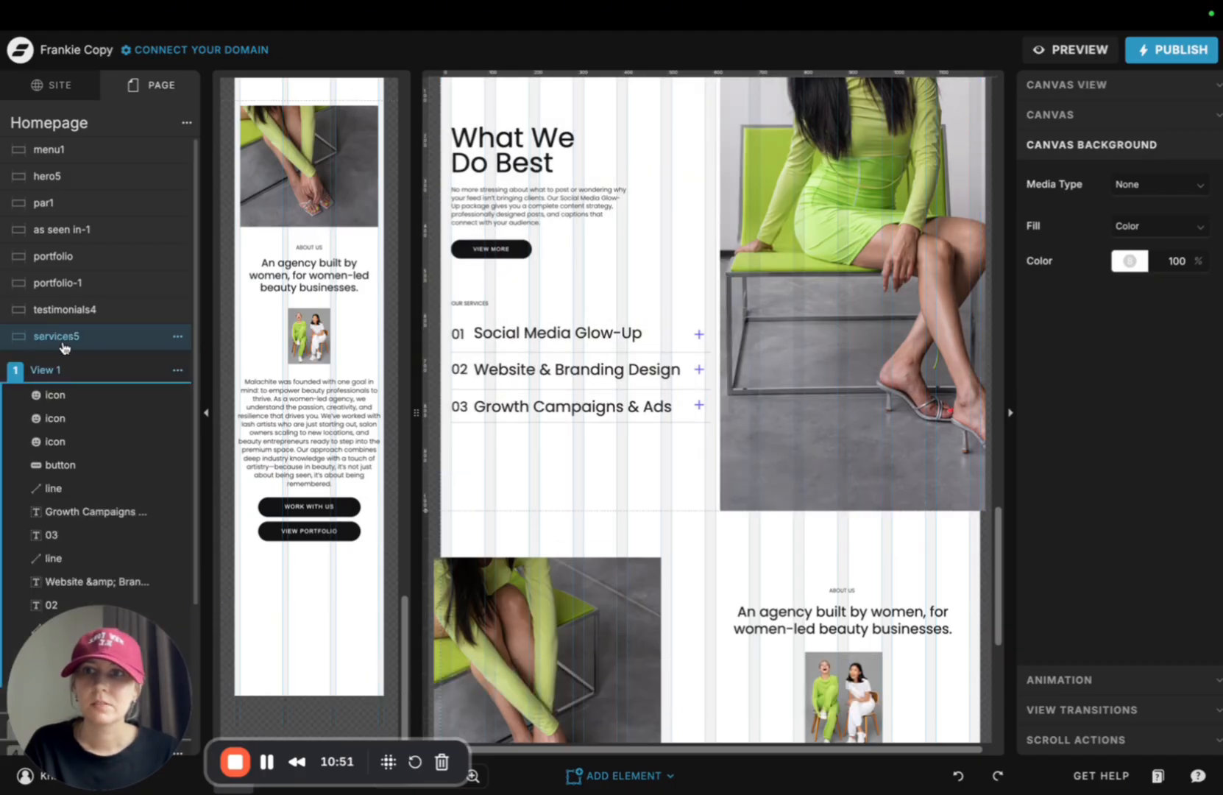
pyautogui.moveTo(59, 335); pyautogui.dragTo(46, 699)
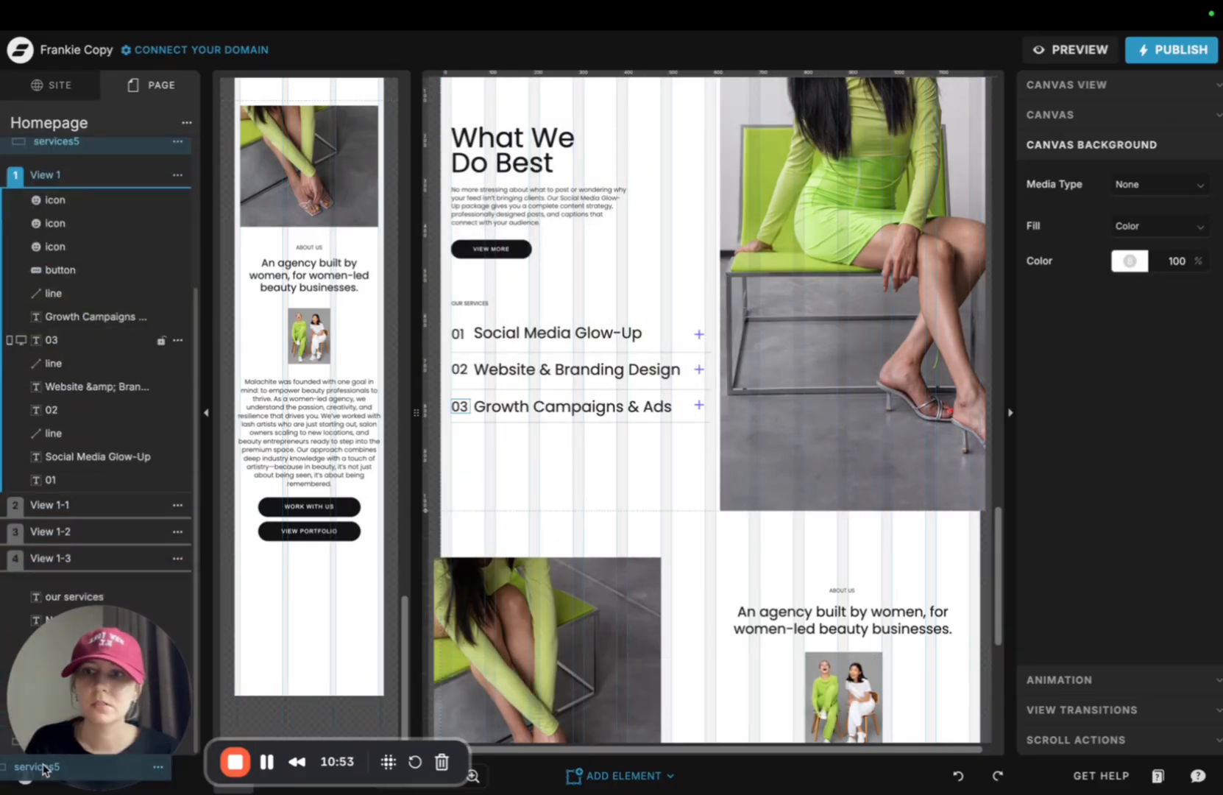
pyautogui.scroll(2, 59, 221)
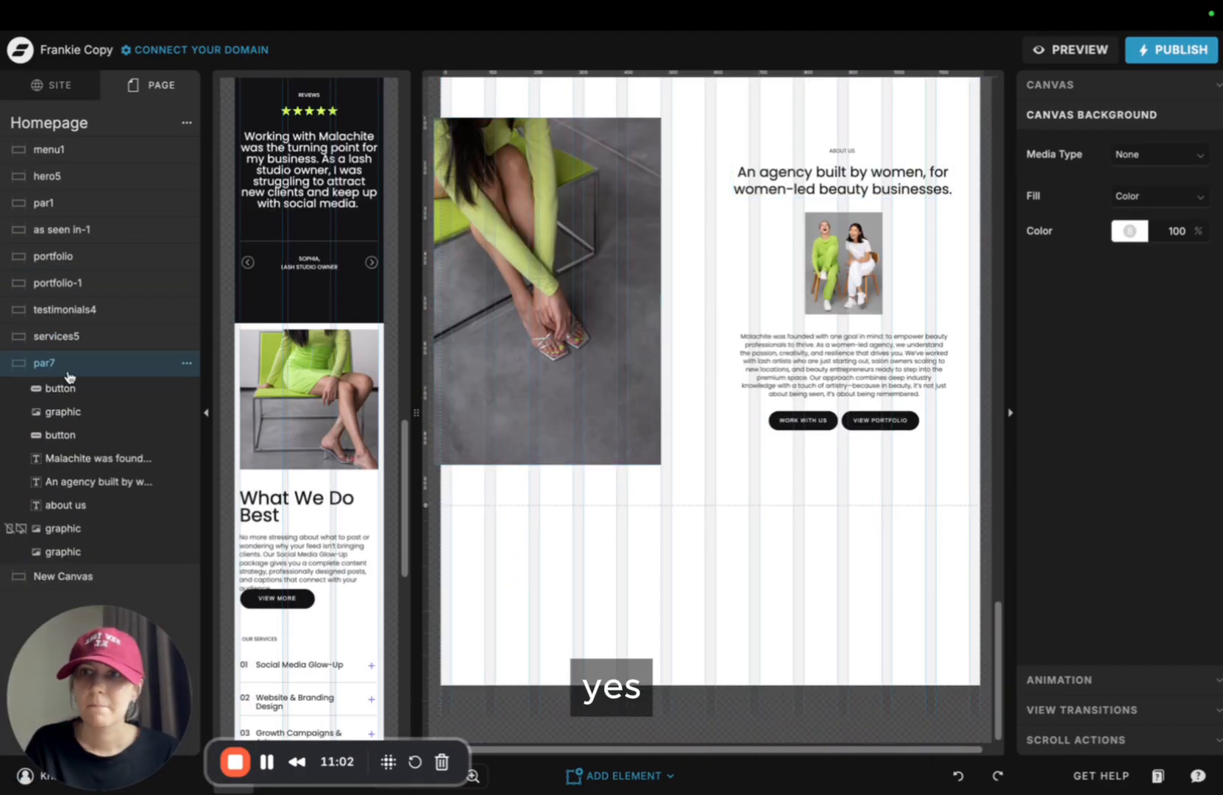
pyautogui.moveTo(70, 370); pyautogui.dragTo(71, 333)
pyautogui.click(685, 324)
pyautogui.scroll(4, 685, 324)
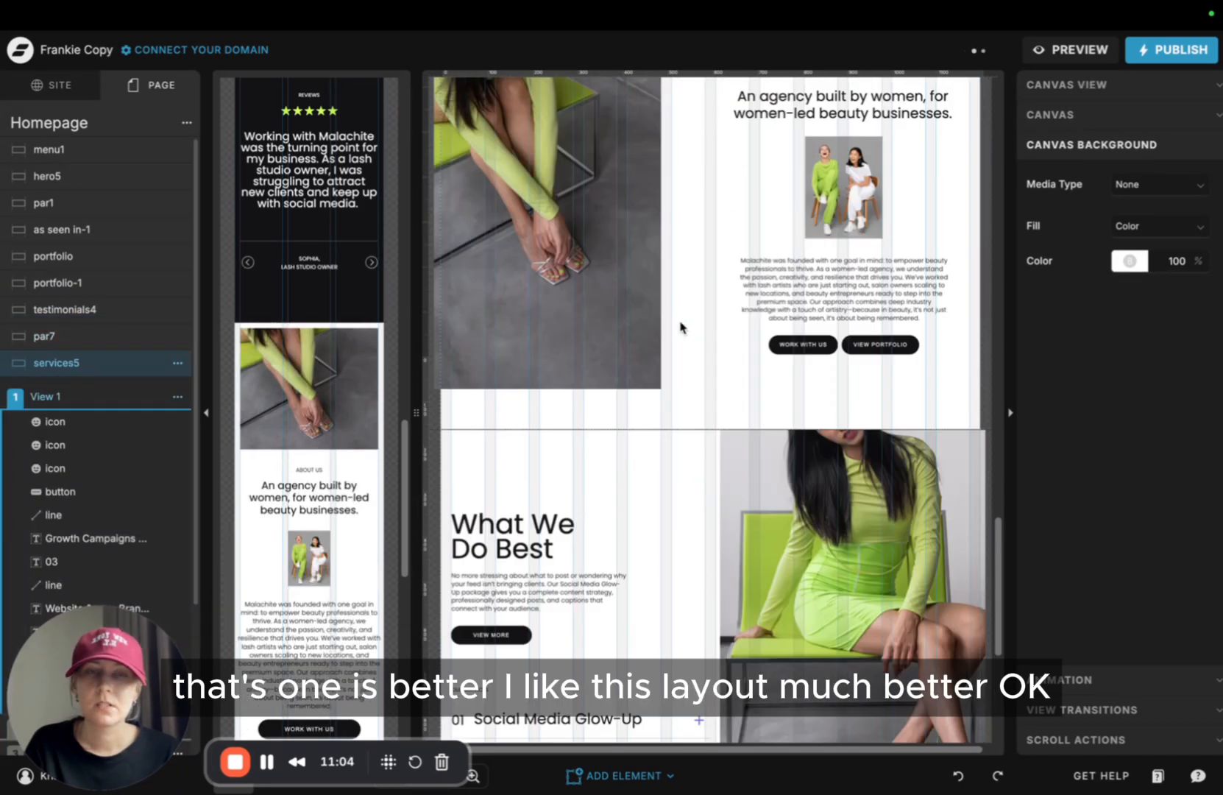
pyautogui.click(687, 326)
pyautogui.scroll(3, 692, 333)
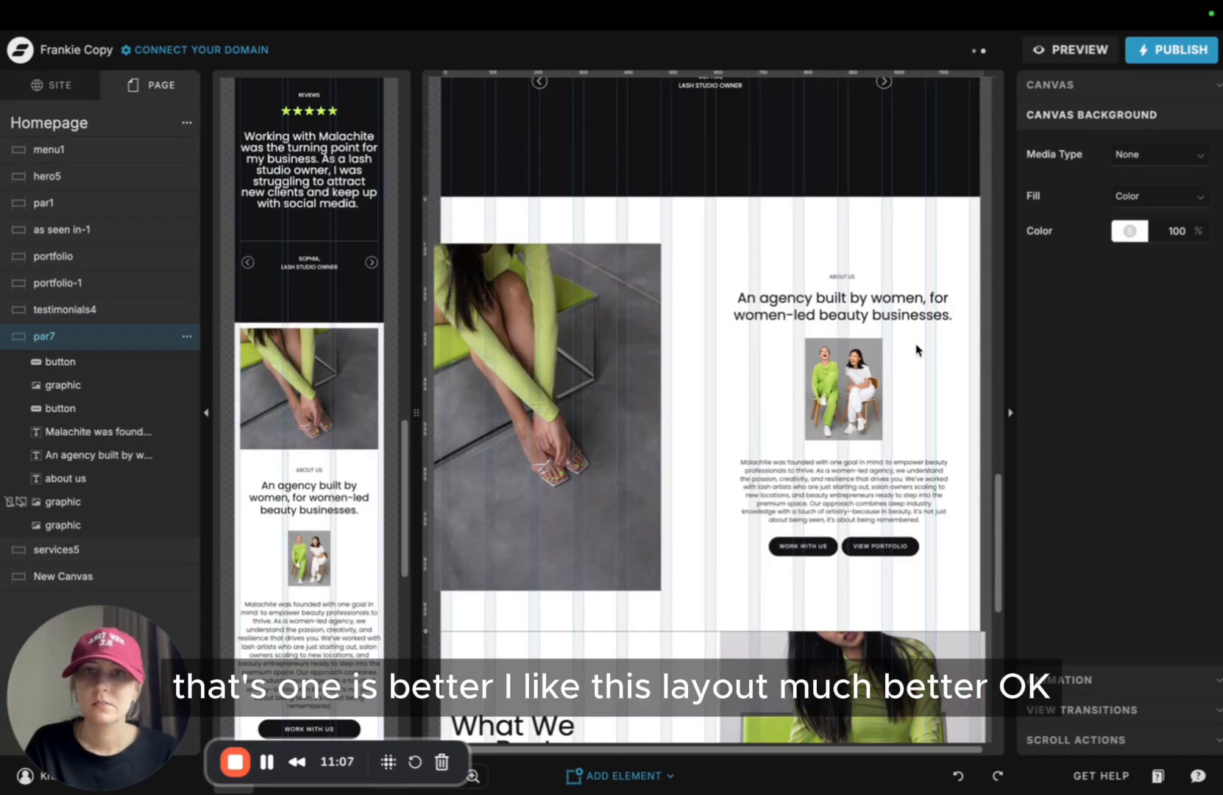
# Start adding a homepage canvas from the library and list the current site's Cta canvases
pyautogui.scroll(-7, 686, 342)
pyautogui.scroll(-2, 581, 515)
pyautogui.click(578, 559)
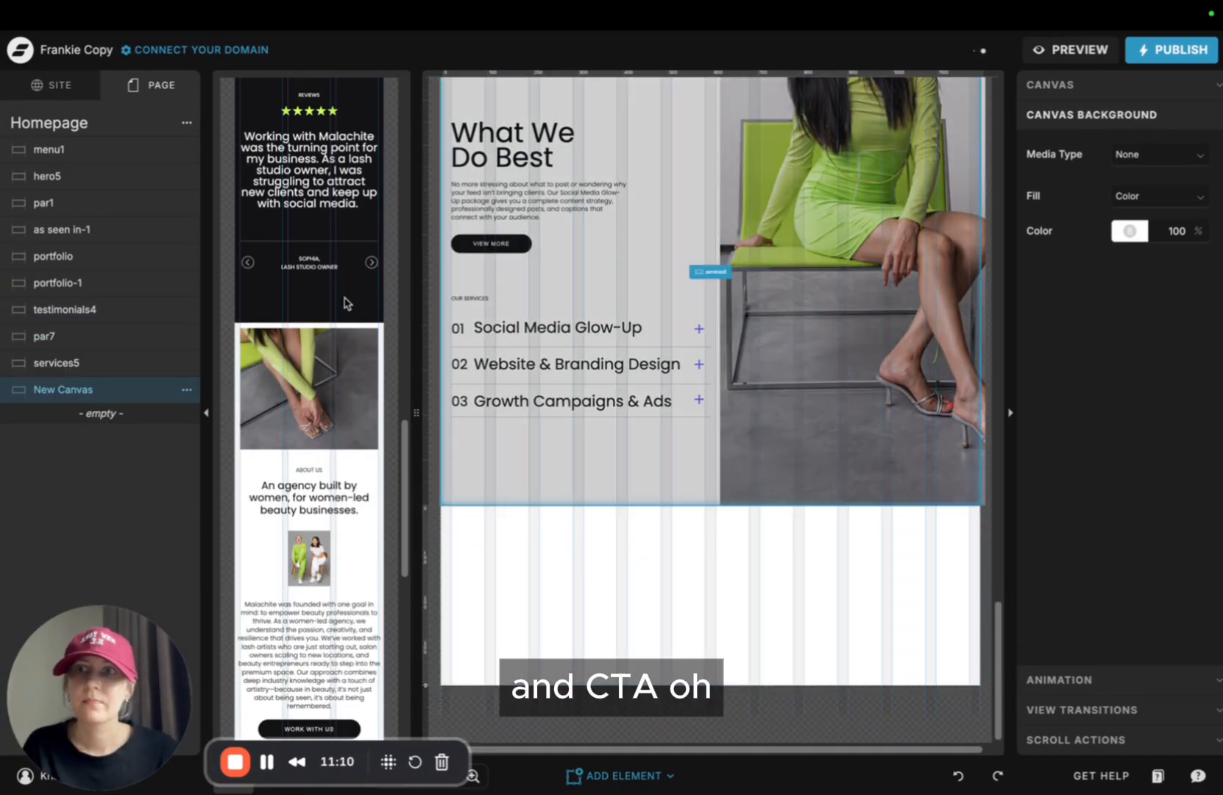
pyautogui.click(133, 127)
pyautogui.click(187, 127)
pyautogui.click(215, 144)
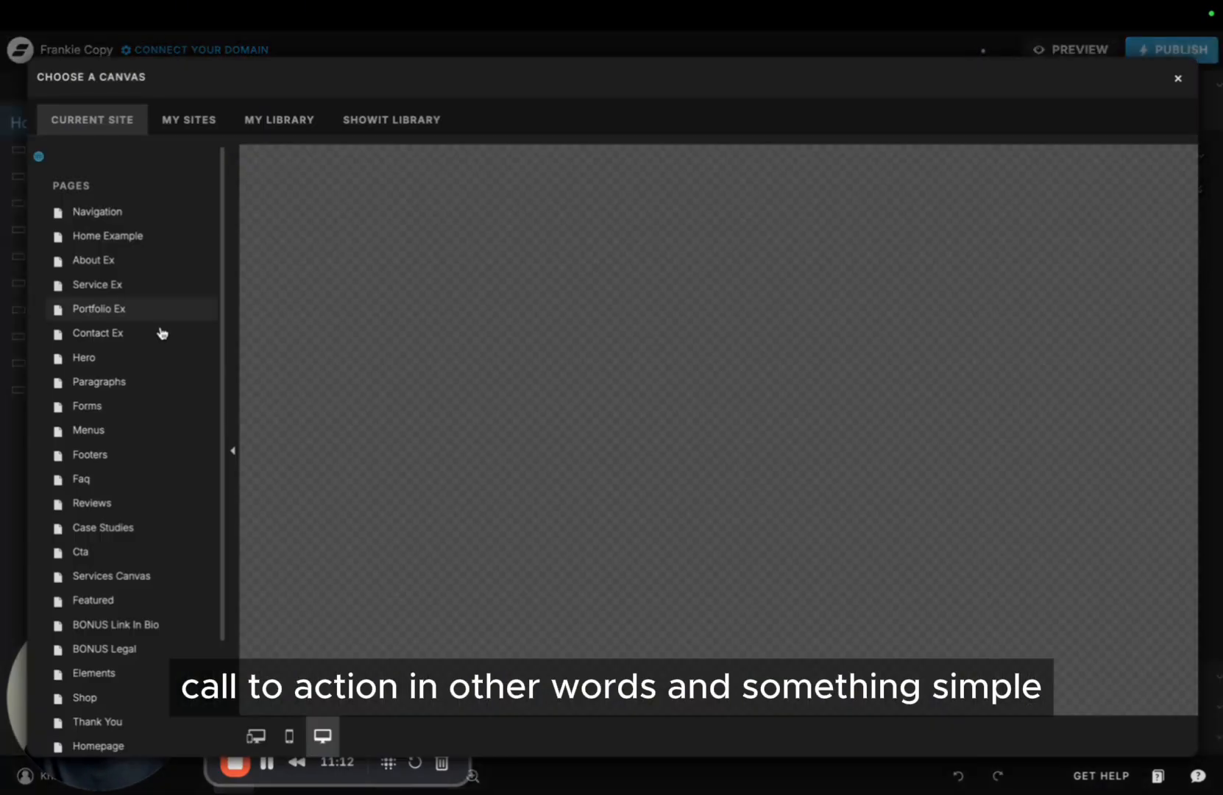
pyautogui.scroll(-2, 130, 480)
pyautogui.click(126, 456)
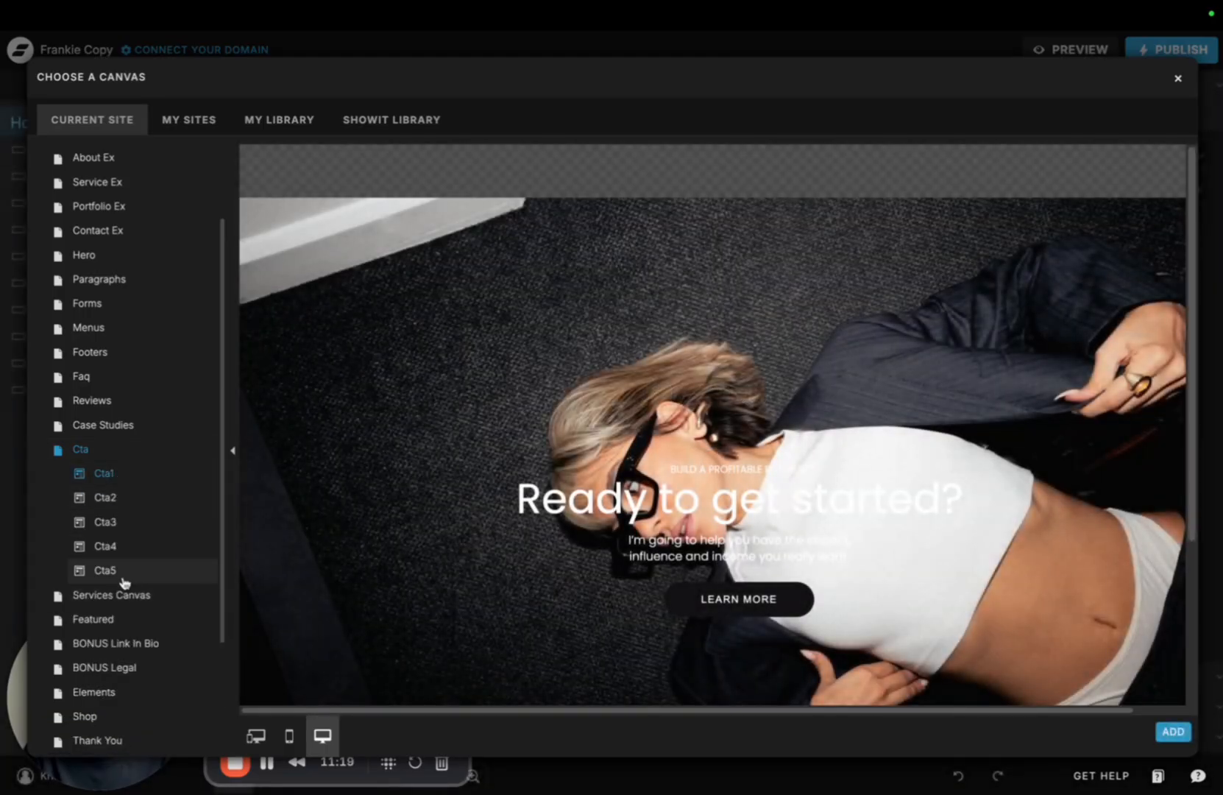
# Preview the individual Cta canvases and add Cta2 to the homepage
pyautogui.click(123, 578)
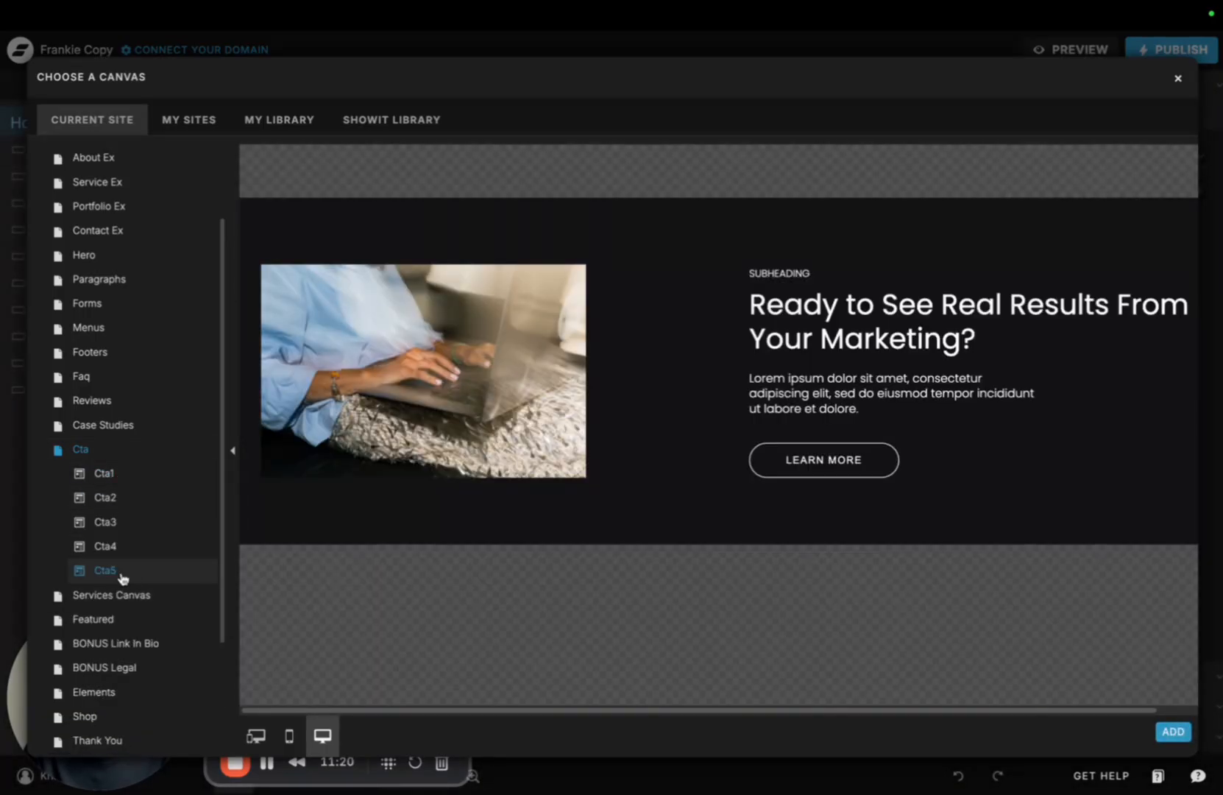
pyautogui.click(122, 546)
pyautogui.click(121, 524)
pyautogui.click(122, 495)
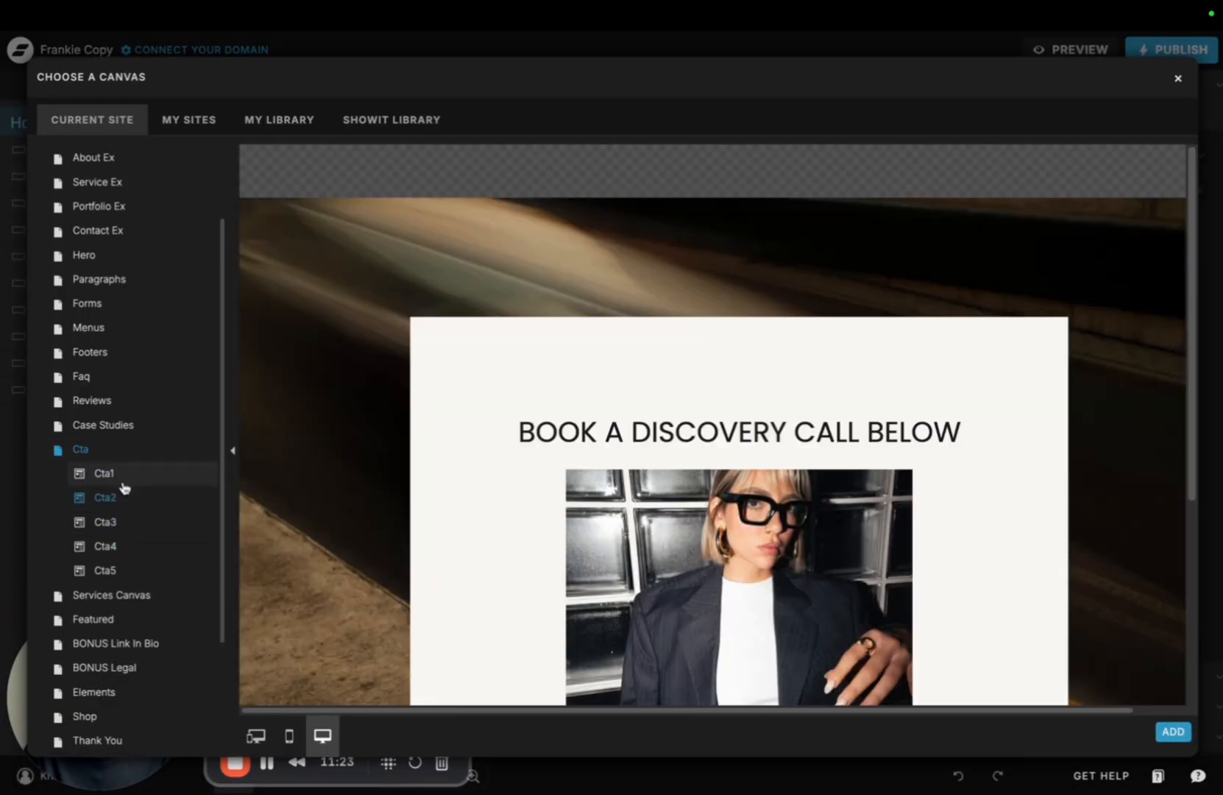
pyautogui.click(122, 477)
pyautogui.click(122, 494)
pyautogui.scroll(-4, 431, 458)
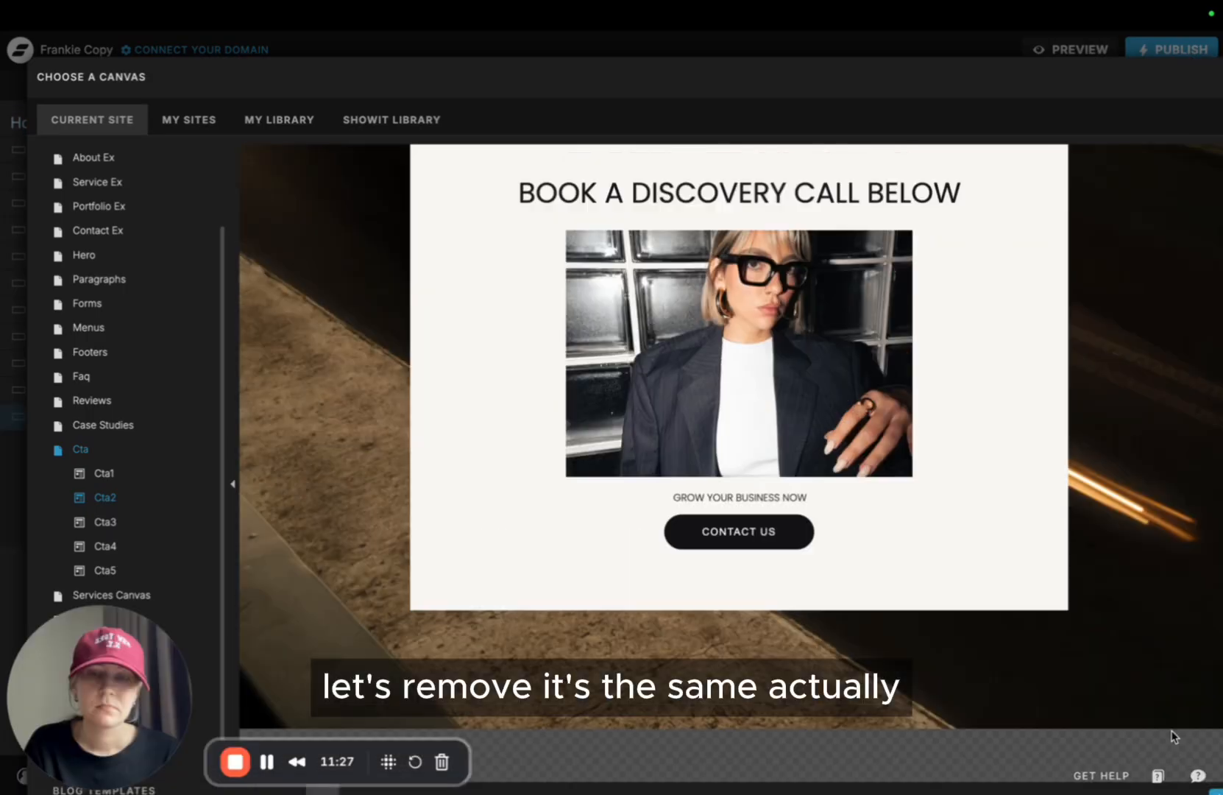
pyautogui.click(1173, 732)
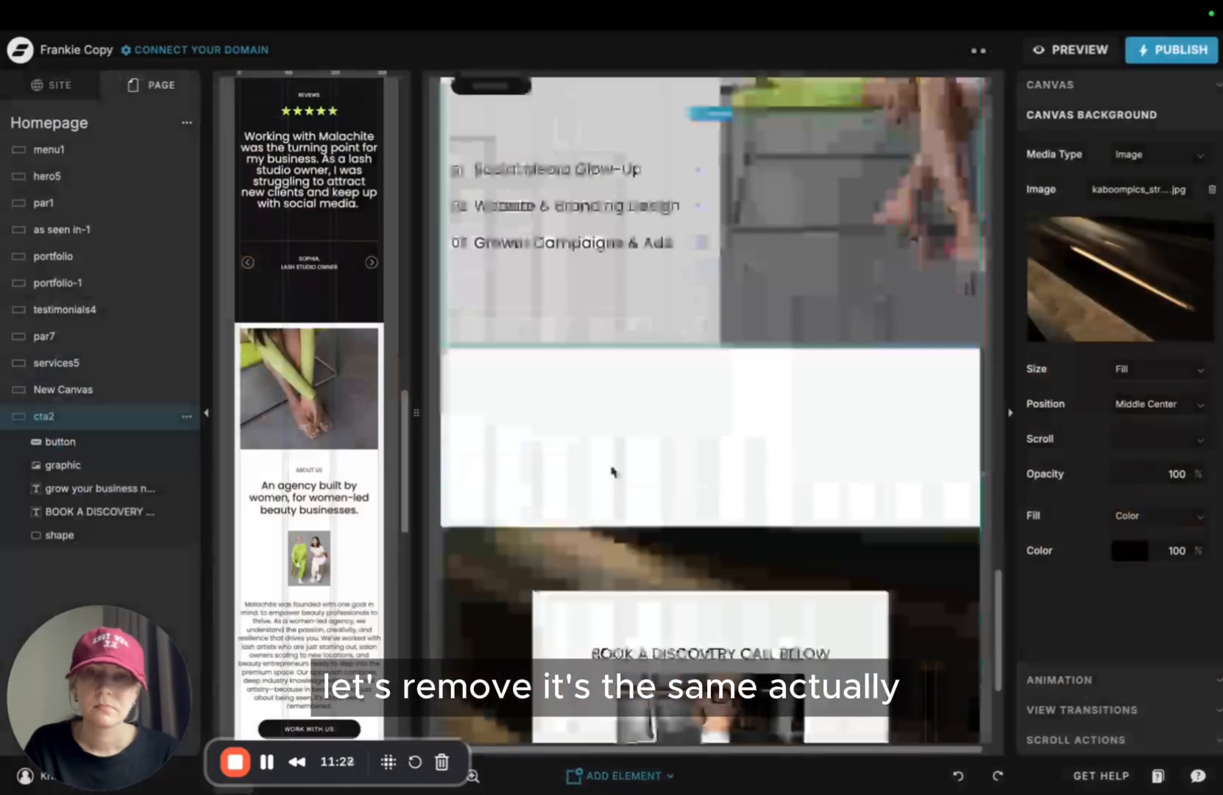
# Delete the empty New Canvas between services5 and cta2, and select the cta2 canvas
pyautogui.click(189, 390)
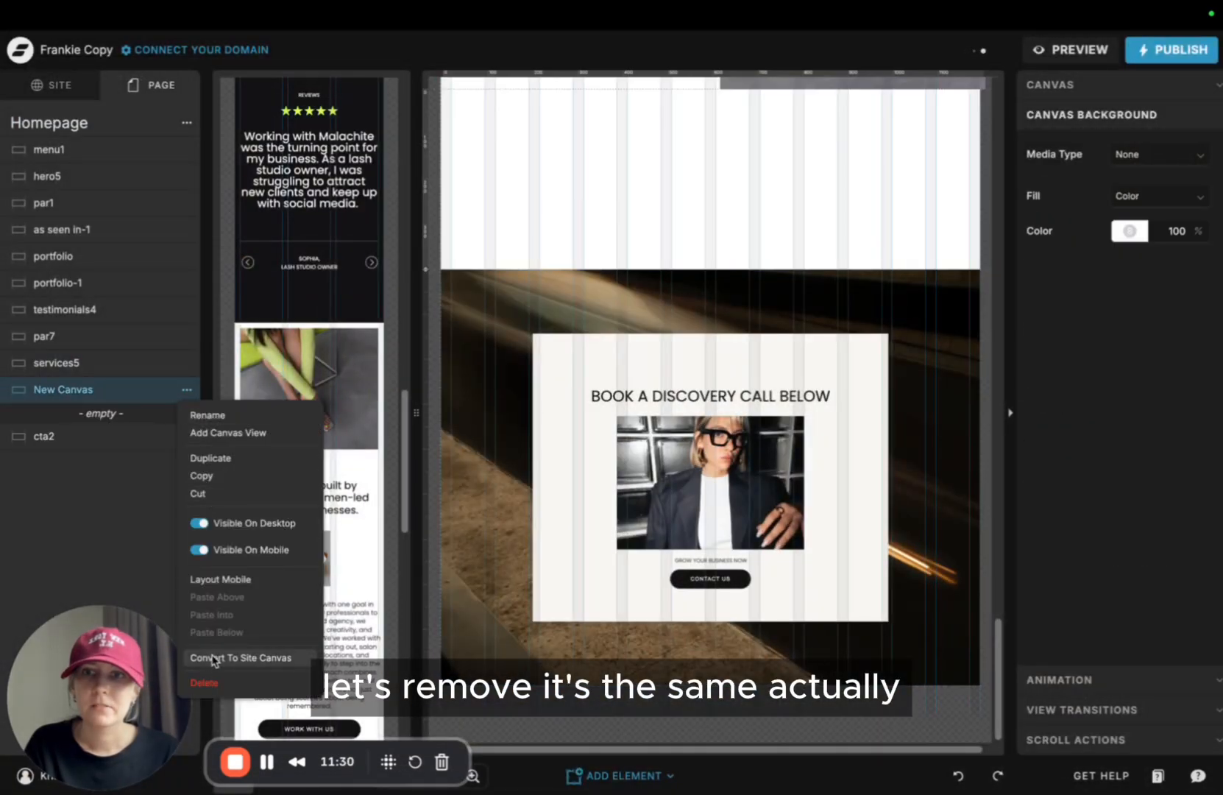
pyautogui.click(213, 686)
pyautogui.click(547, 416)
pyautogui.click(1089, 294)
pyautogui.click(769, 310)
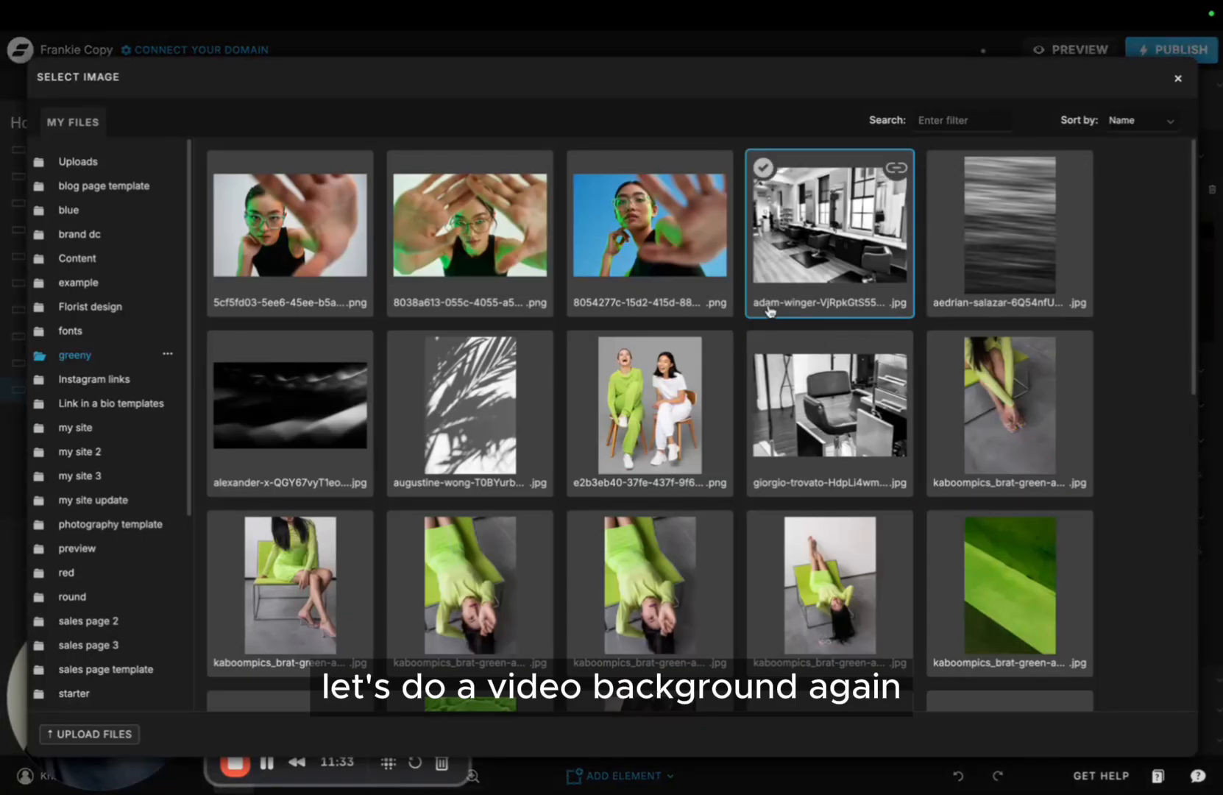
pyautogui.click(1178, 78)
# Change the cta2 canvas background to the Video media type and use download.mp4
pyautogui.click(1120, 156)
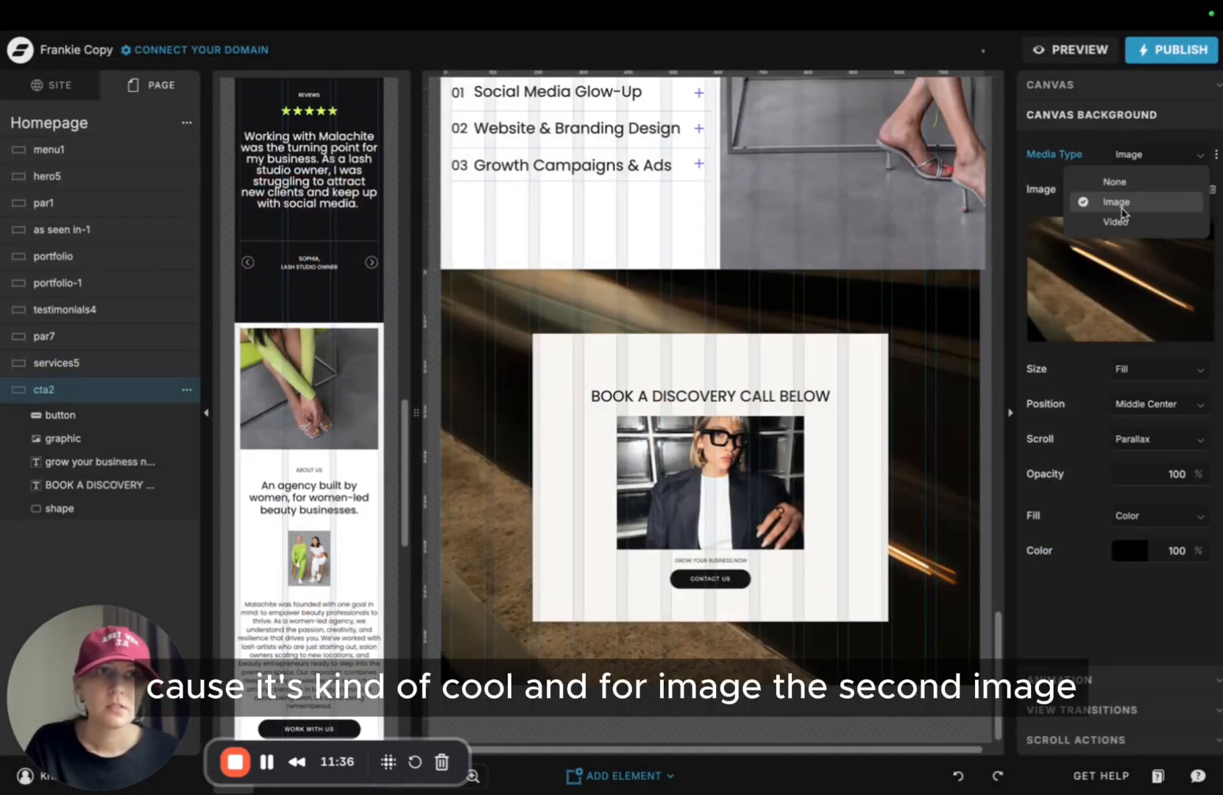
pyautogui.click(1123, 224)
pyautogui.click(1124, 278)
pyautogui.doubleClick(291, 229)
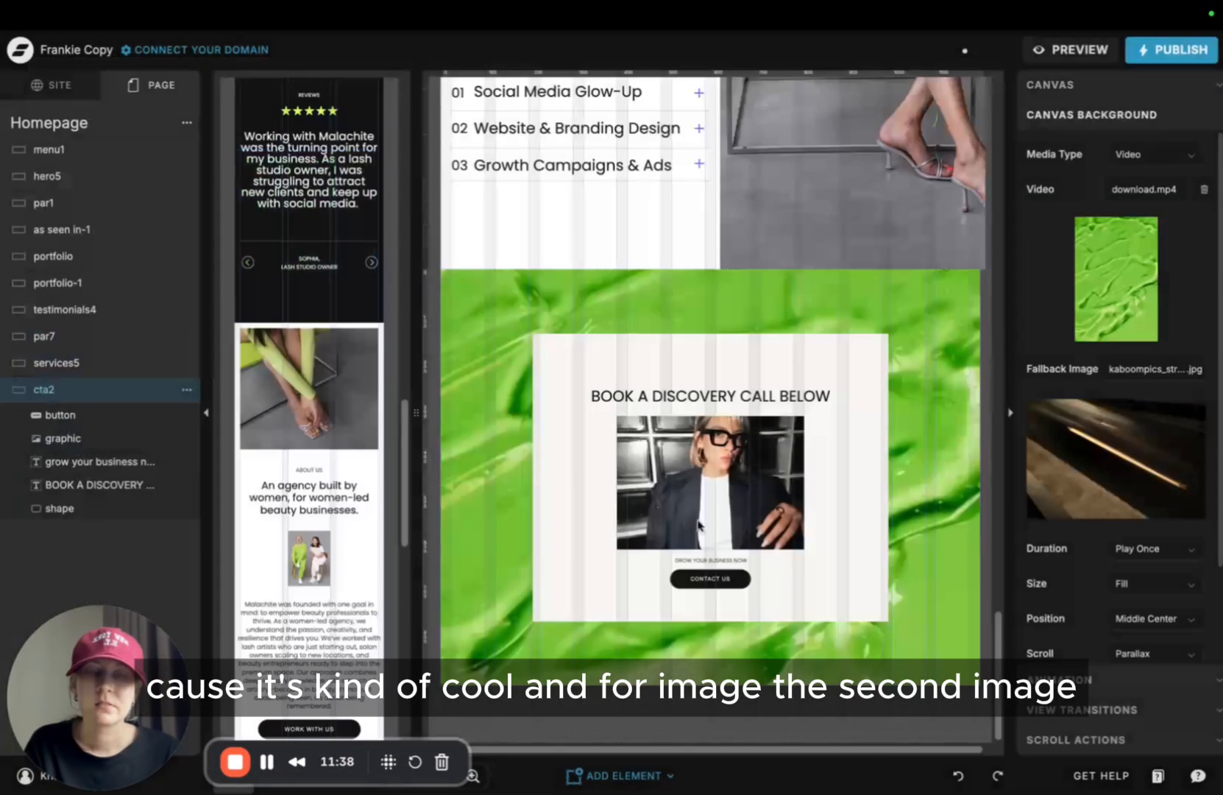
# Swap the cta2 photo for the greeny folder's 8038a613 image of the woman framing her face with her hands
pyautogui.click(727, 480)
pyautogui.click(1070, 114)
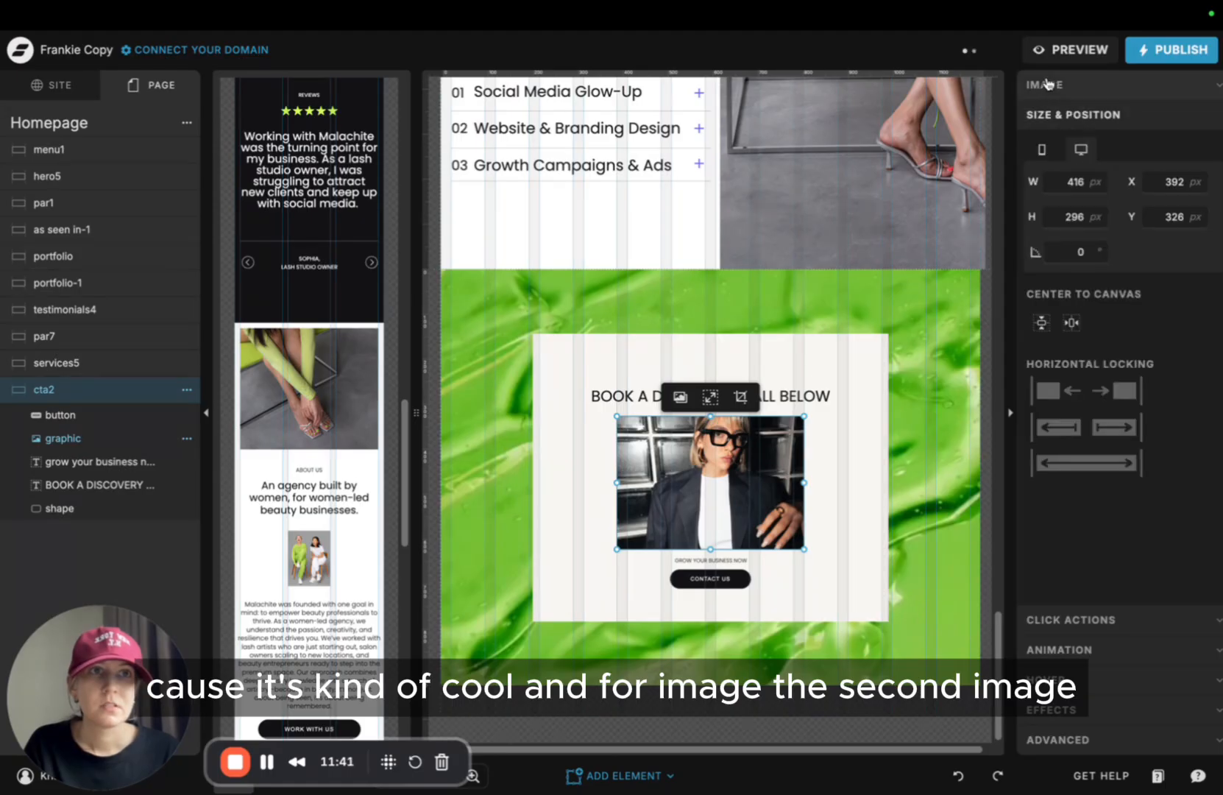
pyautogui.click(1049, 84)
pyautogui.click(1124, 281)
pyautogui.doubleClick(470, 233)
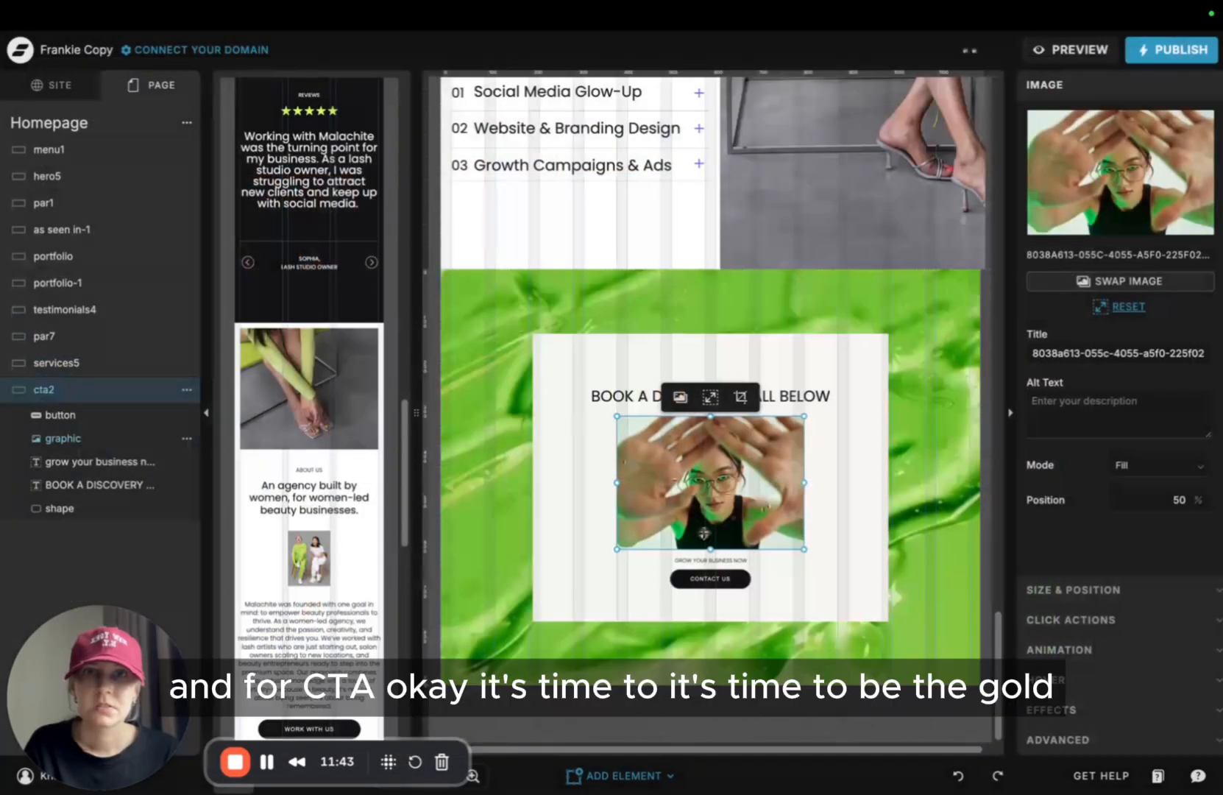
# Switch to the Notion project notes and copy the CTA Section heading "It's Time to Be the Go-To Beauty Spot"
pyautogui.click(410, 47)
pyautogui.scroll(-10, 524, 359)
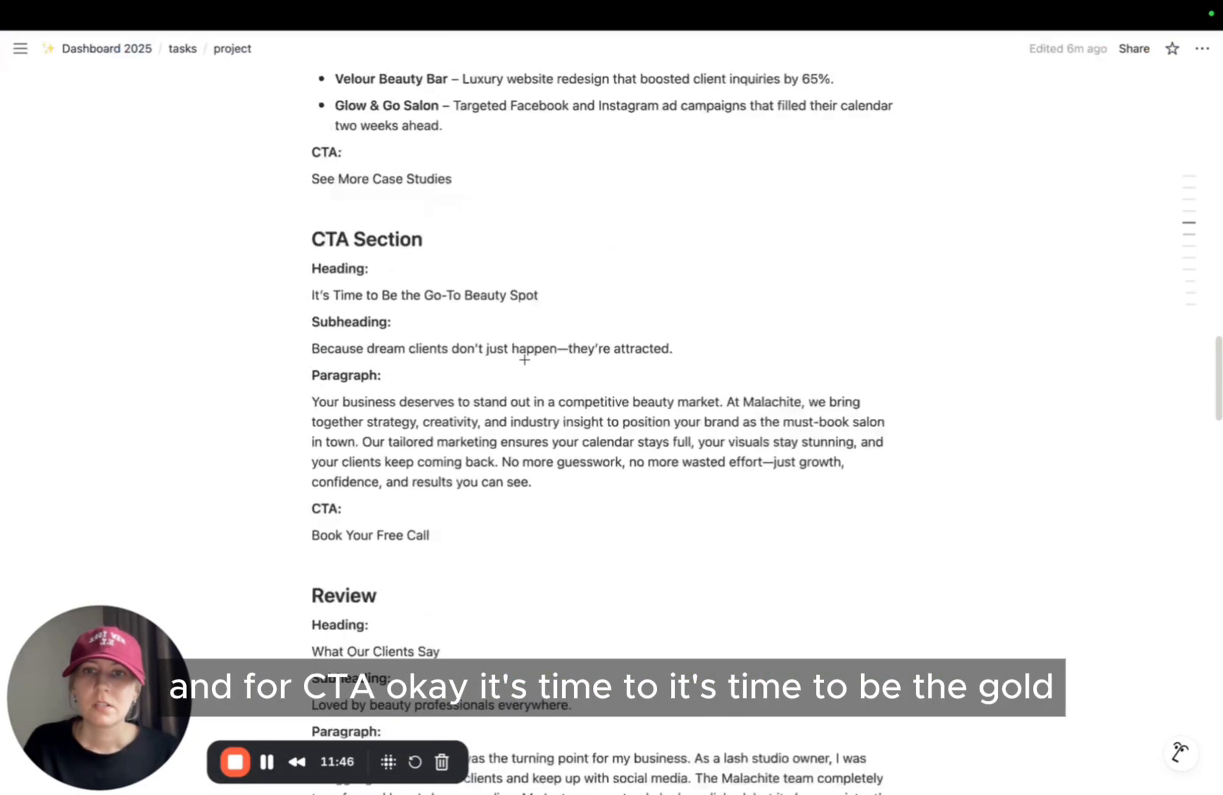
pyautogui.scroll(-20, 524, 359)
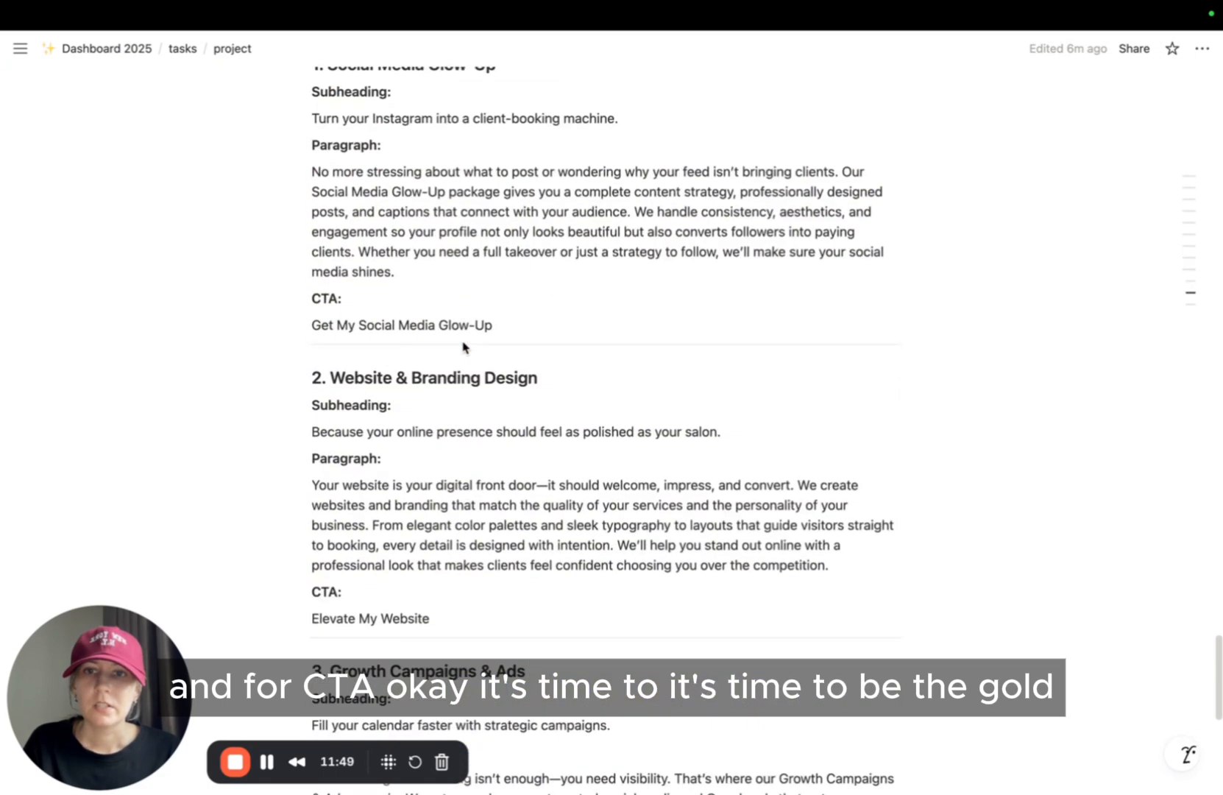
pyautogui.scroll(20, 463, 346)
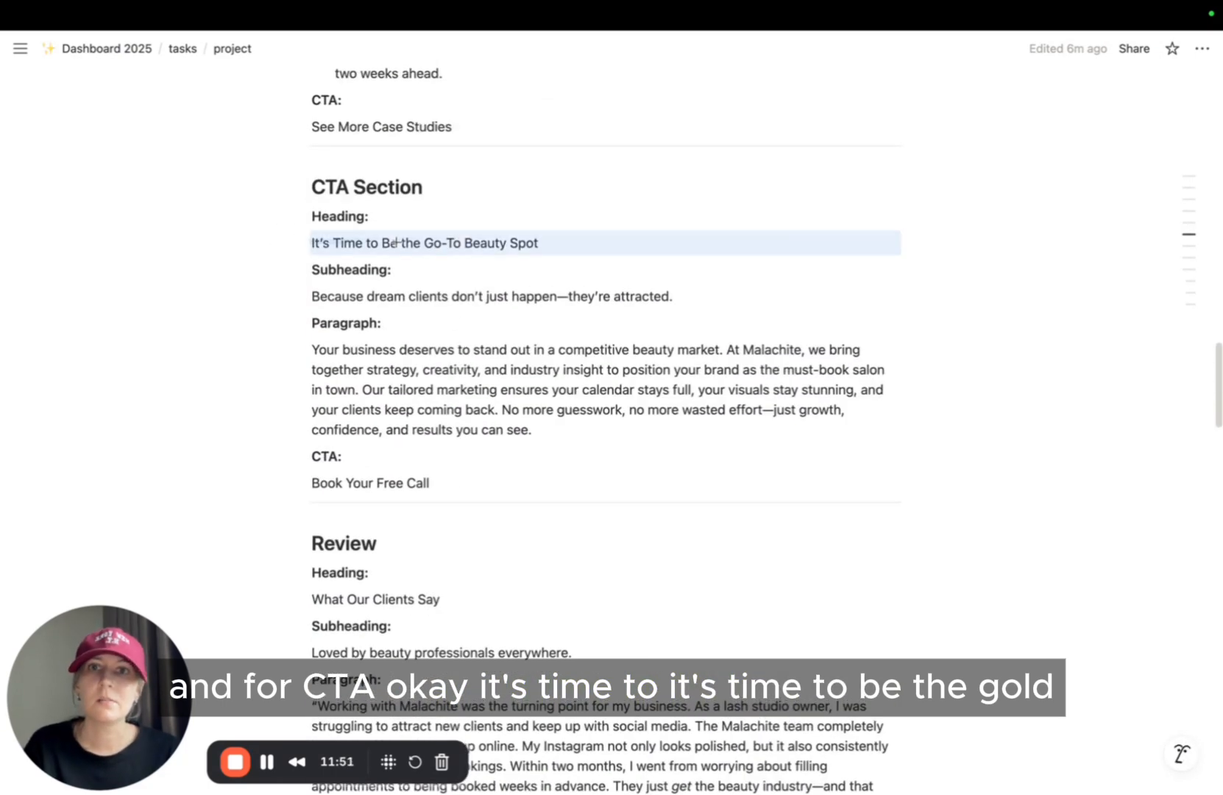
pyautogui.moveTo(565, 243); pyautogui.dragTo(308, 243)
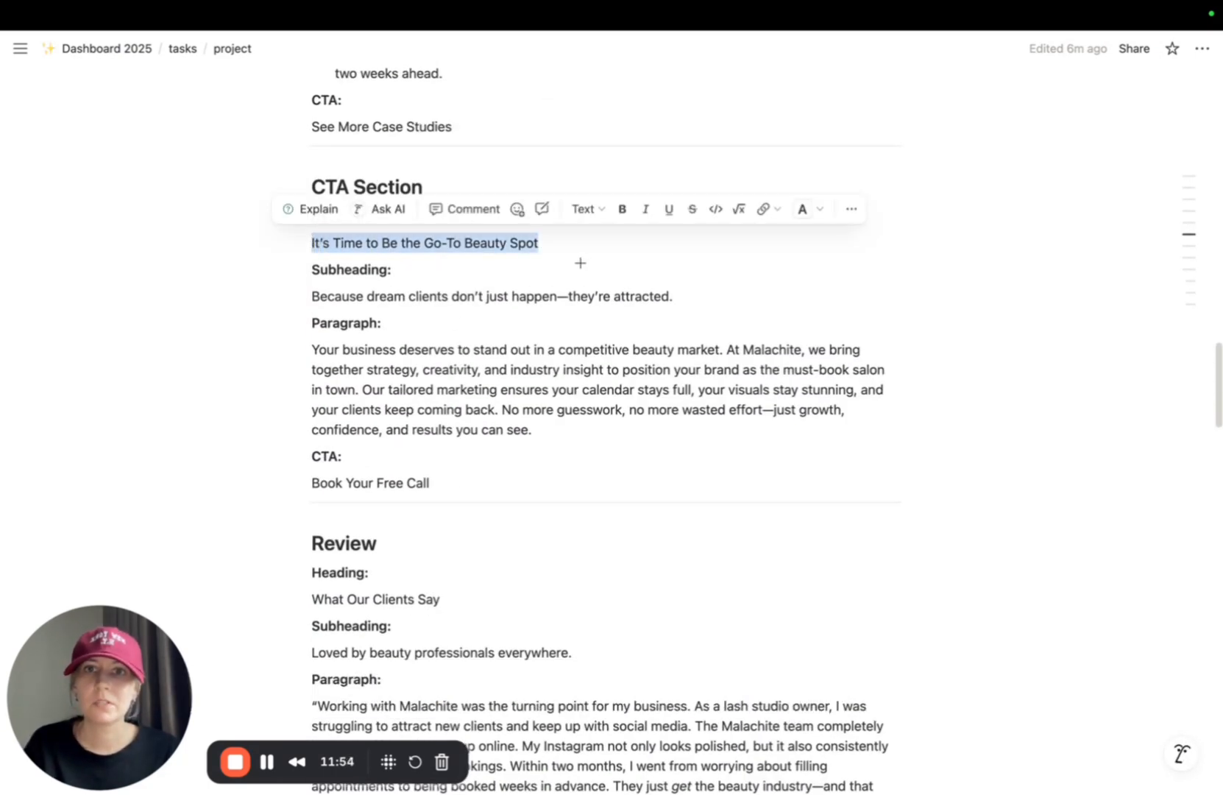
pyautogui.press('super+c')
# Back in Showit, replace the cta2 heading with the copied text and fit its narrowed box on two lines above the photo
pyautogui.click(147, 46)
pyautogui.doubleClick(808, 398)
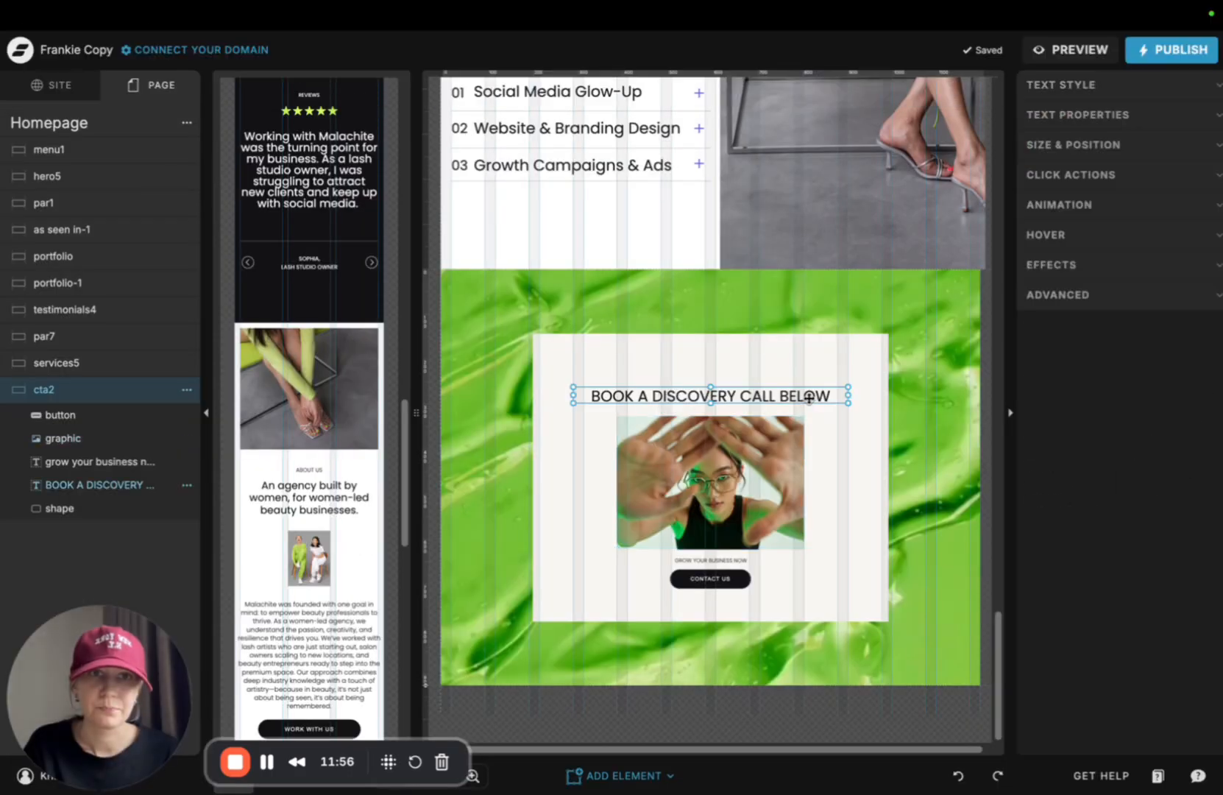
pyautogui.press('super+v')
pyautogui.click(826, 361)
pyautogui.click(839, 397)
pyautogui.moveTo(851, 398); pyautogui.dragTo(822, 395)
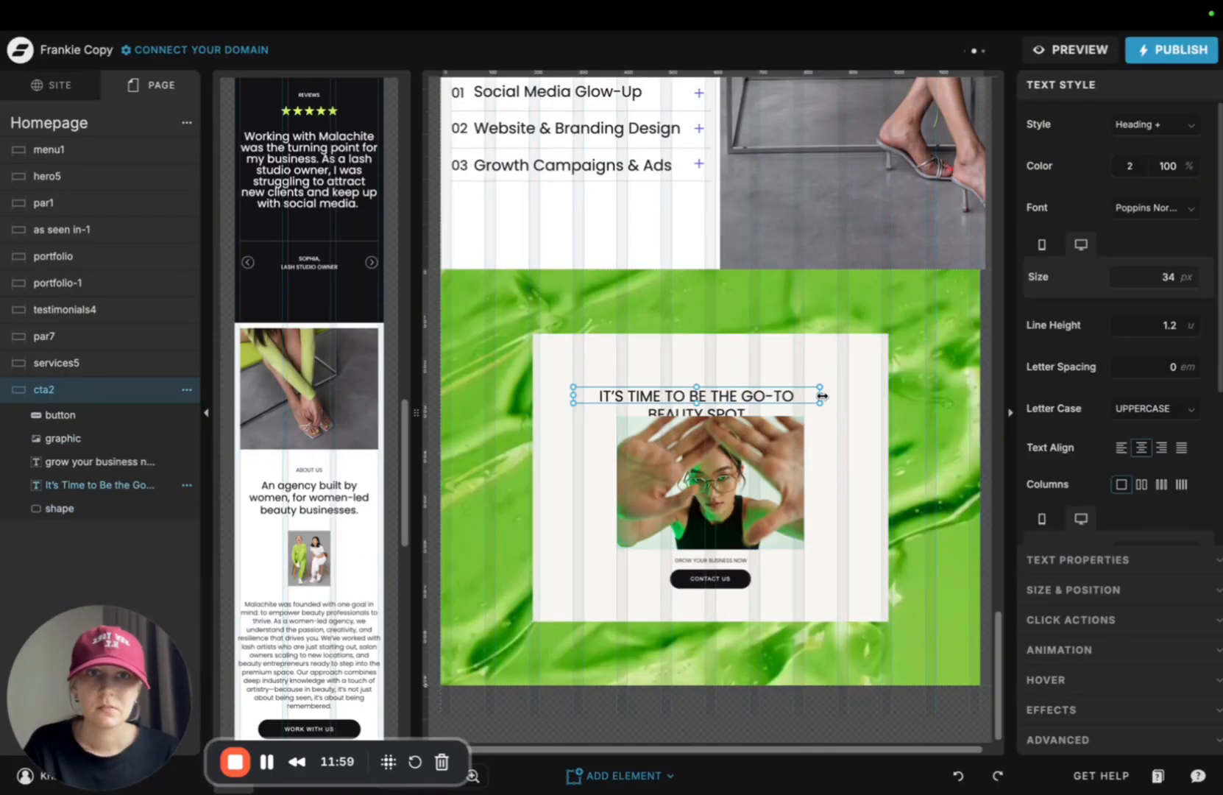
pyautogui.moveTo(734, 398); pyautogui.dragTo(749, 381)
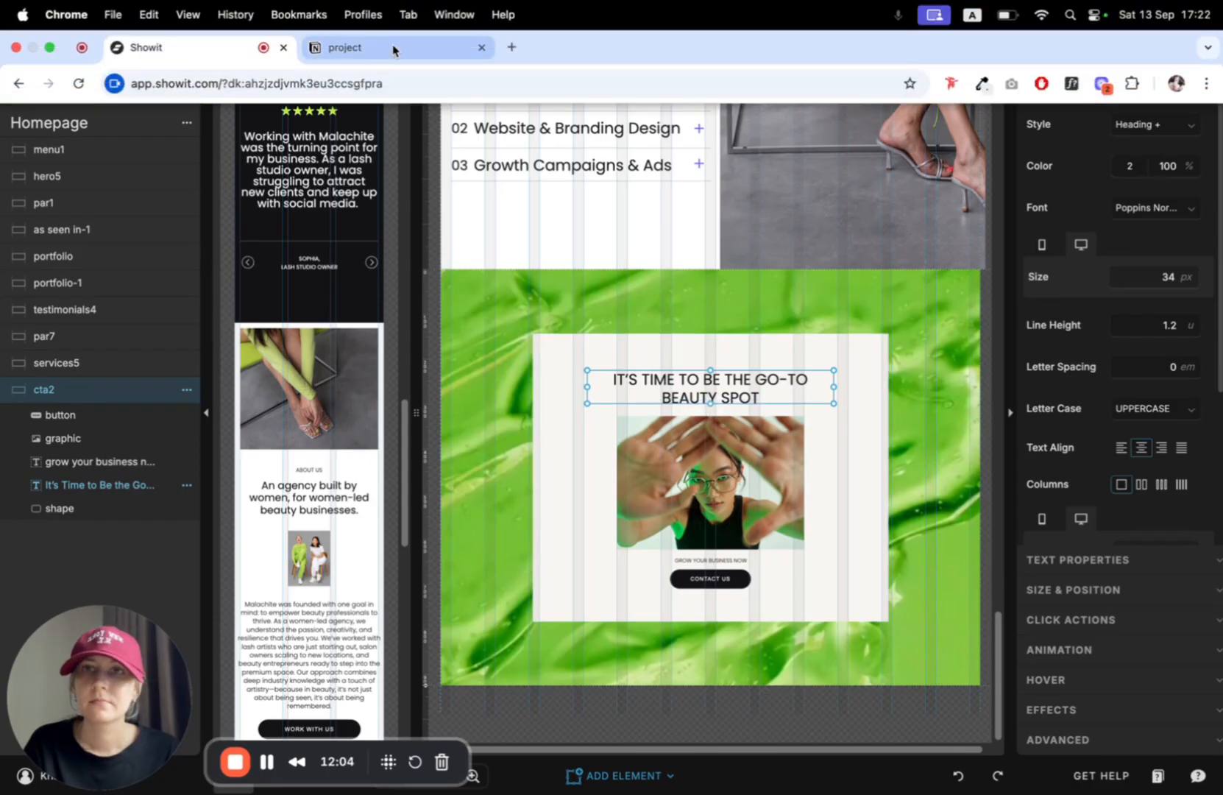
# Replace the small text under the cta2 photo with the Notion subheading "Because dream clients don't just happen—they're attracted."
pyautogui.click(396, 47)
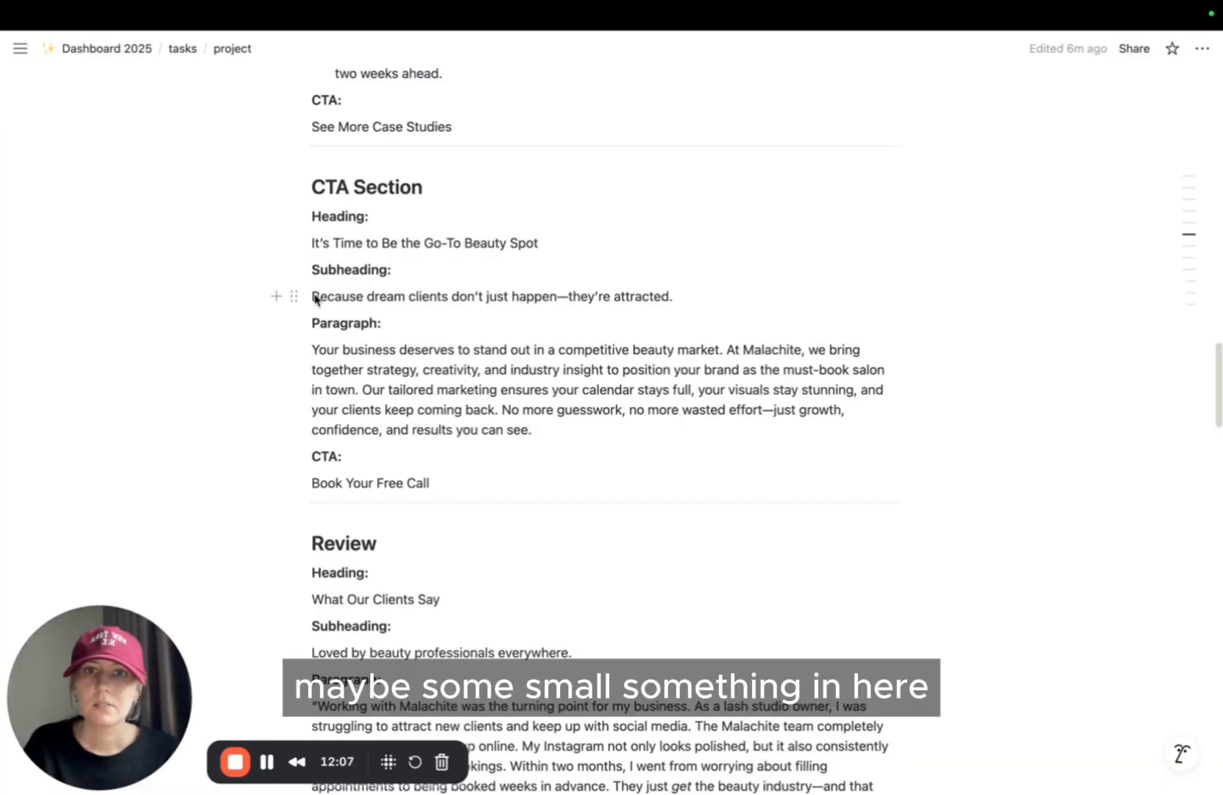
pyautogui.moveTo(311, 296); pyautogui.dragTo(703, 305)
pyautogui.click(186, 53)
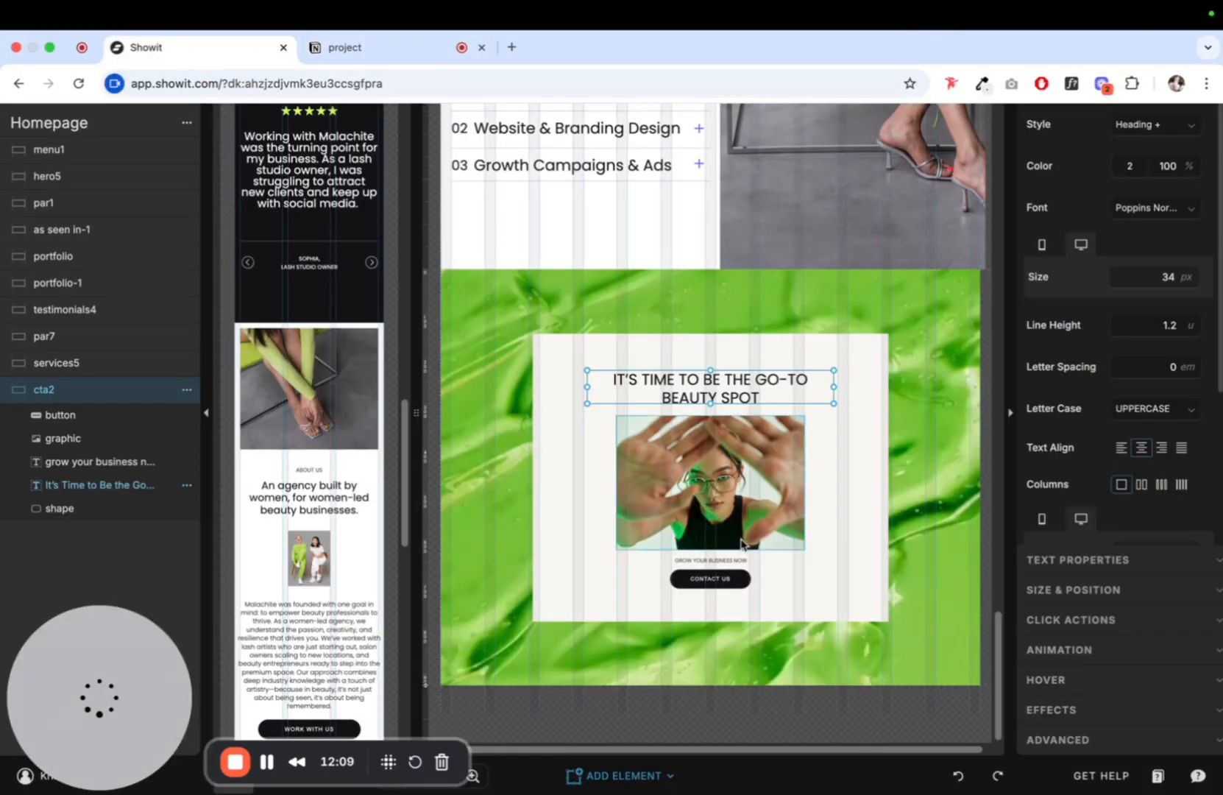
pyautogui.doubleClick(727, 562)
pyautogui.press('super+v')
pyautogui.click(774, 572)
# Widen the cta2 subheading box to about 451 px so it fits one line, and center it horizontally on the canvas
pyautogui.click(753, 561)
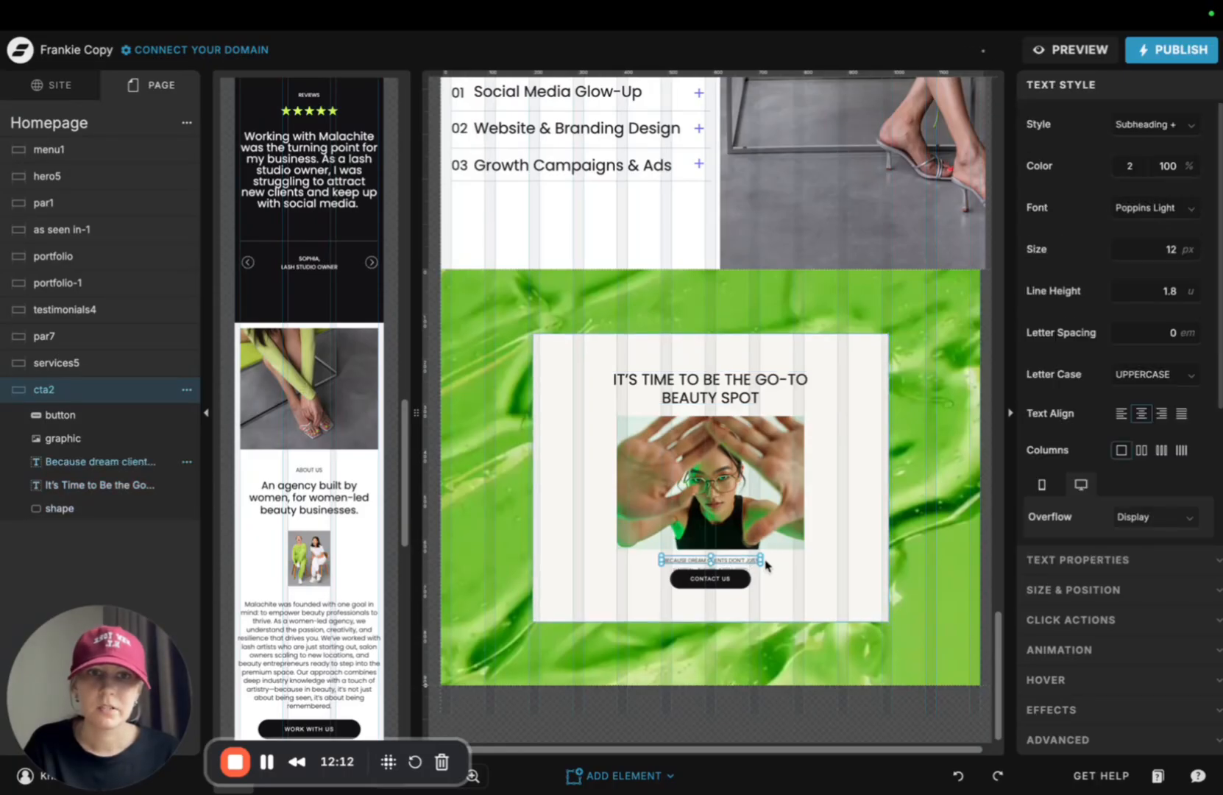
pyautogui.moveTo(862, 560); pyautogui.dragTo(868, 560)
pyautogui.click(1099, 590)
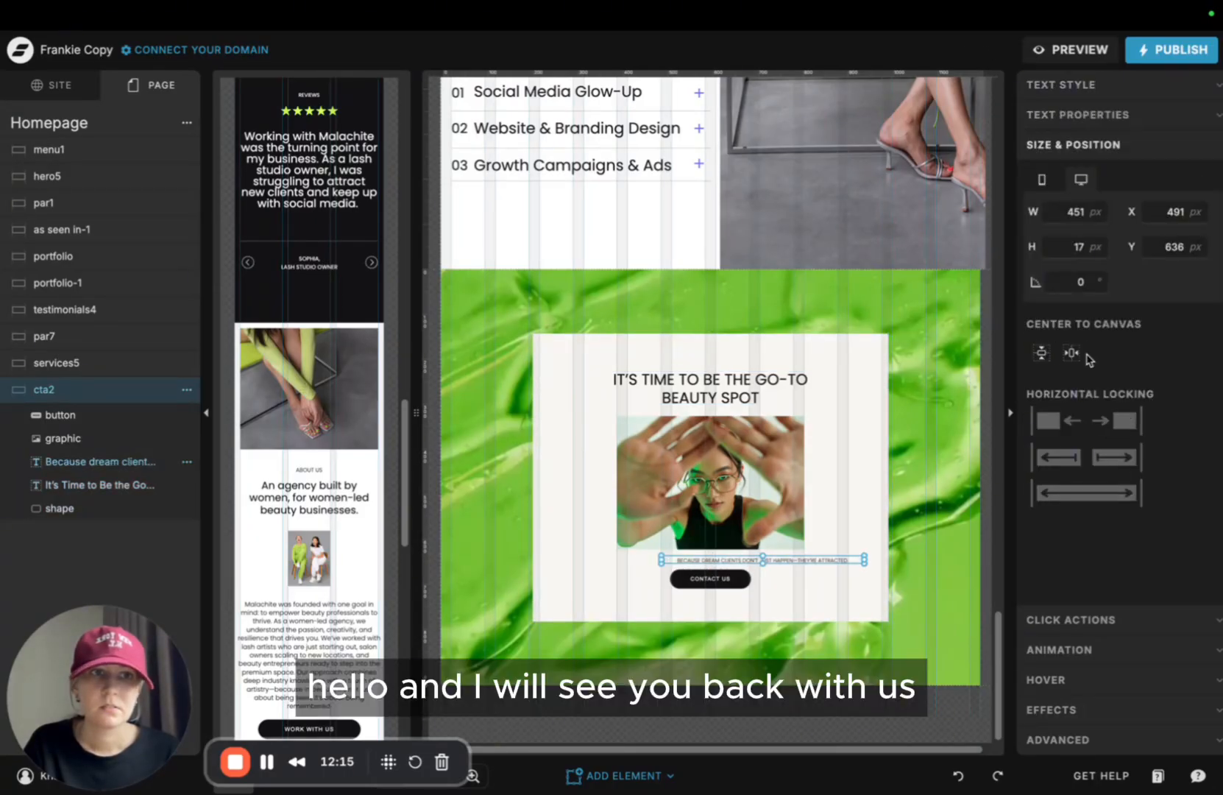
pyautogui.click(1073, 353)
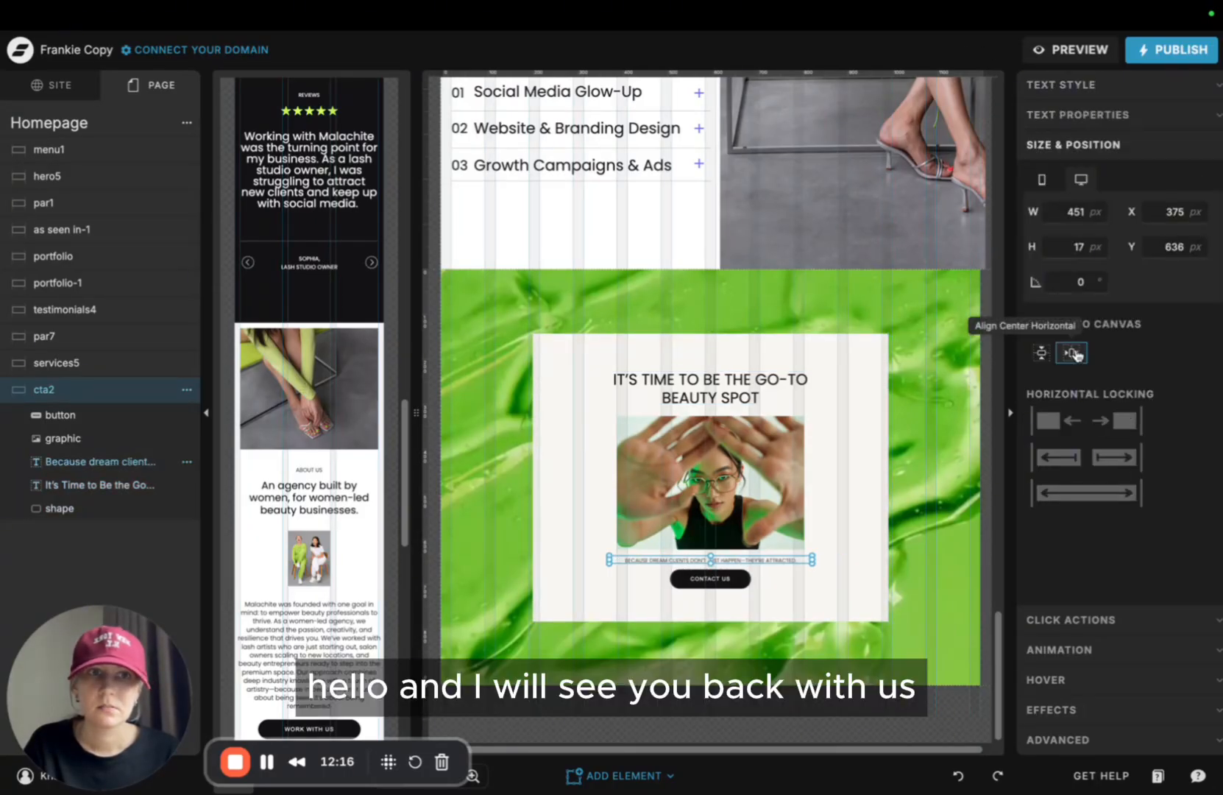
# Change the cta2 button label to "WORK WITH US"
pyautogui.click(709, 579)
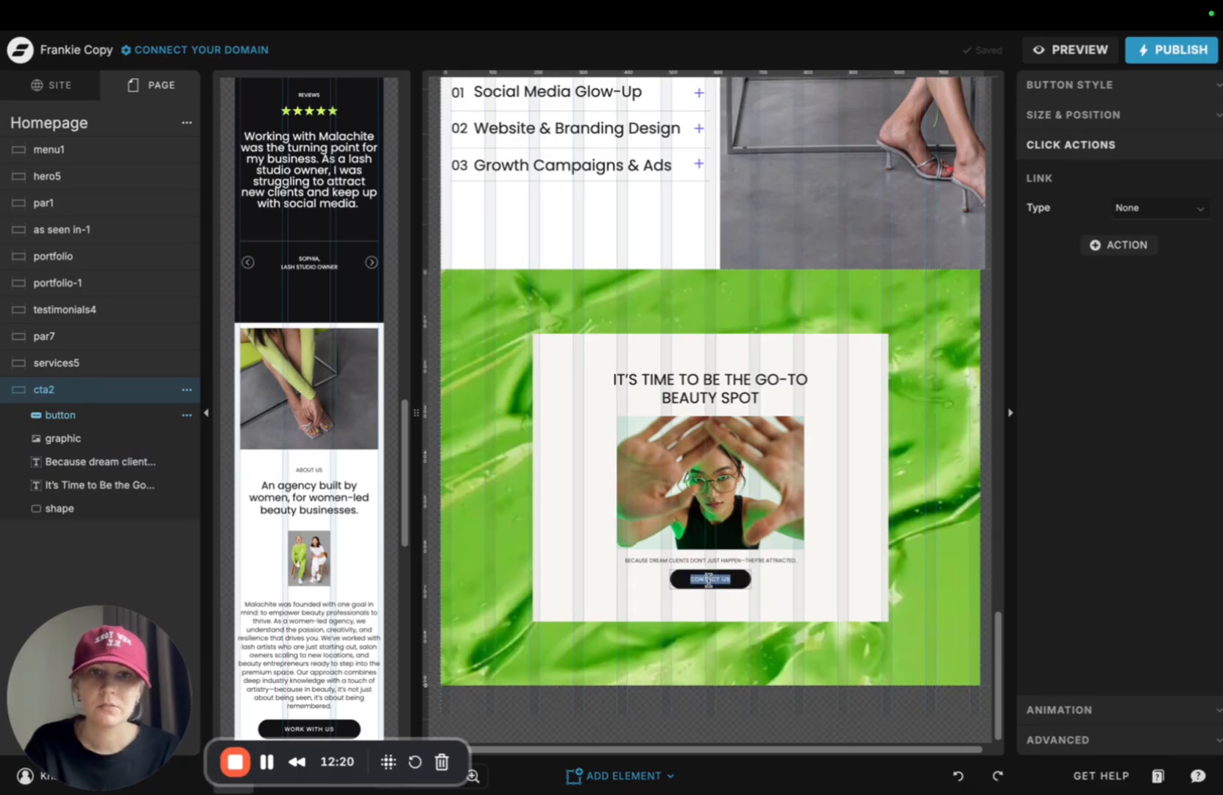
pyautogui.write('WORK WITH')
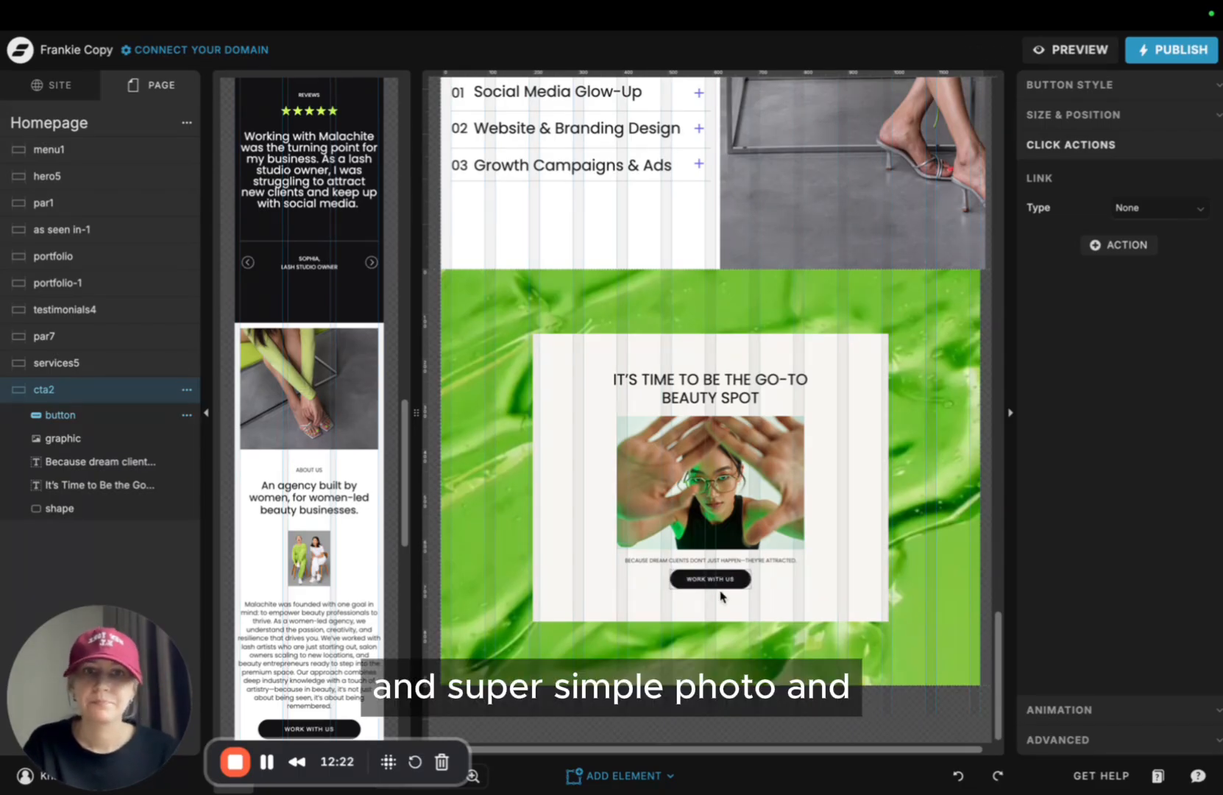
pyautogui.click(724, 600)
# Add the footer6 canvas from the current site's Footers page to the end of the Homepage
pyautogui.click(174, 123)
pyautogui.click(187, 123)
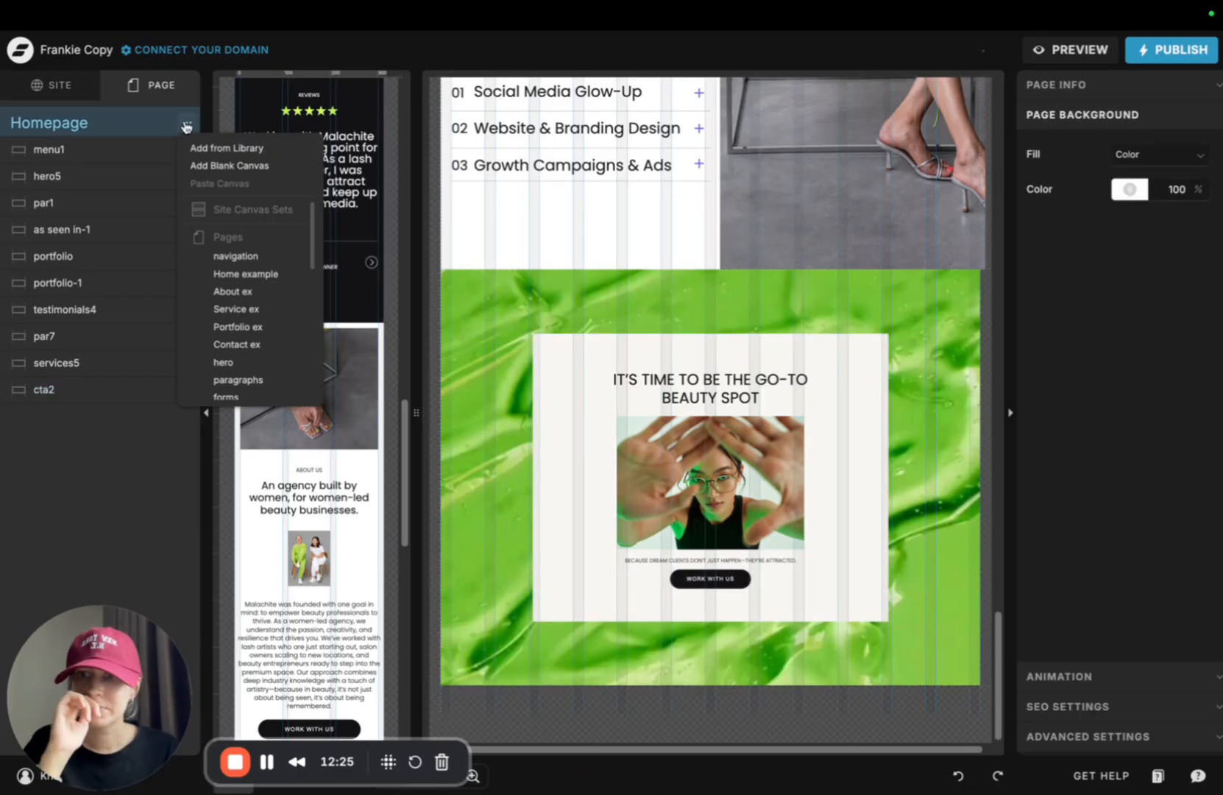
pyautogui.click(221, 148)
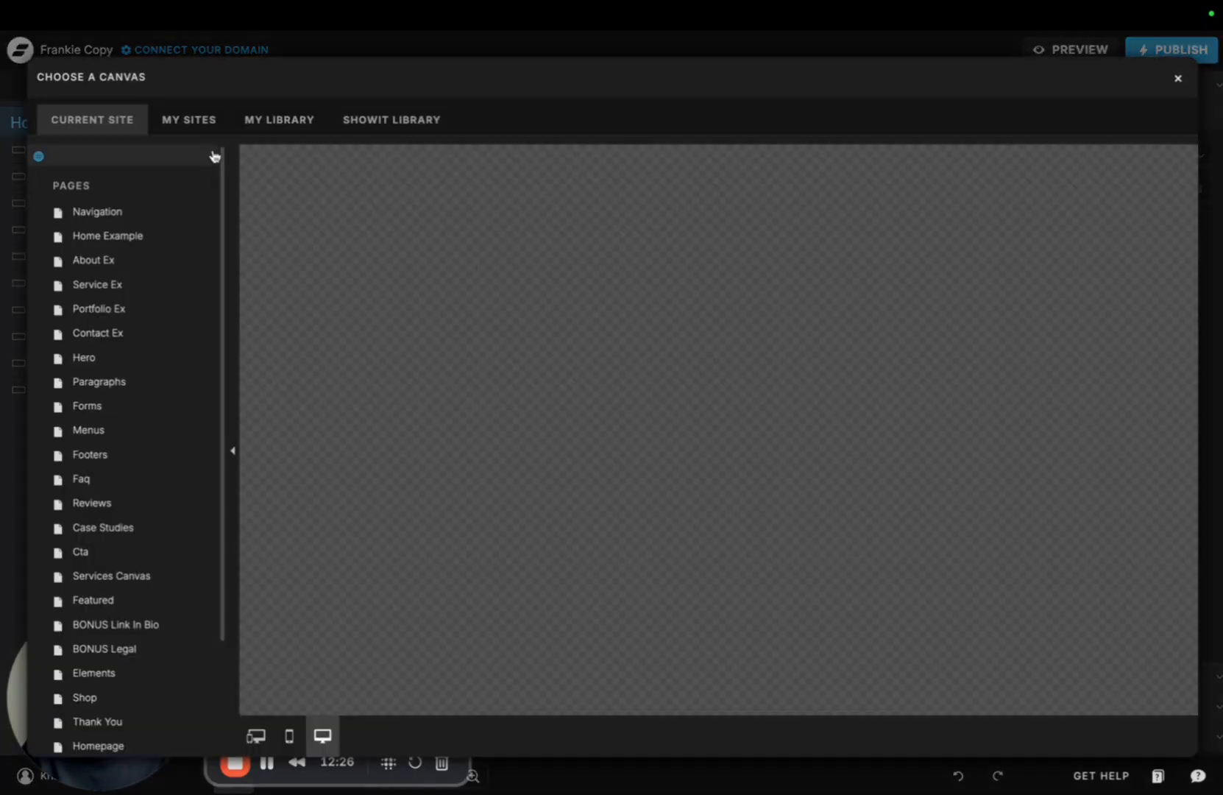
pyautogui.click(144, 462)
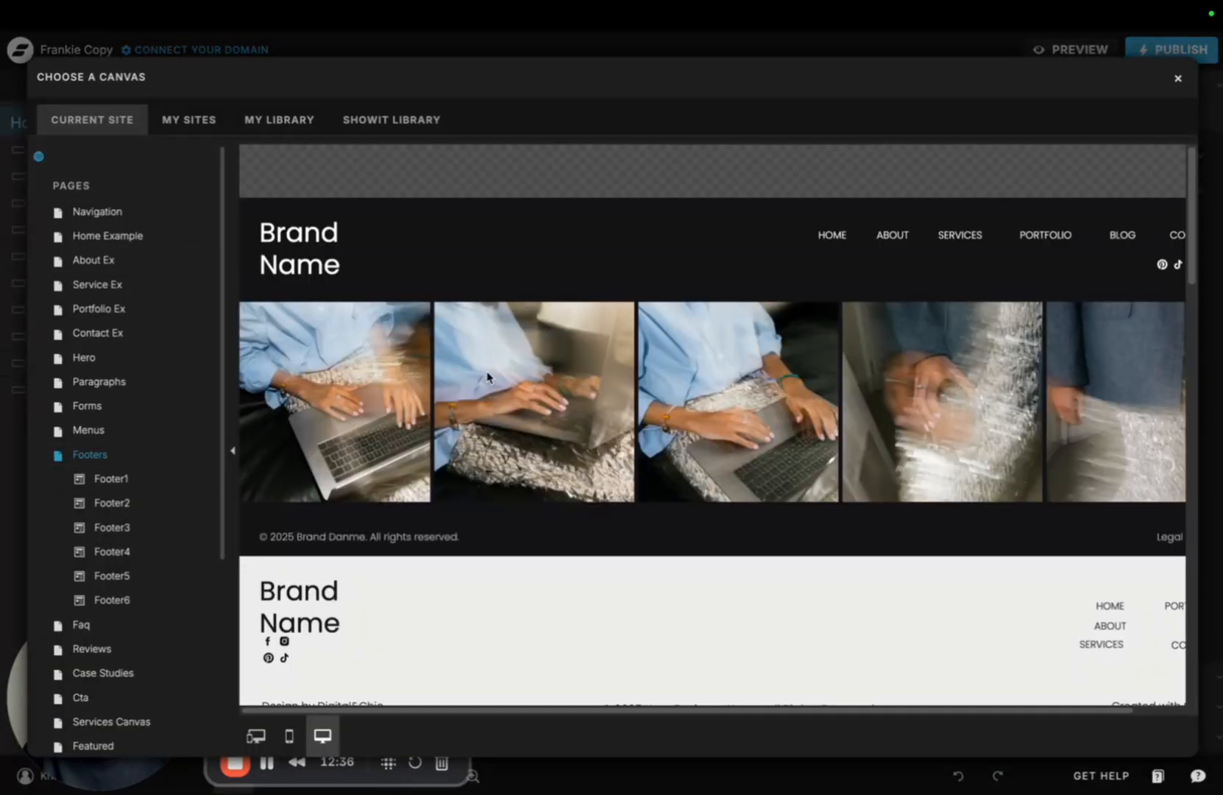
pyautogui.click(131, 575)
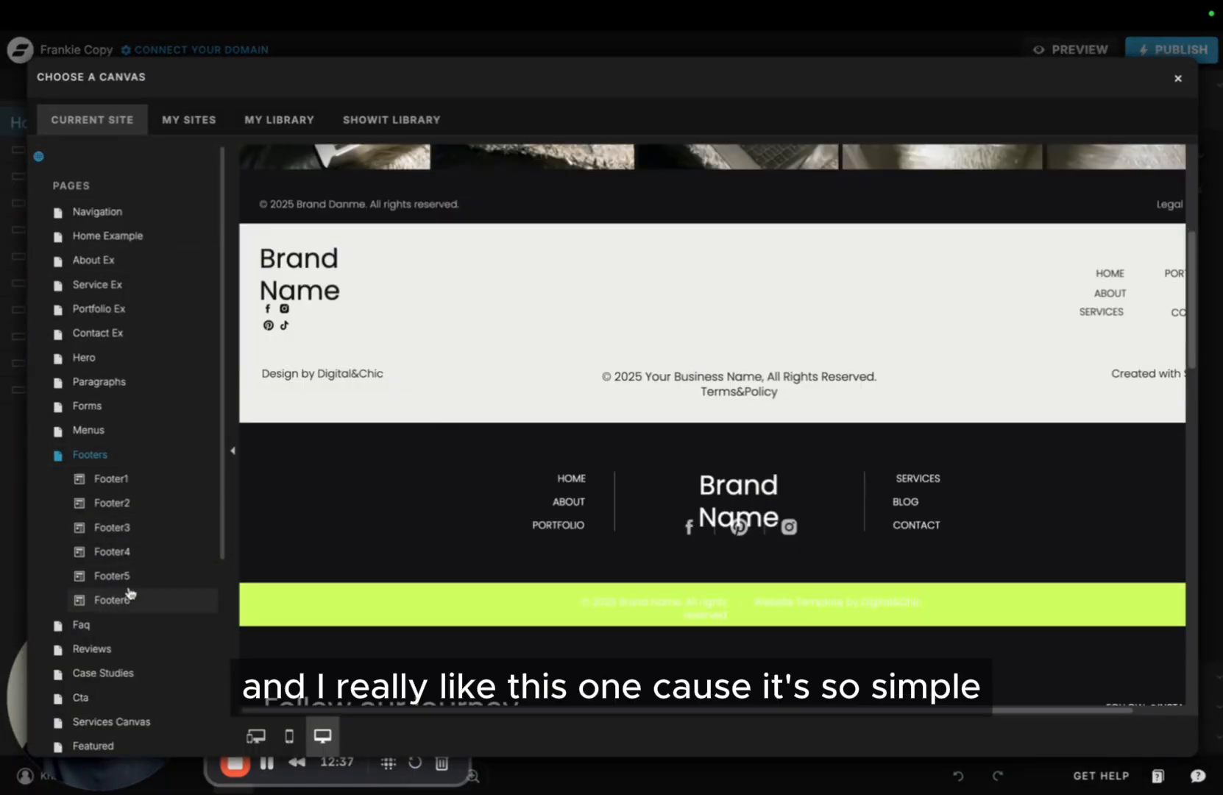
pyautogui.click(129, 593)
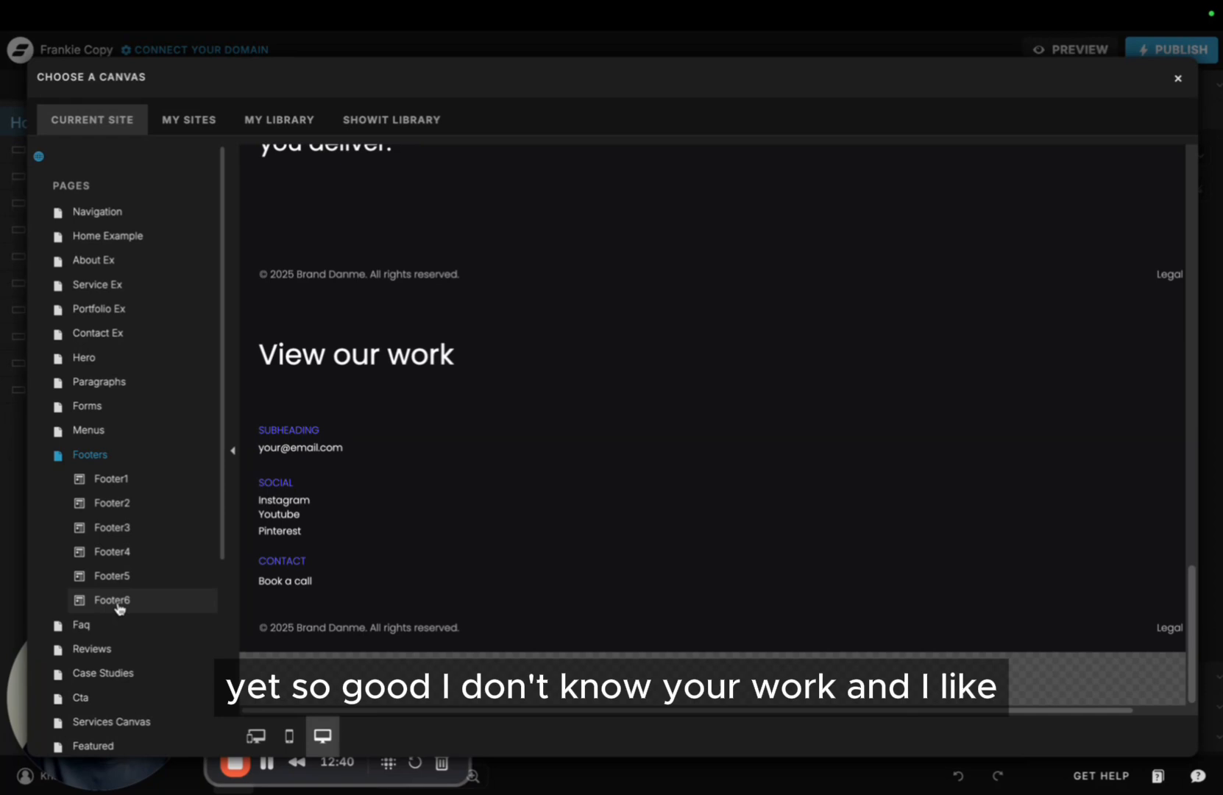
pyautogui.click(118, 605)
pyautogui.click(1174, 731)
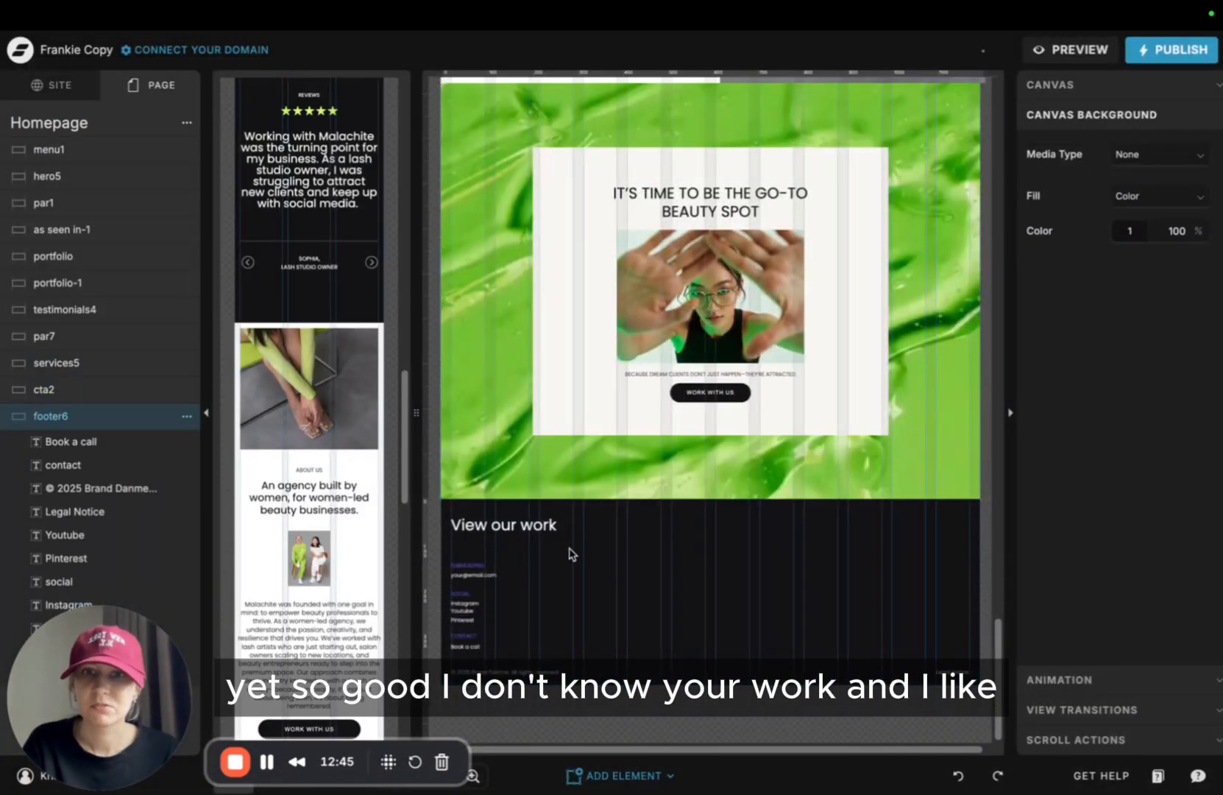
# Recolor the footer's SUBHEADING label with lime green palette color 4
pyautogui.click(524, 526)
pyautogui.click(543, 561)
pyautogui.click(494, 526)
pyautogui.click(746, 546)
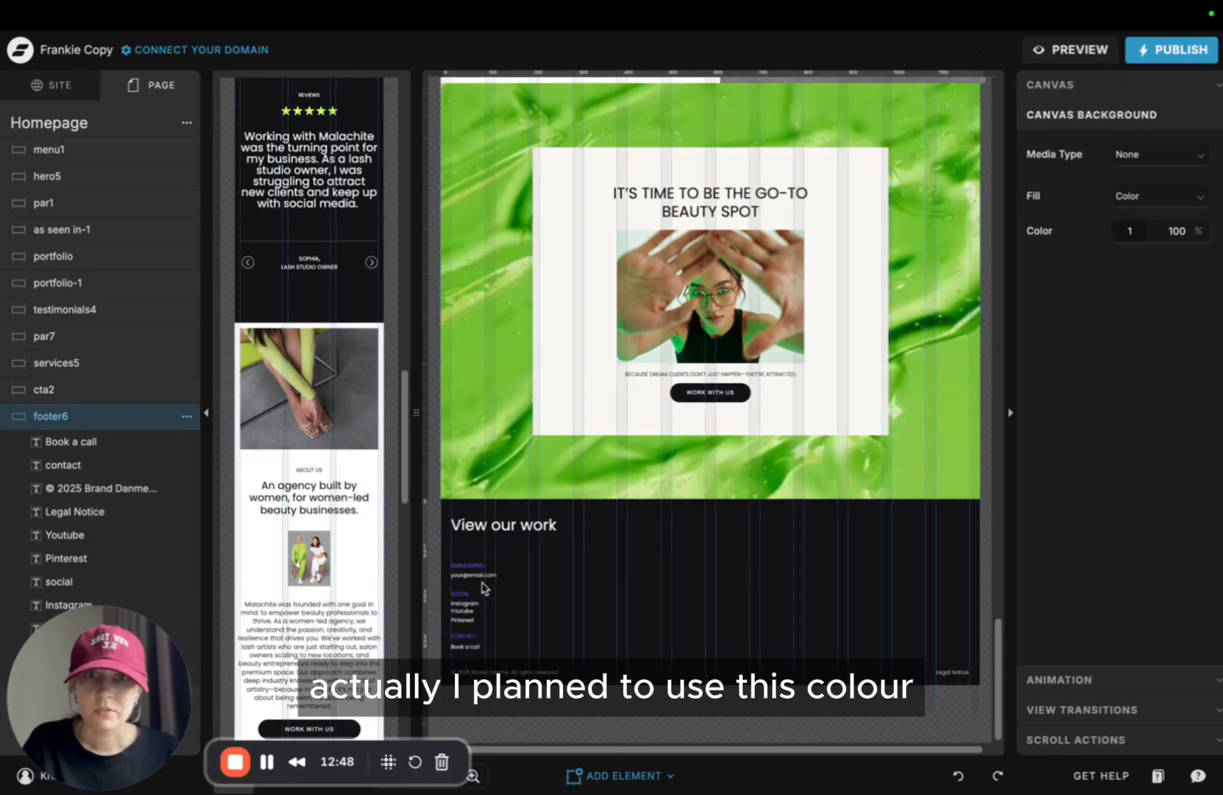
pyautogui.click(473, 564)
pyautogui.click(1081, 116)
pyautogui.click(1083, 88)
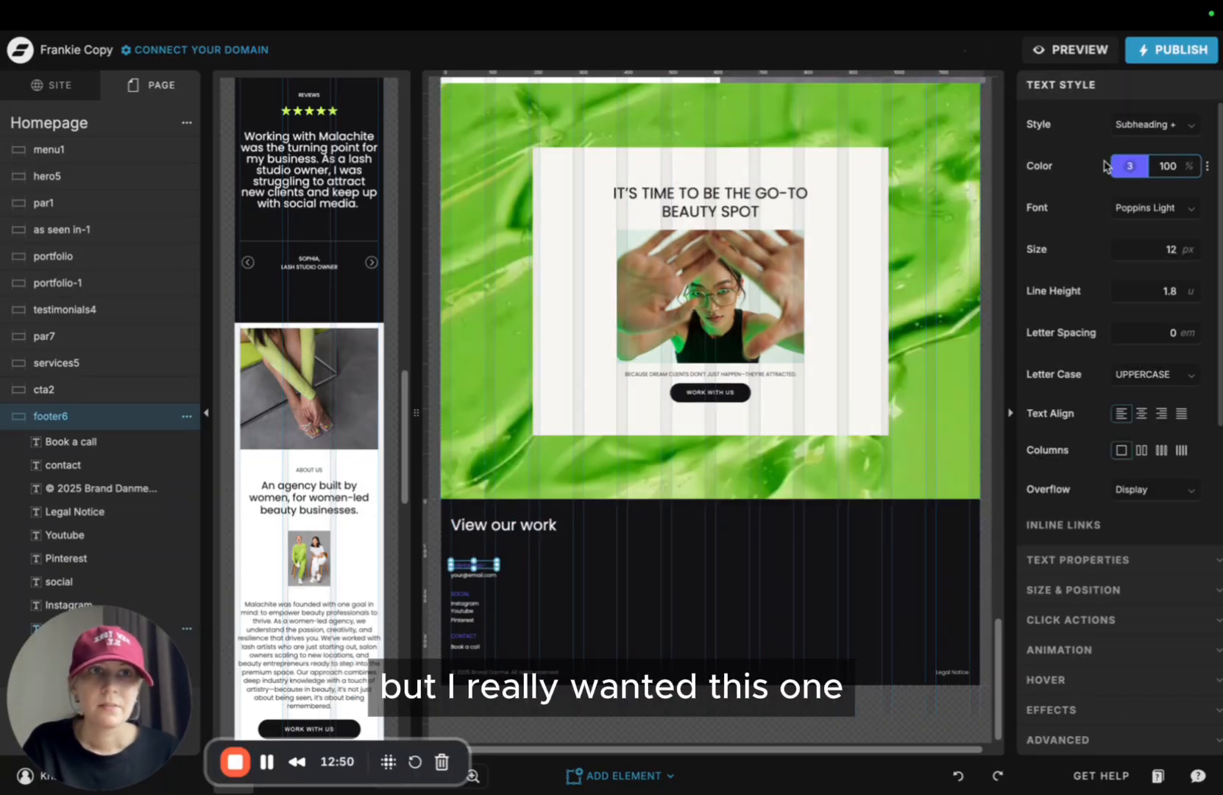
pyautogui.click(1127, 166)
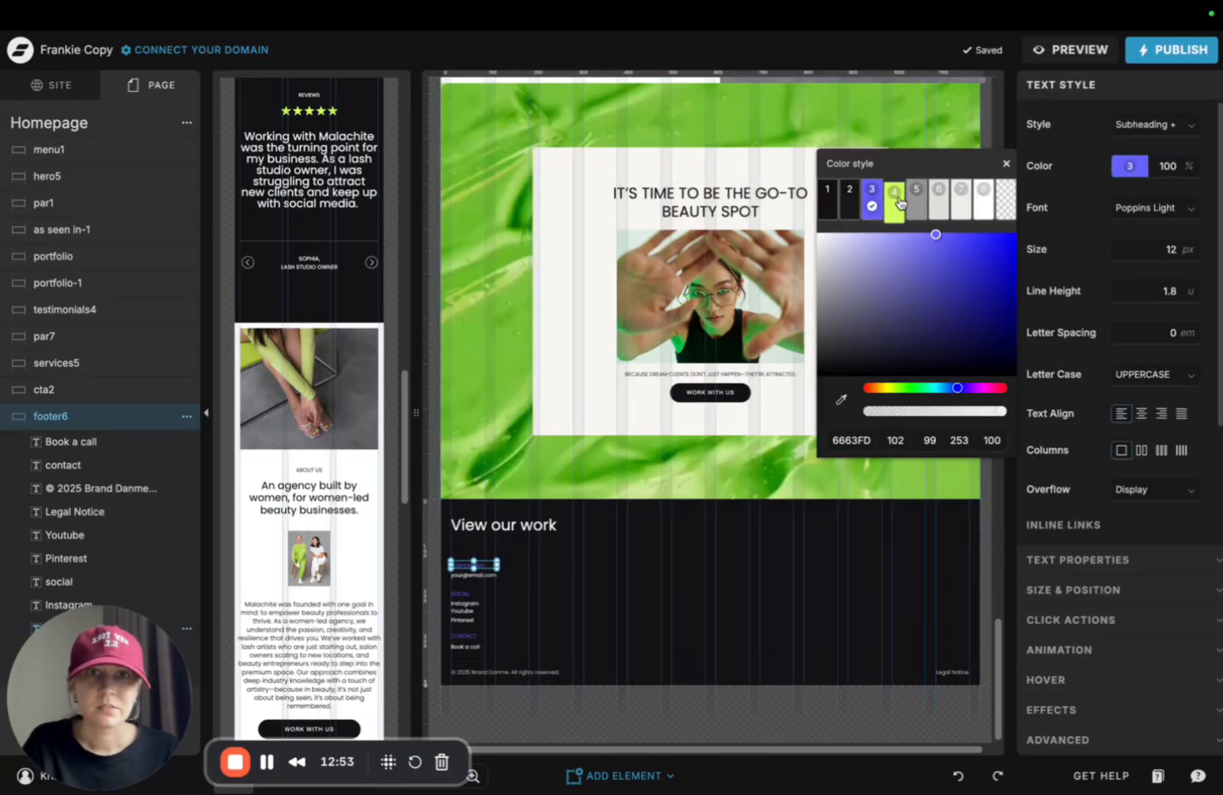
pyautogui.click(896, 199)
# Apply lime green palette color 4 to the footer's SOCIAL and CONTACT labels as well
pyautogui.click(473, 592)
pyautogui.click(1128, 166)
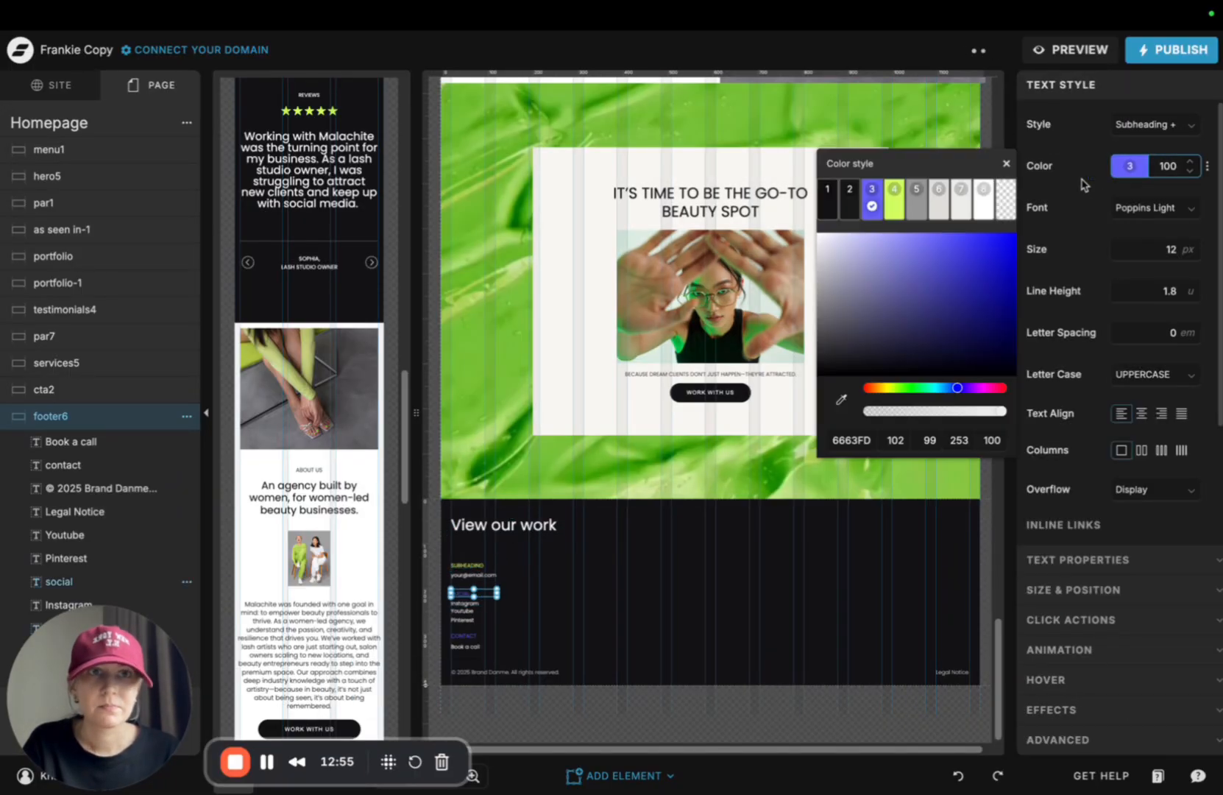
pyautogui.click(892, 197)
pyautogui.click(471, 635)
pyautogui.click(1137, 171)
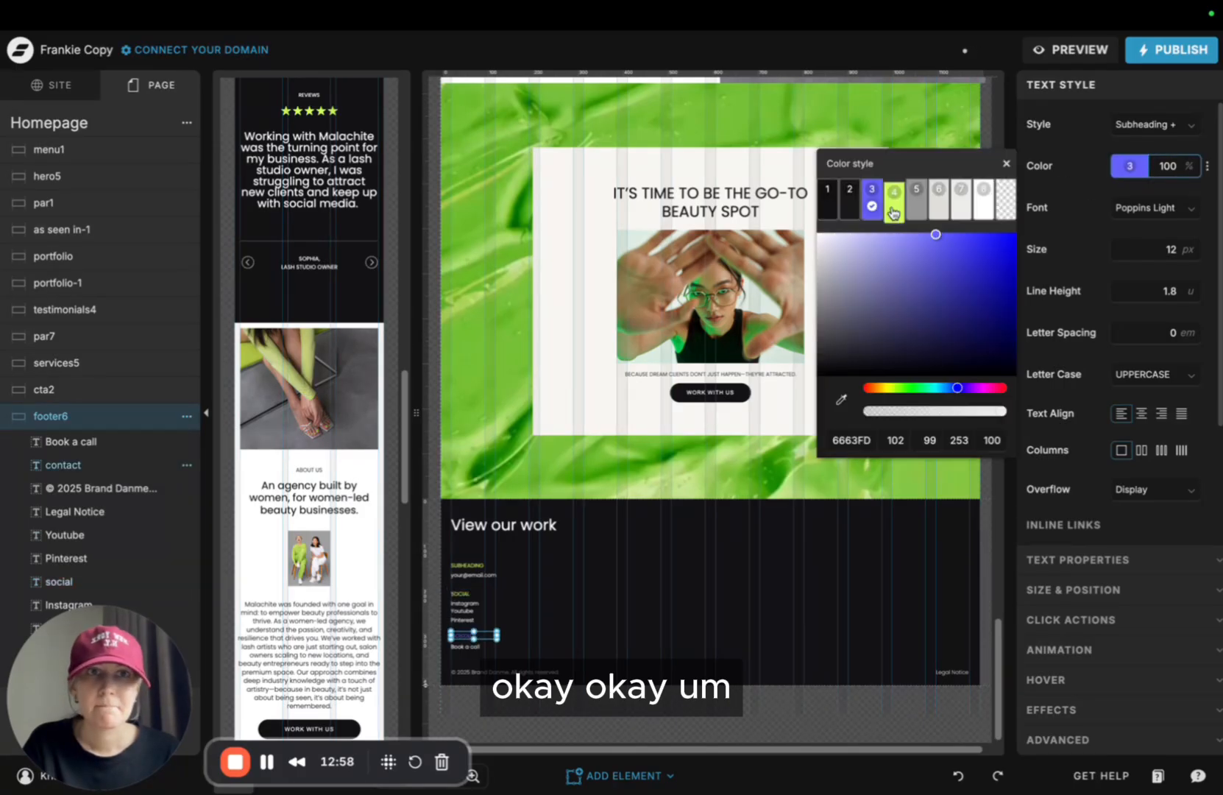
pyautogui.click(601, 626)
# In the mobile layout, reposition the cta2 WORK WITH US button inside the white card and extend the cta2 canvas downward
pyautogui.scroll(15, 736, 368)
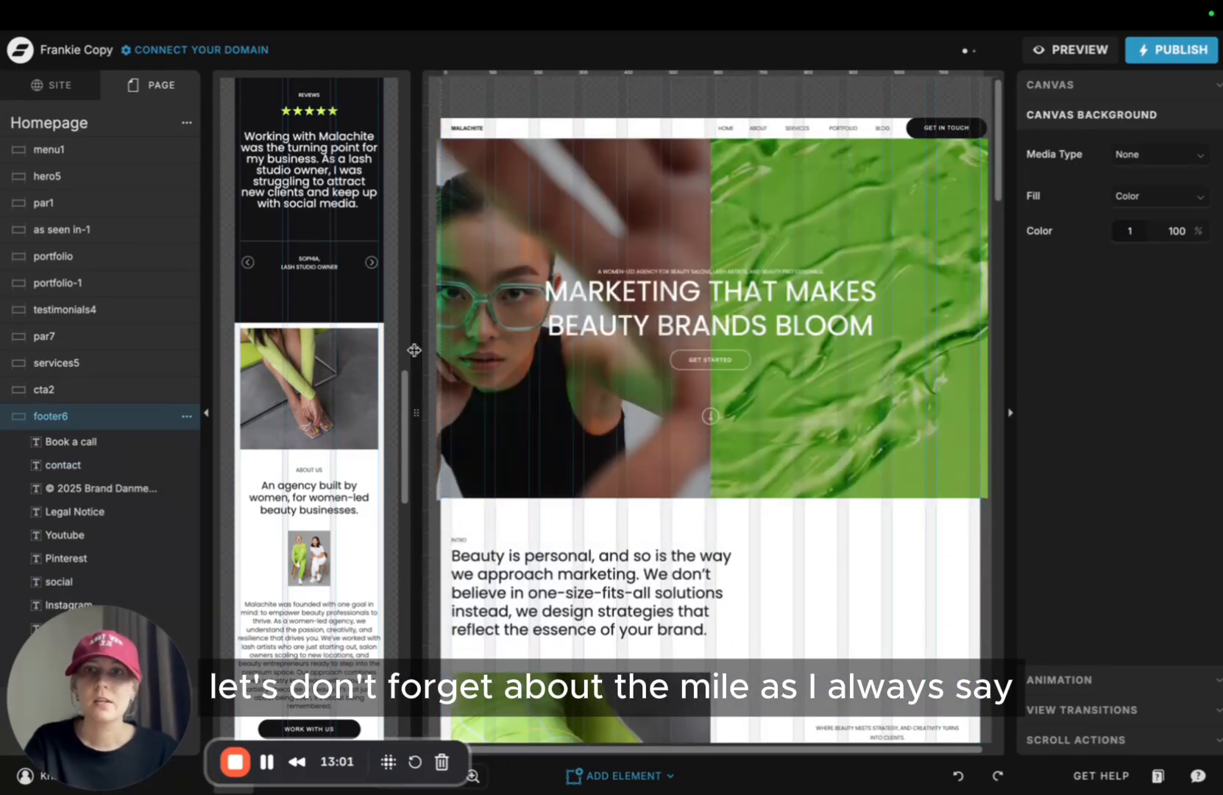
pyautogui.scroll(-10, 329, 386)
pyautogui.click(334, 379)
pyautogui.click(307, 456)
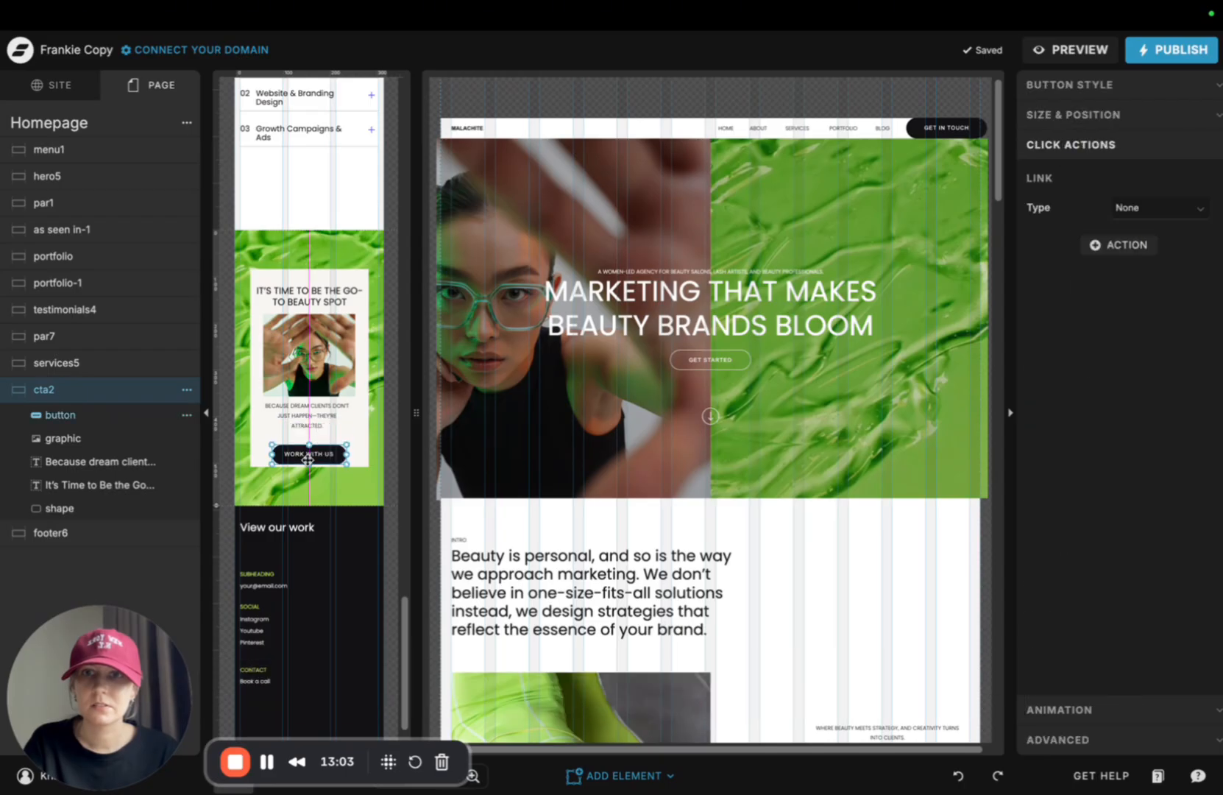
pyautogui.click(230, 500)
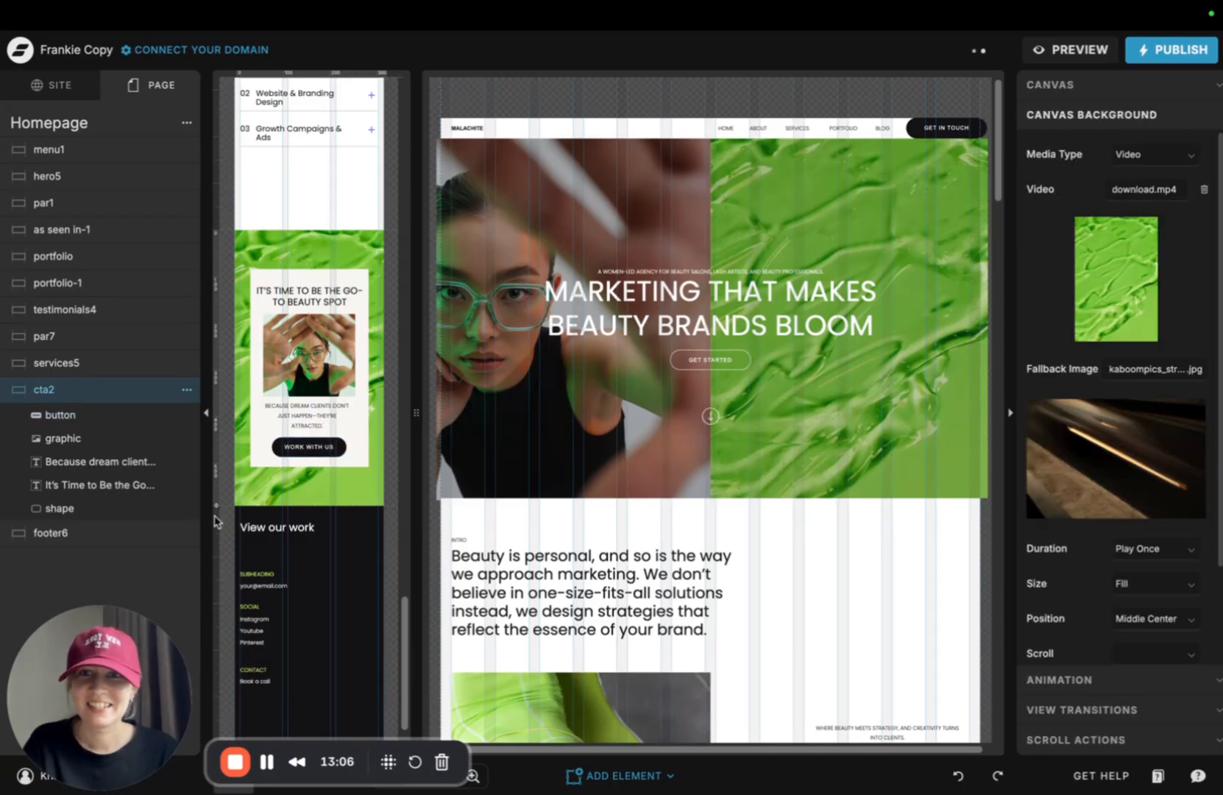
pyautogui.moveTo(217, 506); pyautogui.dragTo(217, 563)
# Extend the mobile cta2 white card downward and lower the WORK WITH US button slightly, keeping it horizontally centered
pyautogui.click(312, 452)
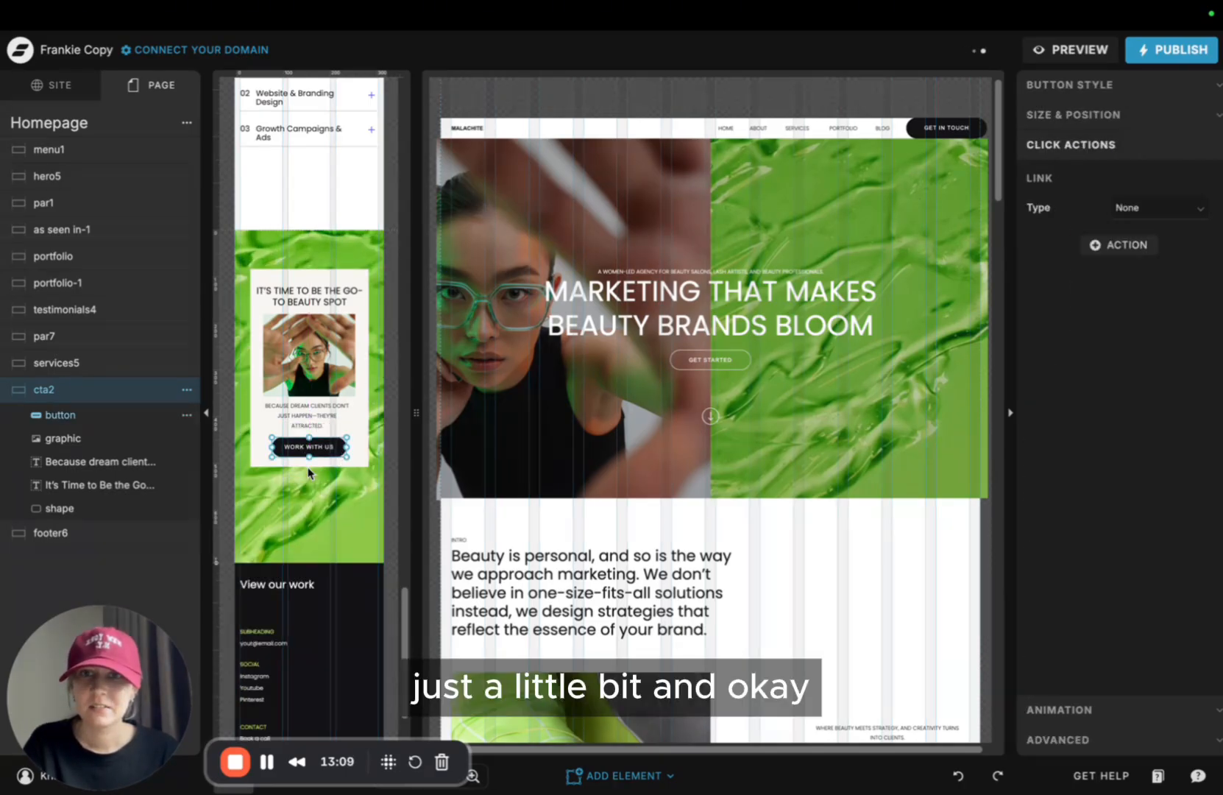
pyautogui.click(309, 477)
pyautogui.click(311, 463)
pyautogui.moveTo(313, 444); pyautogui.dragTo(311, 452)
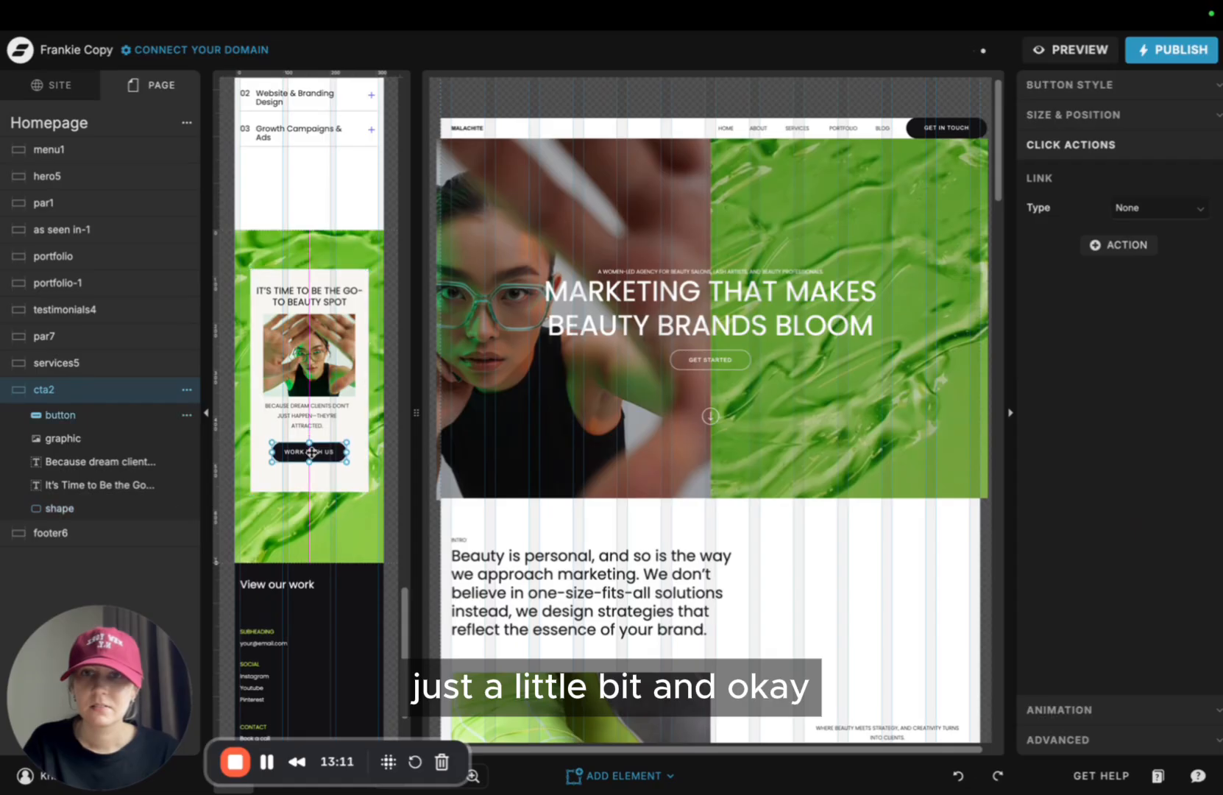
# Center all cta2 elements together vertically on the mobile canvas
pyautogui.click(329, 545)
pyautogui.press('super+a')
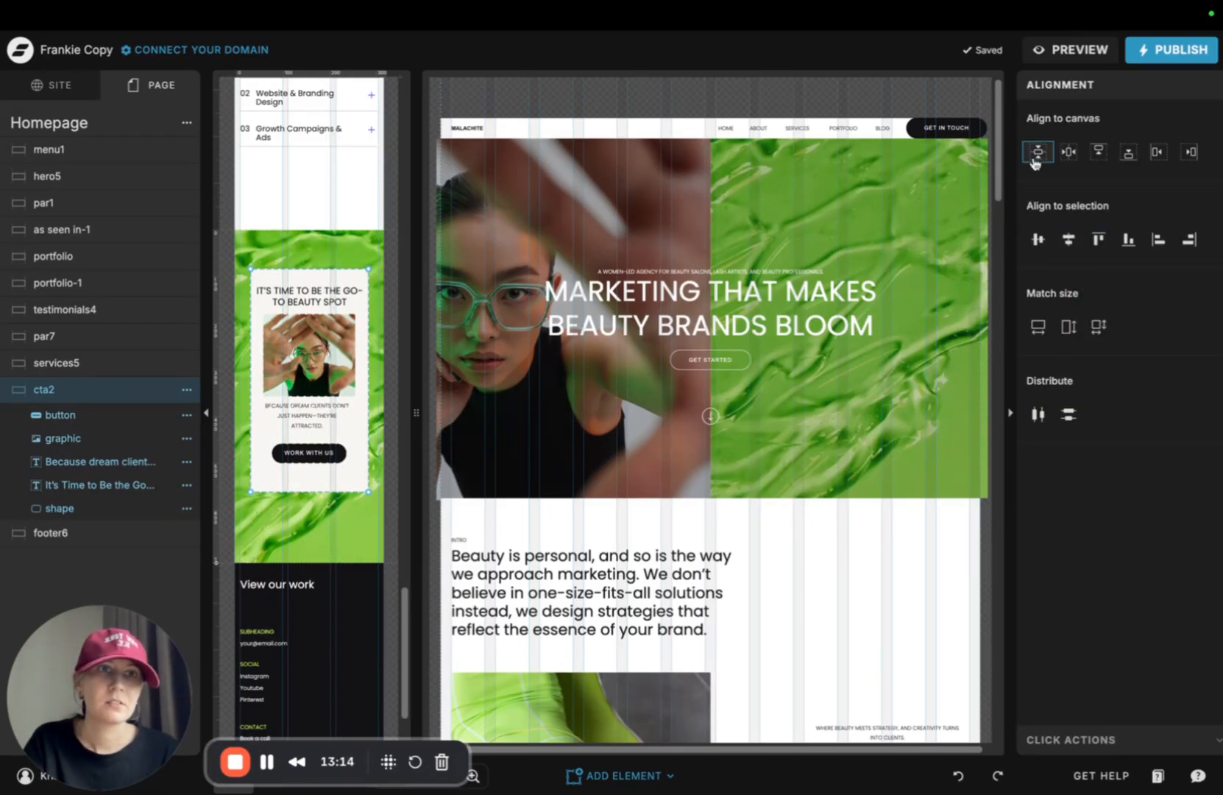
pyautogui.click(1034, 158)
pyautogui.click(318, 259)
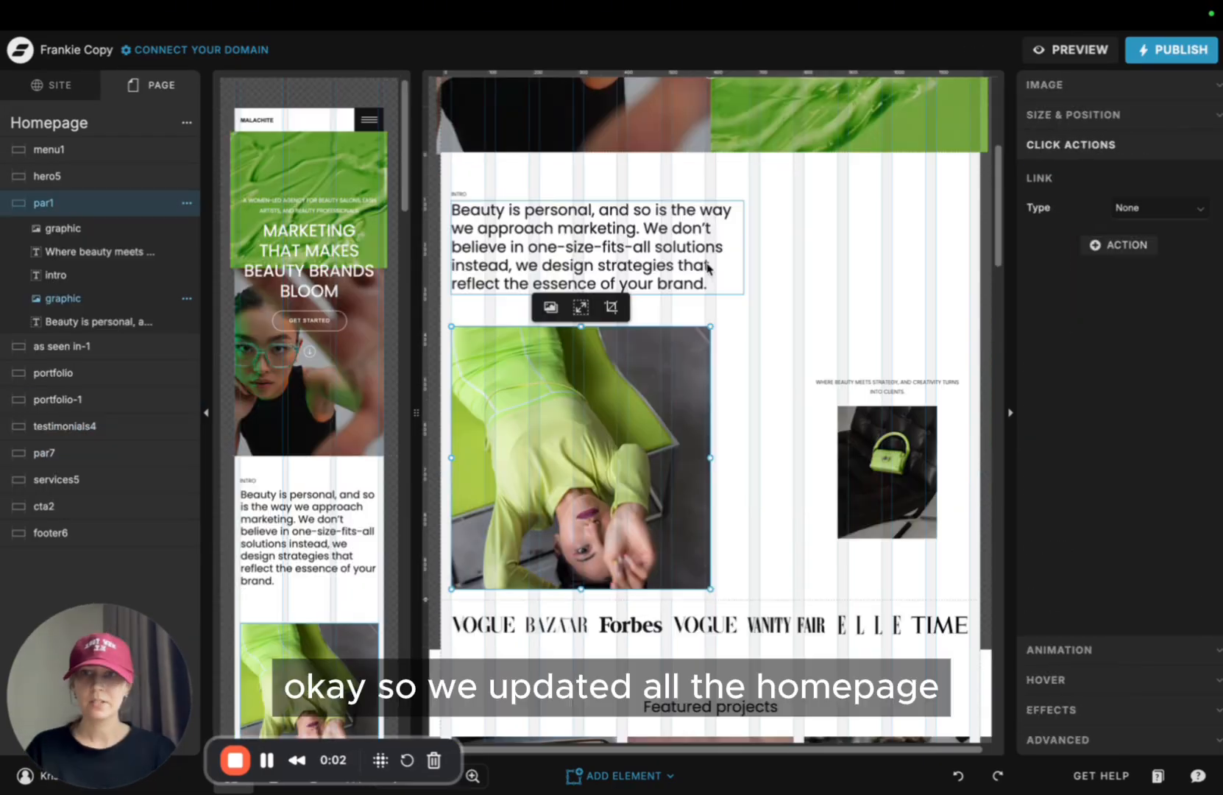
# Link the HOME item in menu1 to the page Homepage, using the Page link type
pyautogui.scroll(5, 708, 269)
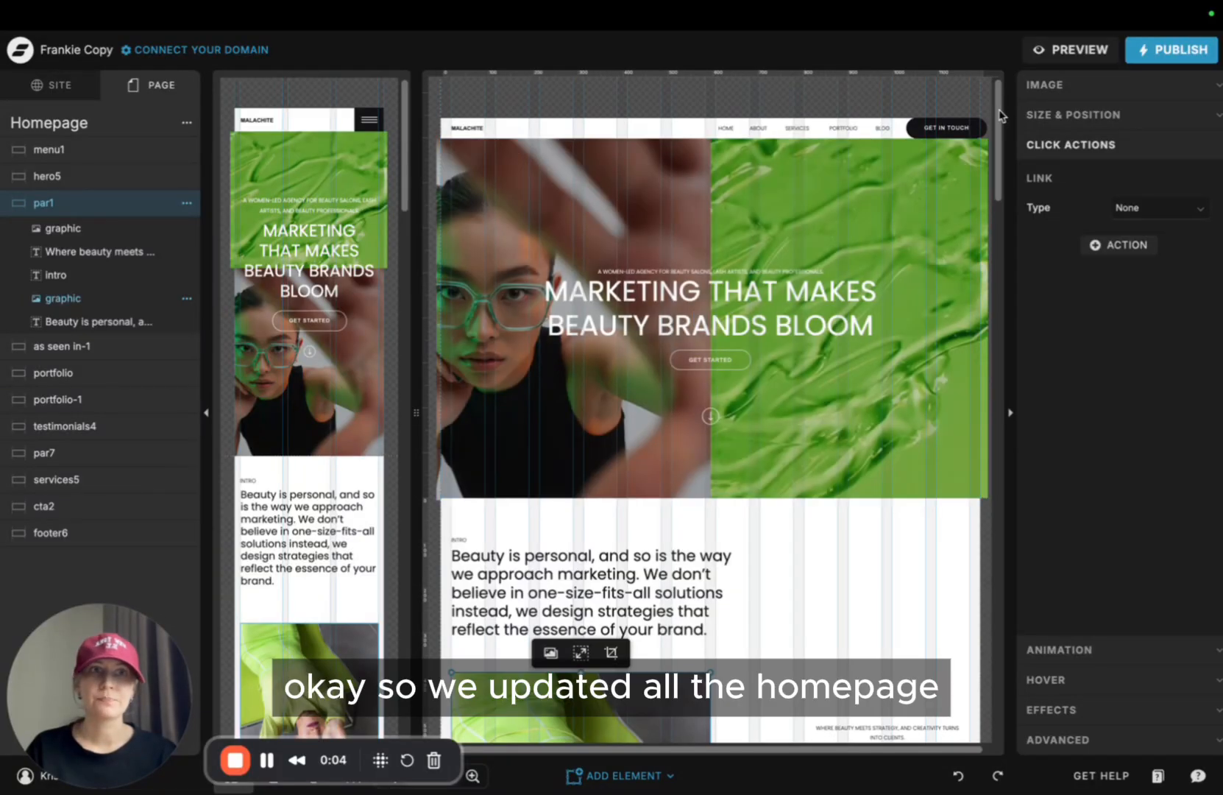
pyautogui.moveTo(1001, 115); pyautogui.dragTo(993, 59)
pyautogui.click(615, 140)
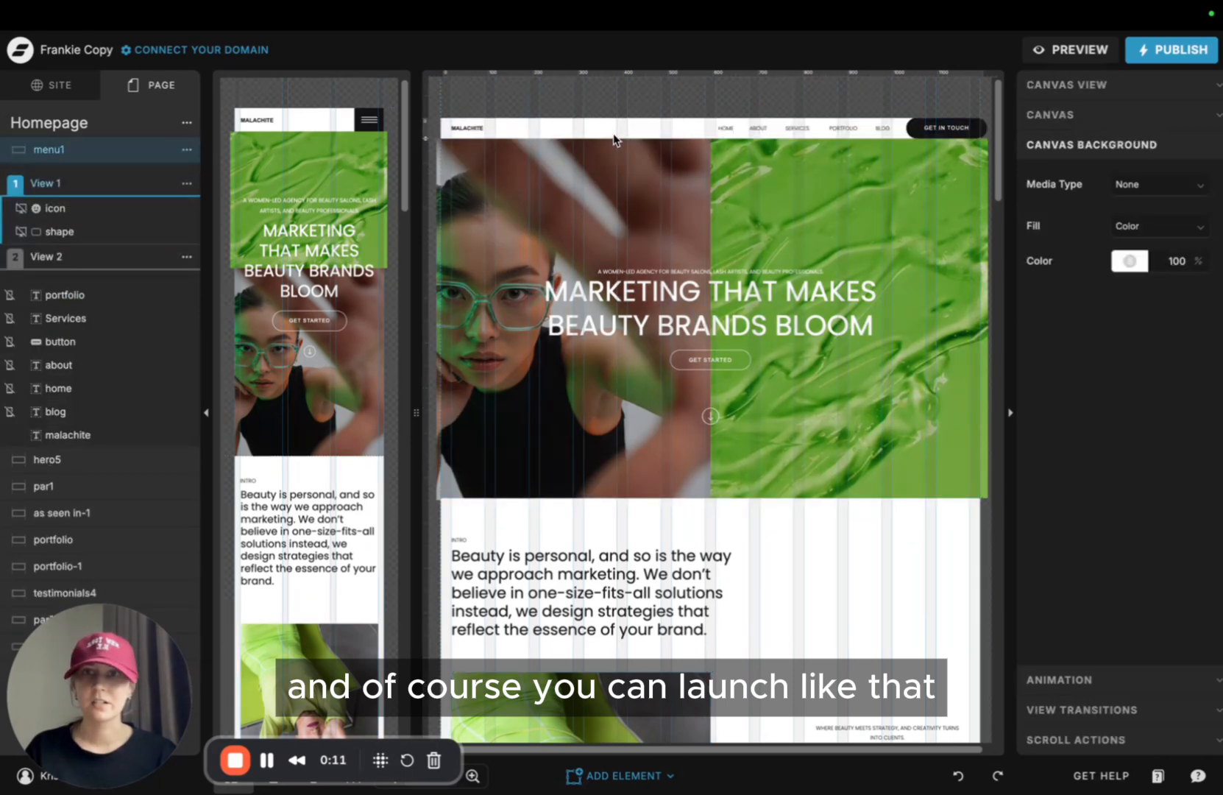
pyautogui.click(466, 128)
pyautogui.click(731, 130)
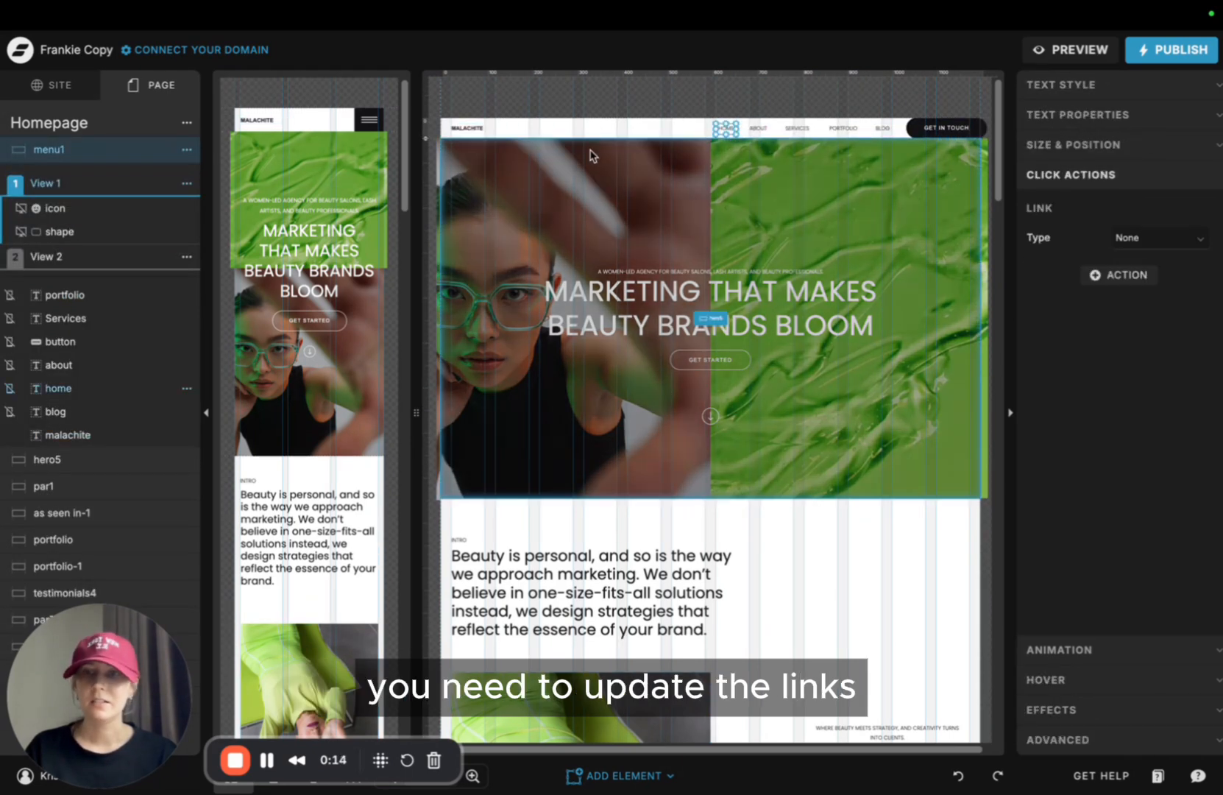
pyautogui.click(1092, 115)
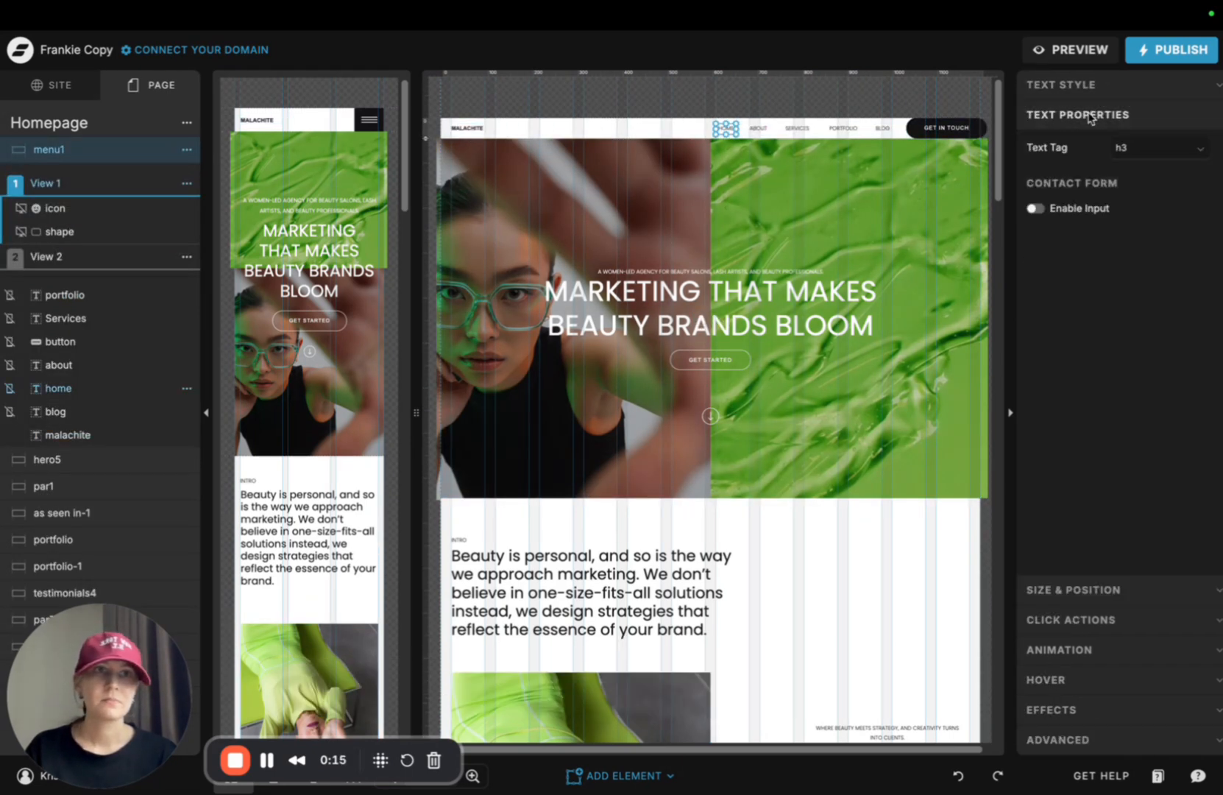
pyautogui.click(1099, 586)
pyautogui.click(1096, 623)
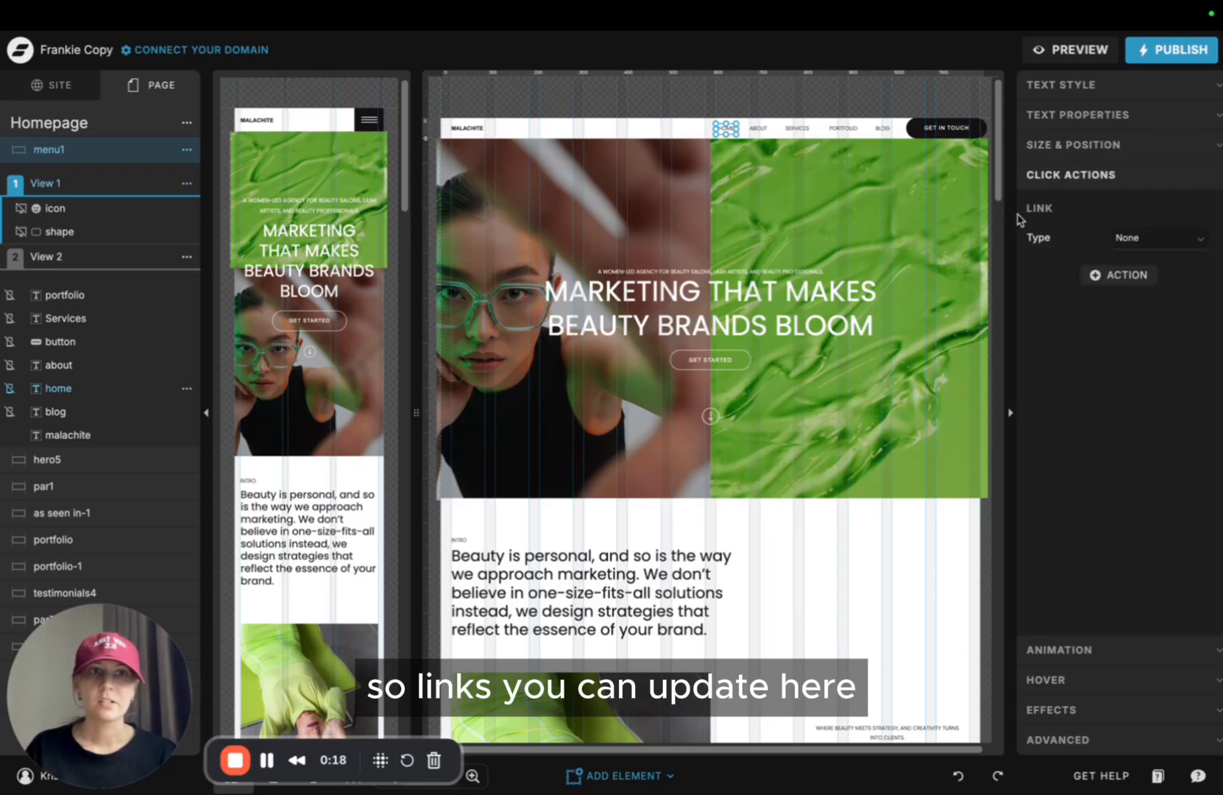
pyautogui.click(1184, 239)
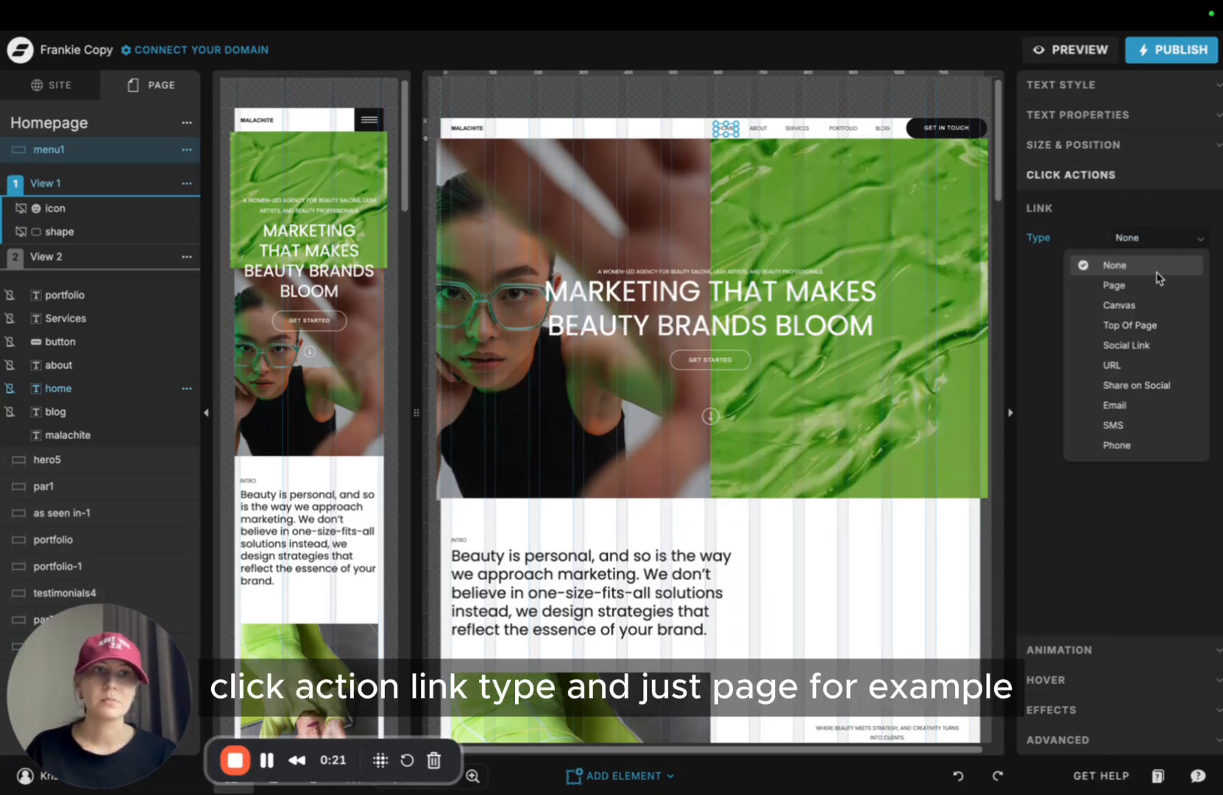
pyautogui.click(1114, 285)
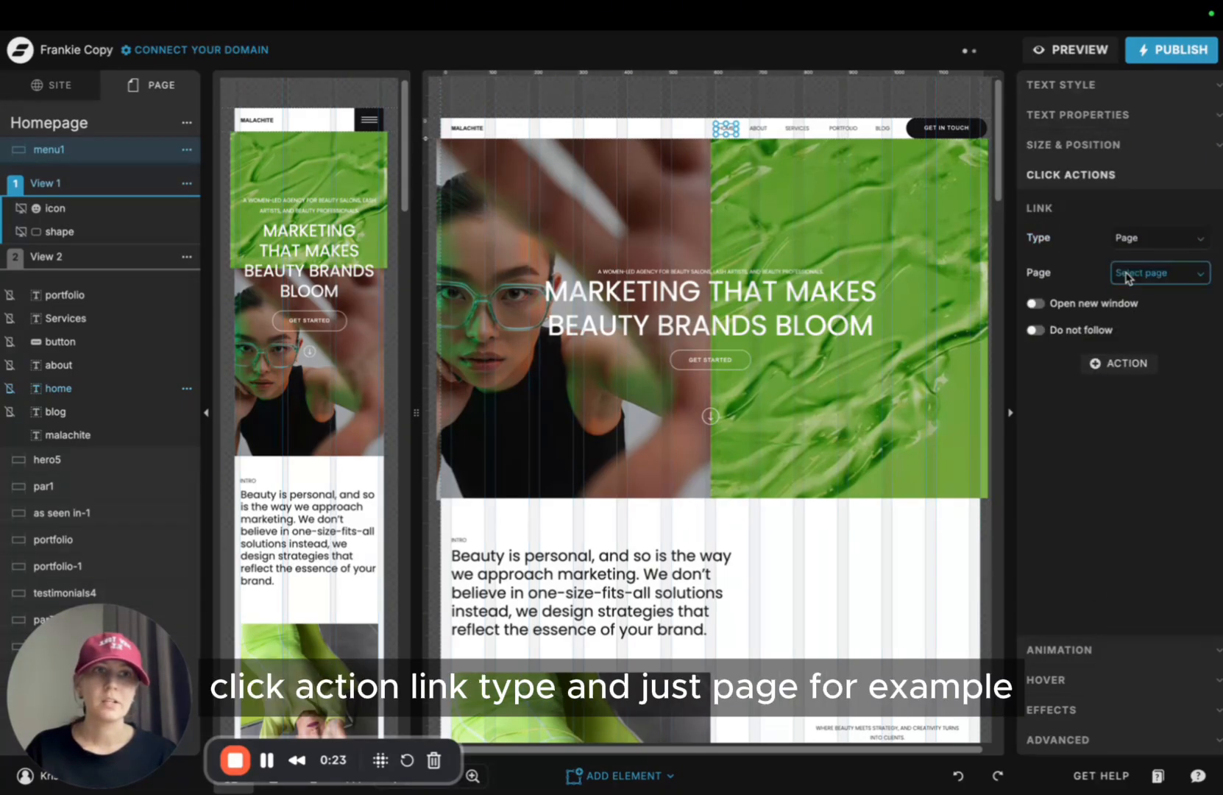
pyautogui.click(1126, 273)
pyautogui.scroll(-3, 1133, 626)
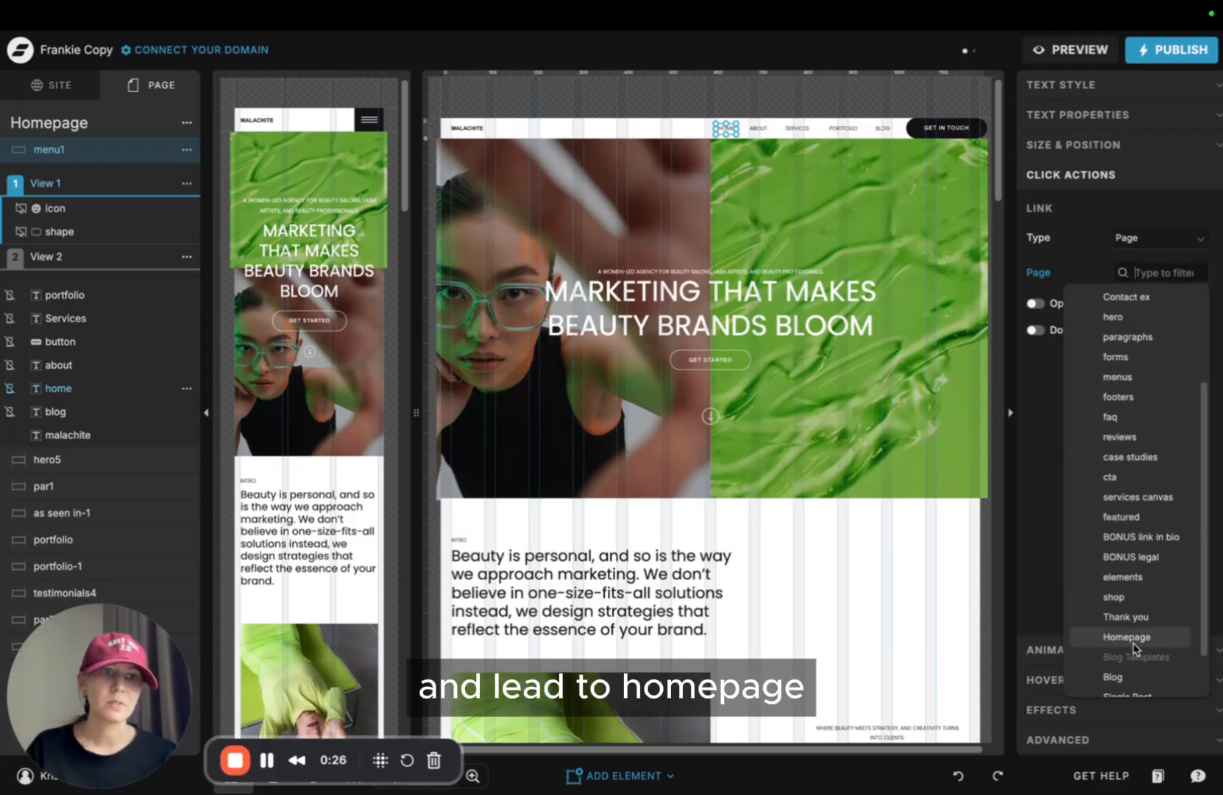
pyautogui.click(1137, 638)
# Link the ABOUT item in menu1 to the page About ex, using the Page link type
pyautogui.click(758, 129)
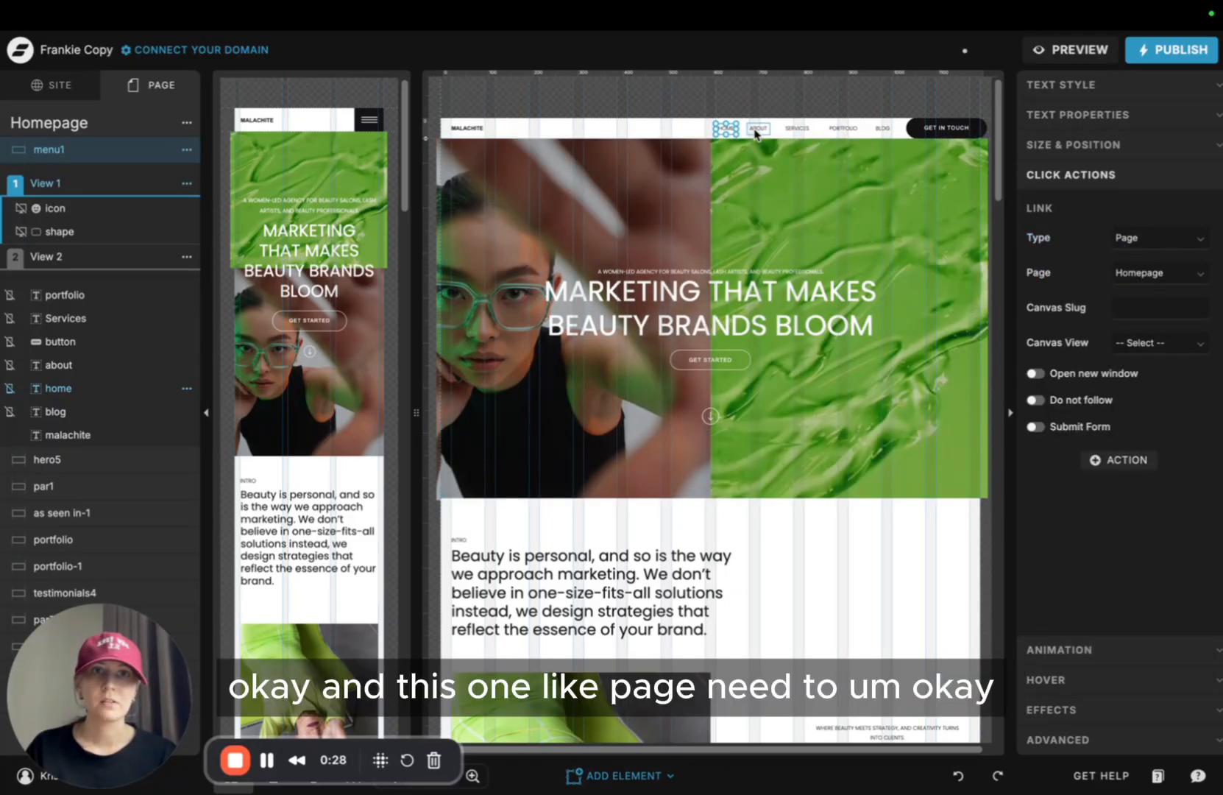
pyautogui.click(1159, 237)
pyautogui.click(1113, 285)
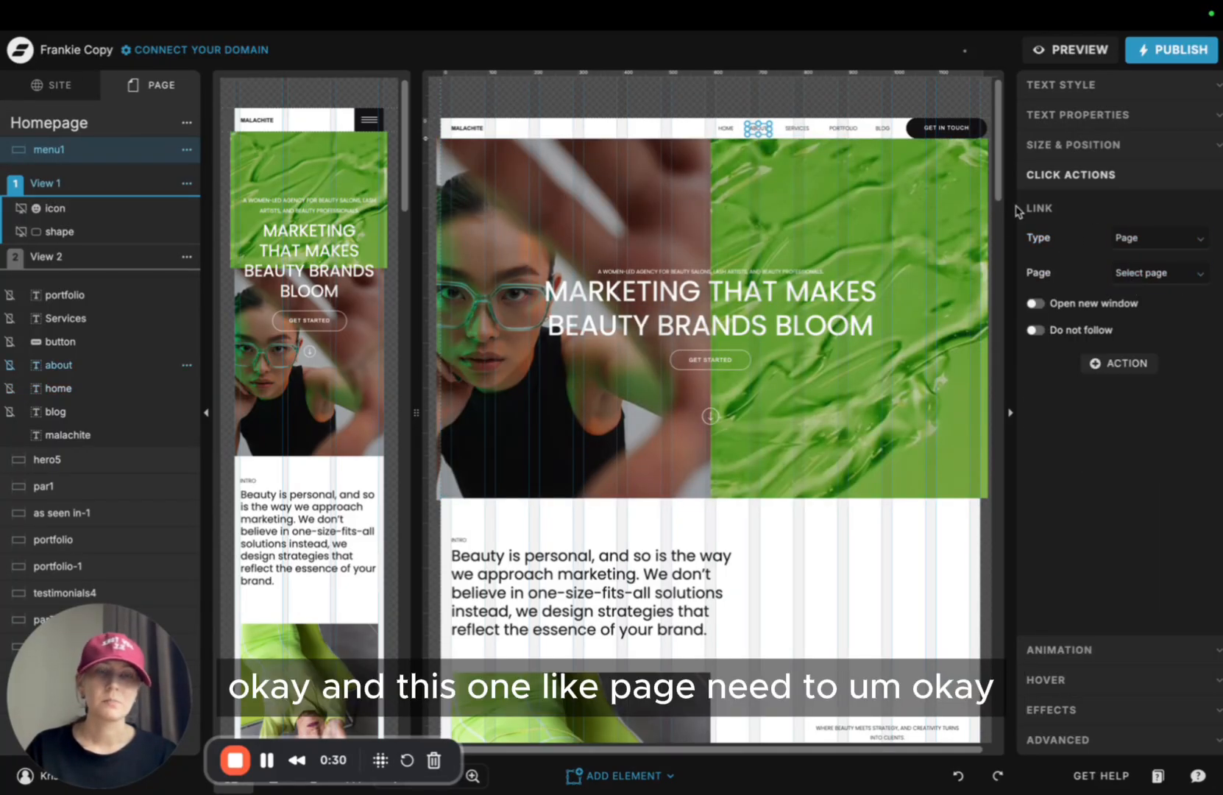
pyautogui.click(1166, 277)
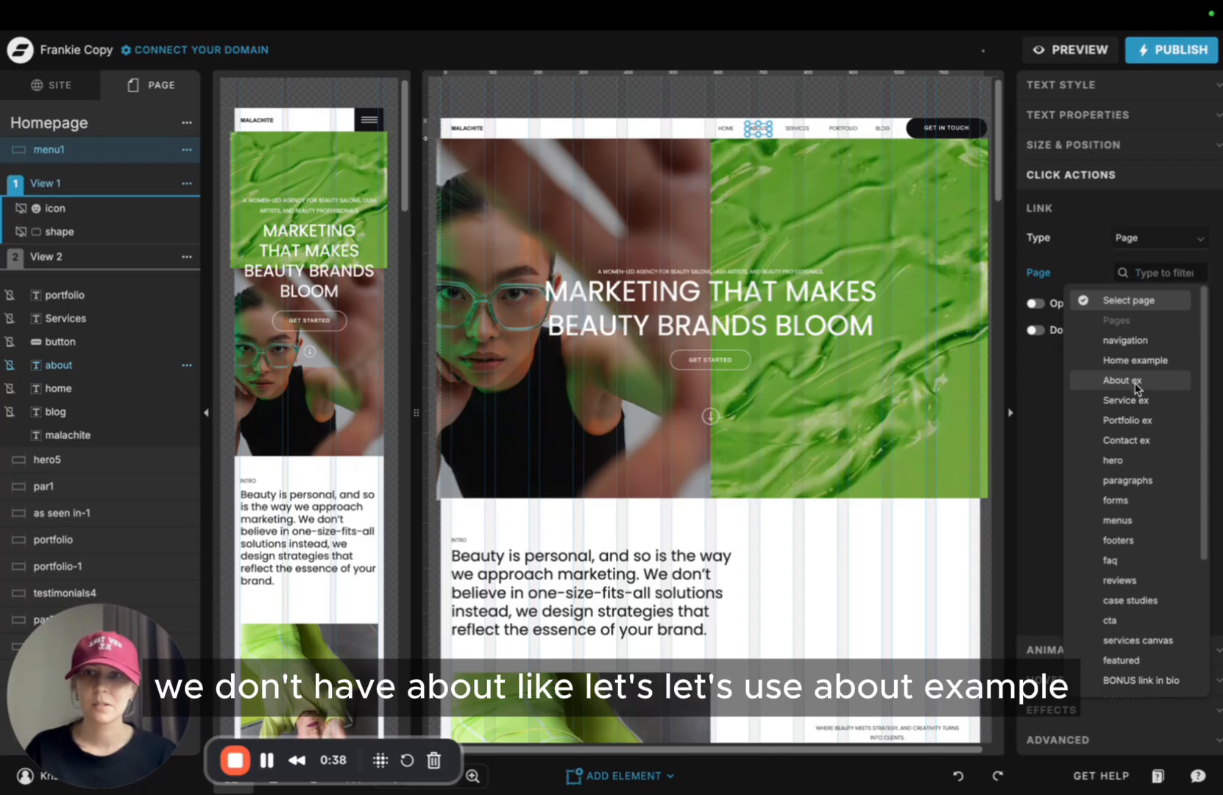
pyautogui.click(1121, 381)
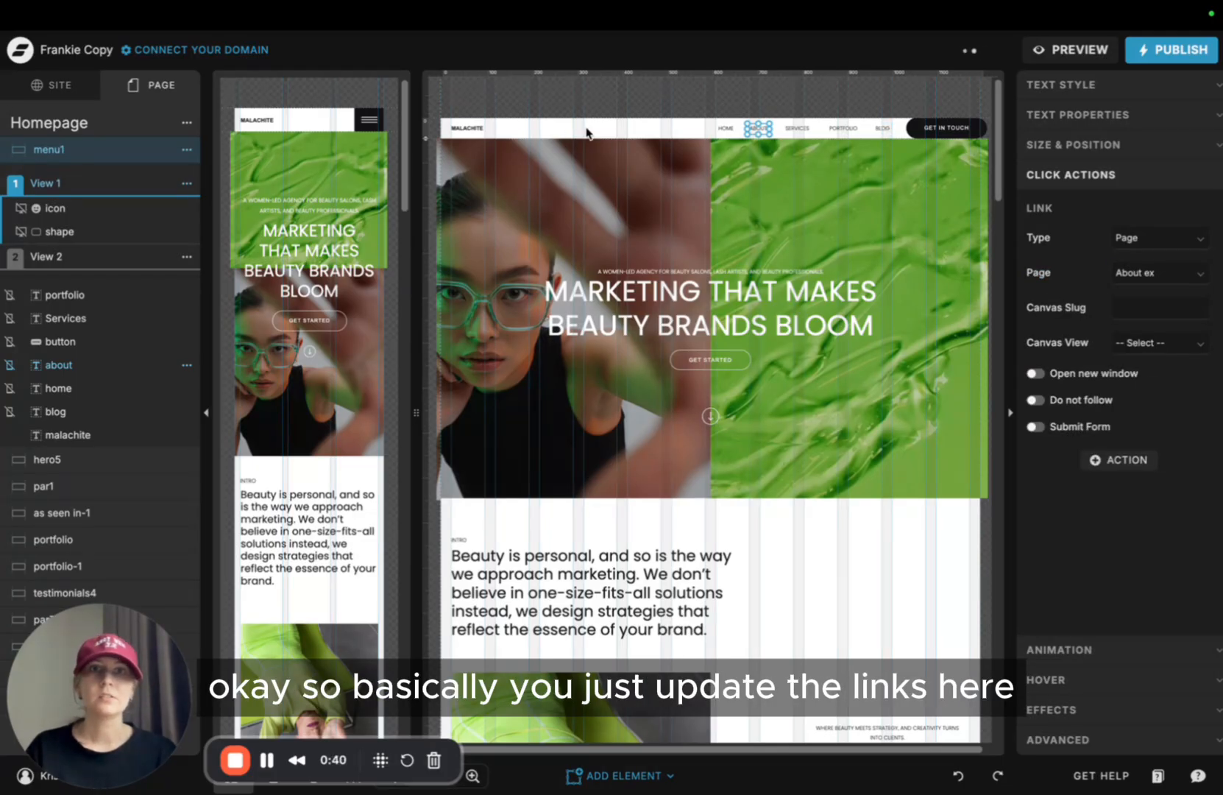
pyautogui.moveTo(611, 123); pyautogui.dragTo(962, 129)
# Check the text tag assigned to the main title in the hero5 canvas
pyautogui.click(896, 275)
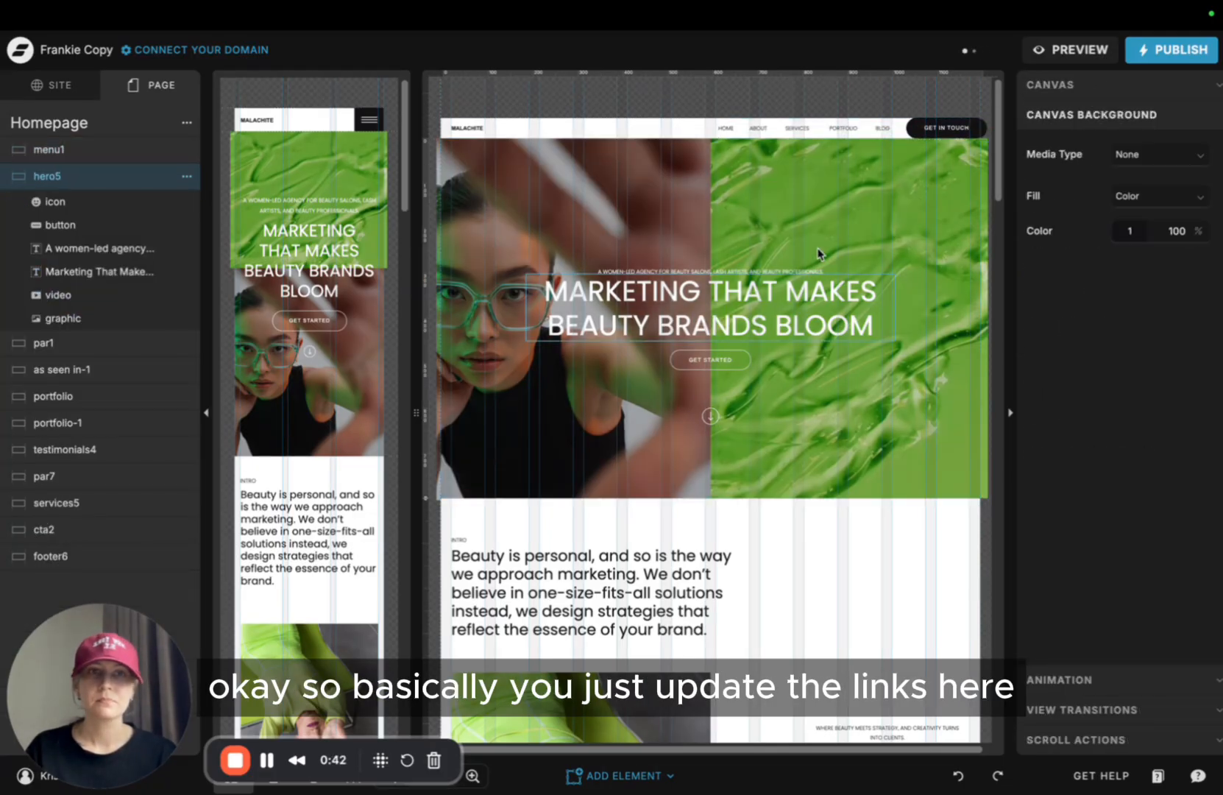
pyautogui.click(627, 324)
pyautogui.click(1080, 92)
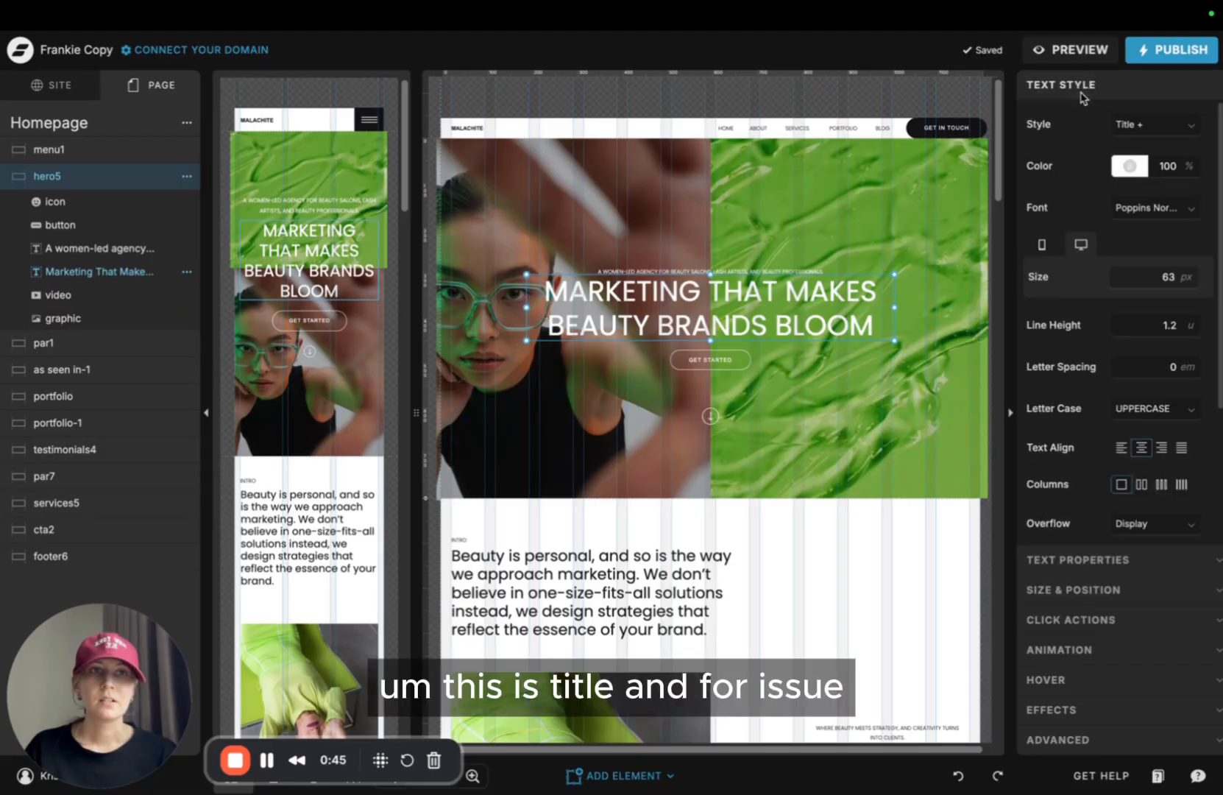
pyautogui.click(1084, 560)
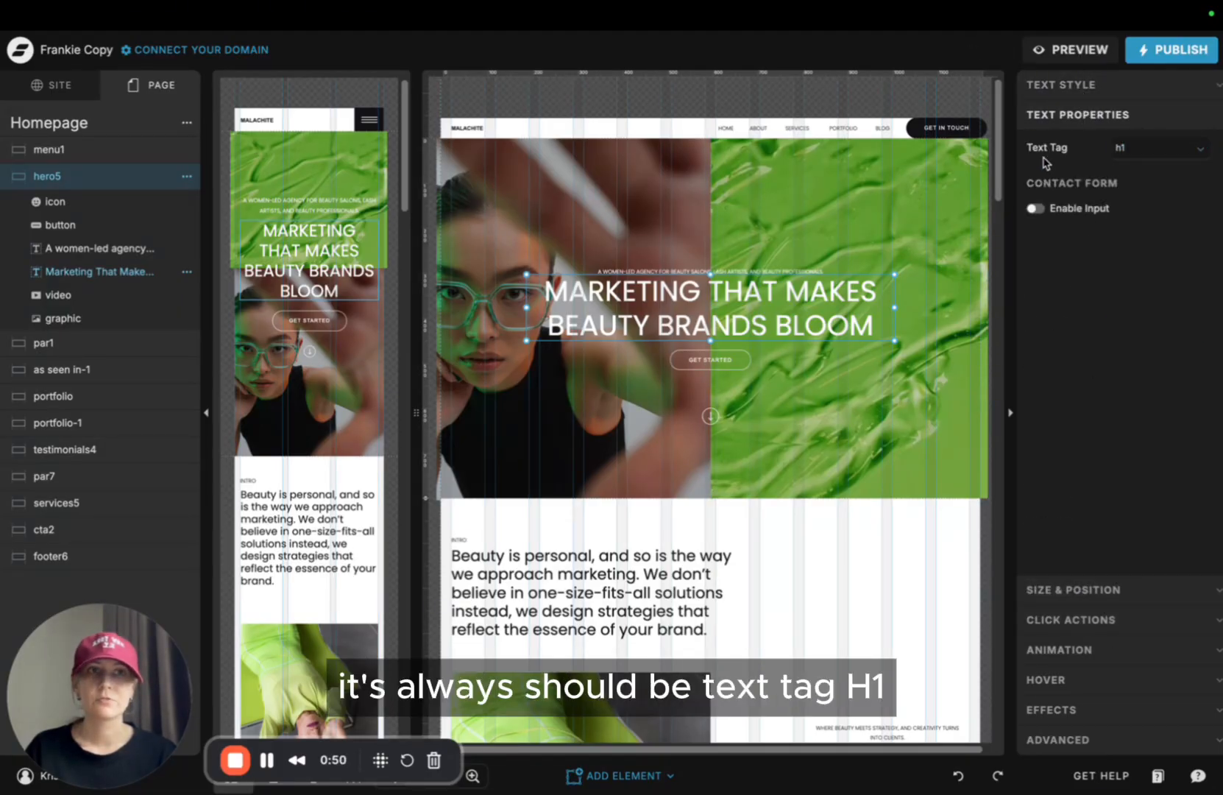
pyautogui.click(1138, 152)
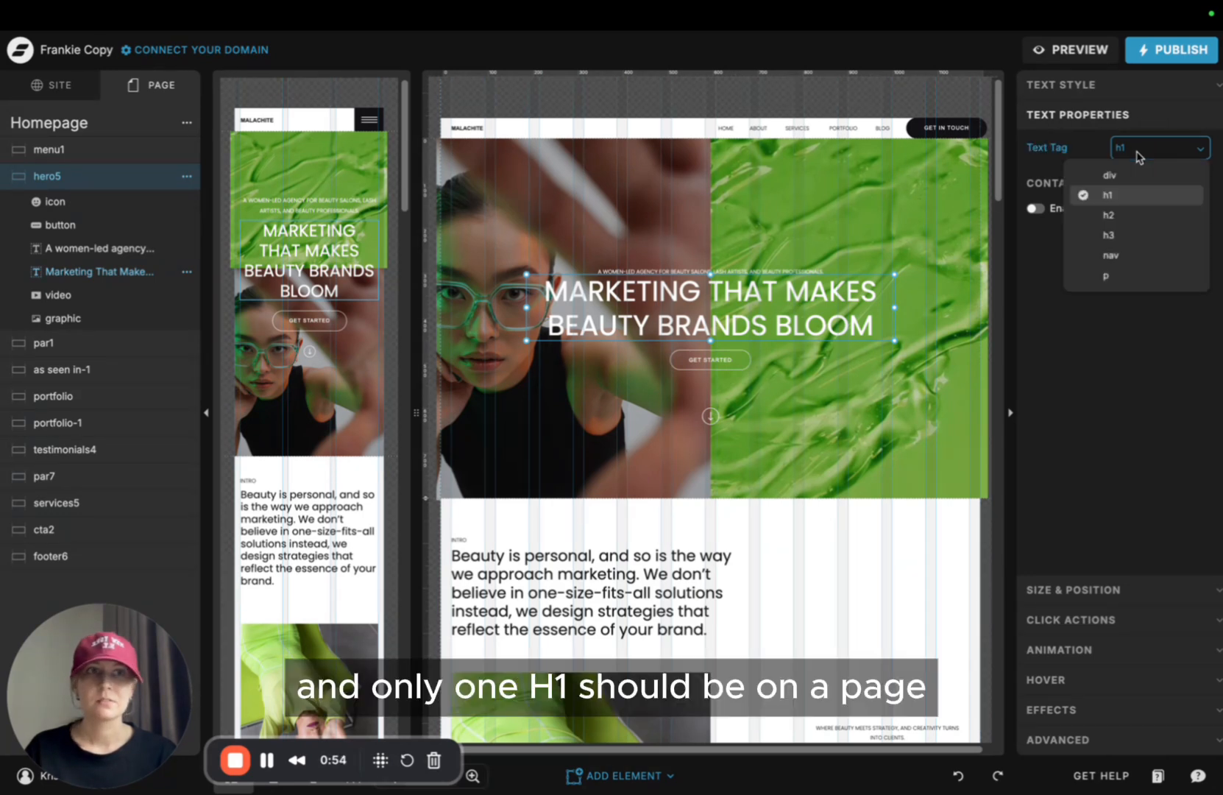
pyautogui.click(1052, 155)
# Check the text tags of the par1 intro statement and the Featured projects heading in the portfolio canvas
pyautogui.scroll(-4, 747, 277)
pyautogui.click(609, 258)
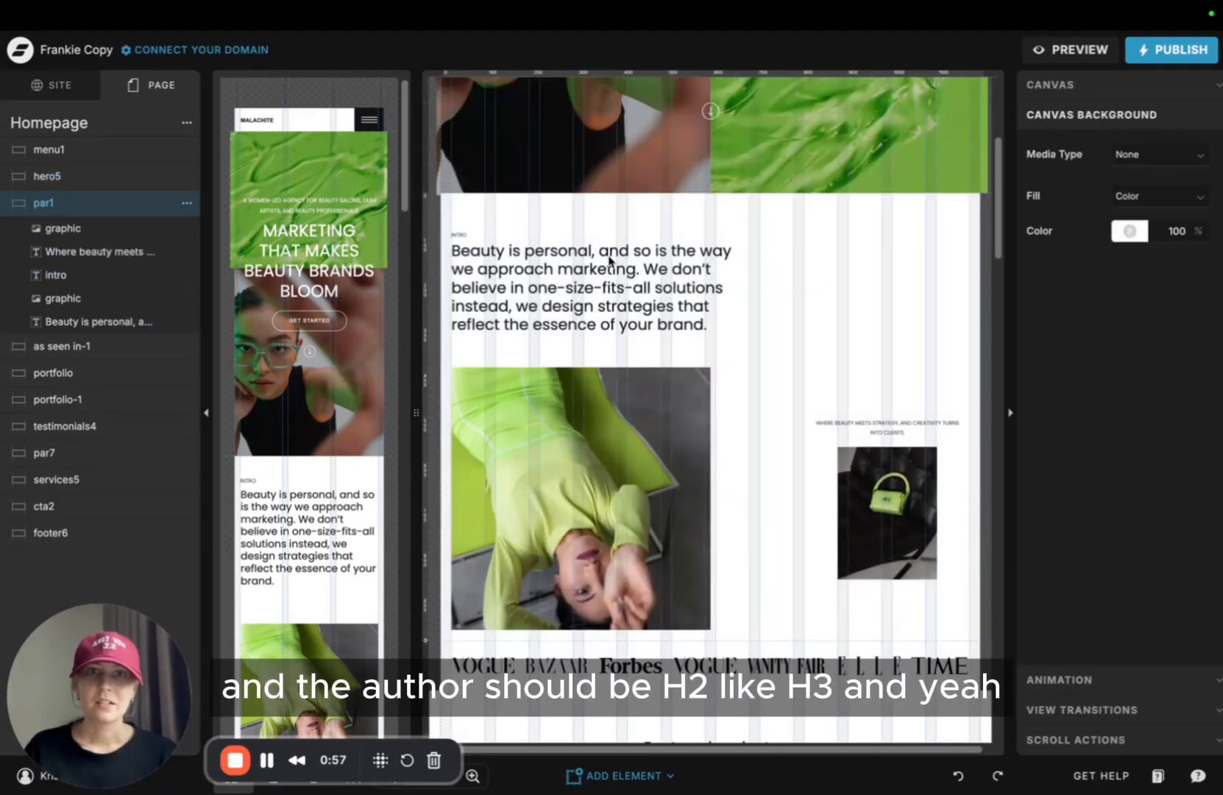
pyautogui.click(609, 259)
pyautogui.scroll(-5, 673, 419)
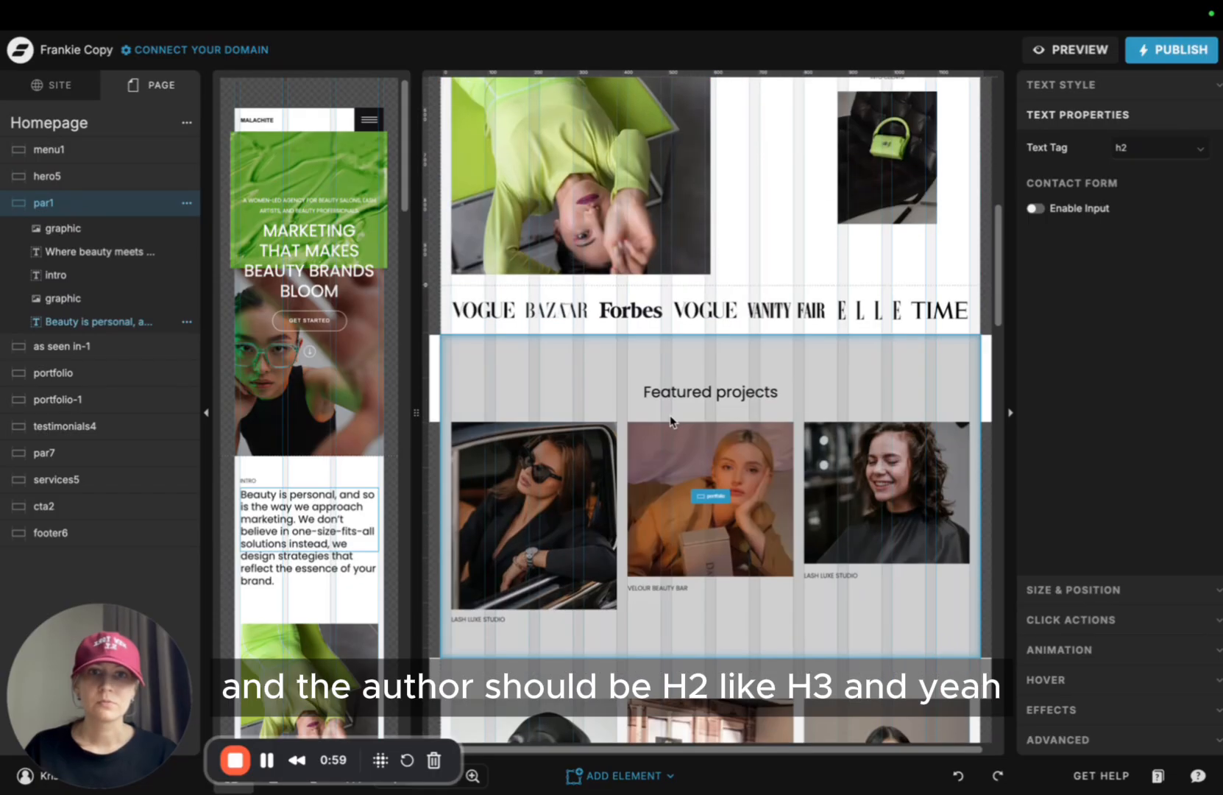
pyautogui.click(703, 399)
pyautogui.click(704, 398)
# Check the text tags of the ABOUT US subheading in par7 and the What We Do Best heading in services5
pyautogui.scroll(-10, 708, 358)
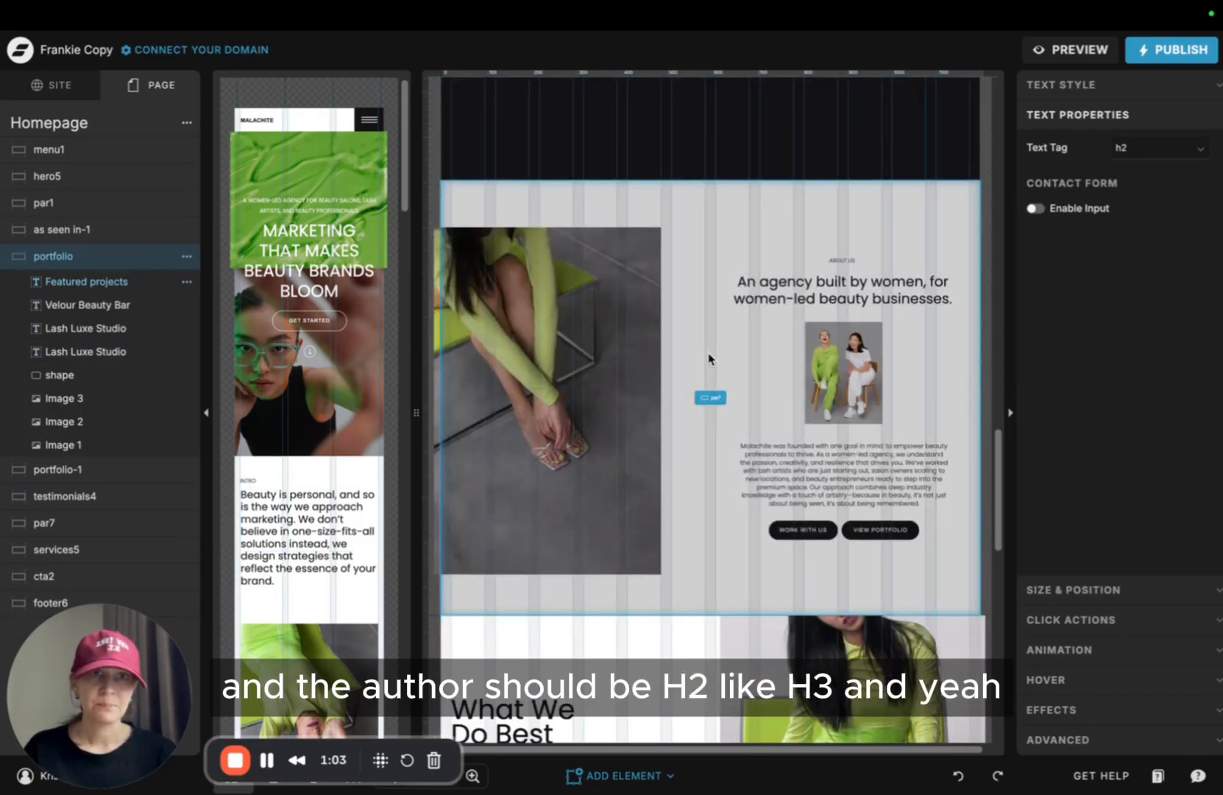
pyautogui.click(844, 261)
pyautogui.click(845, 262)
pyautogui.click(1149, 152)
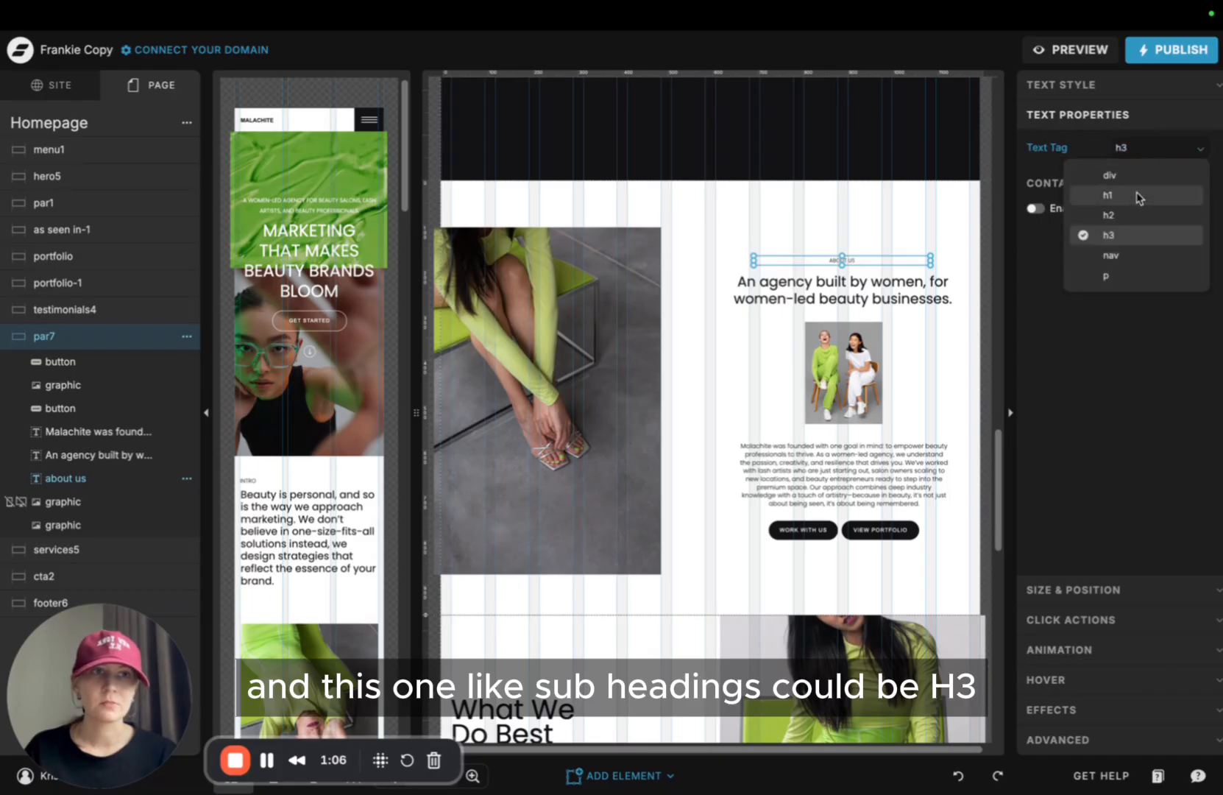
pyautogui.click(745, 233)
pyautogui.scroll(-5, 743, 243)
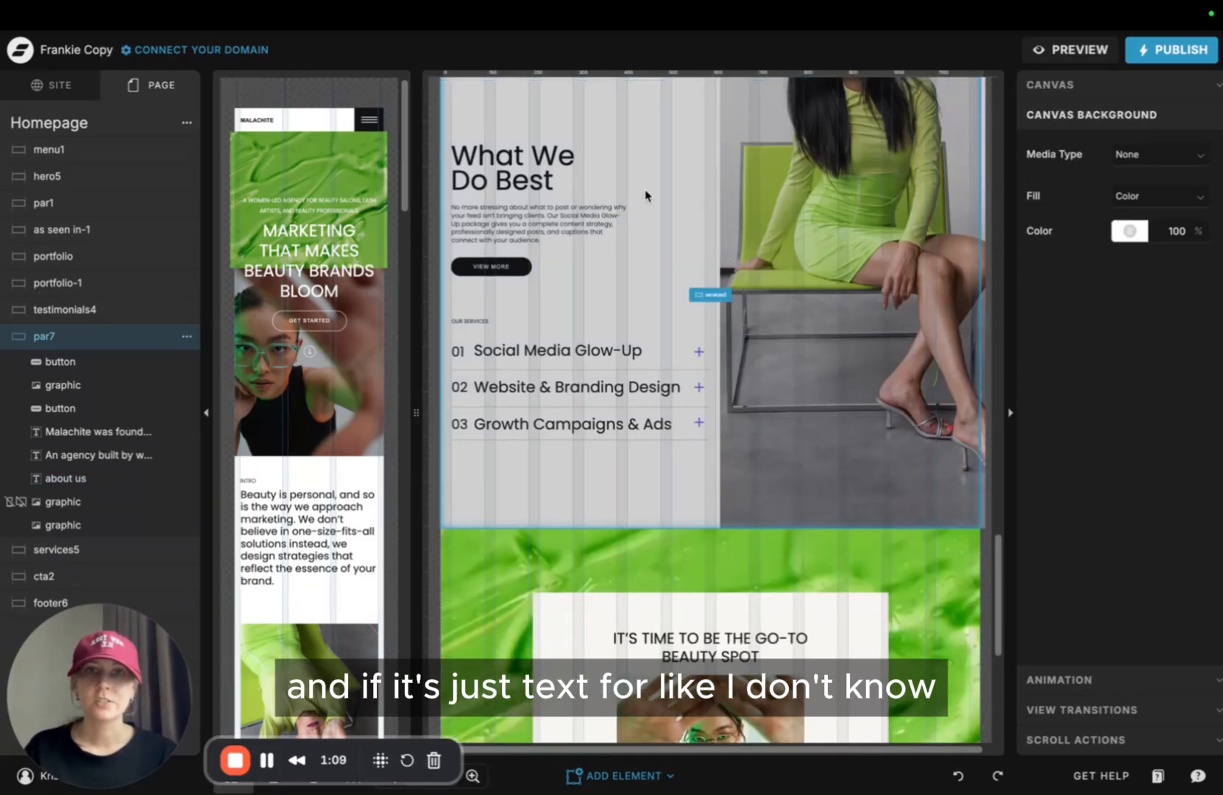
pyautogui.click(595, 181)
pyautogui.click(479, 156)
pyautogui.click(627, 168)
pyautogui.scroll(-2, 626, 166)
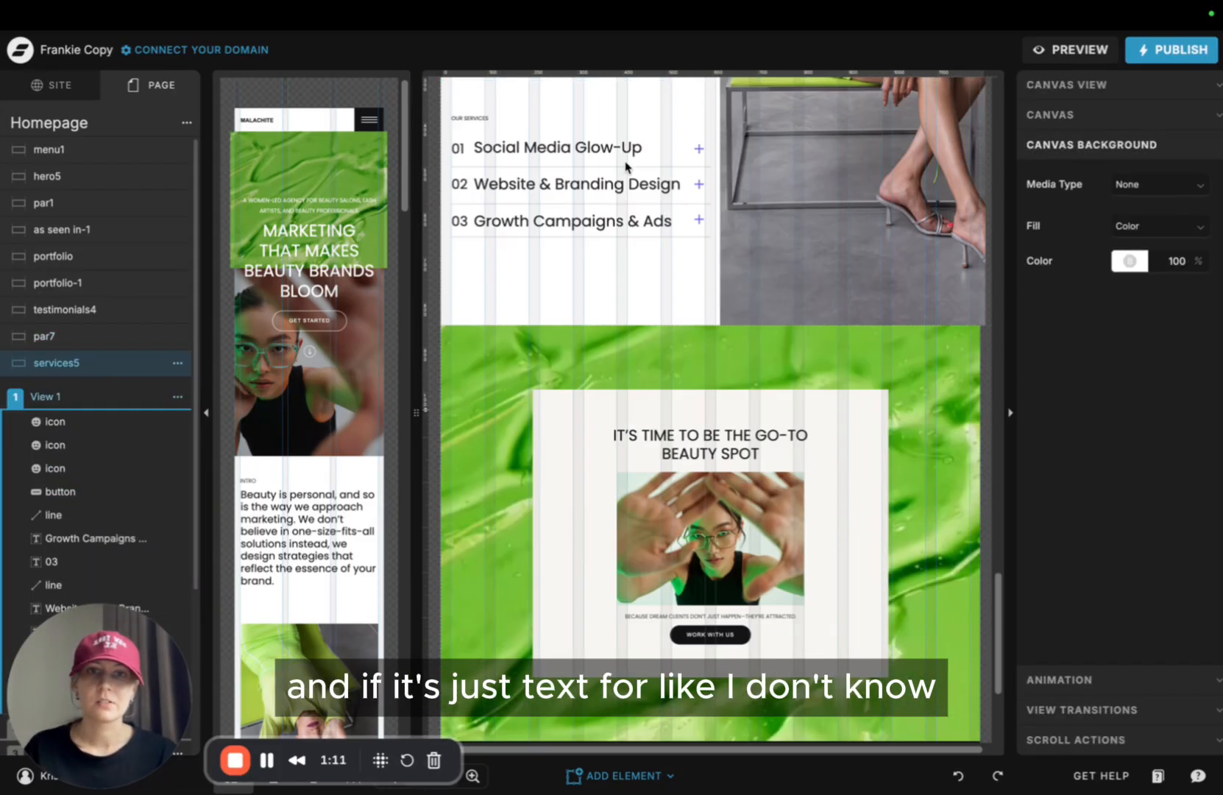
# Add the Marquee canvas from the current site's Elements page to the Homepage and place it directly below portfolio-1
pyautogui.scroll(10, 626, 165)
pyautogui.click(134, 124)
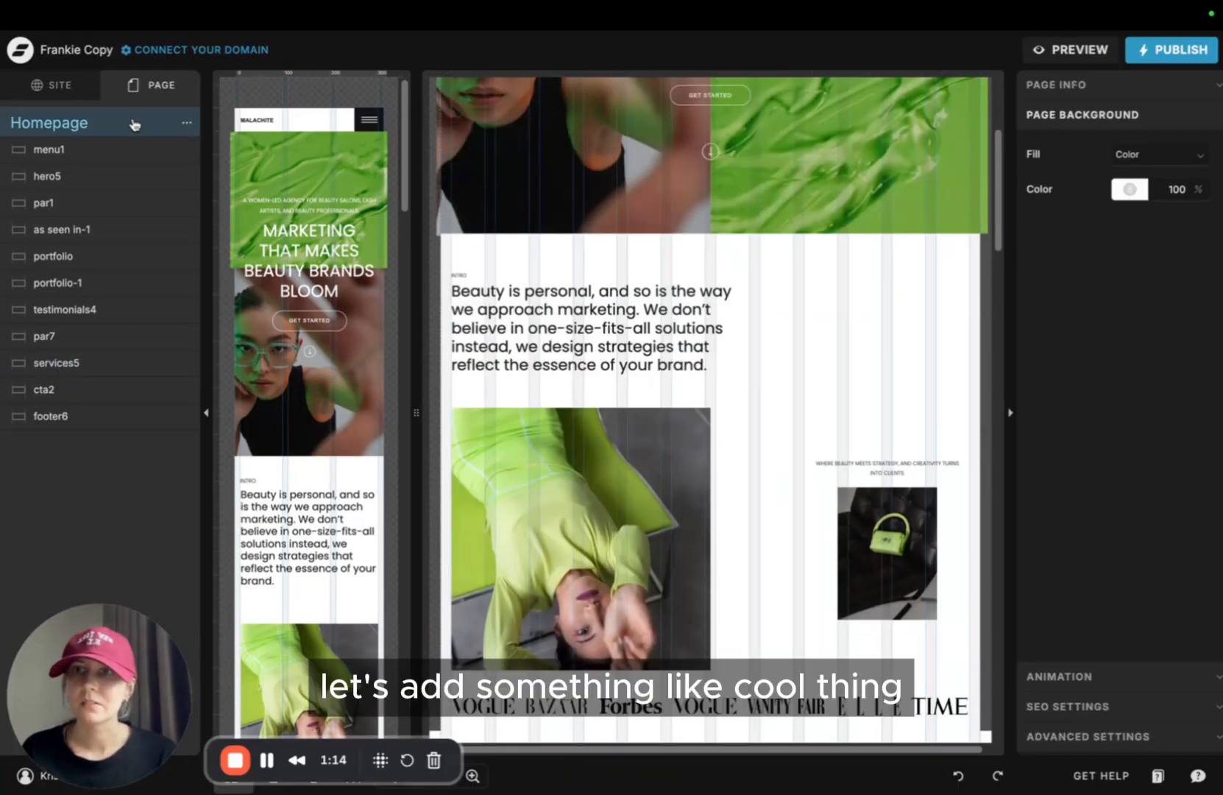
pyautogui.click(185, 127)
pyautogui.scroll(-4, 155, 415)
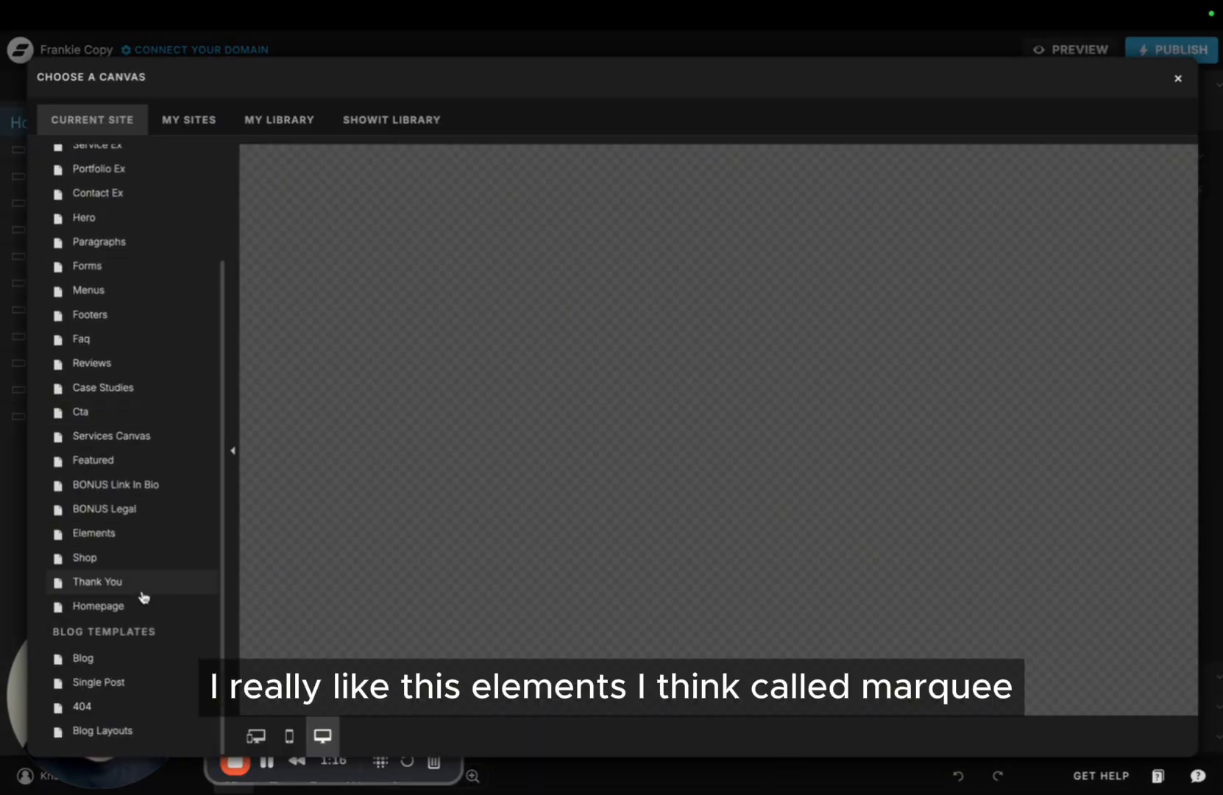
pyautogui.click(109, 530)
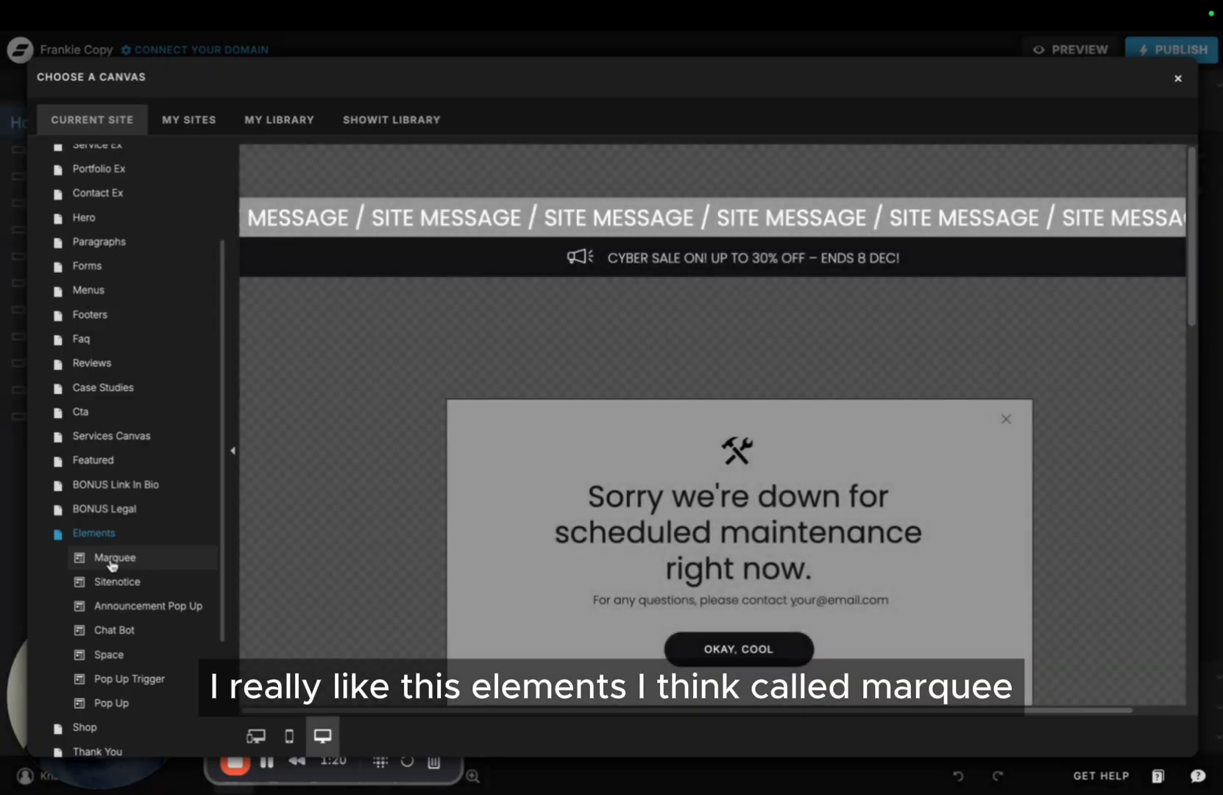
pyautogui.click(115, 561)
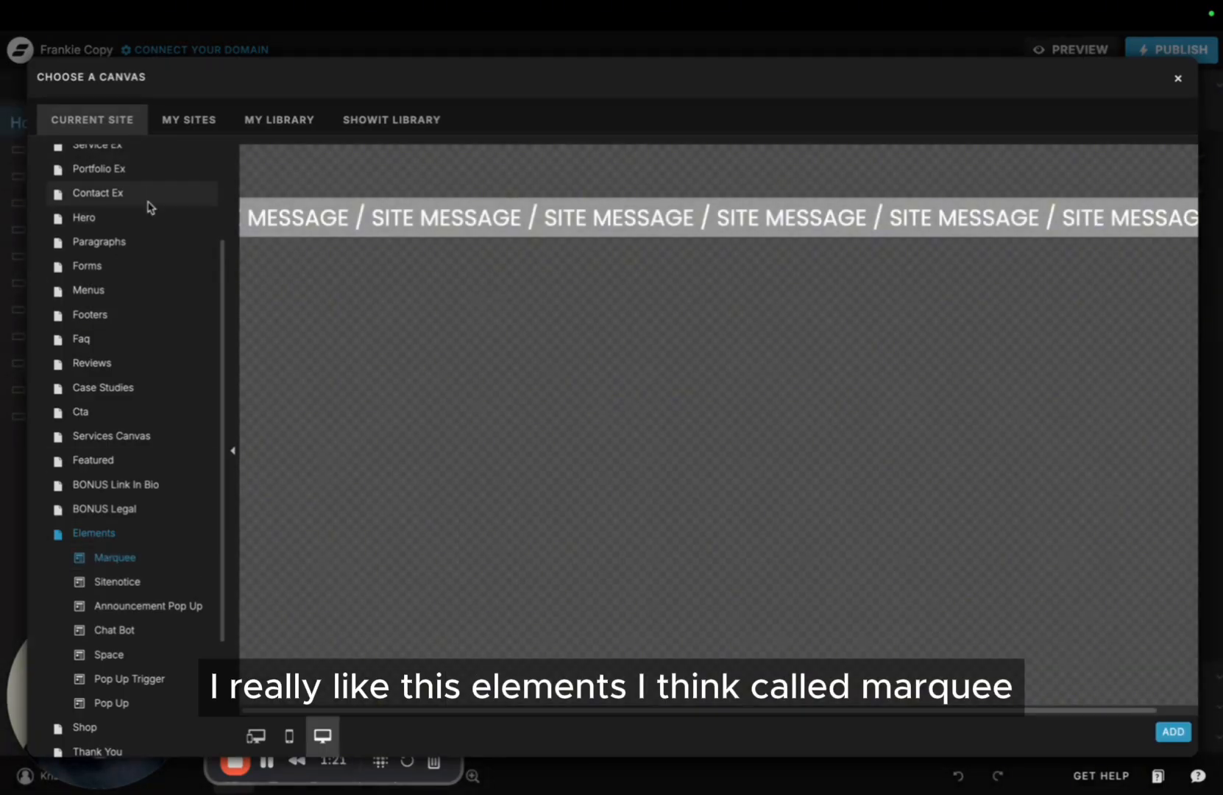
pyautogui.click(1173, 733)
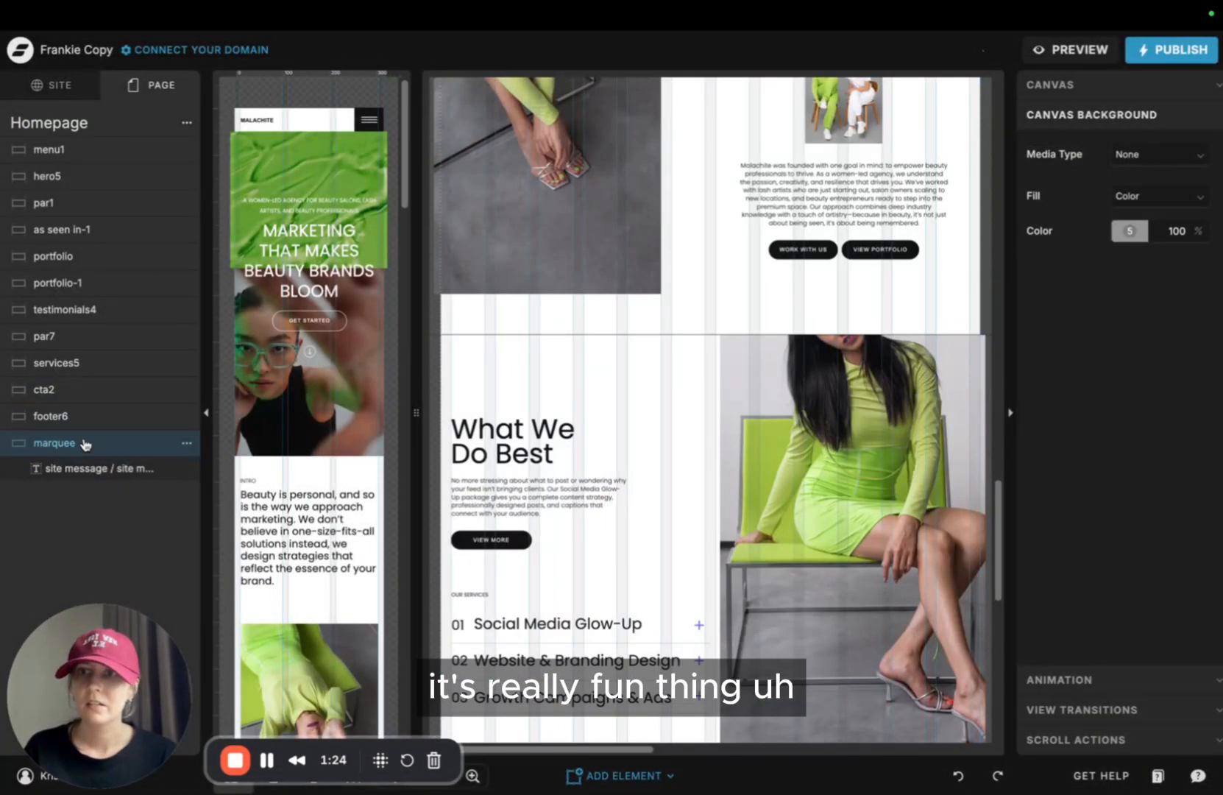
pyautogui.moveTo(84, 443); pyautogui.dragTo(90, 308)
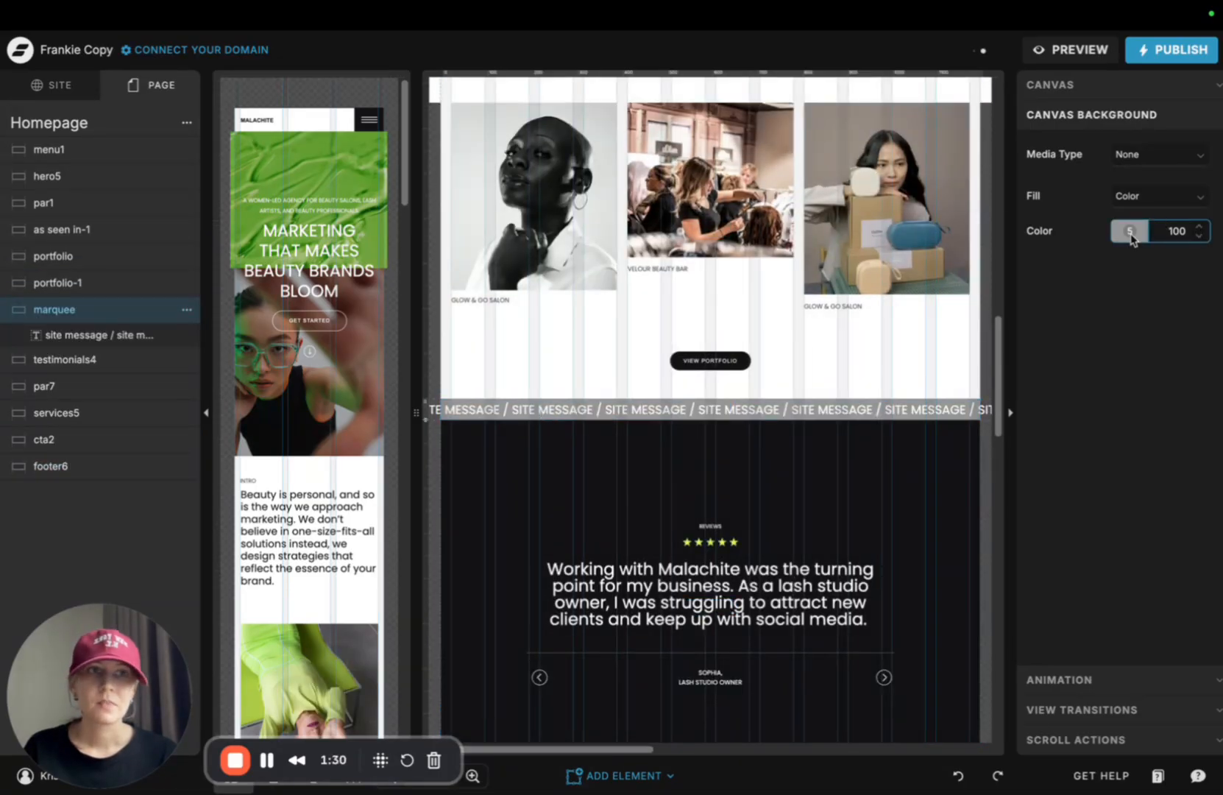
# Try color style 3, the purple 6663FD, as the marquee canvas background
pyautogui.click(1130, 231)
pyautogui.click(872, 279)
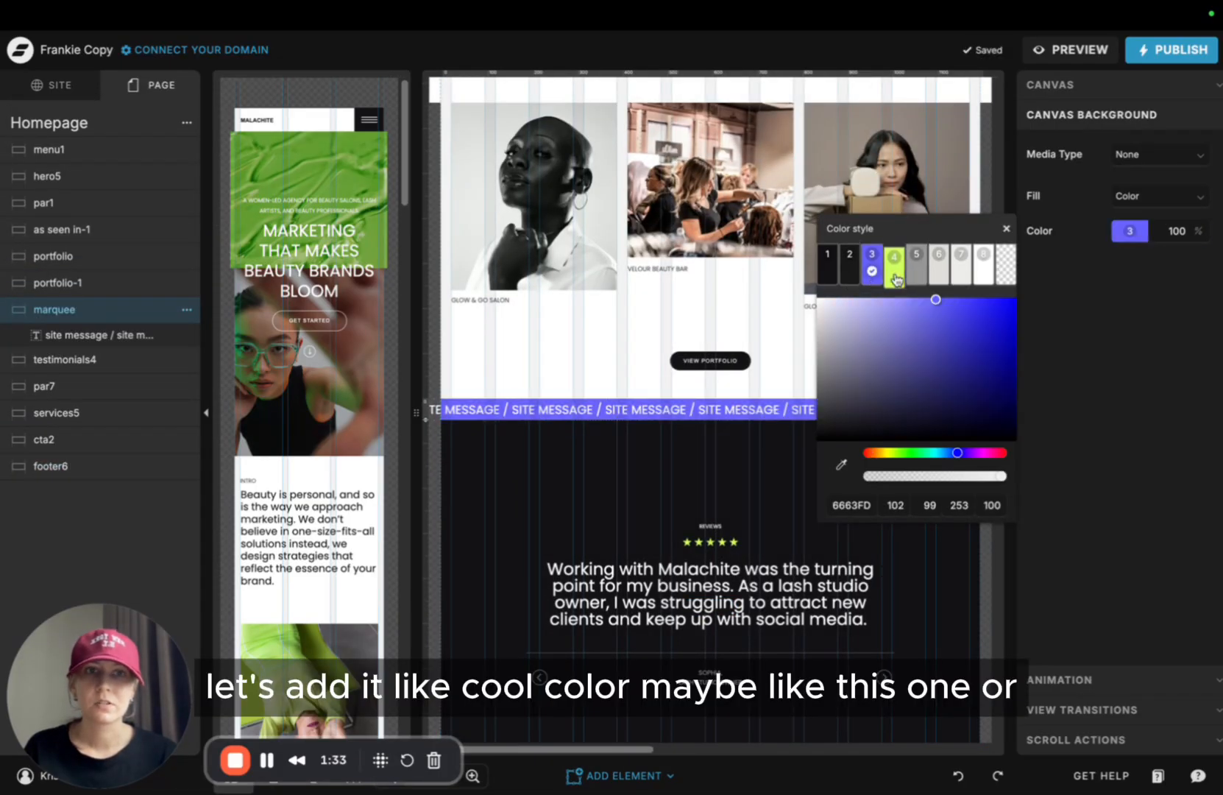
pyautogui.click(629, 434)
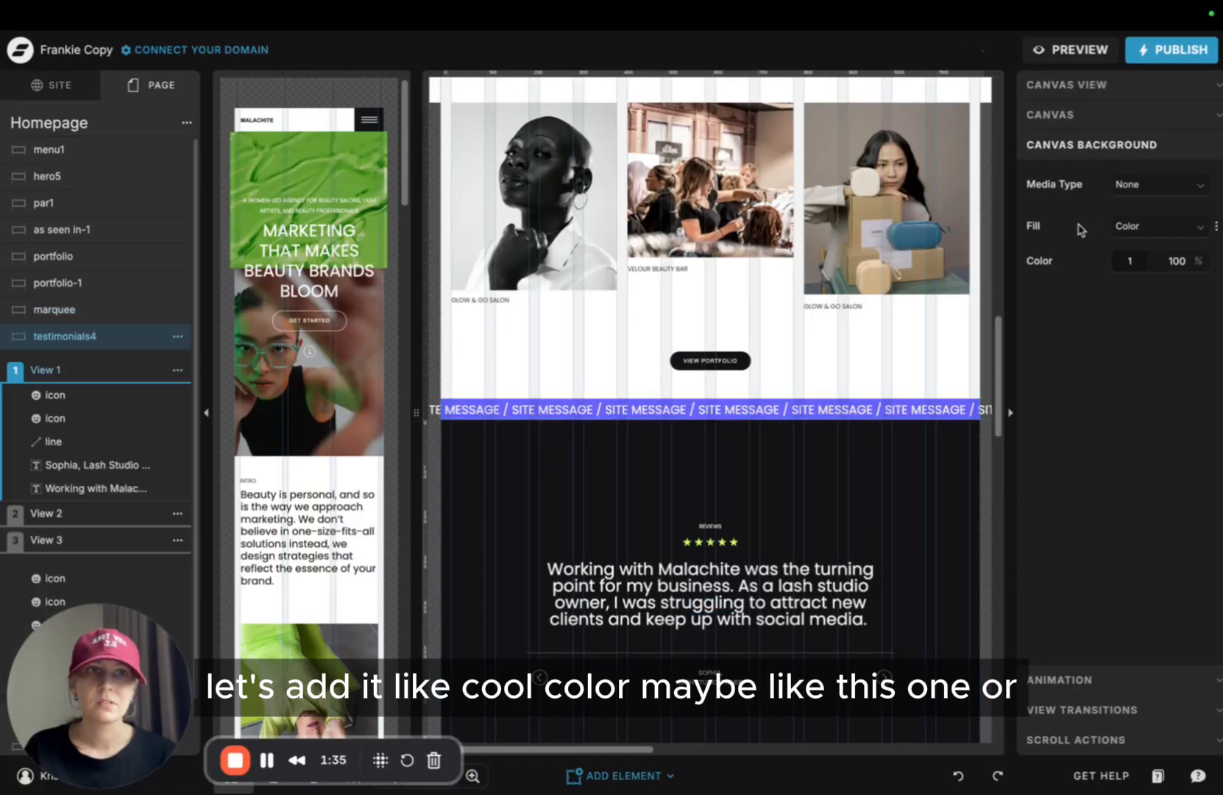
# Set the marquee canvas background to color style 4, the lime green CEFF5F
pyautogui.click(887, 408)
pyautogui.click(1051, 94)
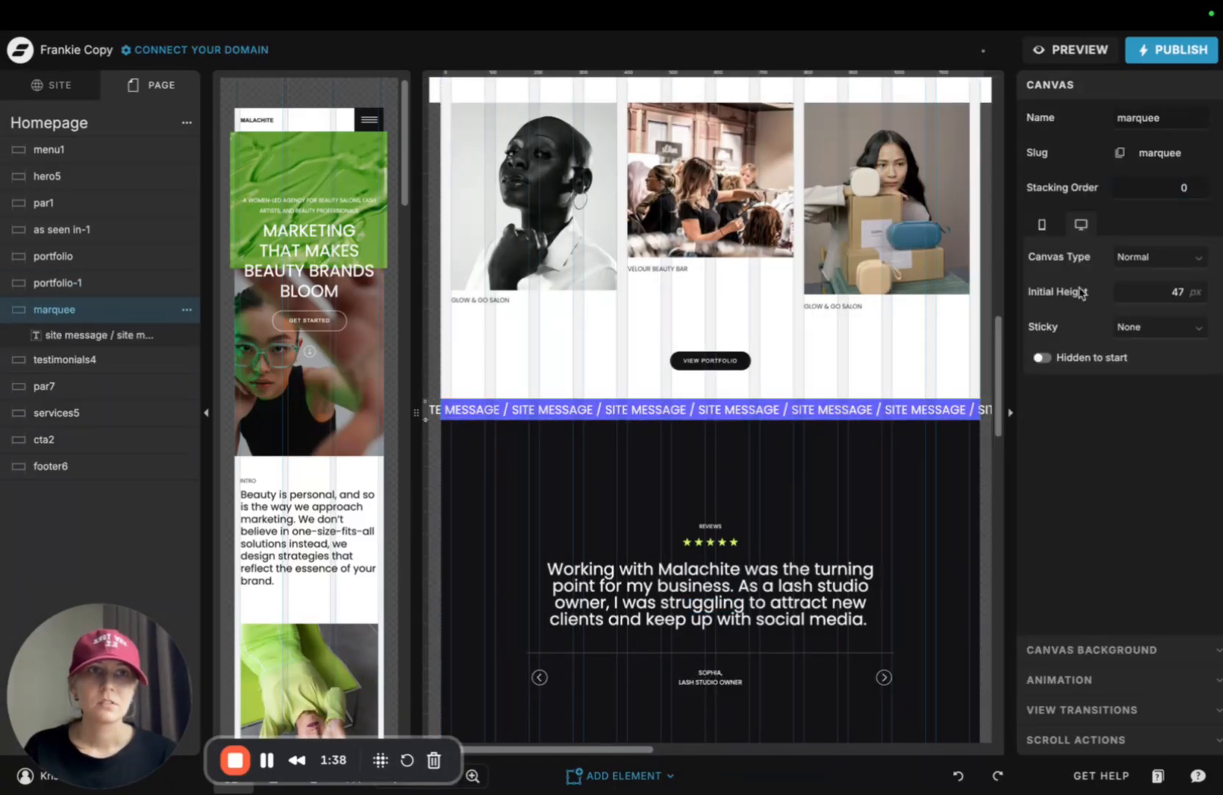
pyautogui.click(903, 407)
pyautogui.click(53, 283)
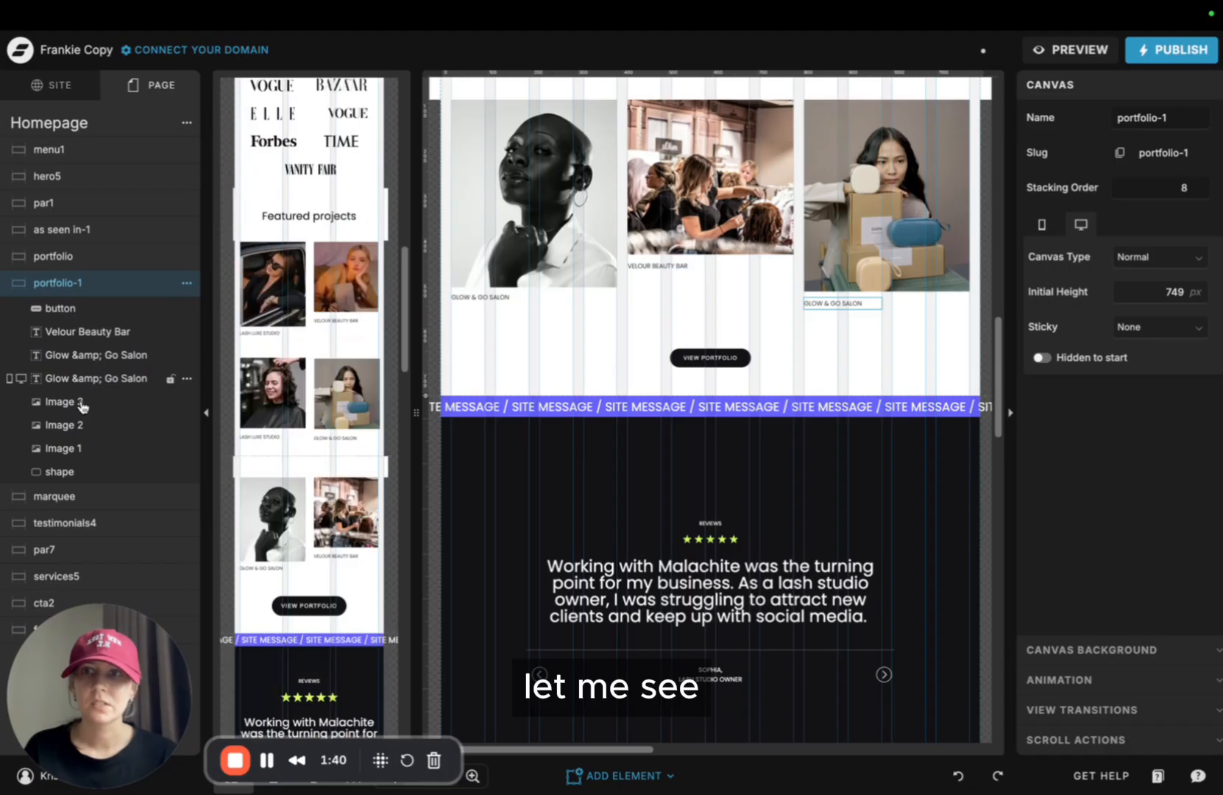
pyautogui.click(53, 494)
pyautogui.click(1082, 649)
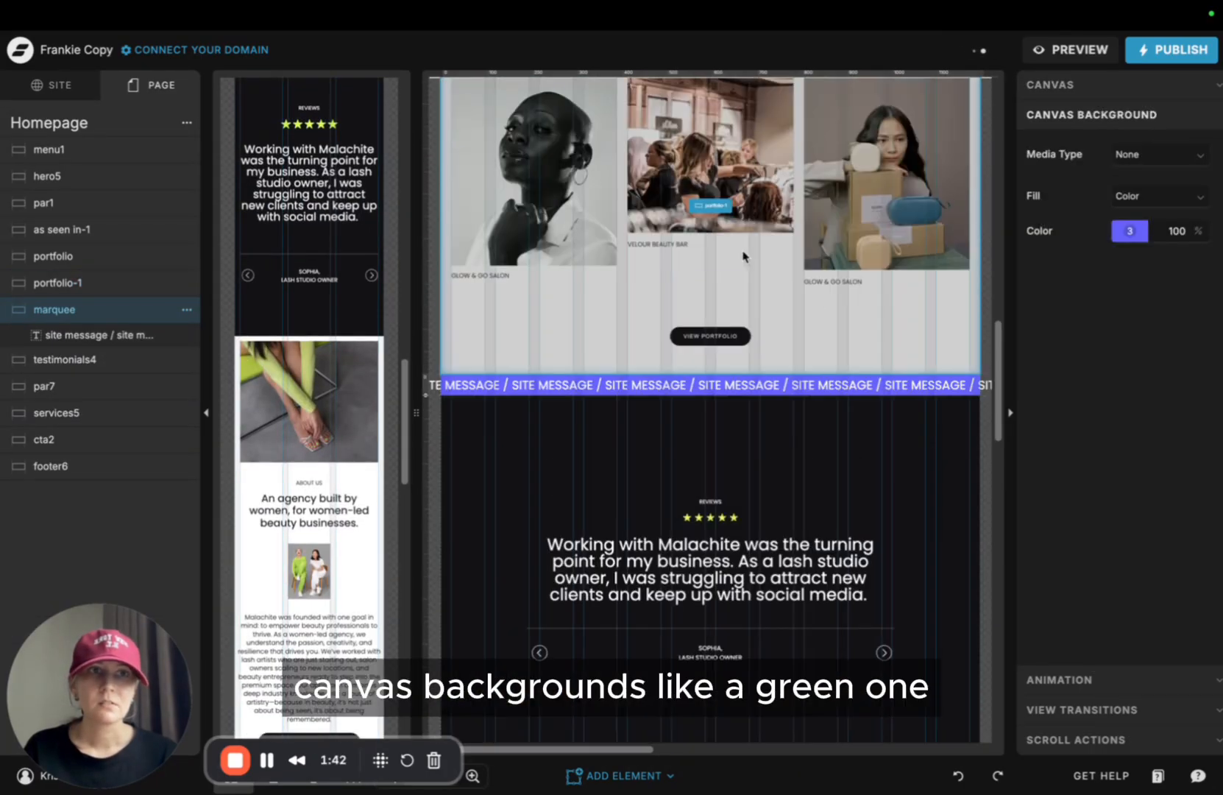
pyautogui.click(1133, 231)
pyautogui.click(897, 280)
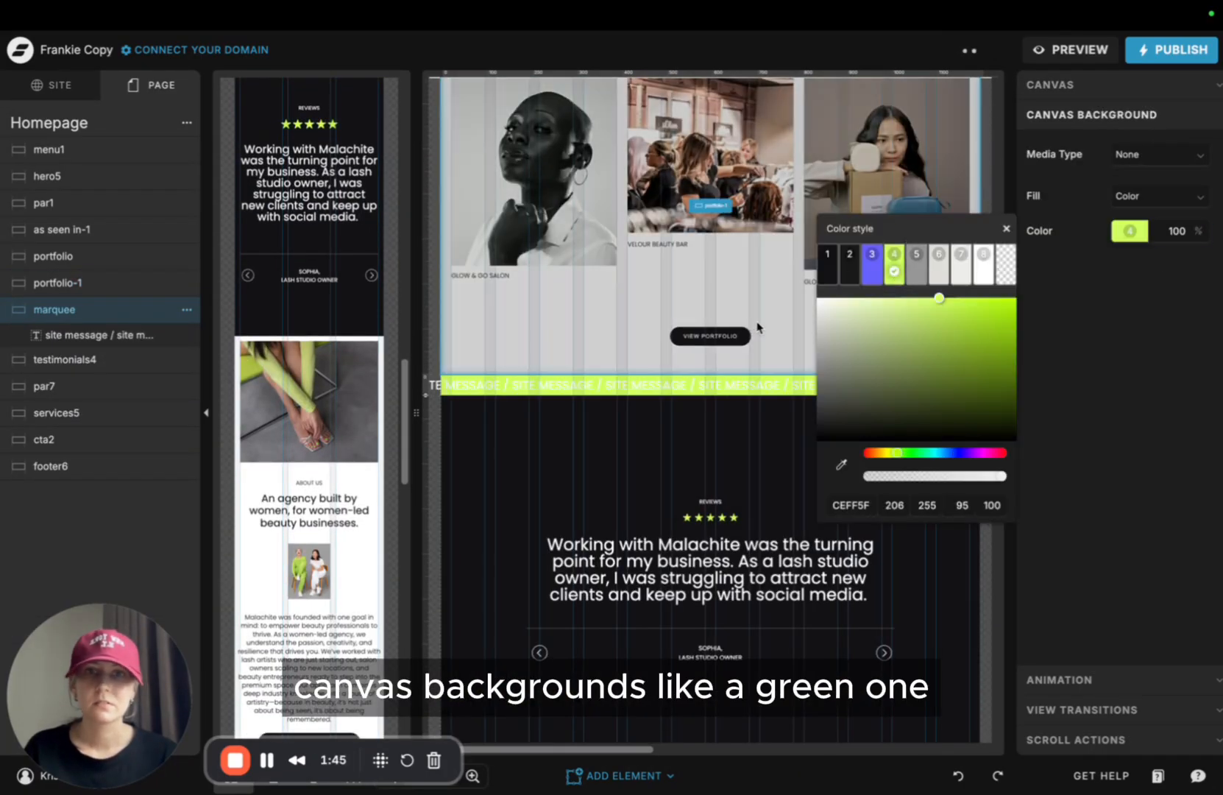
# Set the marquee text color to color style 1, black
pyautogui.click(581, 386)
pyautogui.click(1088, 80)
pyautogui.click(1130, 165)
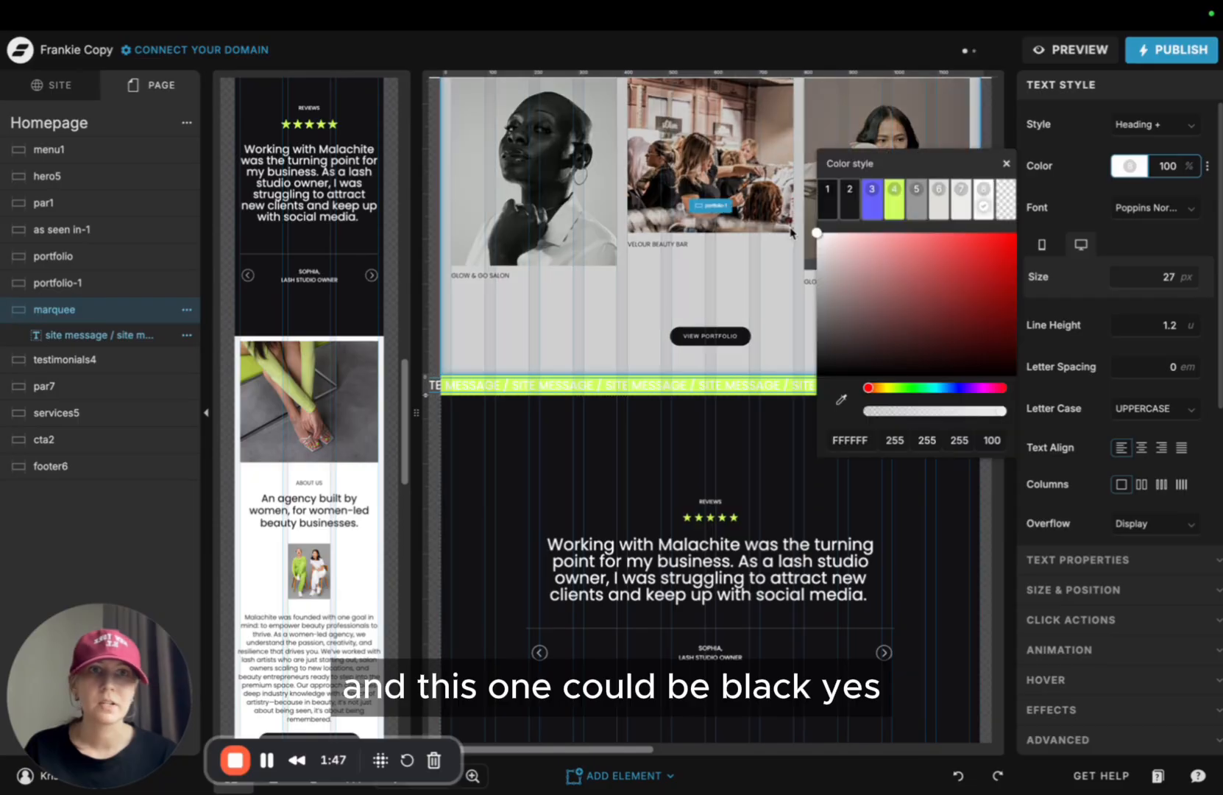
pyautogui.click(820, 215)
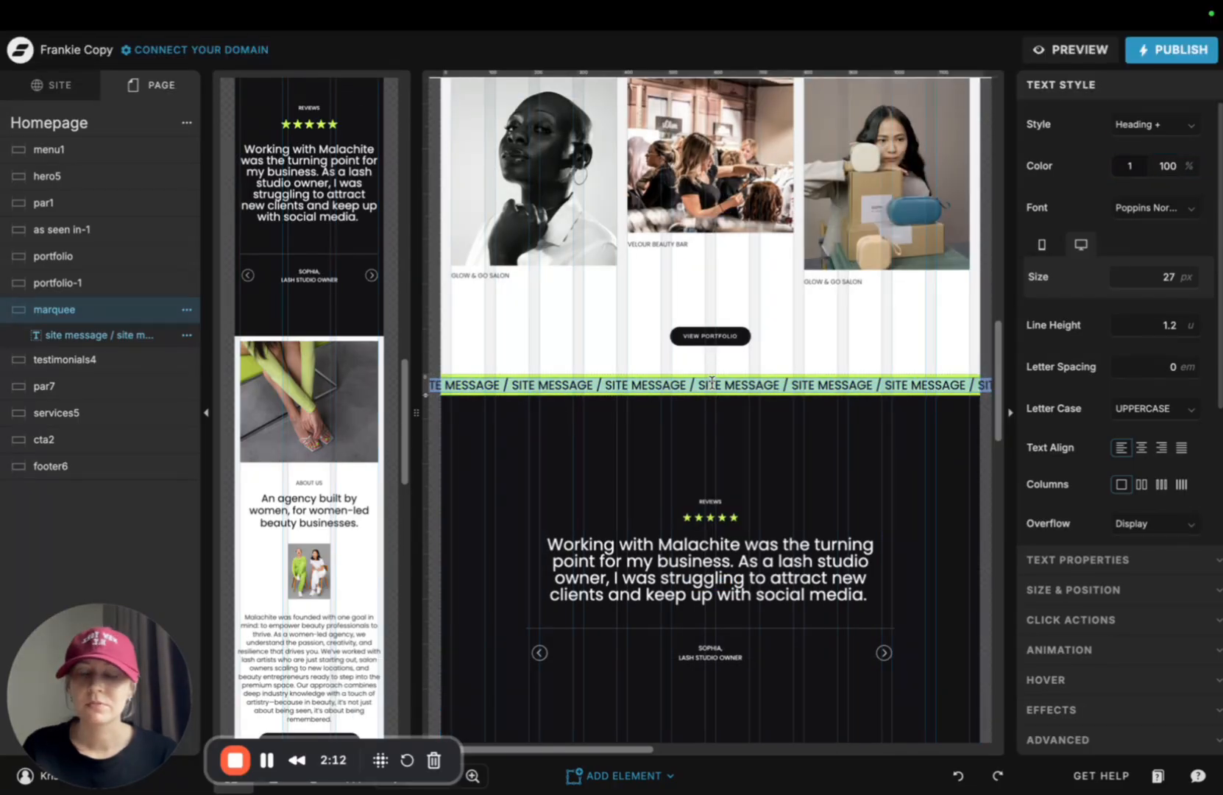
# Take the phrase "Real results, real growth" from the Notion project page, replace the Showit marquee text with it and center-align it
pyautogui.hotkey('ctrl', 'Tab')
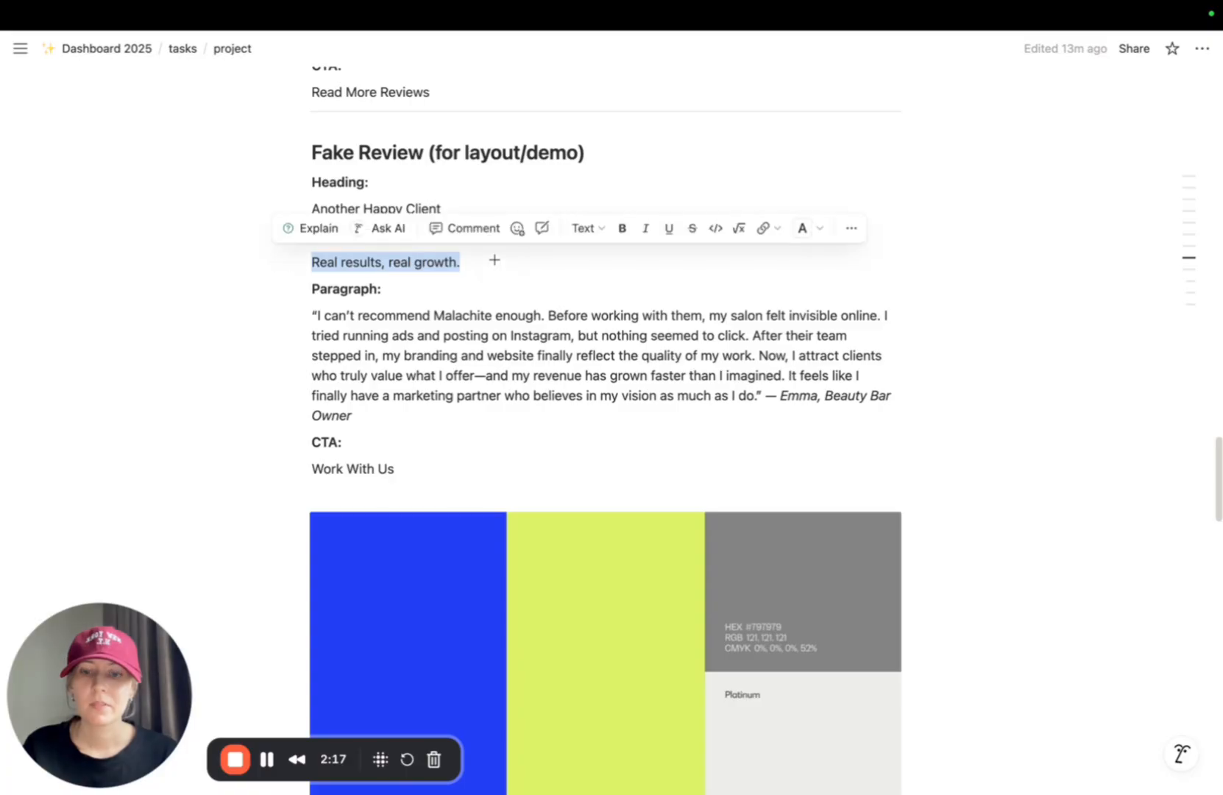
pyautogui.scroll(7, 513, 337)
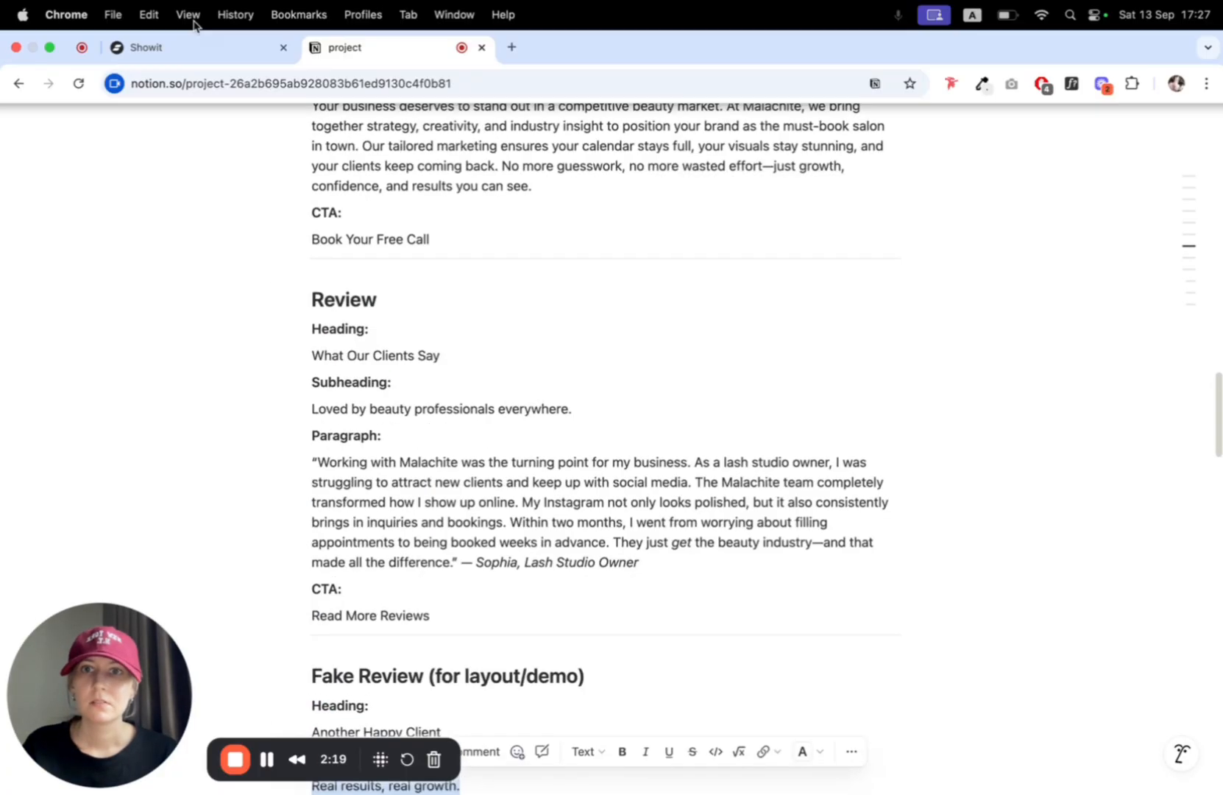
pyautogui.click(146, 47)
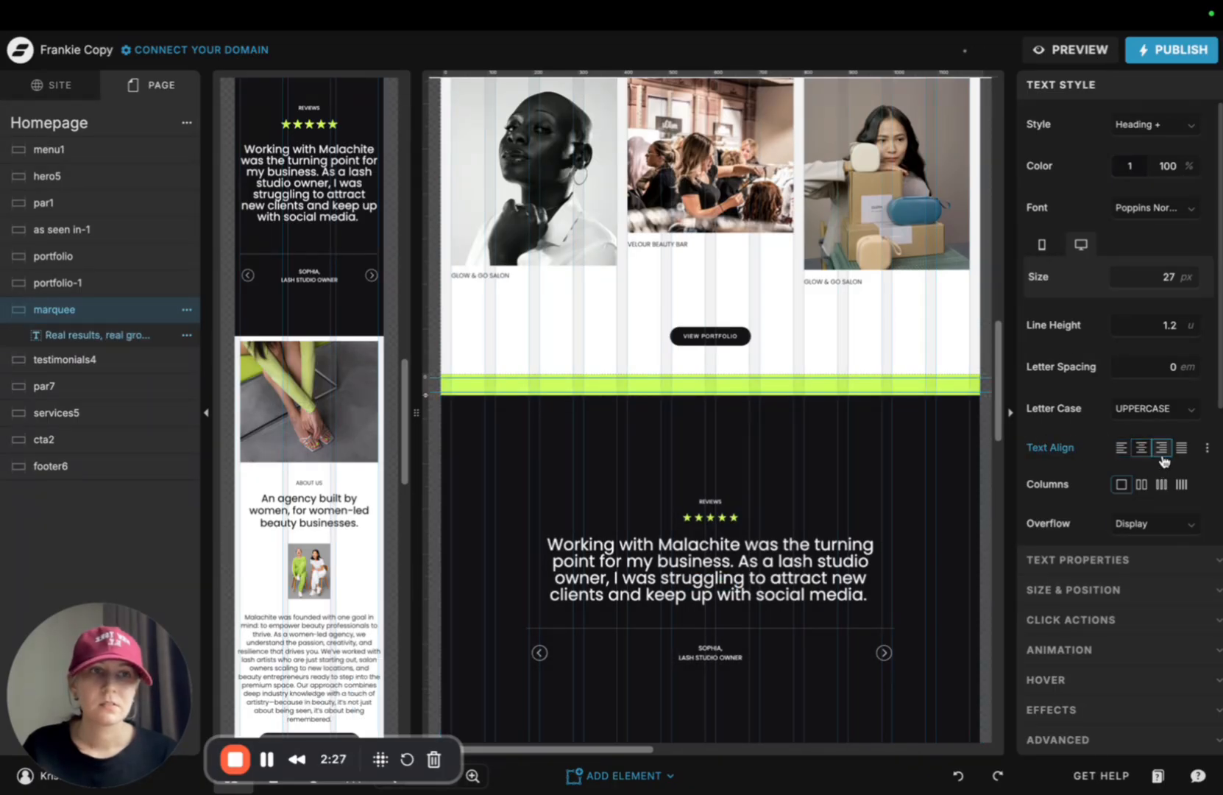
pyautogui.click(1127, 593)
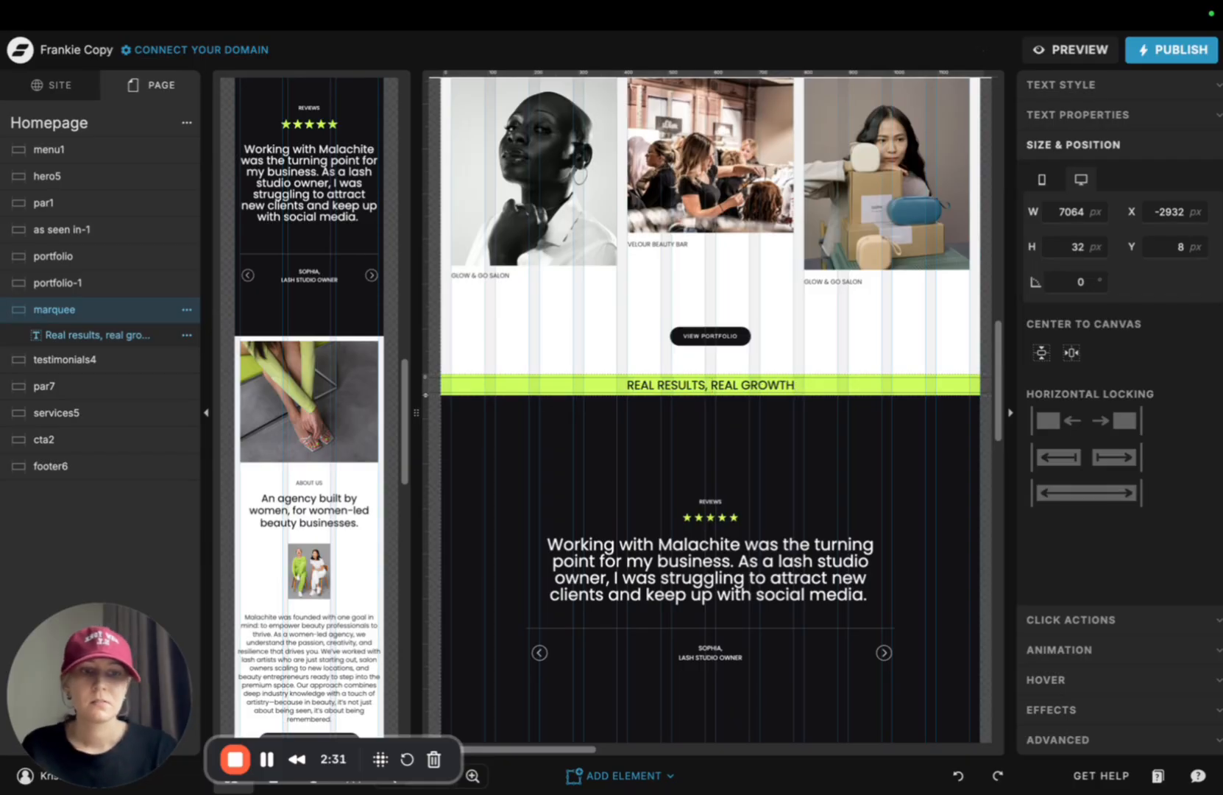
# Repeat the phrase "Real results, real growth" with slash separators so it fills the marquee's width
pyautogui.click(832, 382)
pyautogui.press('super+v')
pyautogui.press('super+v')
pyautogui.press('super+v')
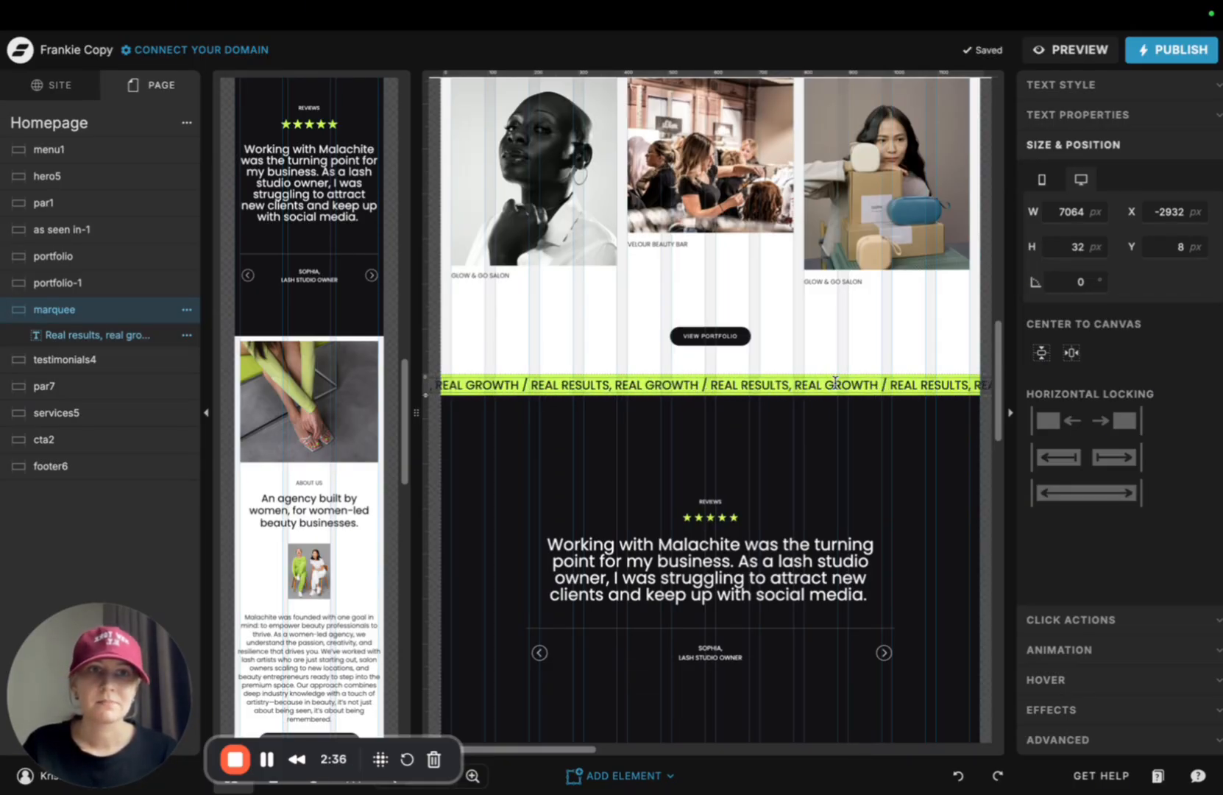
pyautogui.click(830, 403)
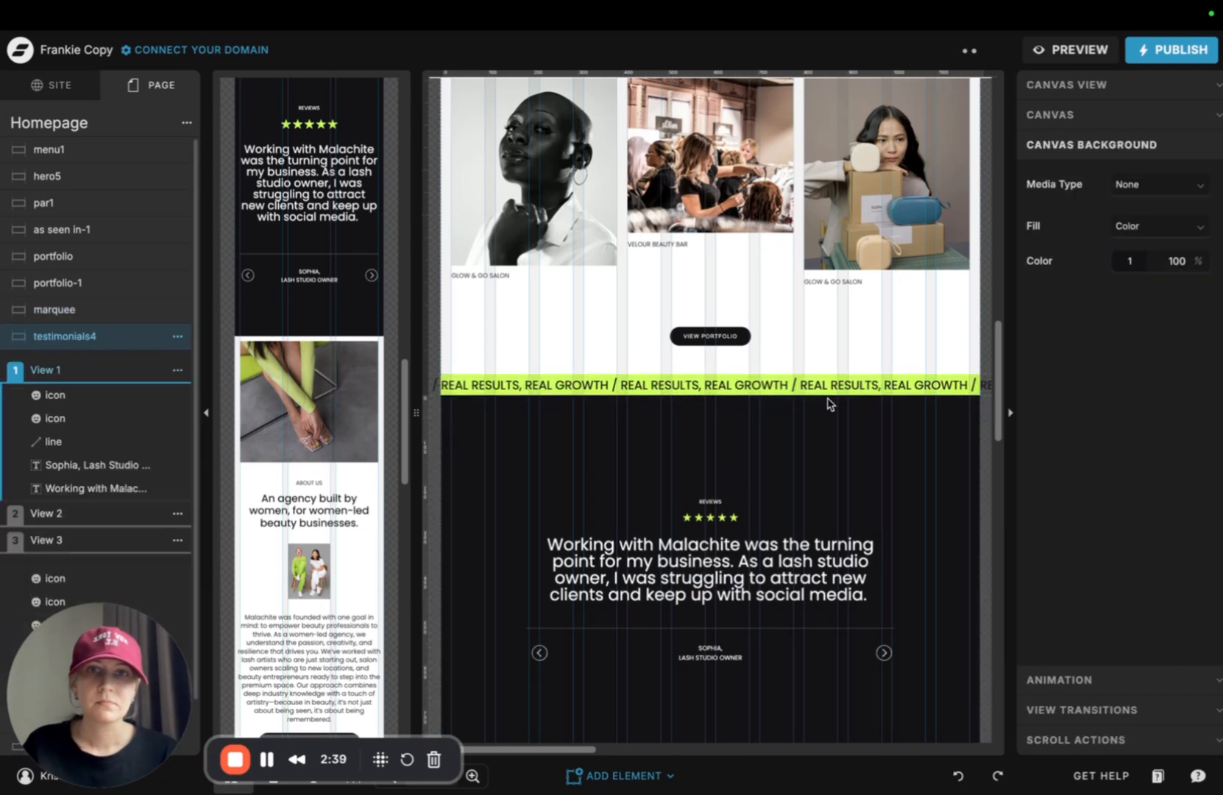
# Preview the site on desktop and examine the marquee strip above the reviews section, then return to the editor
pyautogui.click(797, 385)
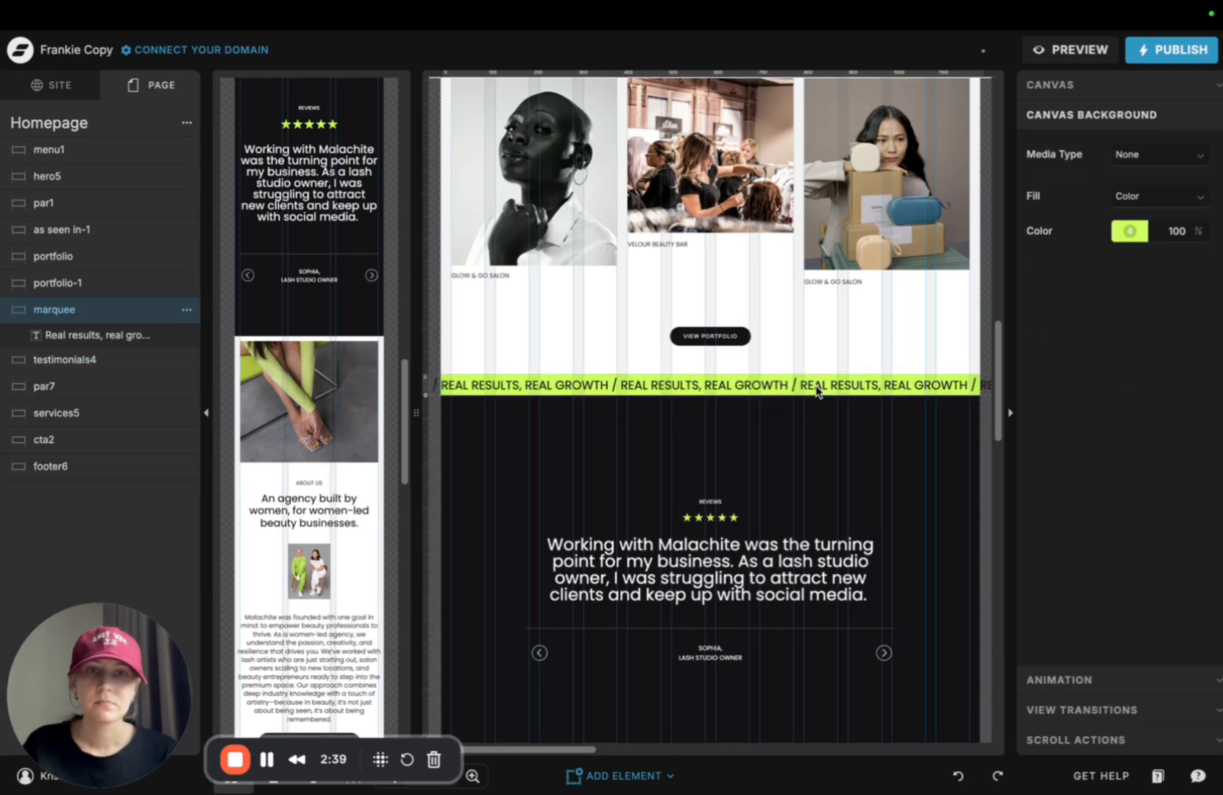
pyautogui.click(1029, 57)
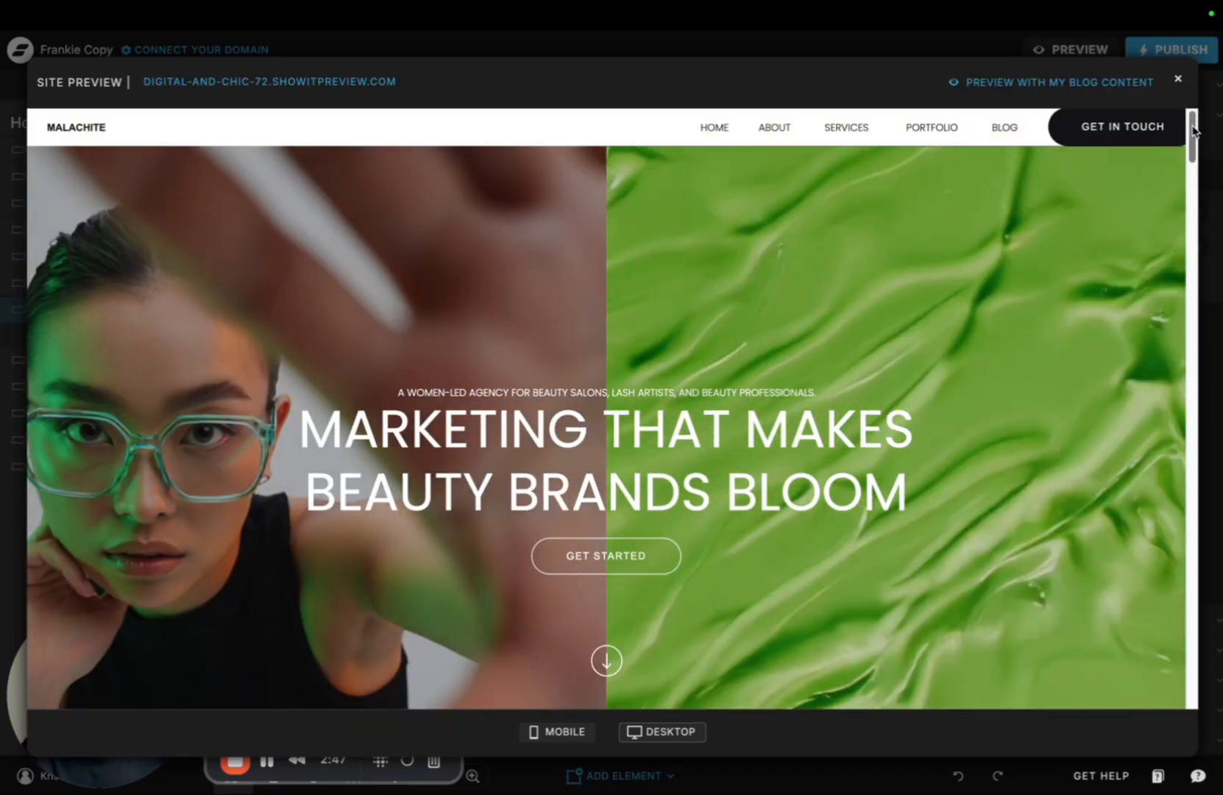
pyautogui.moveTo(1192, 131); pyautogui.dragTo(1182, 393)
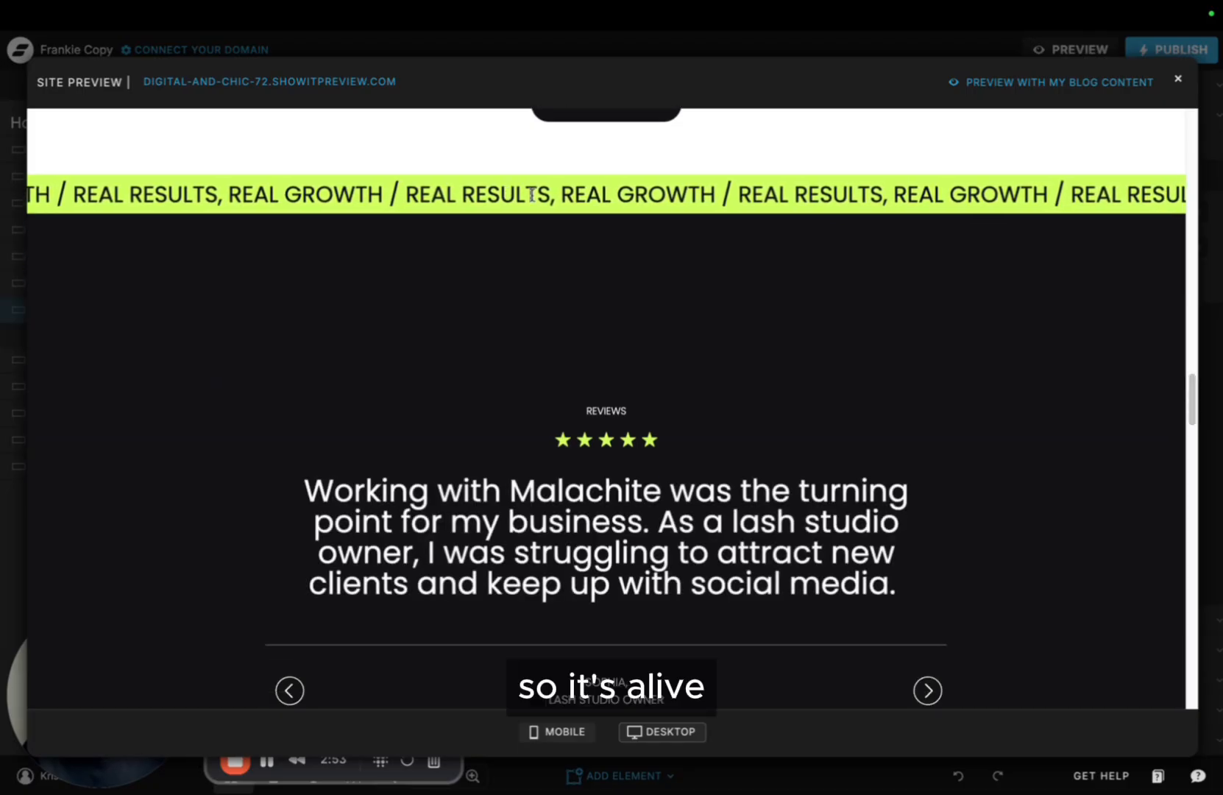
pyautogui.press('Escape')
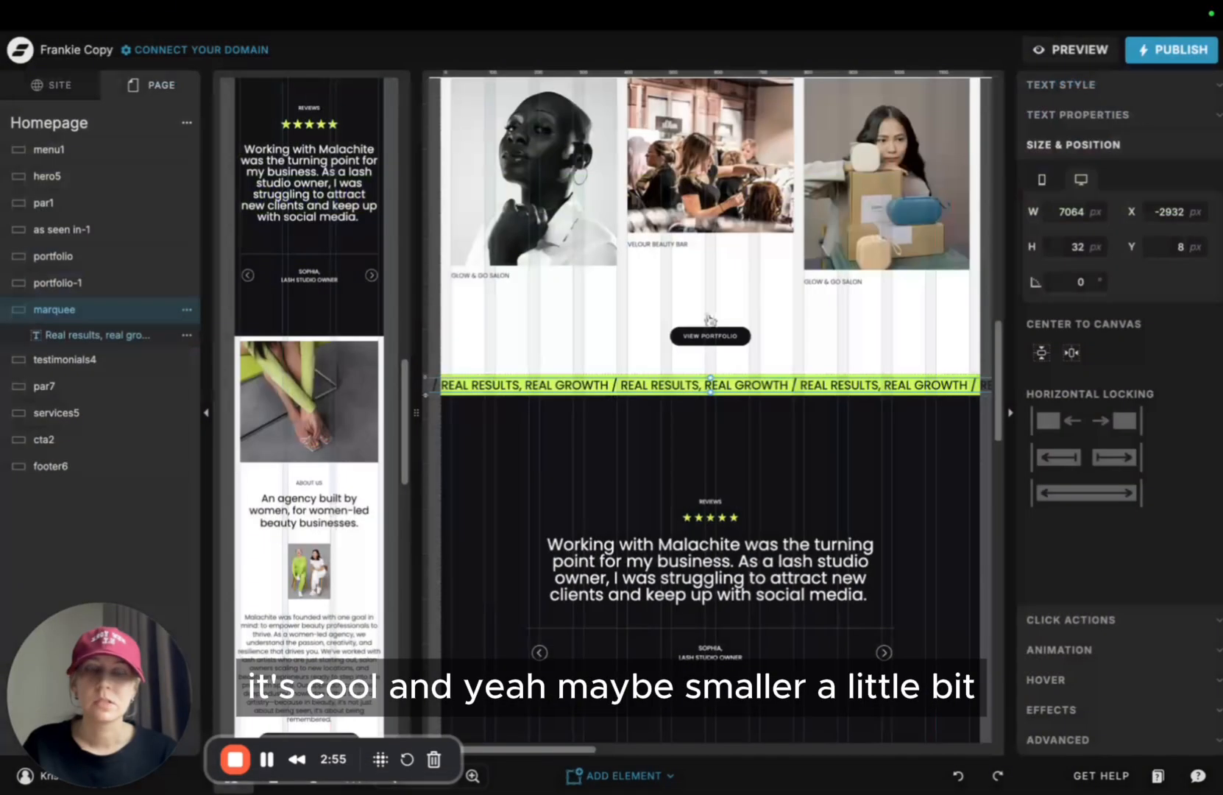
# Set the green marquee text size to 22 px and center it vertically in its canvas
pyautogui.click(573, 342)
pyautogui.click(582, 386)
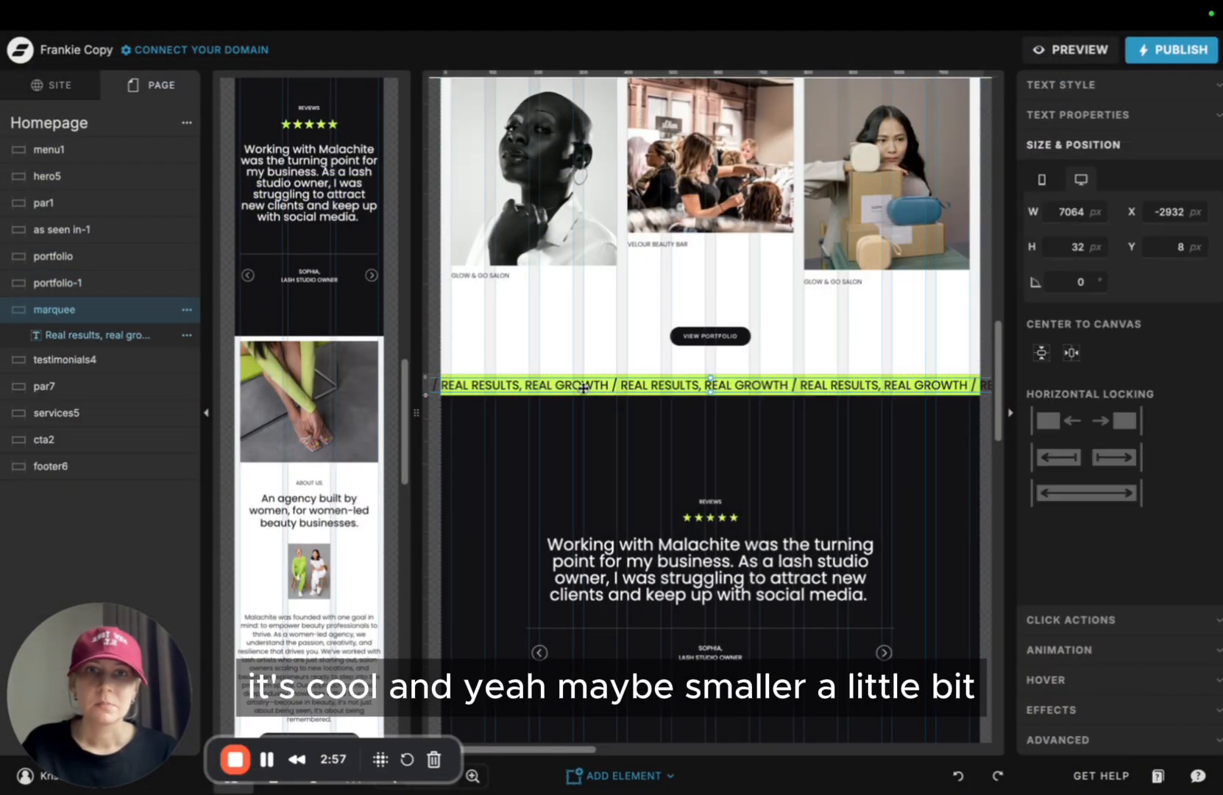
pyautogui.click(1092, 92)
pyautogui.click(1187, 284)
pyautogui.click(1188, 284)
pyautogui.click(1188, 284)
pyautogui.click(1188, 284)
pyautogui.click(1188, 284)
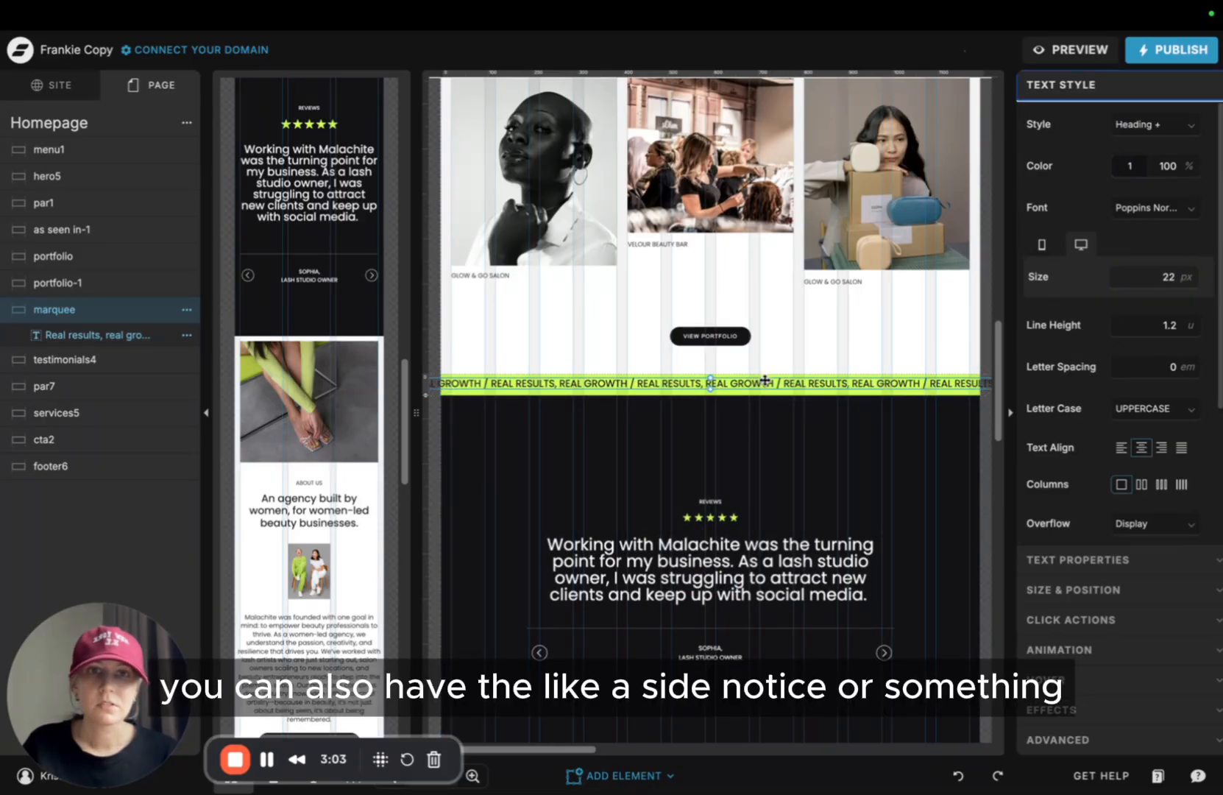
pyautogui.click(1091, 589)
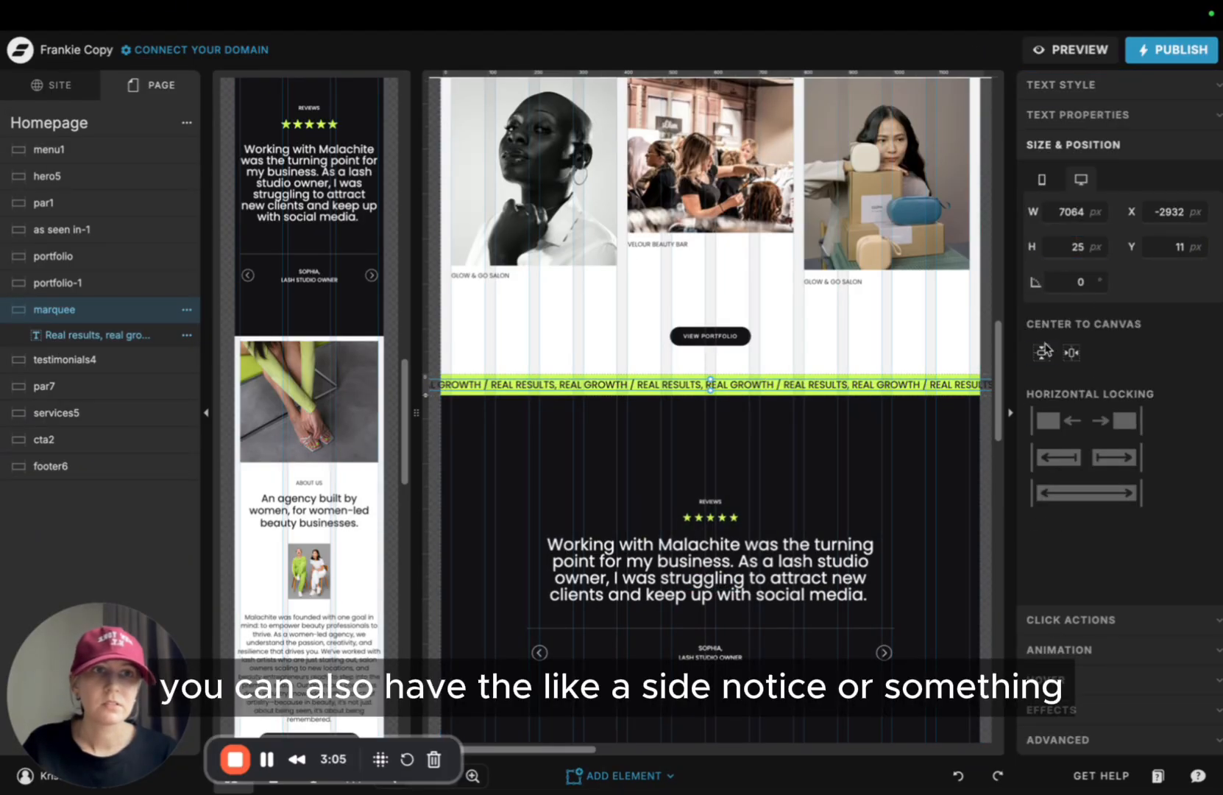
# Duplicate the marquee canvas and move the copy to the top of the page, above menu1
pyautogui.click(186, 315)
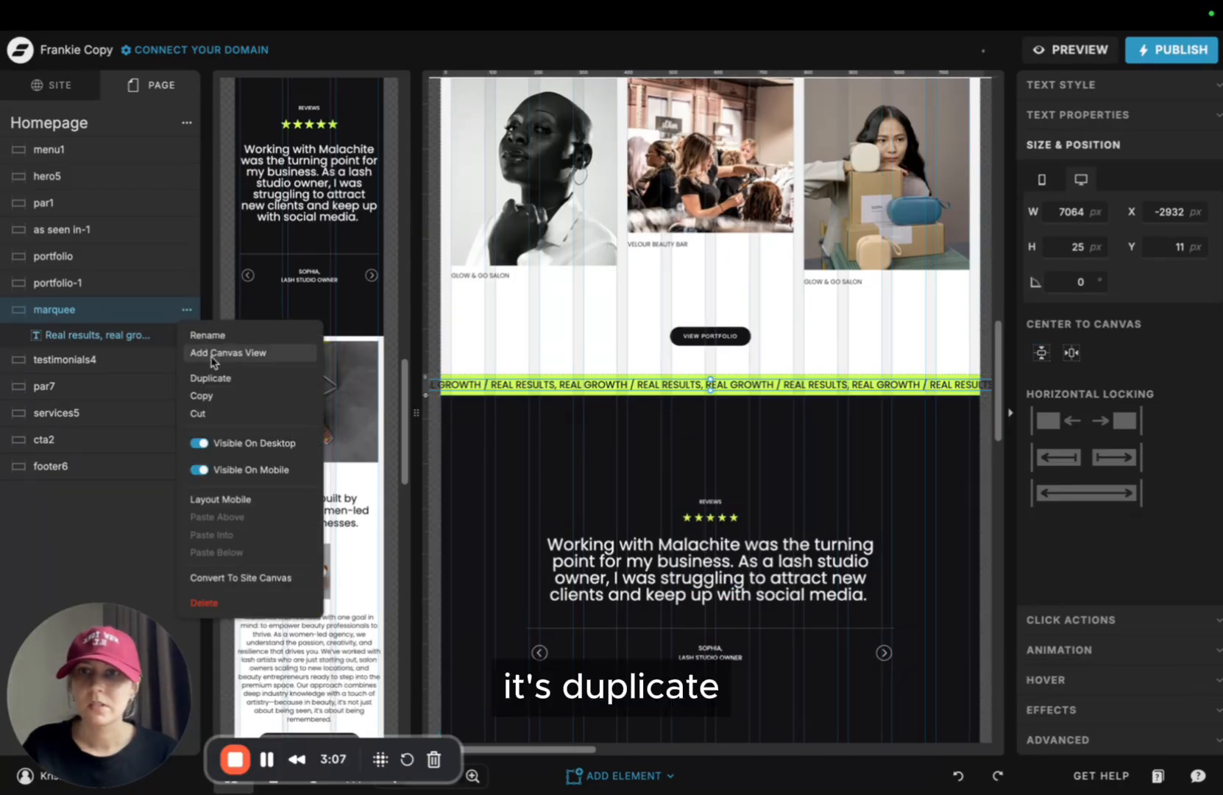
pyautogui.click(206, 375)
pyautogui.moveTo(66, 335); pyautogui.dragTo(67, 150)
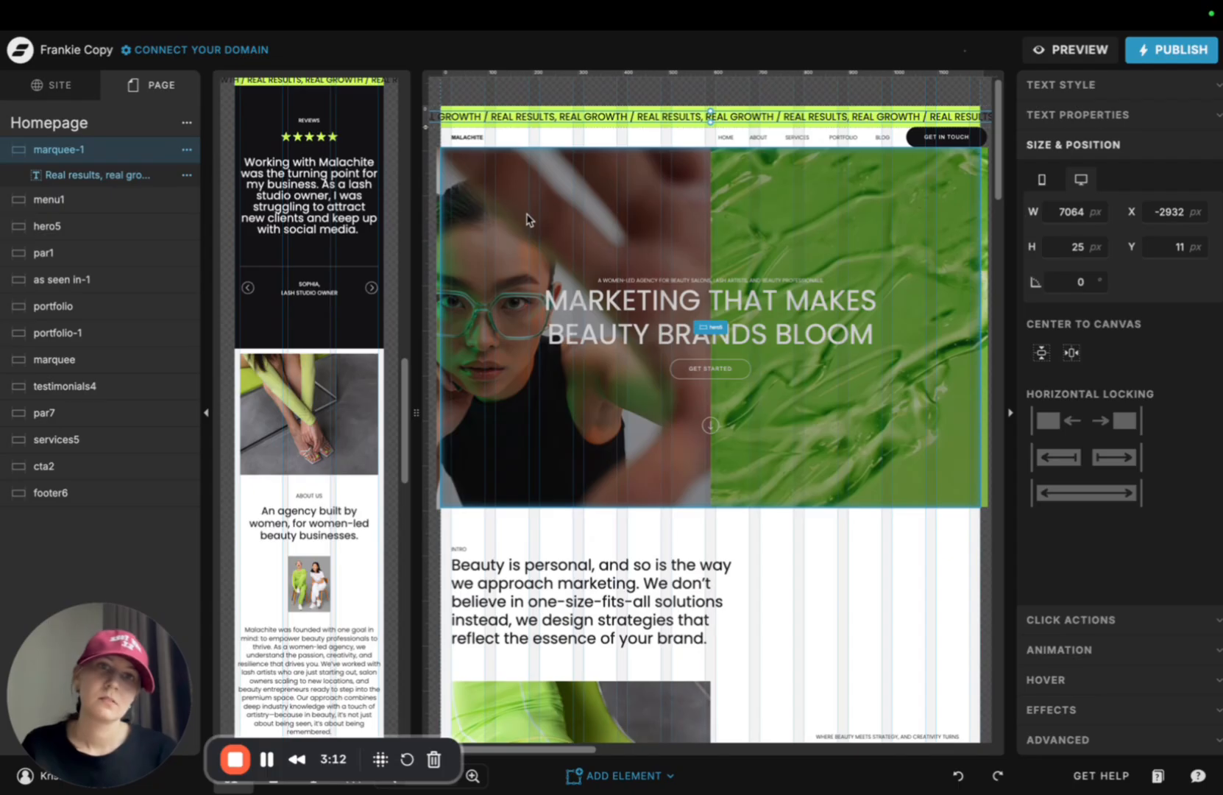
# Set the background of the marquee copy above the menu to color style 3, purple
pyautogui.click(529, 215)
pyautogui.click(574, 115)
pyautogui.click(1131, 232)
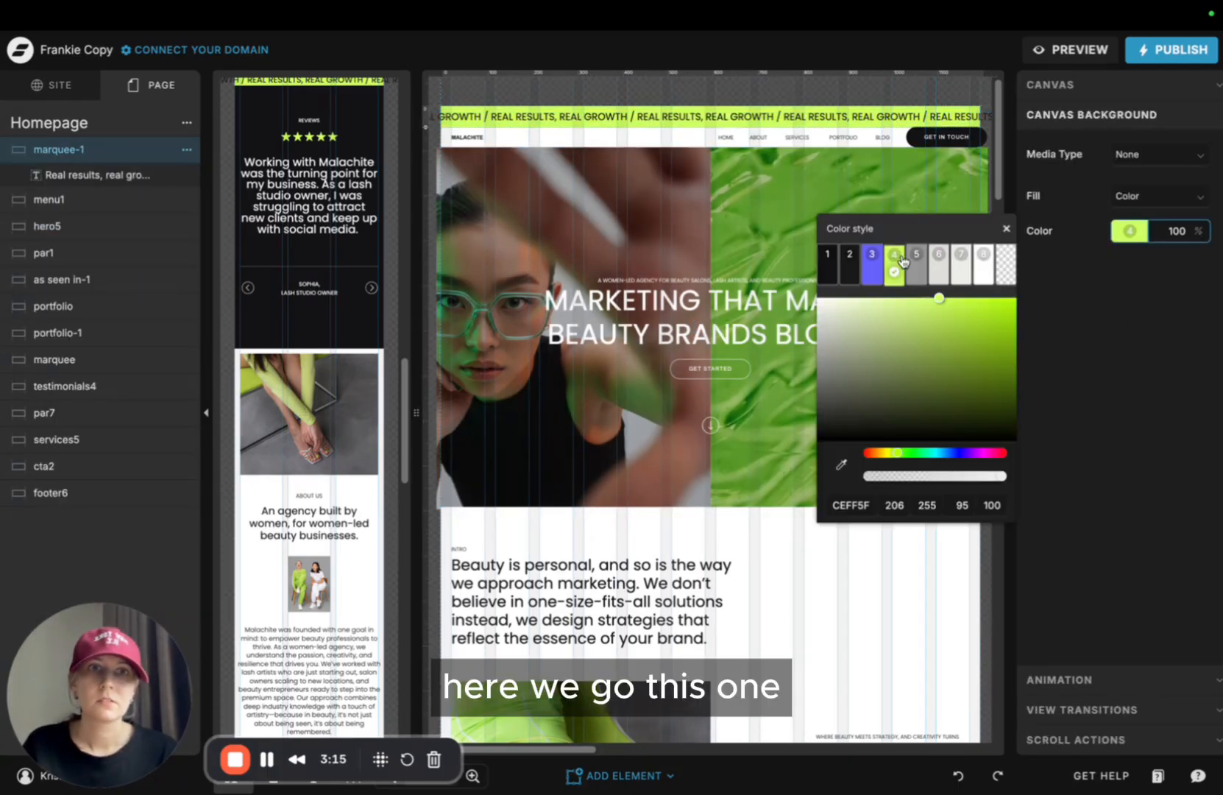
pyautogui.click(872, 268)
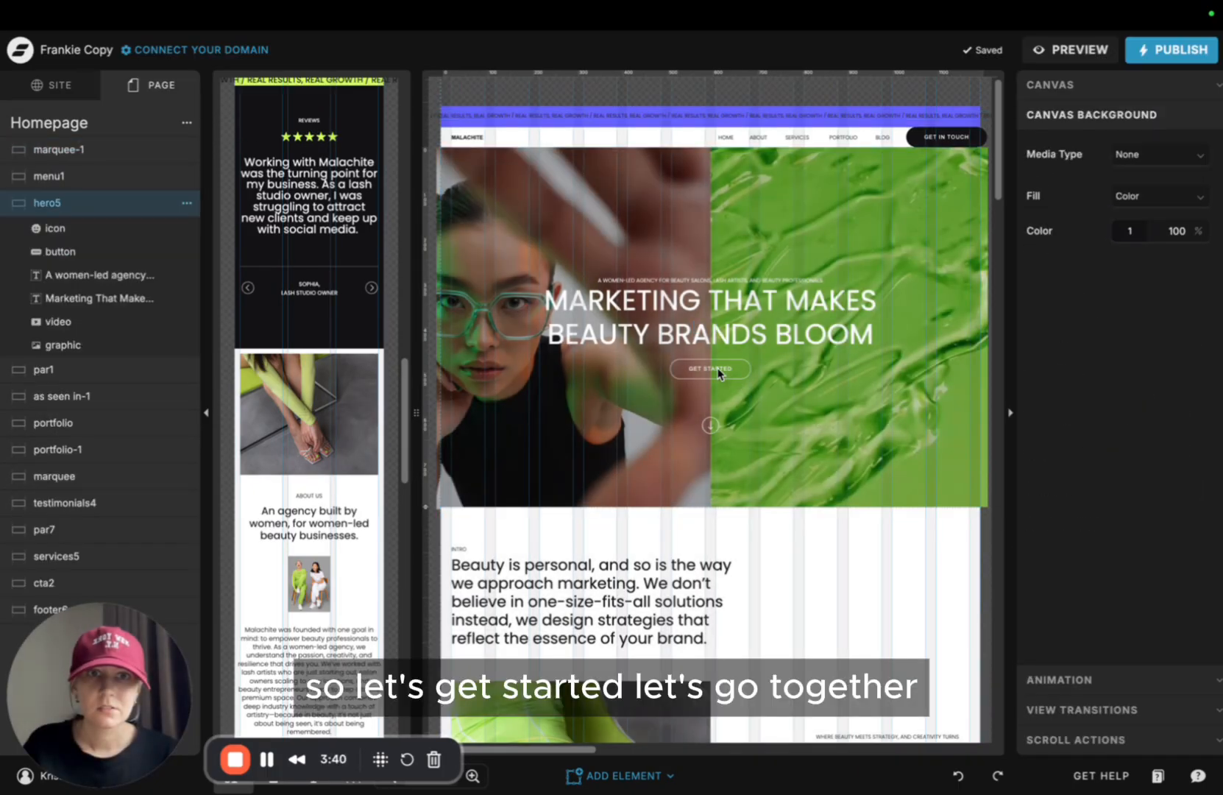
# Change the hero button text to "LET'S GLOW TOGETHER" and widen the button so the whole label fits
pyautogui.doubleClick(719, 373)
pyautogui.write("LET'S GLOW TOGETHER")
pyautogui.click(802, 401)
pyautogui.click(747, 371)
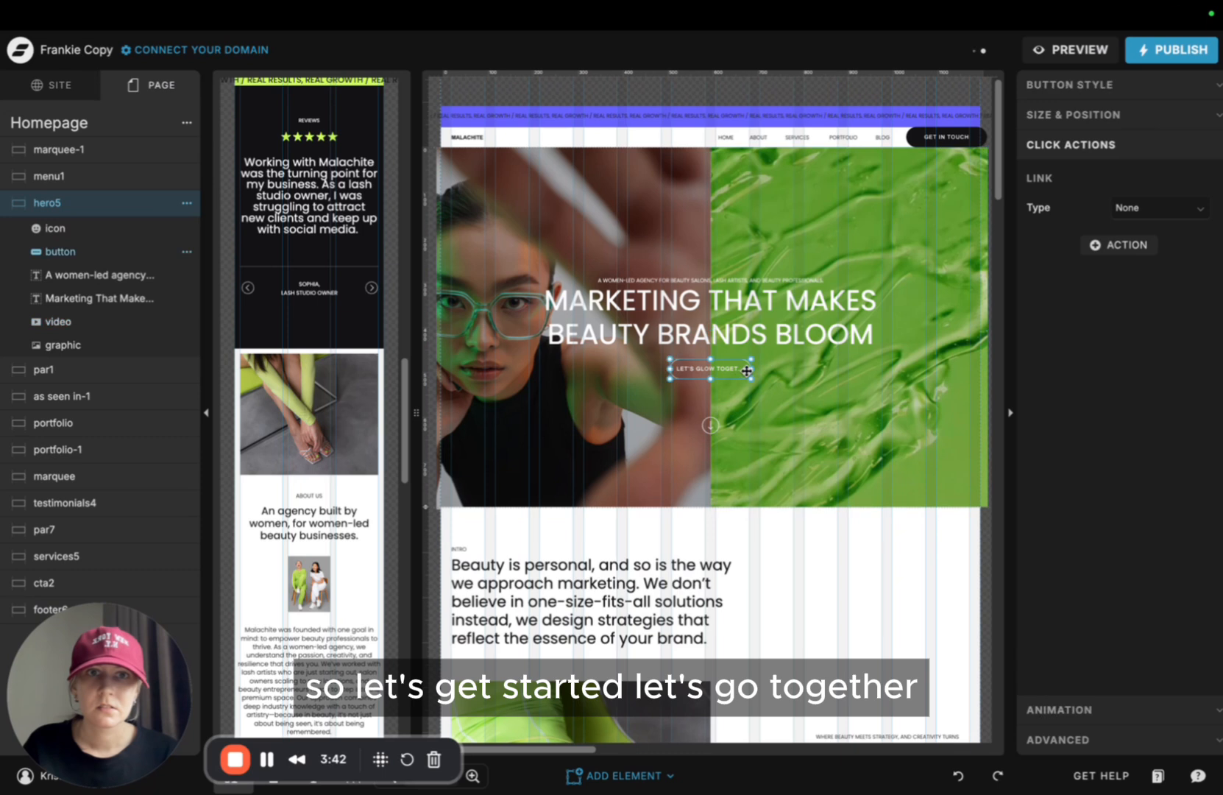
pyautogui.moveTo(750, 369); pyautogui.dragTo(754, 370)
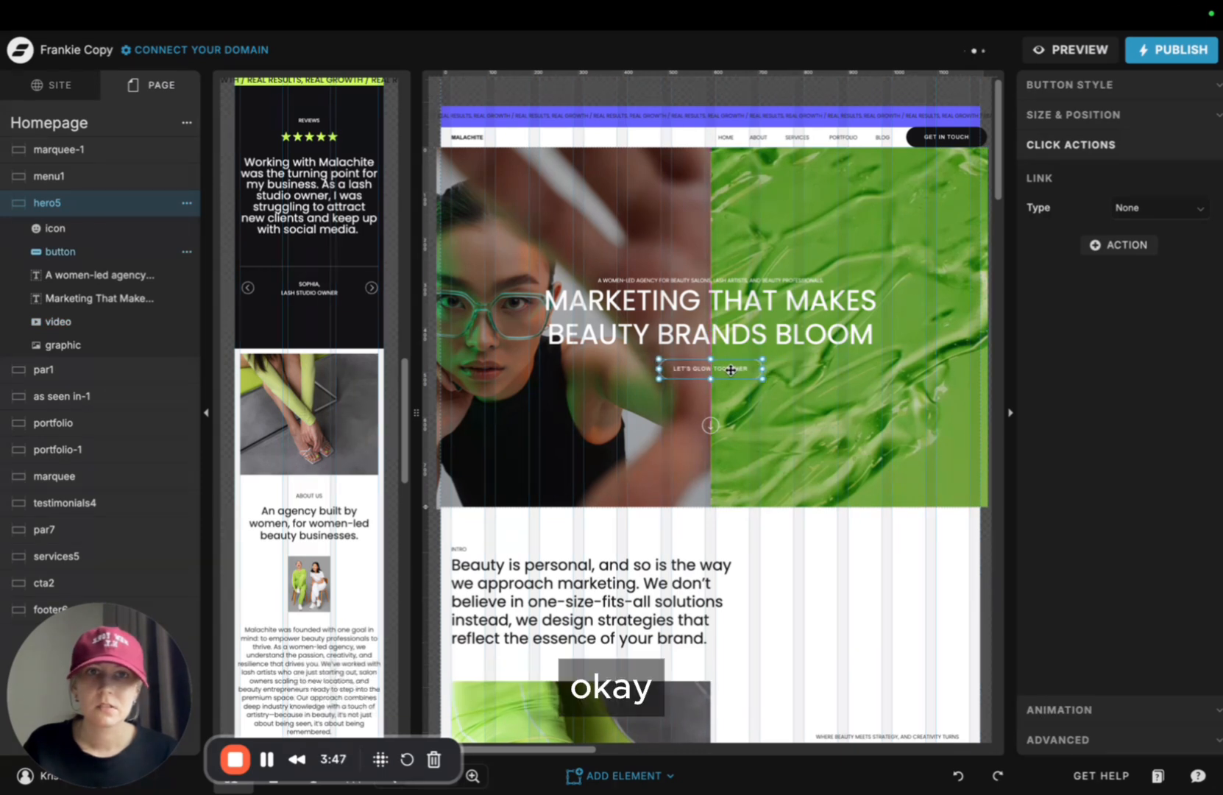
# Reduce the purple marquee canvas to about 32 px high and center its text vertically
pyautogui.click(600, 108)
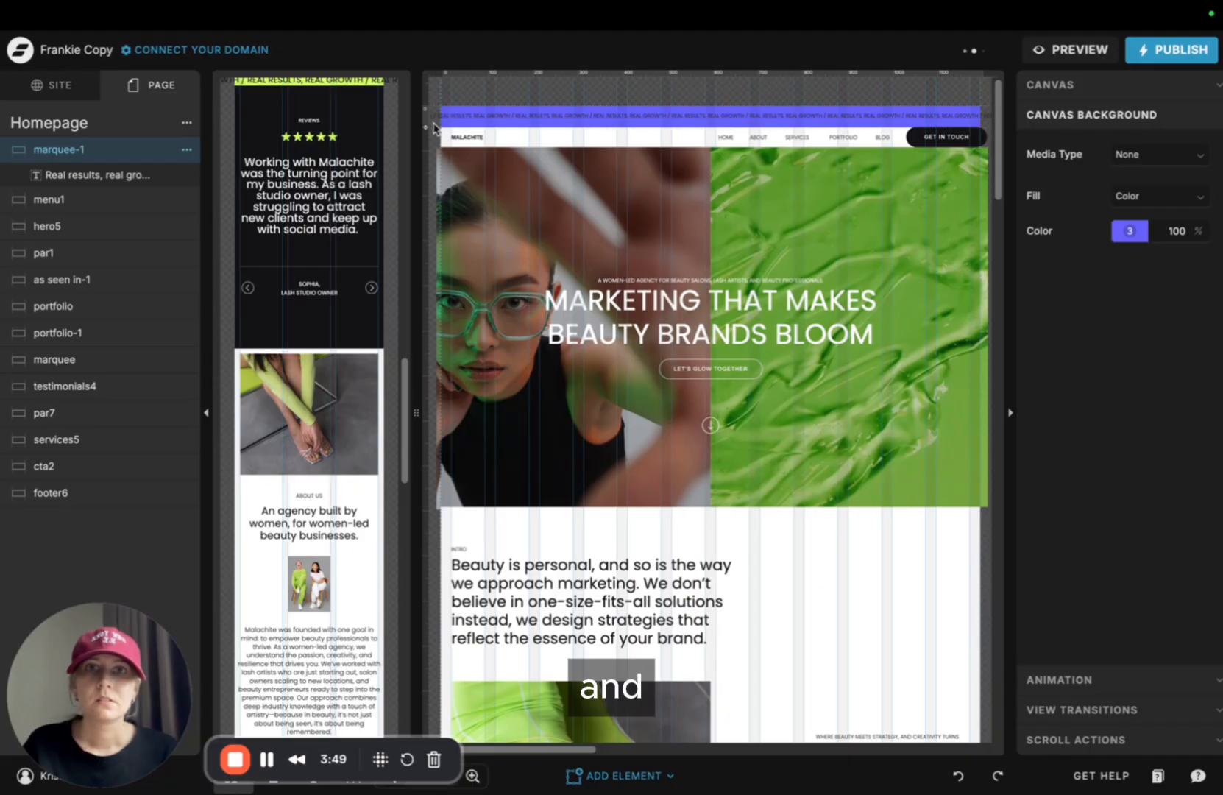
pyautogui.moveTo(426, 127); pyautogui.dragTo(426, 120)
pyautogui.click(491, 116)
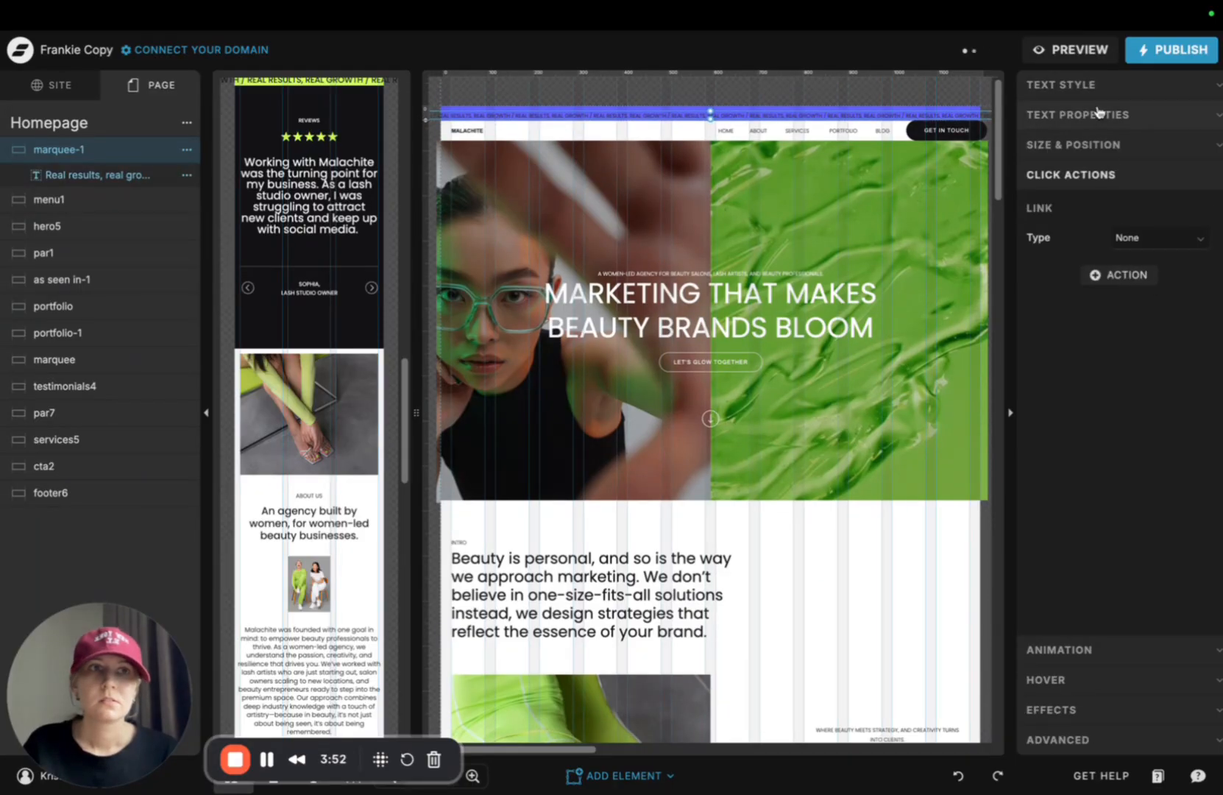
pyautogui.click(1097, 117)
pyautogui.click(1083, 586)
pyautogui.click(1041, 353)
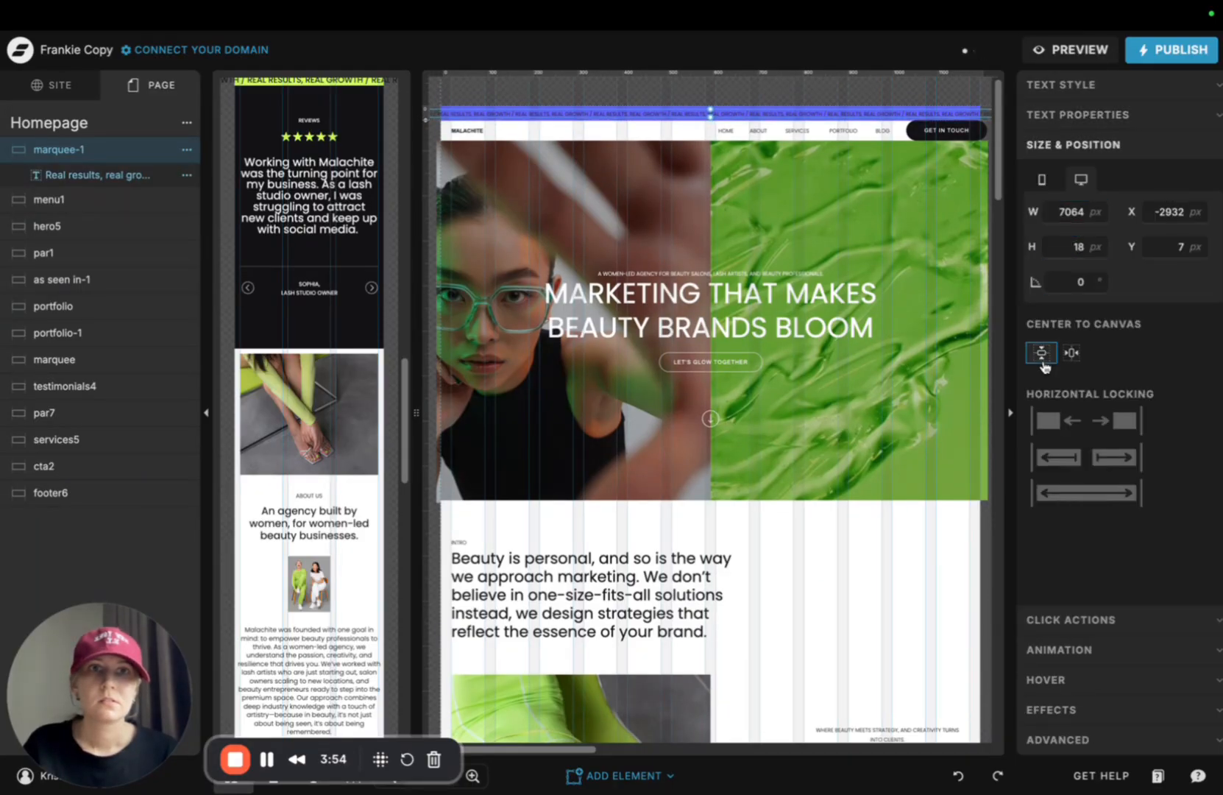
# Set the text color of the purple marquee to white
pyautogui.click(1095, 86)
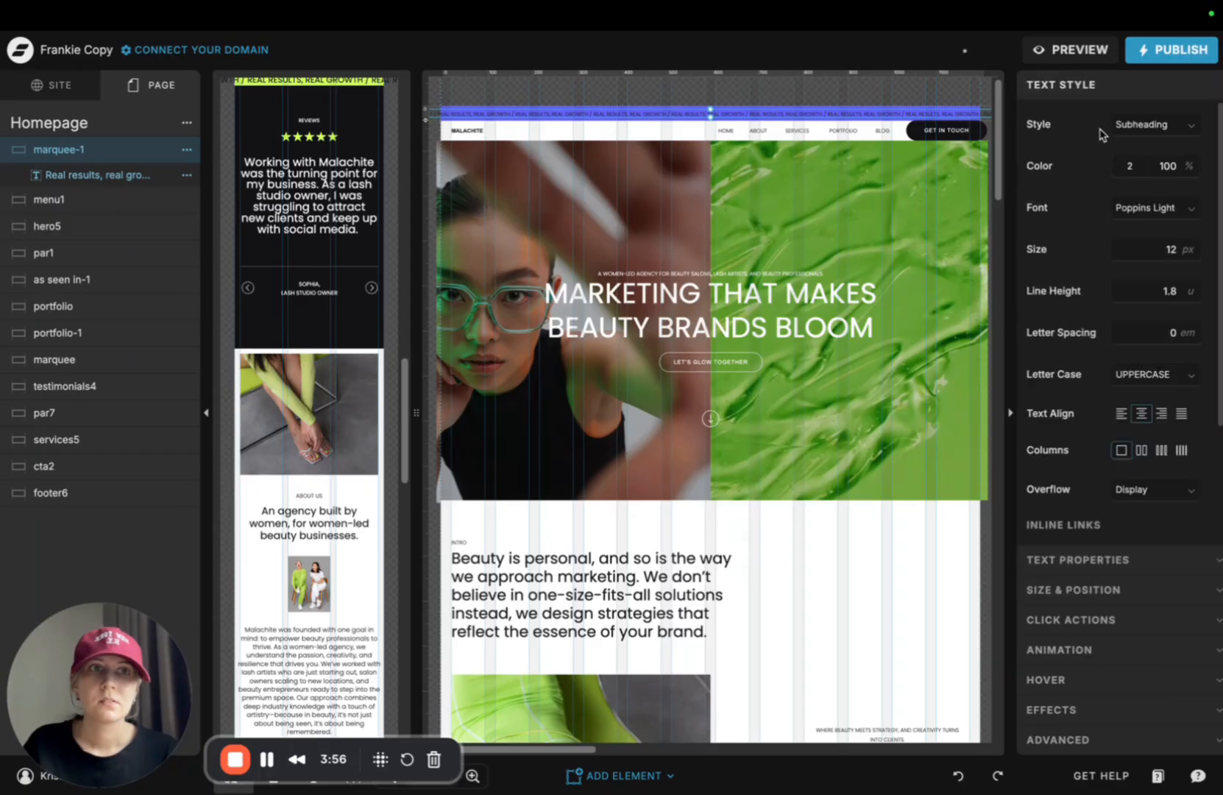
pyautogui.click(1121, 163)
pyautogui.click(983, 201)
pyautogui.click(738, 78)
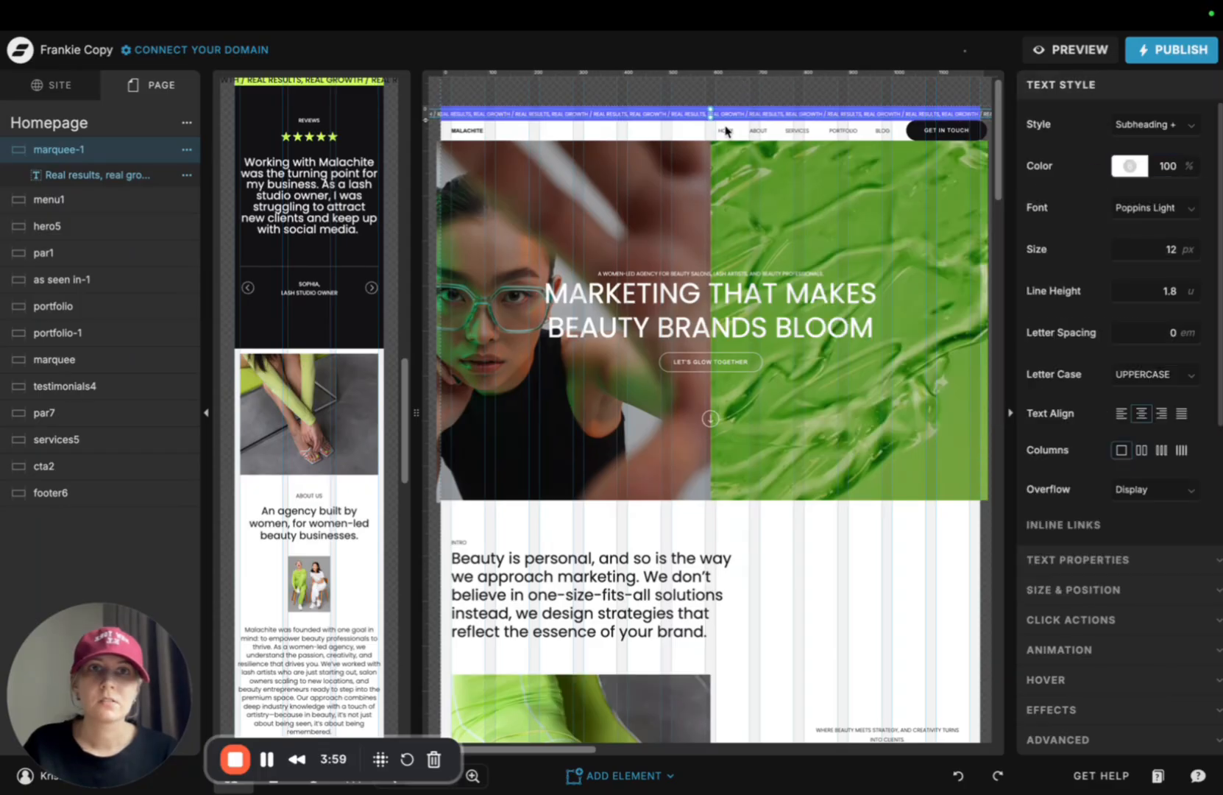
# Preview the site on desktop and examine the purple marquee strip above the menu, then return to the editor
pyautogui.click(710, 148)
pyautogui.click(713, 116)
pyautogui.click(1052, 52)
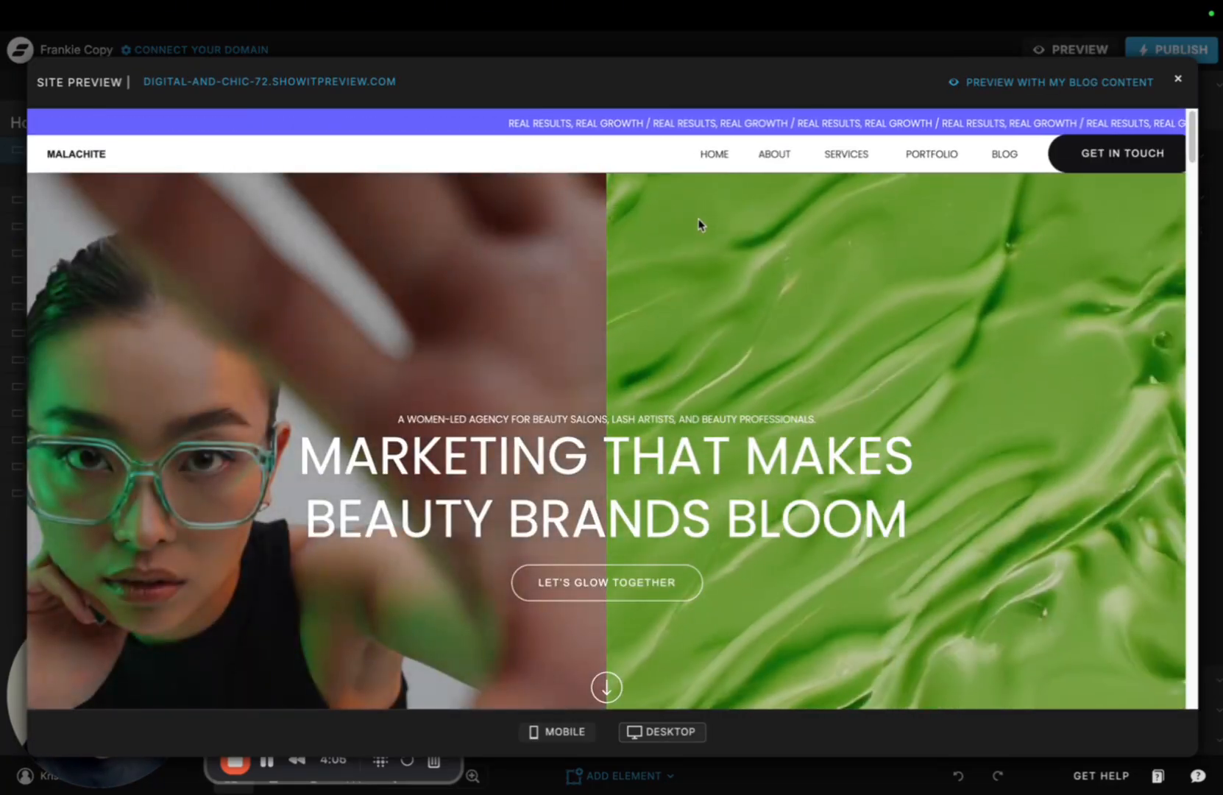
pyautogui.click(1177, 79)
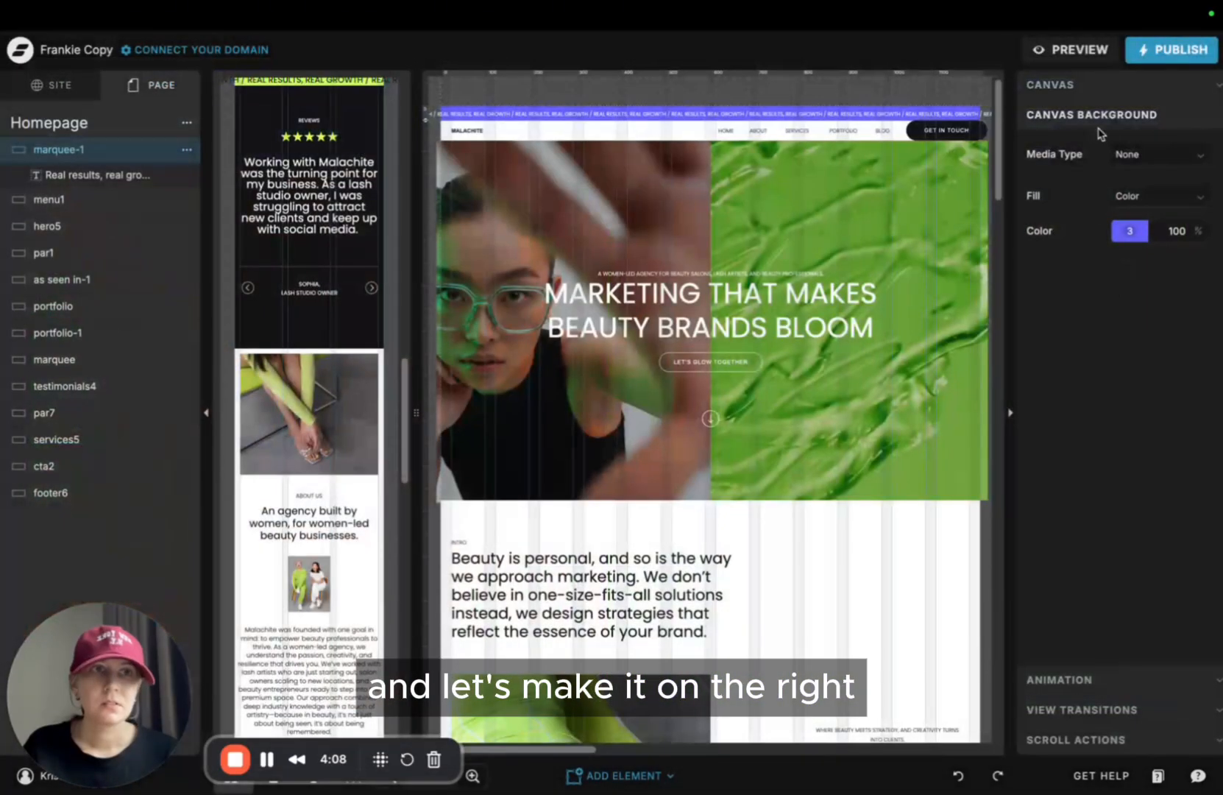
# Try left alignment for the text in the purple marquee
pyautogui.click(1065, 650)
pyautogui.click(1074, 115)
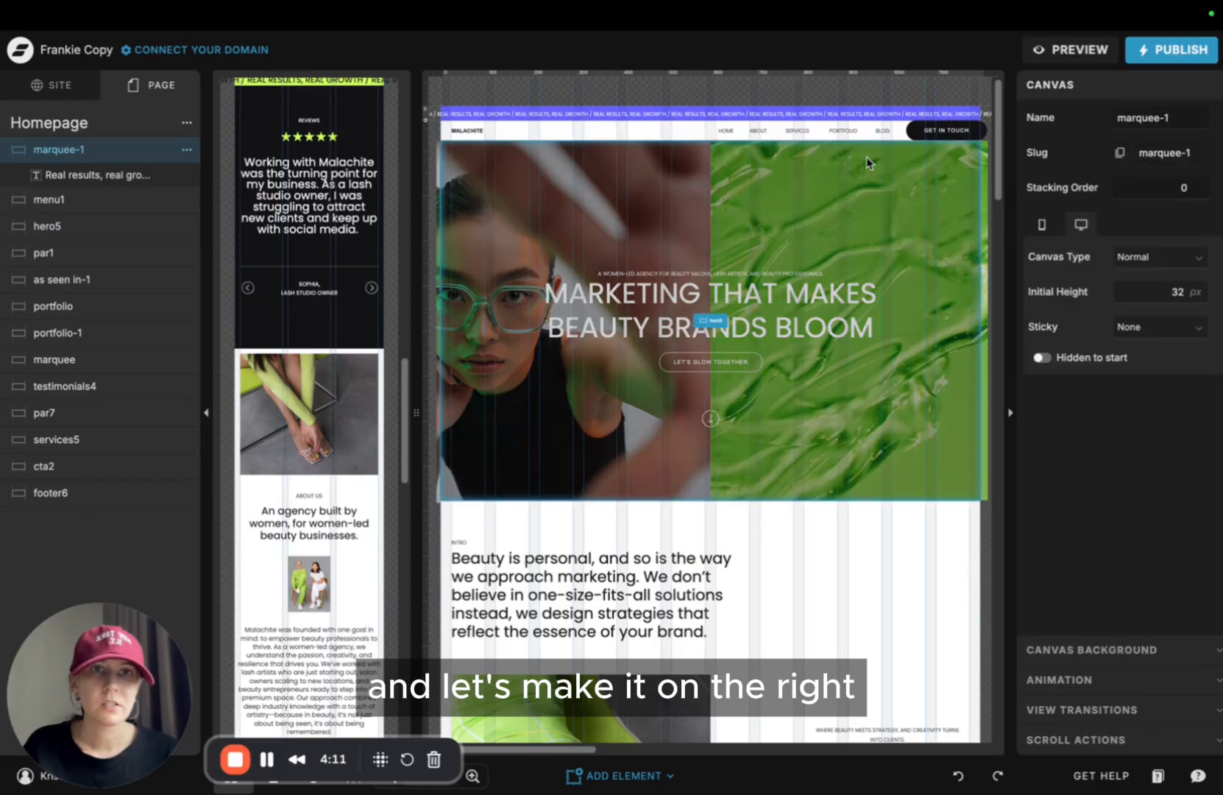
pyautogui.click(832, 115)
pyautogui.click(1121, 413)
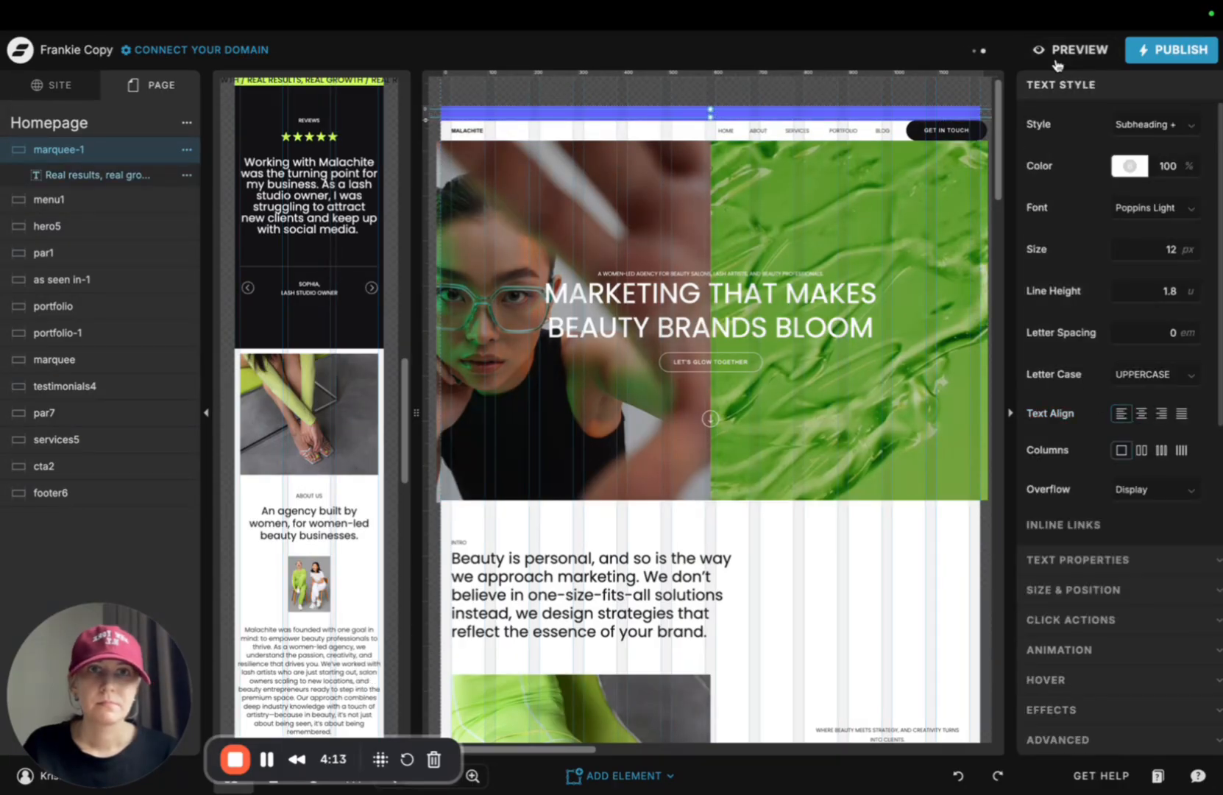
pyautogui.doubleClick(648, 111)
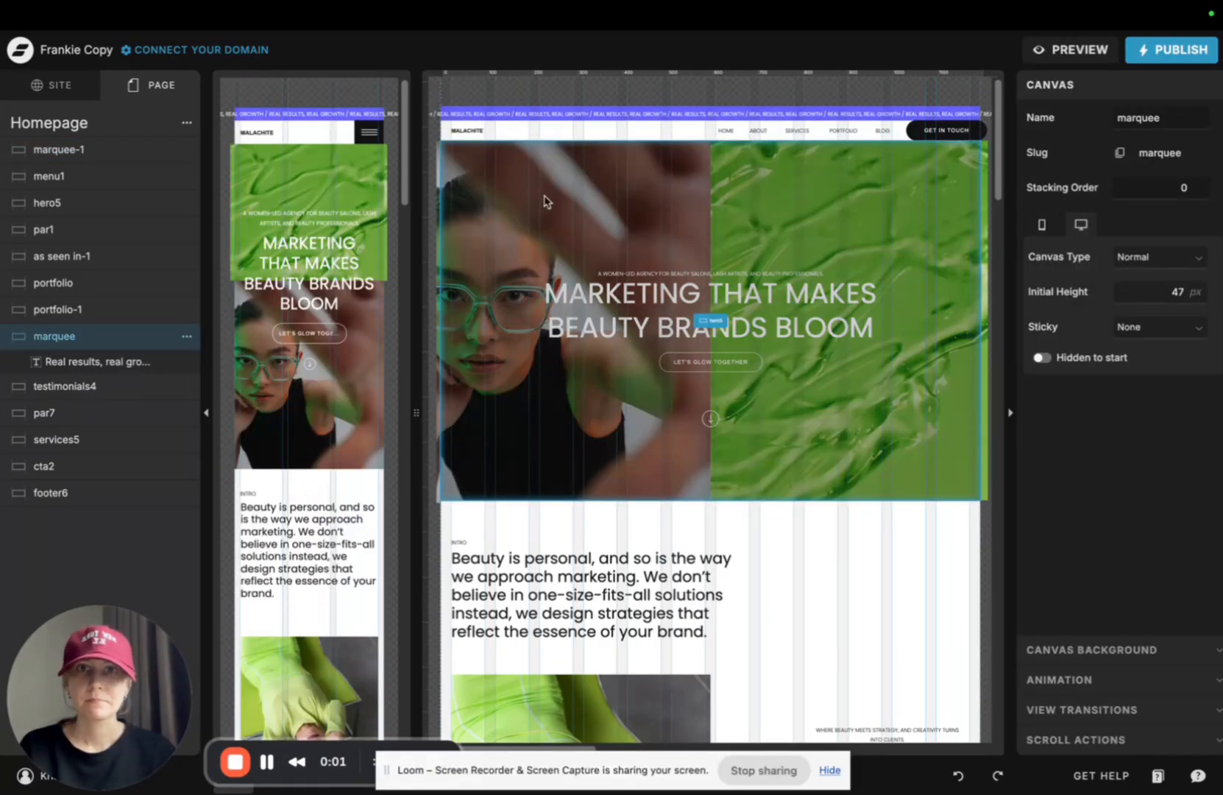
# Add a solid line to the green marquee canvas, stretch it past both canvas edges and set its thickness to 1 px
pyautogui.click(563, 116)
pyautogui.scroll(-7, 704, 429)
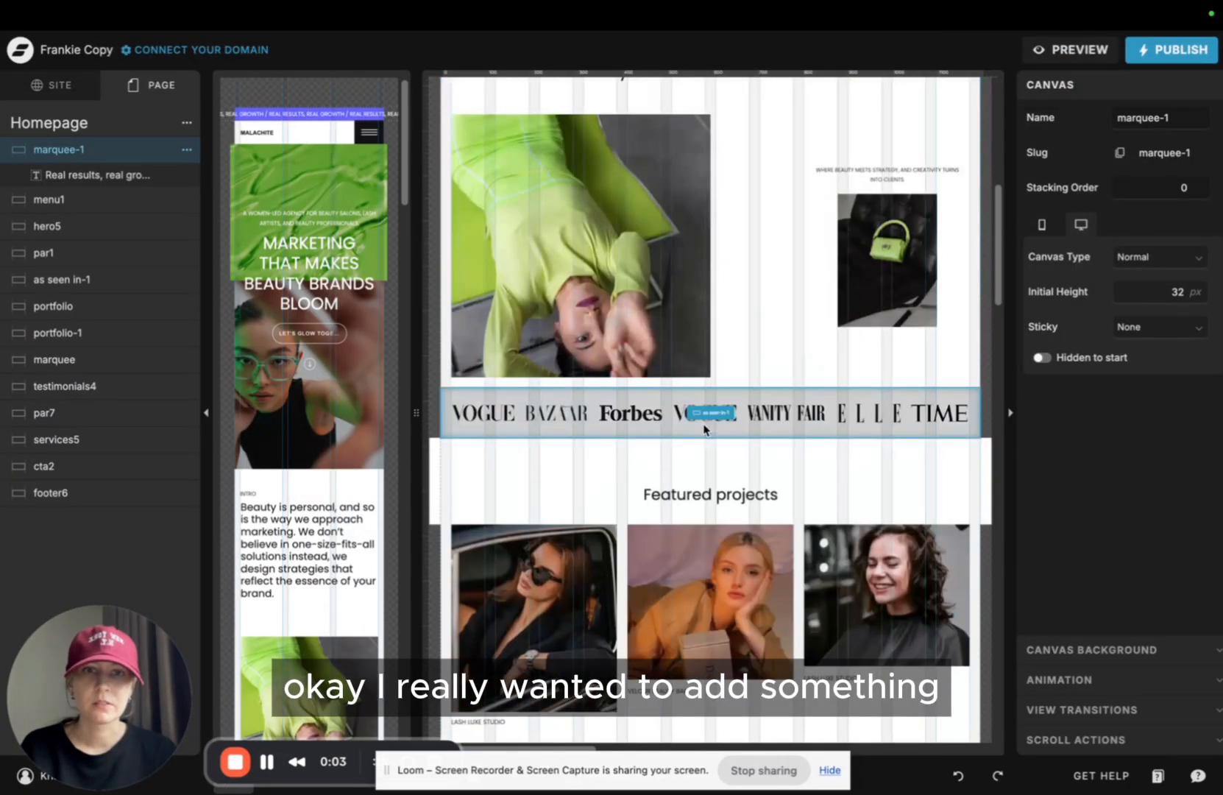
pyautogui.scroll(-5, 704, 429)
pyautogui.click(706, 446)
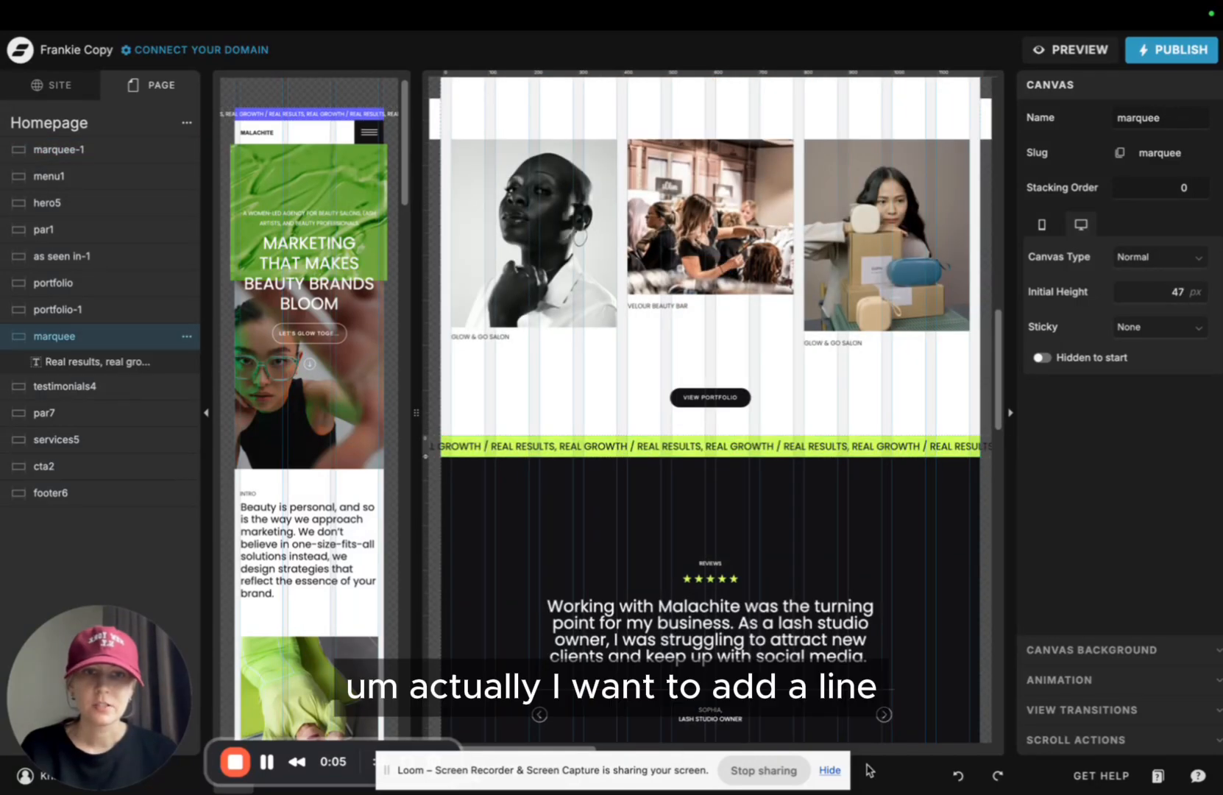
pyautogui.click(829, 770)
pyautogui.click(618, 775)
pyautogui.click(611, 575)
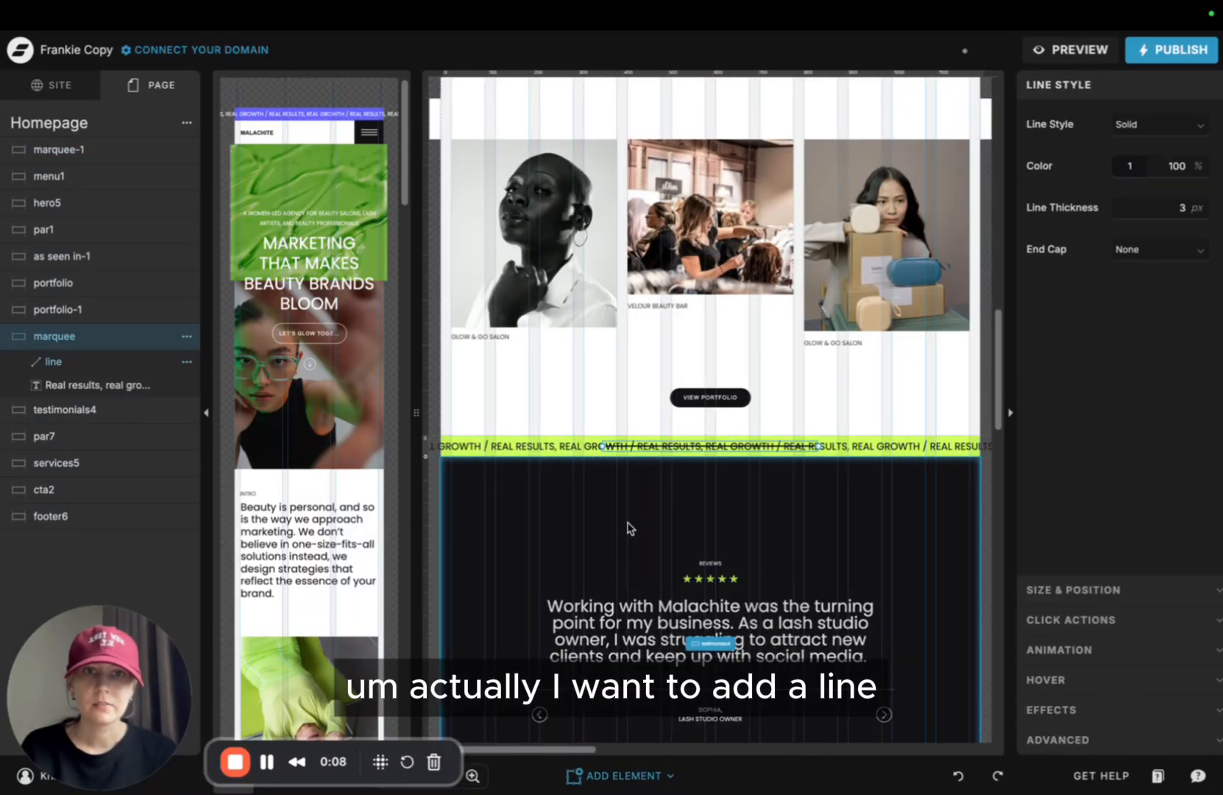
pyautogui.moveTo(605, 446); pyautogui.dragTo(372, 437)
pyautogui.moveTo(813, 436); pyautogui.dragTo(1071, 442)
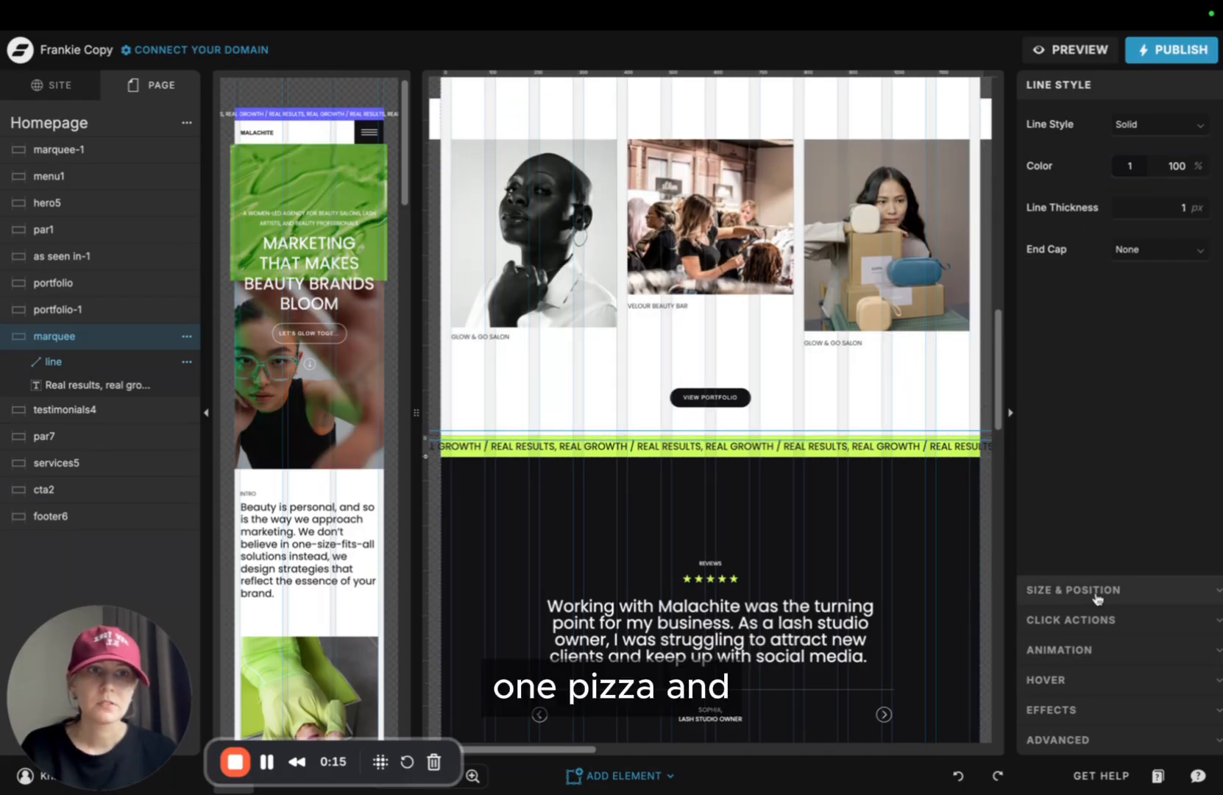
# Position the line at Y 1 px along the green marquee's top edge and lock it horizontally to both sides
pyautogui.click(1072, 590)
pyautogui.click(1197, 221)
pyautogui.click(1197, 213)
pyautogui.click(1197, 214)
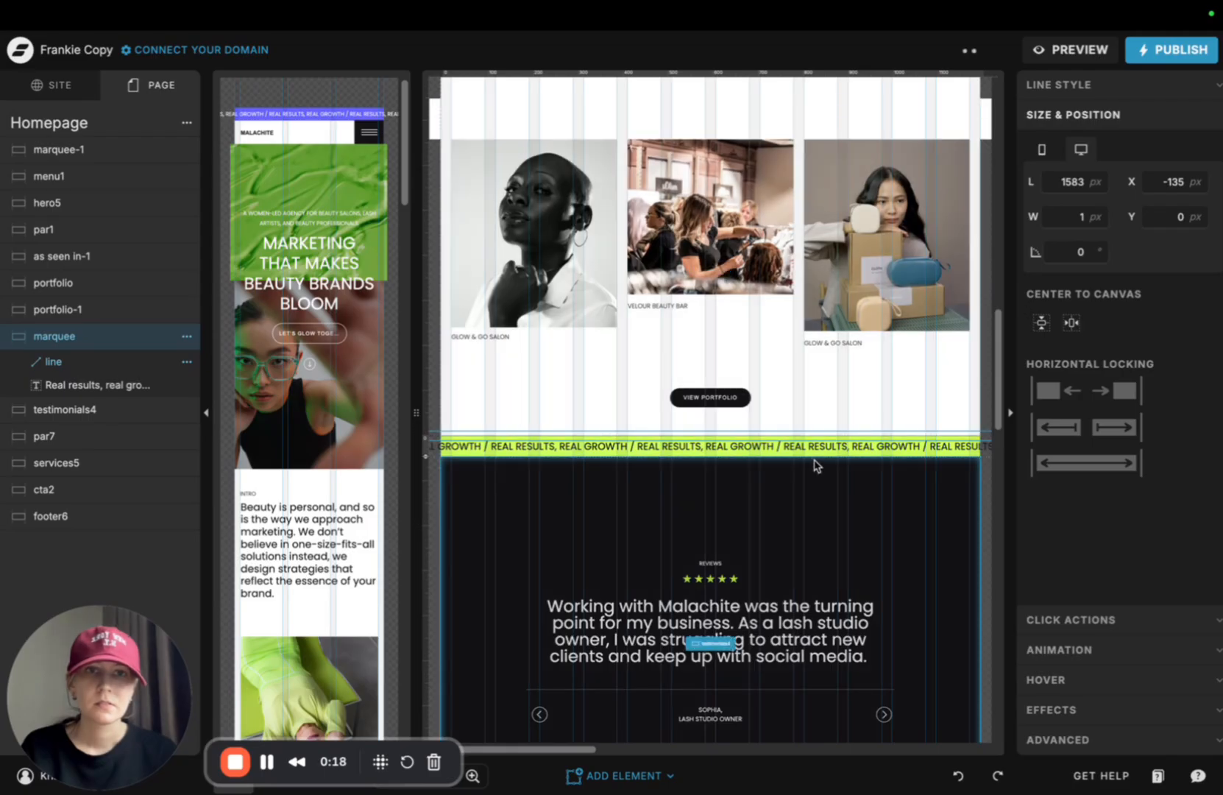
pyautogui.click(1197, 214)
pyautogui.click(847, 471)
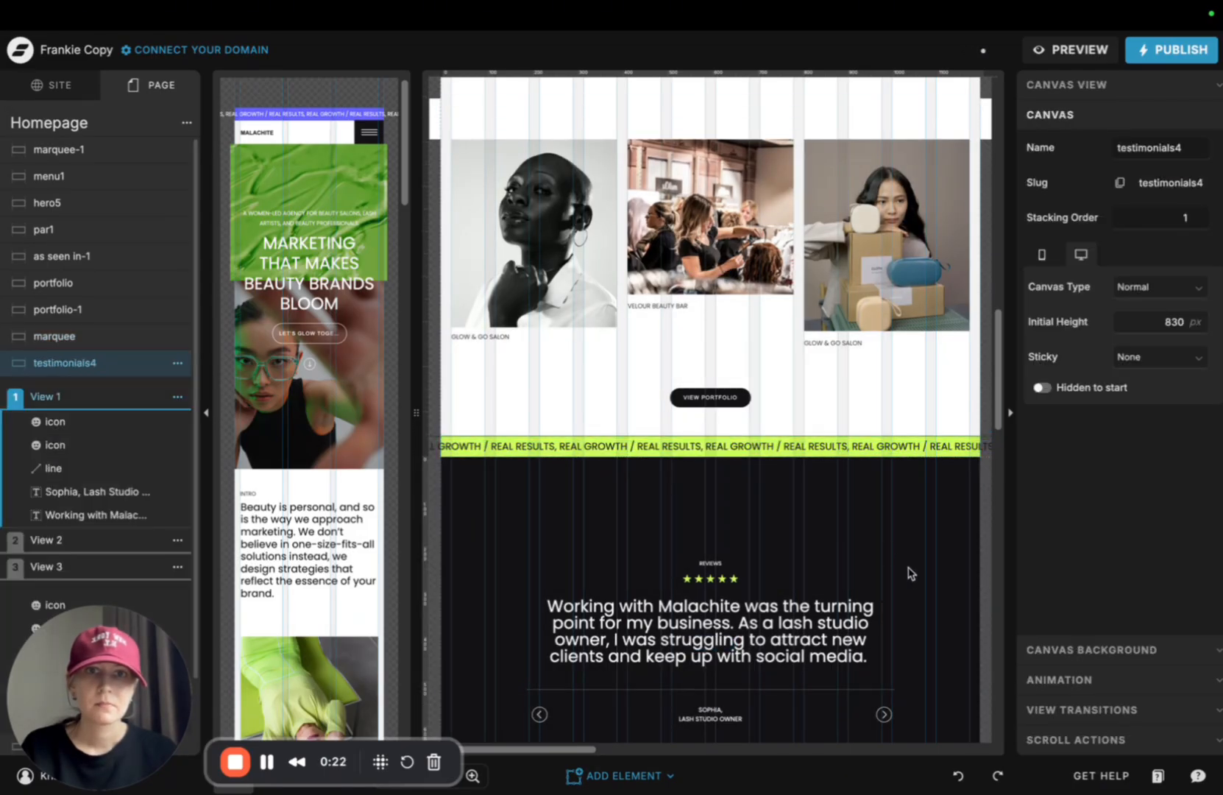
pyautogui.click(839, 435)
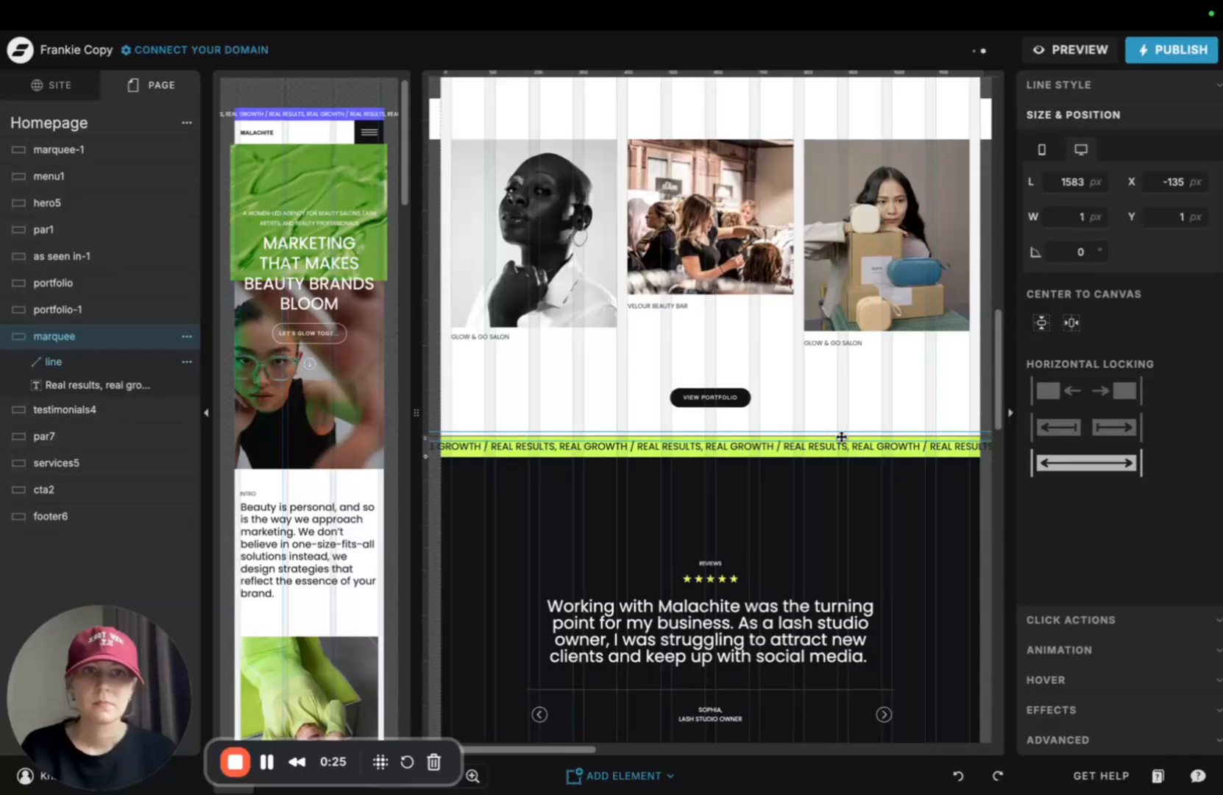
# On the mobile layout, stretch the green marquee's line to 438 px across the canvas and place it near the top edge
pyautogui.scroll(-5, 308, 442)
pyautogui.scroll(-6, 308, 442)
pyautogui.scroll(3, 307, 427)
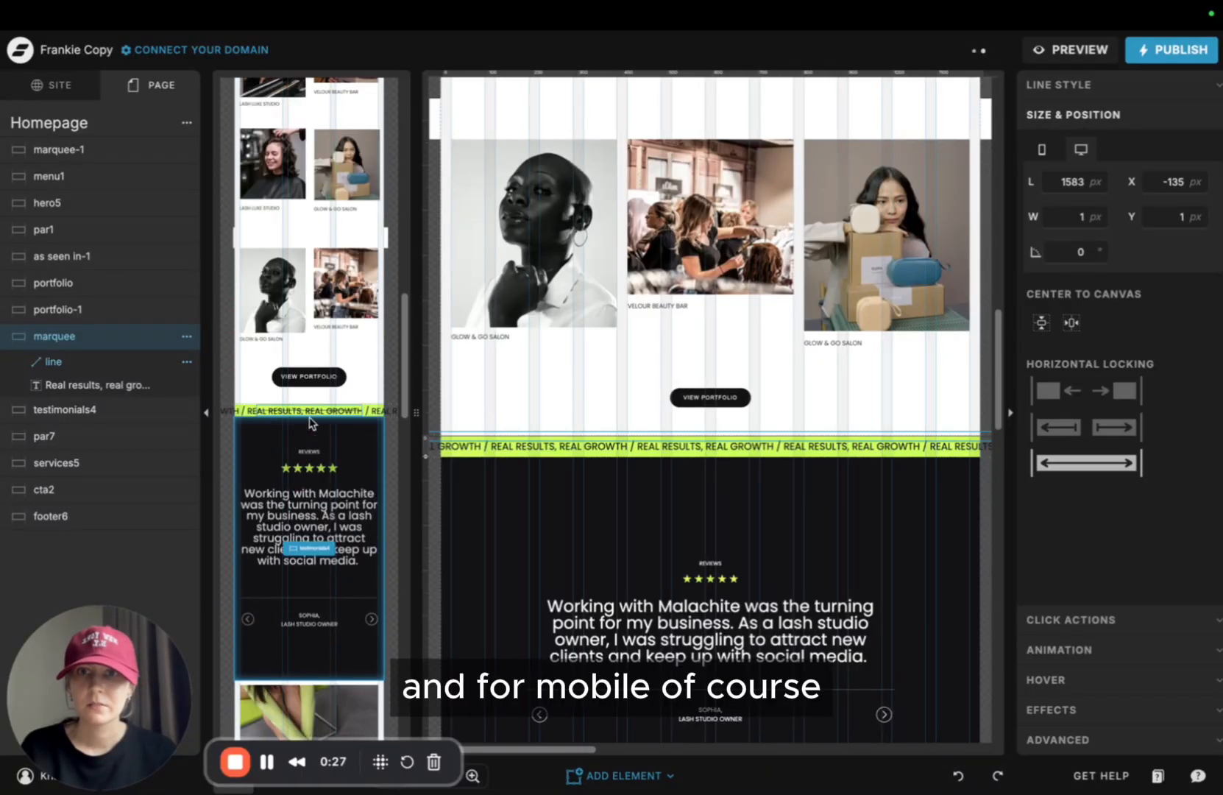
pyautogui.click(306, 410)
pyautogui.moveTo(305, 409); pyautogui.dragTo(292, 409)
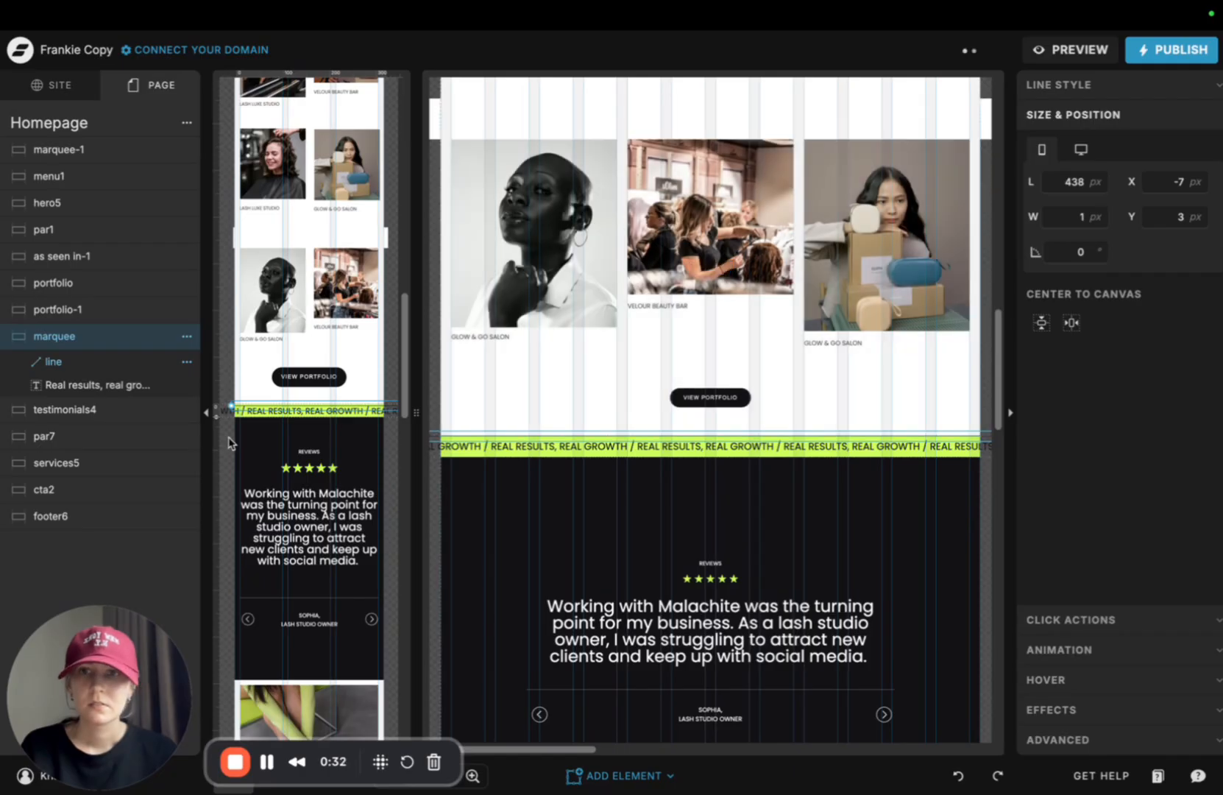
pyautogui.click(287, 423)
pyautogui.click(287, 406)
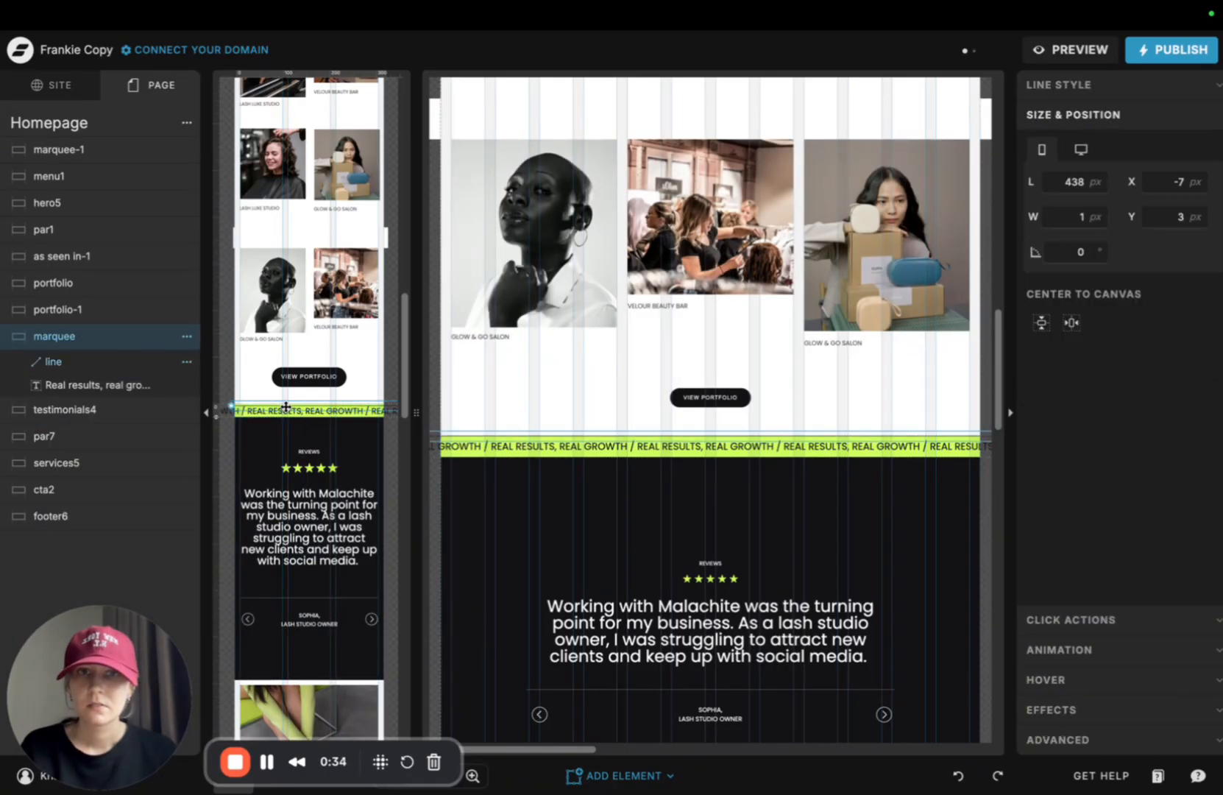
pyautogui.click(511, 391)
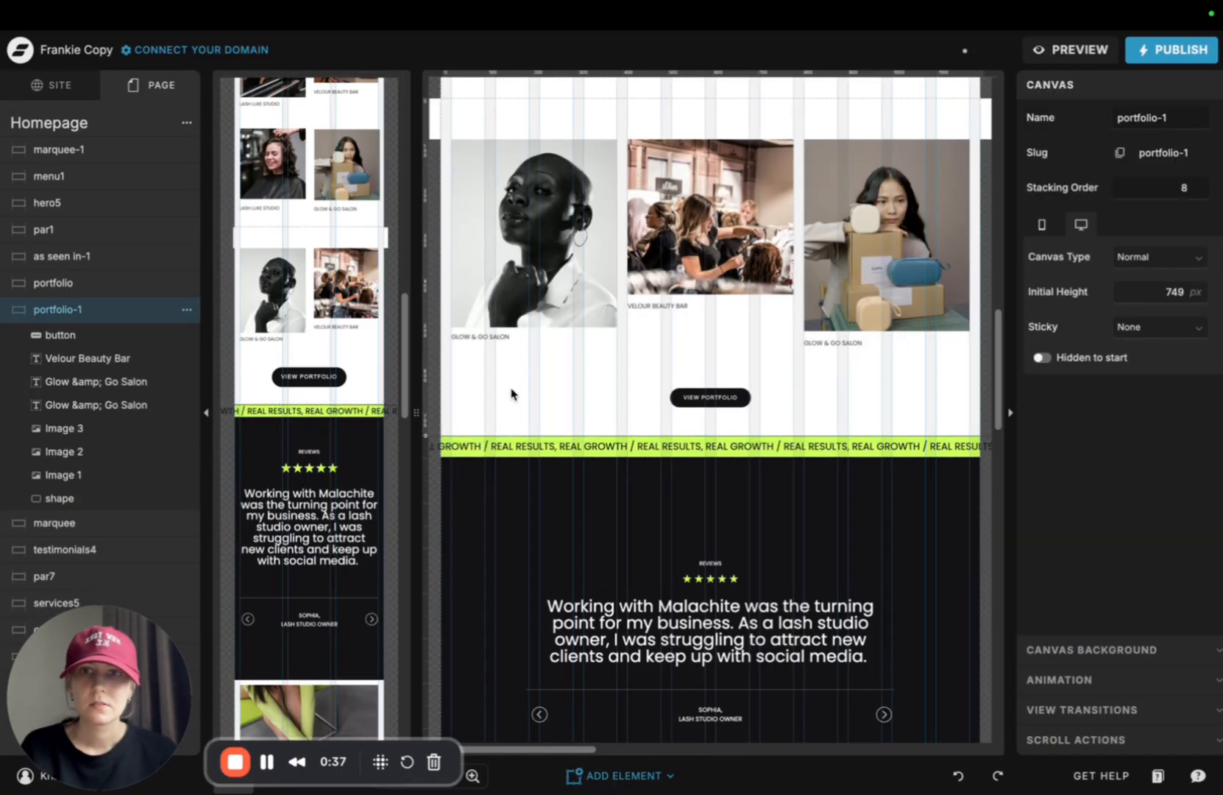
# Open the purple marquee's text and check how far it extends beyond the right edge of the desktop canvas
pyautogui.scroll(4, 530, 382)
pyautogui.scroll(10, 565, 376)
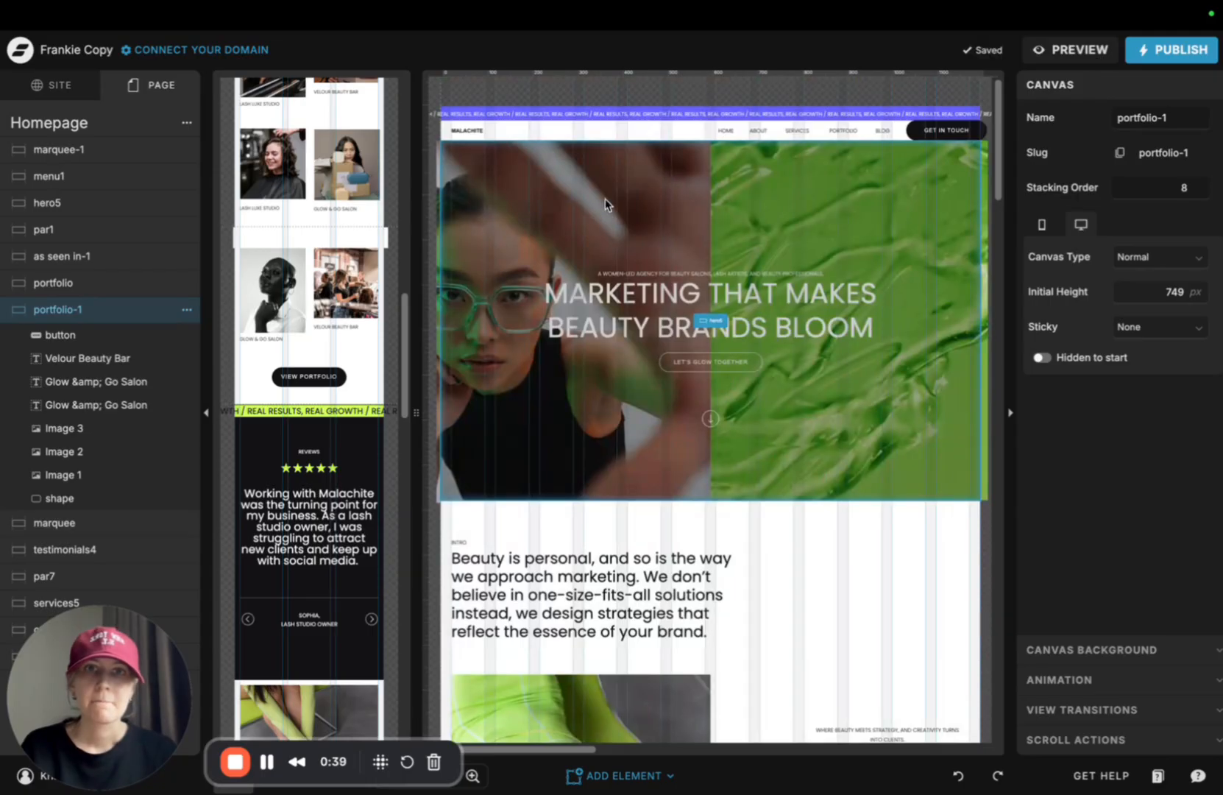
pyautogui.click(605, 199)
pyautogui.click(629, 111)
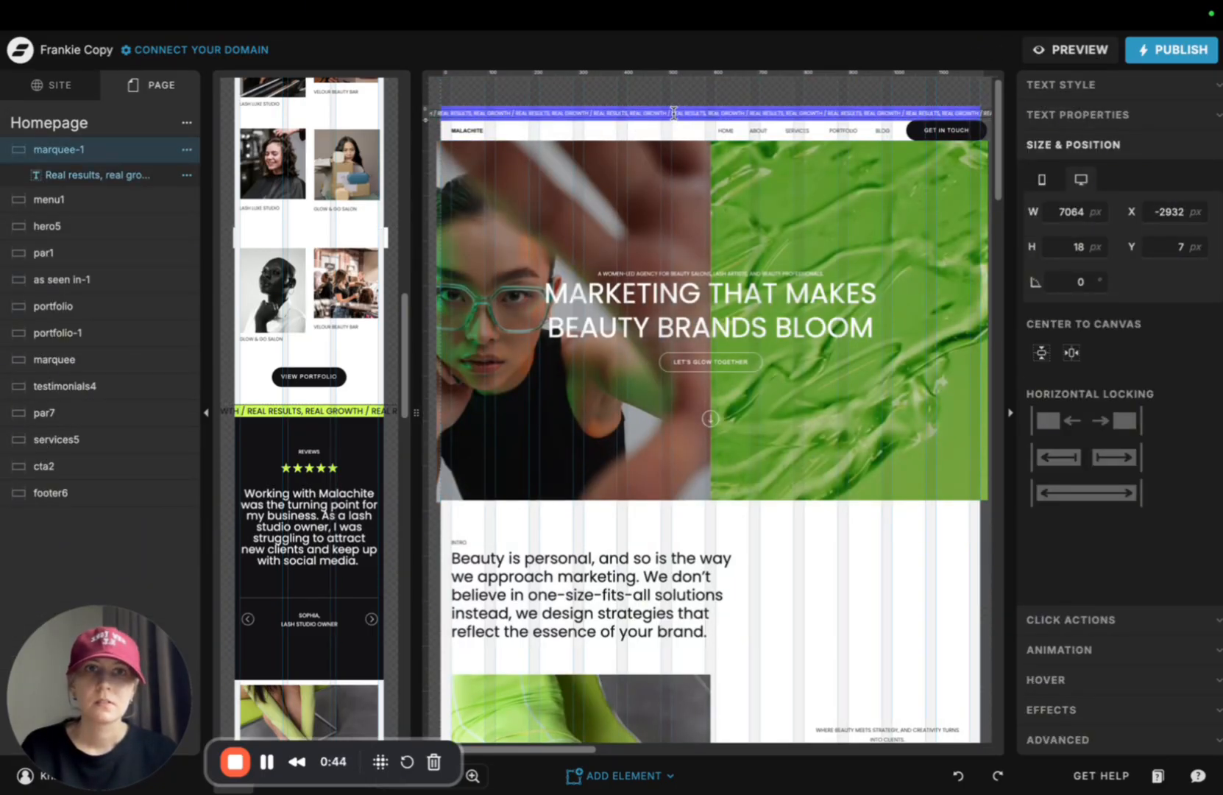
pyautogui.hscroll(5, 745, 135)
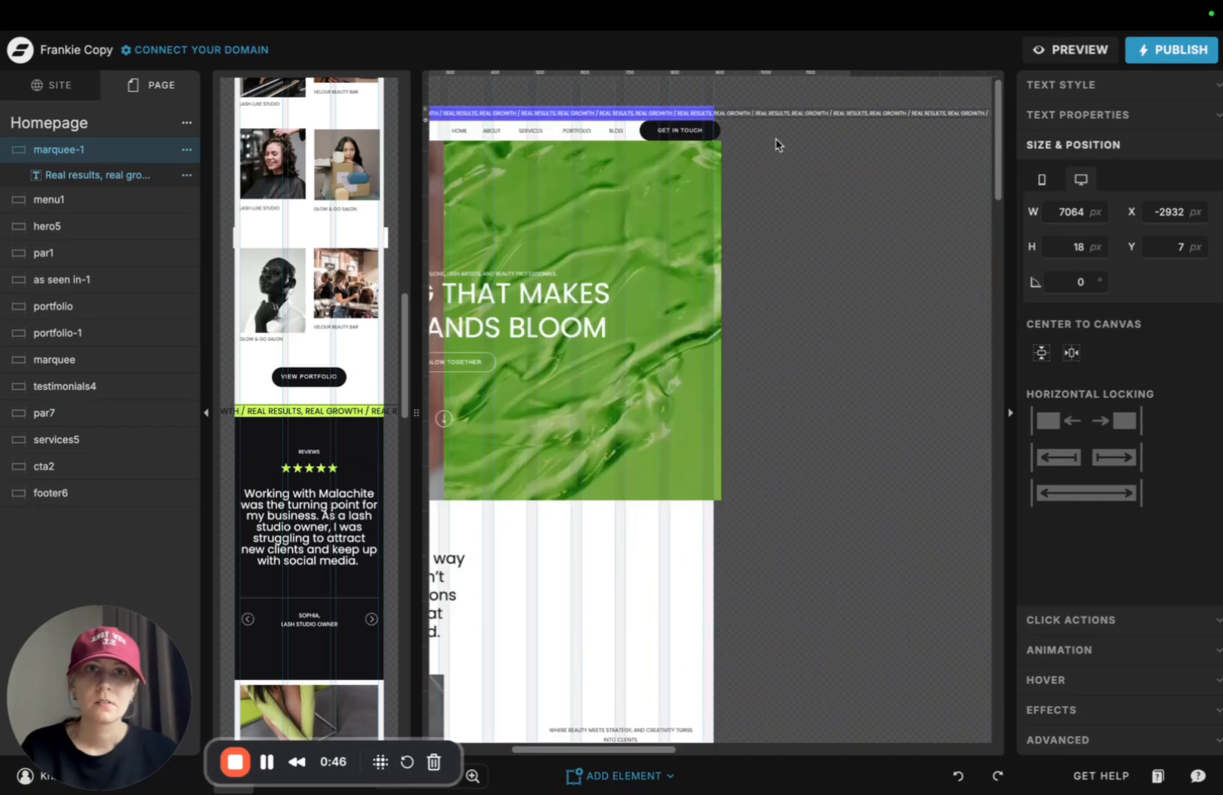
pyautogui.click(649, 218)
pyautogui.click(608, 113)
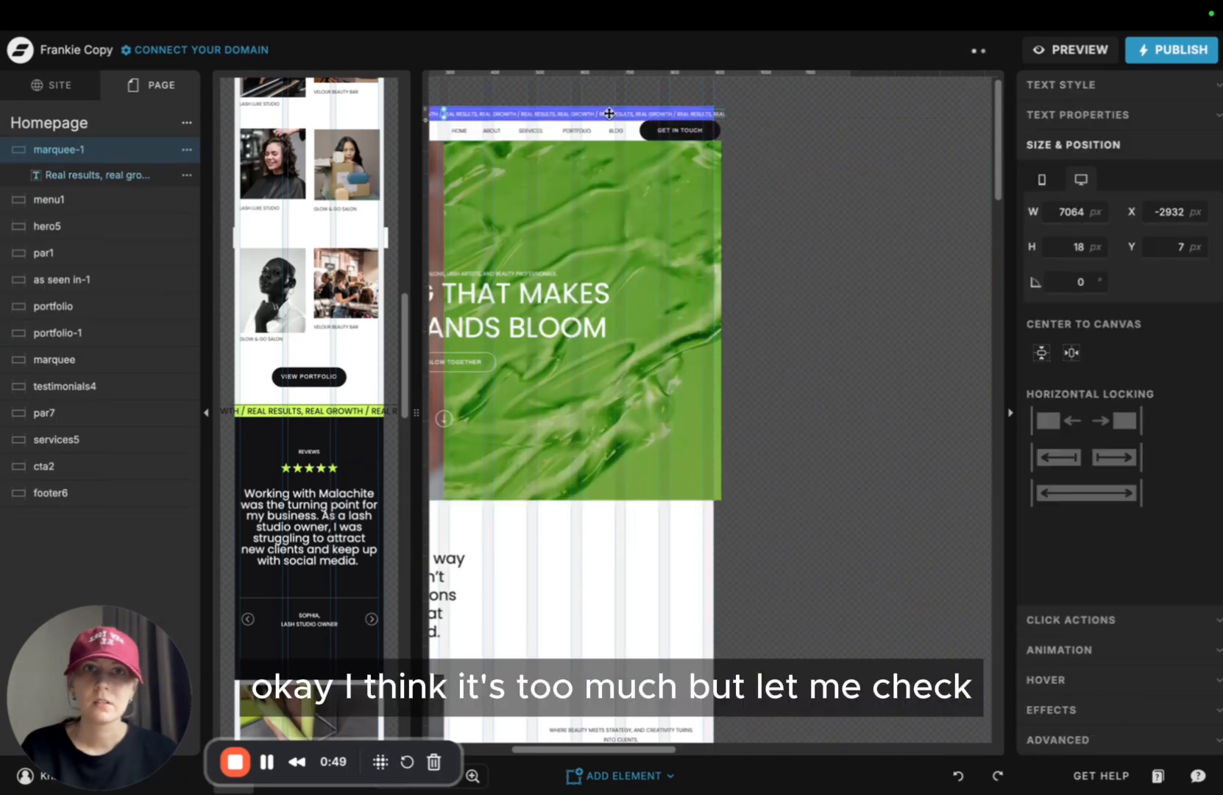
# Preview the homepage on desktop to check how the purple marquee looks above the menu
pyautogui.click(581, 774)
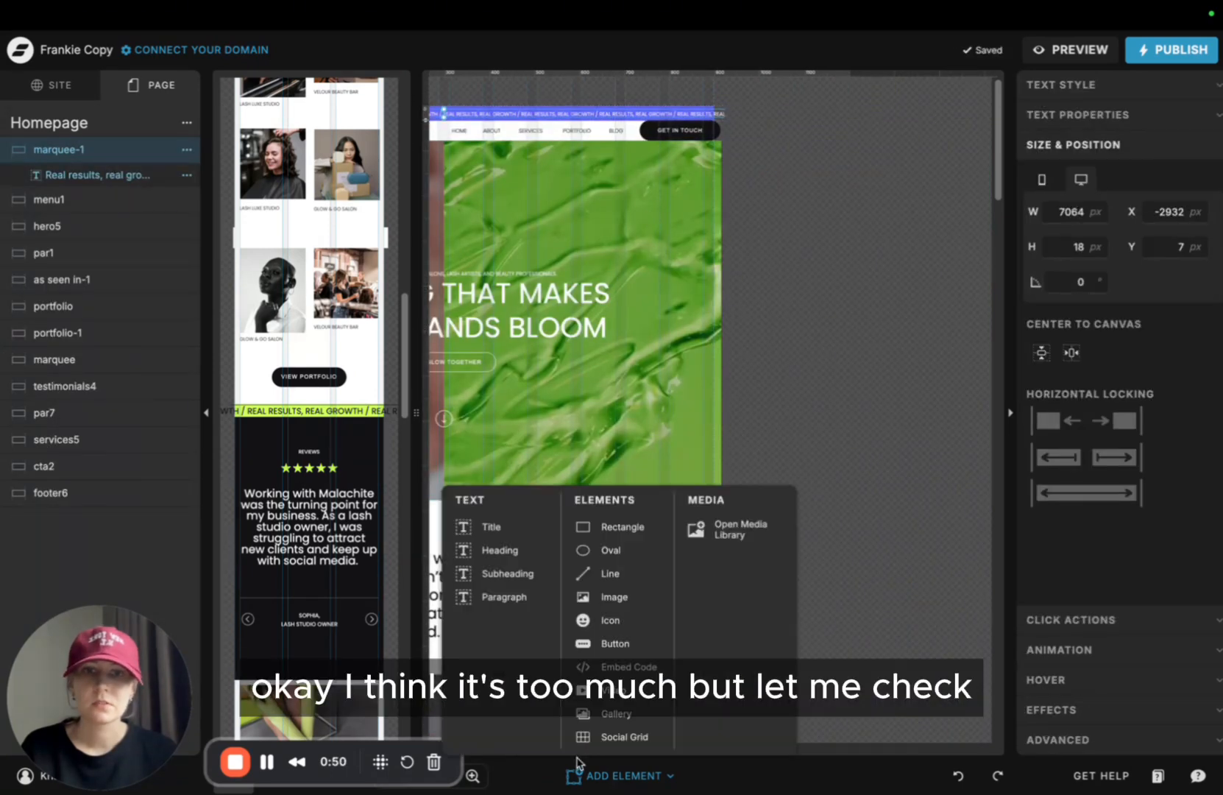
pyautogui.click(1025, 52)
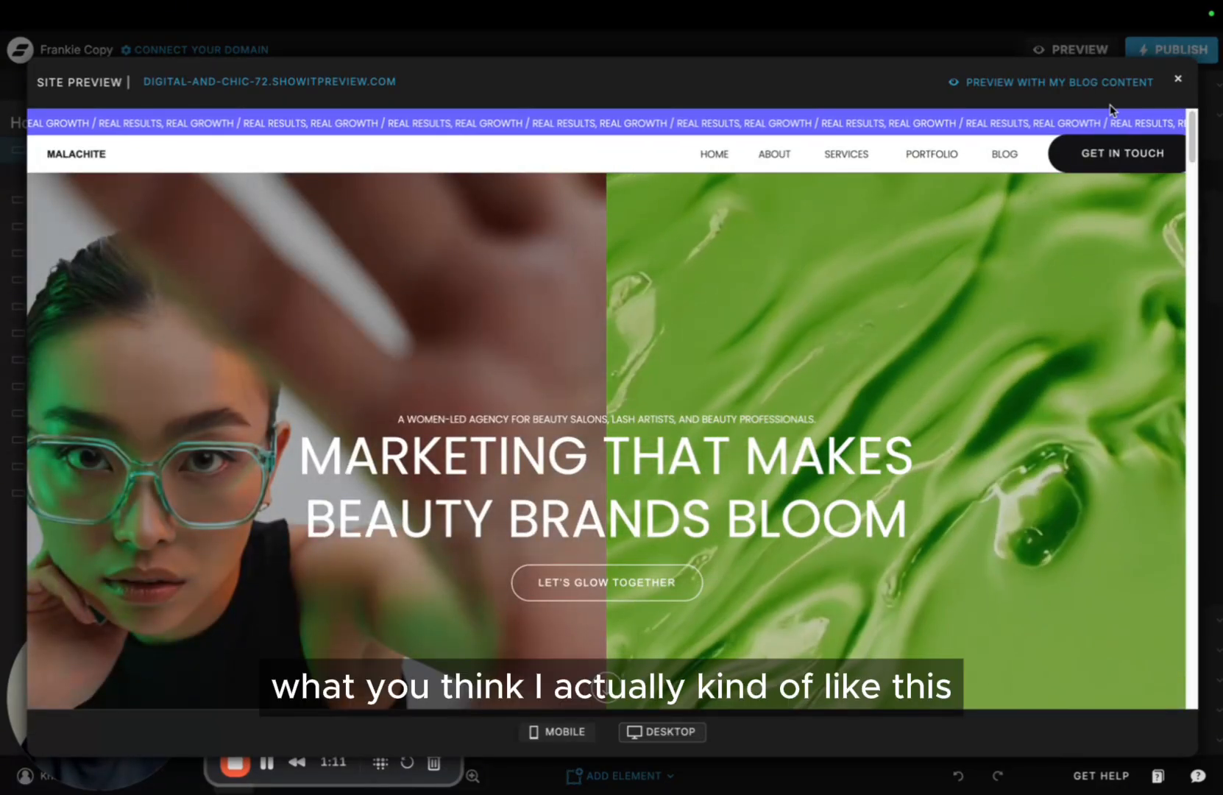
pyautogui.click(1177, 79)
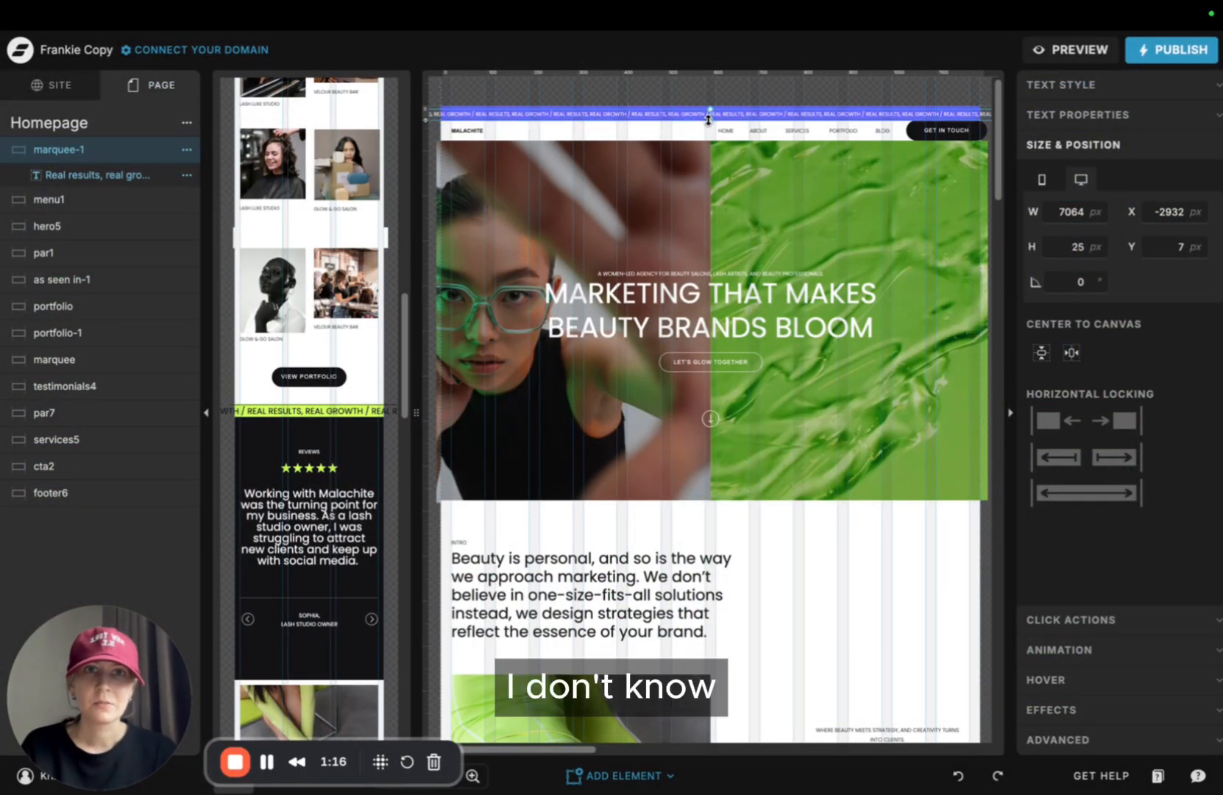
# Try the green colour style 4 as the top marquee's canvas background with its text in dark colour style 1
pyautogui.click(587, 112)
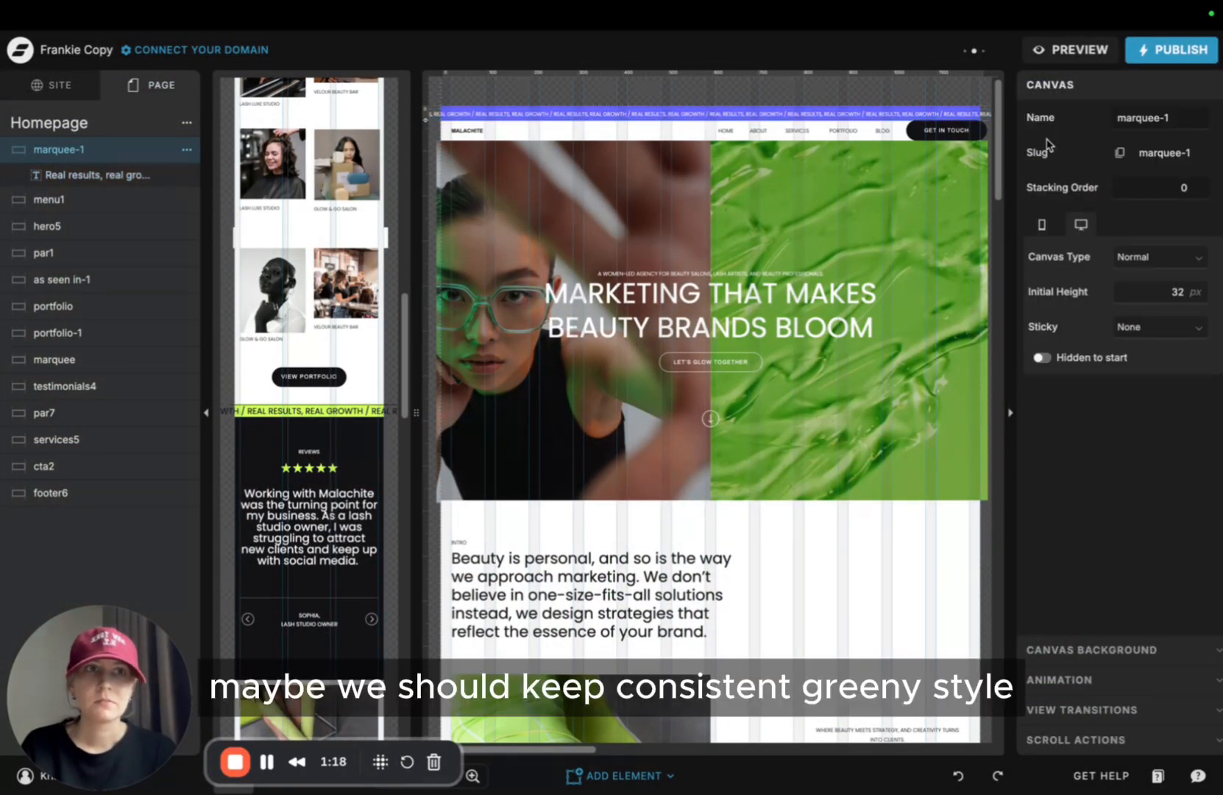
pyautogui.click(1091, 650)
pyautogui.click(1127, 231)
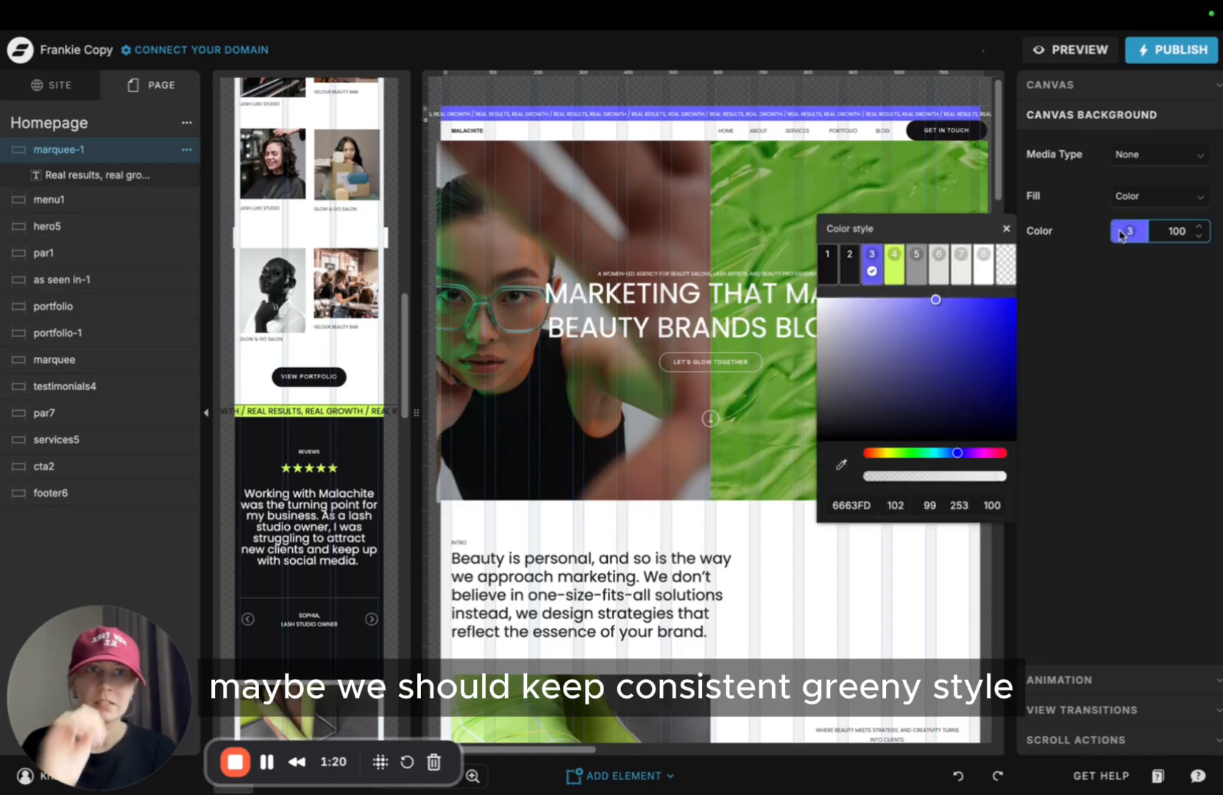
pyautogui.click(894, 274)
pyautogui.click(650, 111)
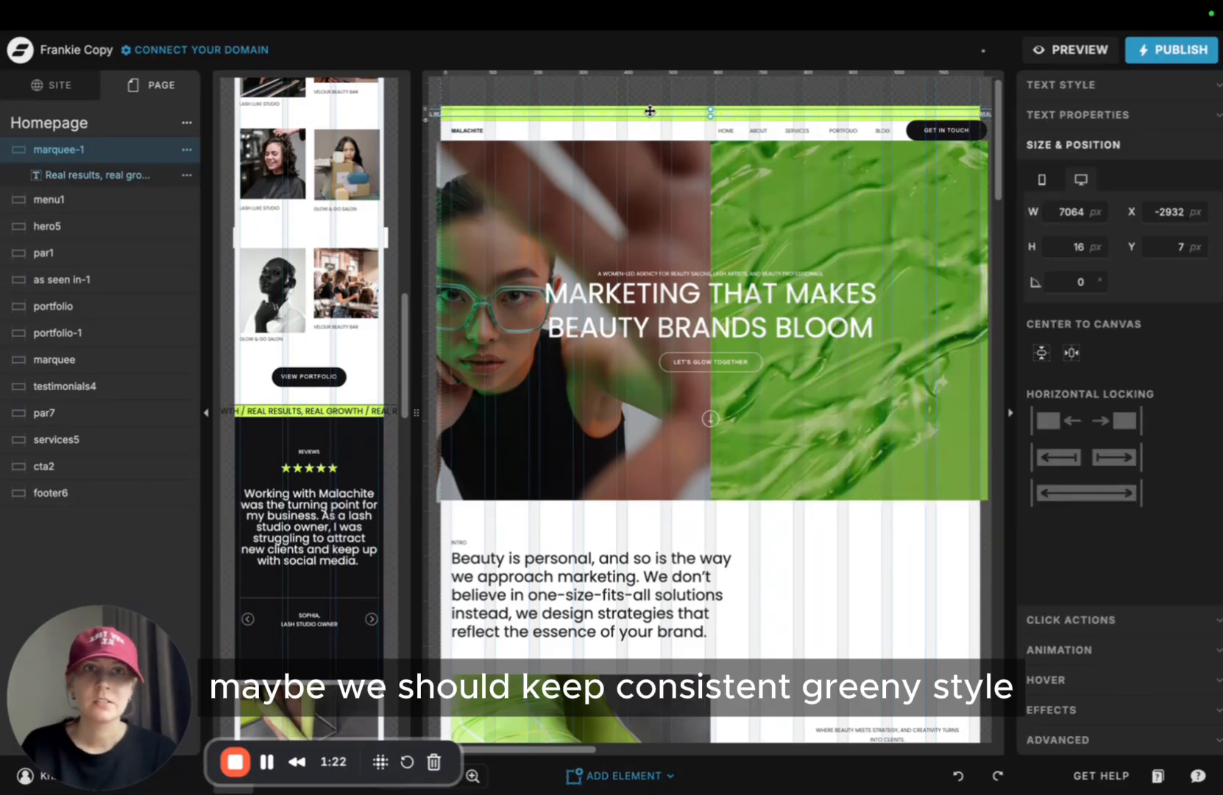
pyautogui.click(1073, 84)
pyautogui.click(1131, 165)
pyautogui.click(827, 197)
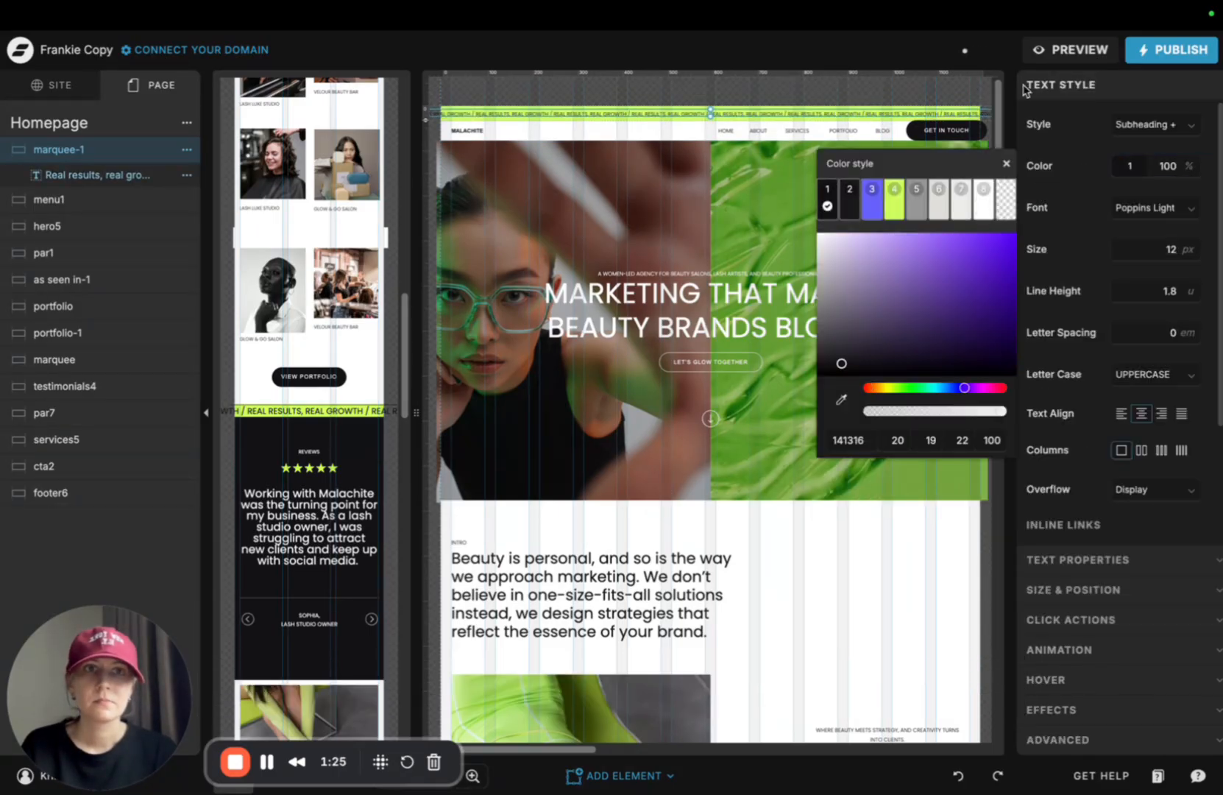
# Preview the homepage to compare the green top marquee with the hero section
pyautogui.click(1055, 46)
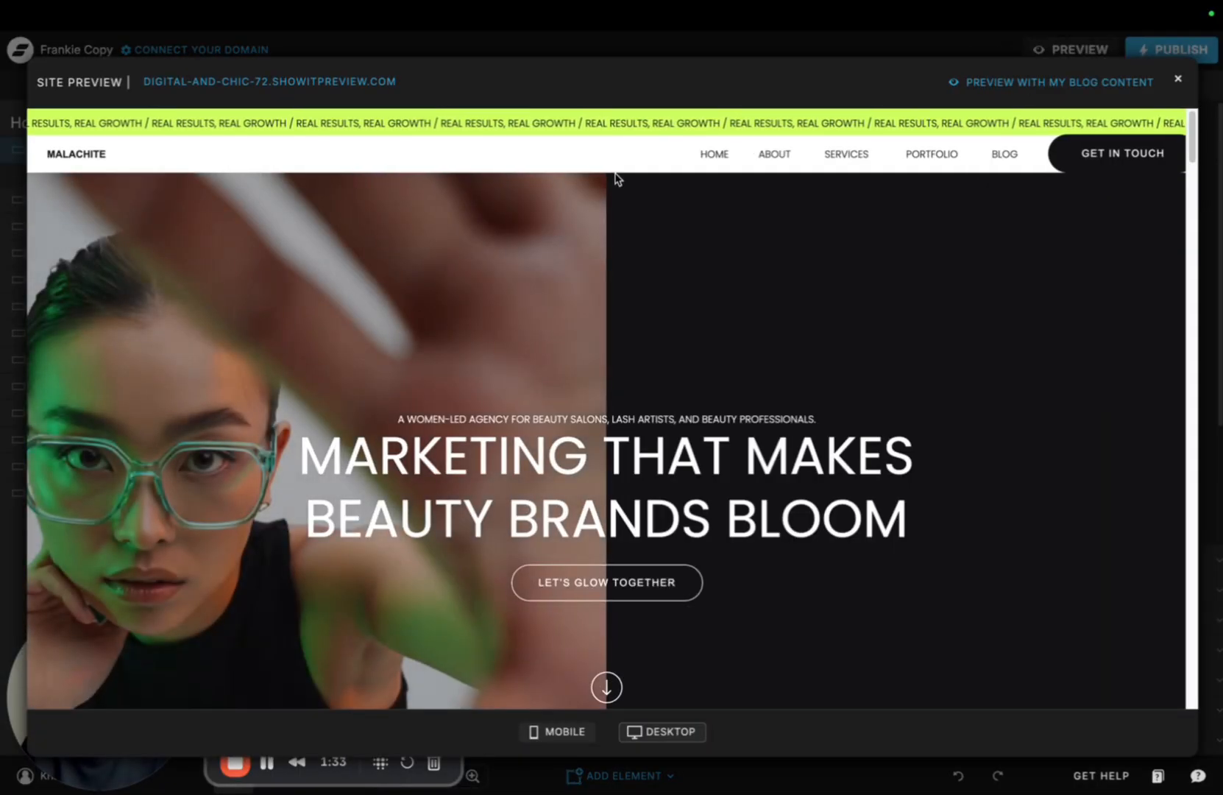
pyautogui.scroll(-1, 660, 270)
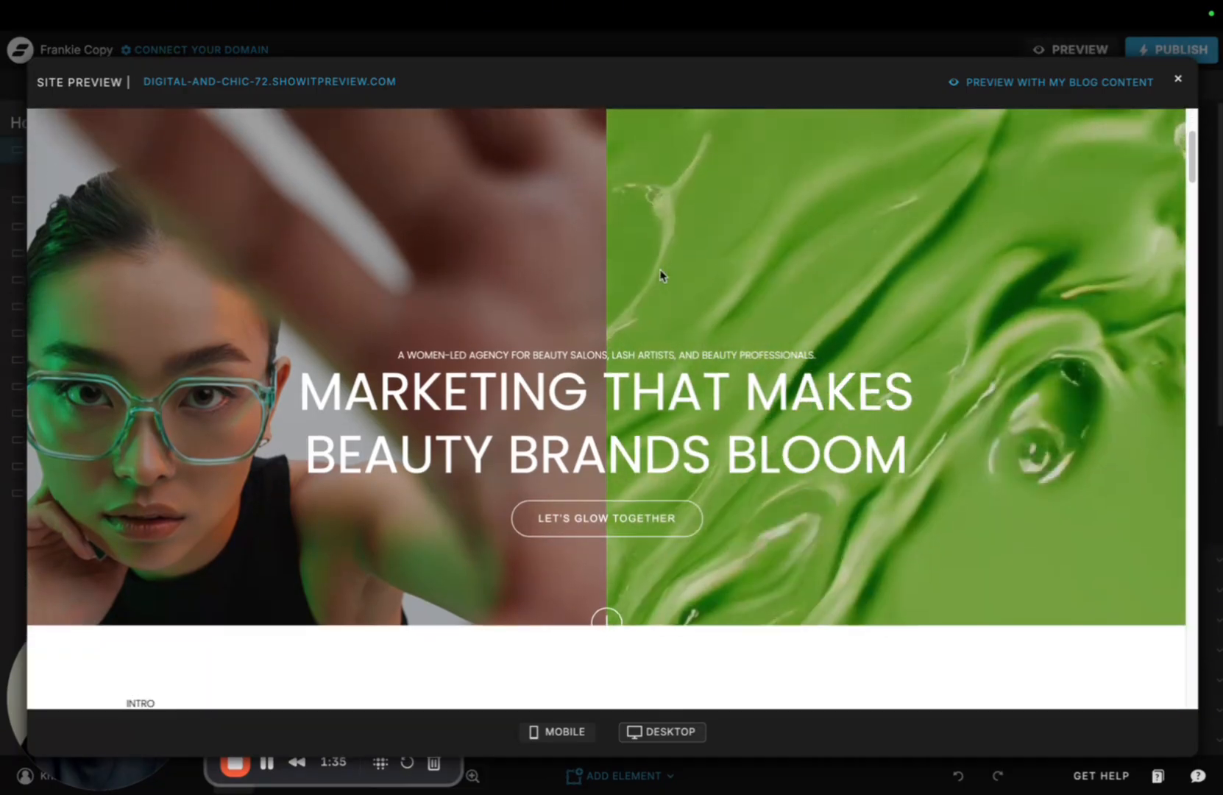
pyautogui.scroll(1, 661, 273)
pyautogui.click(1178, 80)
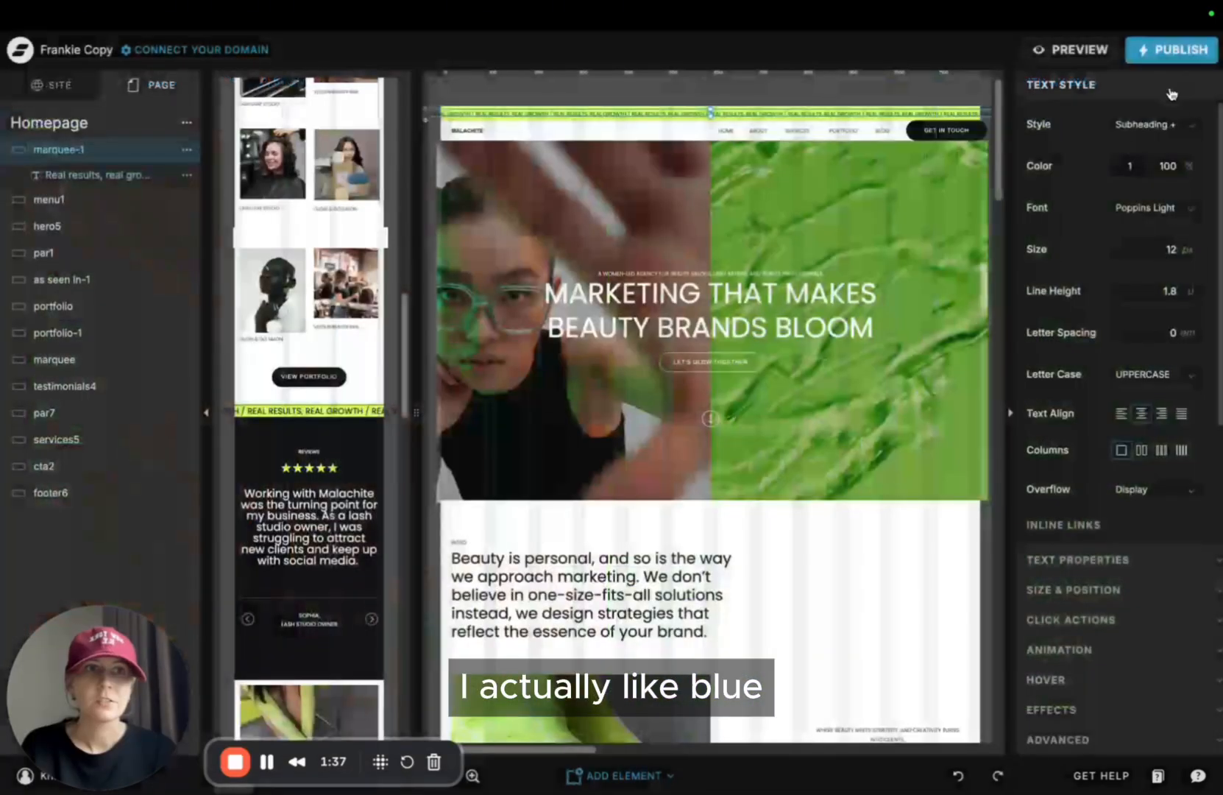
# Try colour style 3 on the top marquee's text and set its canvas background to purple colour style 3
pyautogui.click(1127, 168)
pyautogui.click(872, 211)
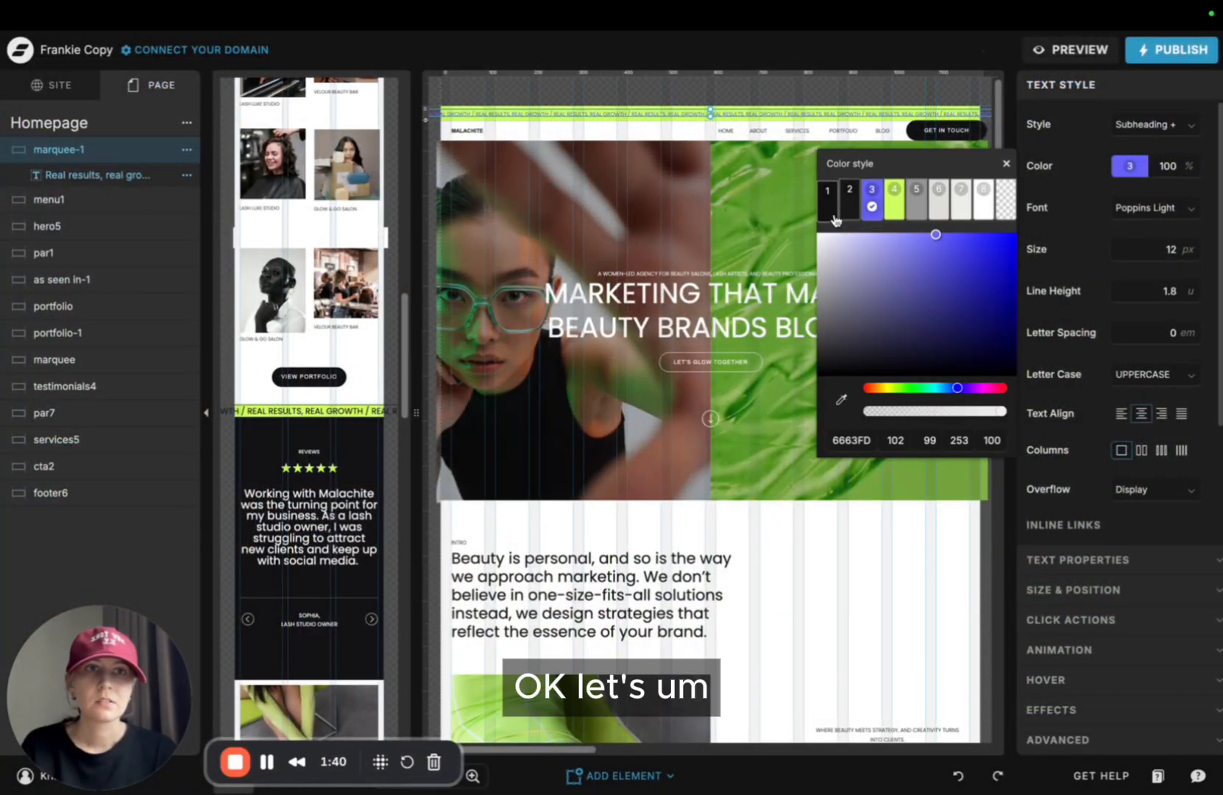
pyautogui.click(839, 114)
pyautogui.click(1123, 230)
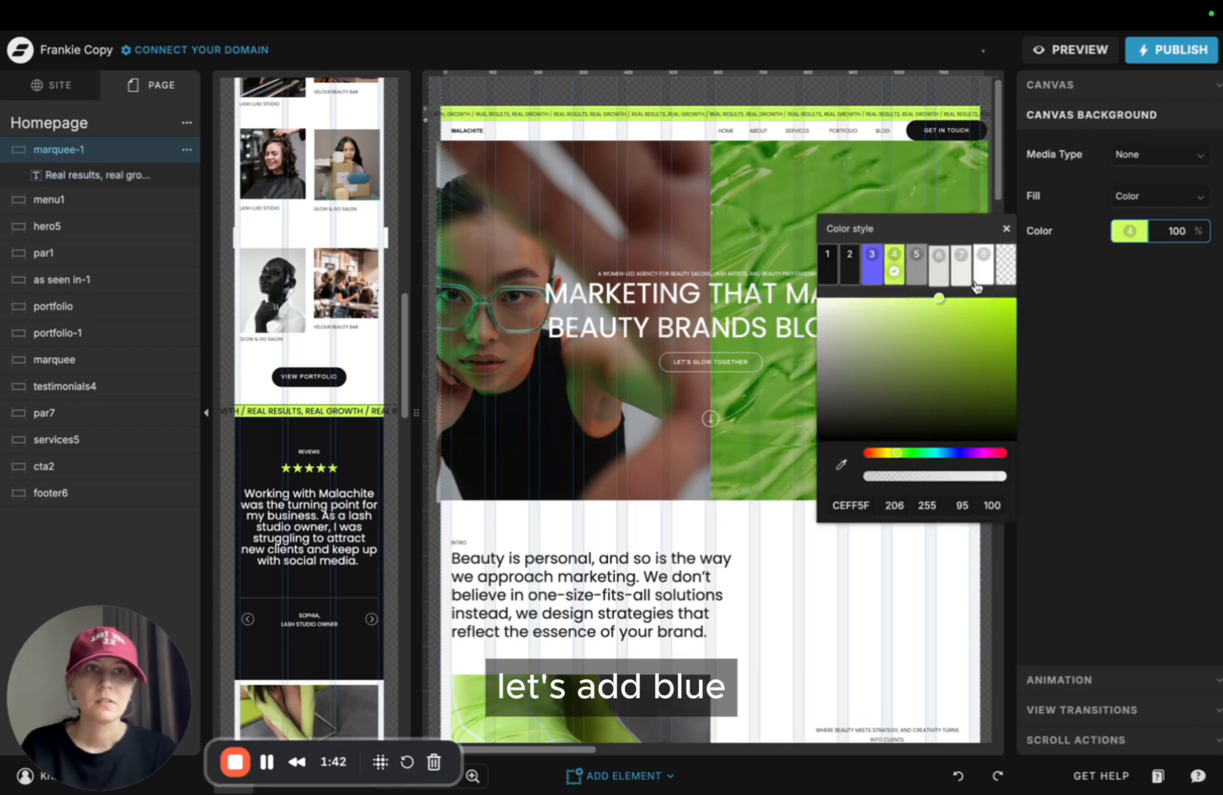
pyautogui.click(979, 281)
pyautogui.click(864, 281)
# Add a dark rectangle about 267 × 45 px at the menu's right end and layer it behind the GET IN TOUCH button
pyautogui.click(946, 130)
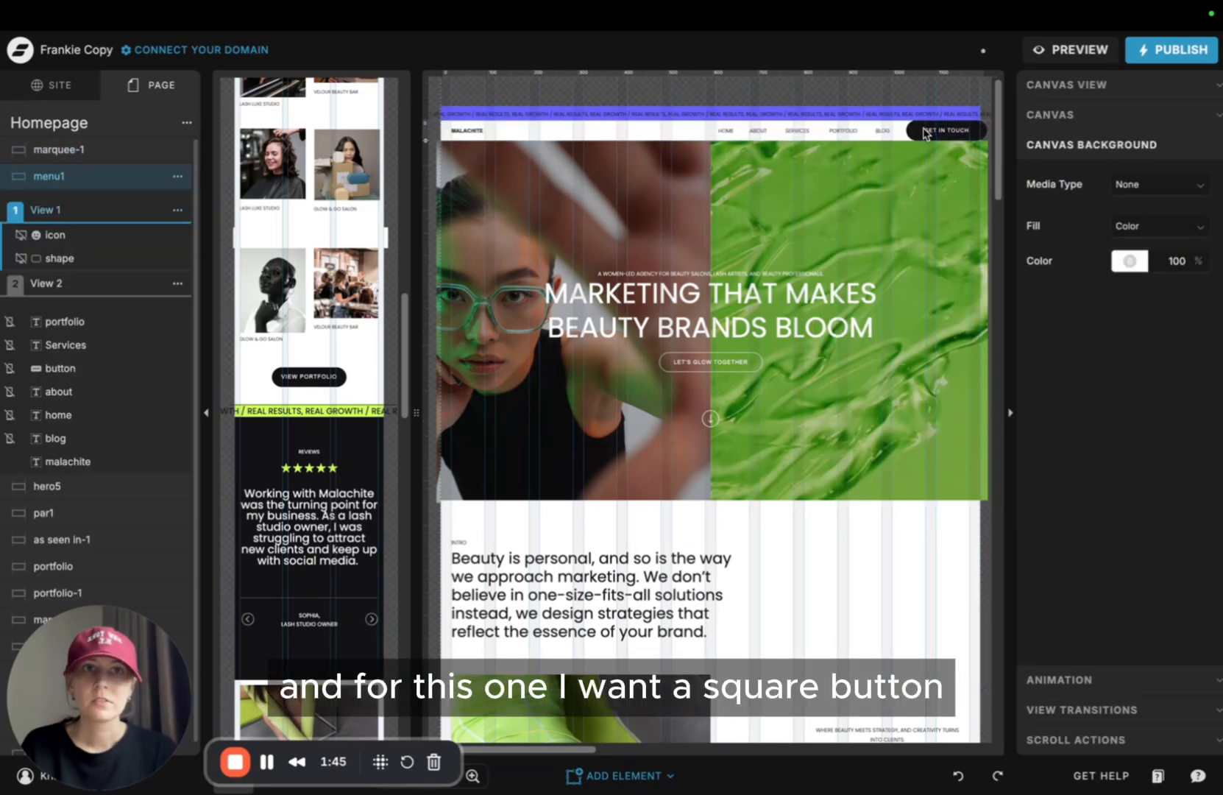
pyautogui.click(947, 131)
pyautogui.click(588, 776)
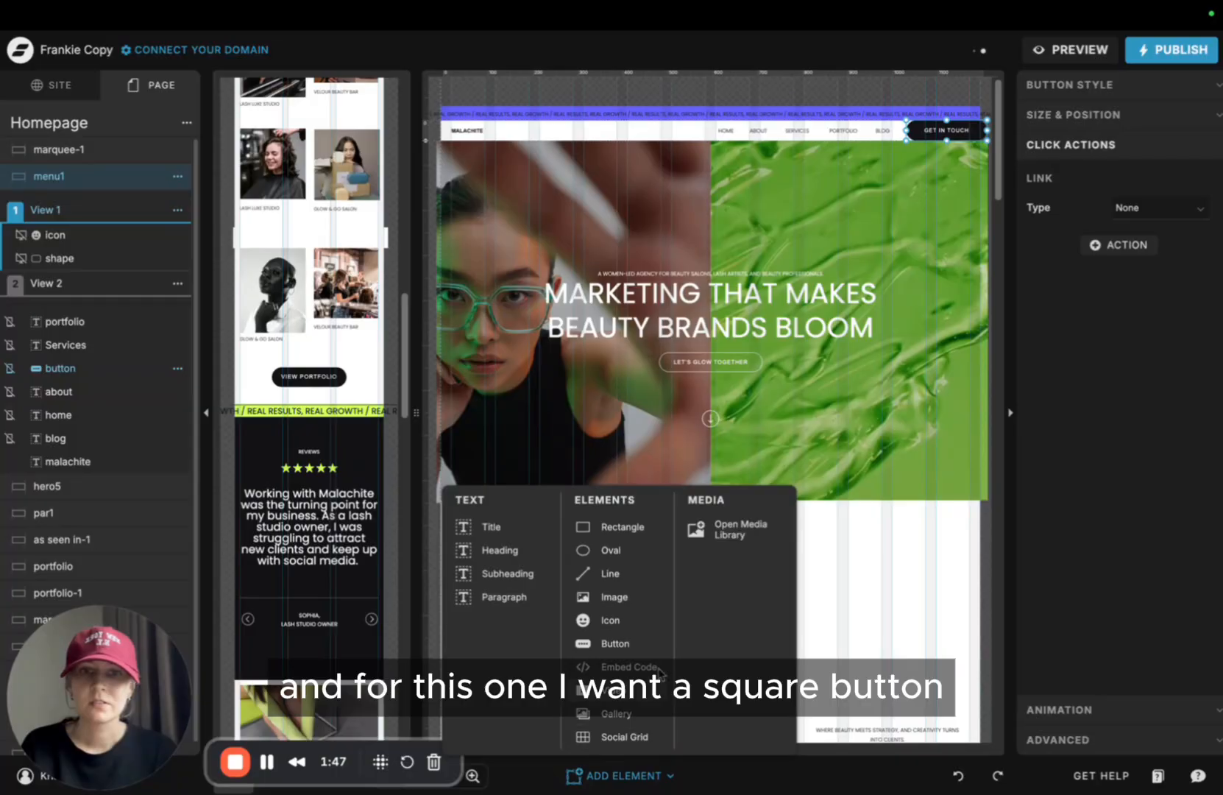
pyautogui.click(610, 526)
pyautogui.moveTo(663, 128); pyautogui.dragTo(915, 140)
pyautogui.moveTo(808, 131); pyautogui.dragTo(923, 135)
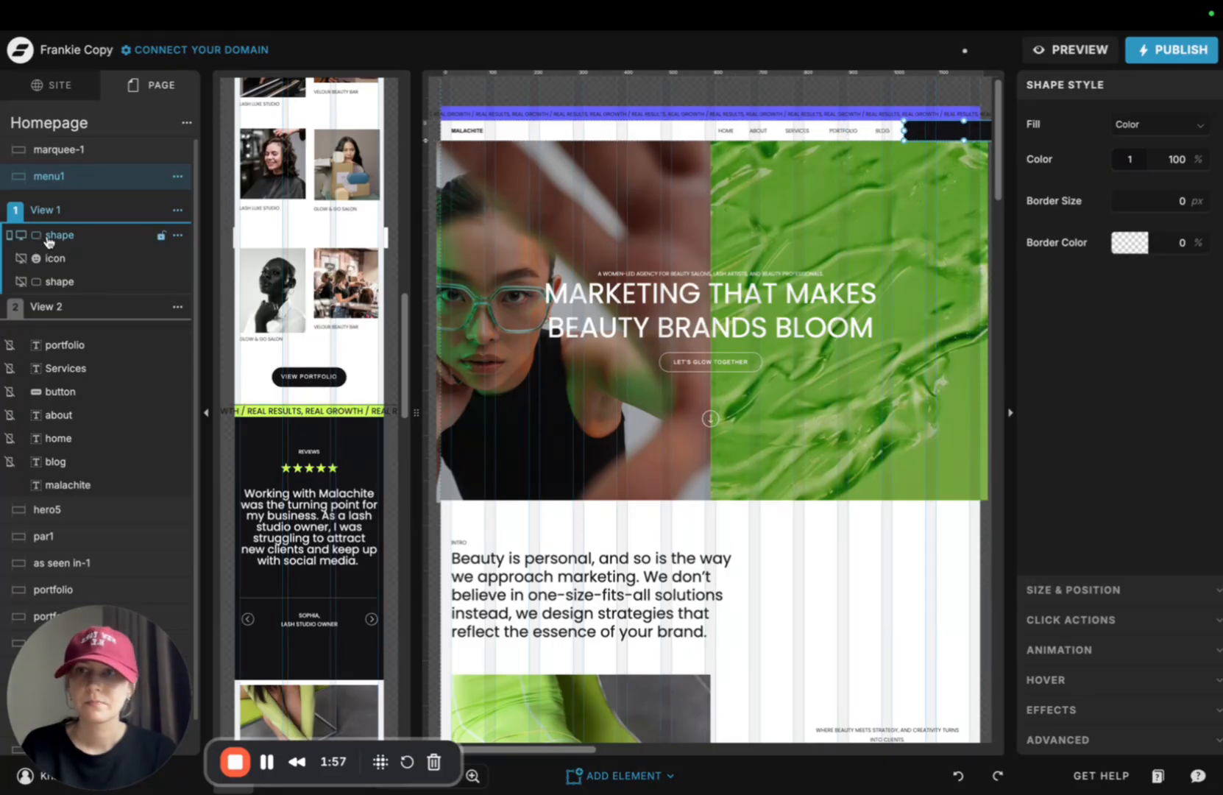
pyautogui.moveTo(49, 241); pyautogui.dragTo(87, 485)
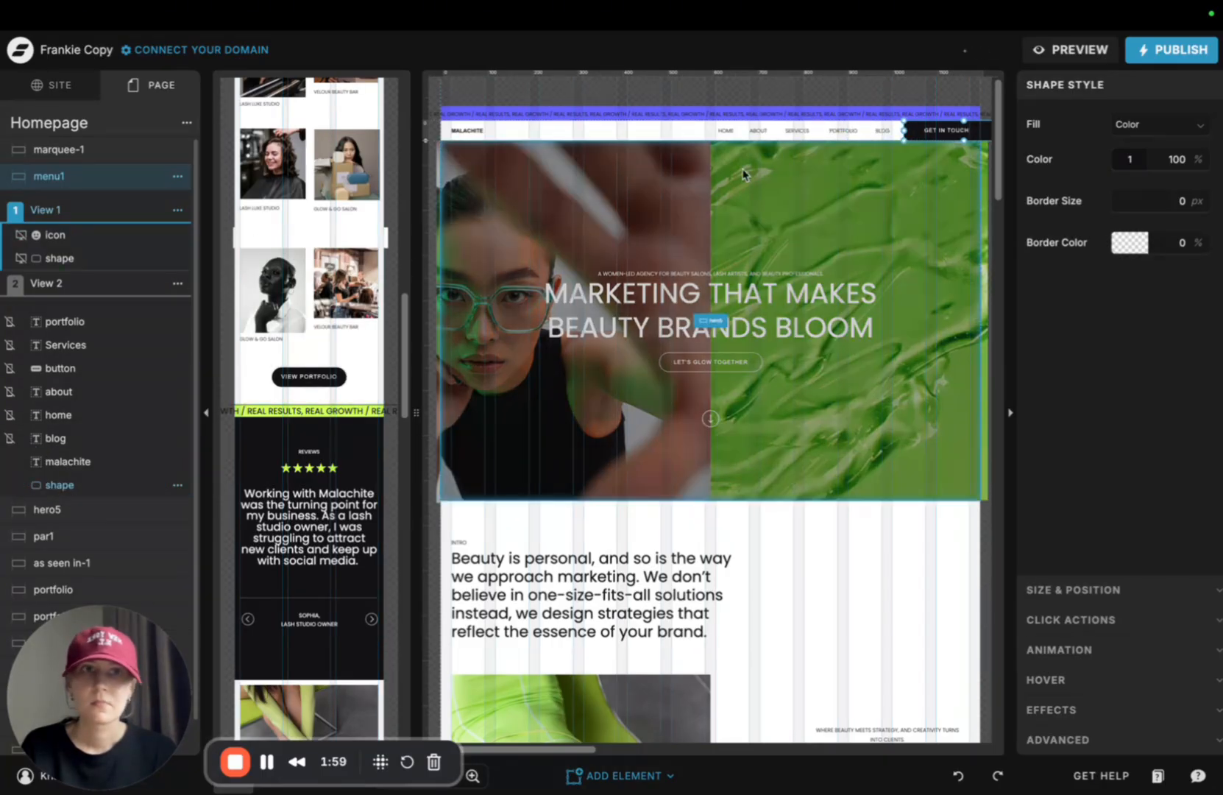
# Hide the rectangle behind the GET IN TOUCH button on the mobile layout and preview the homepage
pyautogui.click(1086, 621)
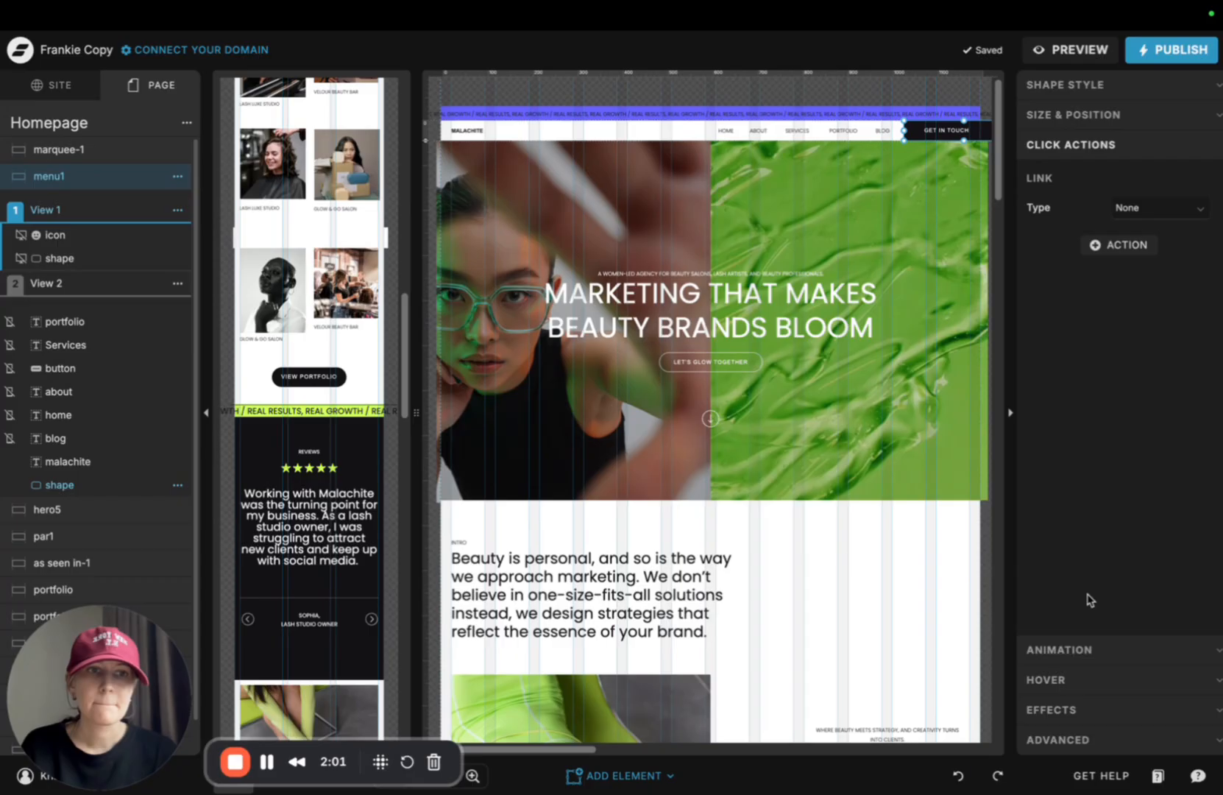
pyautogui.click(1105, 117)
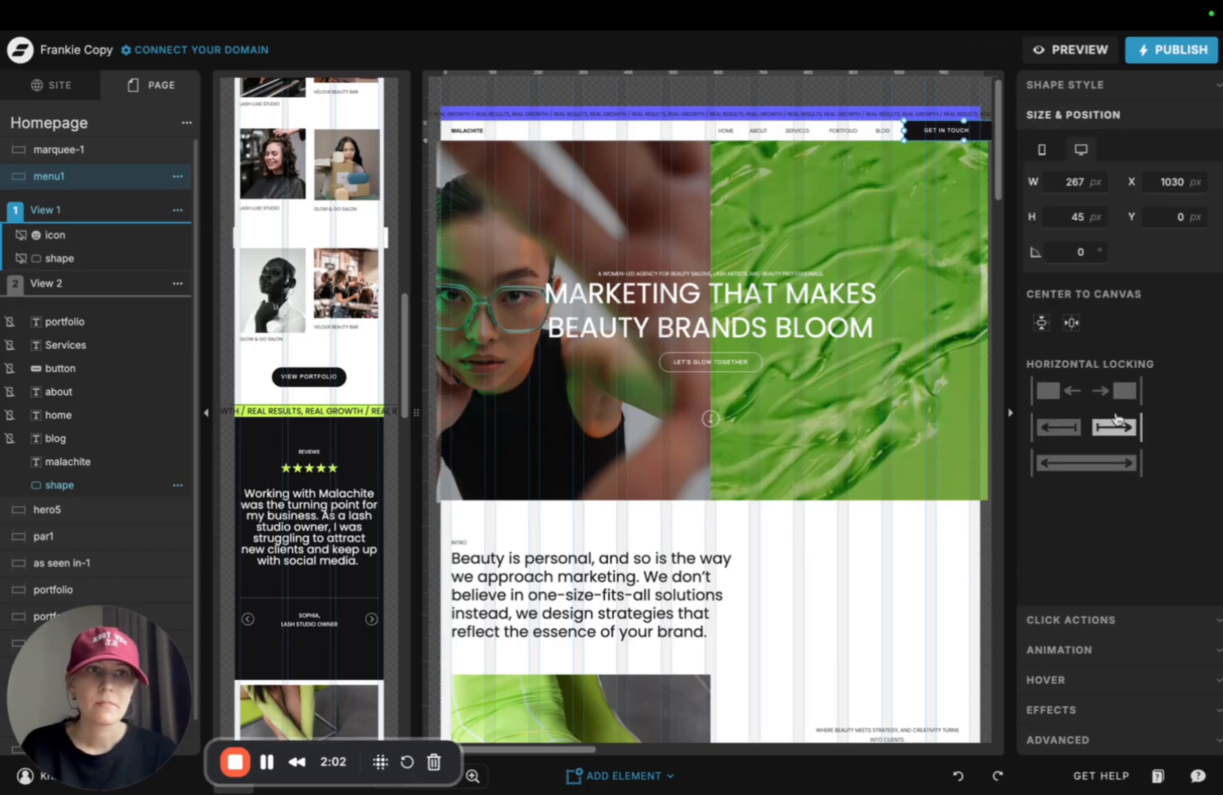
pyautogui.click(815, 135)
pyautogui.scroll(5, 346, 311)
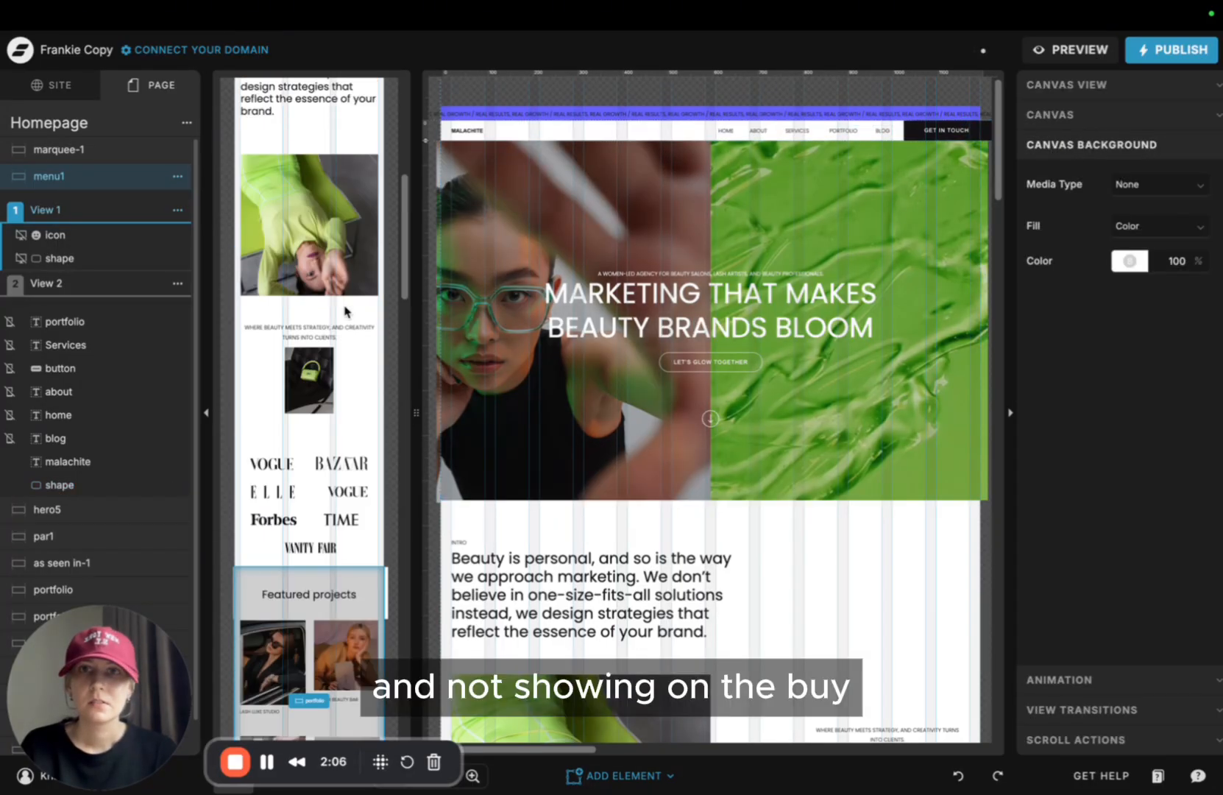
pyautogui.scroll(8, 346, 311)
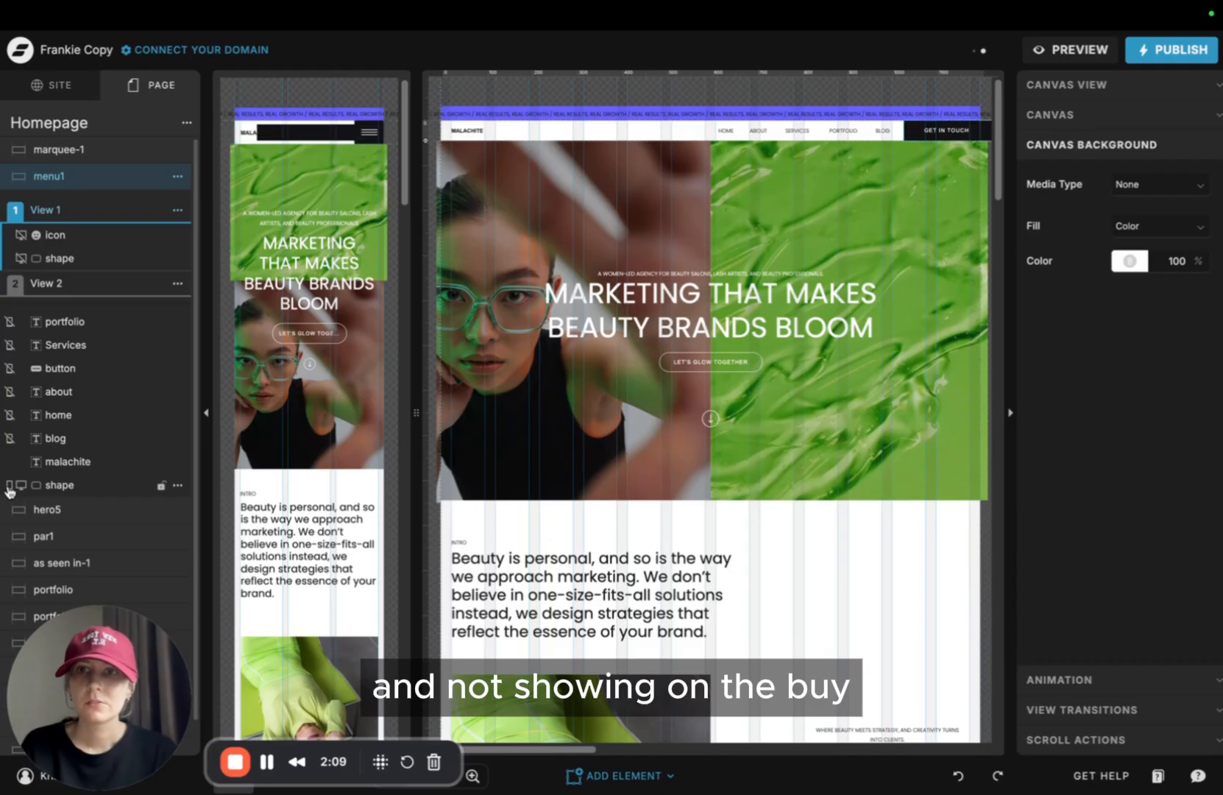
pyautogui.click(1070, 50)
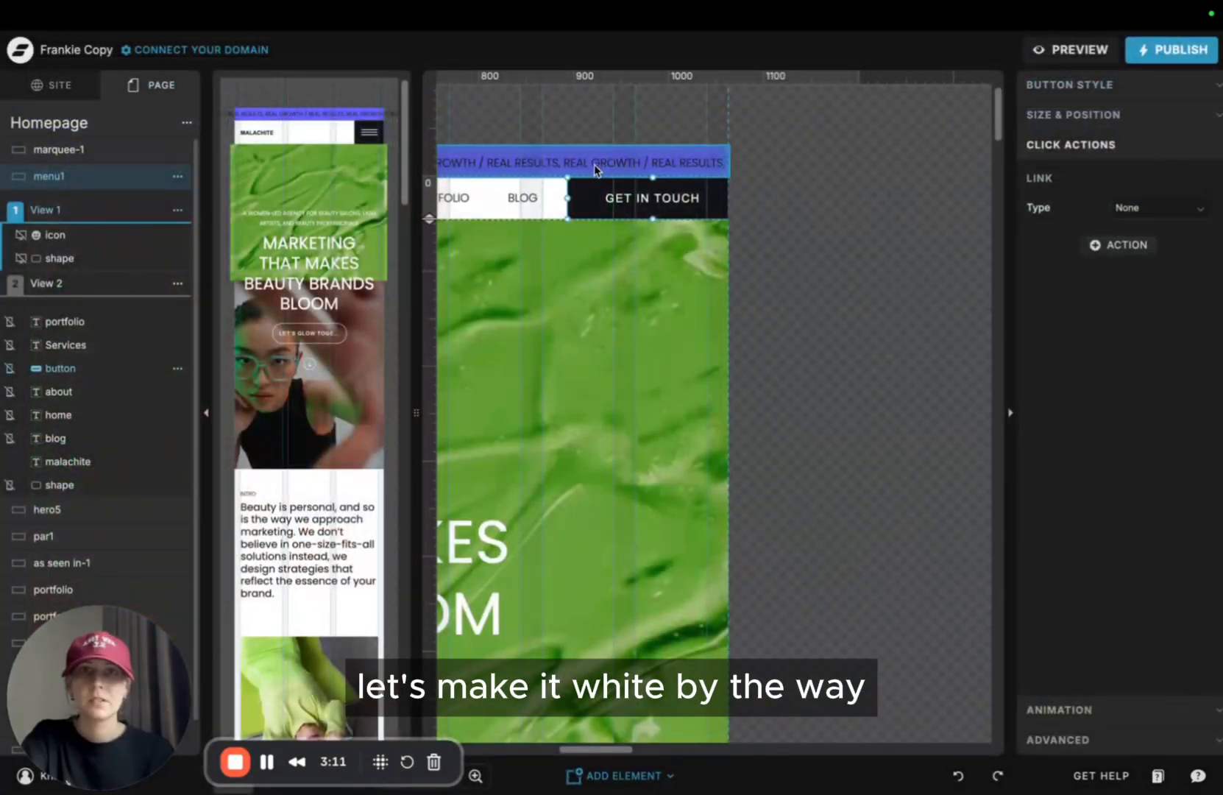
# Set the purple marquee's text colour to white colour style 8
pyautogui.click(595, 164)
pyautogui.click(1100, 90)
pyautogui.click(1136, 173)
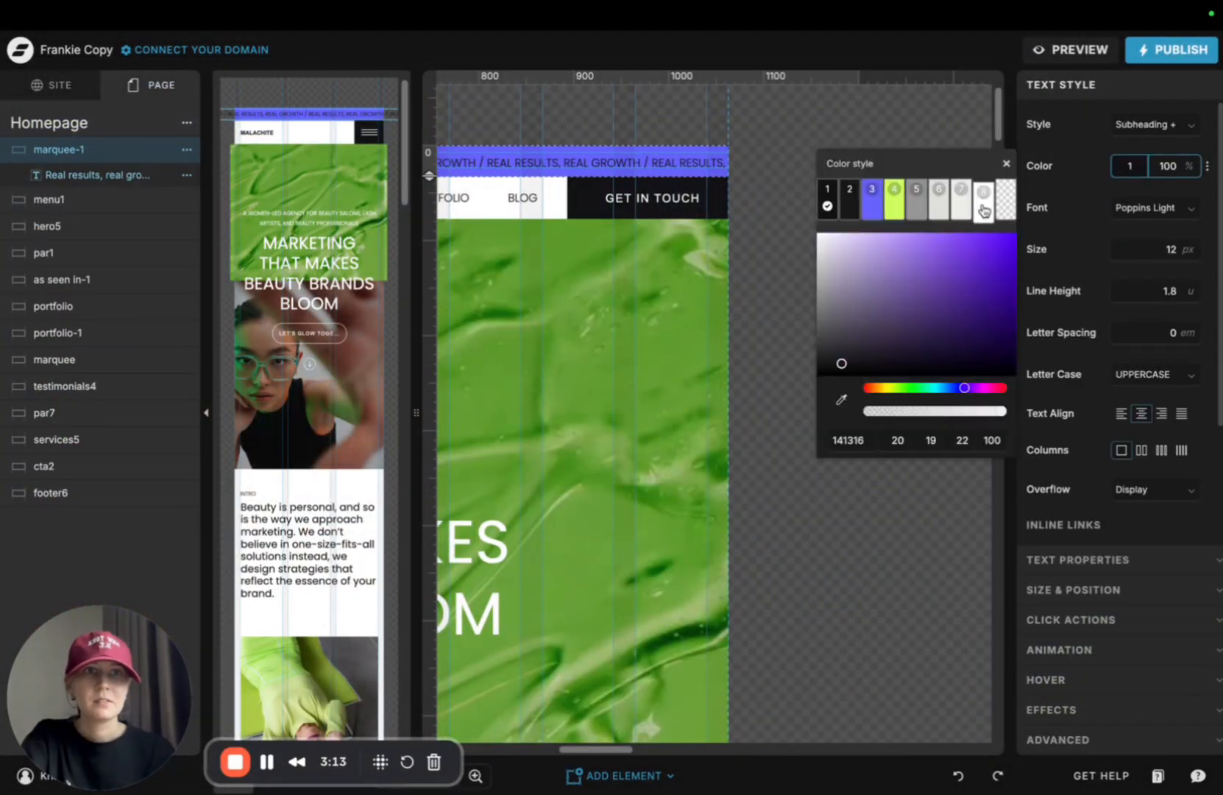
pyautogui.click(984, 211)
# Preview the homepage to check the white marquee text and the squared menu button
pyautogui.click(526, 198)
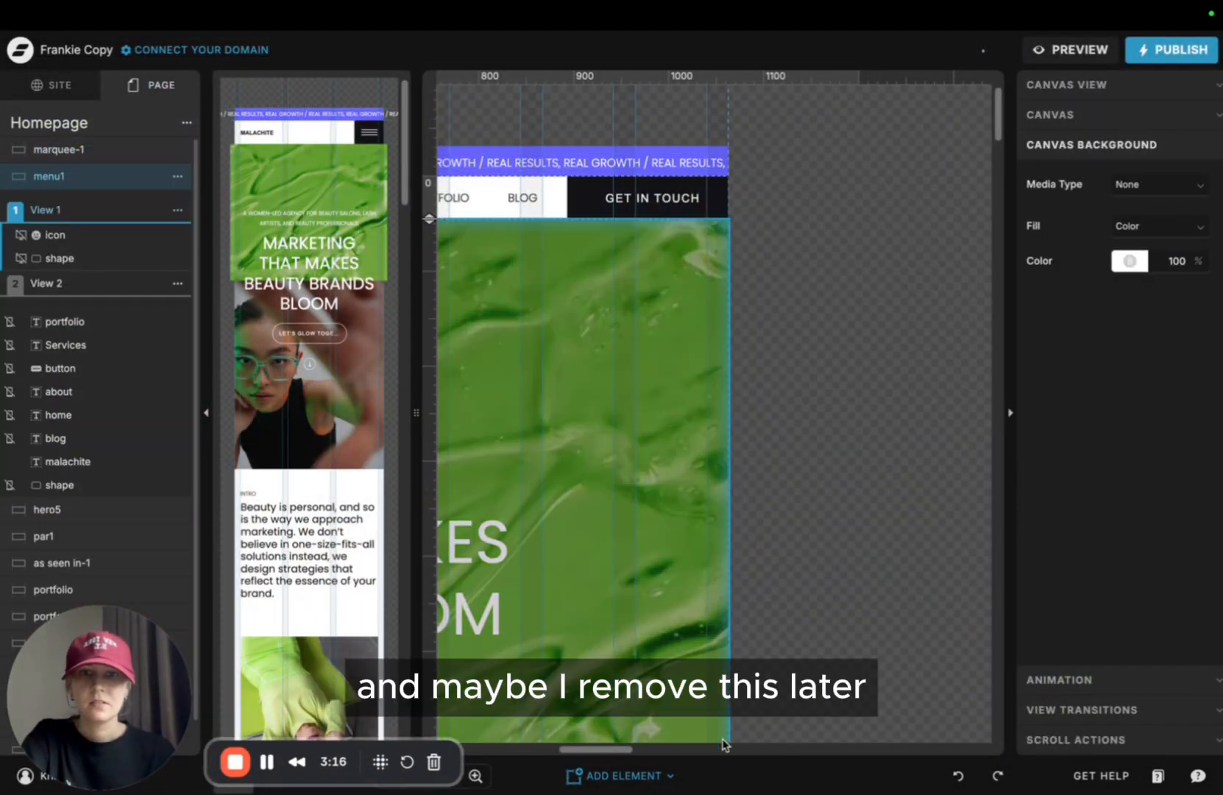
pyautogui.hscroll(-5, 720, 484)
pyautogui.click(1077, 50)
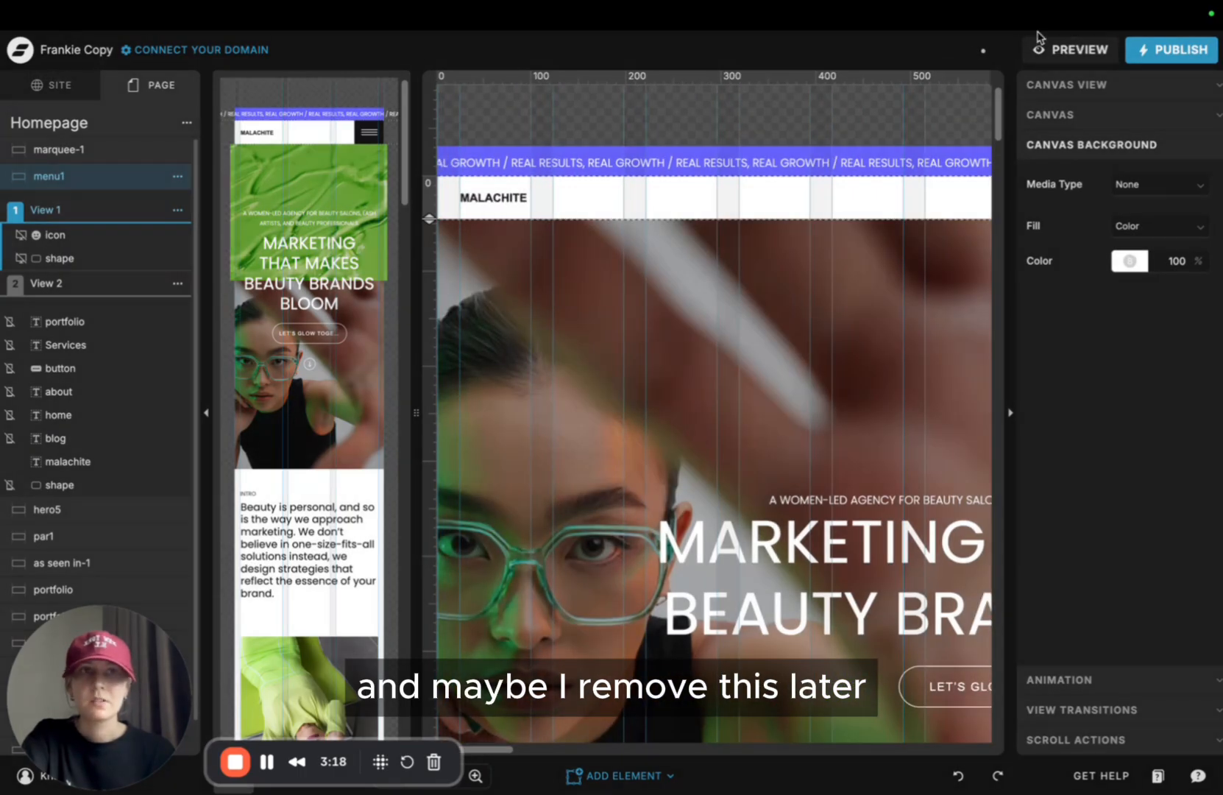
pyautogui.click(1073, 50)
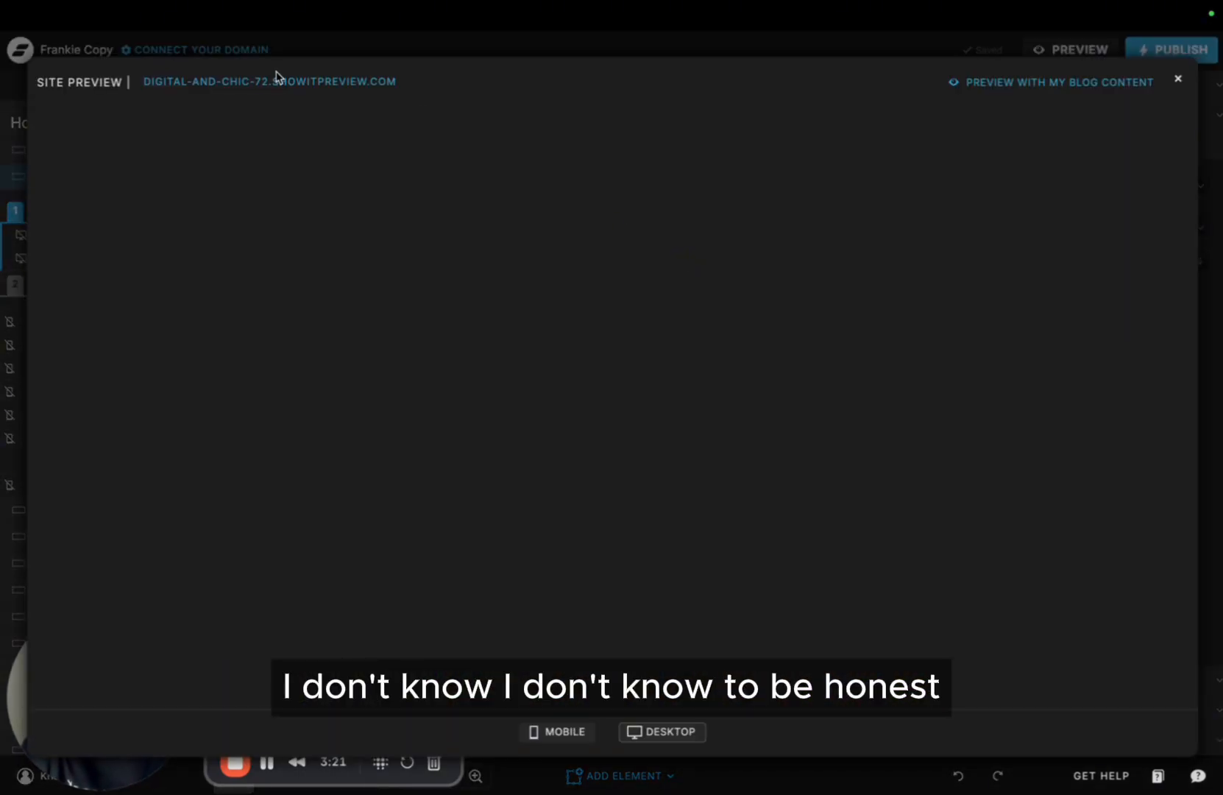
pyautogui.click(296, 93)
pyautogui.click(235, 59)
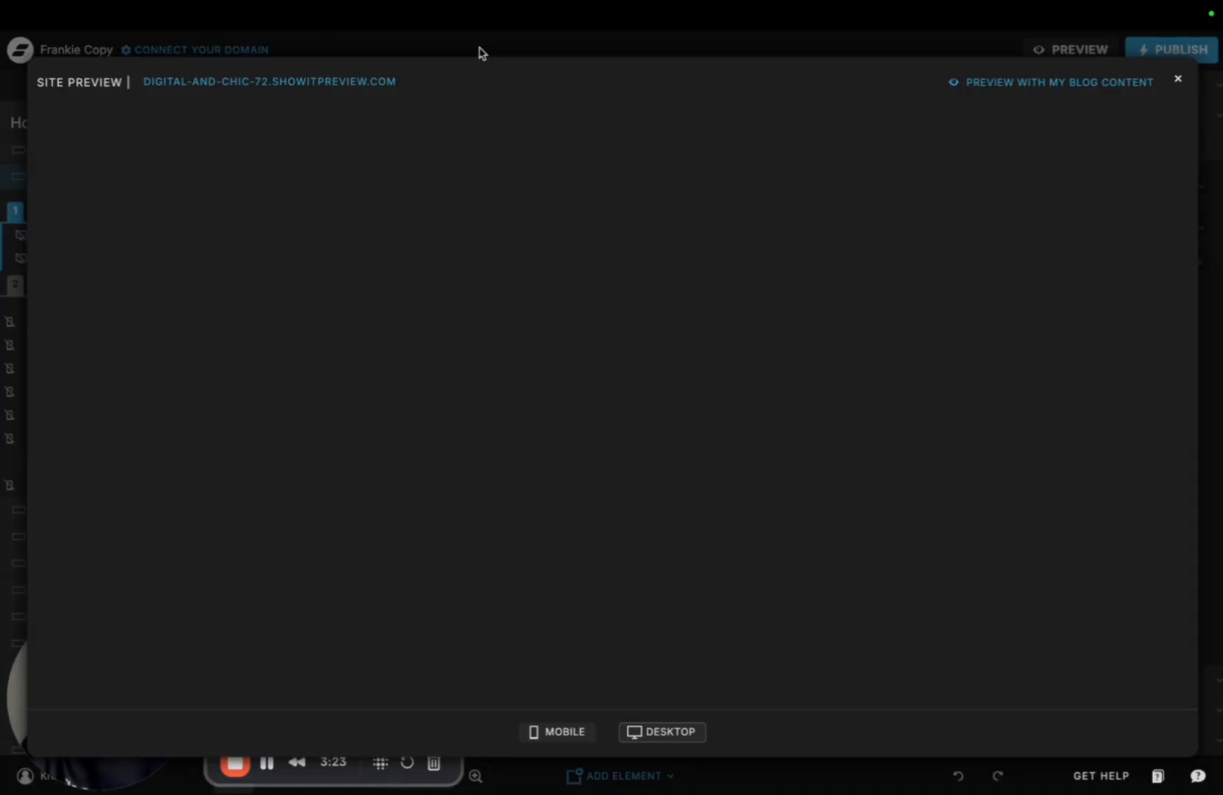
pyautogui.click(1176, 83)
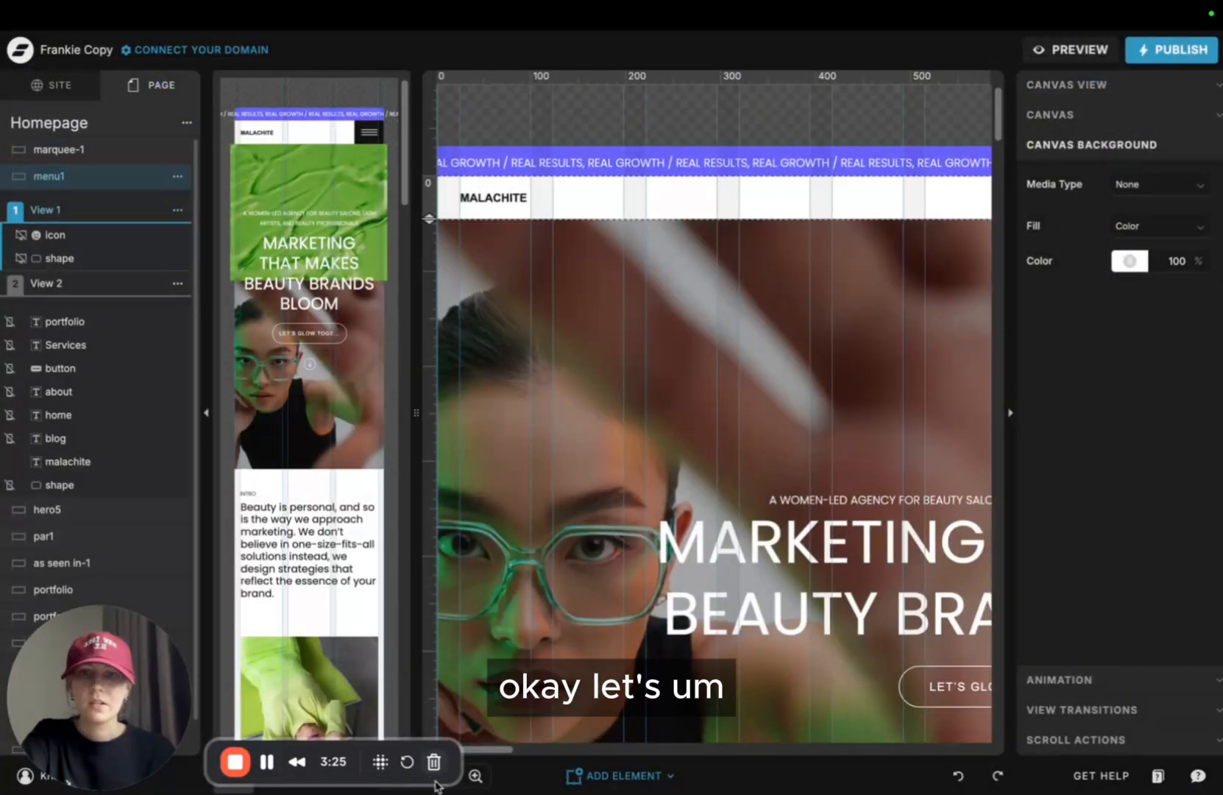
# Check which text tag the hero headline uses in its text properties
pyautogui.moveTo(151, 712); pyautogui.dragTo(170, 648)
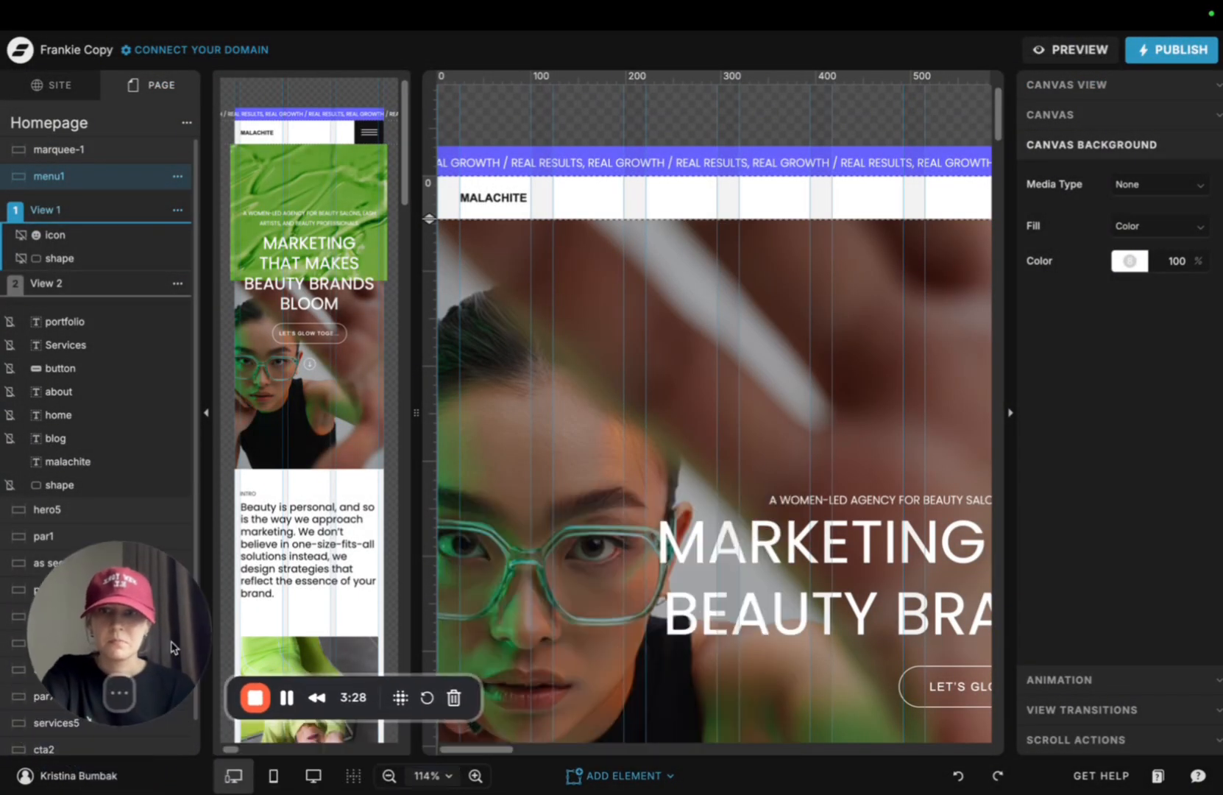
pyautogui.click(389, 776)
pyautogui.click(389, 776)
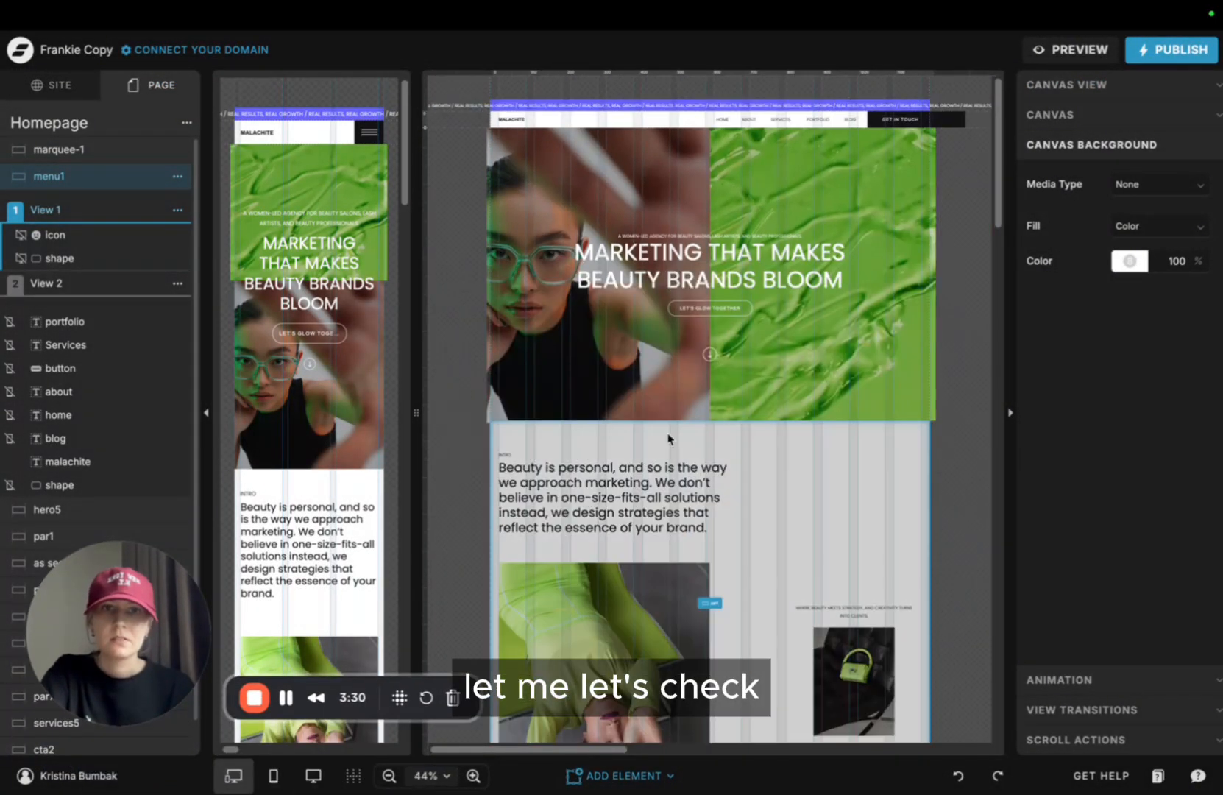
pyautogui.click(594, 164)
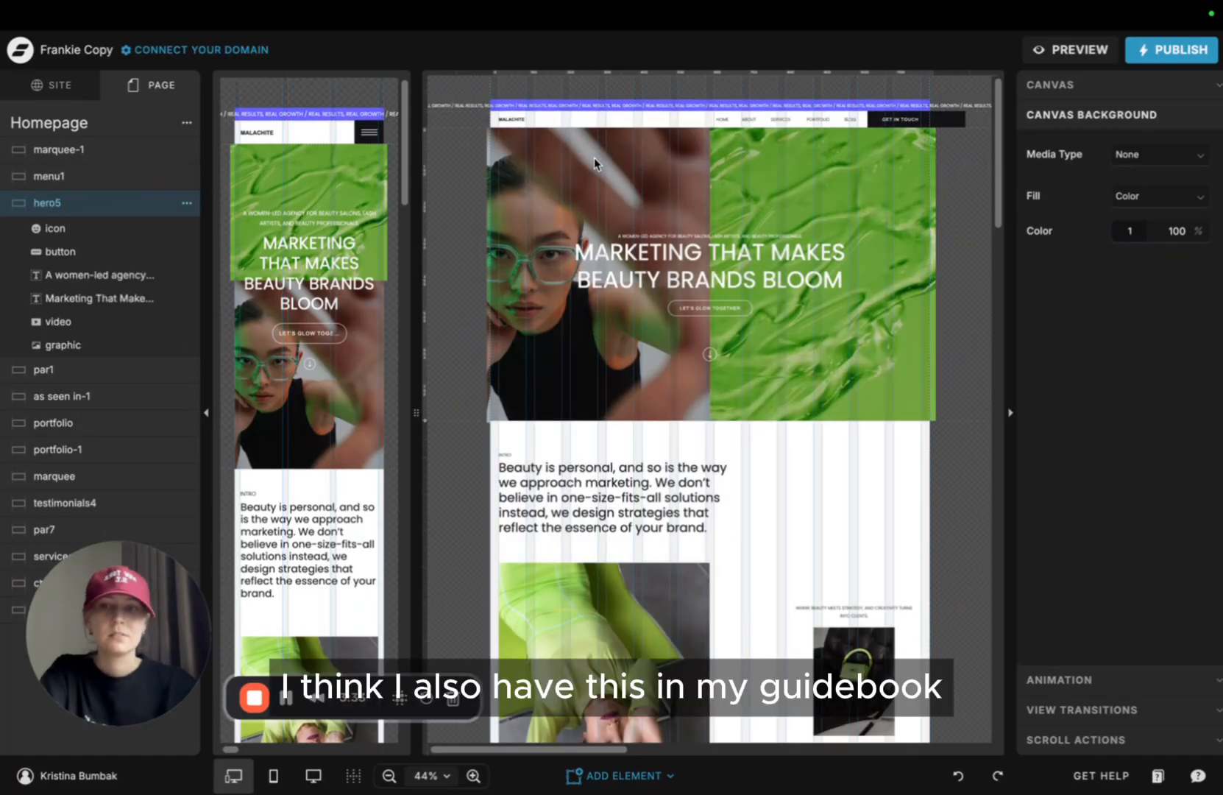
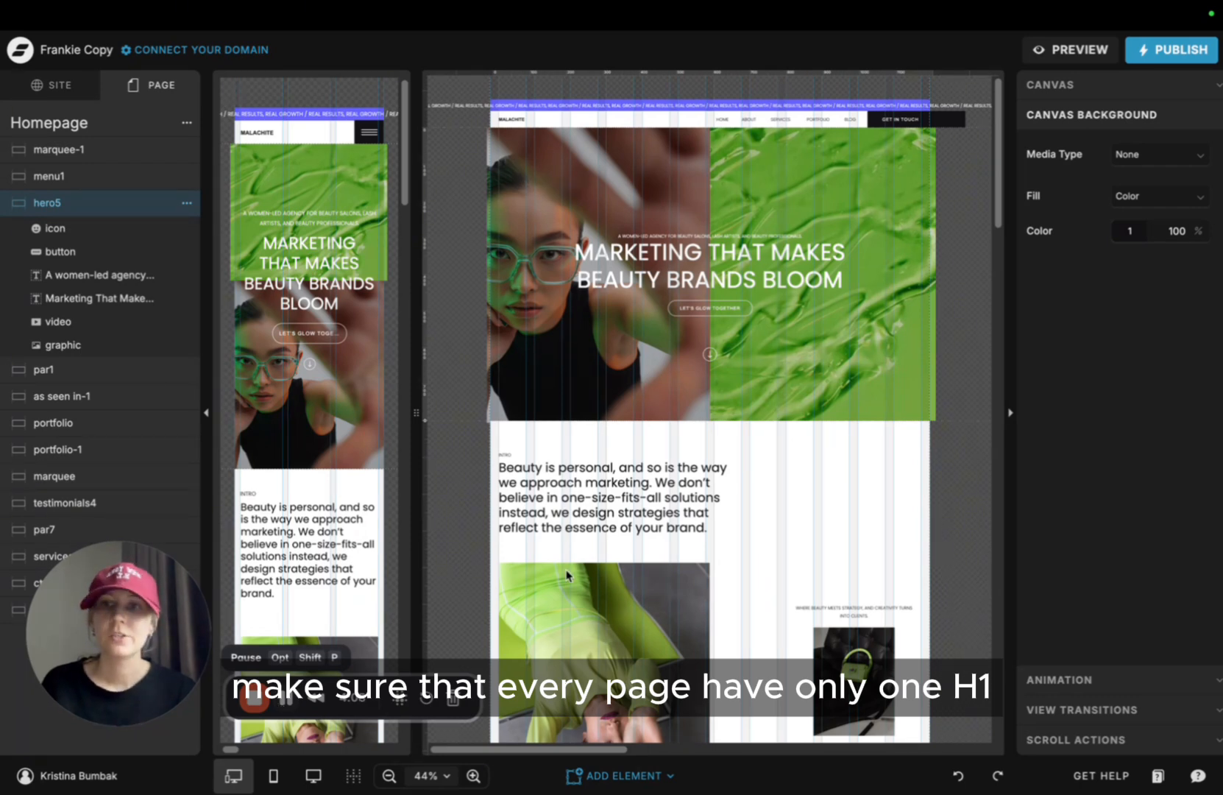
pyautogui.click(711, 247)
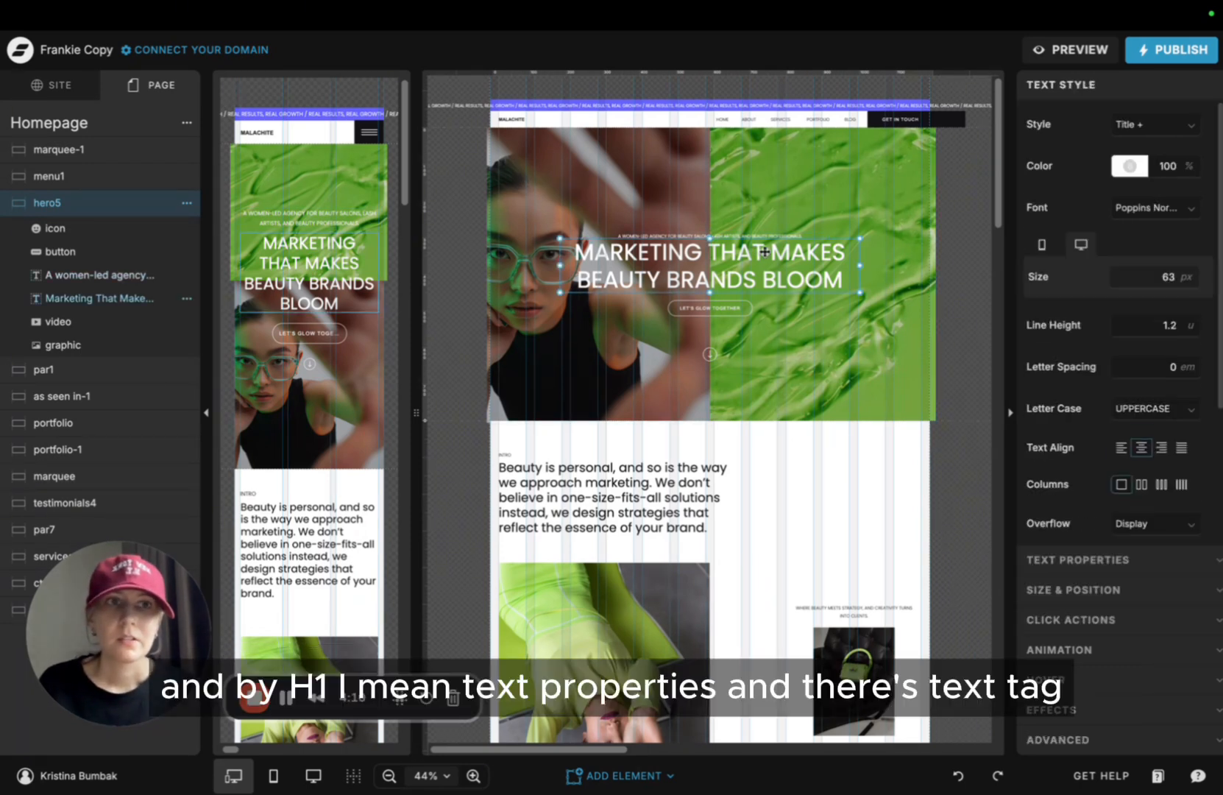
pyautogui.click(1065, 562)
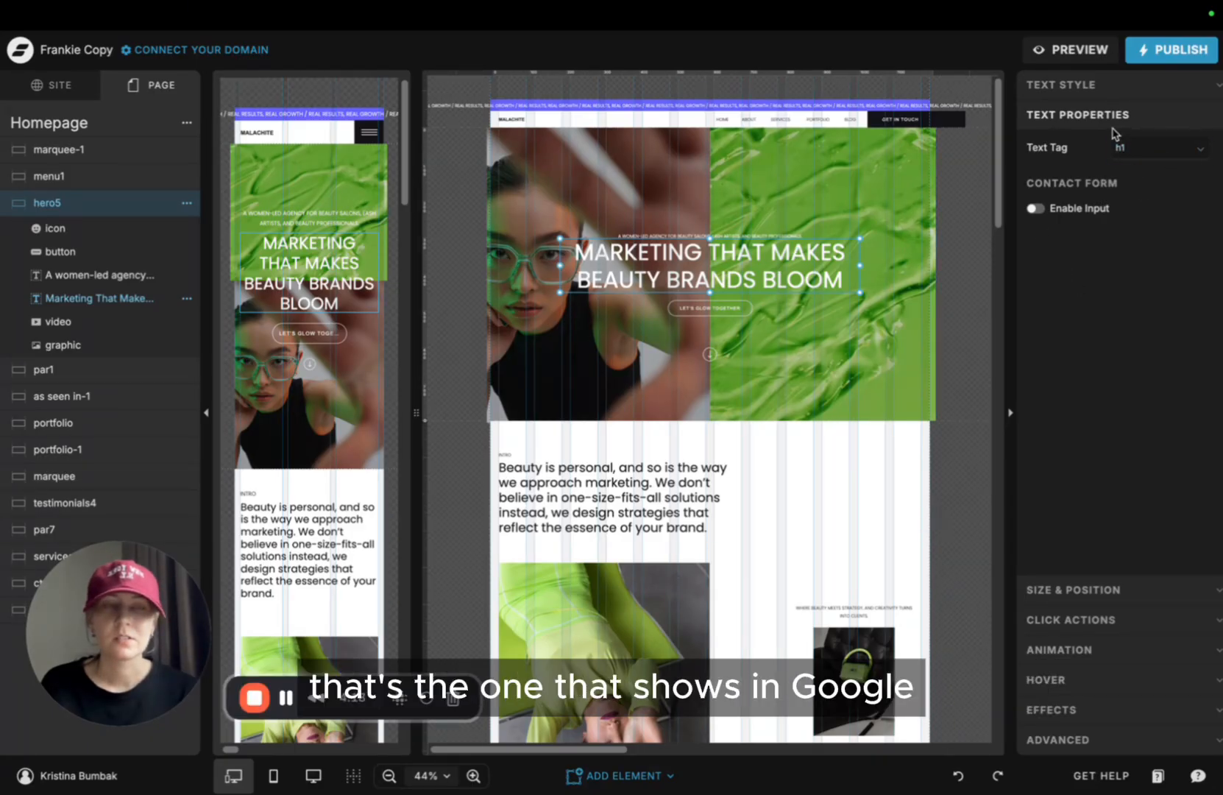
# Open the Homepage's SEO settings and check its page title, meta description and share image fields
pyautogui.click(956, 132)
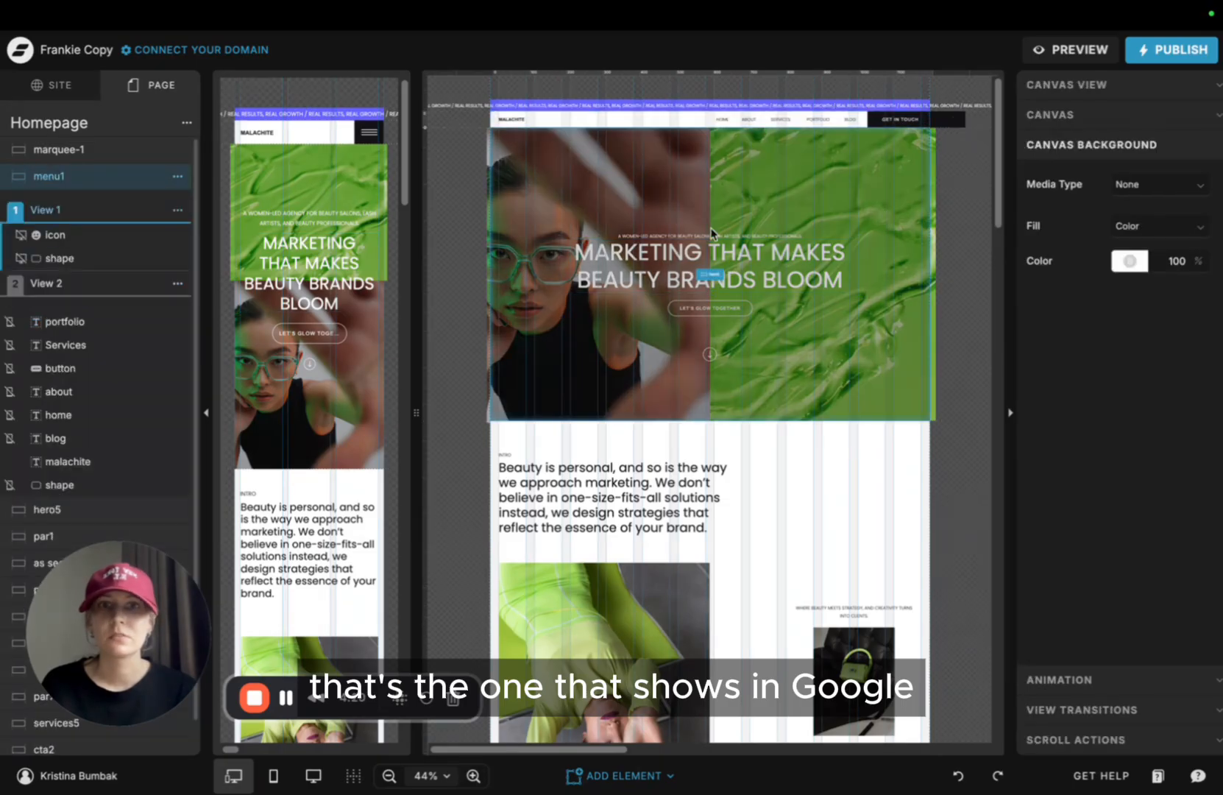
pyautogui.click(684, 276)
pyautogui.click(87, 126)
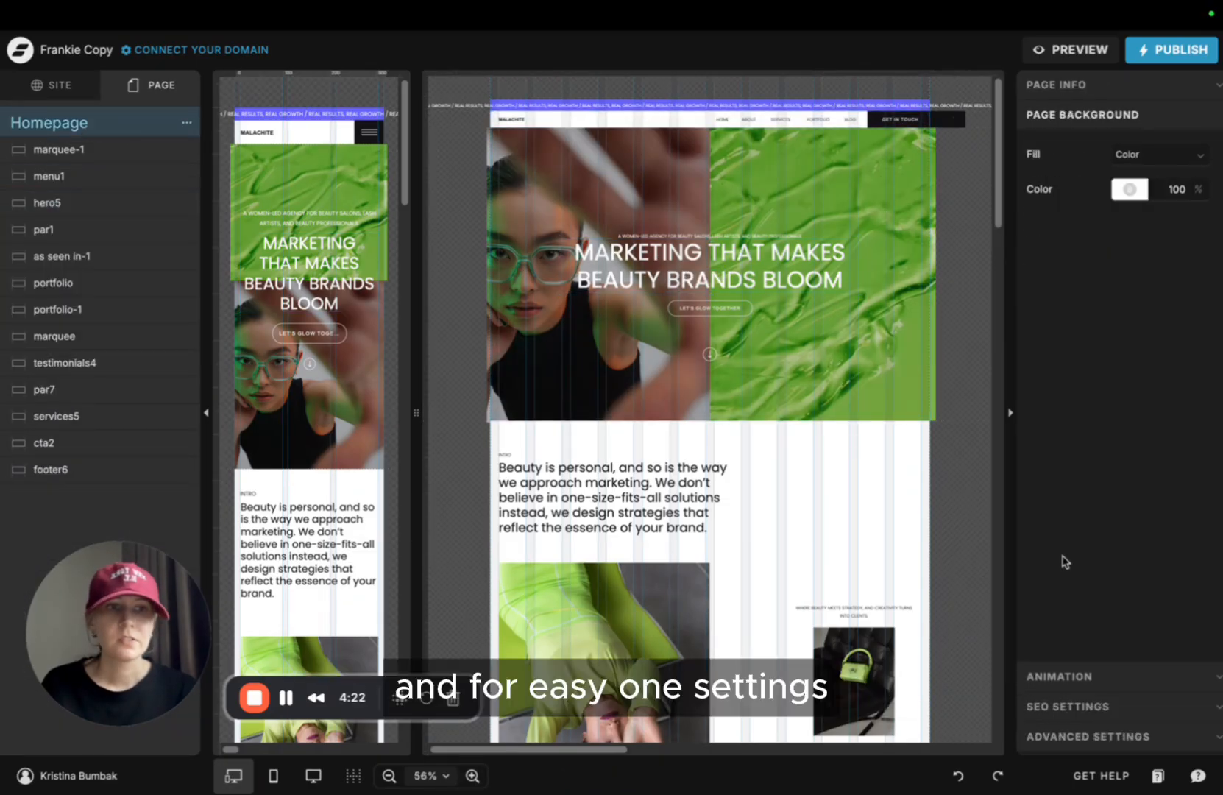
pyautogui.click(1080, 708)
pyautogui.click(1055, 231)
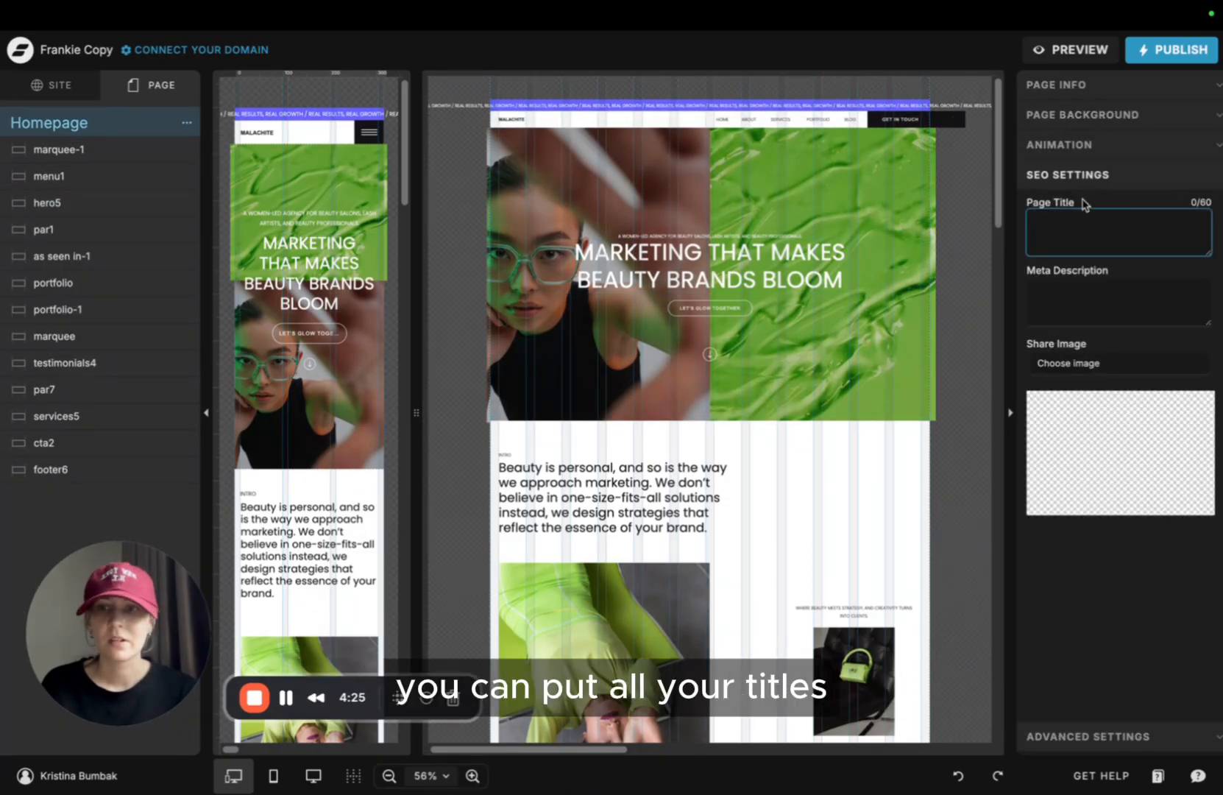
pyautogui.click(1029, 289)
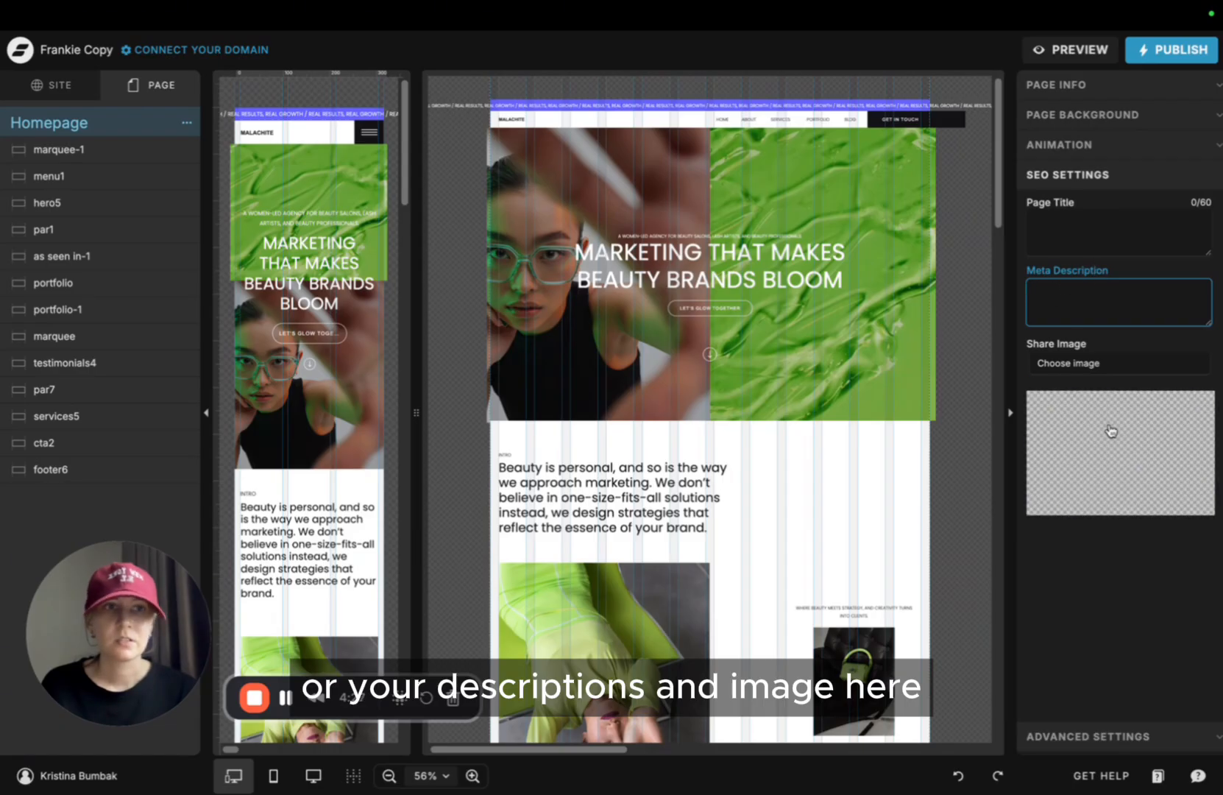
# Select the hero photo of the woman in glasses and check its title and alt text fields
pyautogui.click(749, 175)
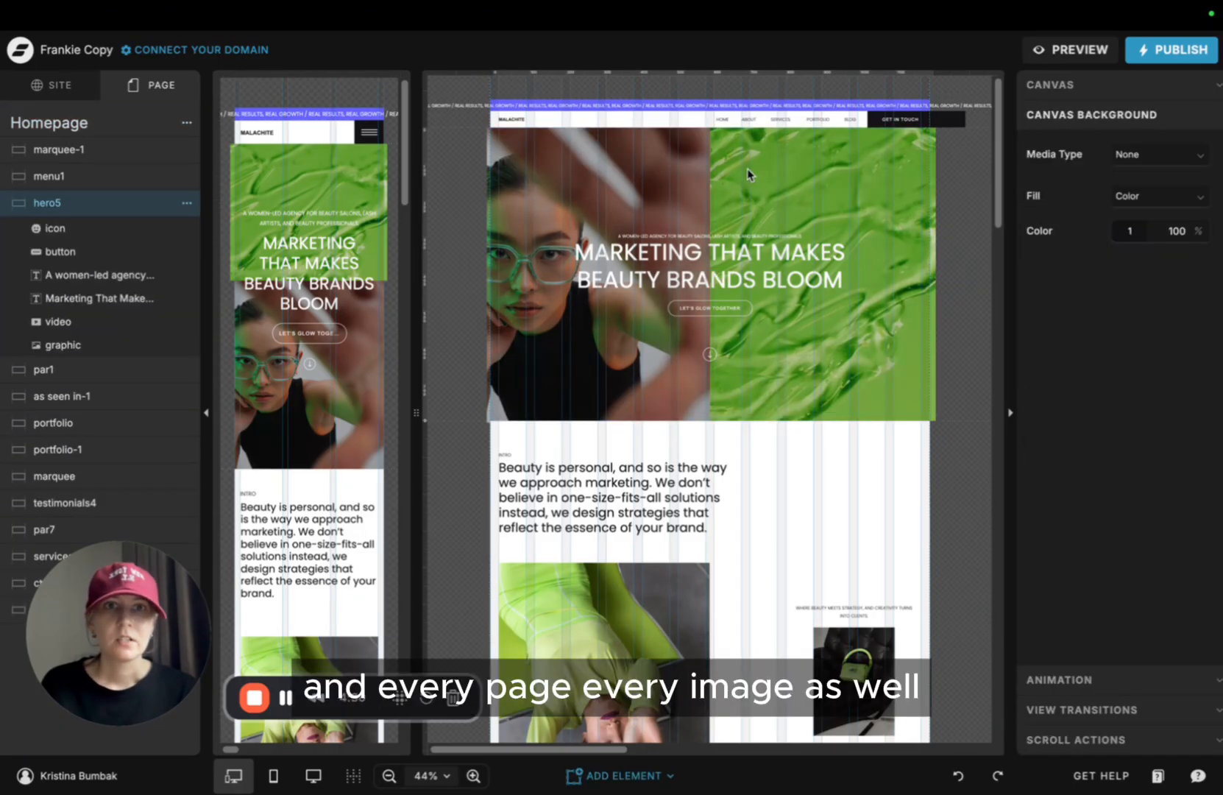
pyautogui.click(749, 174)
pyautogui.click(624, 232)
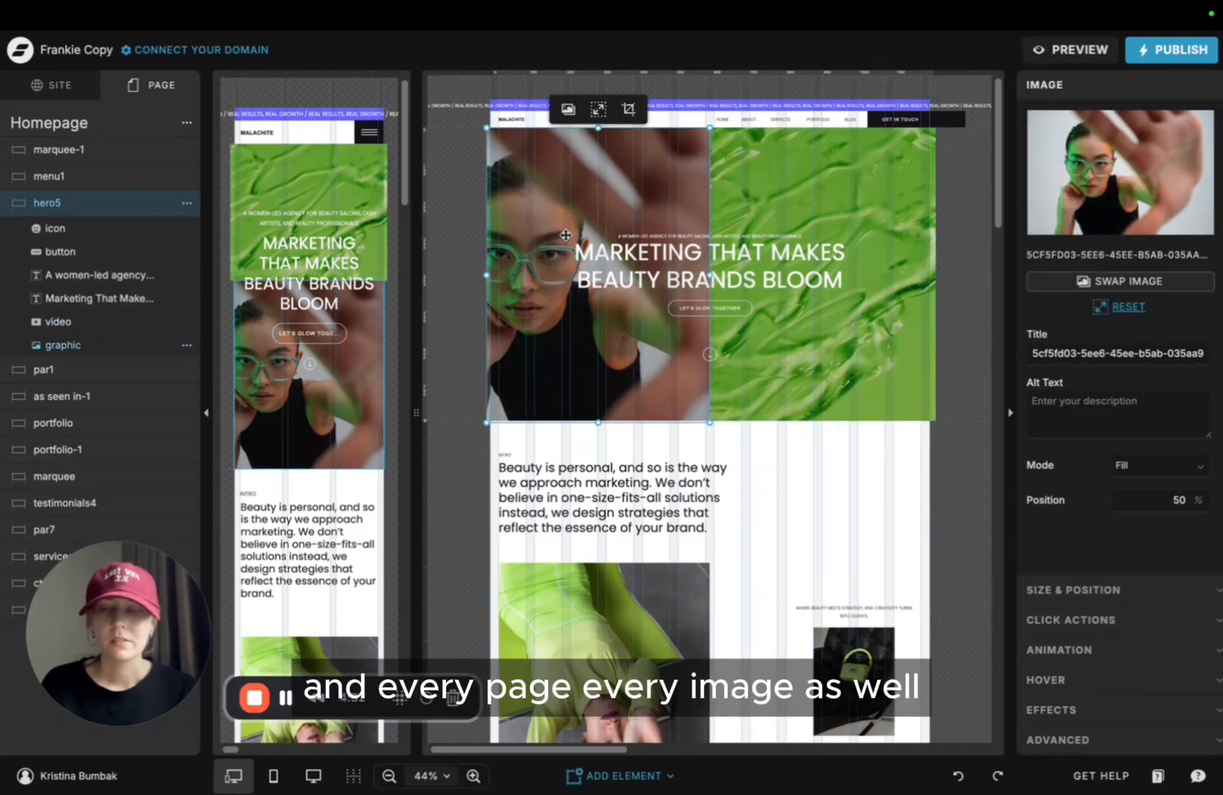
pyautogui.click(839, 175)
pyautogui.click(724, 213)
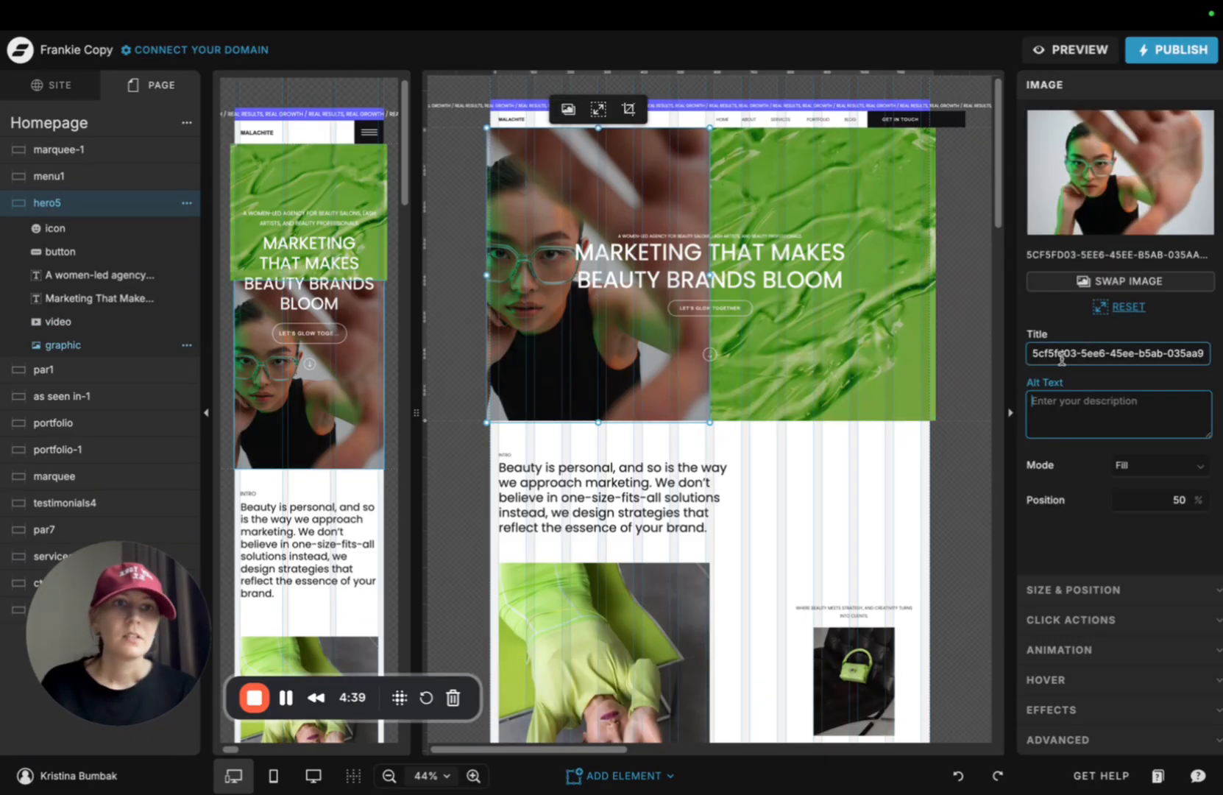
pyautogui.click(1037, 351)
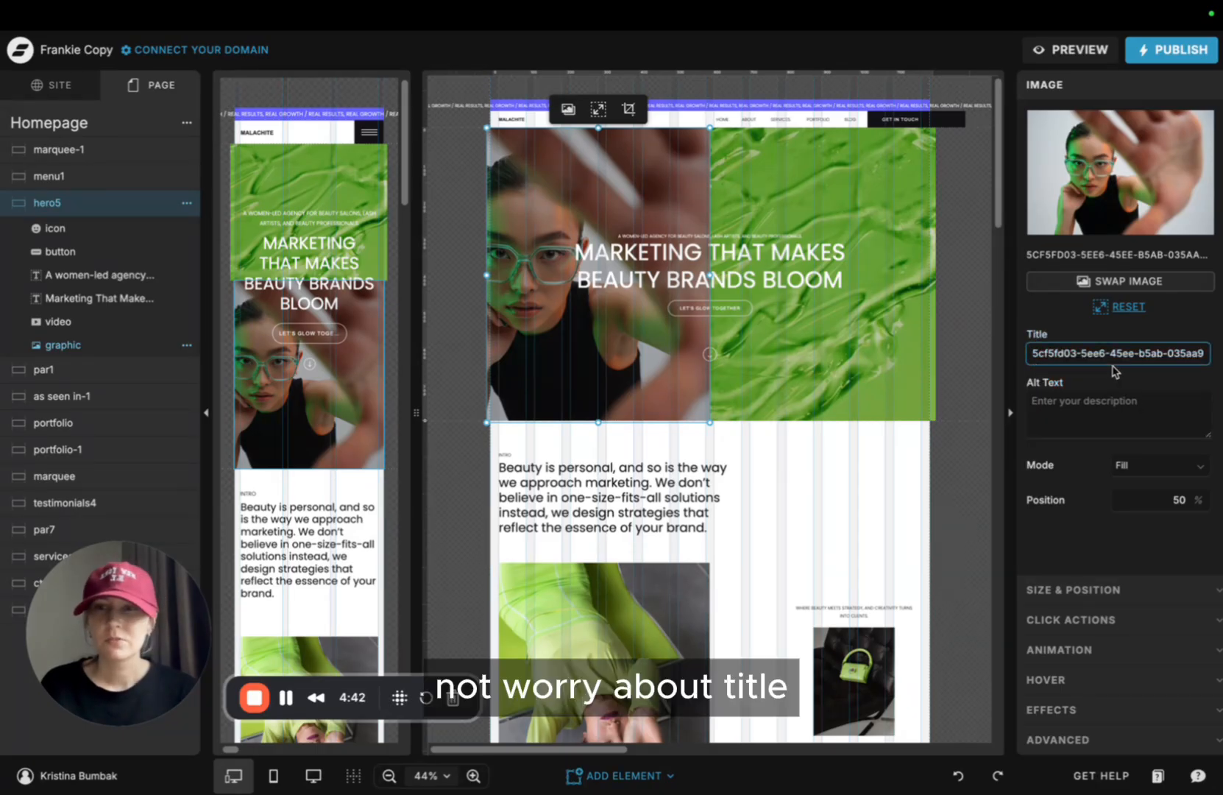
pyautogui.click(1094, 397)
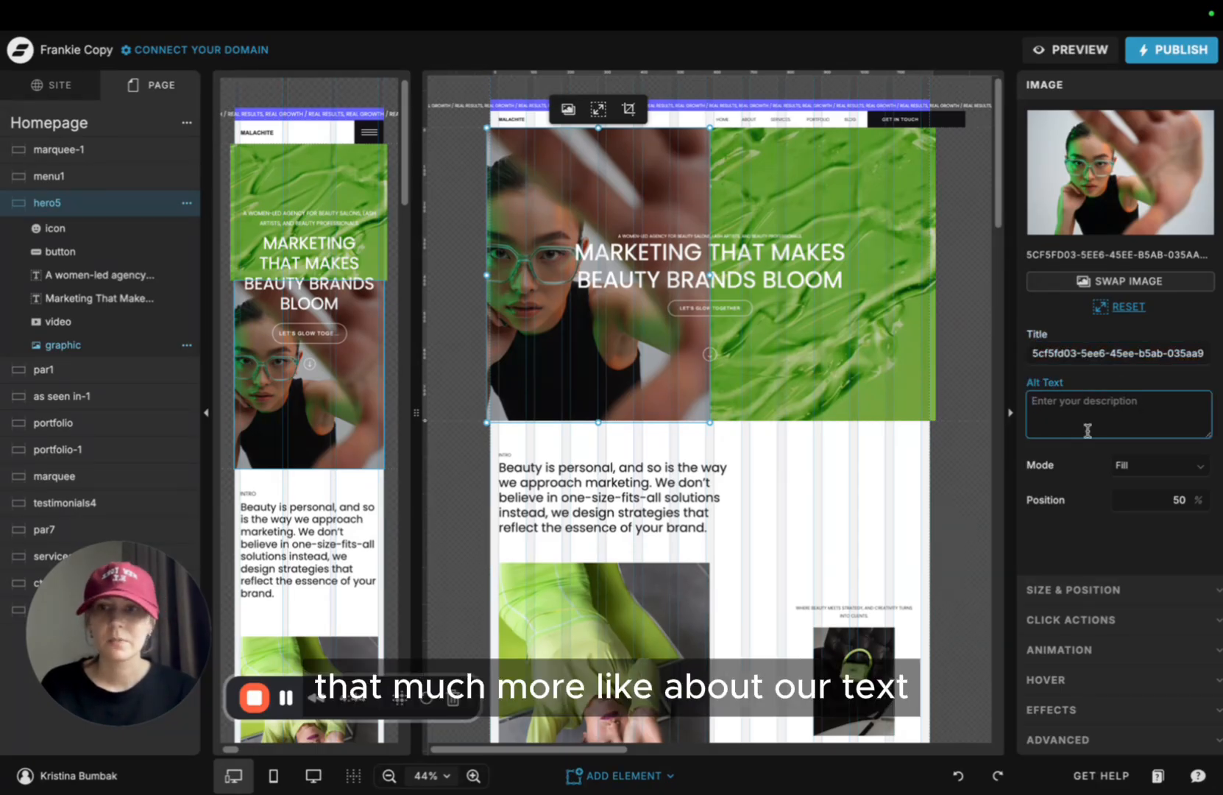
# Reselect the hero photo and open its alt text for entering a description
pyautogui.click(743, 481)
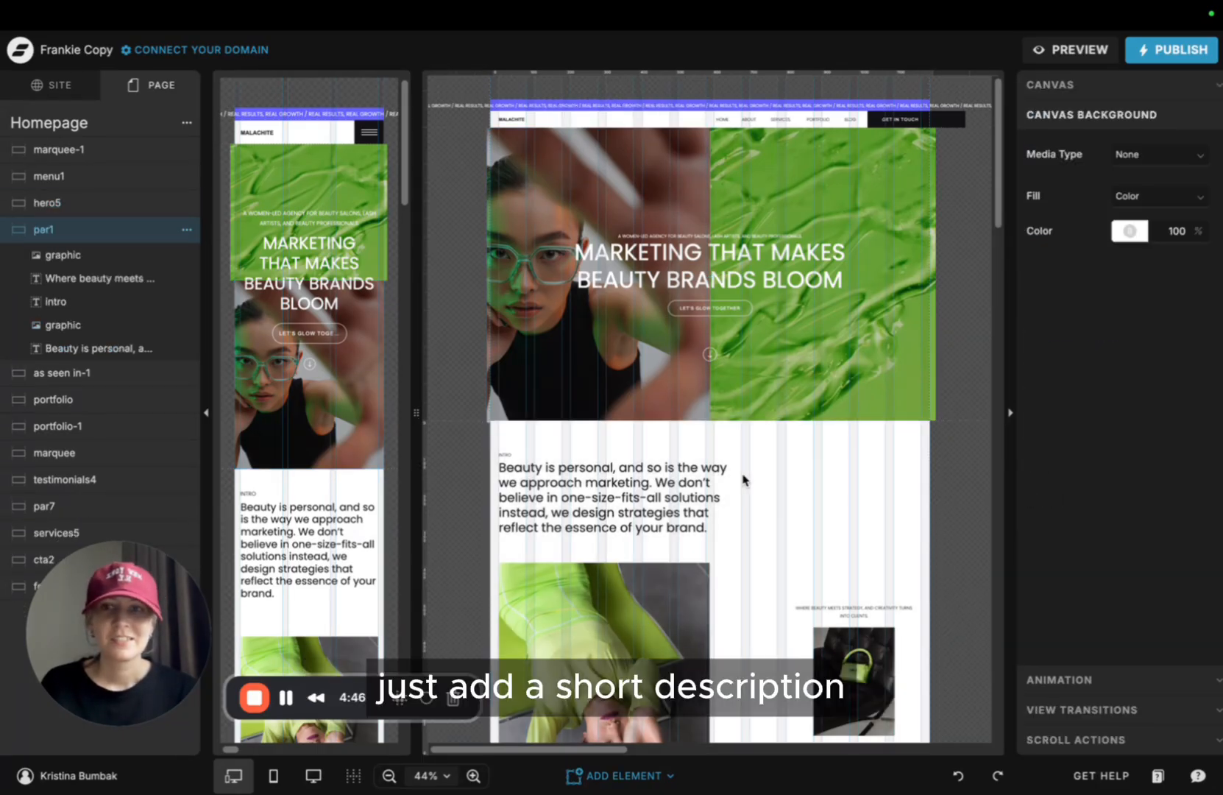
pyautogui.click(567, 285)
pyautogui.click(575, 373)
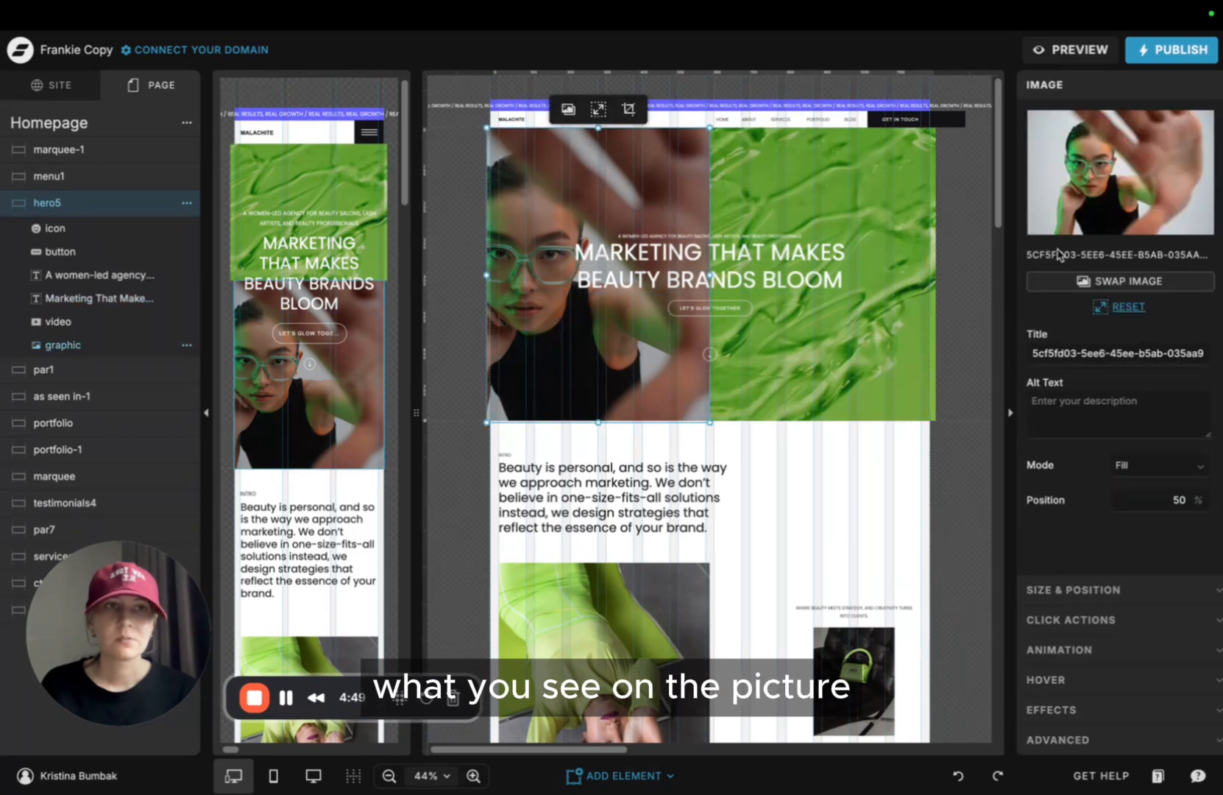
pyautogui.click(1067, 416)
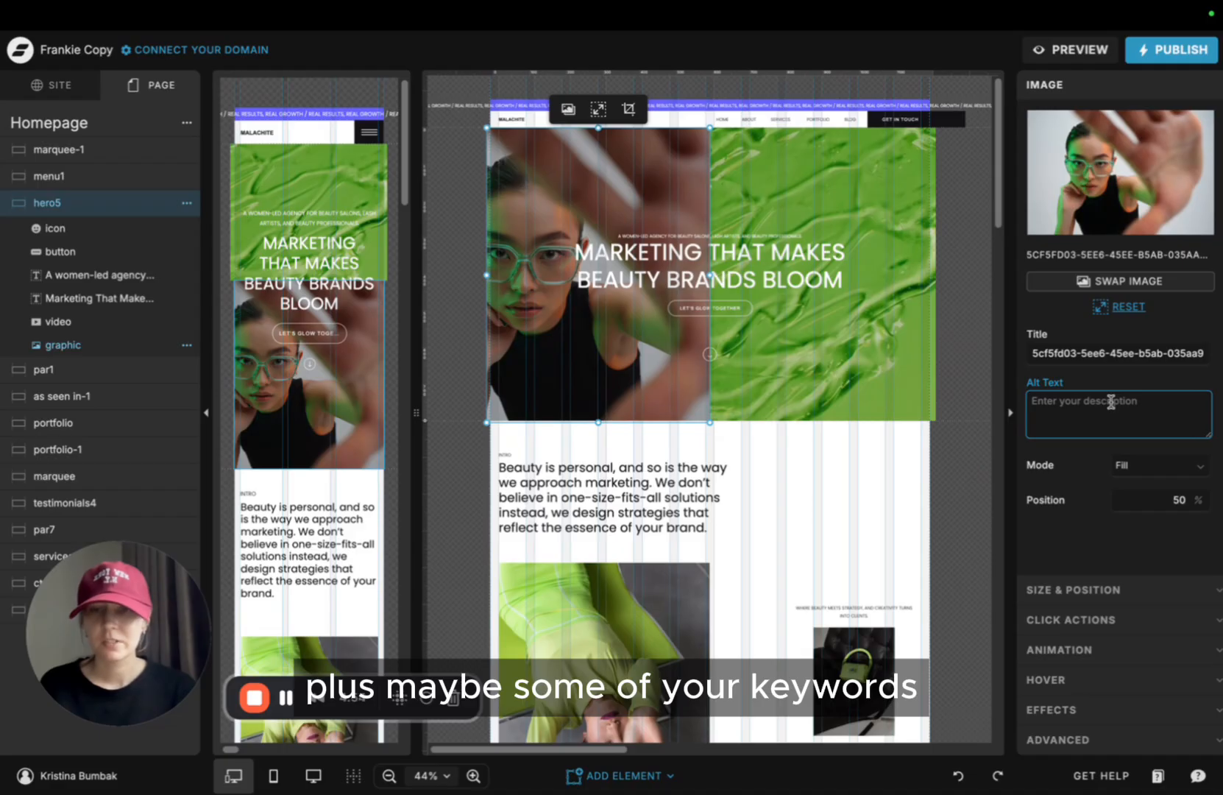
# Look over the sections below the hero and examine the hero photo's alt text field again
pyautogui.scroll(-2, 803, 525)
pyautogui.click(767, 435)
pyautogui.click(668, 517)
pyautogui.click(774, 430)
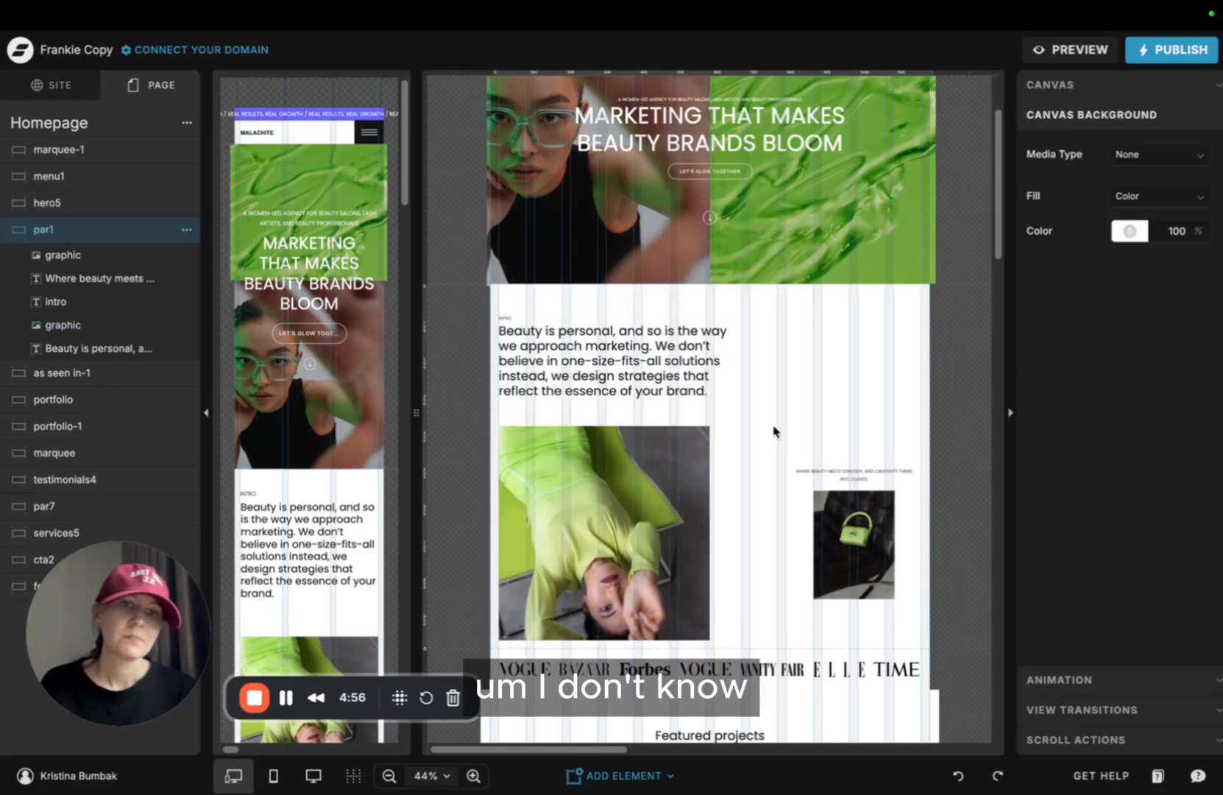
pyautogui.scroll(-8, 774, 431)
pyautogui.scroll(10, 774, 431)
pyautogui.click(569, 374)
pyautogui.click(579, 361)
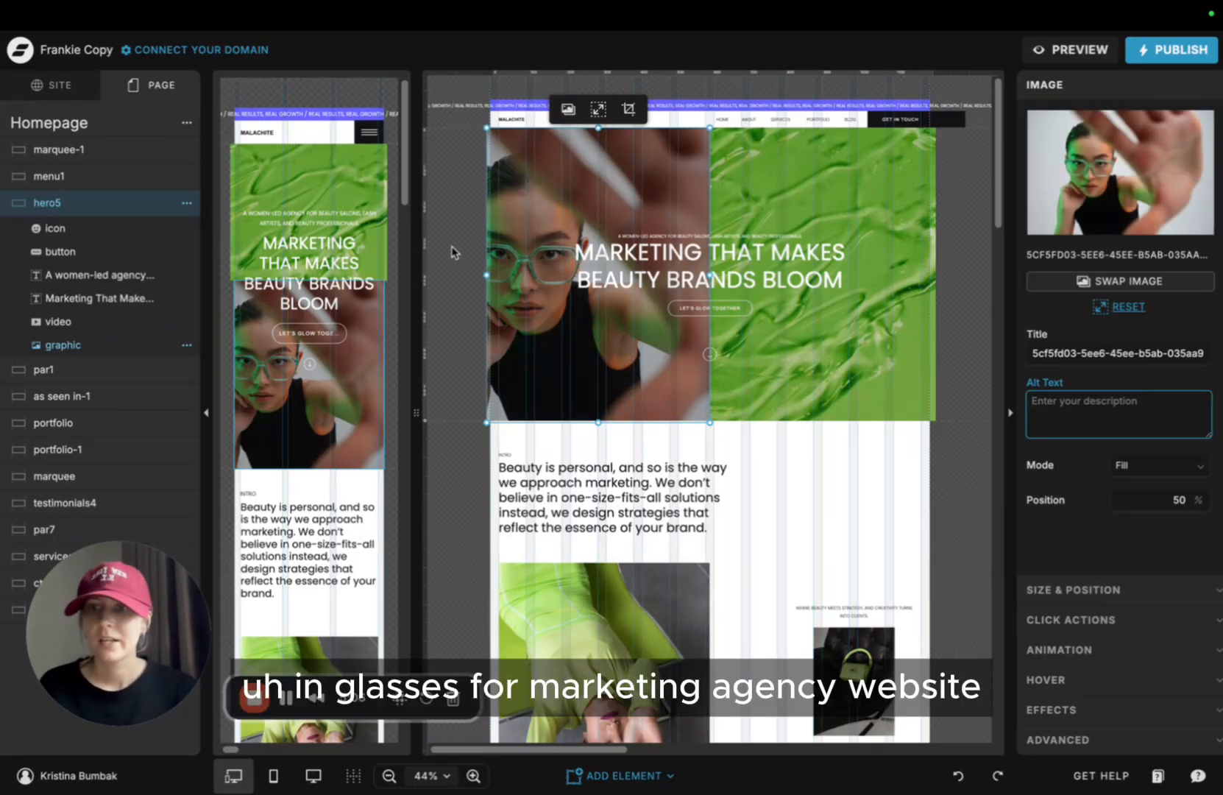
pyautogui.click(863, 492)
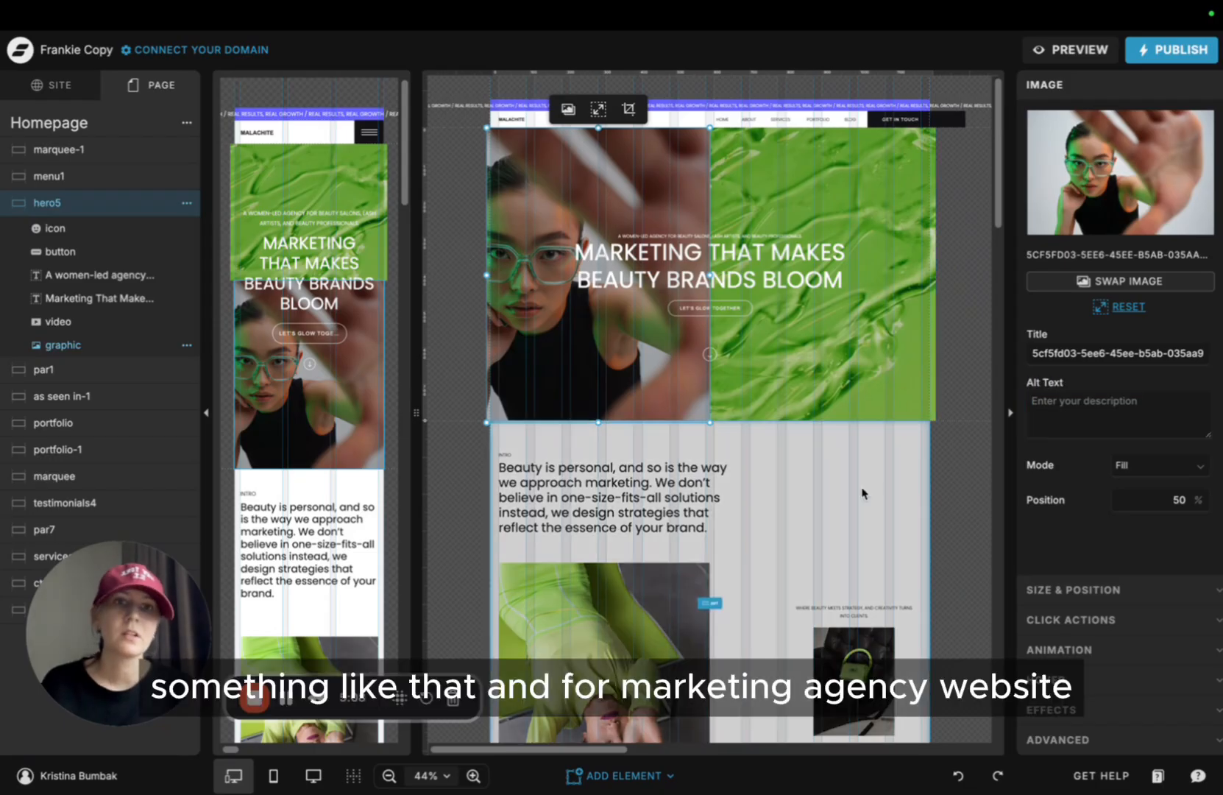
pyautogui.click(592, 206)
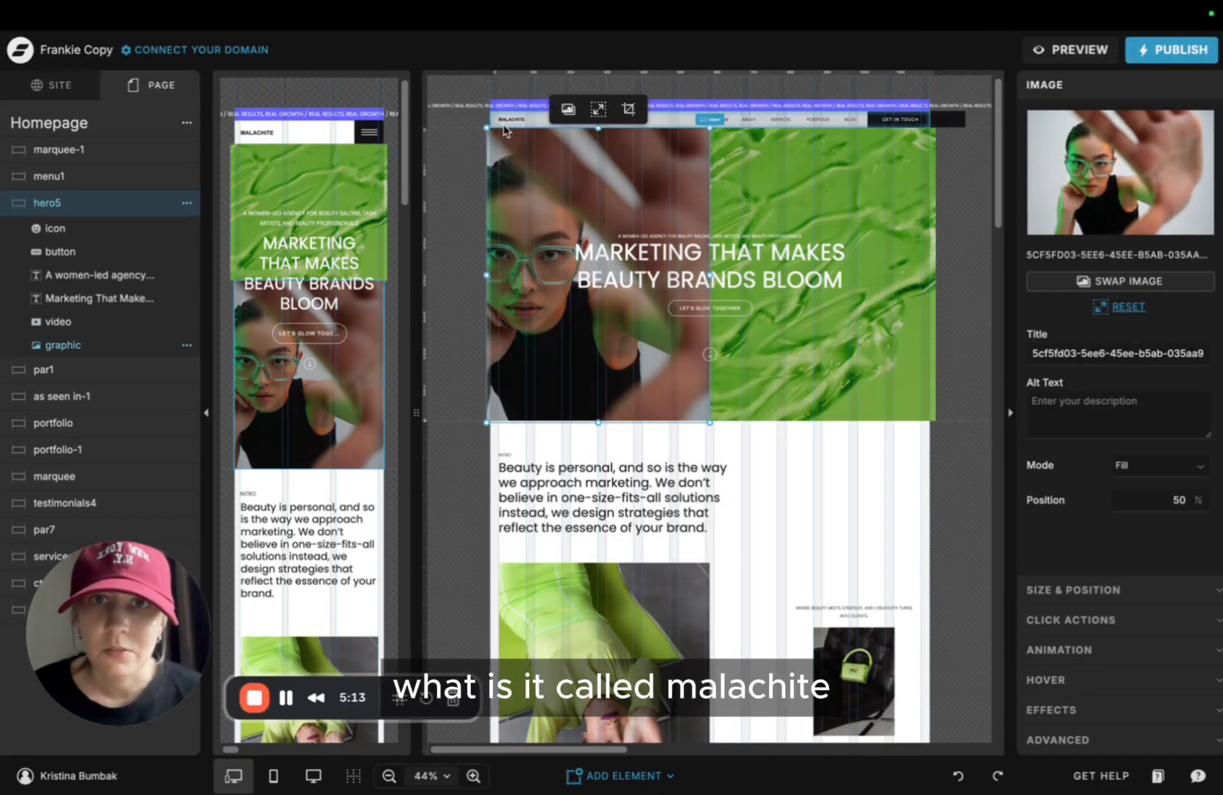
pyautogui.click(751, 437)
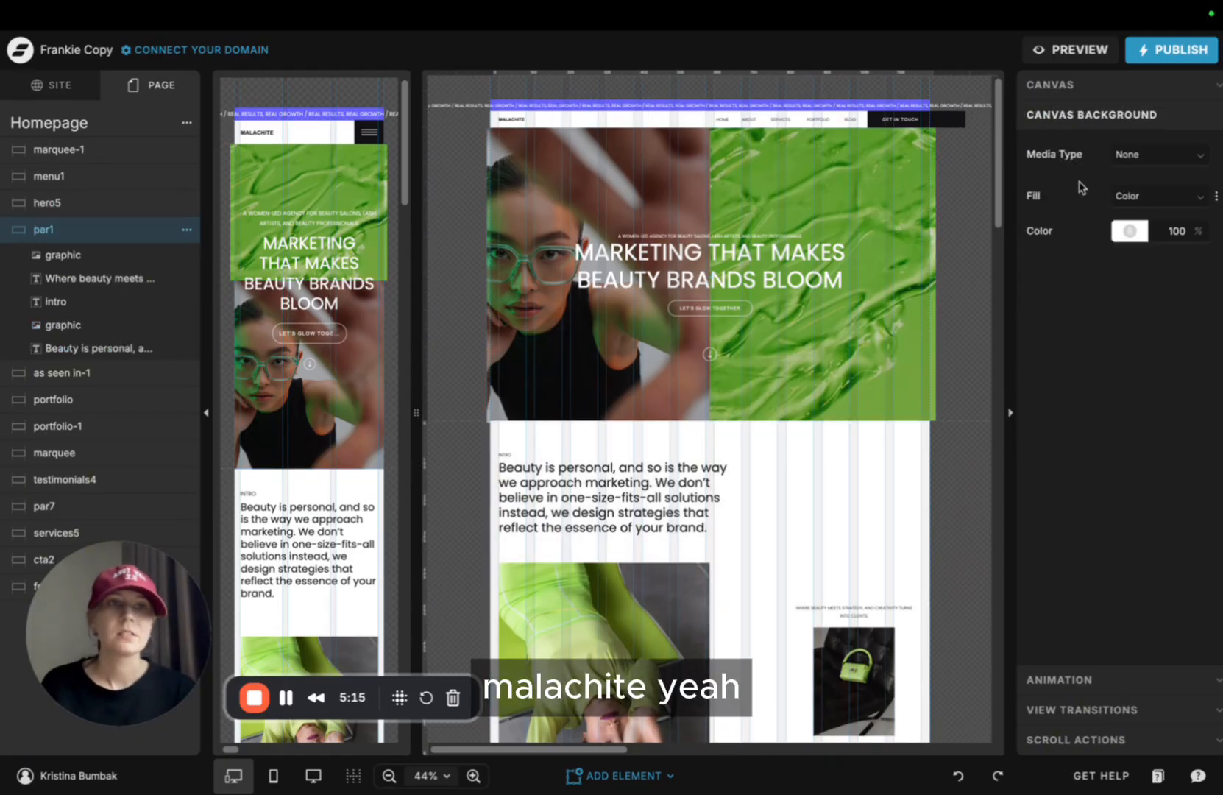
# Review the homepage sections from the intro through the portfolio to the footer
pyautogui.click(807, 198)
pyautogui.click(807, 198)
pyautogui.click(787, 482)
pyautogui.scroll(-12, 784, 471)
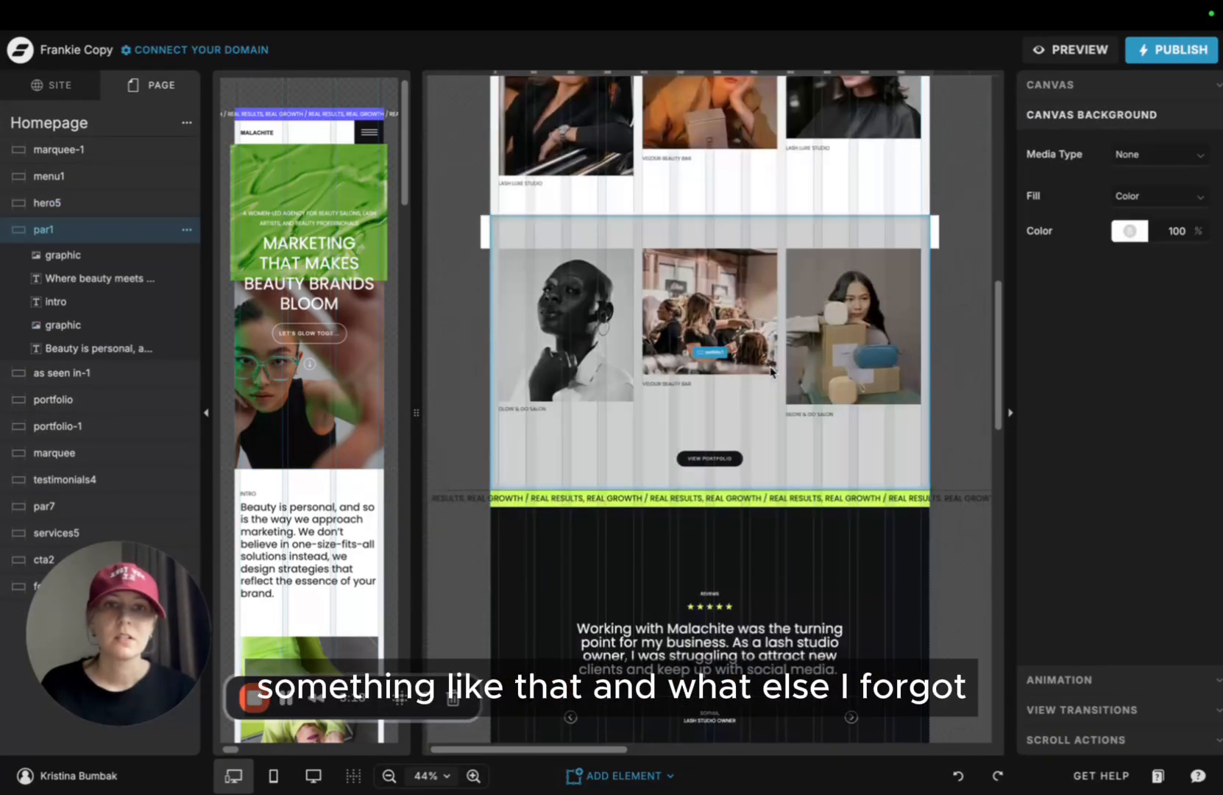
pyautogui.click(777, 458)
pyautogui.scroll(-10, 777, 458)
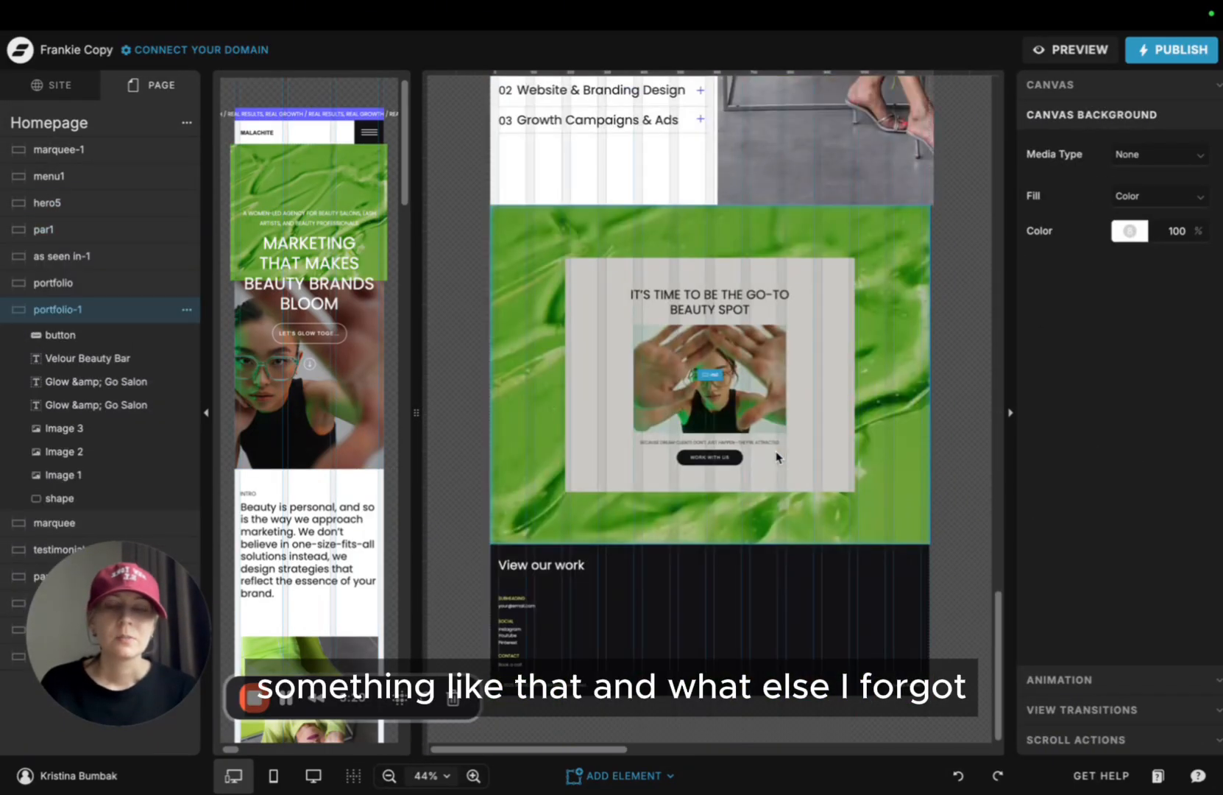
pyautogui.click(875, 506)
pyautogui.click(710, 620)
pyautogui.scroll(20, 695, 354)
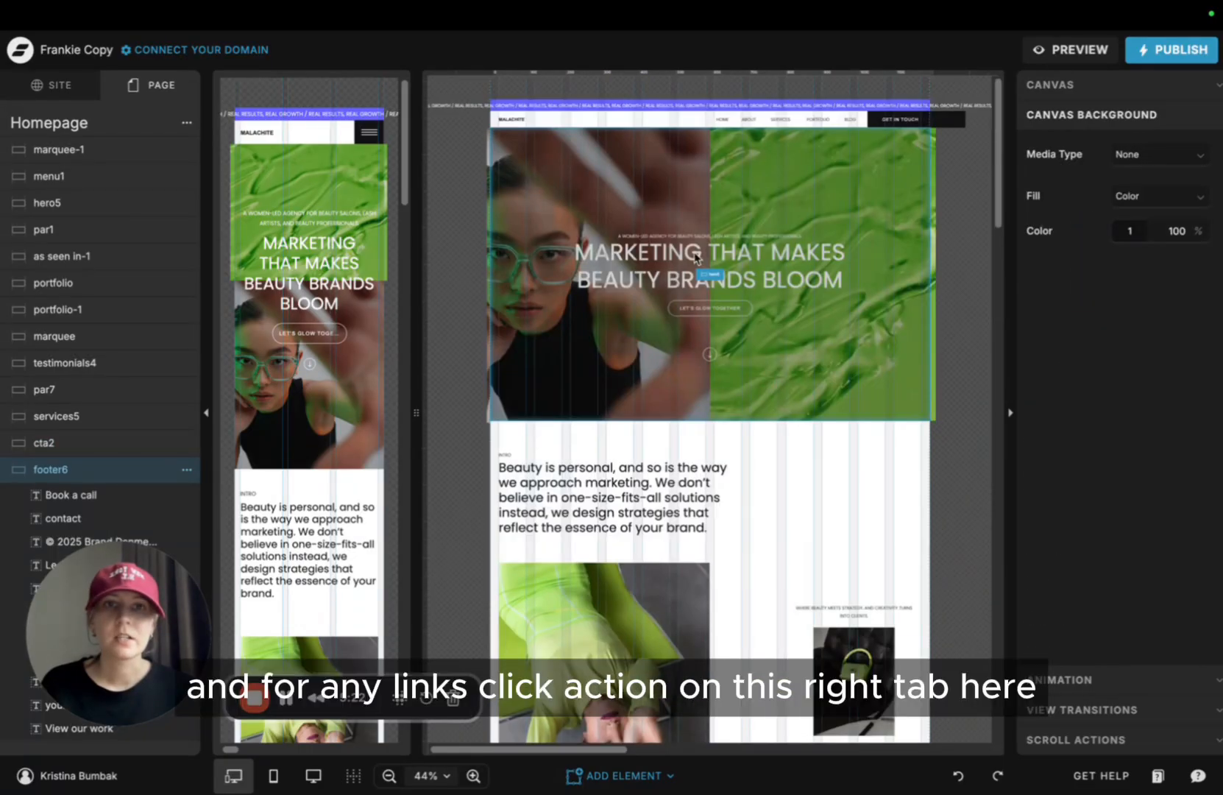
# Try Page as the link type in the LET'S GLOW TOGETHER button's click actions and reset it to None
pyautogui.click(719, 318)
pyautogui.click(709, 309)
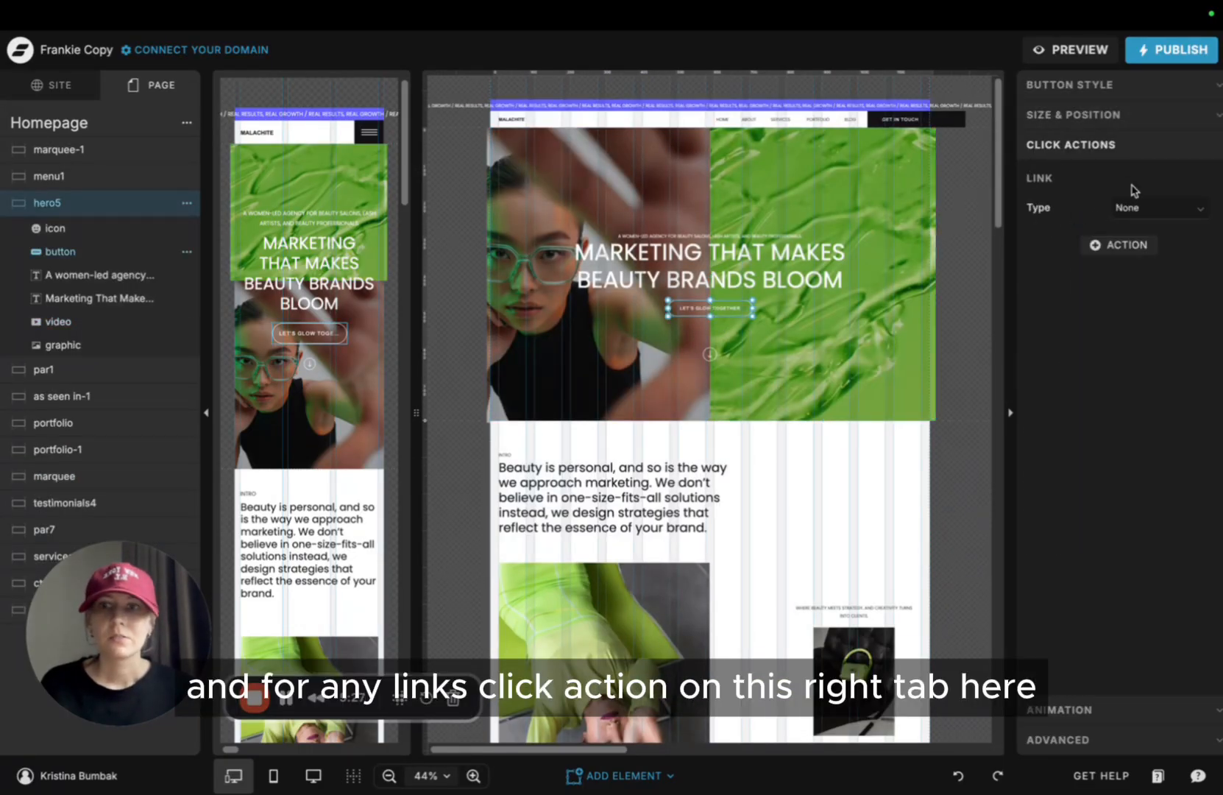
pyautogui.click(1177, 207)
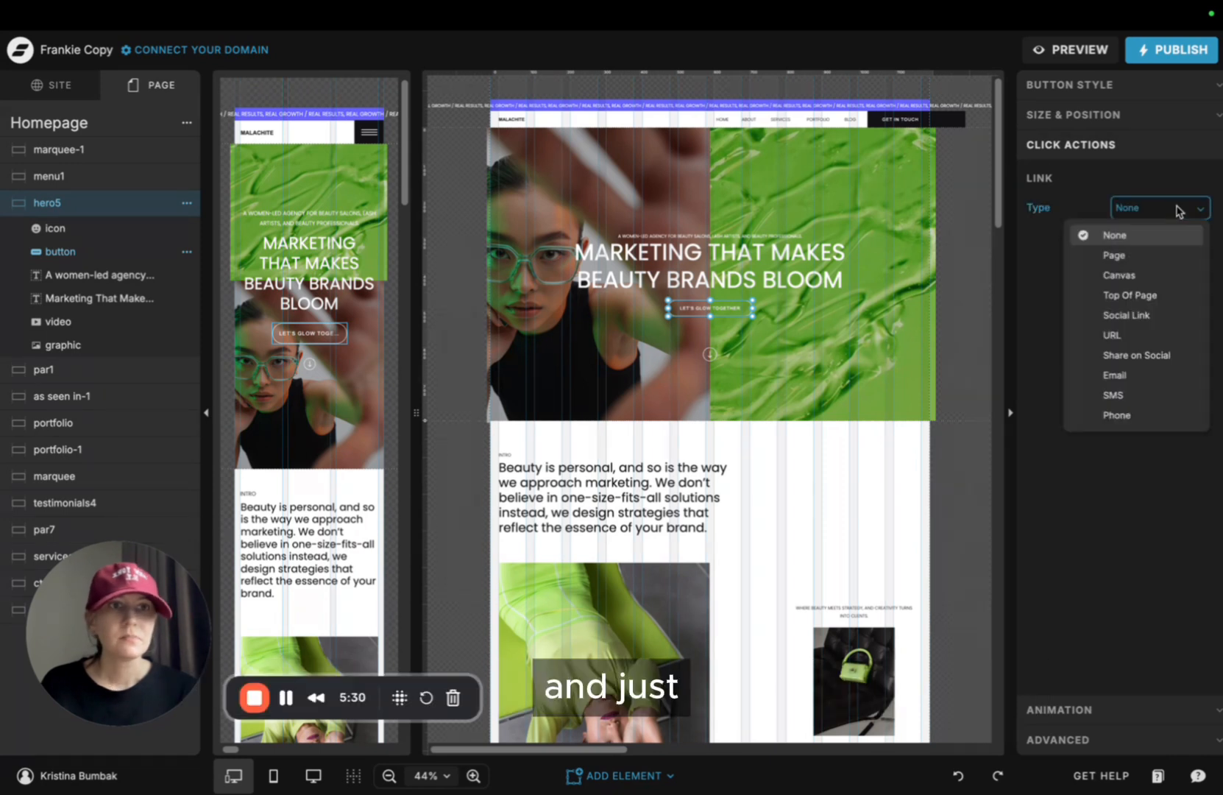
pyautogui.click(1117, 257)
pyautogui.click(1147, 208)
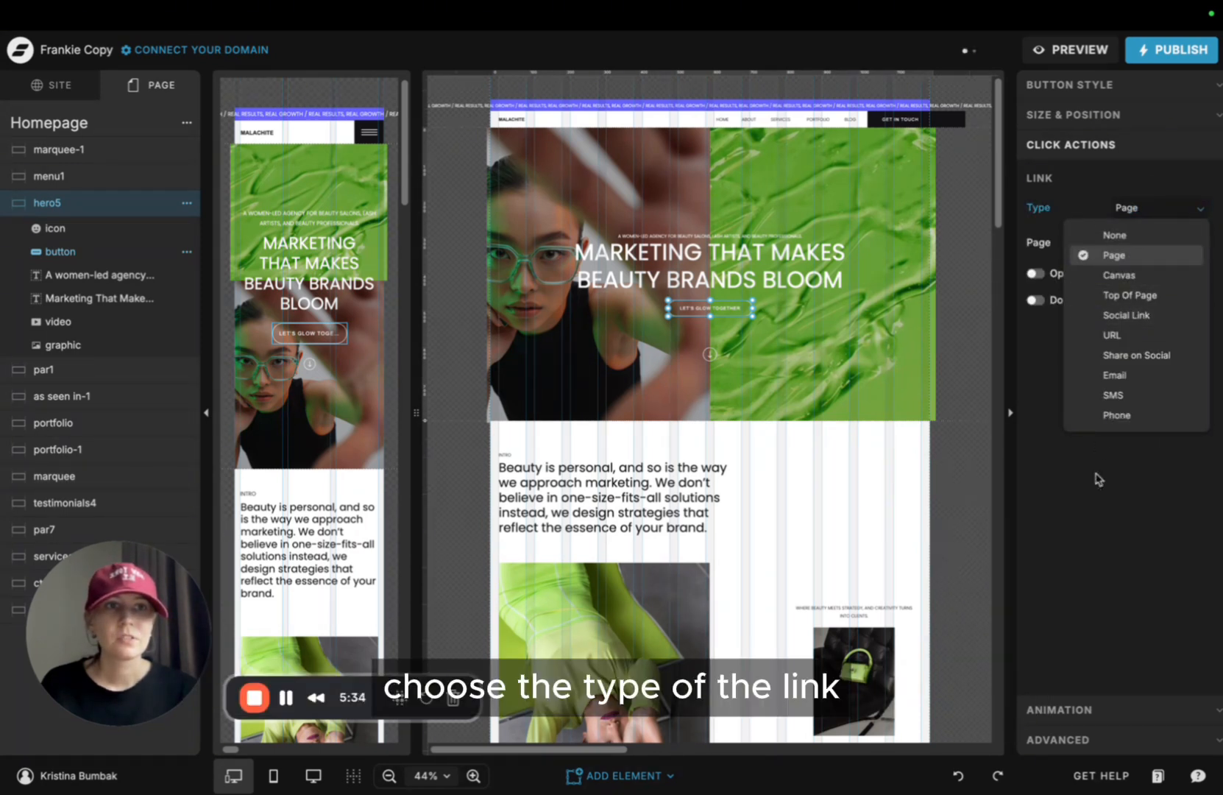
pyautogui.click(1135, 208)
pyautogui.click(1135, 208)
pyautogui.click(1115, 235)
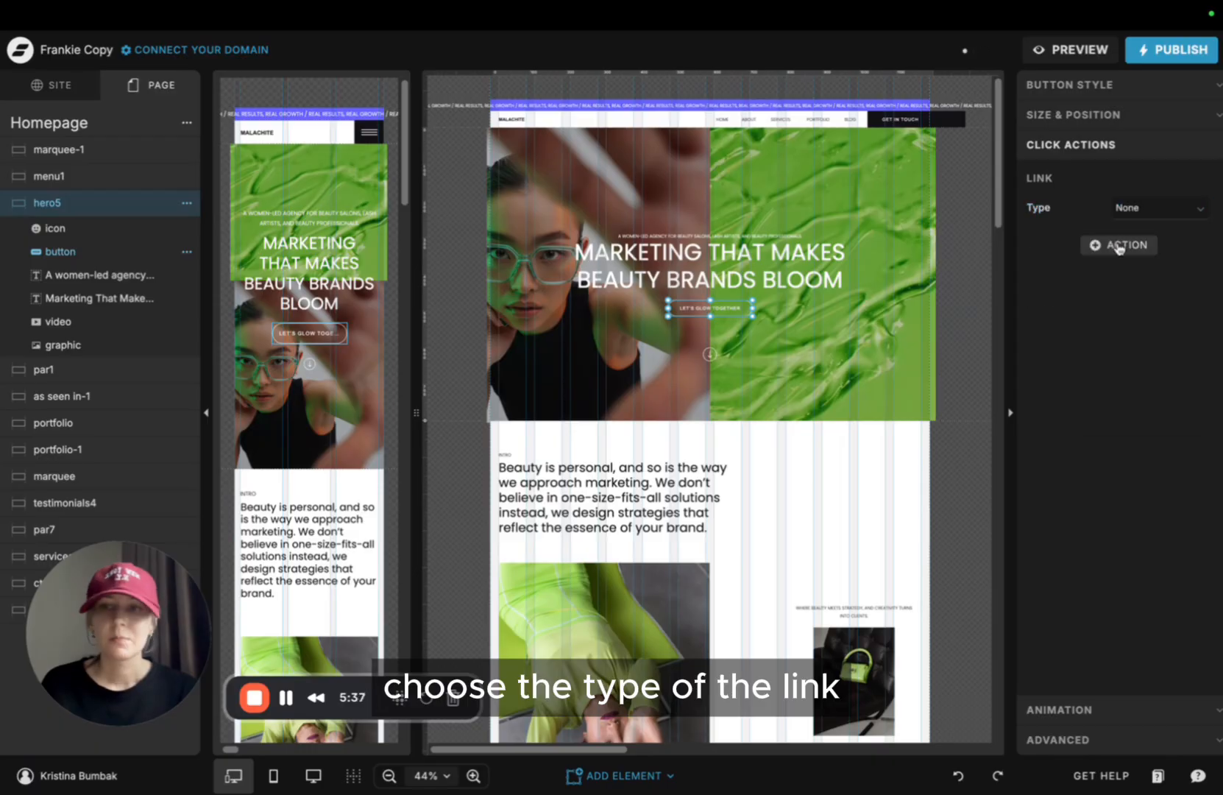
# Set the link type of the hero's LET'S GLOW TOGETHER button to Page and look over the other link types
pyautogui.click(1120, 208)
pyautogui.click(1114, 255)
pyautogui.click(1191, 206)
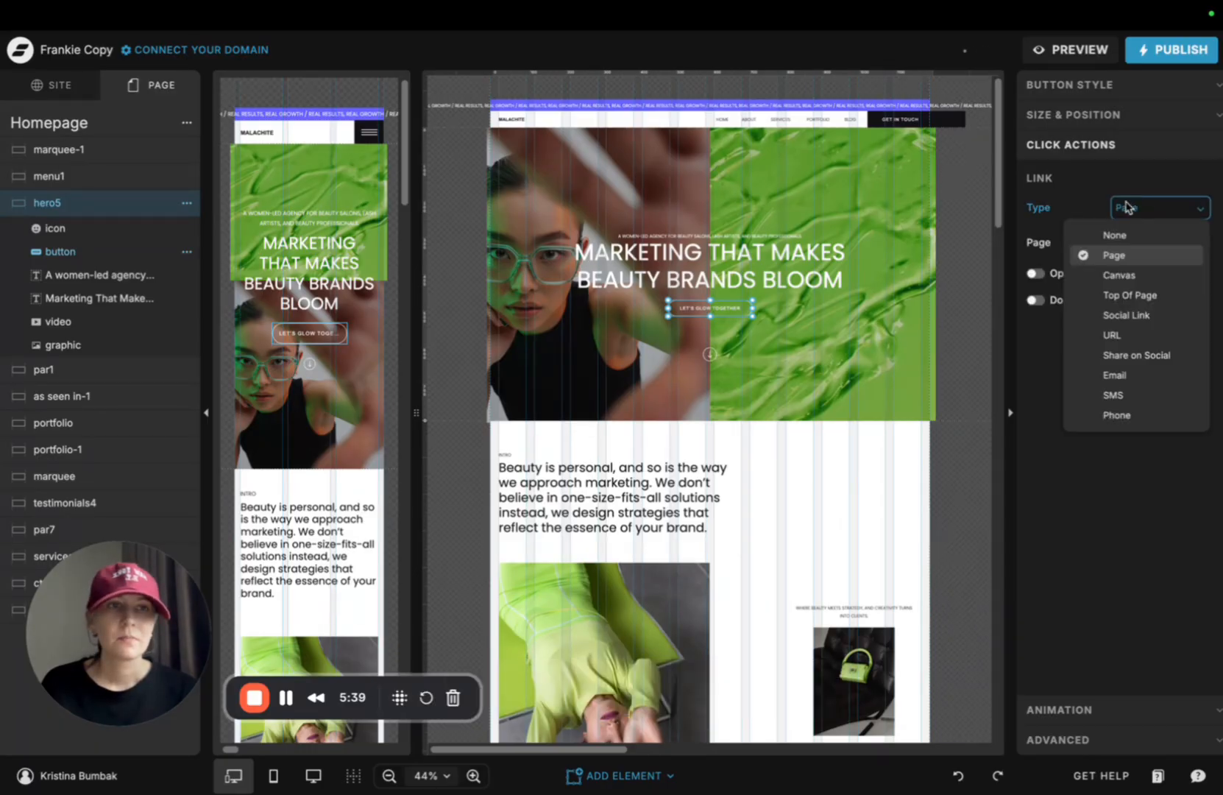
pyautogui.click(1190, 207)
pyautogui.click(1160, 218)
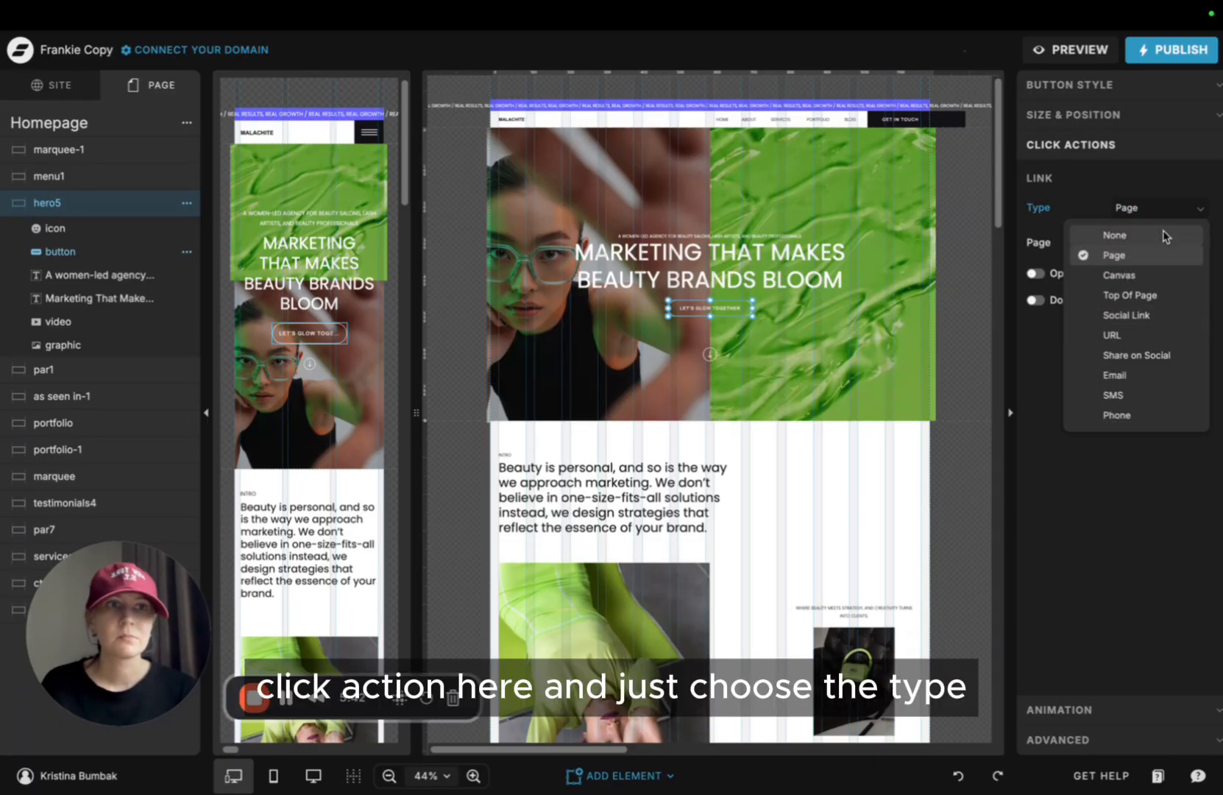
pyautogui.press('Escape')
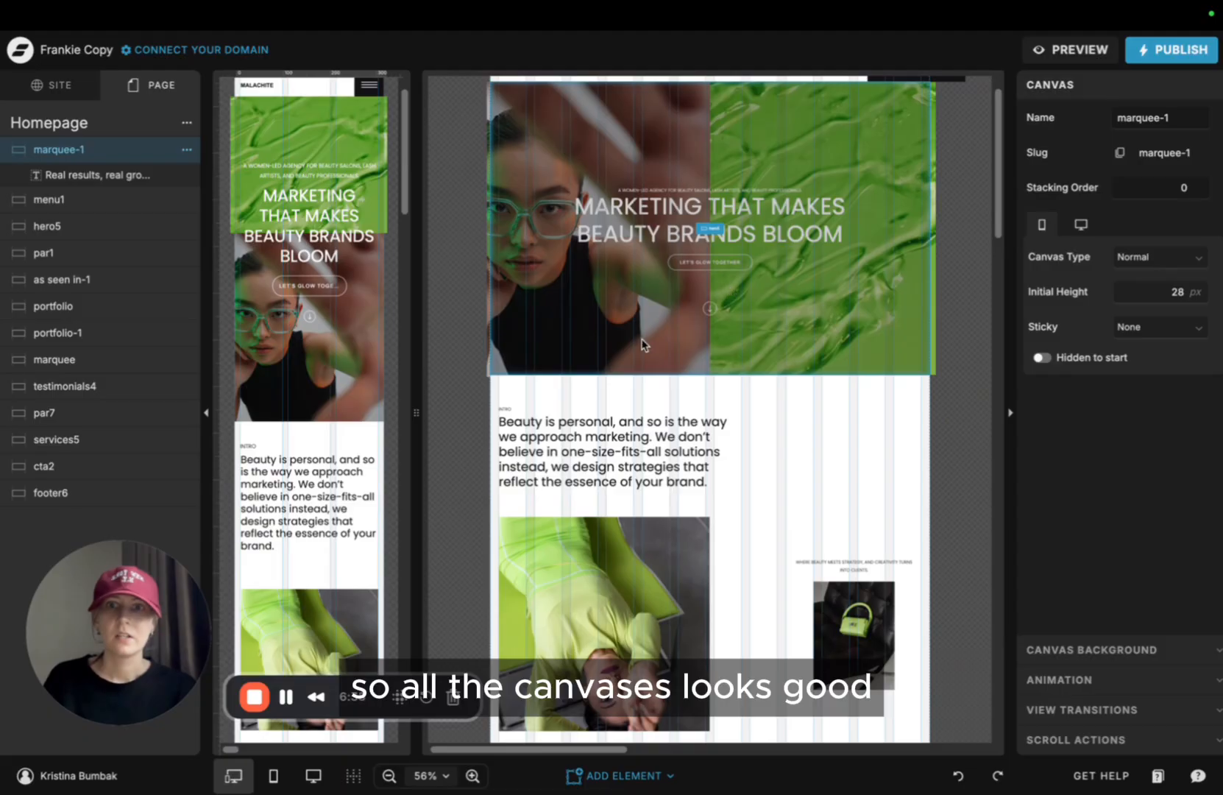
# Review the homepage canvases and check the desktop canvas settings and stacking order of the top marquee
pyautogui.scroll(-5, 663, 397)
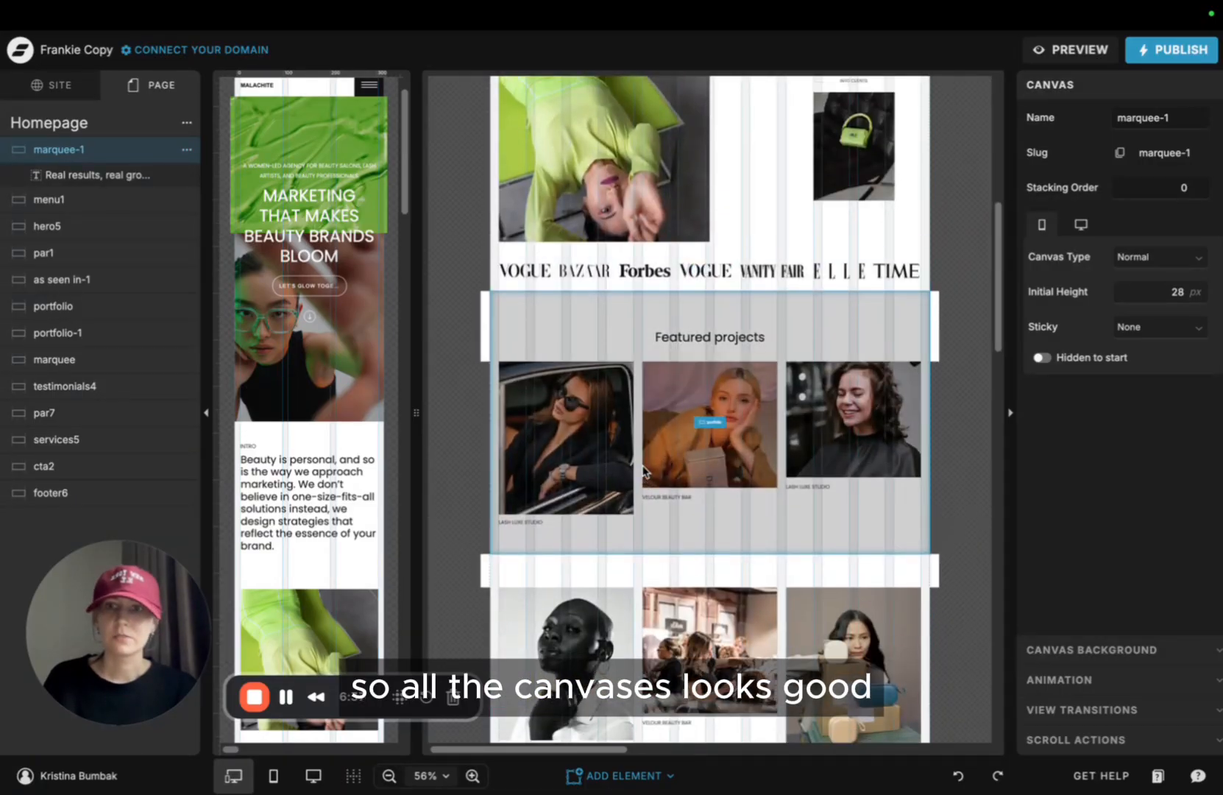
pyautogui.scroll(6, 643, 470)
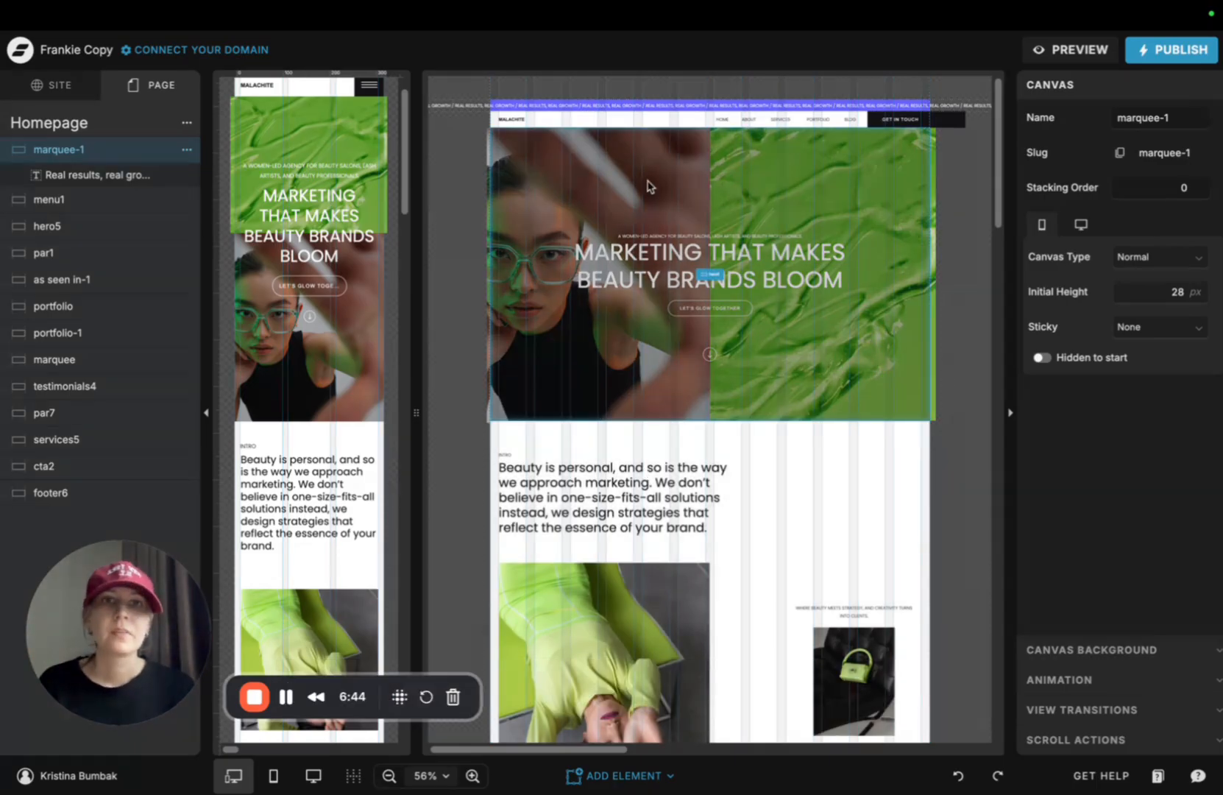
pyautogui.click(824, 512)
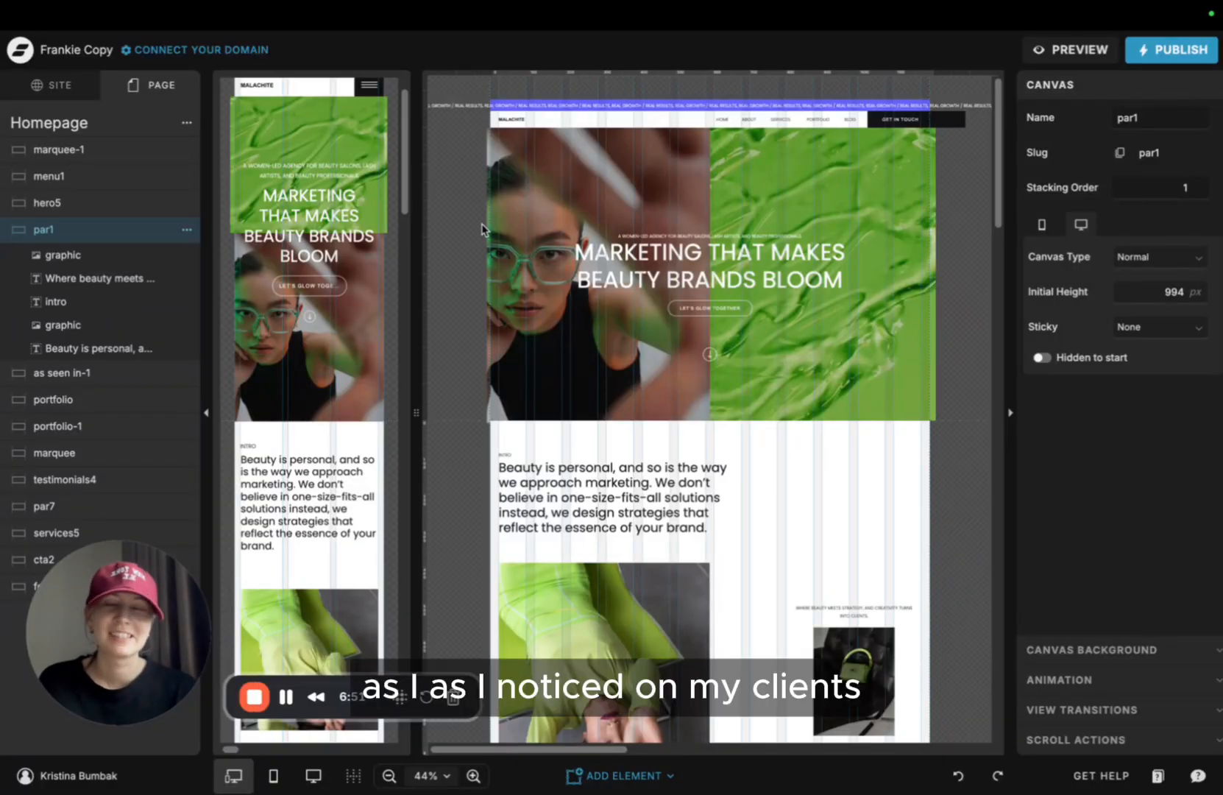
pyautogui.click(591, 125)
pyautogui.click(581, 105)
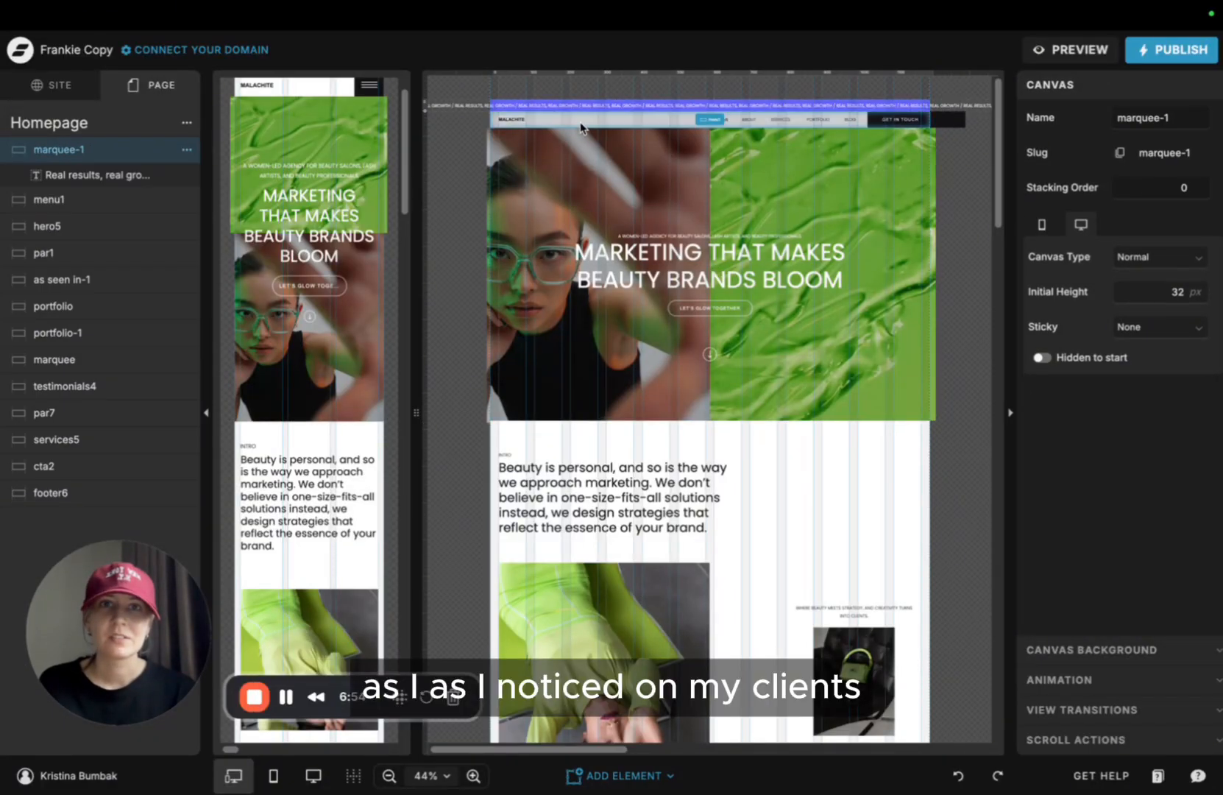
pyautogui.click(582, 123)
pyautogui.click(95, 151)
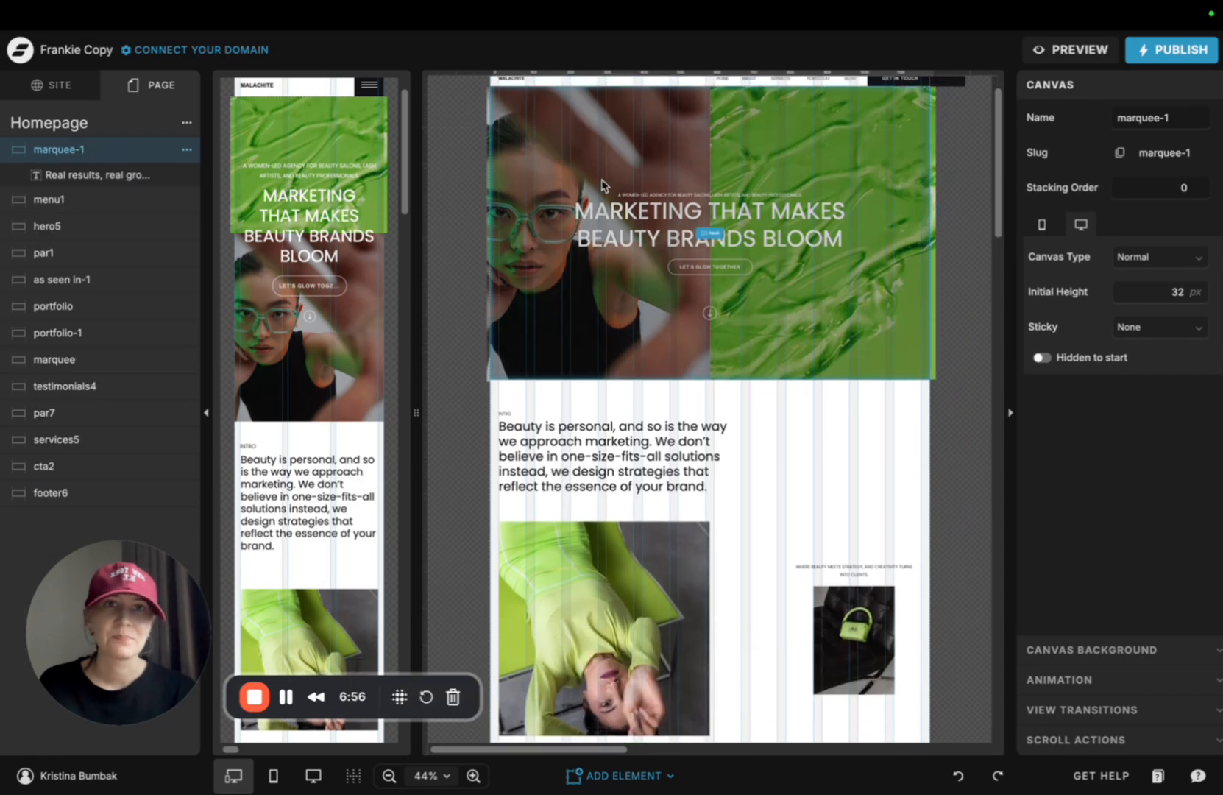
# Compare the desktop canvas settings and stacking order of the menu1 and par1 canvases
pyautogui.click(618, 127)
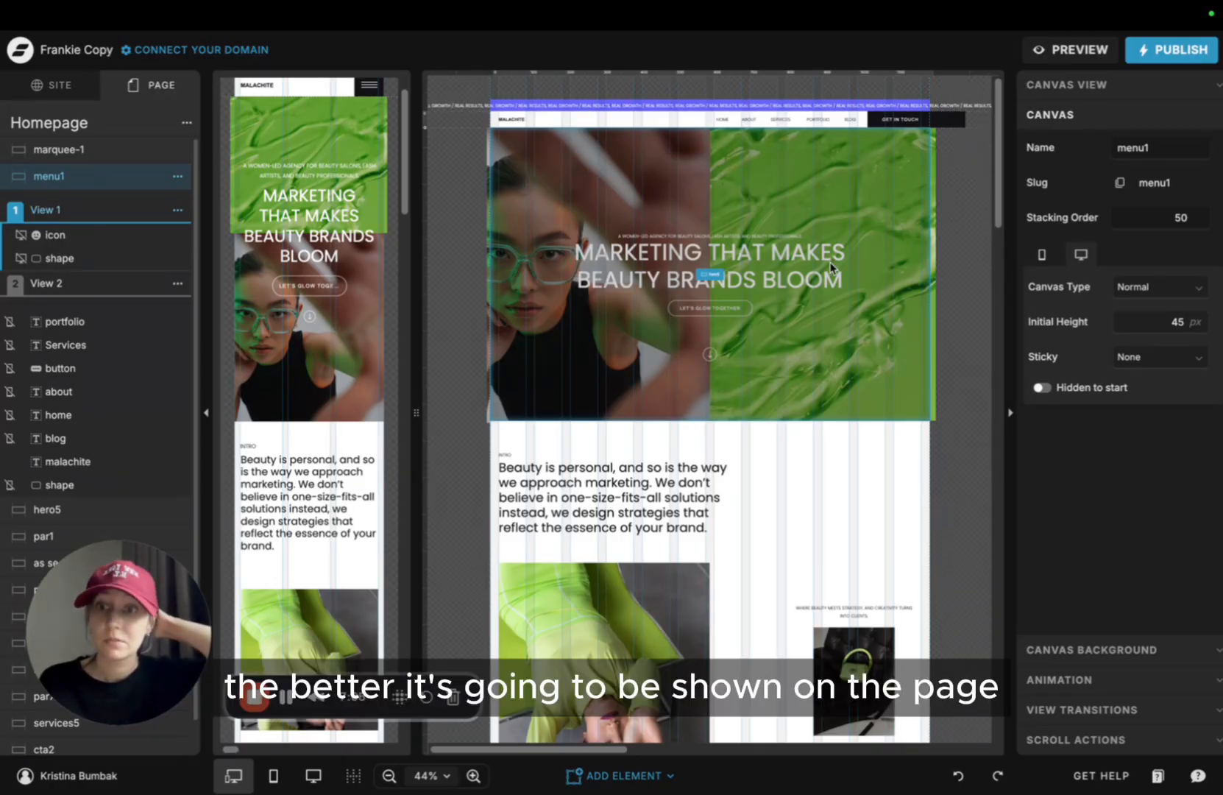
pyautogui.click(653, 215)
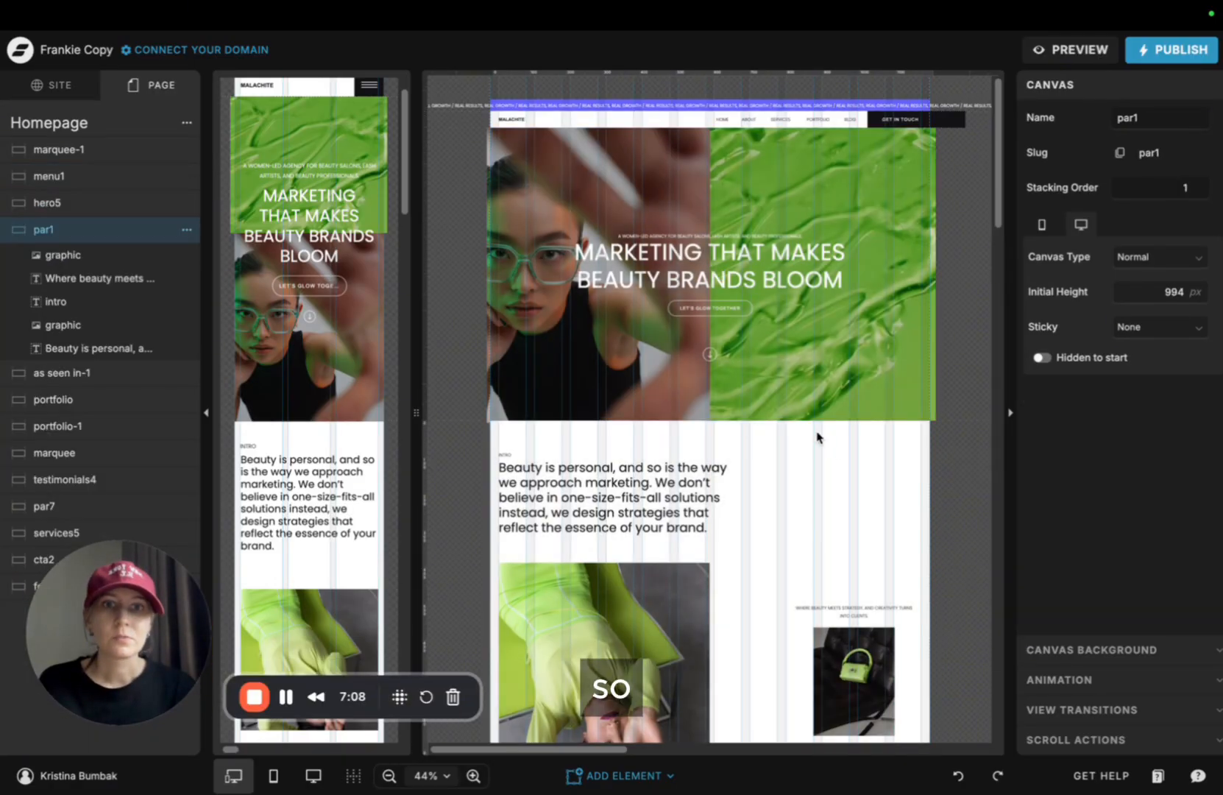
pyautogui.click(640, 109)
pyautogui.click(631, 122)
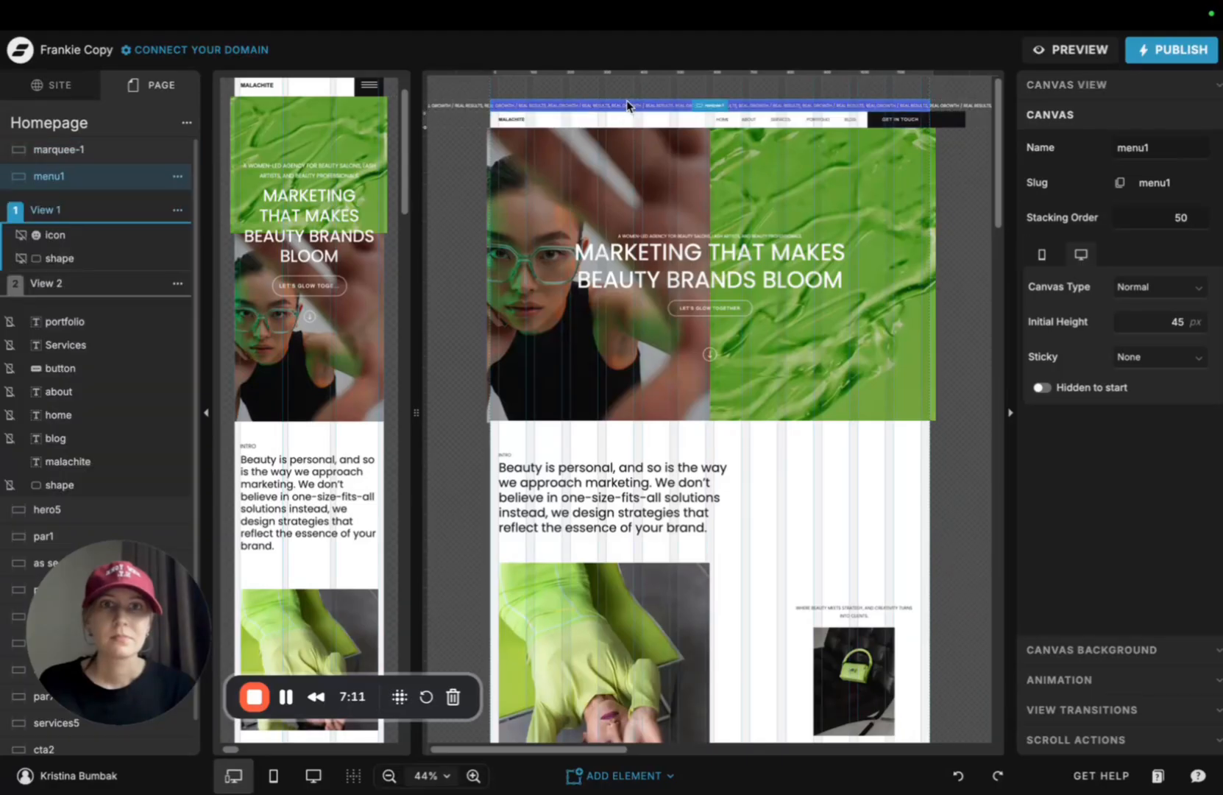
# Compare the stacking order and sticky settings of the hero5 canvas with those of the par1 canvas below it
pyautogui.click(627, 109)
pyautogui.click(637, 123)
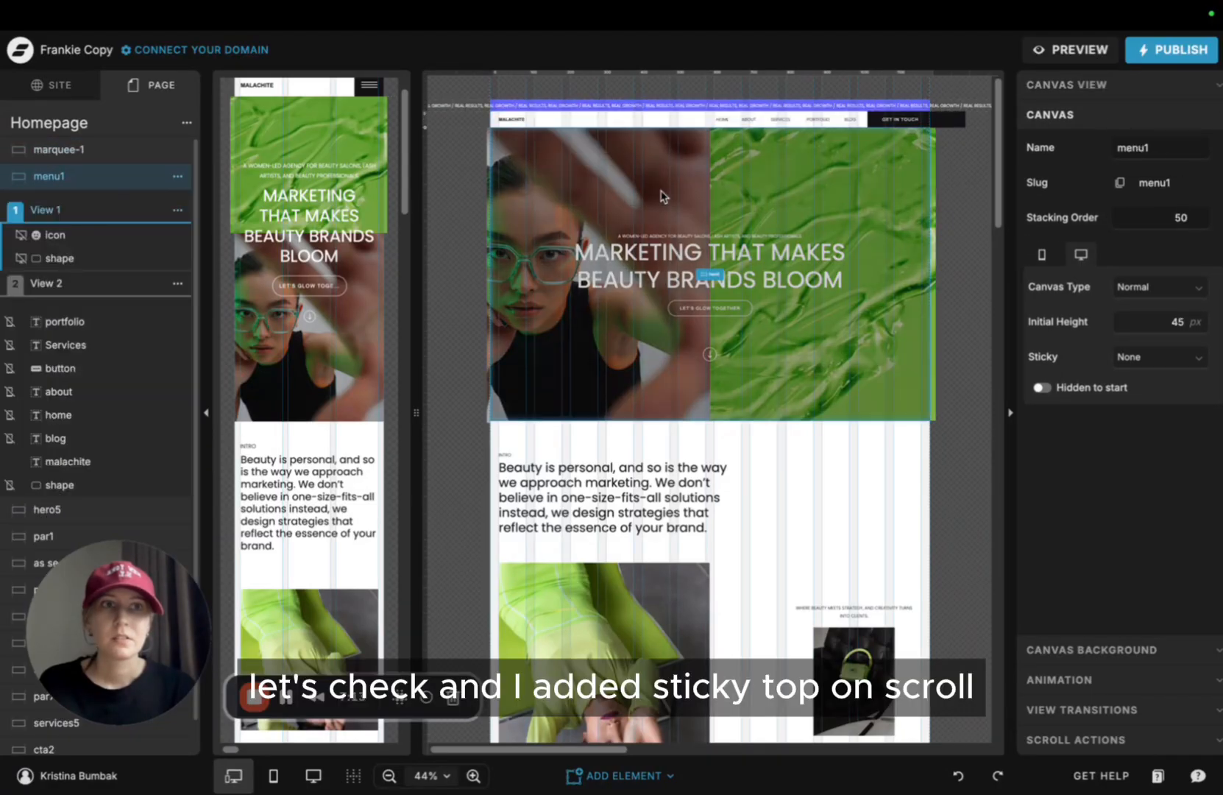
pyautogui.click(663, 196)
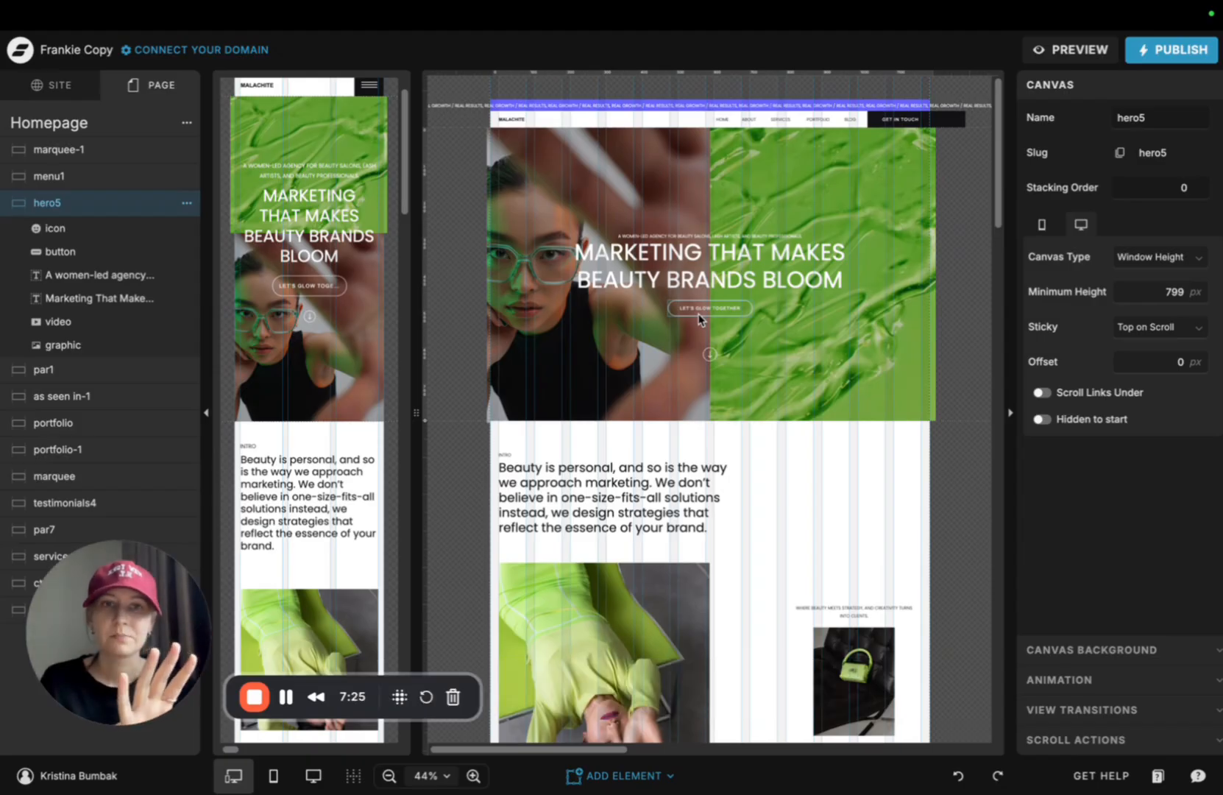
pyautogui.click(795, 493)
pyautogui.scroll(-2, 819, 387)
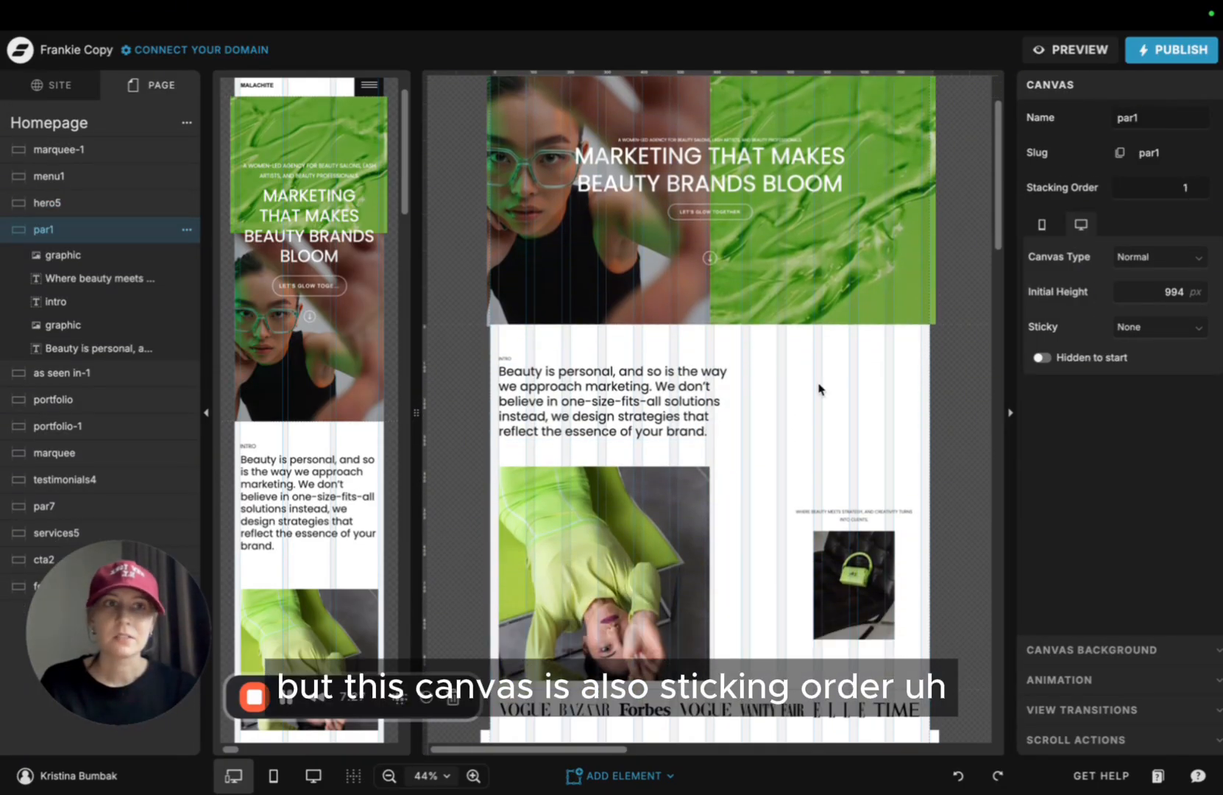
pyautogui.scroll(2, 844, 374)
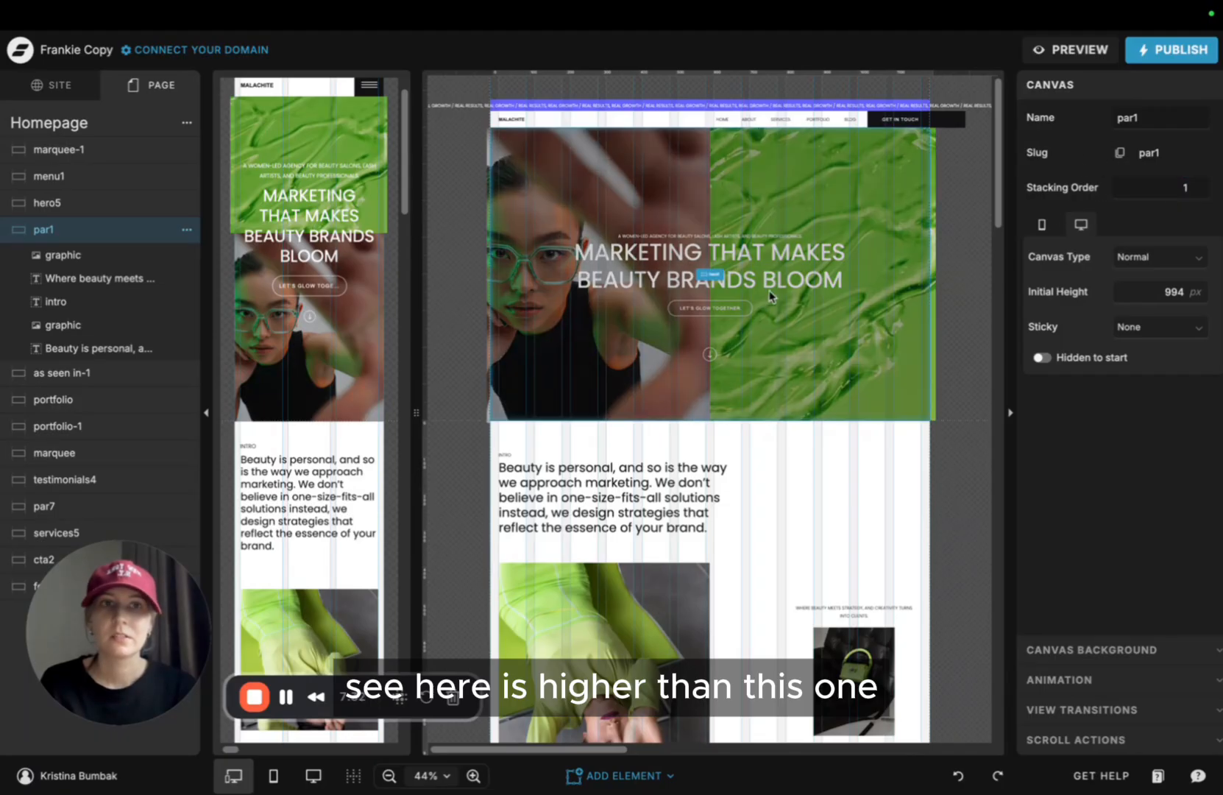
pyautogui.click(761, 193)
pyautogui.click(875, 515)
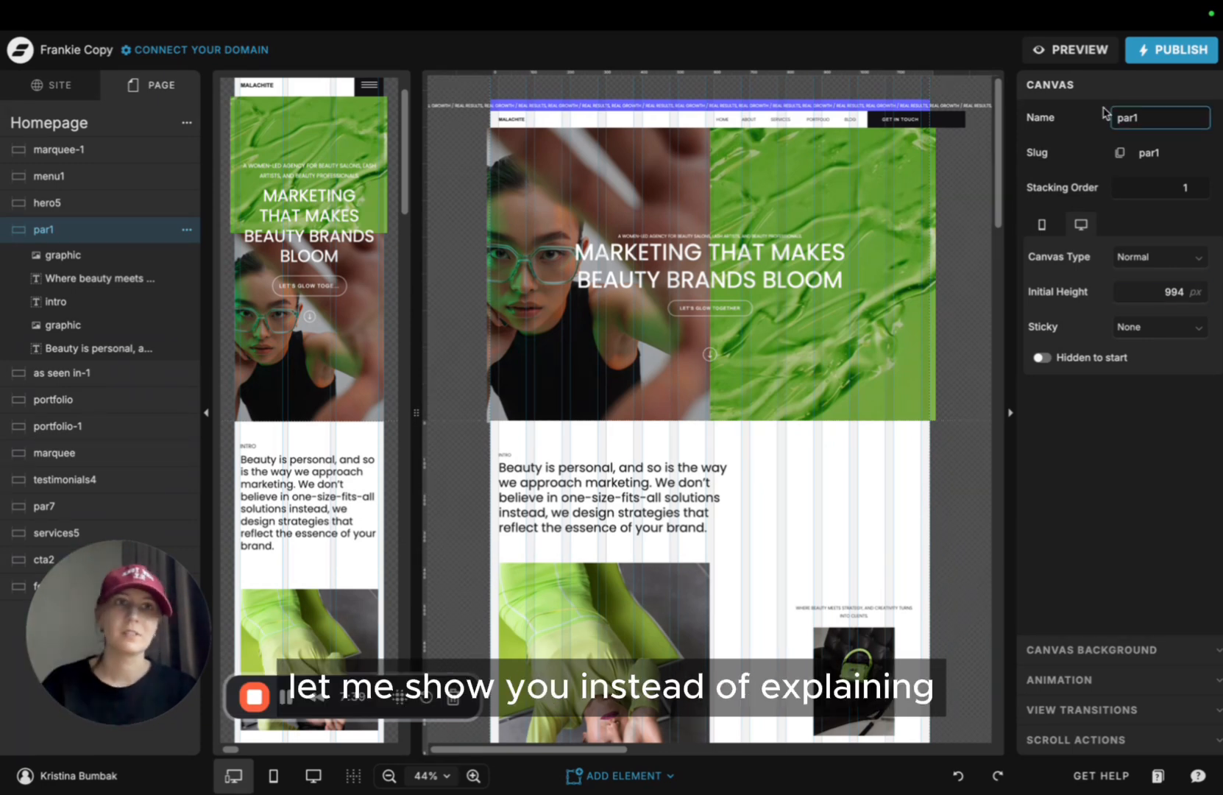
# Preview the desktop site and check how the par1 section scrolls over the sticky hero
pyautogui.click(1045, 49)
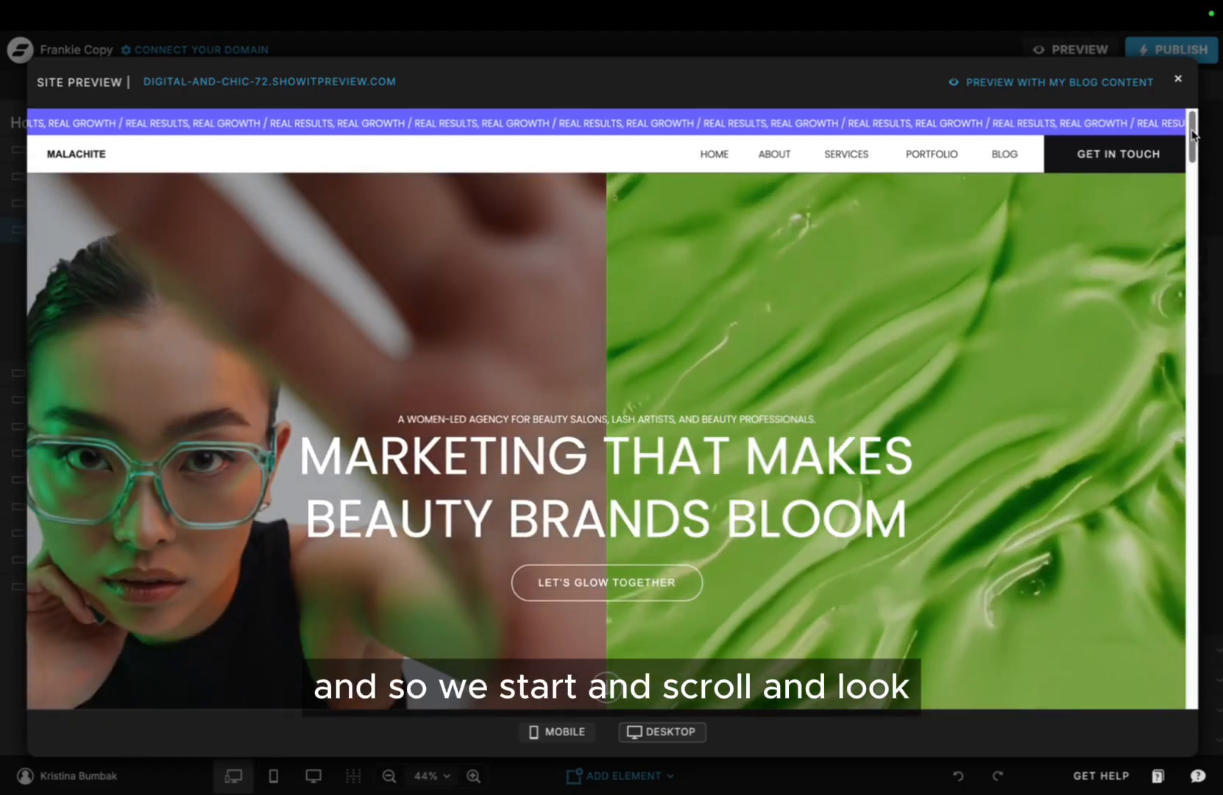
pyautogui.moveTo(1194, 134); pyautogui.dragTo(1184, 234)
pyautogui.click(1179, 81)
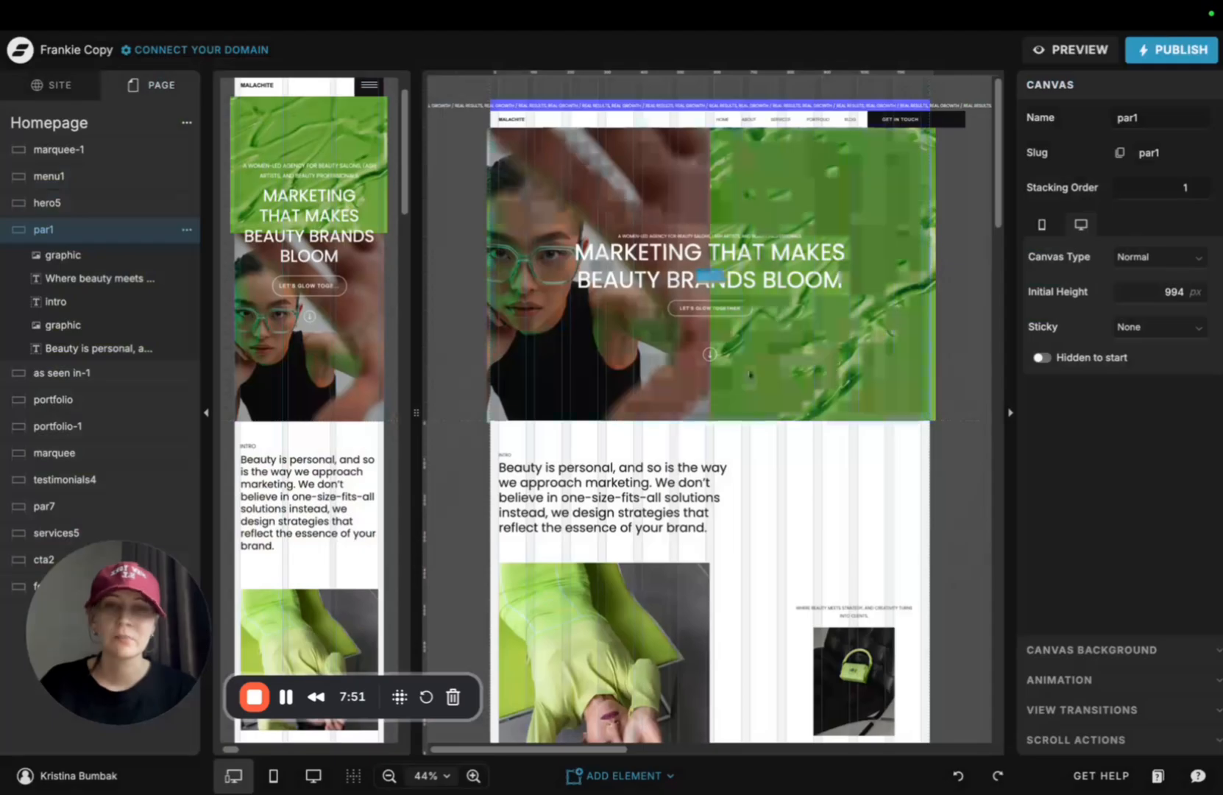
# Give the large image in the par1 canvas a Slide animation from the Right with a time of 1 sec
pyautogui.scroll(-5, 690, 341)
pyautogui.click(689, 341)
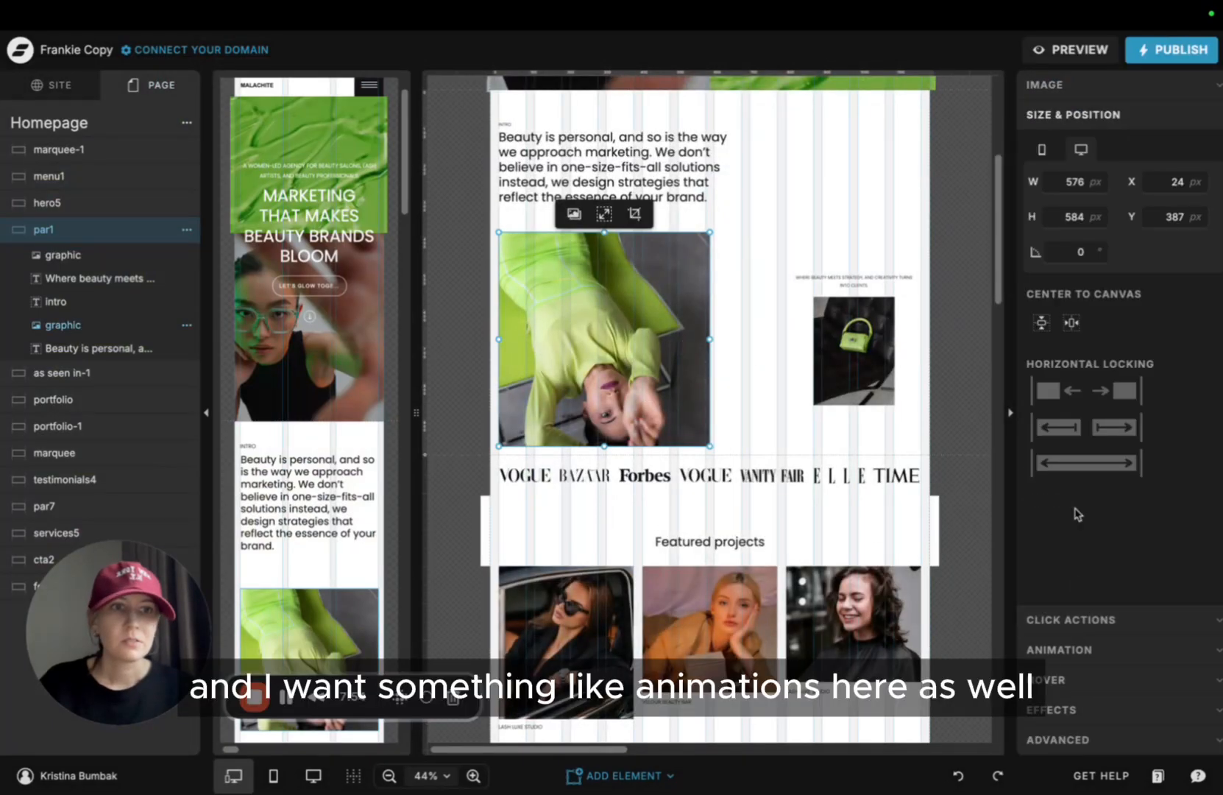
pyautogui.click(1087, 649)
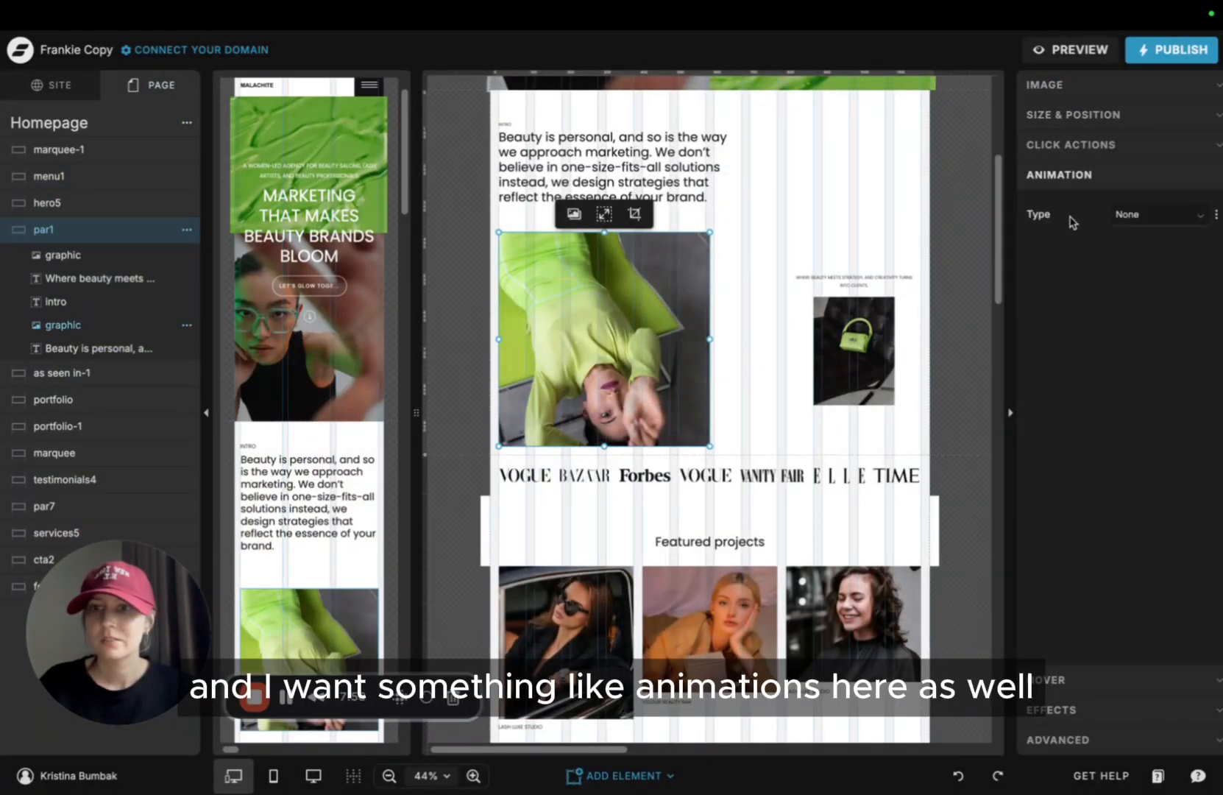
pyautogui.click(1177, 214)
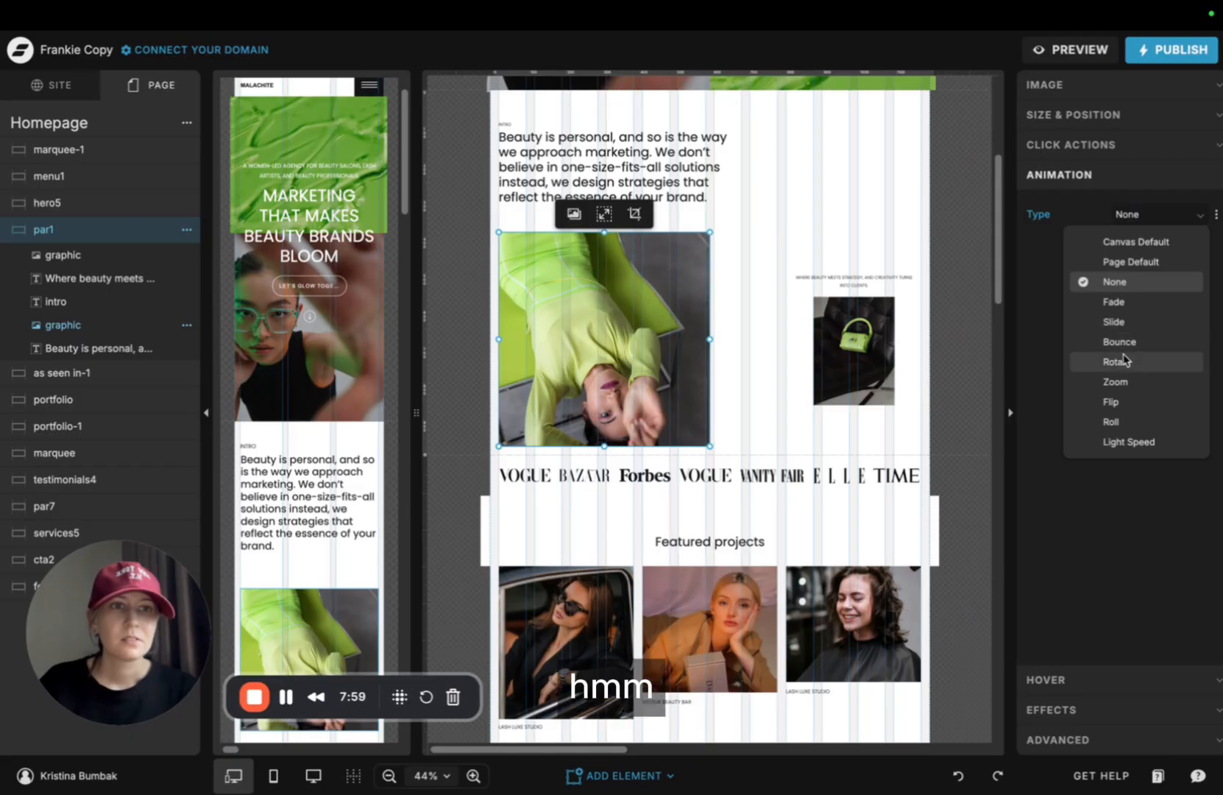
pyautogui.click(1124, 323)
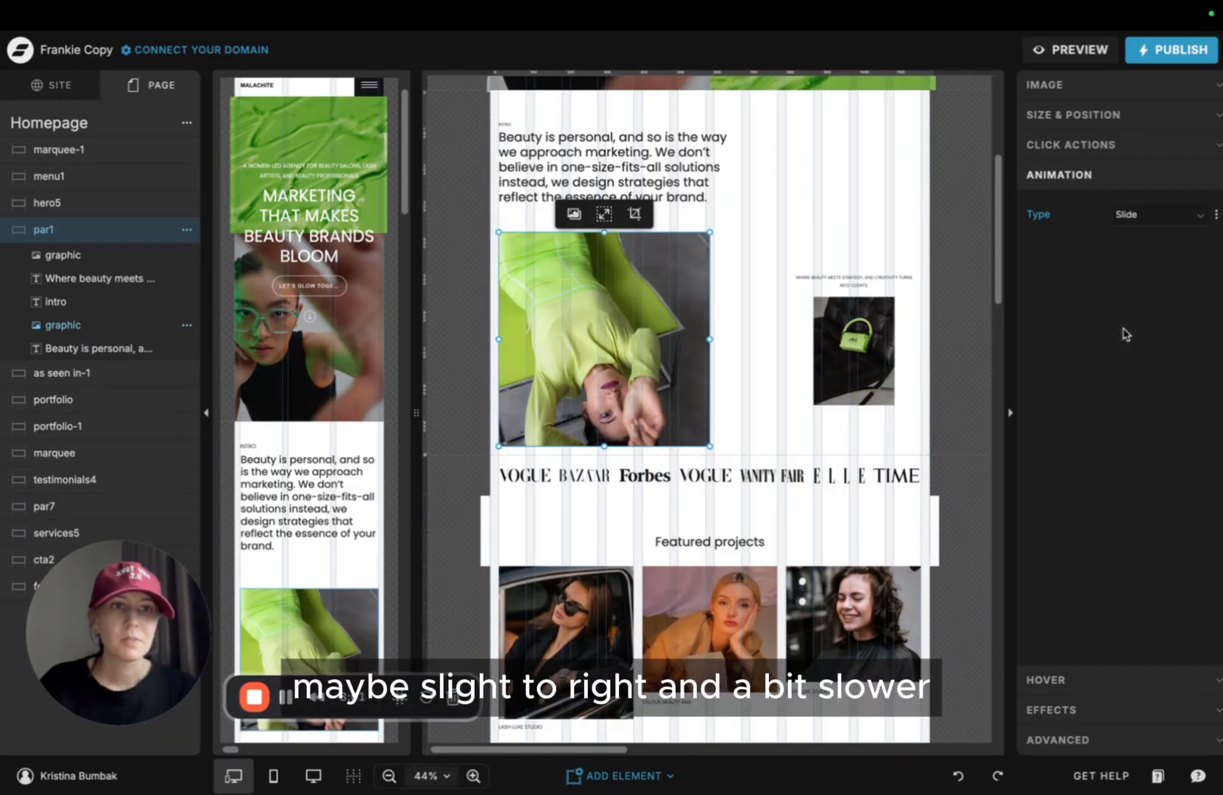
pyautogui.click(1142, 322)
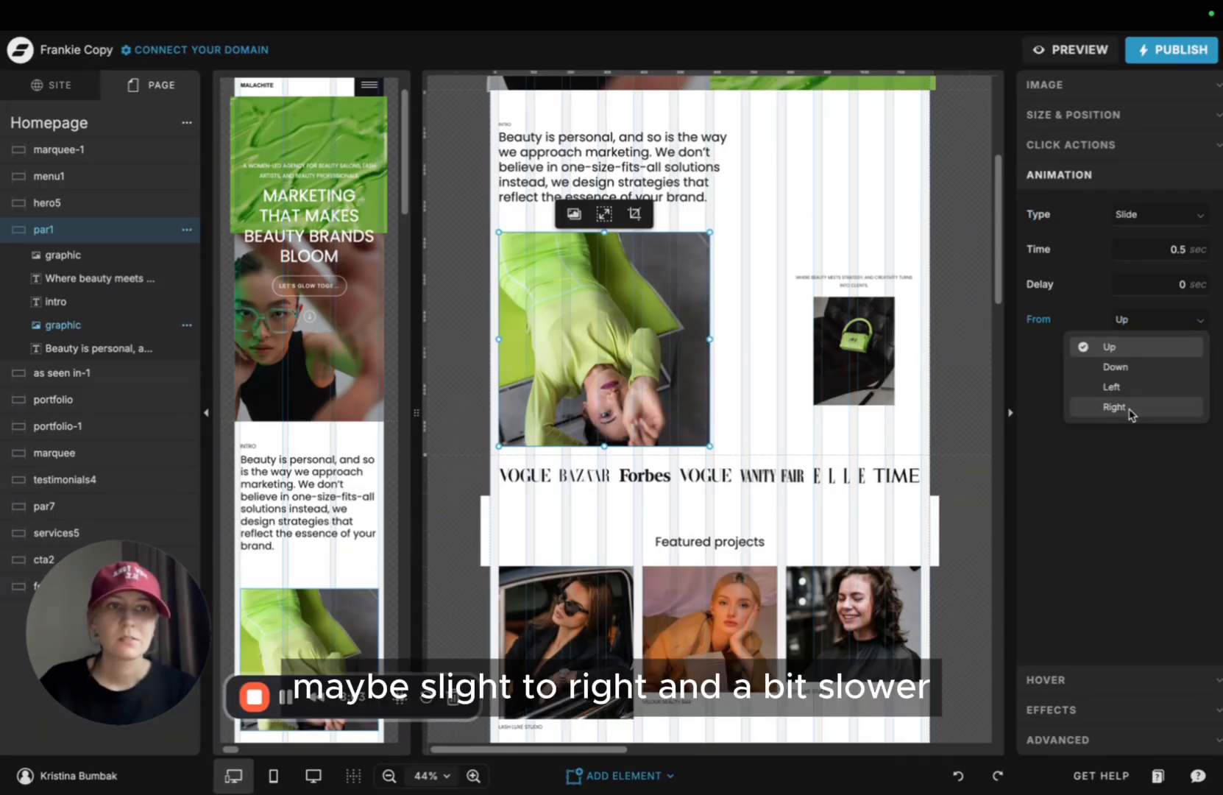
pyautogui.click(1130, 409)
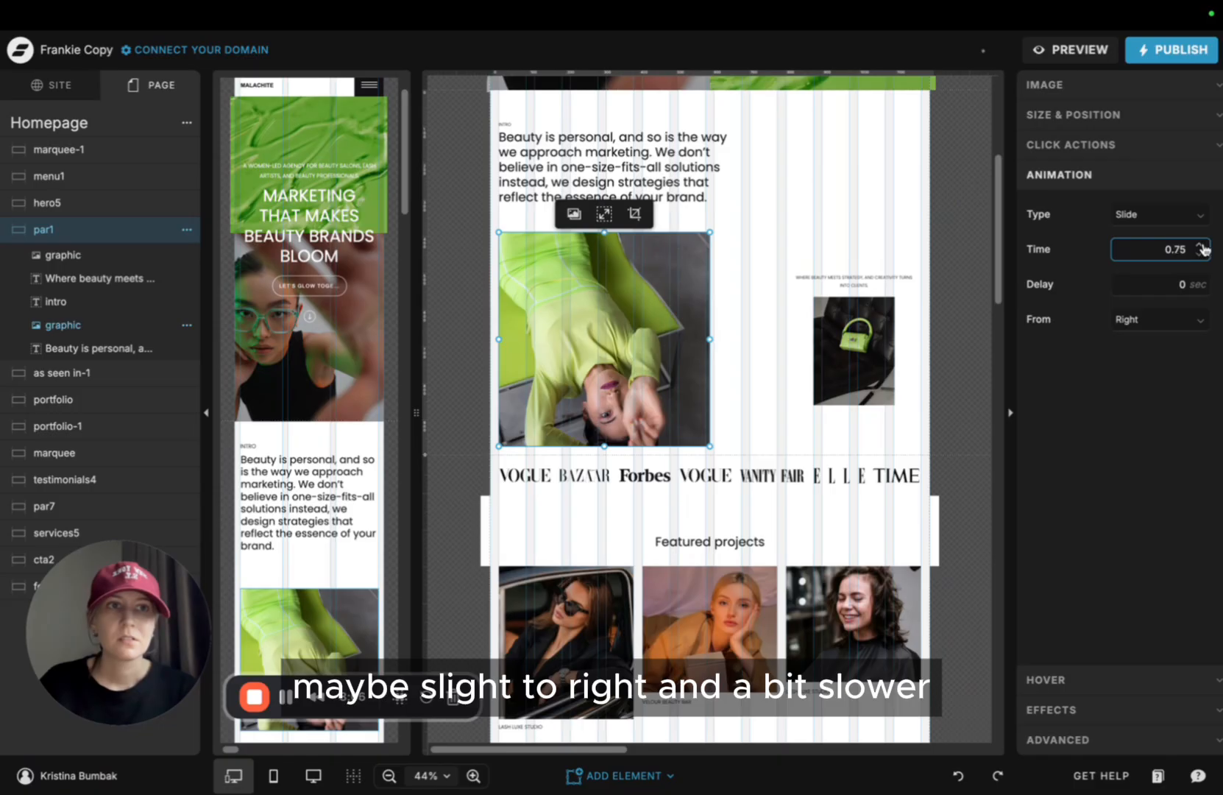
# Preview the par1 image's slide-in on the desktop site and set its animation direction to Left
pyautogui.click(1060, 49)
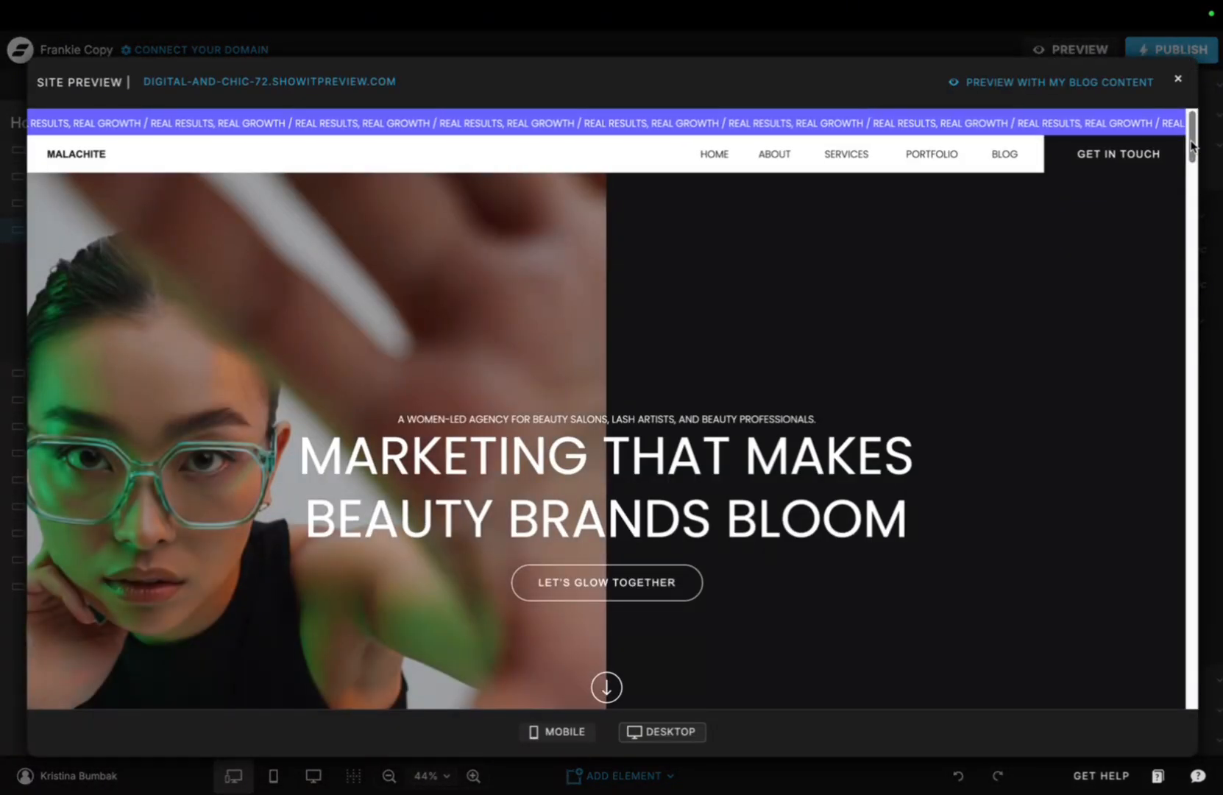
pyautogui.moveTo(1191, 147); pyautogui.dragTo(1192, 214)
pyautogui.scroll(-2, 1192, 215)
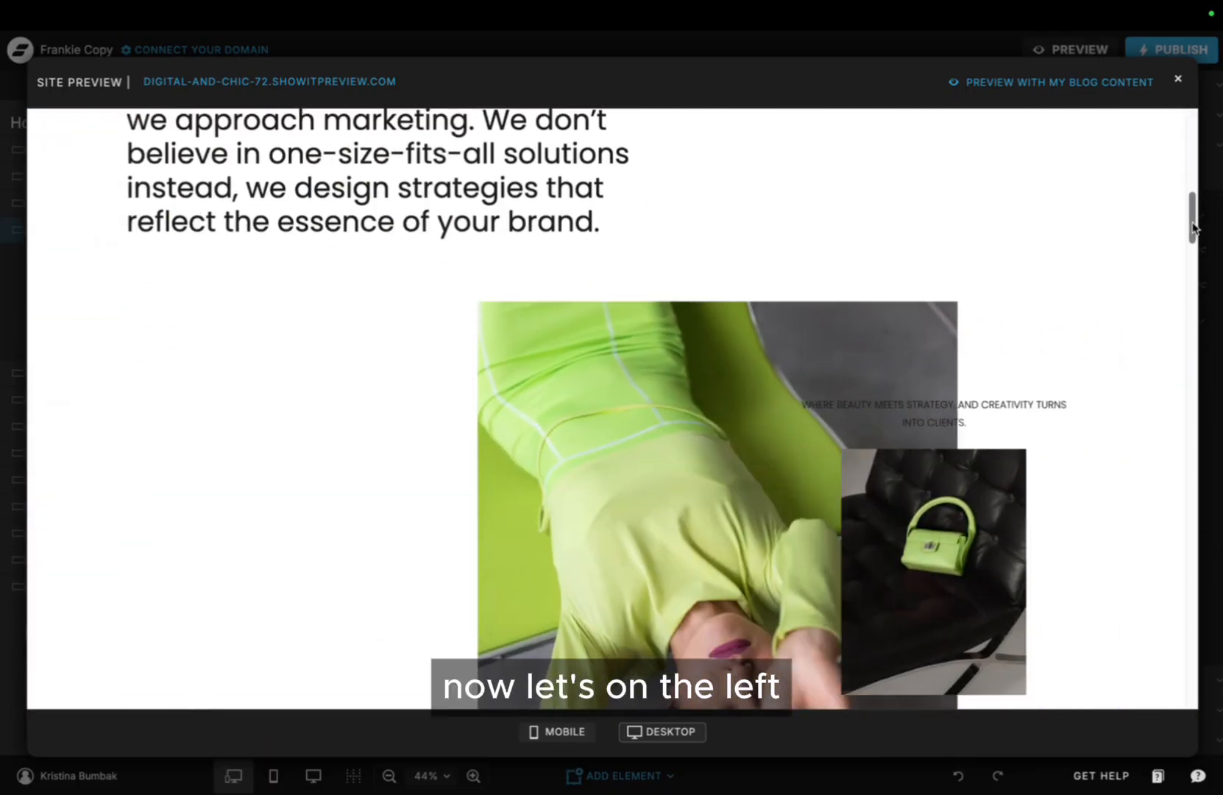
pyautogui.click(1178, 78)
pyautogui.click(1150, 333)
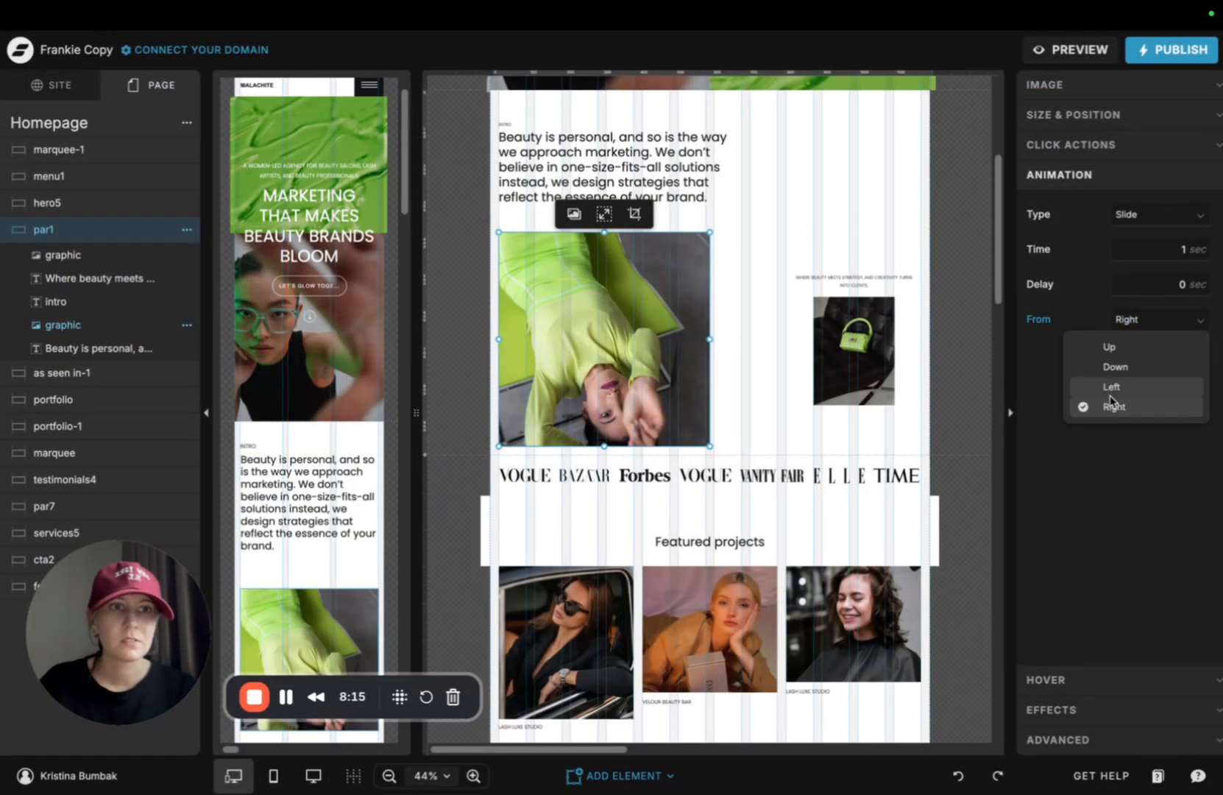
pyautogui.click(1117, 387)
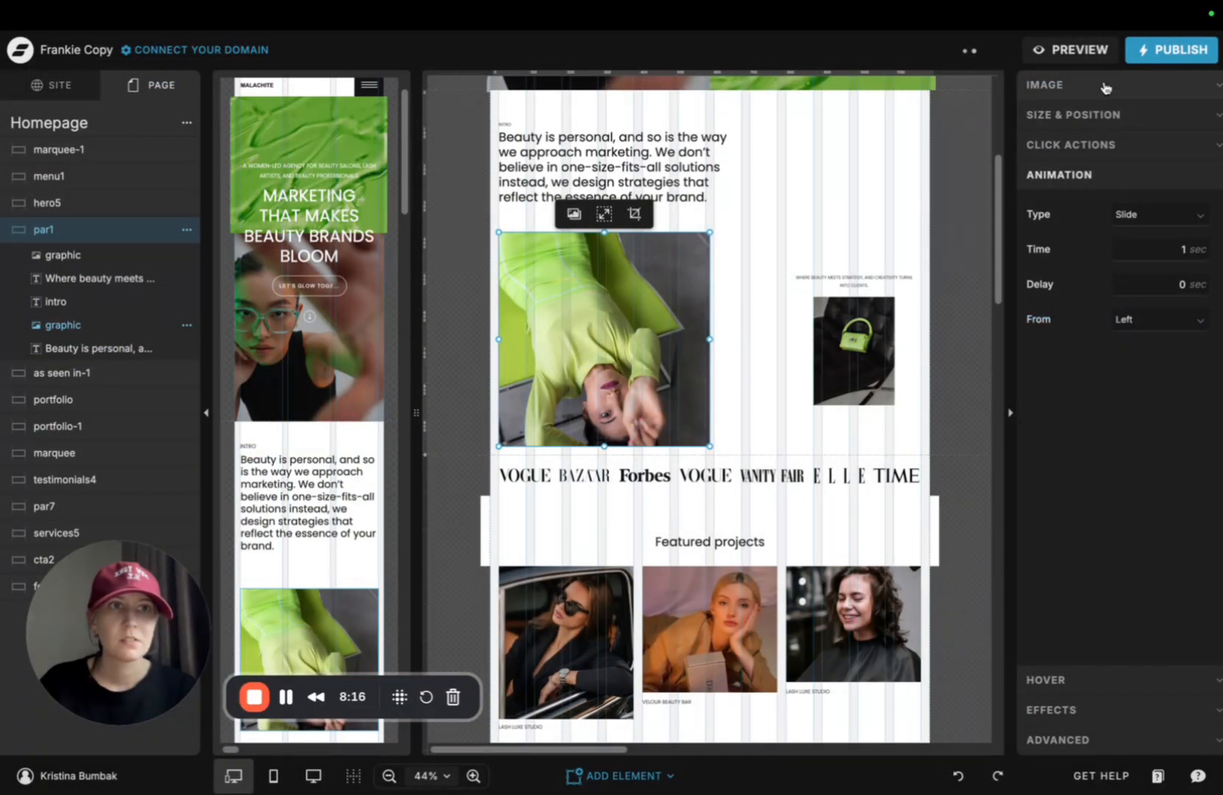
# Preview the desktop homepage from the hero to the footer to check the image animation and all the sections
pyautogui.click(1067, 46)
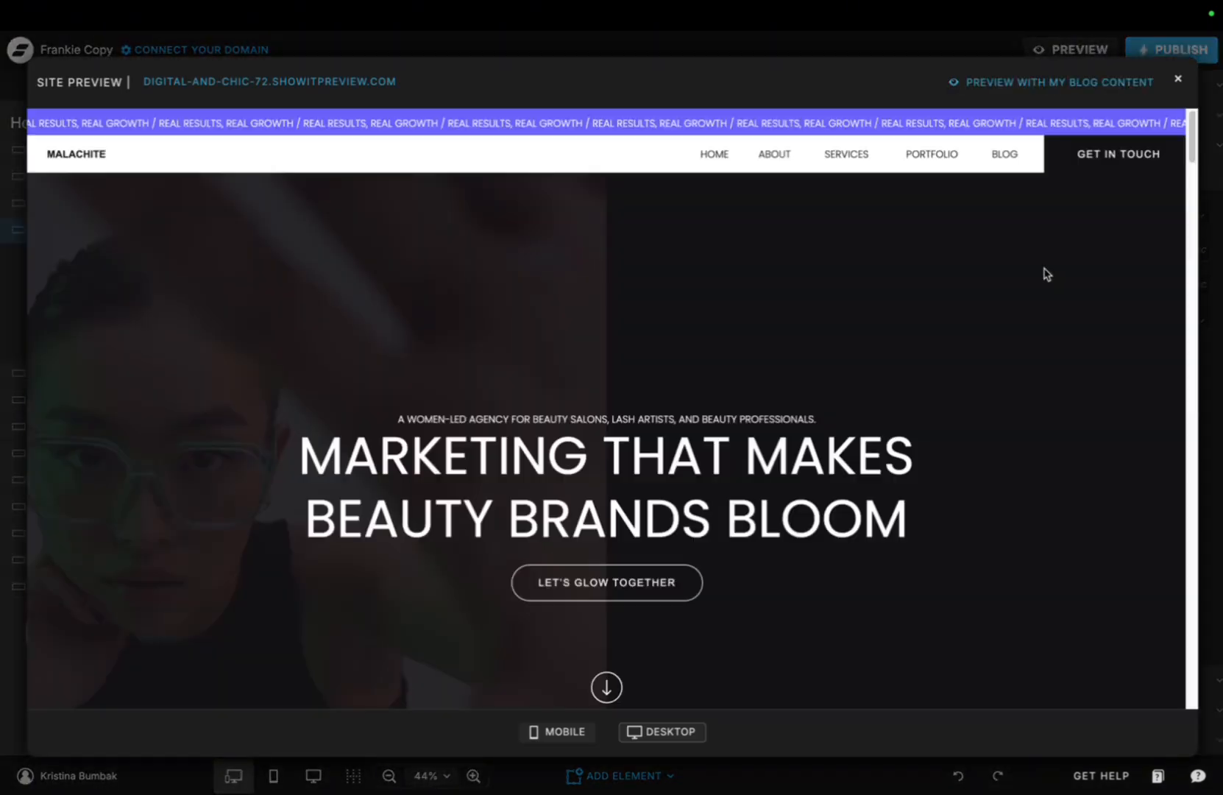
pyautogui.moveTo(1193, 129); pyautogui.dragTo(1174, 402)
pyautogui.scroll(-10, 1133, 382)
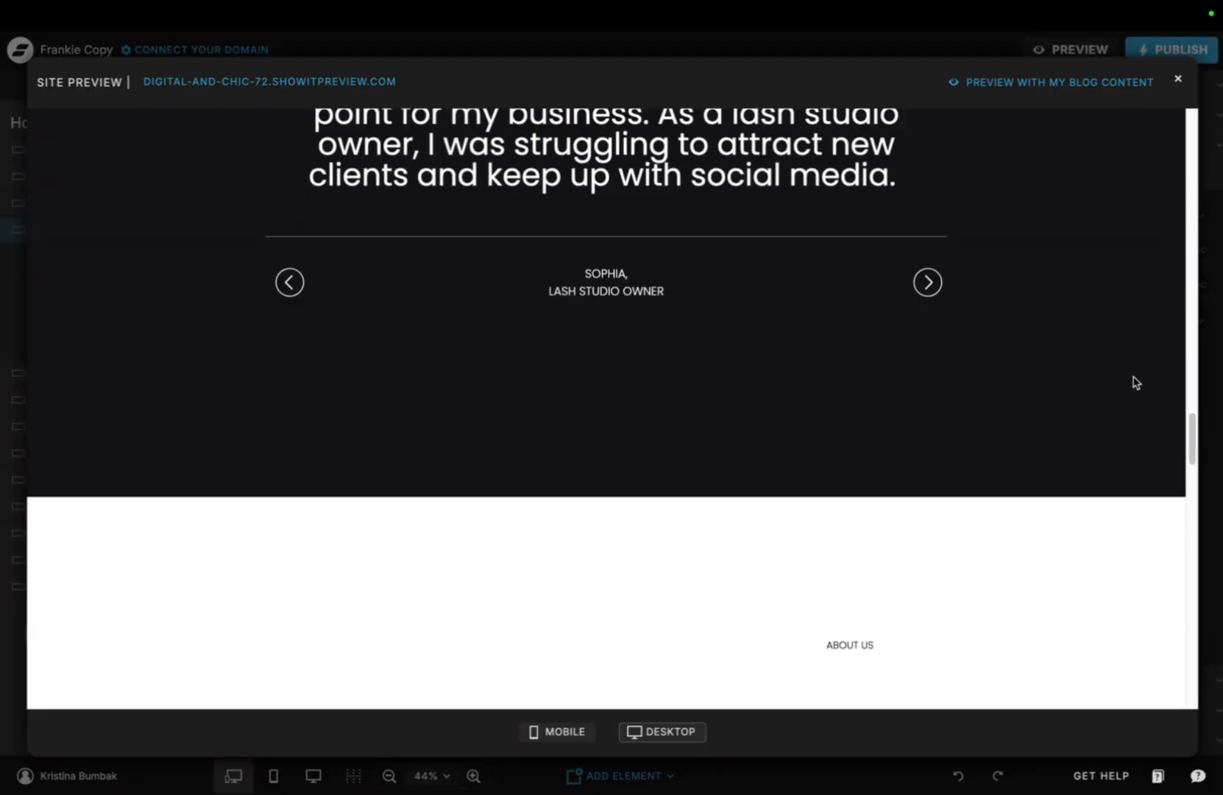
pyautogui.scroll(-15, 1133, 382)
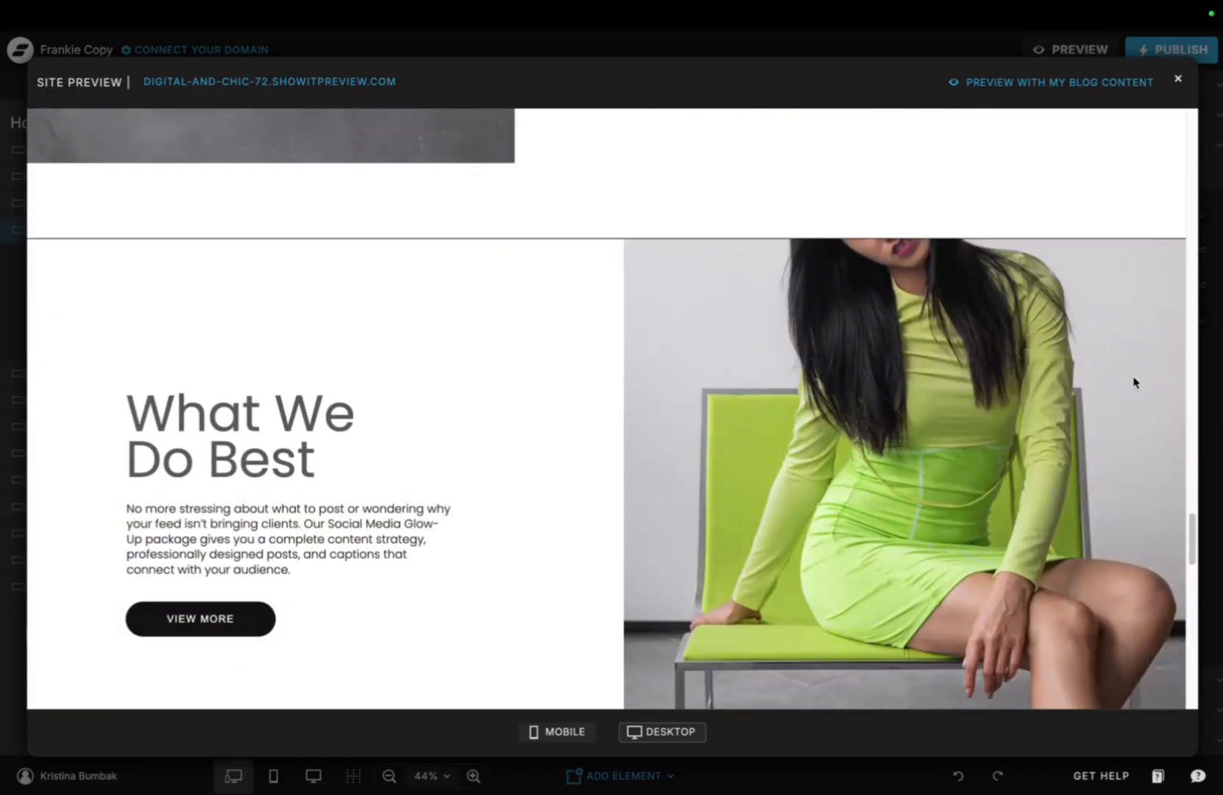
pyautogui.scroll(-10, 1133, 382)
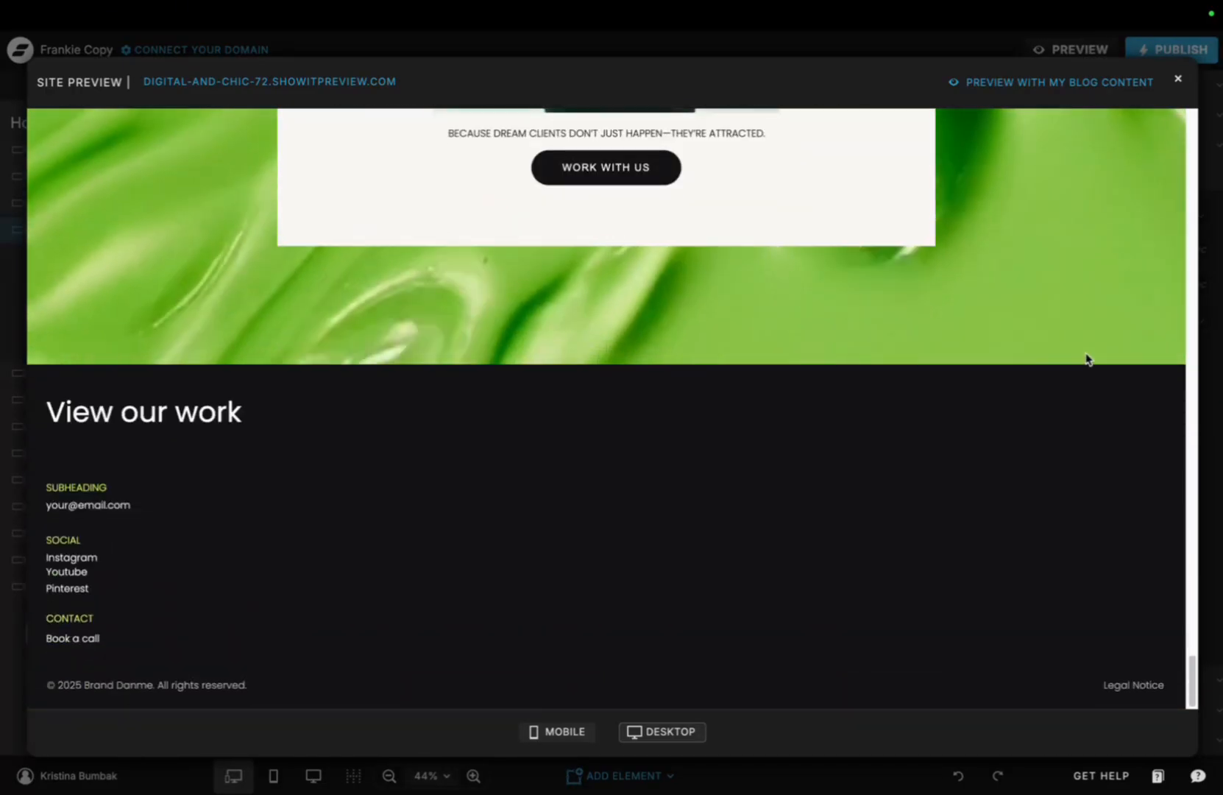
pyautogui.click(1178, 78)
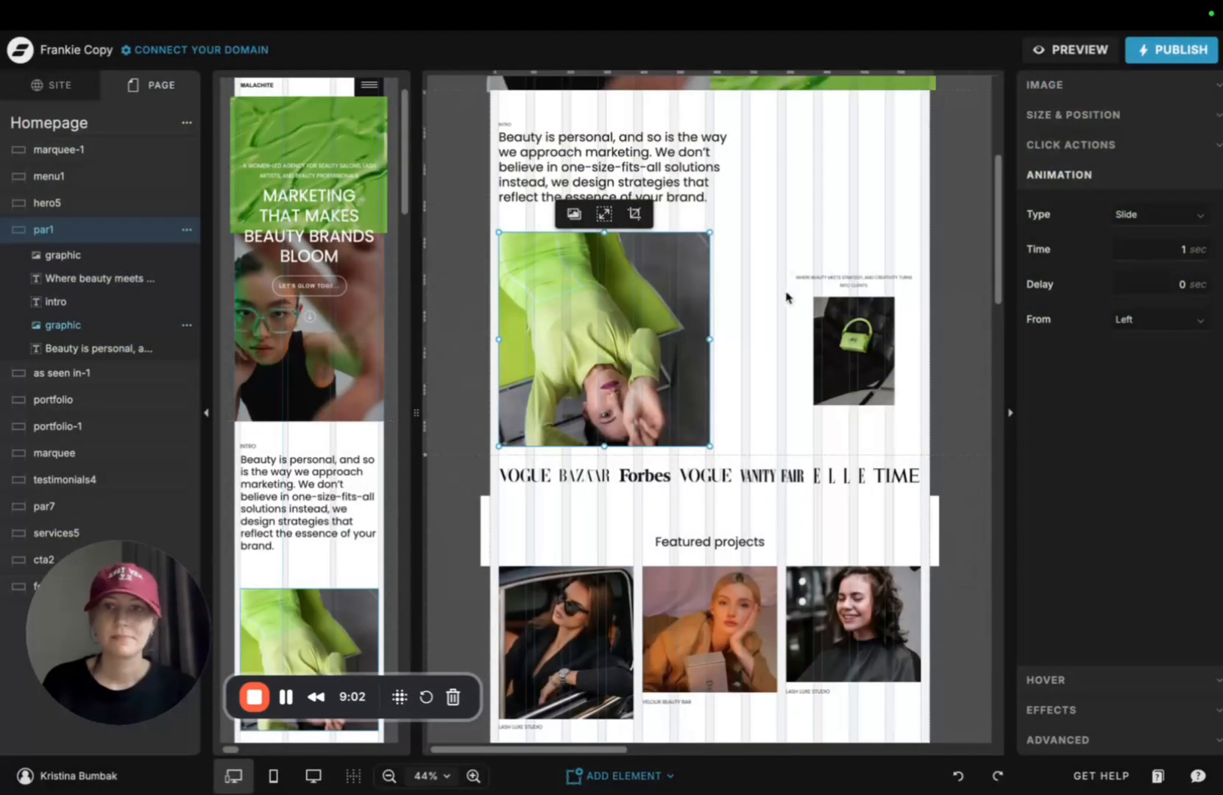
# Open the site preview full size in its own browser tab
pyautogui.click(787, 234)
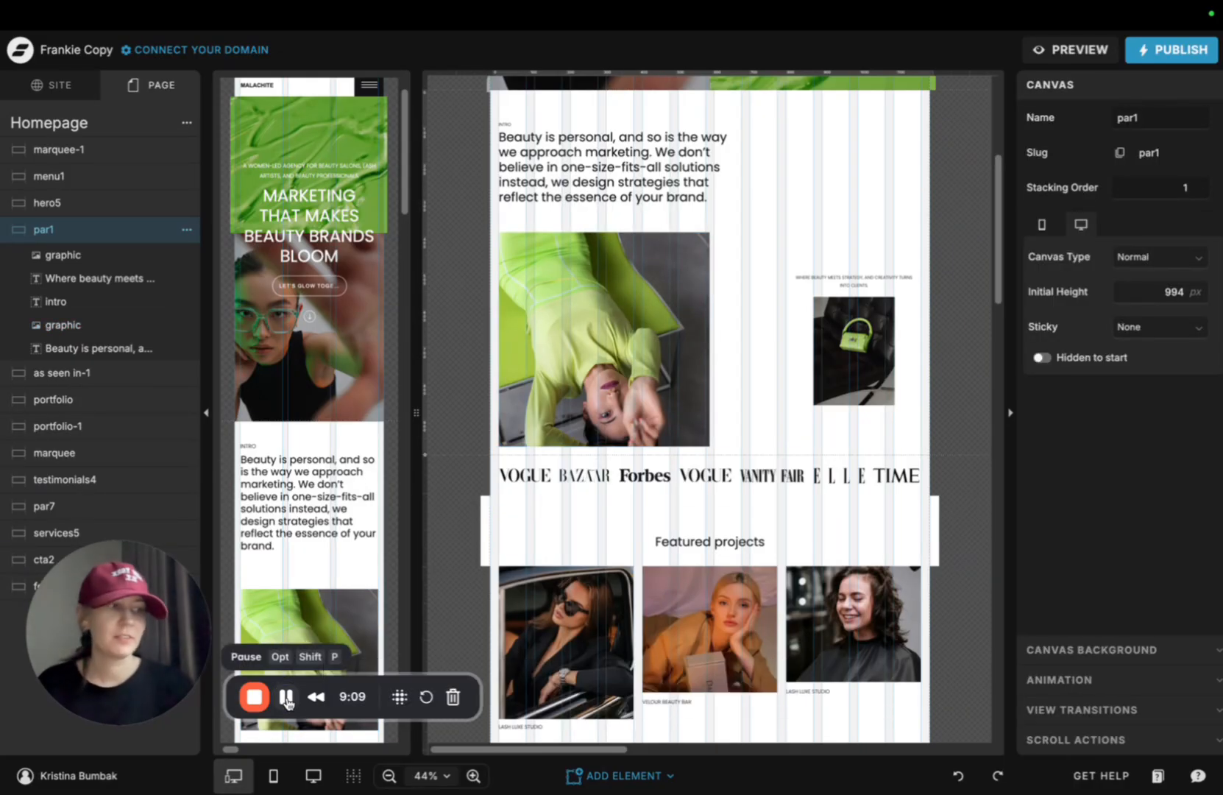
pyautogui.scroll(5, 949, 231)
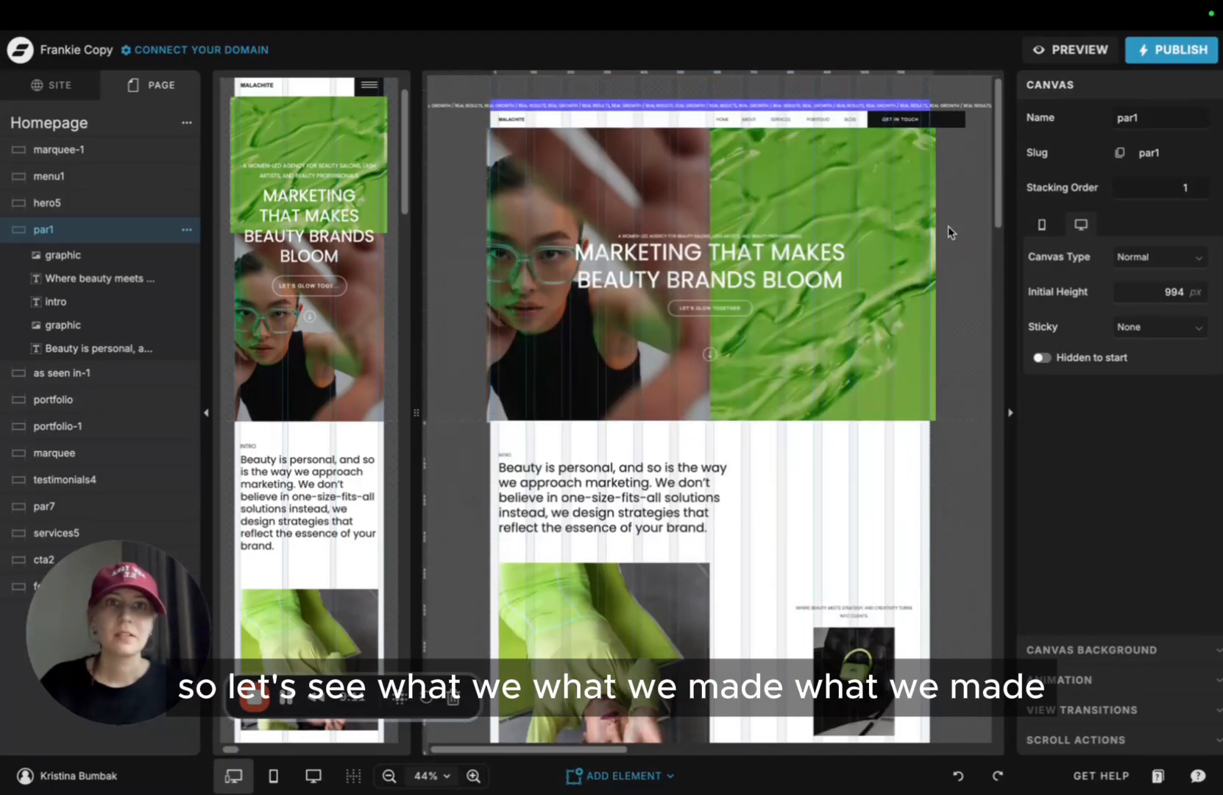
pyautogui.click(1049, 50)
pyautogui.click(347, 86)
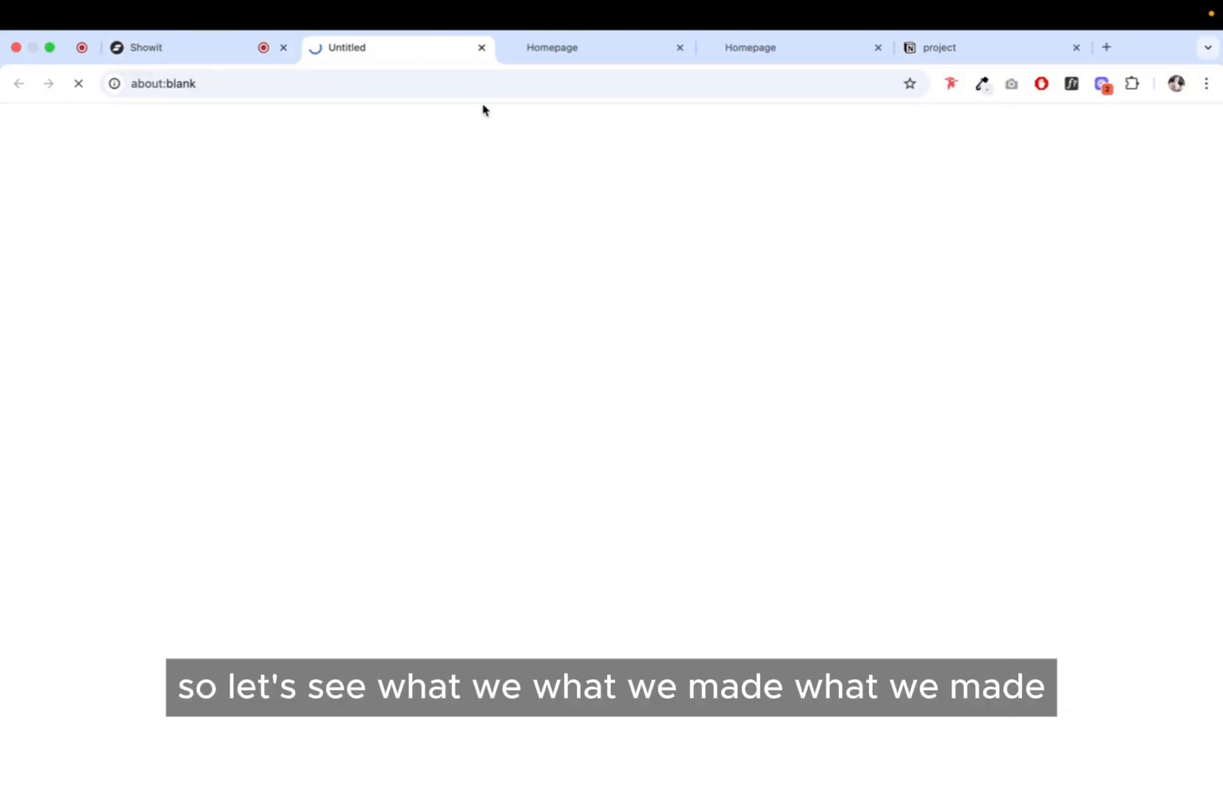
pyautogui.click(177, 50)
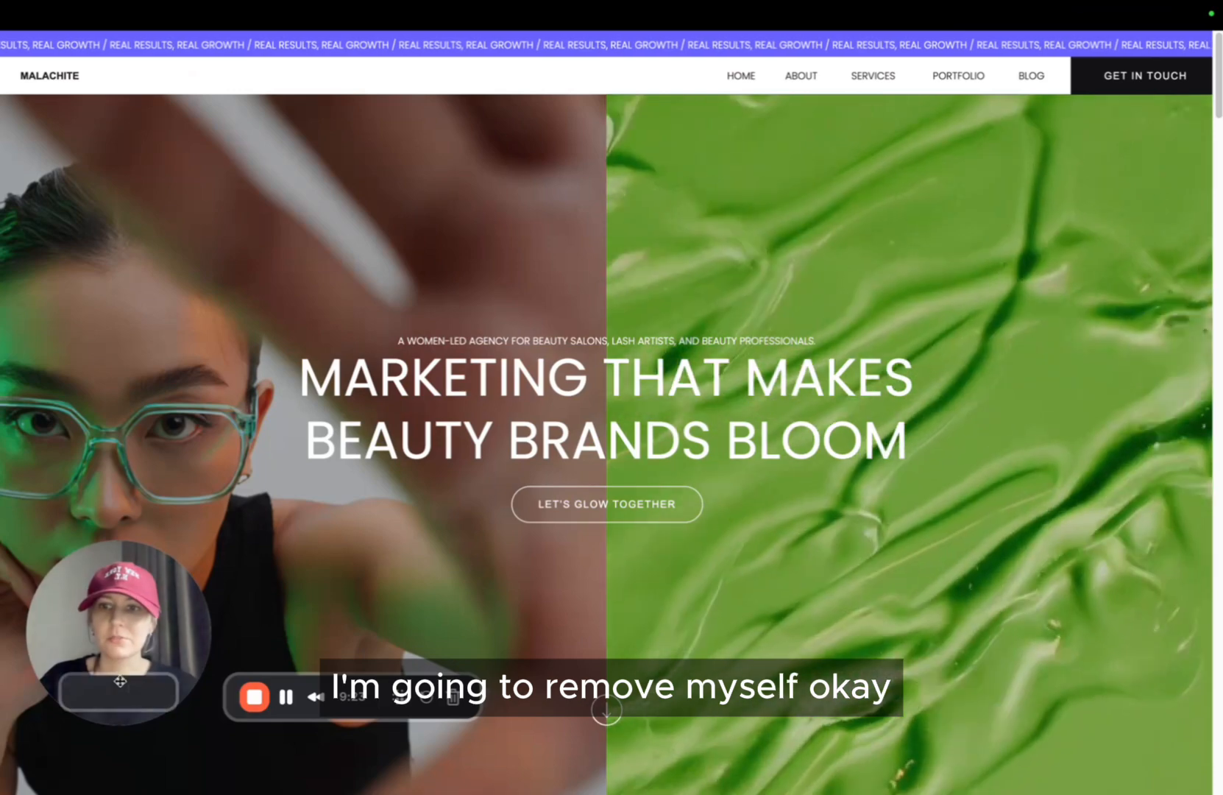
pyautogui.click(118, 692)
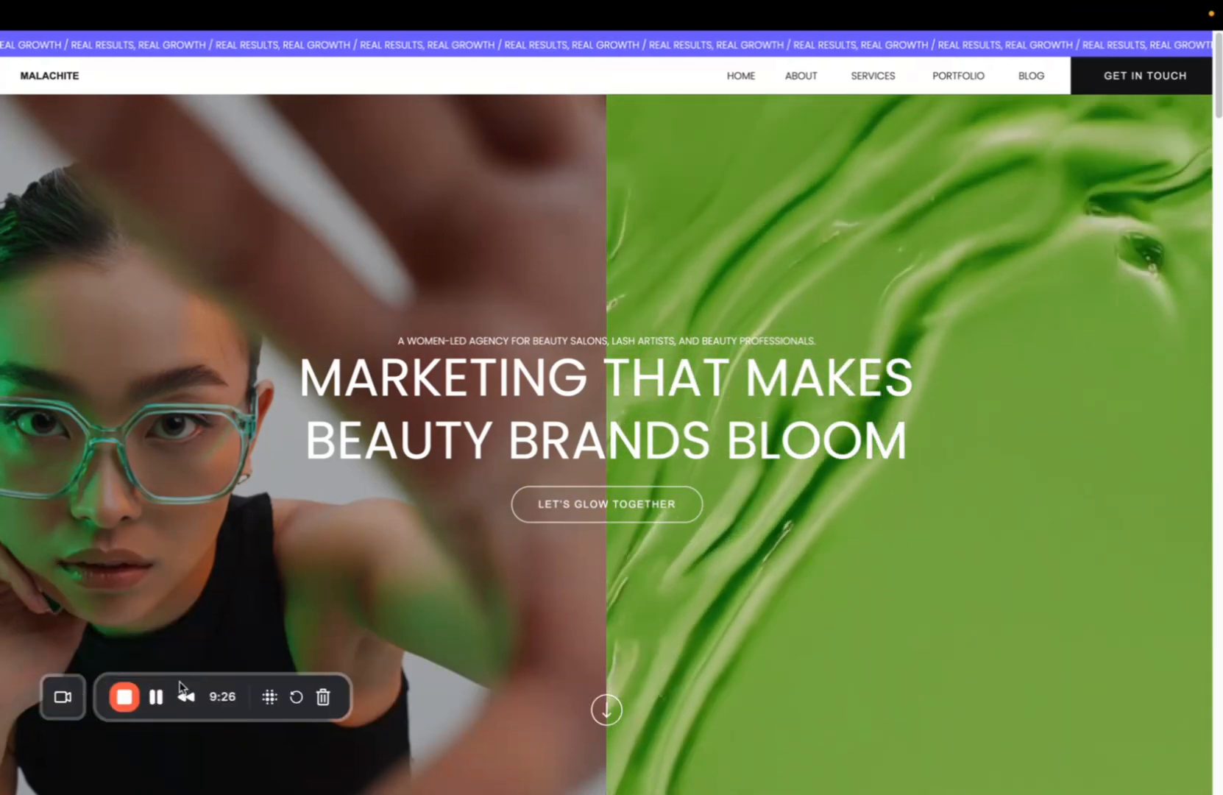
pyautogui.moveTo(180, 686); pyautogui.dragTo(161, 752)
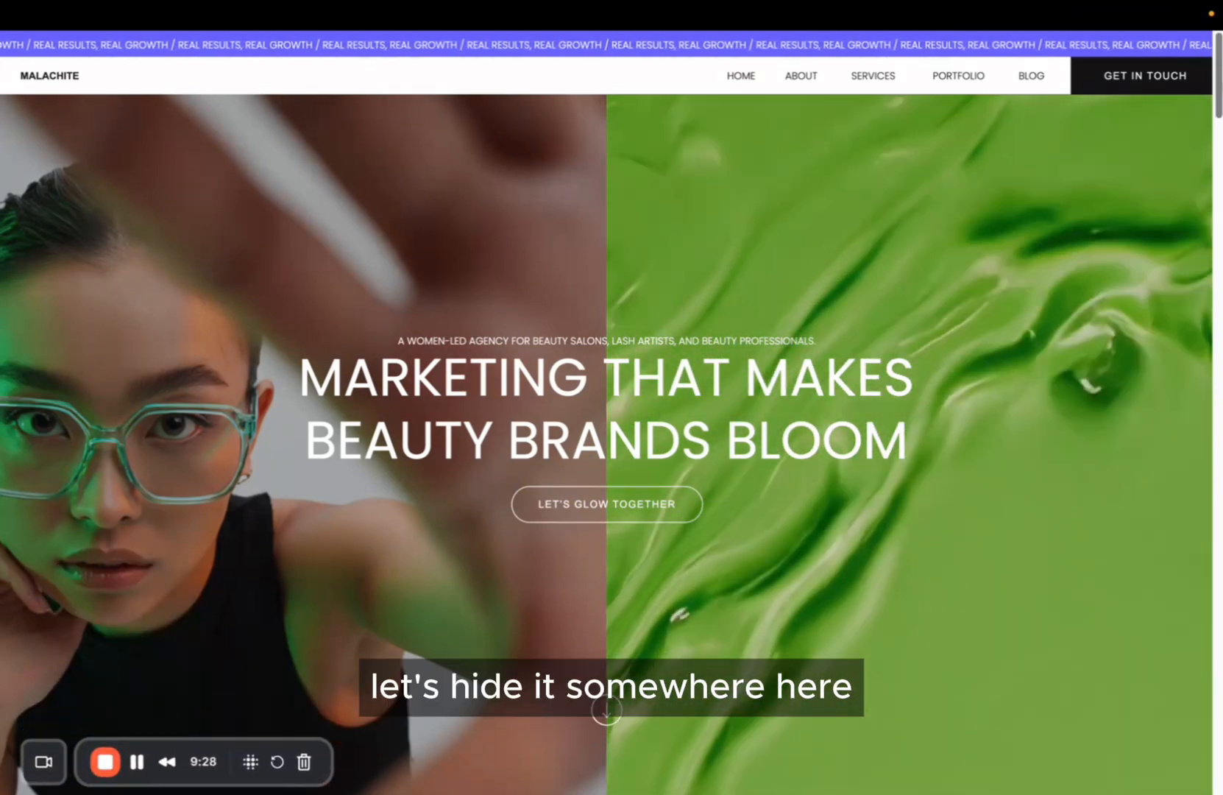
# Review the previewed homepage from the hero through the logos and portfolio to the testimonials, and advance to the next review
pyautogui.scroll(-1, 1218, 90)
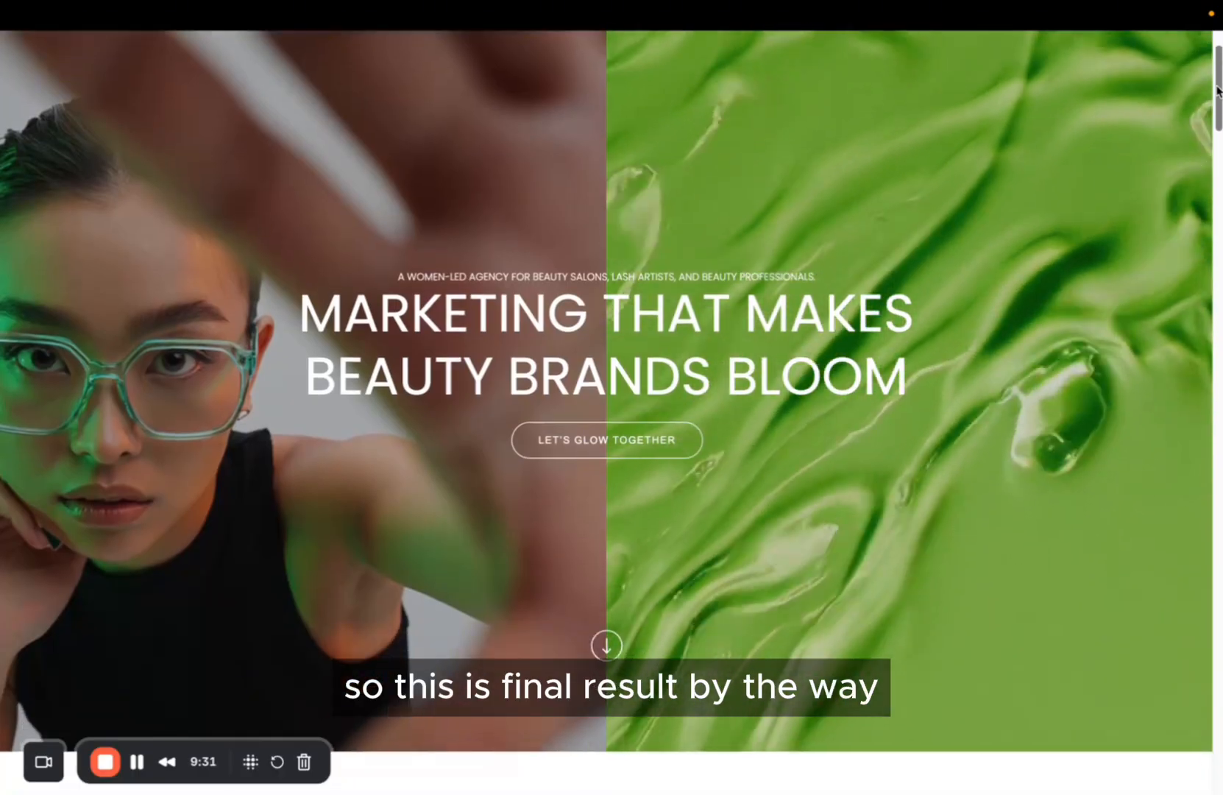
pyautogui.scroll(-6, 1218, 90)
pyautogui.scroll(8, 1218, 90)
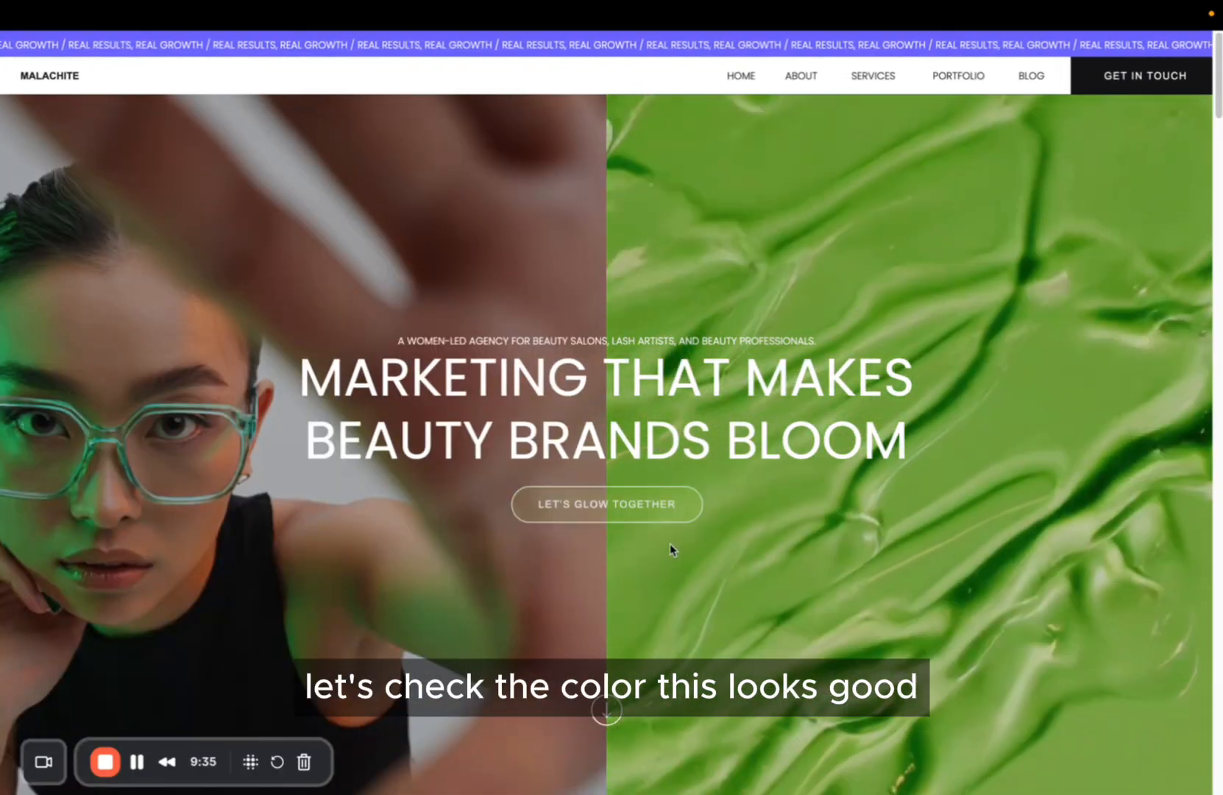
pyautogui.moveTo(1219, 95); pyautogui.dragTo(1218, 259)
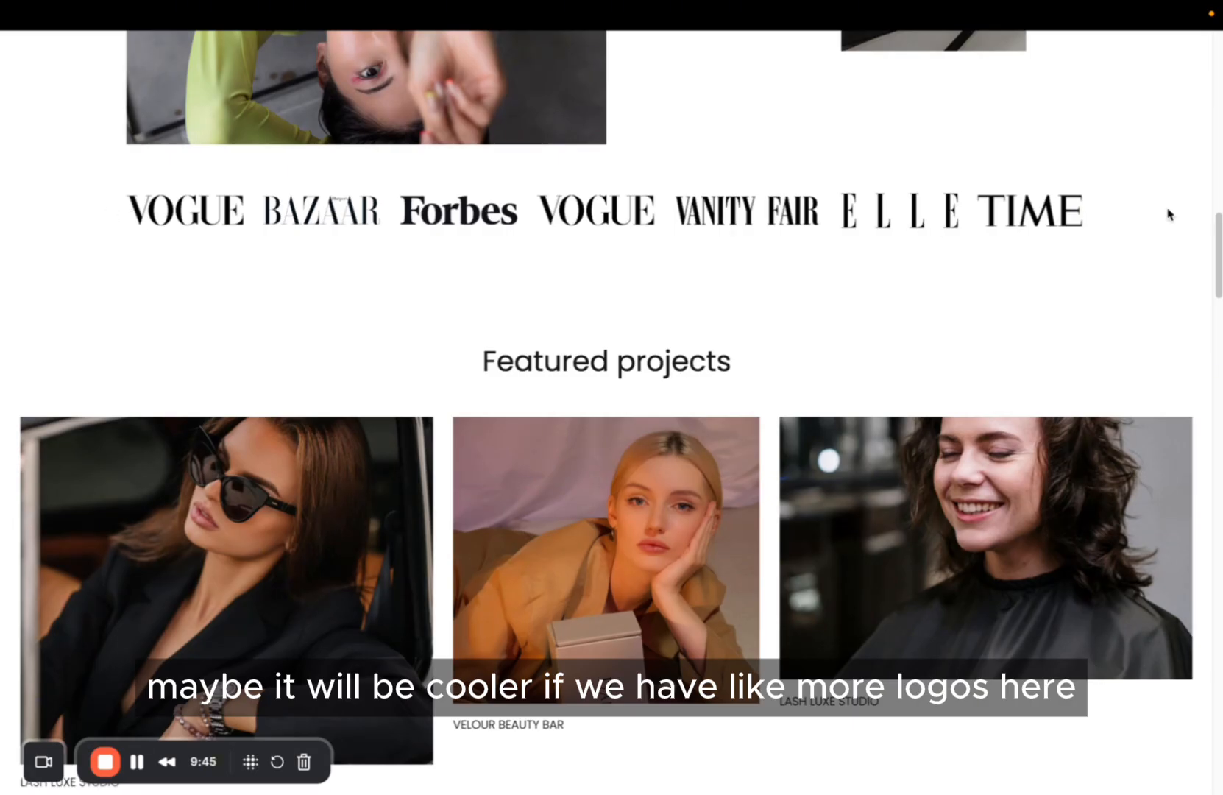
pyautogui.moveTo(1218, 250); pyautogui.dragTo(1219, 341)
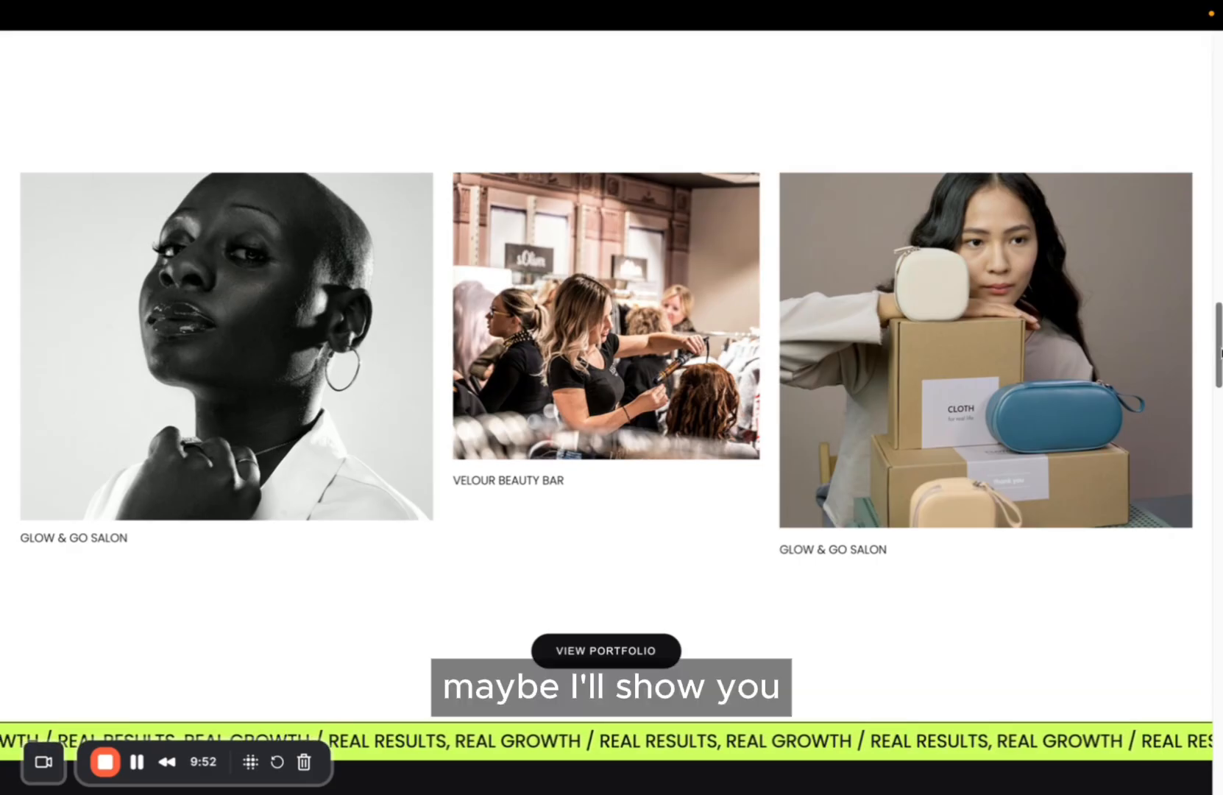
pyautogui.moveTo(1218, 351); pyautogui.dragTo(1219, 364)
pyautogui.scroll(-5, 835, 442)
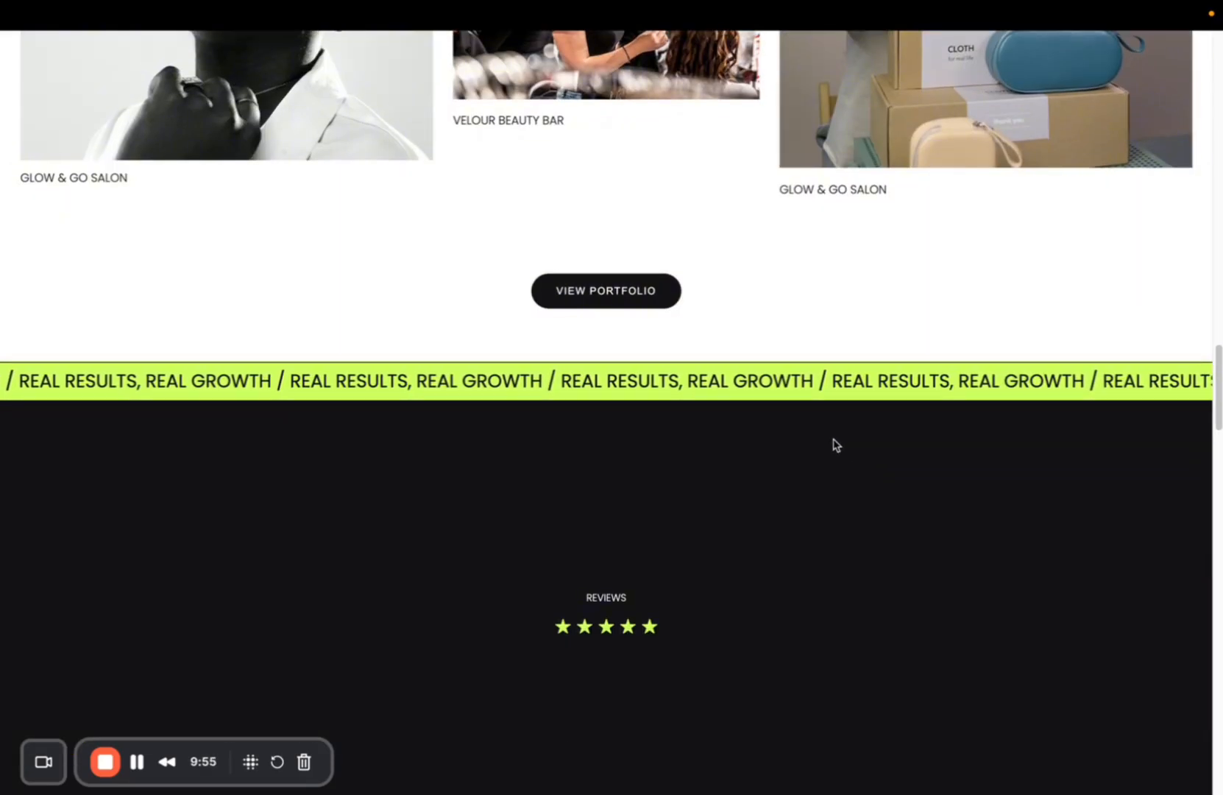
pyautogui.scroll(-3, 763, 356)
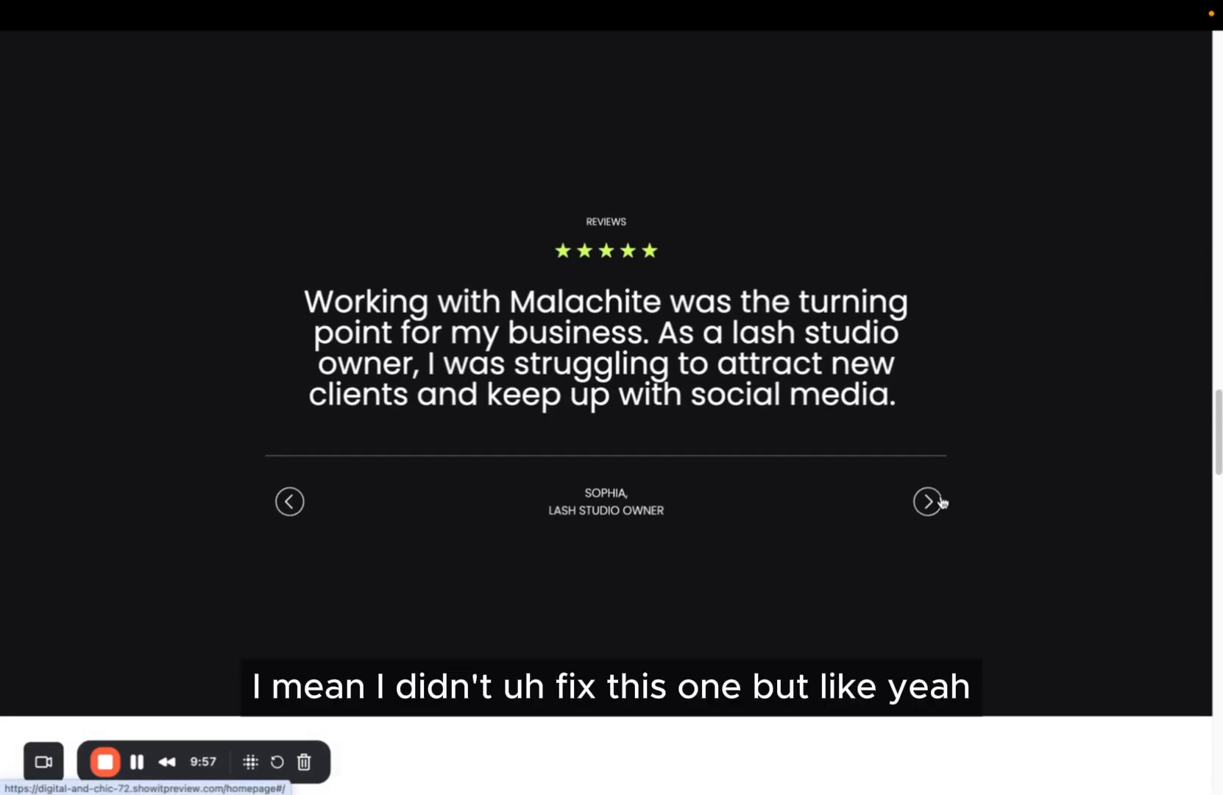
pyautogui.click(939, 501)
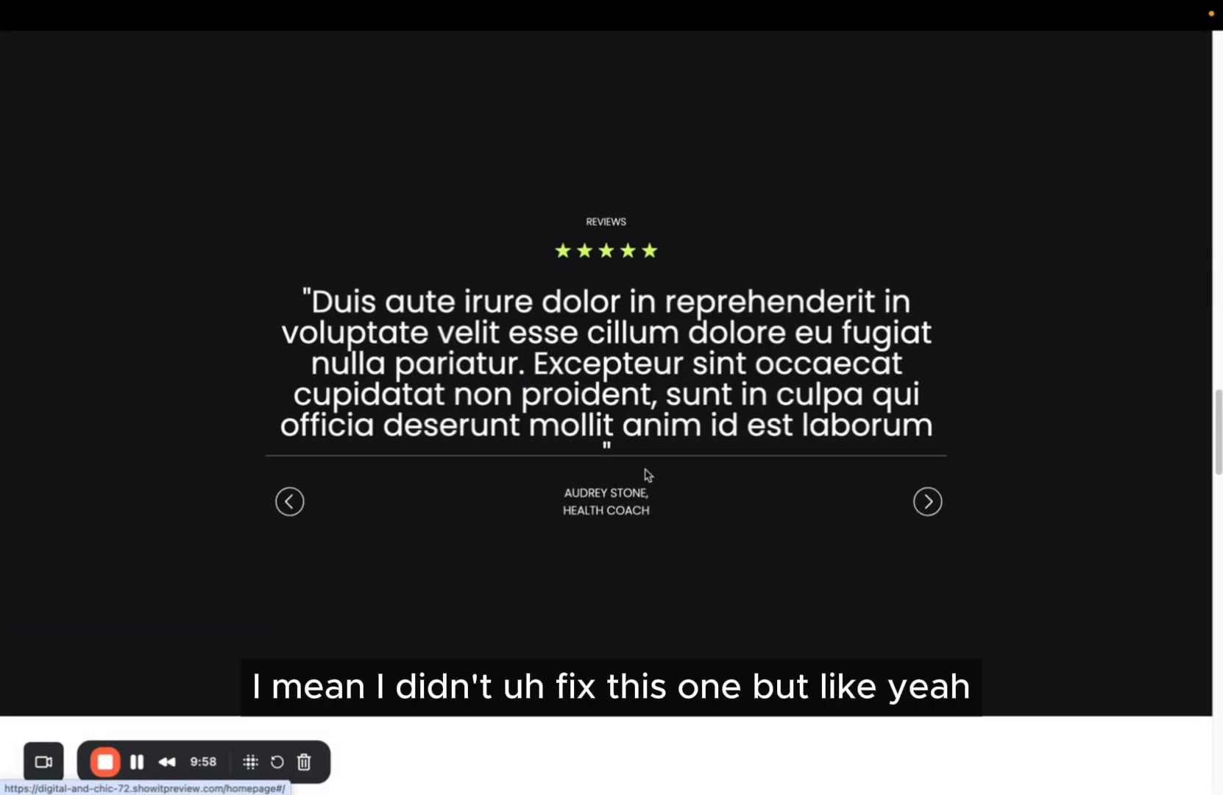
# Cycle through the remaining testimonials in the previewed homepage and review the About Us section down to the services
pyautogui.click(936, 505)
pyautogui.click(936, 505)
pyautogui.click(936, 504)
pyautogui.click(936, 505)
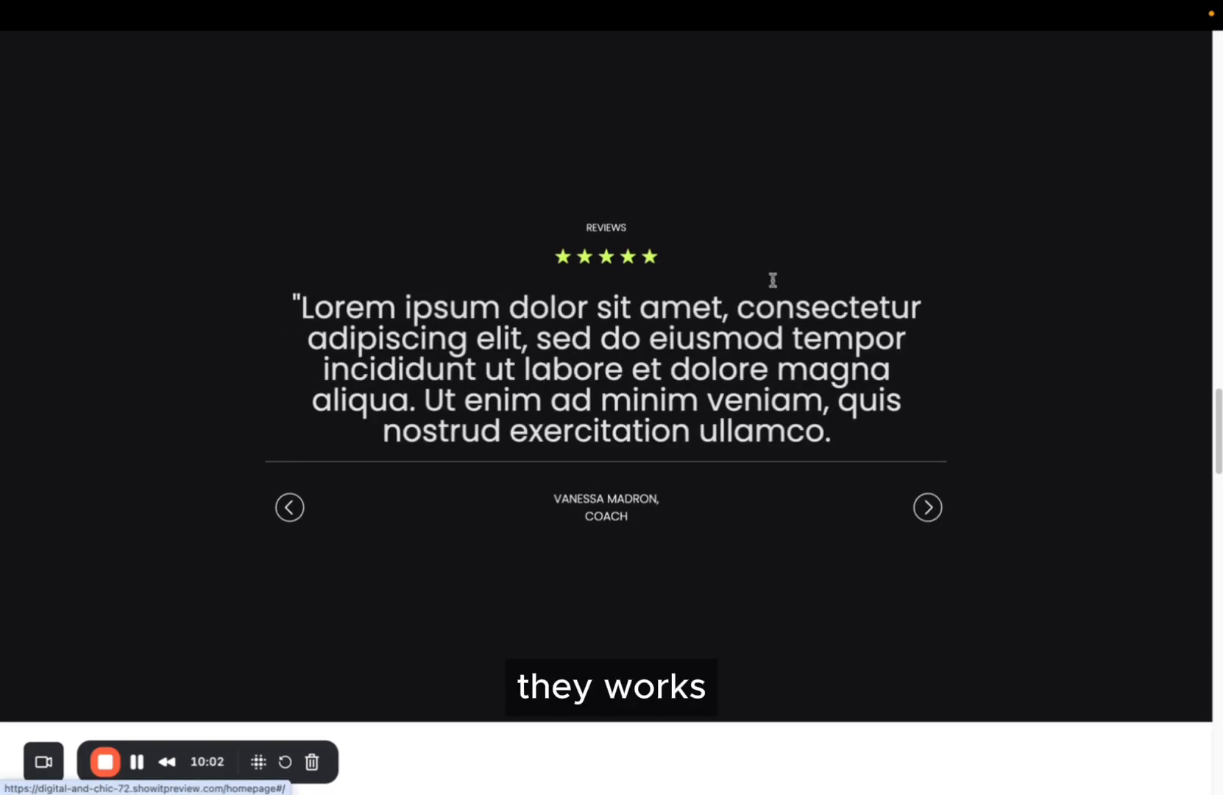
pyautogui.scroll(-10, 772, 280)
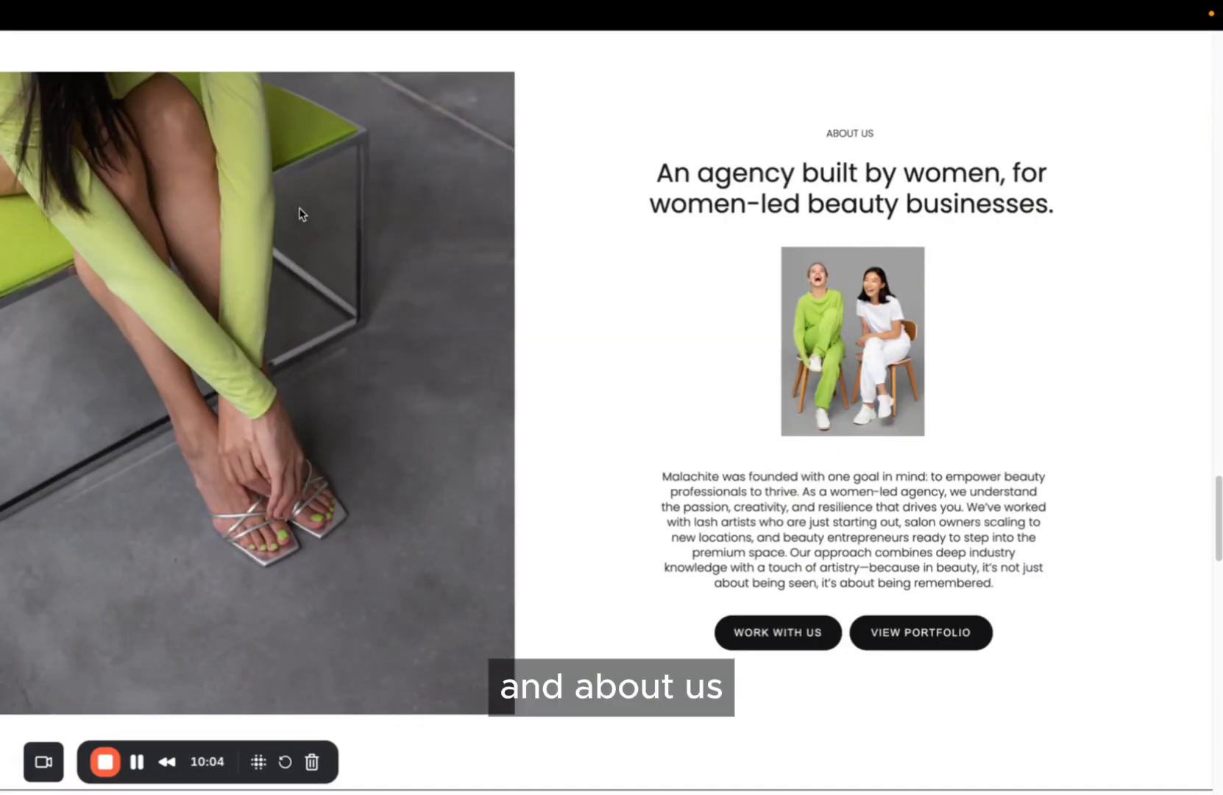
pyautogui.scroll(-5, 617, 328)
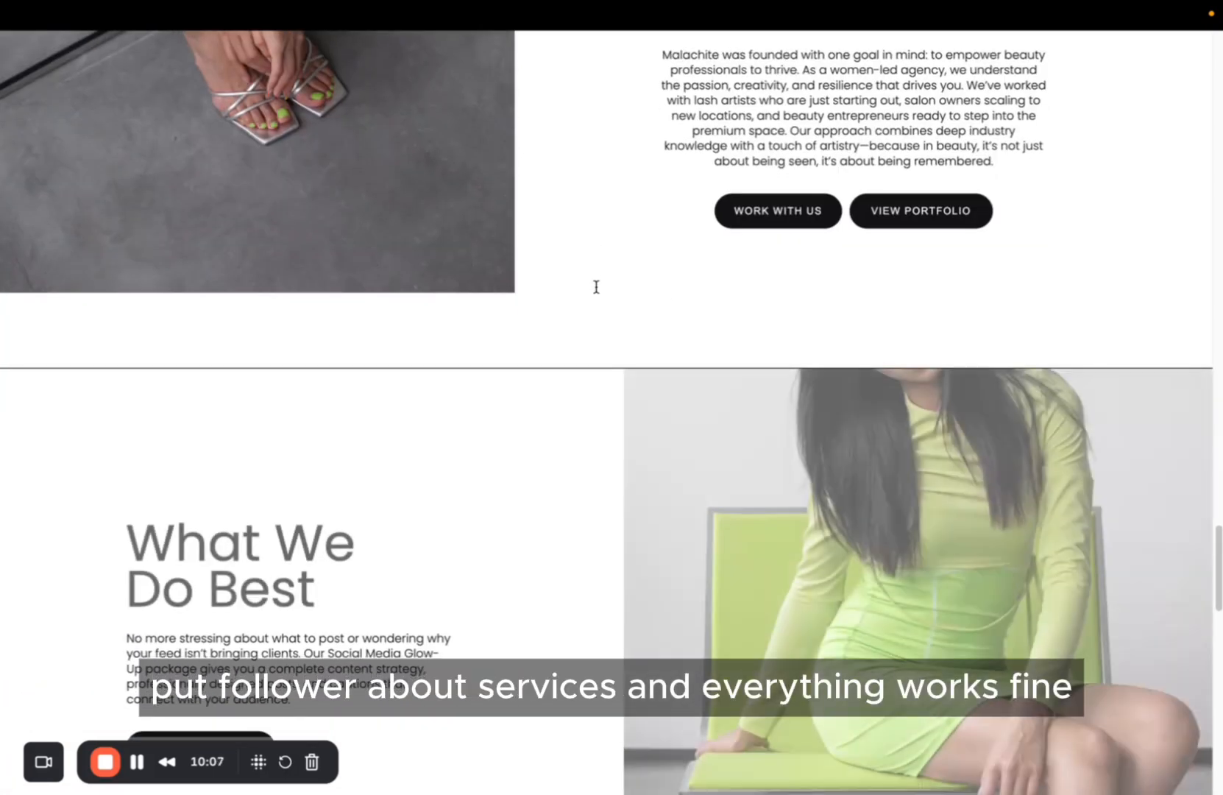
pyautogui.scroll(-5, 596, 287)
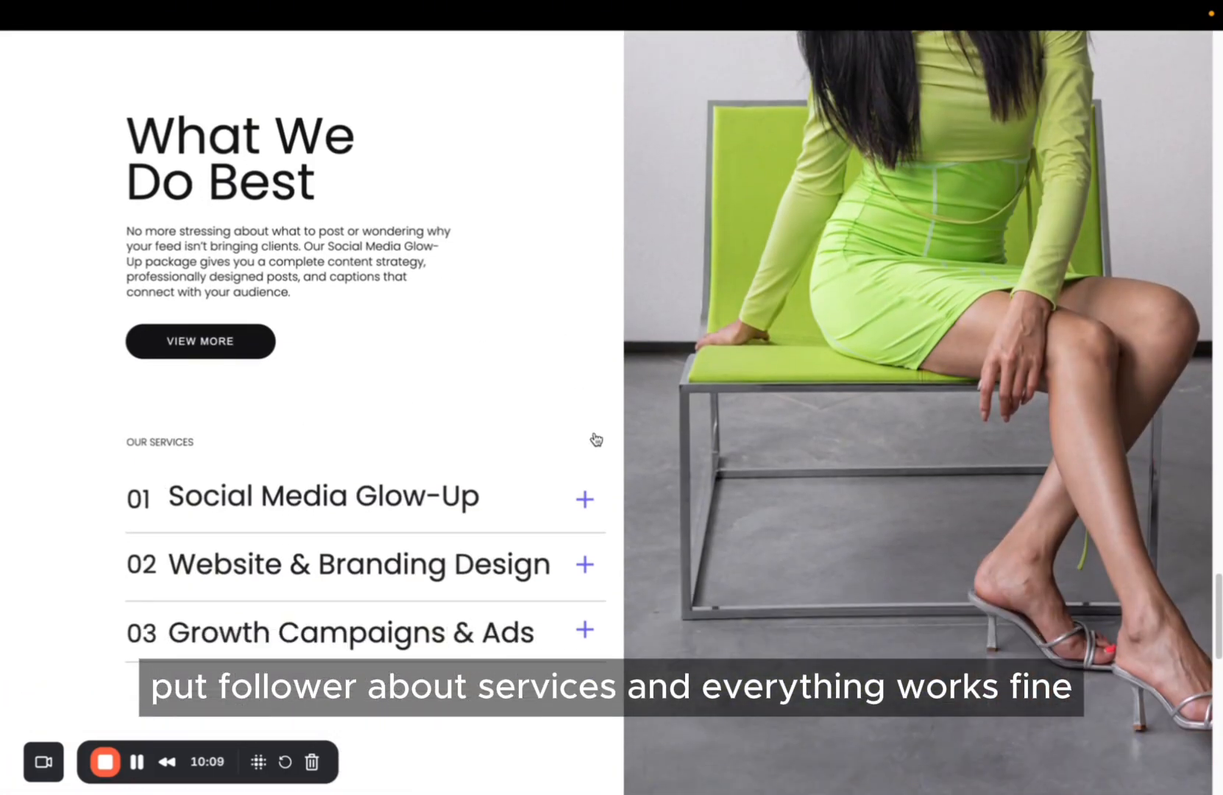
# Test the expand controls of the first two services and review the call-to-action section and the footer
pyautogui.click(585, 503)
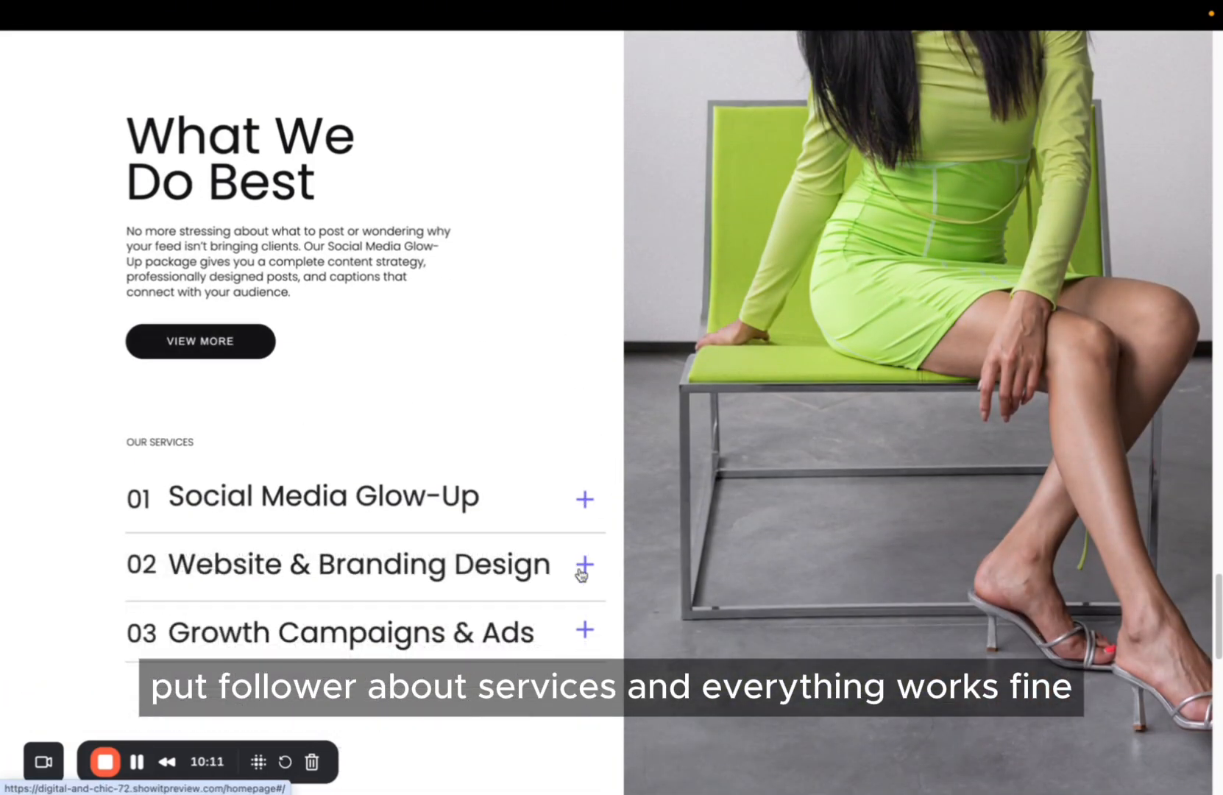
pyautogui.click(584, 572)
pyautogui.click(584, 573)
pyautogui.scroll(-10, 642, 301)
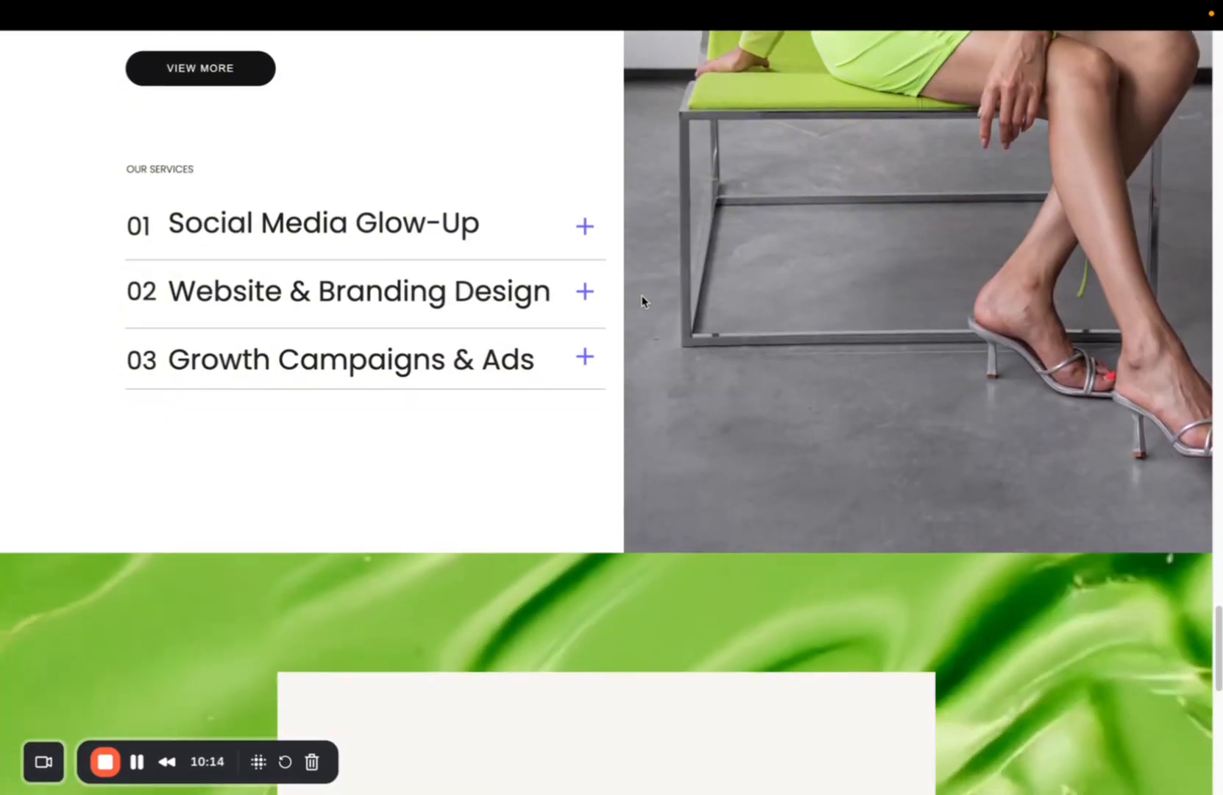
pyautogui.scroll(-3, 642, 355)
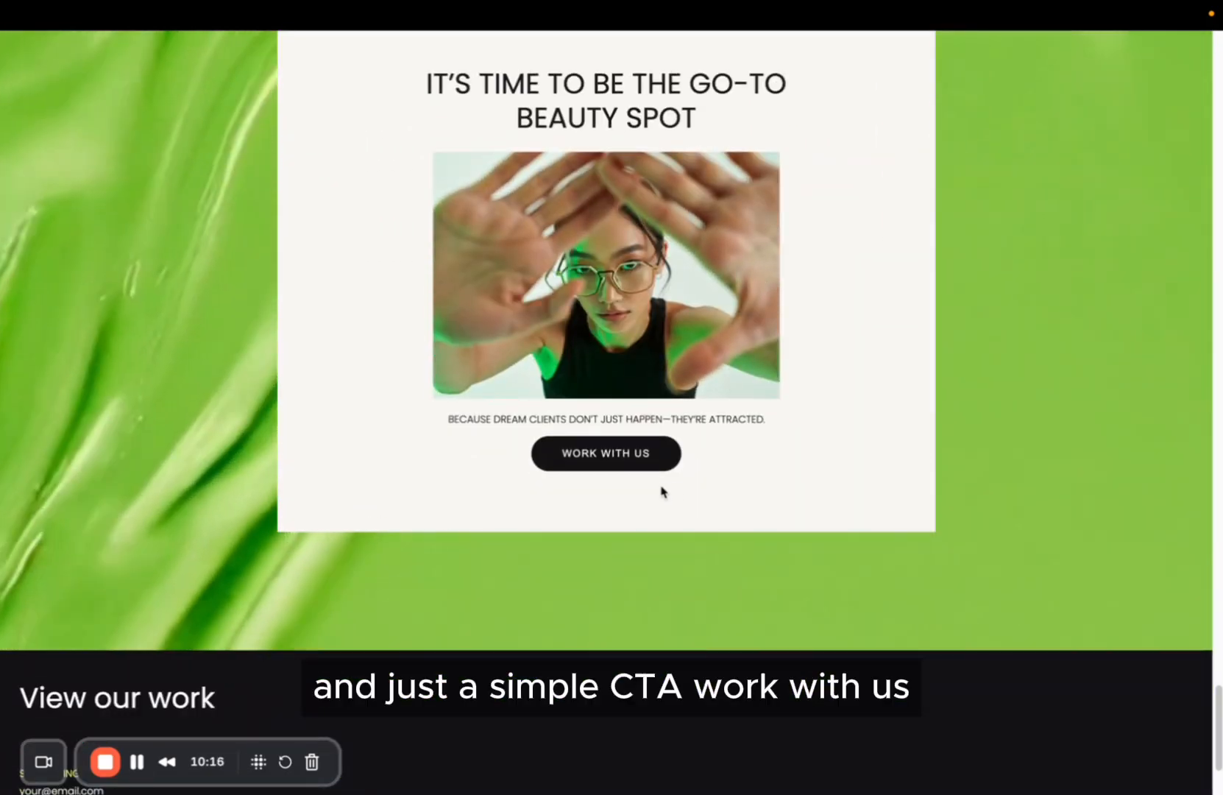
pyautogui.scroll(-3, 622, 428)
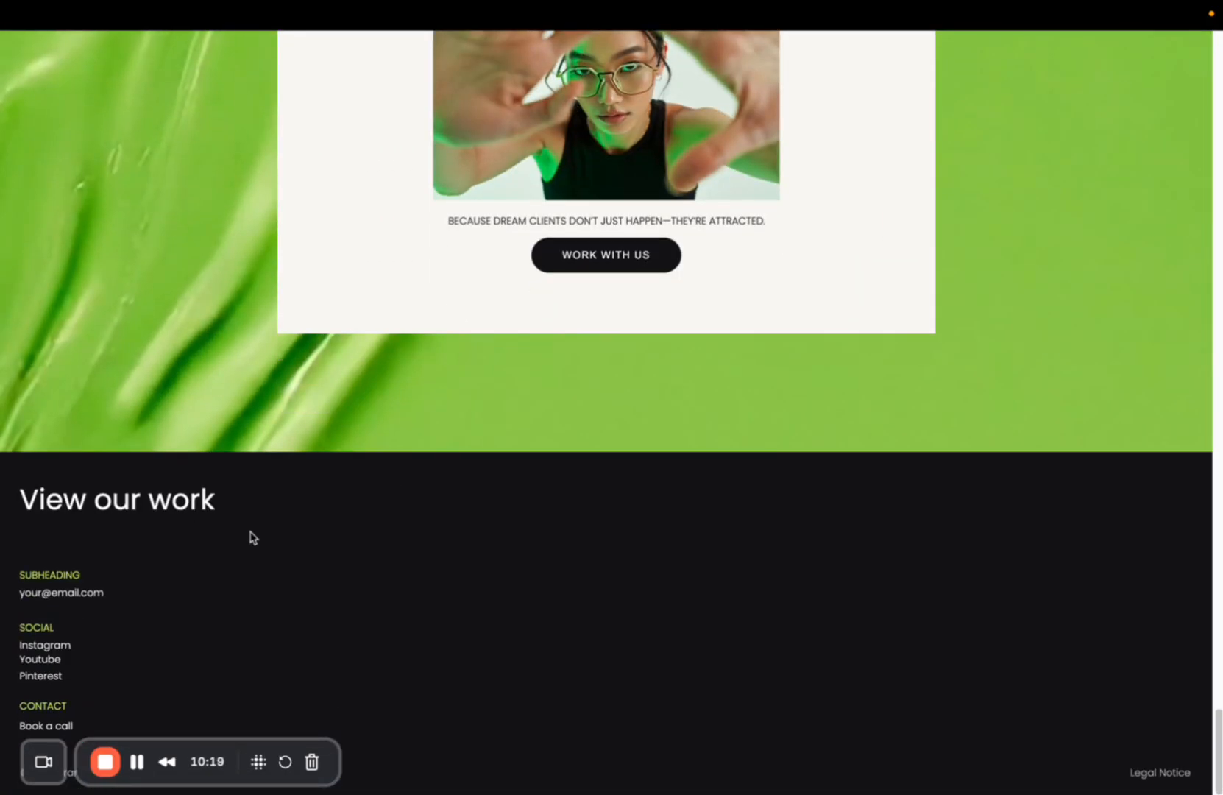
pyautogui.scroll(6, 205, 263)
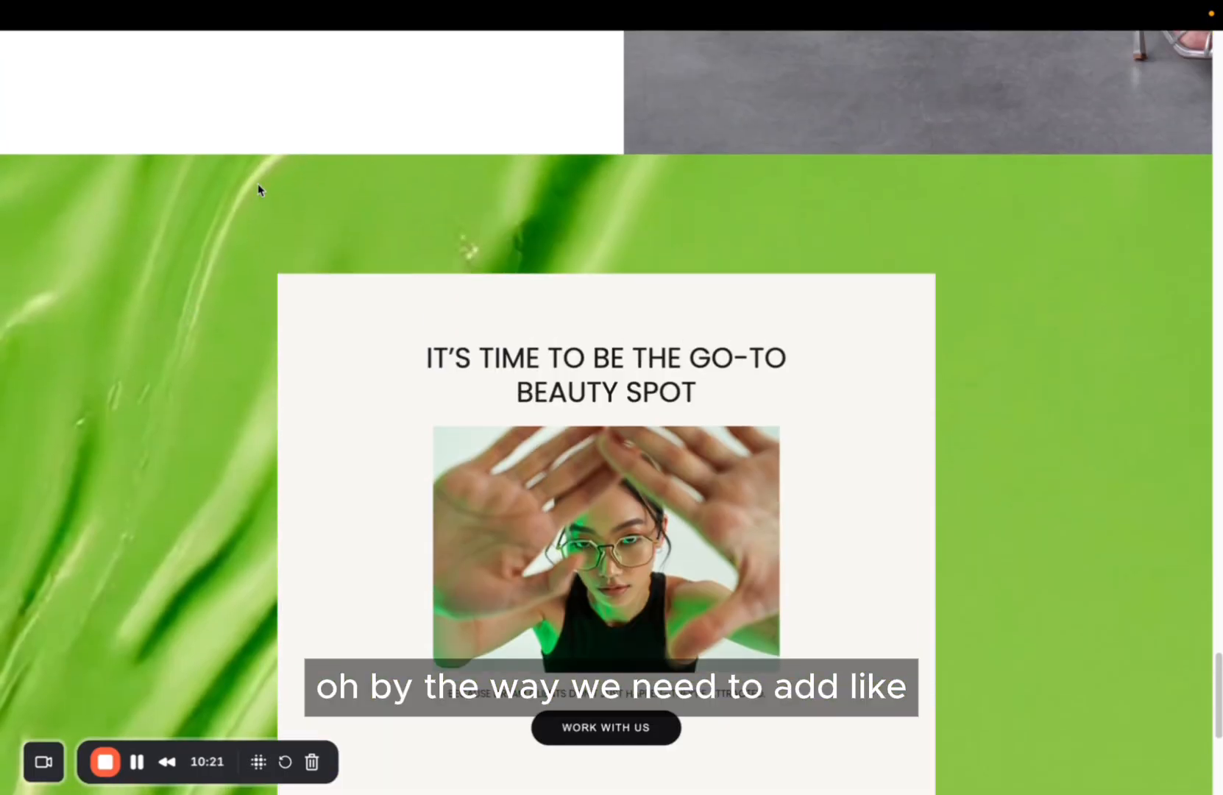
# Close the site preview back in the editor and give the cta2 canvas background the green texture as fallback image with Loop duration
pyautogui.click(186, 56)
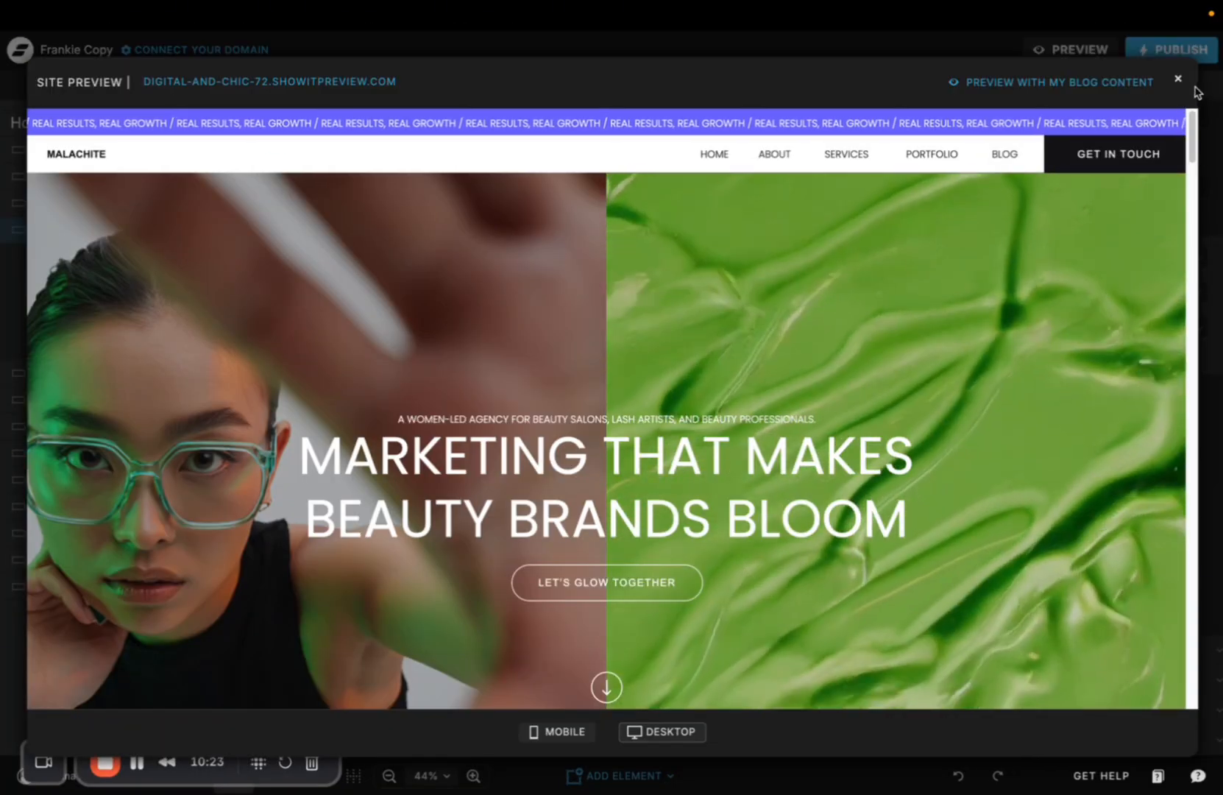
pyautogui.click(1180, 78)
pyautogui.scroll(-6, 874, 382)
pyautogui.click(888, 403)
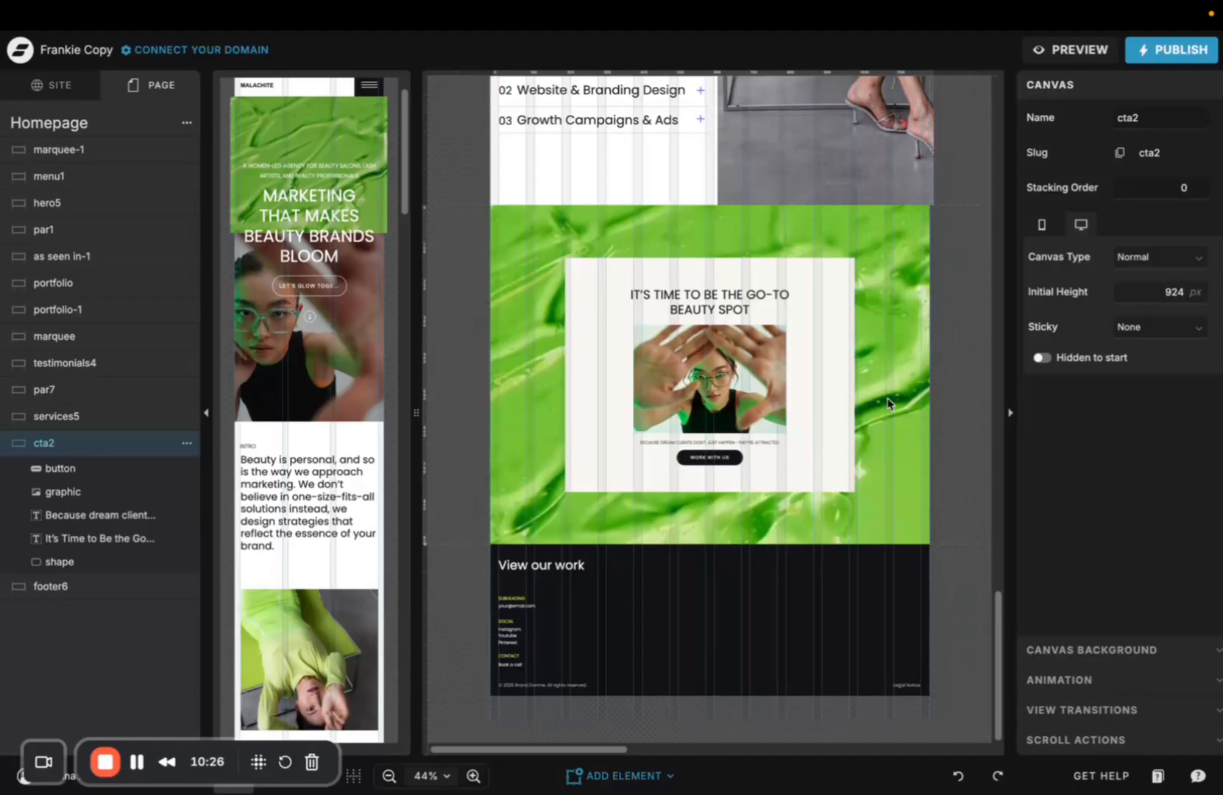
pyautogui.click(1085, 650)
pyautogui.scroll(-2, 1094, 399)
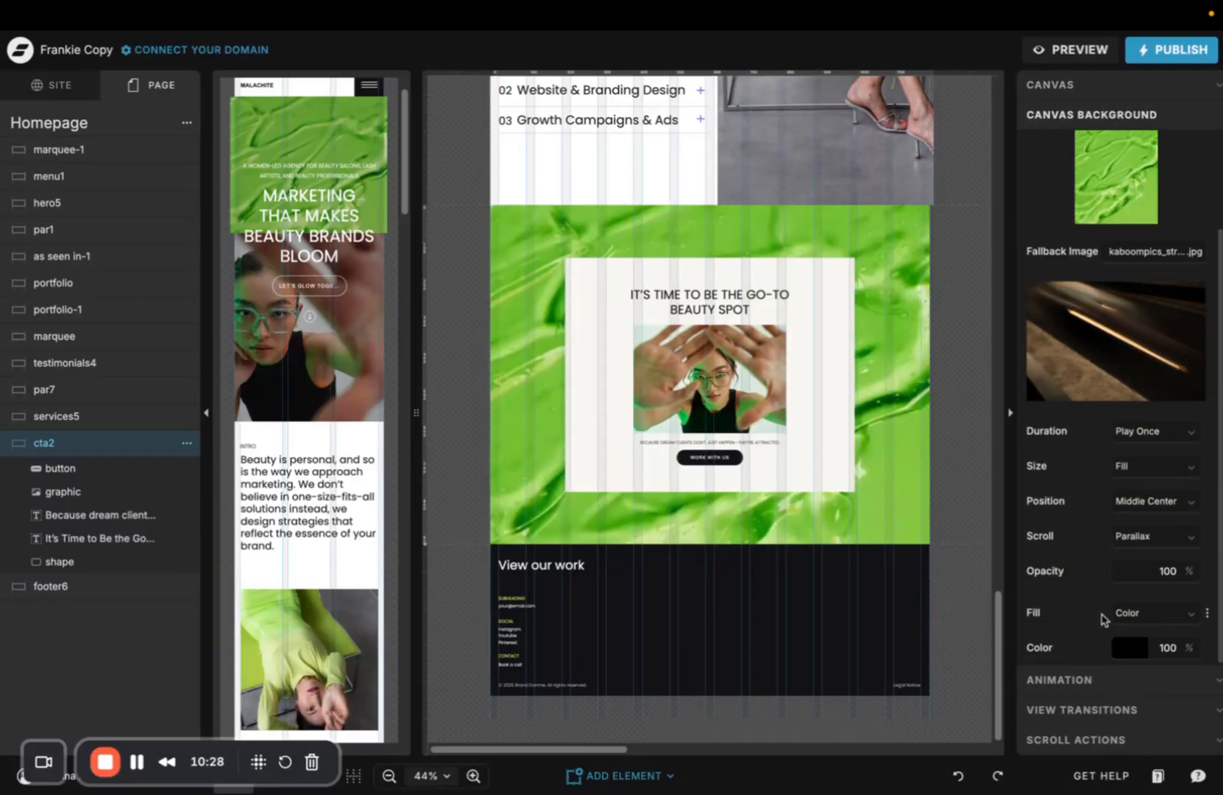
pyautogui.click(1186, 396)
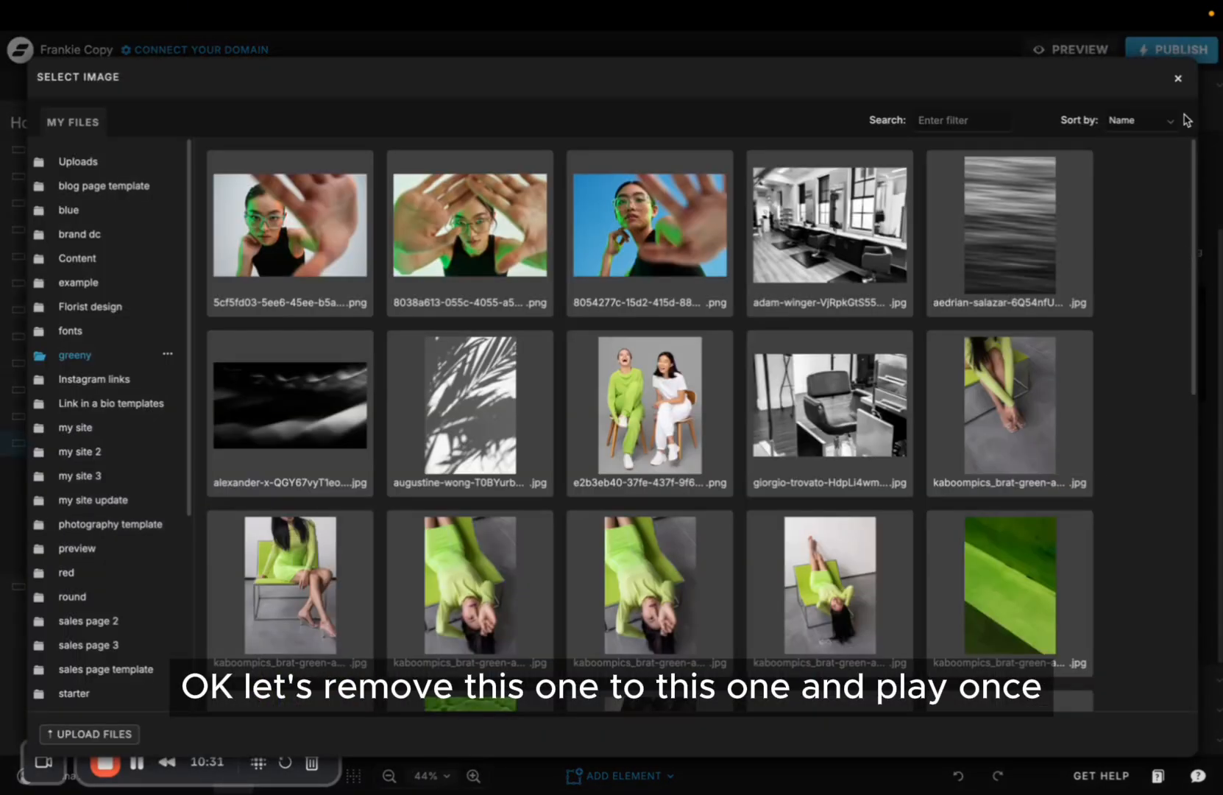
pyautogui.scroll(-8, 984, 553)
pyautogui.click(462, 206)
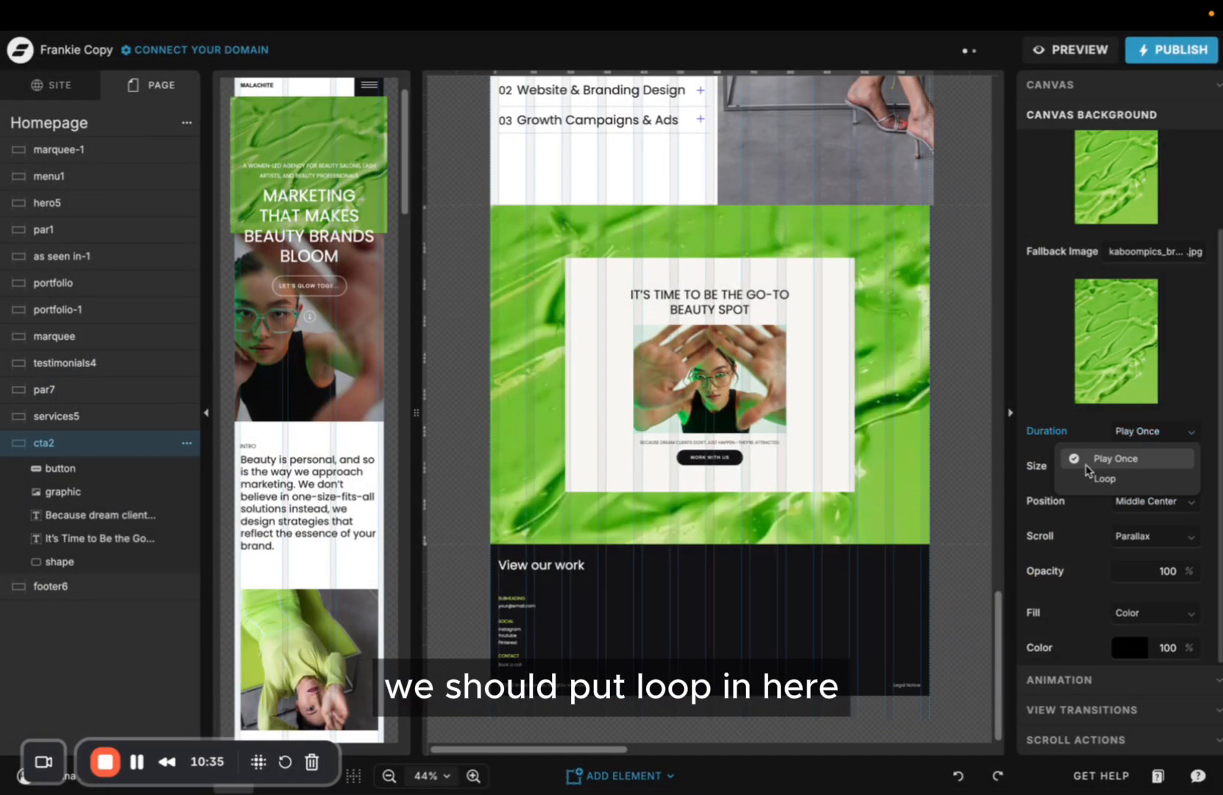
pyautogui.click(1105, 479)
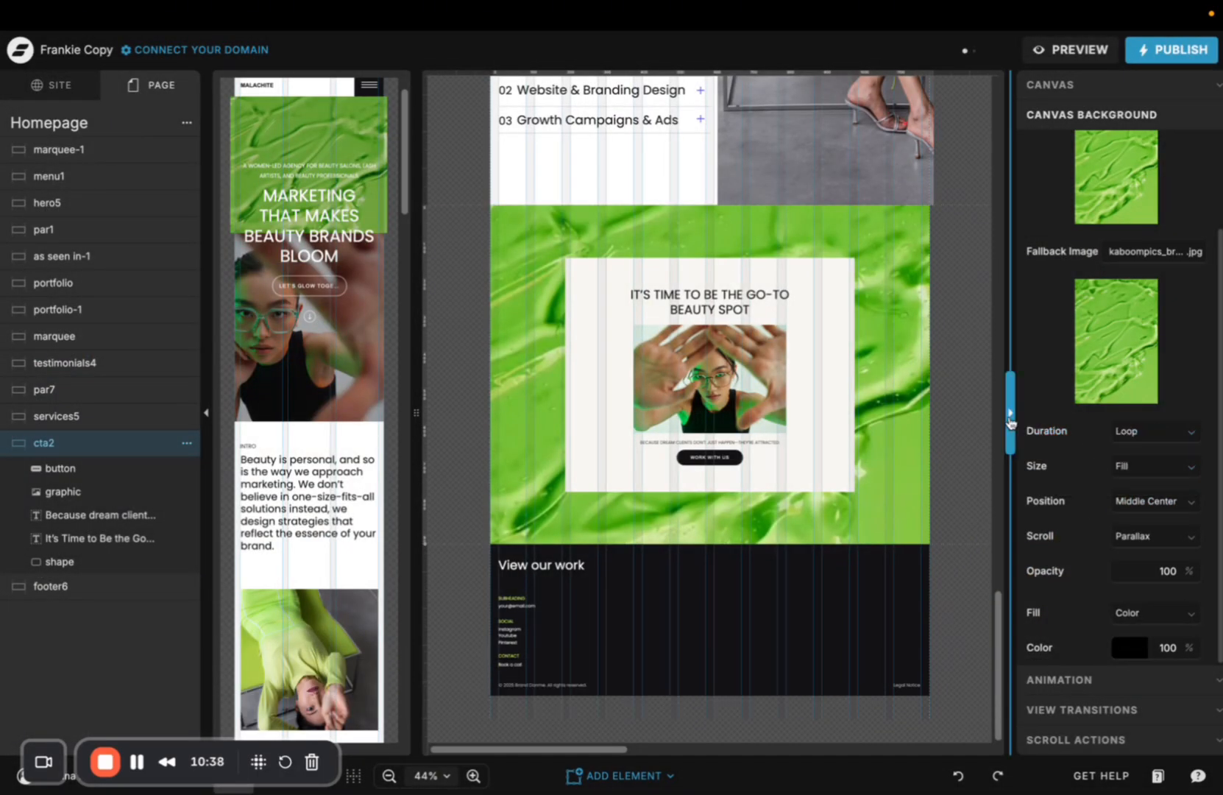
pyautogui.click(42, 765)
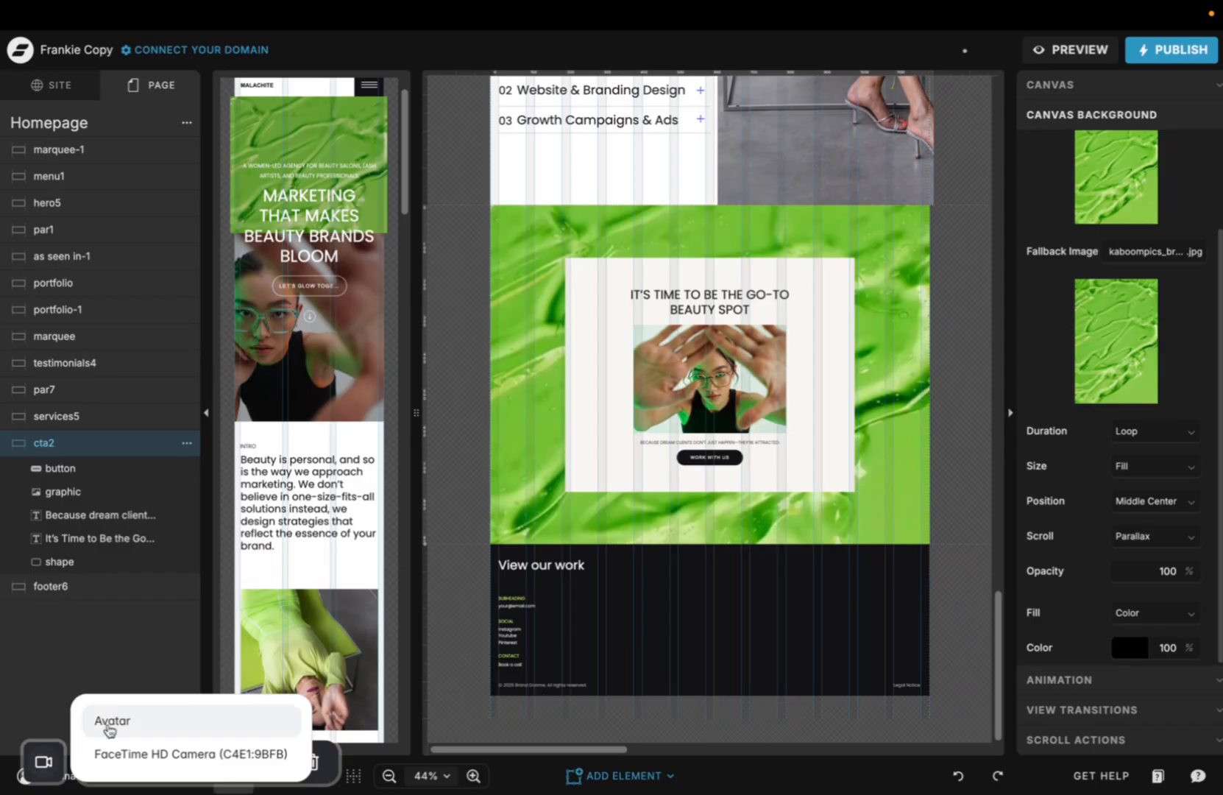
pyautogui.click(109, 721)
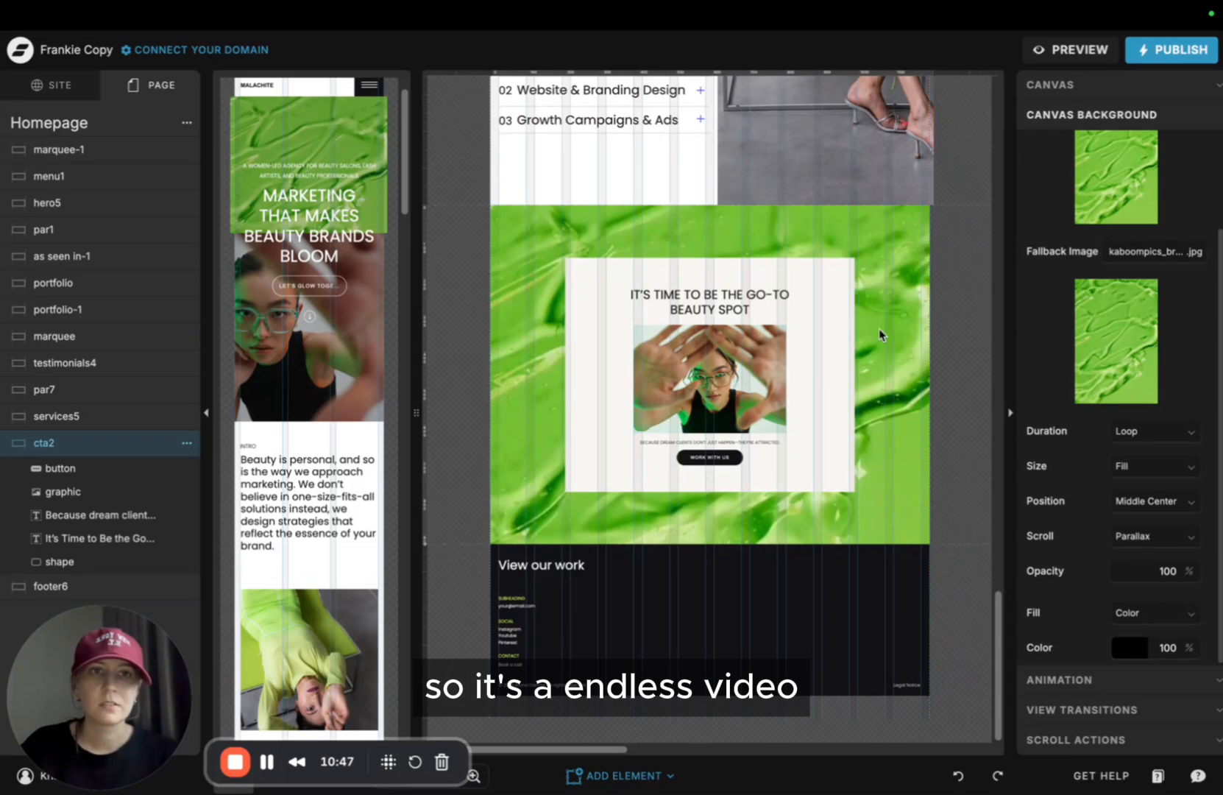
# Link the footer's "View our work" text to the Portfolio ex page
pyautogui.click(551, 567)
pyautogui.click(550, 566)
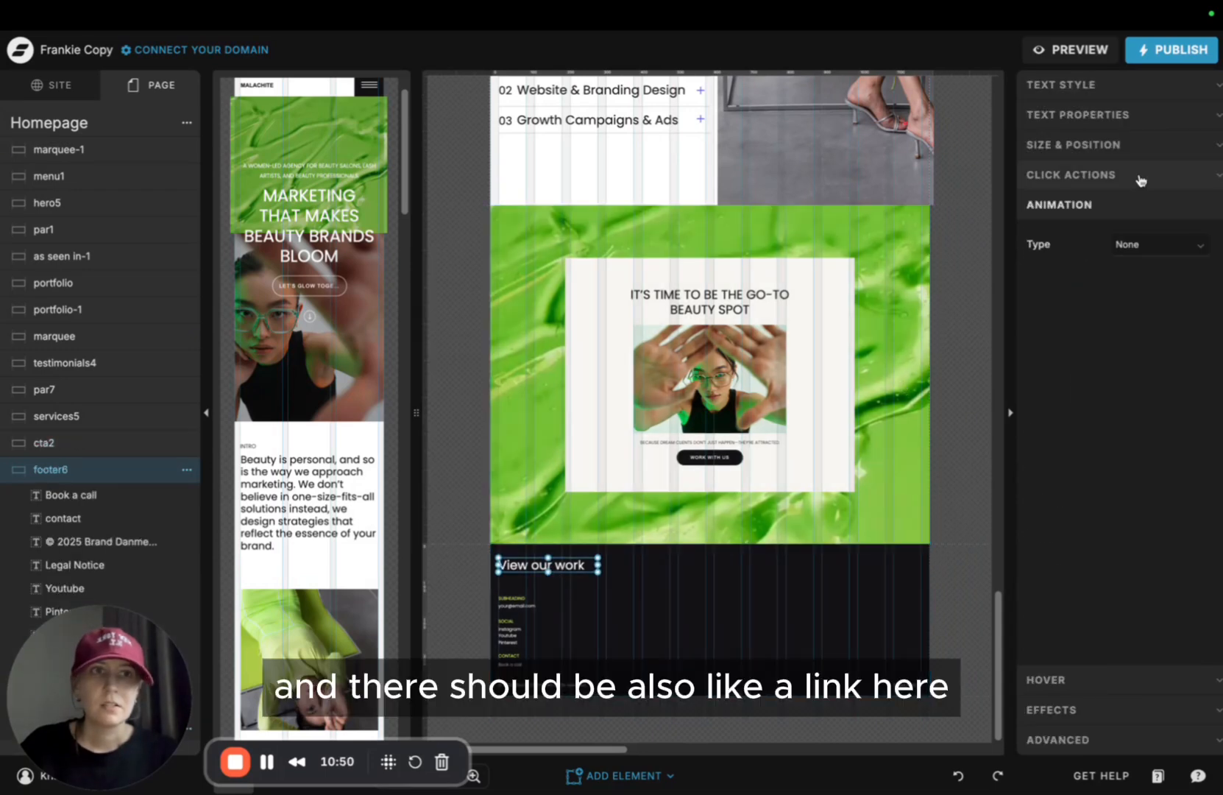
pyautogui.click(636, 593)
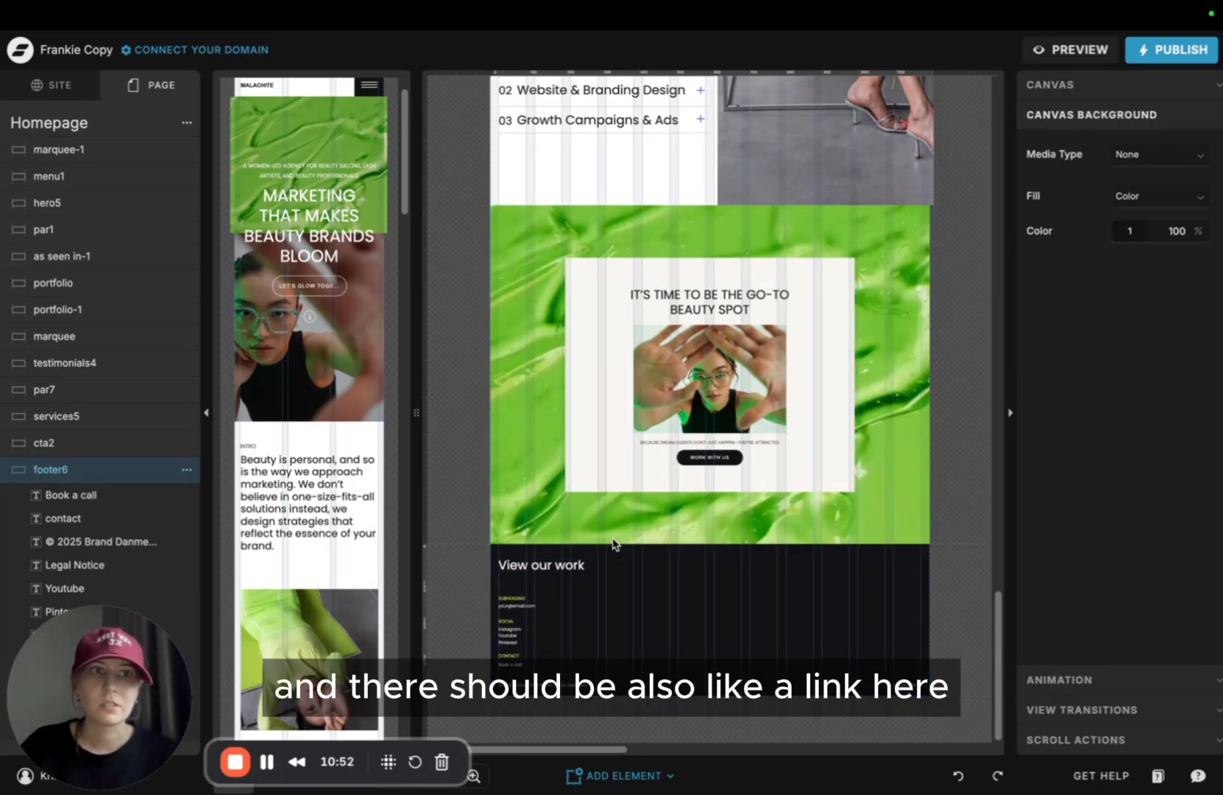
pyautogui.click(537, 564)
pyautogui.click(1145, 250)
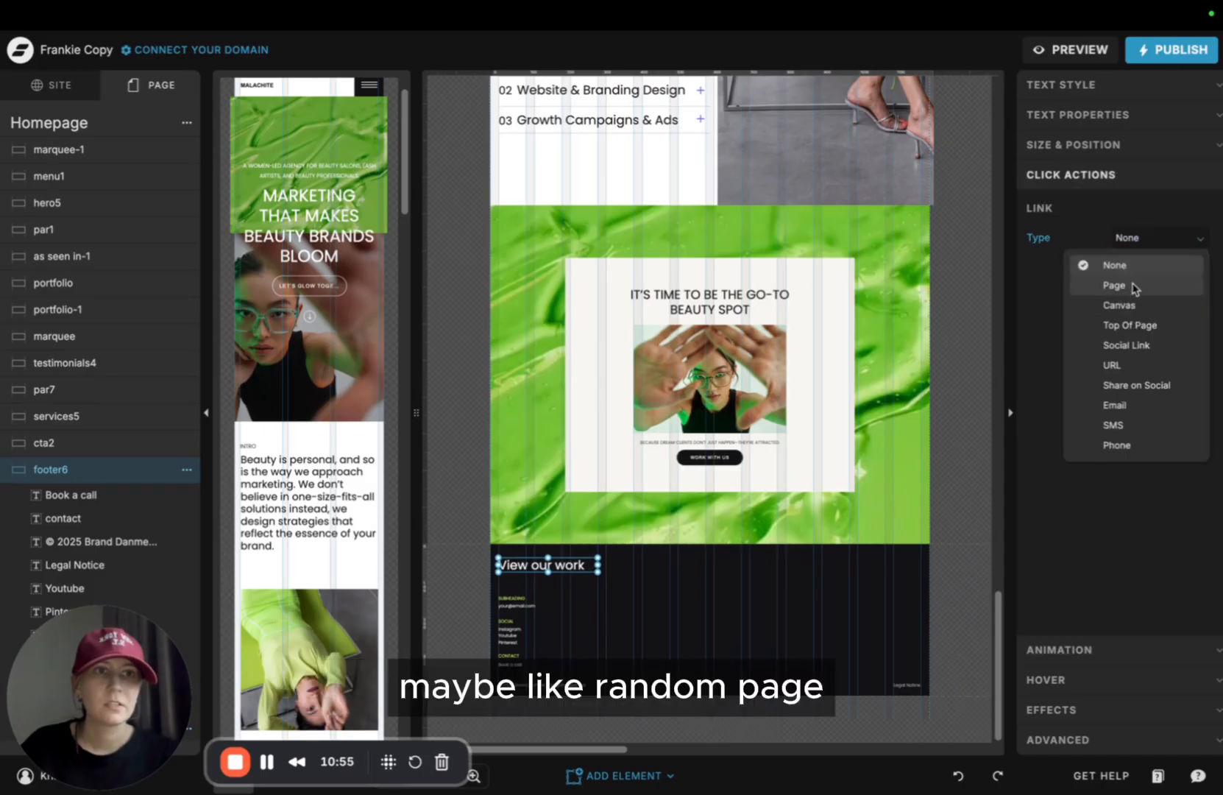
pyautogui.click(1126, 280)
pyautogui.click(1151, 273)
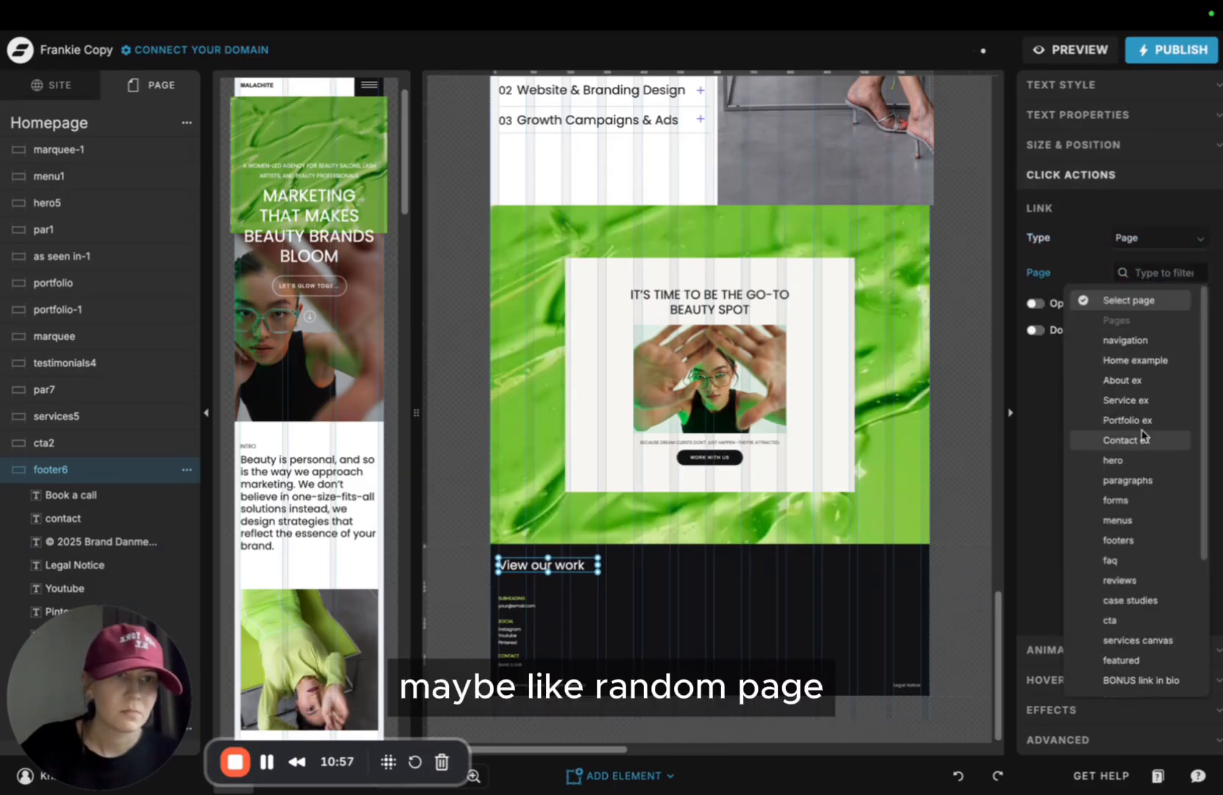
pyautogui.click(1137, 420)
# Give the "View our work" text a Custom hover effect with purple color style 3 (6663FD)
pyautogui.click(1075, 656)
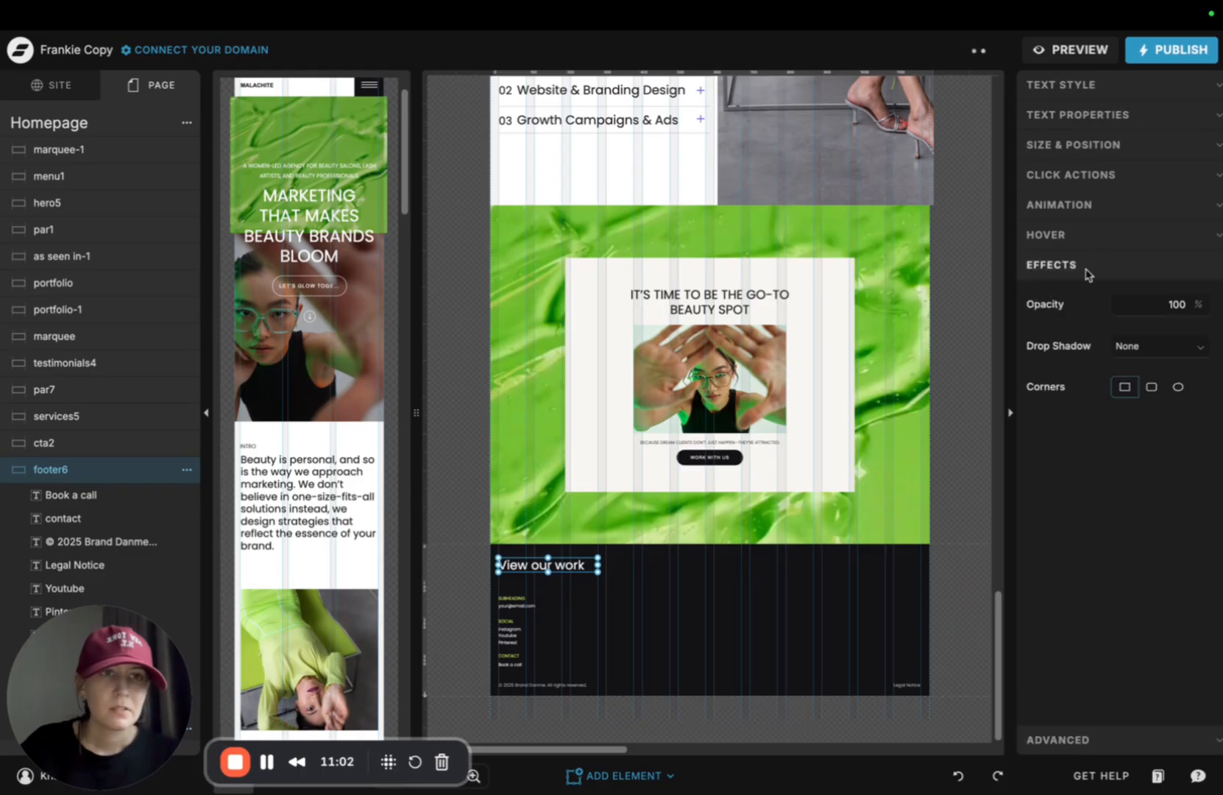
pyautogui.click(1080, 235)
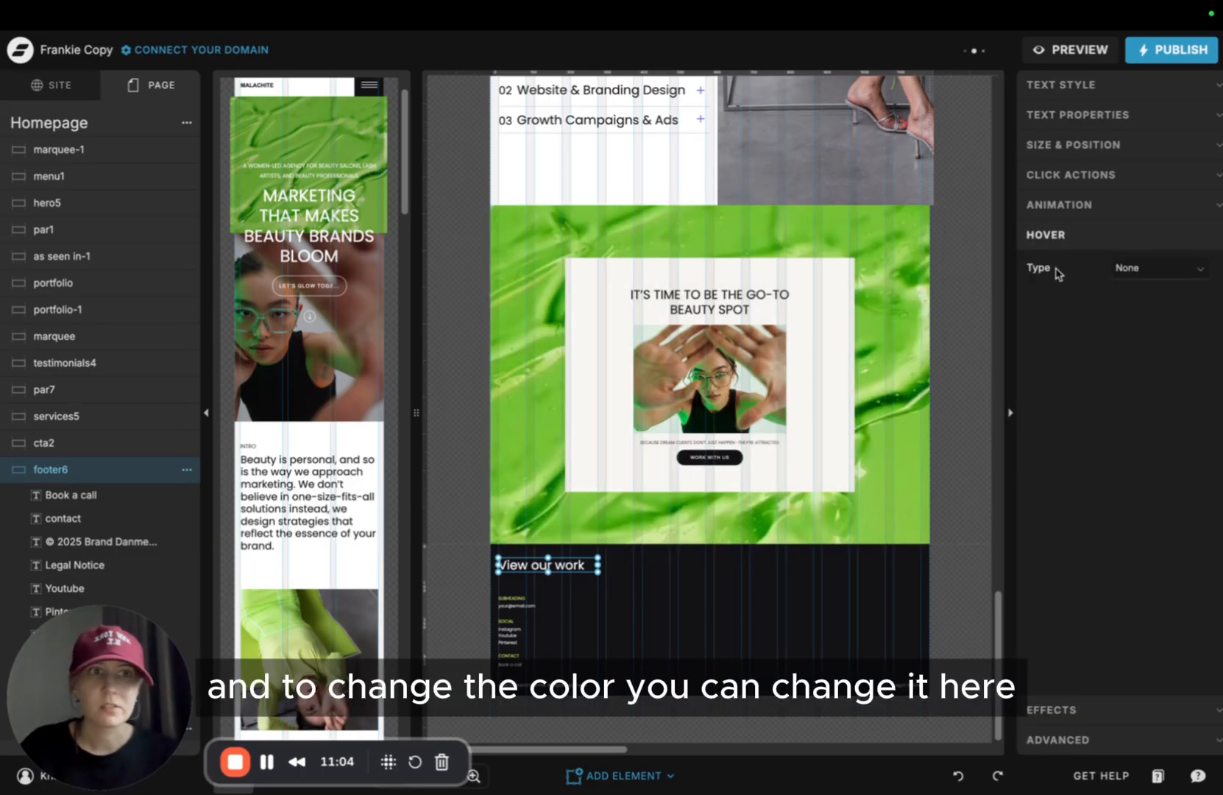
pyautogui.click(1139, 356)
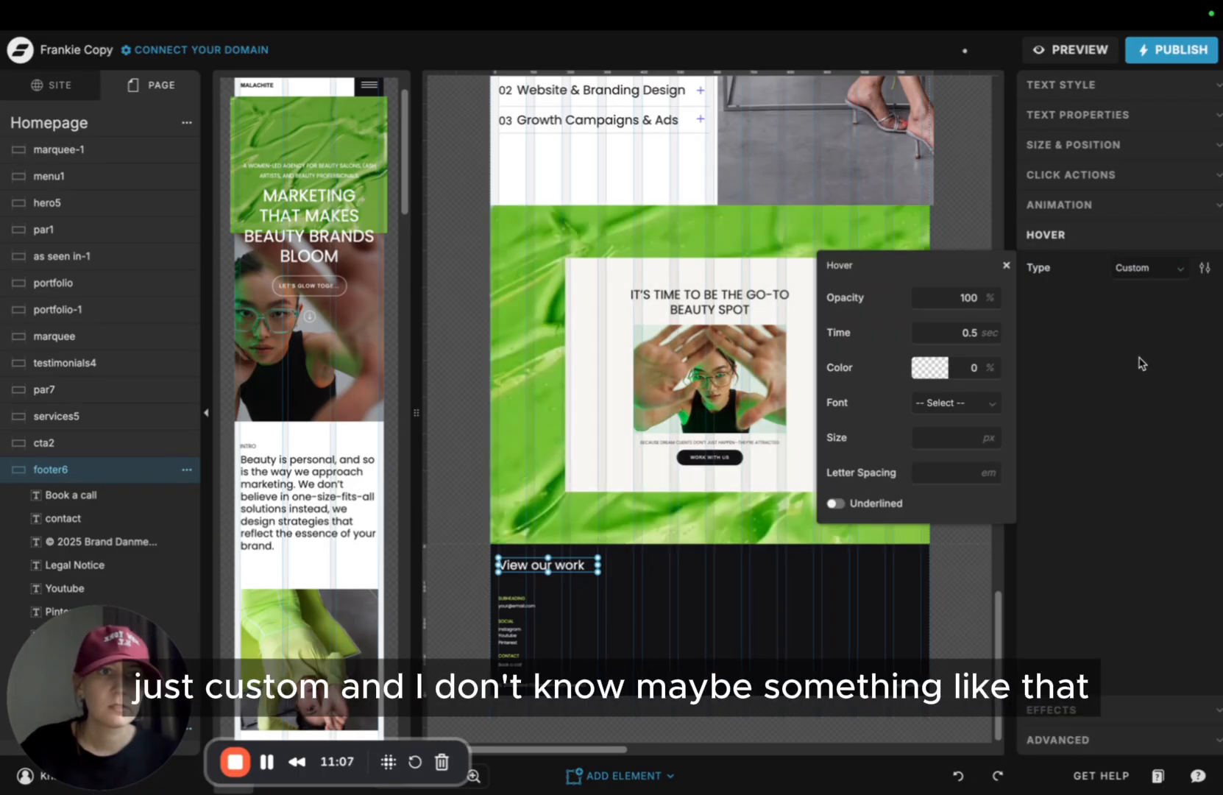
pyautogui.click(930, 367)
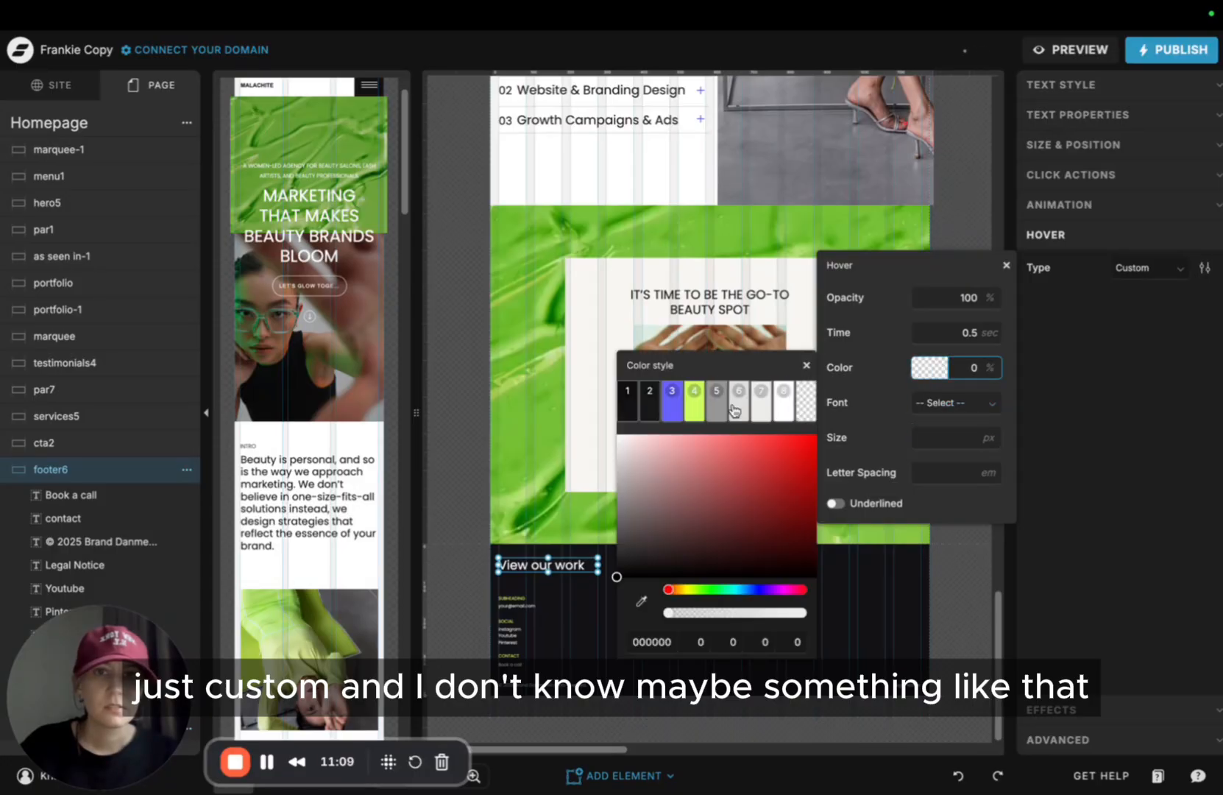
pyautogui.click(680, 415)
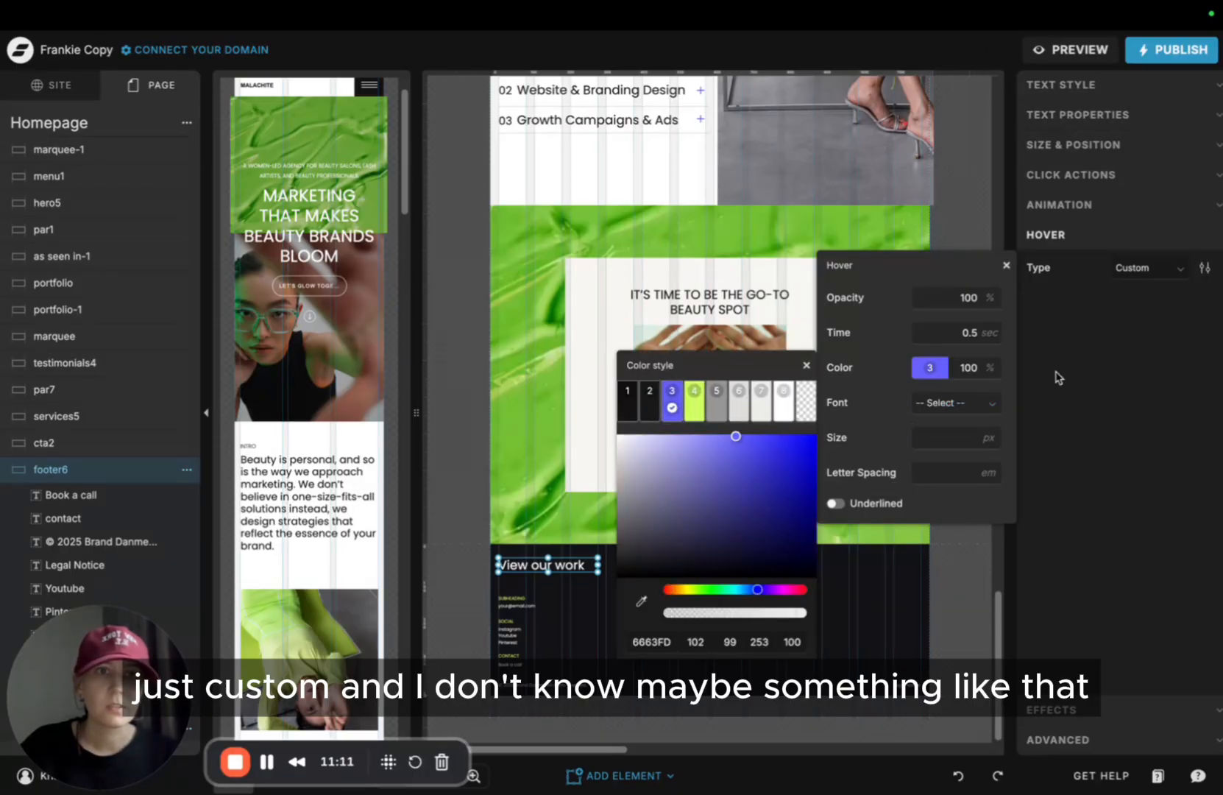
pyautogui.click(1083, 402)
pyautogui.click(784, 597)
# Check the updated homepage in the desktop site preview and open it full size in its own browser tab
pyautogui.scroll(2, 784, 598)
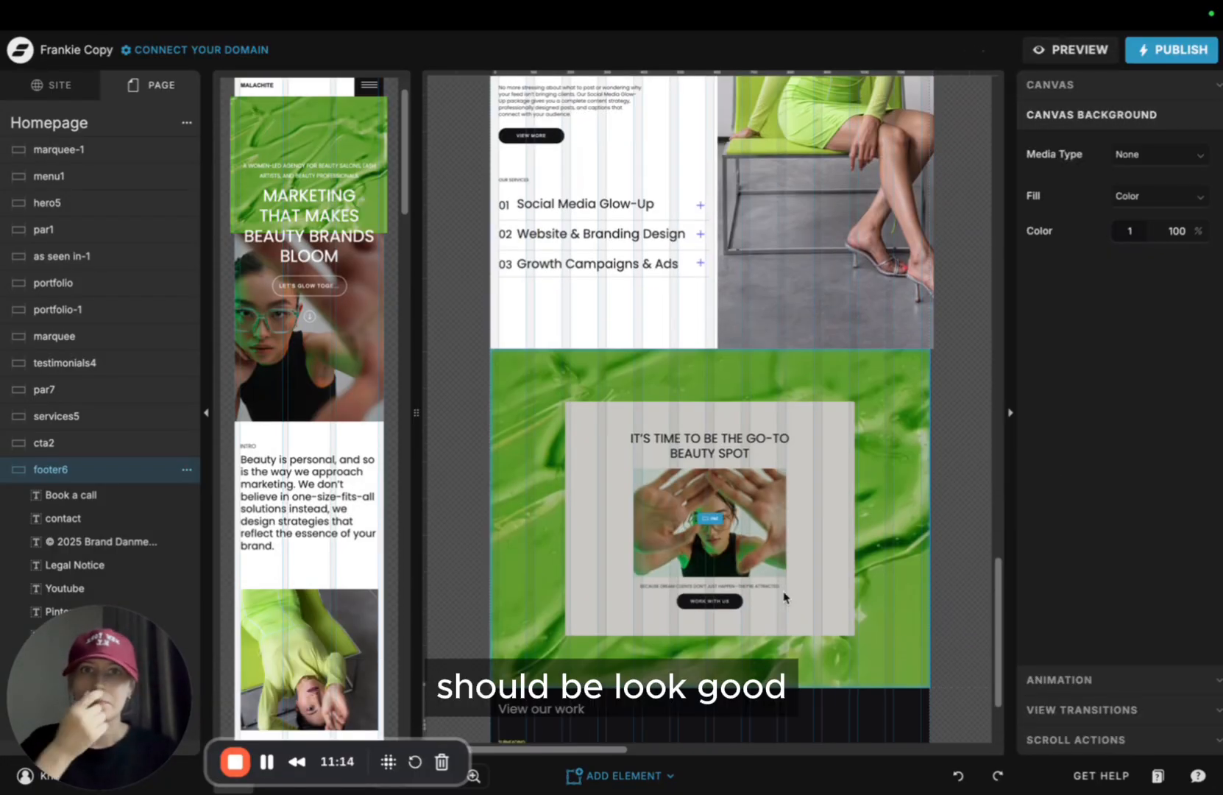
pyautogui.scroll(15, 847, 307)
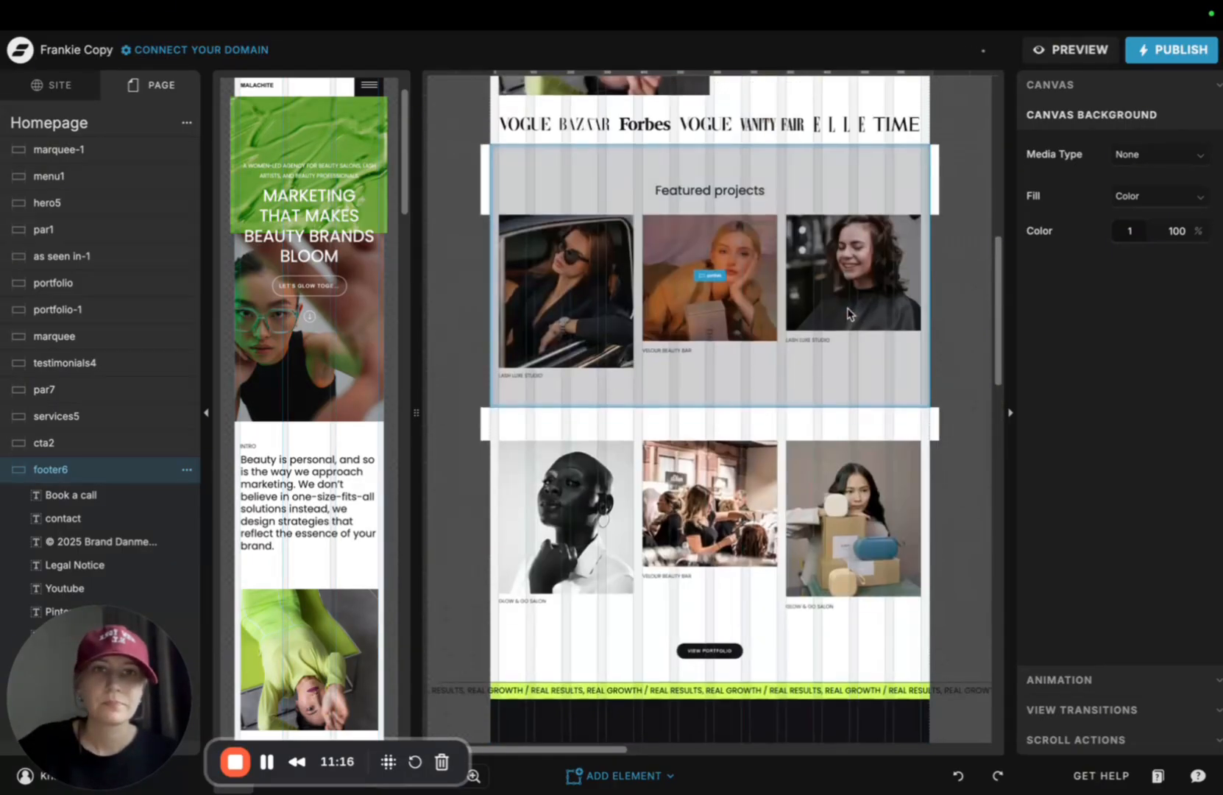
pyautogui.scroll(3, 846, 314)
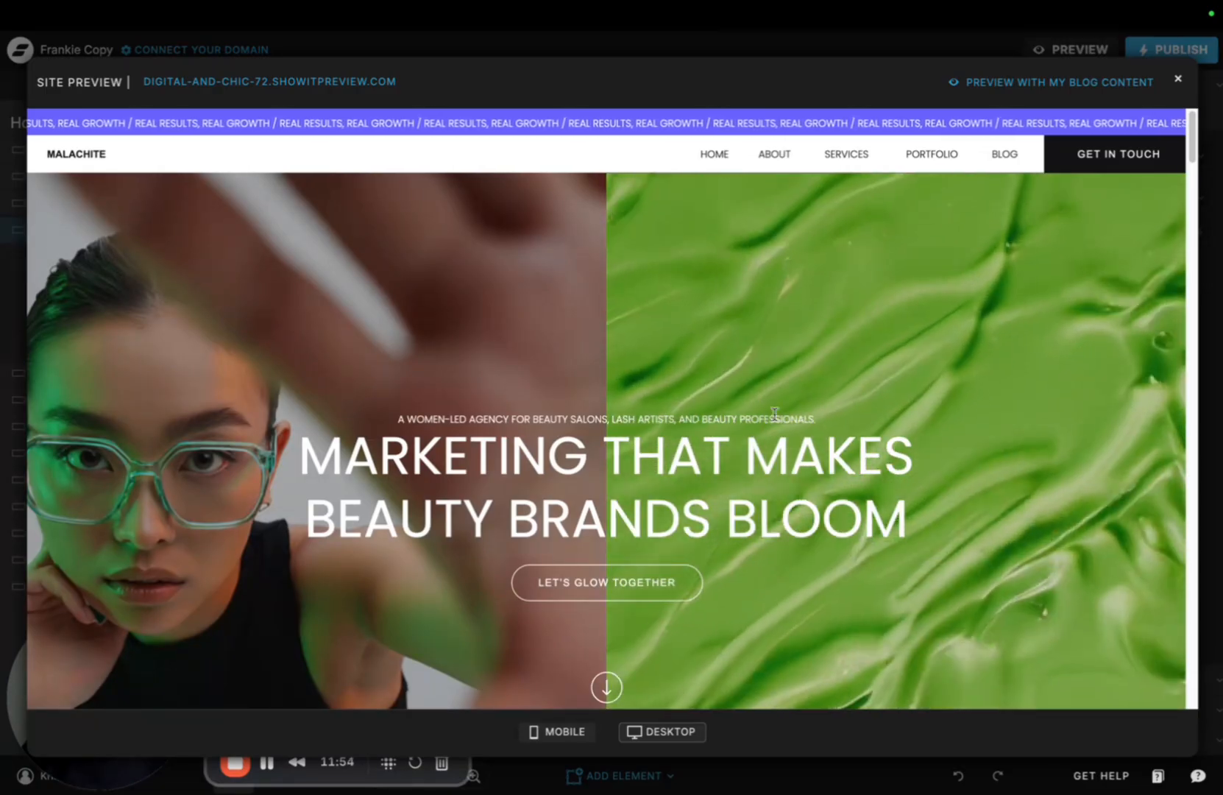
pyautogui.scroll(-6, 1185, 205)
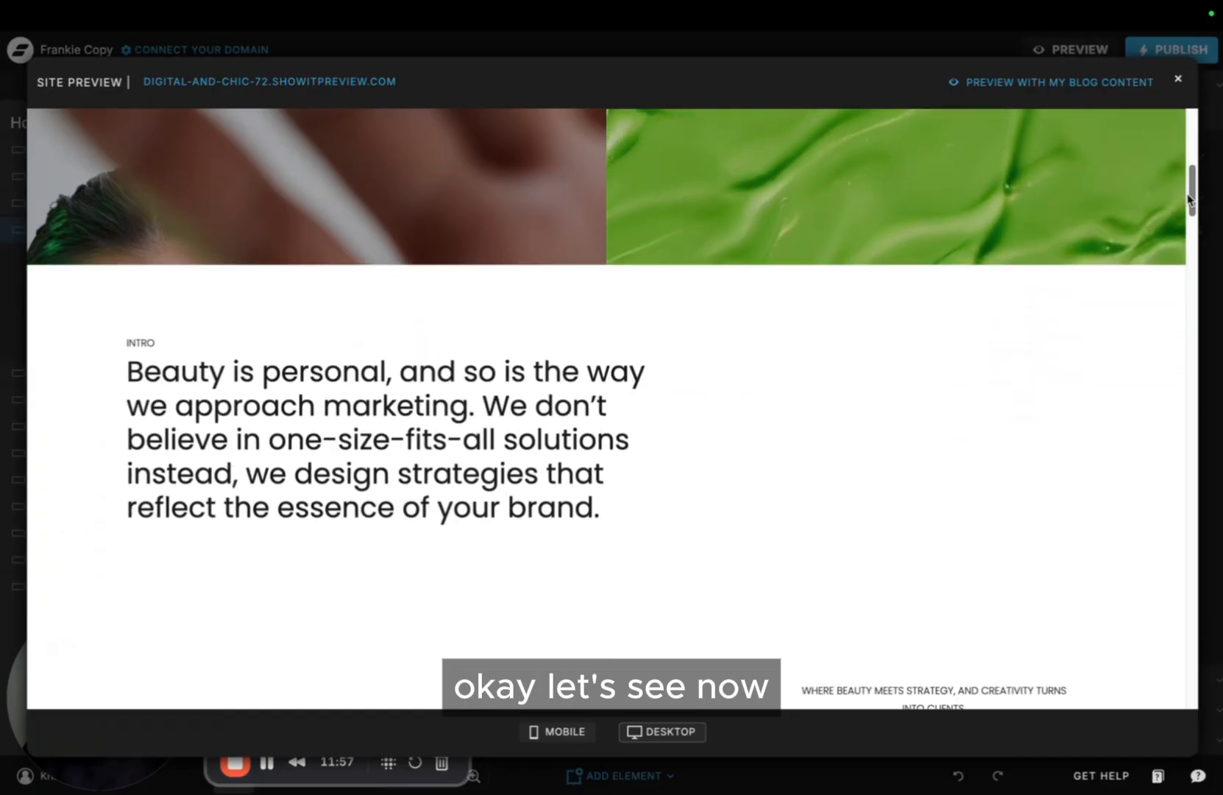
pyautogui.moveTo(1189, 199); pyautogui.dragTo(1215, 128)
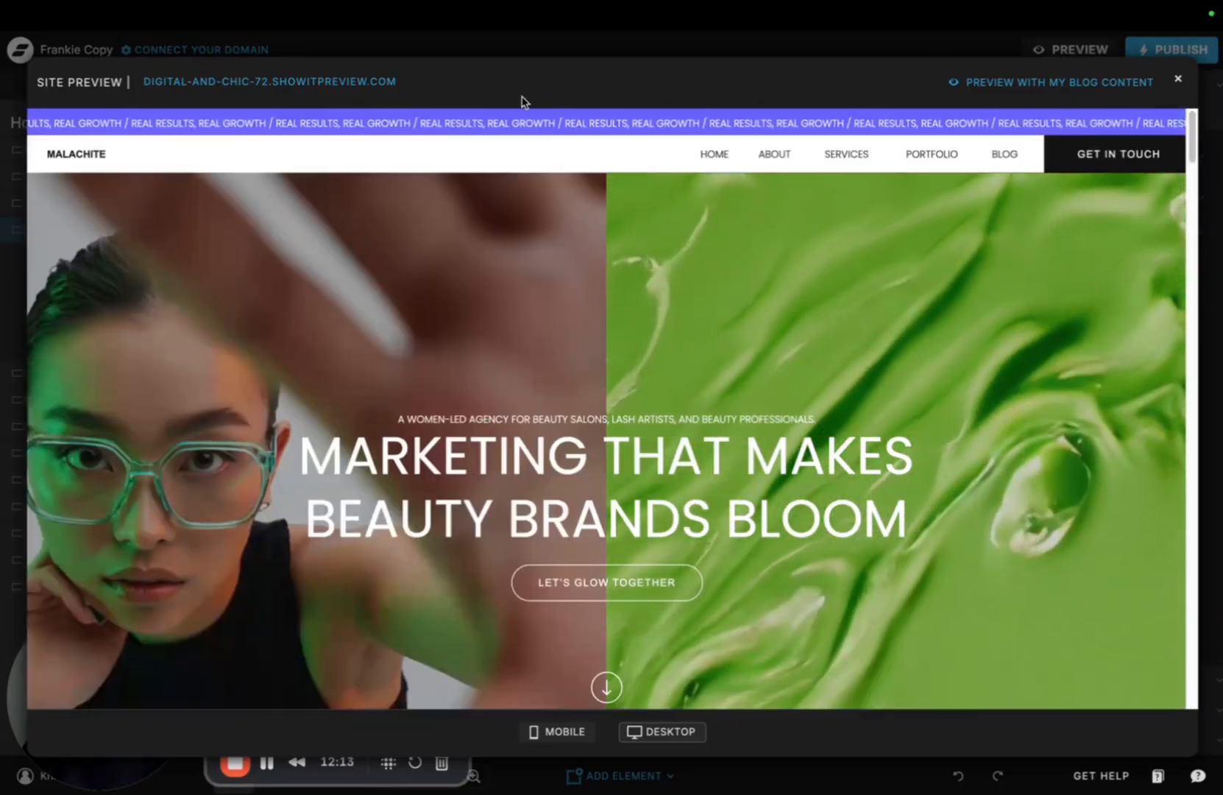
pyautogui.click(370, 82)
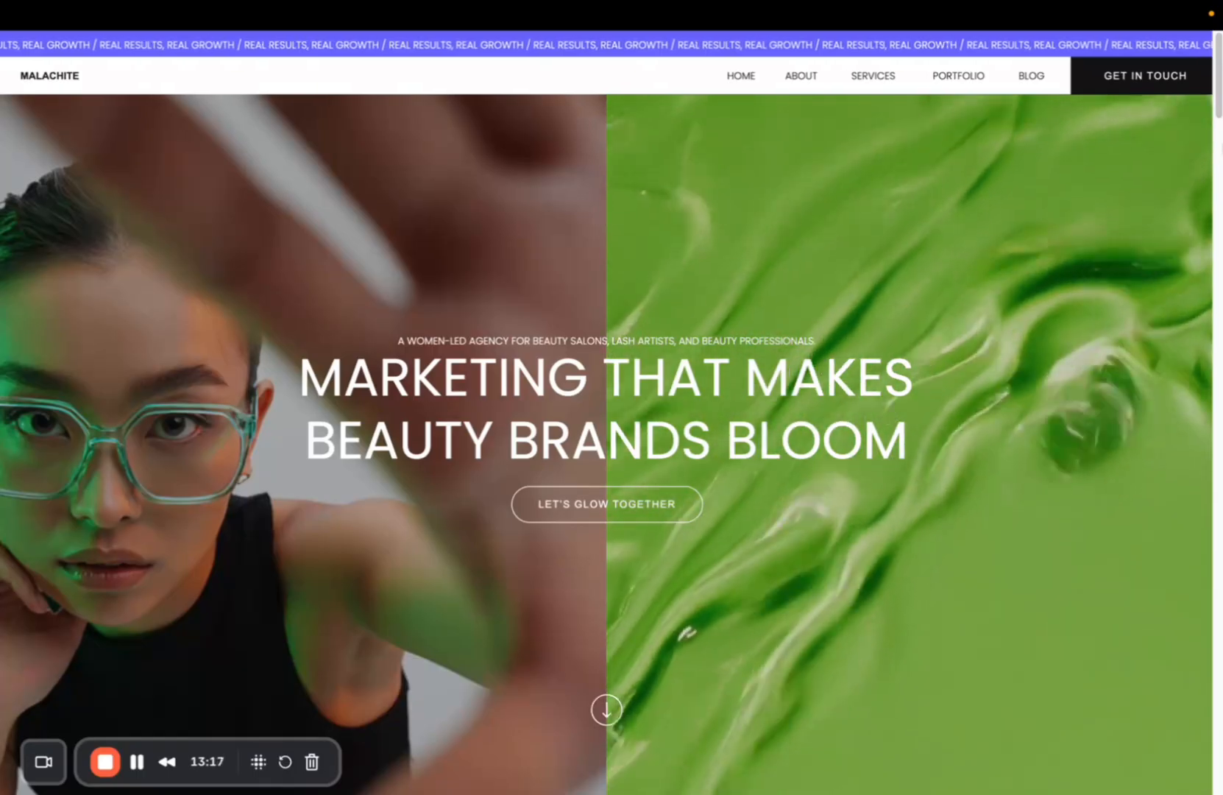
# Review the full-size homepage from the hero through the logos, featured projects and marquee, and advance to another testimonial
pyautogui.moveTo(1219, 92); pyautogui.dragTo(1219, 269)
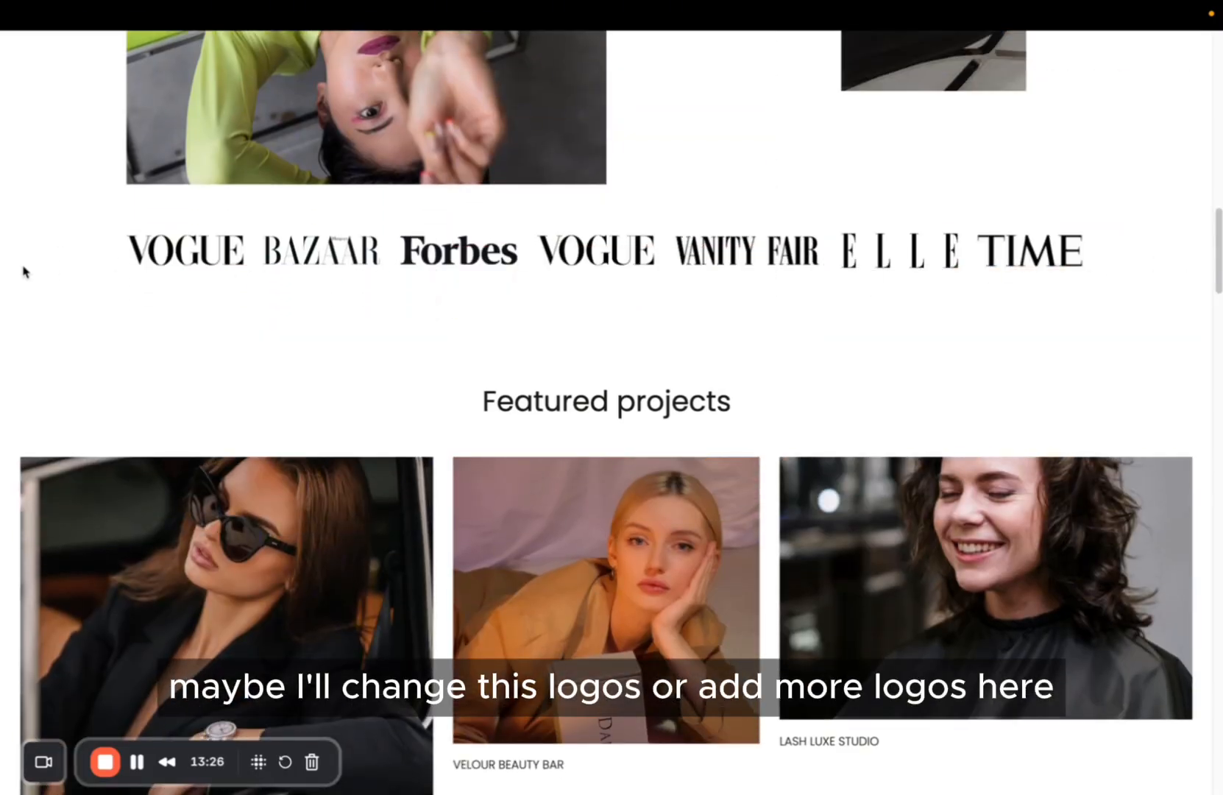
pyautogui.moveTo(1214, 255); pyautogui.dragTo(1219, 415)
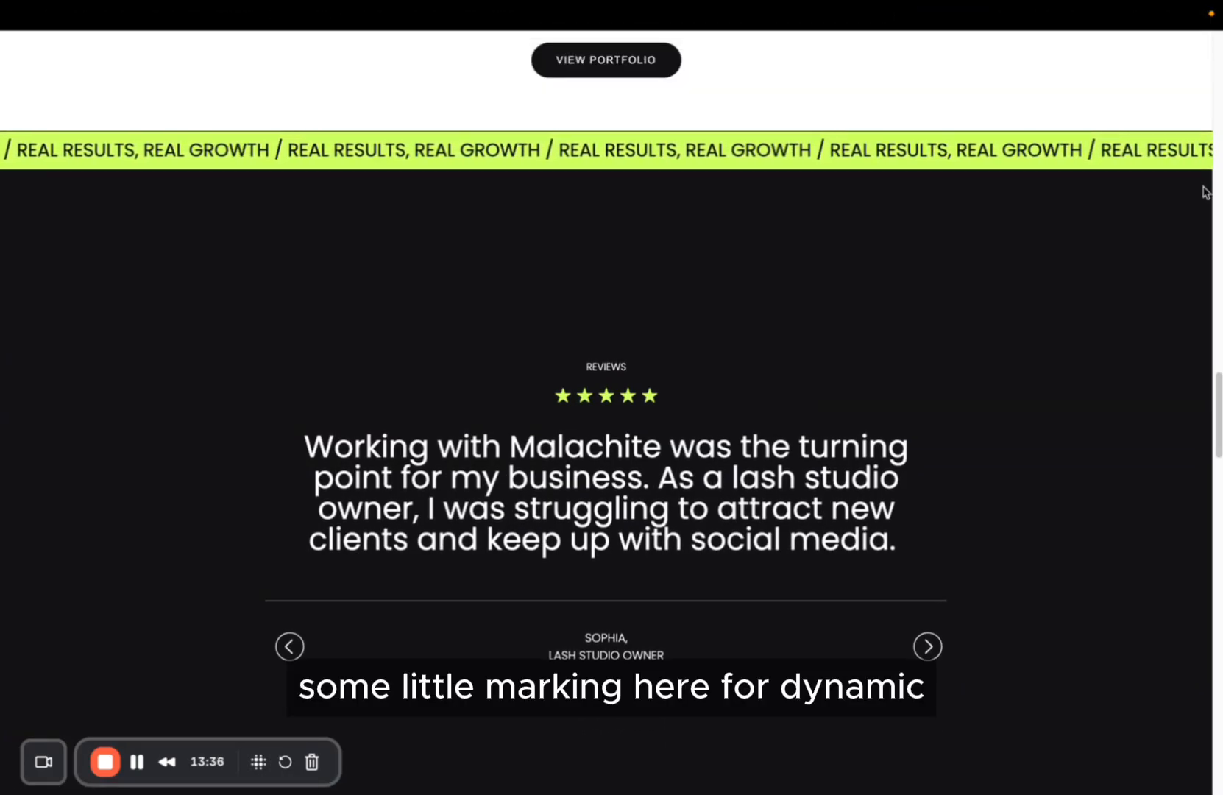
pyautogui.scroll(-4, 965, 320)
pyautogui.click(927, 390)
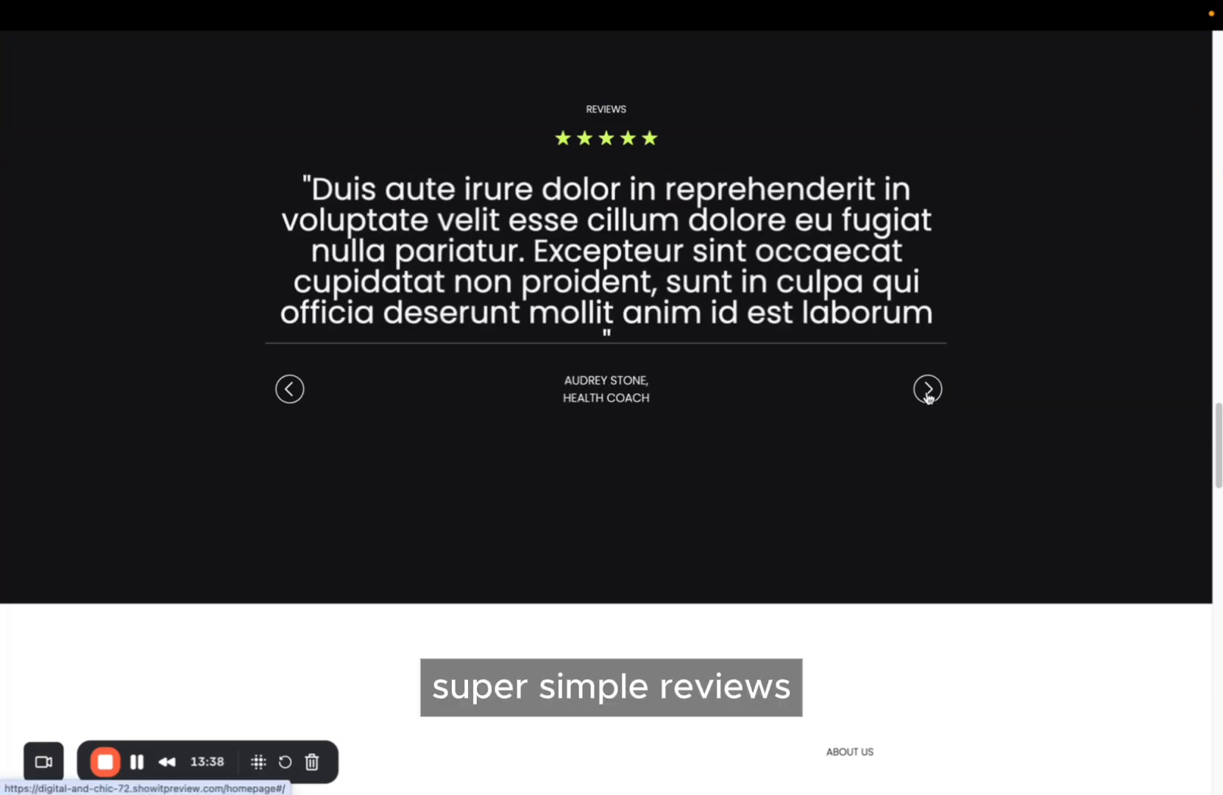
# Page through the testimonials in the reviews section and review the about section down to the services section
pyautogui.click(927, 390)
pyautogui.click(927, 397)
pyautogui.click(925, 514)
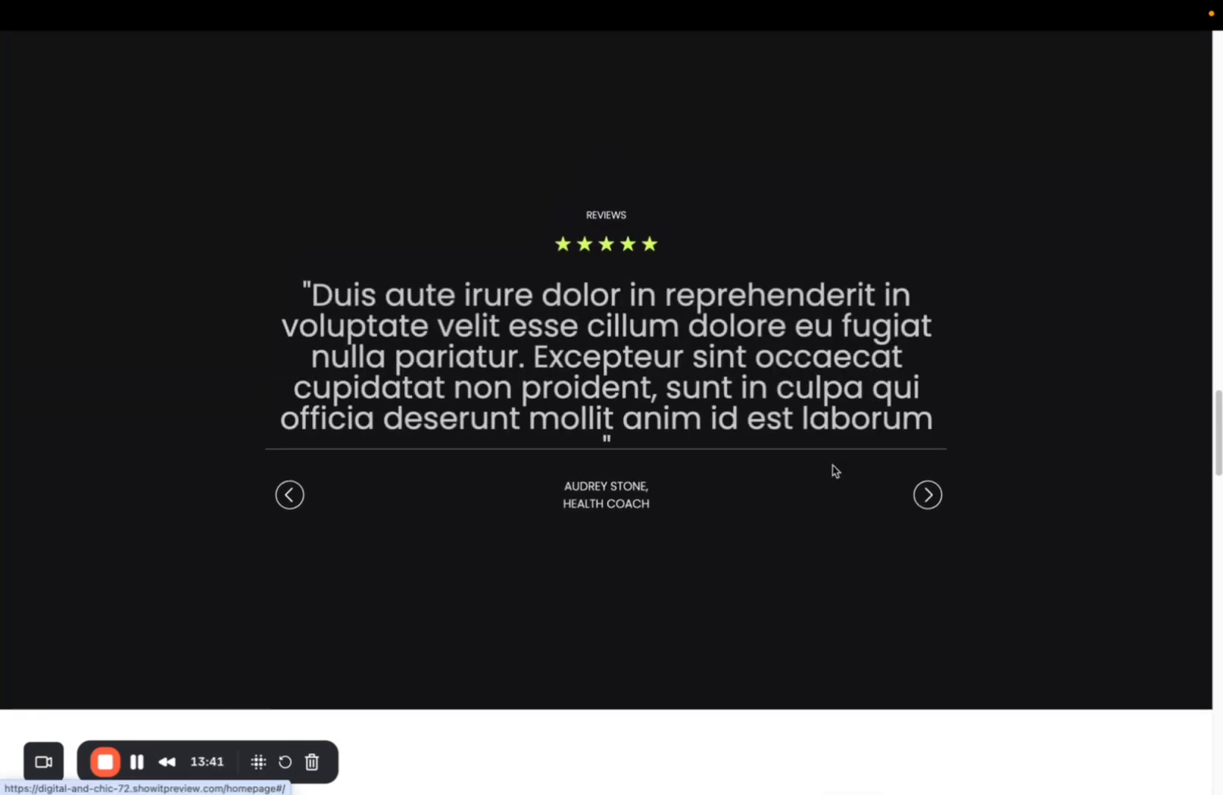
pyautogui.scroll(-8, 851, 395)
pyautogui.scroll(-6, 851, 395)
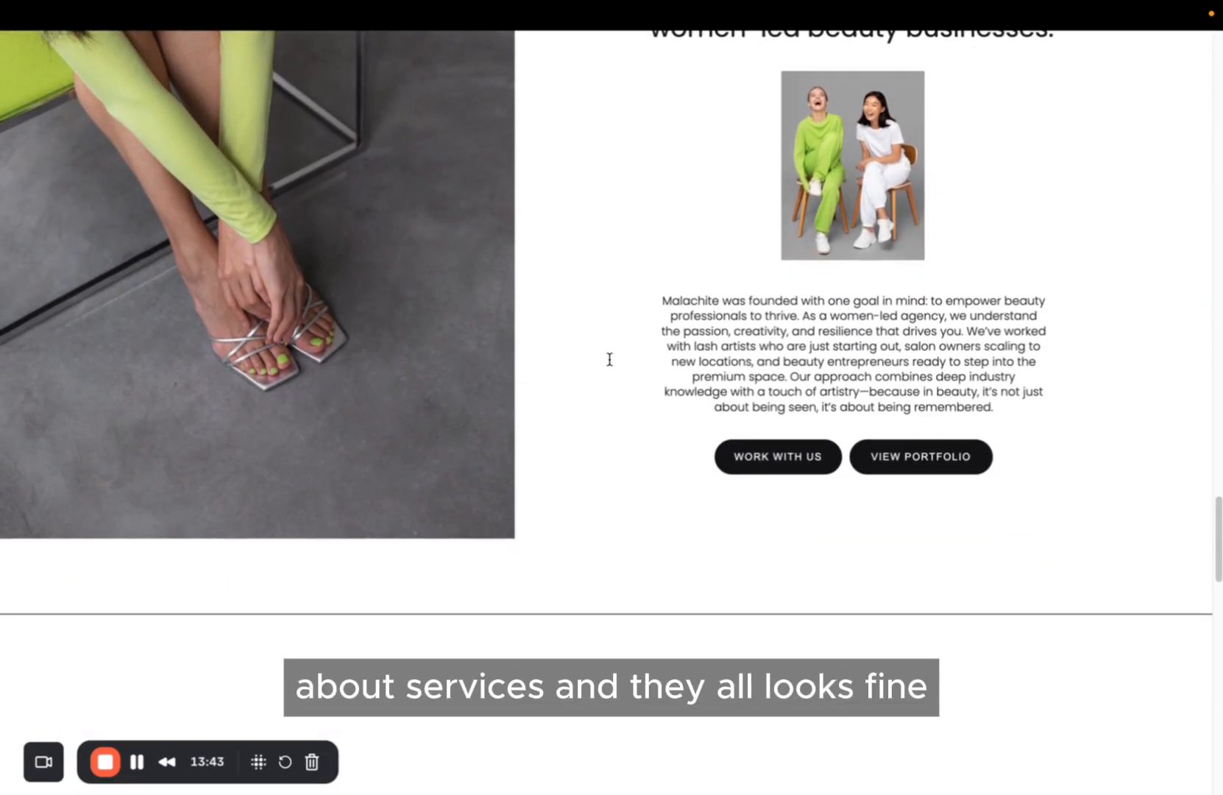
pyautogui.scroll(-7, 609, 359)
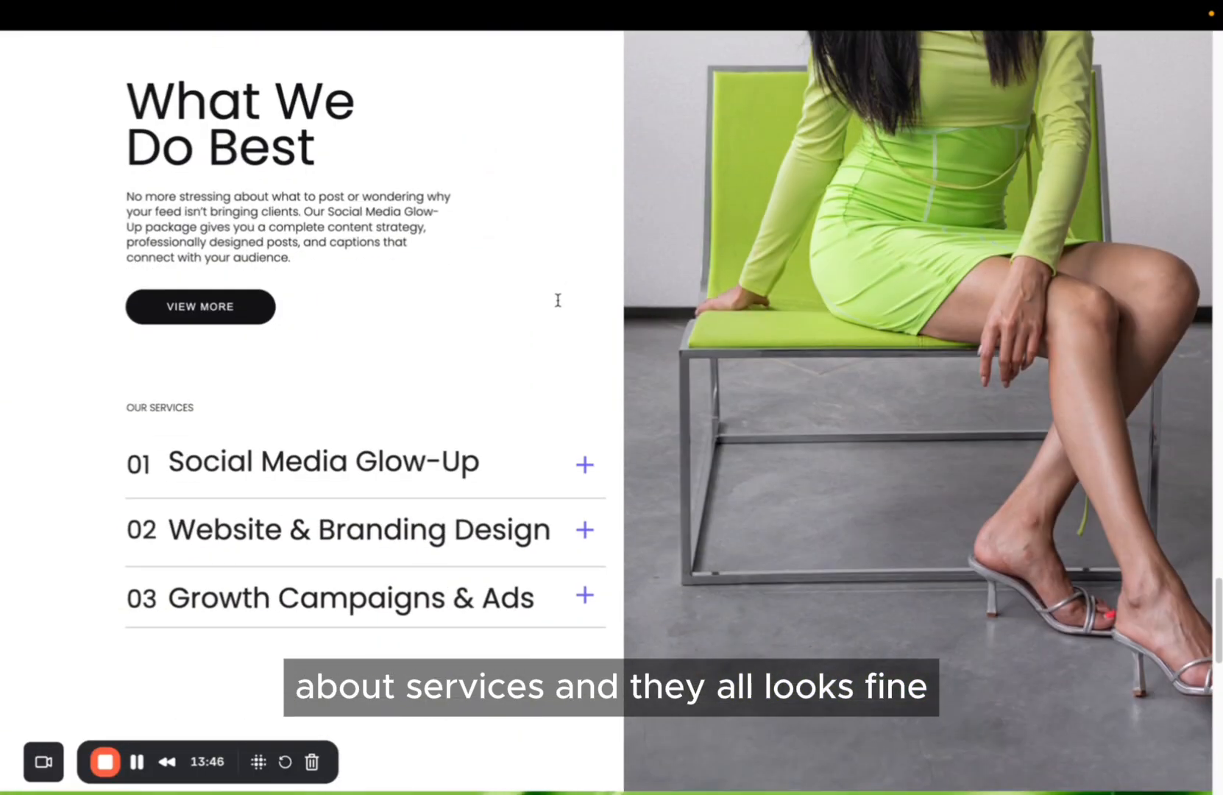
# Test the services accordion by toggling entries such as Social Media Glow-Up and Website & Branding Design
pyautogui.click(584, 468)
pyautogui.click(583, 585)
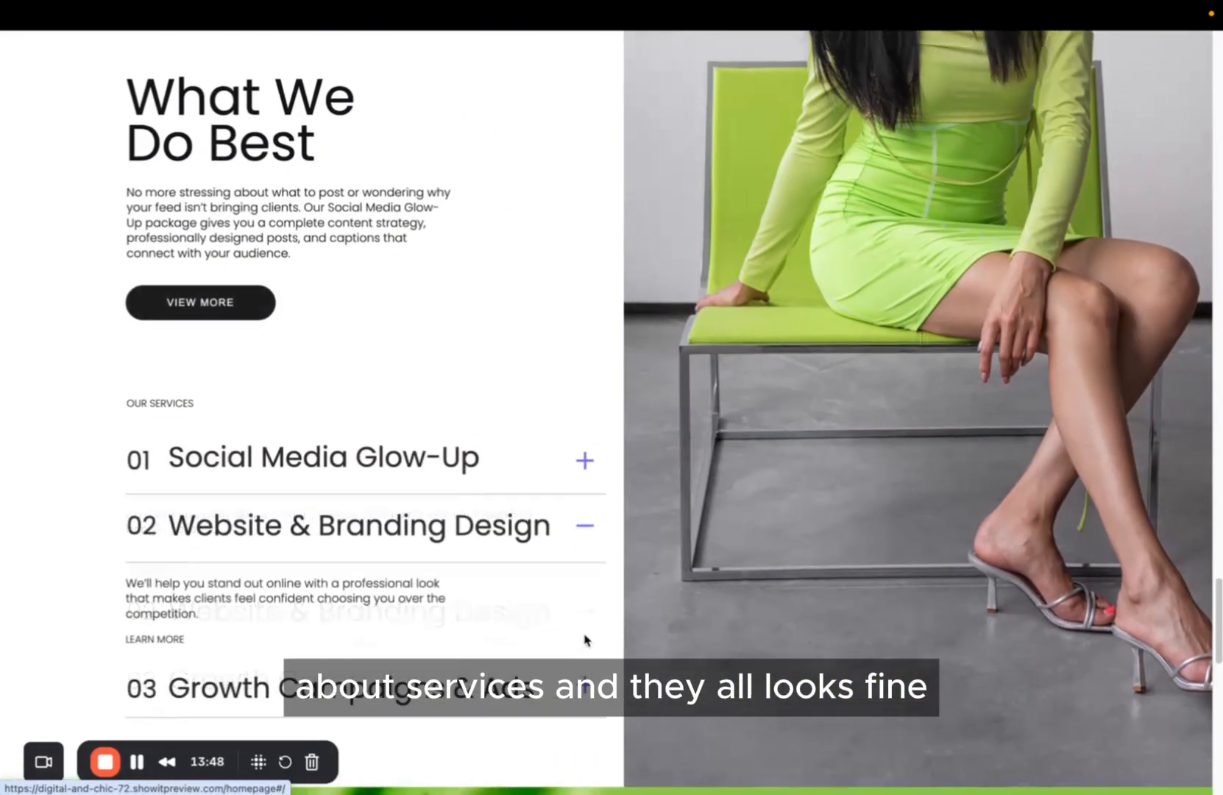
pyautogui.scroll(1, 585, 572)
pyautogui.click(584, 569)
# Review the CTA with its video background and the footer, and return to the hero of the homepage
pyautogui.scroll(-11, 640, 354)
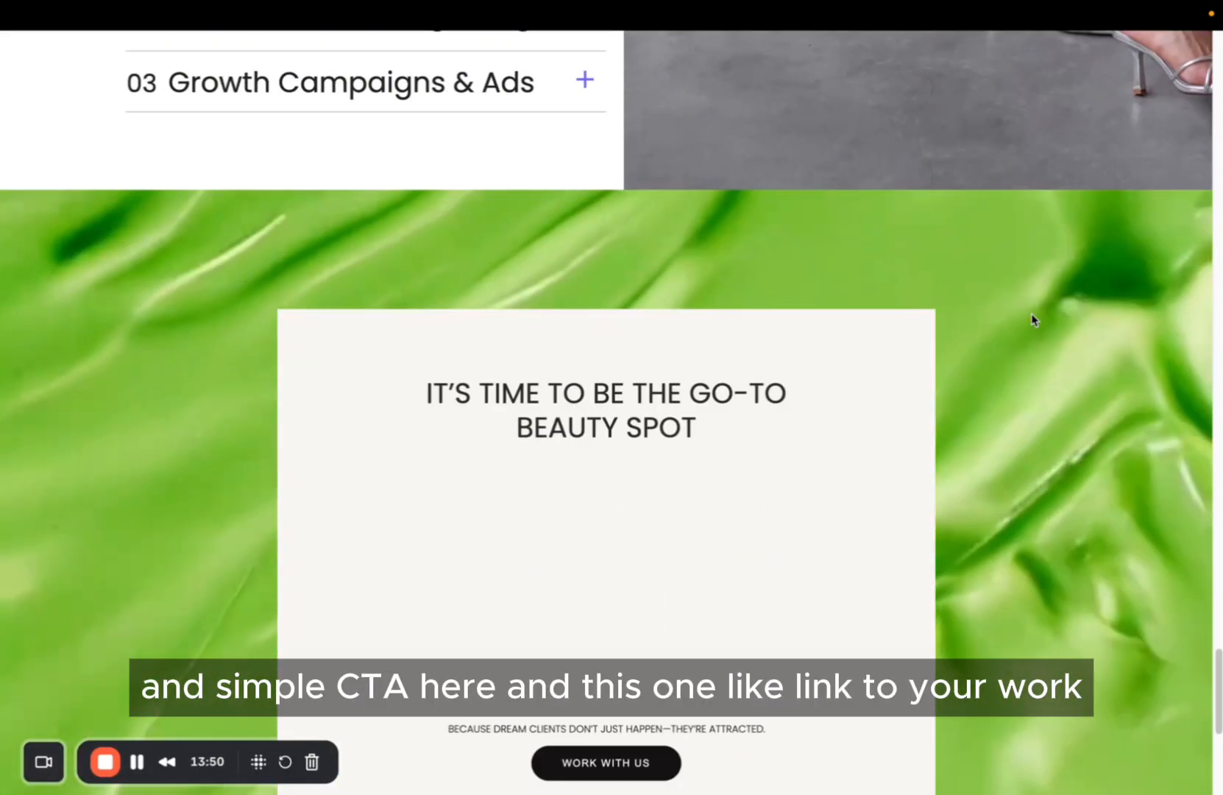
pyautogui.scroll(-3, 897, 319)
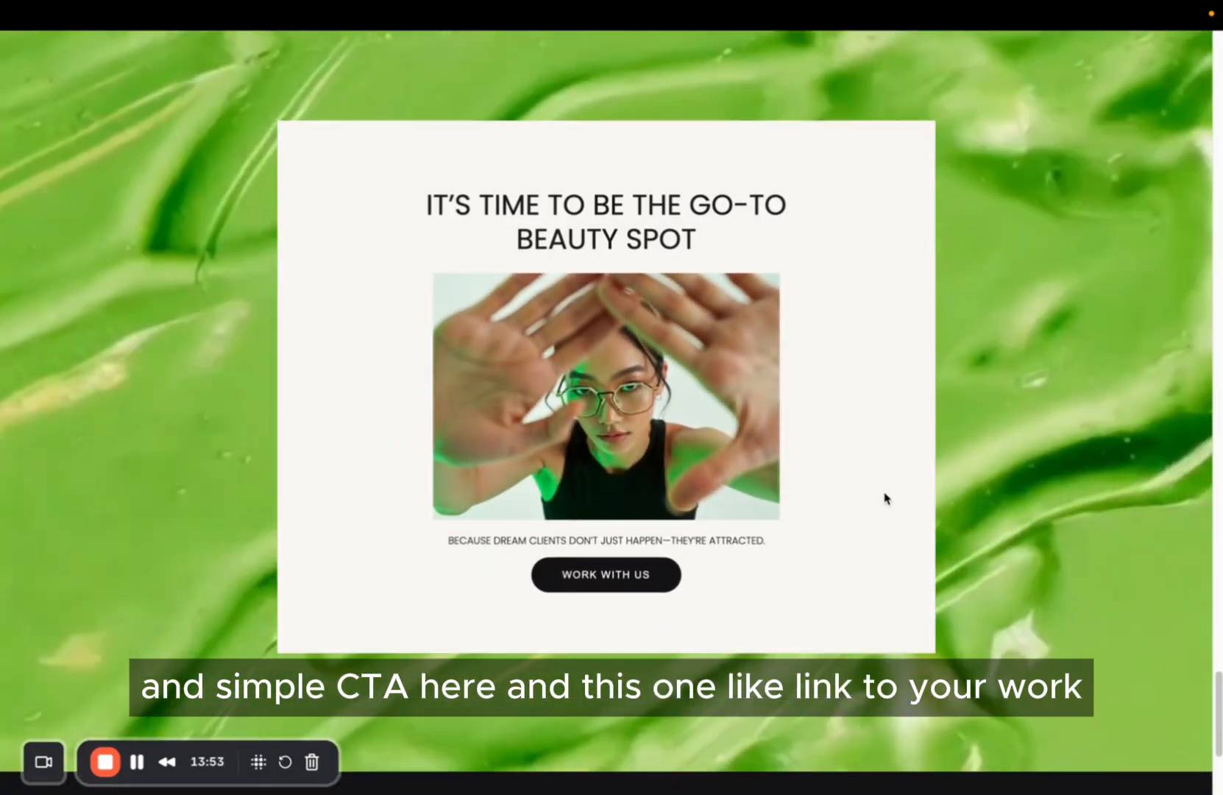
pyautogui.scroll(-3, 824, 451)
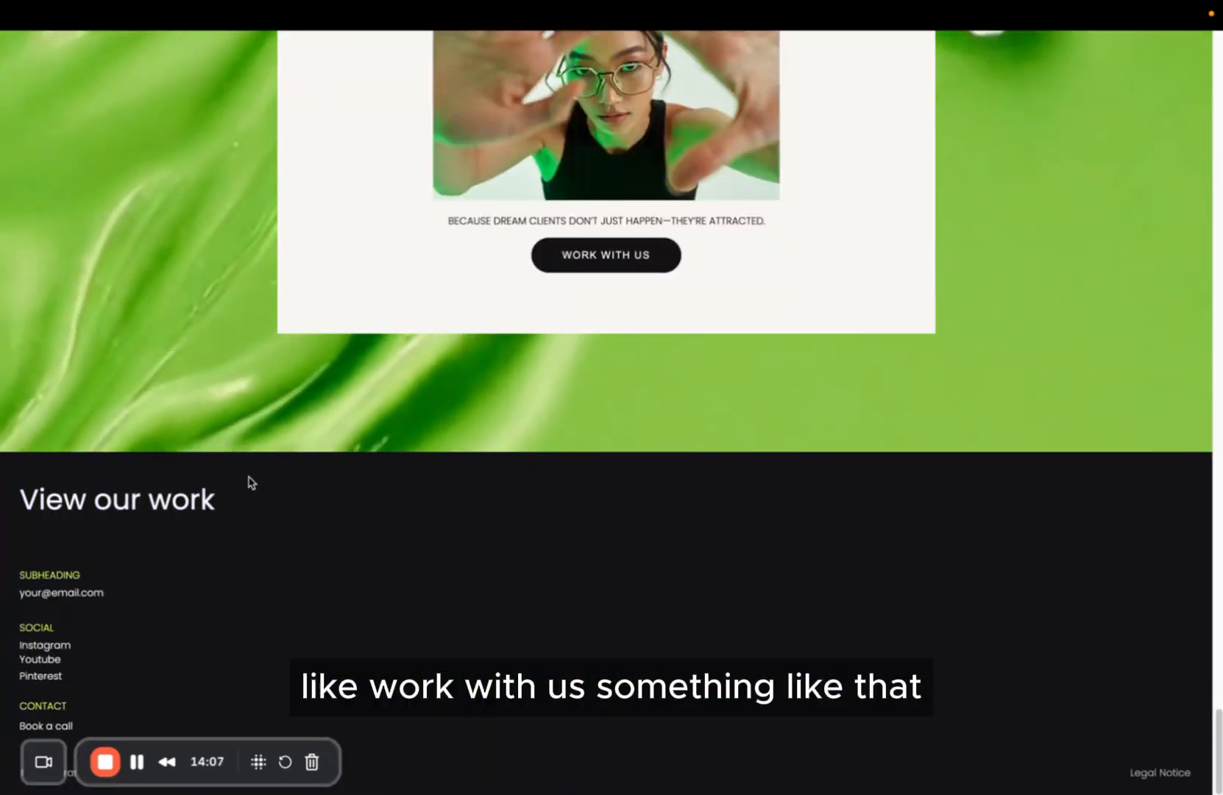
pyautogui.scroll(4, 851, 426)
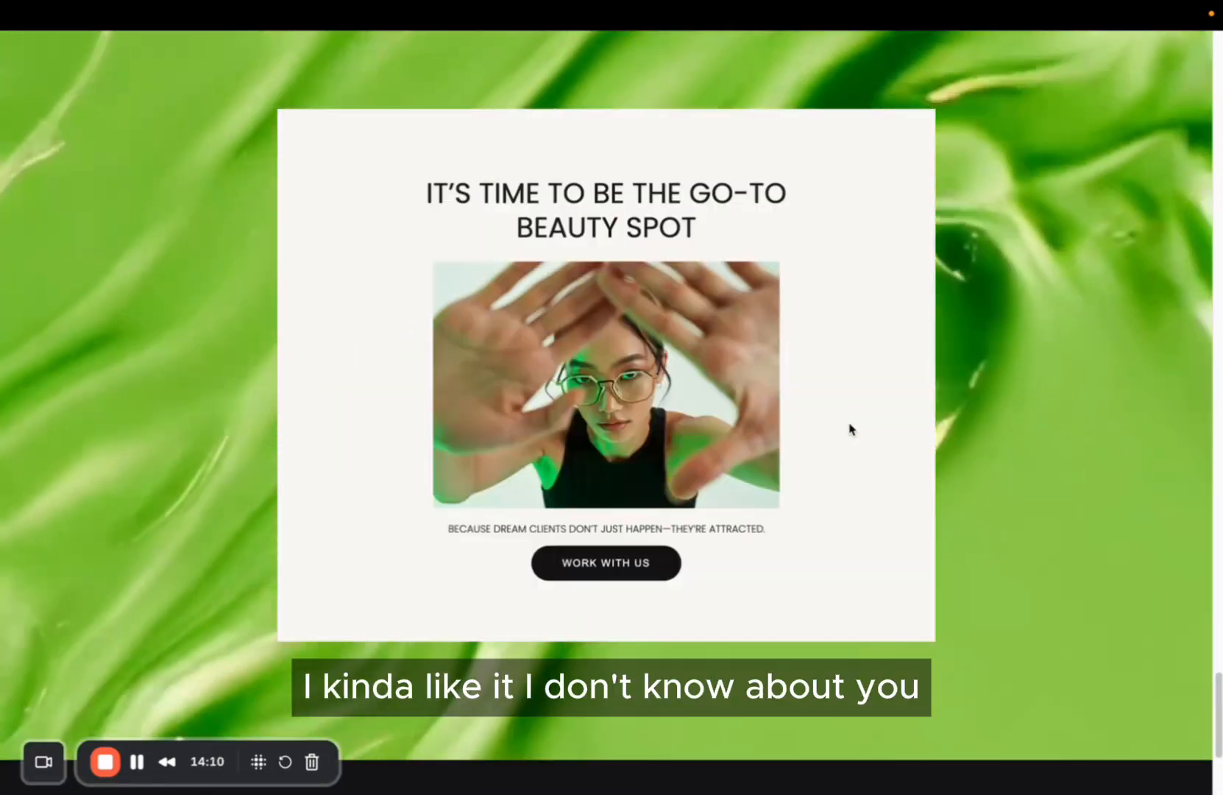
pyautogui.scroll(20, 851, 429)
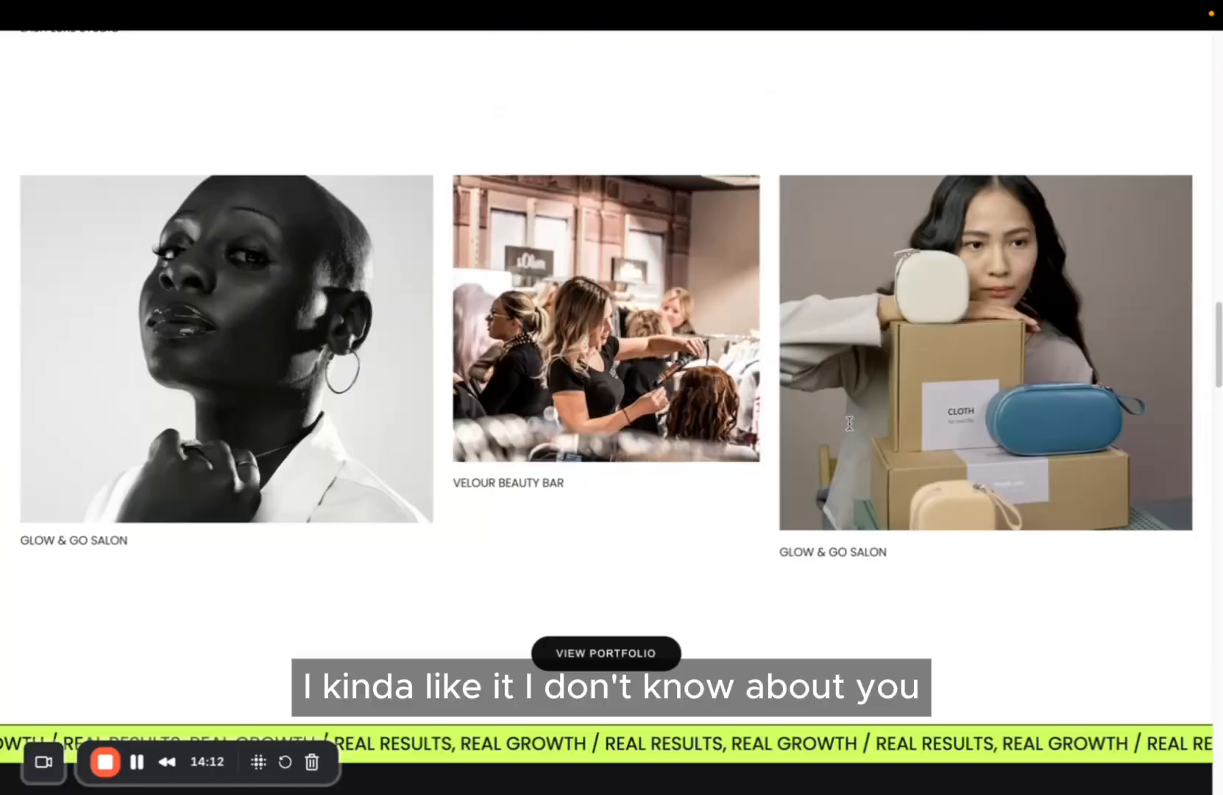
pyautogui.scroll(10, 851, 429)
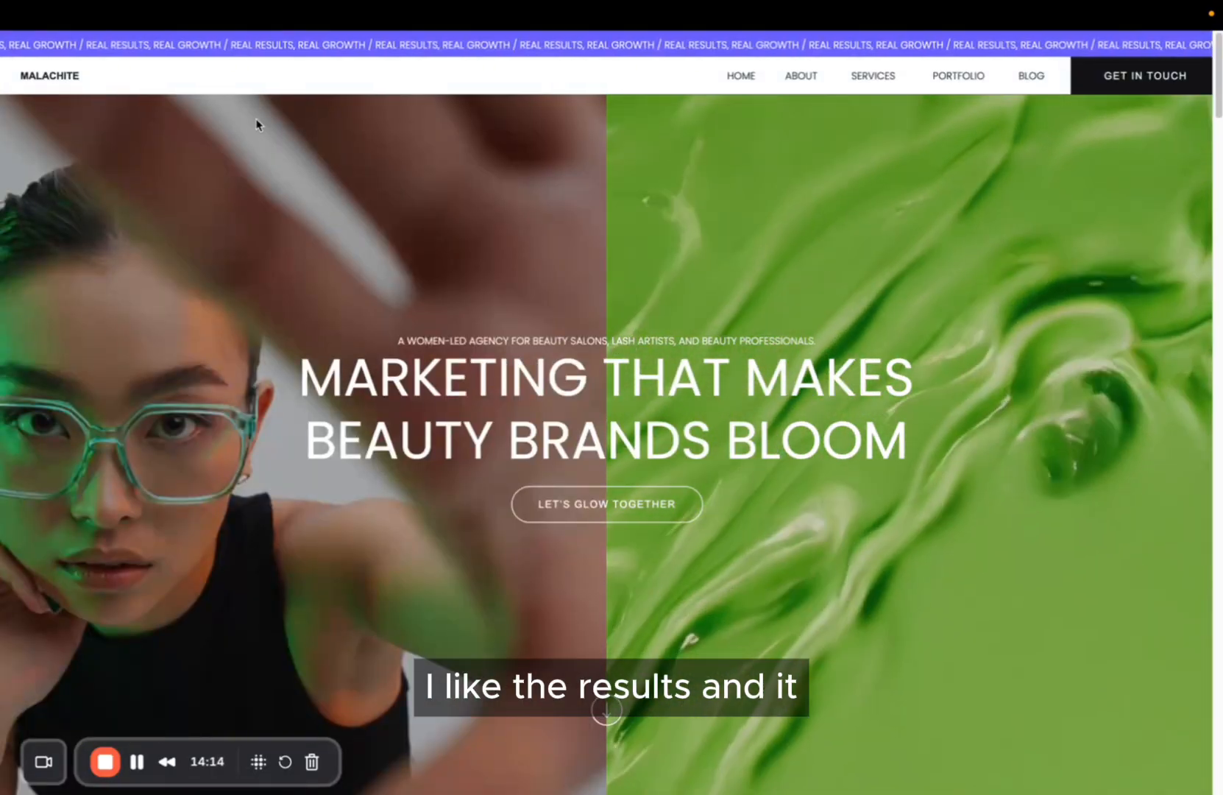
# Switch back to the Showit editor and close the site preview
pyautogui.moveTo(227, 13)
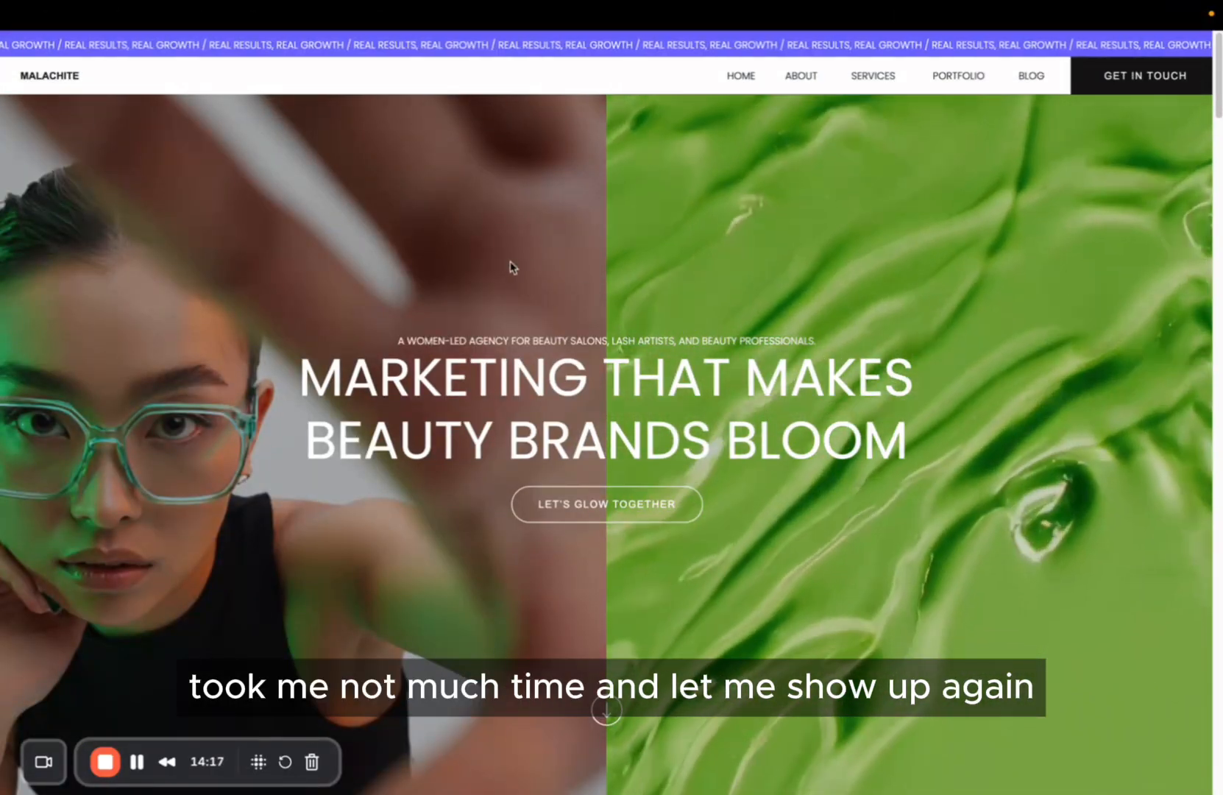
pyautogui.click(157, 49)
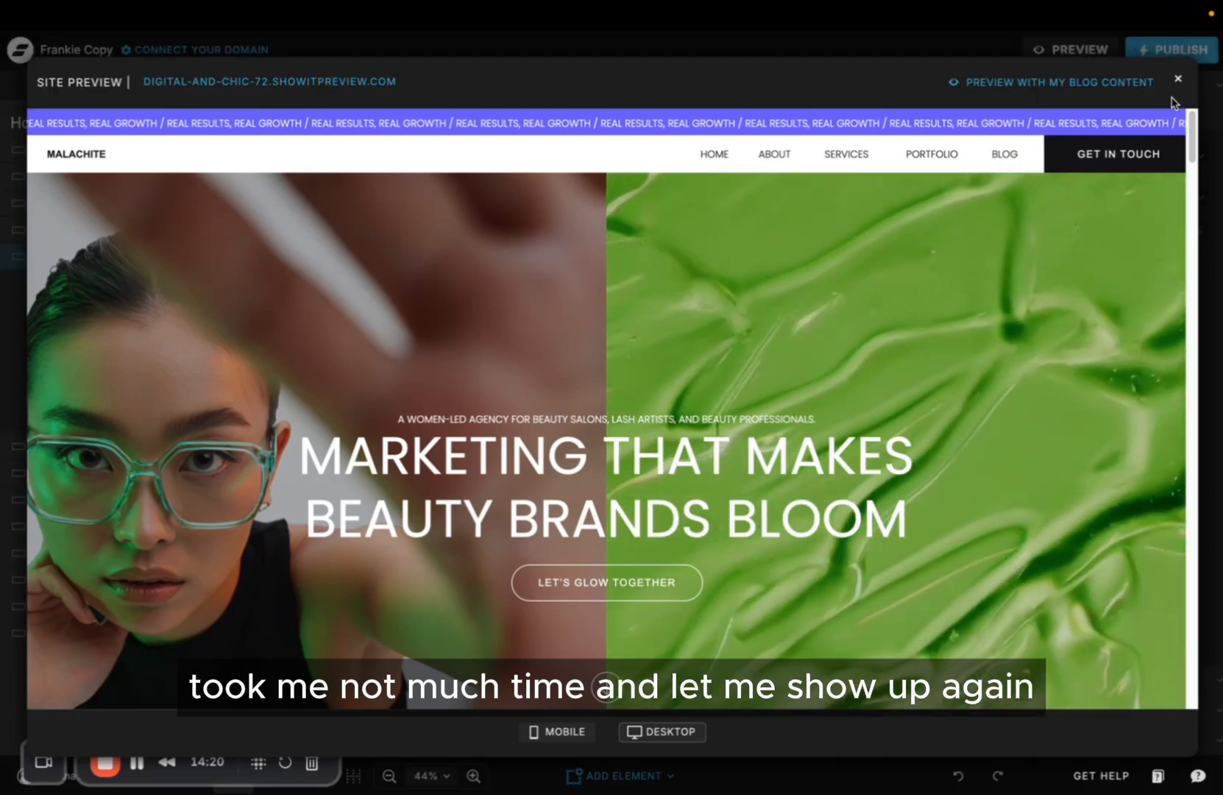
pyautogui.click(1178, 78)
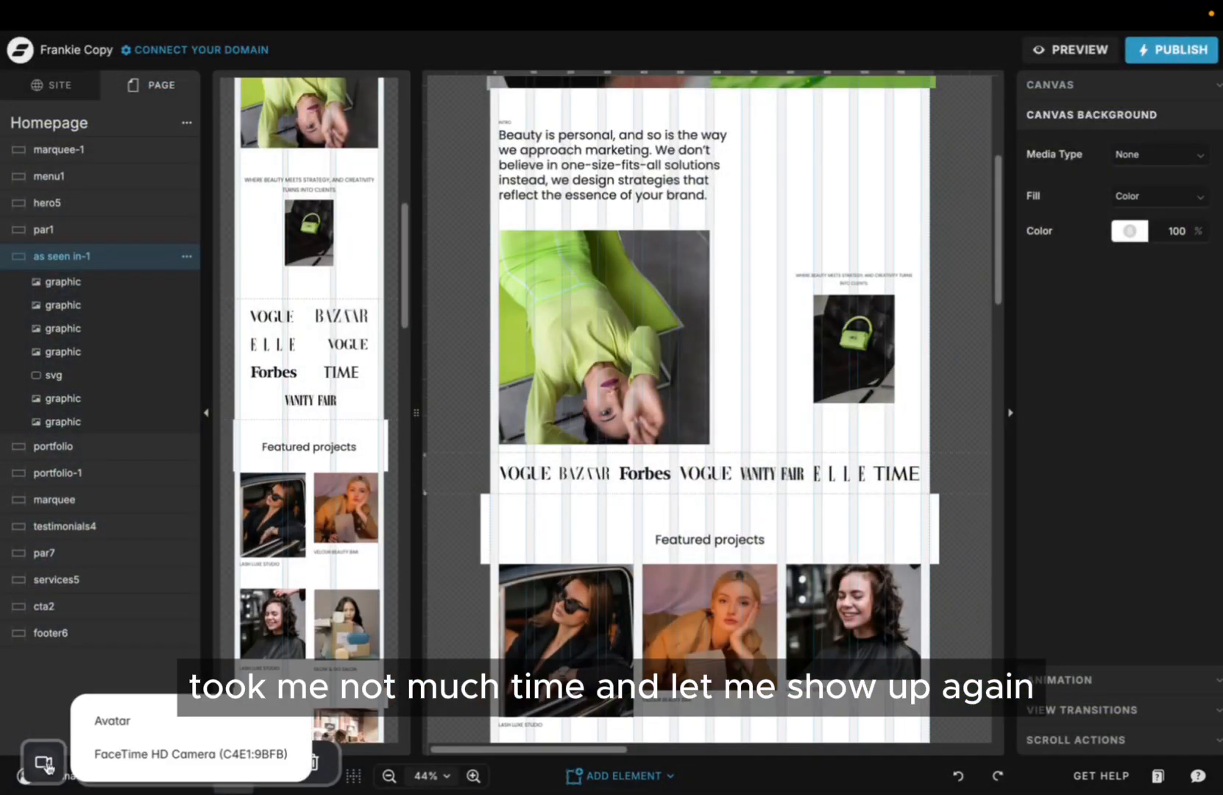
pyautogui.click(99, 753)
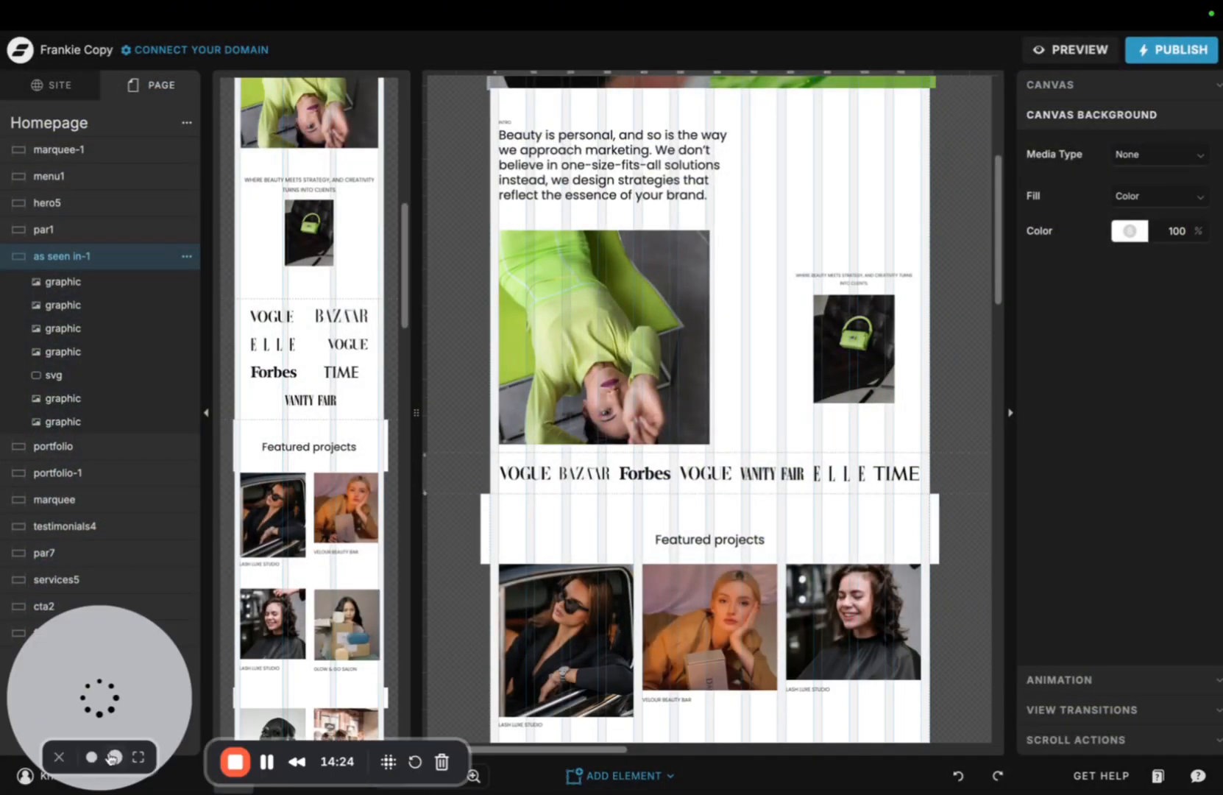